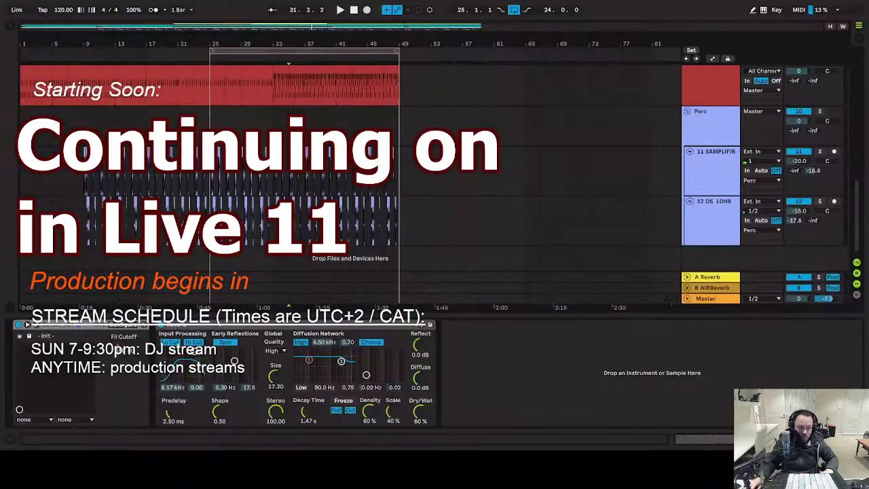
Close the Preferences window and play the arrangement from bar 1.
left_click(191, 325)
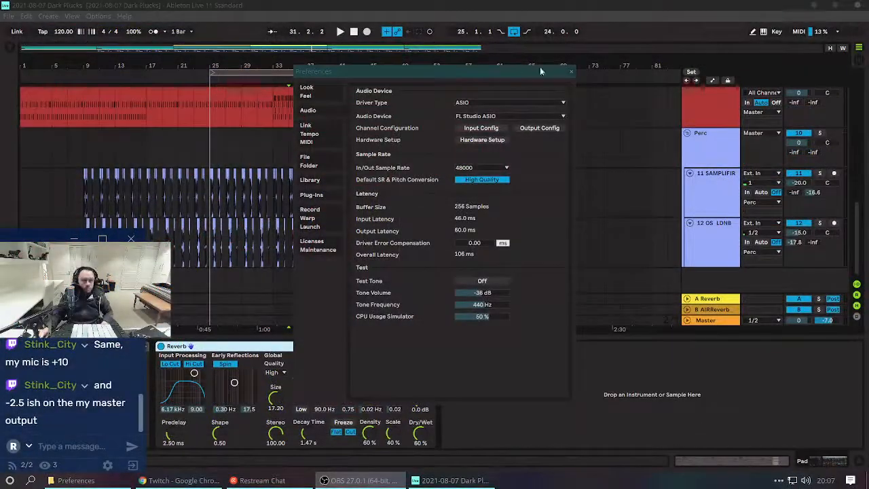
left_click(571, 71)
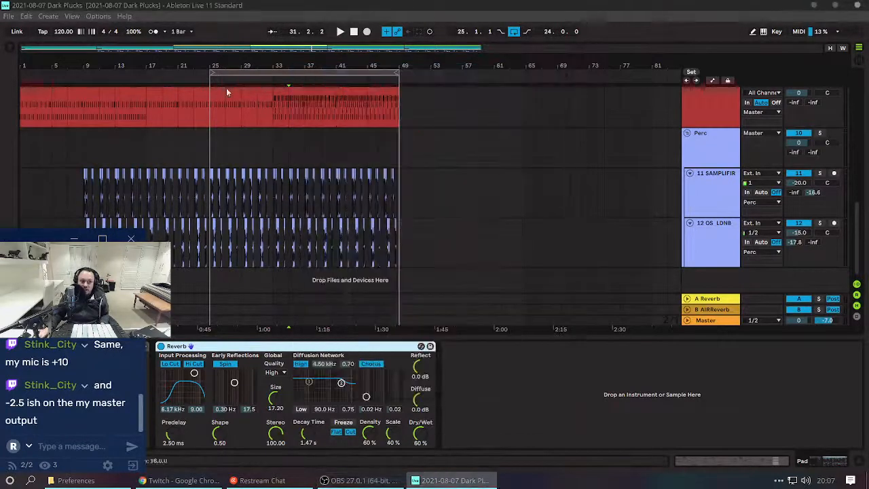
left_click(56, 154)
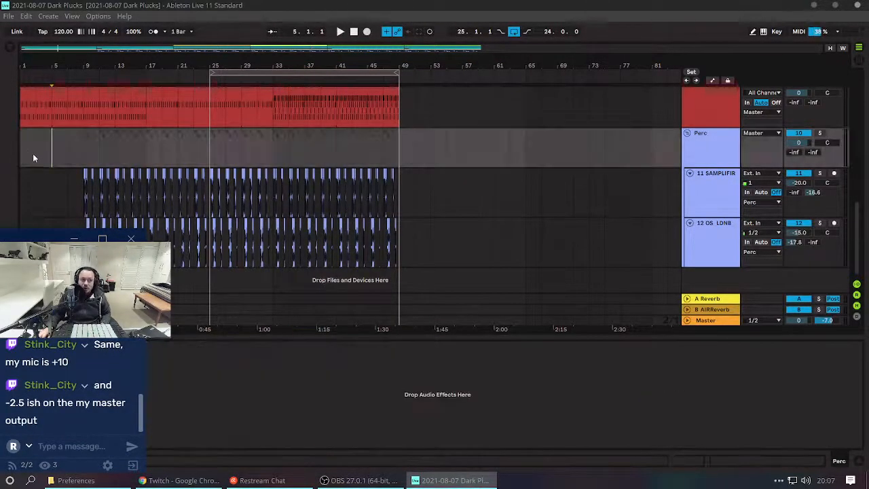
left_click(25, 153)
key("space")
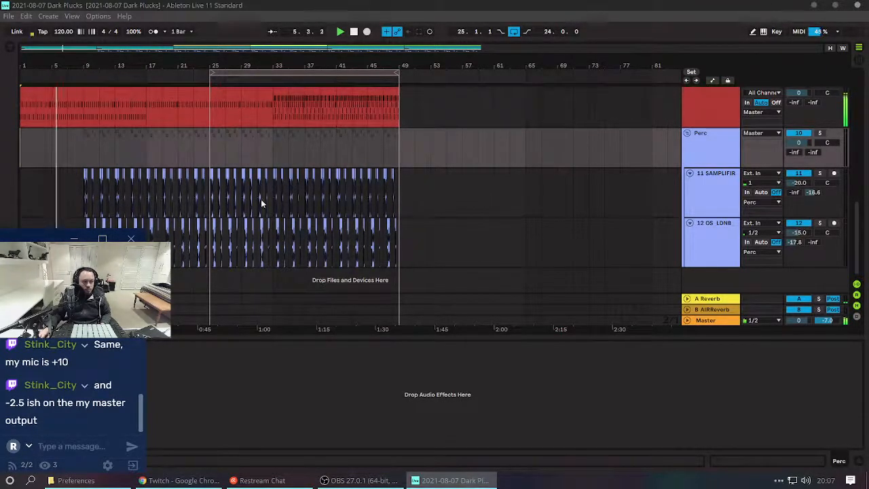
Select the group containing the Steel Drum and Celeste tracks and audition it in solo from the start of the arrangement.
scroll(116, 139, "up", 3)
scroll(699, 214, "up", 1)
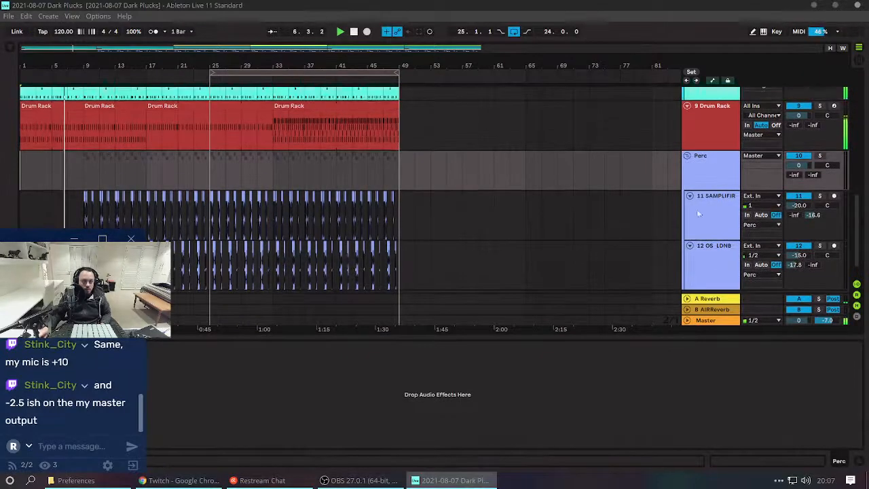
scroll(699, 214, "up", 5)
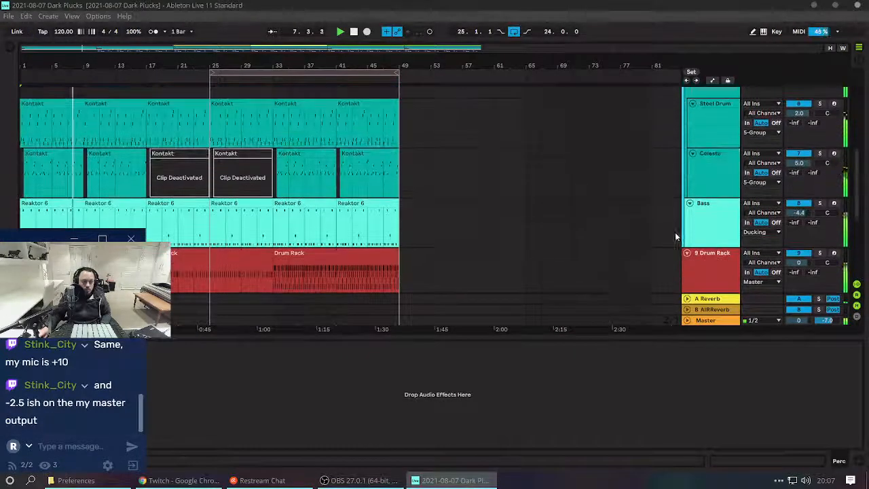
scroll(674, 231, "up", 2)
scroll(675, 194, "up", 1)
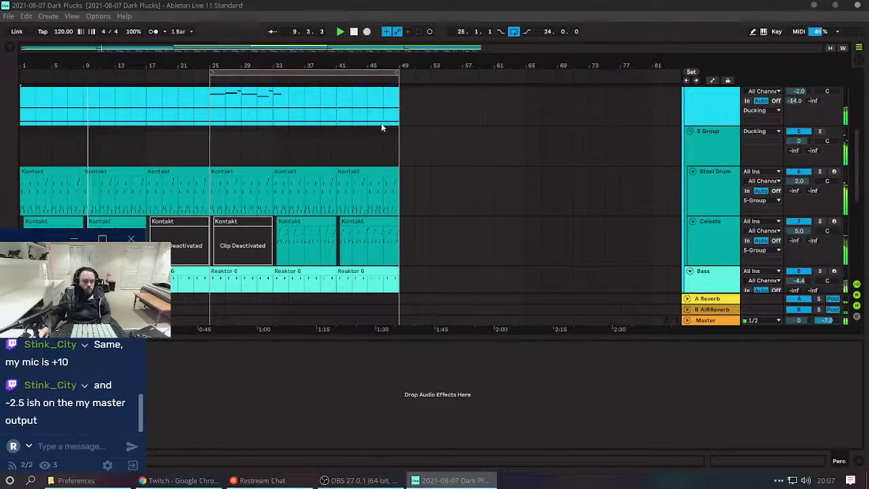
left_click(715, 155)
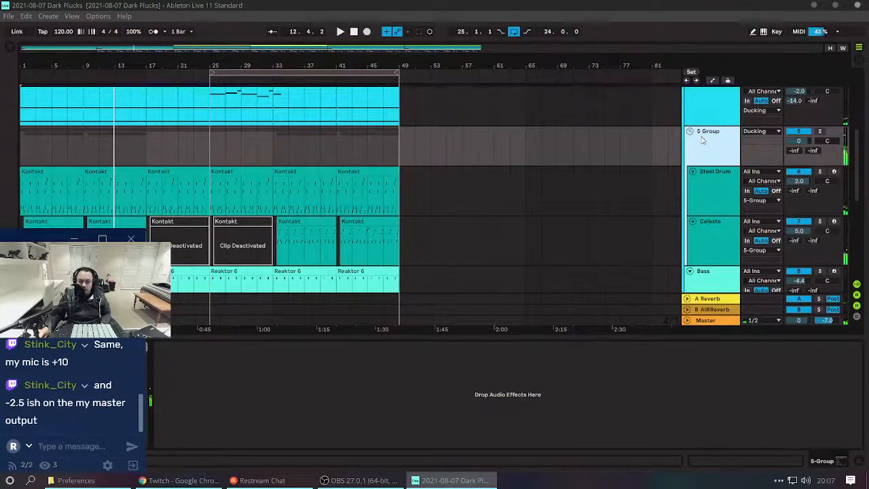
scroll(703, 139, "up", 3)
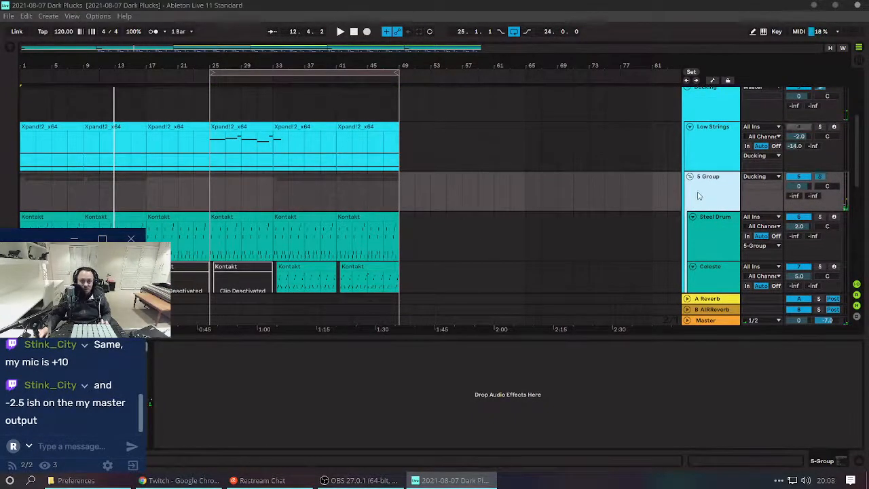
key("a")
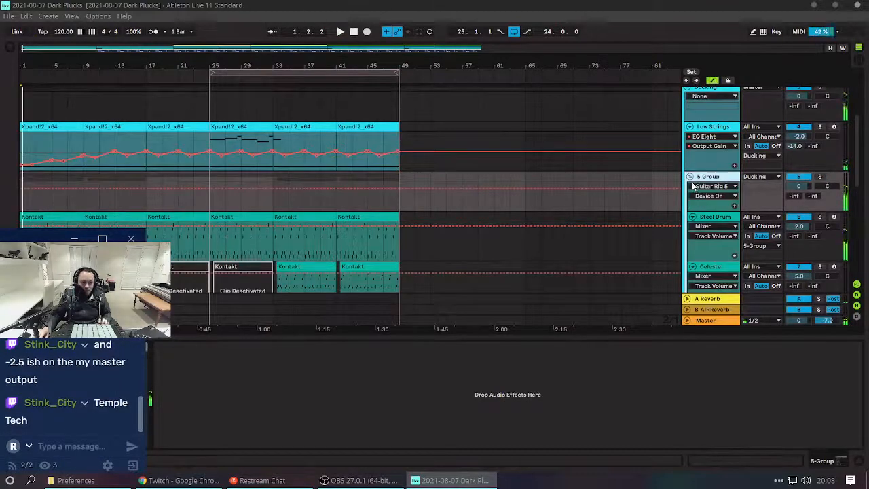
key("a")
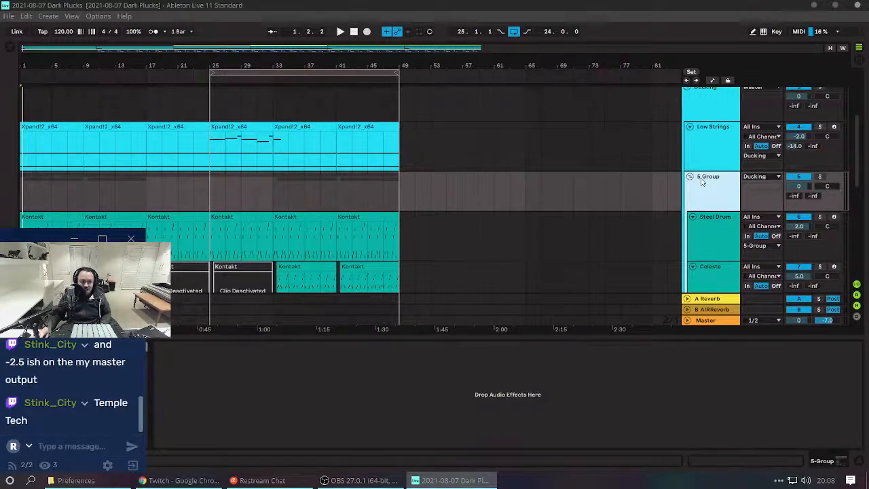
scroll(703, 180, "down", 3)
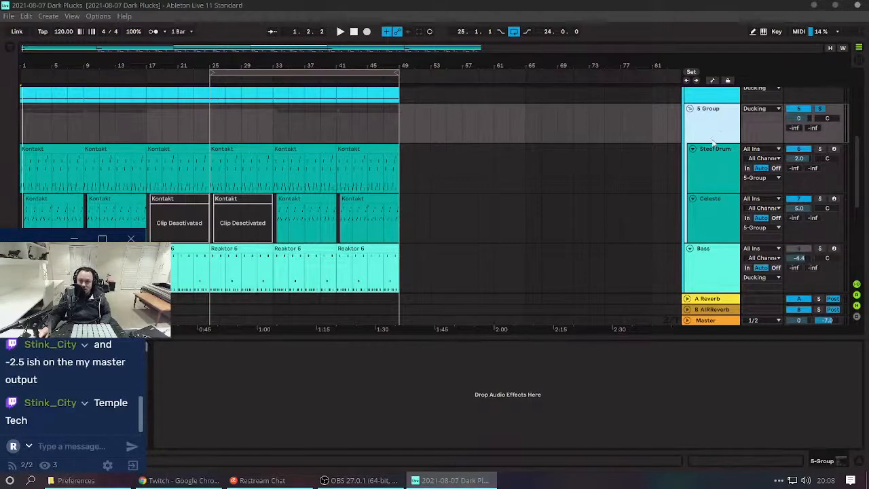
key("space")
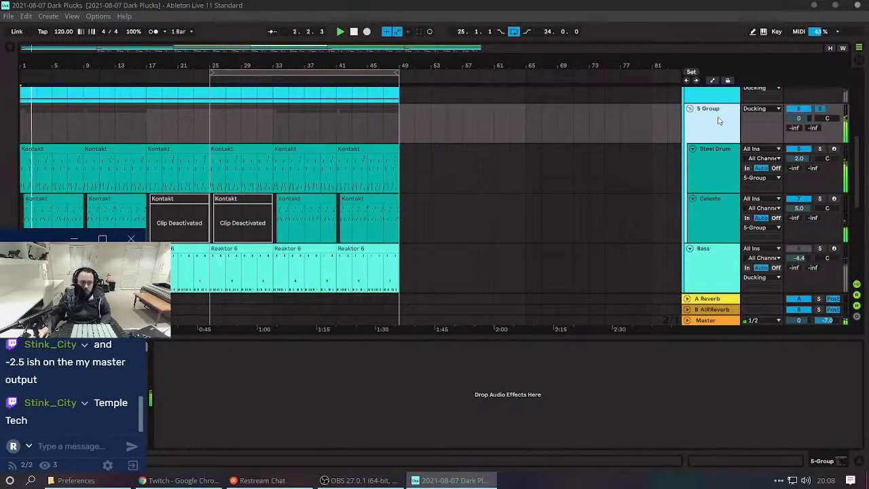
key("space")
Rename the group holding the Steel Drum and Celeste tracks as Mallets.
key("ctrl+r")
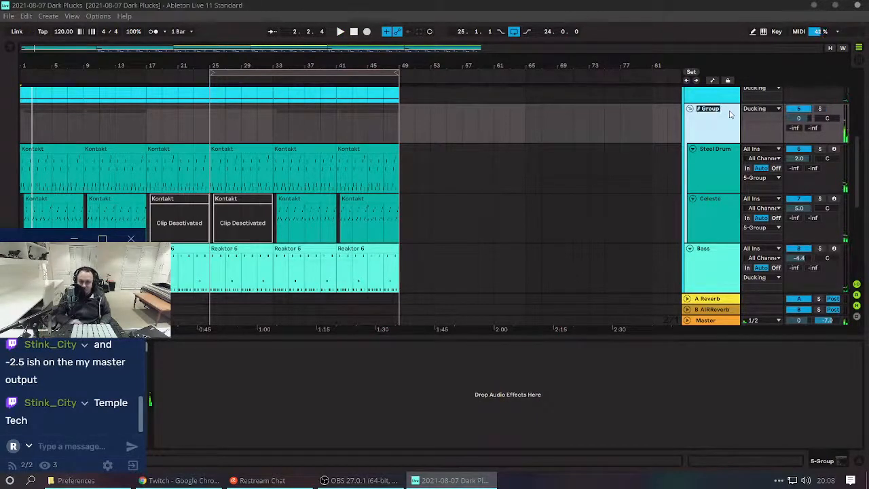
type("Mallets")
key("Return")
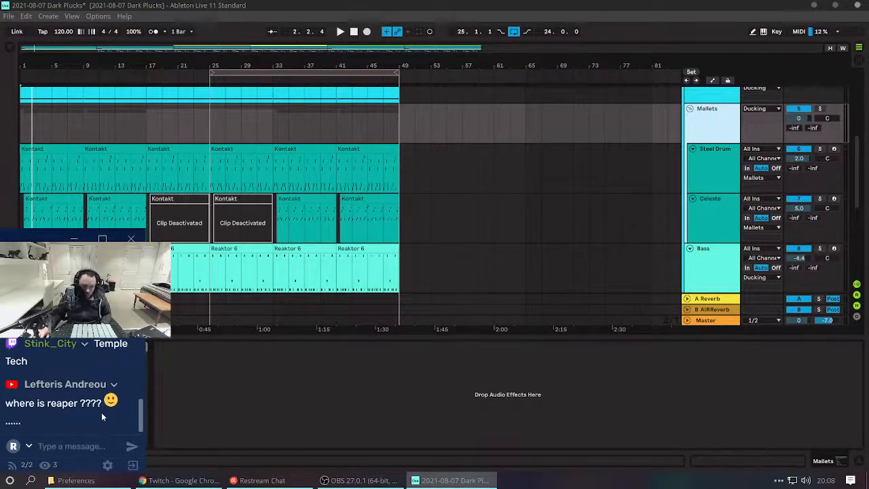
Set the playback position back to bar 1 on the Mallets group track.
left_click(132, 350)
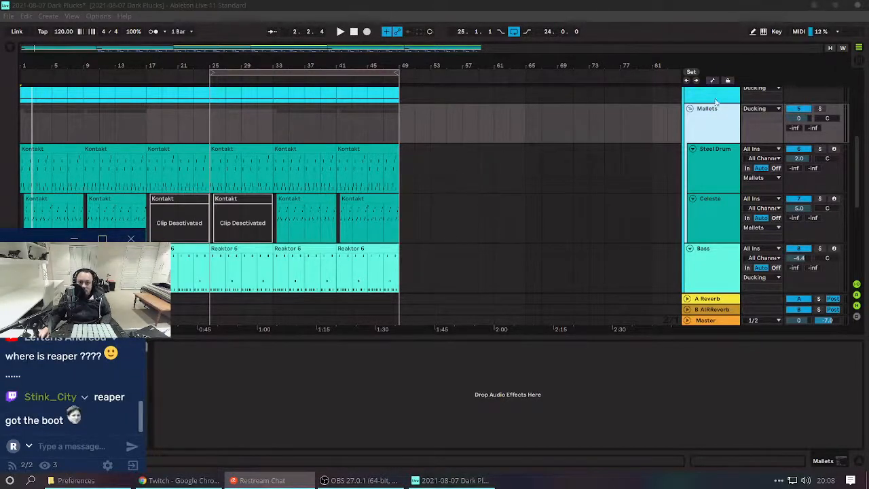
left_click(26, 138)
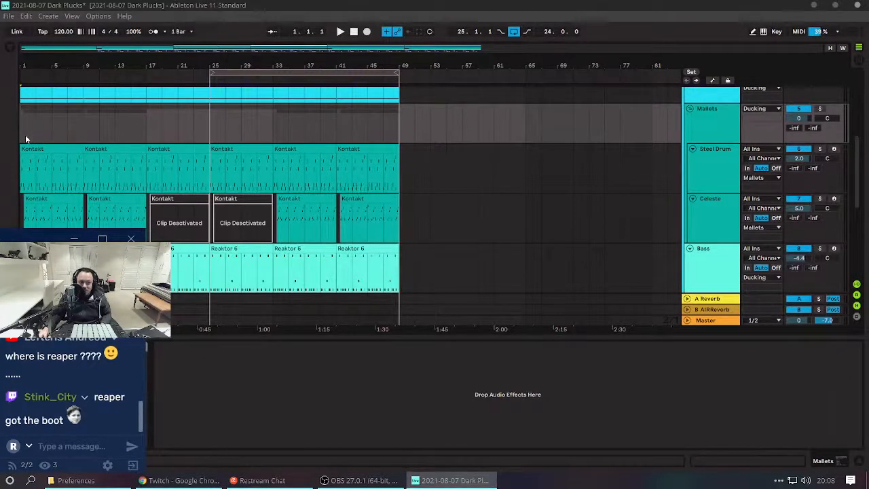
scroll(25, 139, "down", 3)
scroll(75, 138, "up", 3)
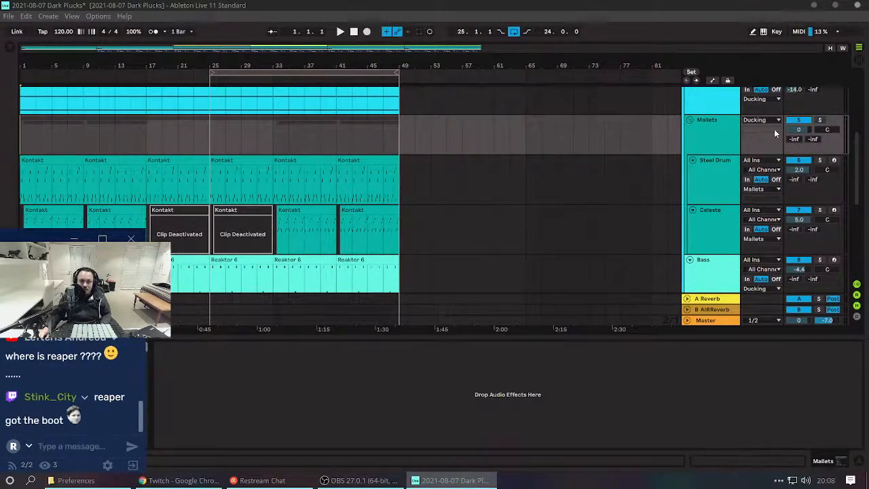
Reduce the heights of the Pluck Lead and Pad tracks in the arrangement.
scroll(704, 160, "up", 2)
scroll(703, 160, "up", 5)
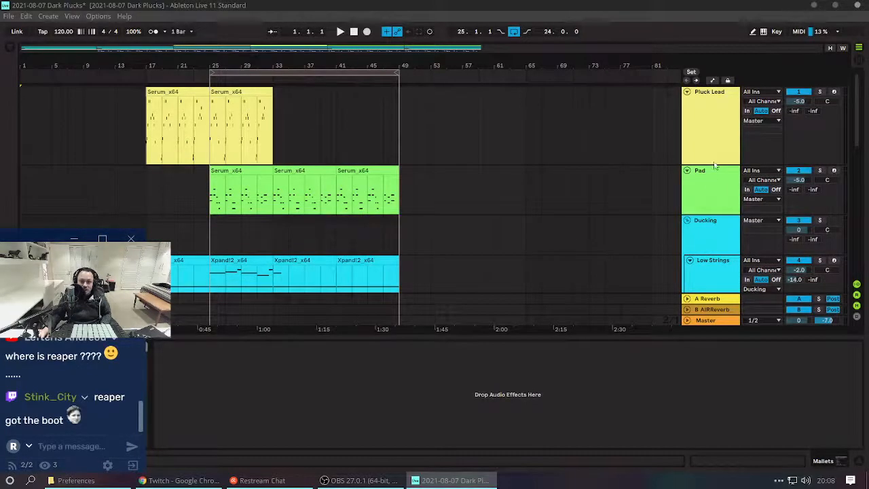
left_click_drag(715, 163, 719, 127)
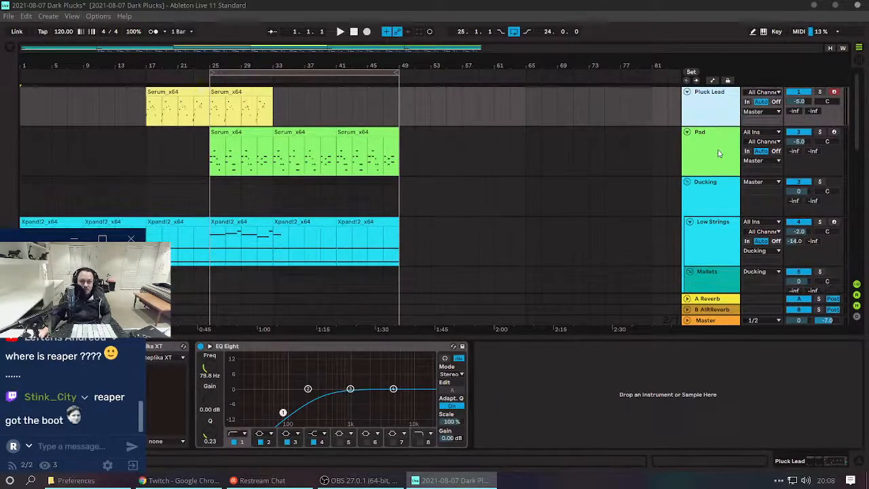
mouse_move(724, 176)
left_mouse_down()
mouse_move(723, 150)
mouse_move(723, 160)
left_mouse_up()
left_click_drag(723, 125, 720, 112)
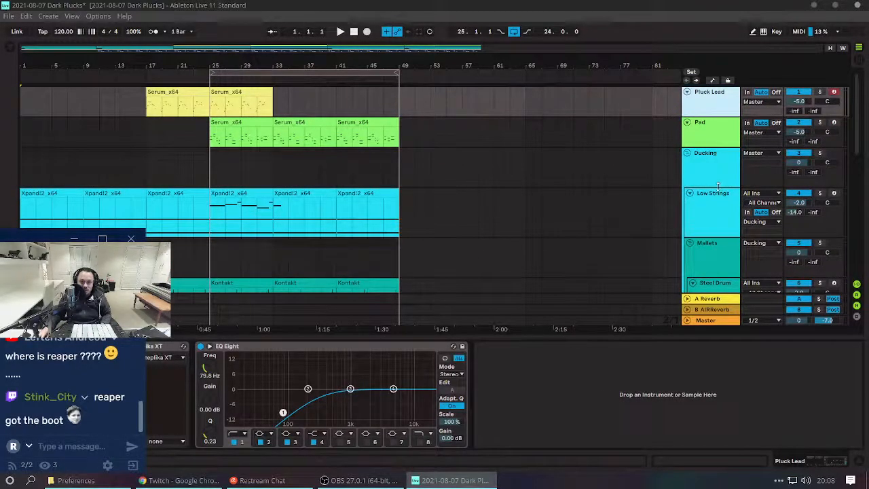
Shrink the Ducking, Low Strings, Mallets, Steel Drum and lower tracks, and fold Pluck Lead, Pad, Ducking and Perc.
left_click_drag(717, 184, 717, 175)
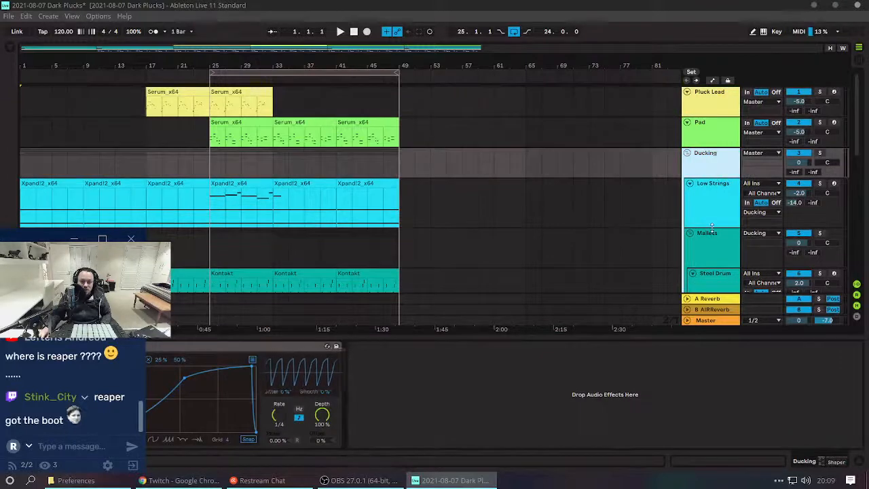
left_click_drag(712, 226, 715, 207)
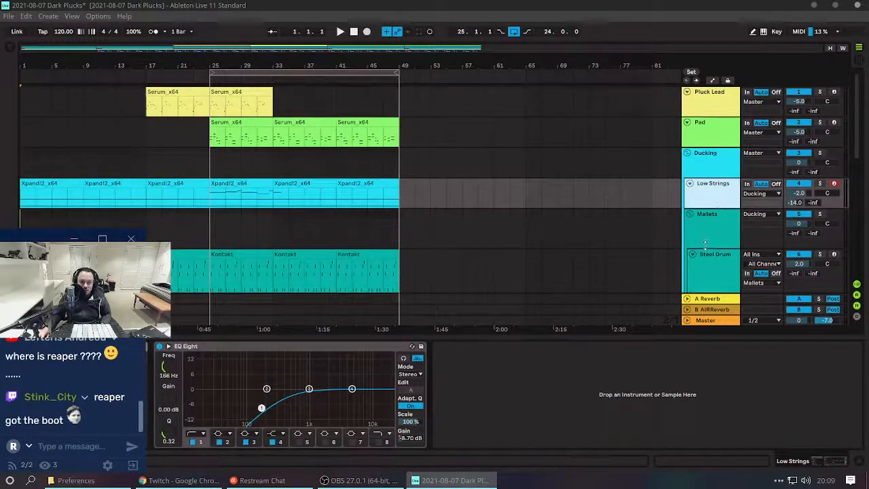
left_click_drag(706, 248, 709, 239)
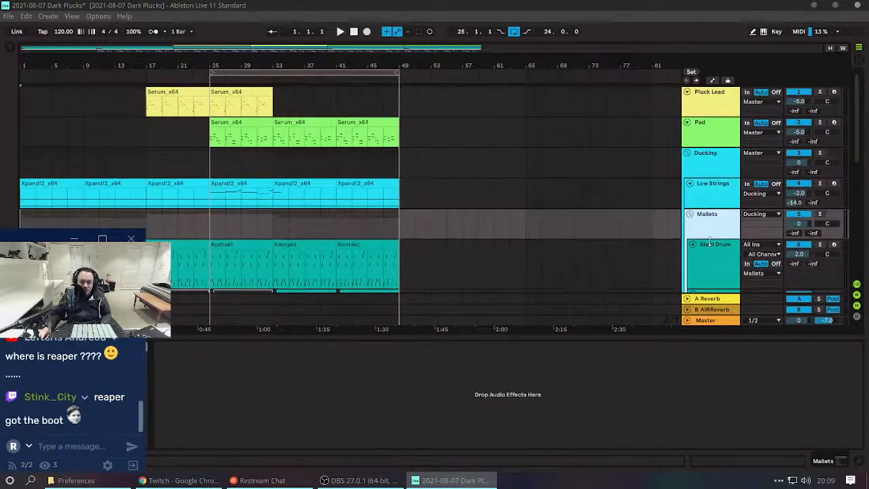
left_click(702, 286)
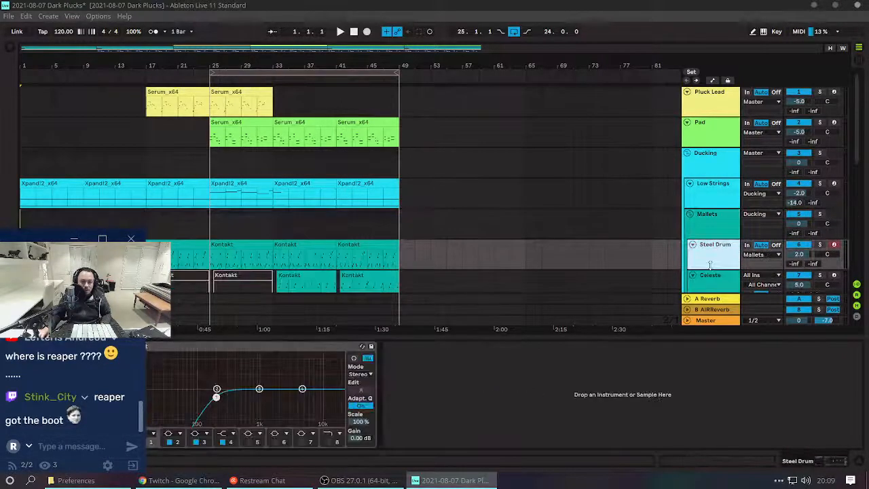
left_click_drag(702, 286, 714, 181)
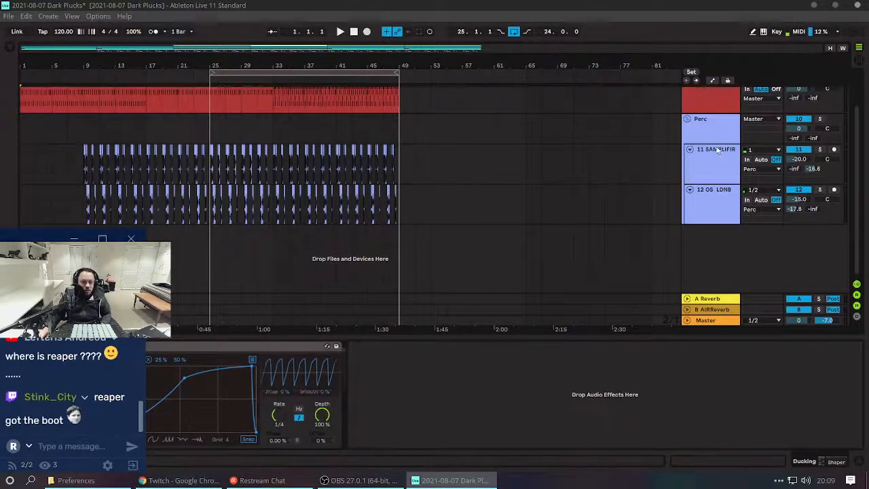
left_click_drag(716, 144, 716, 127)
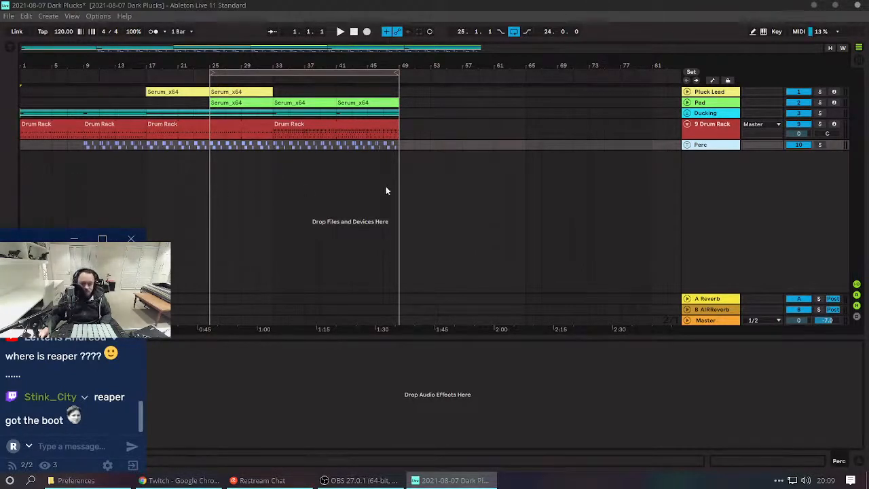
Unfold the Pad track and the Ducking group, including its Low Strings track and nested Mallets group.
left_click(686, 125)
left_click(686, 125)
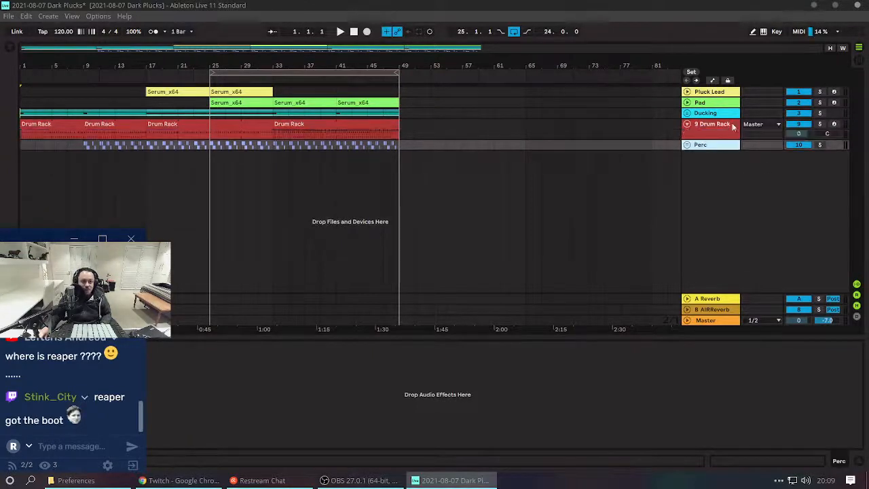
left_click(686, 102)
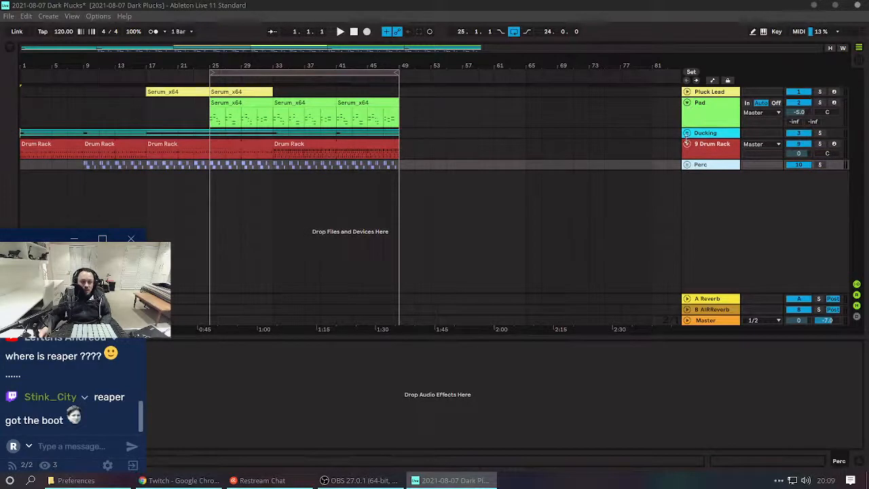
left_click(687, 133)
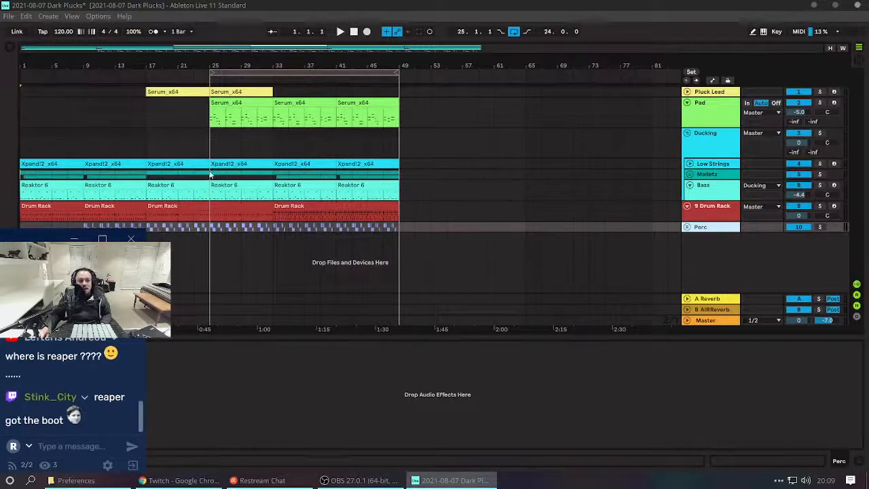
left_click(710, 154)
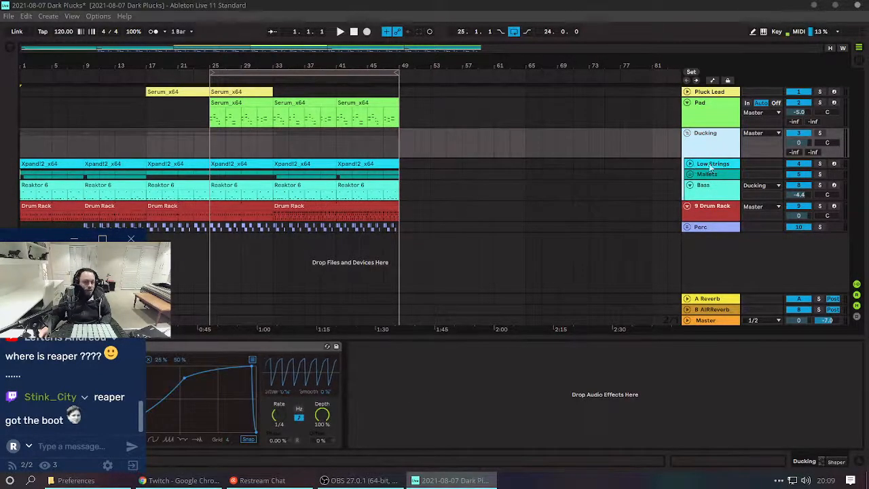
left_click(710, 167)
scroll(712, 193, "down", 1)
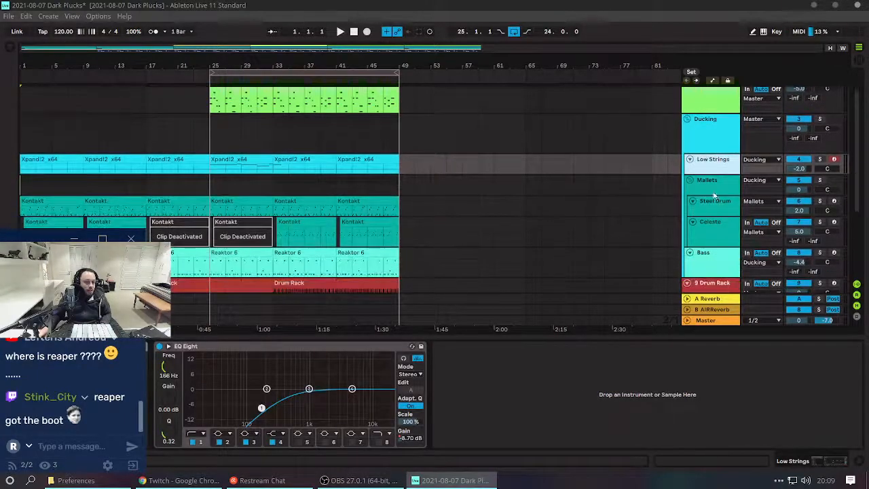
Select the Mallets group track and show the plug-ins category in the device browser.
left_click(726, 185)
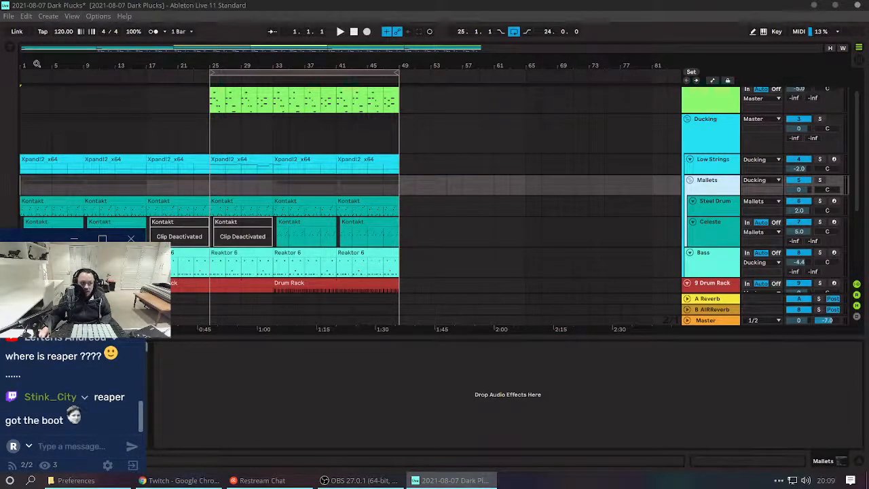
left_click(12, 49)
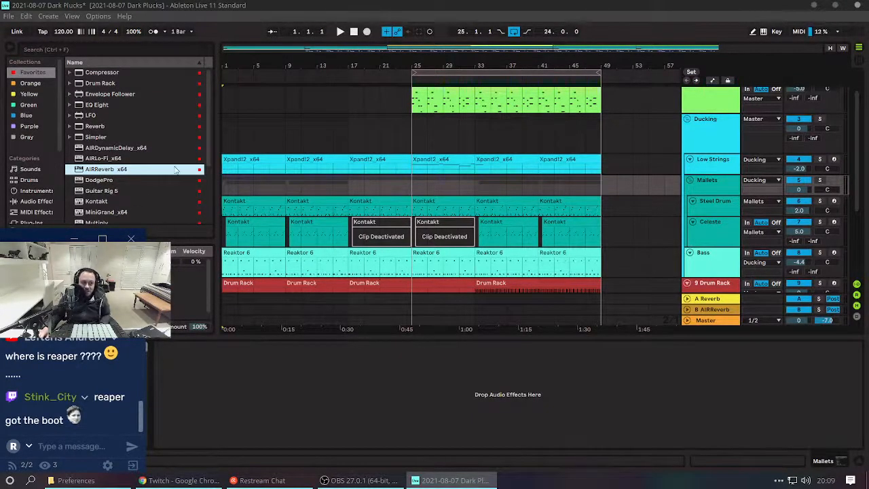
scroll(166, 146, "down", 2)
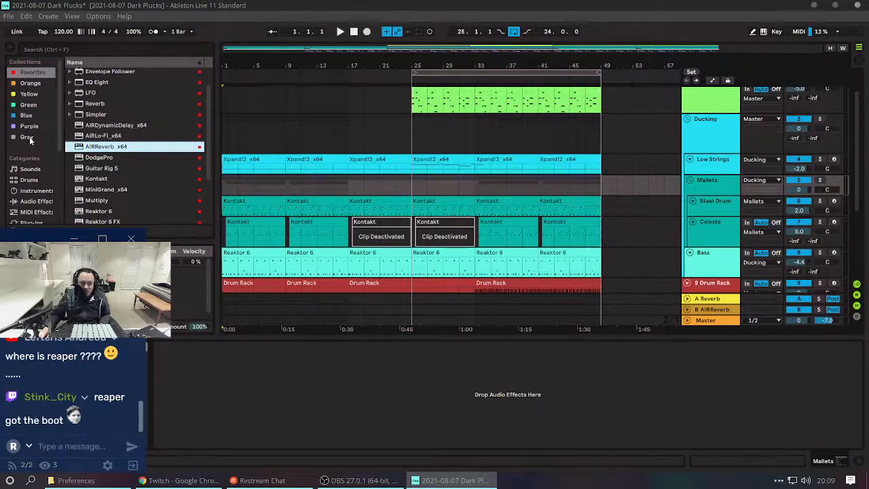
scroll(29, 156, "down", 3)
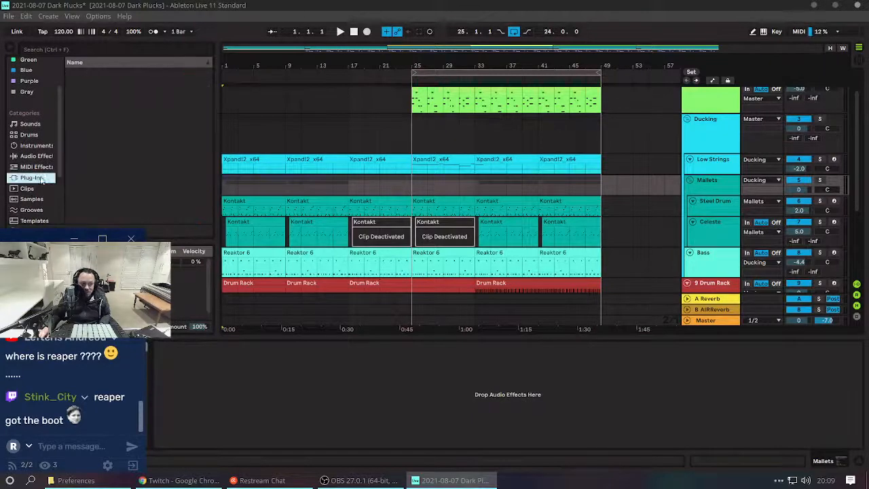
left_click(39, 176)
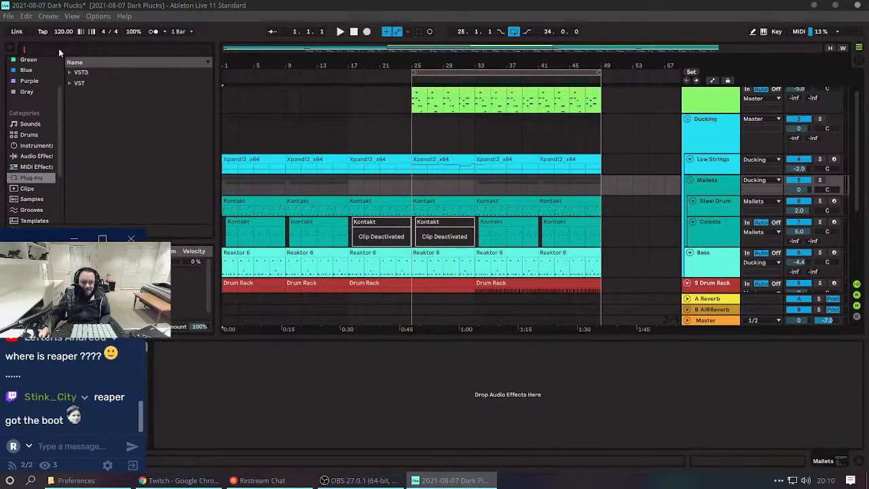
Search the plug-ins for "rea" and expand the ReaPlugs folder under VST.
type("rea")
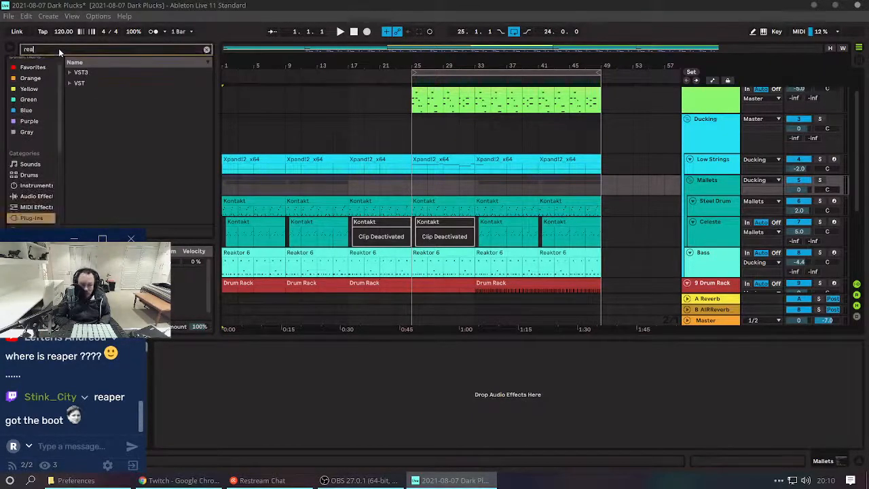
type("p")
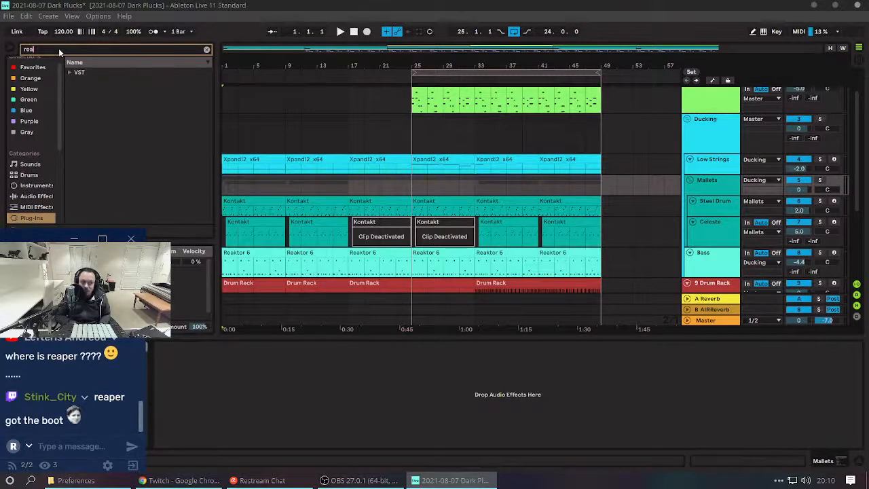
key("BackSpace")
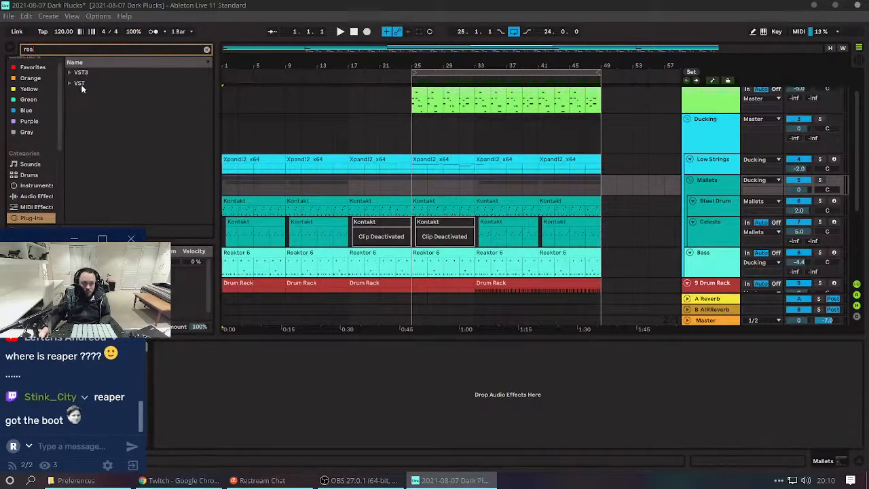
left_click(71, 84)
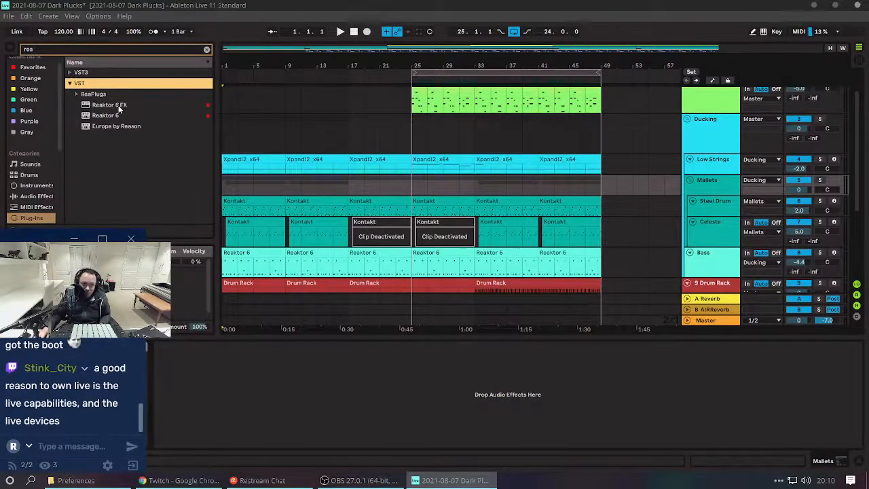
left_click(76, 94)
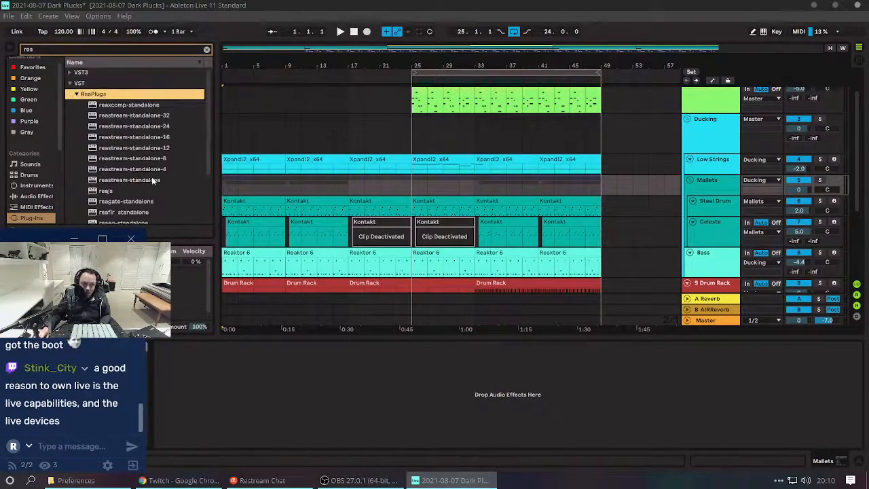
scroll(148, 180, "down", 3)
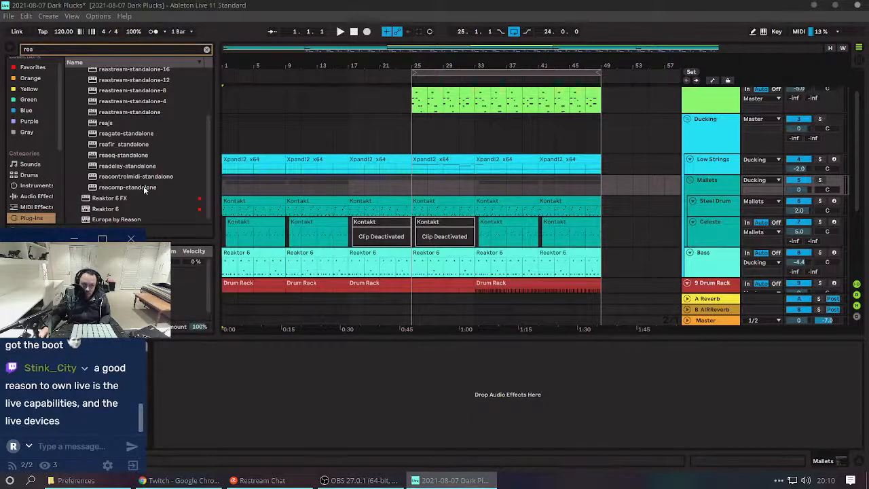
left_click(143, 187)
left_click_drag(310, 401, 308, 397)
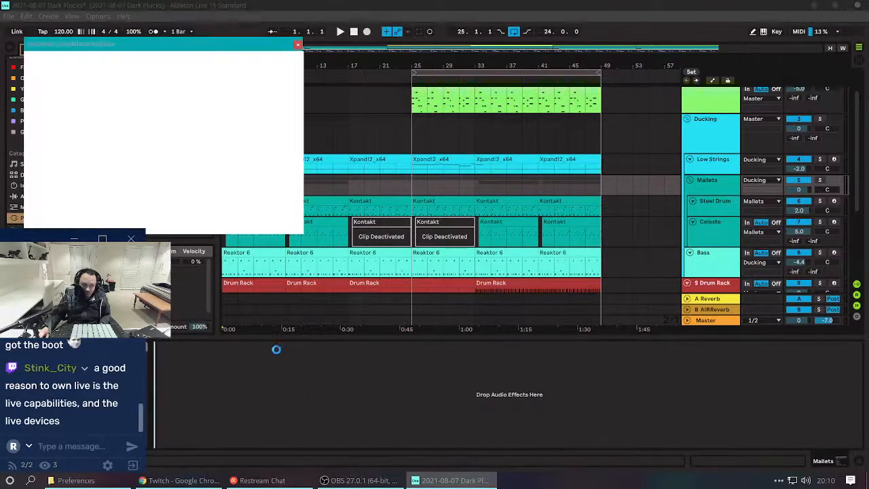
left_click(297, 43)
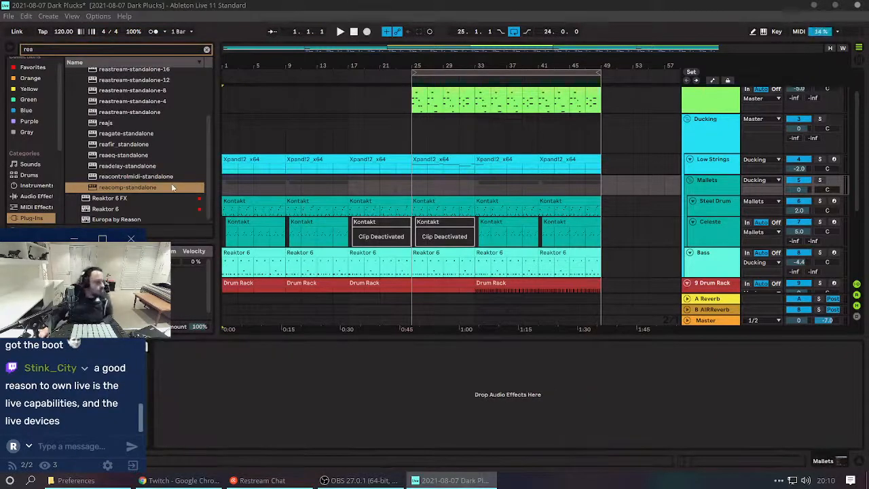
key("Delete")
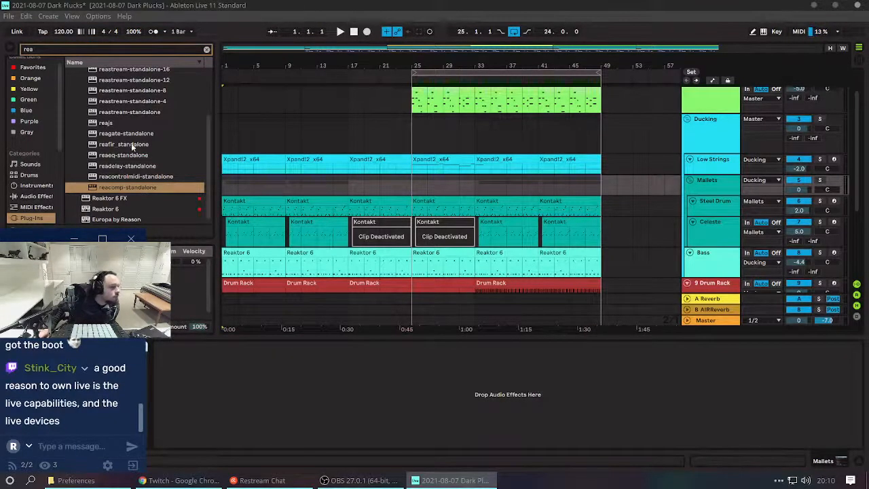
Load reaxcomp-standalone onto the Mallets group and move its window clear of the device browser.
scroll(132, 141, "up", 3)
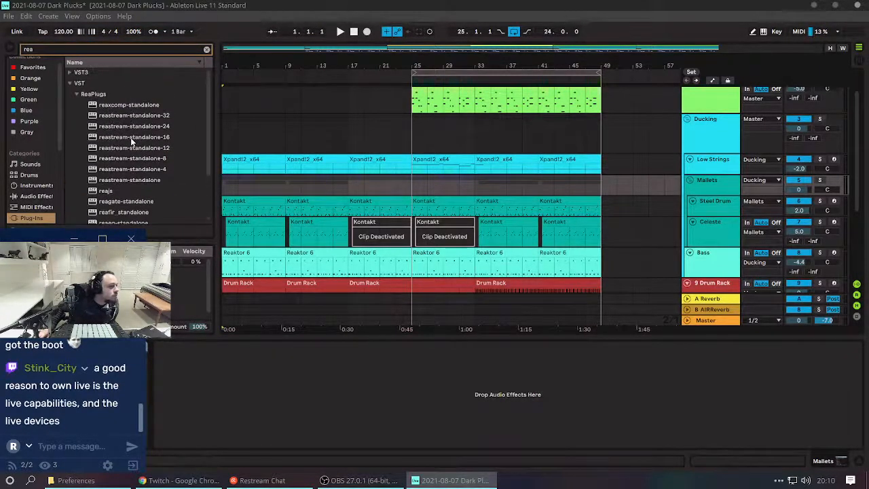
left_click_drag(136, 107, 284, 395)
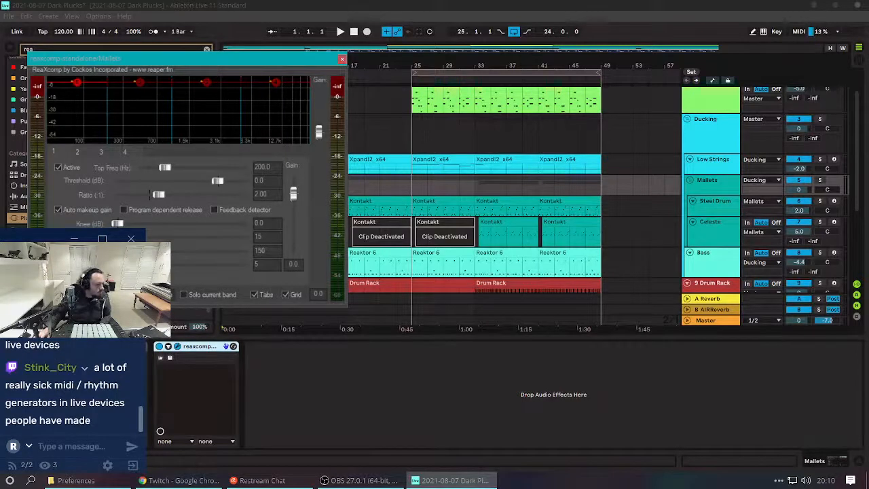
left_click_drag(107, 61, 434, 150)
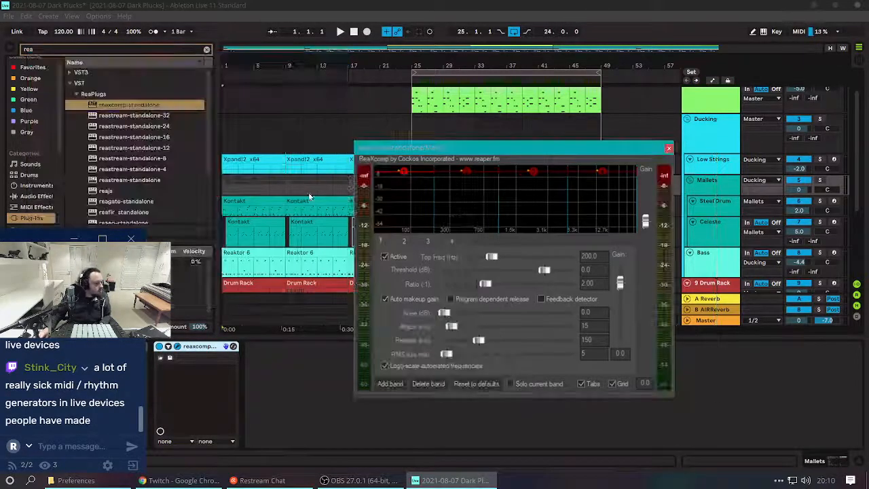
left_click(90, 344)
scroll(90, 344, "up", 2)
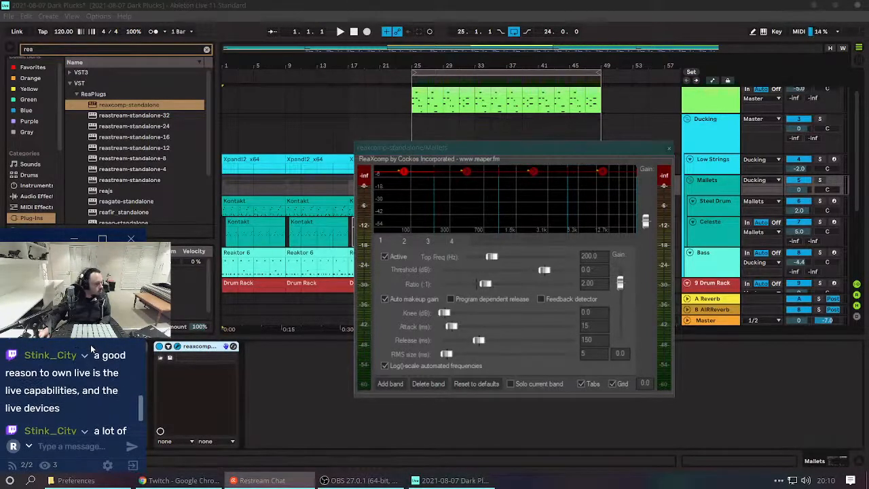
scroll(90, 344, "down", 2)
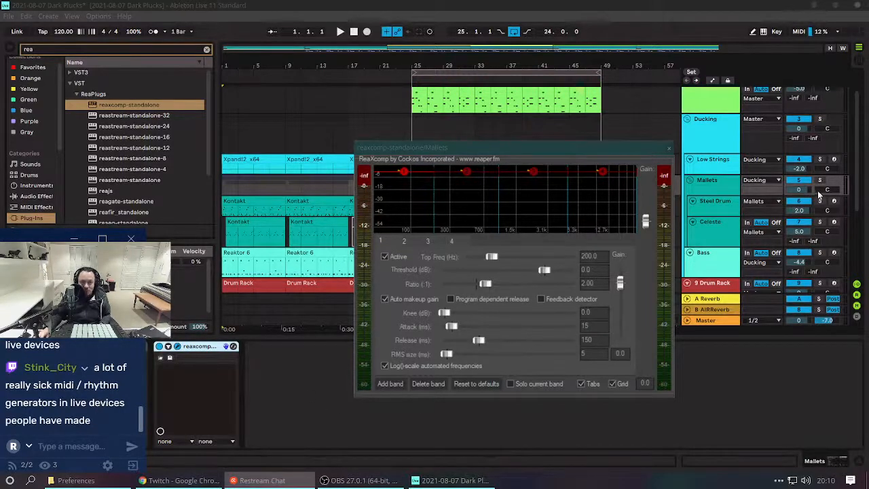
Solo the Mallets group, play it from the start and lower the ReaXcomp 1000-5000 Hz band's threshold to about -18.7 dB.
left_click(724, 187)
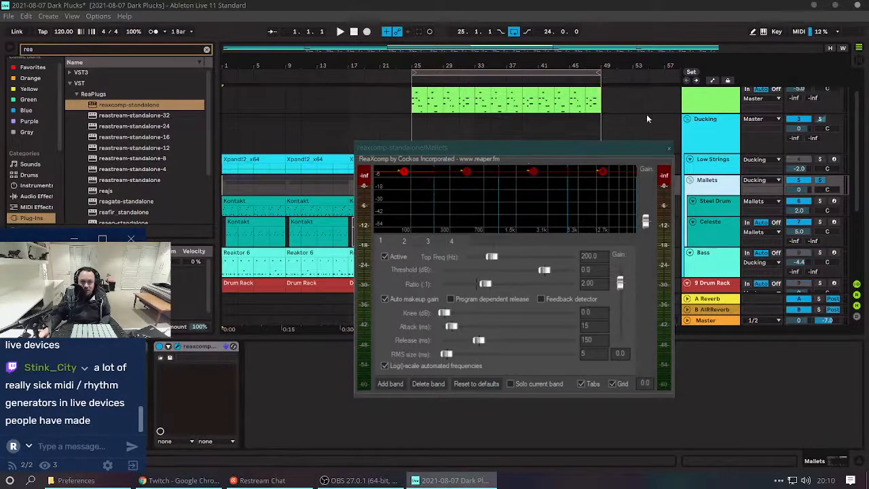
key("space")
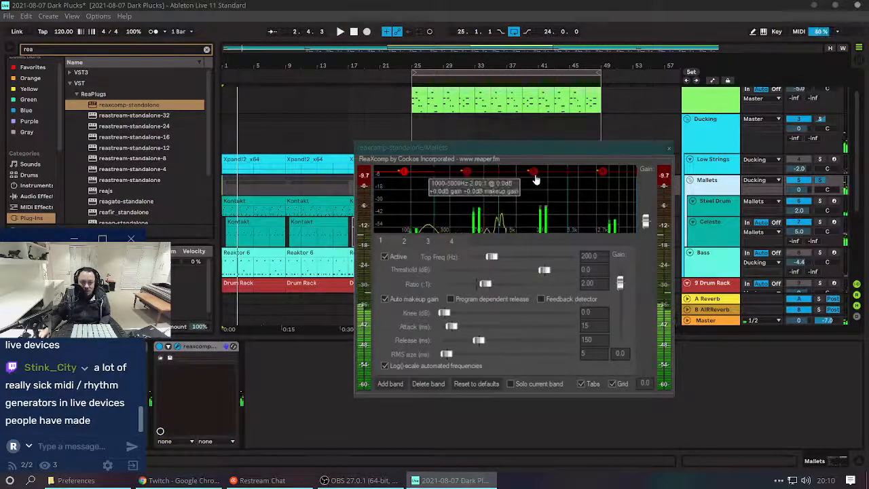
left_click_drag(534, 171, 535, 191)
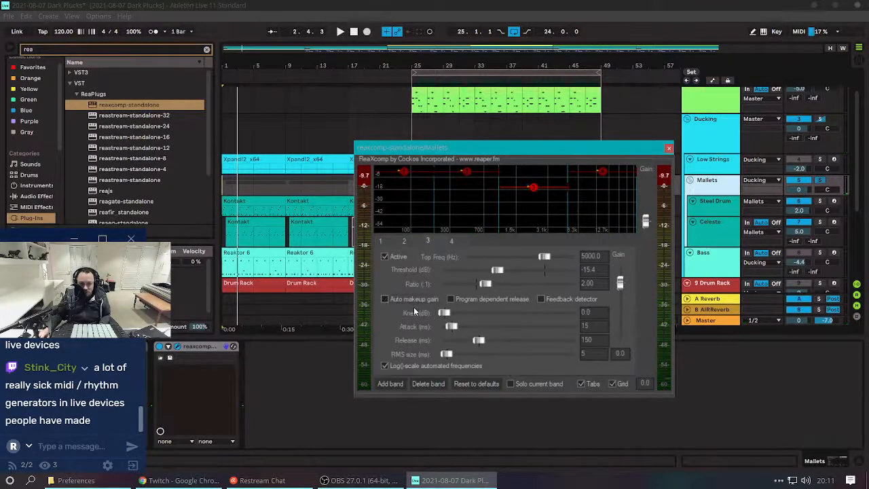
left_click(731, 229)
key("space")
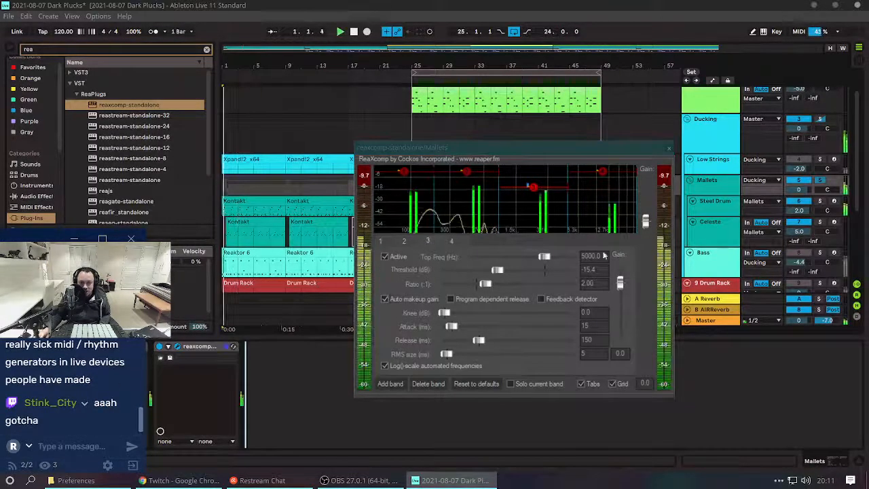
left_click_drag(533, 194, 535, 196)
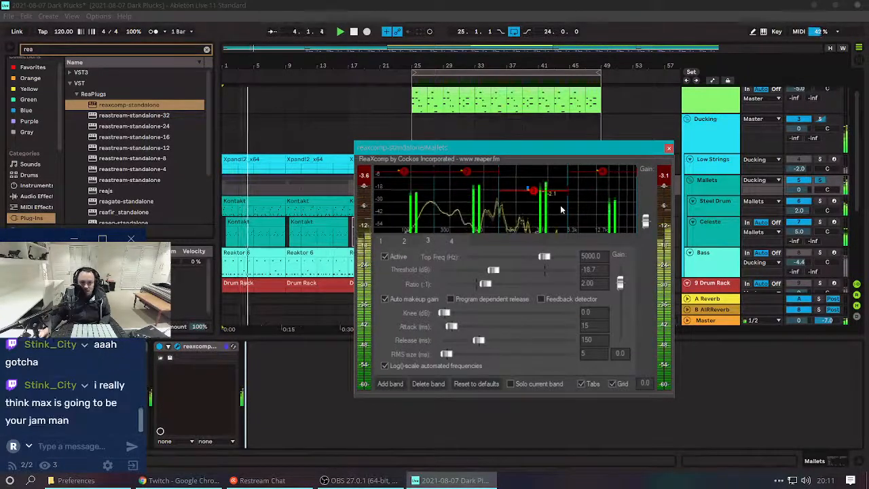
Solo the 200-1000 Hz band in ReaXcomp, lower its threshold to about -18.7 dB and turn off its auto makeup gain.
left_click(466, 172)
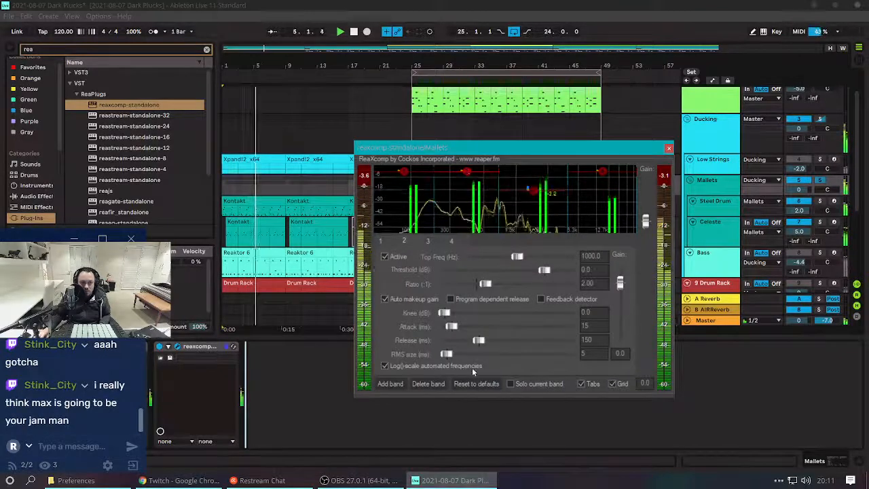
left_click(534, 386)
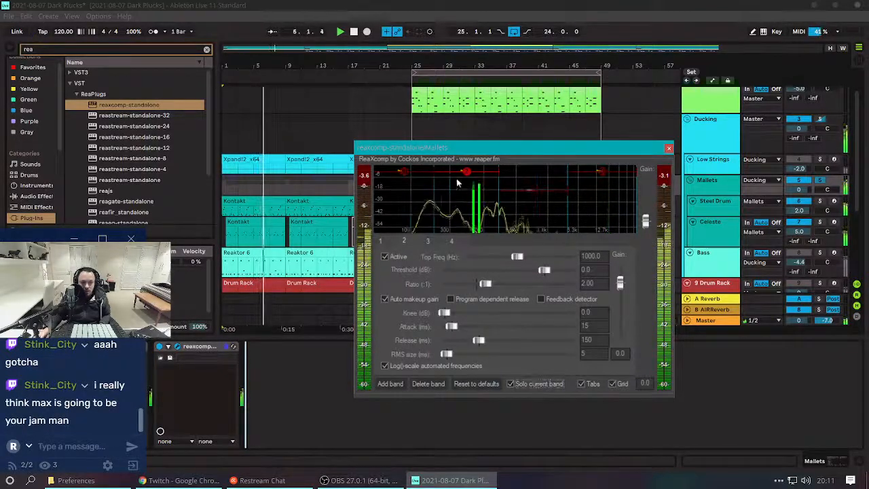
left_click_drag(466, 172, 467, 189)
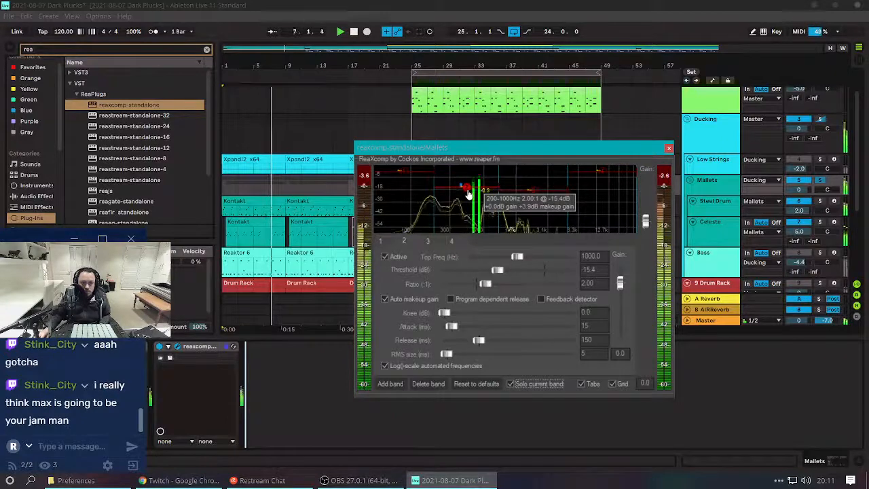
left_click(409, 299)
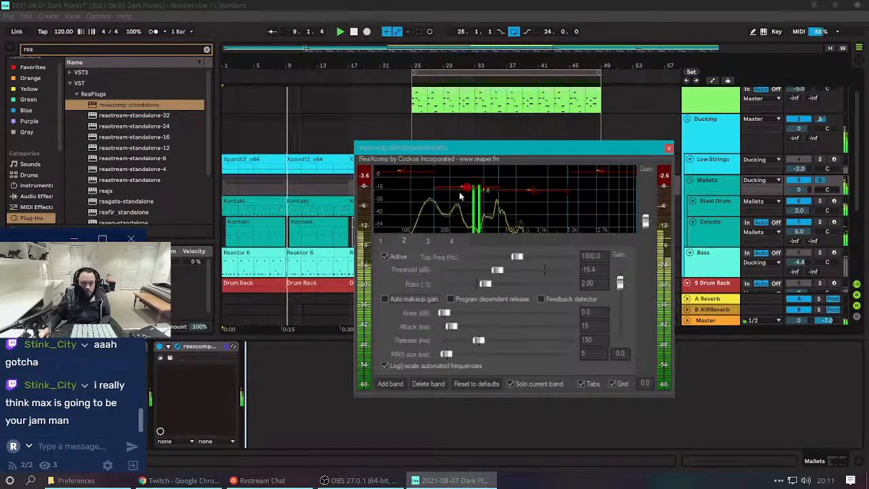
mouse_move(469, 192)
left_click_drag(469, 191, 469, 195)
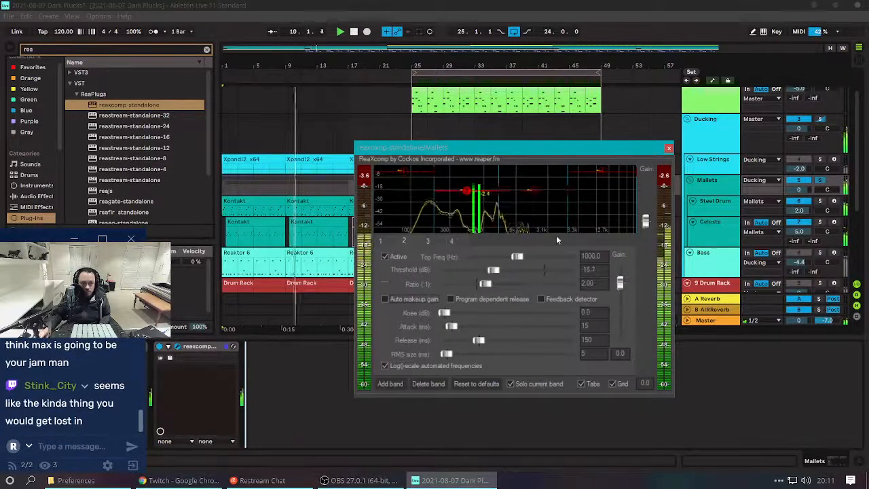
Lower the 1000-5000 Hz band's threshold to about -22.0 dB and turn off its auto makeup gain.
left_click(602, 171)
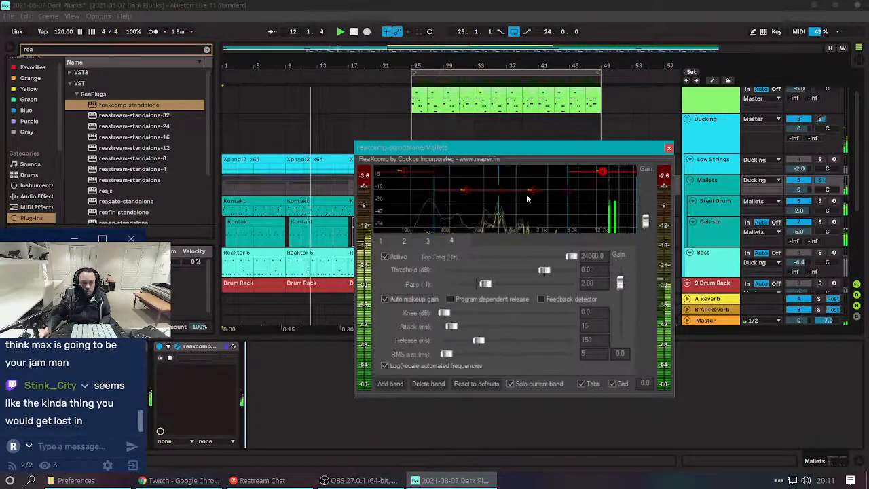
left_click(533, 191)
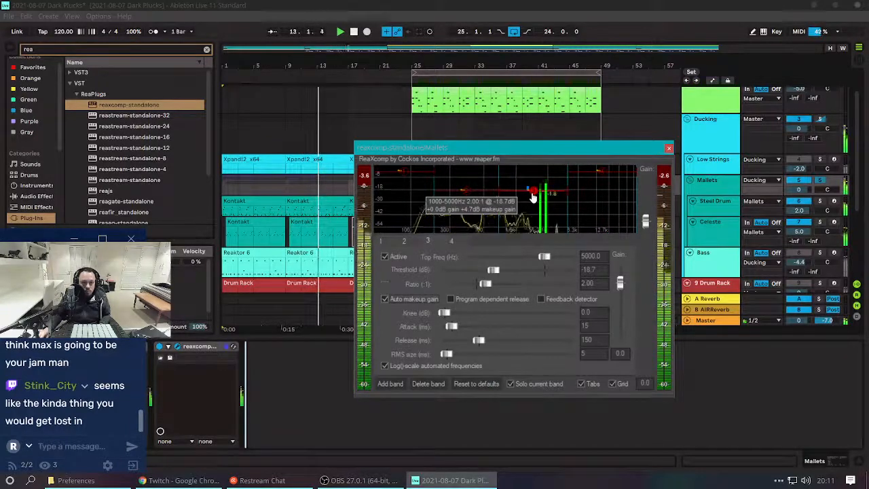
left_click_drag(532, 196, 532, 198)
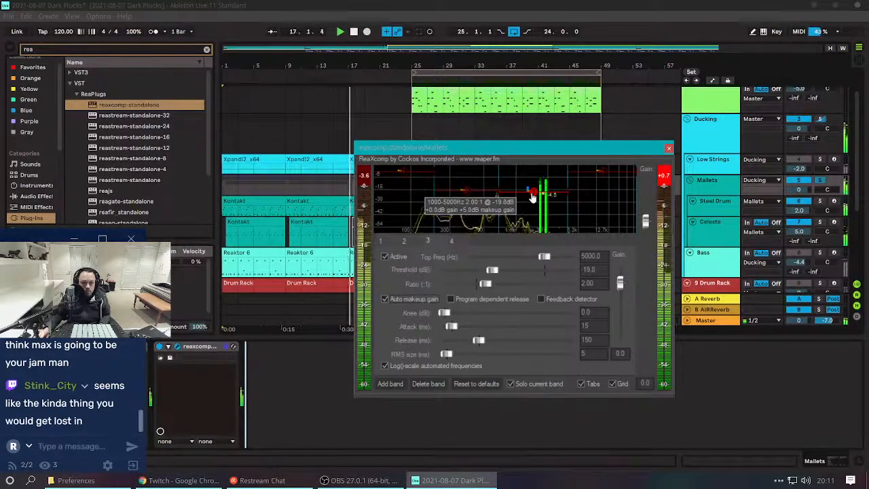
left_click_drag(533, 197, 533, 199)
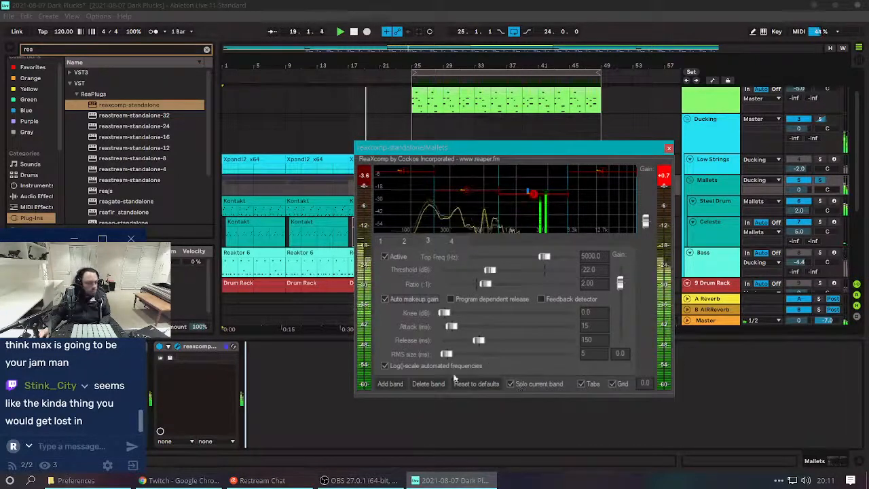
left_click(416, 298)
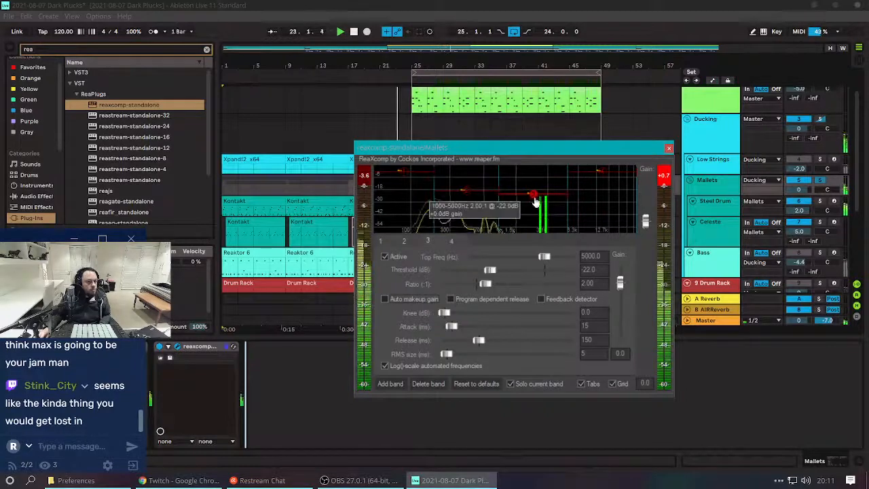
Turn off auto makeup gain for the highest ReaXcomp band, check the other bands, and stop soloing the current band.
left_click(600, 176)
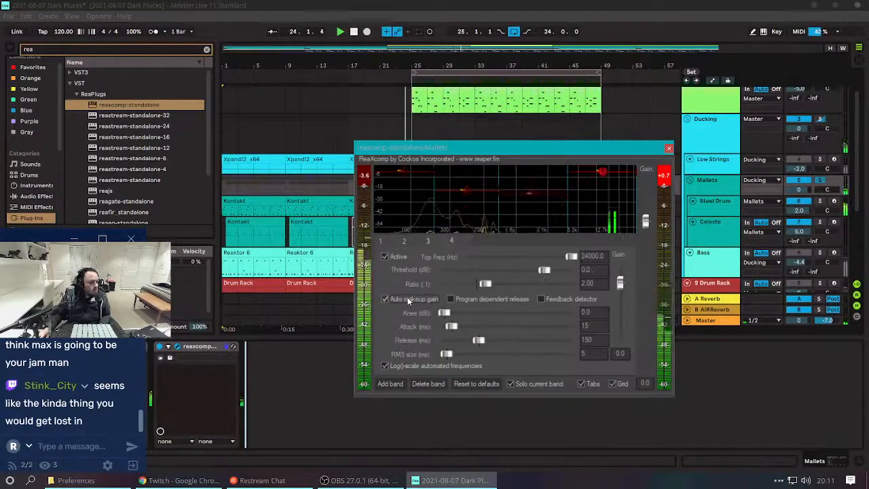
left_click(465, 192)
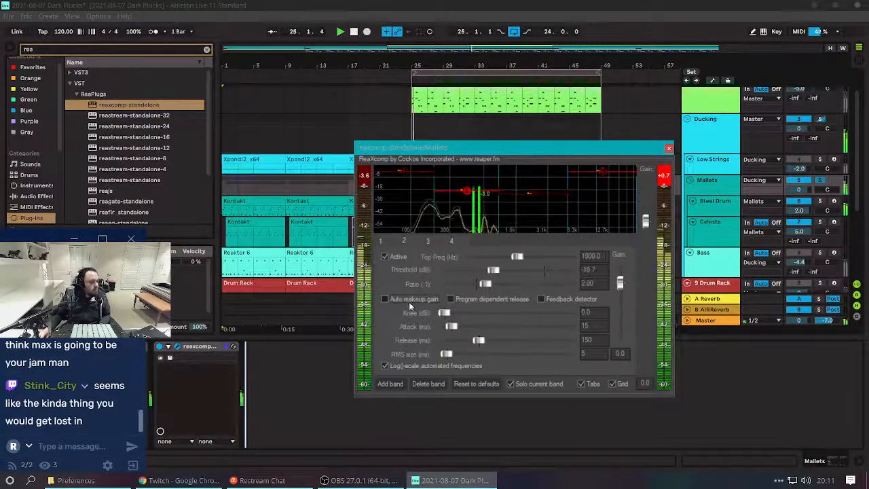
left_click(401, 173)
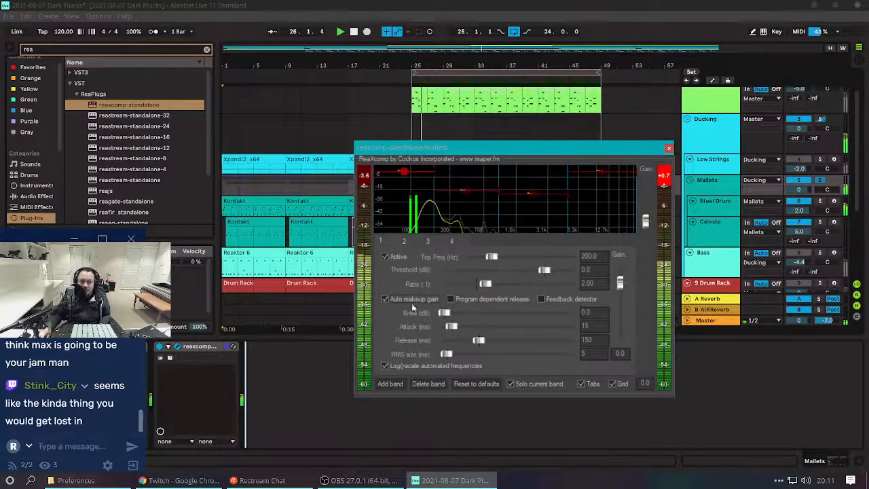
left_click(602, 171)
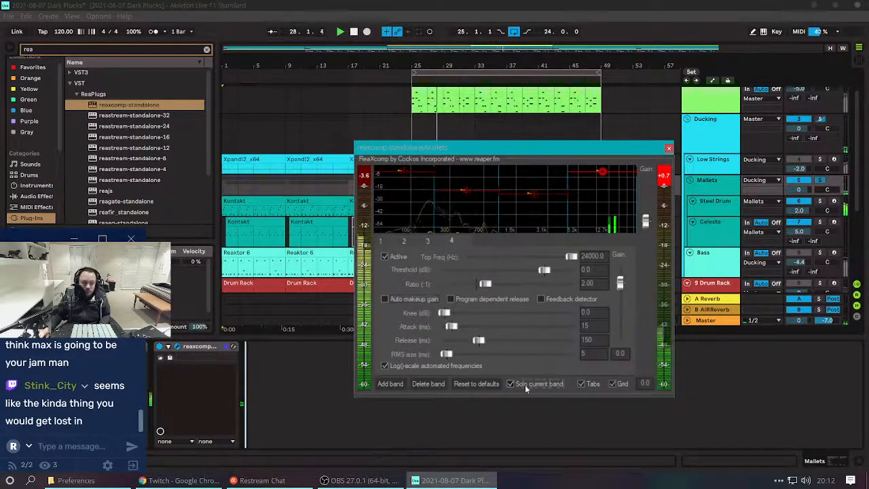
left_click(525, 384)
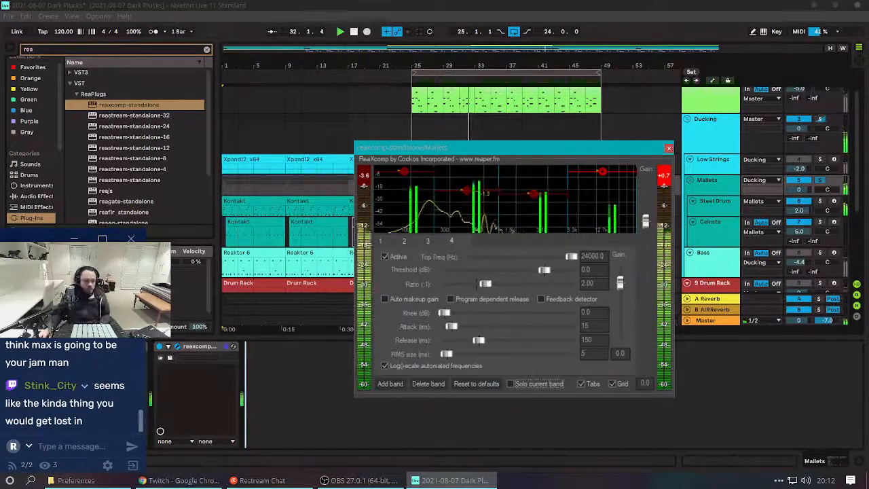
Close the ReaXcomp window, unsolo the Mallets group and play the full mix from the start.
left_click(90, 362)
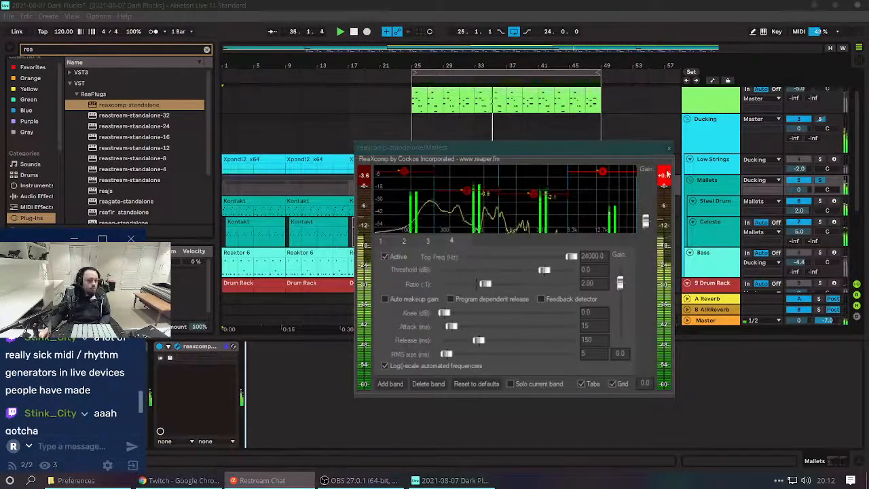
left_click(668, 148)
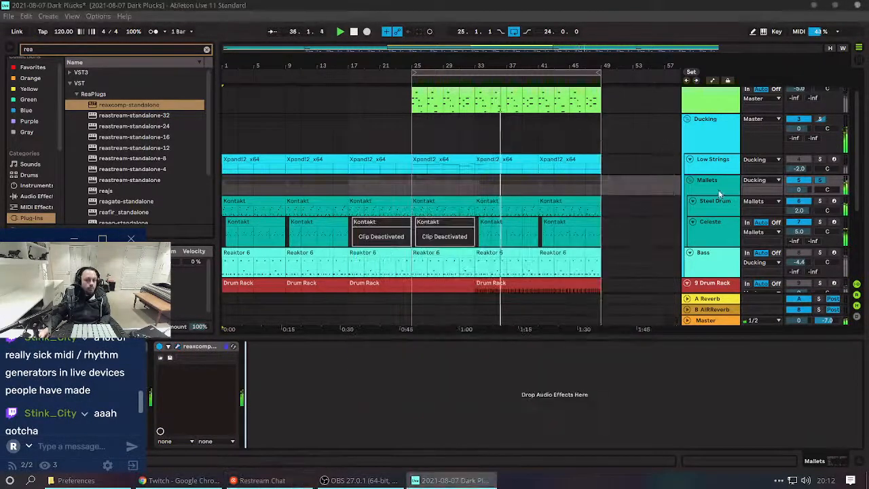
left_click(717, 189)
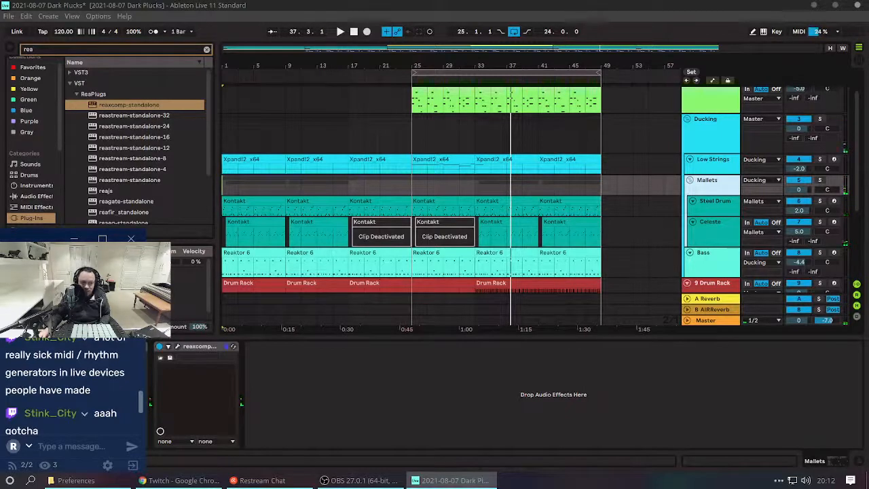
key("space")
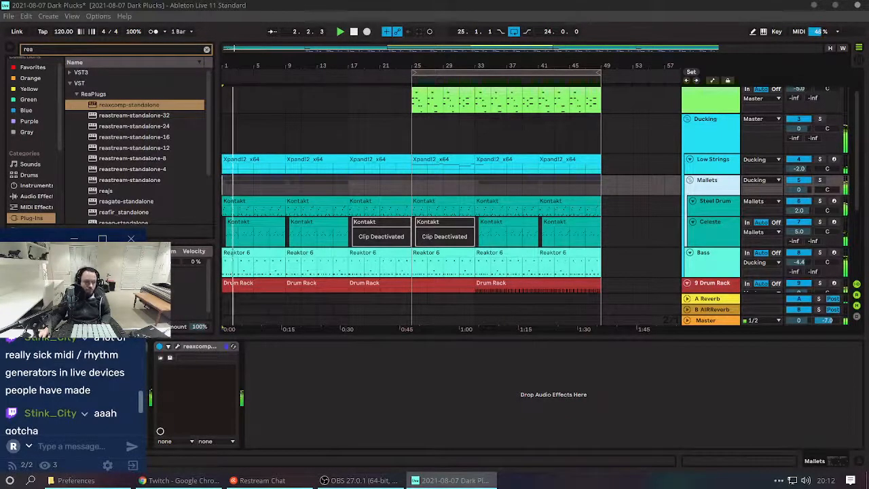
left_click(116, 380)
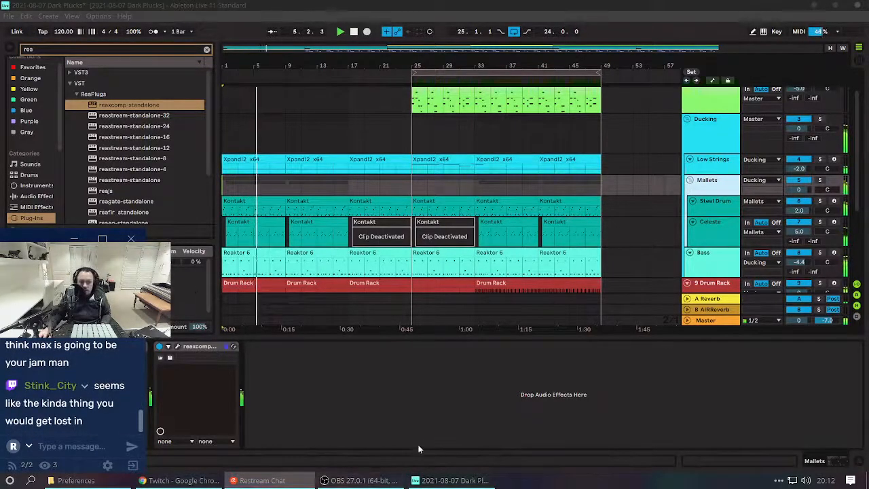
Switch to File Explorer and browse from Local Disk (C:) through the user's AppData, Roaming, Ableton and Live 11.0.5 folders to Preferences.
left_click(84, 482)
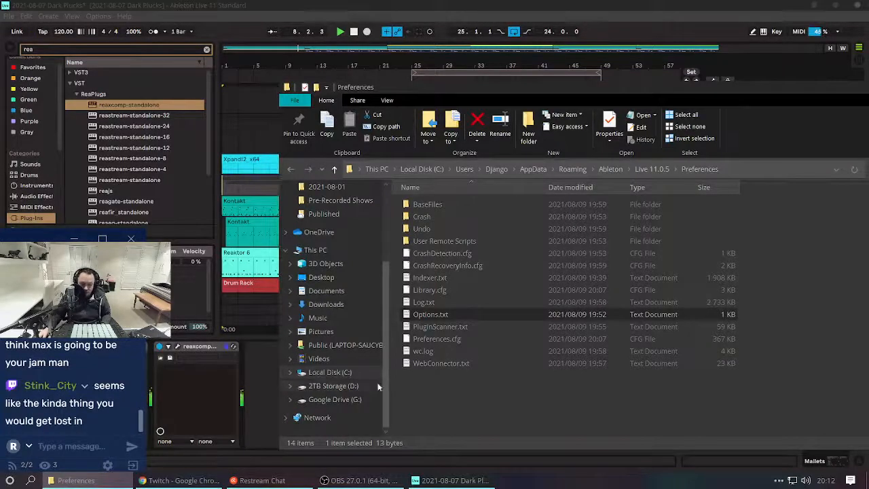
left_click(330, 372)
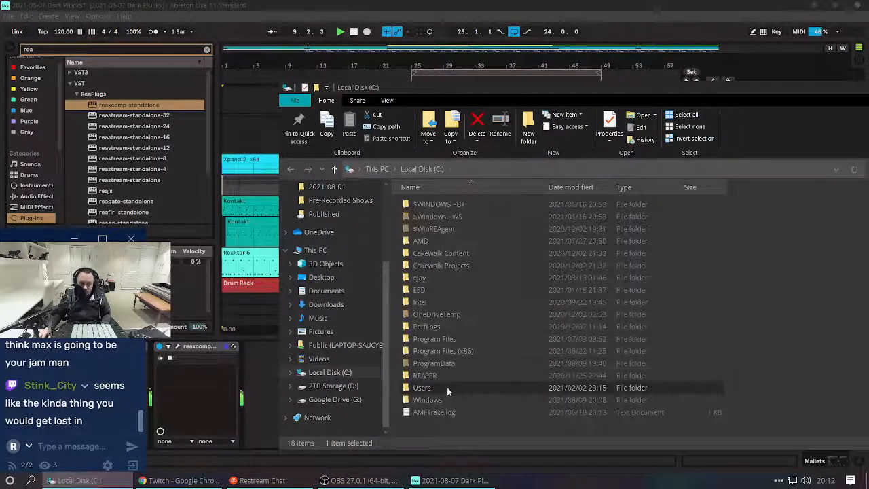
double_click(431, 384)
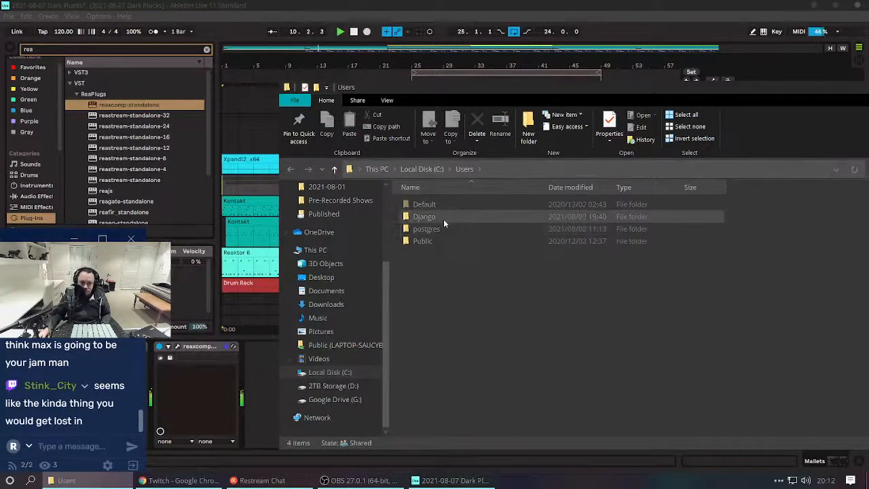
double_click(424, 216)
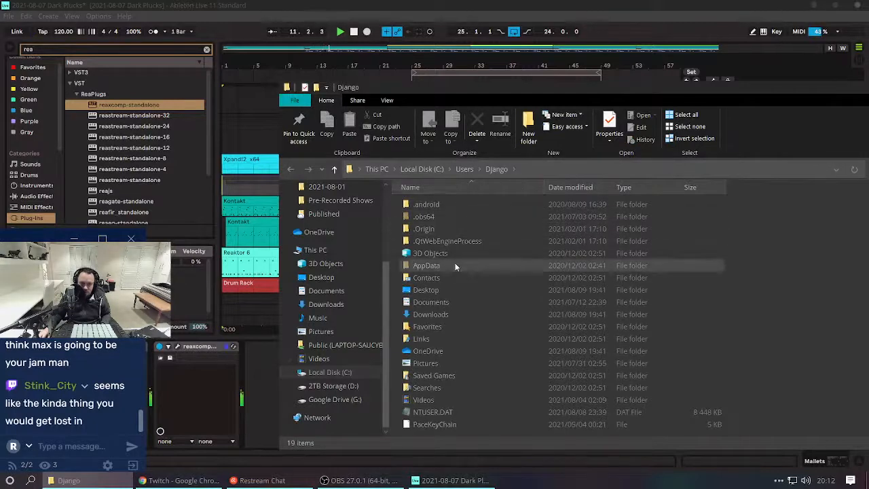
double_click(453, 266)
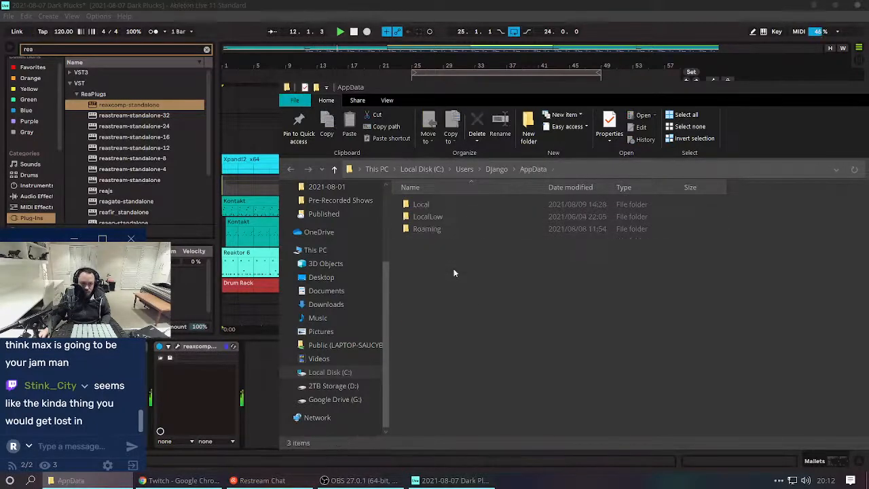
double_click(445, 229)
left_click(453, 227)
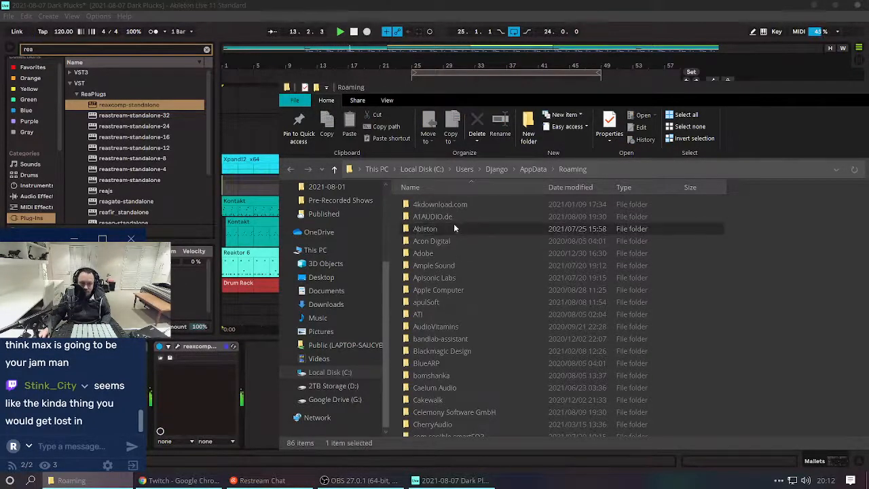
double_click(454, 228)
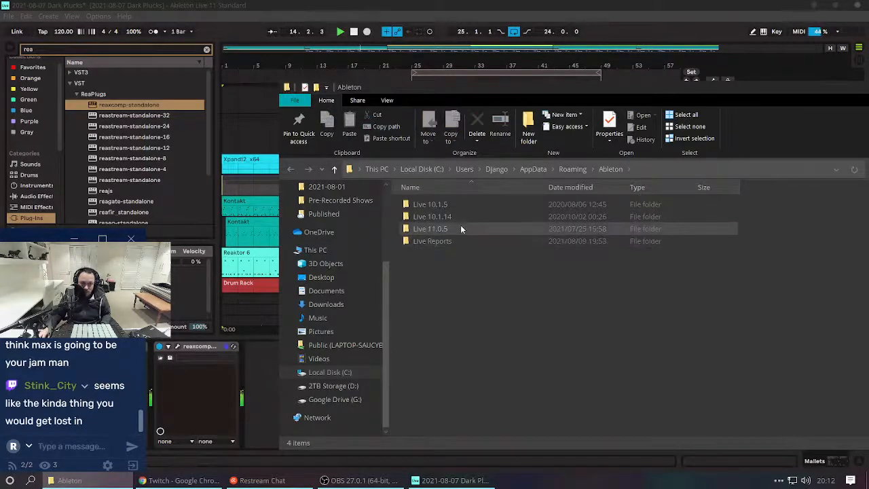
double_click(460, 228)
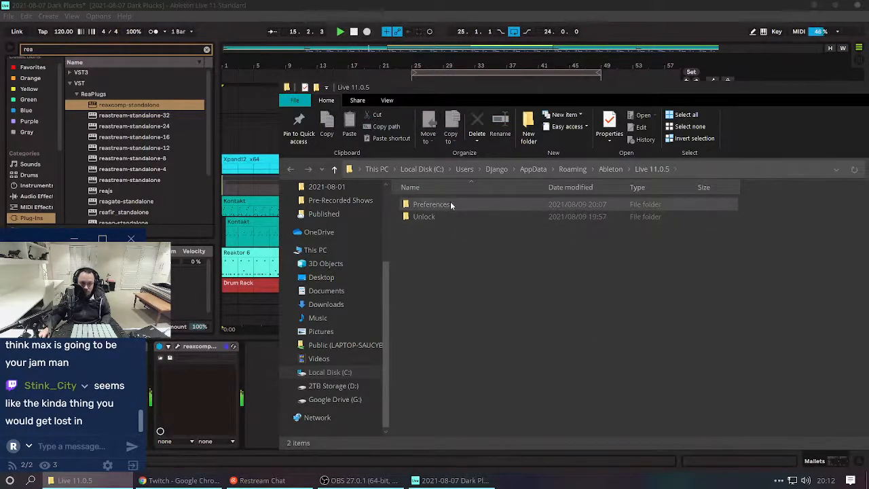
double_click(450, 202)
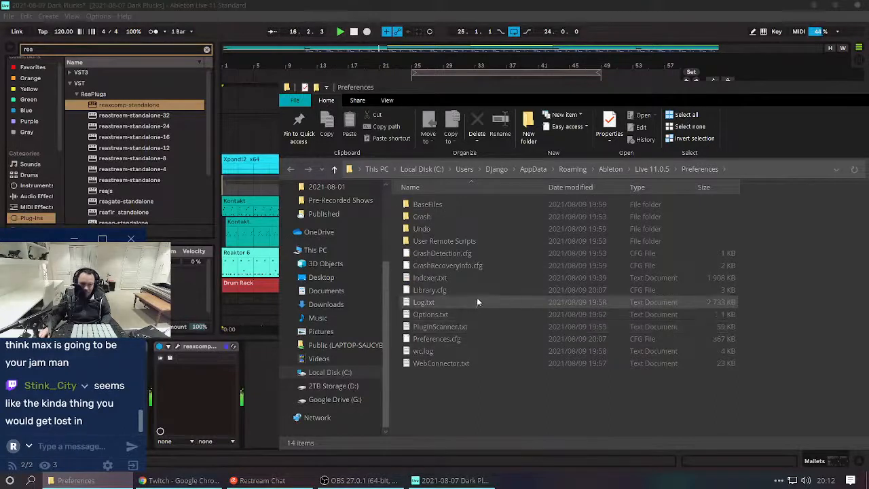
Open Options.txt to check its contents, and close both the file and the File Explorer window.
double_click(447, 315)
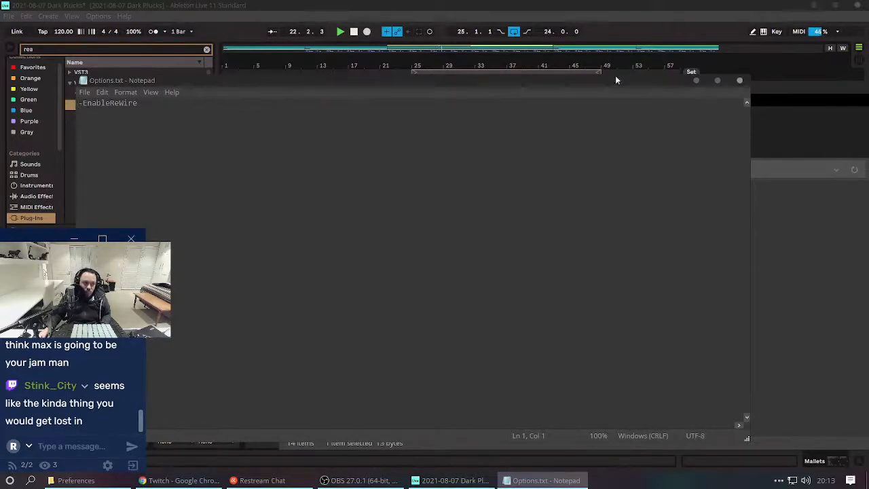
left_click(741, 81)
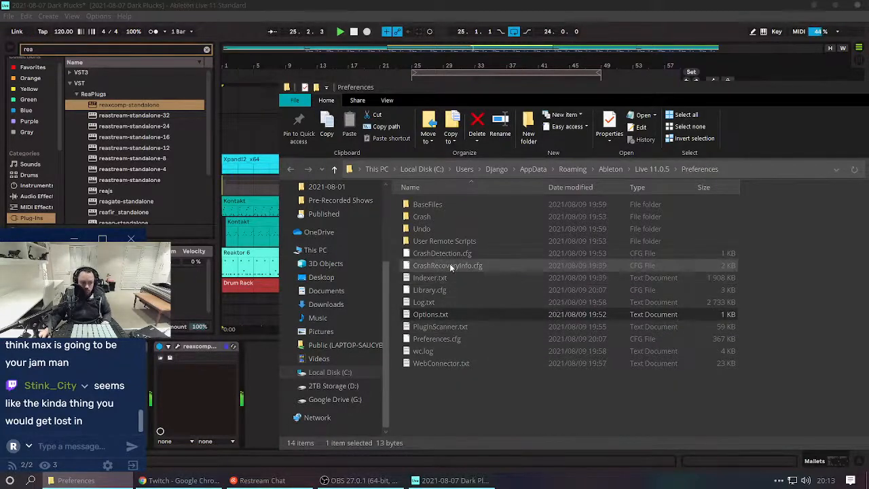
key("alt+F4")
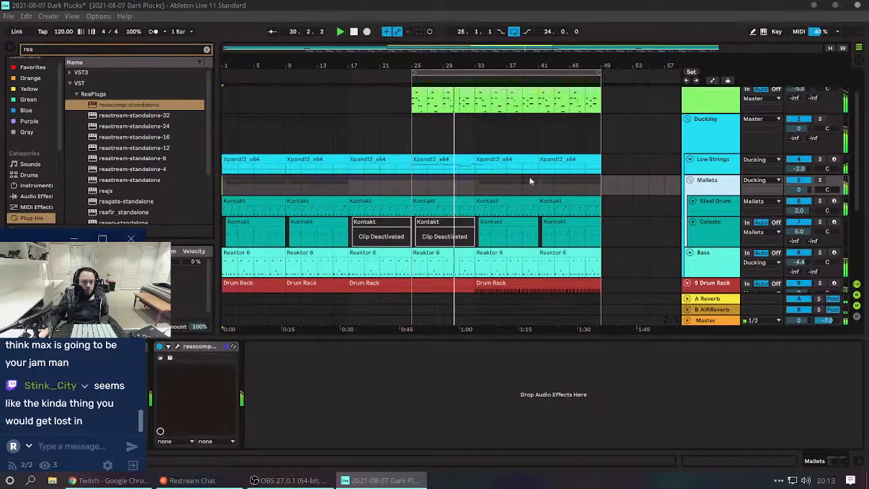
Open the Drum Rack clip starting at bar 33 in an enlarged note editor and select all its Instrument Rack notes.
scroll(512, 187, "up", 1)
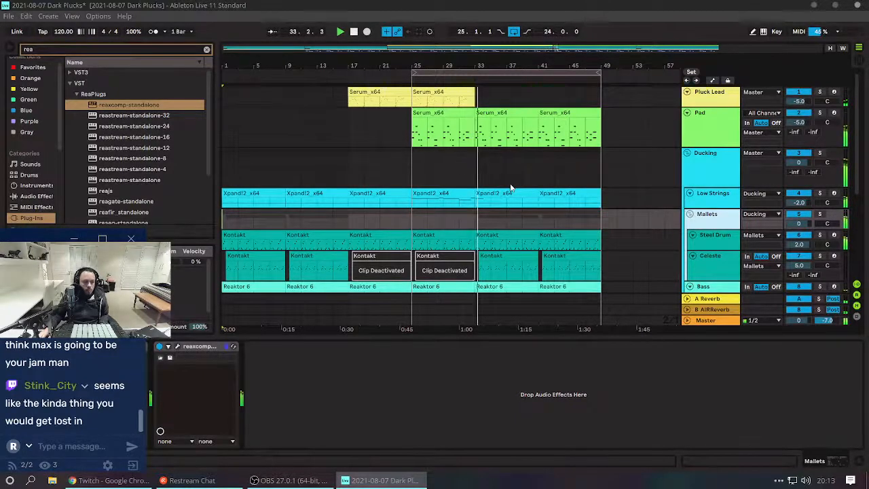
scroll(510, 188, "down", 4)
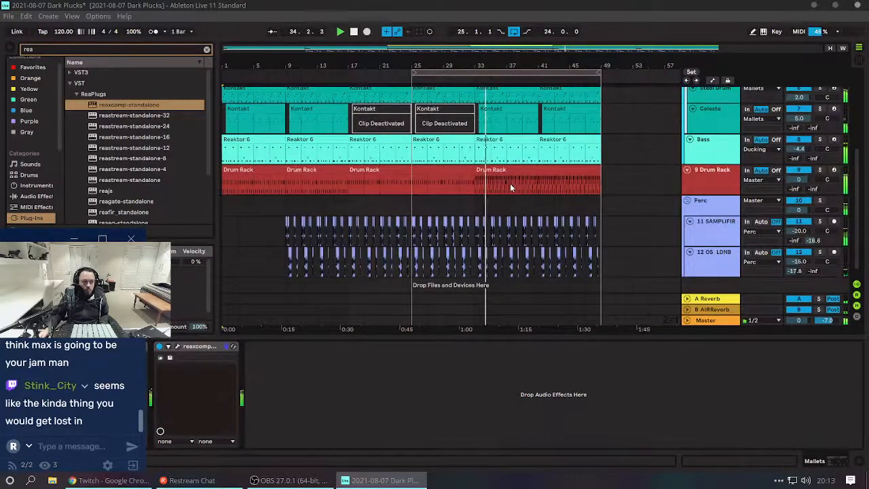
scroll(510, 187, "down", 1)
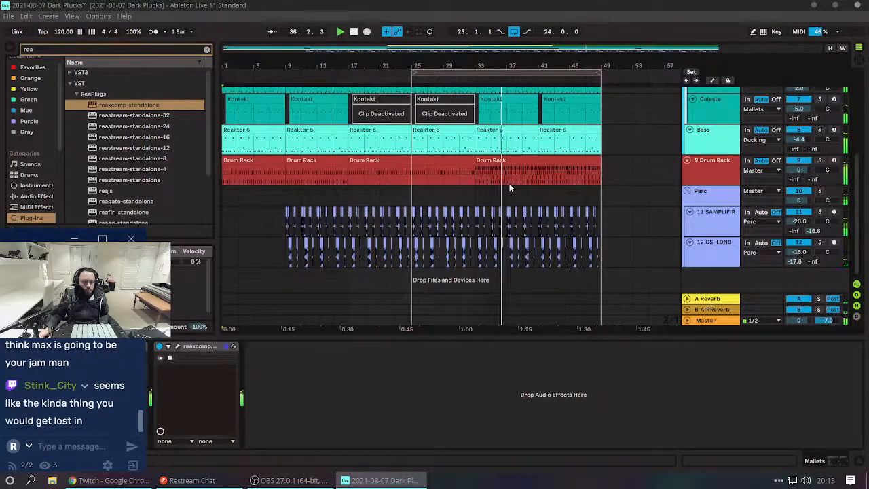
scroll(509, 188, "up", 2)
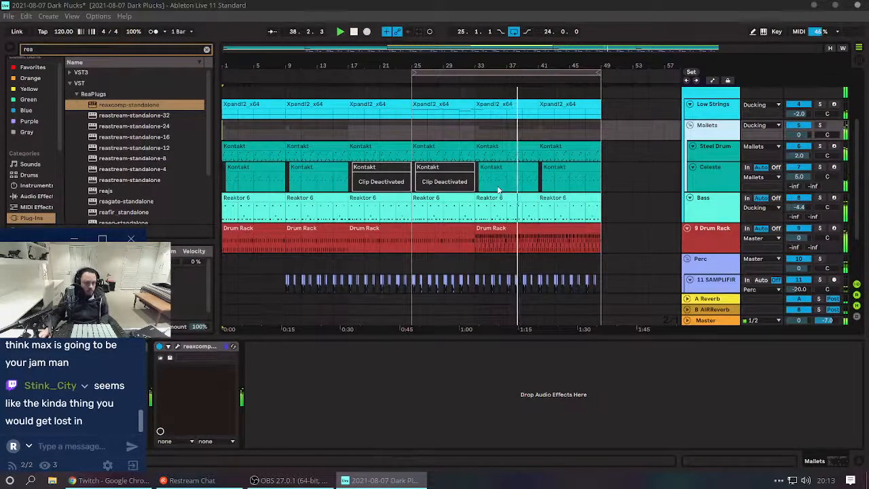
scroll(437, 184, "down", 2)
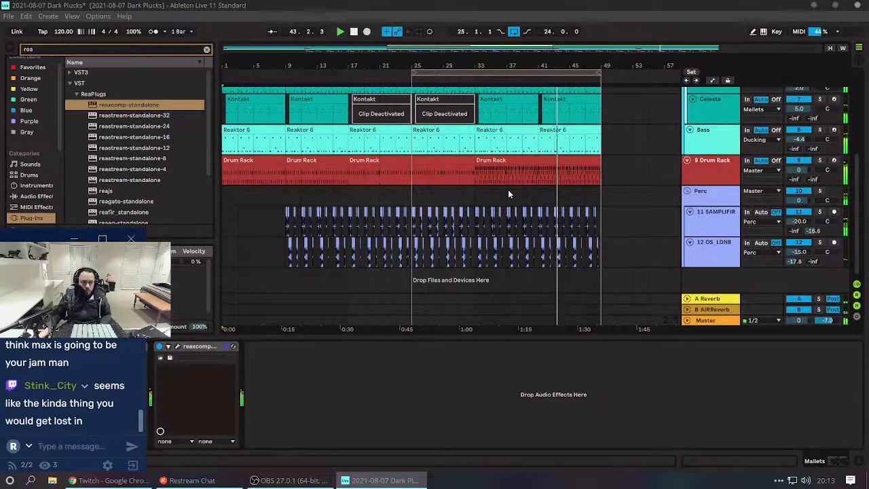
left_click(508, 161)
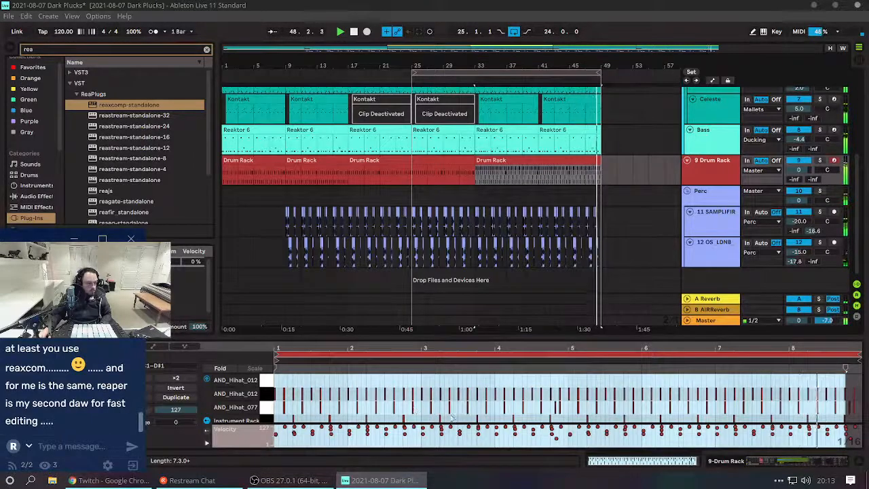
scroll(414, 408, "down", 2)
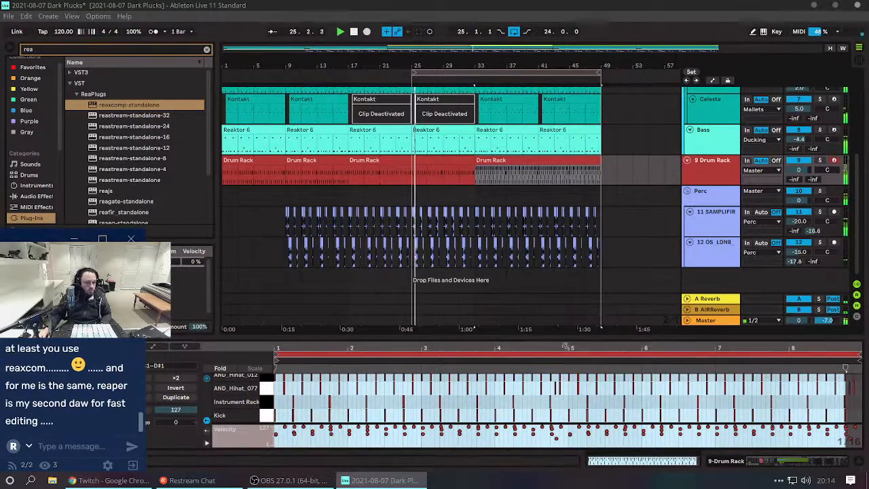
left_click_drag(567, 328, 572, 281)
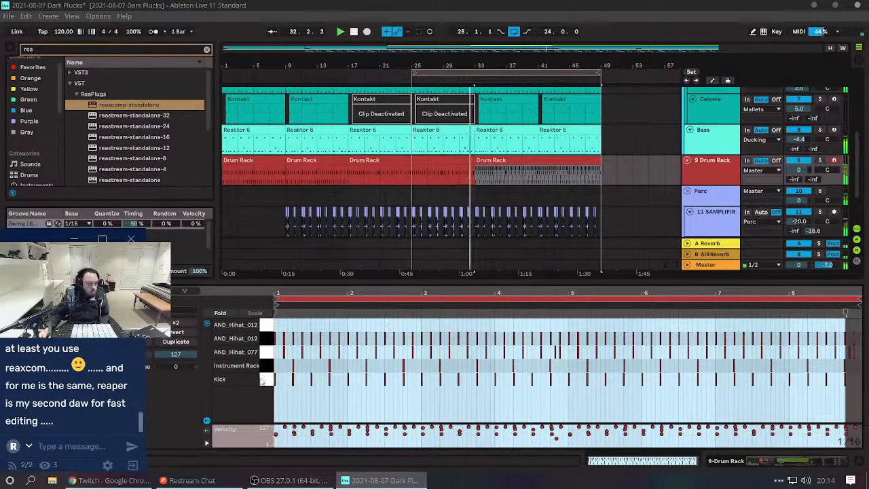
left_click(270, 366)
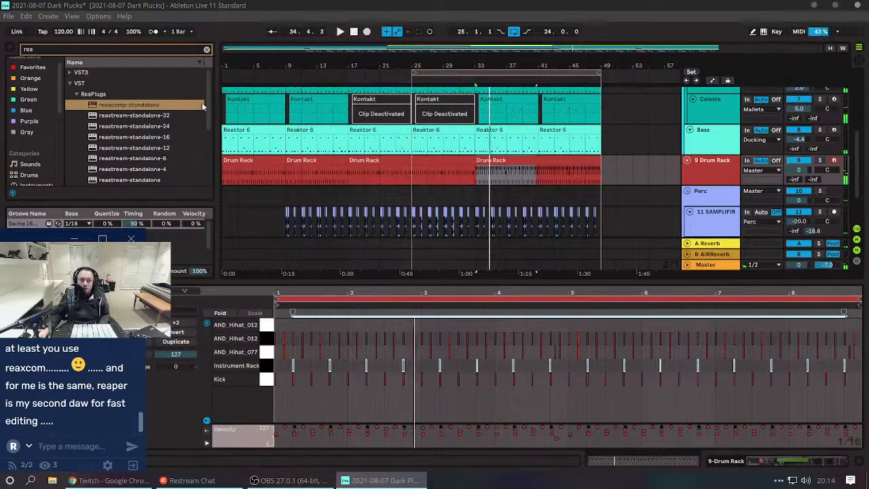
Set the project tempo to 124 BPM and play the arrangement from the first Drum Rack clip.
left_click(64, 33)
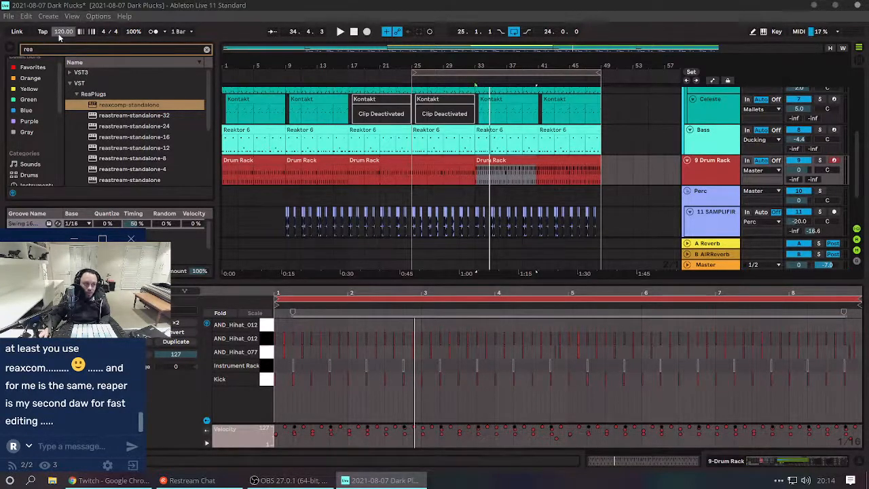
left_click_drag(60, 34, 59, 31)
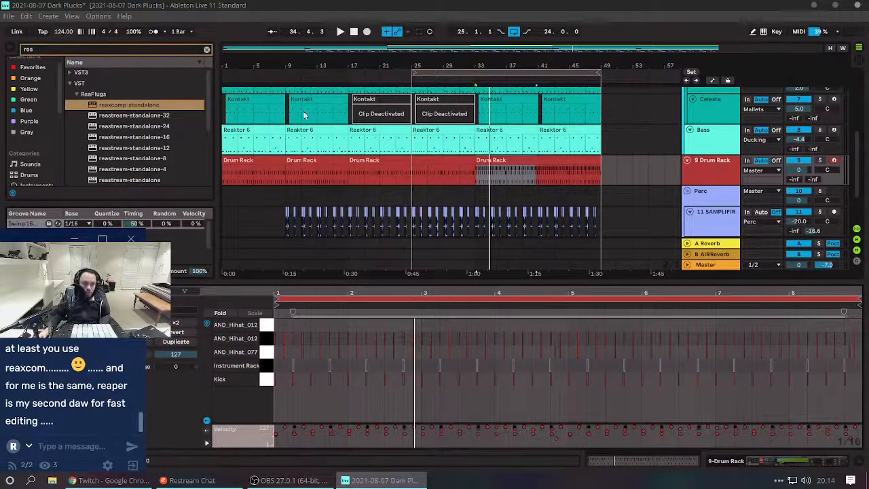
left_click(227, 172)
key("space")
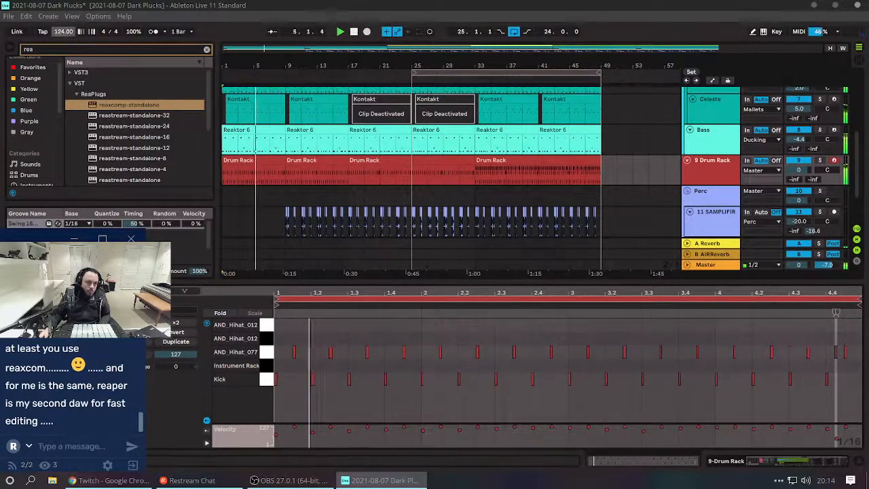
left_click_drag(64, 31, 64, 25)
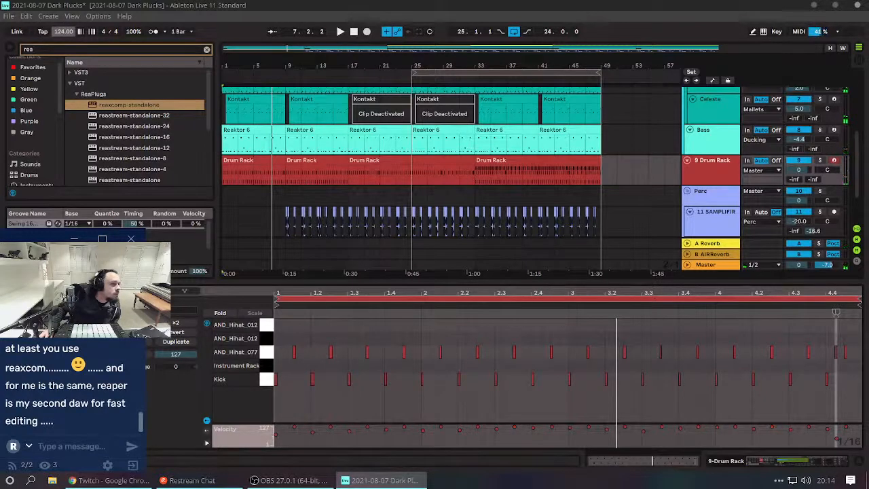
Set the project tempo to 122 BPM and play the arrangement from bar 9.
key("space")
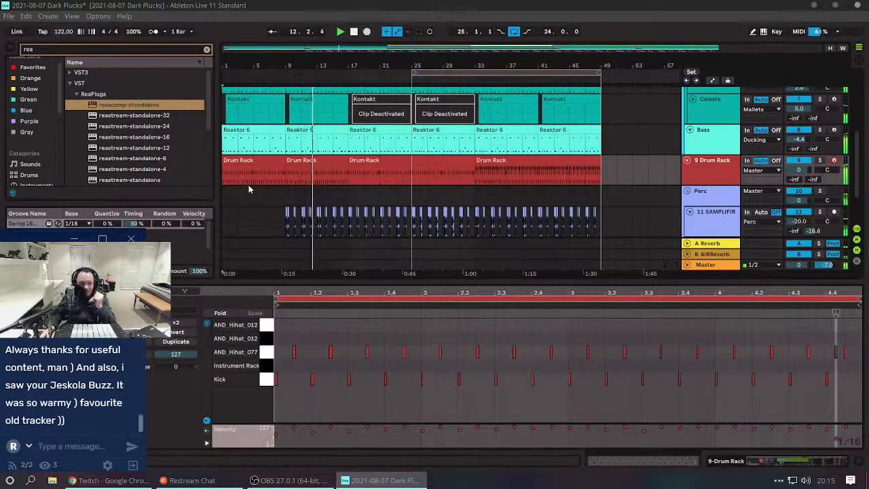
left_click(285, 200)
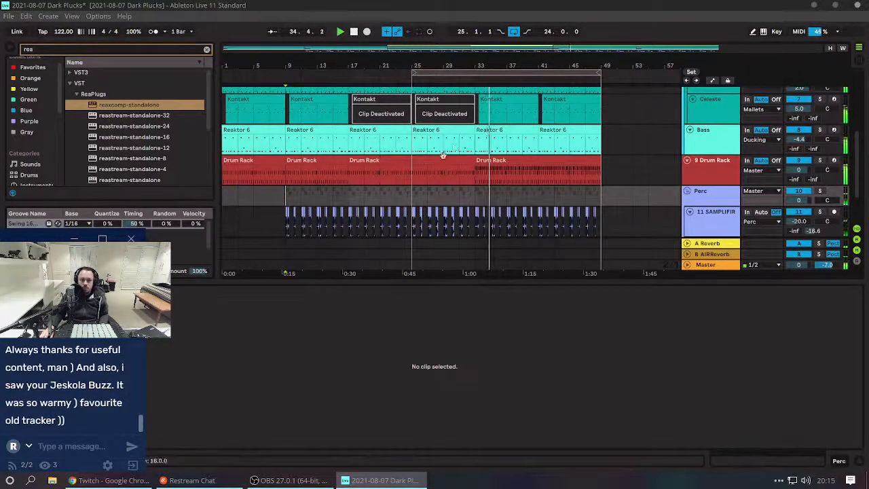
scroll(603, 175, "down", 2)
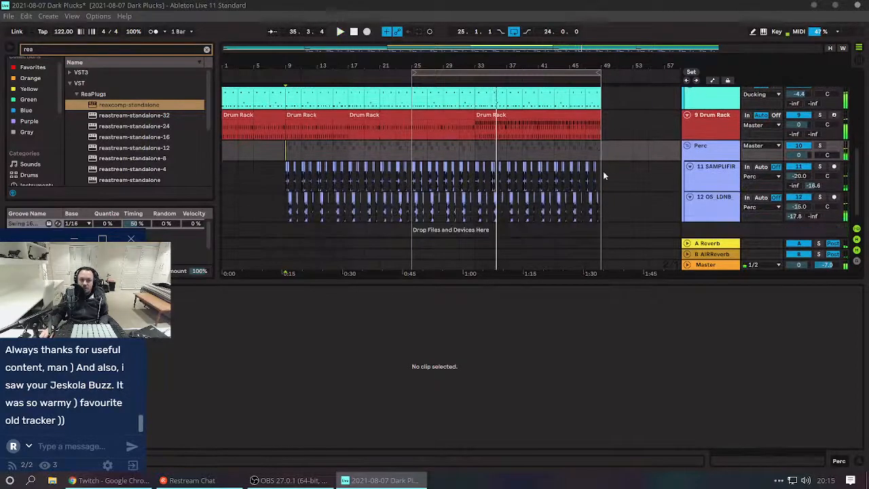
Open the Drum Rack clip starting at bar 33 and audition its Instrument Rack and hi-hat rows.
left_click(500, 121)
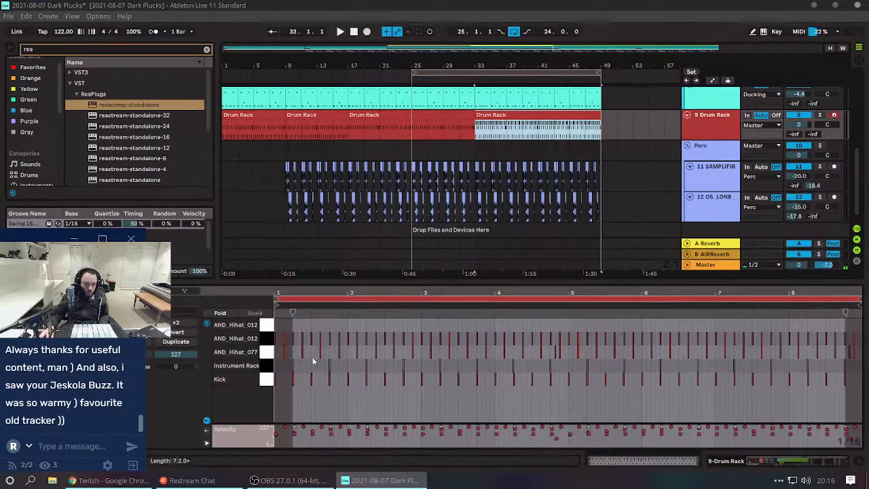
left_click(262, 367)
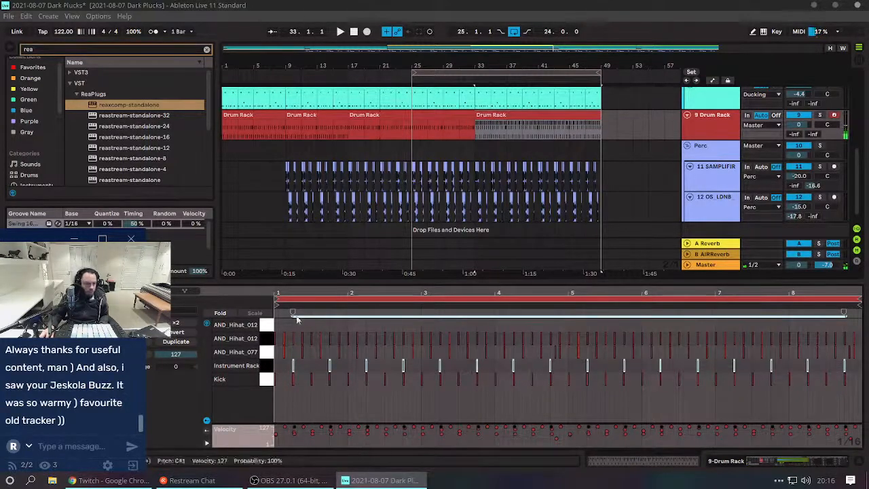
left_click(265, 329)
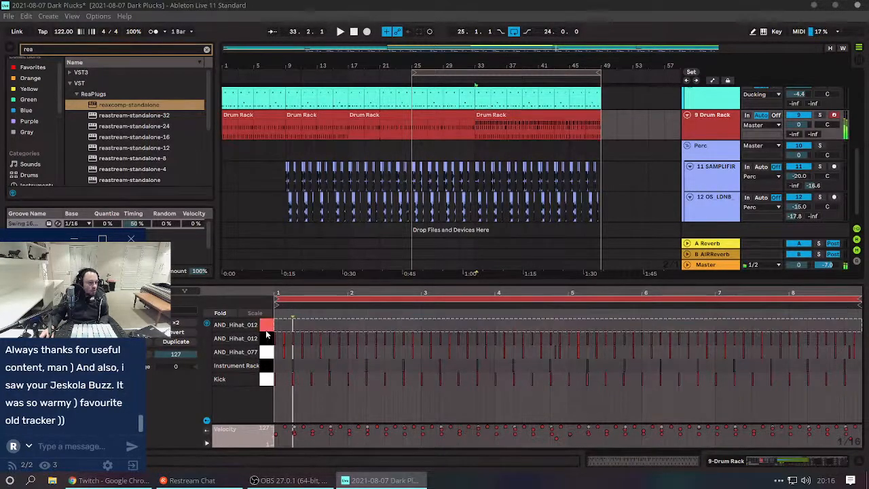
left_click(265, 338)
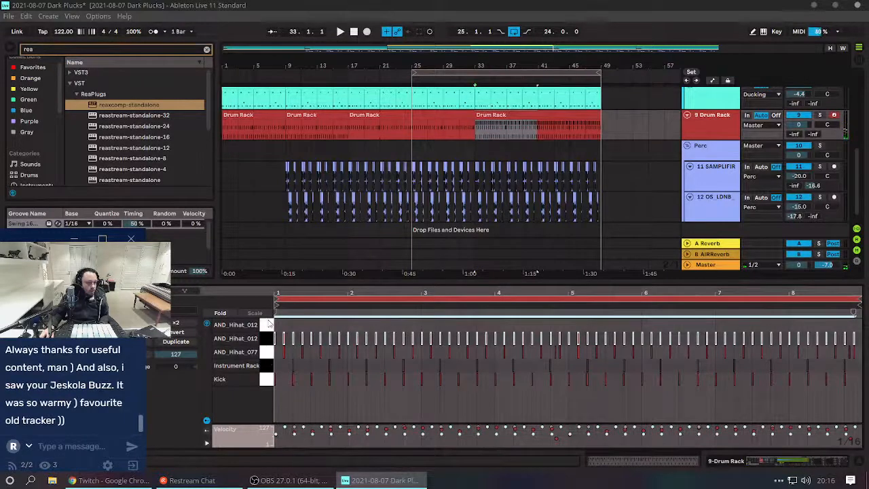
left_click(268, 324)
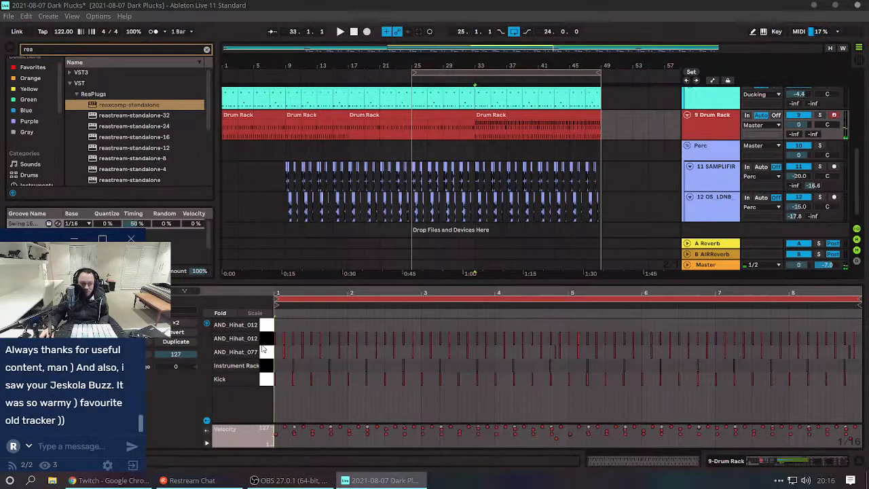
Add notes to the upper AND_Hihat_012 row on every sixteenth between the beats, working from the lower hi-hat's notes.
left_click(264, 339)
left_click_drag(295, 296, 296, 380)
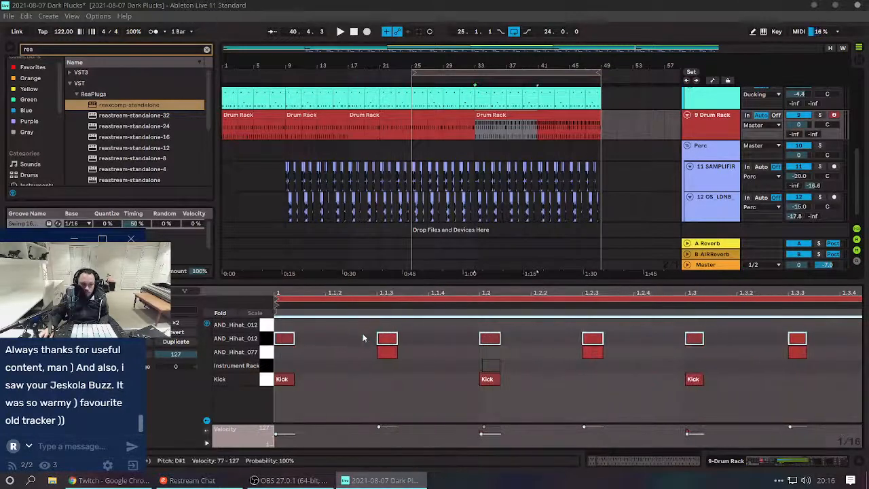
key("space")
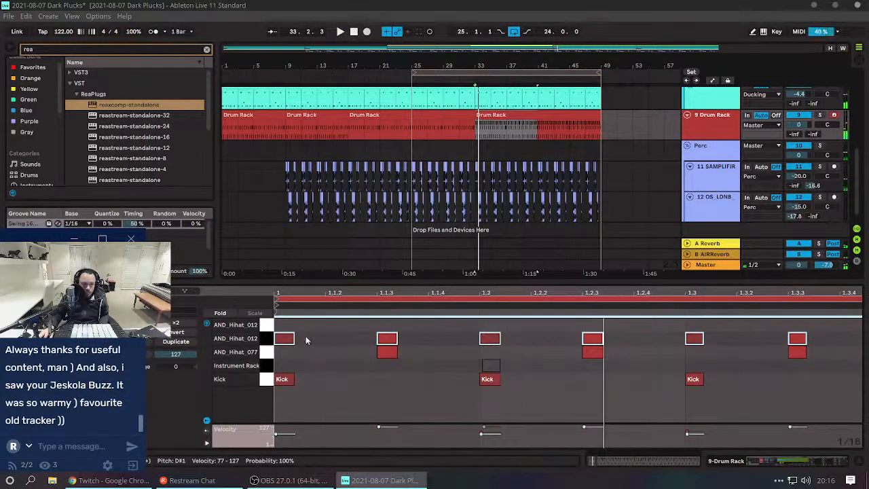
left_click(264, 382)
key("space")
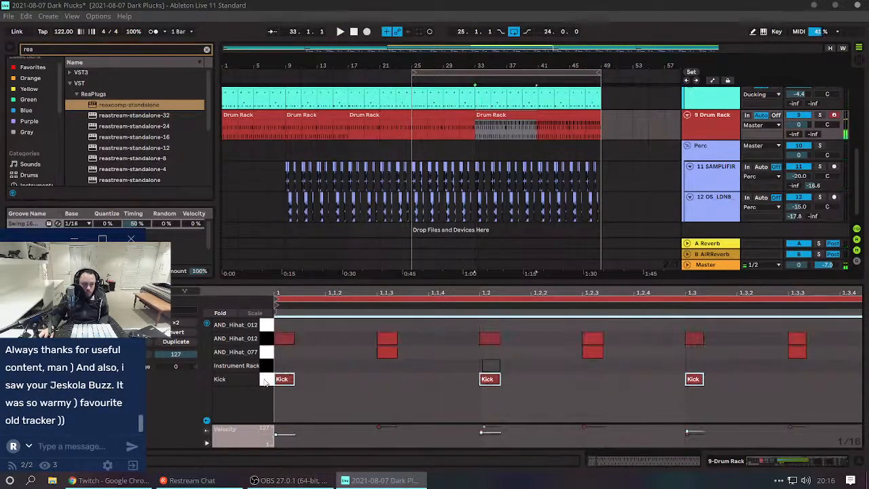
left_click_drag(284, 380, 445, 328)
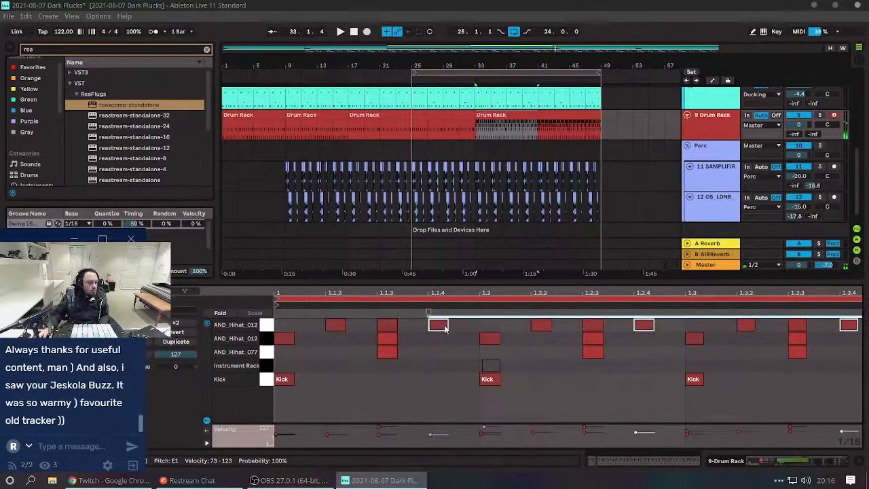
Show the Drum Rack's devices, turn on the Info View beside them, and bring the Restream Chat window back.
key("shift+Tab")
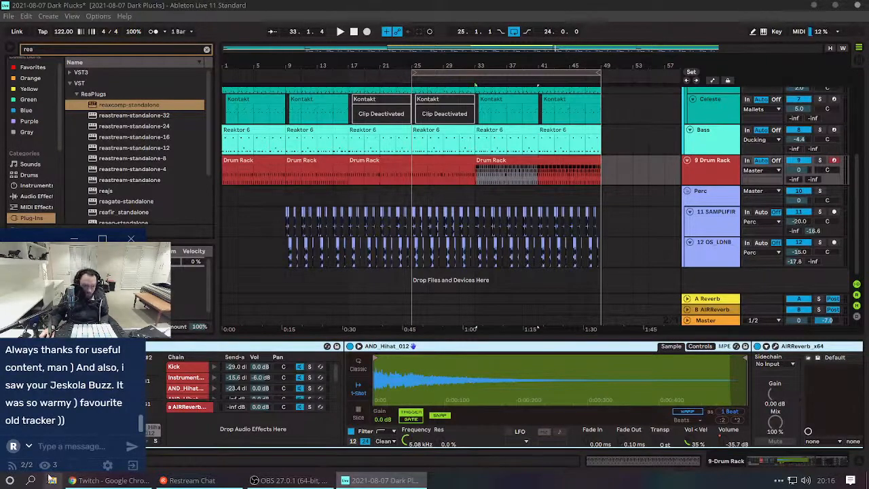
left_click(74, 239)
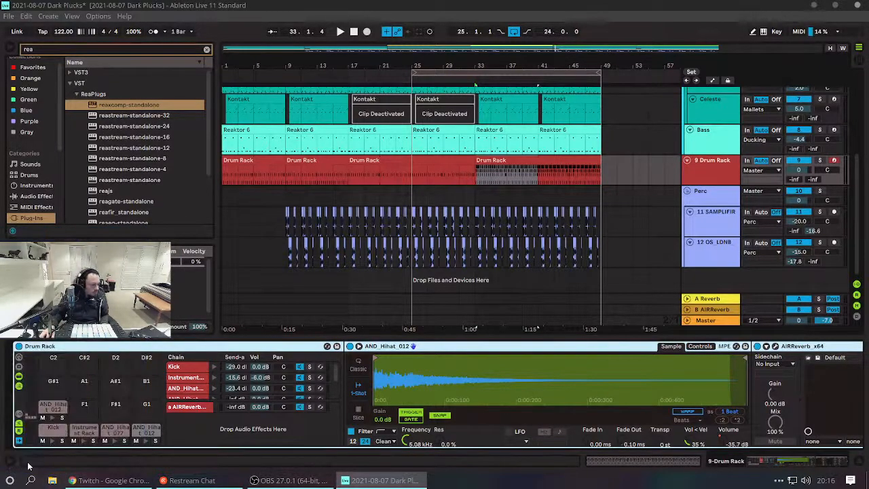
left_click(11, 462)
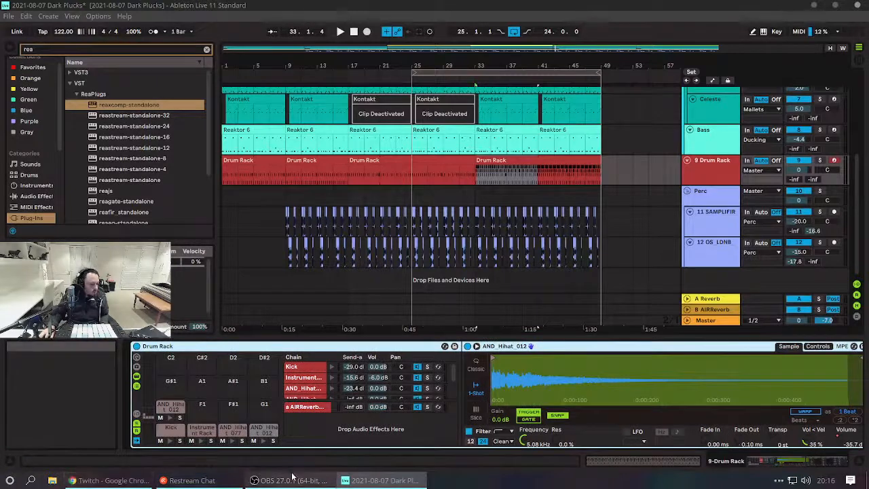
left_click(192, 479)
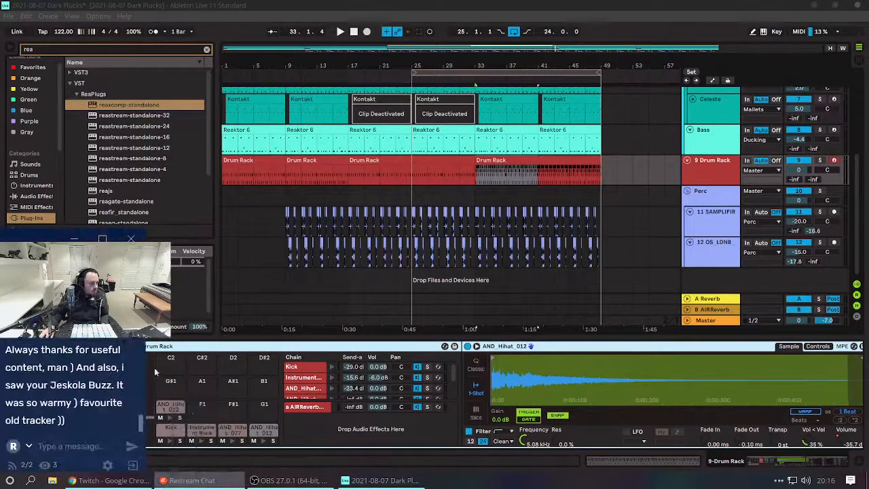
Narrow the Restream Chat window to clear the Drum Rack, and reduce the browser's width while keeping its plug-in names readable.
left_click_drag(145, 377, 136, 378)
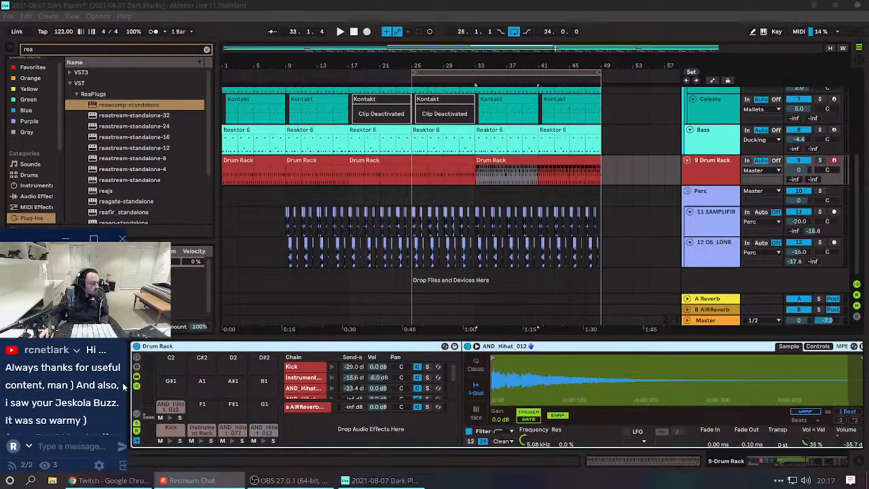
left_click_drag(136, 378, 122, 382)
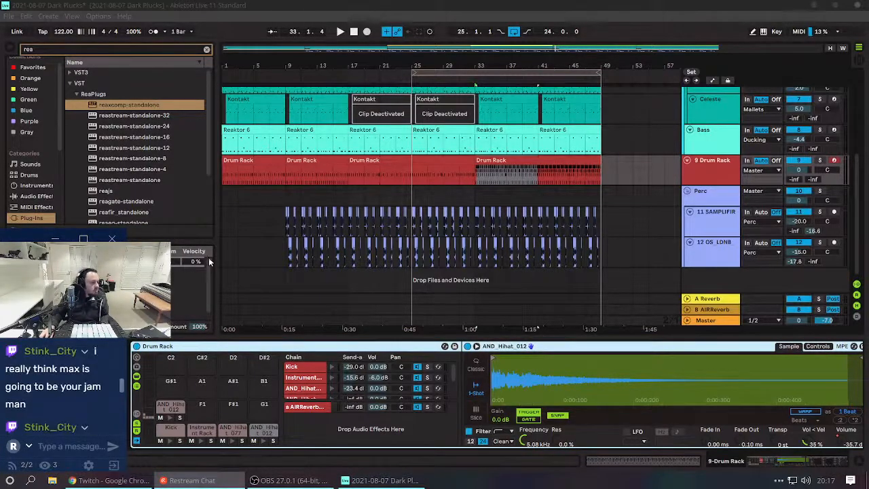
left_click_drag(218, 270, 125, 270)
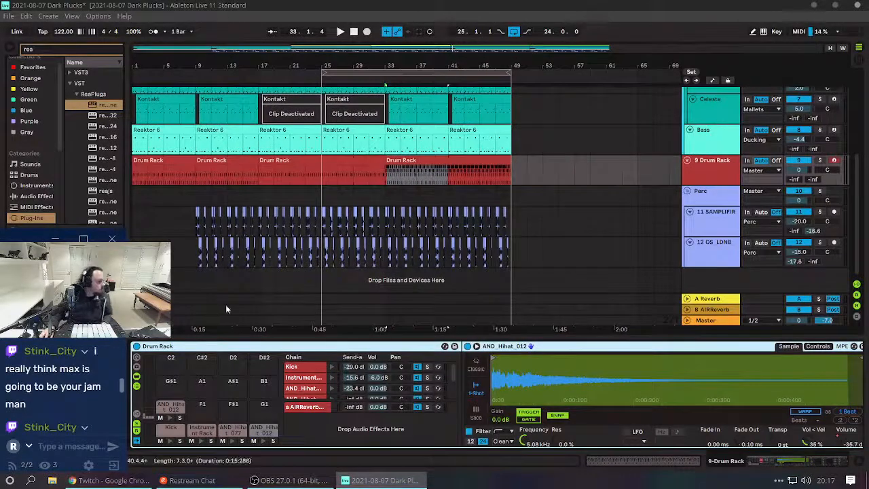
left_click(93, 386)
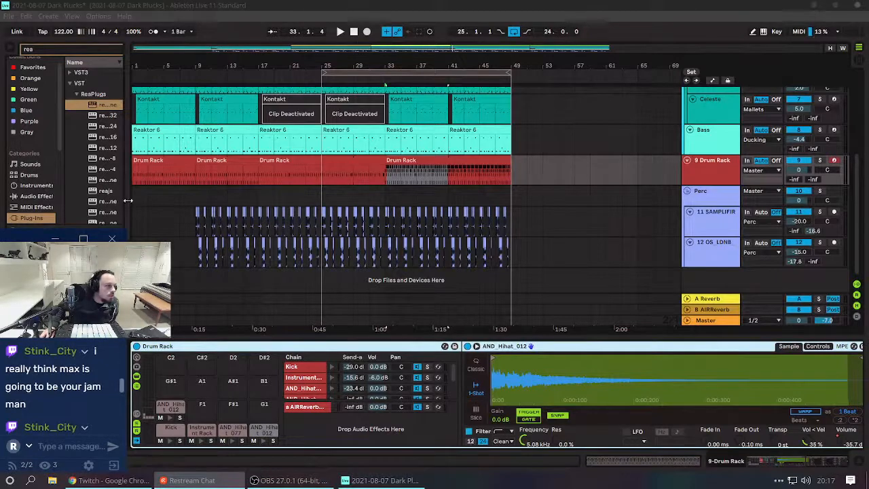
left_click_drag(126, 202, 168, 204)
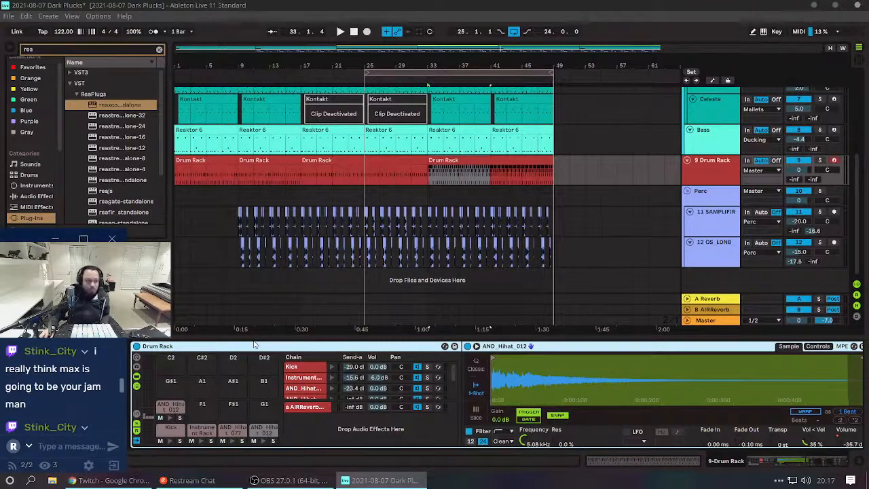
left_click(60, 412)
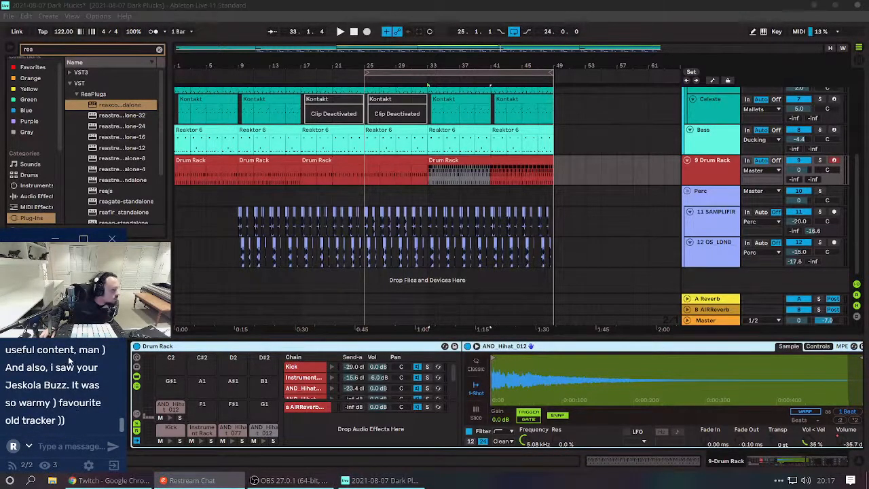
Play the arrangement from shortly before bar 9 and review the tracks from 12 OS_LDNB up to Low Strings.
left_click(220, 212)
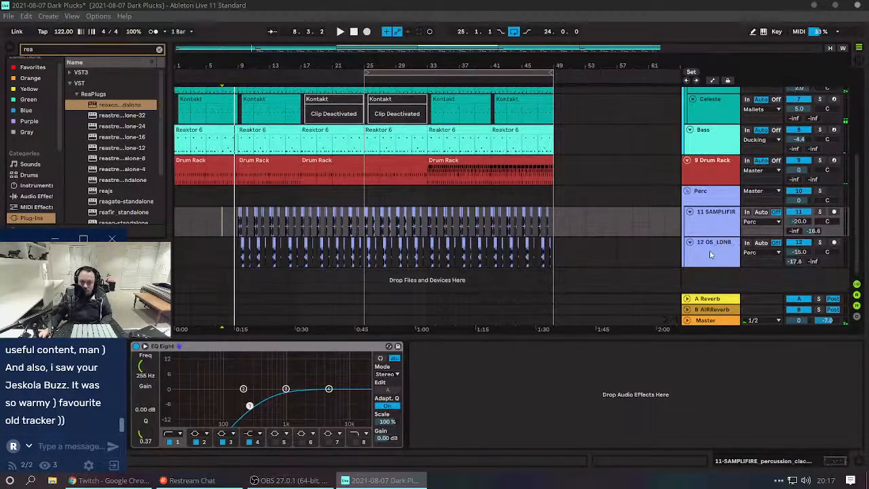
left_click(710, 254)
scroll(732, 109, "up", 5)
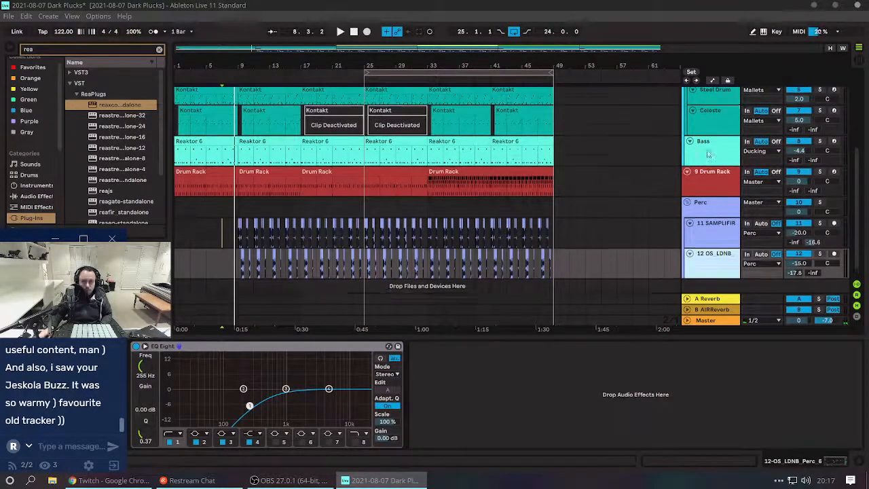
scroll(477, 200, "down", 2)
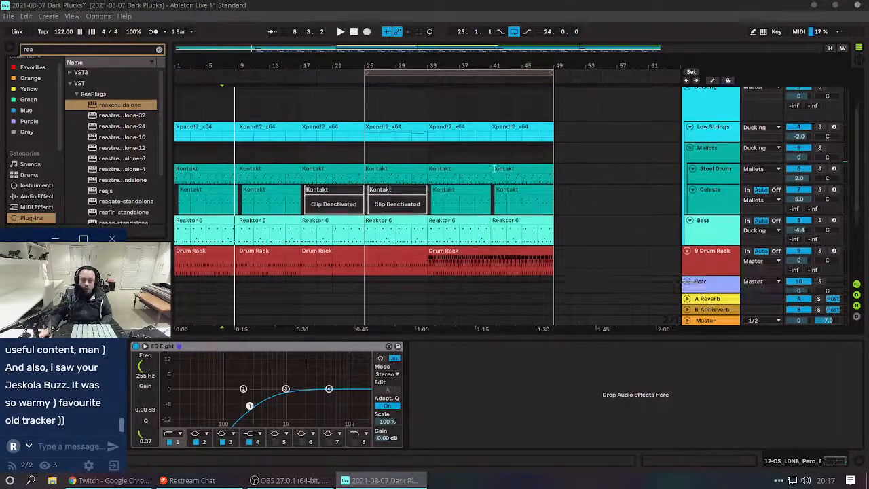
Open the devices for the Drum Rack clip at bar 33 and select the upper AND_Hihat_012 pad.
left_click(449, 228)
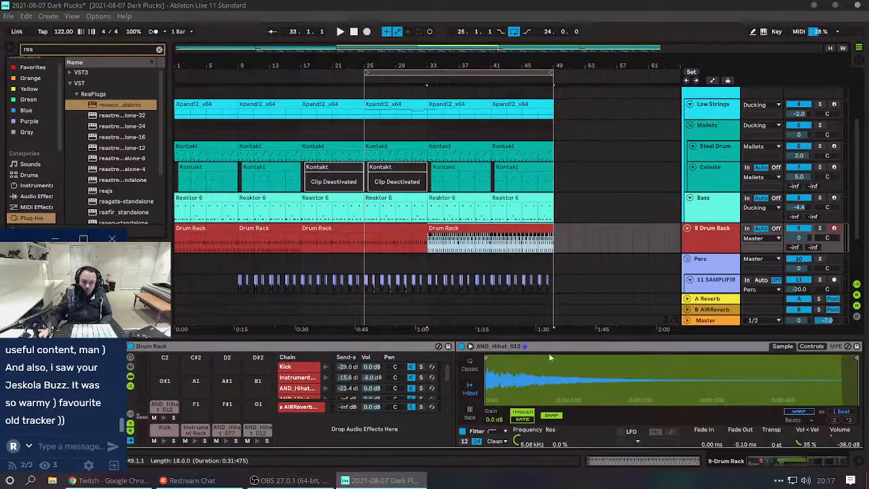
left_click(294, 388)
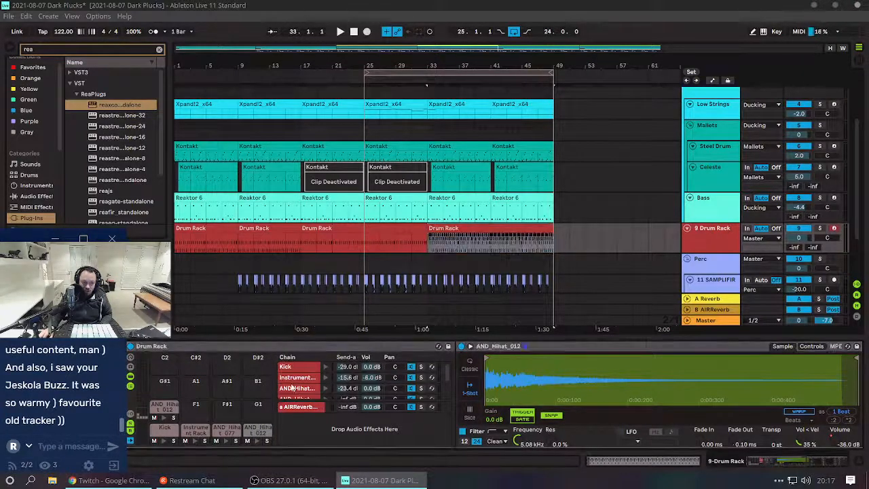
left_click(162, 411)
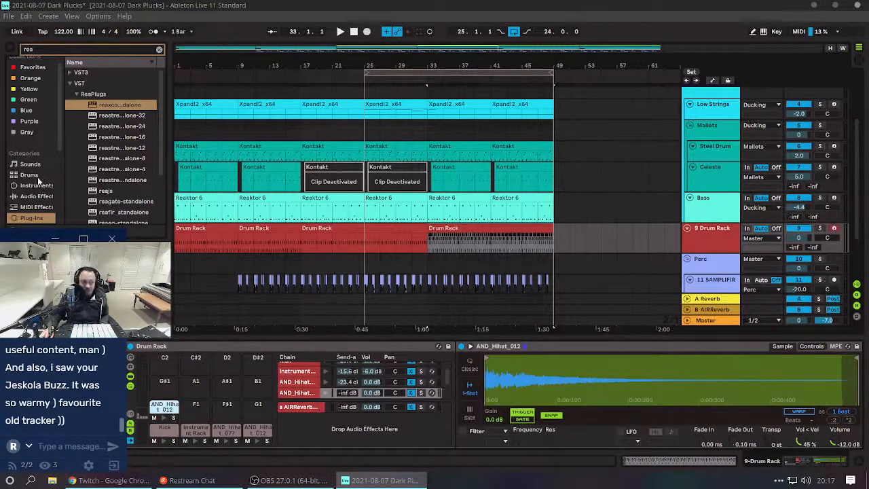
scroll(39, 180, "down", 2)
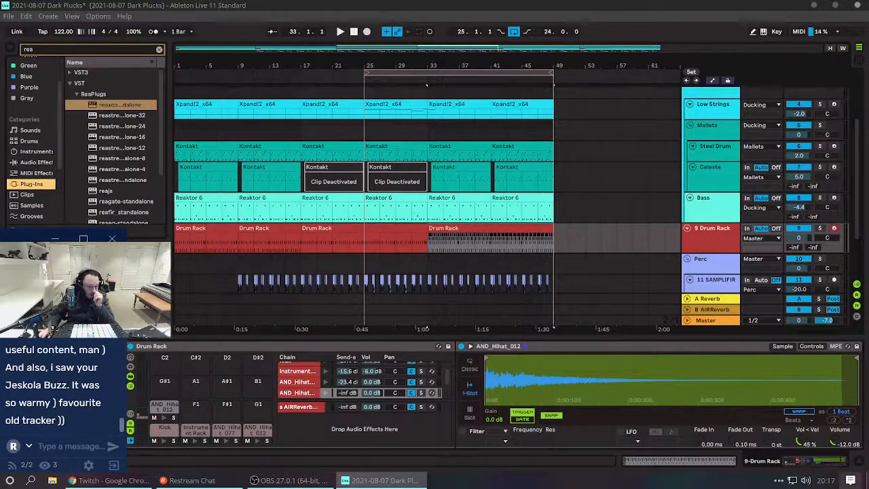
Open Splice Desktop and search its samples for "hat".
left_click(782, 480)
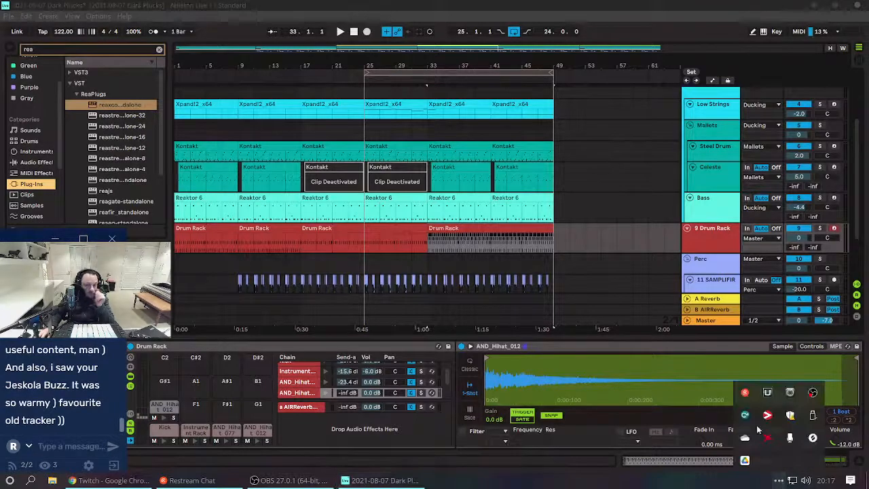
left_click(812, 438)
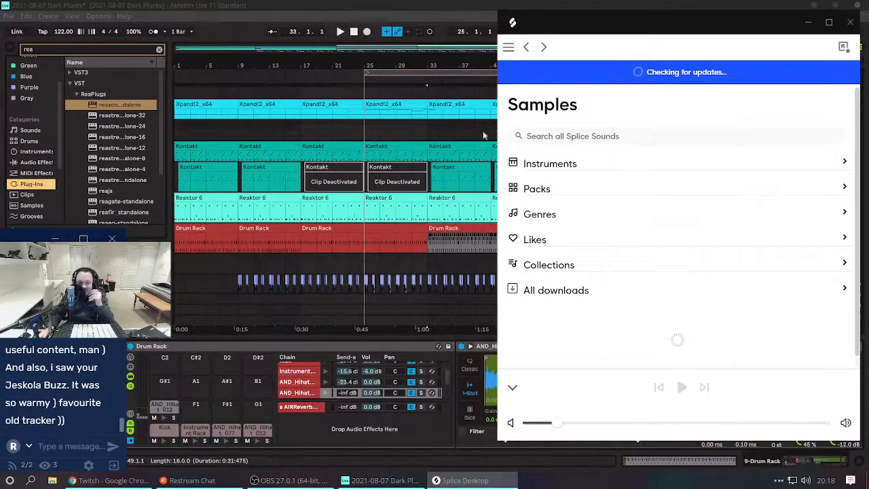
left_click(575, 140)
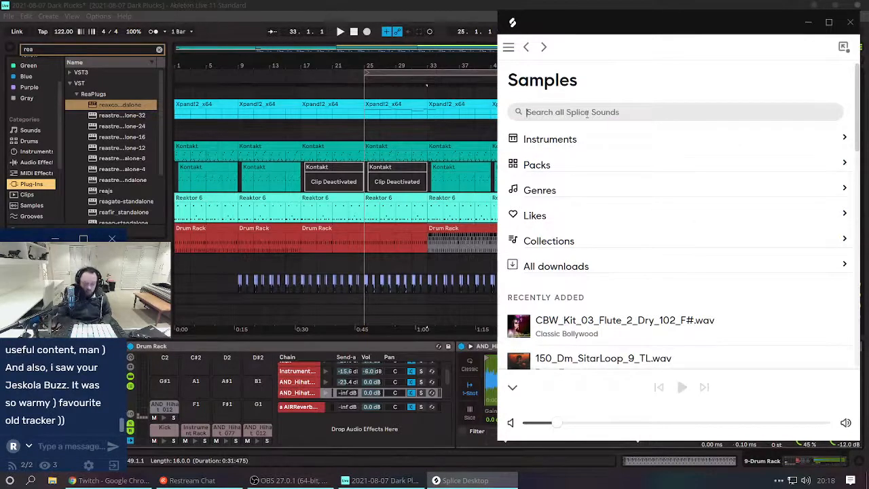
type("hat")
scroll(530, 272, "down", 10)
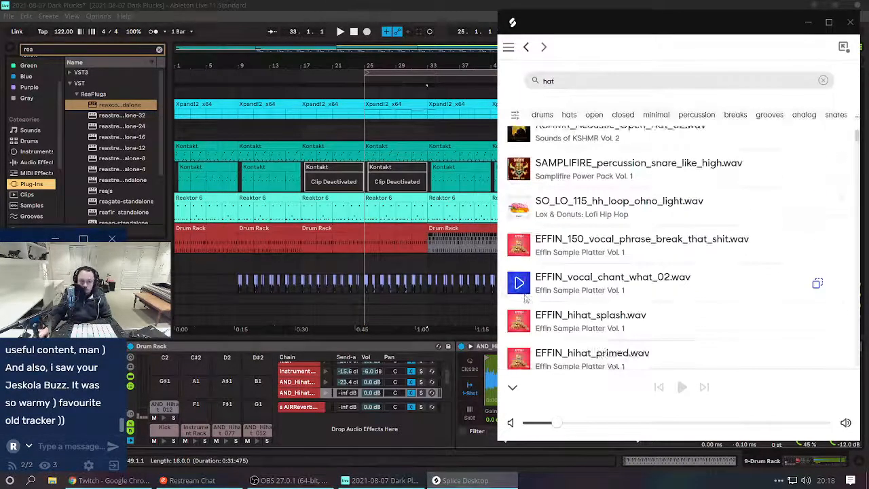
Audition the "hat" search results from the Effin samples through the Drum Injection hats to the Baum Breaks hat loops.
left_click(516, 289)
scroll(517, 290, "down", 4)
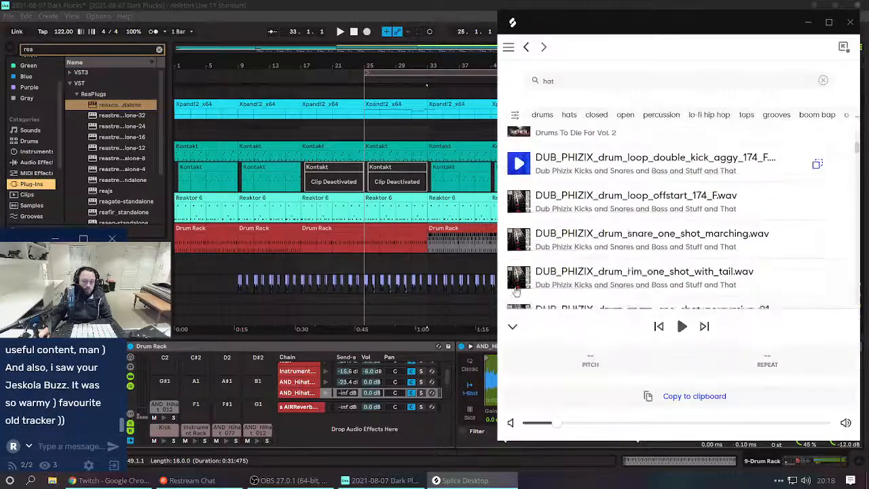
left_click(518, 294)
scroll(519, 285, "down", 2)
left_click(521, 254)
scroll(519, 258, "down", 8)
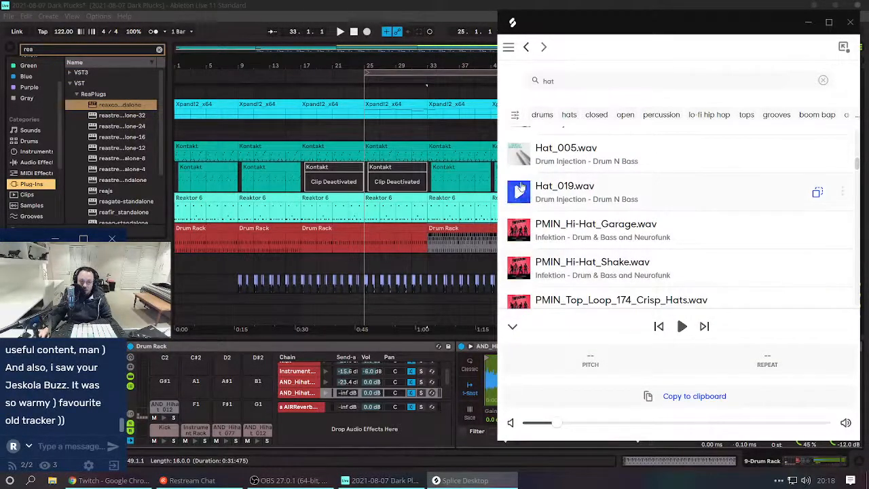
scroll(526, 194, "up", 1)
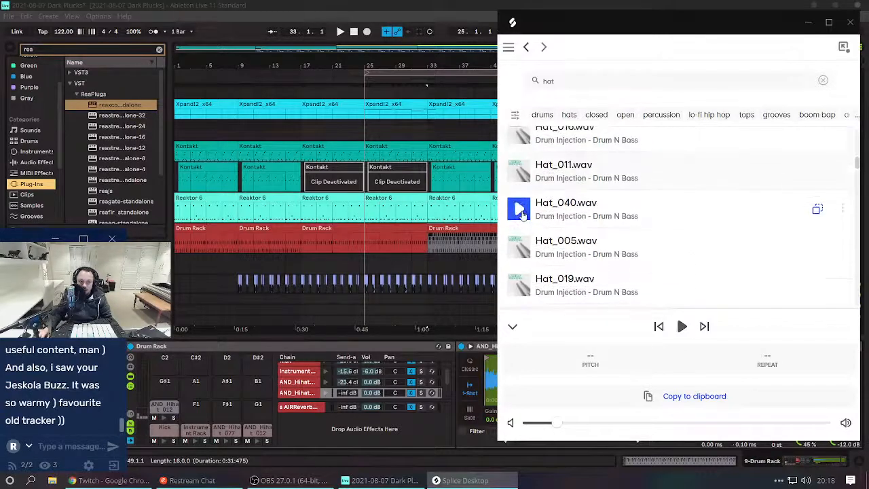
scroll(522, 215, "down", 3)
left_click(522, 209)
scroll(522, 211, "down", 1)
left_click(522, 214)
scroll(522, 216, "down", 1)
left_click(523, 237)
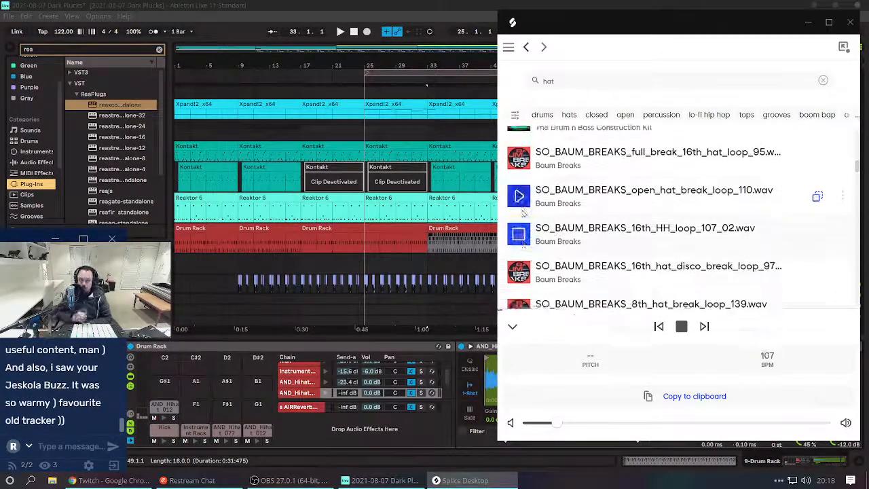
scroll(522, 214, "down", 1)
left_click(524, 240)
Audition the one-shot hats from bt_oneshot_hat_open_high_live_stevie.wav through to MP_HIHAT_04.wav.
key("Down")
key("Down")
key("Down")
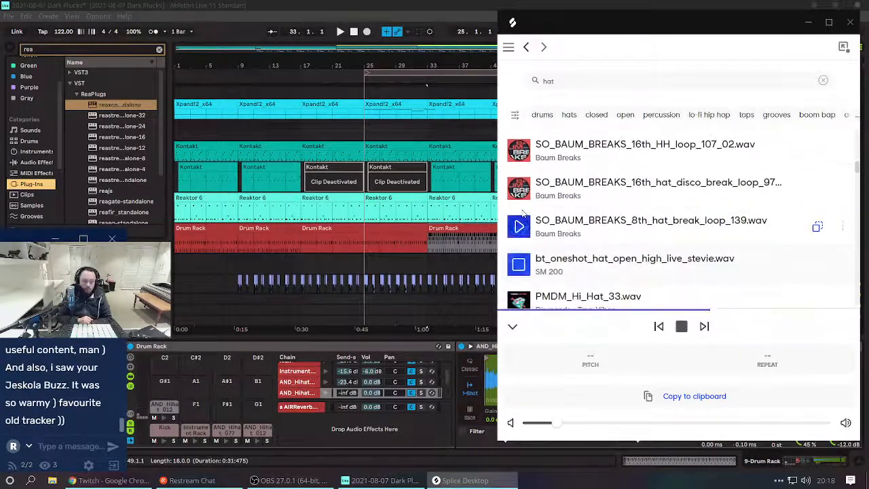
key("Down")
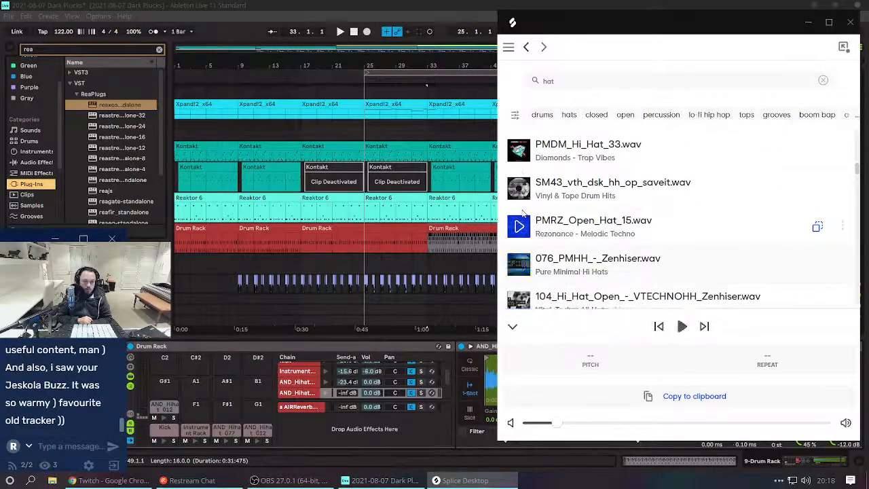
key("Down")
key("Down")
key("Down")
key("Down")
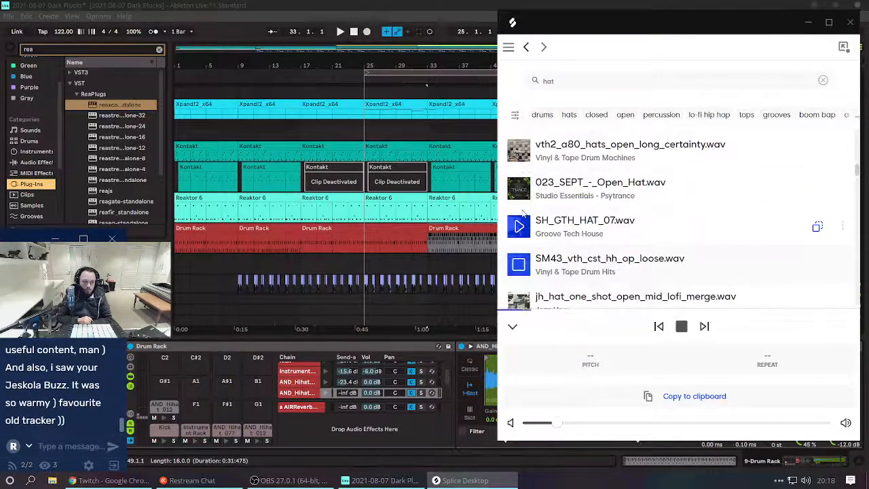
key("Down")
key("Down")
key("Down")
key("Down")
key("Down")
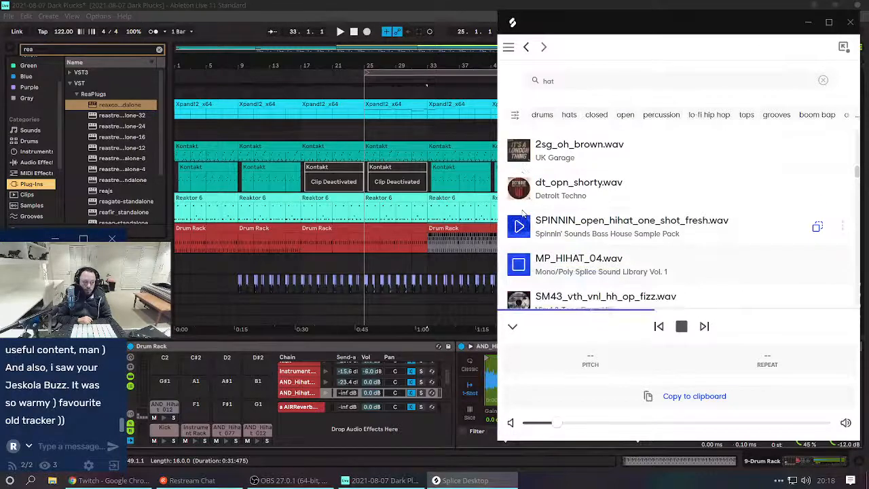
key("Up")
key("Up")
key("Down")
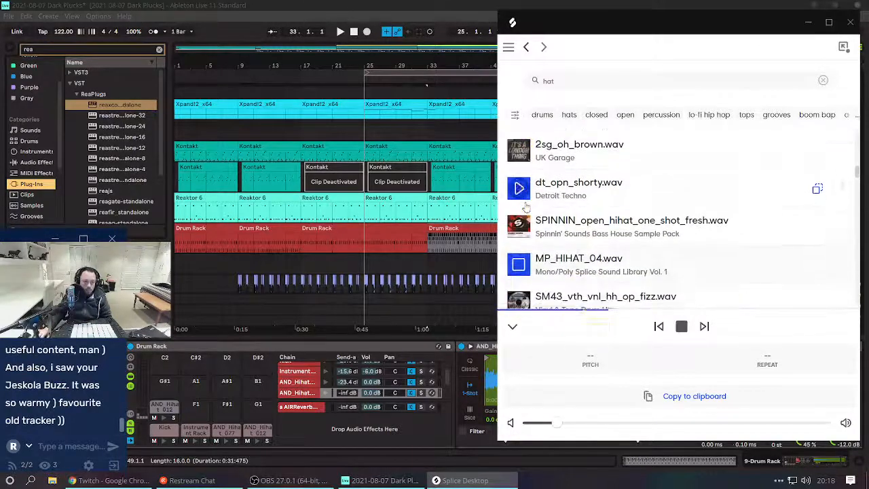
Audition the hats and hi-hat loops from SM43_vth_vnl_hh_op_fizz.wav through to TS_Drum-hihat-20_A.wav.
key("Down")
key("Down")
key("Down")
key("Down")
key("Down")
key("Down")
key("Down")
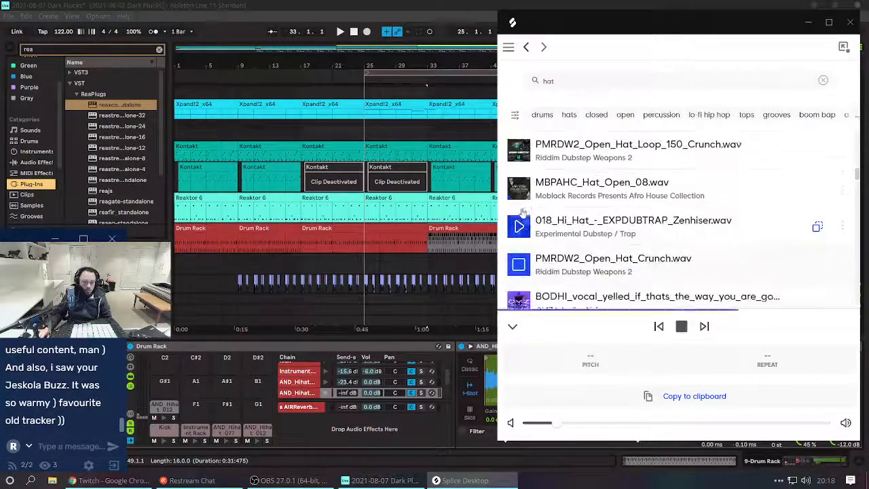
key("Down")
key("Down")
key("Down")
key("Down")
key("Down")
key("Down")
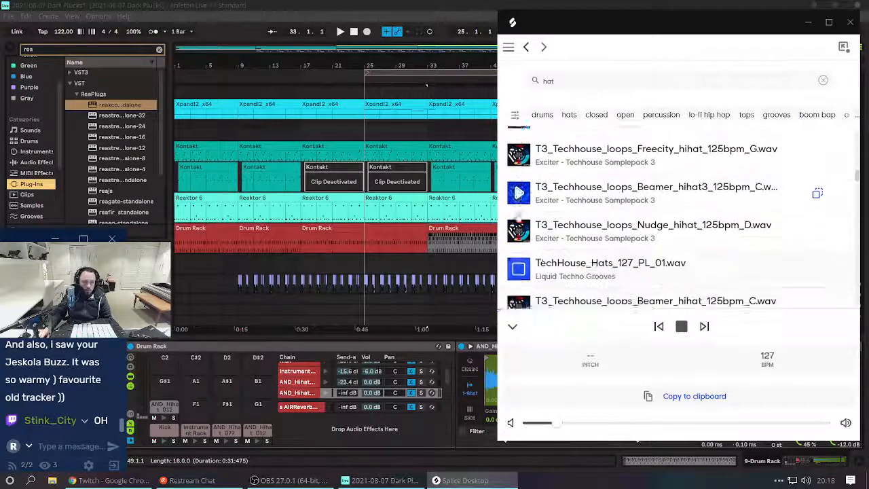
key("Down")
key("Down")
key("Down")
key("Down")
key("Down")
key("Down")
key("Down")
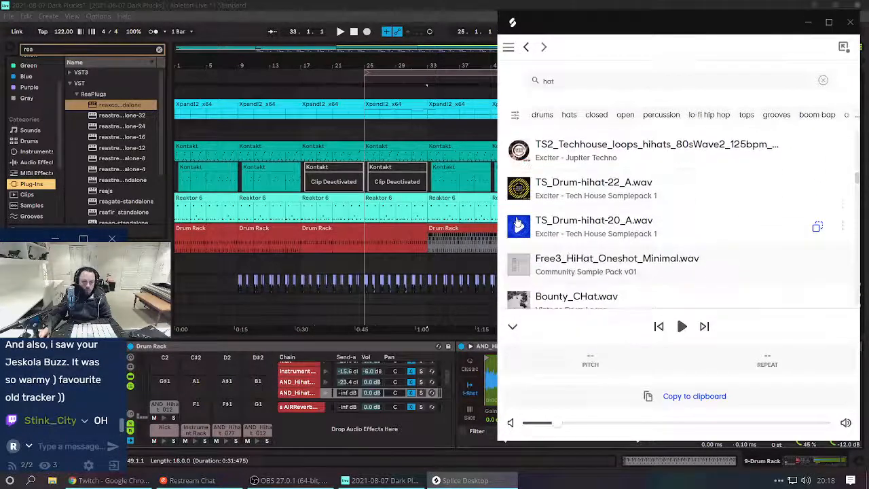
Compare the Vintage Drum Loops closed hats, including SpacedOut_CHat, ClassicFantastic_CHat and MidTown_CHat, and continue to the Psytrance Drums hats.
key("Down")
key("Down")
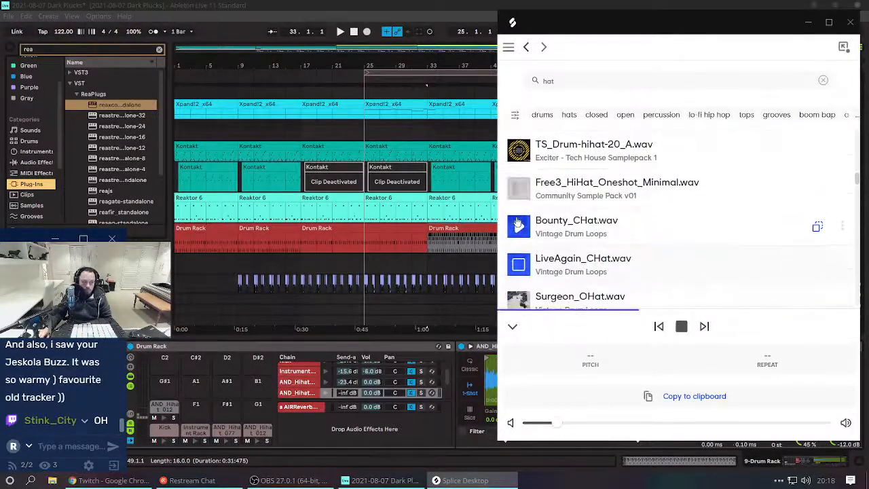
key("Down")
key("Down")
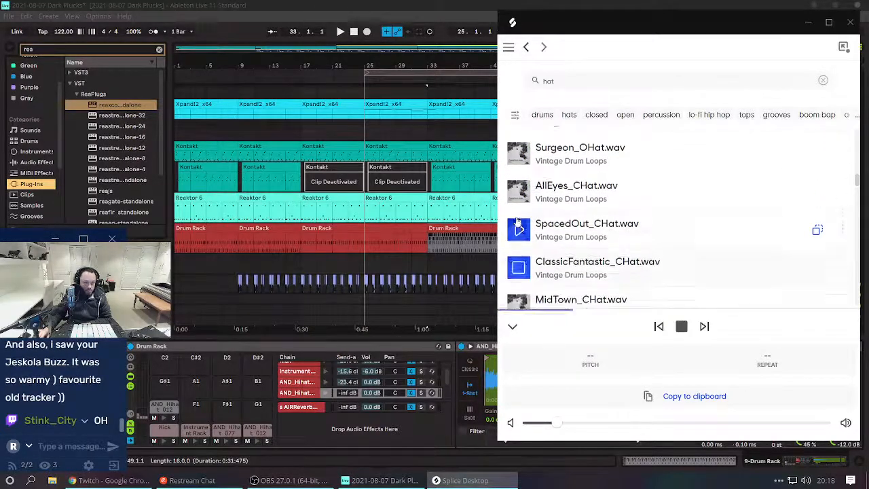
key("Up")
key("Down")
key("Down")
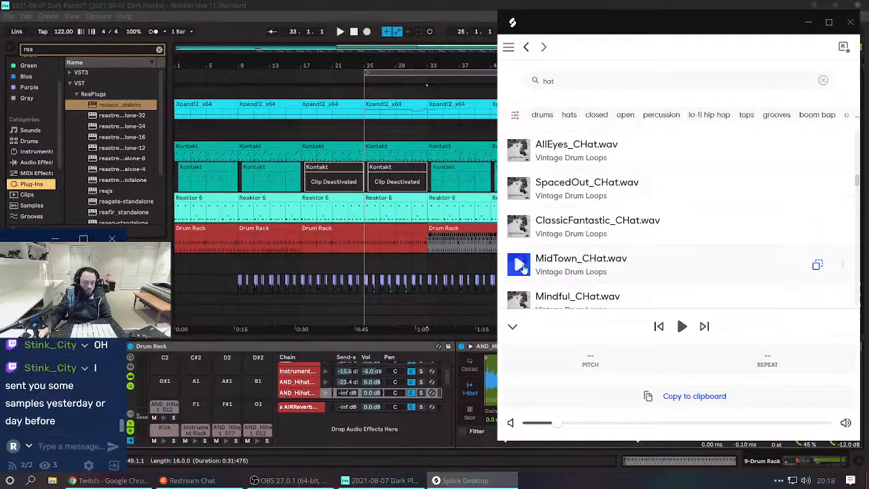
key("Down")
key("Down")
key("Up")
key("Up")
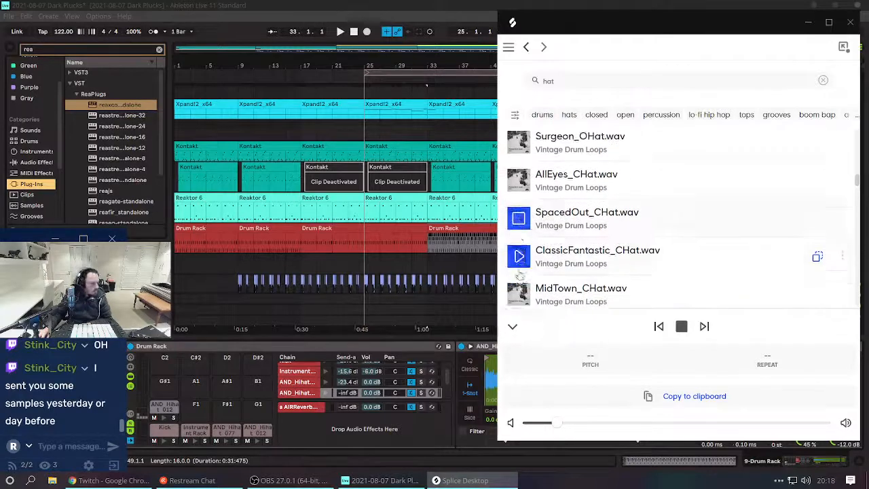
key("Down")
key("Up")
key("Down")
key("Down")
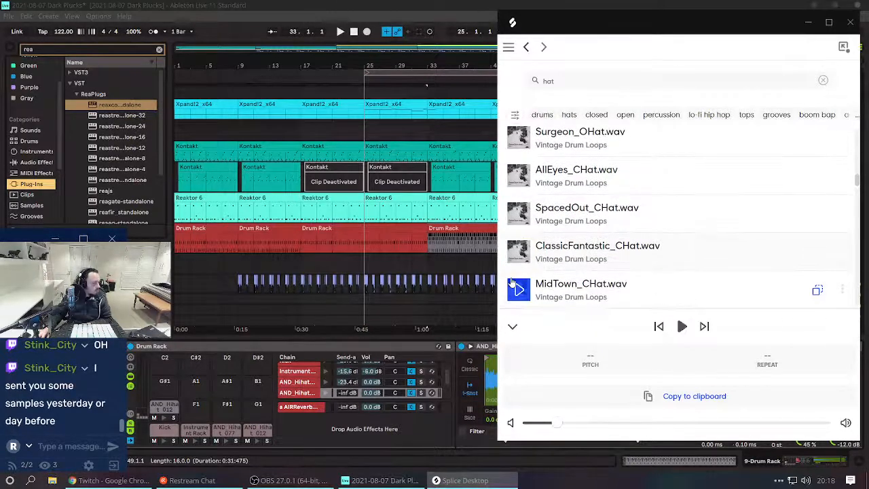
key("Up")
key("Up")
key("Down")
key("Down")
key("Down")
key("Down")
key("Down")
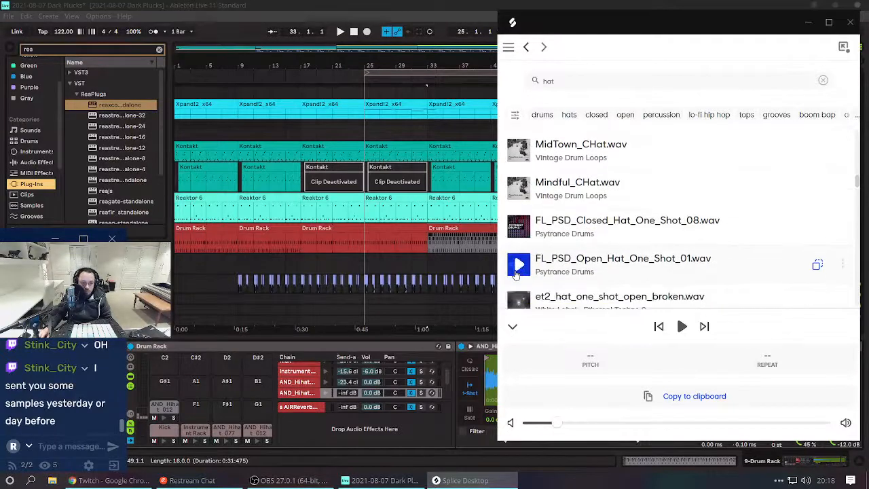
Load FL_PSD_Closed_Hat_One_Shot_08.wav onto the Drum Rack pad holding the upper AND_Hihat_012, replacing that sample.
key("Down")
key("Up")
left_click(512, 246)
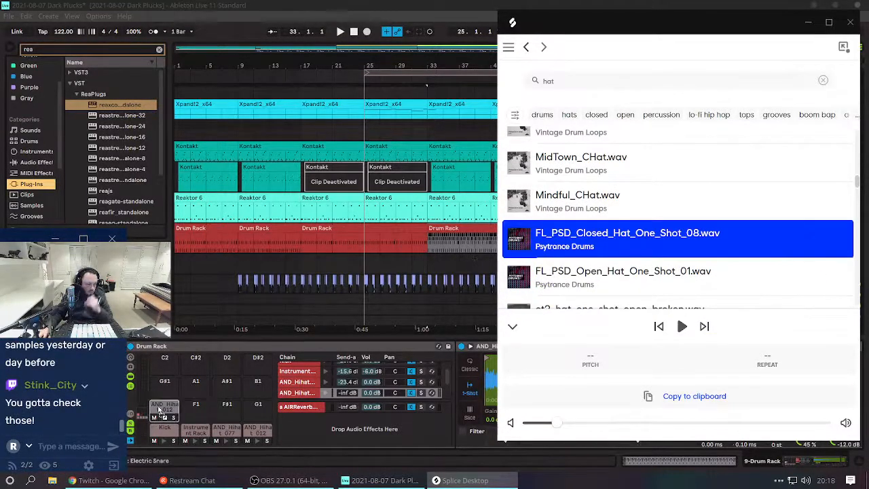
left_click_drag(157, 401, 159, 403)
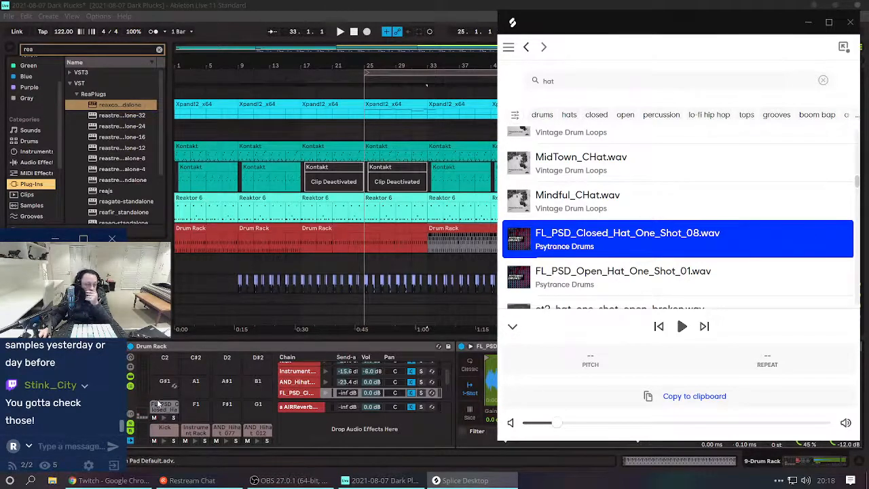
left_click(158, 406)
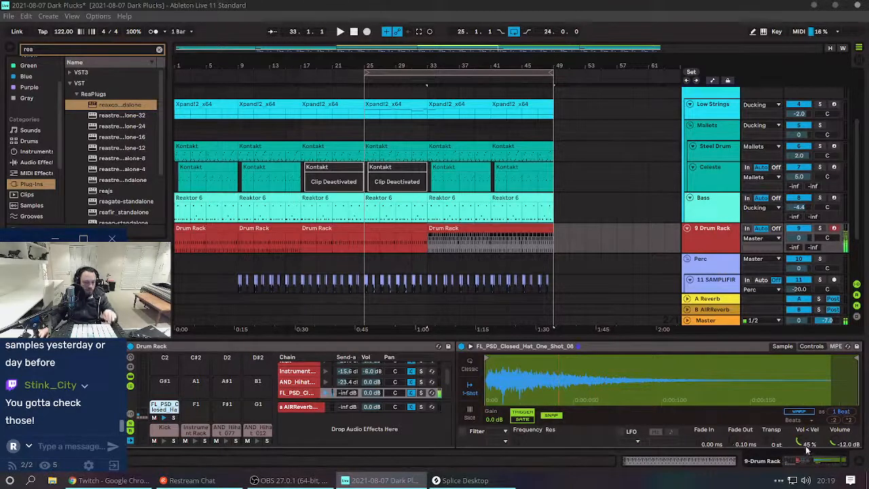
Set the closed hat's fade-out to 75.8 ms and trim the sample's end to about 100 ms.
mouse_move(735, 444)
left_mouse_down()
mouse_move(736, 414)
mouse_move(736, 431)
left_mouse_up()
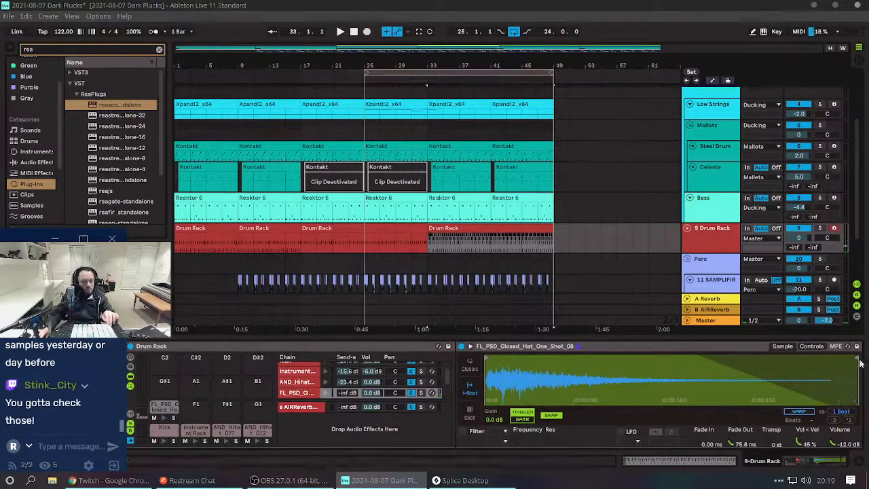
left_click_drag(854, 357, 670, 356)
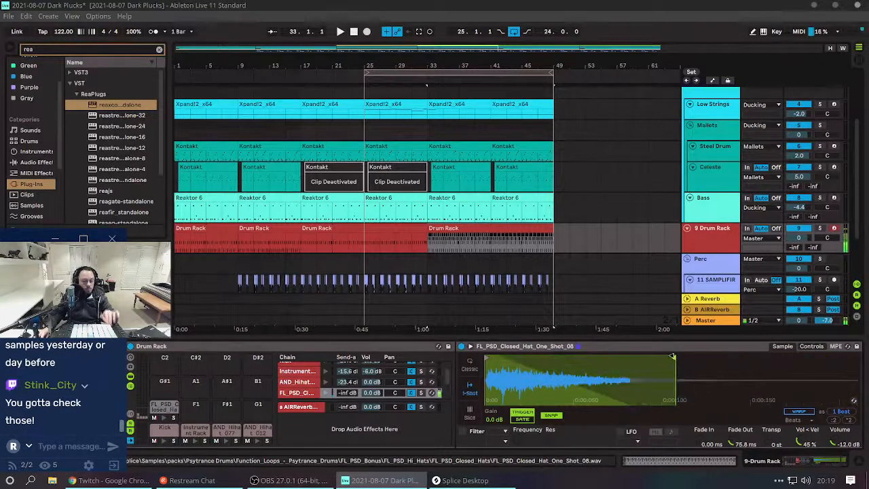
Lower the closed hat's volume to -34.3 dB while playing the arrangement from bar 33.
left_click_drag(834, 442, 835, 451)
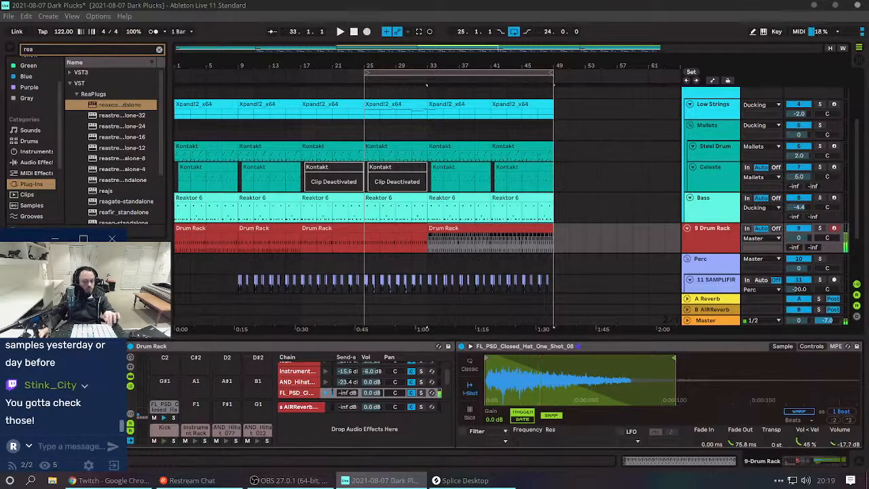
key("space")
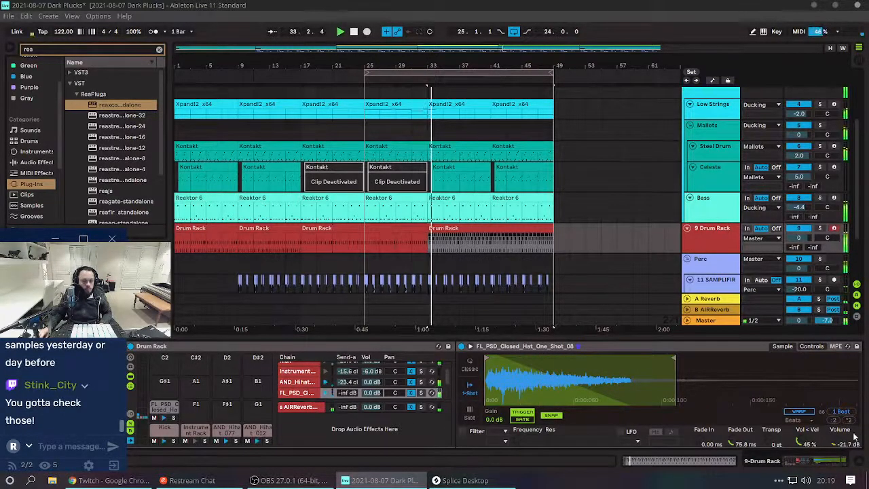
left_click_drag(840, 444, 841, 458)
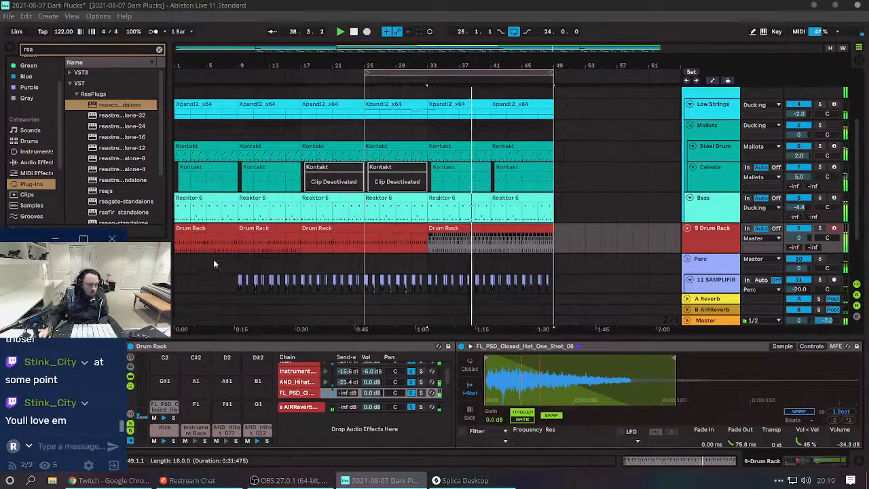
Open the notes of the Drum Rack clip at bar 33 and consolidate it into one 16-bar clip.
left_click(462, 229)
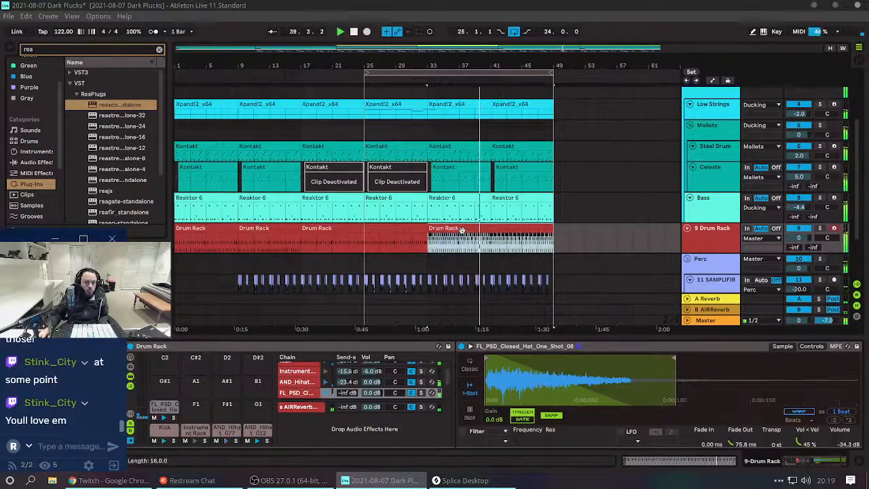
left_click(662, 461)
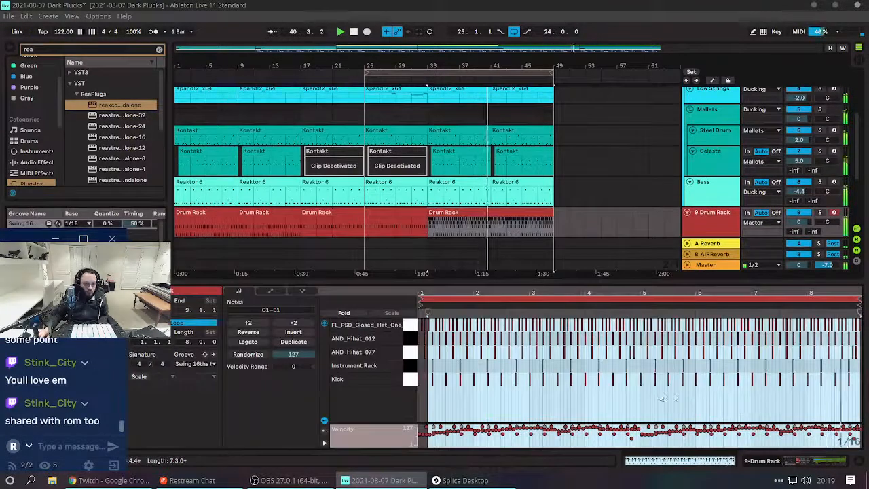
left_click(514, 212)
key("ctrl+j")
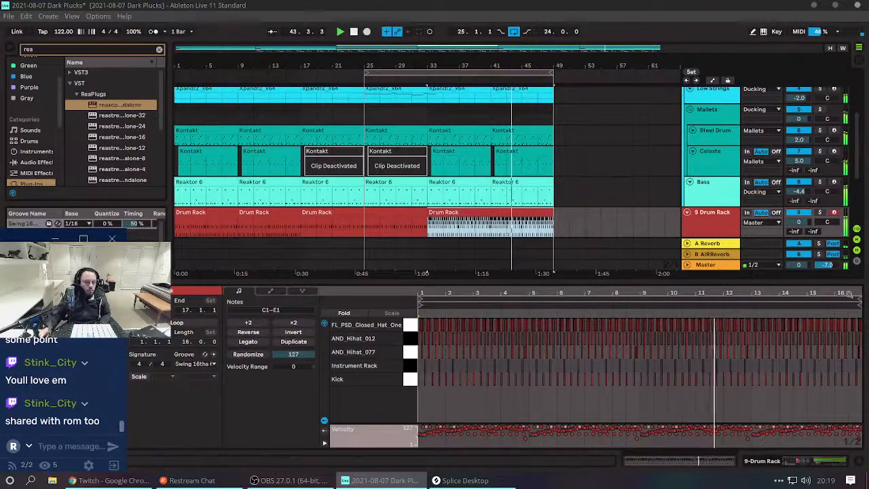
Delete the kick notes in bar 16 of the consolidated Drum Rack clip.
mouse_move(851, 293)
left_mouse_down()
mouse_move(845, 352)
mouse_move(776, 382)
mouse_move(676, 384)
left_mouse_up()
key("Delete")
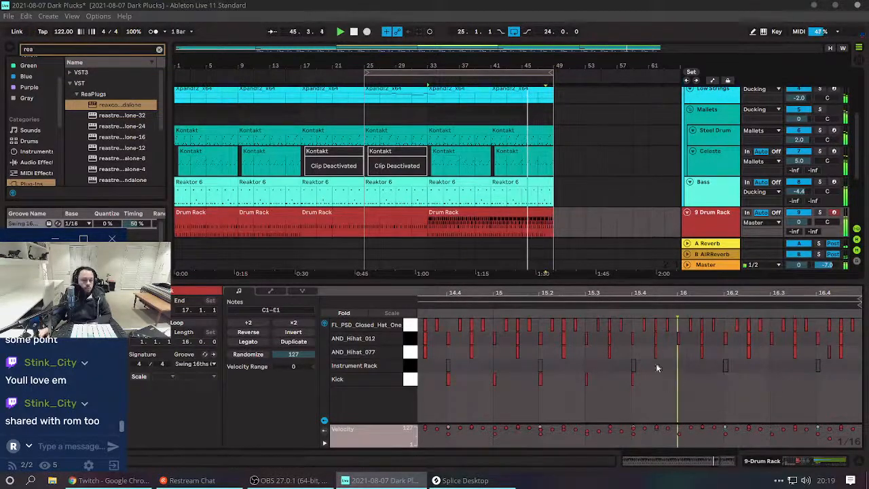
left_click(477, 233)
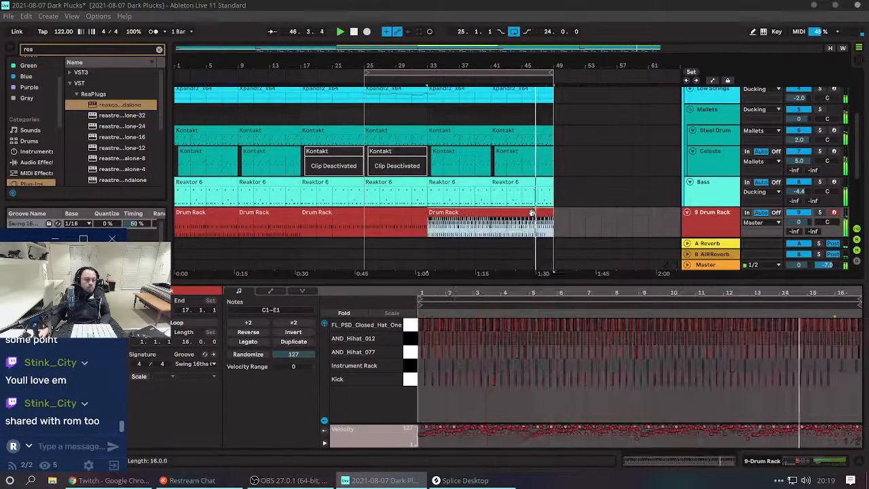
Try to duplicate the looped section from bar 25 to bar 49 across all tracks.
left_click(452, 71)
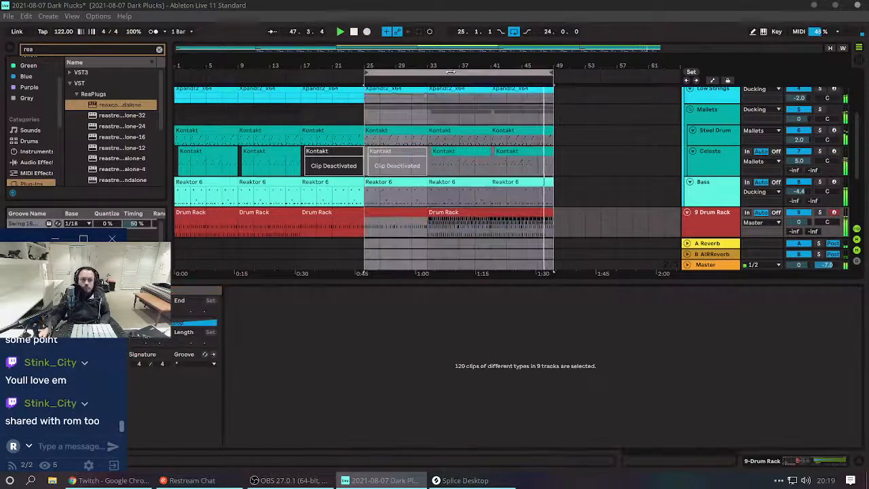
key("ctrl+d")
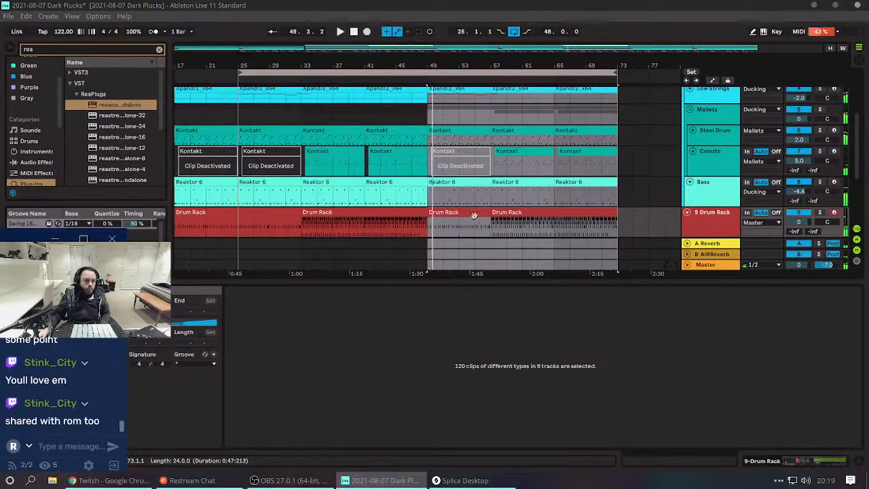
key("ctrl+z")
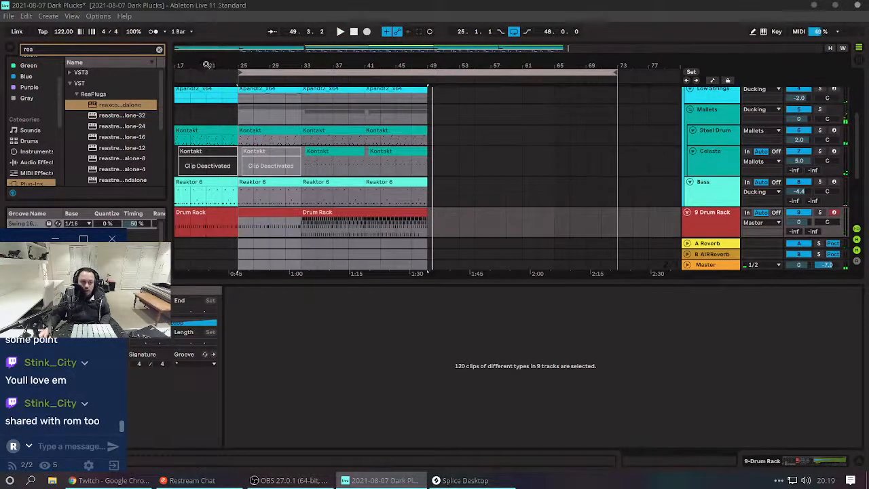
left_click(475, 156)
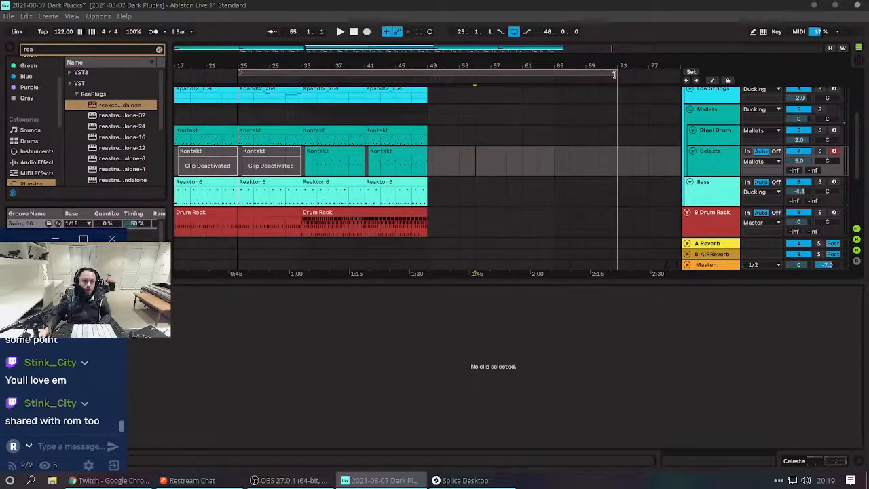
Set the loop to bars 33 to 49 and try to duplicate that section across all tracks.
left_click_drag(614, 74, 428, 72)
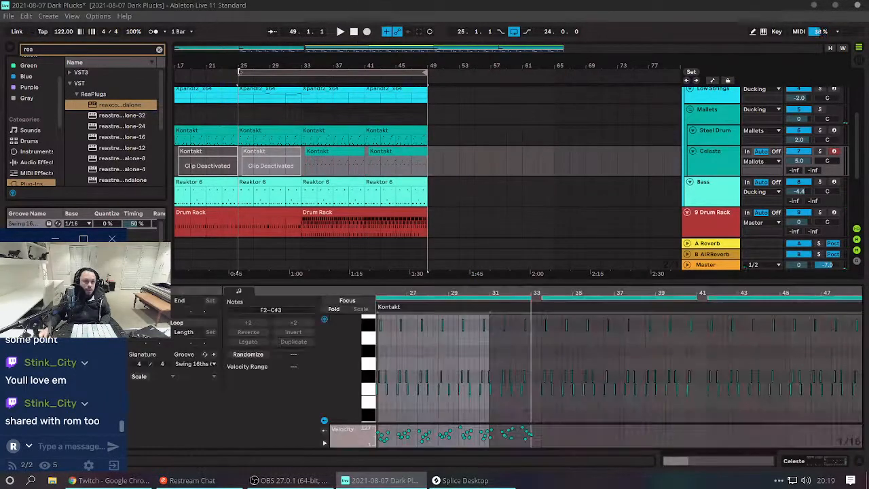
left_click_drag(239, 72, 299, 90)
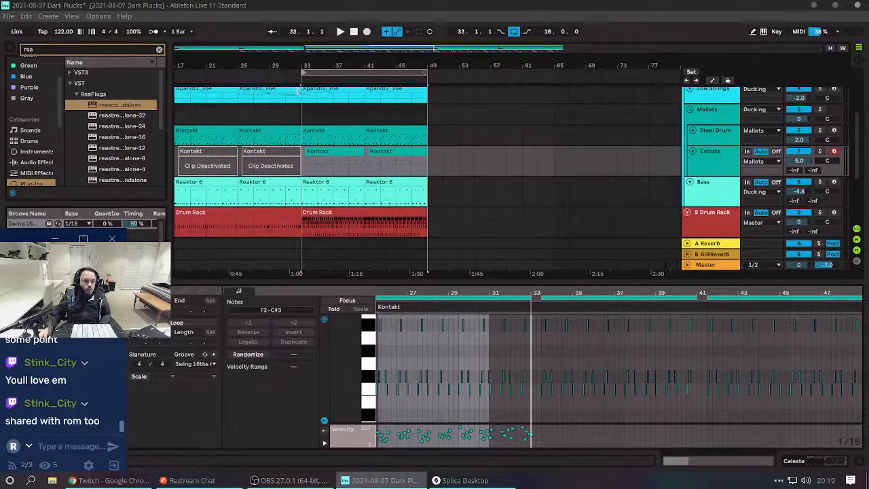
left_click(444, 148)
left_click(375, 72)
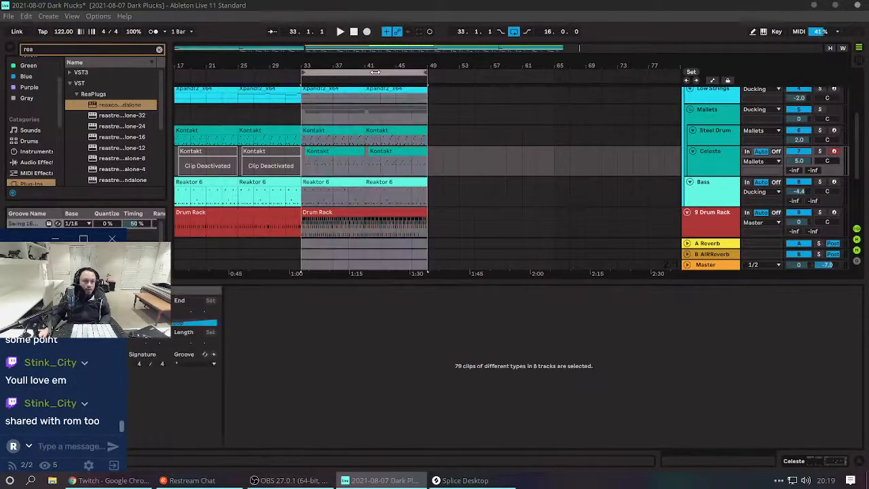
scroll(350, 213, "down", 3)
scroll(307, 196, "up", 8)
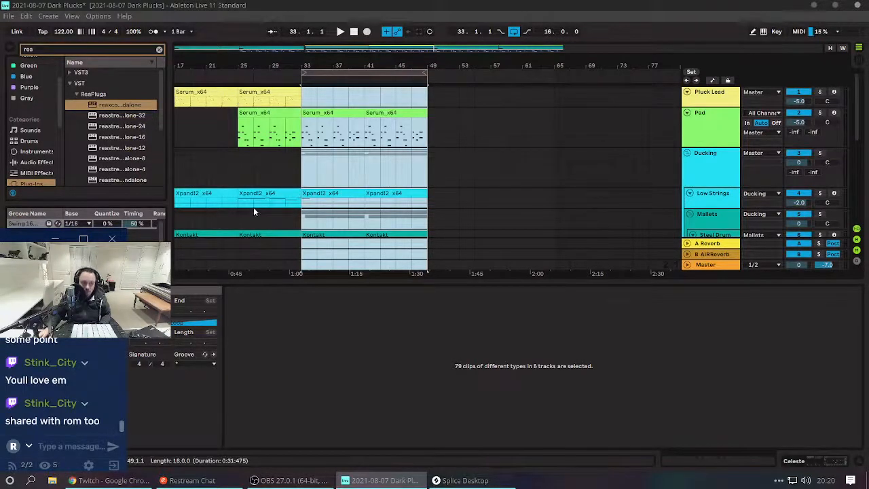
key("ctrl+d")
key("ctrl+z")
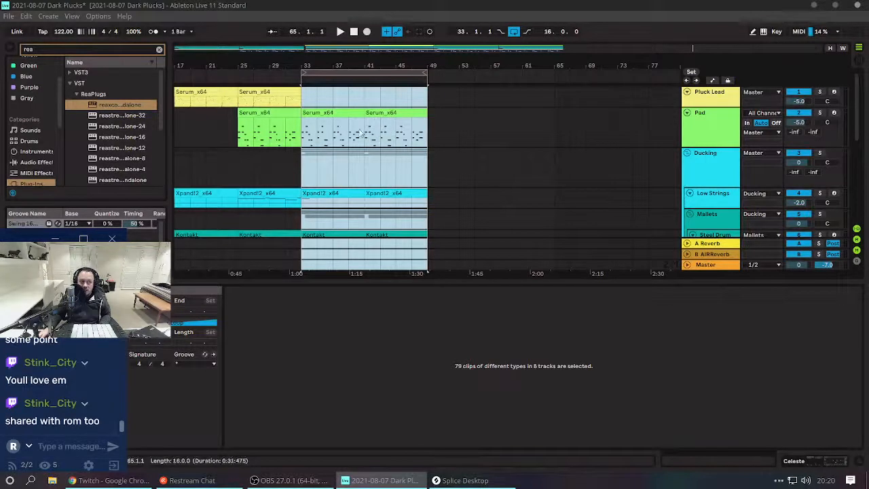
Loop bars 25 to 33 and try duplicating the section, first over the following clips, and again as inserted time.
left_click_drag(320, 72, 270, 76)
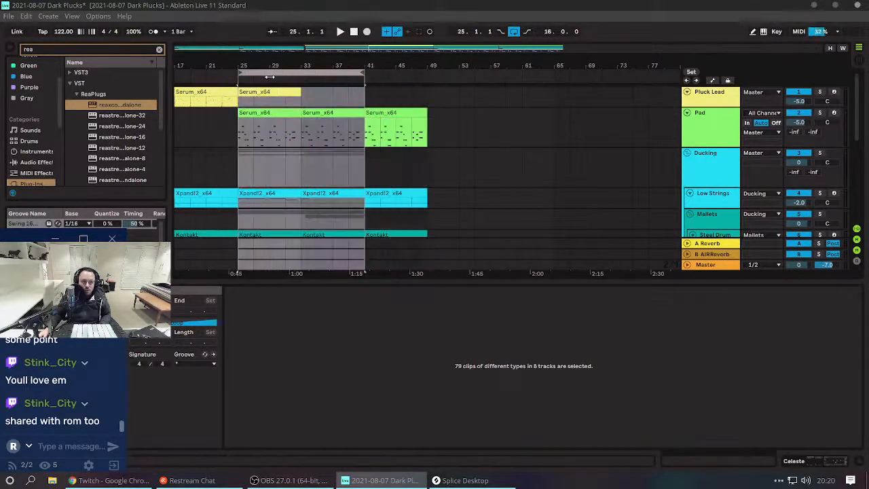
left_click_drag(365, 75, 306, 80)
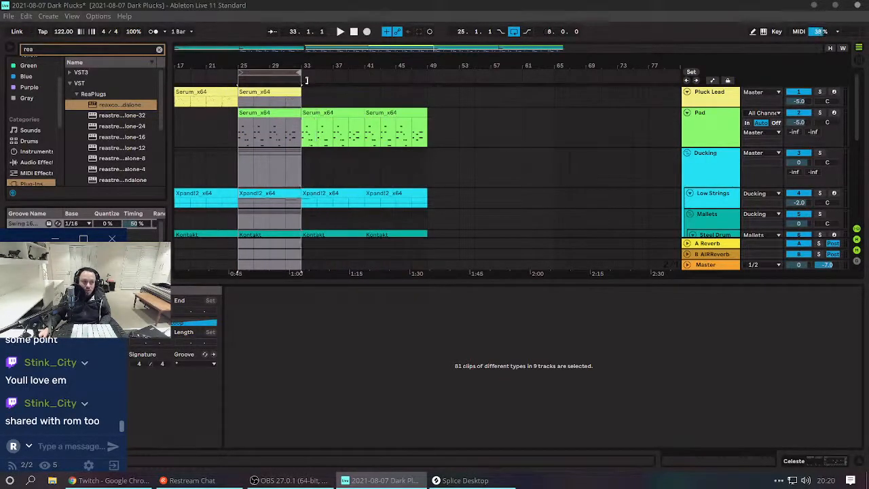
key("ctrl+d")
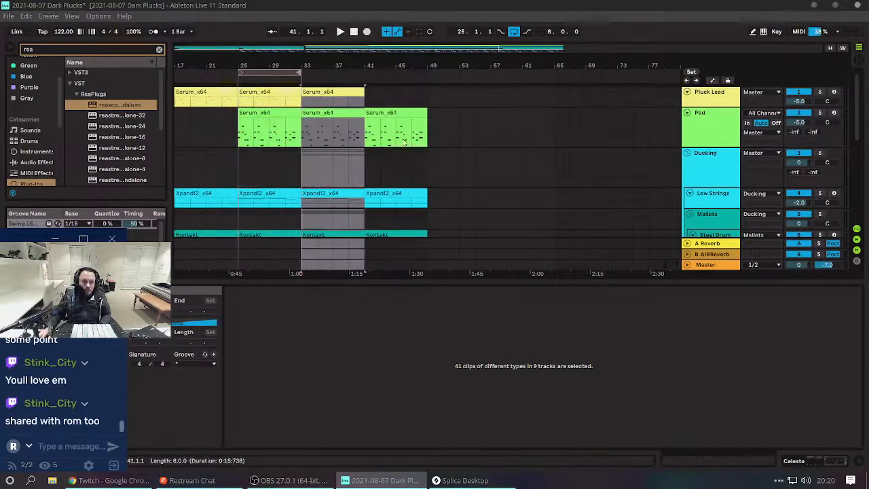
key("ctrl+z")
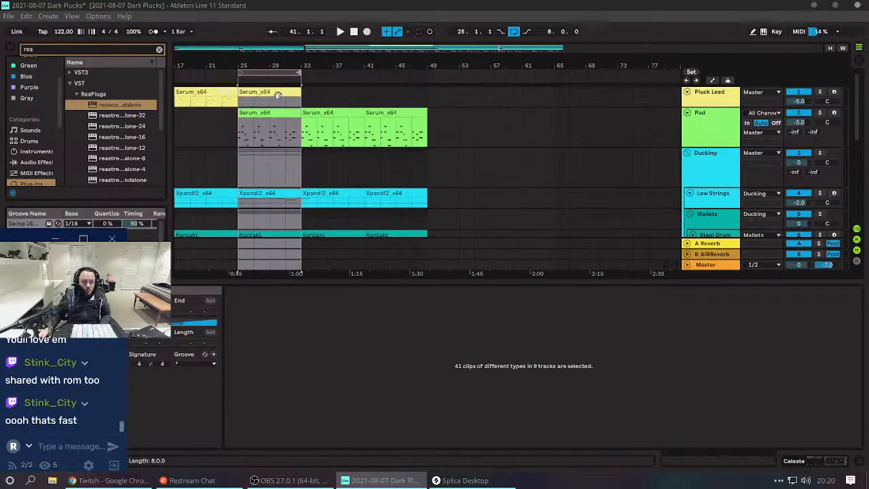
key("ctrl+d")
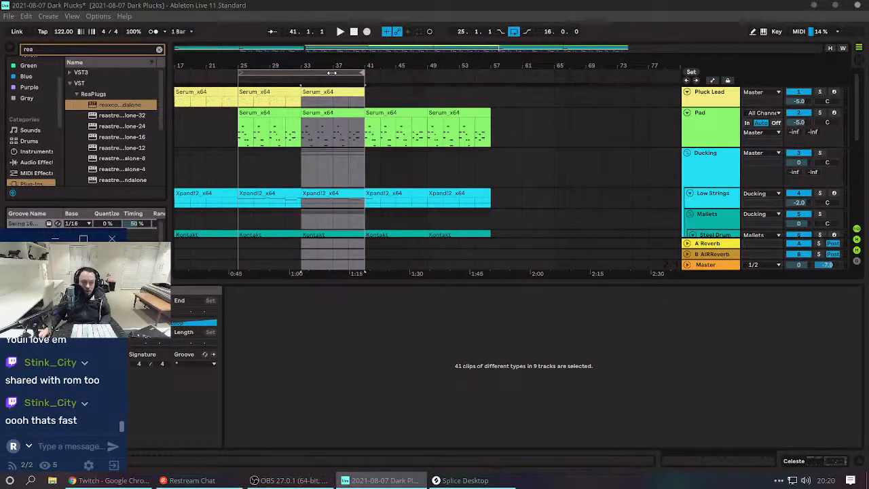
key("ctrl+z")
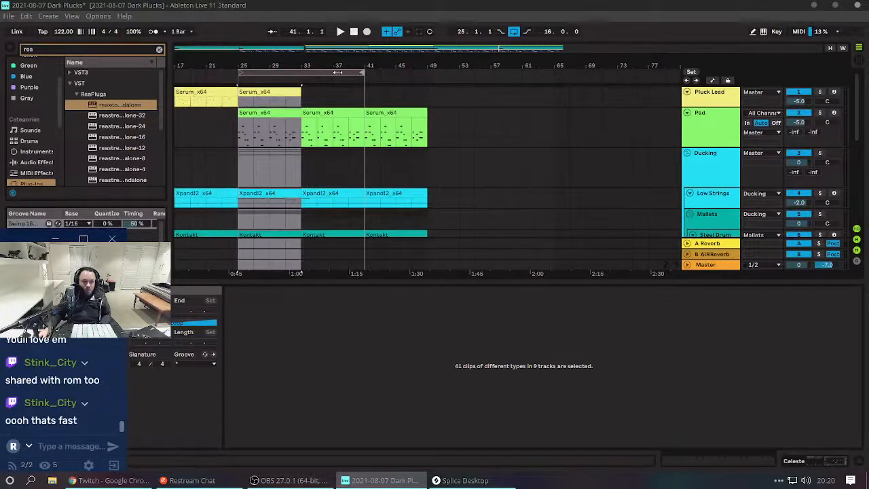
Loop bars 33 to 49 and duplicate that time across all tracks, extending the arrangement to bar 65.
left_click(337, 72)
left_click_drag(342, 72, 406, 76)
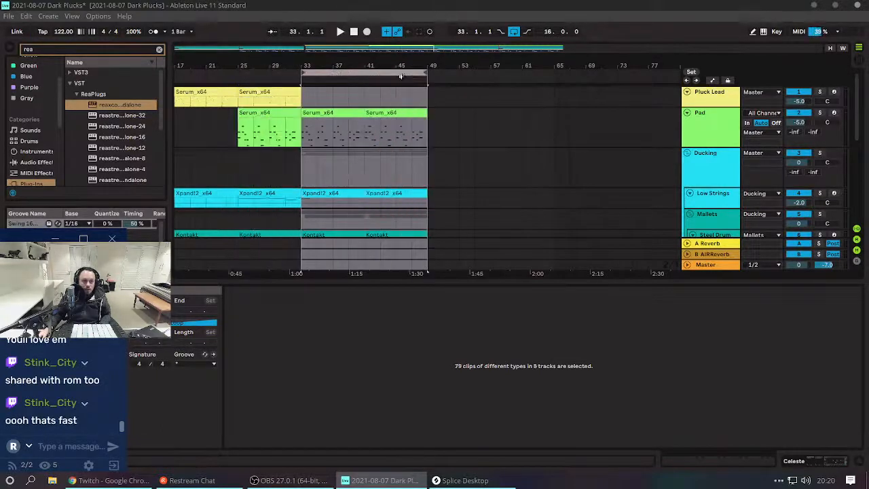
key("ctrl+d")
Try duplicating the time of the Pad clip at bar 25 across all tracks.
left_click(242, 139)
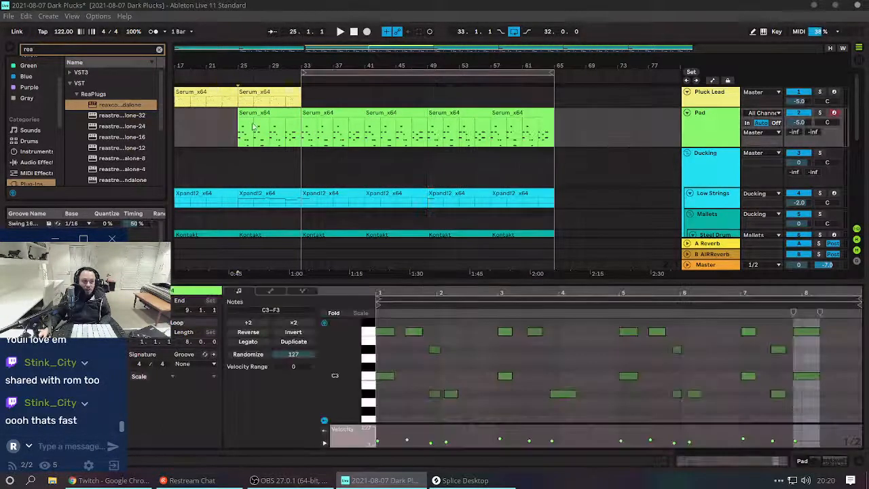
key("ctrl+shift+d")
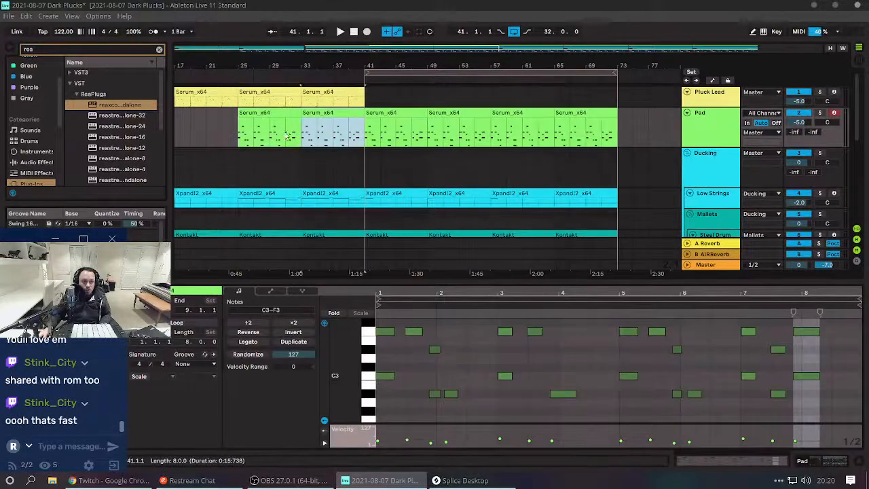
scroll(277, 159, "down", 5)
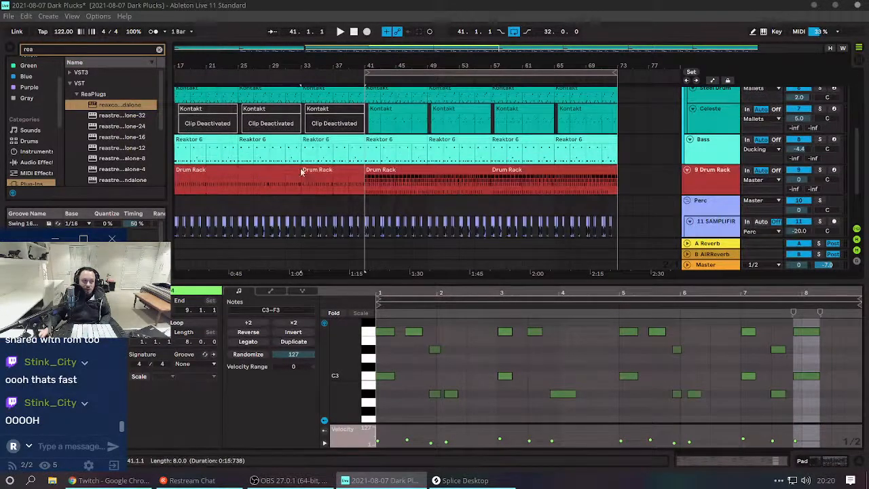
key("ctrl+z")
left_click(228, 166)
Try duplicating the time of the first Low Strings clip across all tracks.
scroll(228, 167, "up", 5)
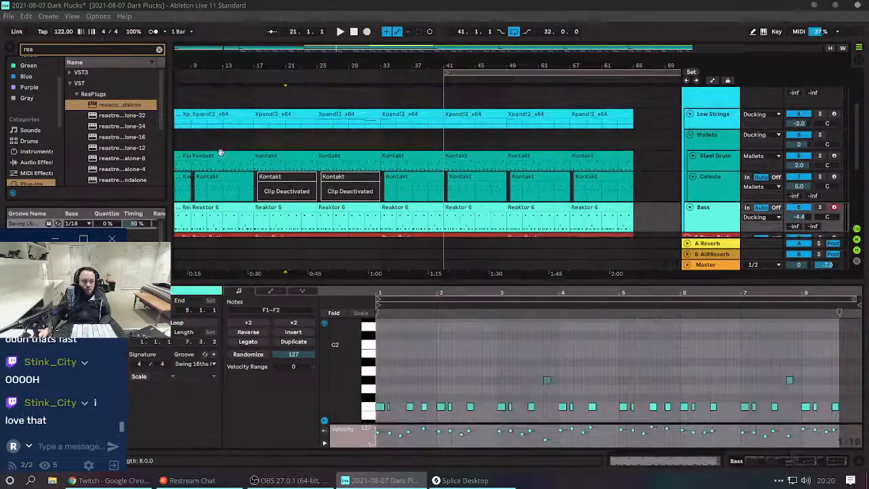
scroll(203, 166, "left", 4)
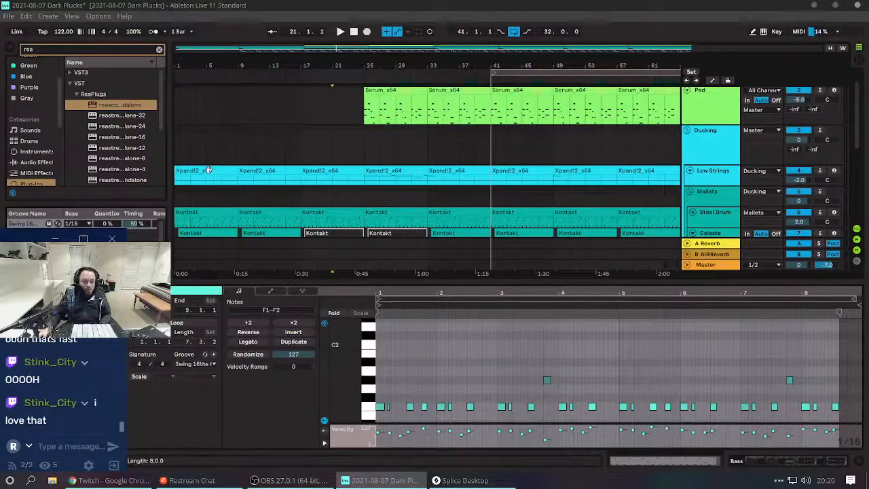
left_click(213, 177)
key("ctrl+shift+d")
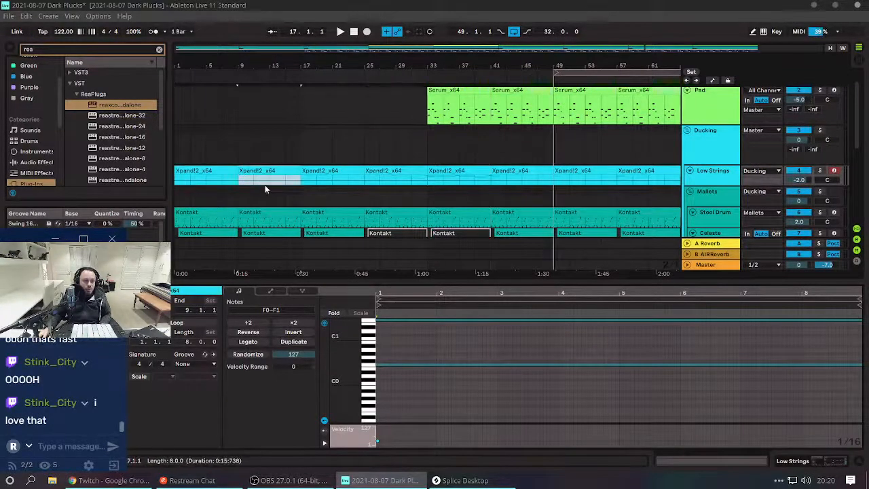
scroll(265, 188, "down", 3)
key("ctrl+z")
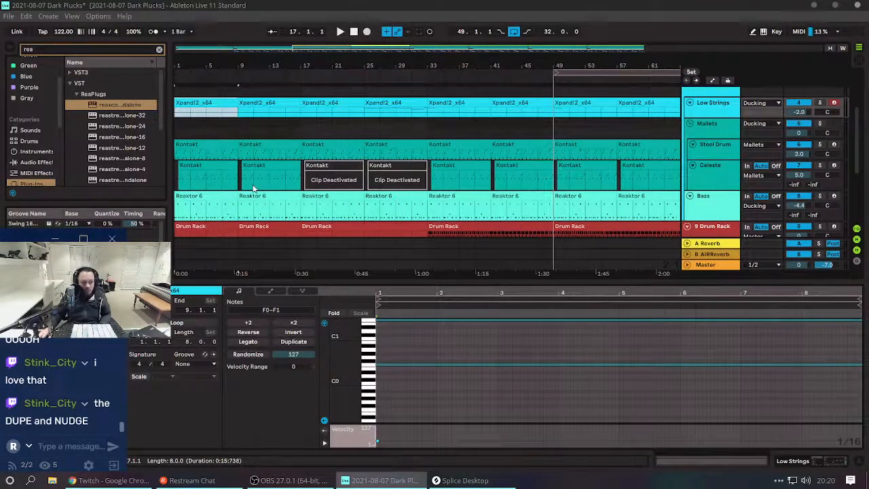
Set the loop to bars 49 to 65 and play the looped section.
scroll(254, 188, "right", 5)
scroll(382, 170, "up", 1)
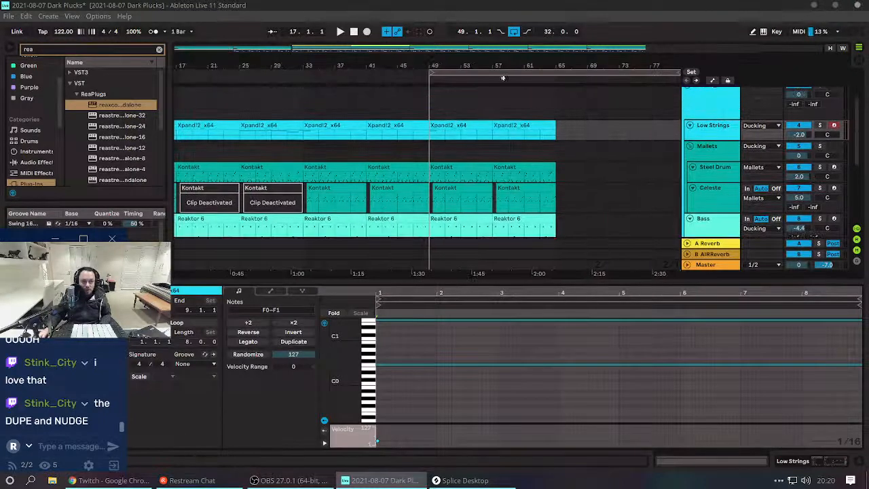
left_click_drag(498, 66, 692, 62)
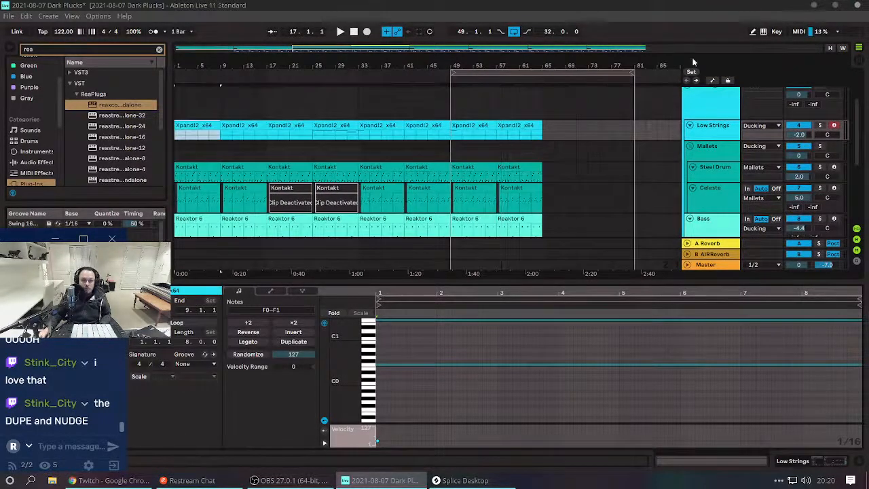
left_click_drag(632, 74, 538, 84)
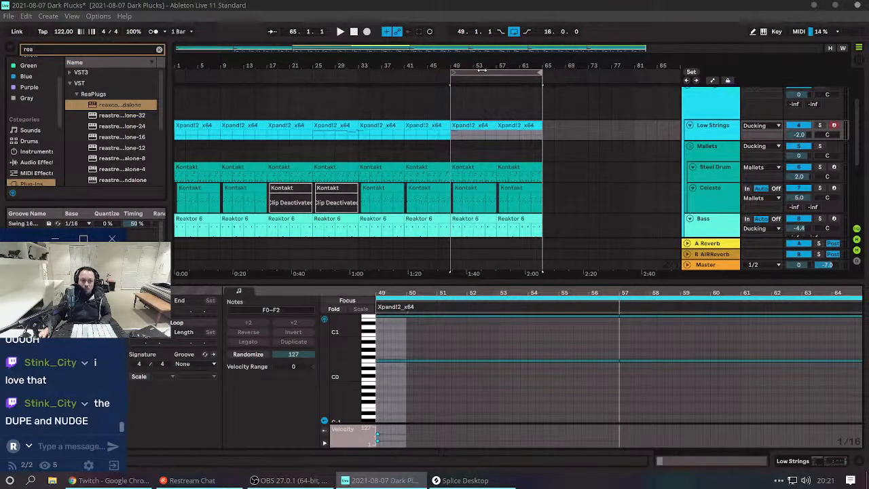
left_click(369, 102)
scroll(358, 114, "down", 3)
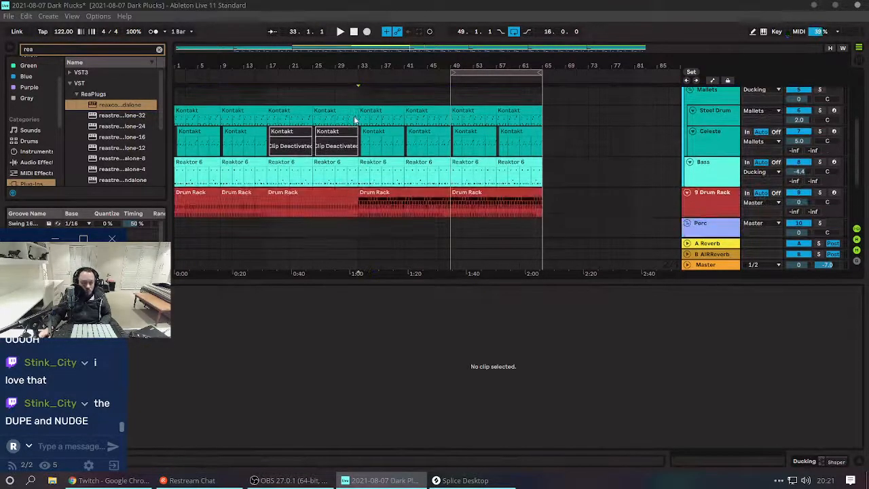
left_click(491, 76)
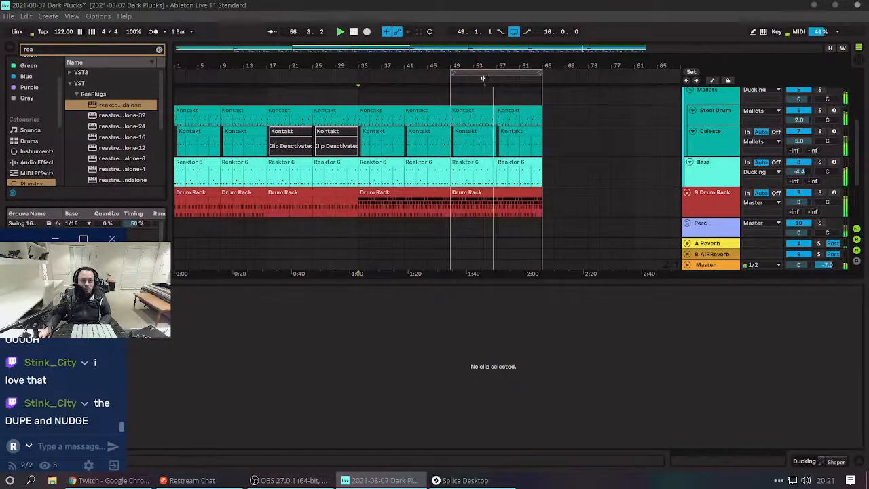
Stop playback, open the Drum Rack clip at bar 49 and select all its Instrument Rack notes.
left_click(473, 201)
key("space")
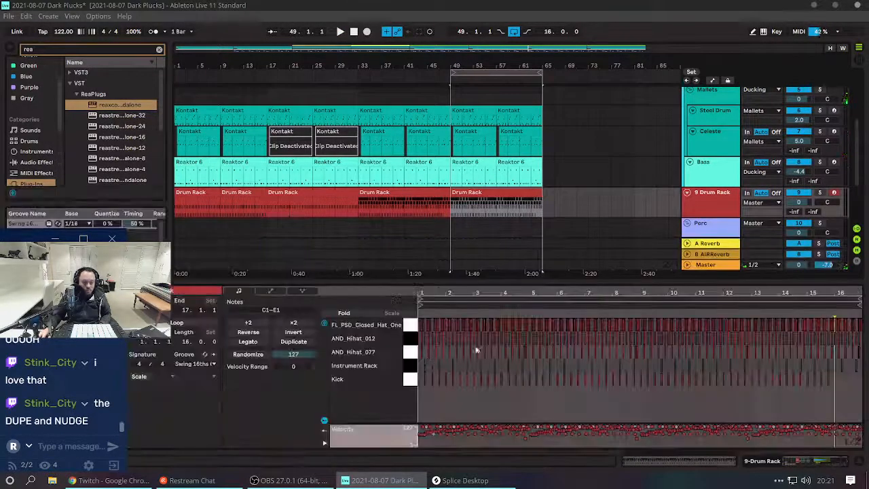
left_click(406, 366)
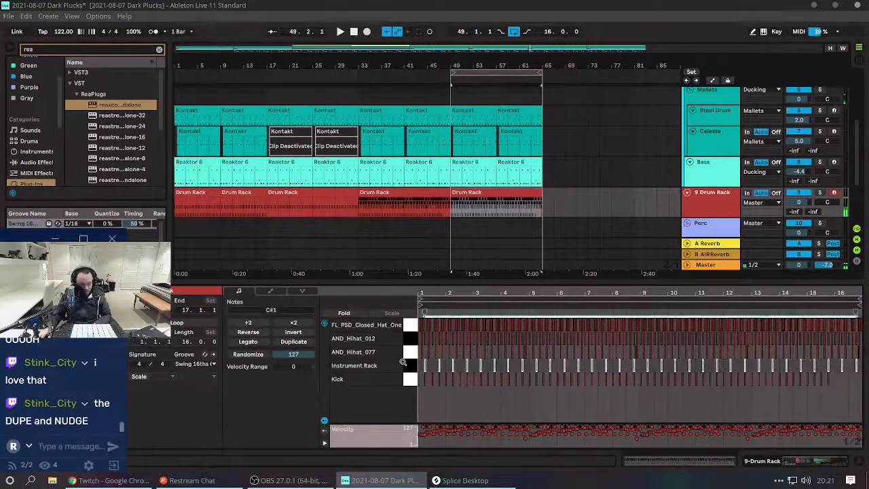
Show the track automation and open the Drum Rack's AND_Hihat_012 chain.
key("a")
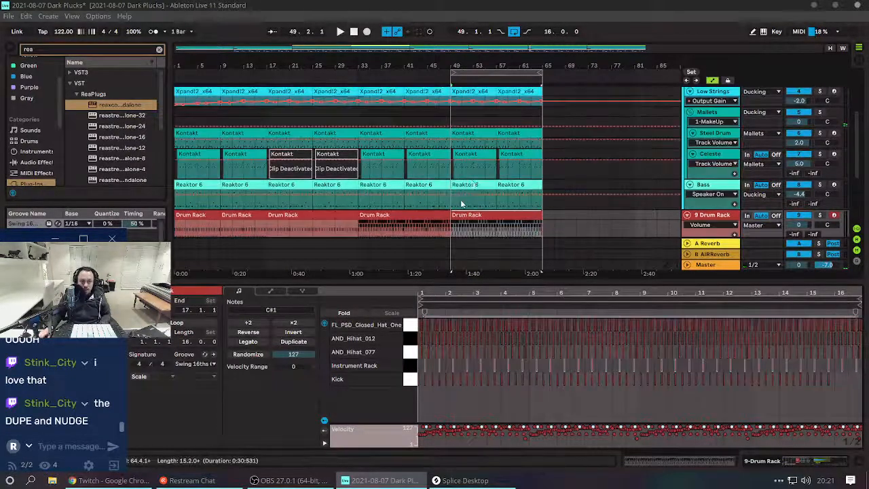
scroll(467, 197, "down", 2)
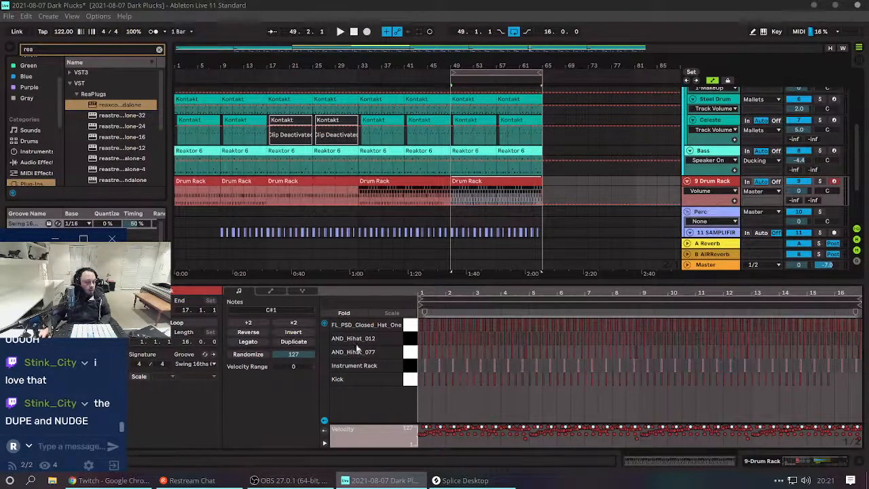
key("shift+Tab")
scroll(302, 387, "down", 1)
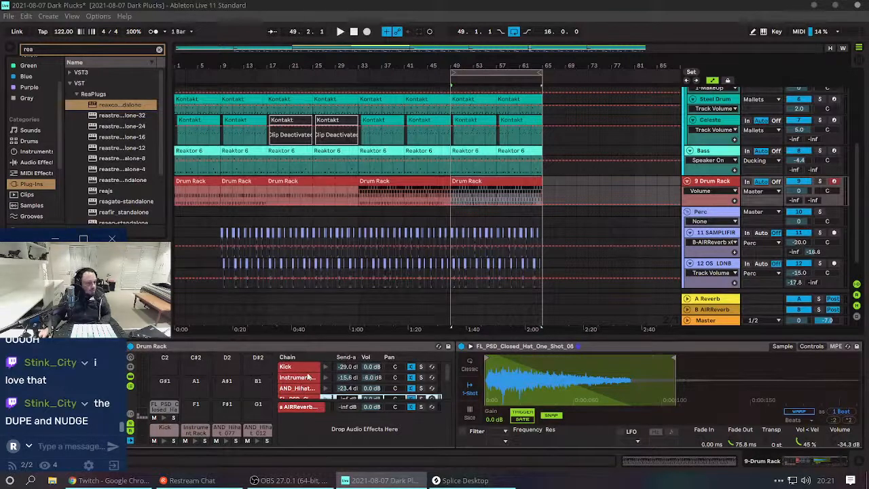
scroll(295, 376, "down", 2)
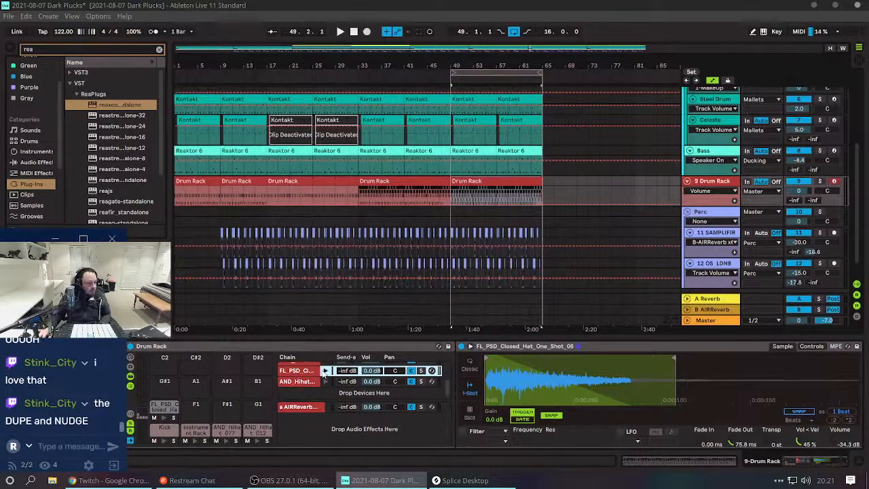
scroll(315, 375, "up", 1)
scroll(325, 373, "down", 1)
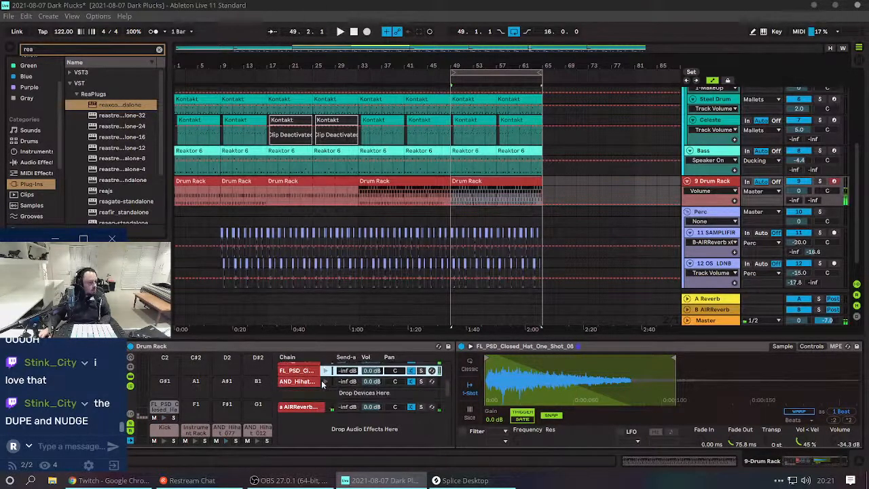
left_click(324, 382)
Give the AND_Hihat_012 volume automation its own taller lane and hold it at -18.9 dB from bar 49 to 65.
scroll(670, 365, "right", 5)
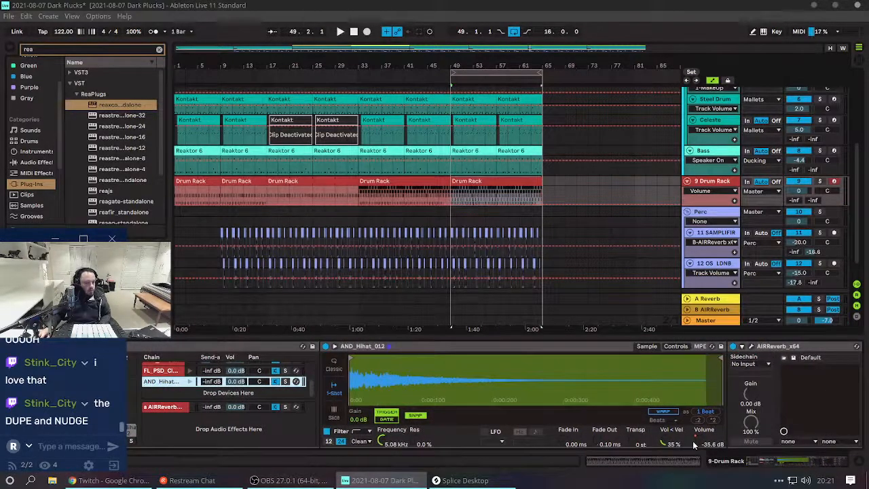
left_click(694, 443)
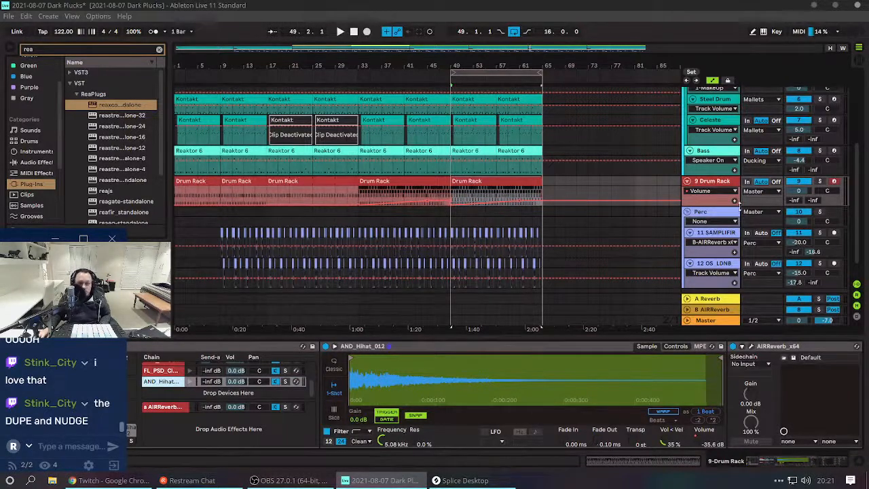
left_click(732, 202)
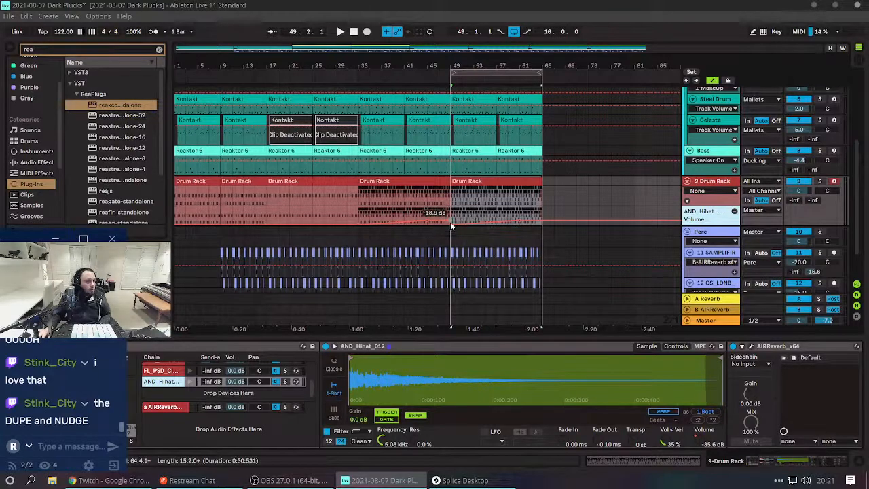
scroll(716, 223, "up", 4)
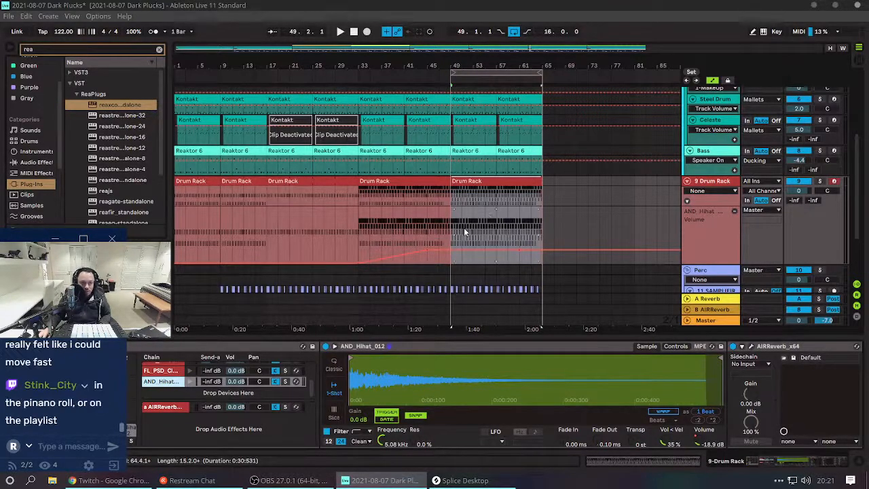
Play the arrangement through the transition into bar 49 to check the drums and hi-hat automation.
left_click(436, 242)
key("space")
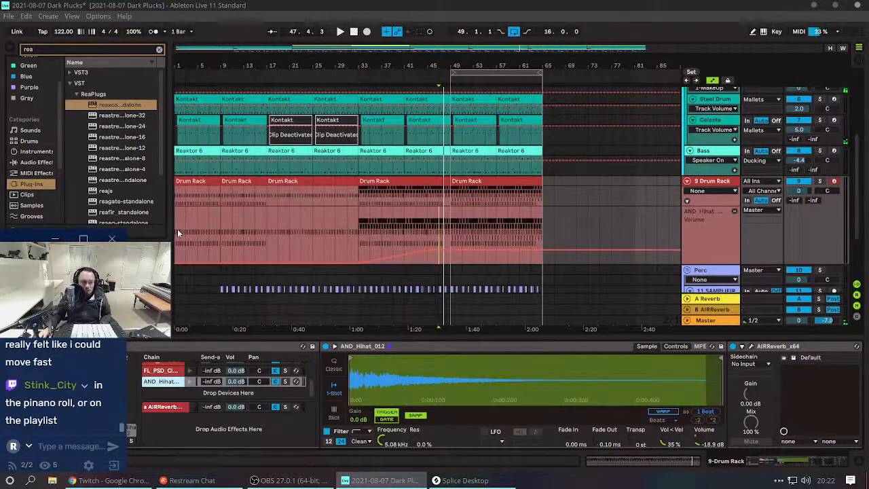
key("space")
key("space")
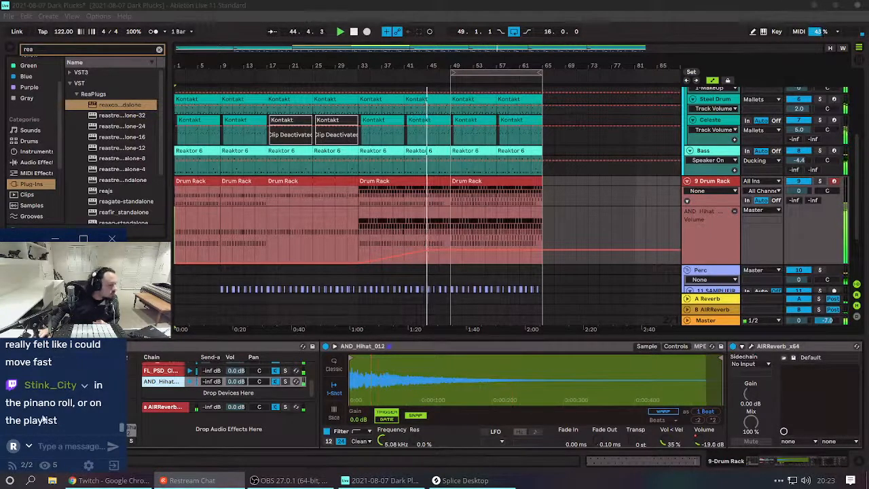
left_click(563, 221)
scroll(465, 197, "down", 2)
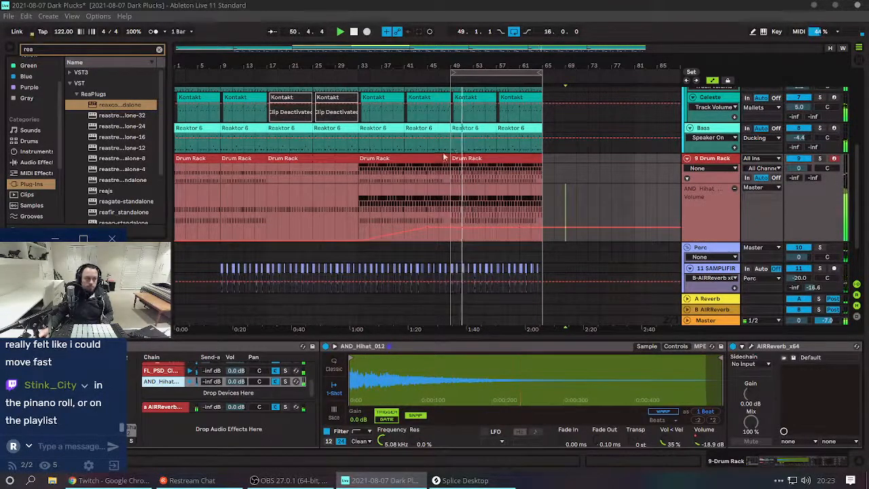
Hide the track automation and bring the Drum Rack's pads into view.
key("a")
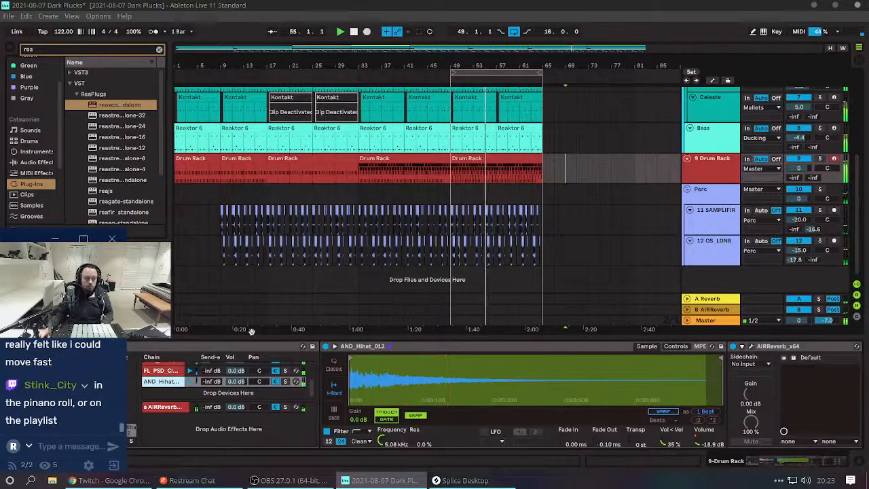
left_click(177, 382)
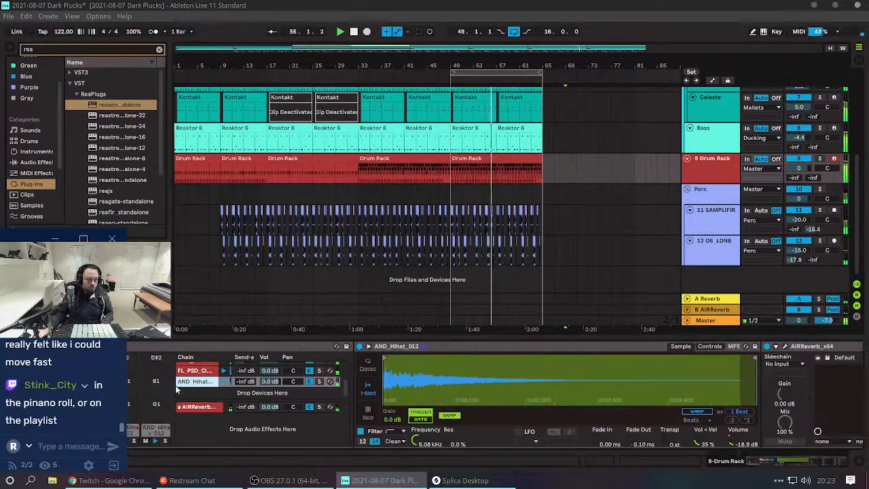
scroll(191, 391, "up", 1)
scroll(191, 391, "down", 1)
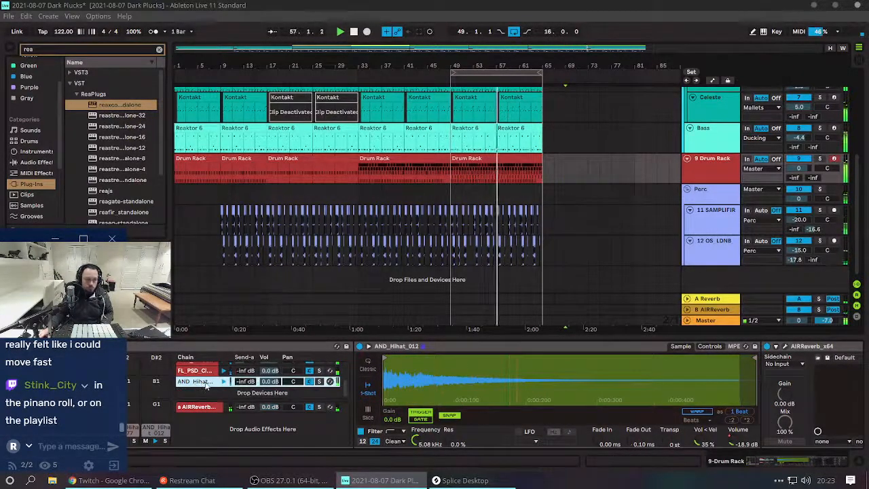
scroll(199, 388, "left", 2)
Switch to Splice and audition open hats from the hat results, including et2_hat_one_shot_open_caught.wav.
key("alt+Tab")
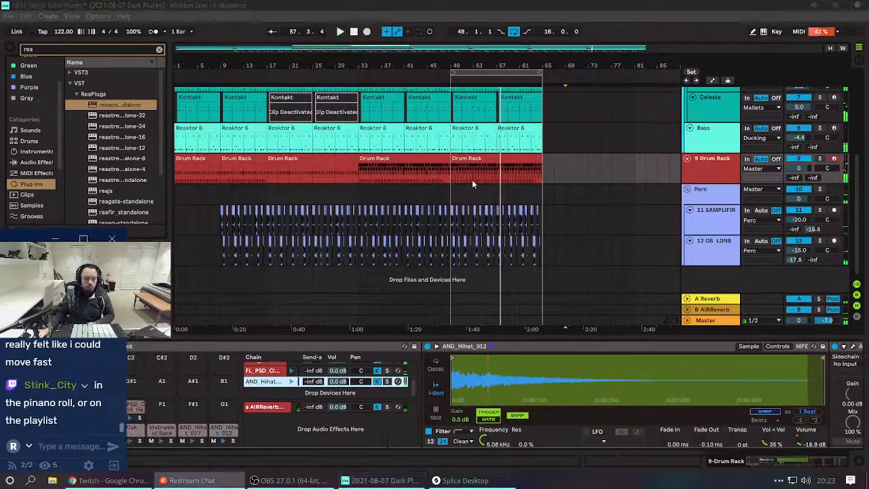
key("alt+Tab")
key("alt+Tab")
key("alt+Tab")
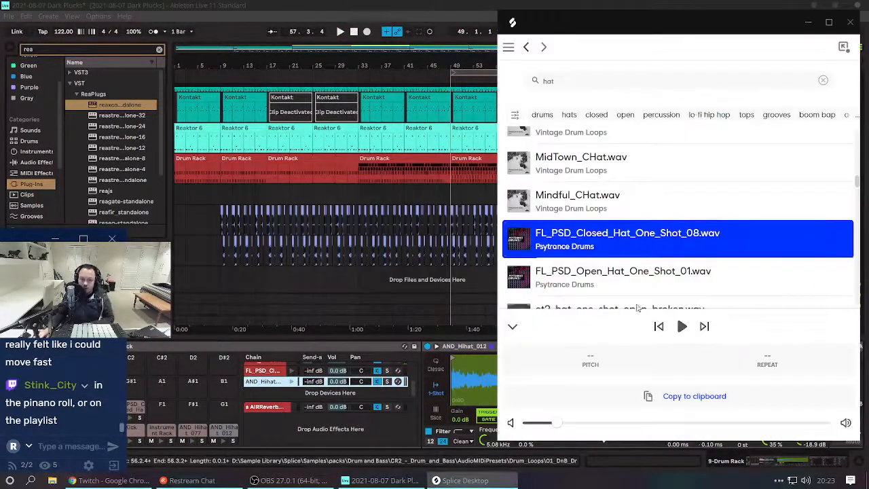
key("space")
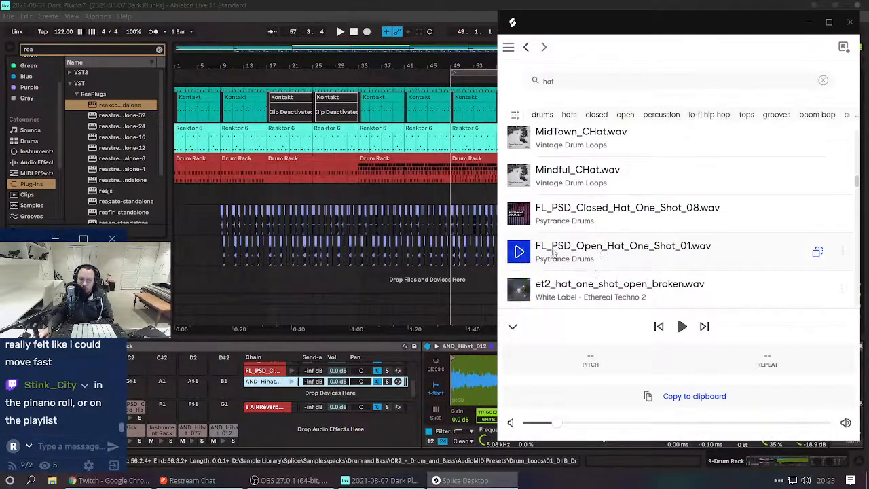
scroll(518, 251, "down", 3)
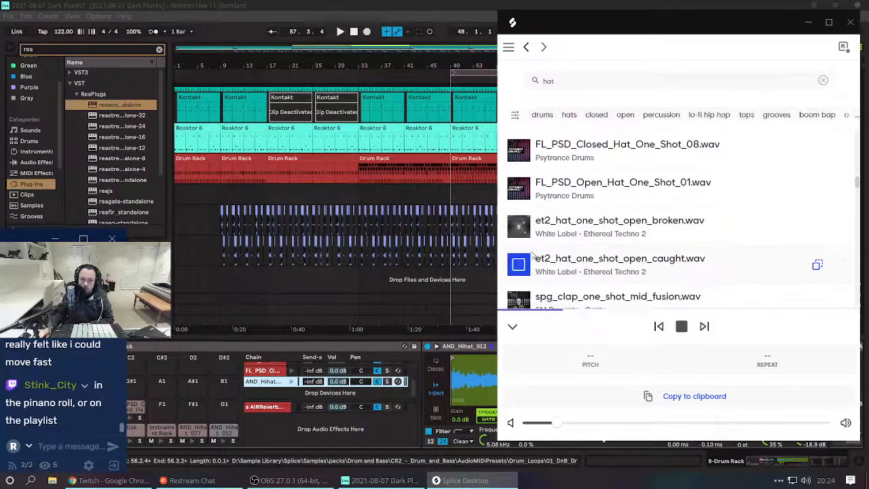
left_click(519, 266)
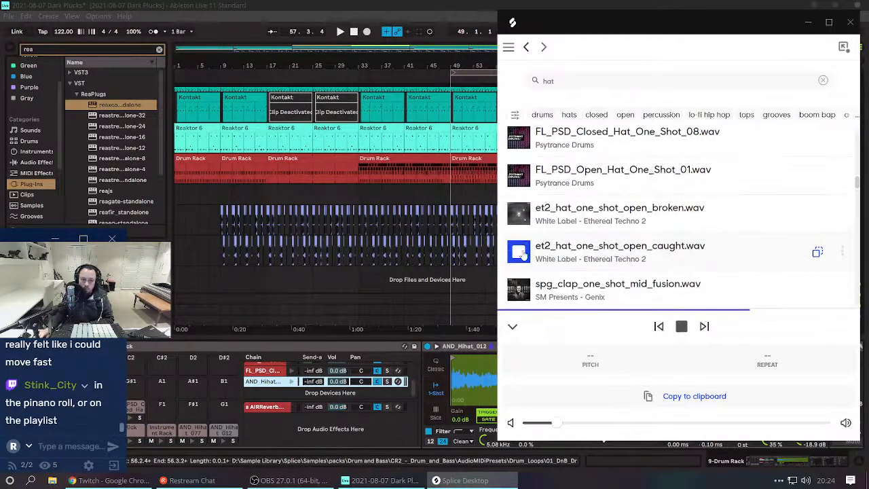
Load et2_hat_one_shot_open_caught.wav onto the Drum Rack's empty F1 pad and set its chain send to -8.0 dB.
left_click_drag(142, 394, 167, 426)
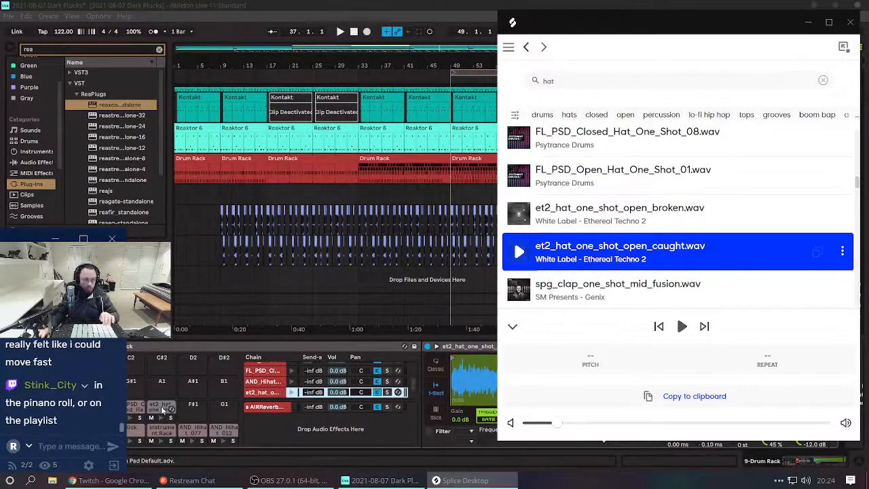
left_click(163, 409)
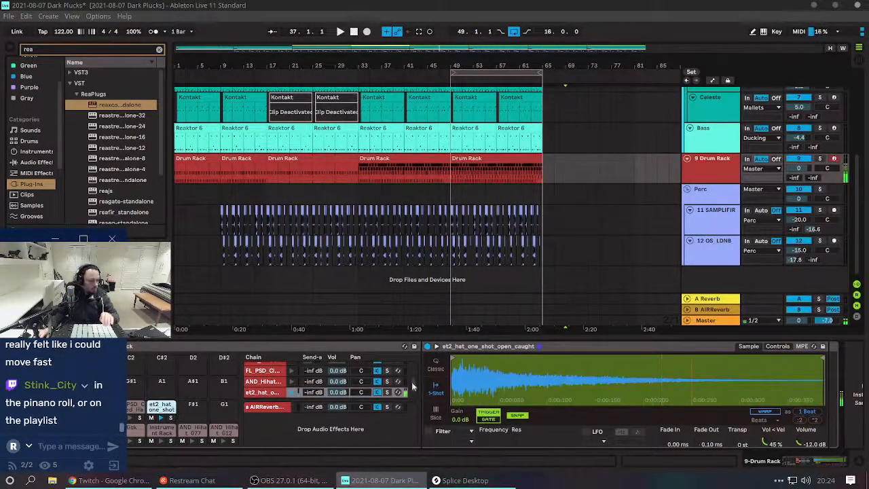
left_click_drag(311, 395, 311, 394)
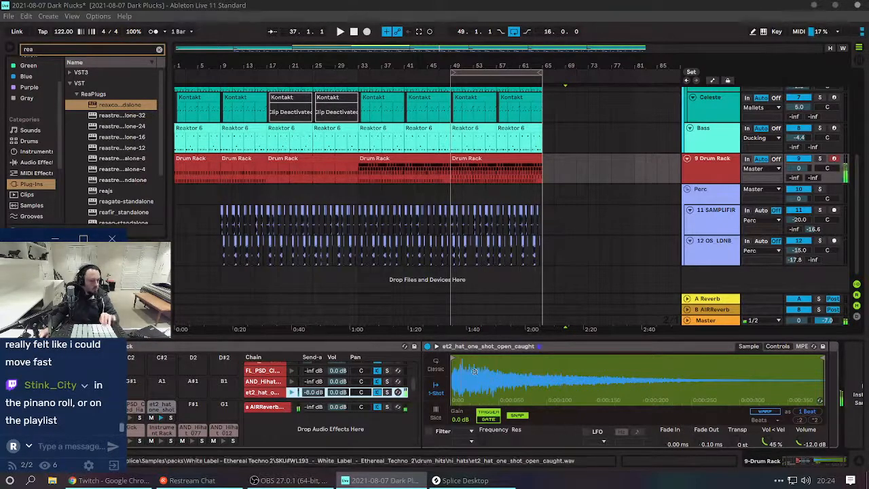
Trim the start of the open hat sample to cut off its initial attack.
left_click_drag(453, 359, 467, 359)
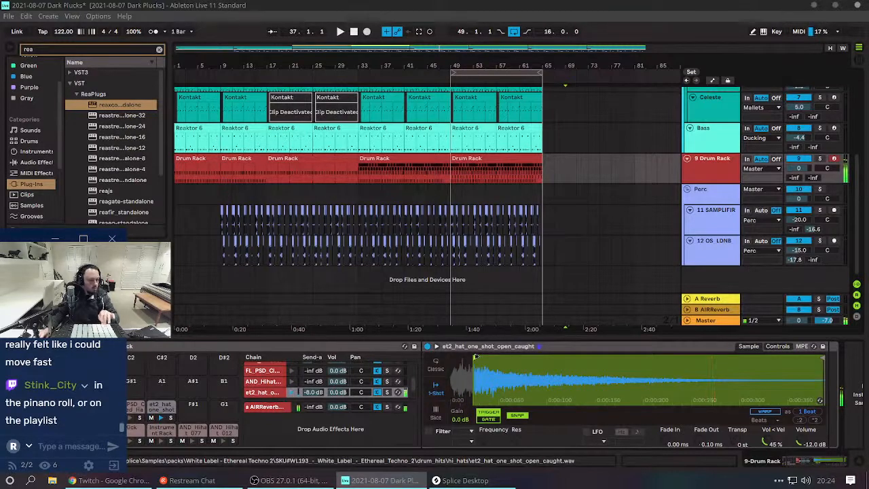
left_click_drag(475, 357, 501, 360)
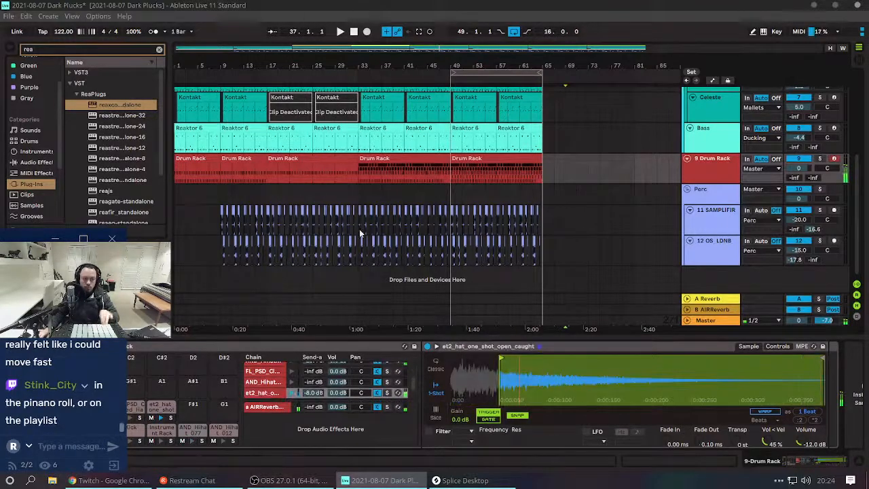
In the Drum Rack clip at bar 49, copy all AND_Hihat_077 notes to the et2_hat_one_shot_open row.
double_click(462, 160)
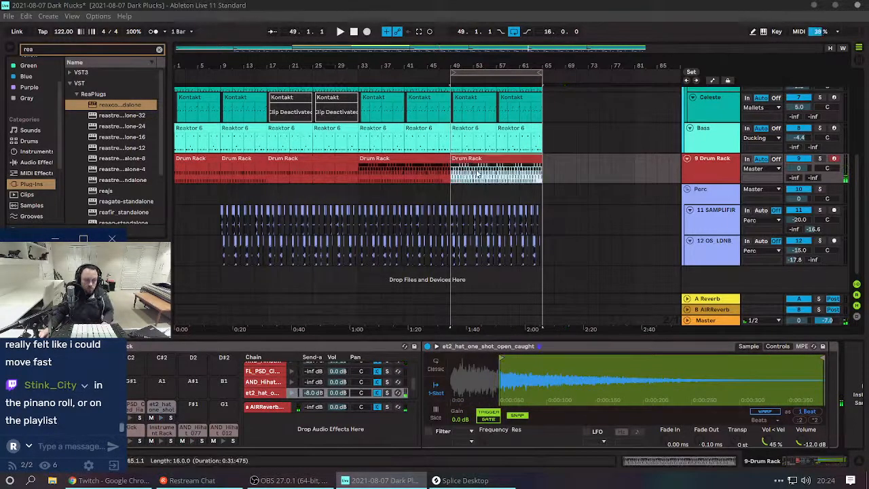
key("space")
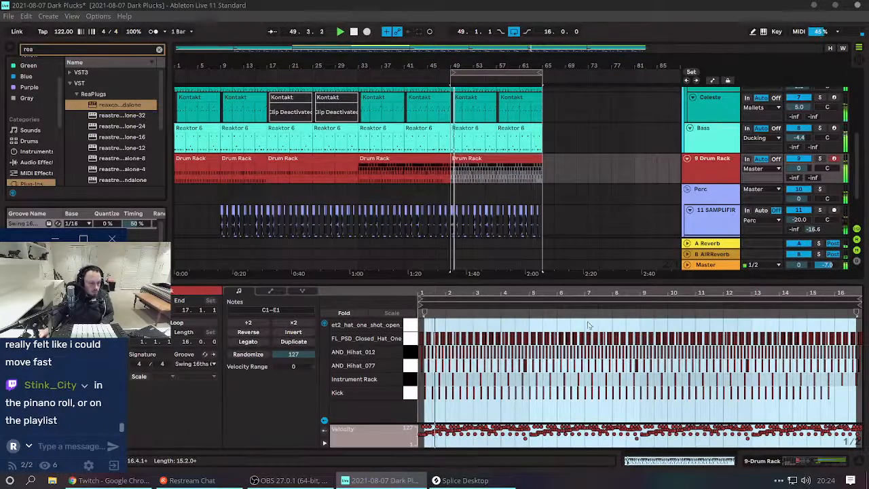
left_click(409, 366)
key("space")
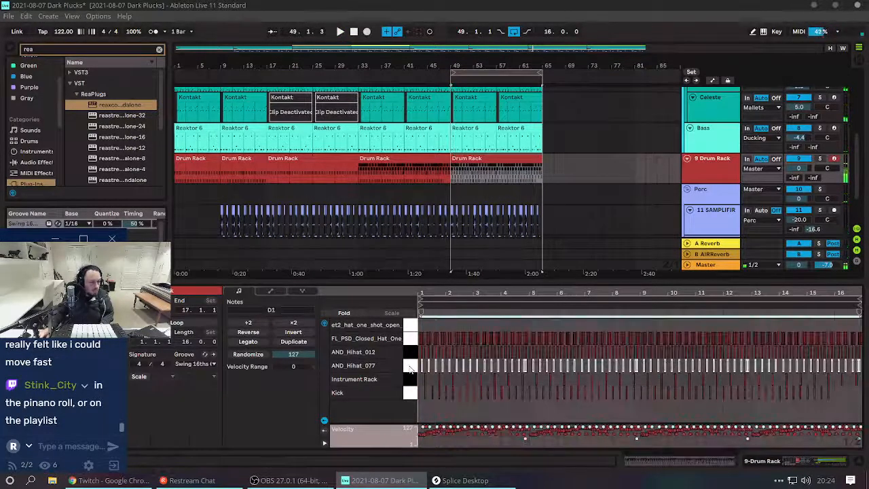
left_click_drag(430, 292, 430, 353)
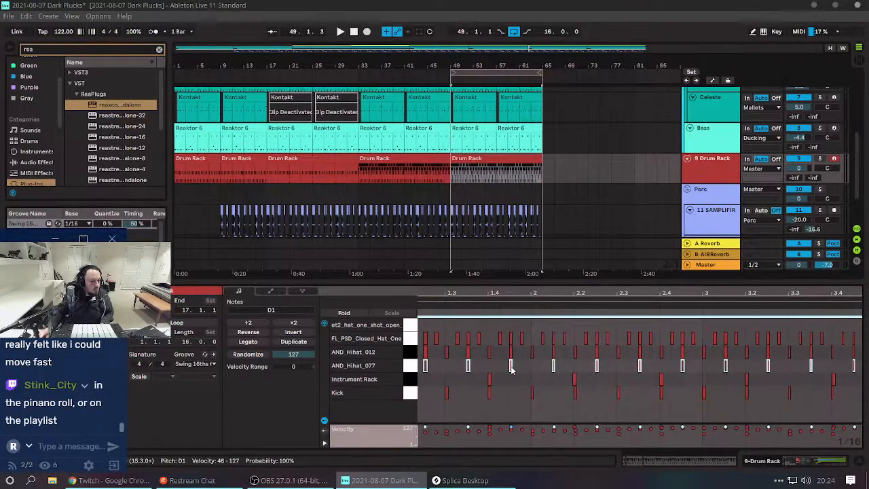
left_click_drag(512, 369, 521, 327)
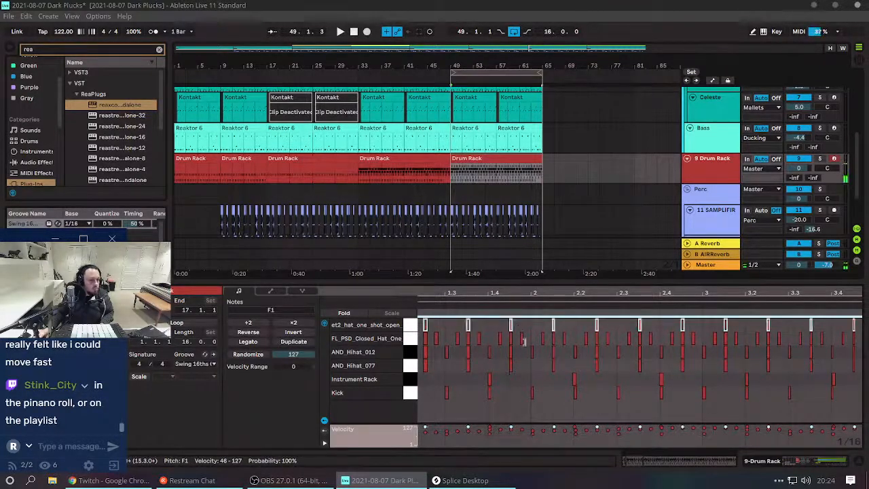
Set the open hat's sample volume to -18.3 dB and shorten its tail with a 19.7 ms fade out.
key("shift+Tab")
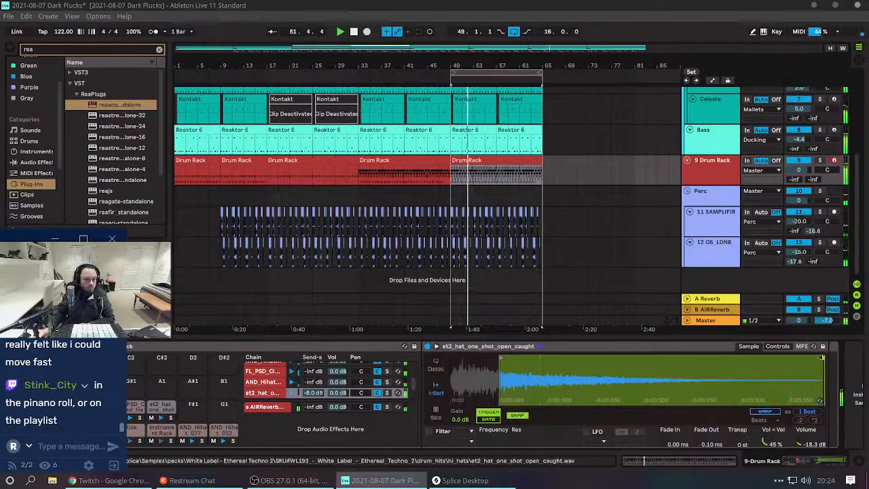
left_click_drag(823, 380, 684, 387)
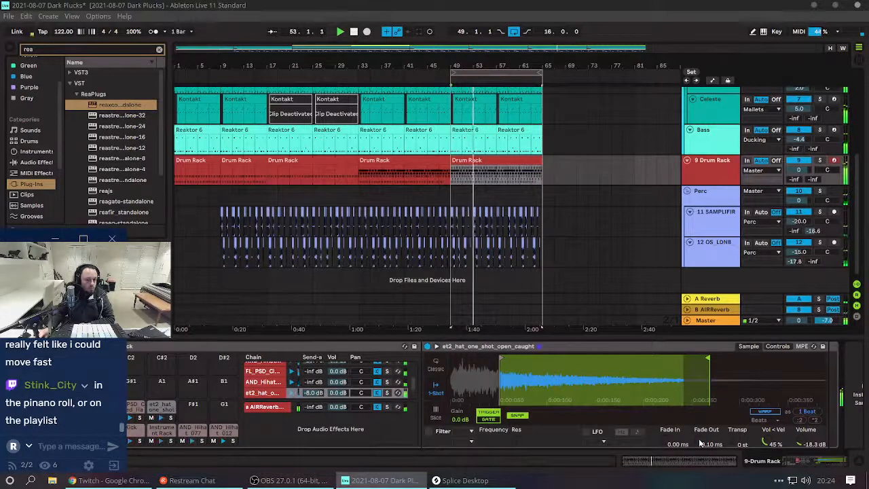
left_click_drag(709, 437, 710, 394)
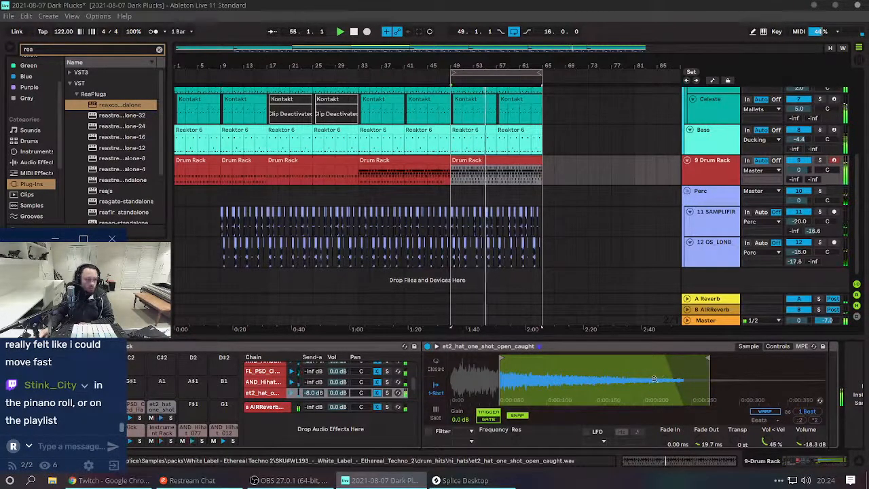
left_click_drag(707, 357, 690, 358)
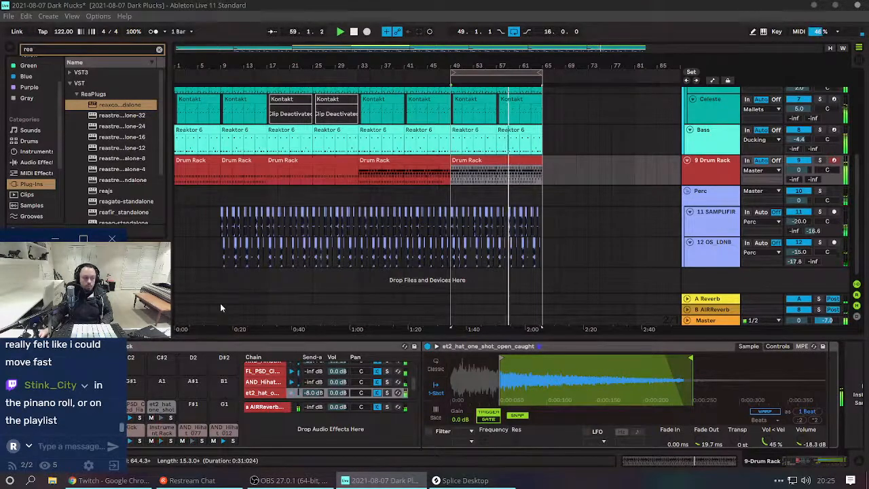
Listen to the transition into bar 49 and select the Drum Rack clip at bar 33.
left_click(427, 196)
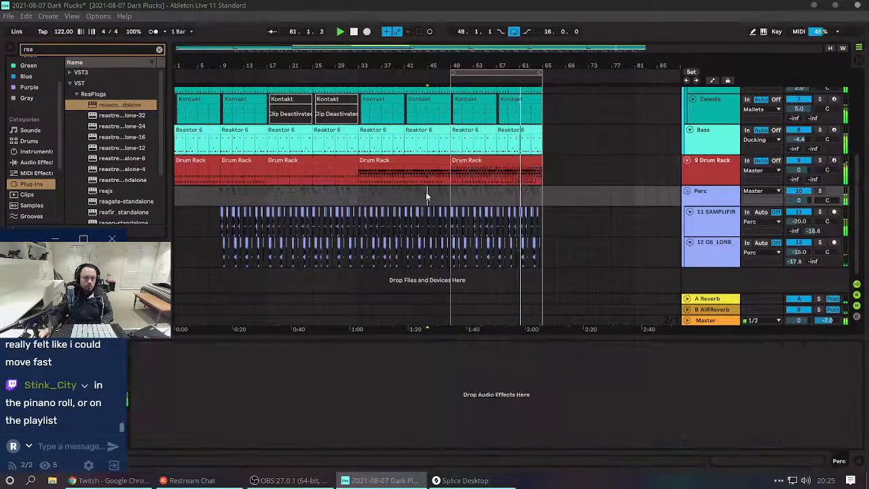
left_click(489, 160)
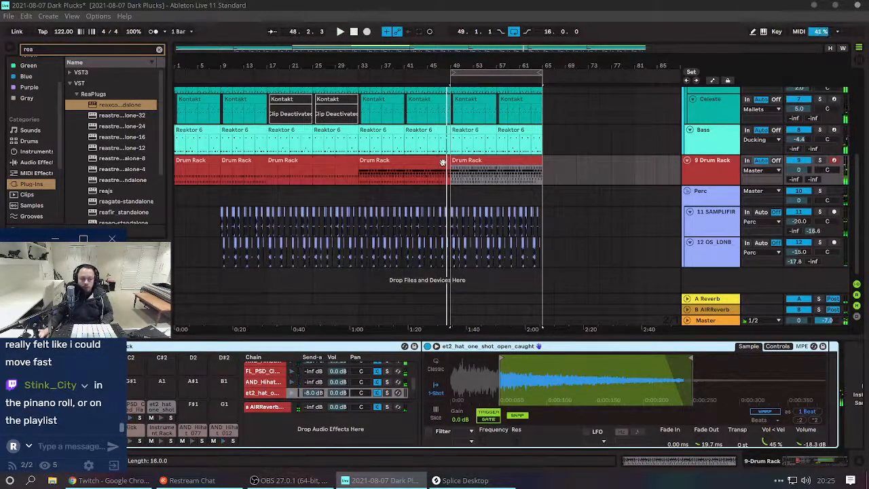
left_click(443, 159)
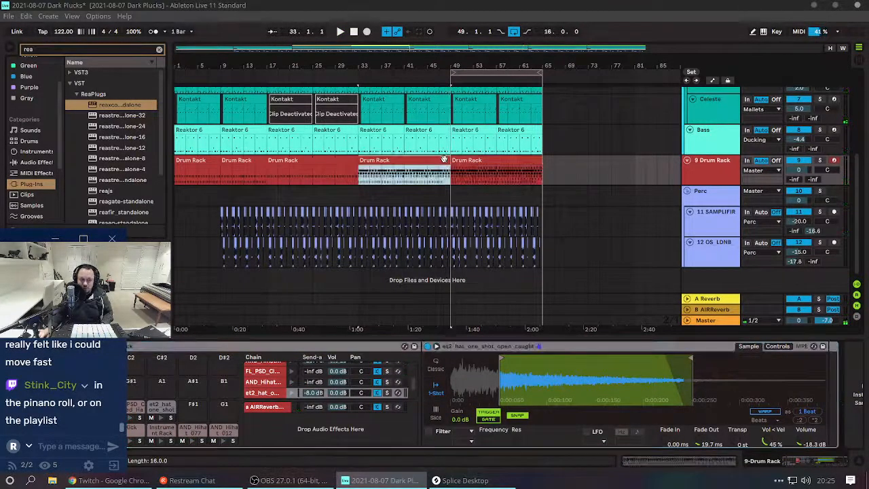
Rename the Drum Rack's AND_Hihat_012 chain as Ride.
left_click(262, 382)
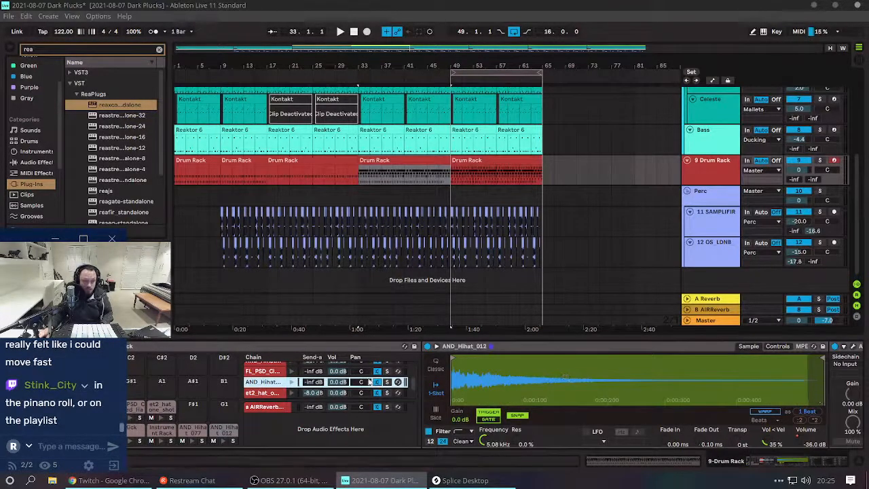
left_click(275, 394)
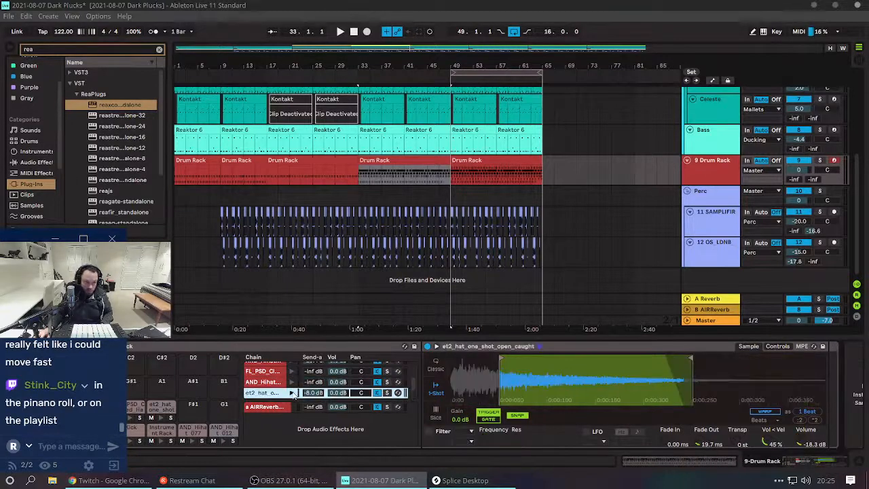
left_click(293, 382)
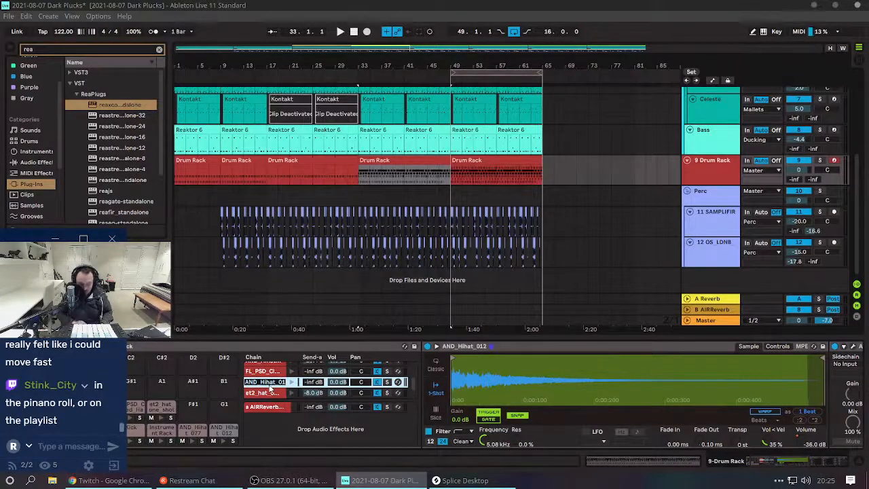
key("ctrl+r")
type("R")
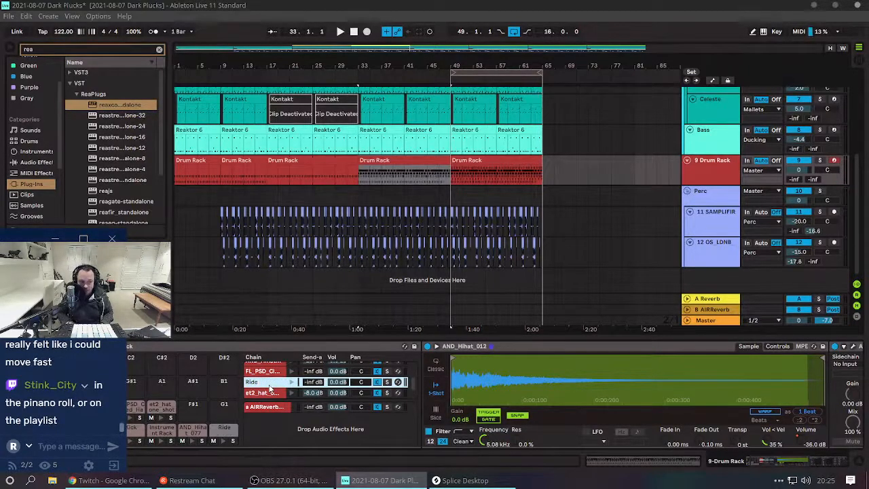
Examine the AIRReverb and AIRPumper devices on the Ride chain.
left_click(285, 413)
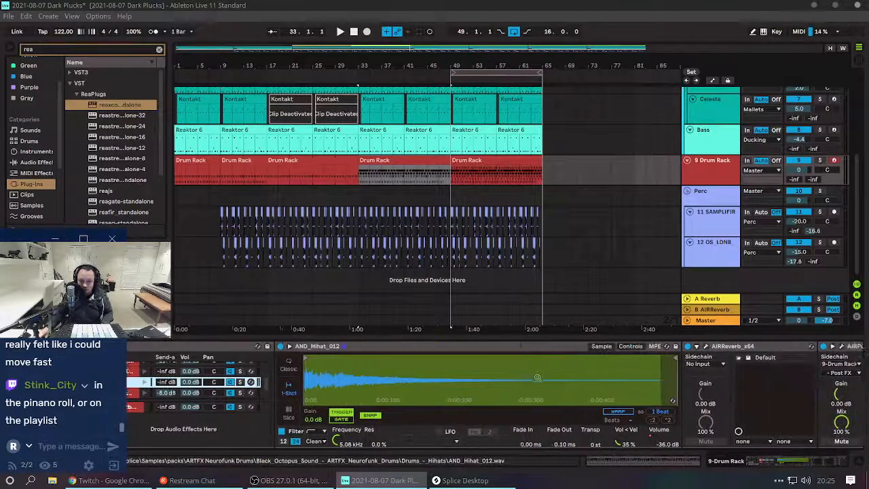
scroll(579, 360, "down", 1)
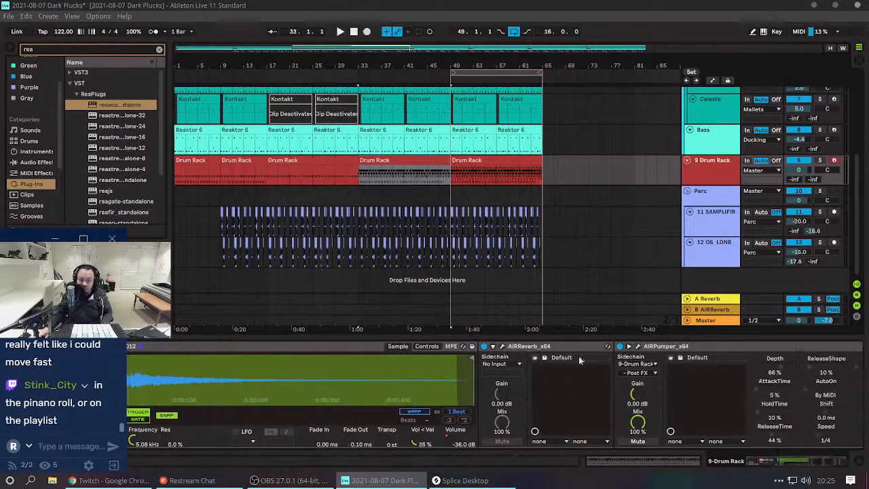
scroll(657, 358, "down", 1)
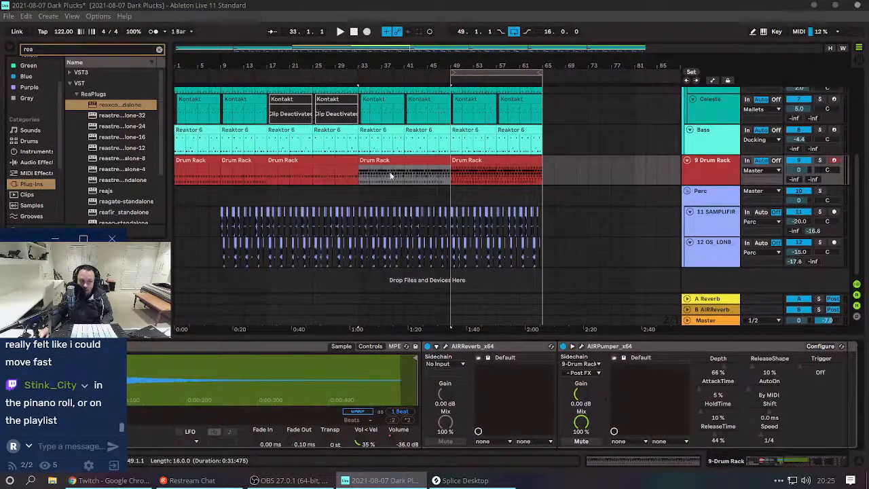
Play from bar 33 and set the AIRPumper mode on the Ride chain to Auto.
left_click(407, 177)
key("space")
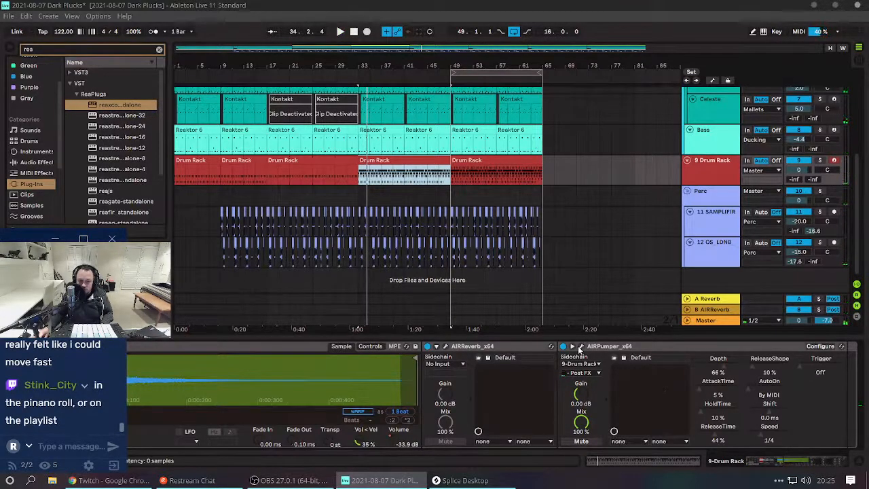
left_click(581, 347)
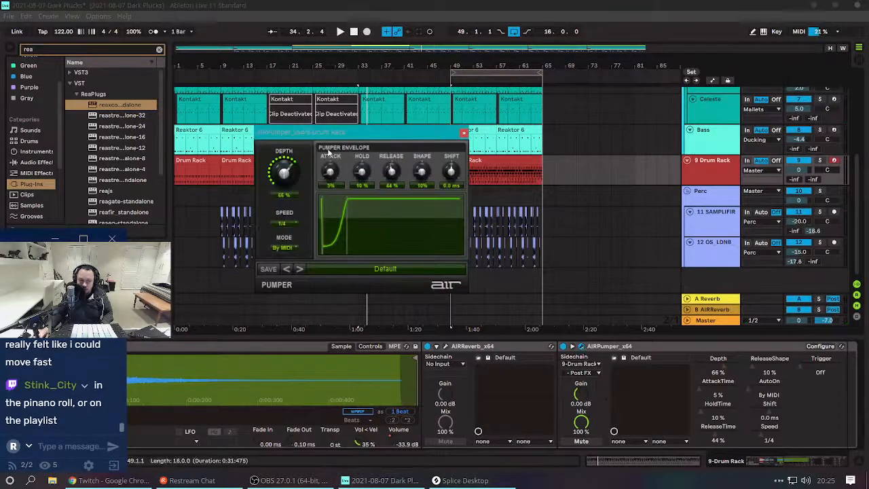
left_click(287, 247)
left_click(292, 251)
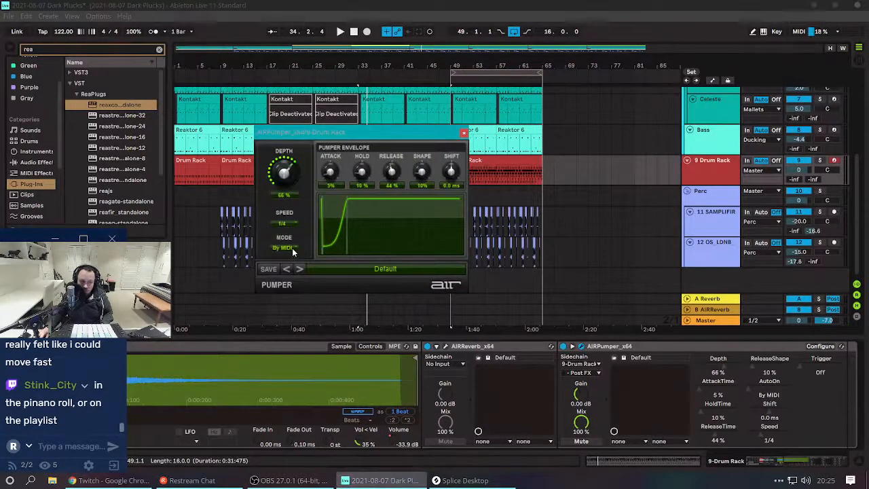
left_click(285, 249)
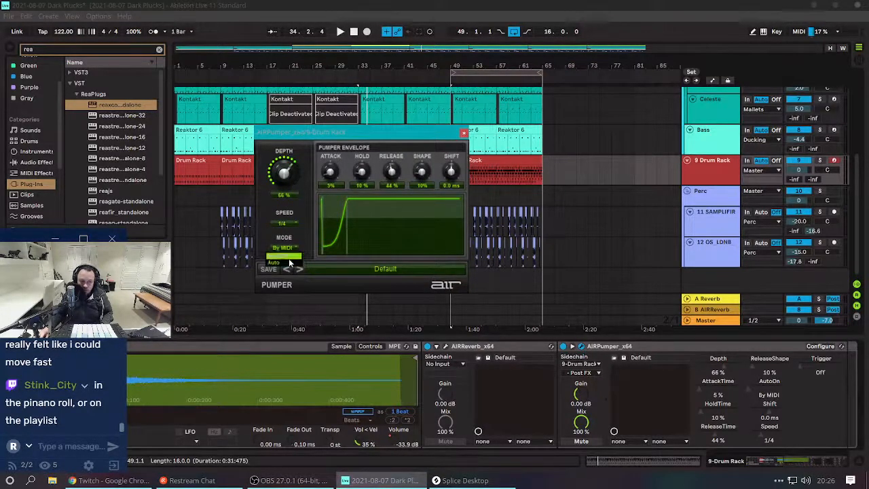
left_click(289, 265)
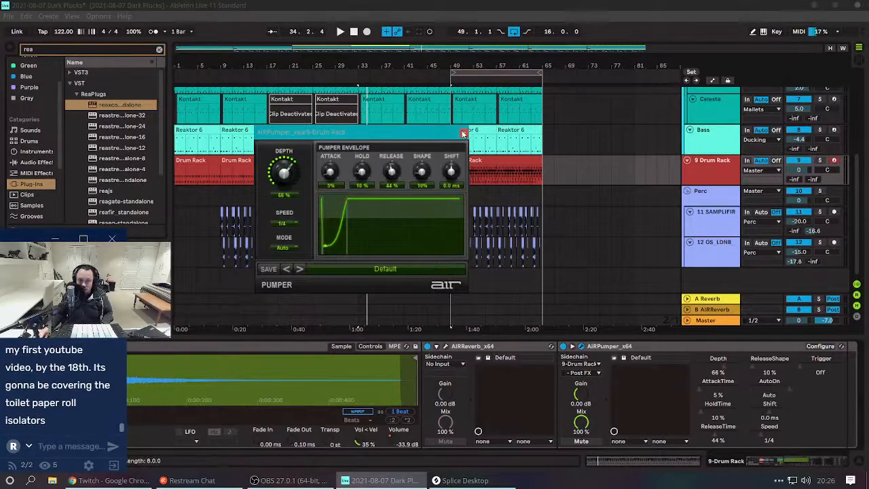
left_click(463, 132)
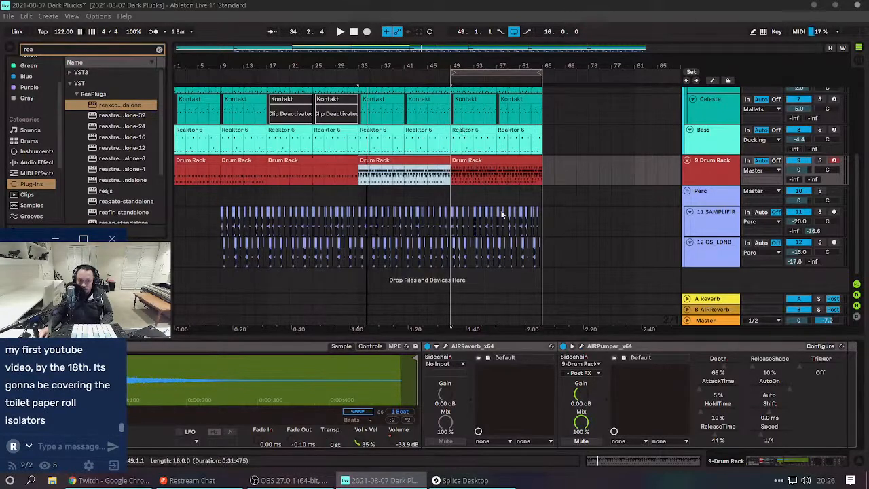
left_click(587, 373)
left_click(603, 386)
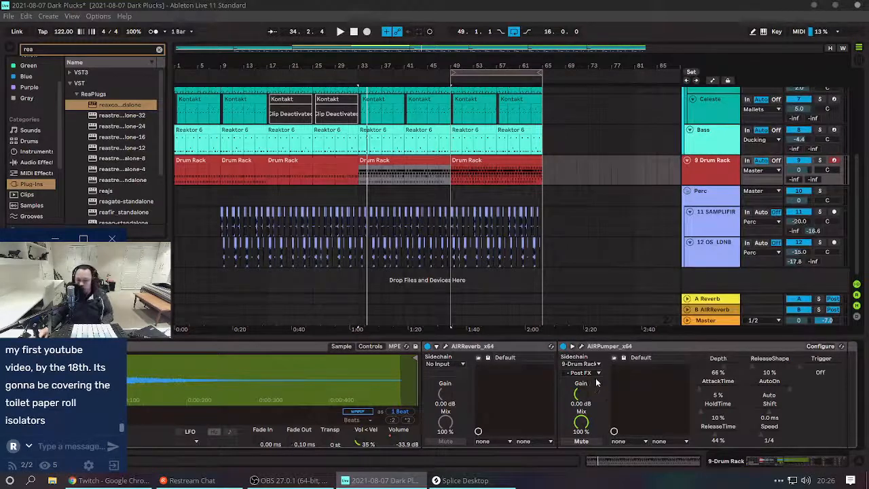
scroll(588, 375, "up", 1)
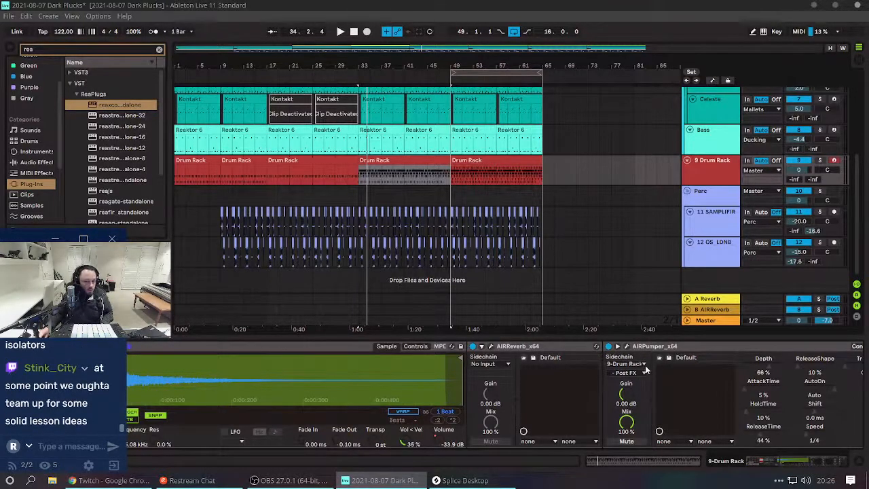
scroll(639, 411, "left", 5)
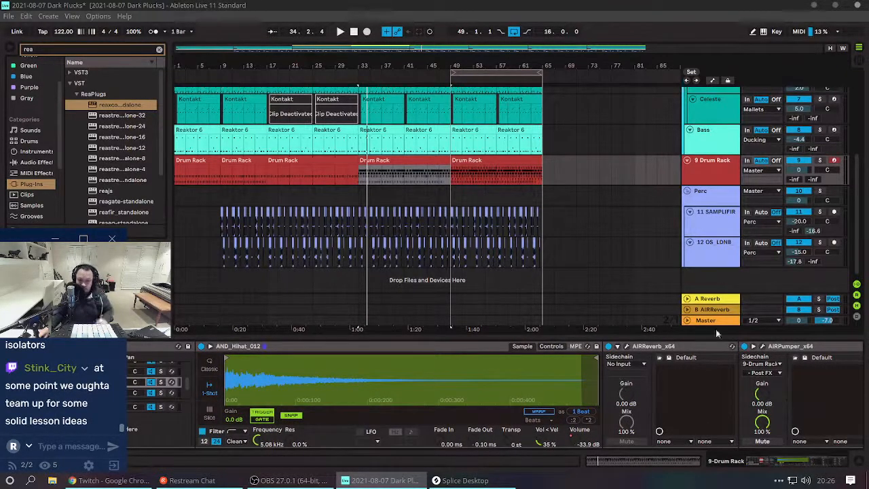
scroll(685, 120, "up", 1)
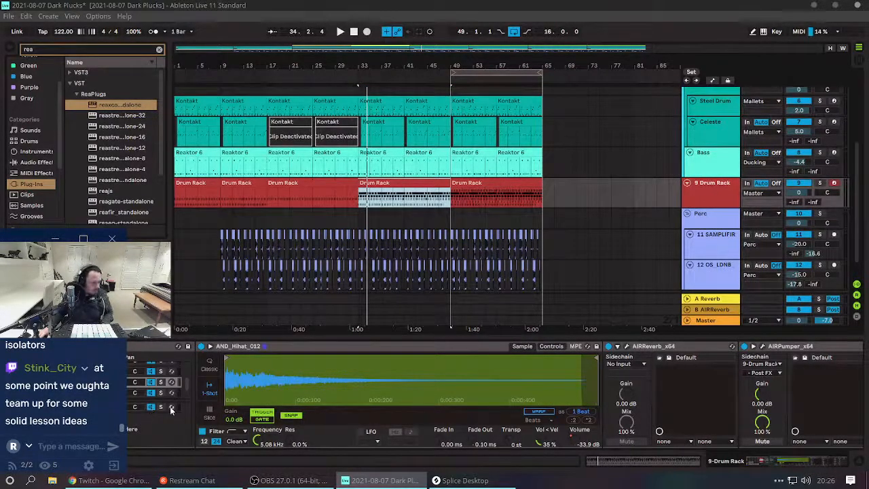
left_click_drag(175, 411, 323, 413)
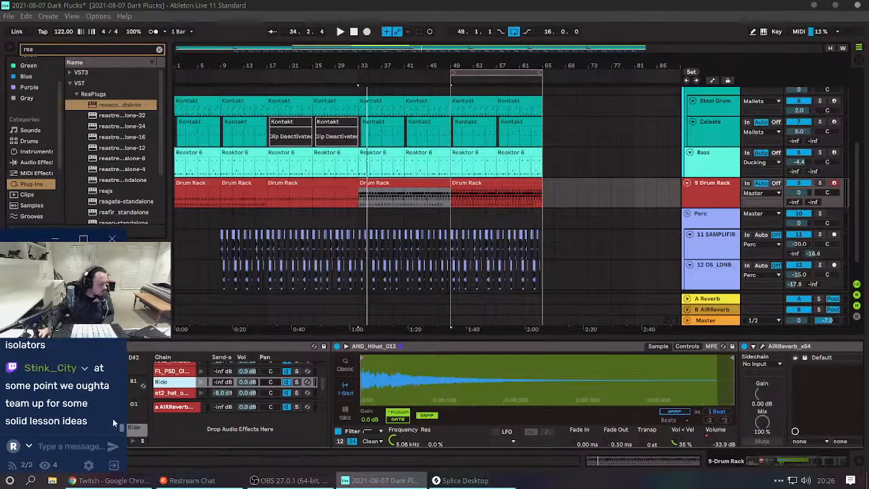
left_click(91, 336)
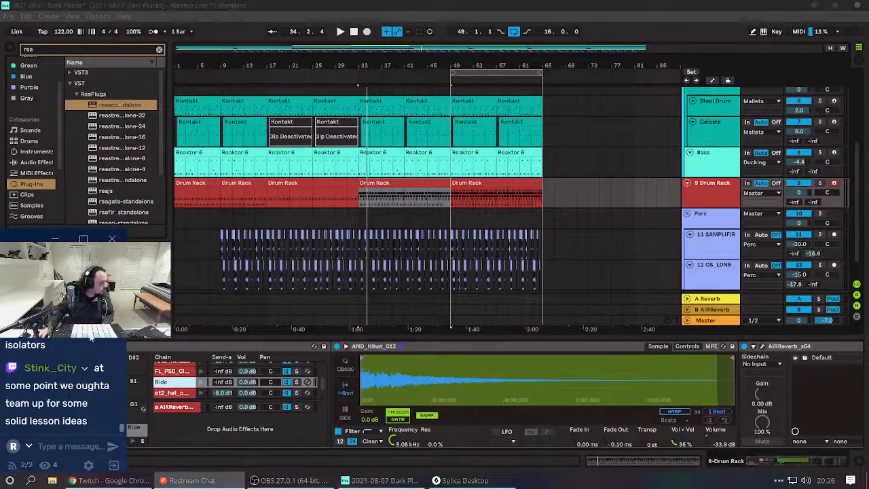
scroll(91, 337, "up", 2)
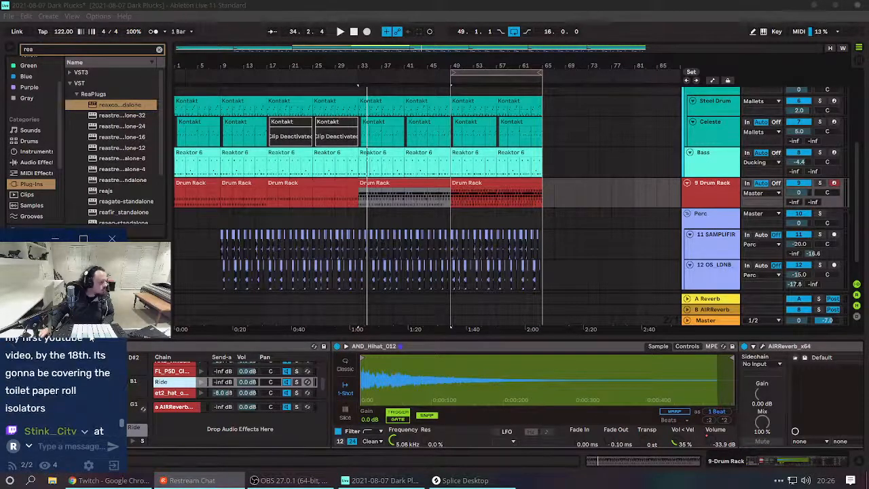
scroll(91, 337, "up", 2)
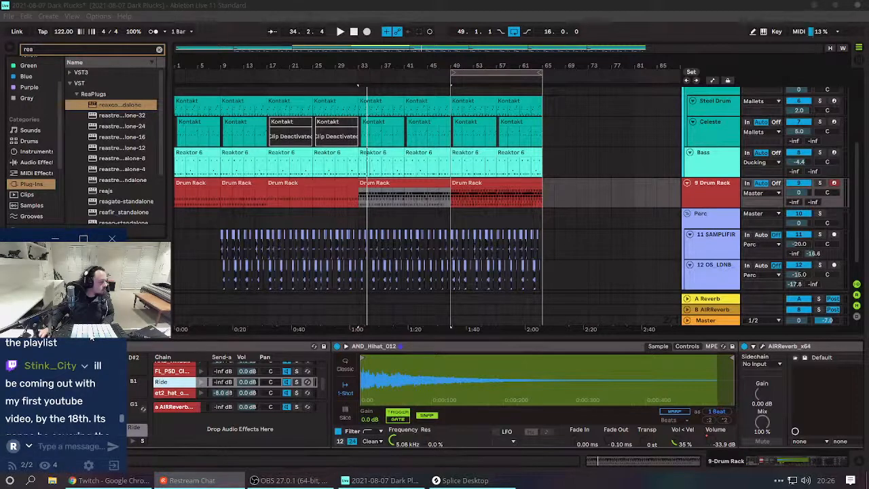
scroll(91, 336, "down", 2)
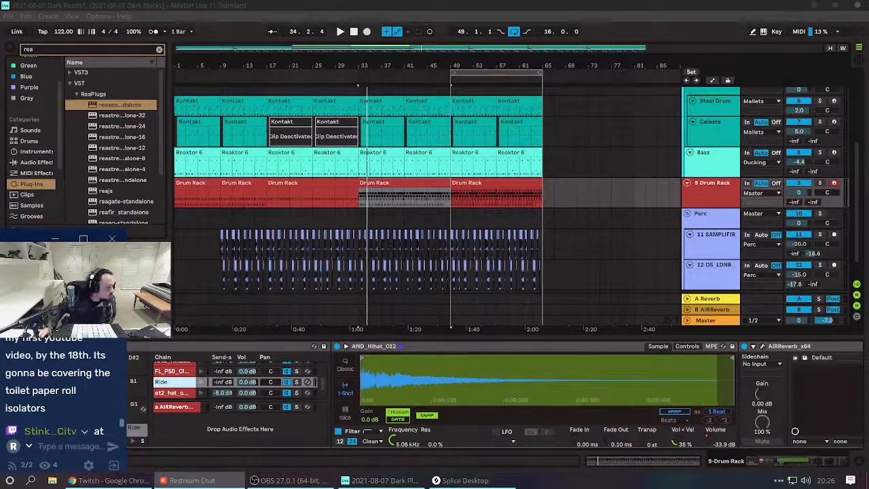
scroll(61, 387, "down", 1)
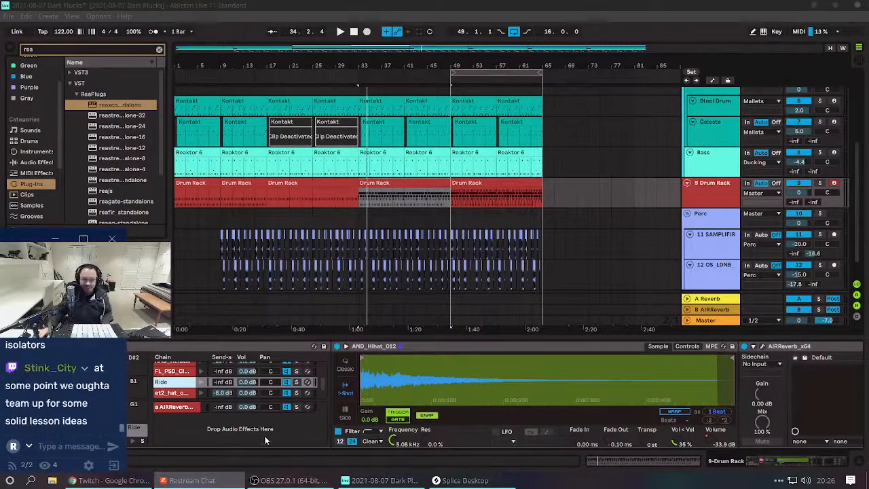
Extend the sample end of the Drum Rack's open hat and set its fade out to 125 ms.
left_click(206, 381)
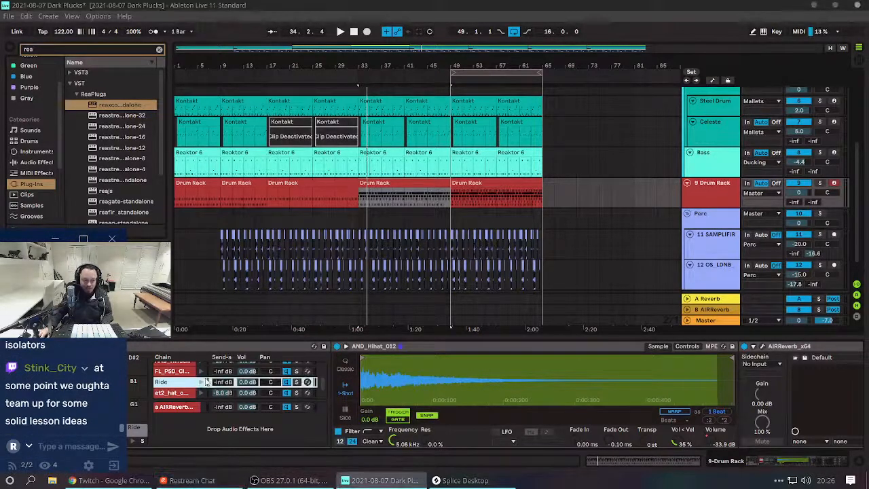
scroll(330, 407, "left", 5)
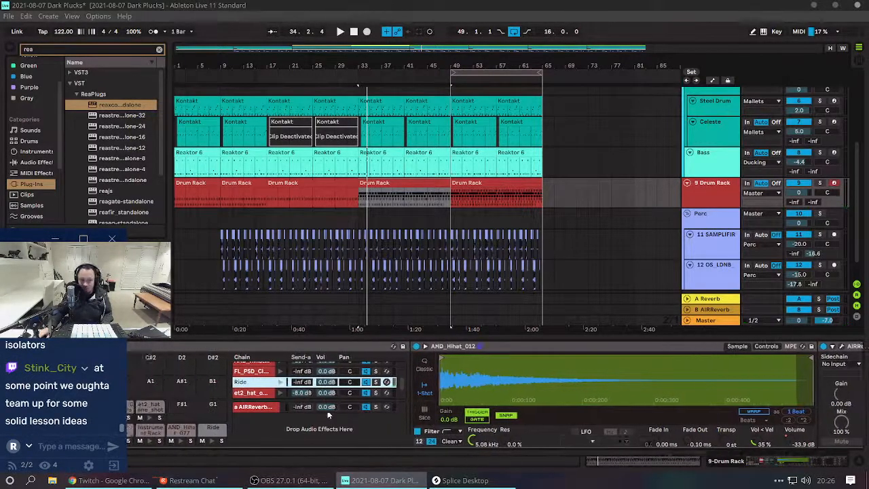
left_click(197, 408)
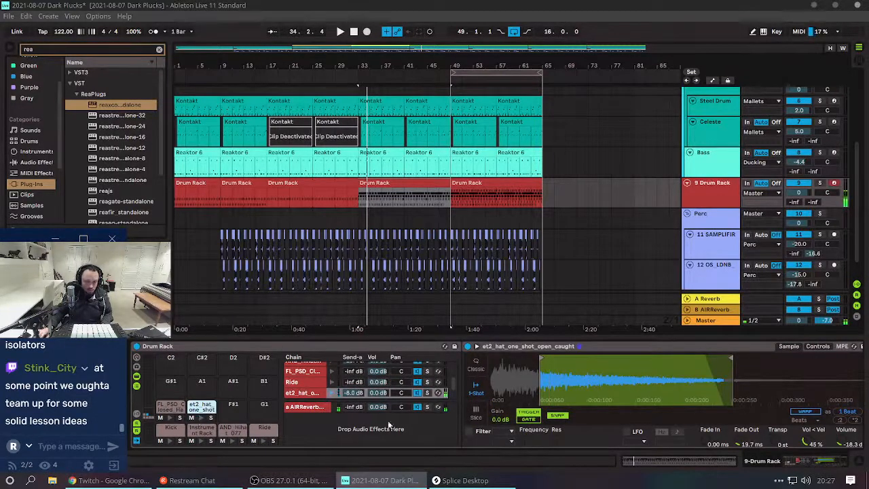
scroll(388, 420, "right", 3)
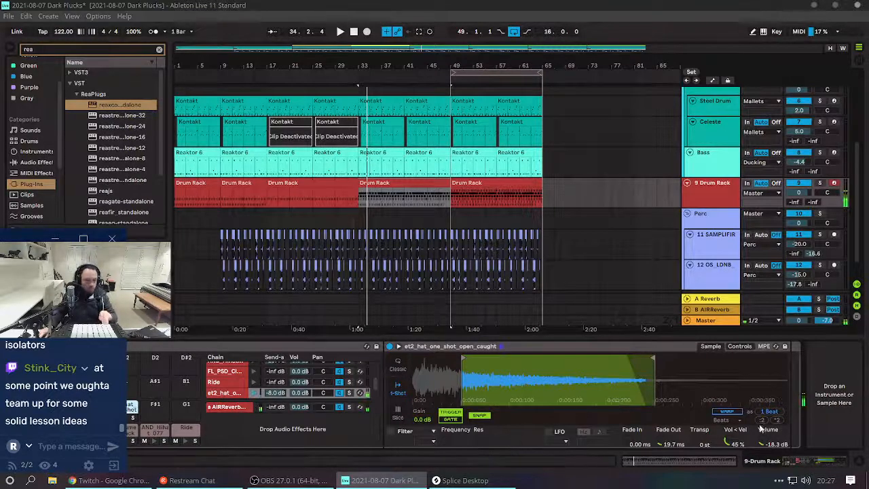
mouse_move(674, 442)
left_mouse_down()
mouse_move(662, 362)
mouse_move(726, 359)
left_mouse_up()
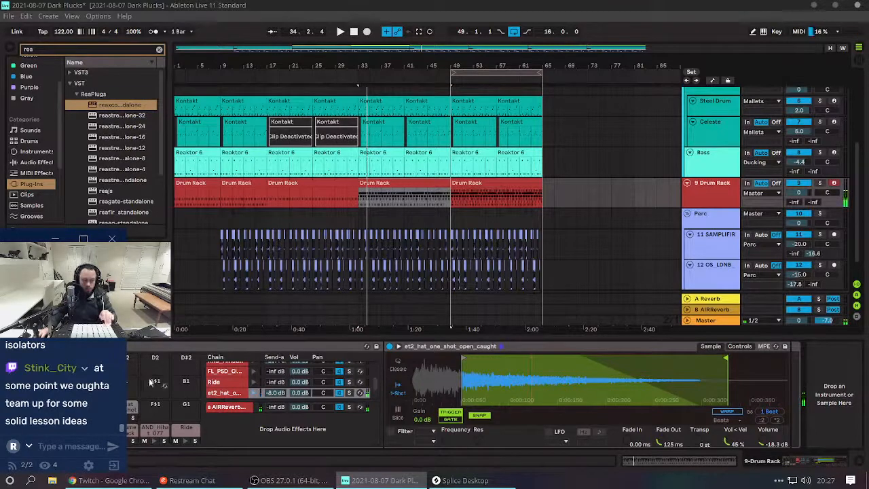
Copy the AND_Hihat_077 notes at the end of the bar 33 Drum Rack clip, from about 15.4.3, to the et2_hat_one_shot_open row.
key("space")
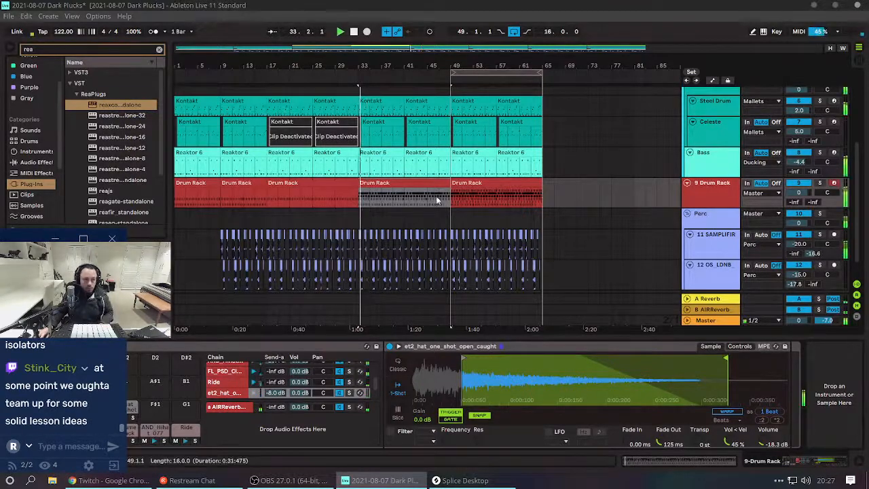
left_click(429, 199)
double_click(420, 238)
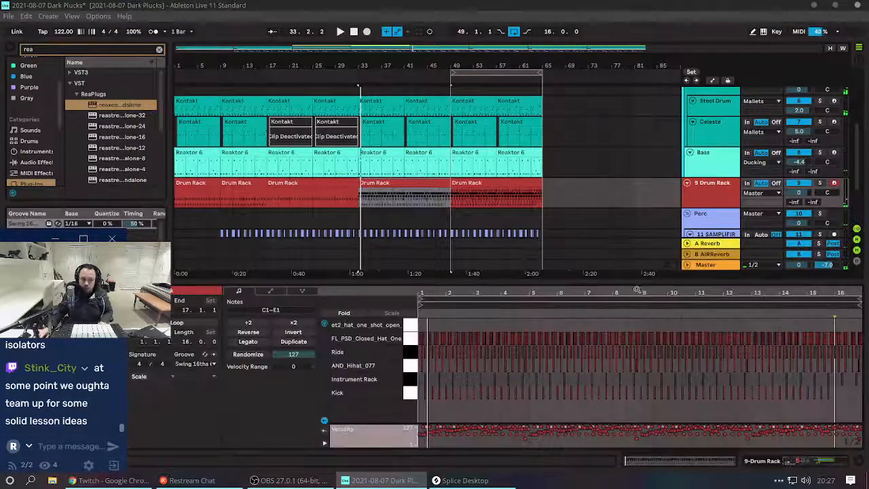
left_click_drag(845, 289, 633, 334)
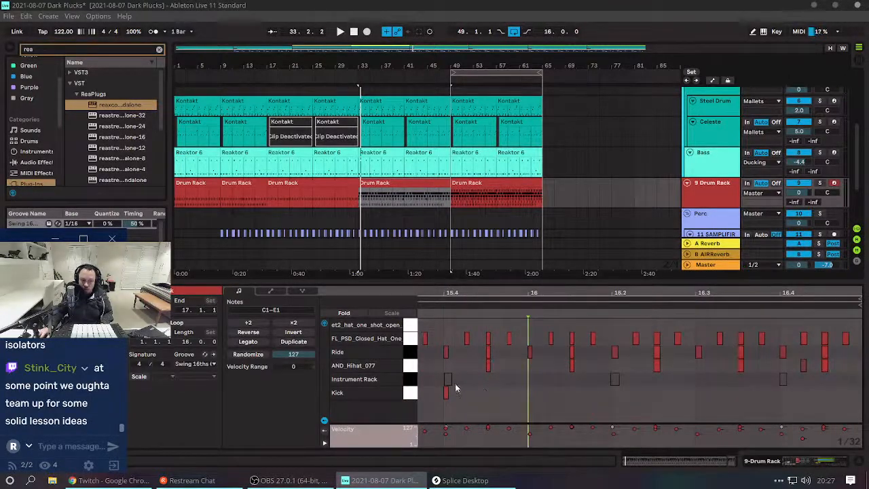
left_click(448, 380)
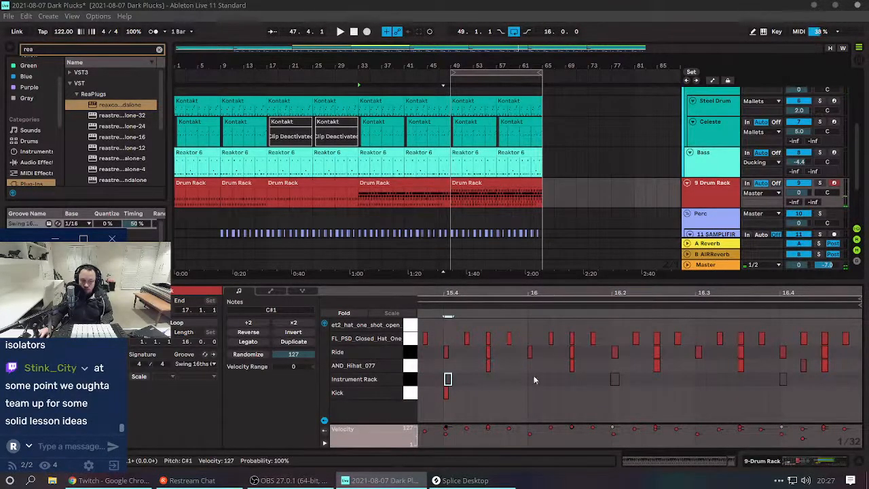
left_click_drag(475, 370, 833, 367)
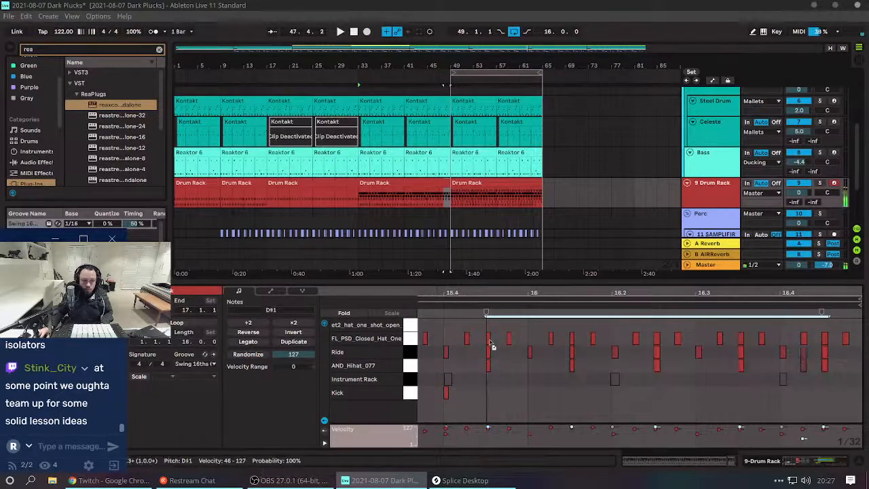
left_click_drag(489, 367, 496, 324)
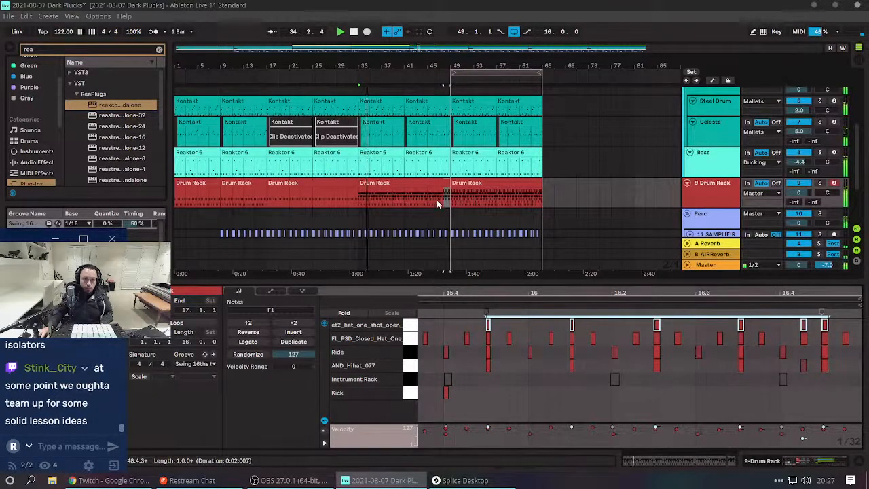
Listen to the transition from bar 47 into bar 49 and bring up the open hat's sample settings.
left_click(440, 205)
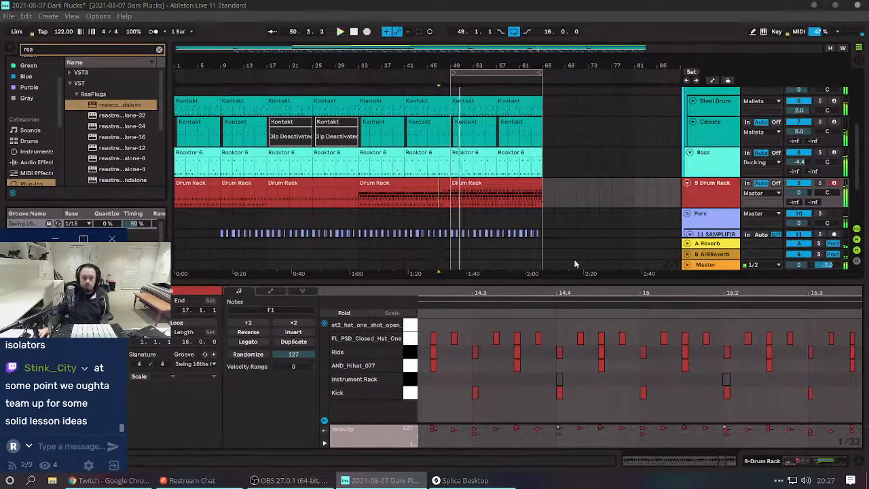
key("space")
key("space")
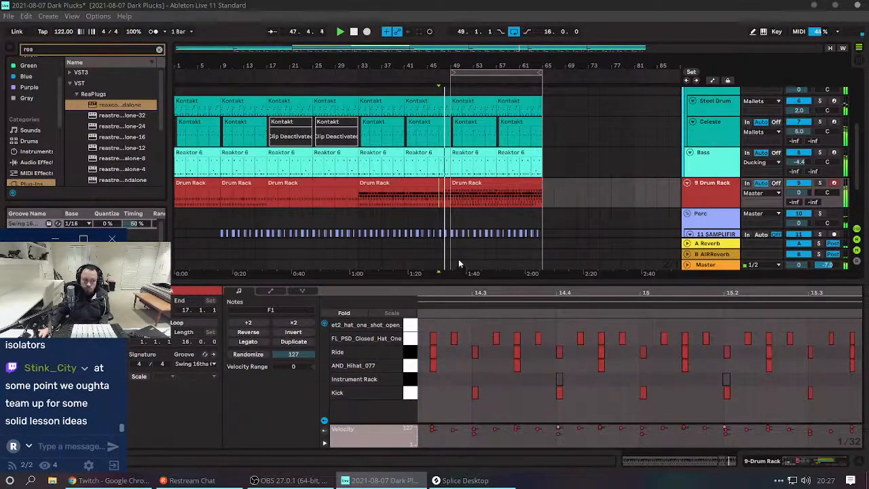
key("Tab")
key("Tab")
key("shift+Tab")
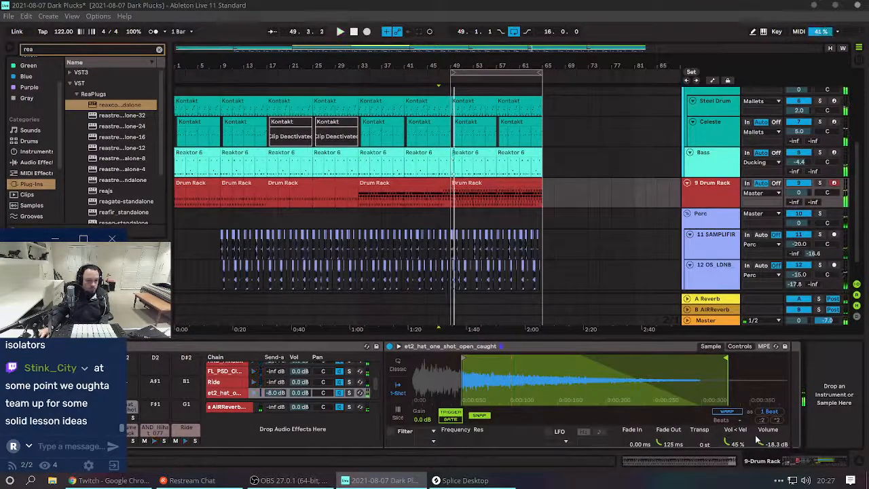
key("space")
key("space")
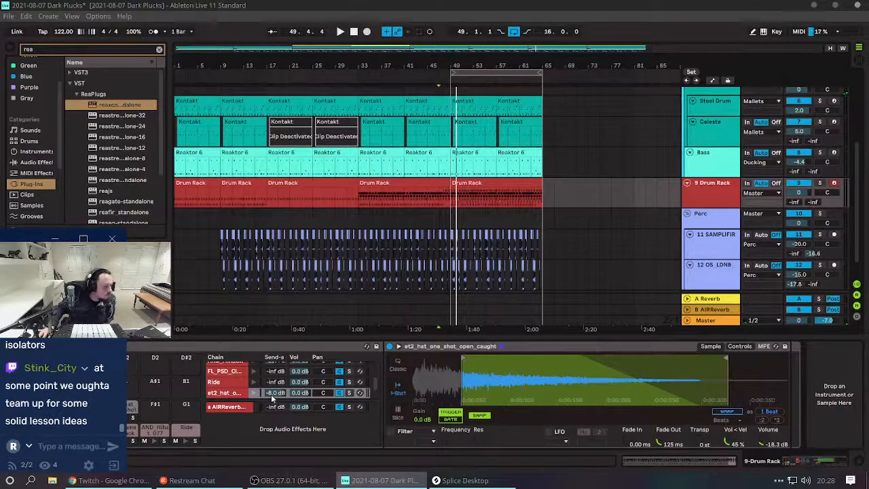
Show the track automation around bar 49 and play the transition from bar 48.
key("a")
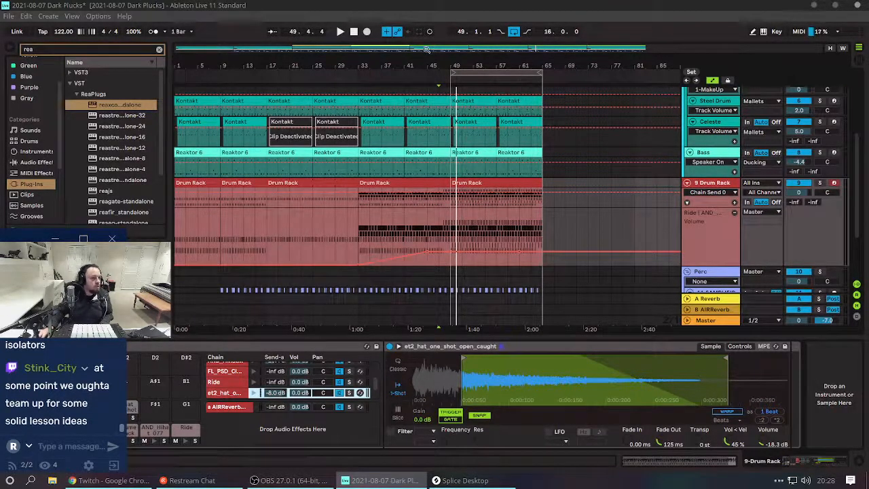
left_click_drag(437, 66, 438, 136)
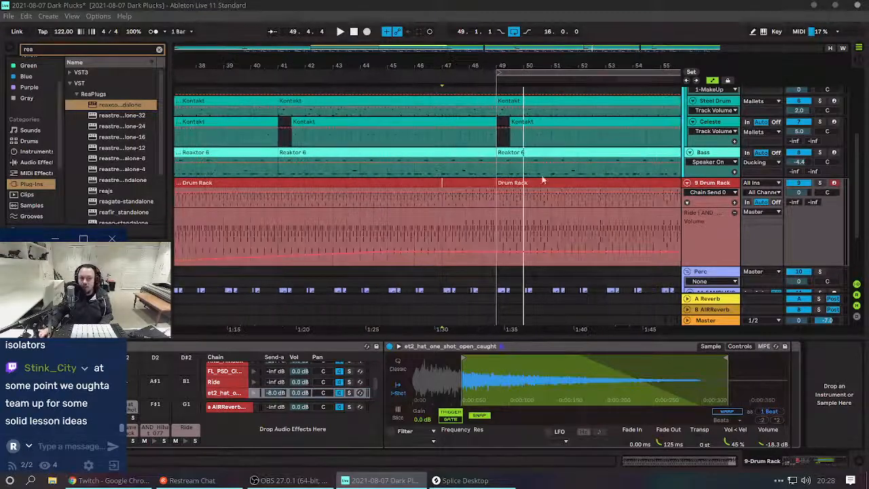
left_click(466, 218)
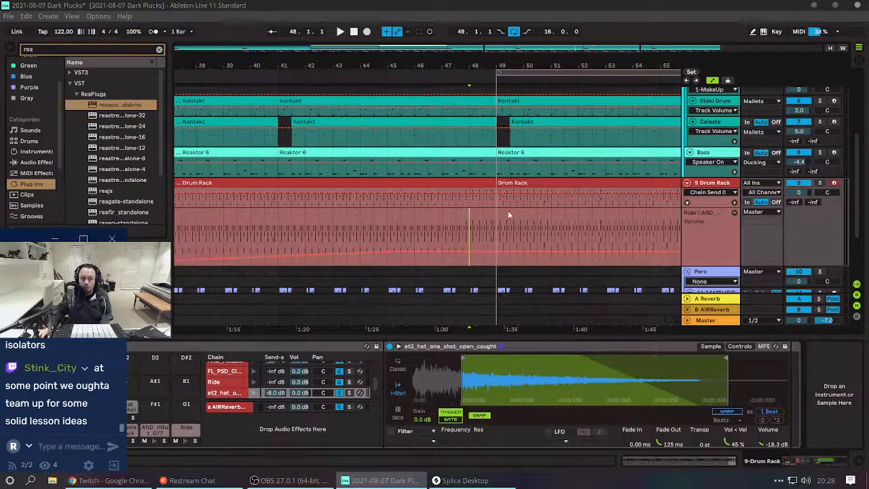
key("space")
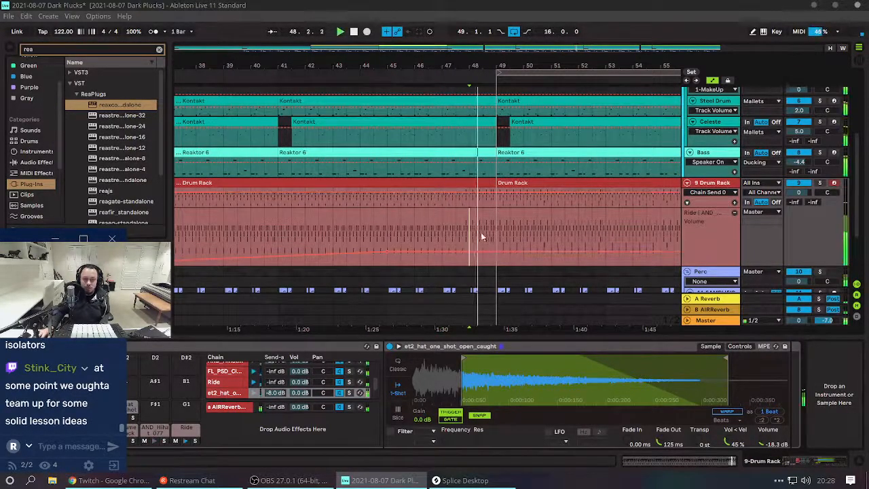
Try a rising ramp on the open hat's Chain Send automation across bar 48, listen to it, and undo it.
key("space")
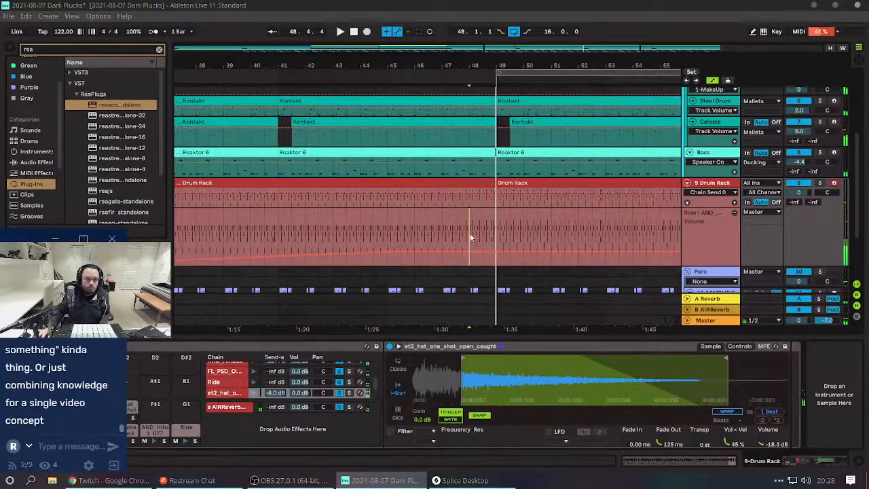
left_click_drag(474, 204, 494, 204)
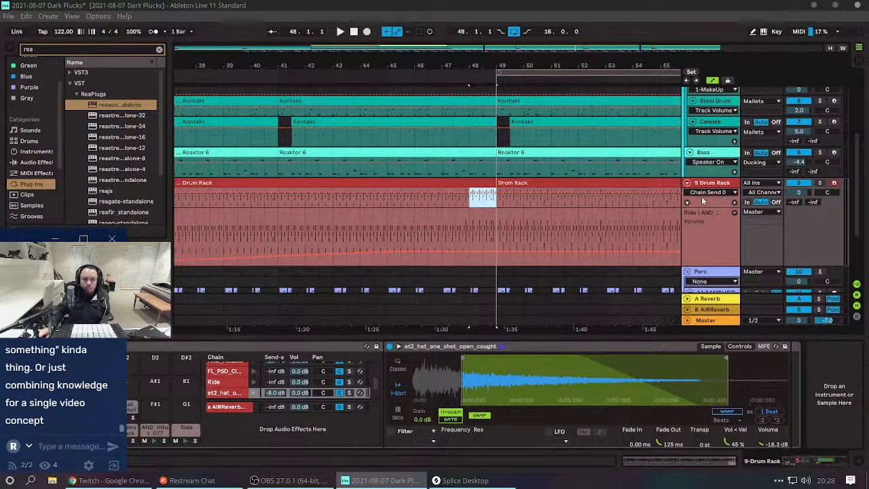
scroll(703, 201, "up", 3)
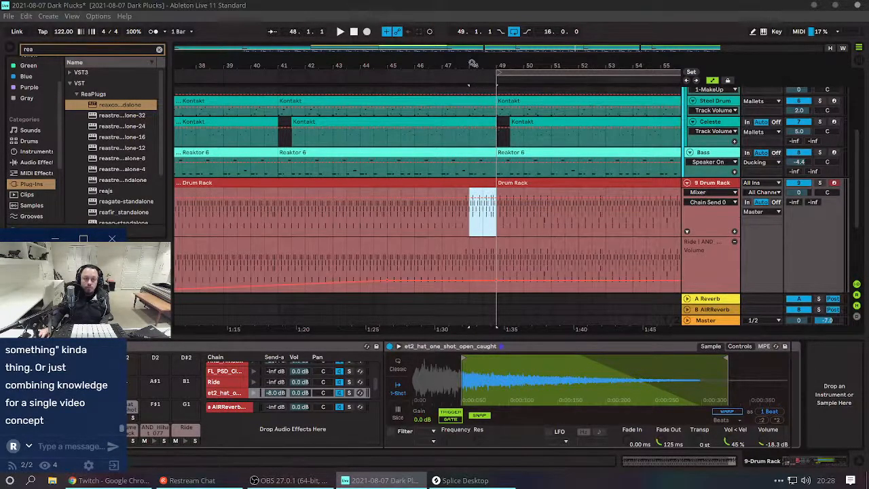
left_click_drag(471, 62, 425, 253)
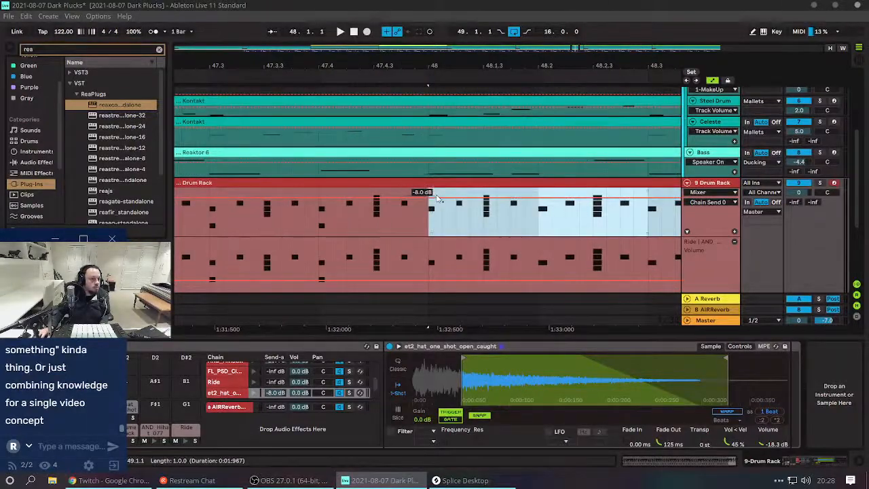
left_click_drag(461, 66, 392, 35)
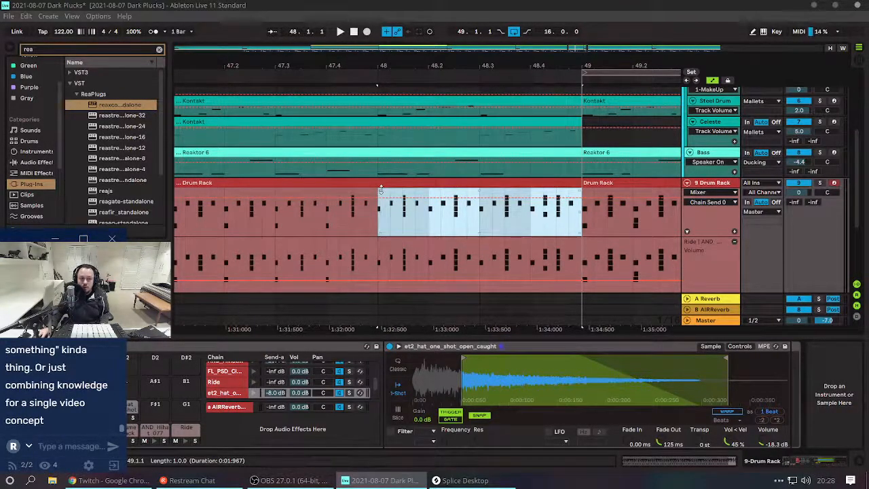
left_click_drag(380, 190, 381, 231)
key("space")
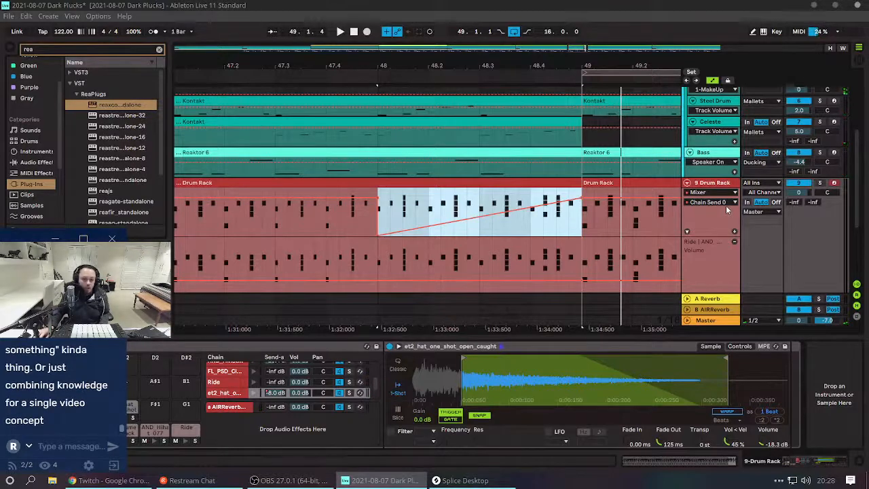
key("ctrl+z")
key("ctrl+z")
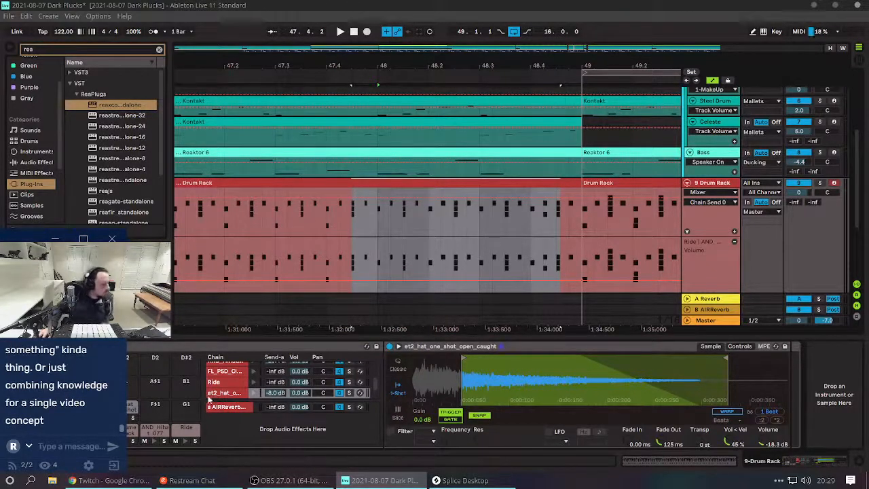
Show the open hat's Chain Volume automation, select bar 48 in it, and play the transition into bar 49.
left_click(298, 397)
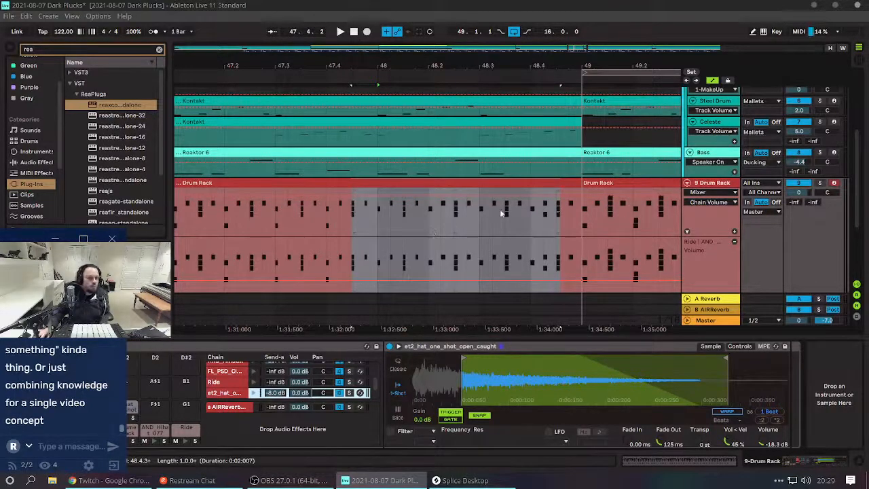
left_click_drag(579, 218, 382, 227)
key("space")
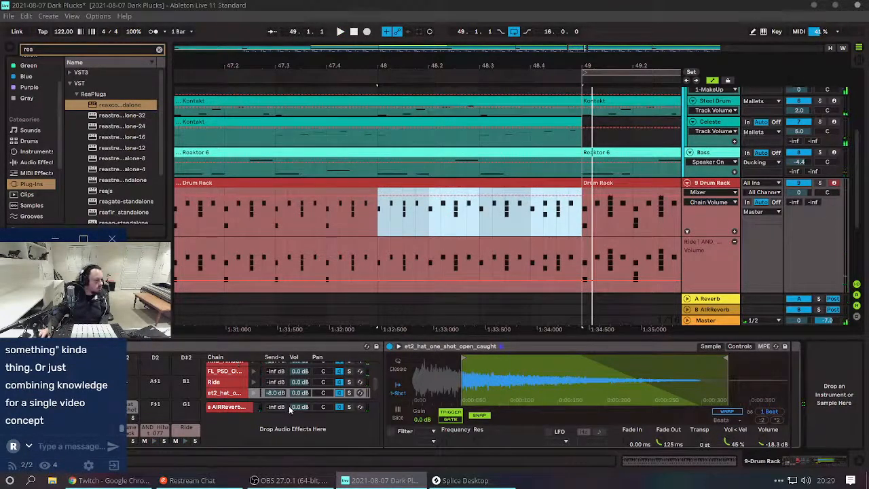
key("space")
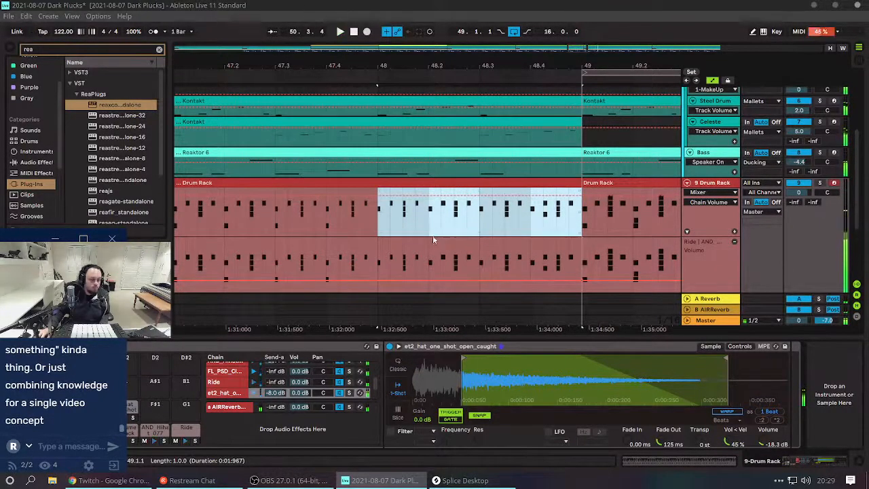
key("ctrl+z")
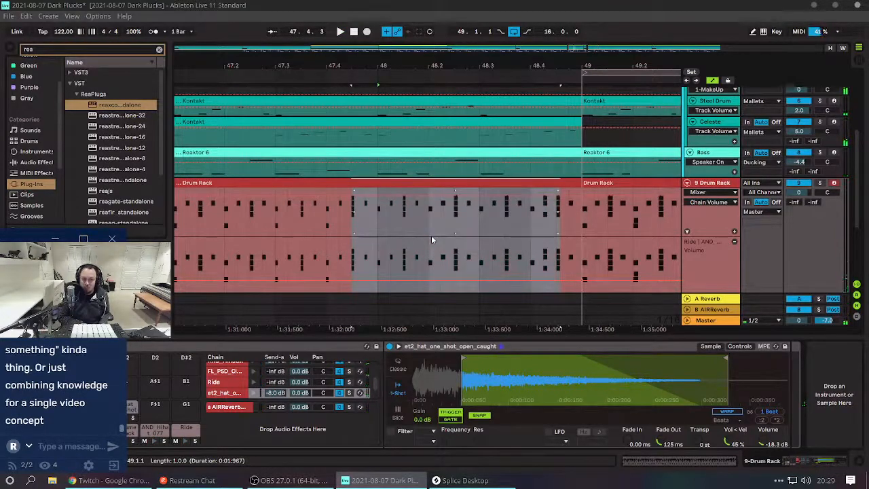
key("ctrl+z")
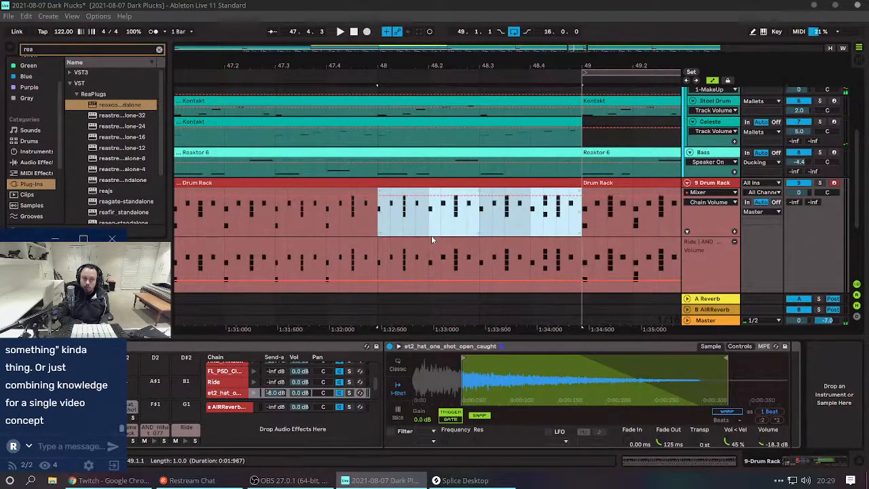
key("space")
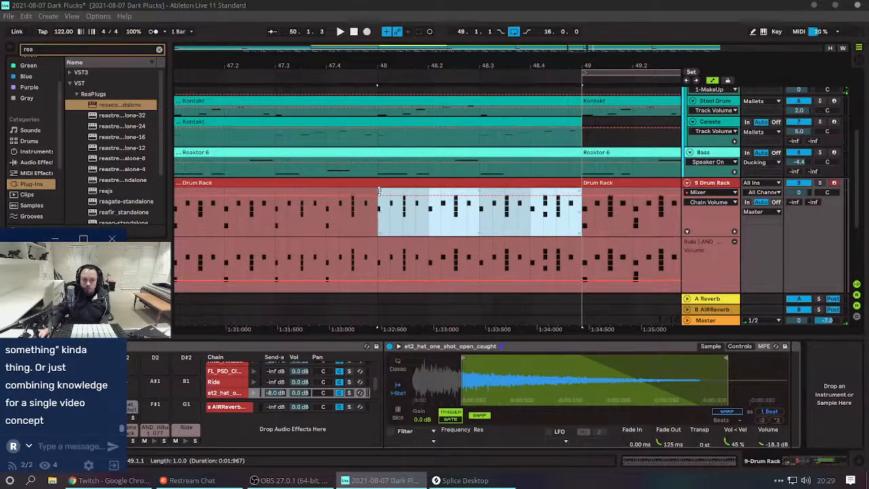
Try steep rising ramps on the open hat's Chain Volume across bar 48, listening to each and undoing them.
left_click_drag(378, 190, 378, 234)
key("space")
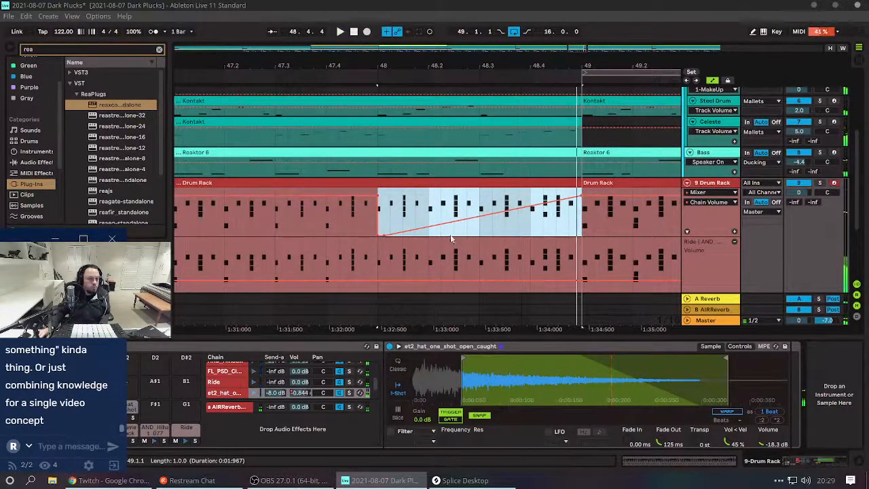
key("ctrl+z")
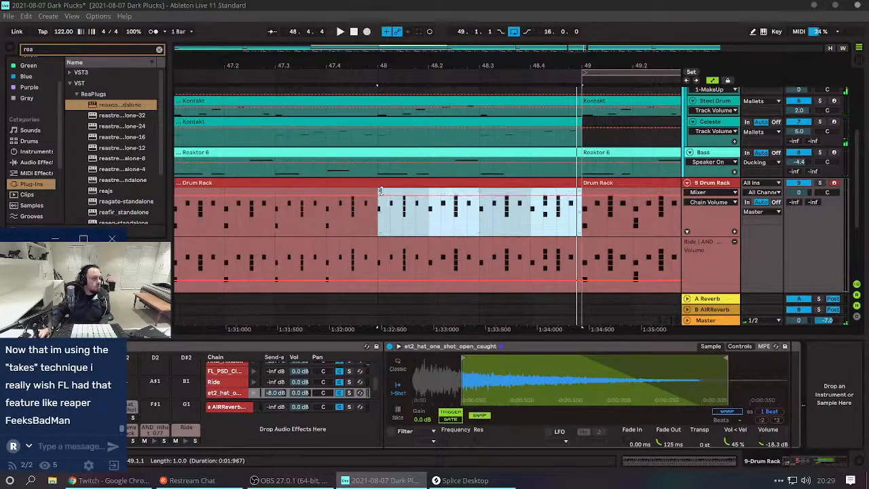
left_click_drag(380, 191, 380, 228)
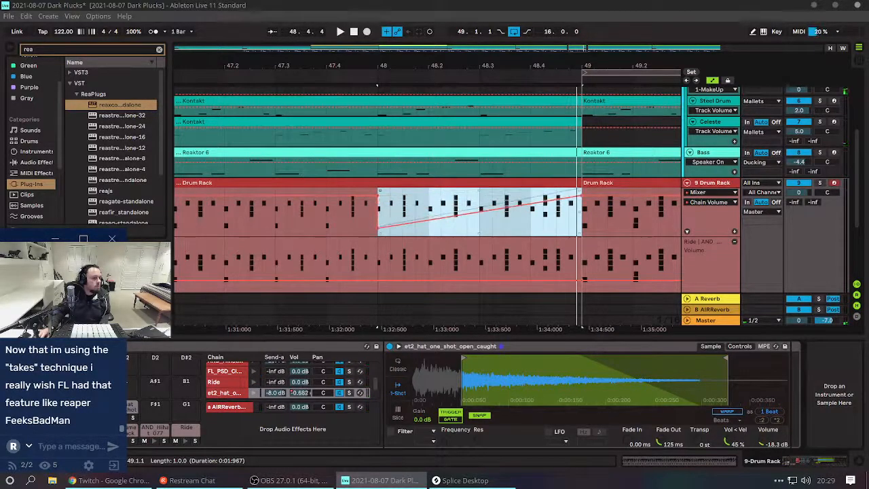
key("space")
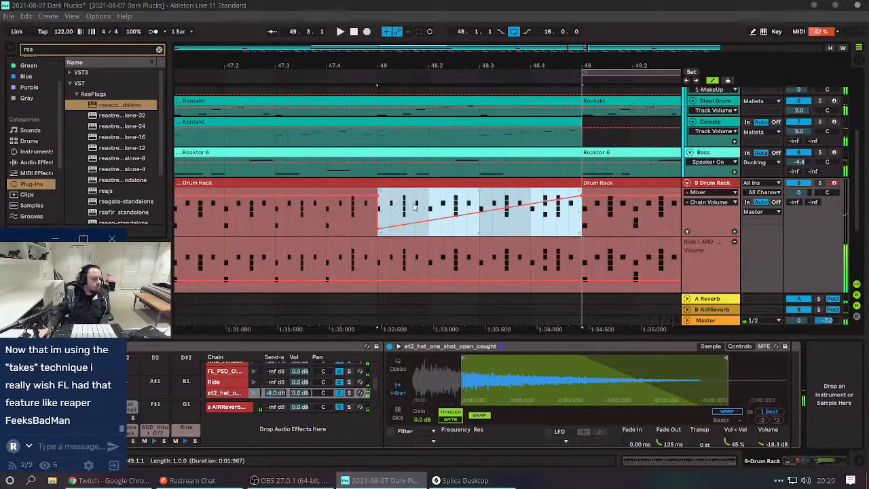
key("ctrl+z")
Ramp the open hat's Chain Volume up across bar 48 from about mid-lane and listen on past bar 49.
mouse_move(389, 196)
left_mouse_down()
mouse_move(389, 212)
mouse_move(384, 196)
mouse_move(380, 210)
left_mouse_up()
key("ctrl+z")
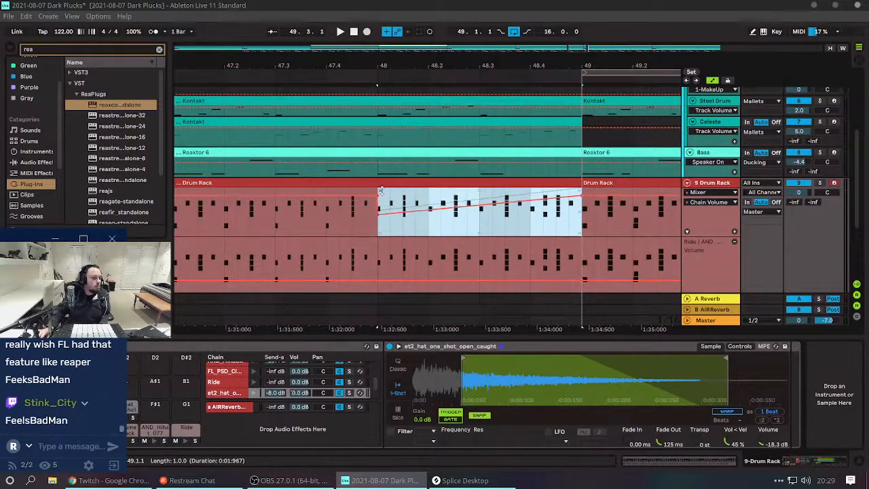
key("space")
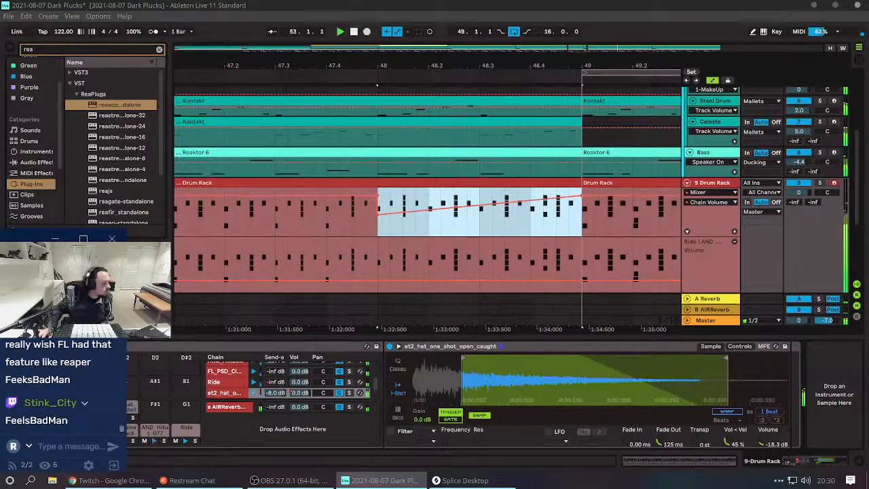
left_click(102, 338)
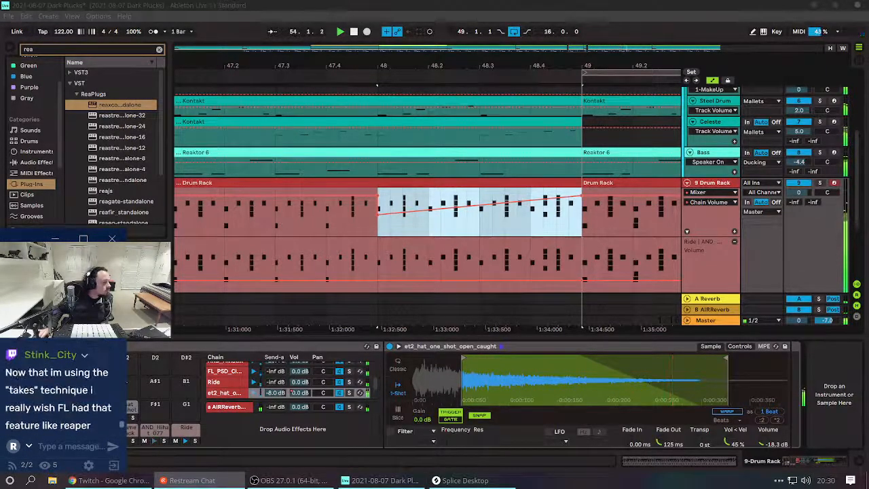
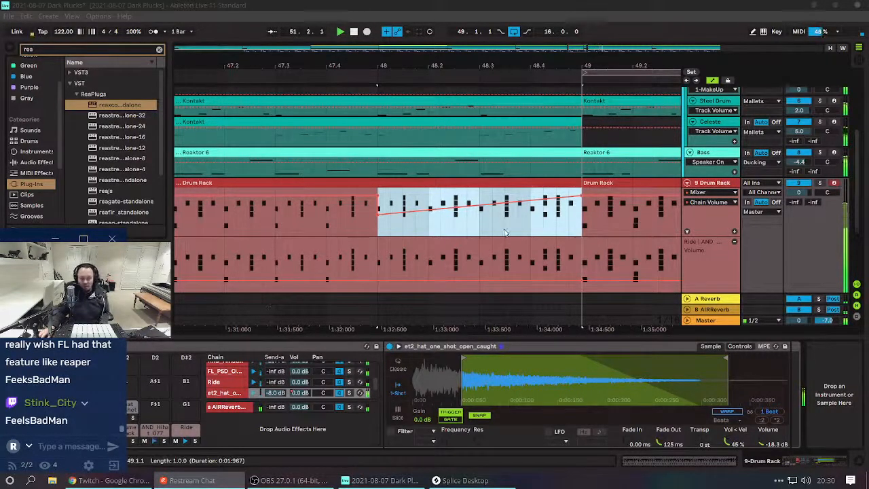
Hide the track automation, bring the whole arrangement into view, and save the project.
left_click(426, 232)
key("a")
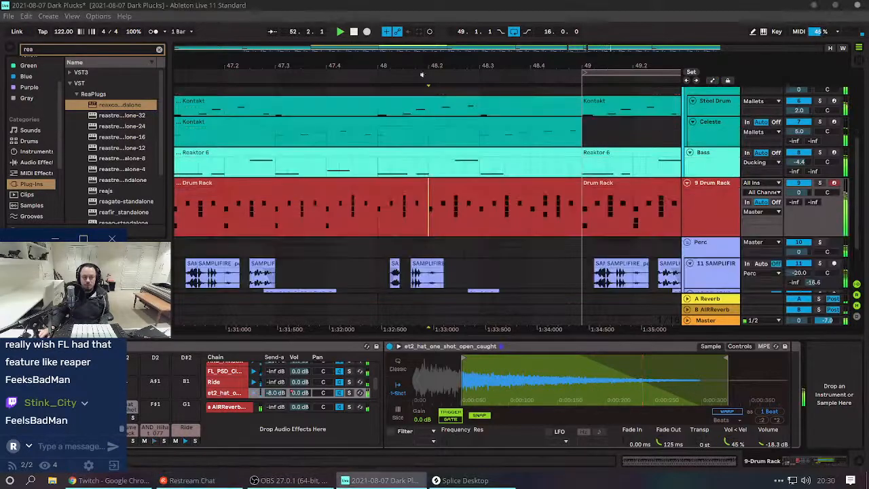
left_click_drag(401, 62, 400, 17)
scroll(718, 216, "down", 2)
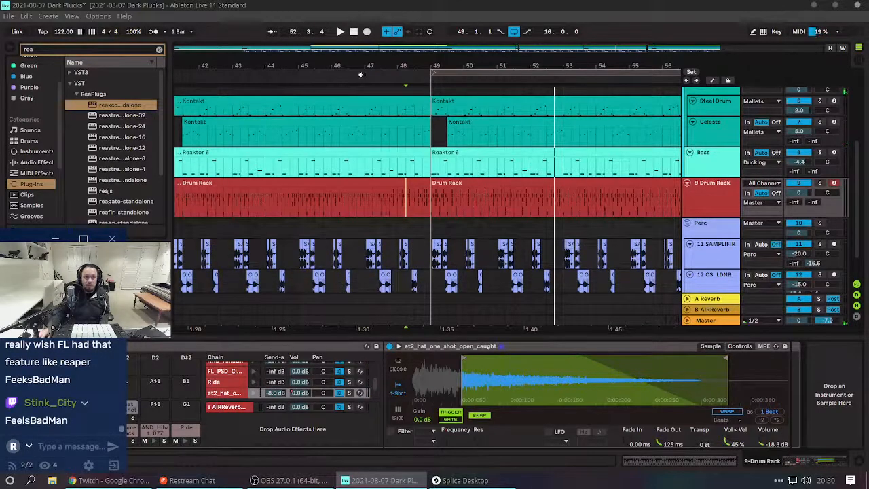
left_click_drag(362, 67, 367, 22)
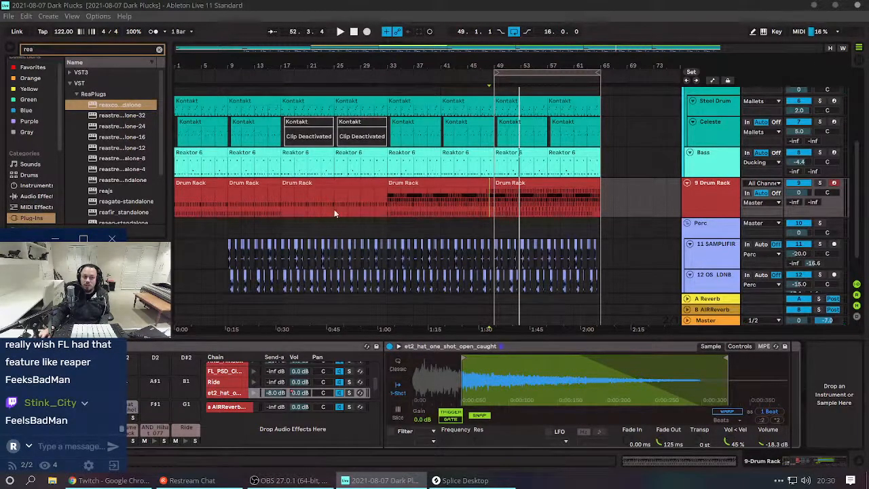
Play the arrangement from bar 17 and select the Pluck Lead track to bring up its devices.
left_click(297, 208)
key("space")
left_click(279, 210)
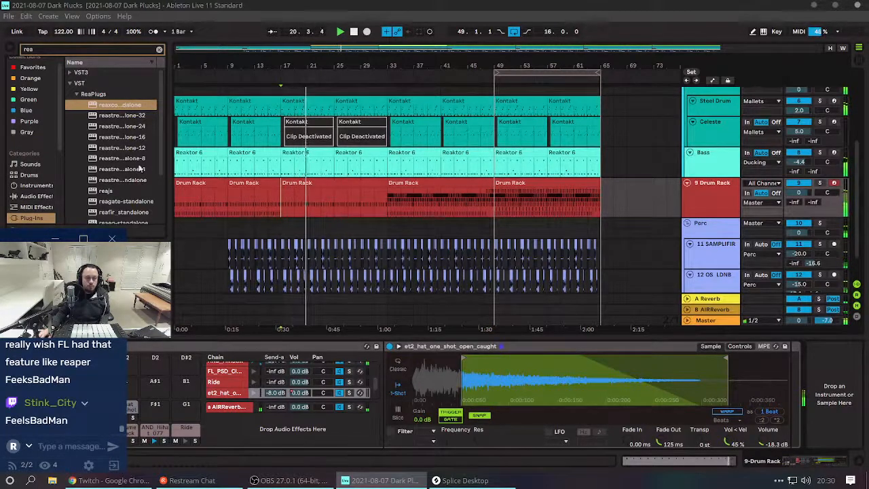
scroll(319, 171, "up", 5)
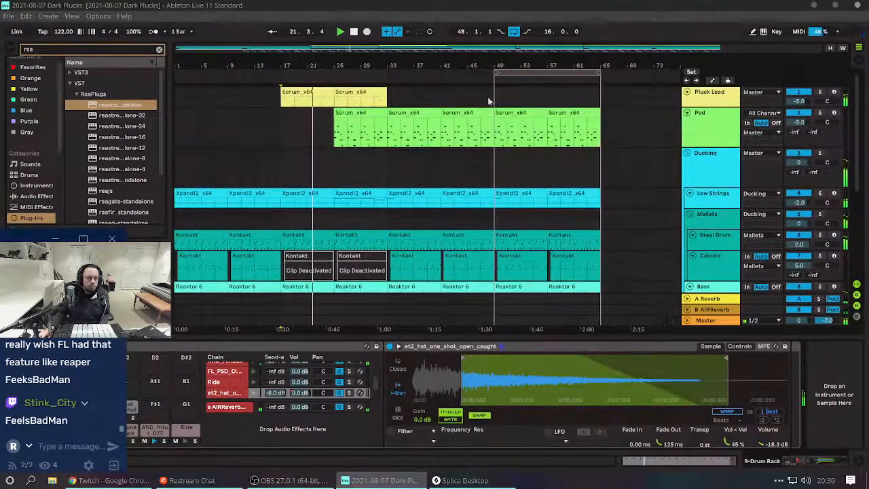
left_click(699, 108)
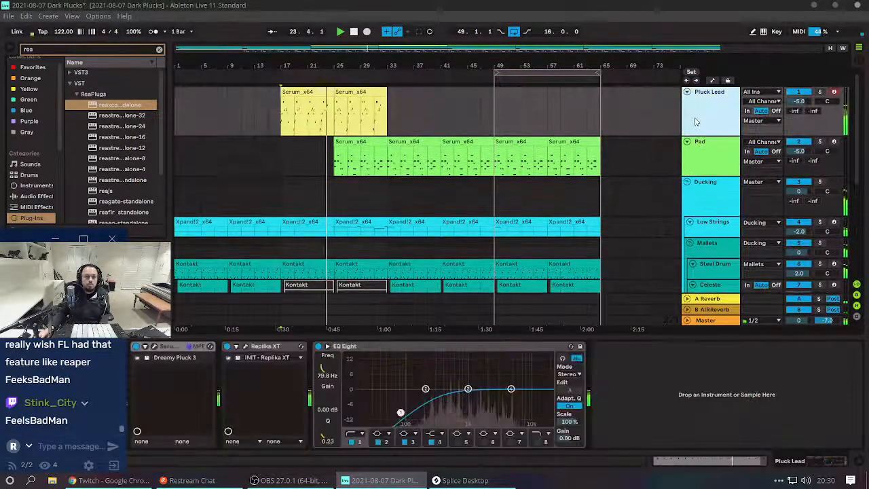
Show the Pluck Lead's Replika XT Delay Time automation and put it in its own lane.
key("a")
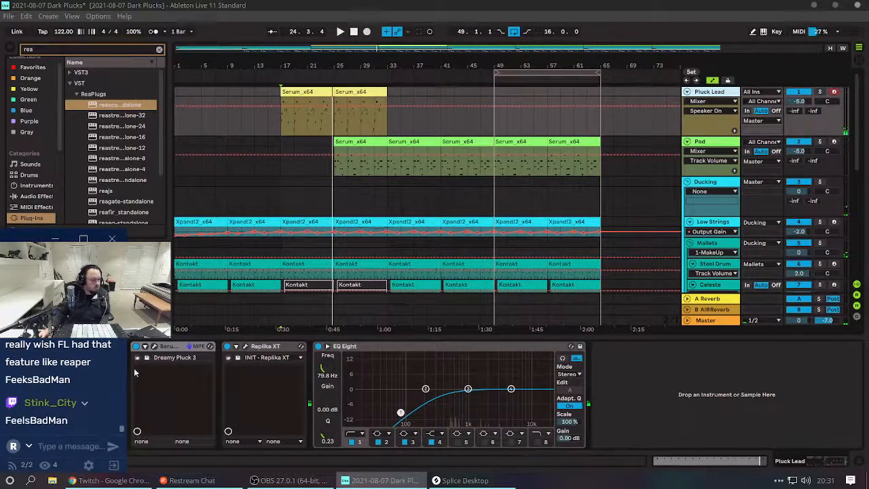
key("space")
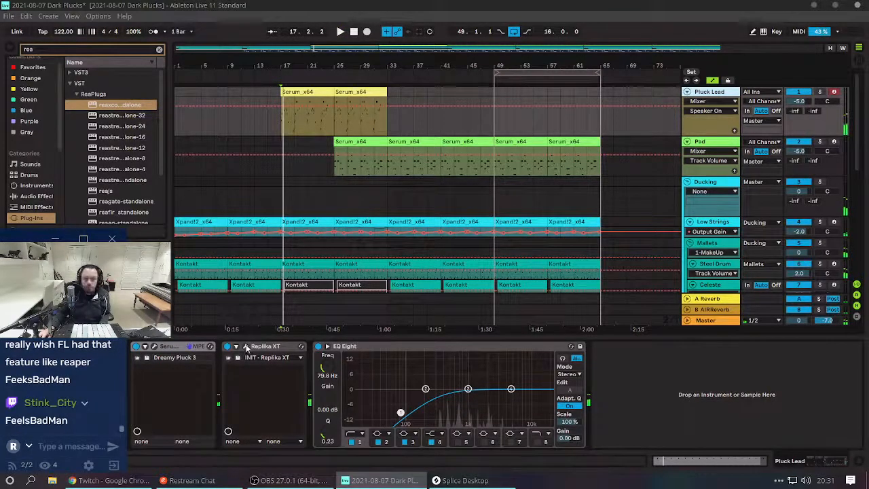
left_click(246, 346)
left_click(246, 346)
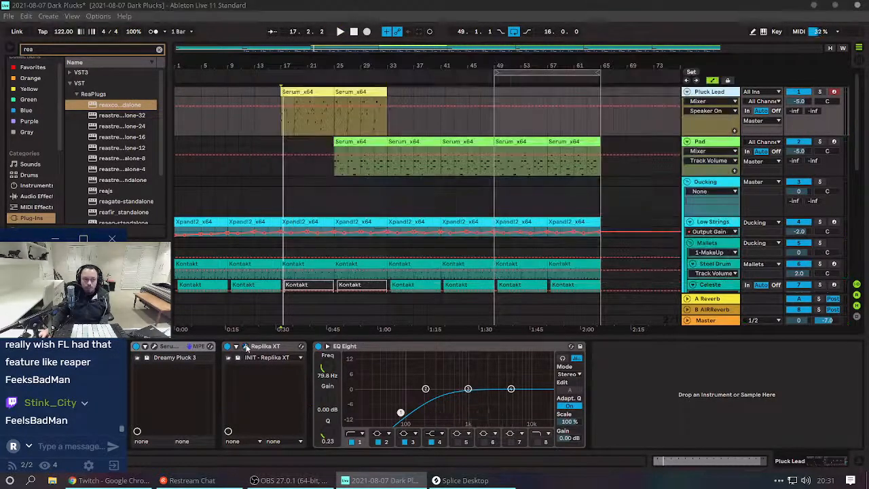
left_click(237, 347)
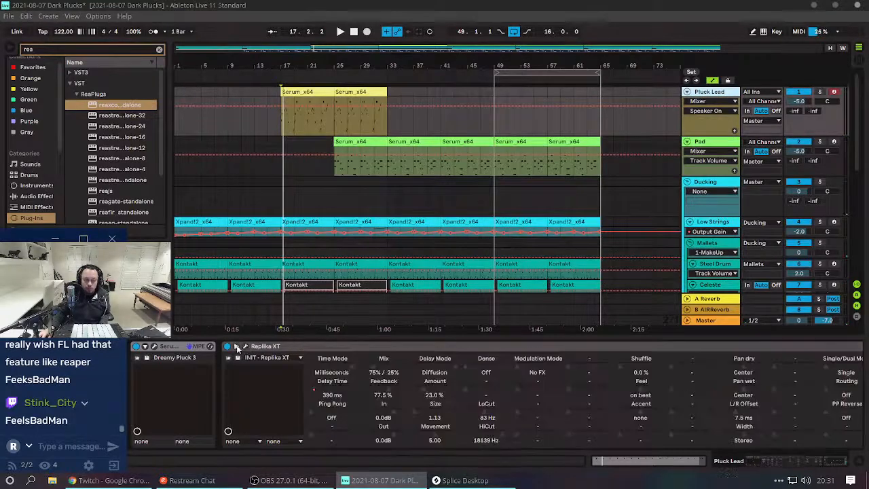
left_click(321, 389)
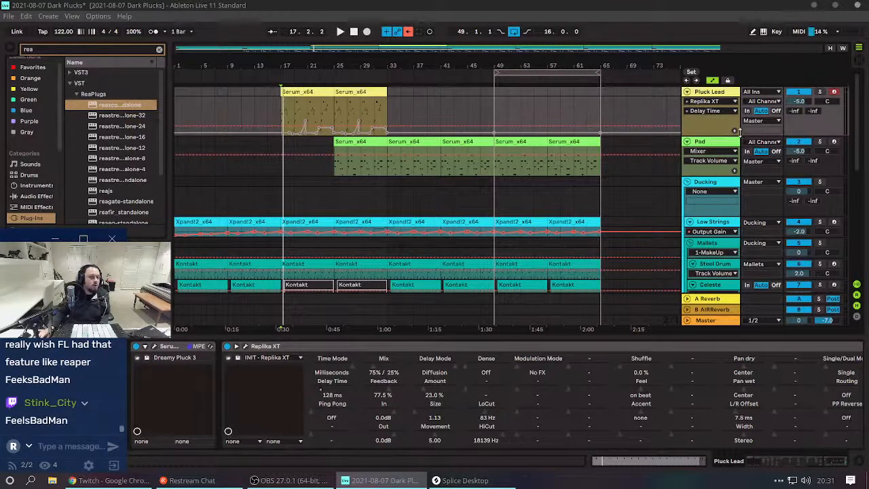
left_click(734, 131)
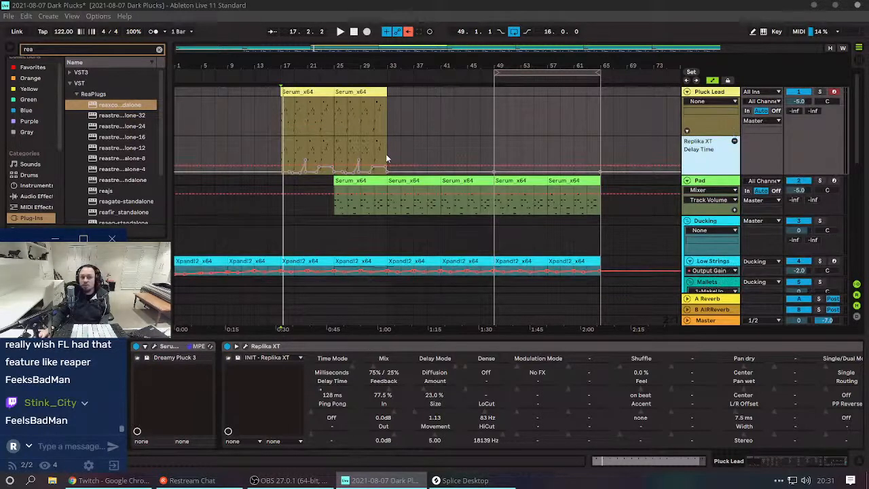
Re-enable the overridden Delay Time automation and play the Pluck Lead from around bar 21.
left_click(407, 32)
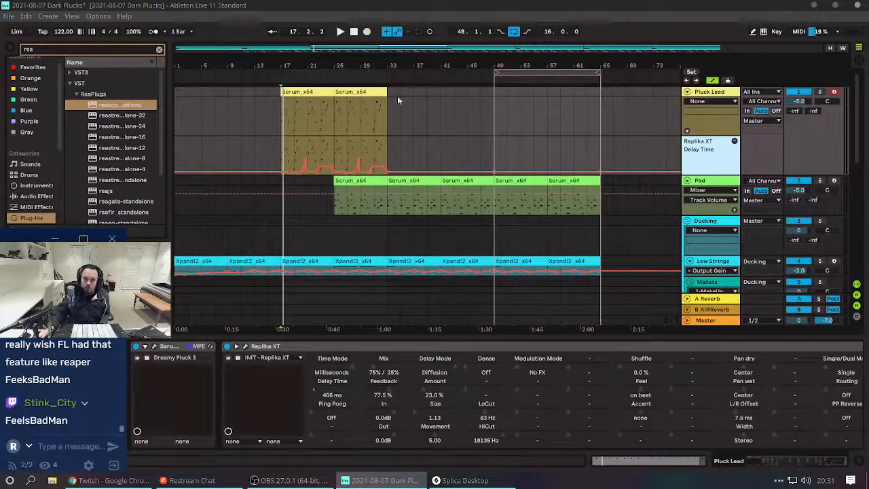
left_click(314, 145)
key("space")
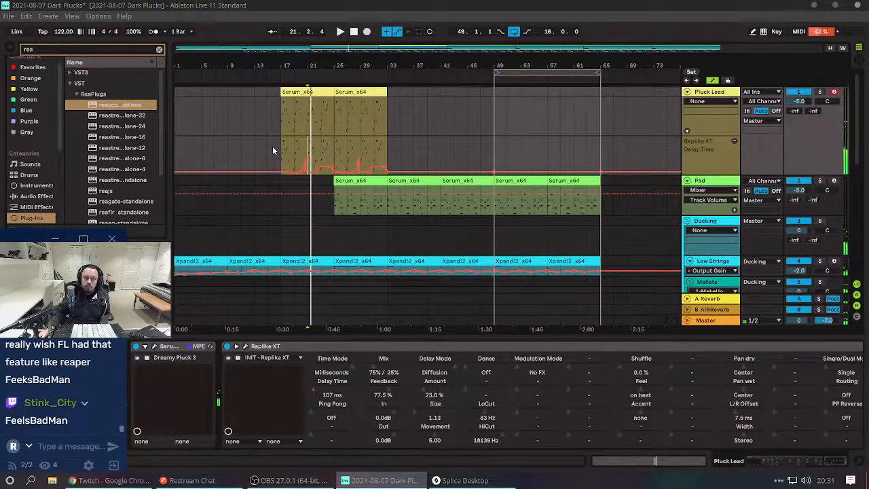
Stop playback and scale down the Pluck Lead's Replika XT Delay Time automation across bars 1 to 33.
key("space")
left_click(254, 154)
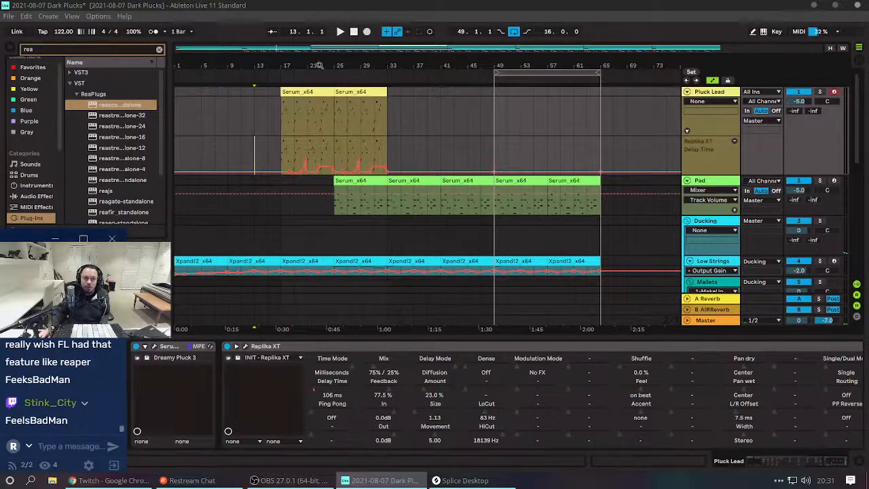
left_click_drag(305, 65, 365, 68)
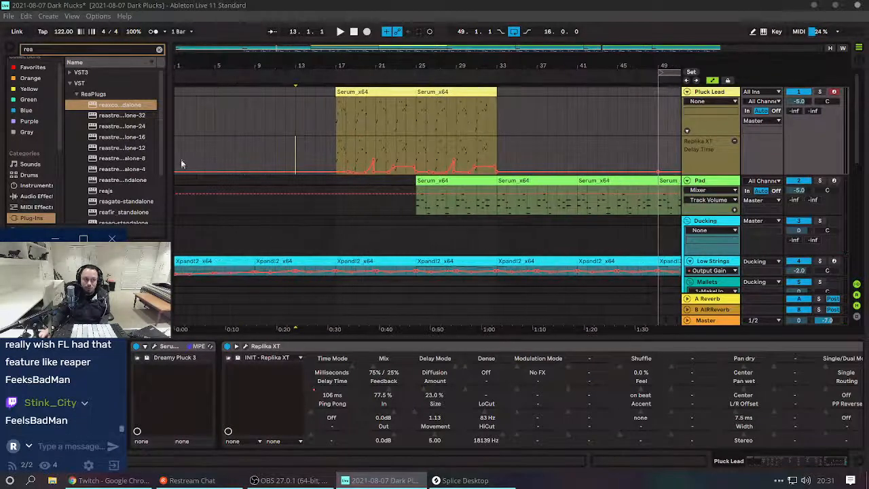
left_click_drag(181, 161, 499, 144)
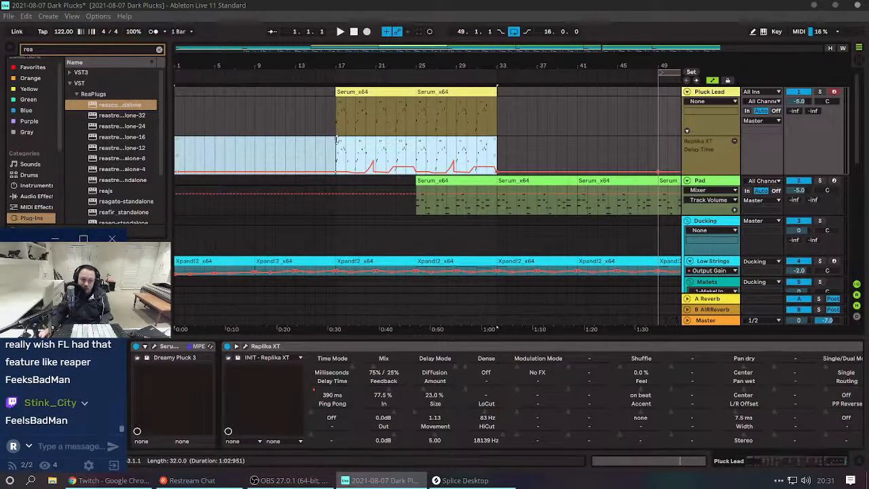
mouse_move(336, 140)
left_mouse_down()
mouse_move(336, 95)
mouse_move(336, 138)
left_mouse_up()
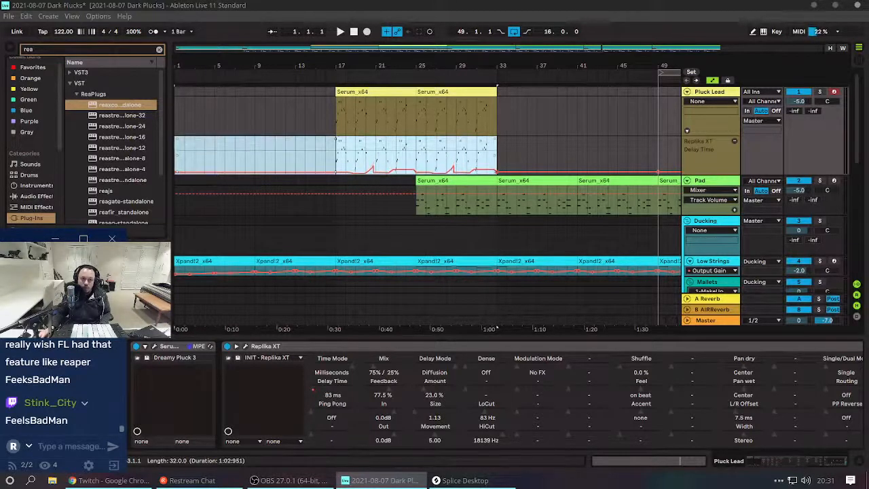
Play the plucks from bar 17 and scale the selected Delay Time automation back up slightly.
key("space")
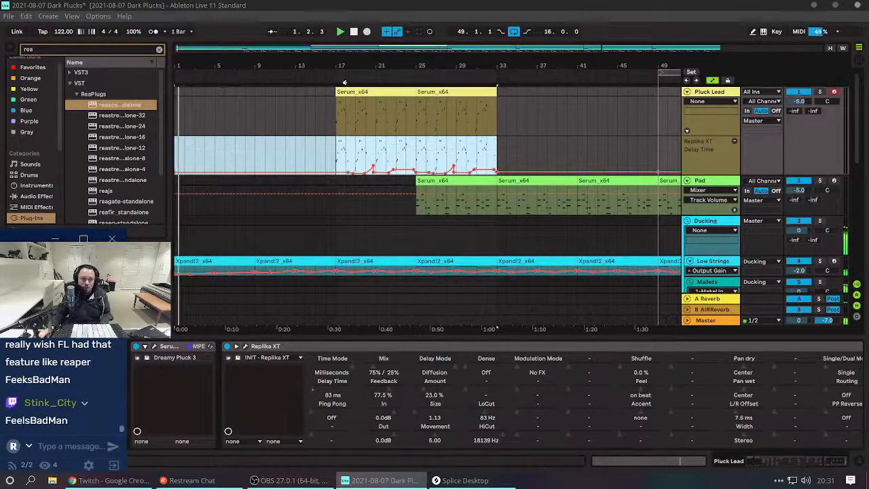
left_click(333, 74)
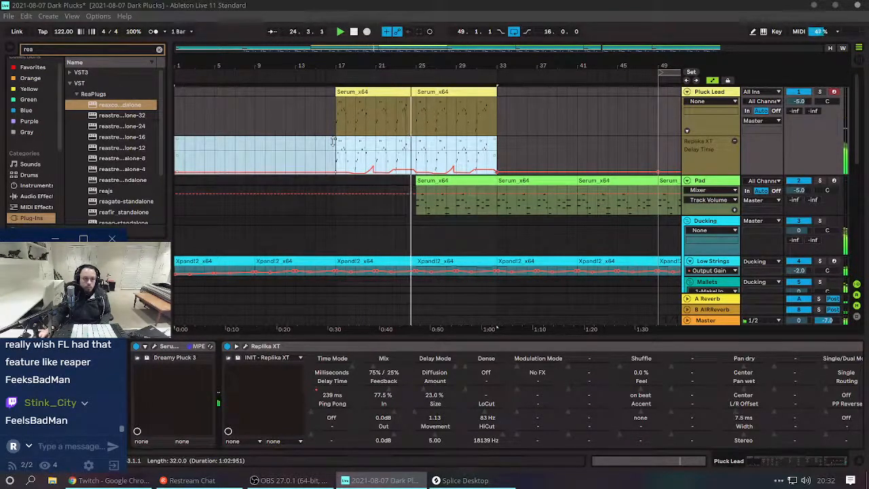
key("space")
key("space")
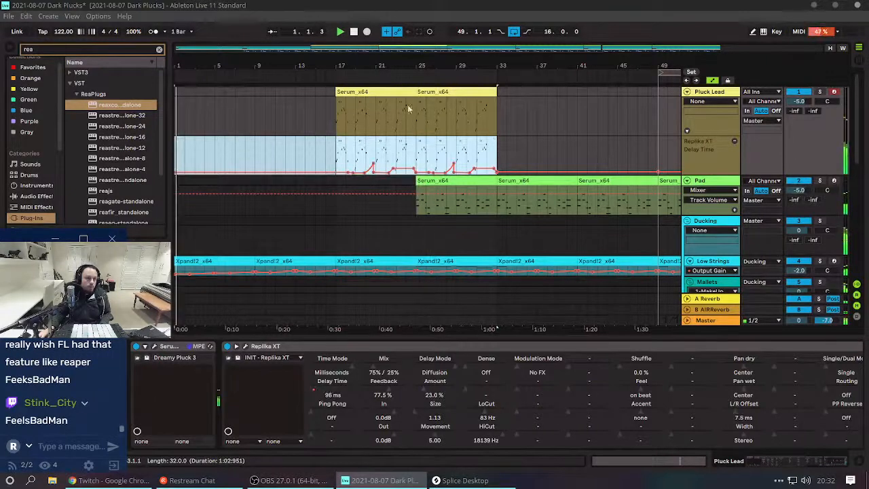
key("space")
left_click(391, 77)
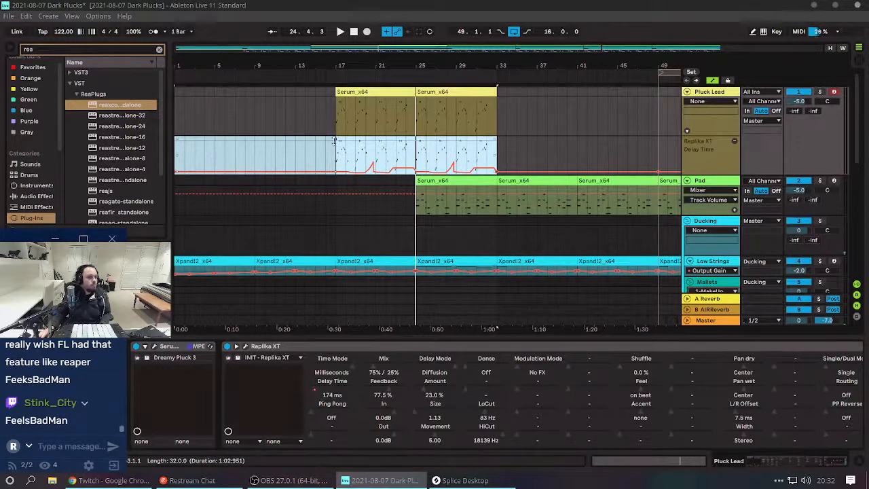
Replay the plucks from bar 17 to audition the rescaled Delay Time automation, and clear the selection.
left_click(382, 75)
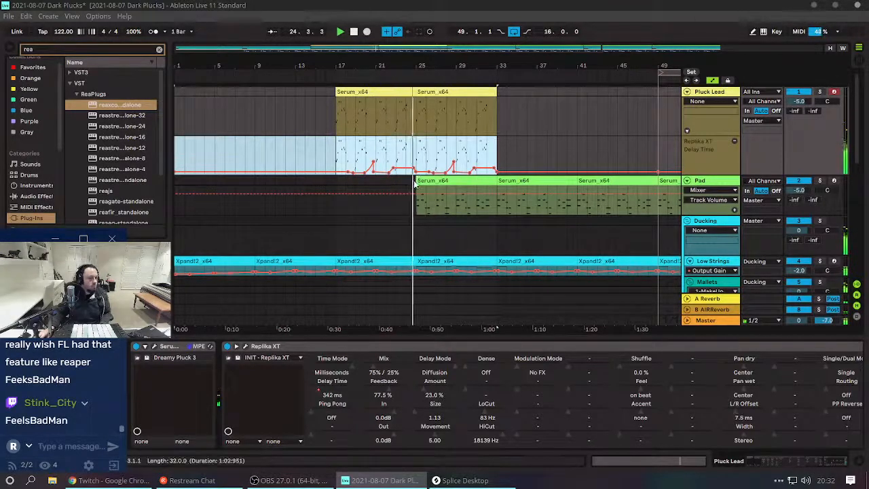
key("space")
key("space")
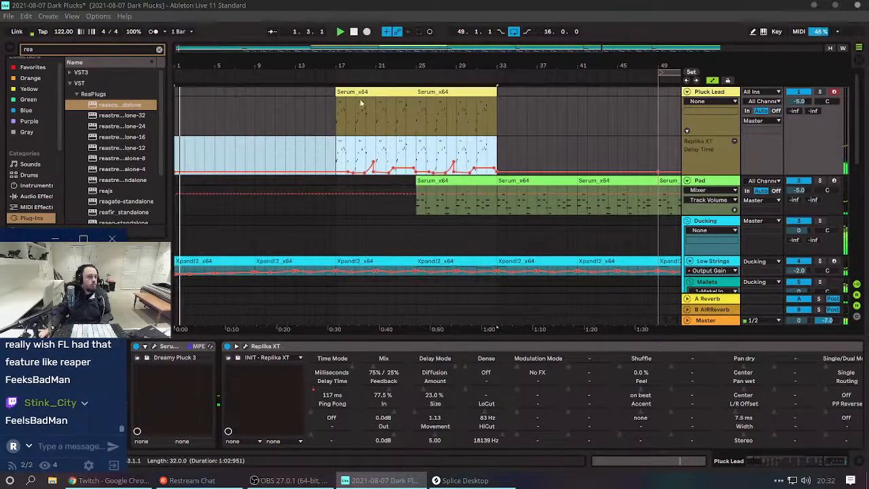
left_click(334, 75)
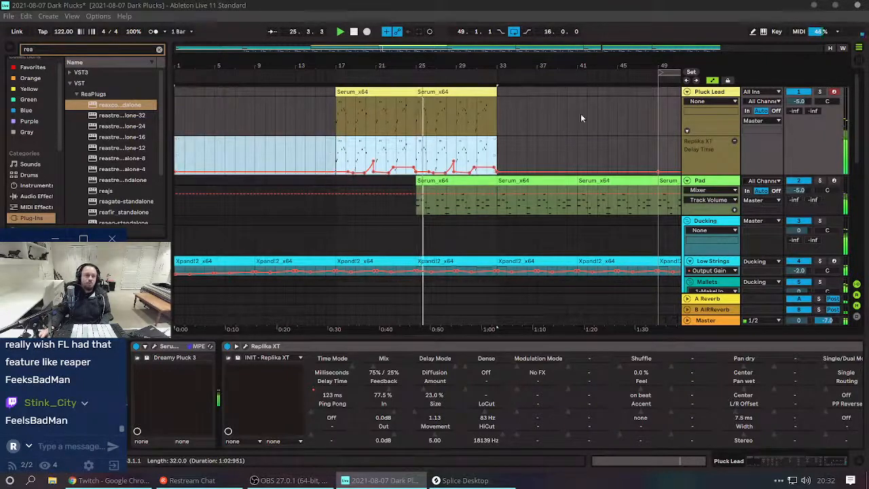
left_click(543, 157)
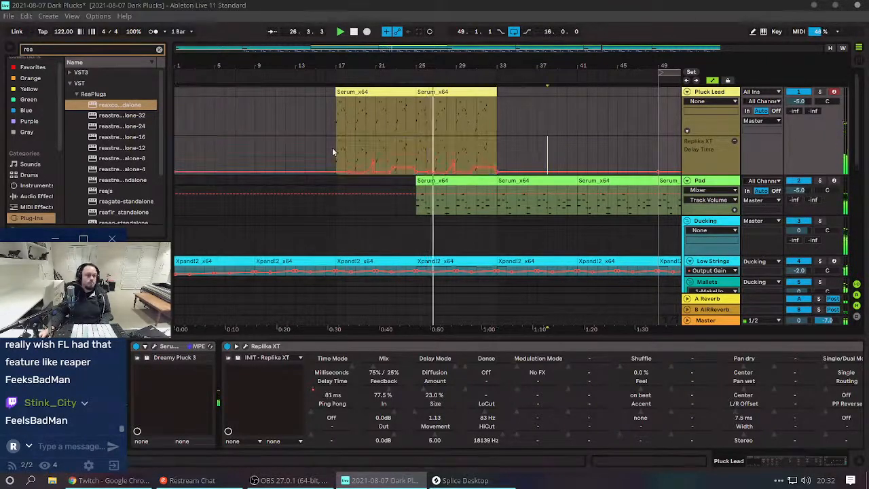
left_click_drag(334, 151, 499, 151)
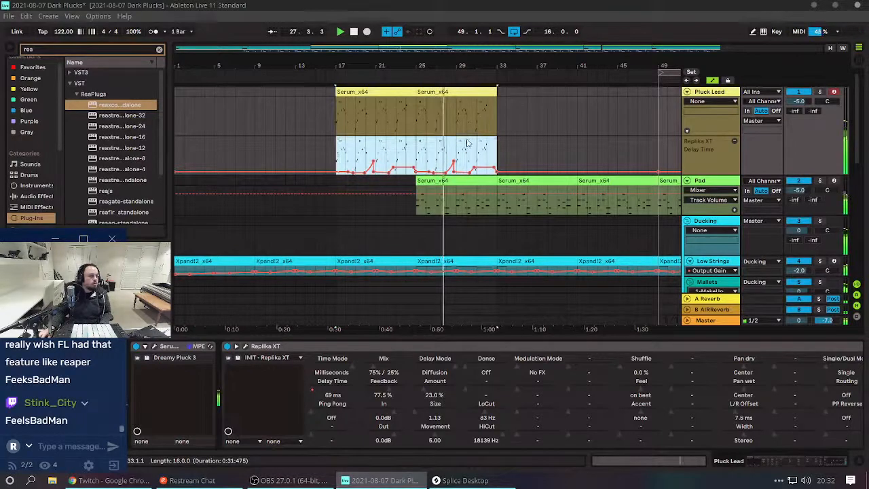
left_click(550, 162)
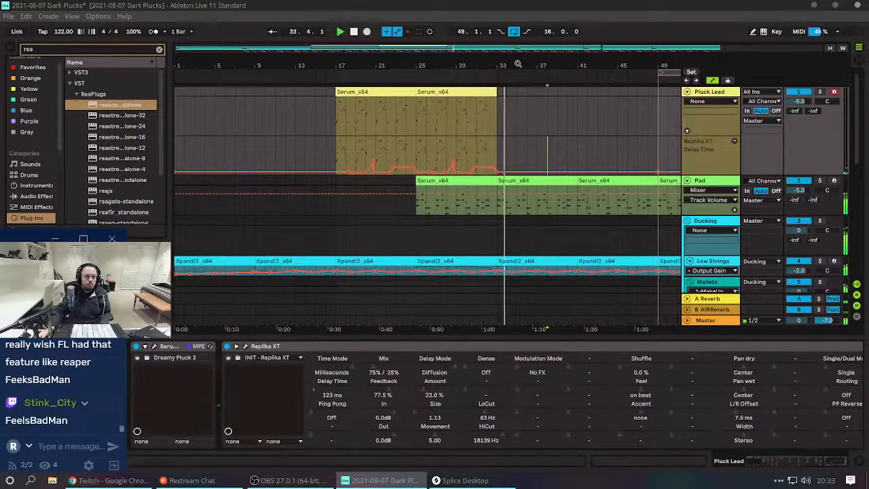
Enlarge the Low Strings track and put its EQ Eight Output Gain automation in its own lane.
left_click_drag(470, 68, 400, 64)
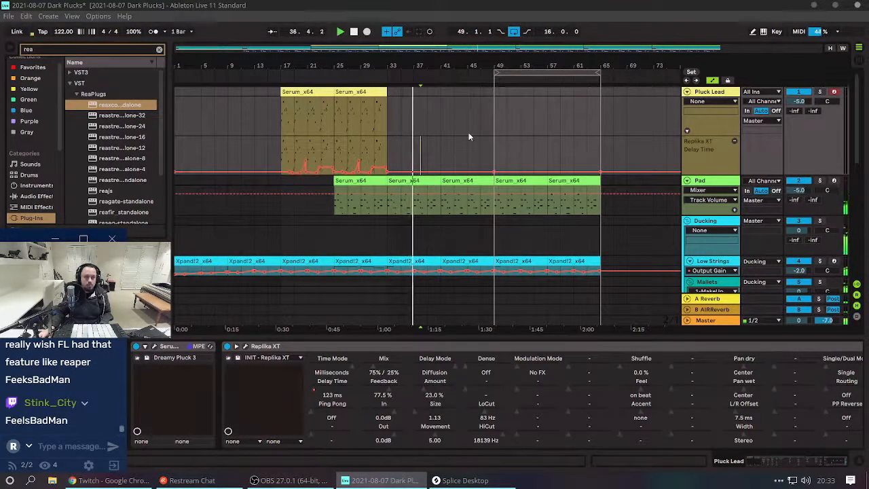
scroll(468, 133, "down", 4)
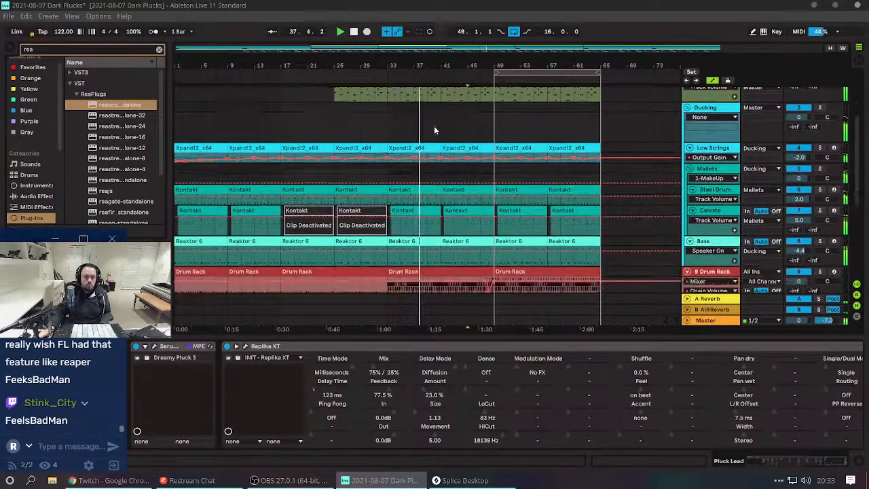
scroll(477, 249, "down", 1)
scroll(477, 250, "down", 2)
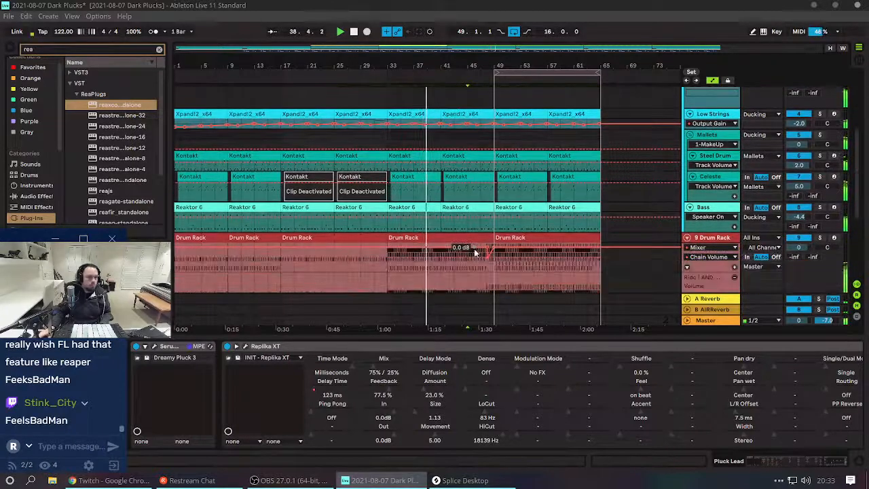
scroll(468, 212, "up", 1)
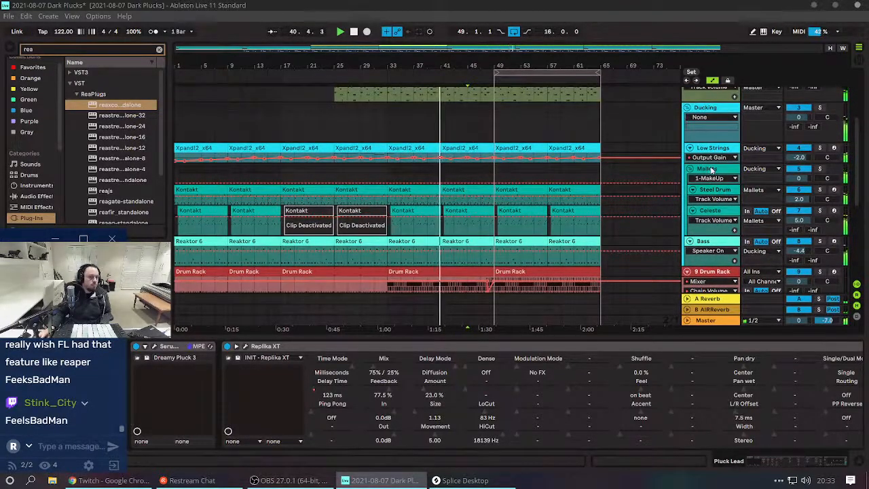
left_click_drag(710, 163, 734, 197)
left_click(733, 197)
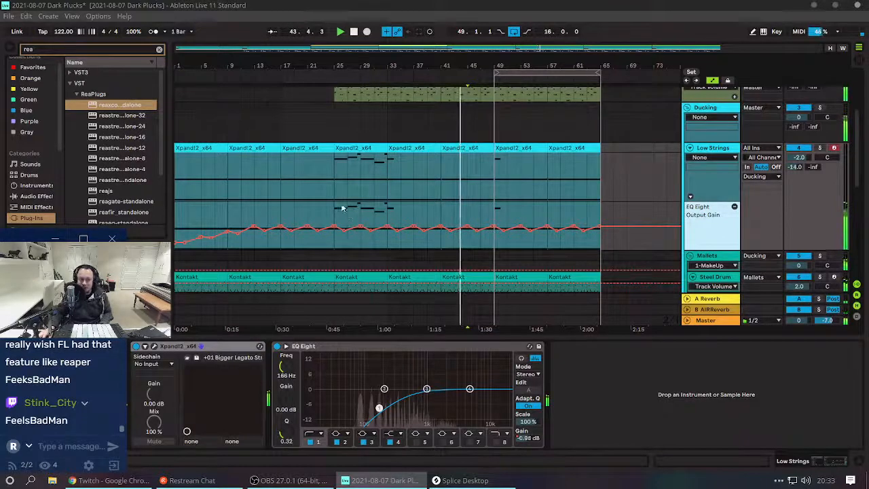
Hide the track automation, select the Drum Rack track, and show the automation again.
scroll(534, 184, "down", 1)
scroll(529, 181, "down", 1)
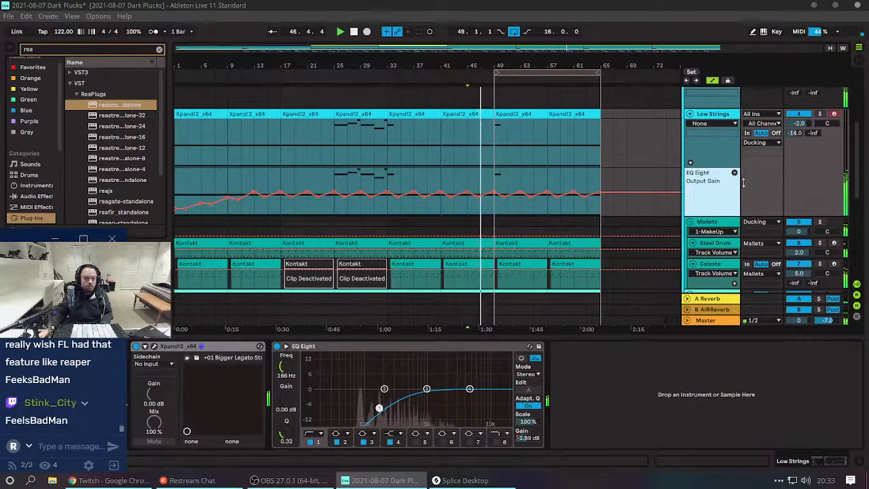
scroll(567, 167, "down", 4)
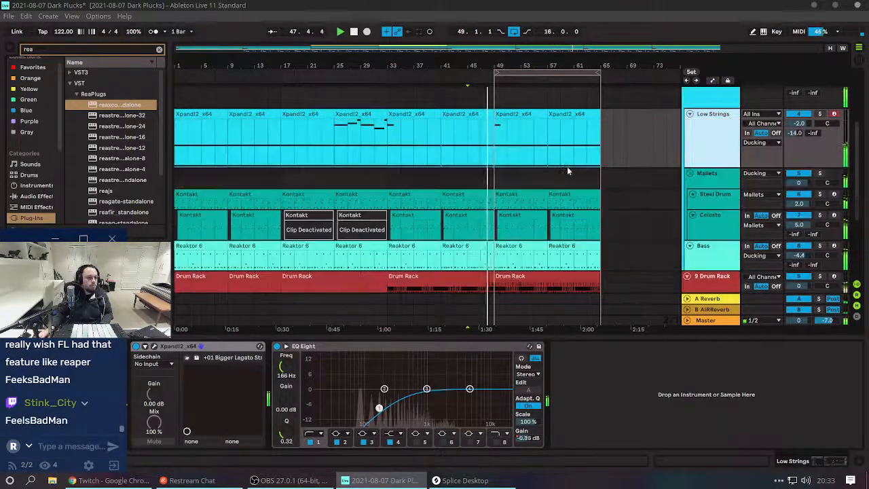
scroll(553, 183, "down", 5)
scroll(547, 198, "down", 4)
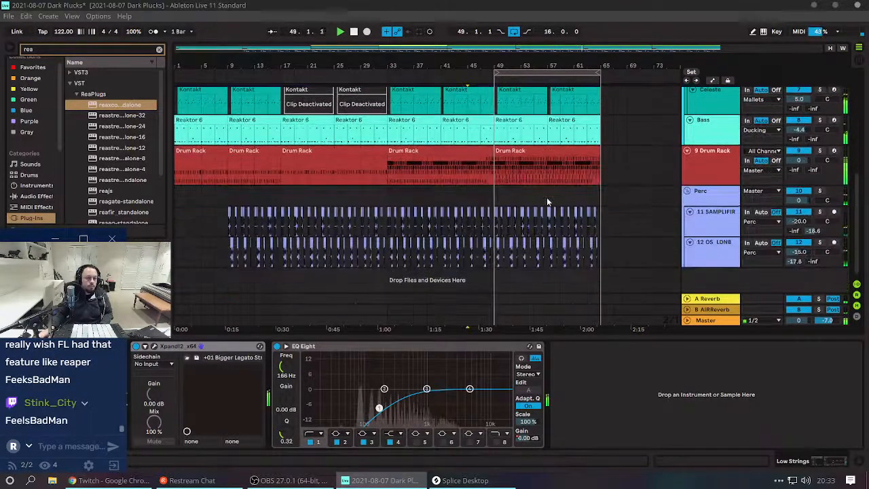
left_click(716, 162)
key("a")
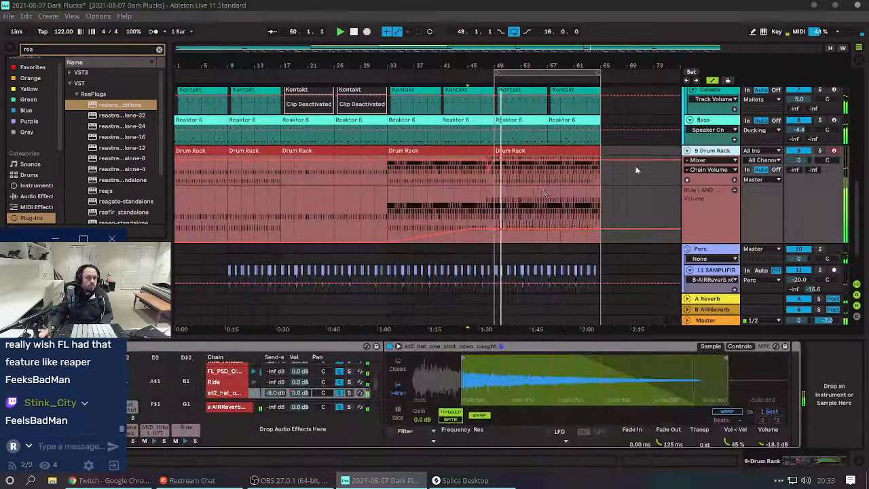
Extend the open hat's chain volume ramp into bar 49 so it starts at 47.4, and play the transition.
left_click_drag(487, 59, 594, 182)
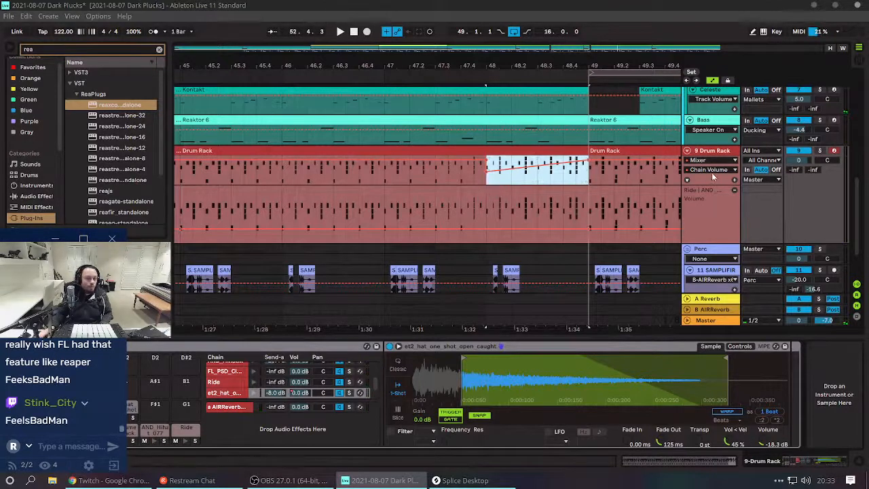
scroll(711, 173, "up", 4)
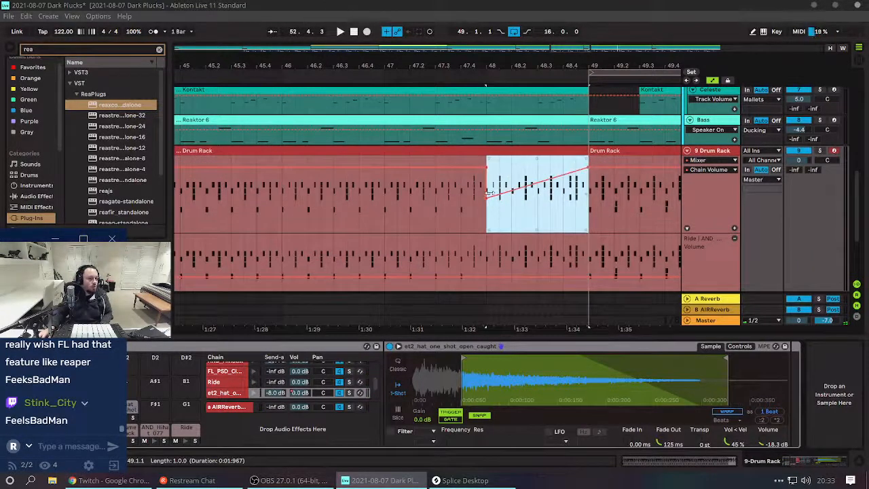
left_click_drag(488, 193, 461, 193)
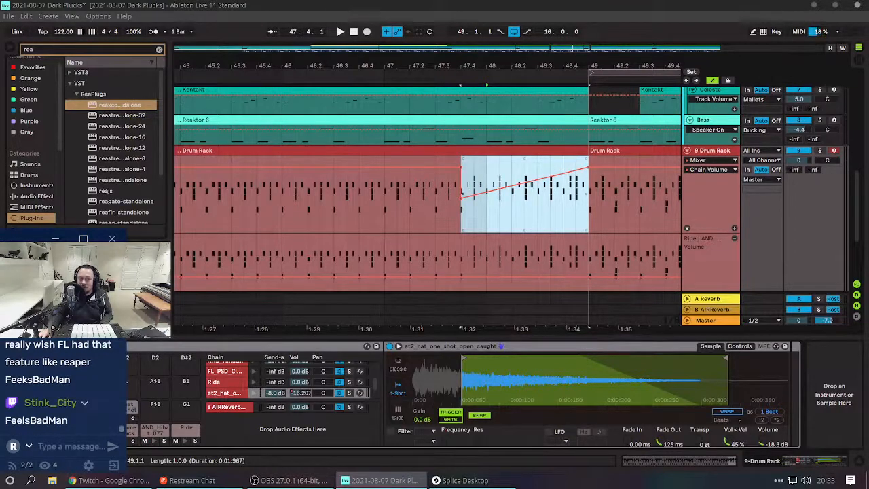
left_click(432, 80)
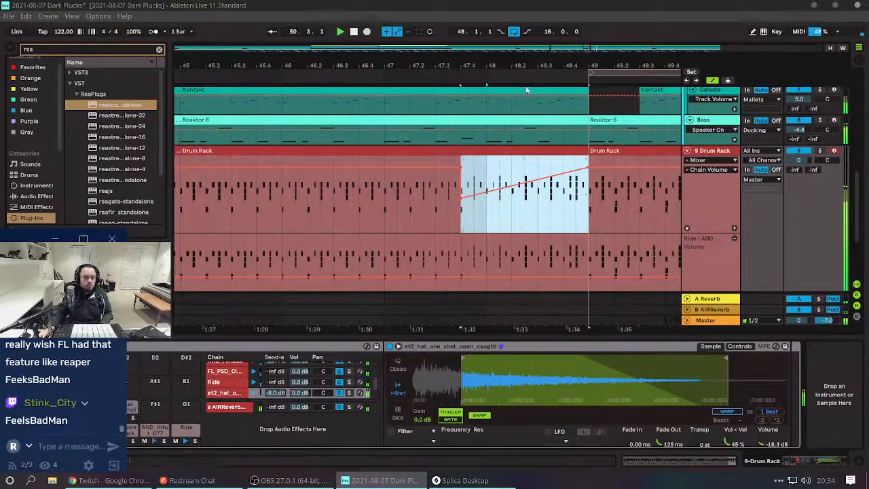
left_click(409, 196)
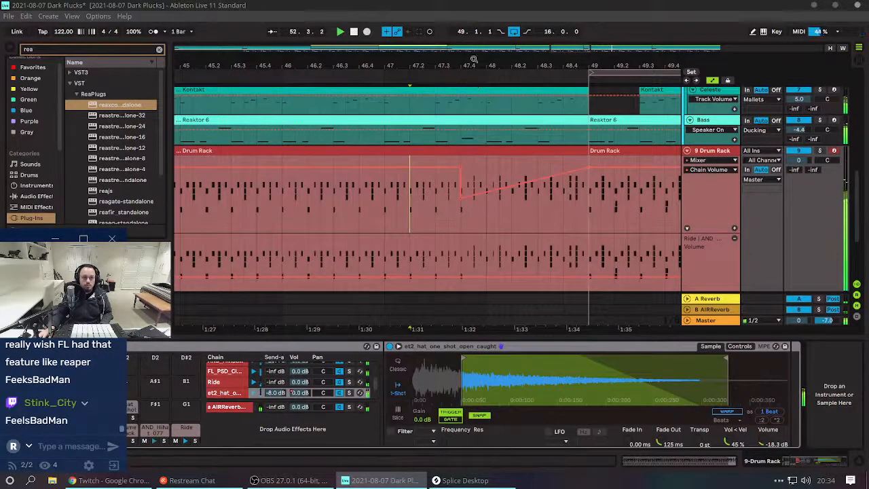
Stop playback and select bars 52 to 54 of the Drum Rack's open hat chain volume automation.
left_click_drag(458, 61, 354, 5)
key("space")
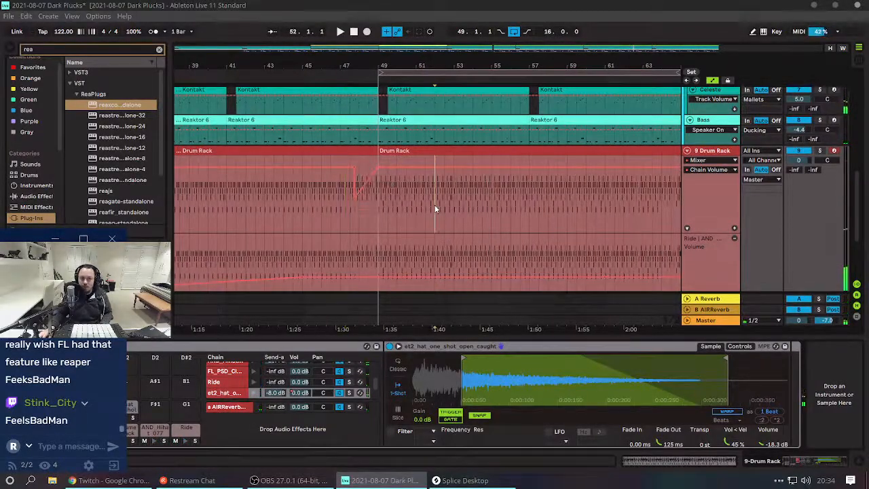
left_click_drag(435, 208, 473, 205)
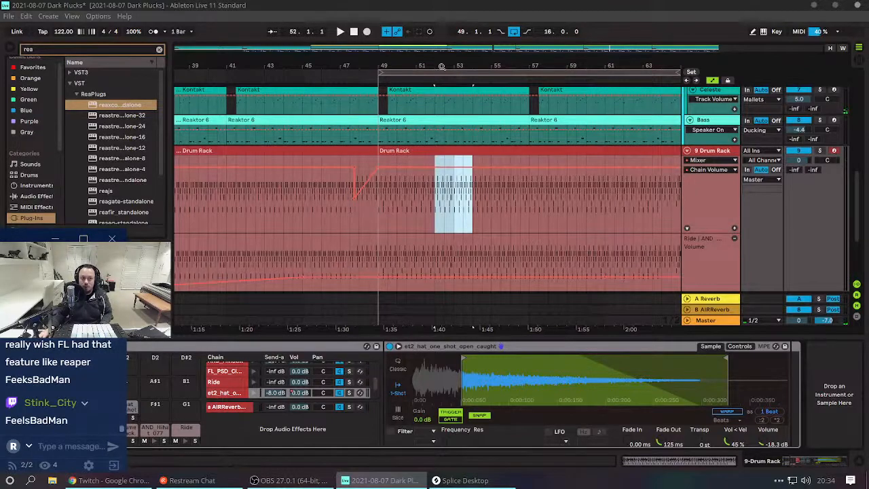
left_click_drag(440, 66, 440, 95)
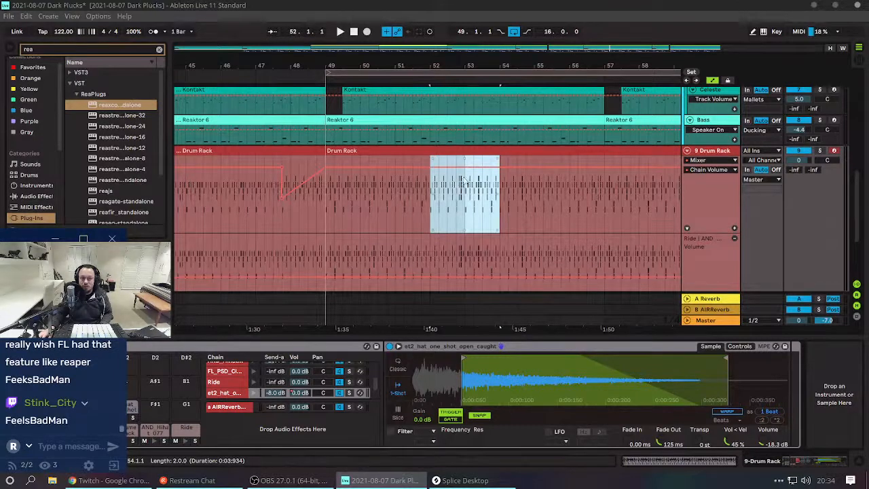
Lower the Drum Rack's chain volume automation to -4.0 dB between bars 52 and 54.
left_click_drag(465, 180, 465, 190)
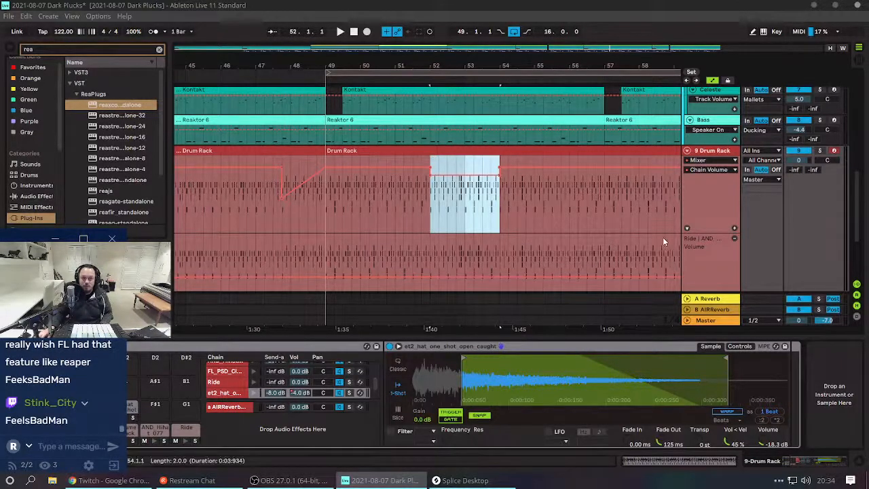
left_click(588, 208)
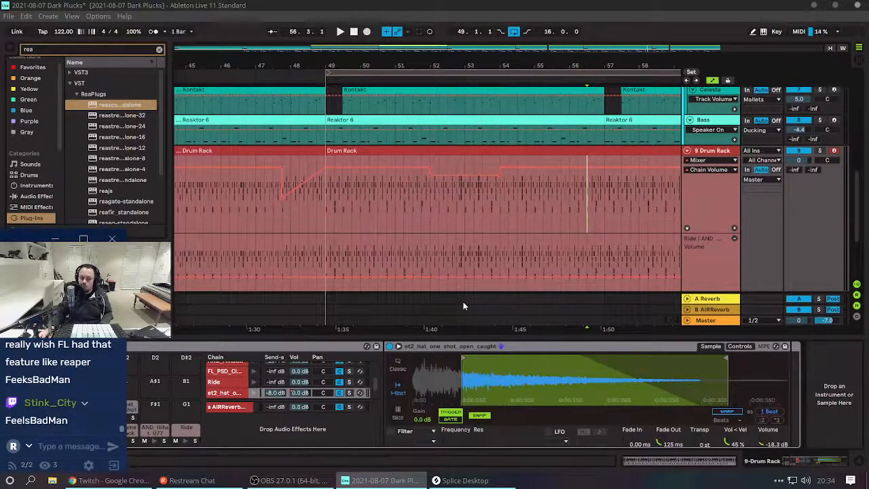
Examine the Drum Rack clip's notes around bars 55 and 56, selecting the Kick and Instrument Rack hits at 55.2.
key("shift+Tab")
left_click_drag(549, 391, 583, 407)
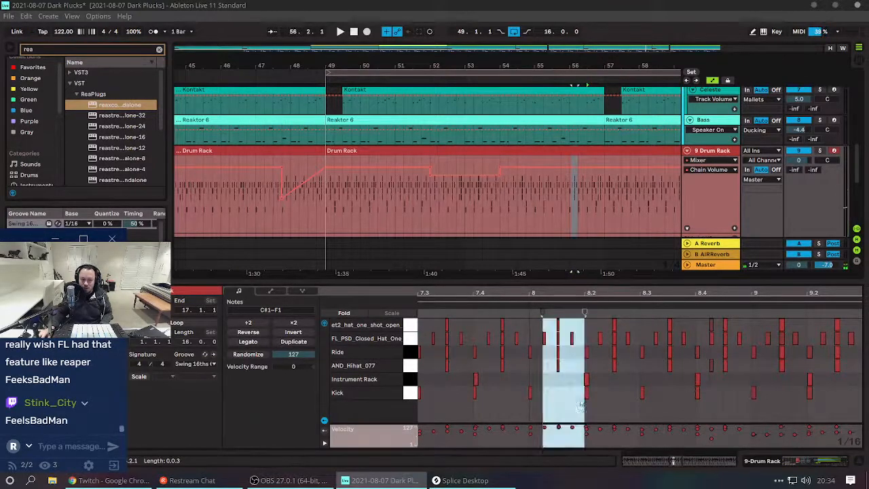
left_click_drag(531, 197, 558, 208)
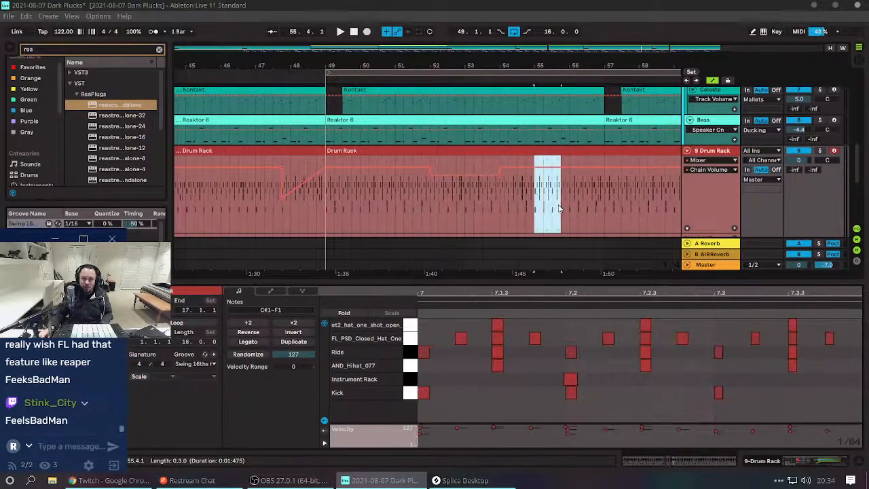
mouse_move(526, 401)
left_mouse_down()
mouse_move(562, 387)
mouse_move(525, 380)
mouse_move(529, 386)
left_mouse_up()
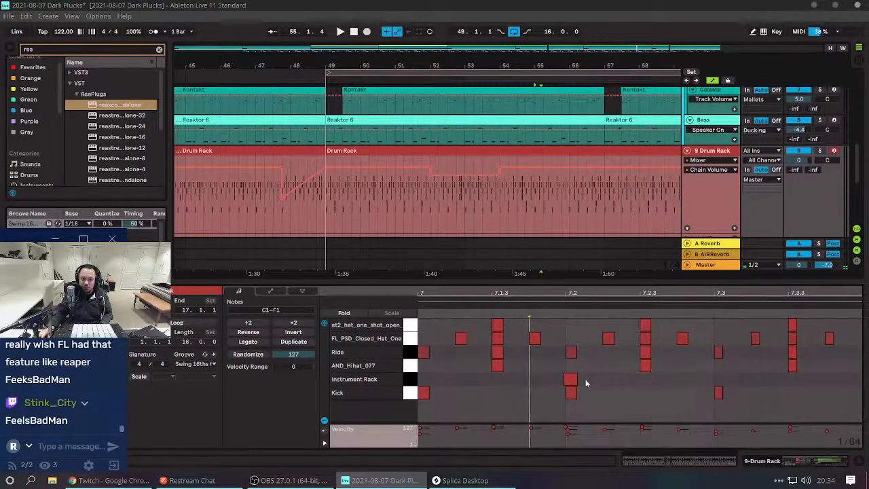
left_click_drag(593, 377, 564, 395)
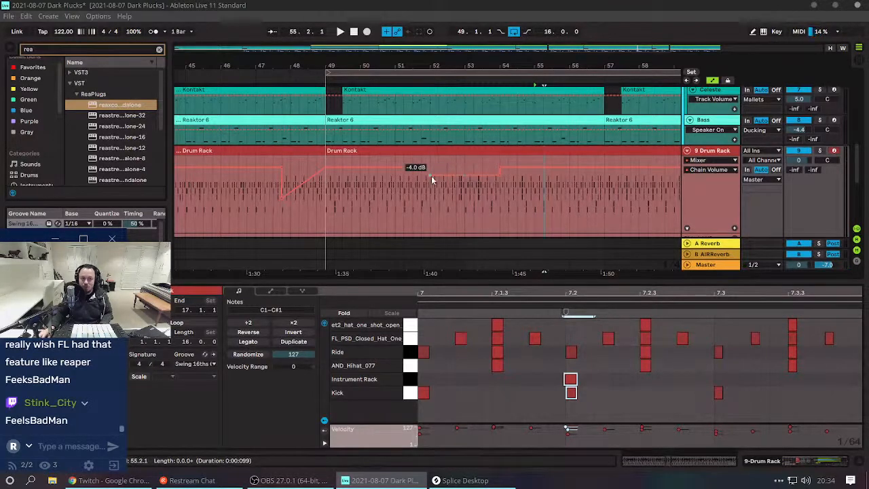
Try to lower the Drum Rack's chain volume automation from 51.4 to 54.4, and undo the volume dips.
left_click_drag(422, 206, 484, 178)
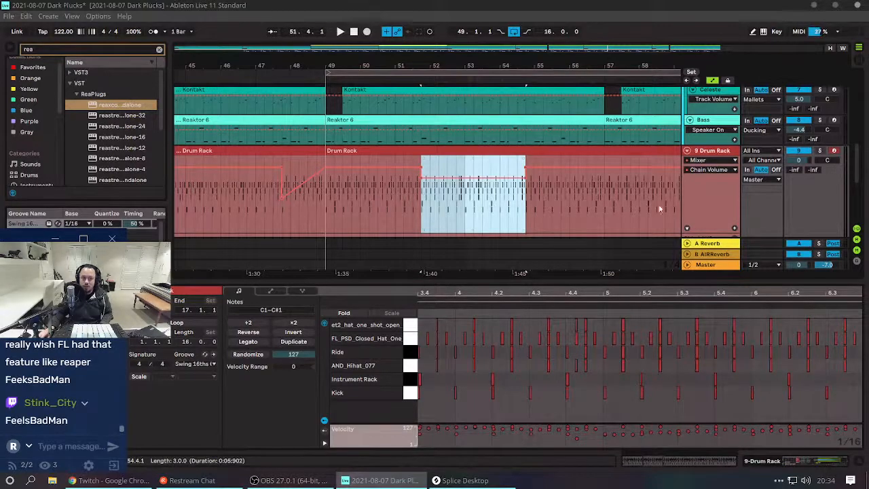
key("ctrl+z")
left_click(342, 198)
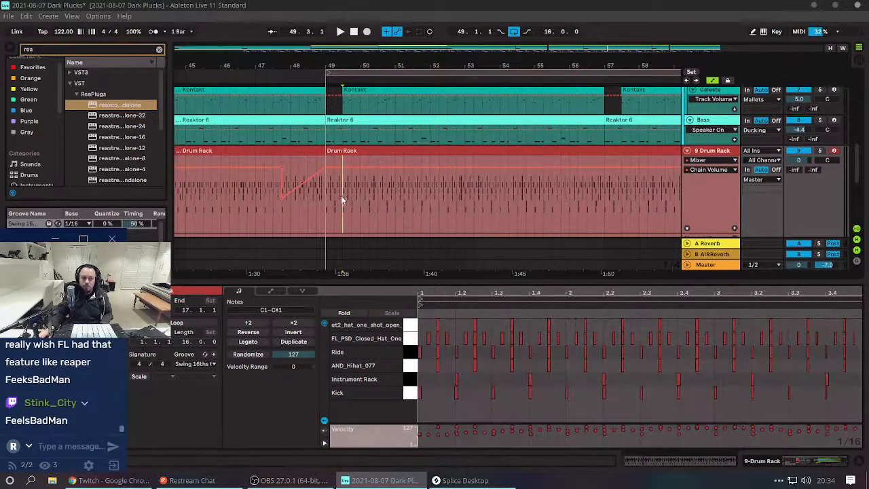
Try raising the Low Strings EQ Eight output gain automation between bars 41 and 50, and undo the change.
key("shift+Tab")
scroll(353, 214, "left", 2)
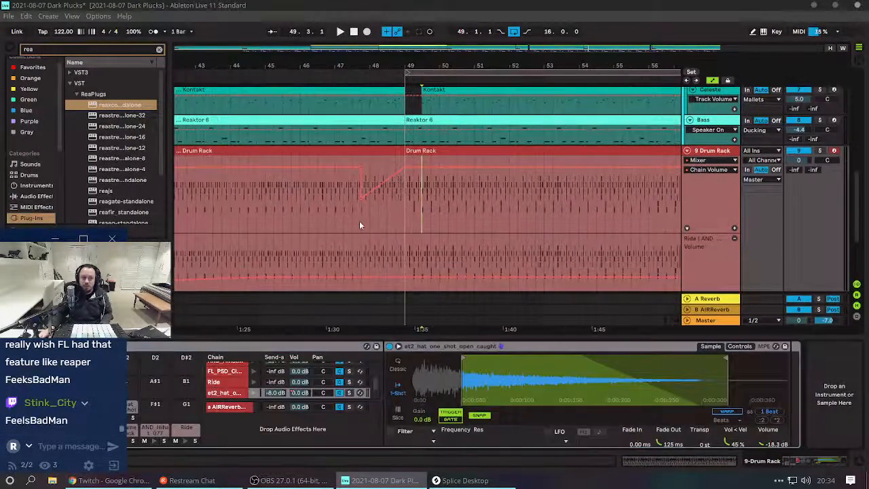
scroll(360, 225, "up", 2)
scroll(363, 231, "up", 3)
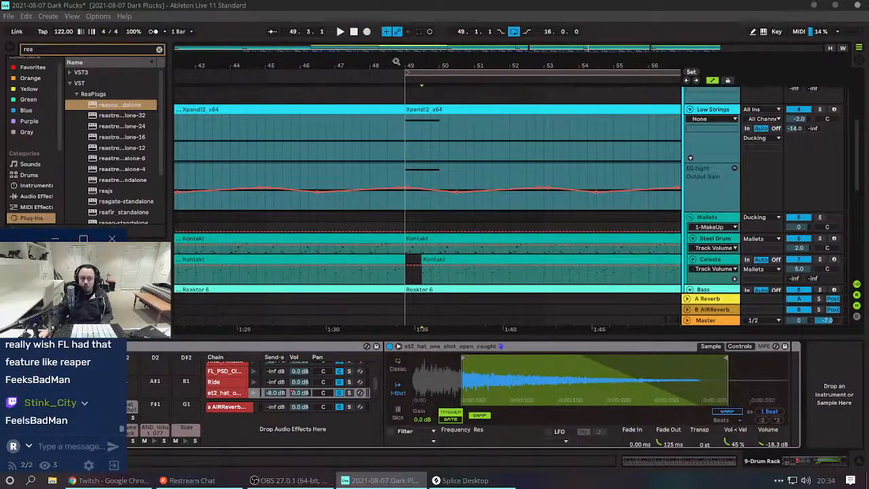
left_click_drag(387, 64, 386, 33)
left_click_drag(296, 209, 405, 213)
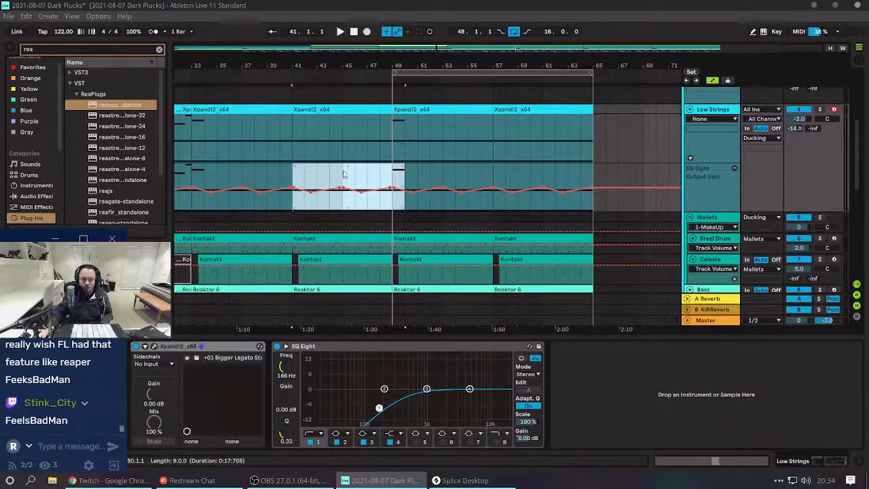
left_click_drag(346, 165, 352, 179)
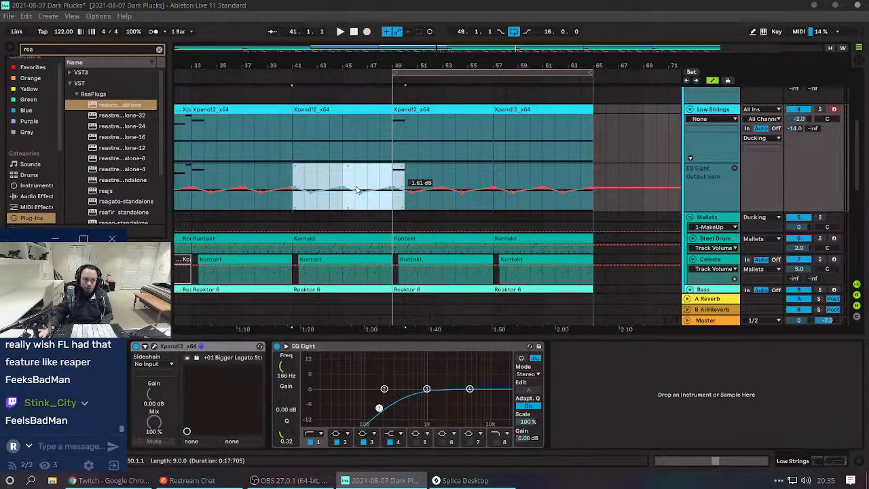
left_click_drag(357, 189, 356, 179)
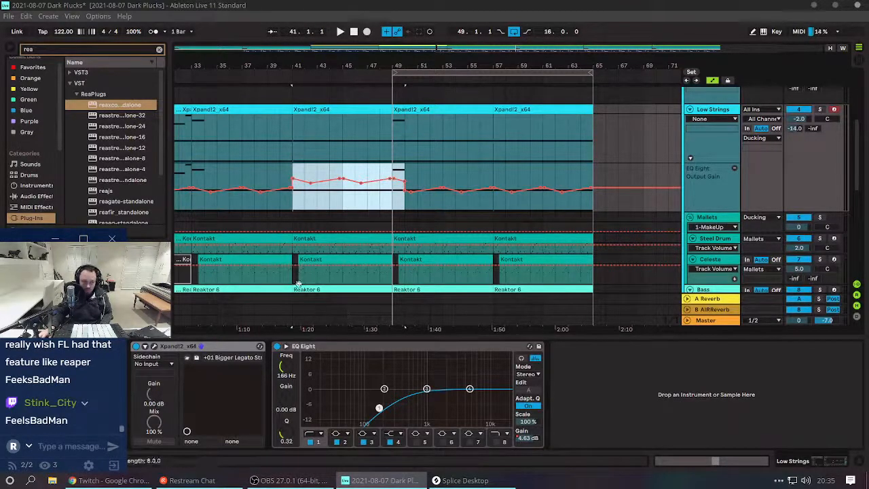
key("ctrl+z")
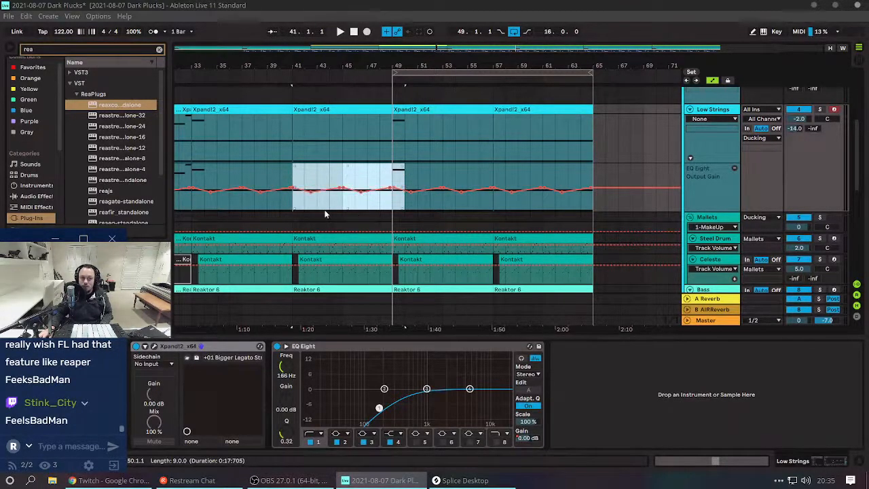
left_click(323, 210)
left_click(292, 168)
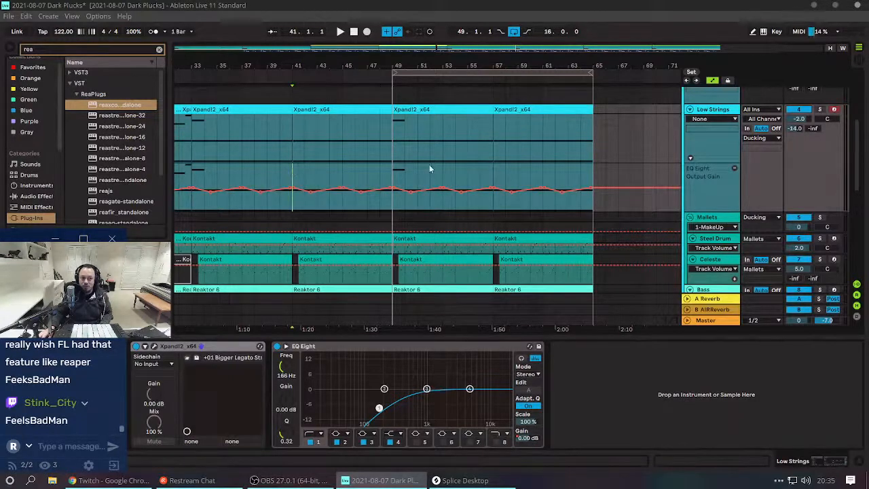
Hide the automation lanes and place the insert marker on the Drum Rack track at bar 1.
scroll(355, 190, "down", 5)
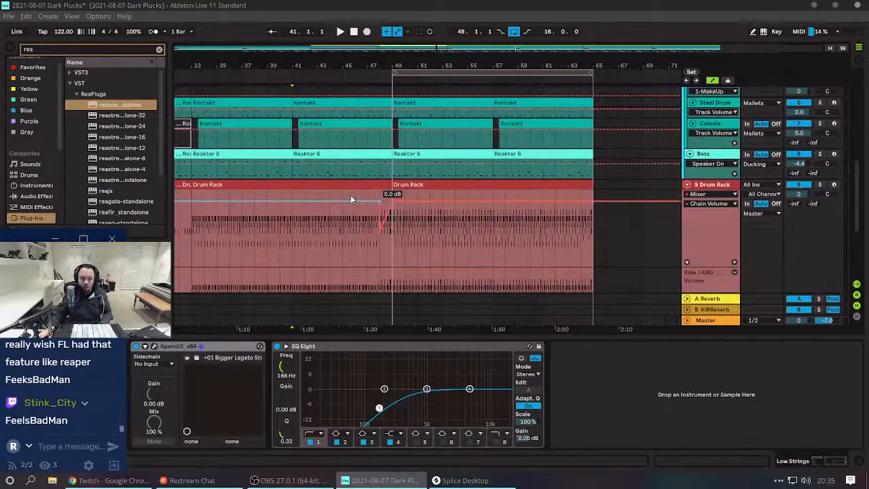
key("a")
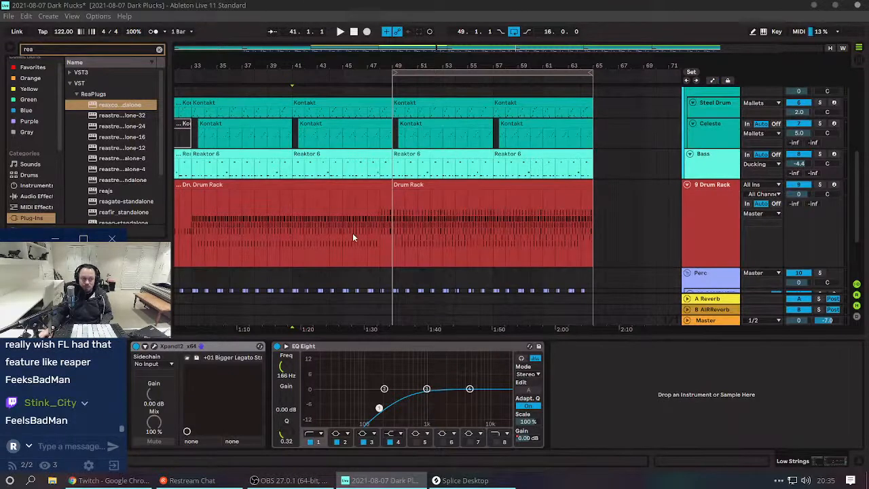
left_click_drag(196, 59, 391, 32)
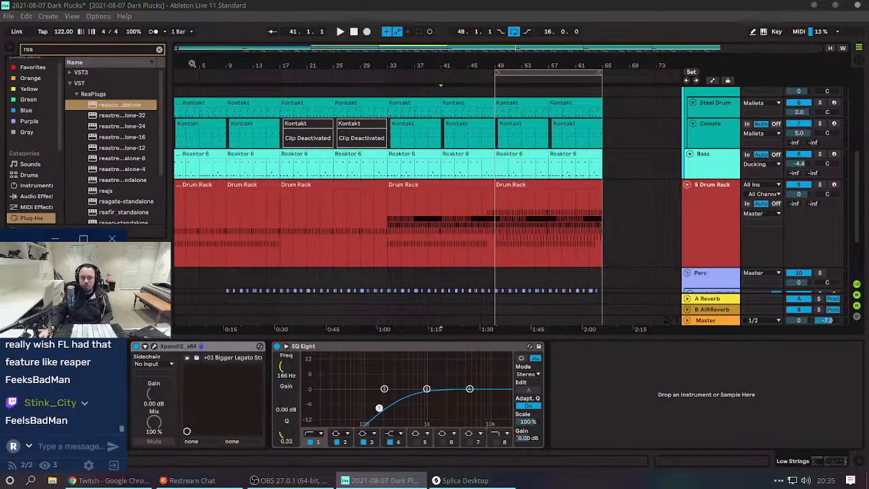
left_click_drag(204, 65, 204, 63)
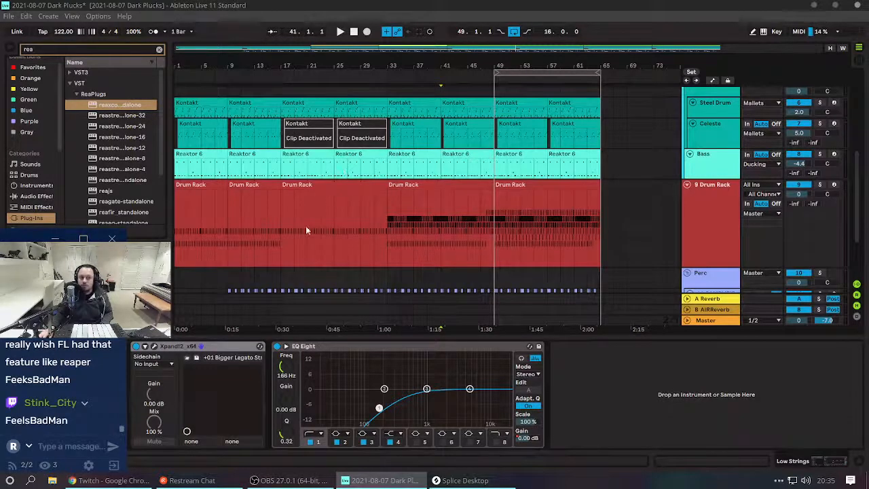
left_click(231, 232)
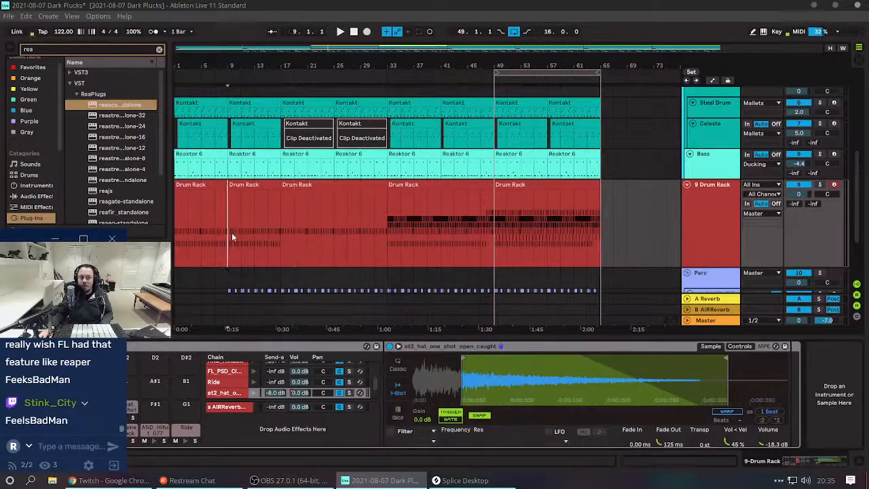
left_click(175, 255)
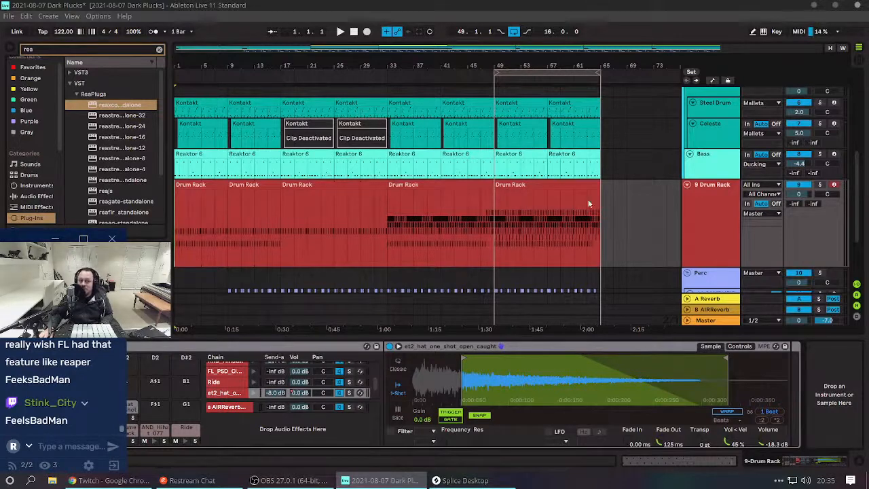
Check the Drum Rack's volume automation lanes, hide them again and reduce the Drum Rack track's height.
left_click(690, 237)
key("a")
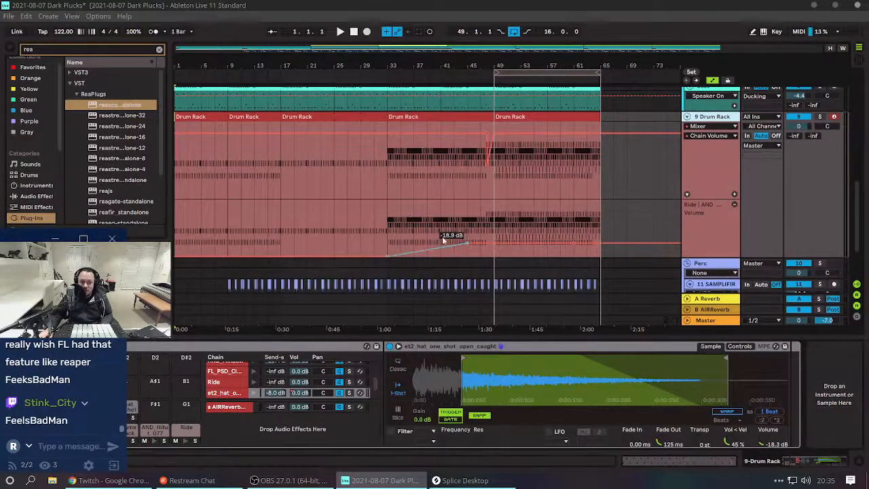
key("a")
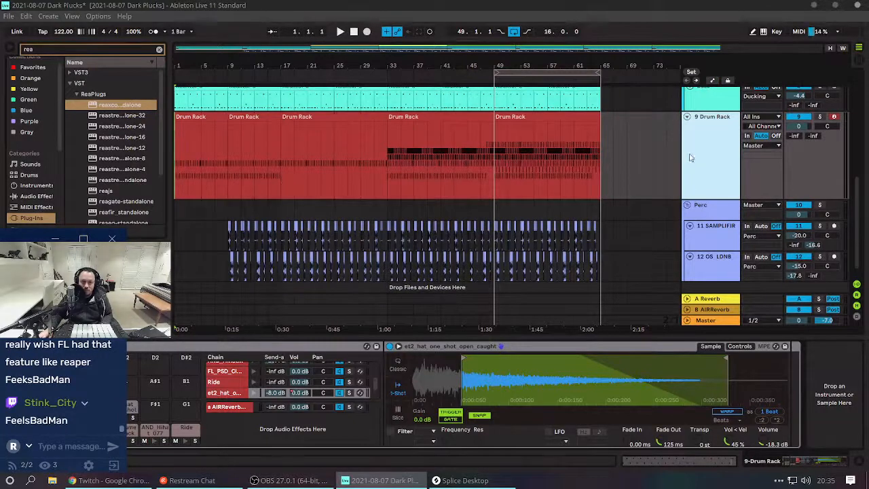
scroll(690, 157, "down", 5)
scroll(246, 196, "up", 2)
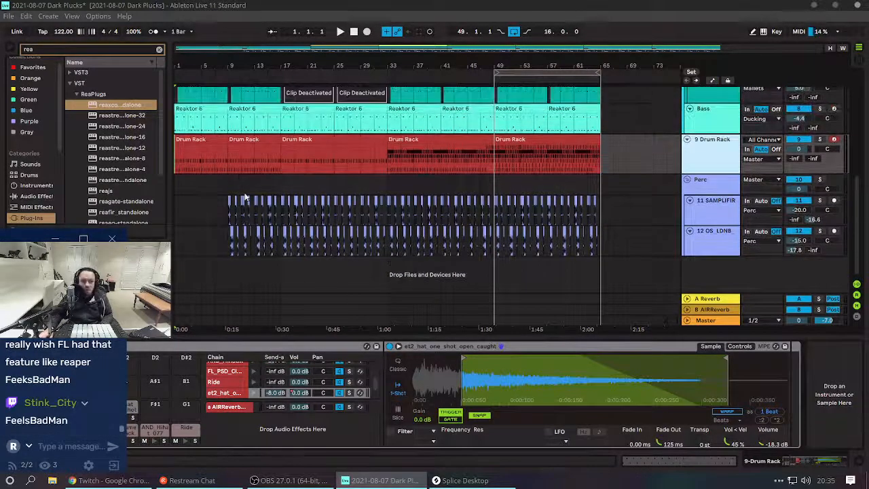
Play the arrangement from bar 1 and from bar 33 while looking through all the tracks.
scroll(217, 157, "up", 10)
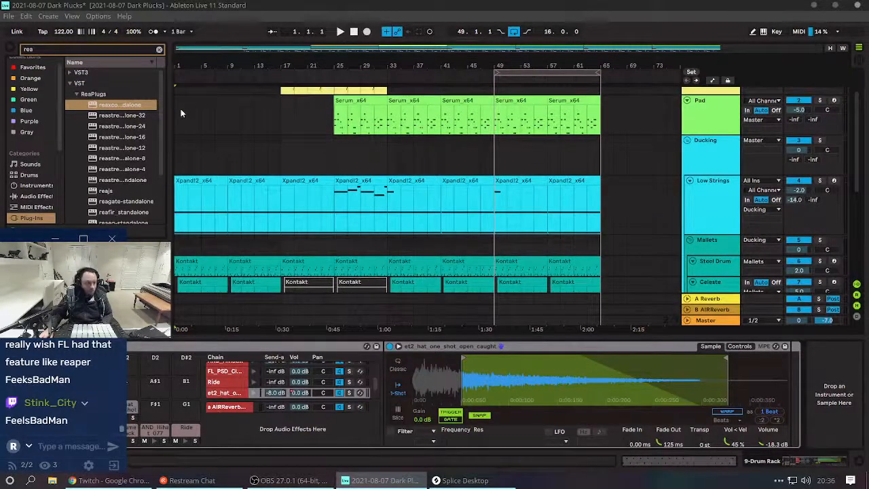
key("space")
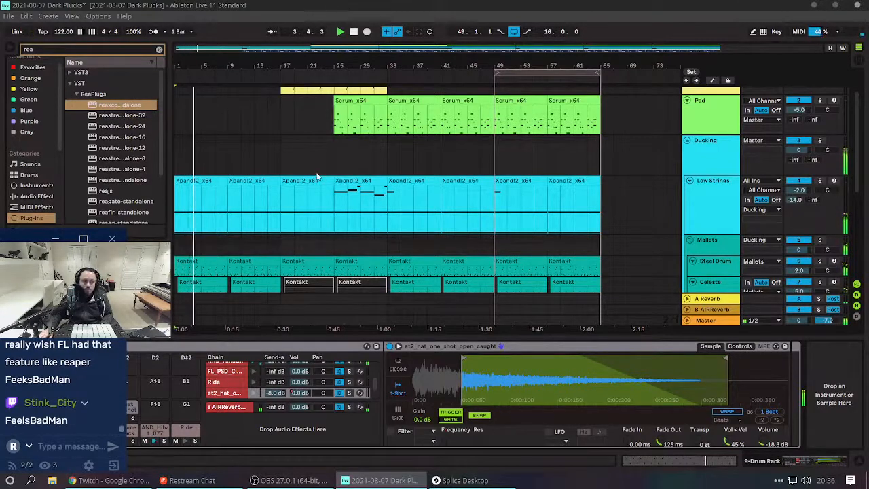
left_click(388, 146)
scroll(417, 178, "down", 5)
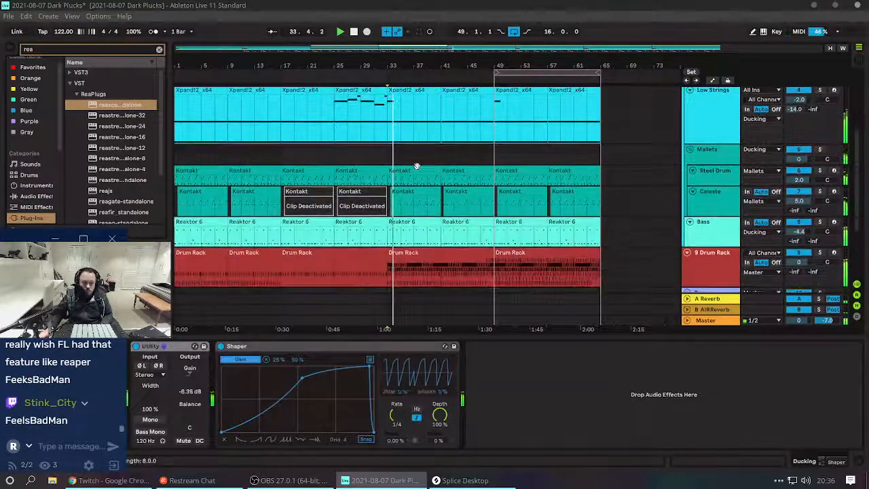
scroll(404, 170, "down", 6)
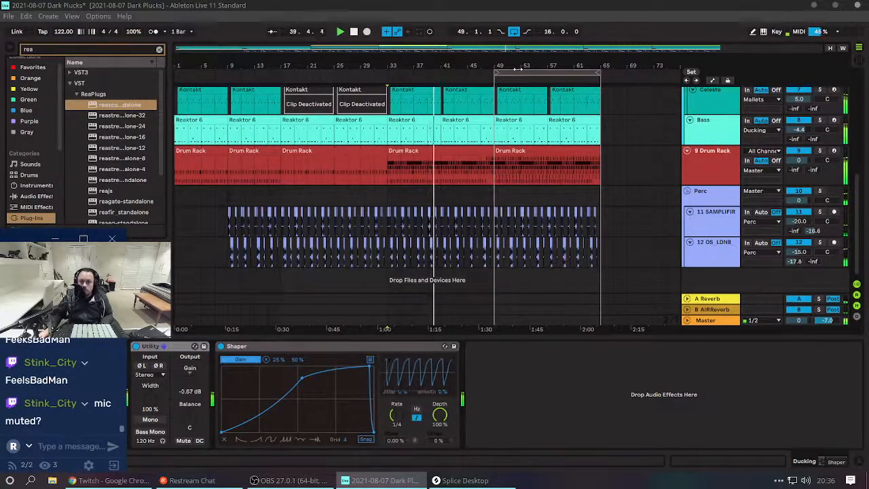
scroll(340, 175, "up", 8)
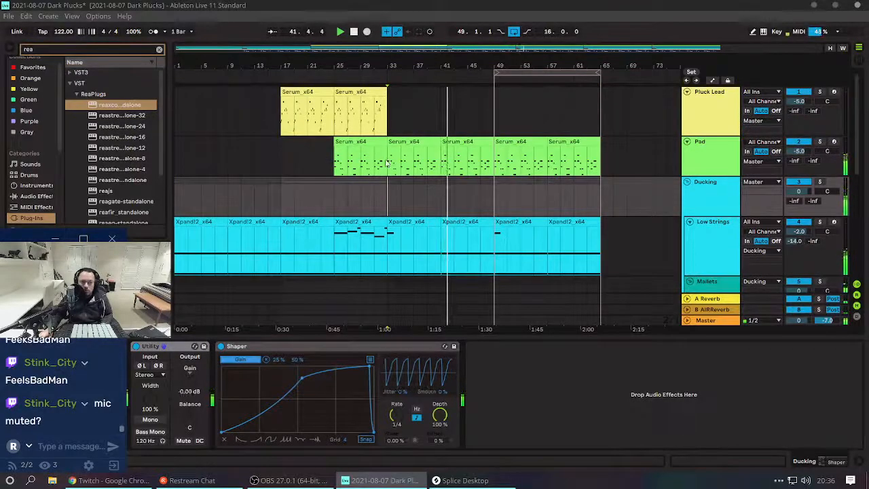
scroll(367, 122, "down", 5)
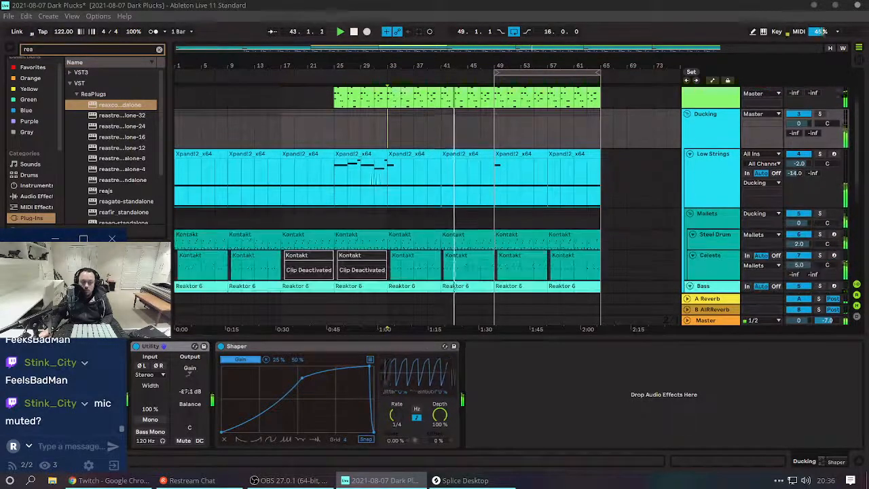
scroll(363, 170, "up", 4)
scroll(363, 170, "up", 1)
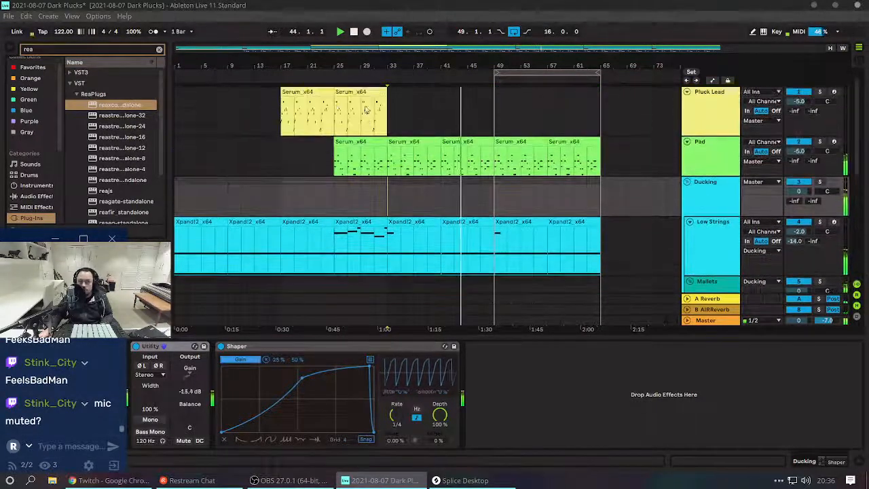
Copy the Pluck Lead clip at bar 25 to bar 49, and stop playback.
left_click(347, 92)
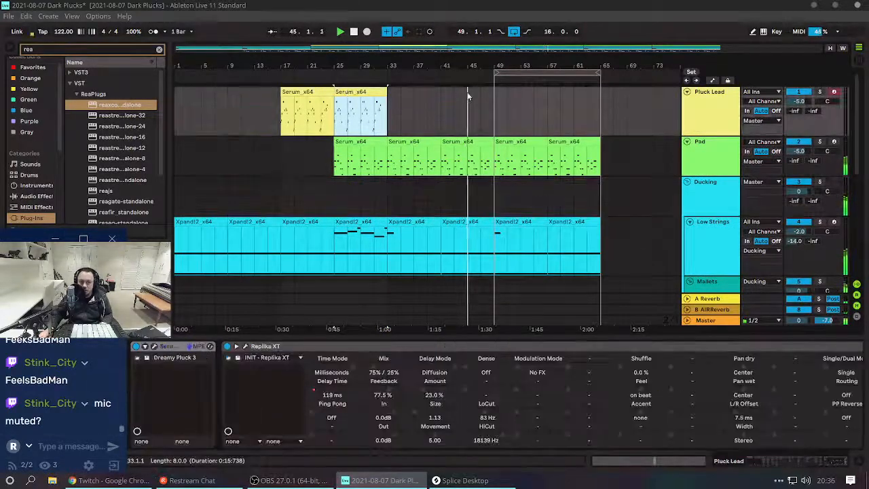
left_click(499, 96)
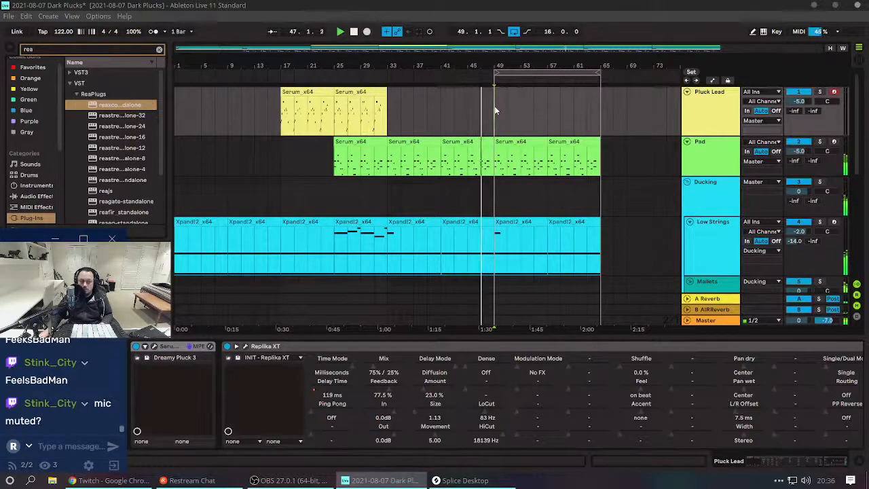
key("ctrl+v")
scroll(532, 251, "down", 2)
scroll(521, 215, "down", 4)
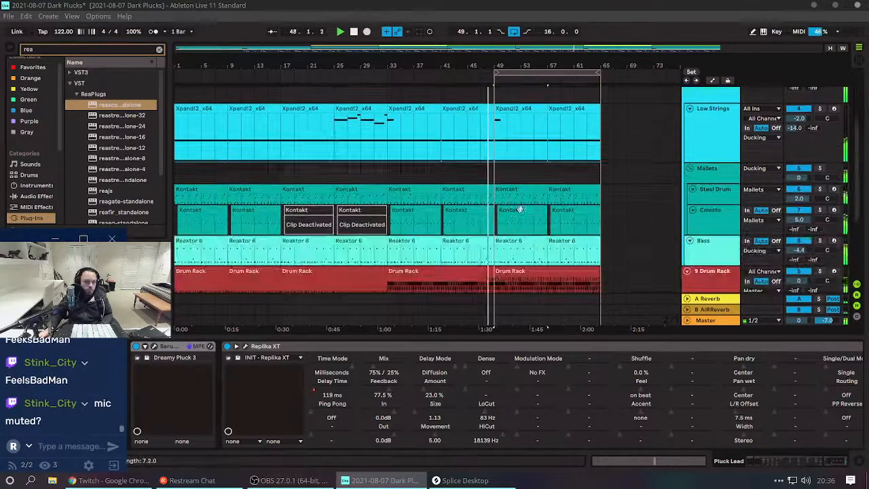
key("space")
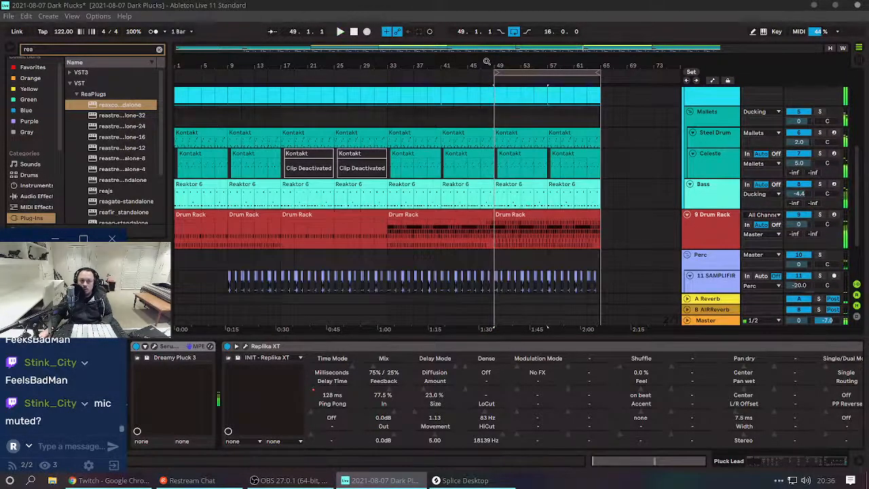
Place the insert marker on the Drum Rack track at 47.3 and play the transition towards bar 49 to check its chain volume automation.
scroll(491, 90, "up", 5, "ctrl")
scroll(468, 210, "up", 2)
scroll(468, 210, "down", 4)
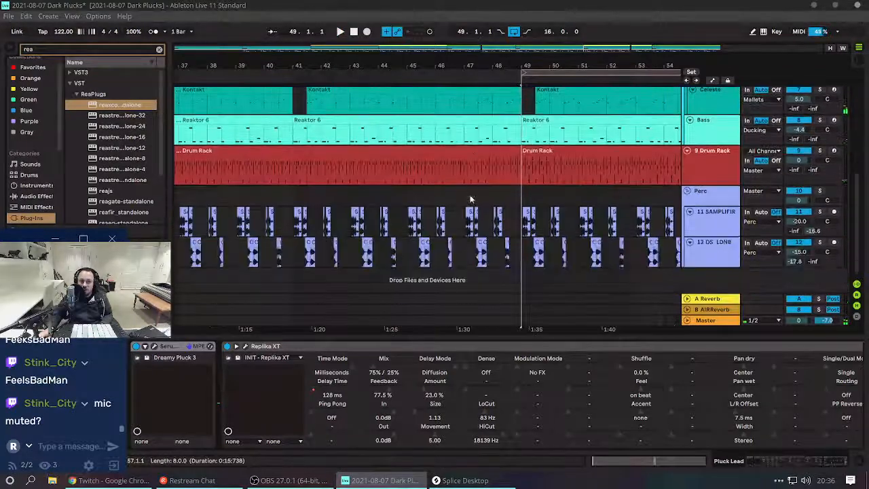
left_click(479, 173)
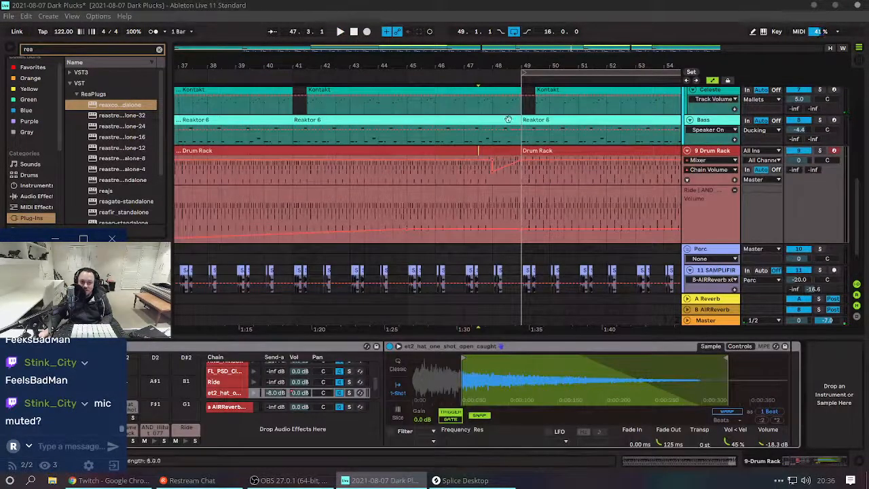
key("space")
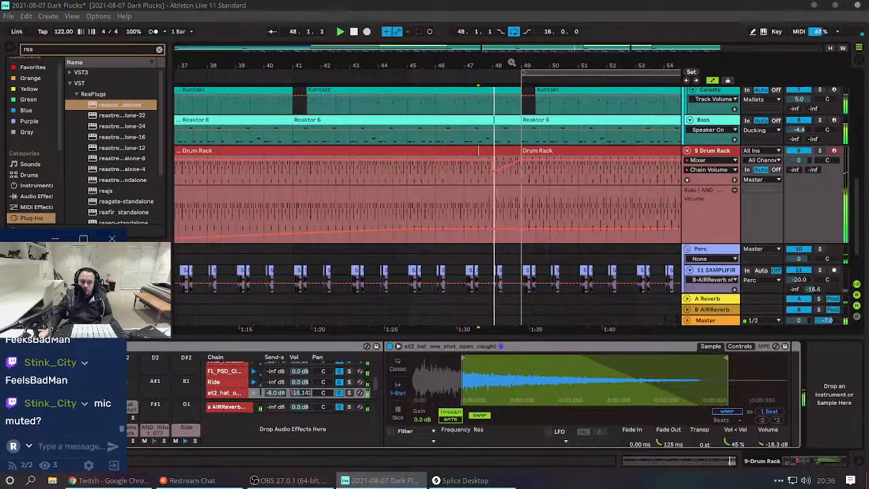
key("space")
key("space")
left_click_drag(489, 64, 488, 126)
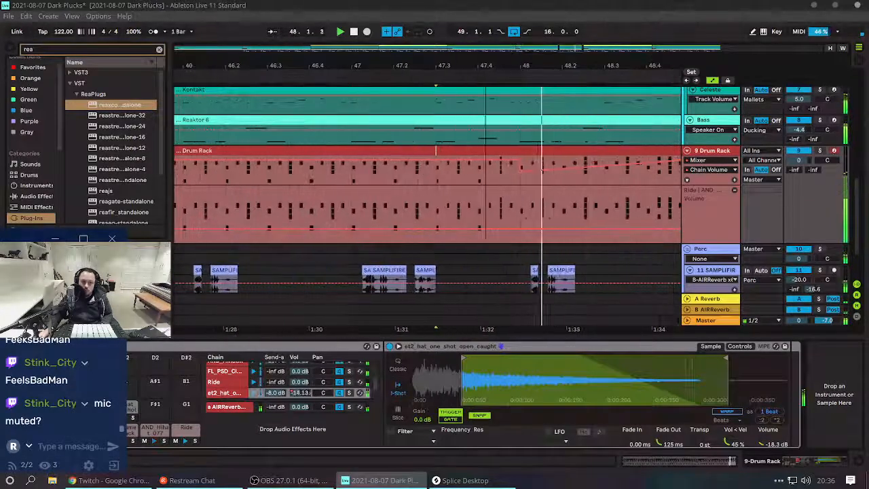
key("space")
key("space")
key("space")
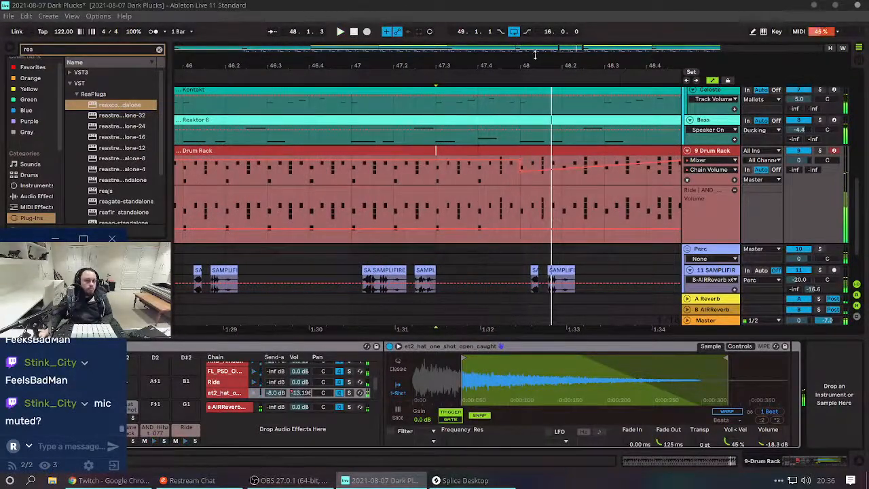
Extend the Drum Rack's chain volume ramp before bar 49 so it starts just past the middle of bar 47, and play it from 47.3.
left_click_drag(531, 60, 530, 26)
left_click_drag(617, 178, 526, 179)
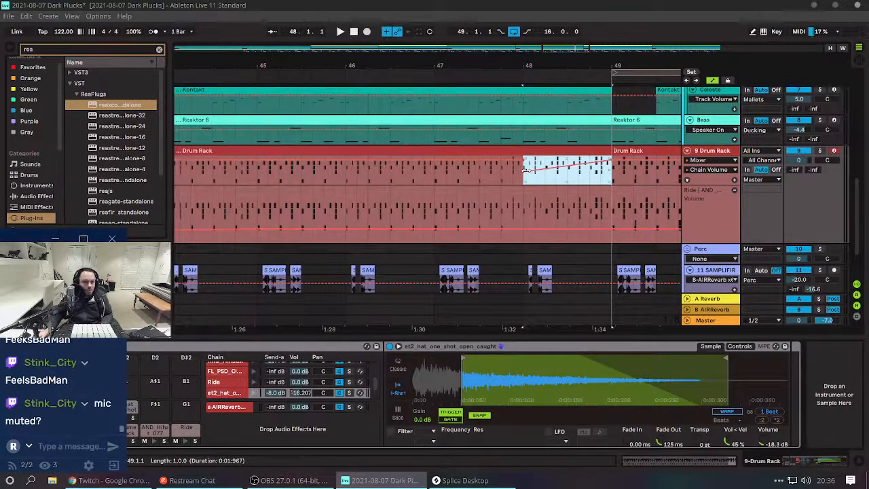
left_click_drag(524, 169, 490, 172)
left_click(478, 171)
key("space")
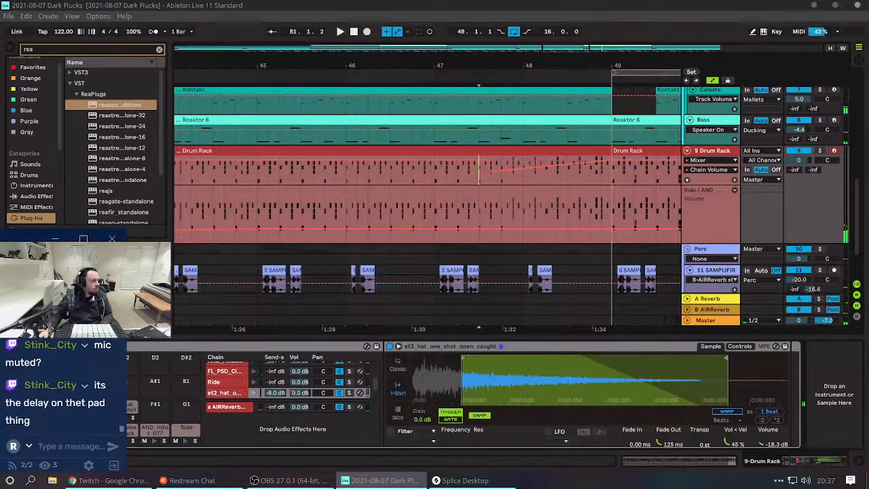
Read the stream chat messages and return to the Drum Rack track at 44.3 in the arrangement.
key("alt+Tab")
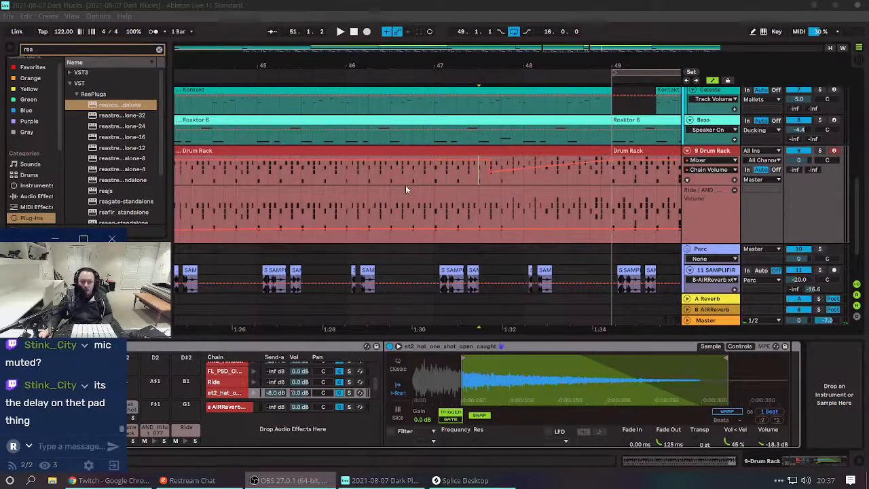
left_click(324, 150)
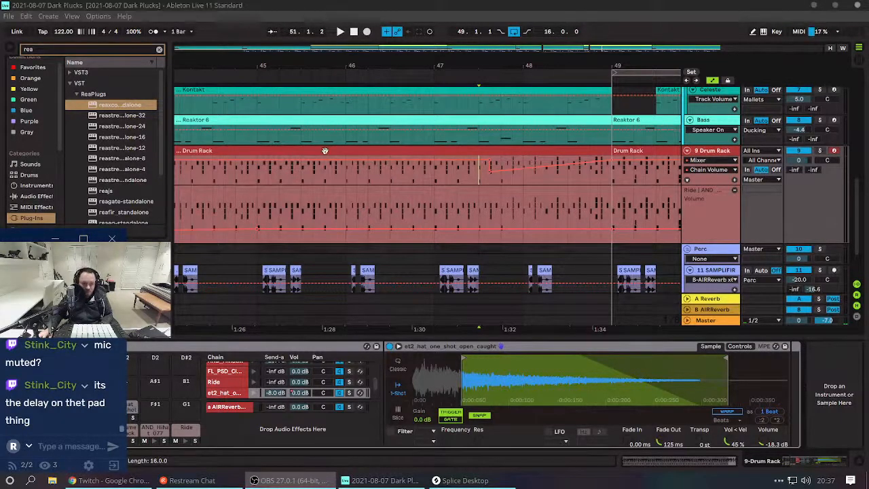
left_click(324, 150)
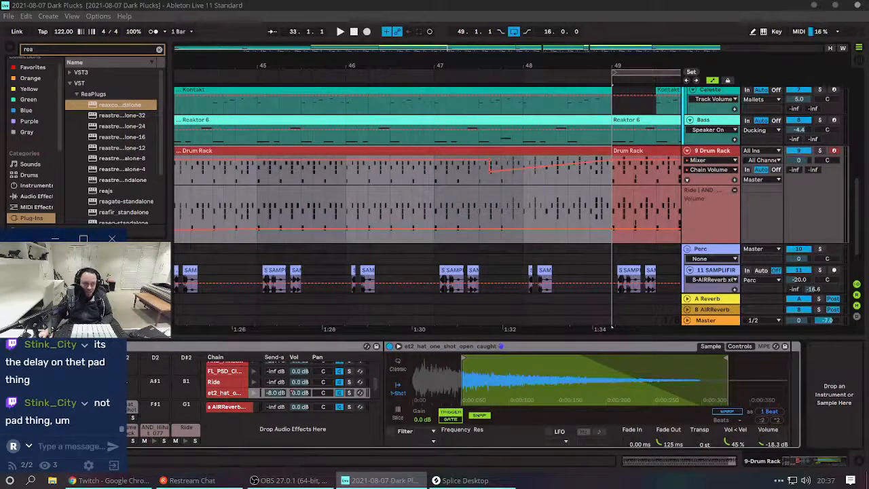
left_click(65, 389)
scroll(64, 389, "up", 1)
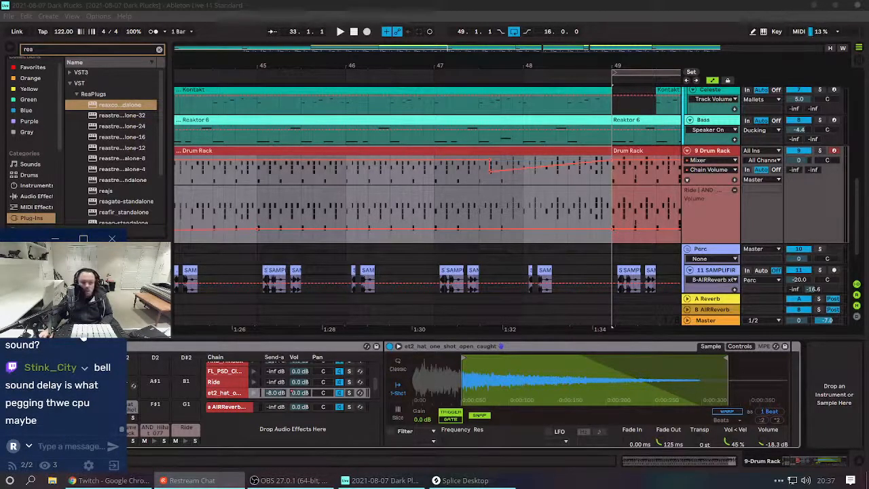
left_click(212, 198)
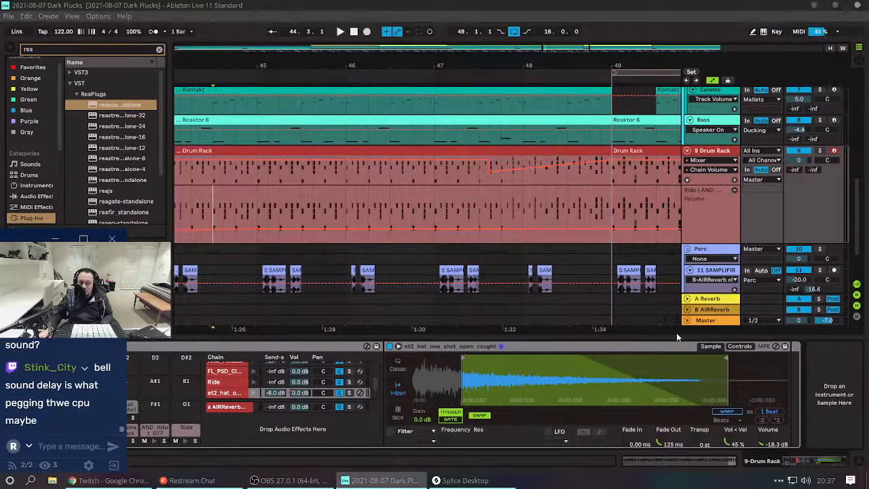
Switch to the Session View mixer, hide the track delays and show each track's performance impact meter.
key("Tab")
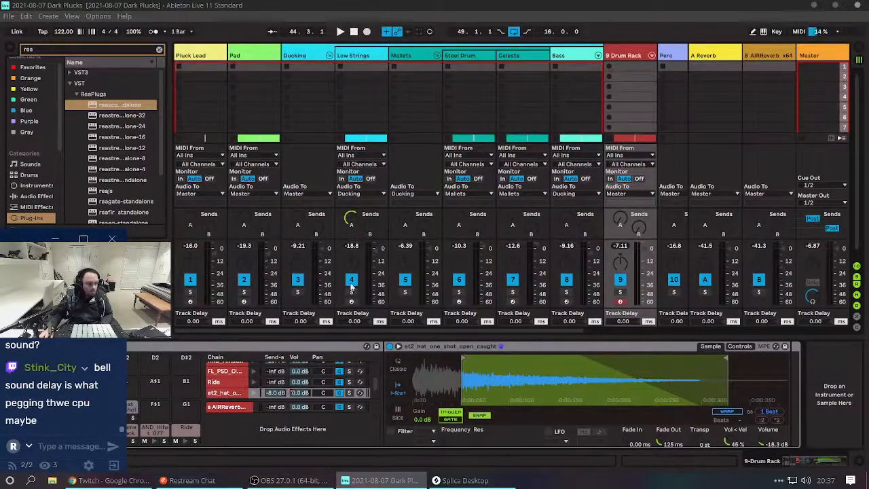
left_click(858, 306)
left_click(858, 327)
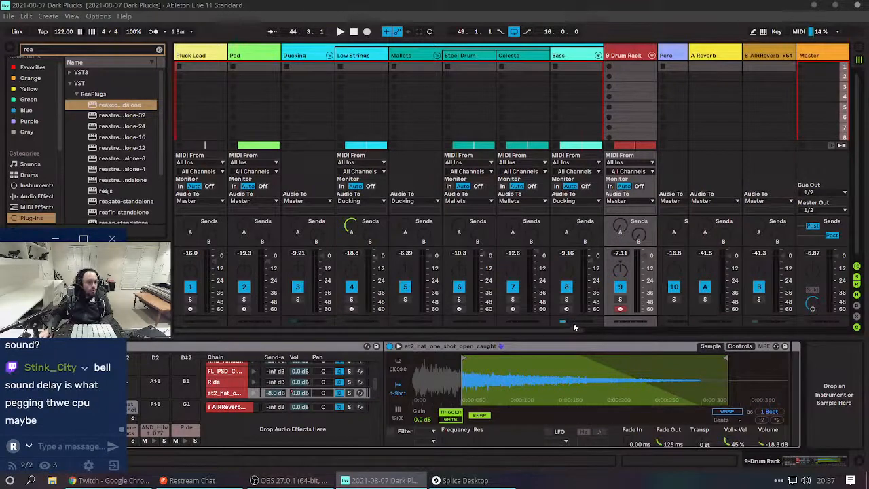
Play the song with the Bass track selected and switch its Nonreal effect off and on to compare the CPU load and sound.
left_click(573, 59)
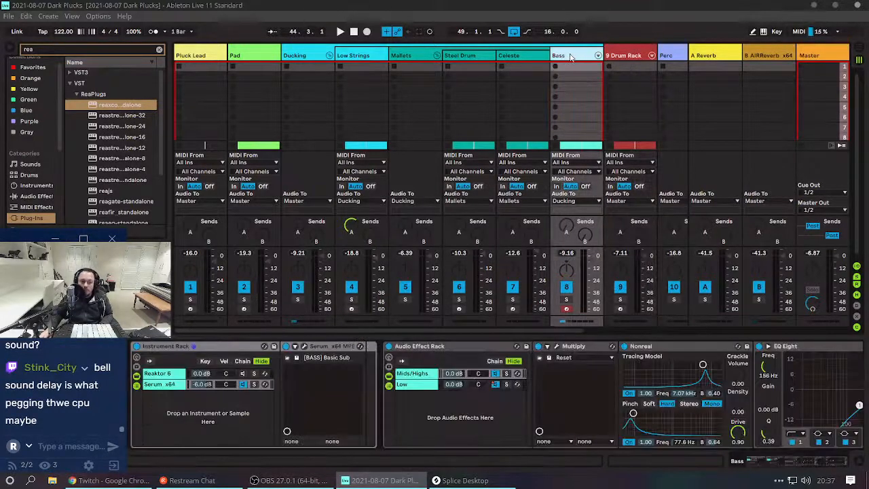
key("space")
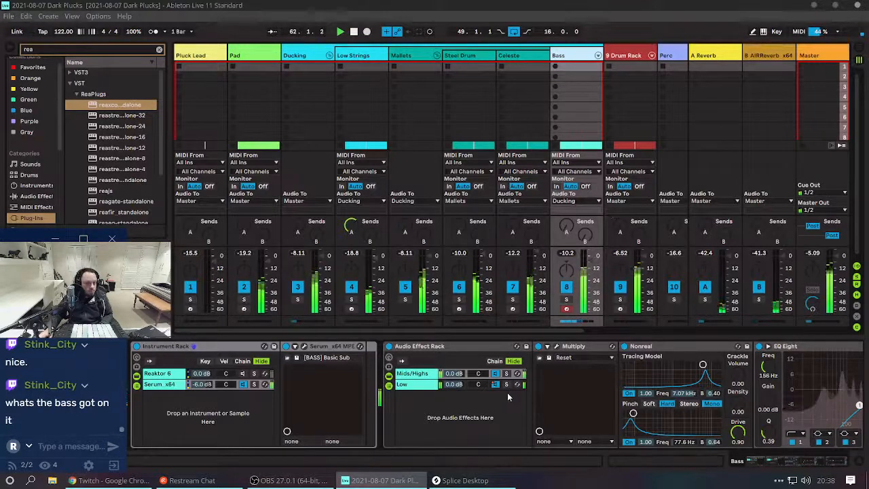
left_click(624, 346)
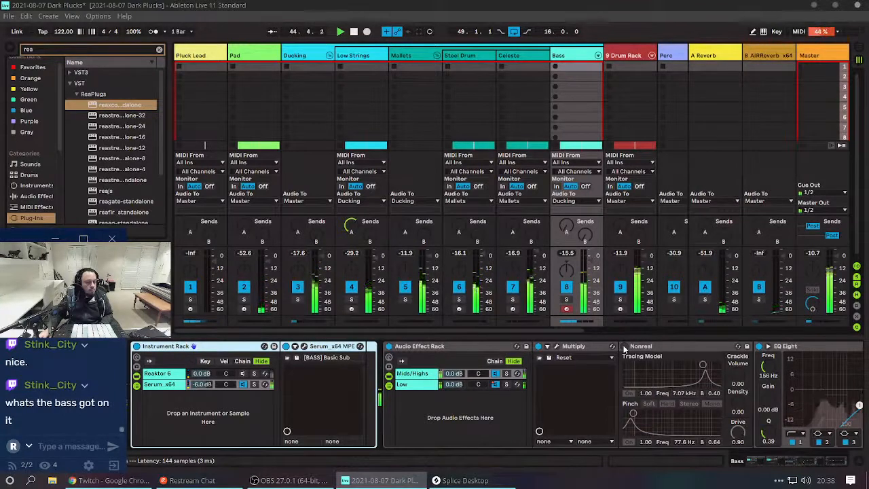
key("Tab")
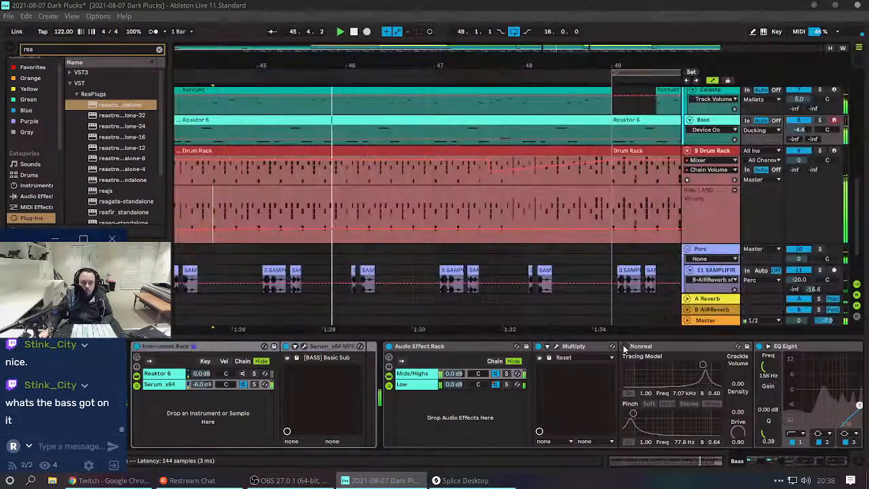
left_click(625, 346)
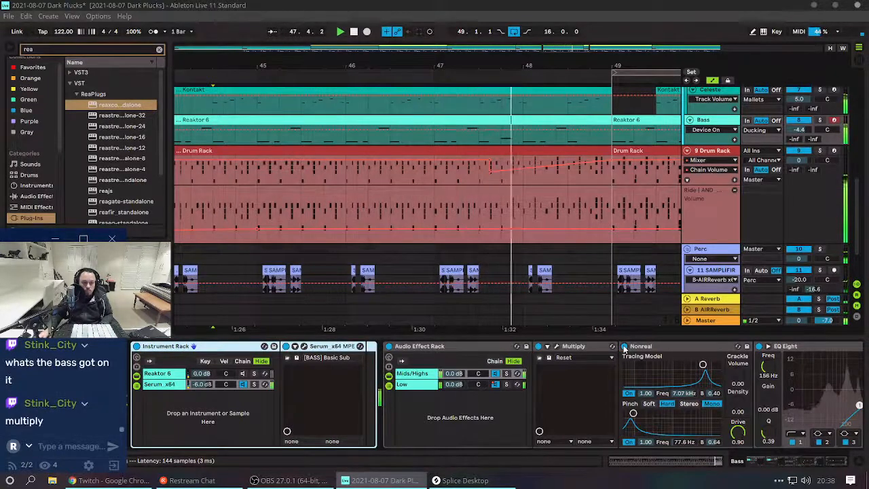
left_click(624, 346)
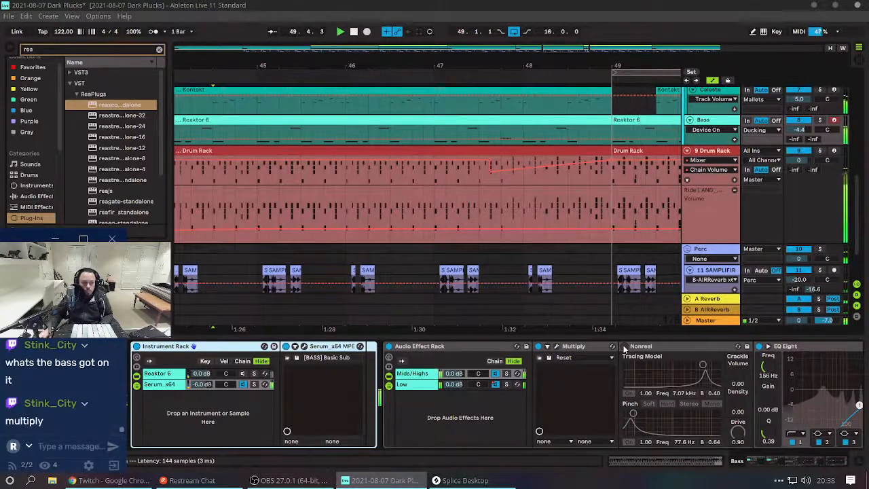
left_click(624, 346)
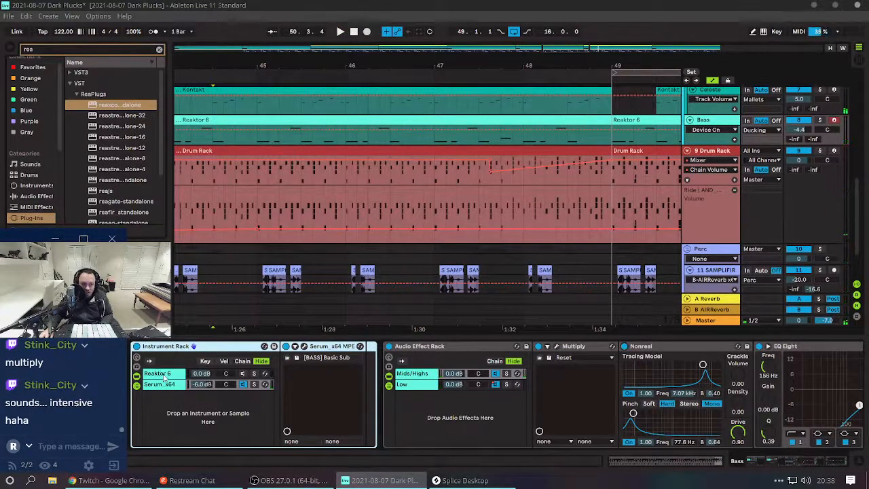
Compare the Reaktor 6 and Serum_x64 chains in the Bass track's Instrument Rack, and delete the Reaktor 6 chain.
left_click(163, 375)
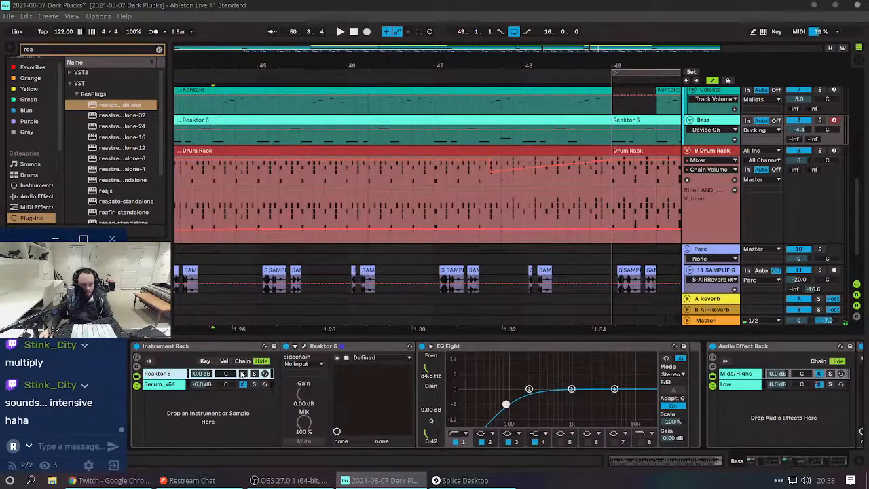
key("Tab")
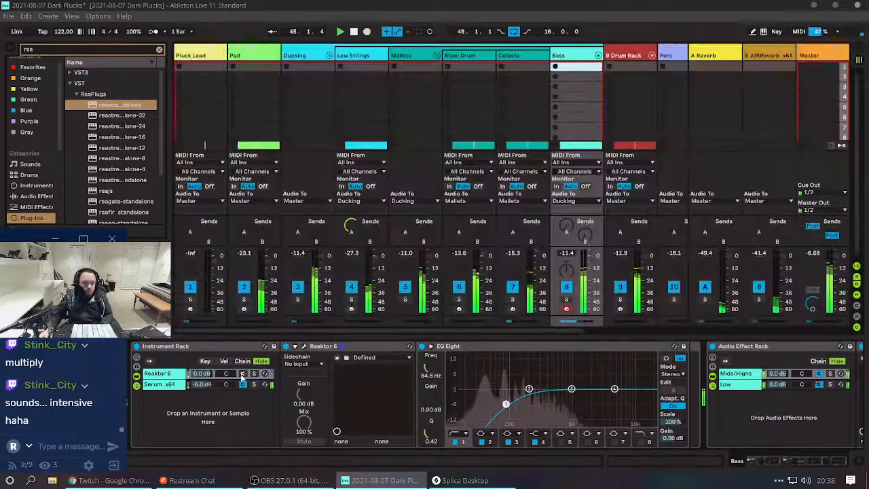
left_click(243, 385)
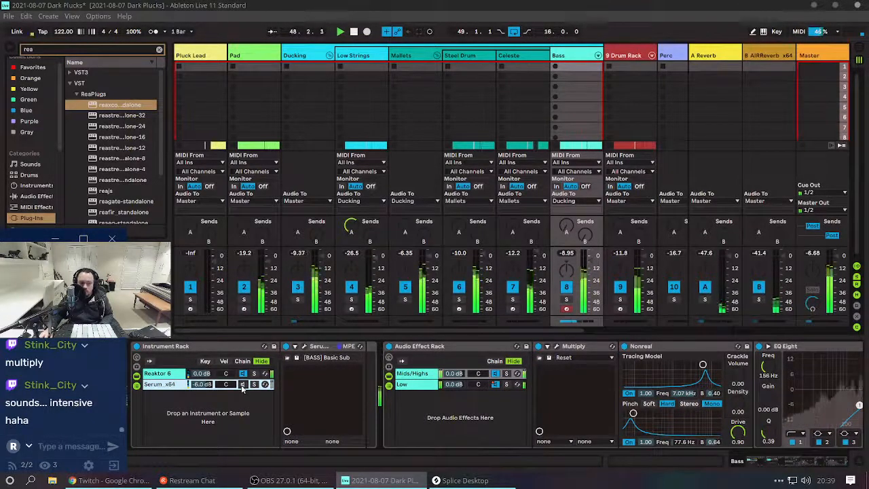
left_click(167, 374)
key("Delete")
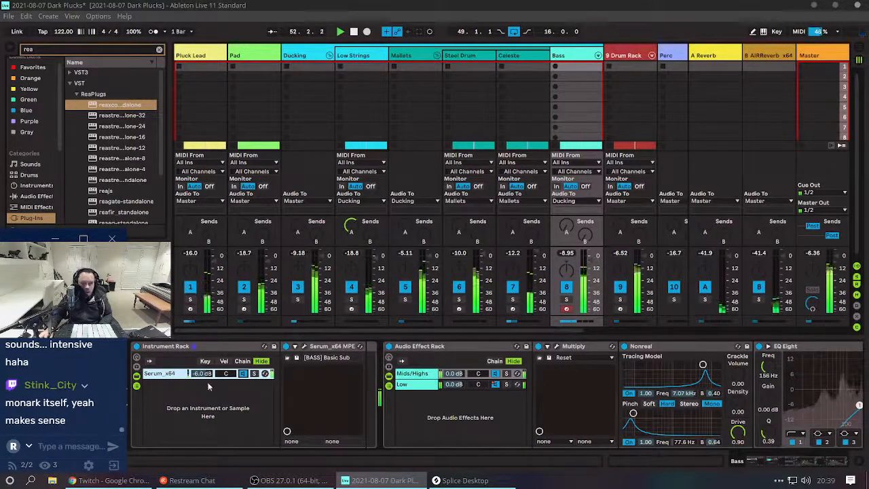
Toggle the Bass track's Multiply effect during playback to compare the CPU load, and switch off both Multiply and Nonreal.
scroll(429, 425, "right", 1)
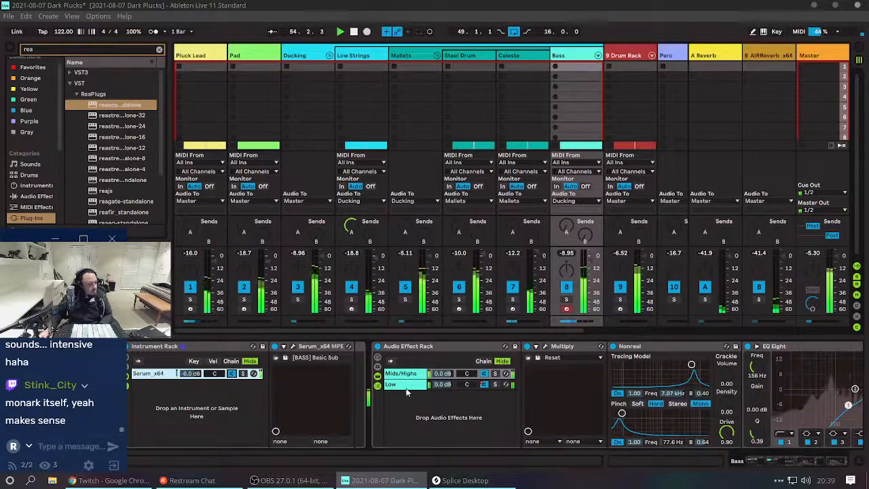
scroll(524, 380, "right", 3)
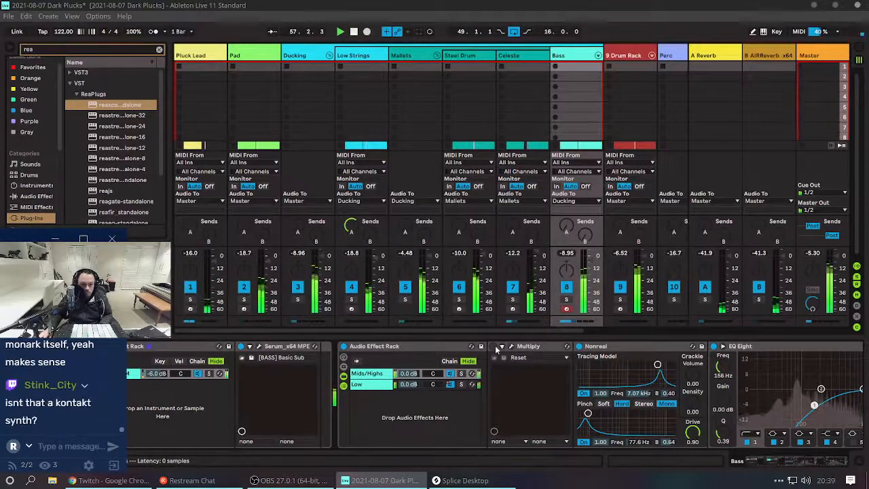
left_click(493, 346)
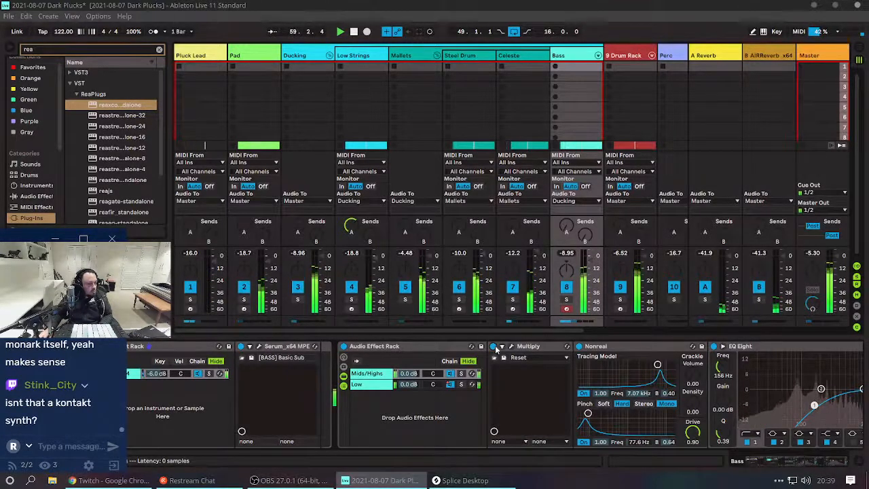
left_click(494, 346)
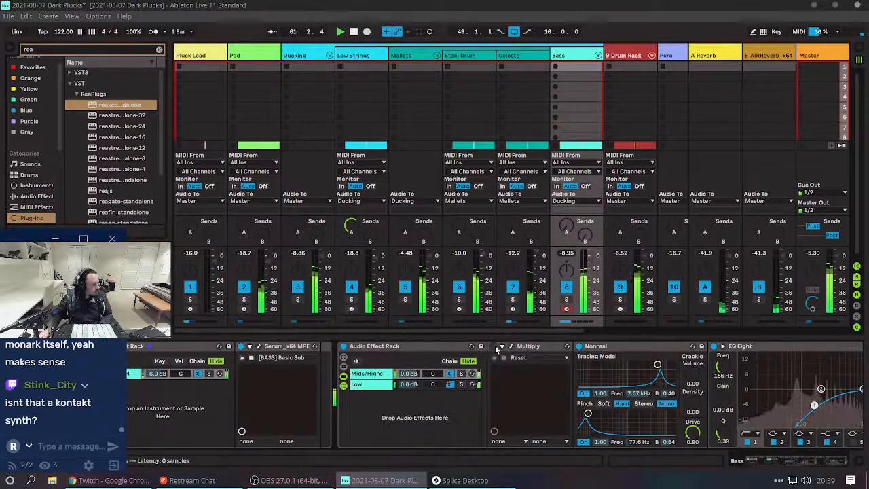
left_click(495, 346)
scroll(495, 366, "right", 3)
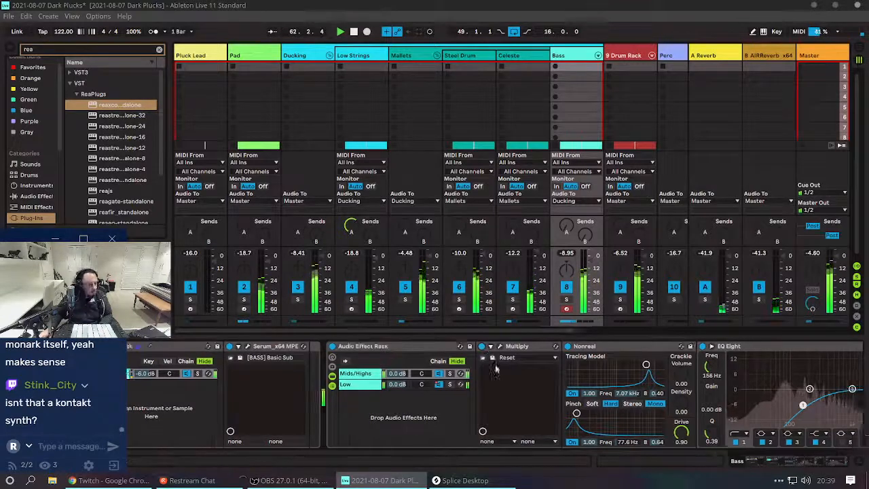
scroll(496, 367, "right", 2)
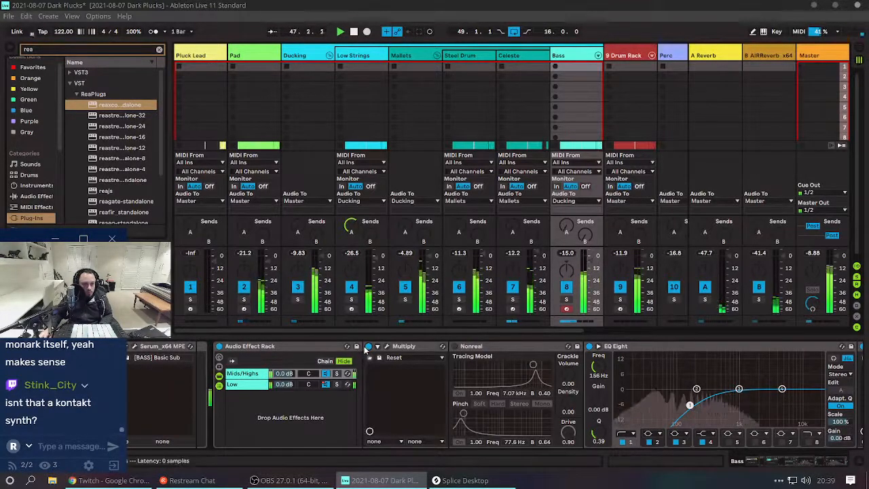
scroll(375, 348, "right", 2)
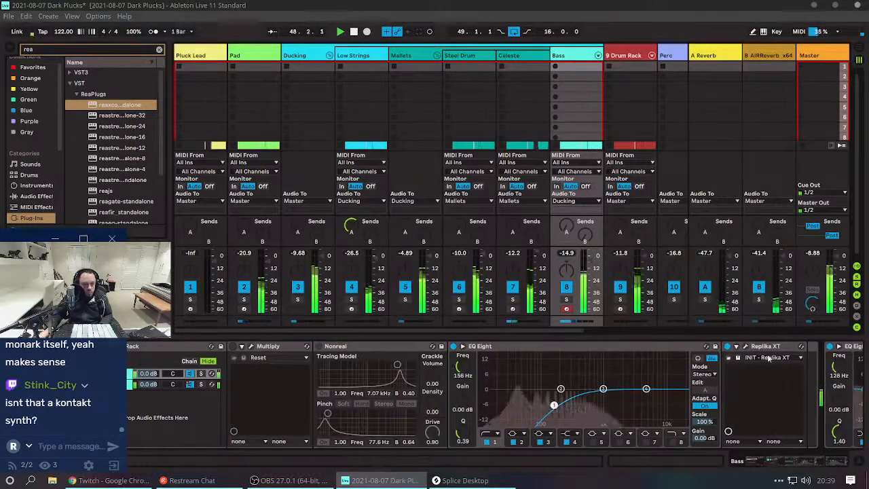
scroll(774, 349, "right", 1)
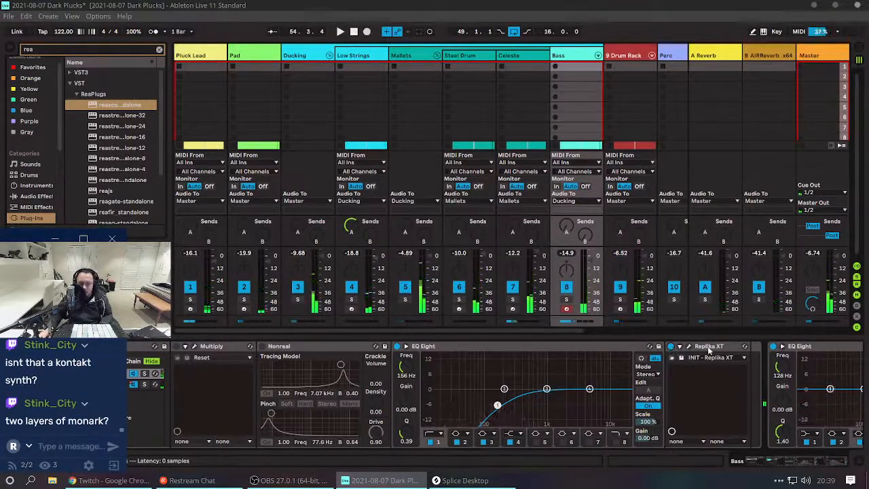
Delete the Replika XT delay from the Bass track's device chain.
left_click(706, 346)
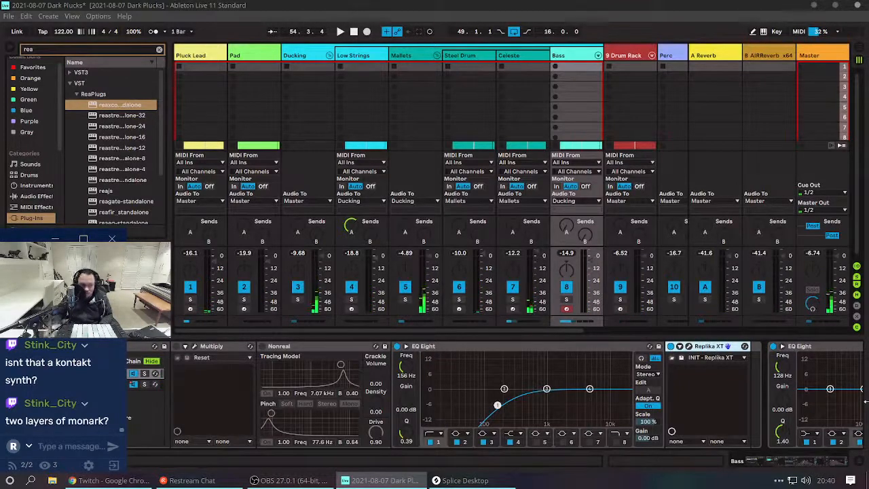
key("Delete")
scroll(528, 387, "left", 1)
scroll(526, 383, "left", 1)
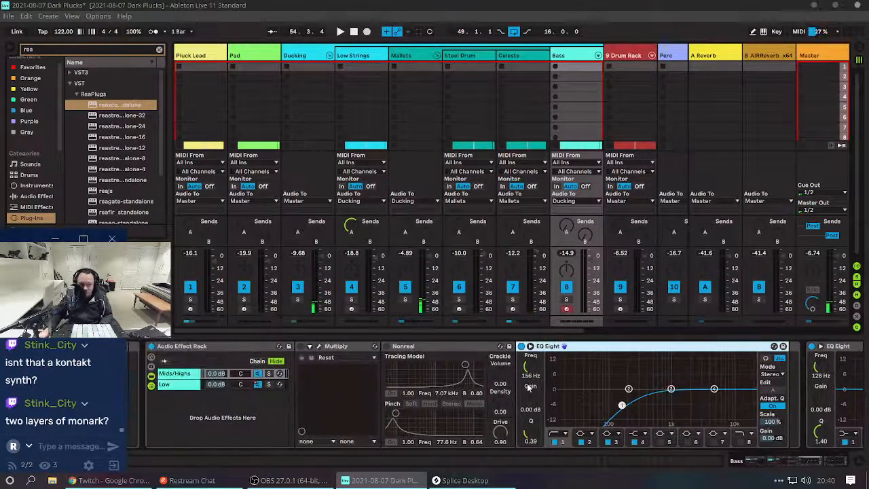
Play the song and switch the Bass track's Nonreal and Multiply effects back on.
key("space")
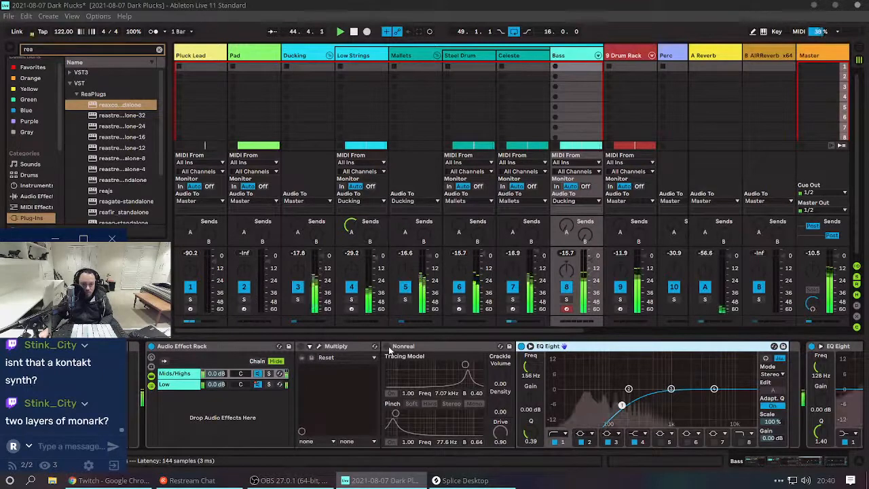
left_click(386, 347)
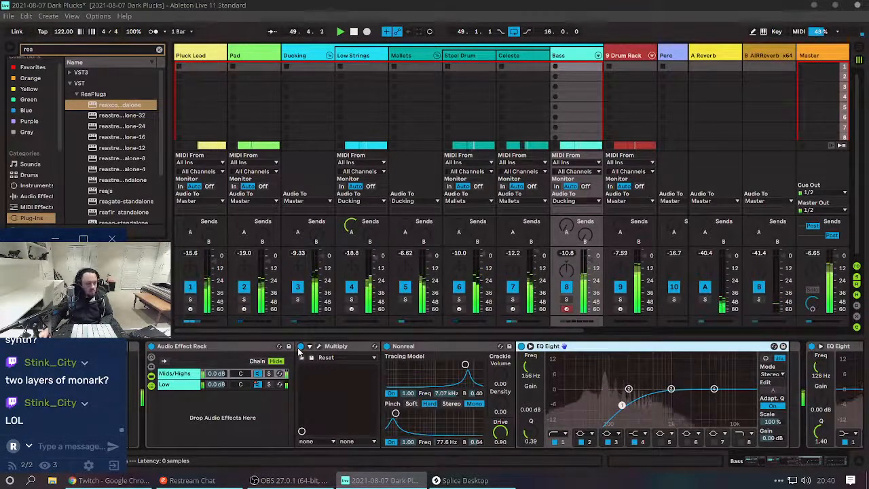
Stop playback and inspect the Serum_x64 instrument with its Basic Sub preset on the Bass track, closing its window when done.
scroll(260, 381, "left", 5)
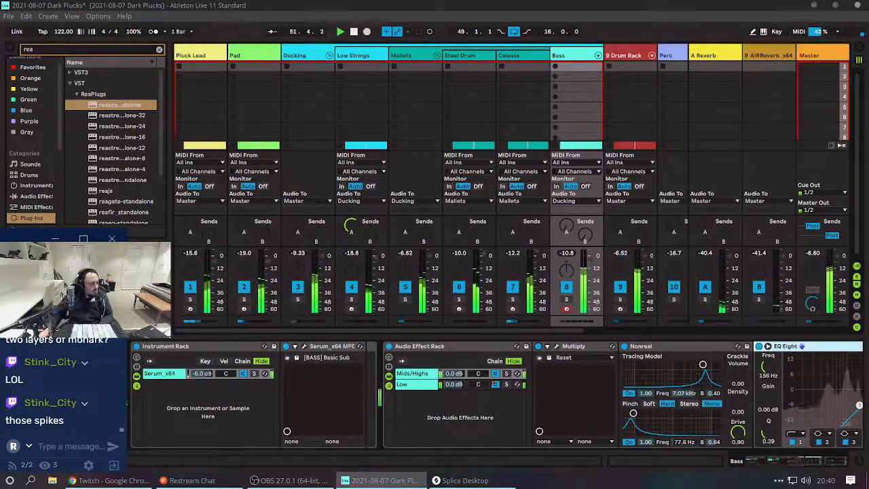
left_click(166, 379)
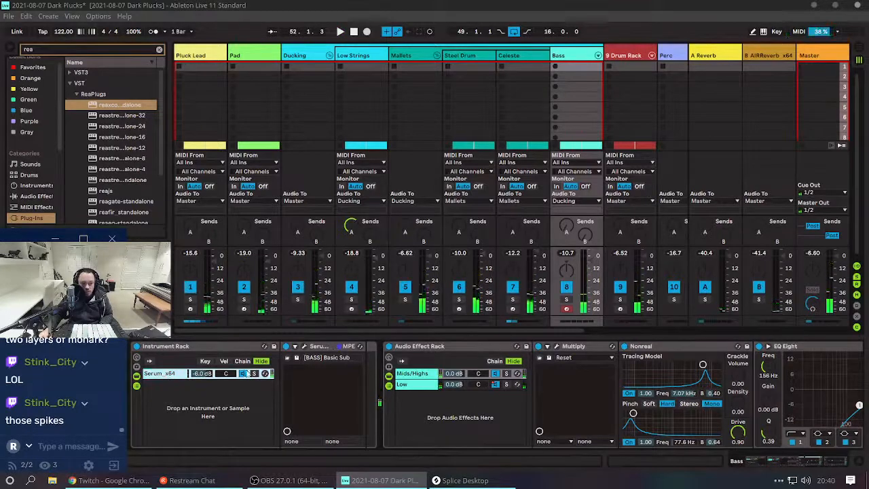
left_click(305, 347)
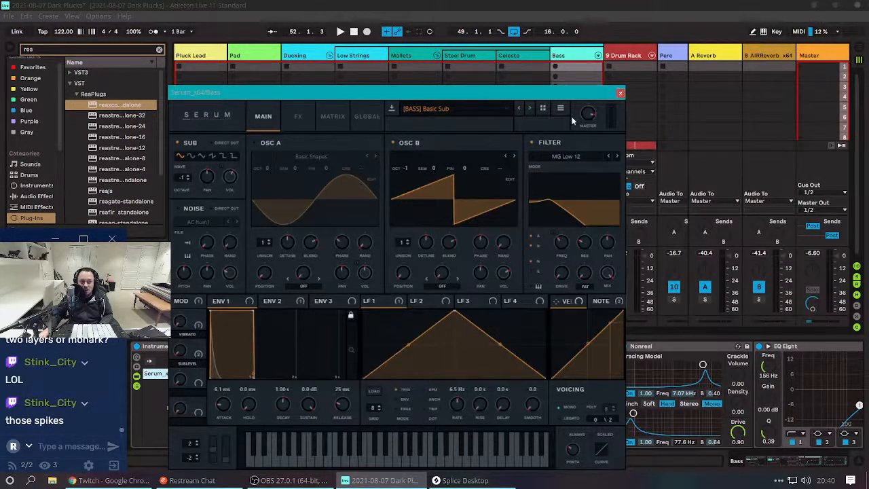
left_click(619, 95)
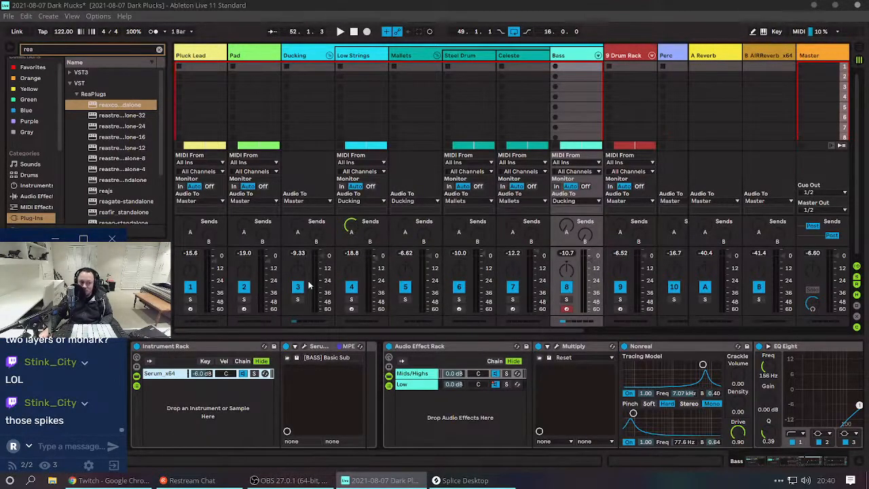
Switch to the Arrangement View, show the song from bar 1 to past bar 49, and play it from the beginning.
key("shift+Tab")
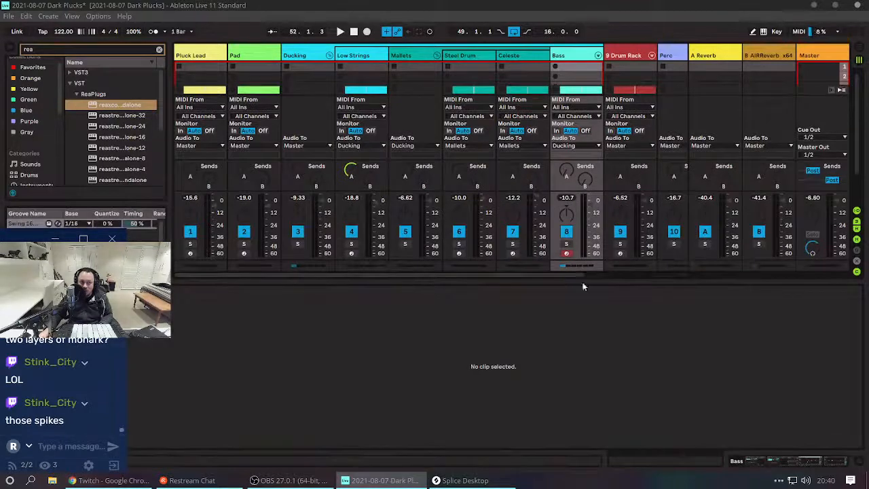
key("shift+Tab")
key("Tab")
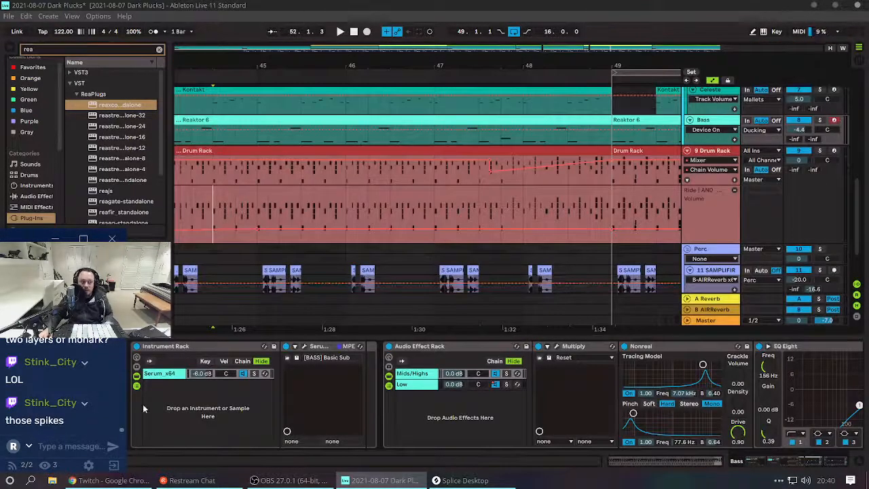
left_click(182, 200)
left_click_drag(198, 63, 458, 18)
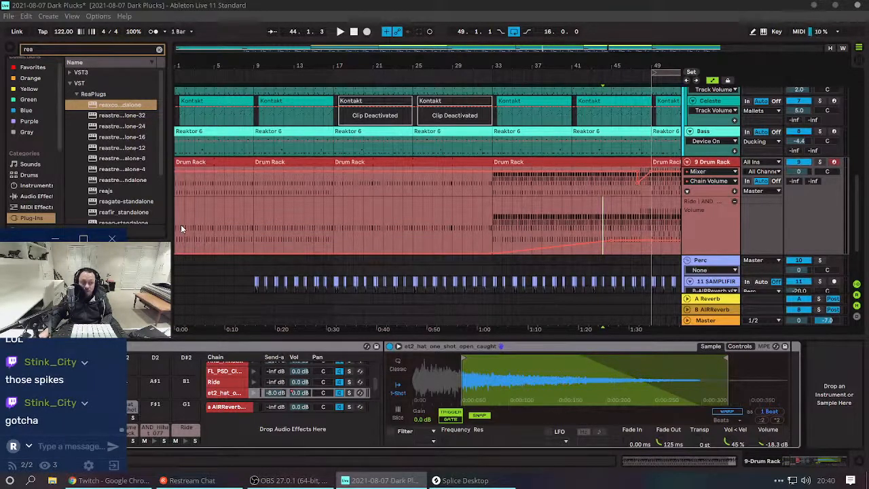
key("space")
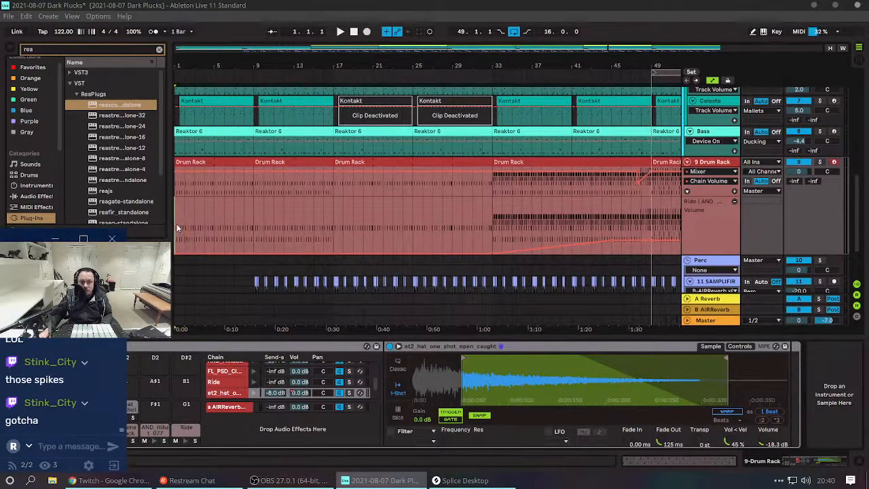
key("space")
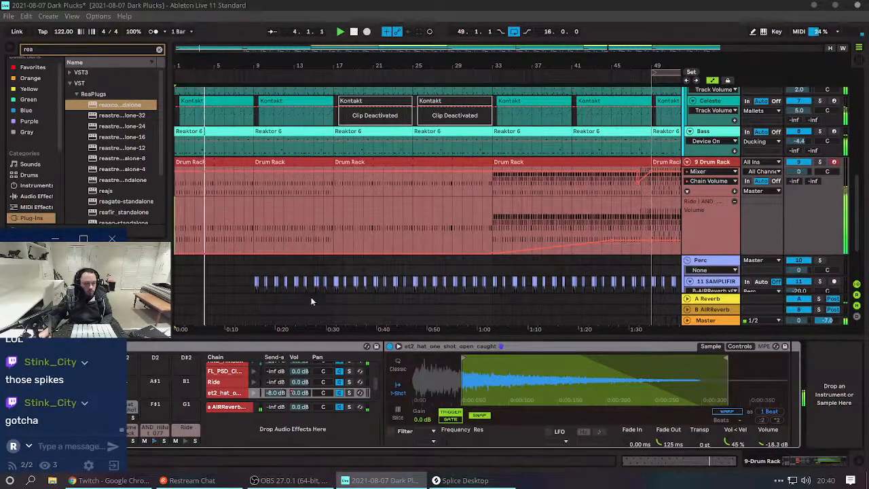
Audition the drums from bar 33 and the transition into bar 49, stop playback, and save the set.
scroll(306, 251, "right", 5)
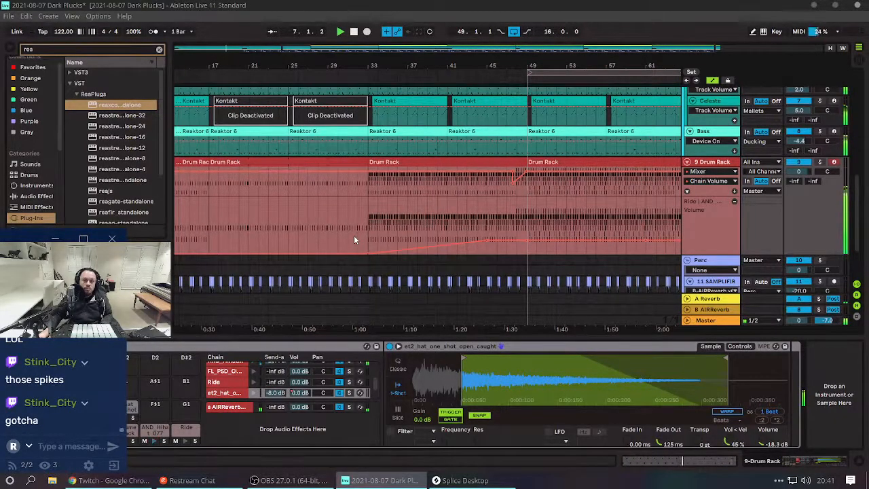
left_click(368, 224)
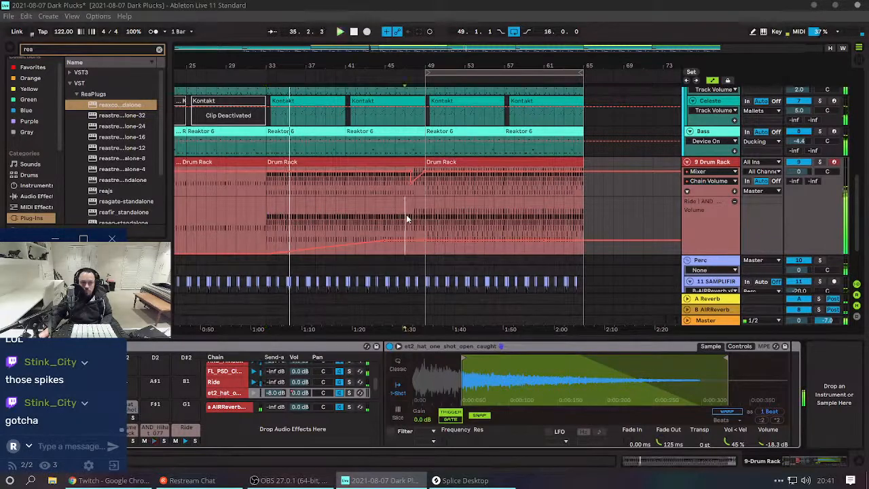
left_click(406, 214)
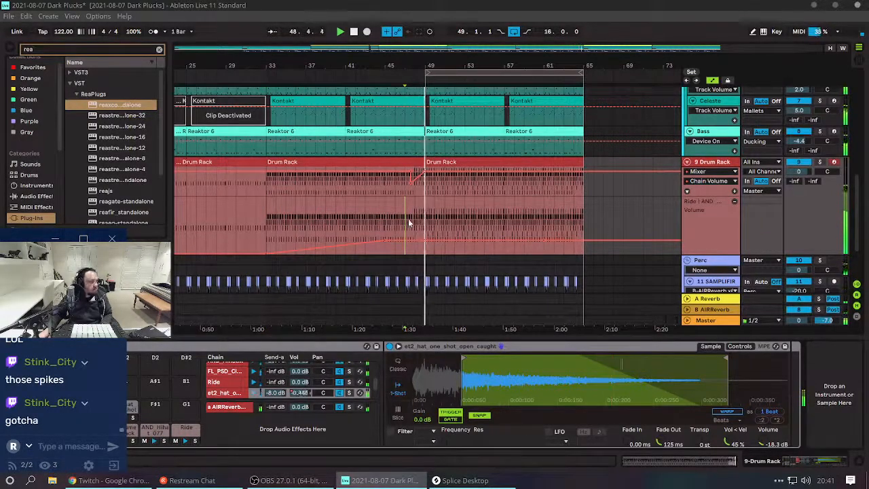
key("space")
key("ctrl+s")
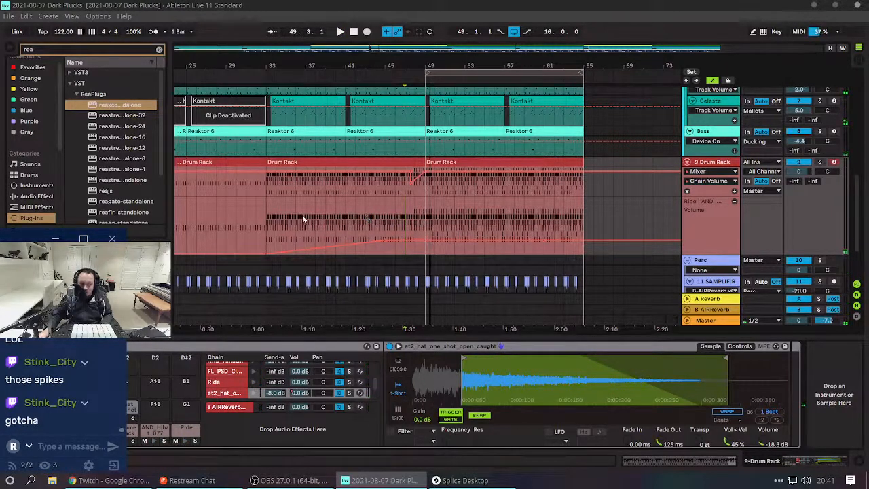
Try to scale the Drum Rack's Chain Volume automation between 47.3.1 and bar 49.
scroll(302, 214, "up", 3)
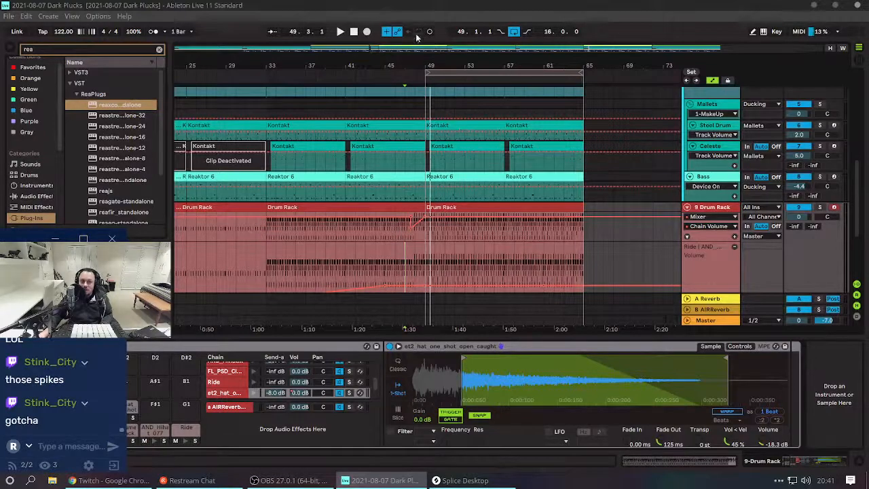
mouse_move(415, 60)
left_mouse_down()
mouse_move(412, 107)
mouse_move(398, 120)
mouse_move(406, 60)
left_mouse_up()
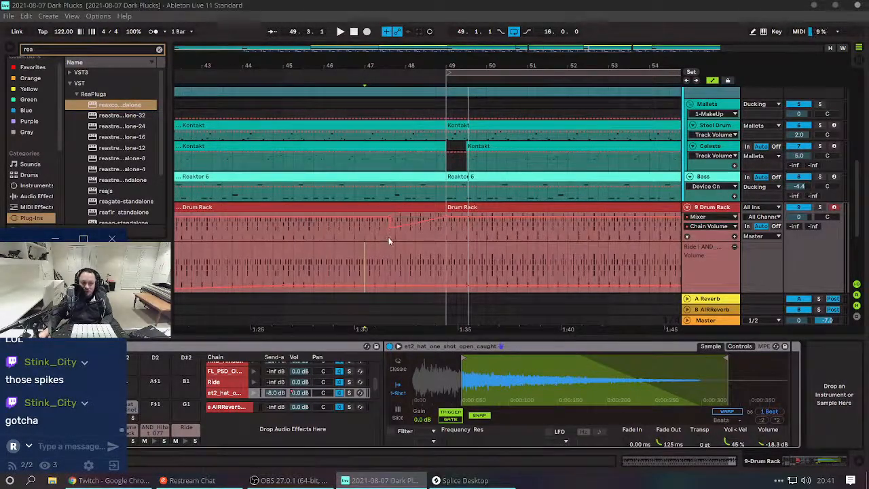
left_click_drag(389, 240, 444, 231)
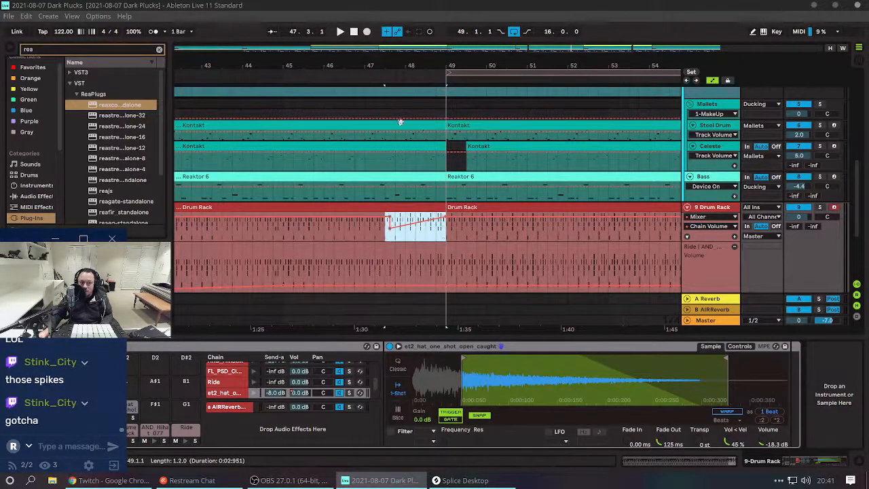
left_click_drag(384, 62, 405, 201)
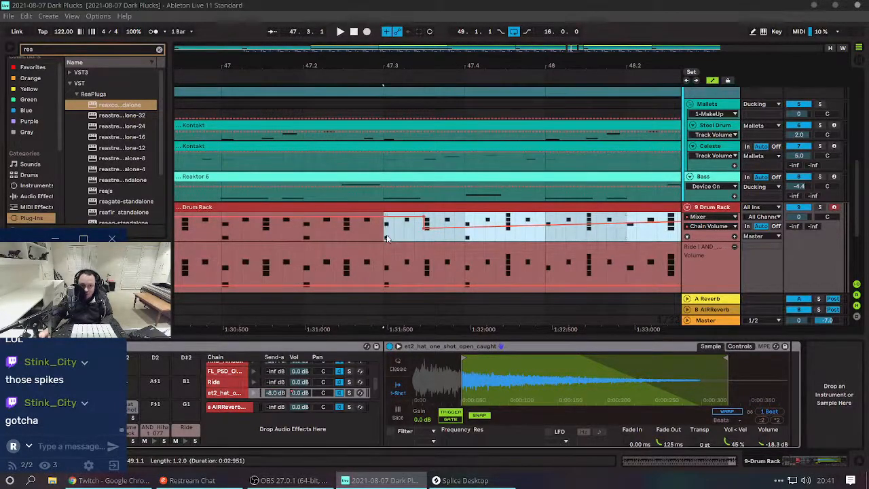
left_click_drag(386, 236, 397, 224)
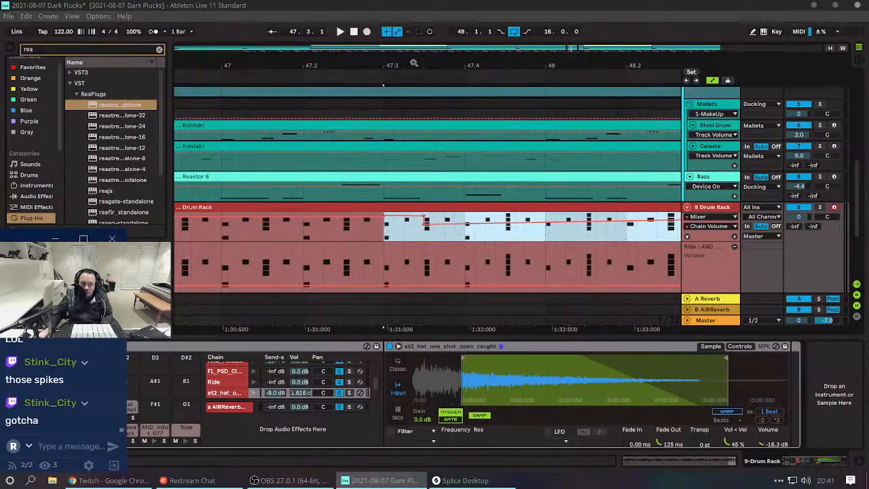
left_click_drag(413, 63, 414, 40)
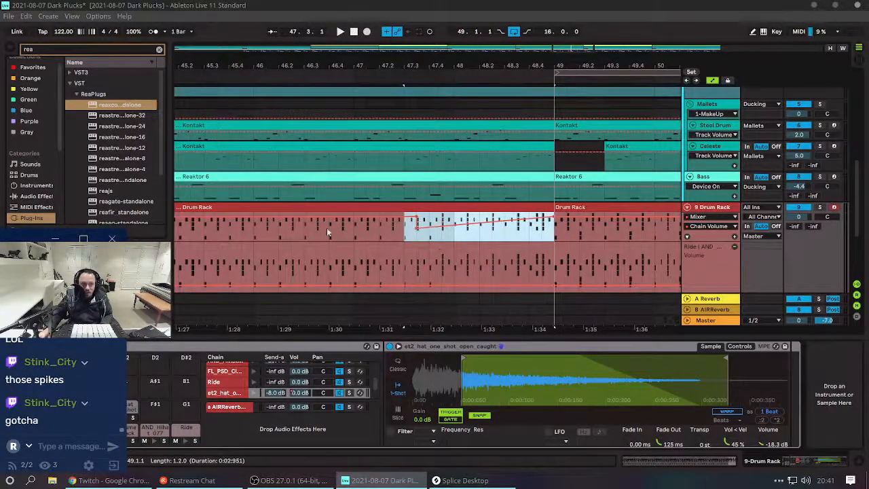
Try to adjust the flat Chain Volume automation from 46.2.3 to 47.1.3, and undo the change.
left_click_drag(291, 233, 366, 233)
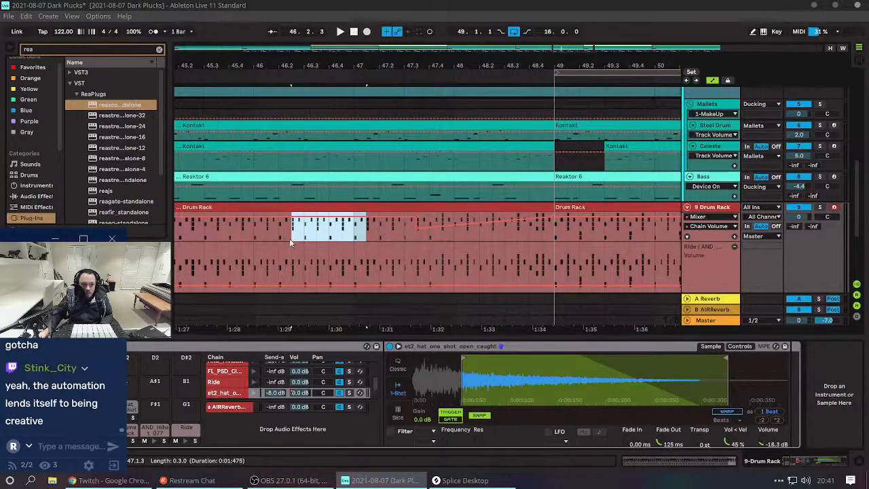
left_click_drag(294, 238, 307, 233)
key("ctrl+z")
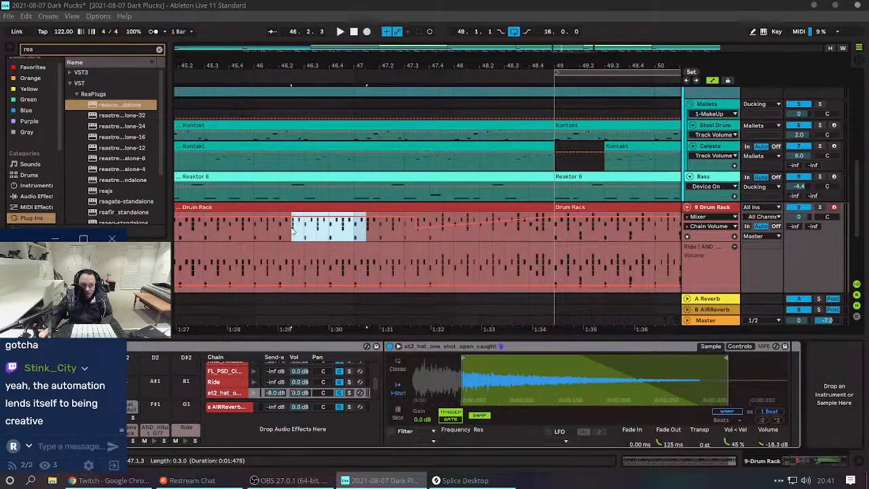
Try to skew and vertically stretch the Chain Volume ramp from 47.3.3 to bar 49, and undo the changes.
left_click_drag(417, 237, 548, 240)
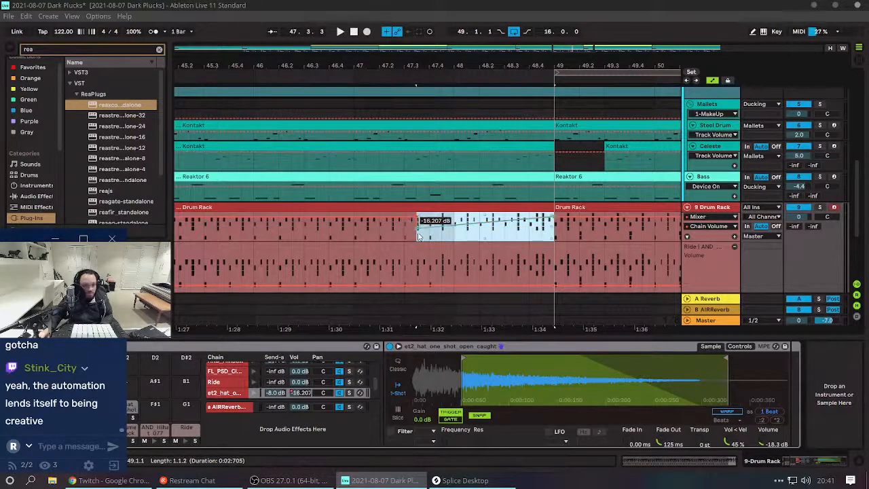
mouse_move(422, 231)
left_mouse_down()
mouse_move(470, 234)
mouse_move(418, 230)
mouse_move(428, 222)
left_mouse_up()
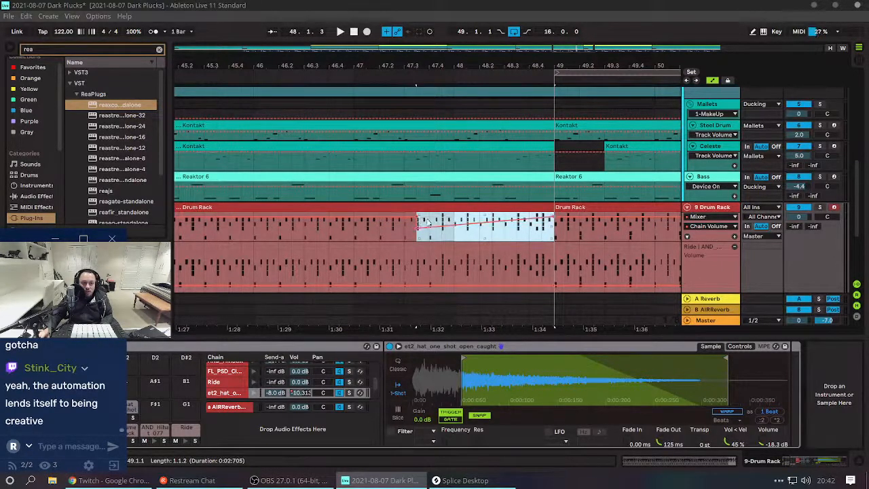
left_click_drag(482, 209, 480, 241)
key("ctrl+z")
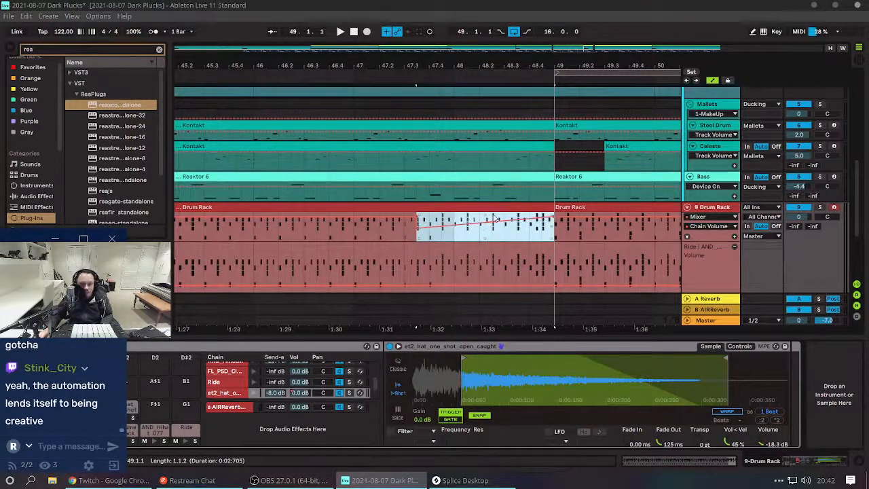
left_click_drag(485, 215, 485, 232)
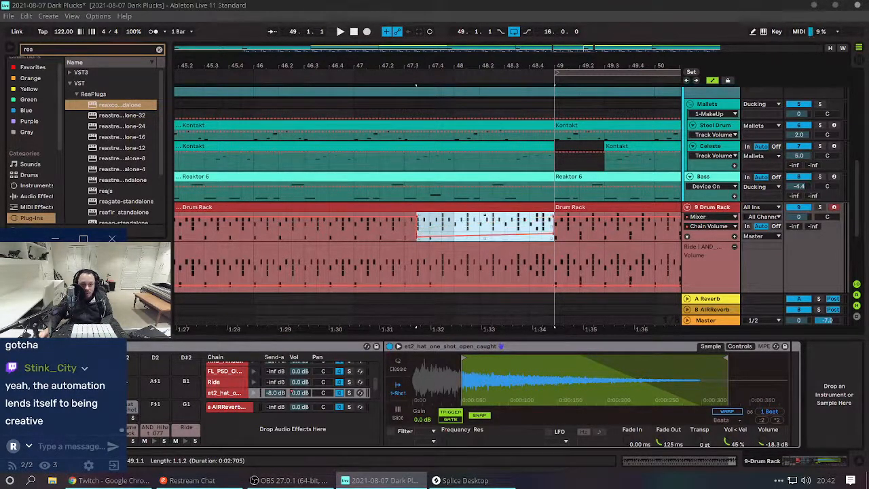
key("ctrl+z")
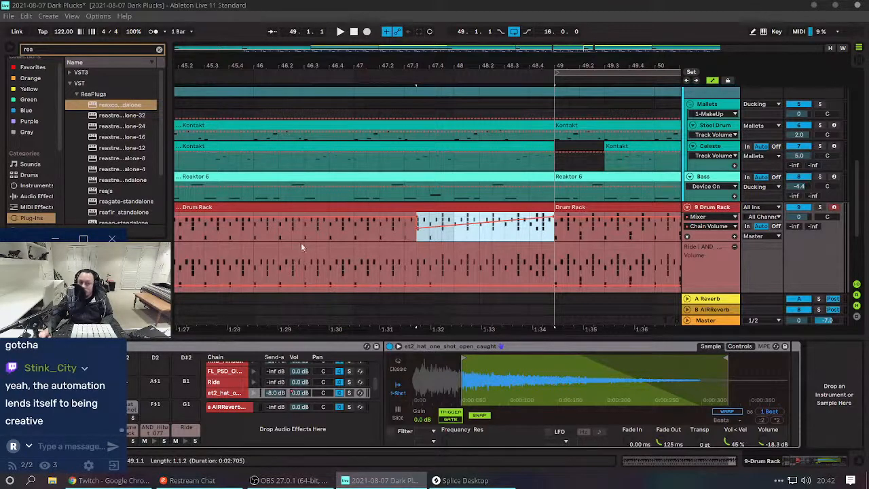
Try inserting a sine shape in the Drum Rack's Chain Volume automation from 45.4.1 to 46.4.3.
left_click_drag(228, 240, 342, 227)
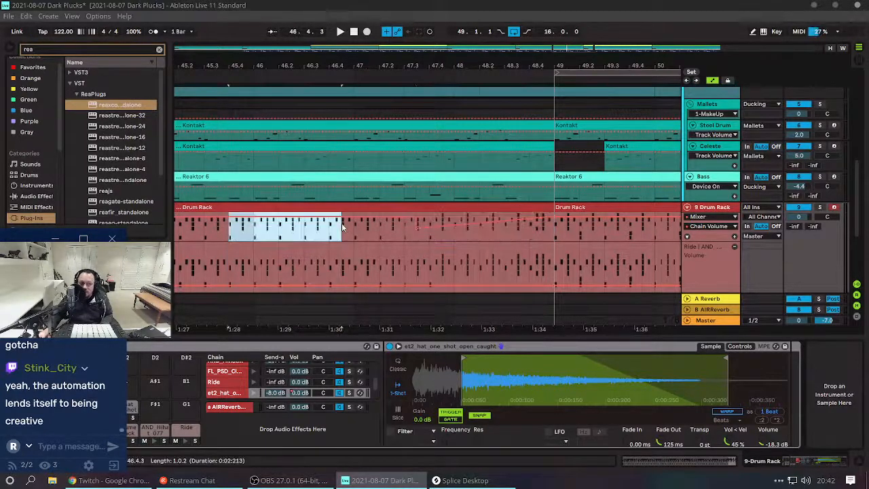
right_click(277, 240)
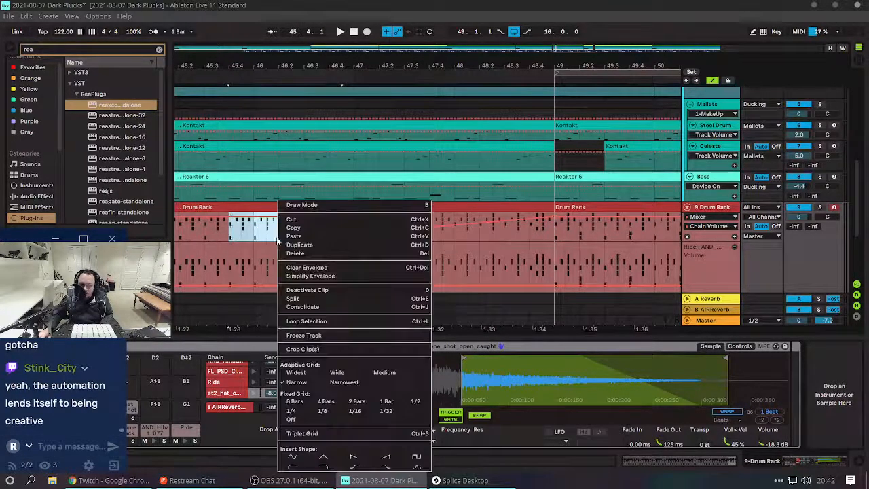
left_click(294, 459)
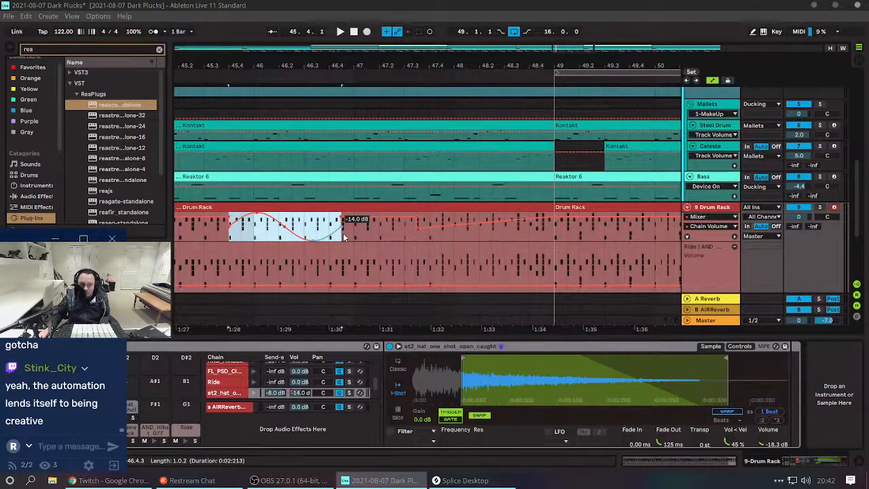
Insert a one-beat sine shape at 45.4.1 in the Drum Rack's Chain Volume automation and duplicate it three times.
left_click_drag(344, 237, 243, 234)
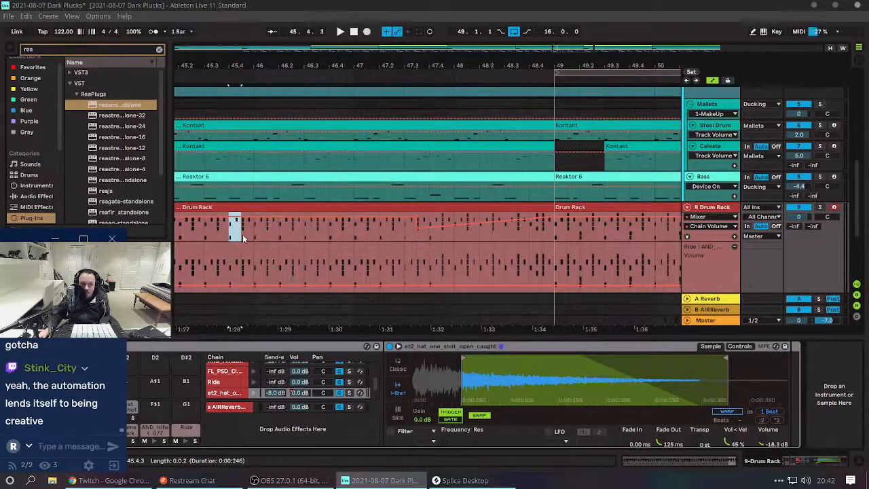
right_click(243, 234)
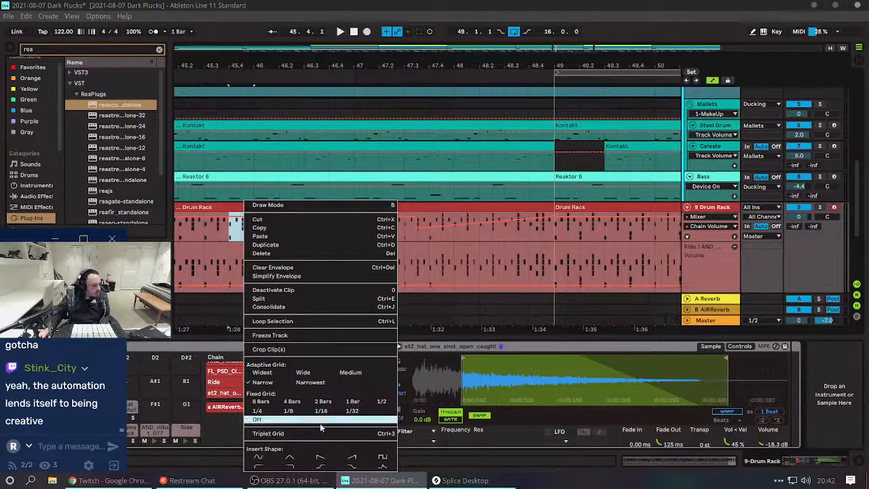
left_click(261, 456)
key("ctrl+d")
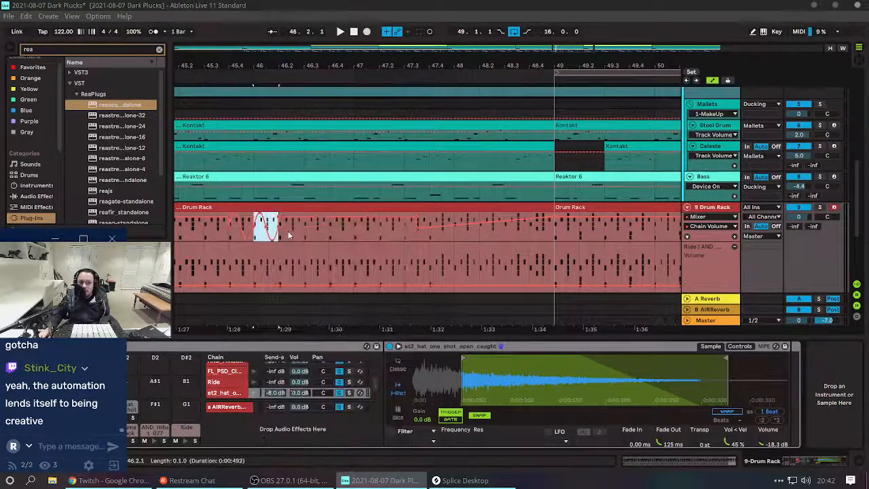
key("ctrl+d")
key("ctrl+d")
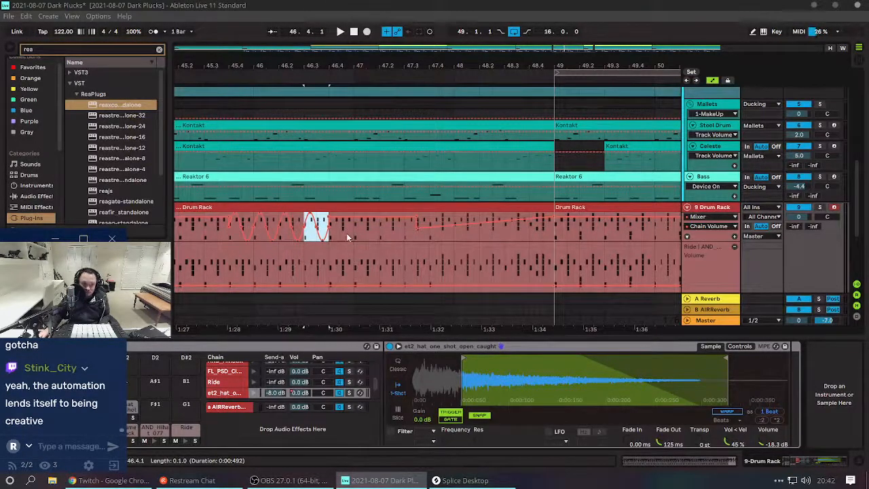
Try reducing the depth of the sine shapes from 45.4.1 to 46.4.1 in the Chain Volume automation, and undo the shapes.
left_click(229, 234, "shift")
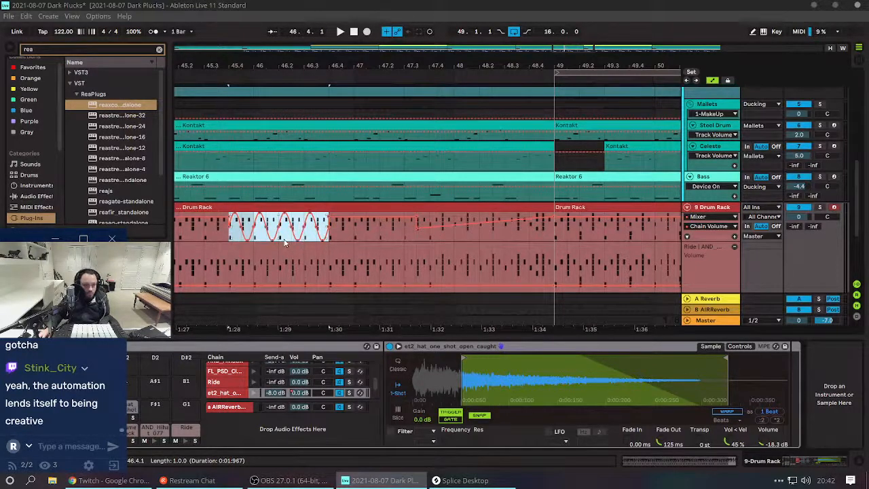
left_click_drag(276, 237, 279, 236)
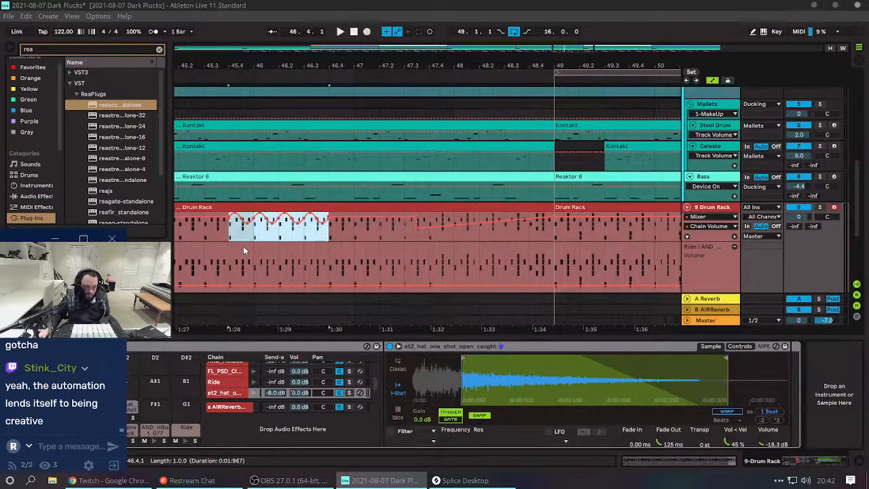
left_click(279, 231)
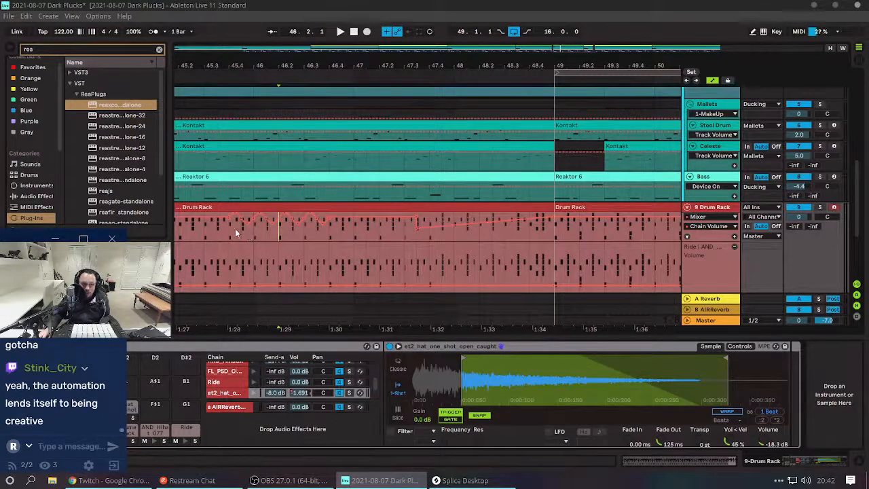
key("ctrl+z")
key("ctrl+z")
key("ctrl+z")
key("ctrl+z")
key("ctrl+z")
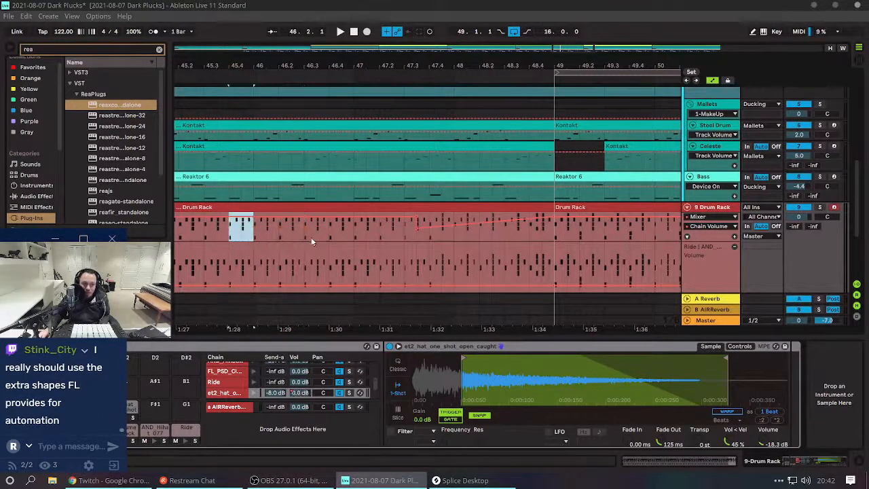
Try lowering the Drum Rack's Chain Volume automation from 46.1.3 to 47.1.1 to -13.0 dB, and undo the change.
left_click_drag(266, 228, 316, 235)
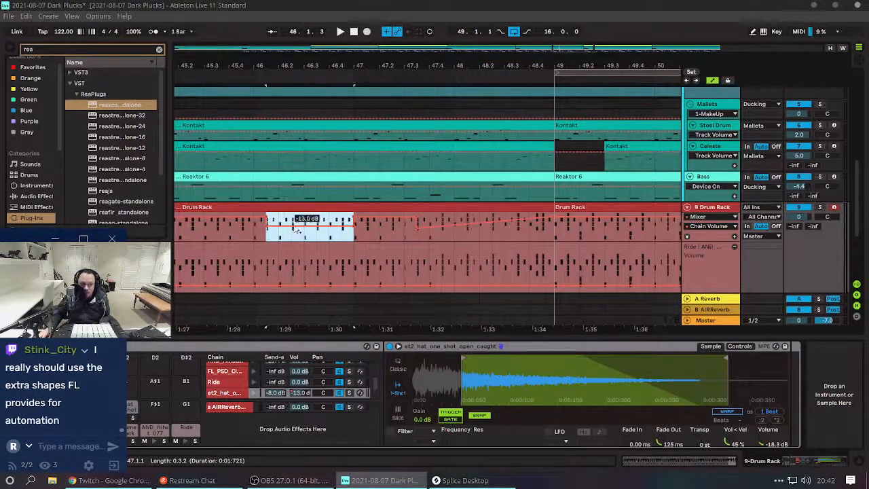
key("ctrl+z")
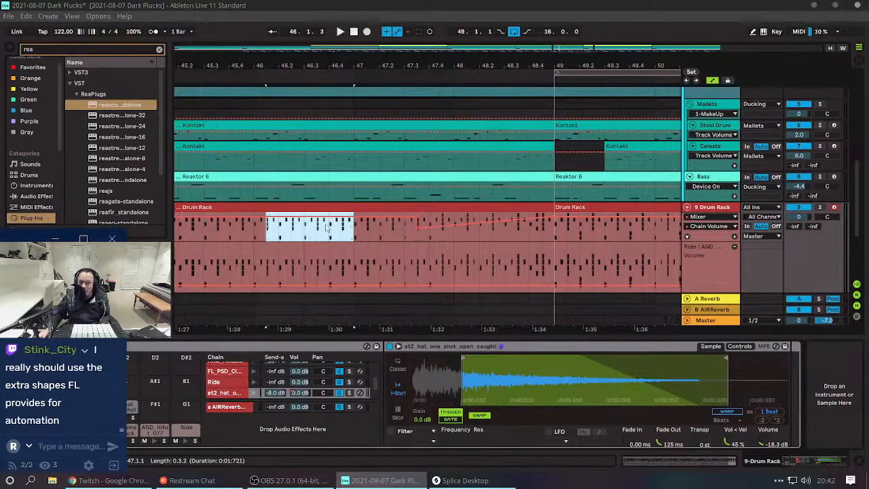
left_click(279, 236)
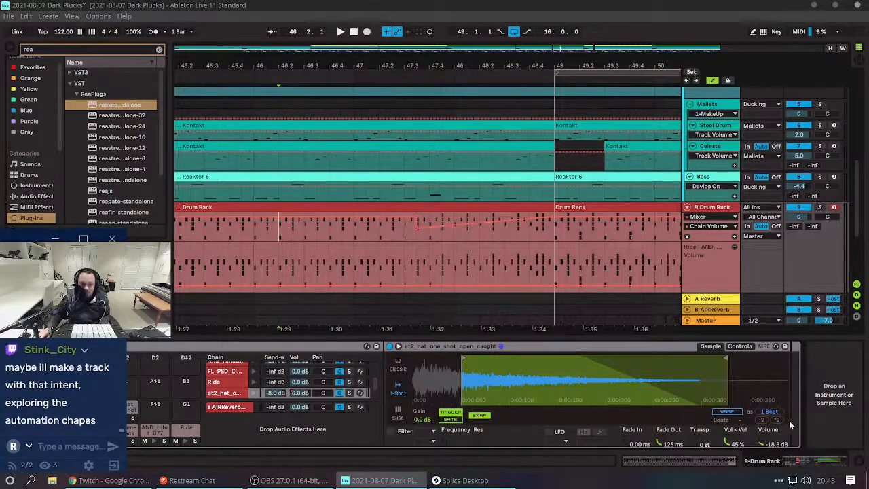
Give the et2_hat chain's Chain Volume automation its own lane on the Drum Rack track and display the sample's Volume envelope.
left_click(763, 443)
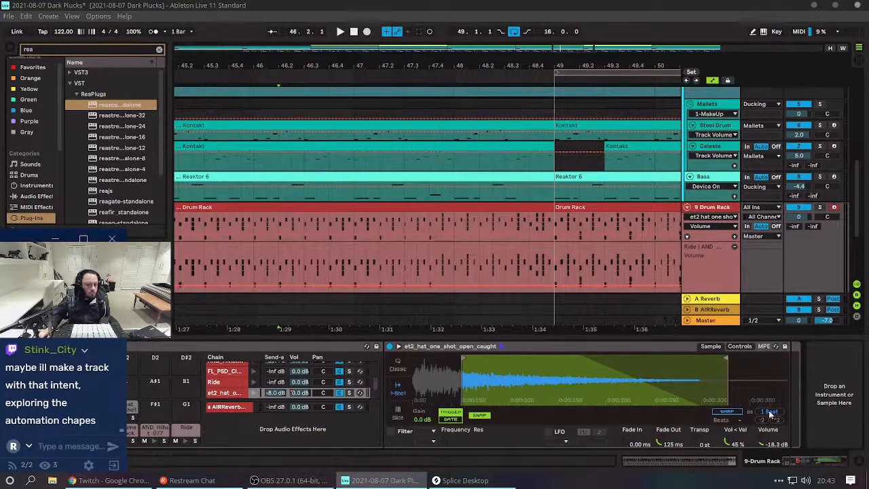
left_click(298, 393)
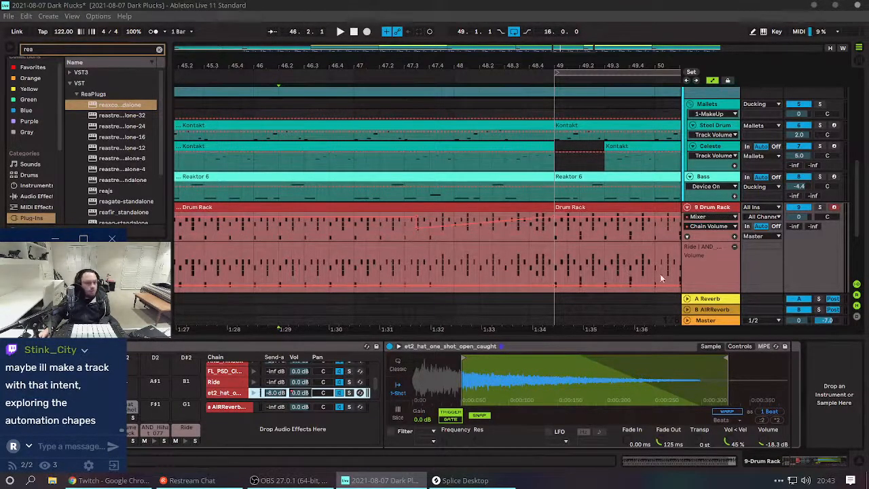
left_click_drag(480, 63, 490, 14)
scroll(490, 250, "down", 1)
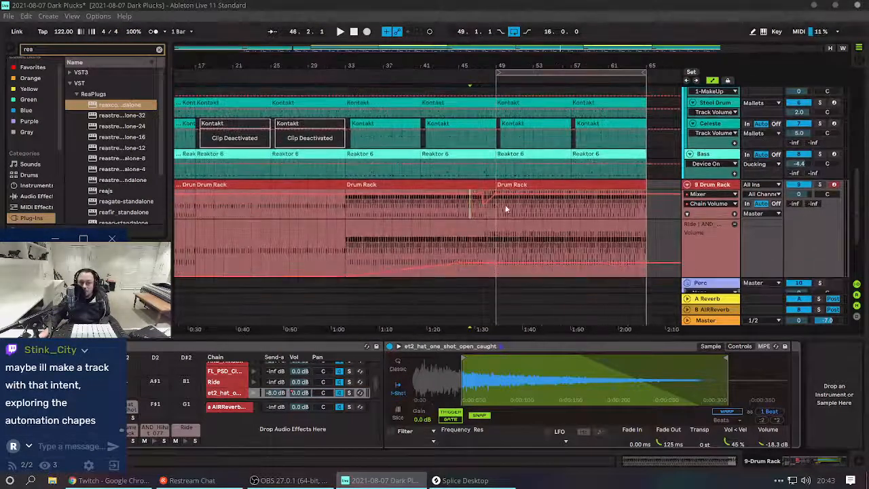
left_click(734, 214)
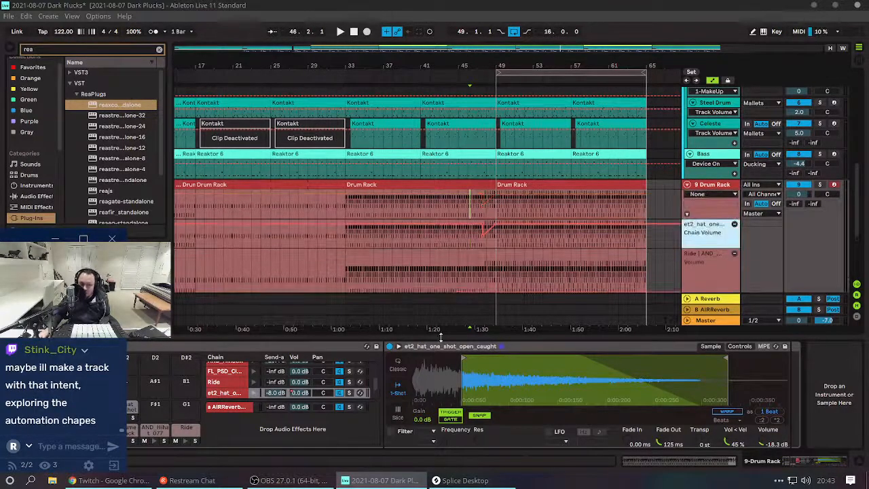
left_click(762, 441)
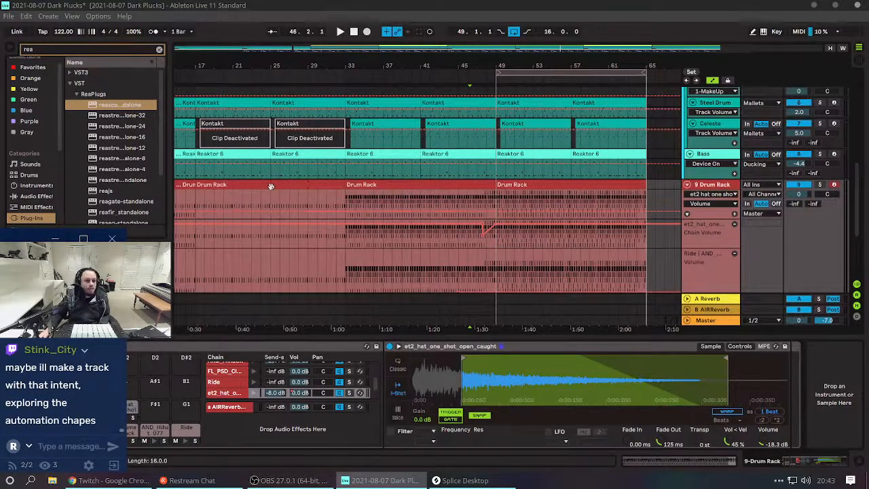
Turn off the automation display across the arrangement.
key("a")
scroll(285, 190, "up", 1)
scroll(265, 220, "left", 3)
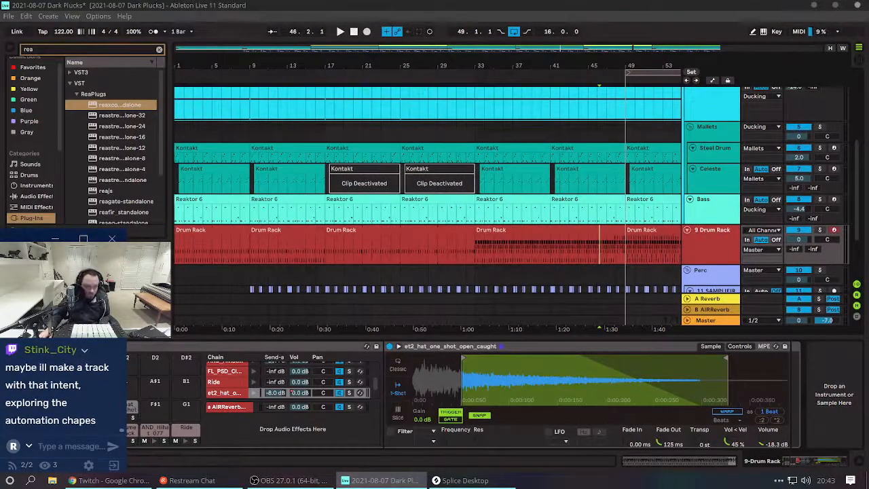
Switch to Restream Chat and reread the recent messages about automation shapes.
left_click(78, 390)
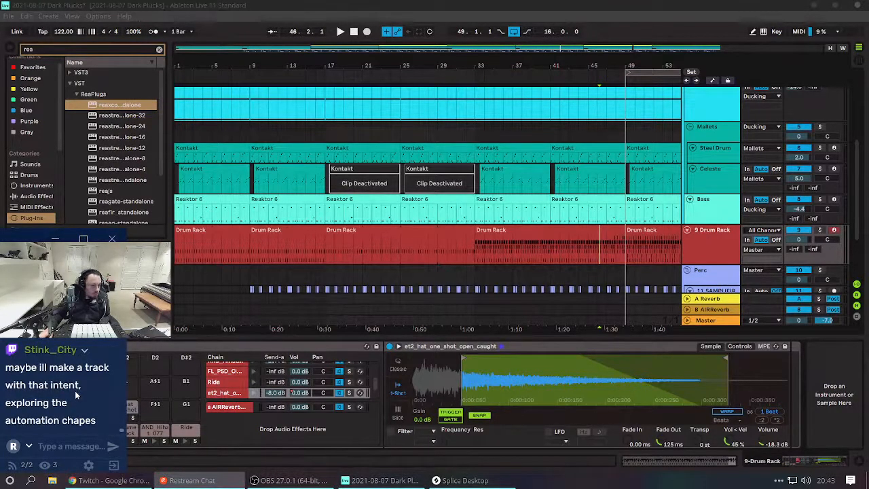
scroll(75, 390, "up", 2)
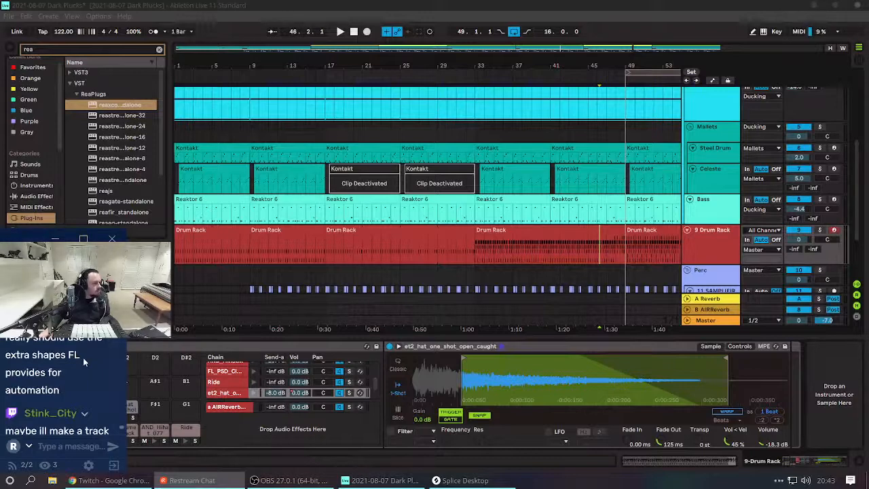
scroll(83, 357, "up", 1)
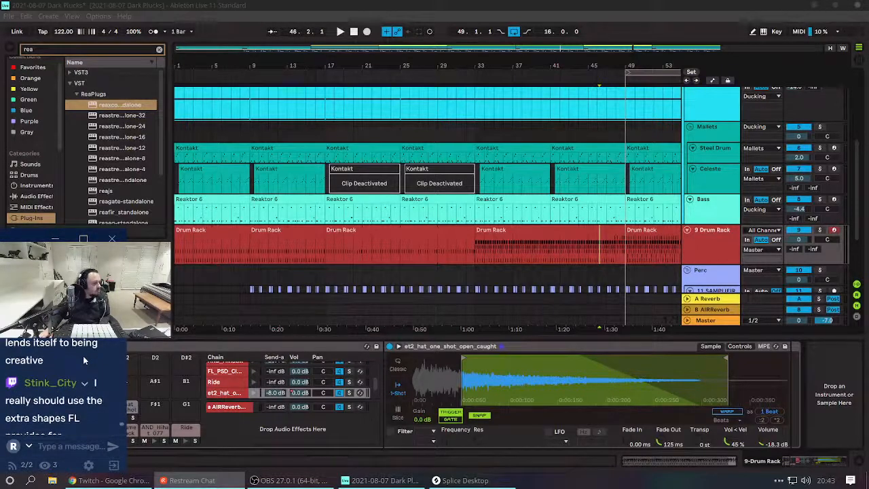
scroll(83, 356, "down", 3)
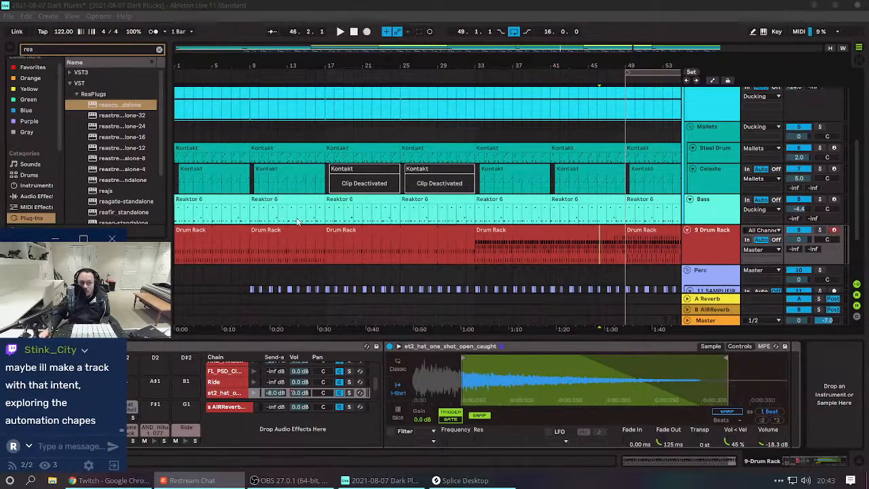
Return to Ableton Live, show the automation lanes with the Drum Rack position at bar 9, and hide them again.
left_click(258, 255)
key("a")
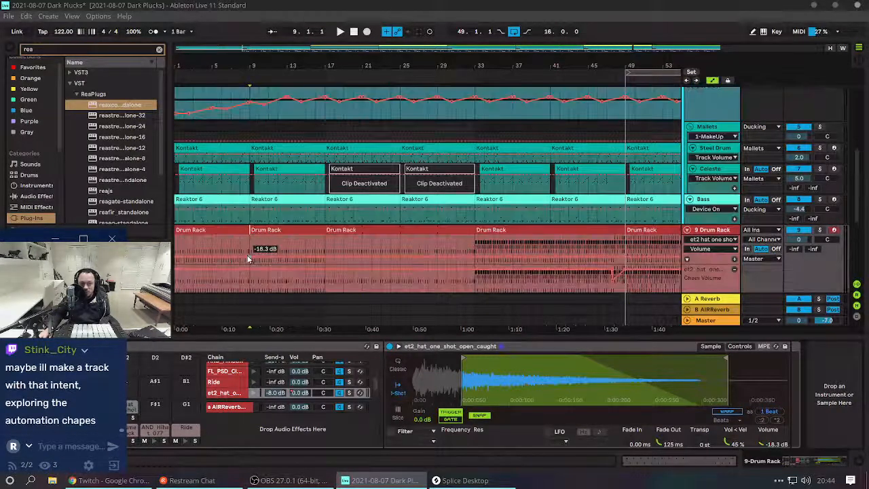
key("a")
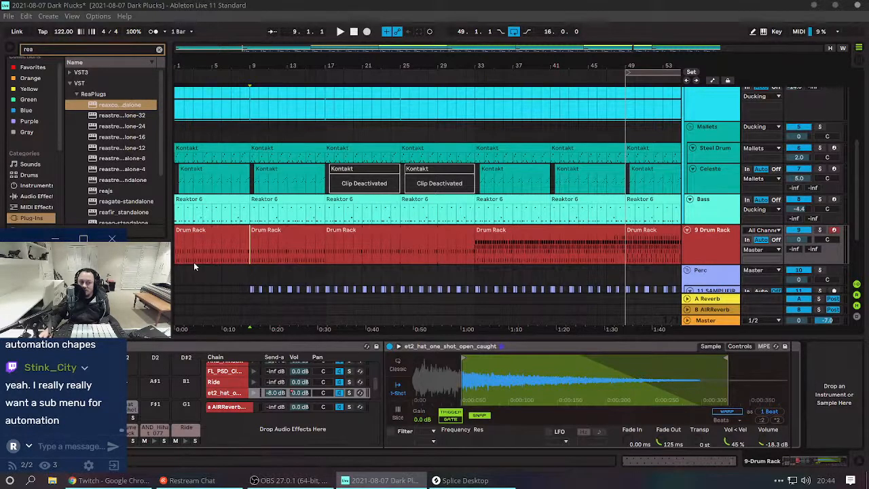
Audition the arrangement from bar 1, bar 33 and bar 49.
left_click_drag(190, 65, 190, 49)
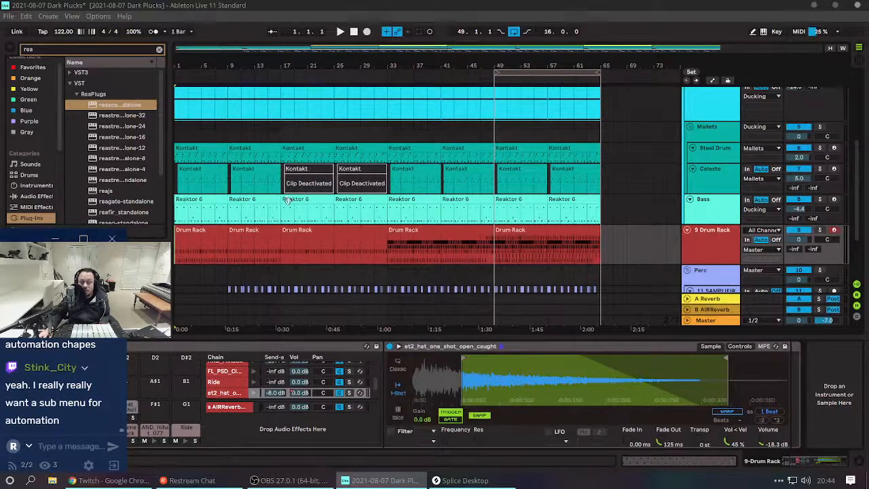
key("space")
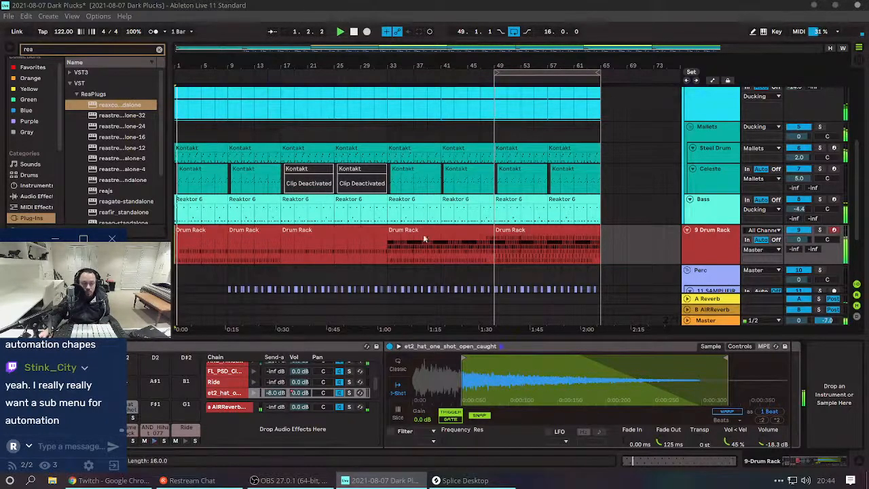
left_click(383, 258)
key("space")
key("space")
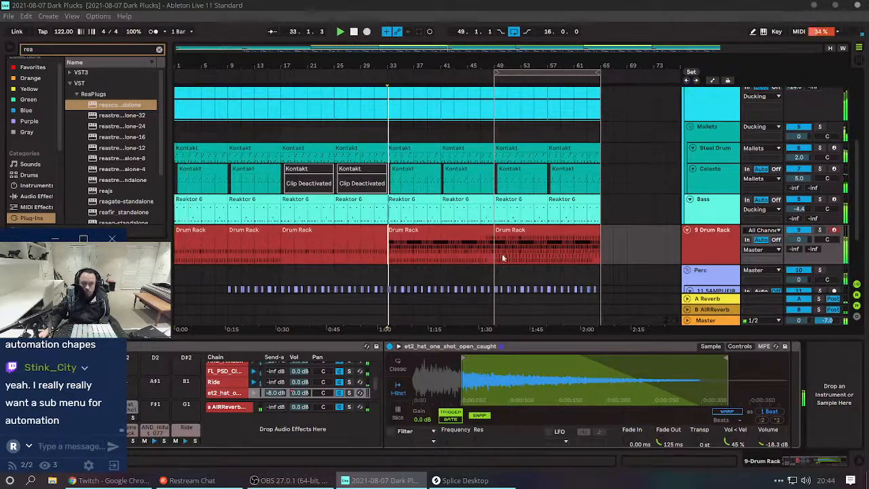
left_click(498, 248)
key("space")
key("space")
Try duplicating the Pluck Lead clip at bar 49 to bar 57, and delete the duplicate.
scroll(500, 275, "up", 2)
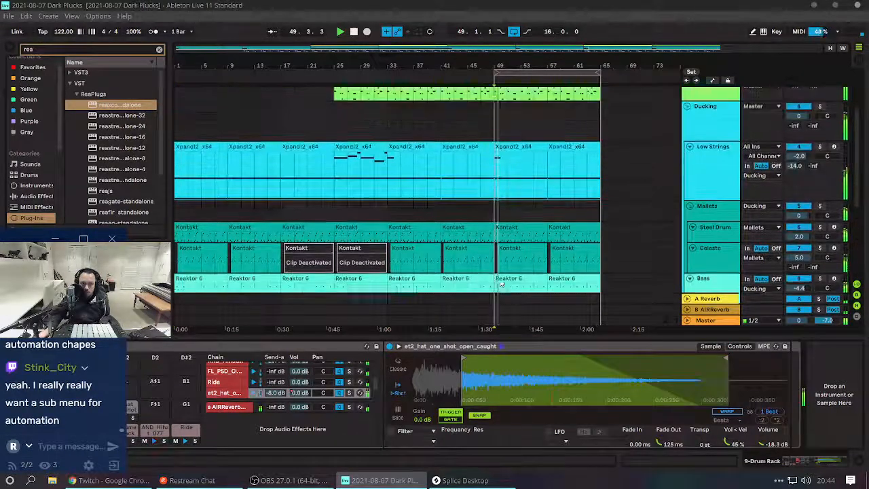
scroll(501, 284, "up", 1)
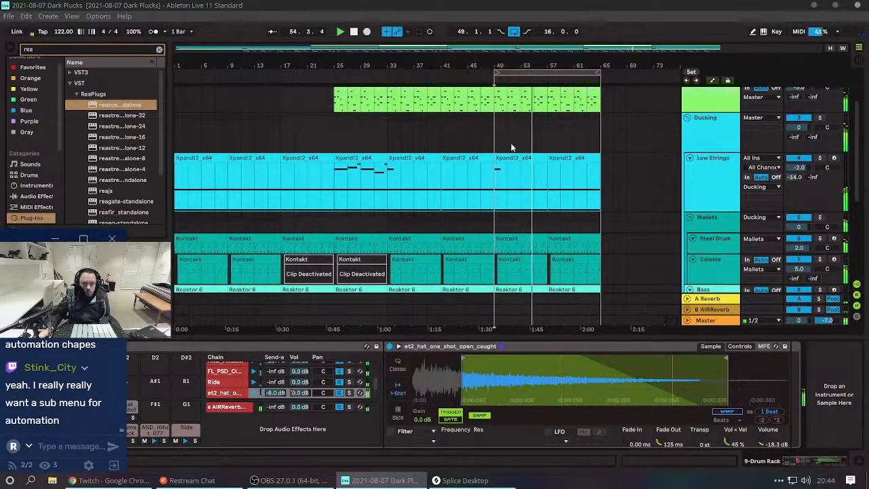
scroll(512, 147, "up", 3)
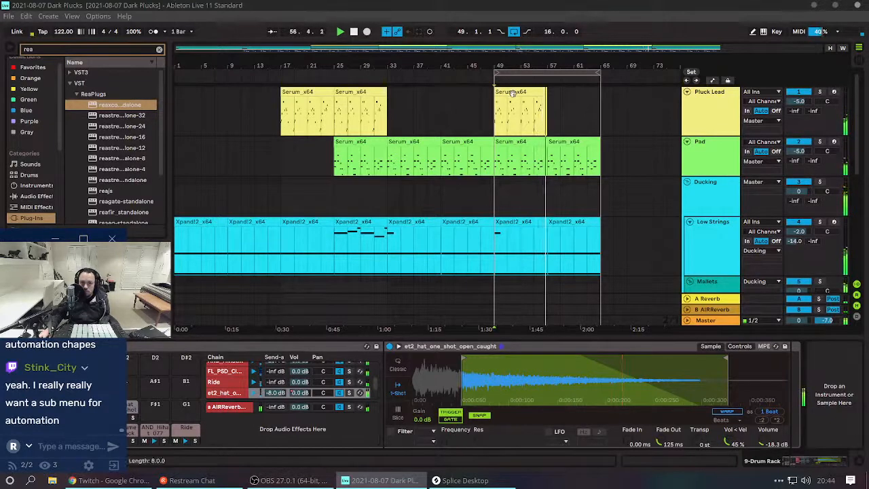
left_click(512, 93)
key("ctrl+d")
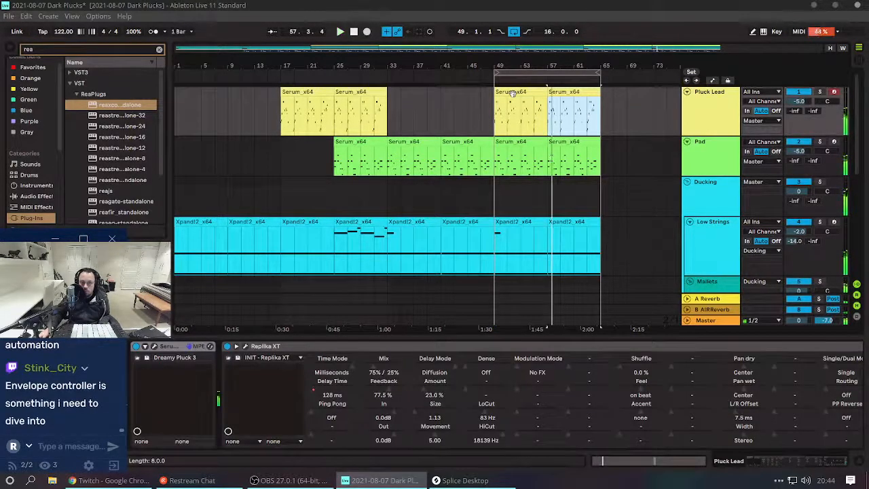
left_click(559, 90)
key("Delete")
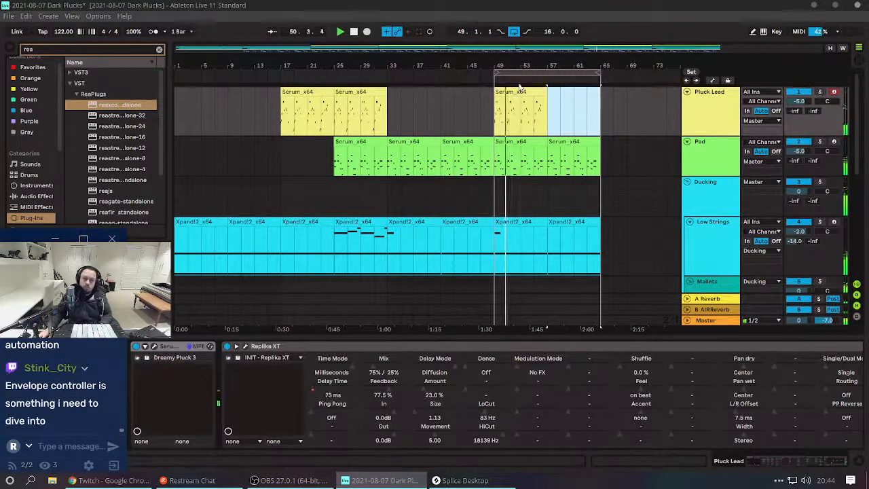
Open the Pluck Lead clip at bar 49 and raise the last note before the clip's bar 4 to D#4.
double_click(513, 89)
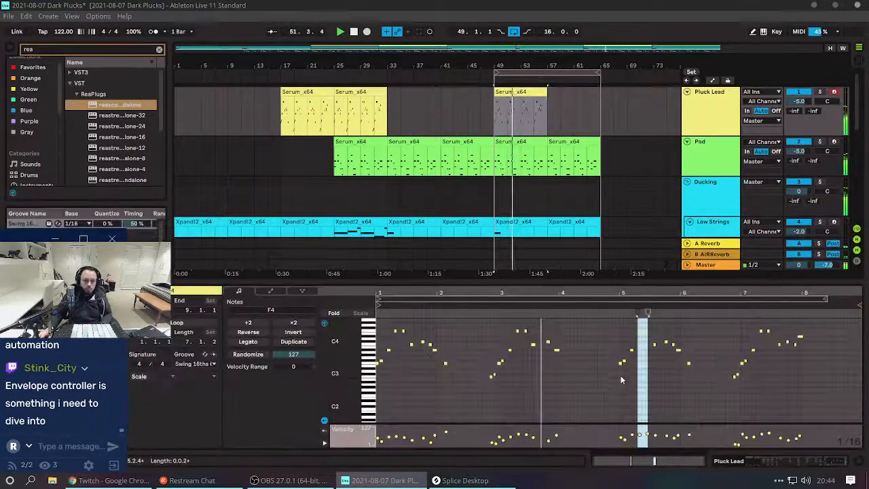
scroll(562, 369, "up", 2)
key("space")
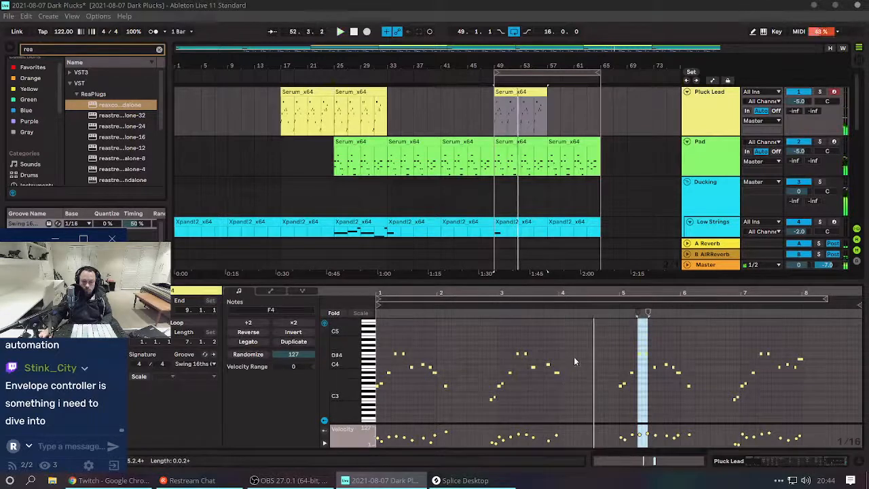
left_click_drag(567, 361, 557, 389)
key("Up")
key("Up")
key("Up")
key("Up")
key("Up")
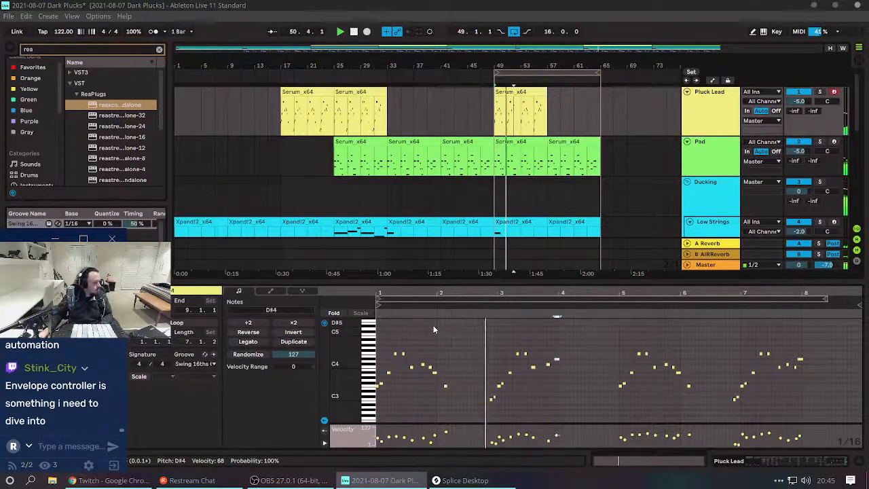
Raise the first of the two highest notes in the Pluck Lead clip's bar 7, trying G#4 and settling on G4, and audition it.
mouse_move(410, 483)
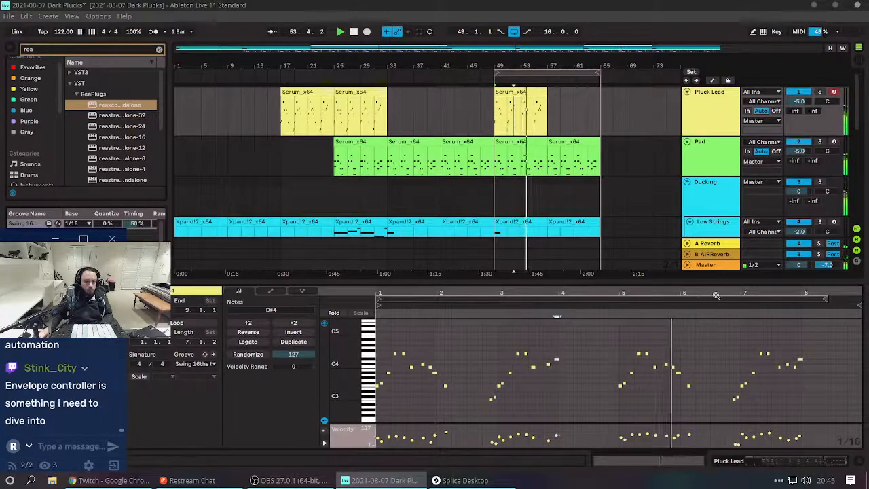
left_click_drag(717, 288, 594, 343)
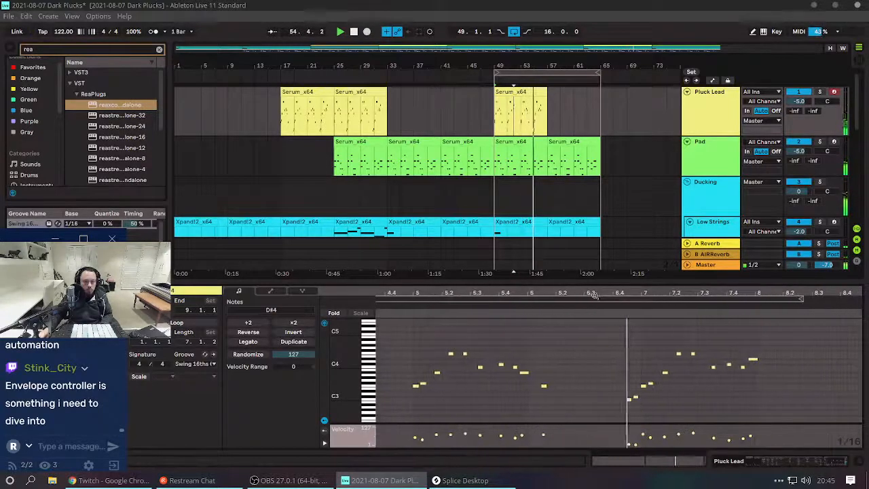
key("space")
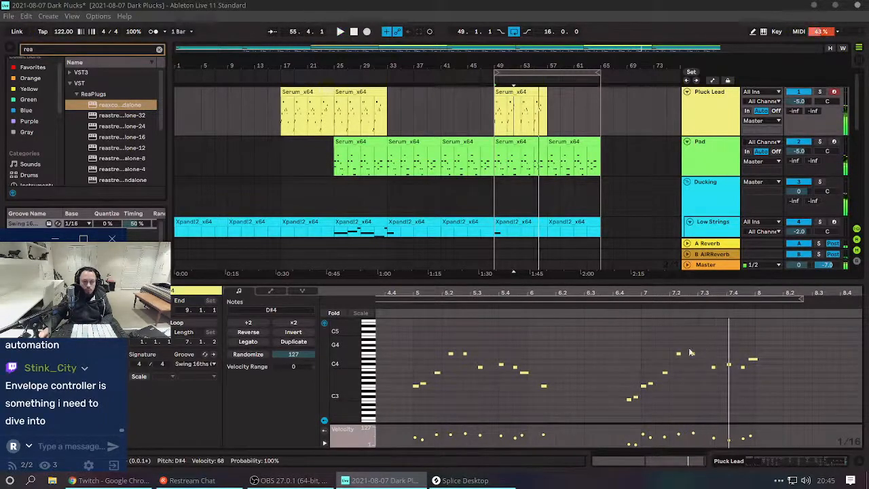
left_click(679, 353)
key("Up")
key("Up")
key("Up")
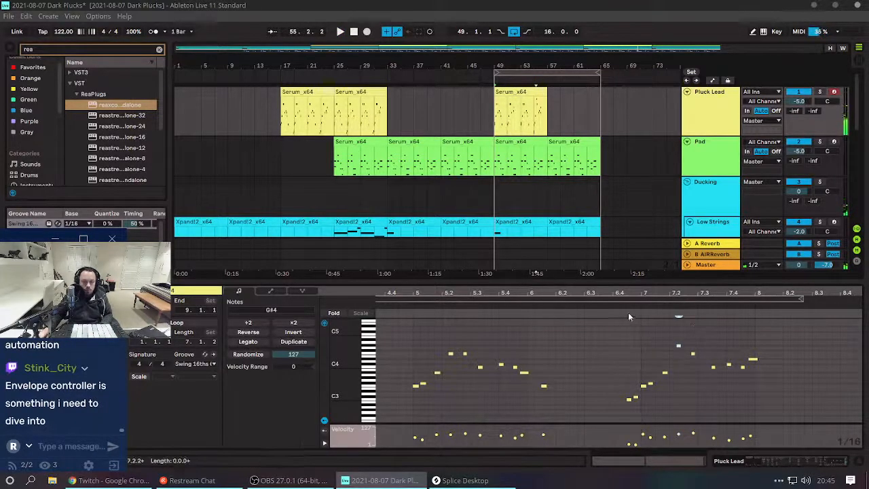
key("space")
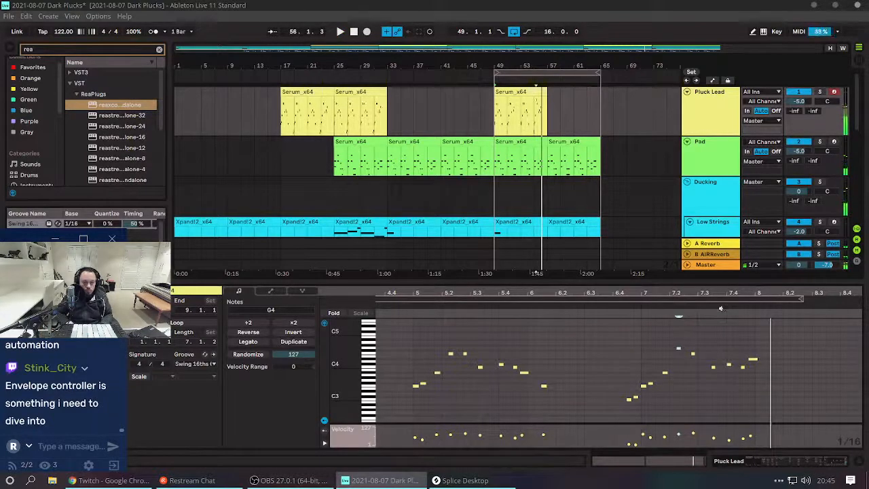
Try raising the second of the two highest notes in the Pluck Lead clip's bar 7 to G#4, and audition it.
key("space")
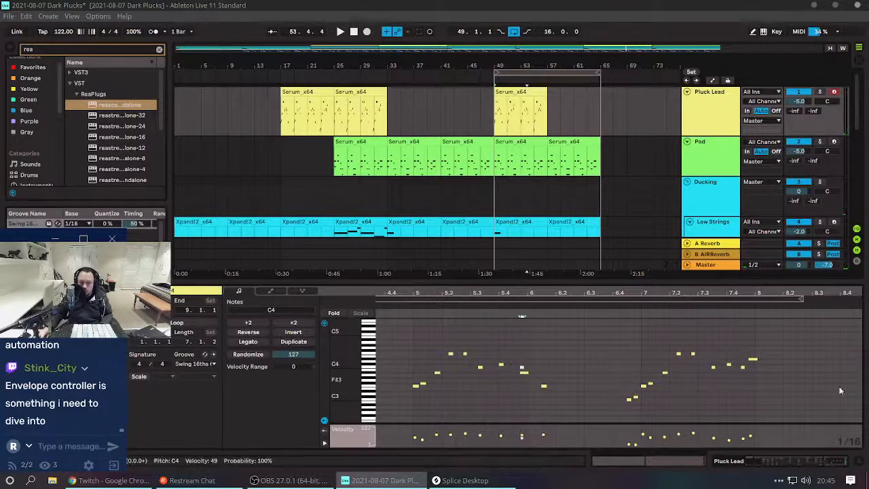
left_click(692, 353)
key("Up")
key("Up")
key("Up")
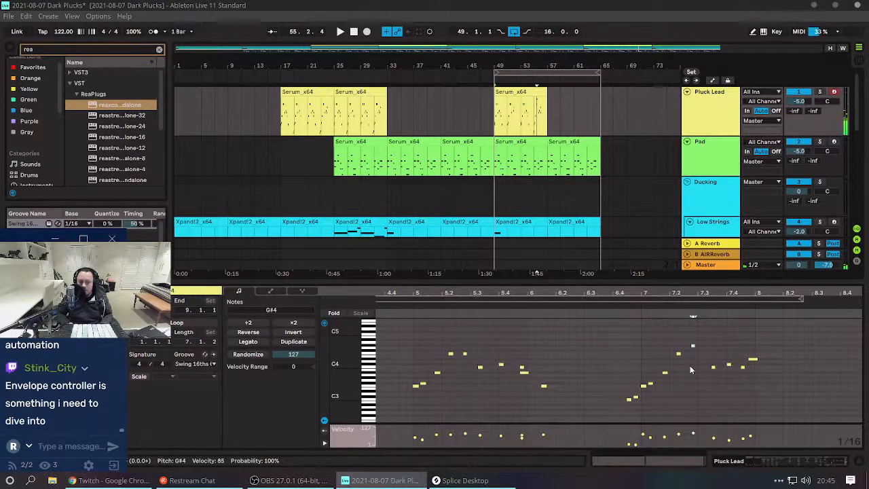
left_click(628, 305)
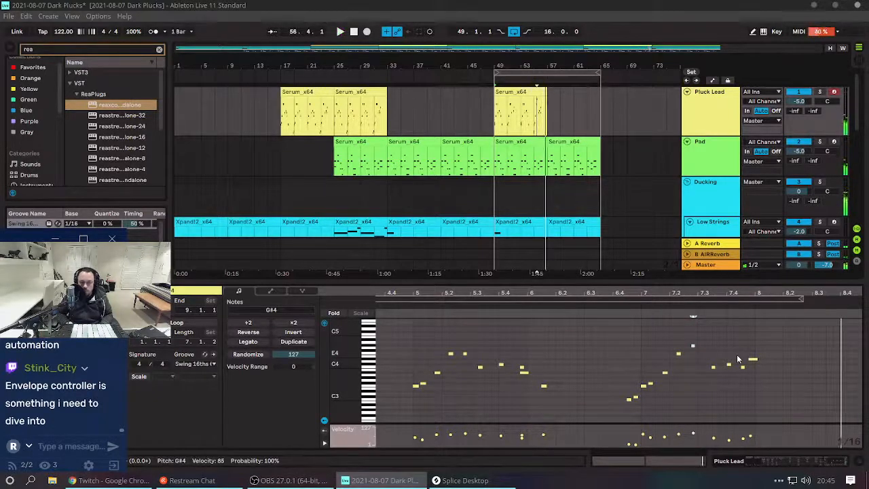
Try the second high note in bar 7 at F#4, audition it, and return it to F4.
key("Down")
key("Down")
key("space")
key("space")
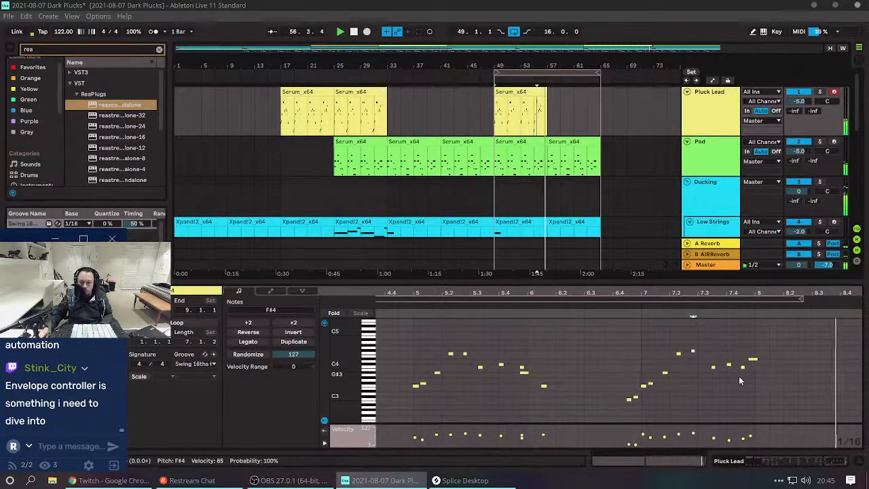
key("space")
key("space")
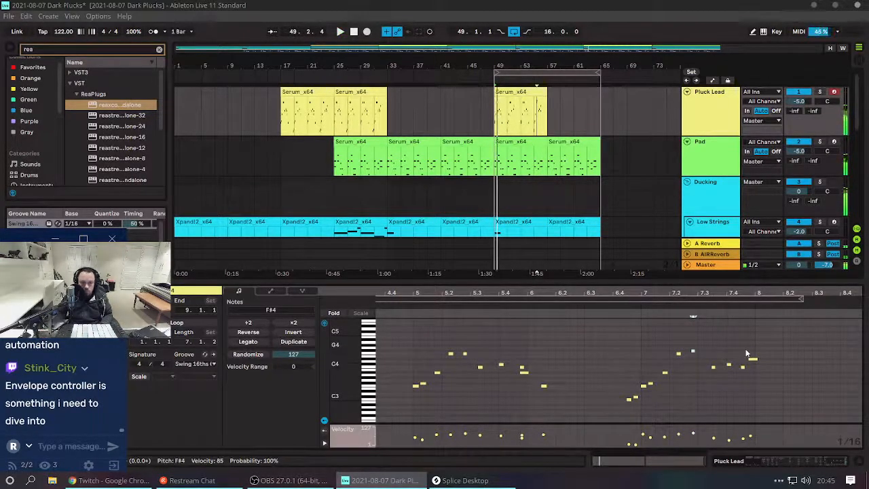
left_click(619, 305)
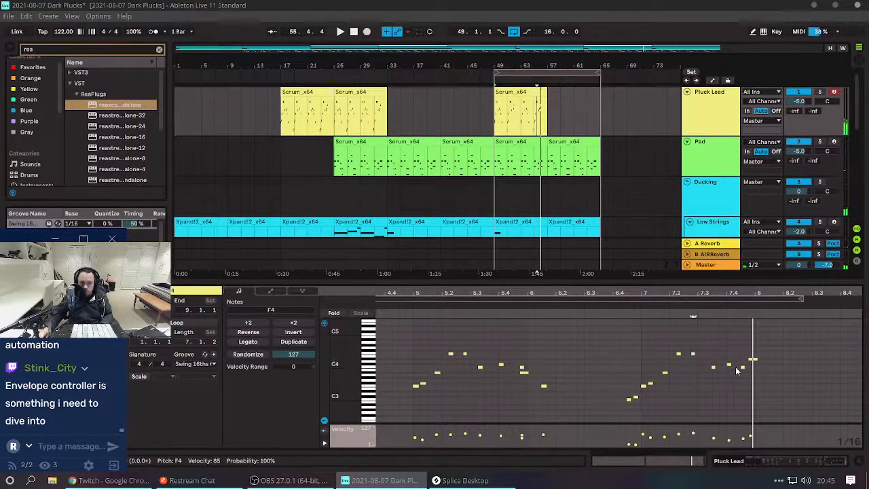
key("space")
Raise the second-to-last note of the Pluck Lead clip, just before bar 8, trying F4 and settling on G#4, and audition it.
left_click(742, 367)
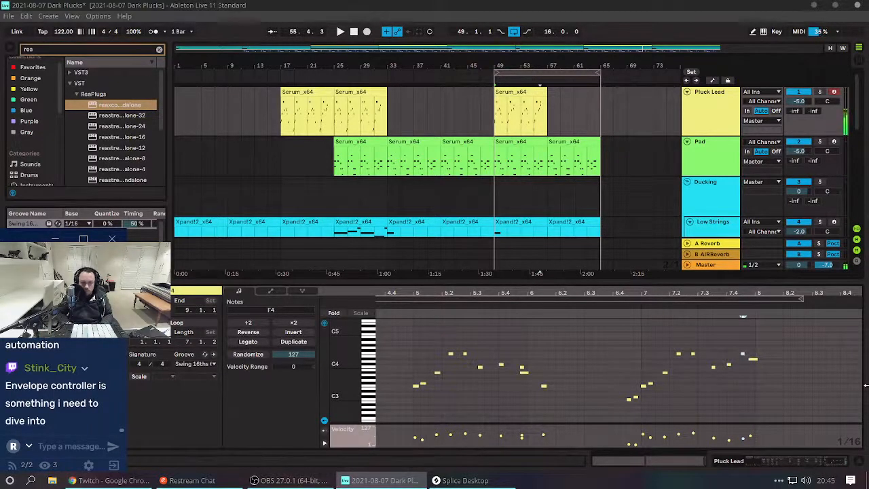
key("space")
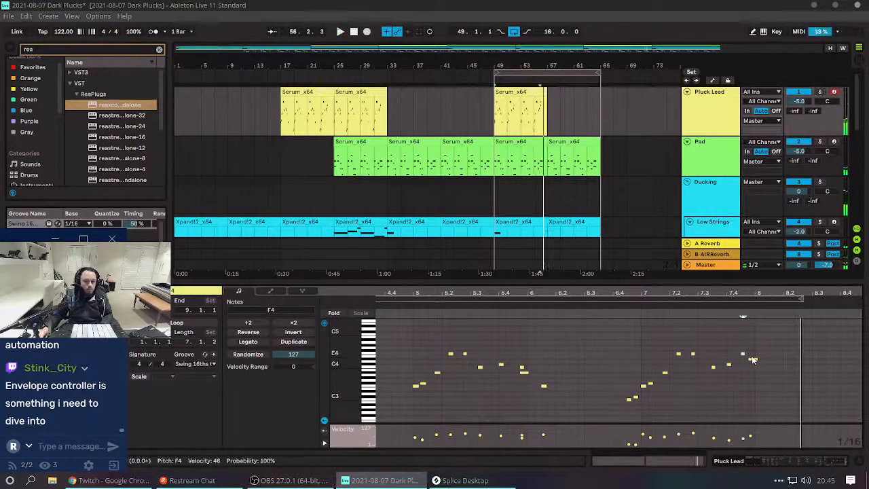
key("Up")
key("Up")
key("Up")
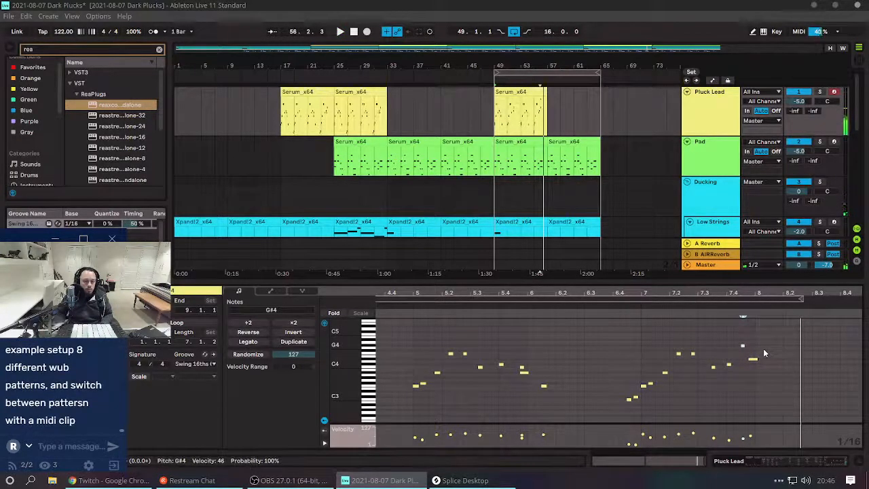
left_click(655, 306)
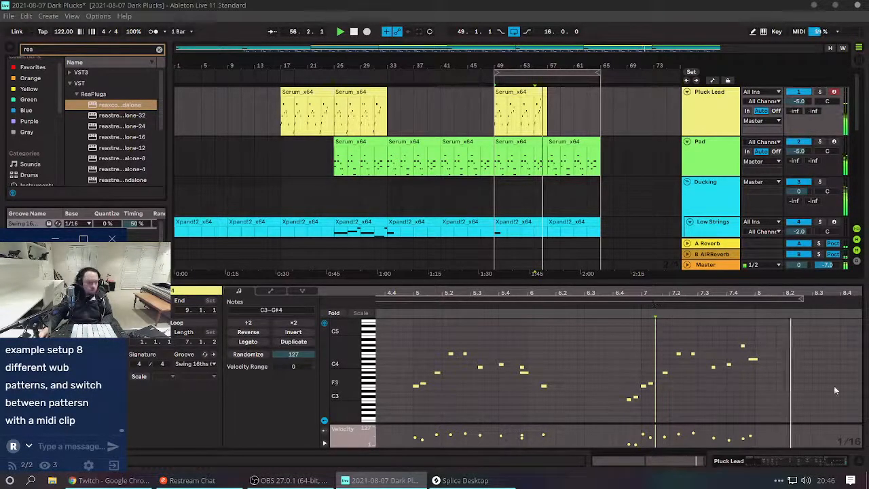
Raise the longer last note of the Pluck Lead clip to F4 and audition from the clip's bar 5.
left_click(755, 358)
key("Up")
key("Up")
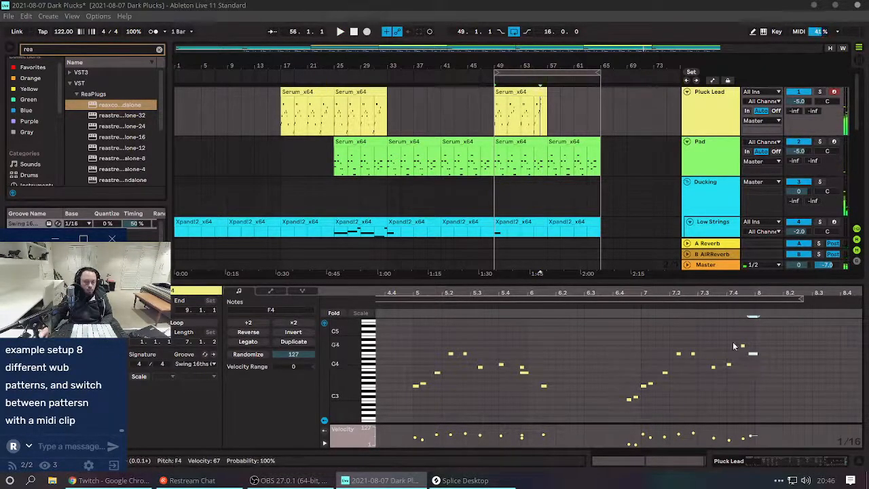
left_click(449, 308)
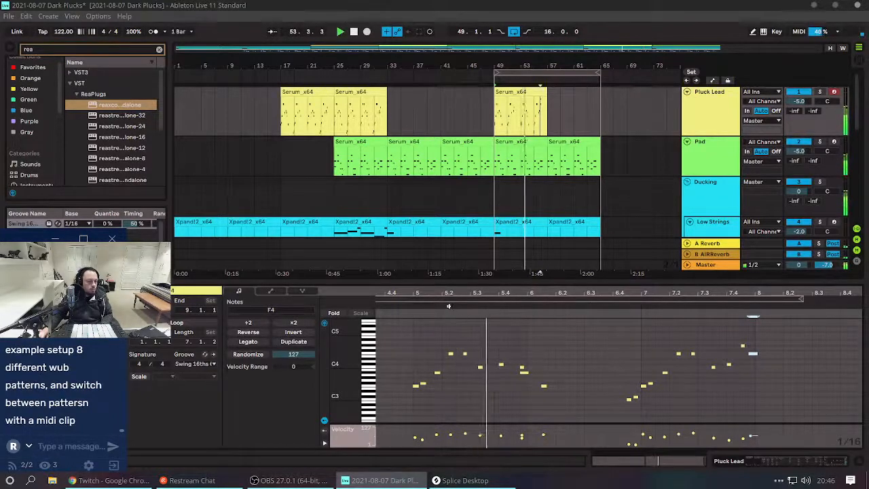
Move the C4 note just before the clip's bar 6 one sixteenth earlier, and restart playback to audition it.
left_click(523, 368)
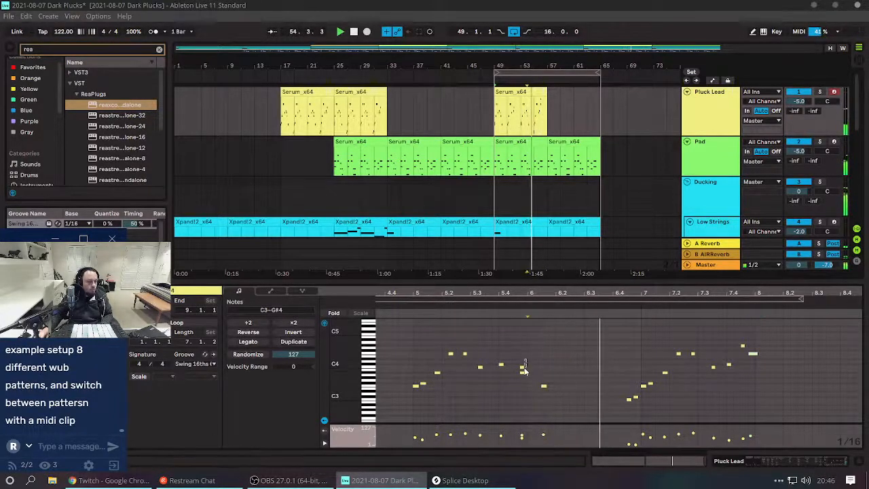
key("Left")
key("space")
key("space")
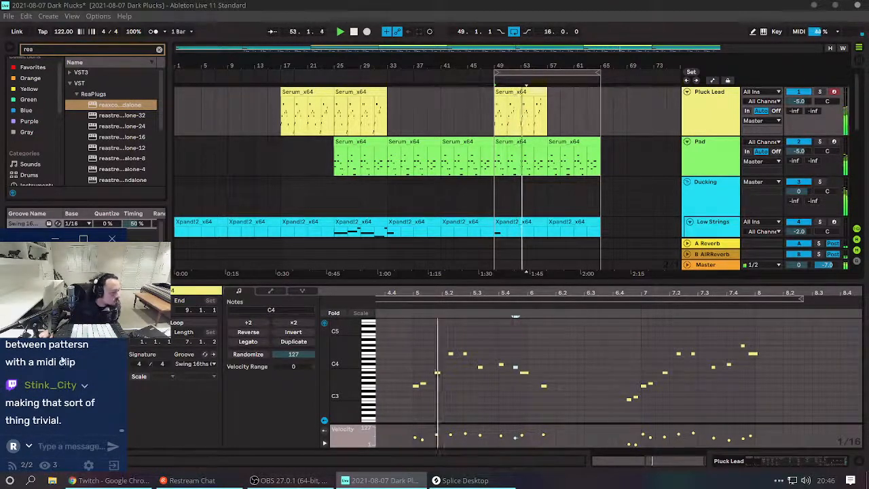
Read back through the messages in Restream Chat, and bring the whole Pluck Lead clip into view in the note editor while it plays.
left_click(72, 446)
scroll(46, 347, "up", 2)
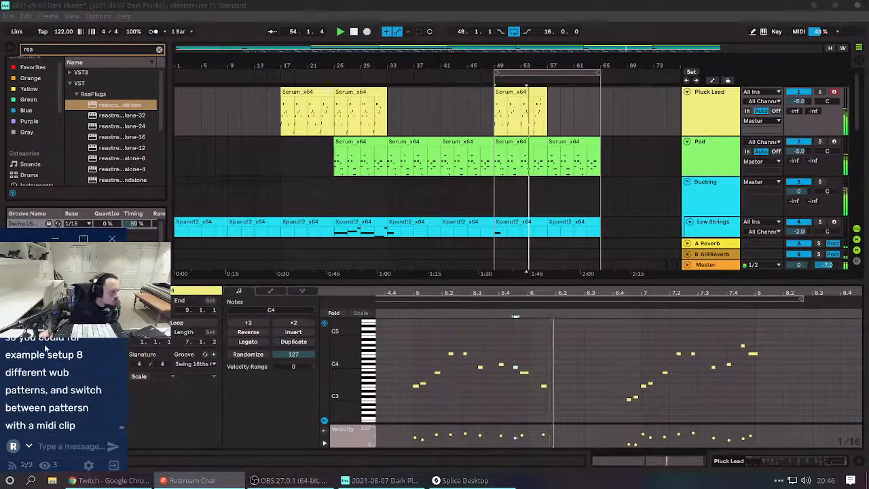
scroll(46, 347, "up", 2)
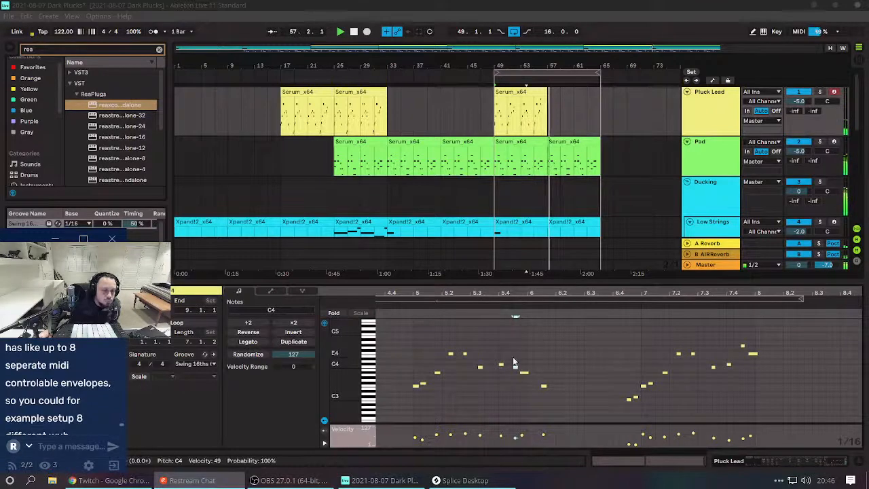
left_click_drag(543, 292, 543, 268)
key("space")
key("space")
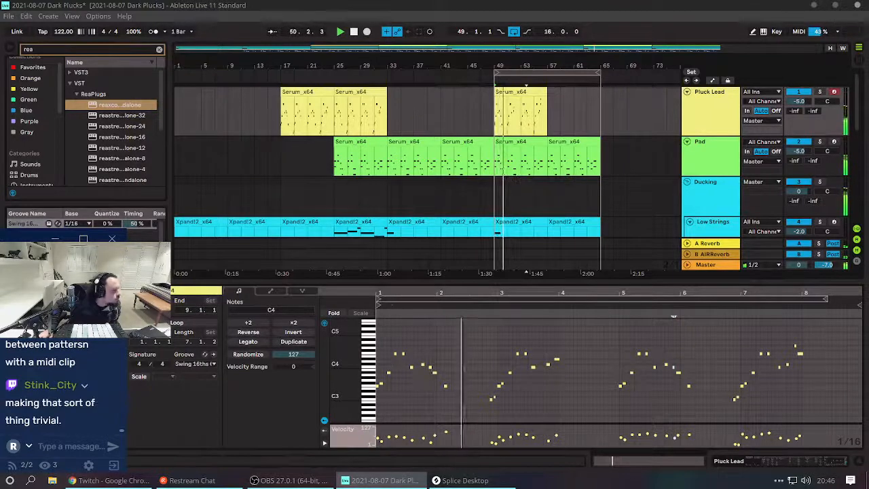
left_click(65, 400)
scroll(64, 401, "up", 1)
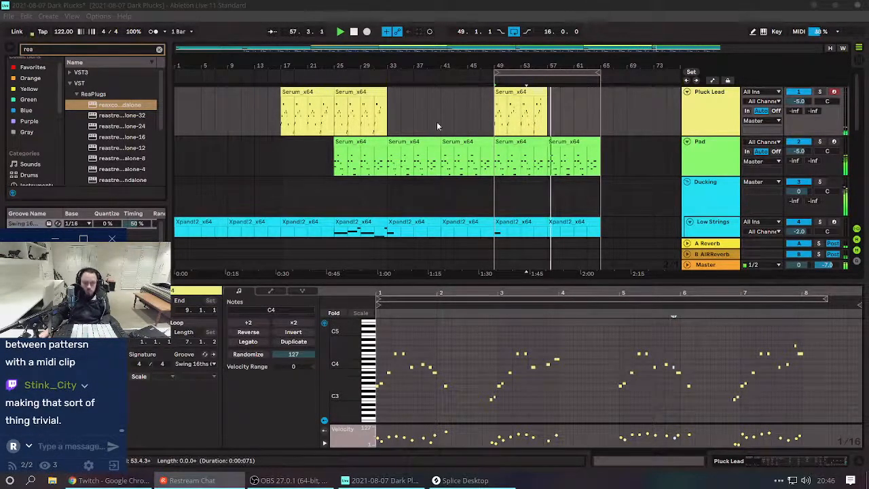
Audition from bar 49, raise the single note after the start of the clip's bar 6 an octave to F4, and play it back.
left_click(494, 121)
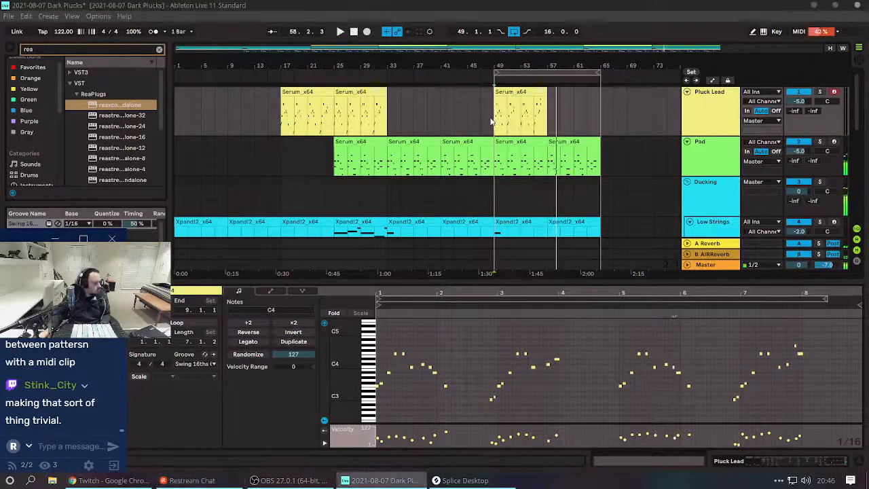
key("space")
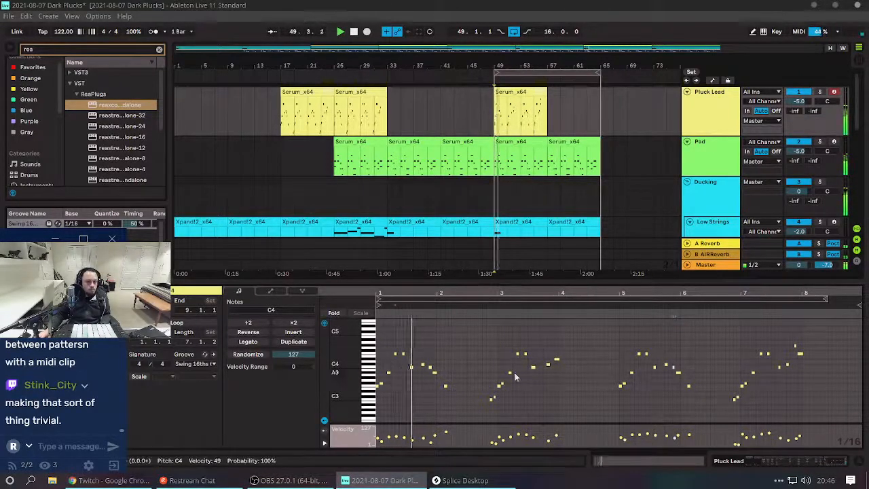
scroll(500, 372, "down", 1)
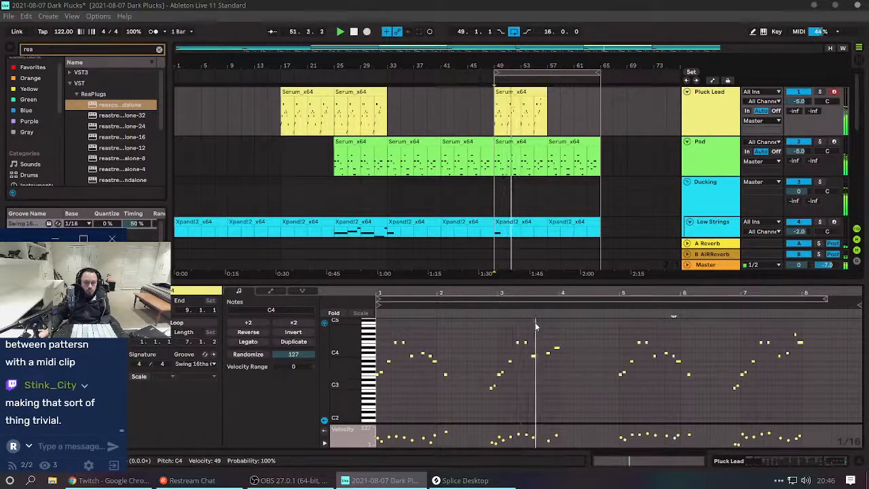
key("space")
left_click(688, 374)
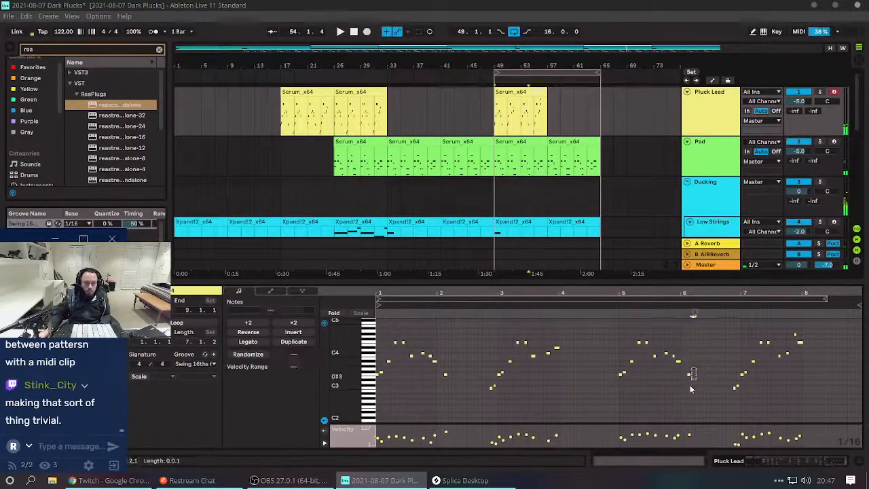
key("shift+Up")
key("space")
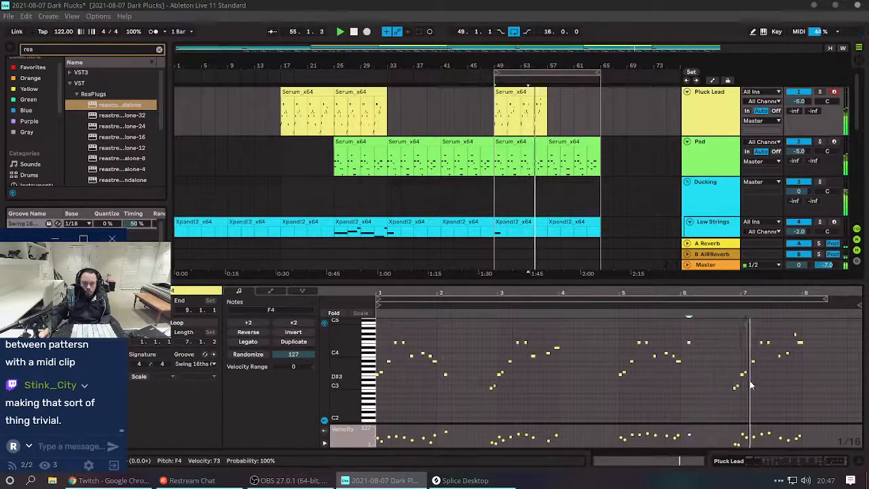
Raise the four short notes around the start of the clip's bar 7 an octave, the last two to F4 and F#4, and audition them.
left_click_drag(751, 381, 728, 399)
key("space")
key("shift+Up")
key("Up")
key("Up")
key("Up")
key("Up")
key("Up")
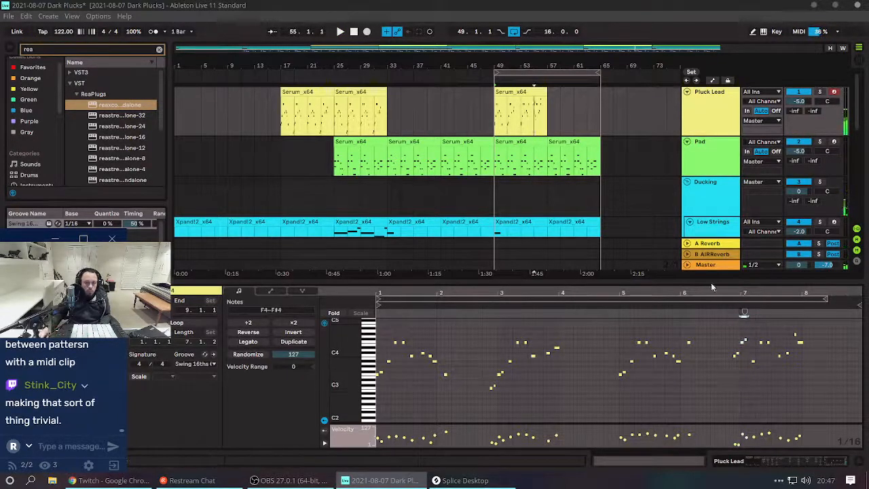
left_click(711, 304)
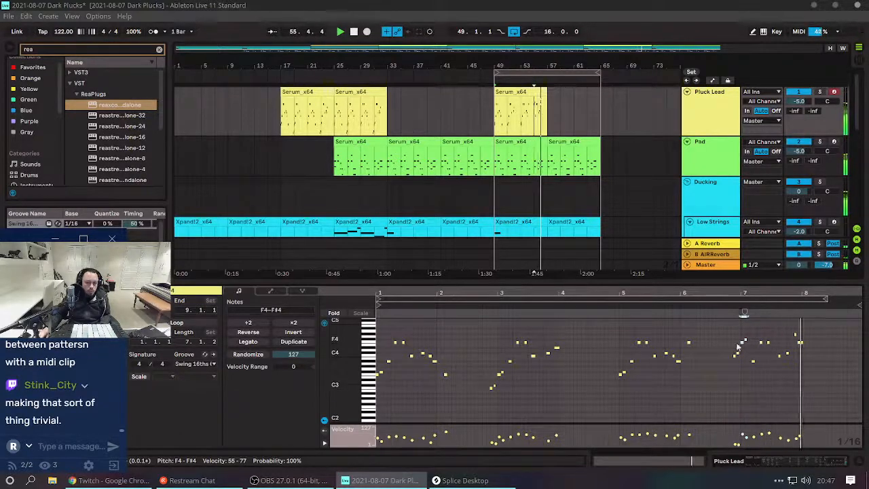
Raise the pair of F4 notes in the clip's bar 7 to G#4, raise the second one further to A#4, and audition them.
left_click(767, 342)
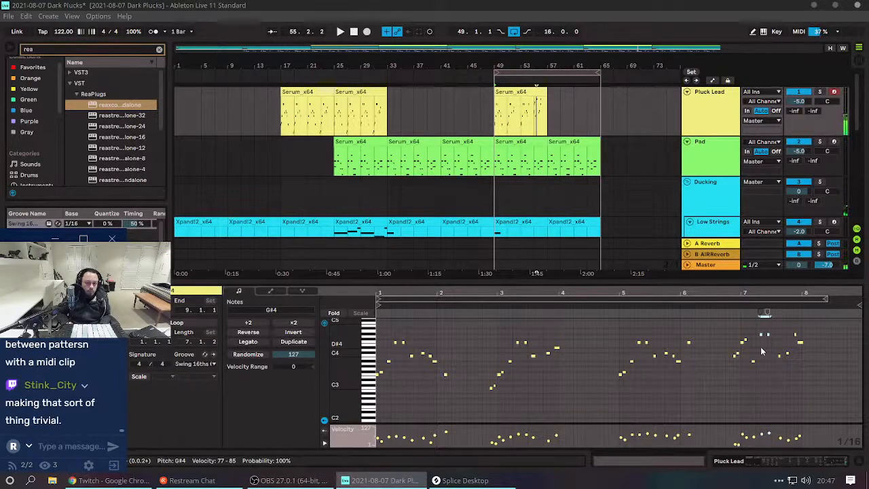
left_click(718, 301)
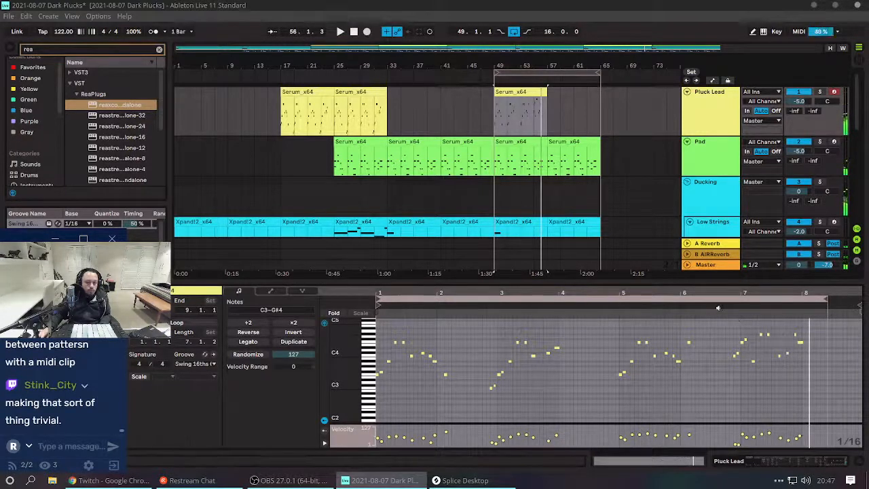
left_click_drag(768, 334, 768, 328)
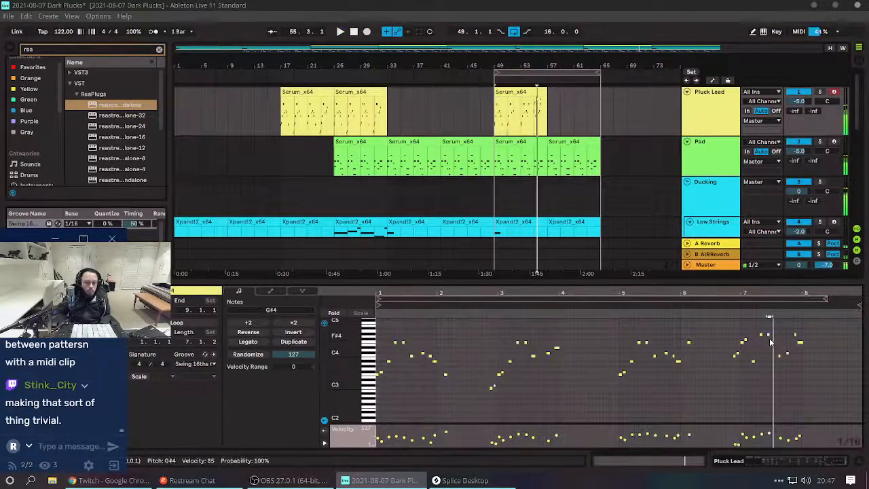
key("space")
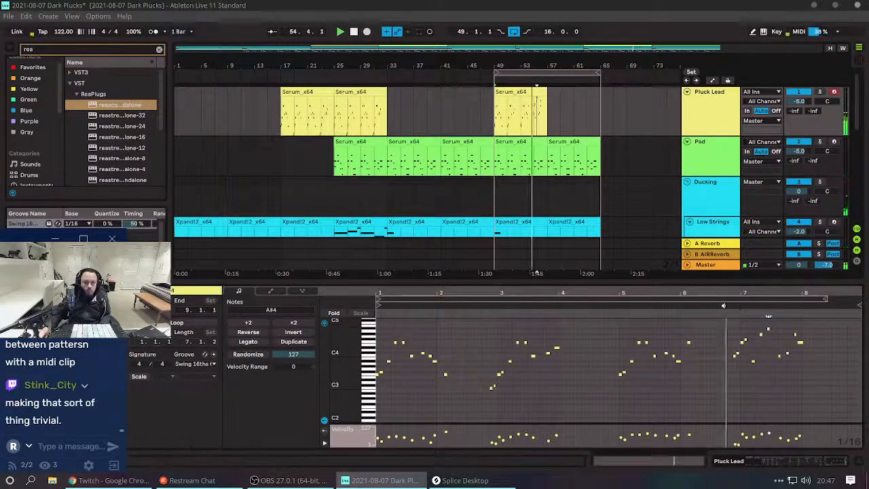
scroll(807, 385, "up", 2)
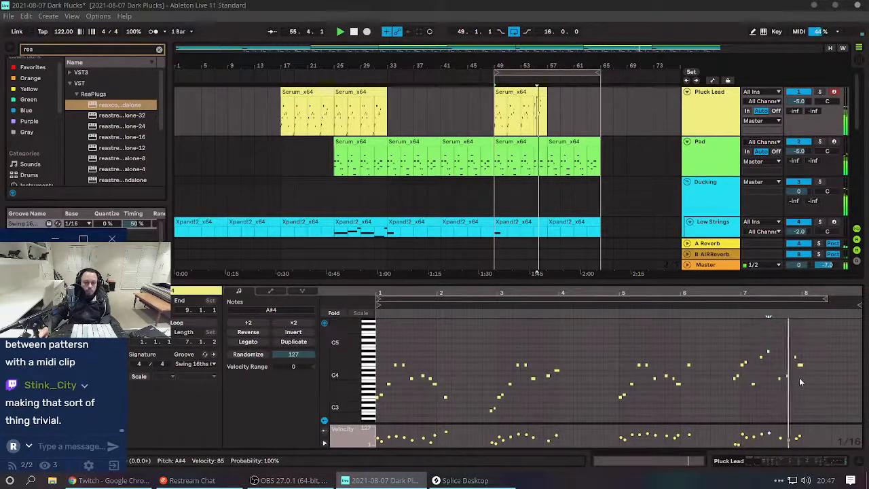
Raise the last two notes of the Pluck Lead clip to C#5 and A#4, and audition the ending.
key("space")
left_click_drag(811, 345, 795, 372)
key("Up")
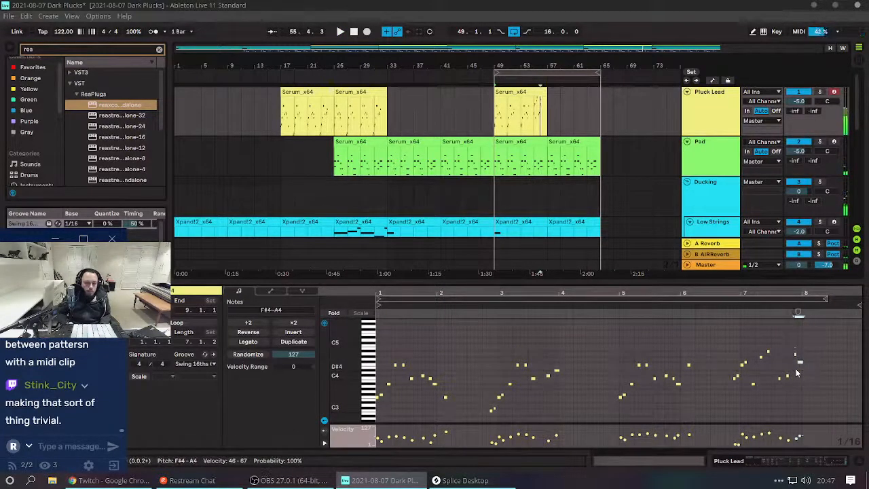
key("Up")
key("Up")
key("Up")
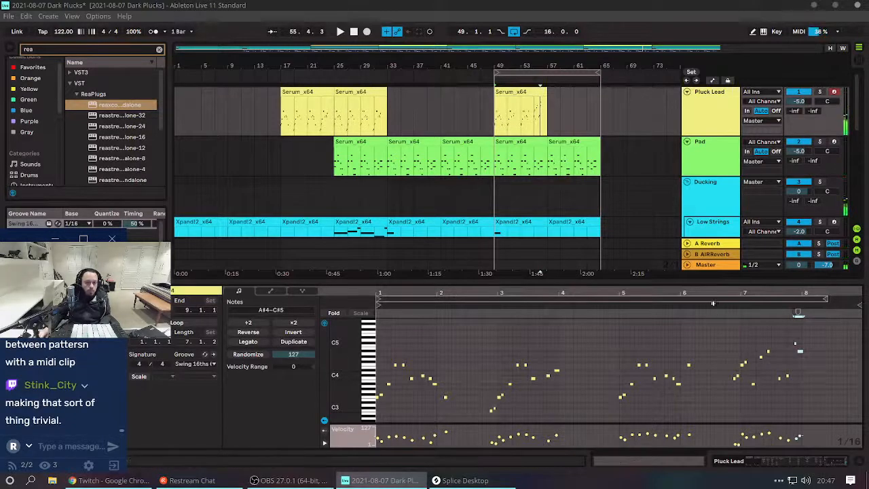
key("space")
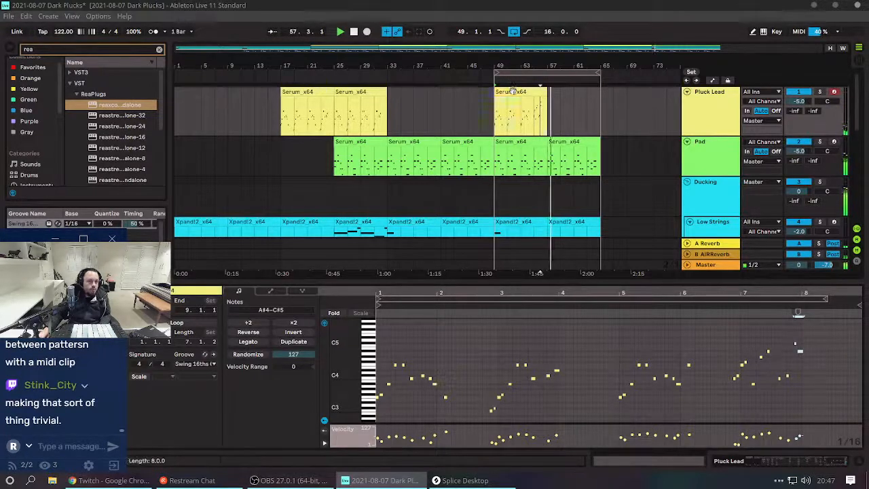
Duplicate the Pluck Lead clip at bar 49 to bar 57, and enlarge the note editor.
key("ctrl+d")
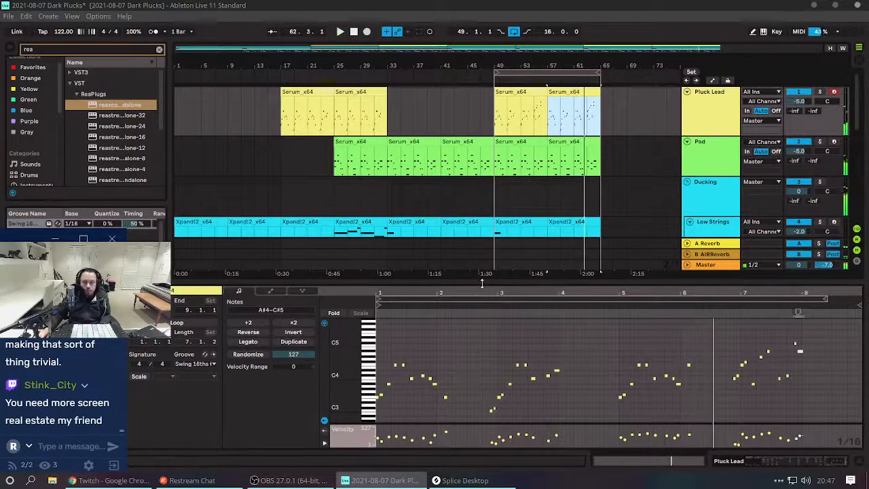
left_click_drag(482, 283, 482, 219)
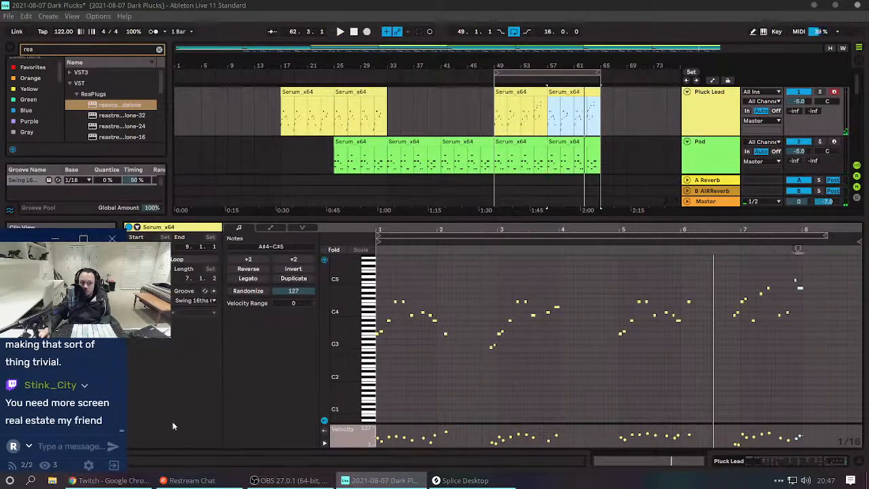
Hide the Info View to widen the note editor, and keep the Restream chat window on screen.
left_click(81, 238)
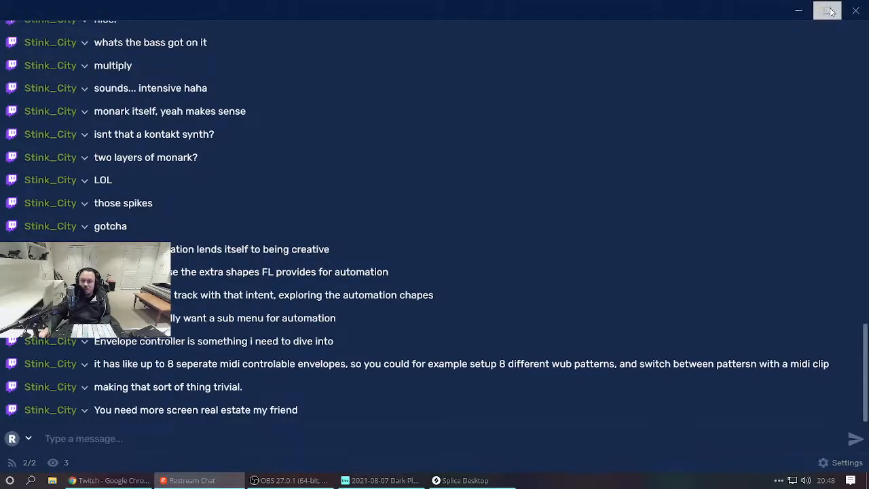
left_click(803, 9)
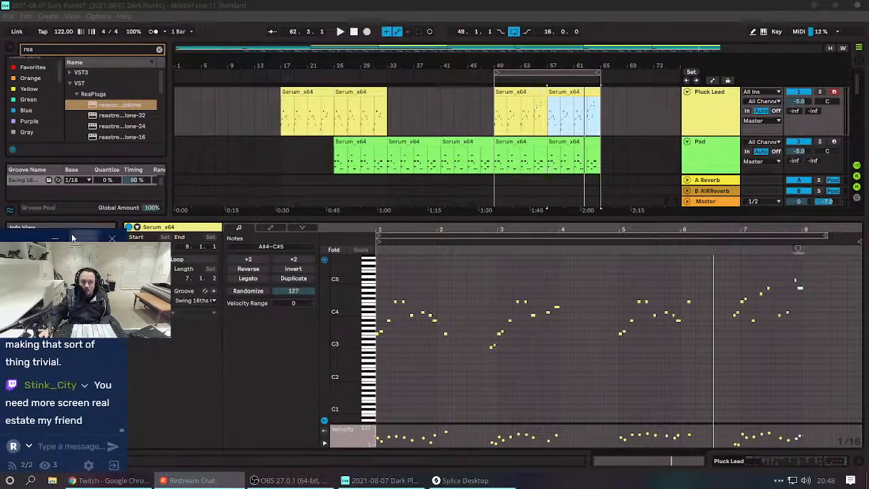
left_click(61, 238)
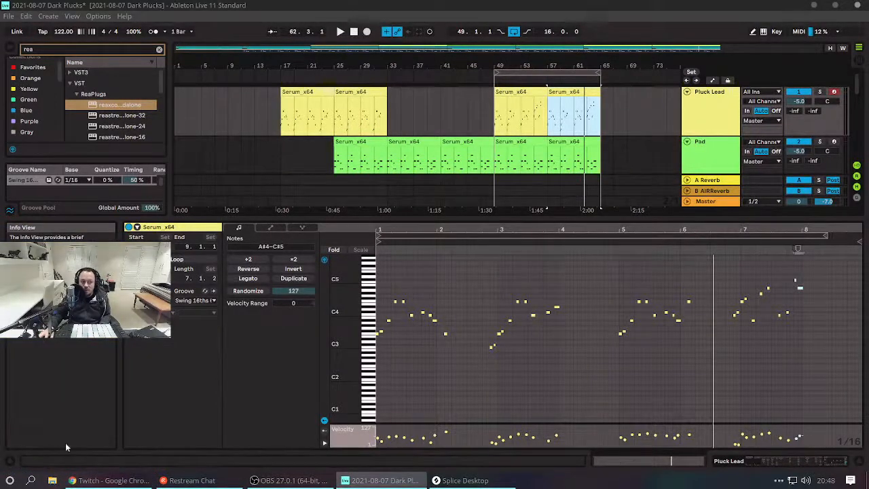
left_click(10, 464)
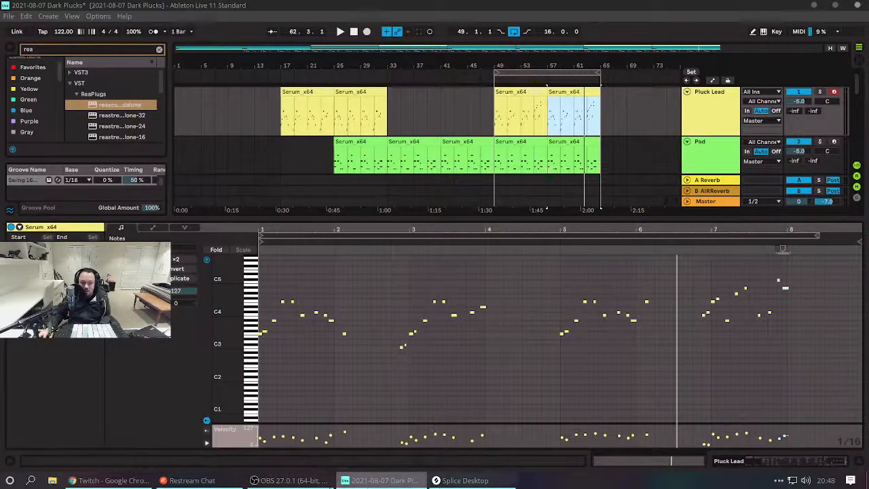
left_click(192, 479)
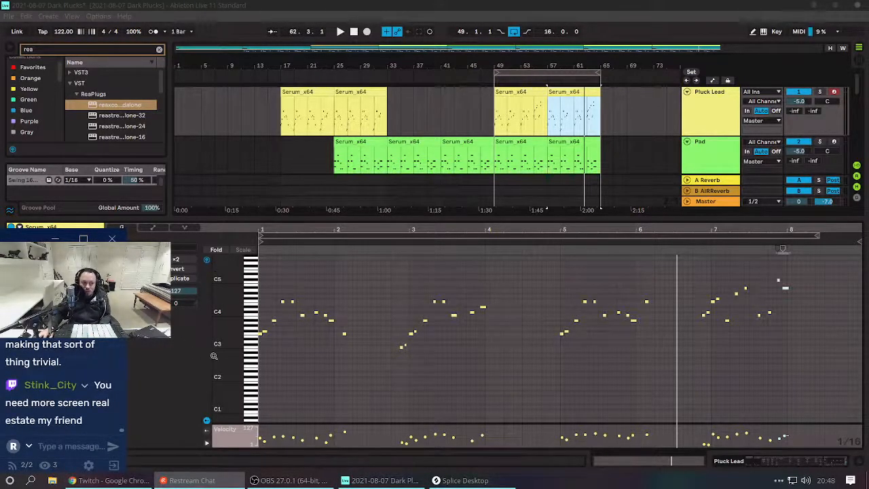
Enlarge the note rows, audition the Pluck Lead clip at bar 57, and check the F3 and F#3 notes around the clip's bar 5.
left_click_drag(214, 355, 236, 474)
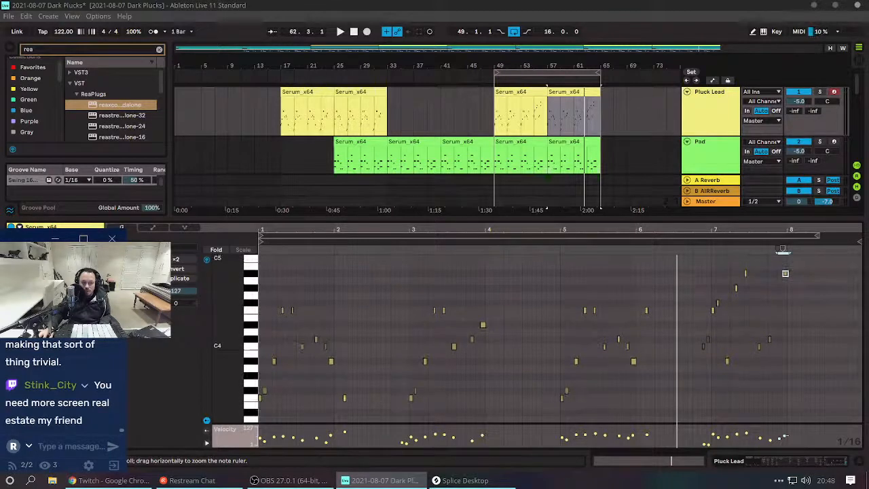
key("space")
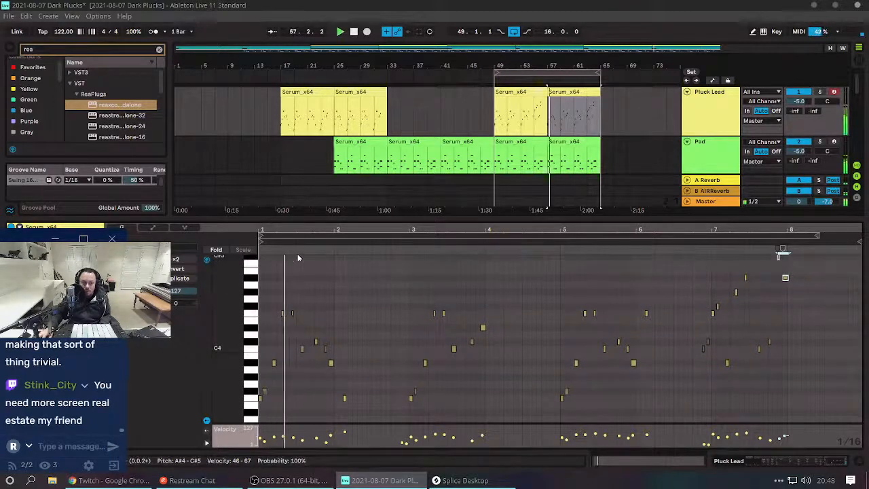
scroll(339, 297, "down", 2)
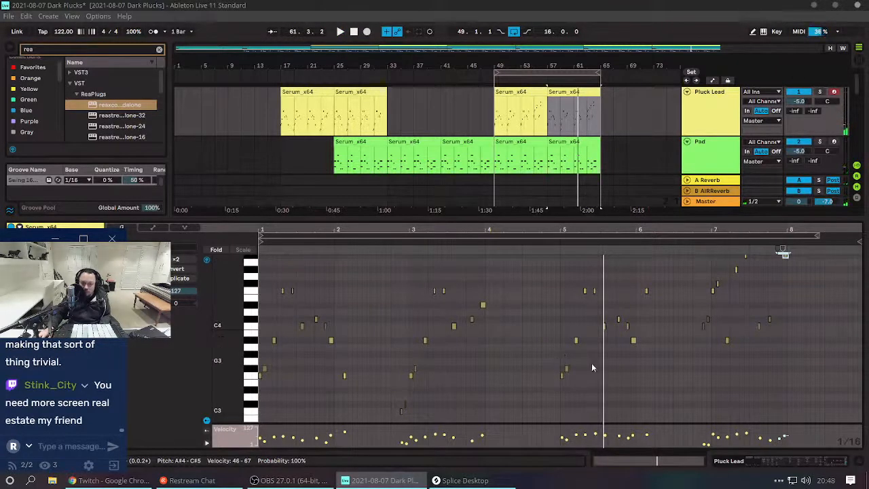
left_click_drag(586, 355, 554, 378)
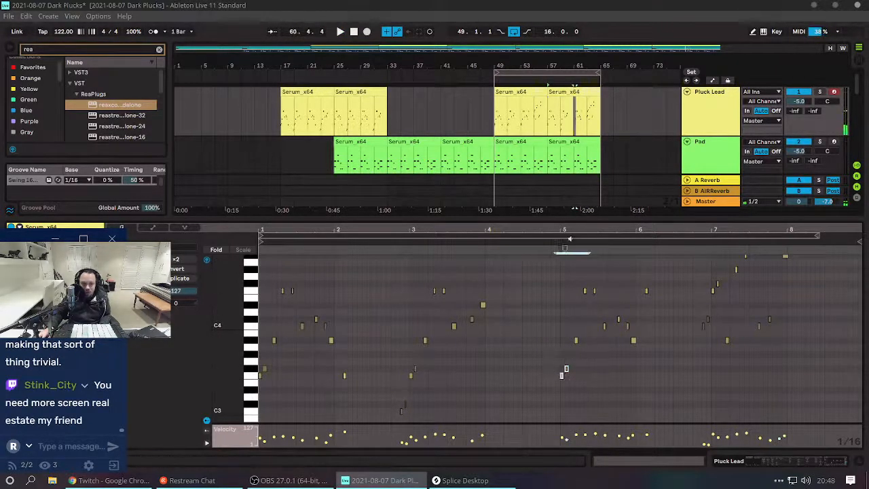
left_click(541, 240)
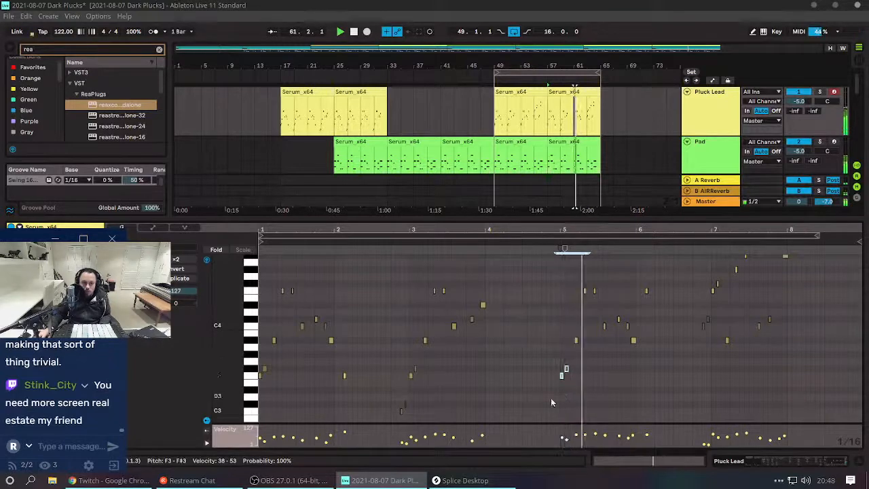
key("space")
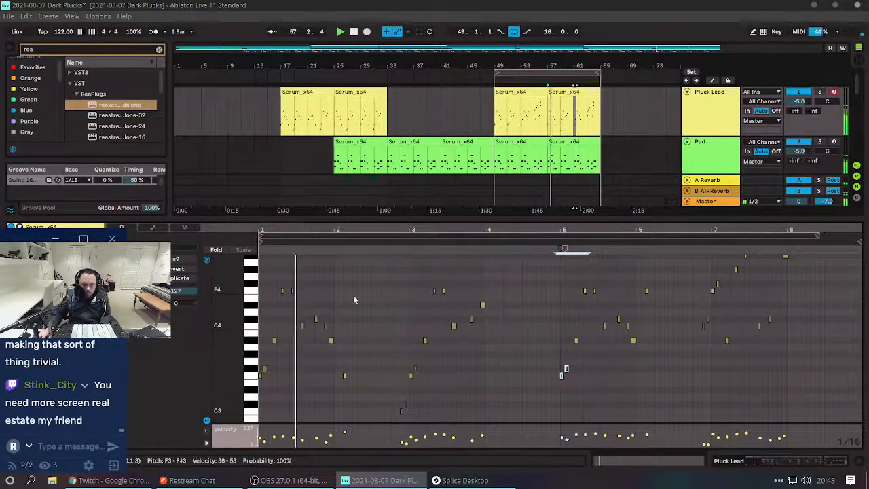
Raise the velocities of the C3 and C#3 notes just before the clip's bar 3, and audition them.
scroll(416, 387, "down", 1)
left_click_drag(415, 379, 386, 411)
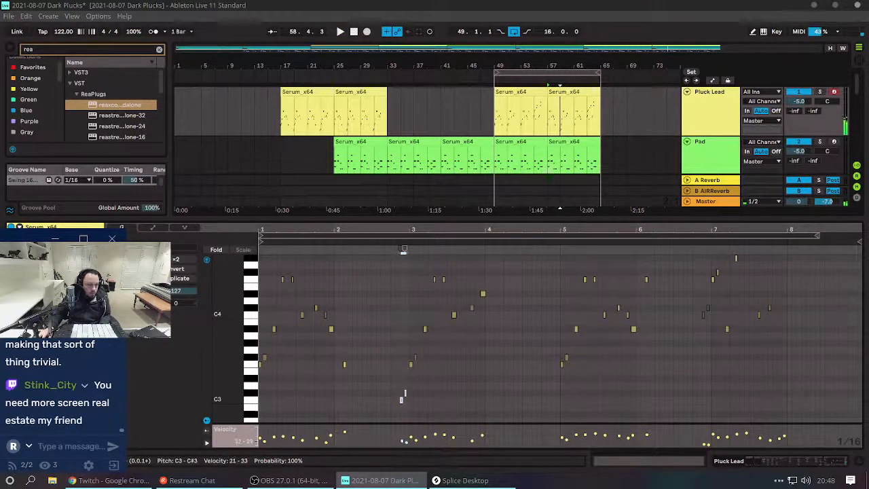
left_click(375, 246)
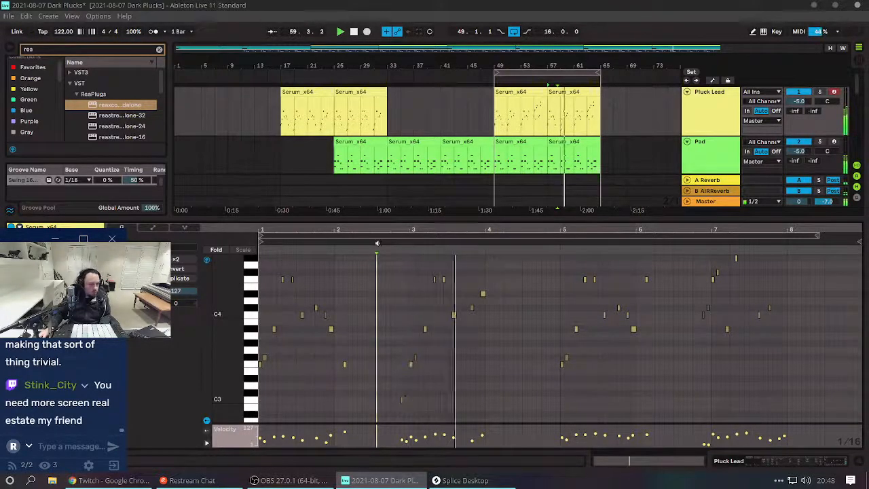
Raise the velocities of the C4 and C#4 notes just before the clip's bar 7 to 22 and 44.
left_click_drag(716, 299, 687, 327)
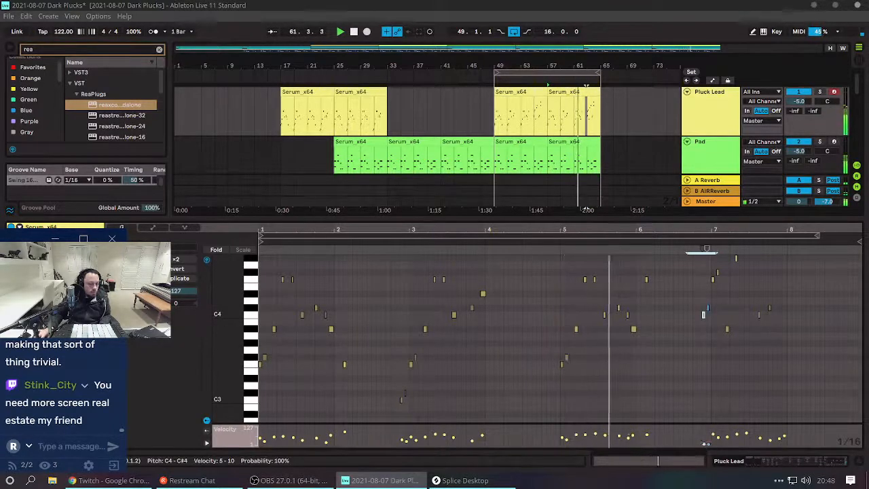
left_click_drag(707, 444, 708, 441)
left_click_drag(703, 315, 704, 308)
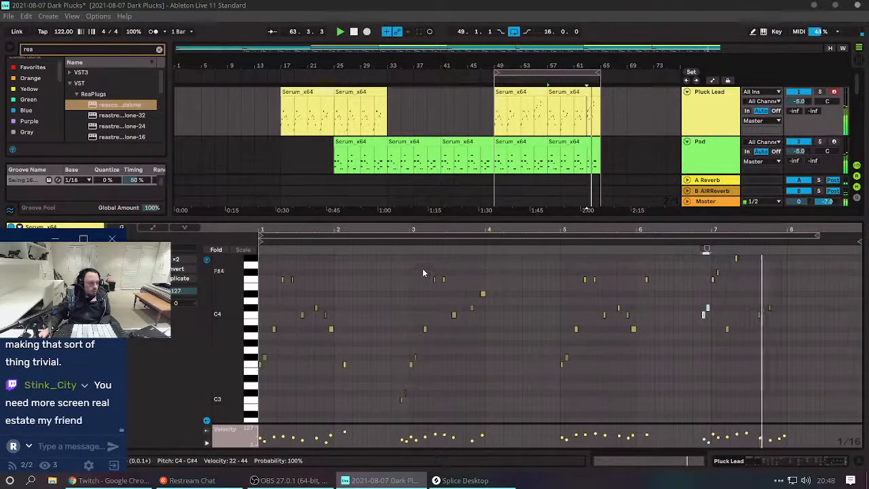
Replace the Pluck Lead clip at bar 49 with a copy of the one at bar 57, and audition the arrangement from bar 23.
left_click(558, 91)
left_click(520, 91)
key("Delete")
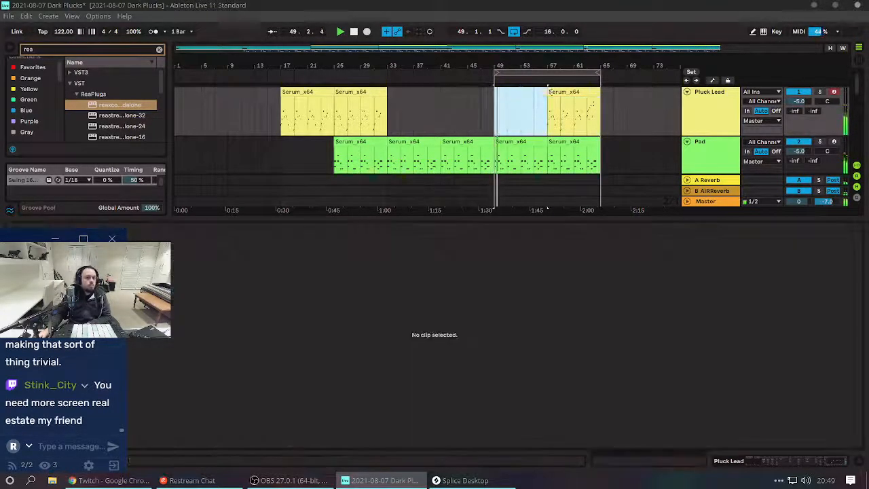
left_click(554, 93)
key("ctrl+c")
left_click(497, 104)
key("ctrl+v")
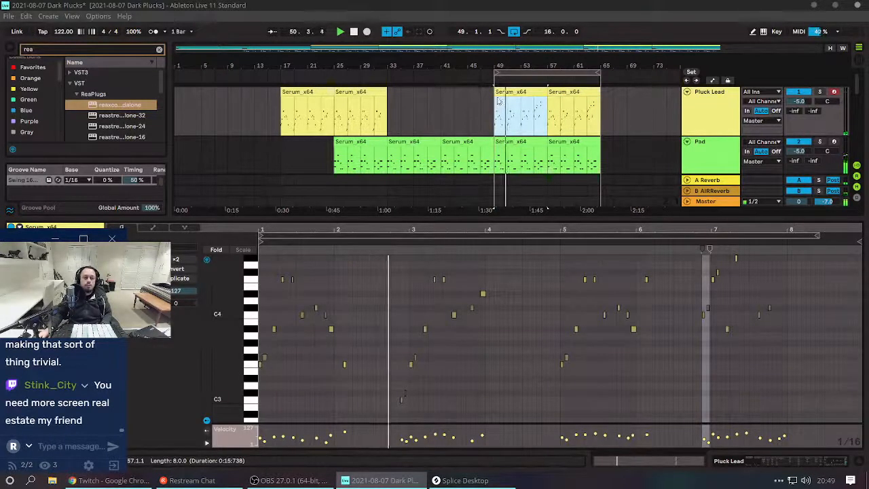
left_click(394, 115)
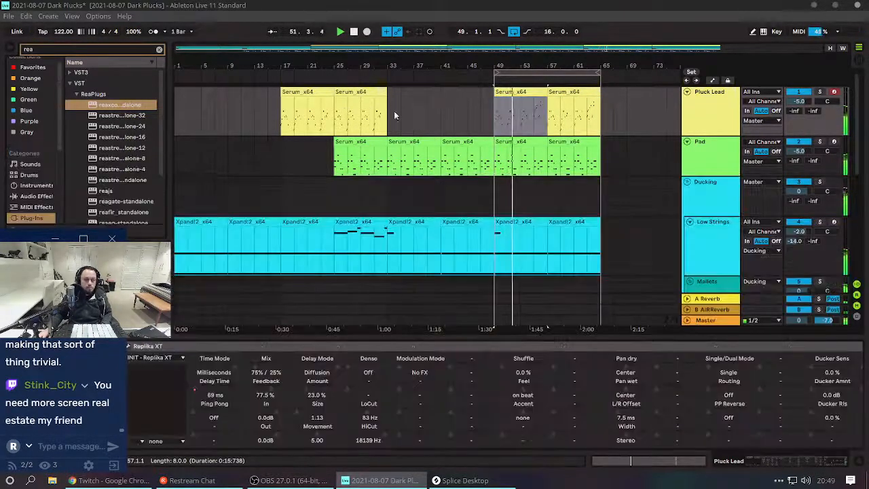
left_click(322, 123)
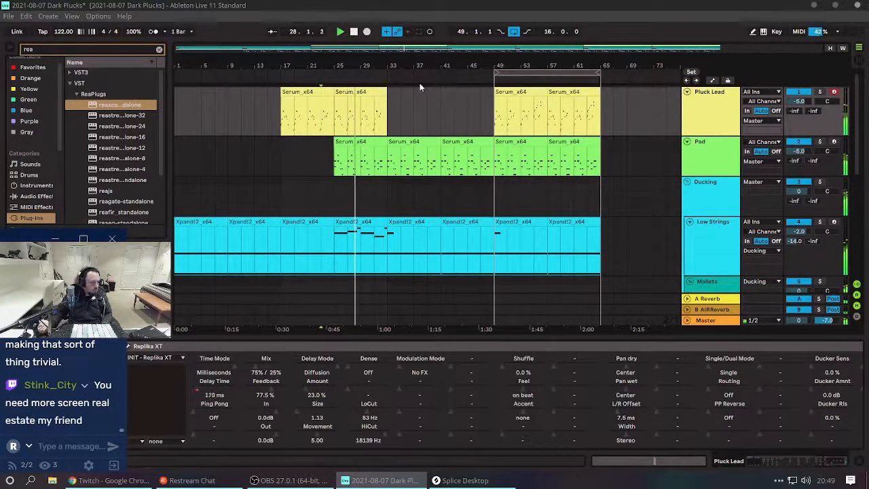
Switch to Splice and search the sample library for "shaker".
key("alt+Tab")
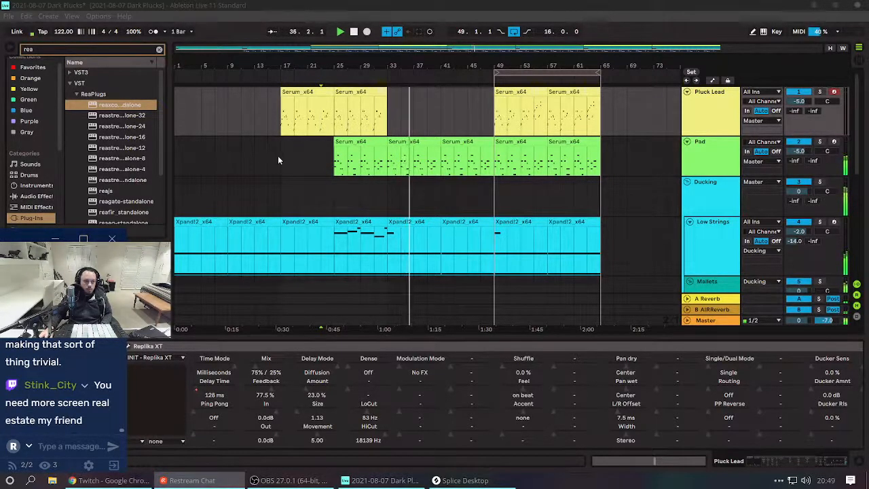
key("alt+Tab")
key("alt+Tab")
key("alt+Tab")
key("alt+Tab")
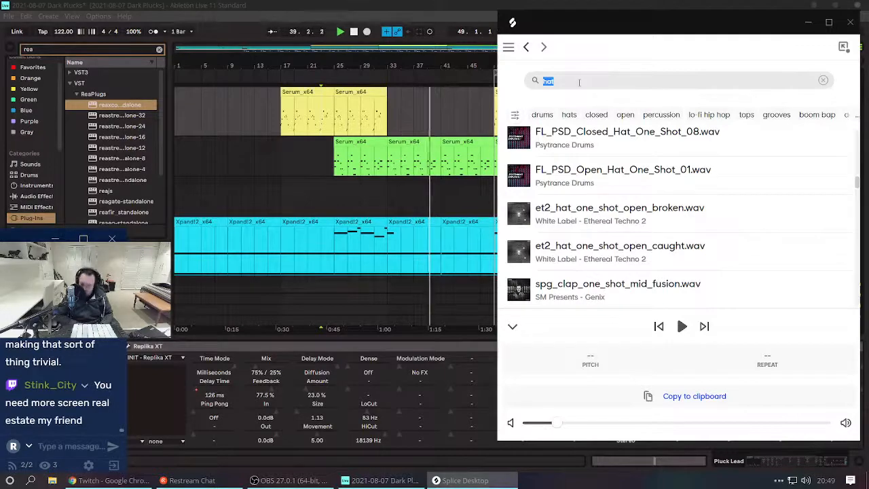
type("shaker")
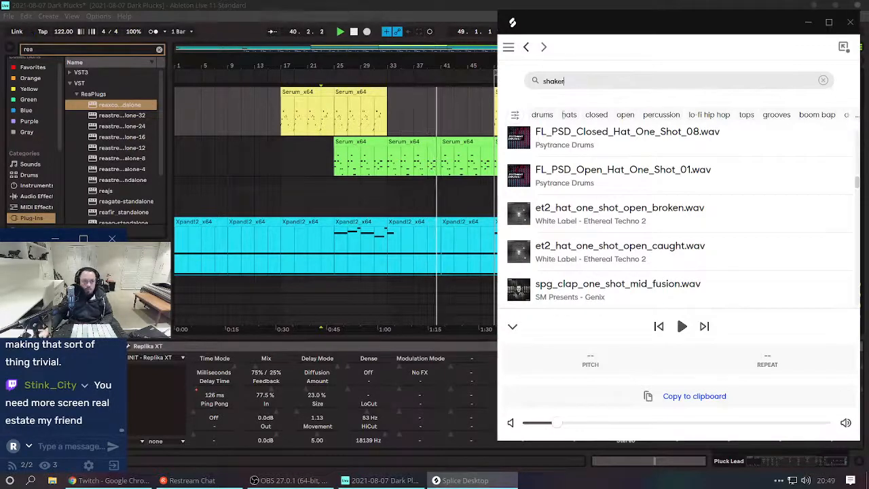
Look through the first shaker results, and stop the song's playback in Ableton Live before returning to Splice.
left_click(519, 234)
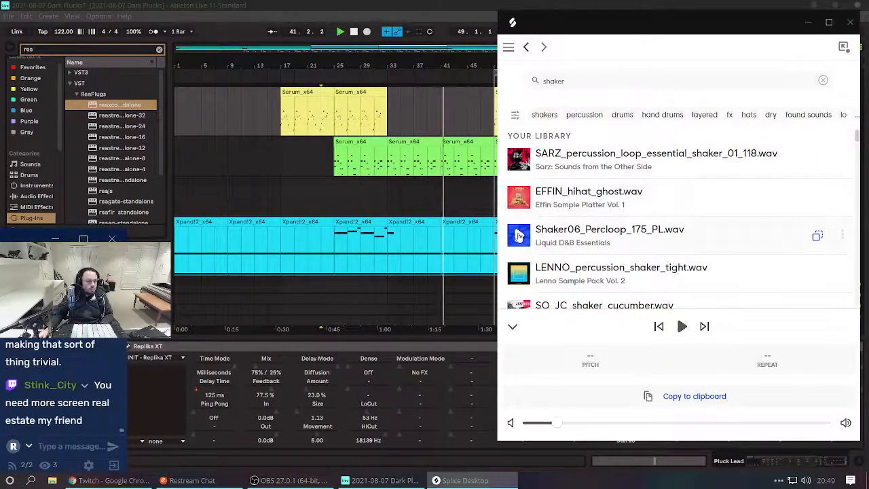
scroll(519, 237, "down", 3)
left_click(518, 260)
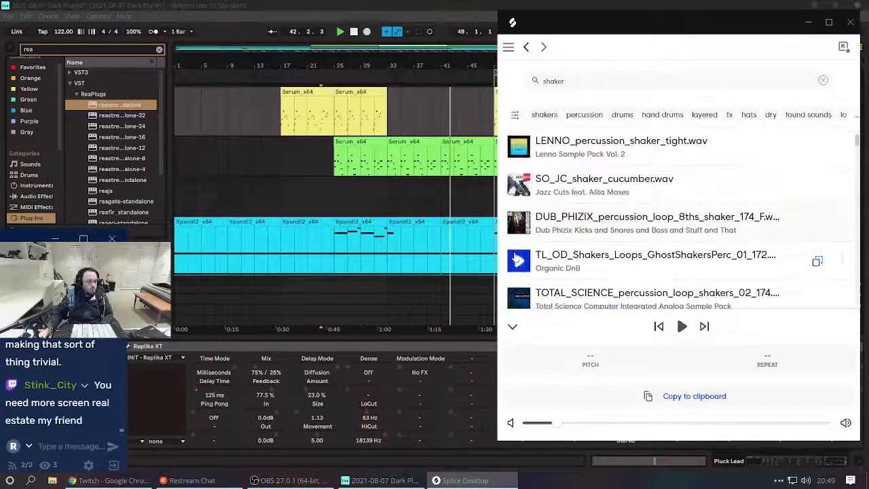
scroll(517, 260, "down", 5)
left_click(303, 190)
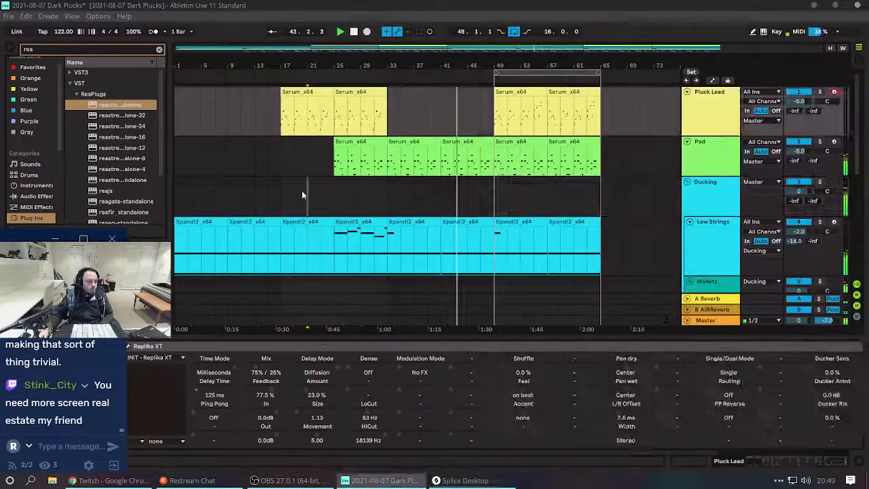
key("space")
key("alt+Tab")
Look further through the shaker results and preview wath_toploop_127_crystalshakers.aiff.
scroll(549, 253, "down", 1)
scroll(550, 253, "down", 3)
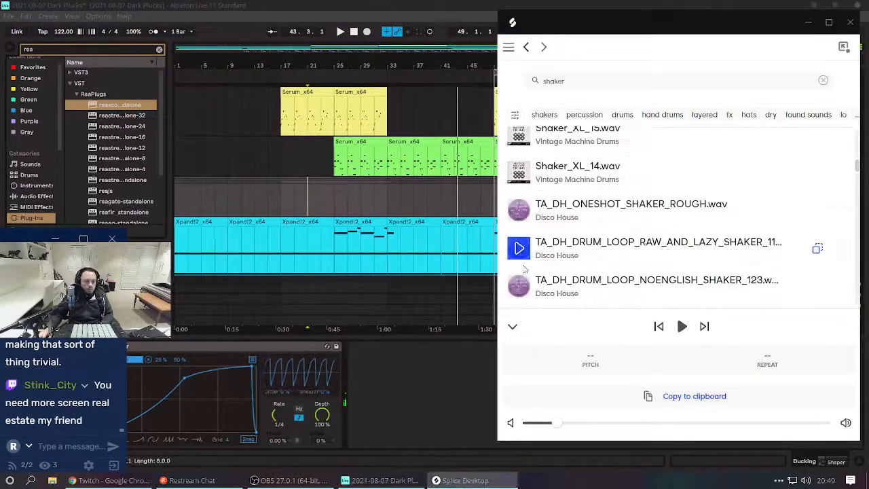
scroll(508, 249, "down", 3)
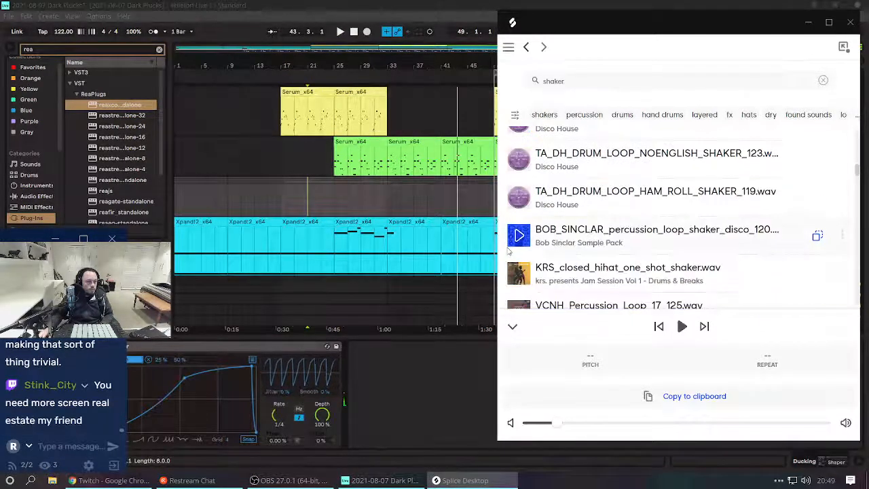
scroll(519, 280, "down", 1)
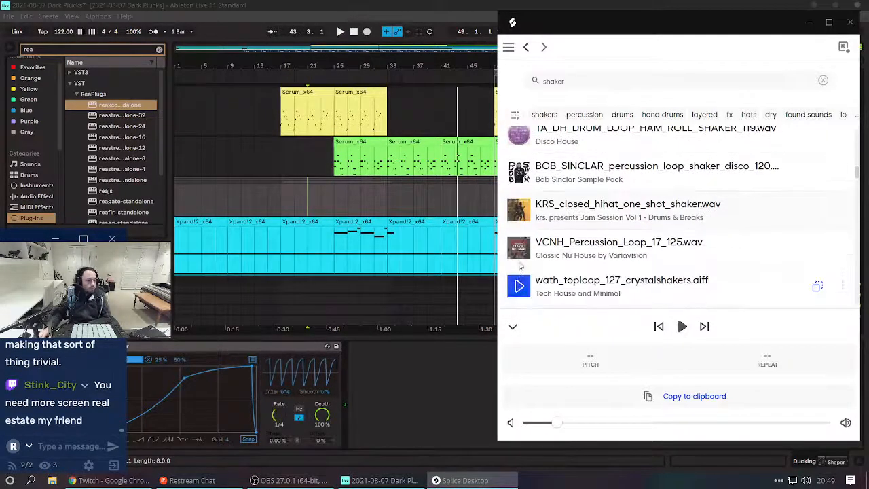
left_click(525, 242)
scroll(528, 243, "down", 1)
scroll(531, 232, "down", 1)
left_click(532, 232)
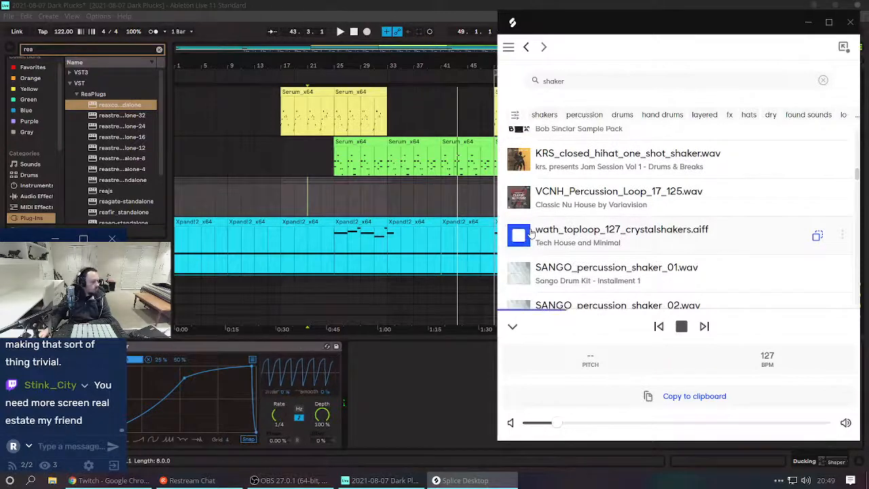
Preview the next shaker samples one by one, from the SANGO shakers to RO_083_Cinematic_6-8_170bpm_L06_T01_Mix.wav.
key("Down")
key("Down")
key("Down")
key("Down")
key("Down")
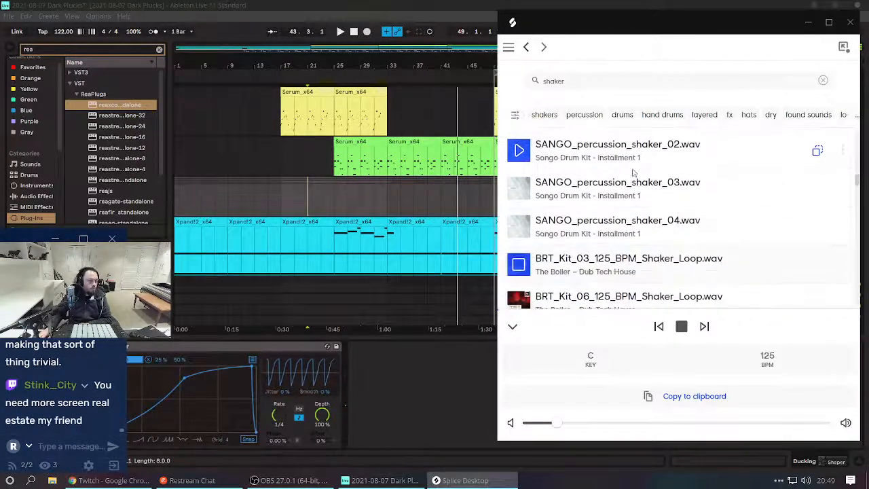
key("Down")
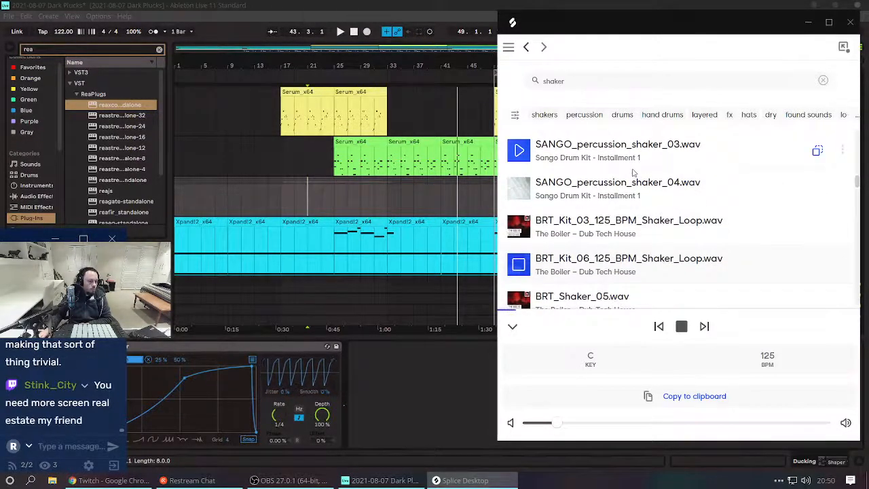
key("Down")
key("Down")
key("Down")
key("Down")
key("Down")
key("Down")
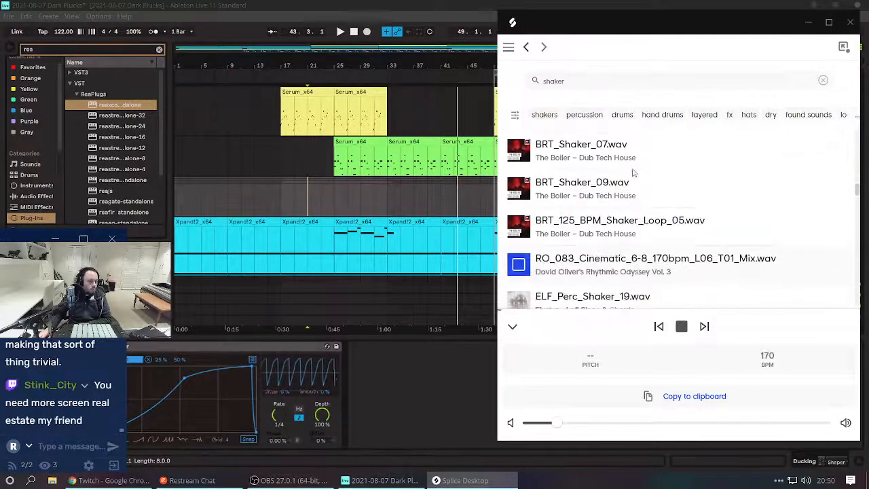
Preview the following samples past KSHMR_Shaker_09.wav, and go back to listen to OS_OD_115_Shaker_Background.wav again.
key("Down")
key("Down")
key("Down")
key("Down")
key("Down")
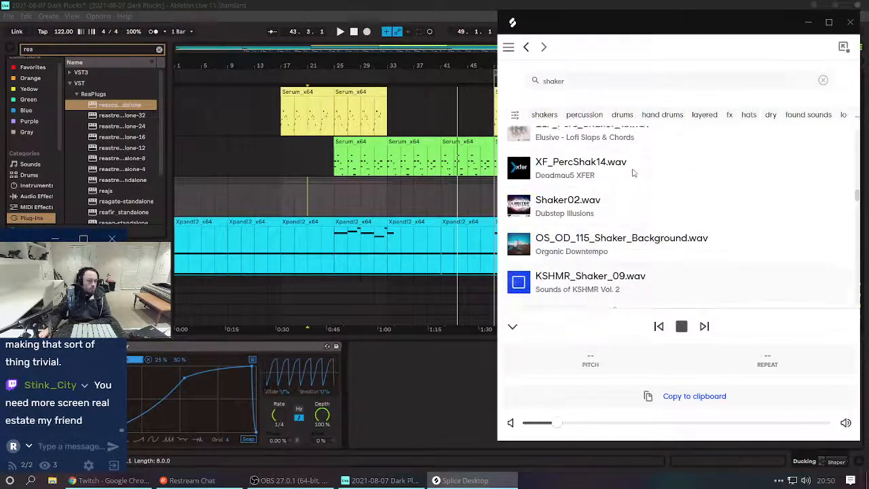
key("Down")
key("Up")
key("Up")
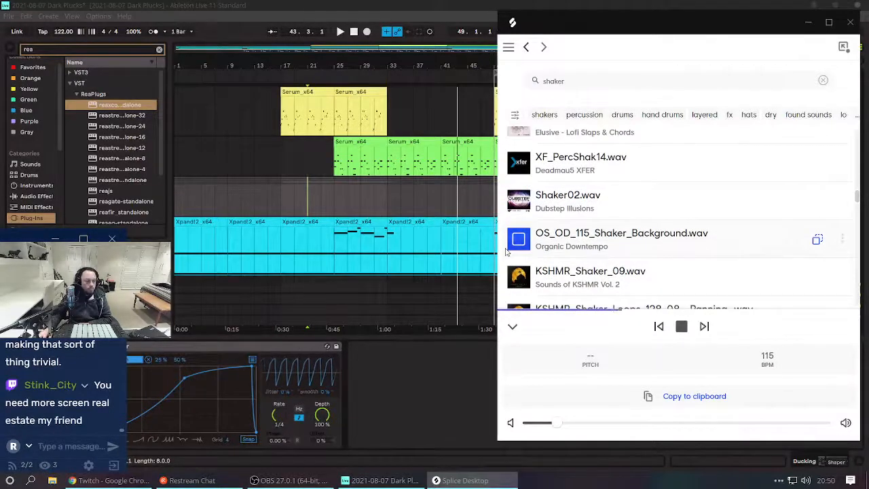
Preview the samples from KSHMR_Shaker_09.wav down to TSE_110_D_7_Egg_Shaker_2-4.wav.
key("Down")
key("Down")
key("Down")
key("Down")
key("Down")
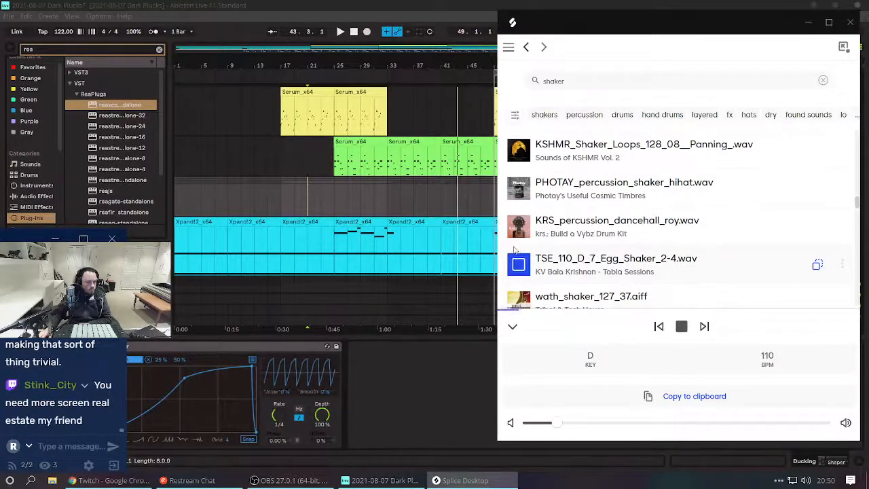
Preview the shaker samples from wath_shaker_127_37.aiff to HHI2_92_Shaker_Lp.wav, and go back to waar_perc_125_shaker08.wav.
key("Down")
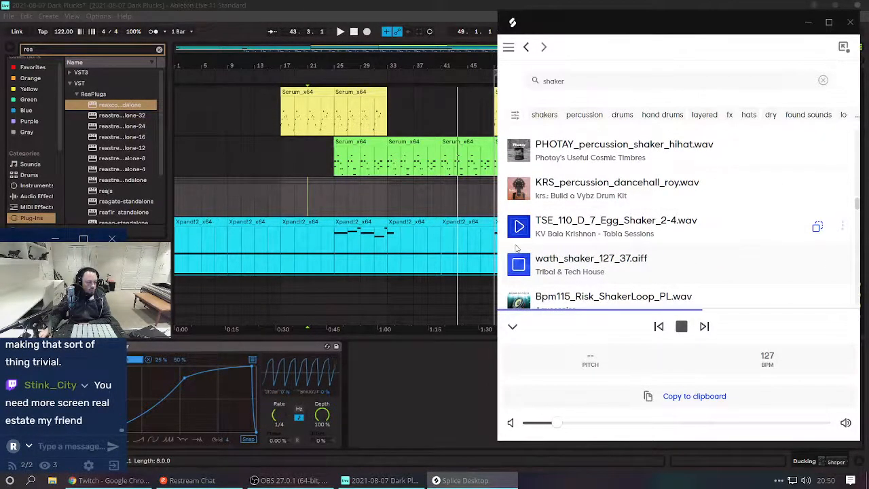
key("Down")
key("Down")
key("Down")
key("Down")
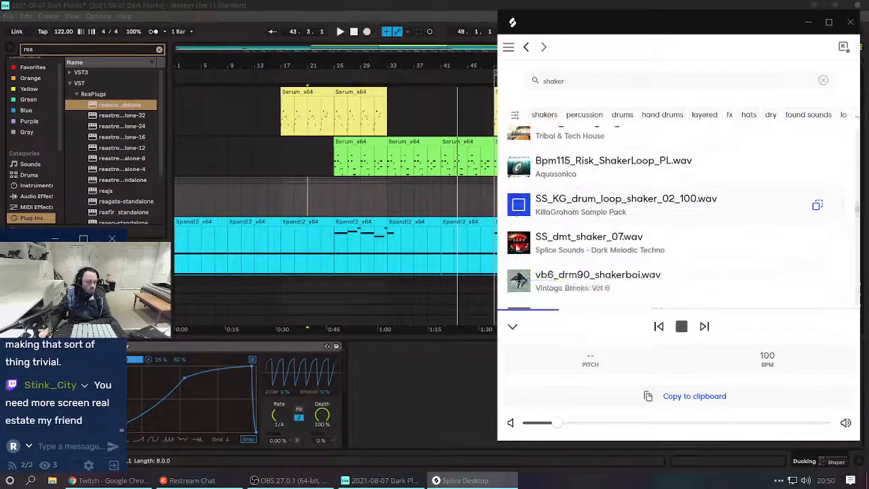
key("Down")
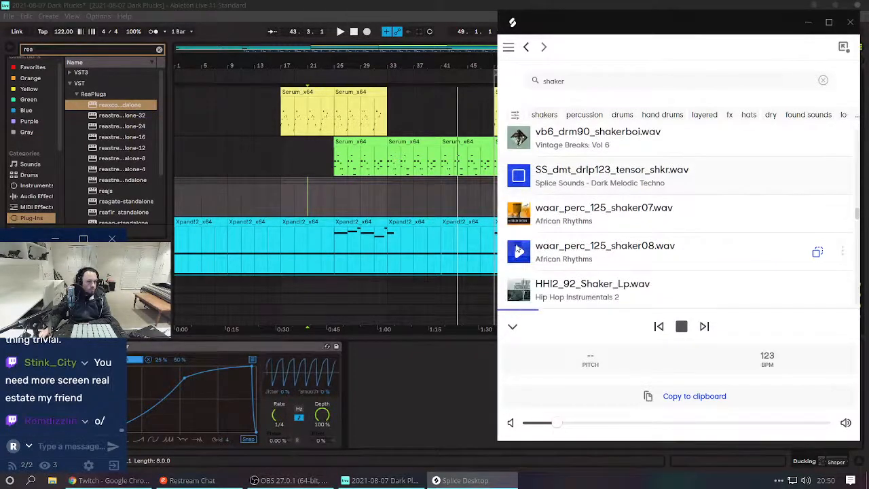
key("Down")
key("Down")
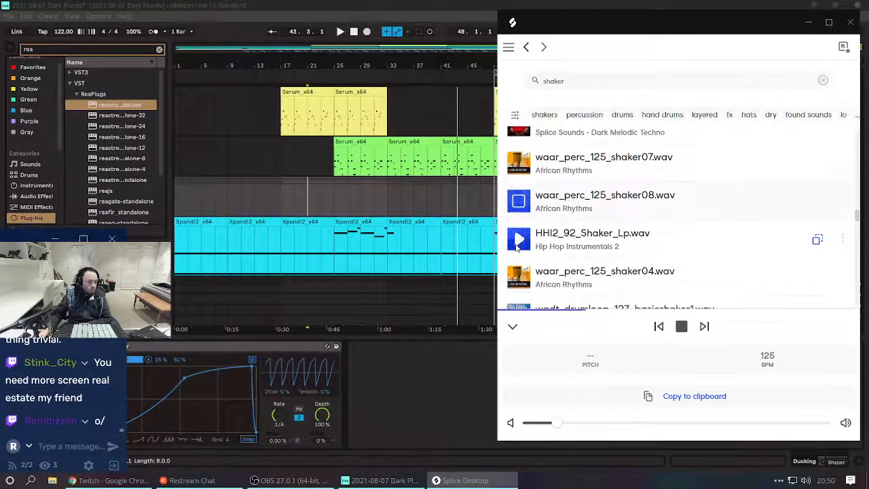
key("Down")
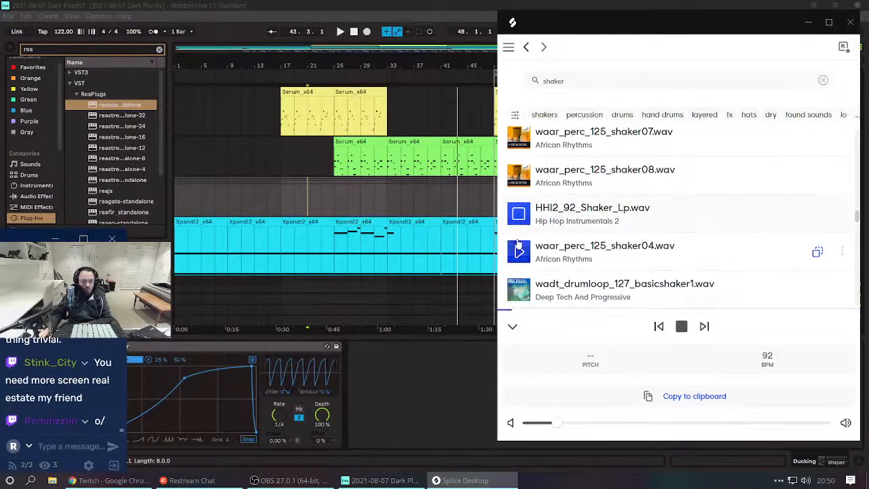
key("Up")
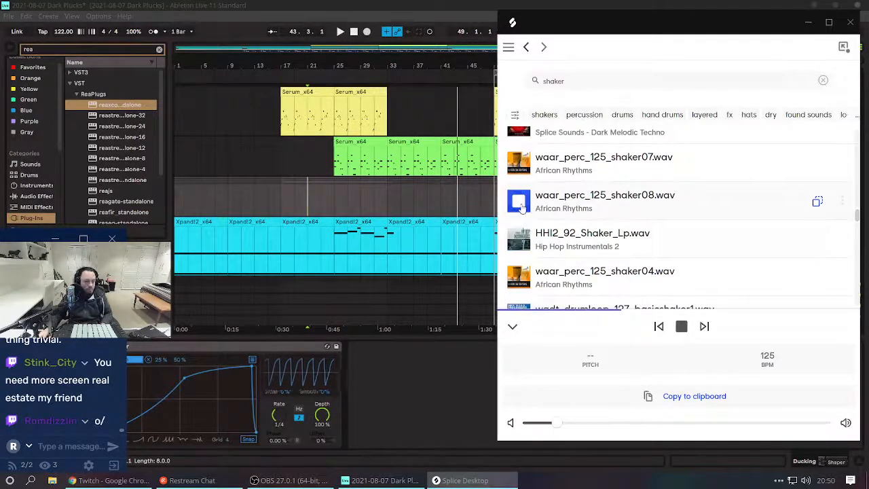
Bring waar_perc_125_shaker08.wav from Splice into the Ableton Live arrangement at bar 33, on a new audio track below the percussion tracks.
left_click(332, 195)
scroll(331, 196, "down", 8)
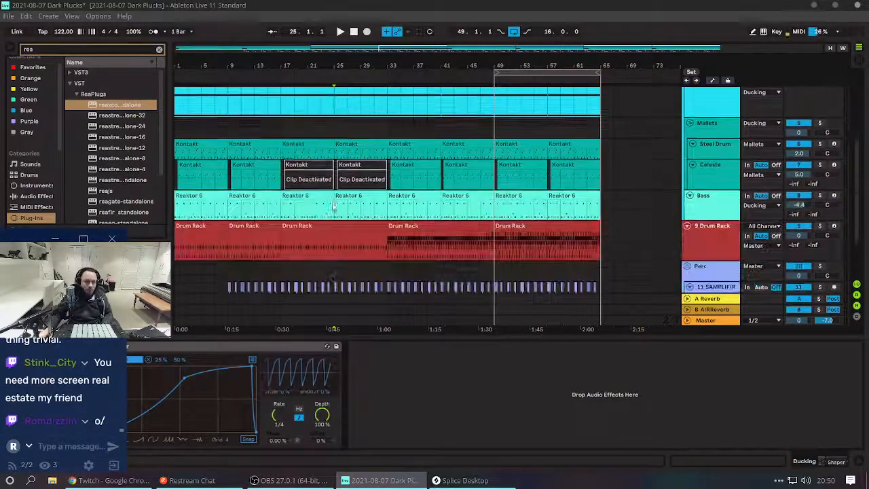
key("alt+Tab")
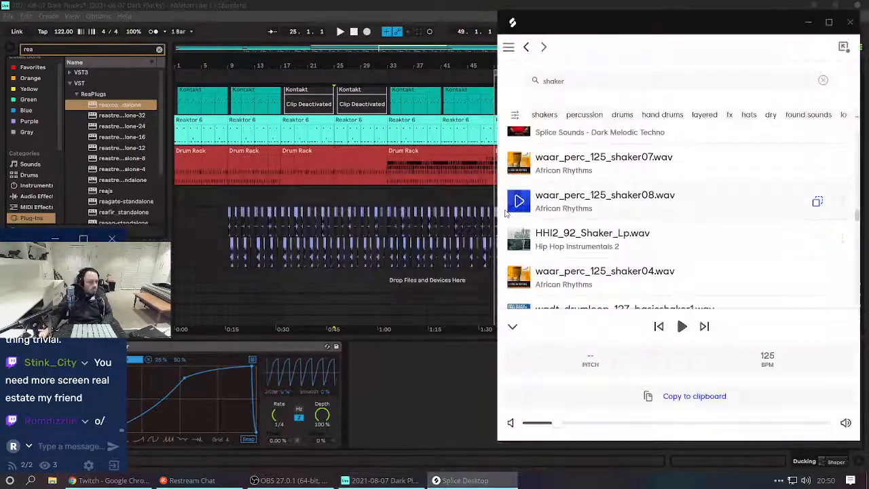
left_click_drag(506, 213, 389, 289)
left_click(391, 278)
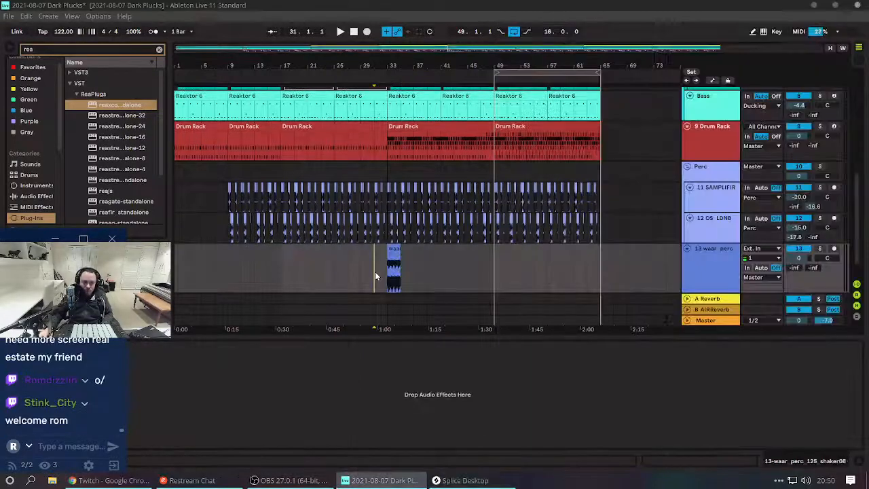
Duplicate the two-bar shaker clip once so the loop runs from bar 33 to bar 37.
left_click(375, 271)
left_click(396, 248)
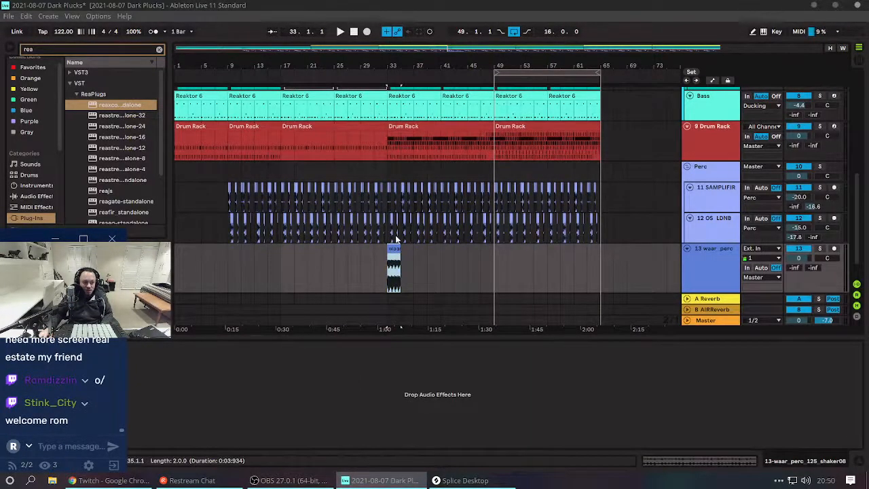
key("ctrl+d")
Play the arrangement from bar 31 and lower the new shaker track's volume to -17.6 dB.
left_click(374, 257)
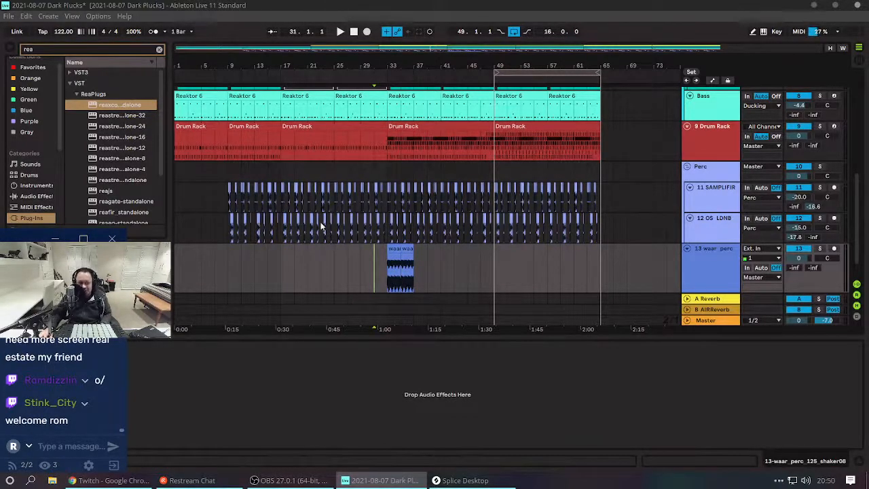
key("space")
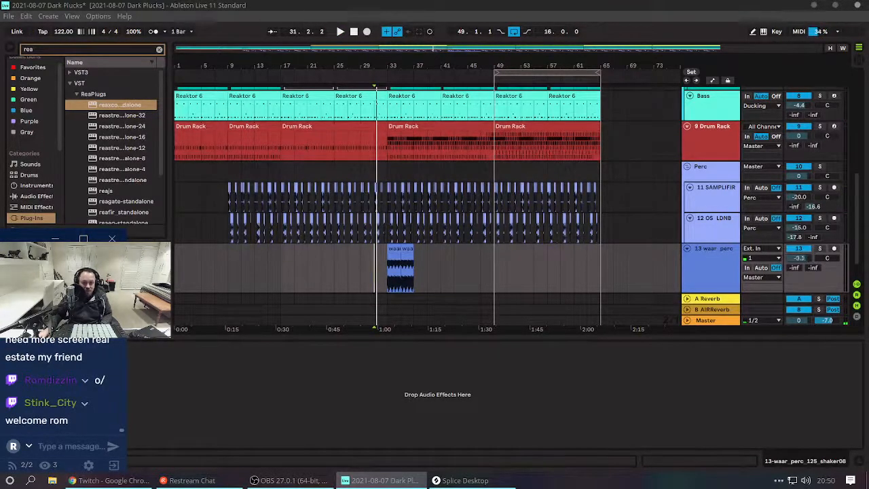
left_click(397, 248)
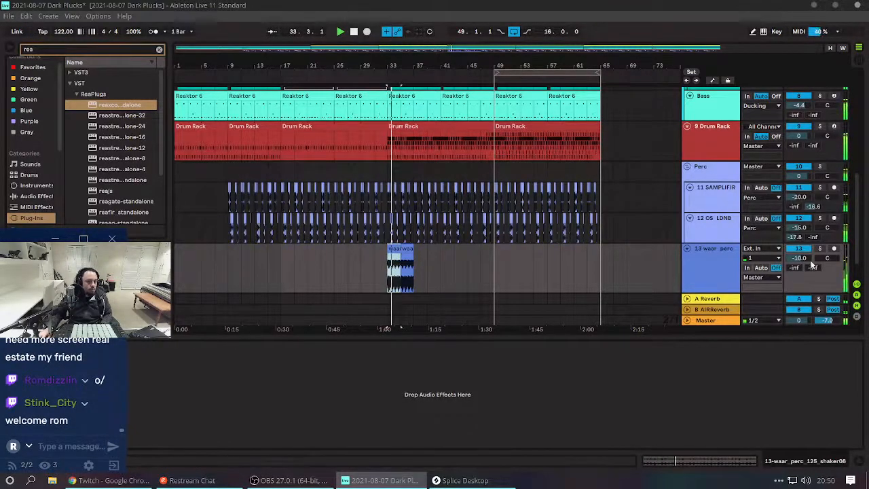
left_click_drag(806, 259, 805, 276)
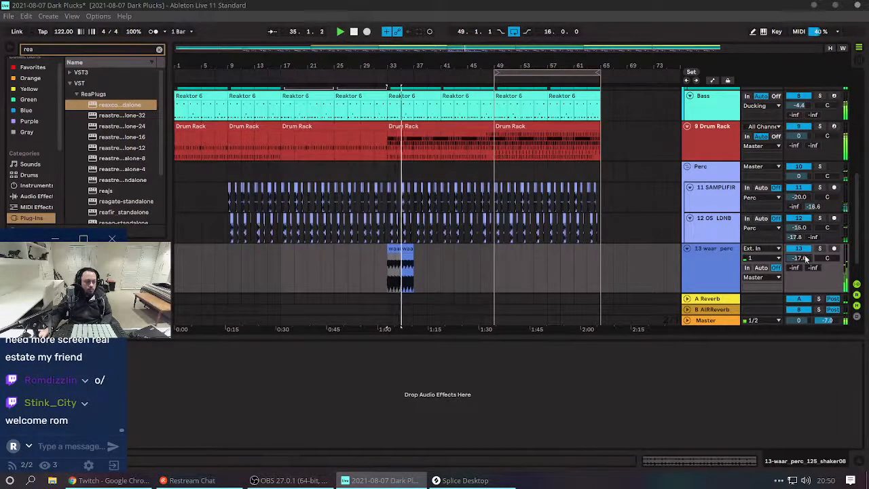
Duplicate the pair of shaker clips repeatedly until they fill the shaker track up to bar 65.
left_click(407, 248, "shift")
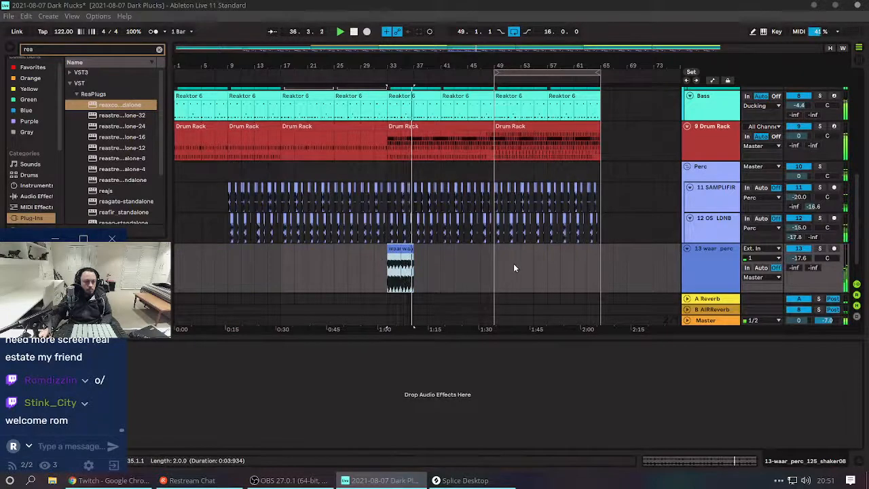
key("ctrl+d")
key("ctrl+d")
key("ctrl+d")
key("ctrl+d")
key("ctrl+d")
key("ctrl+d")
key("ctrl+d")
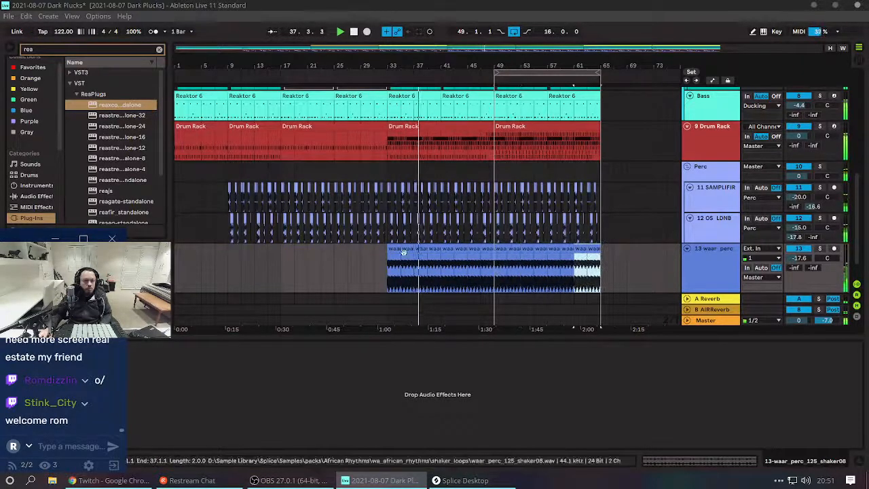
Select all the shaker clips and apply the Swing 16ths groove to them.
left_click(396, 248, "shift")
double_click(395, 249)
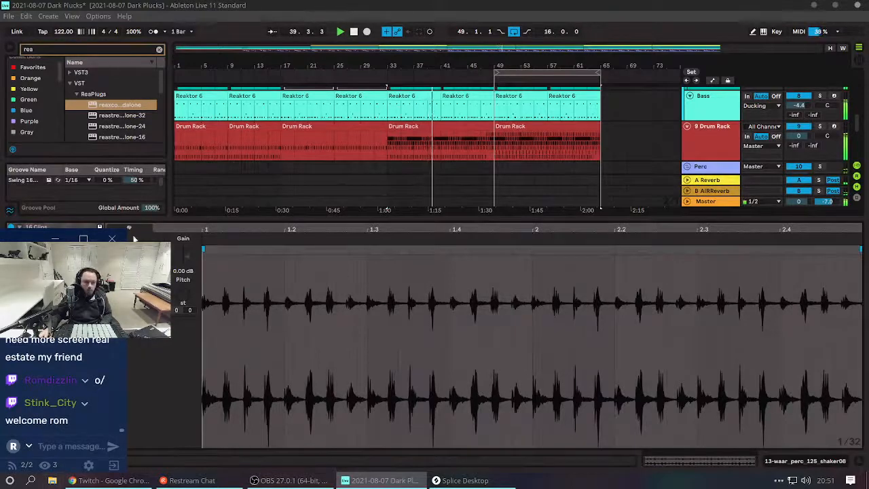
left_click(55, 238)
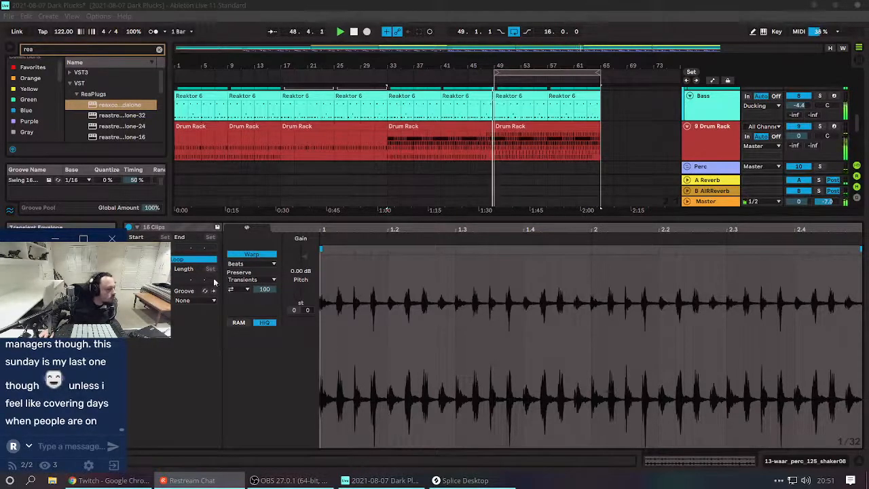
left_click(193, 300)
left_click(207, 316)
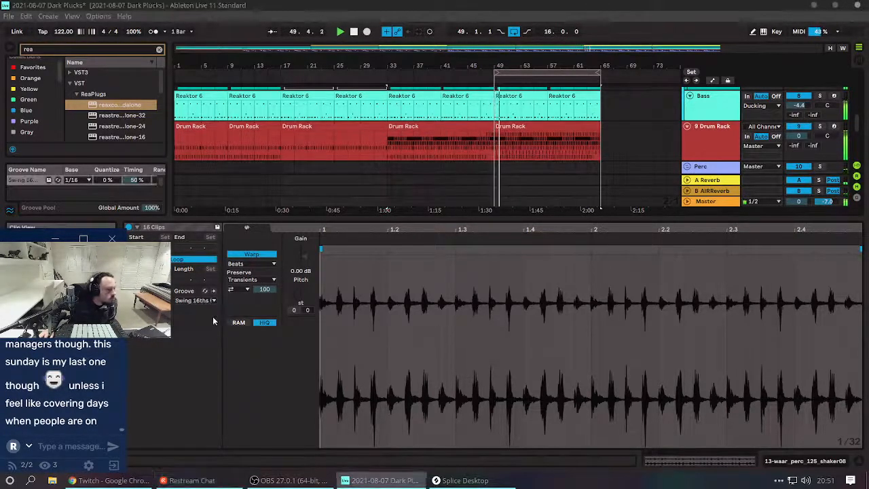
Return to the device view and play the arrangement from bar 1.
scroll(405, 170, "down", 4)
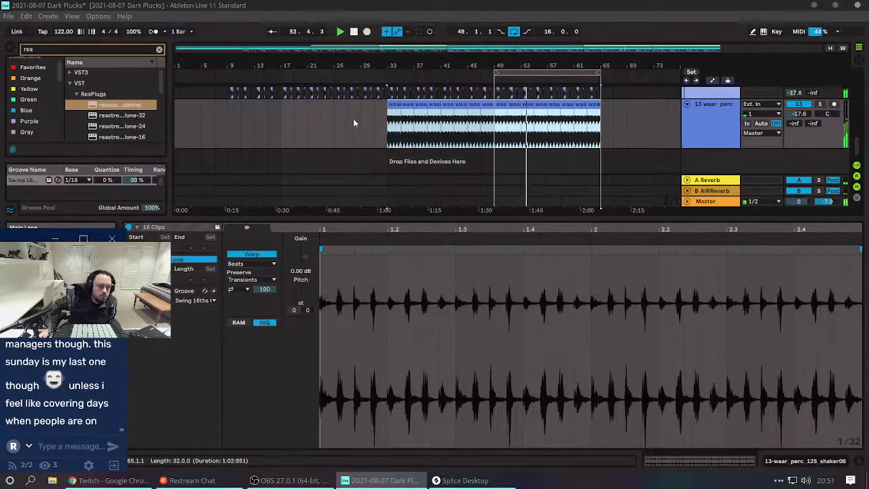
scroll(454, 144, "up", 5)
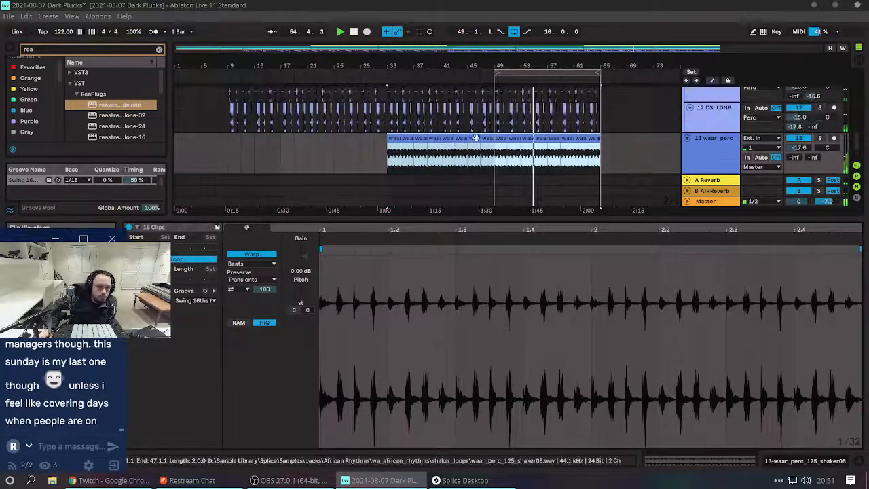
scroll(506, 154, "up", 5)
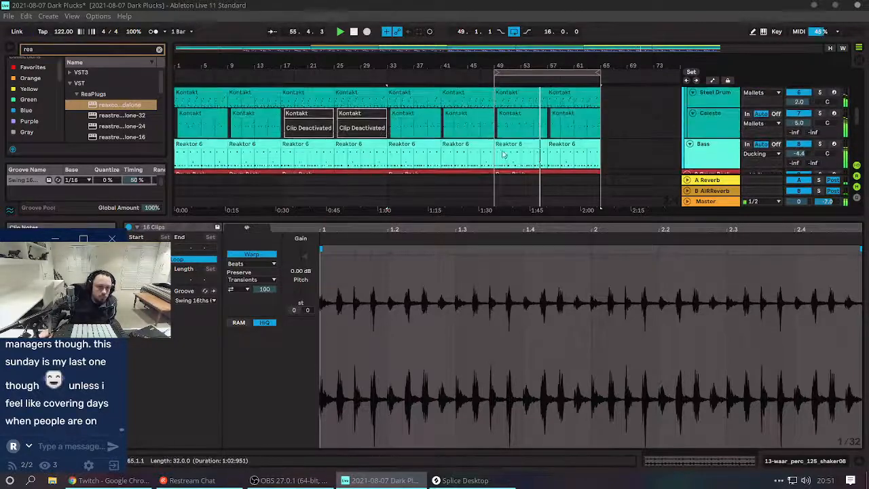
key("shift+Tab")
scroll(368, 117, "up", 5)
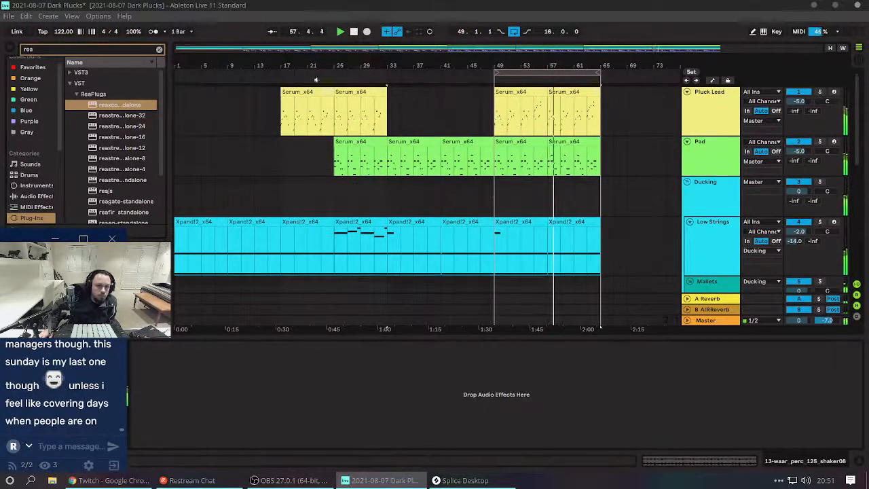
left_click(270, 125)
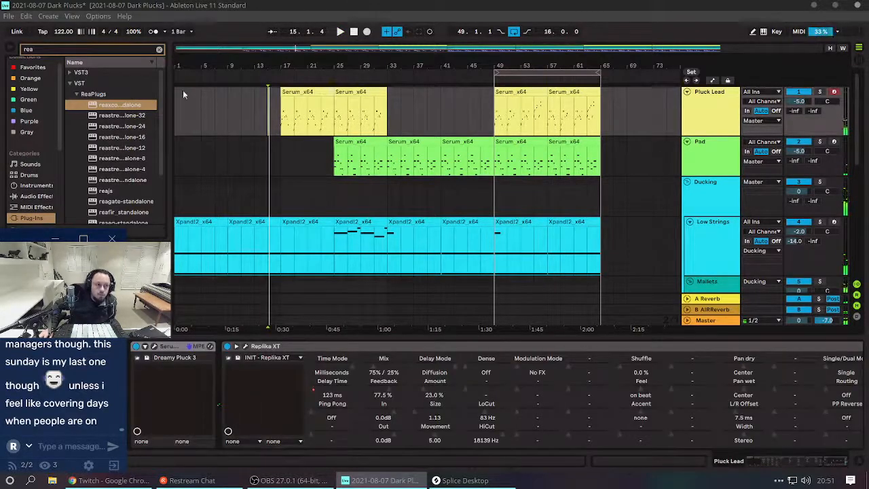
left_click(179, 110)
key("space")
Read back through the recent messages in the Restream Chat window.
left_click(50, 351)
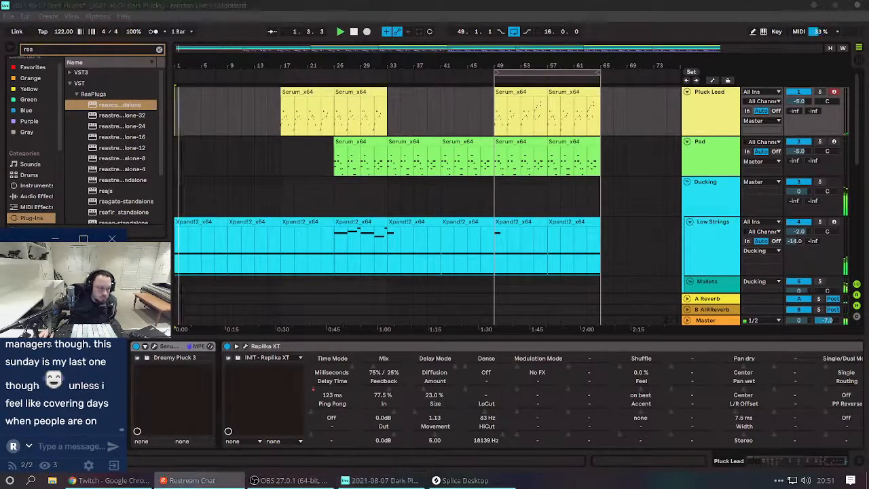
scroll(50, 350, "up", 1)
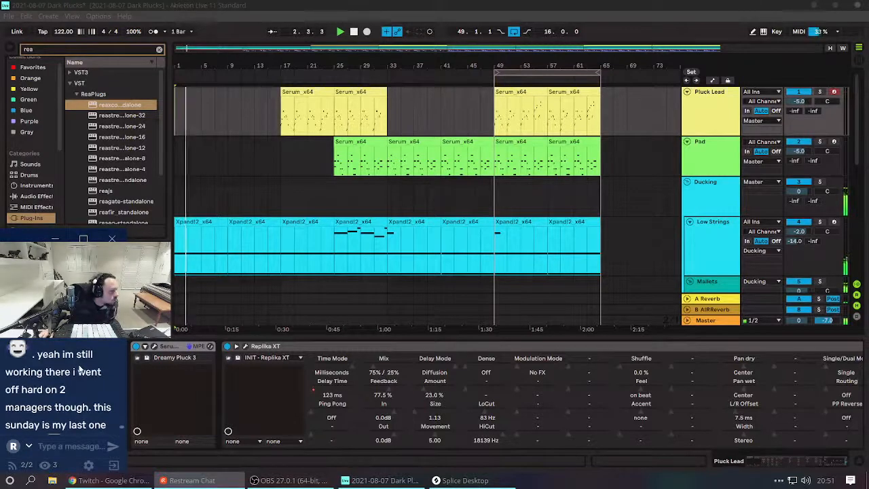
scroll(71, 367, "up", 1)
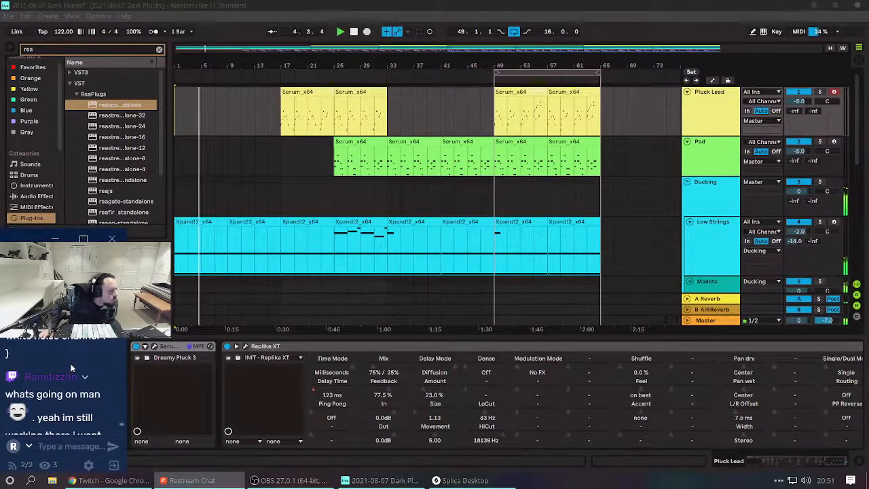
scroll(72, 367, "up", 1)
scroll(71, 367, "up", 1)
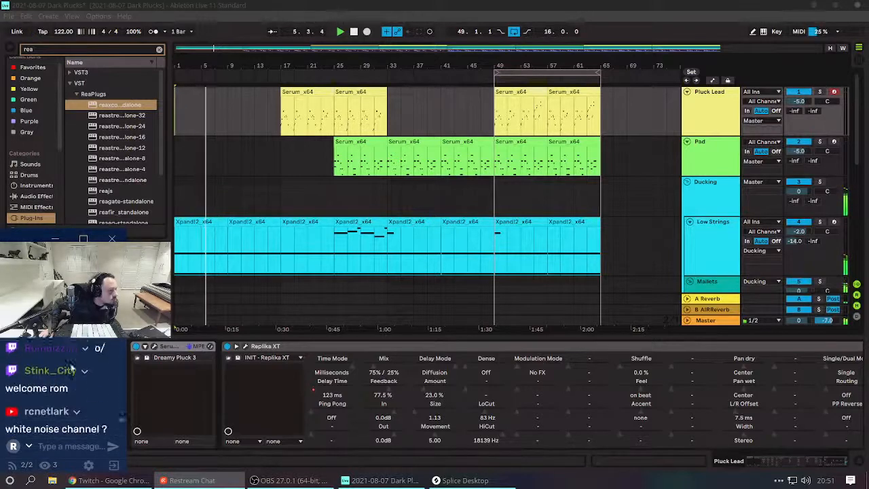
scroll(71, 367, "down", 3)
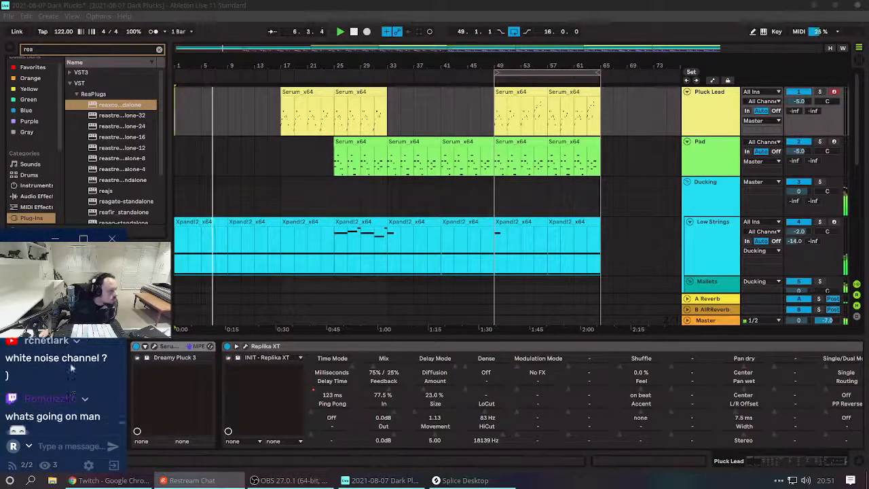
scroll(71, 367, "down", 2)
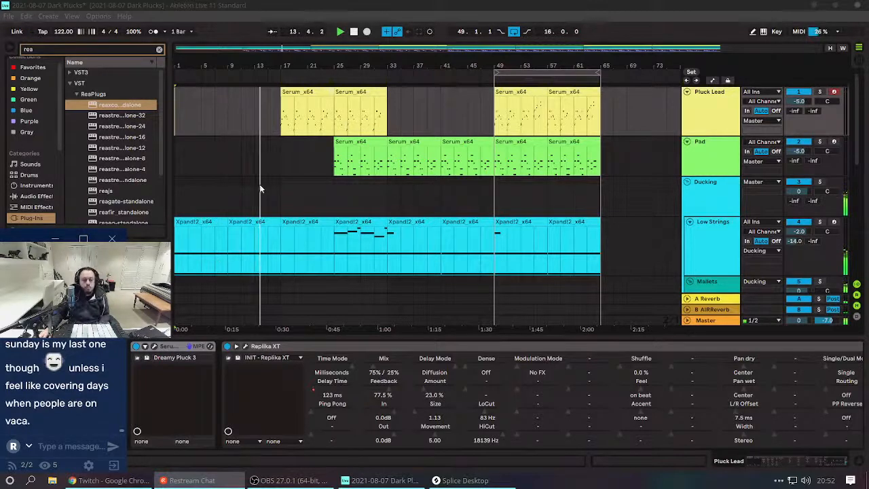
Look over the tracks from the Pad down to the percussion group while the arrangement plays.
left_click(266, 161)
scroll(266, 162, "down", 3)
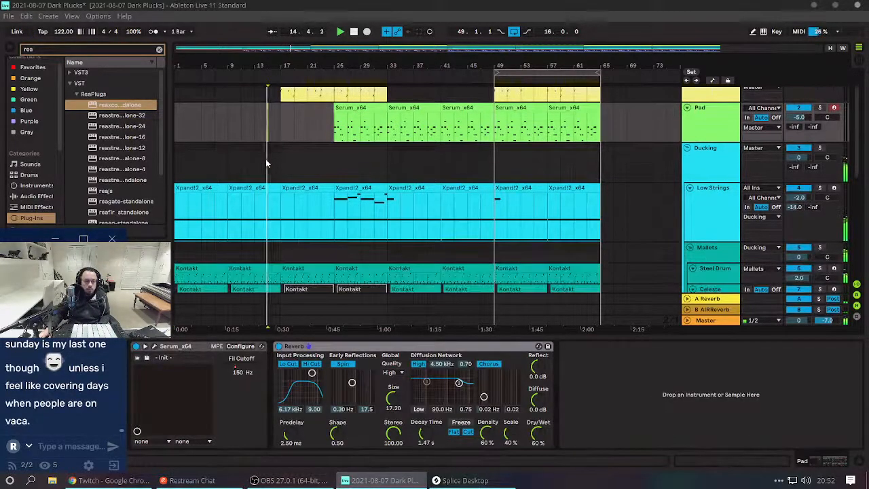
scroll(272, 160, "down", 3)
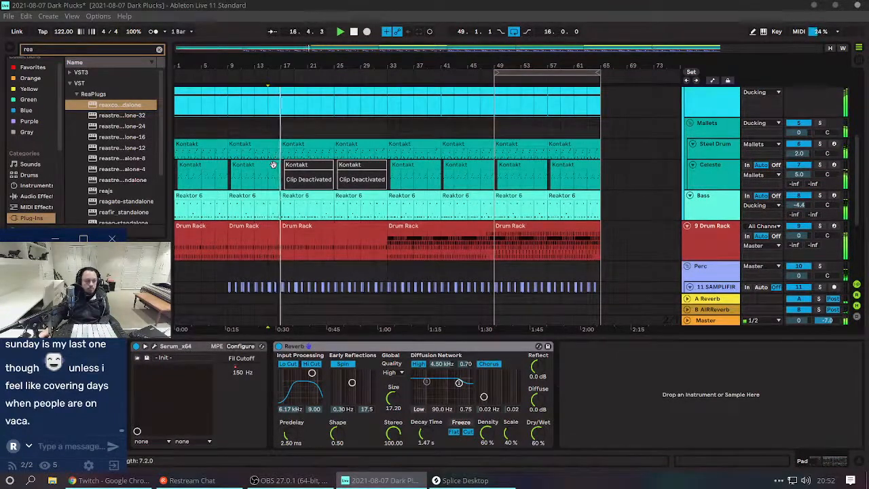
scroll(279, 239, "up", 2)
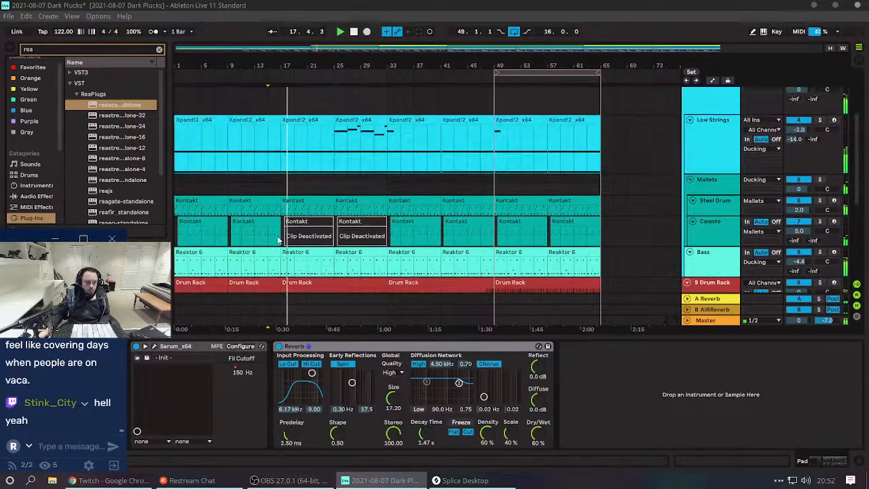
scroll(280, 237, "up", 2)
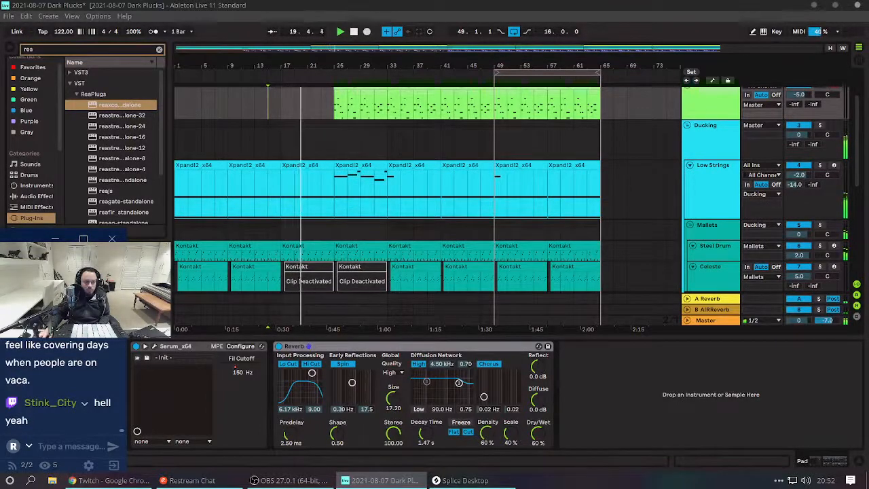
scroll(214, 192, "down", 6)
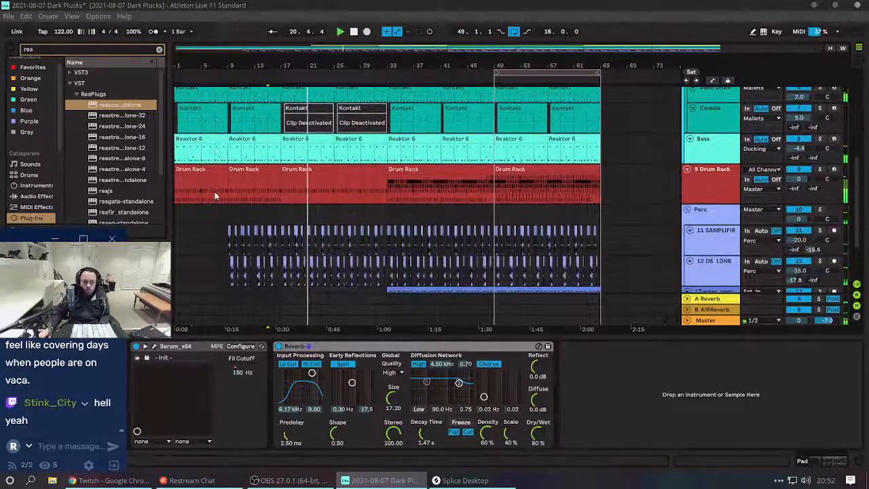
Lower the waar_perc shaker track's volume to -23.6 dB while the arrangement plays.
scroll(215, 191, "down", 3)
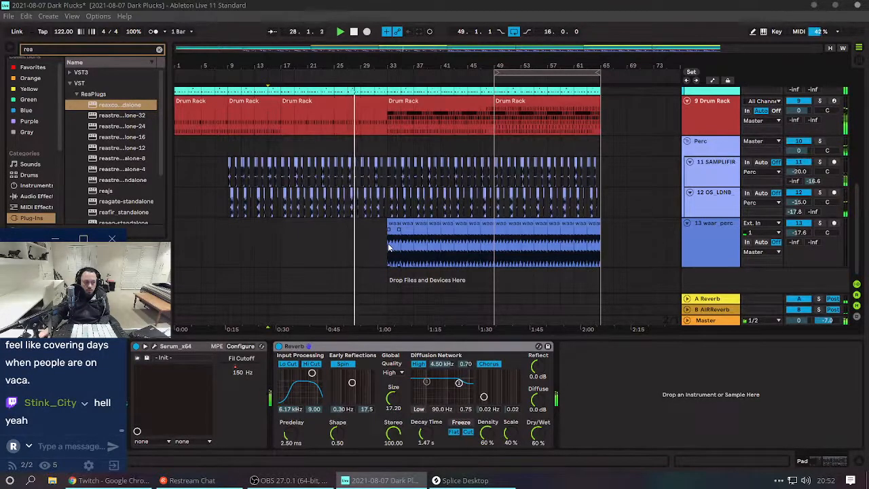
left_click(60, 469)
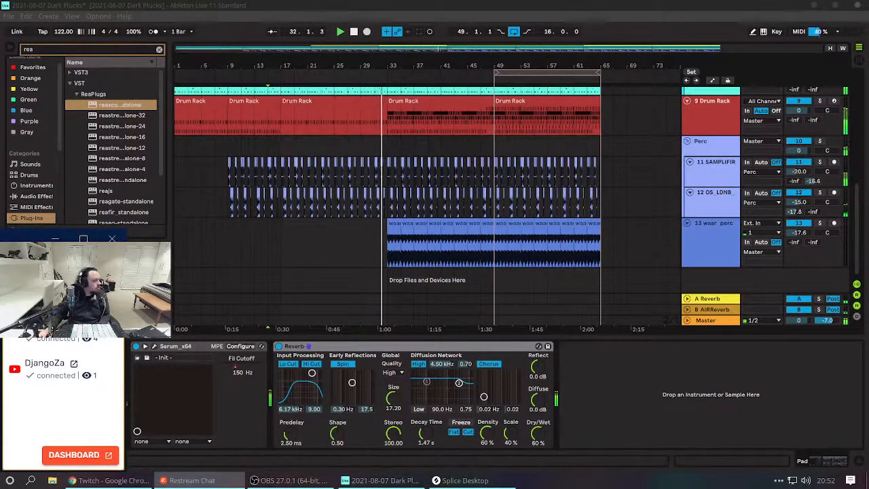
left_click(714, 243)
left_click_drag(800, 231, 807, 234)
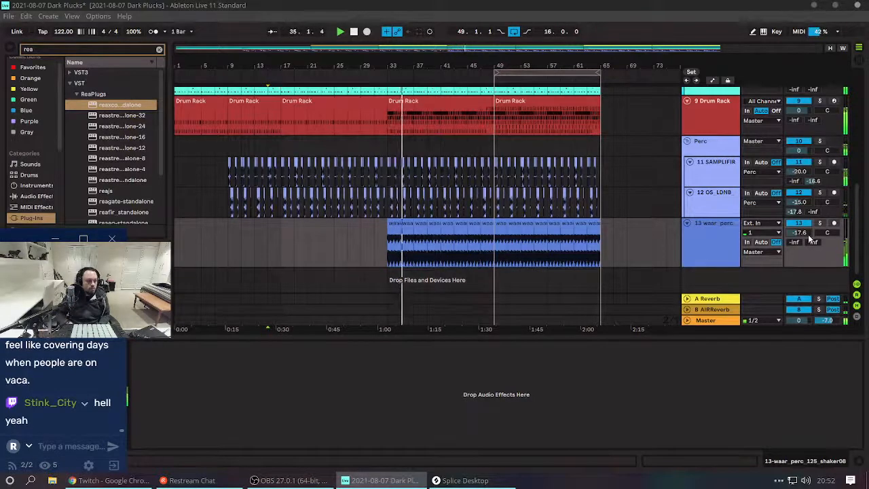
key("Down")
key("Down")
key("Down")
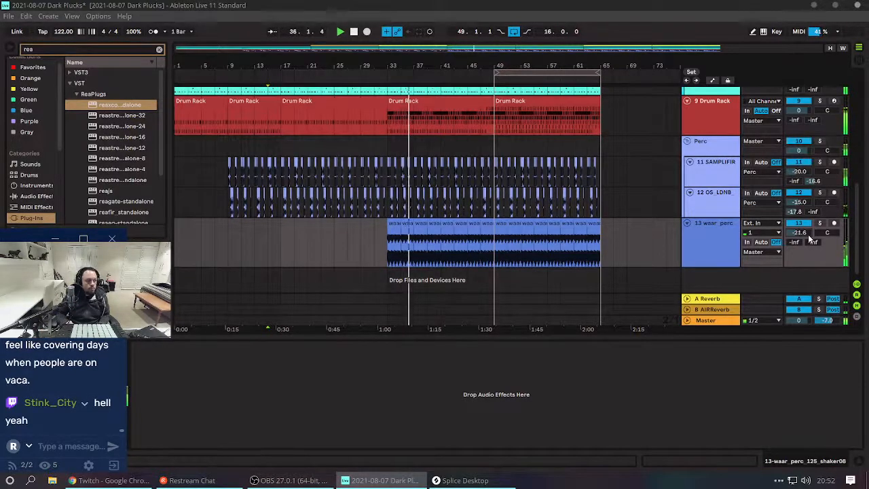
key("Down")
key("Down")
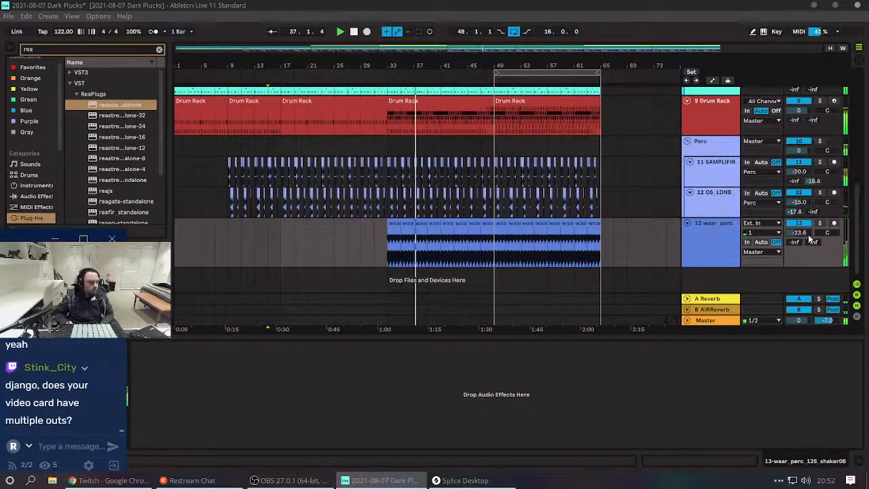
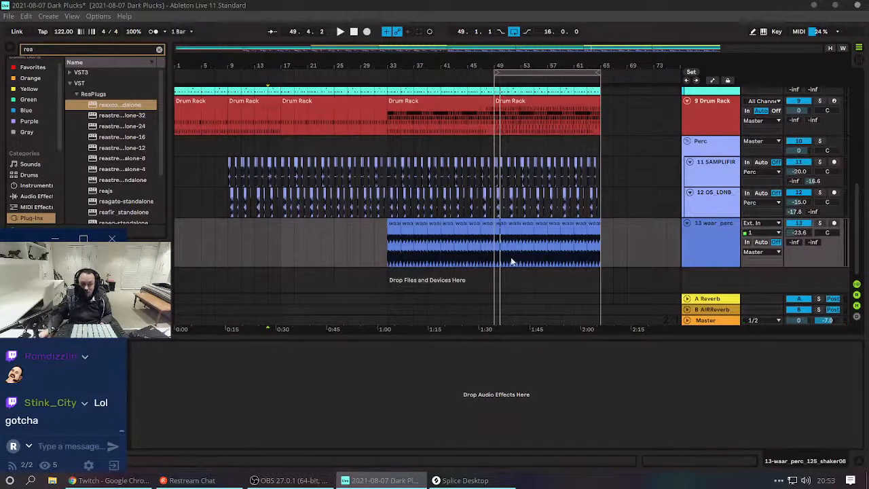
Set the appearance scale of Restream Chat to 140% and close its settings.
left_click(82, 469)
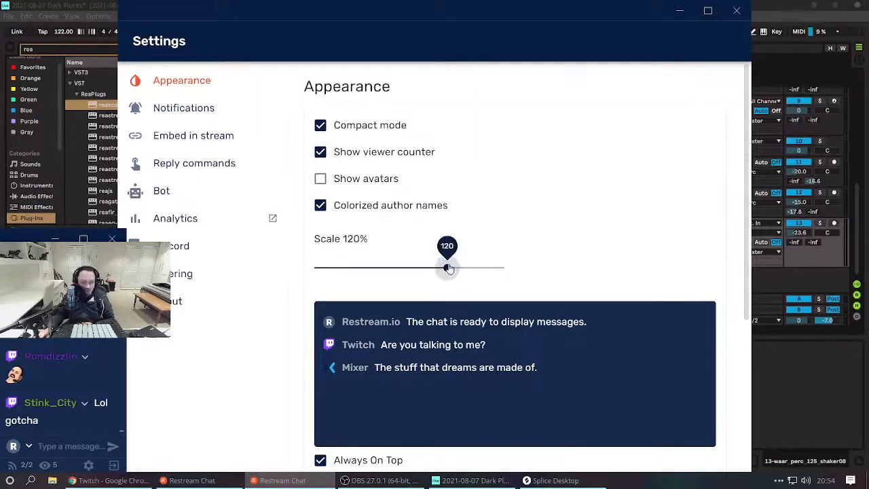
left_click_drag(448, 268, 485, 272)
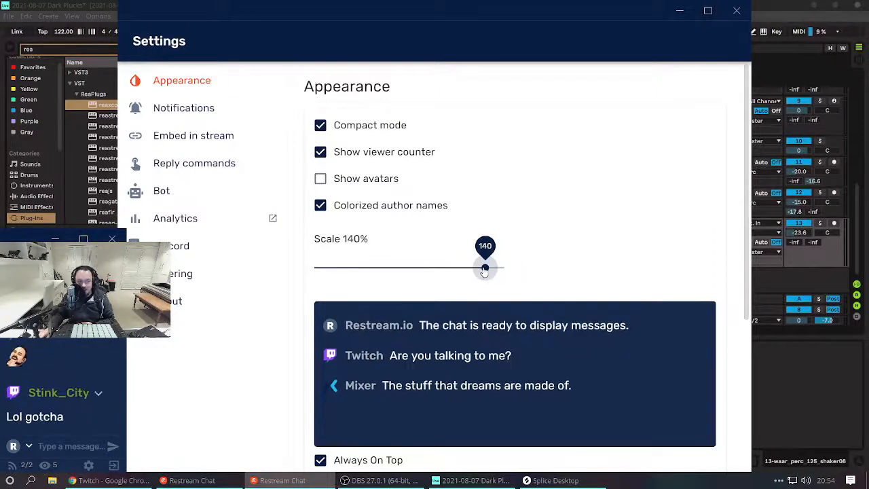
left_click(737, 11)
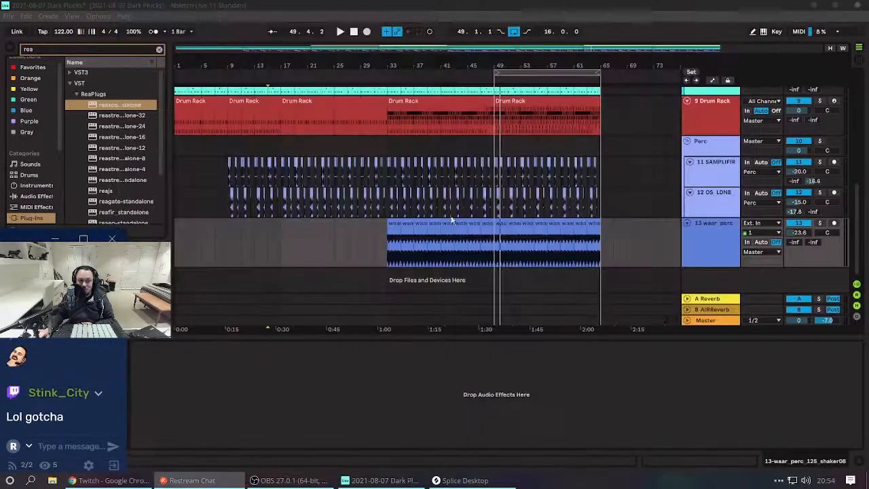
Play the arrangement from bar 21 and again from bar 33, soloing the shaker track to hear it alone.
left_click(303, 254)
key("space")
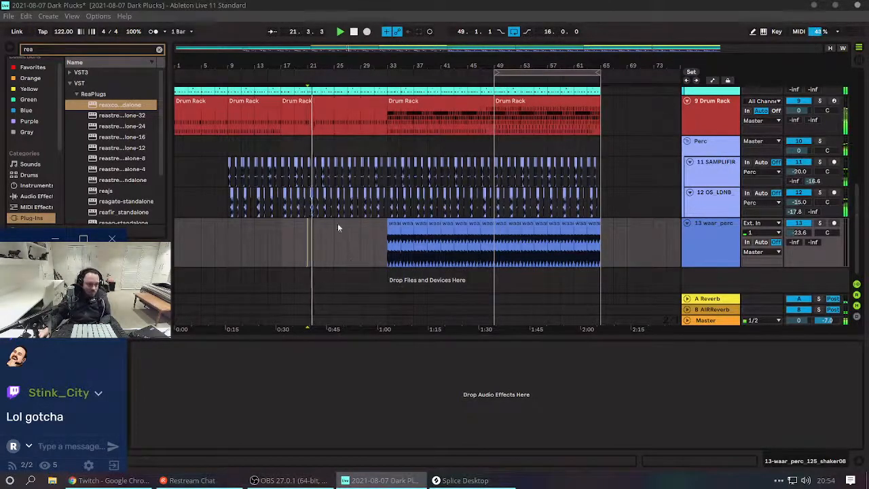
left_click(384, 252)
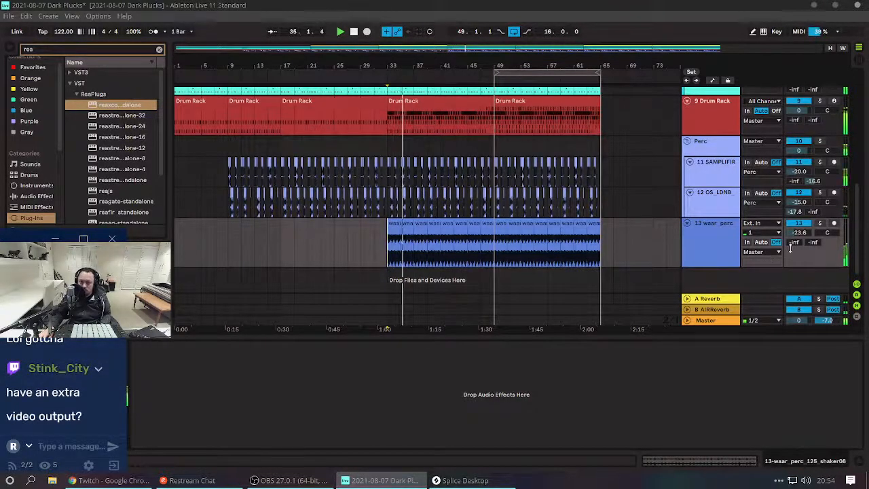
left_click(819, 222)
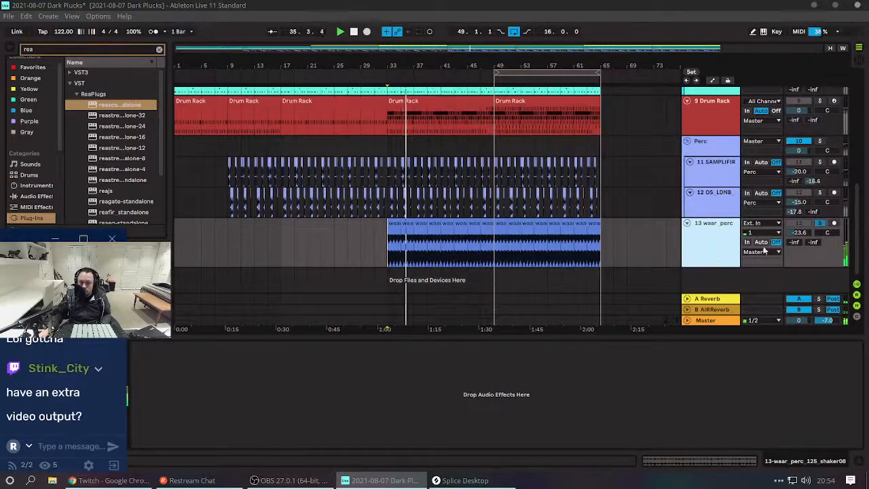
left_click(813, 242)
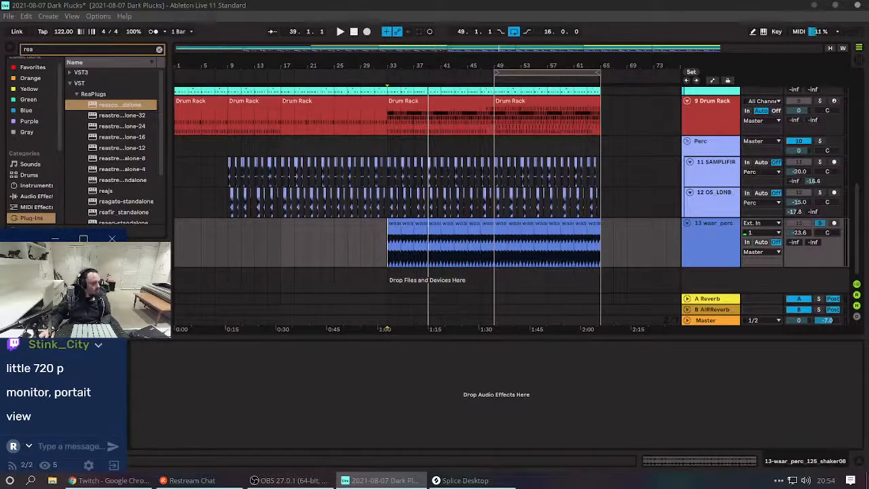
key("alt+Tab")
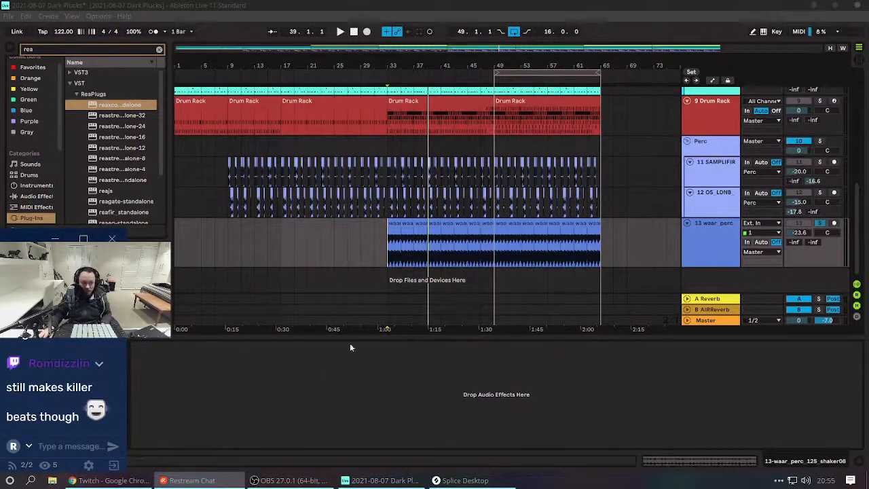
Replay the soloed shaker from bar 31, then take it out of solo to hear it in the full mix.
left_click(373, 231)
key("space")
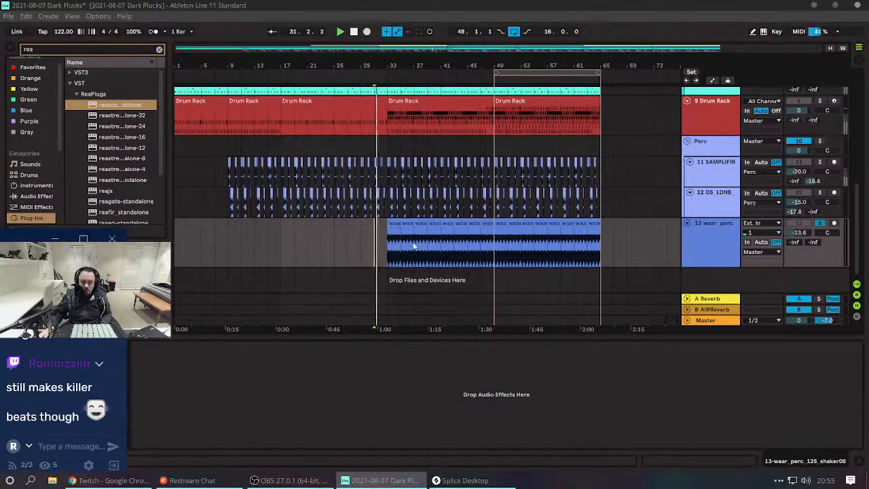
left_click(696, 255)
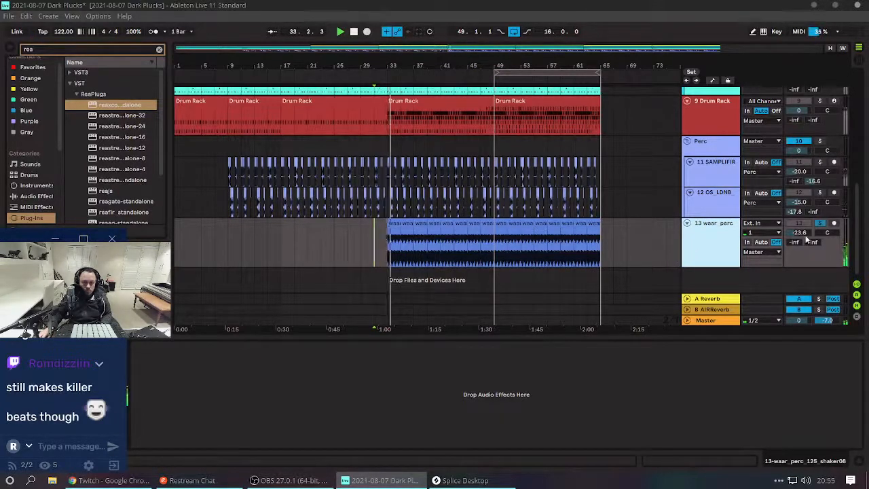
left_click_drag(796, 243, 796, 207)
left_click(705, 235)
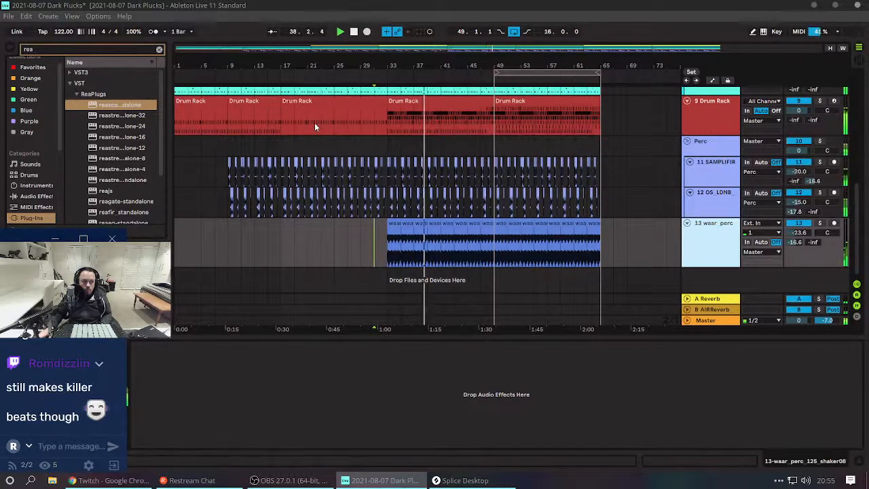
Copy the Shaper device from the Ducking group and paste it onto the waar_perc shaker track.
scroll(309, 178, "up", 2)
scroll(309, 177, "up", 6)
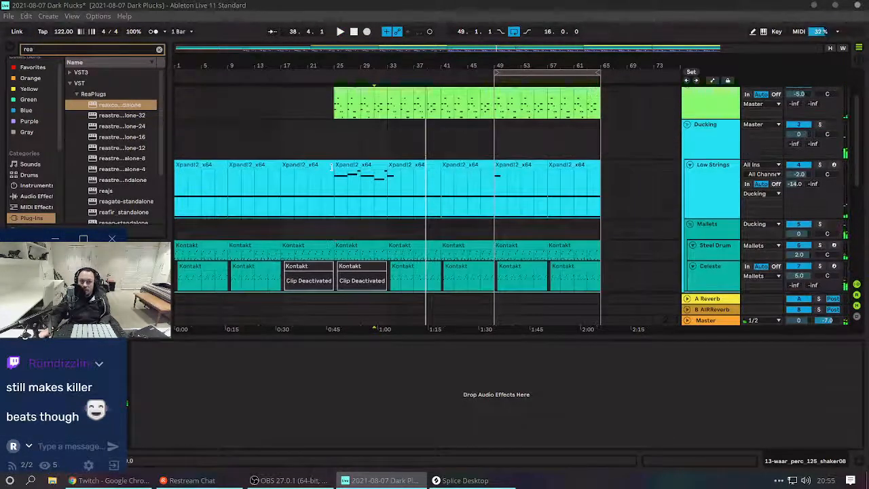
left_click(699, 188)
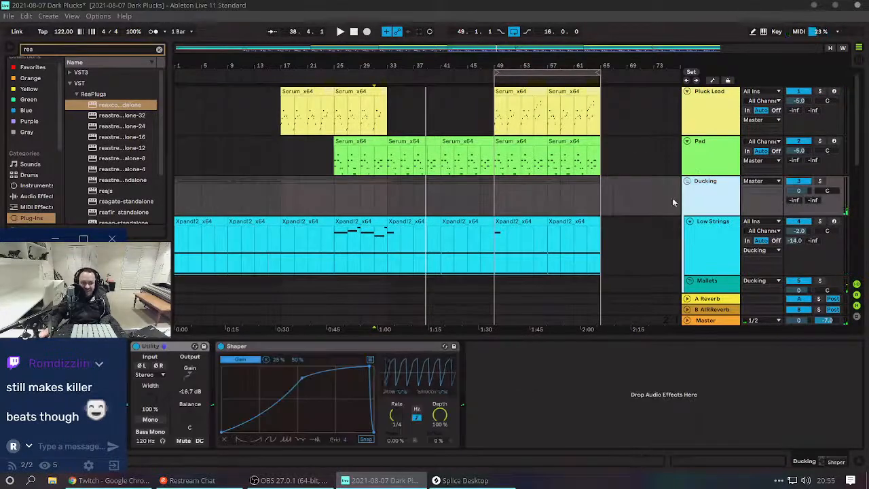
left_click(256, 346)
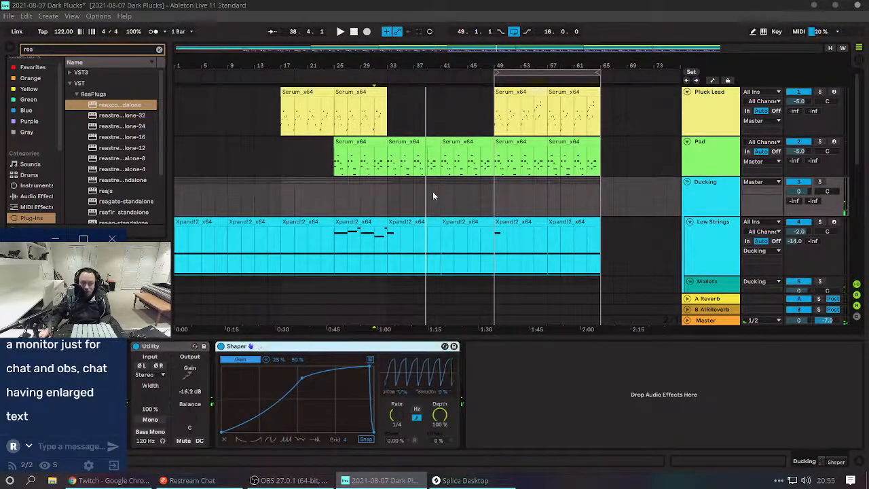
scroll(432, 191, "down", 12)
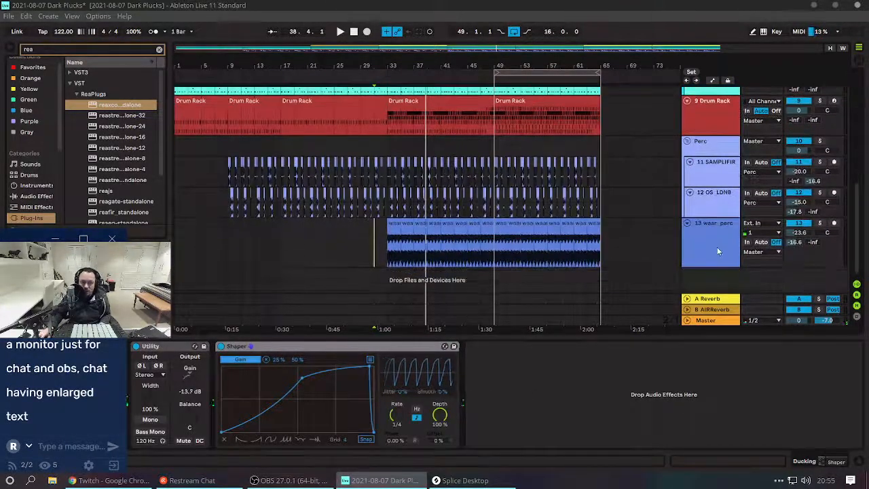
left_click(723, 231)
right_click(314, 400)
left_click(349, 405)
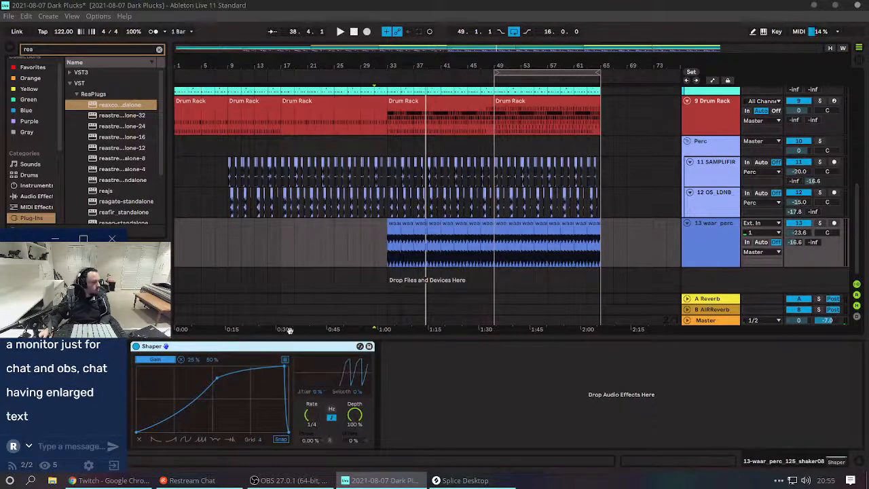
Solo the shaker track and play it from bar 33 to listen to the Shaper's ducking.
left_click(387, 233)
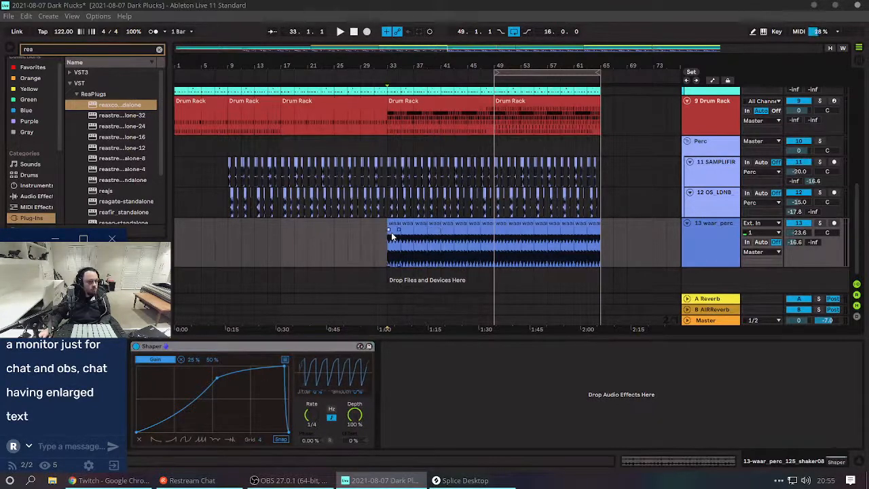
key("space")
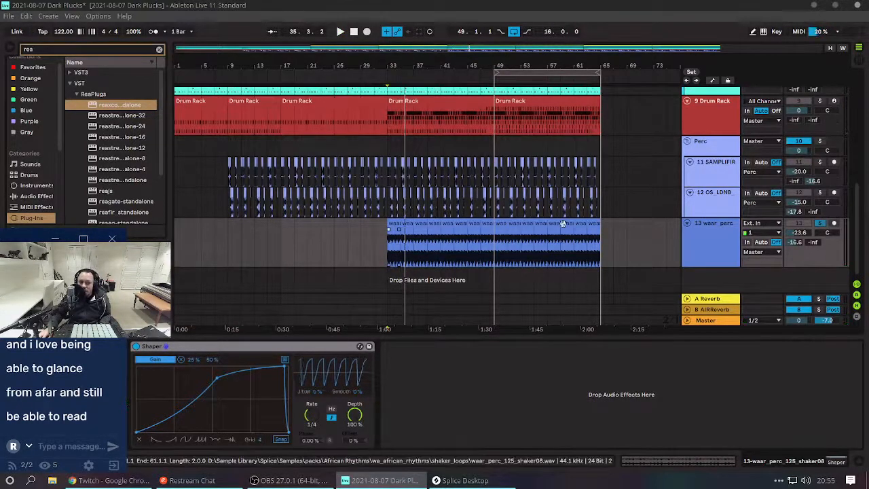
left_click(725, 249)
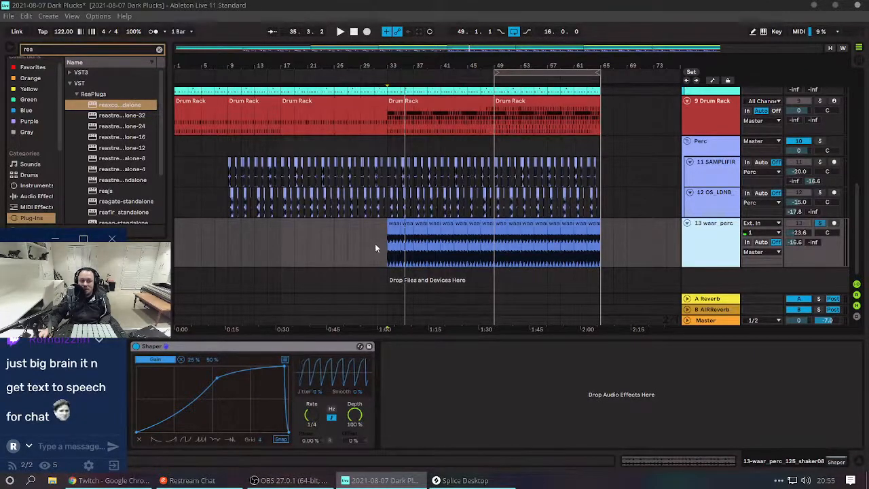
Inspect the shaker waveform closely around bars 33 to 35 while playing it soloed, and check the chat.
left_click_drag(390, 62, 406, 231)
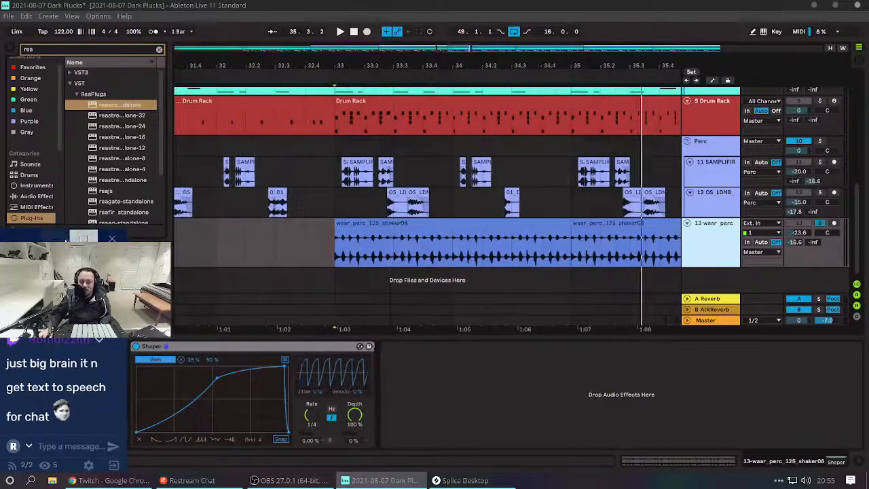
left_click(64, 292)
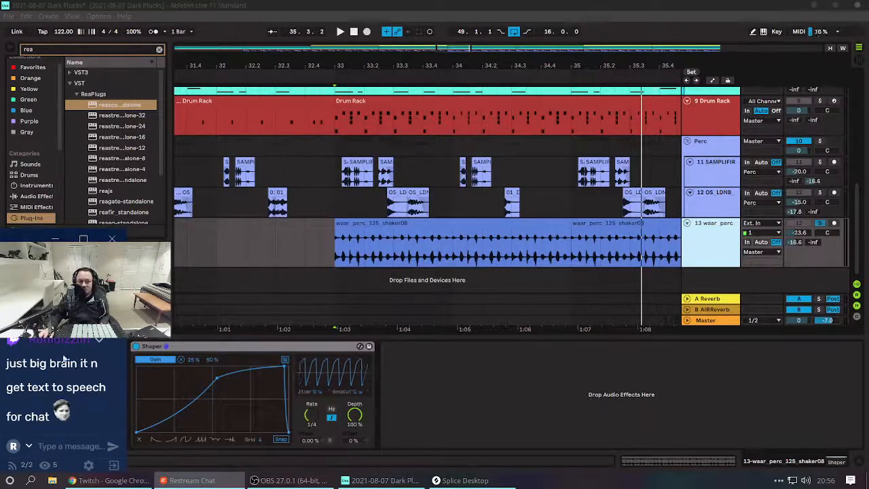
left_click(324, 250)
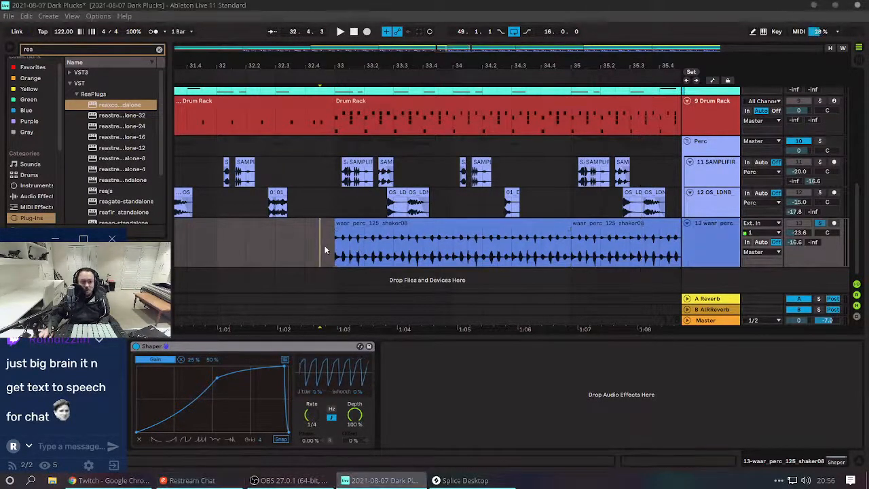
key("space")
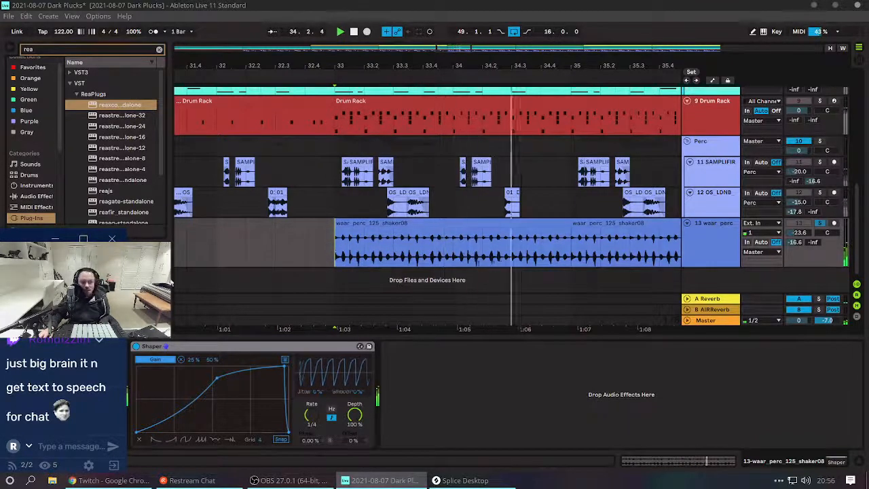
left_click(75, 400)
scroll(75, 401, "up", 1)
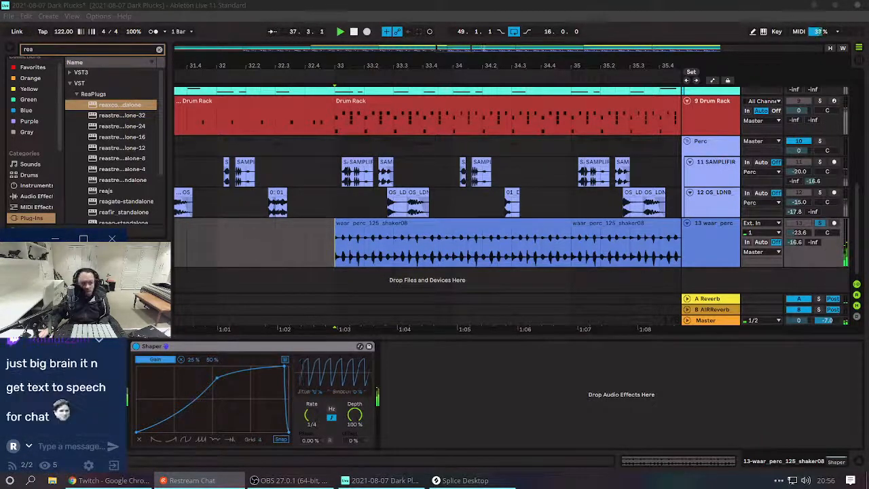
Stop and replay the shaker alone from bar 33, then take its track out of solo.
left_click(326, 255)
key("space")
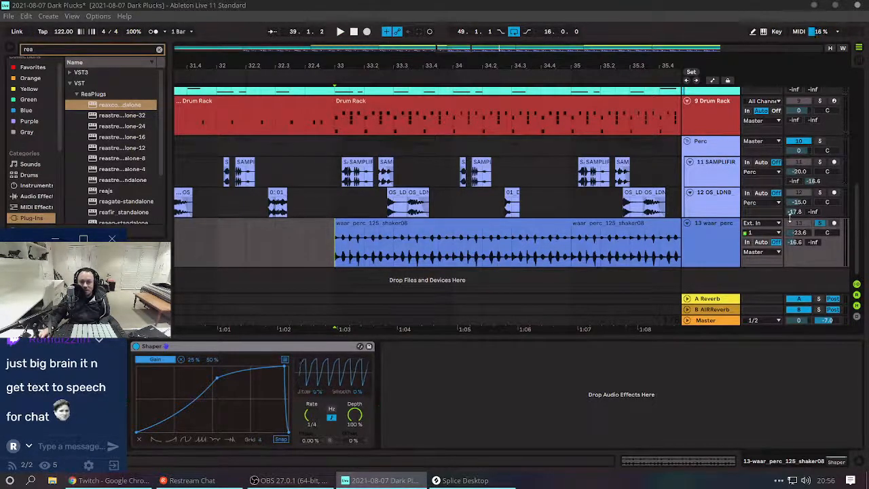
left_click(716, 223)
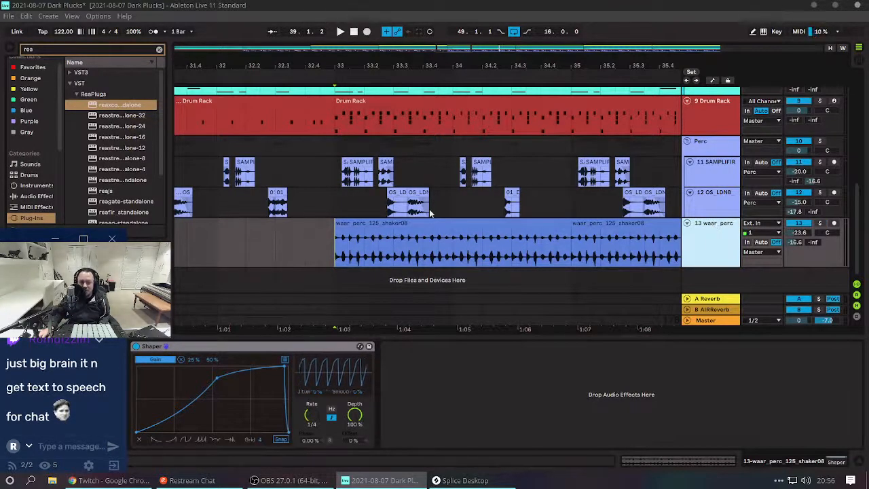
key("space")
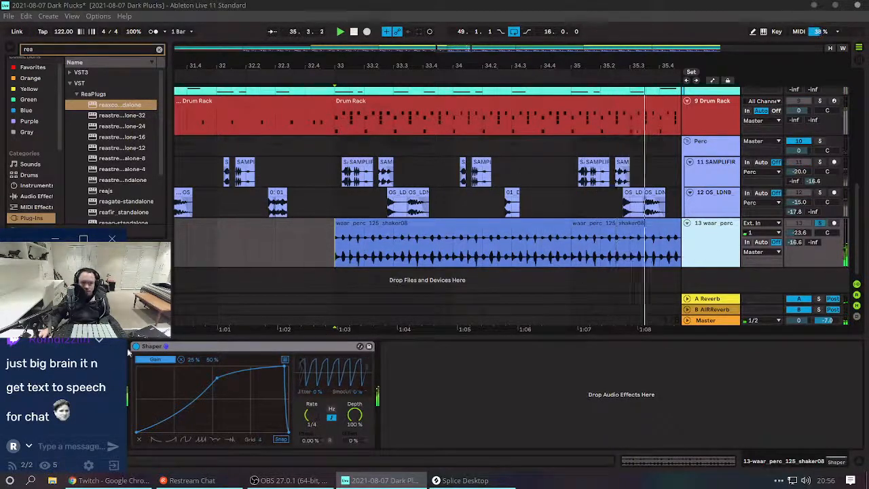
left_click(798, 227)
key("space")
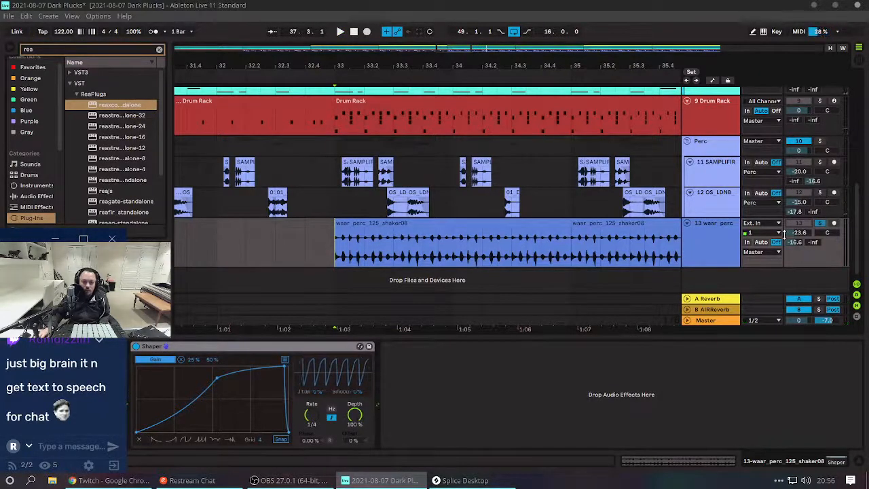
left_click(724, 259)
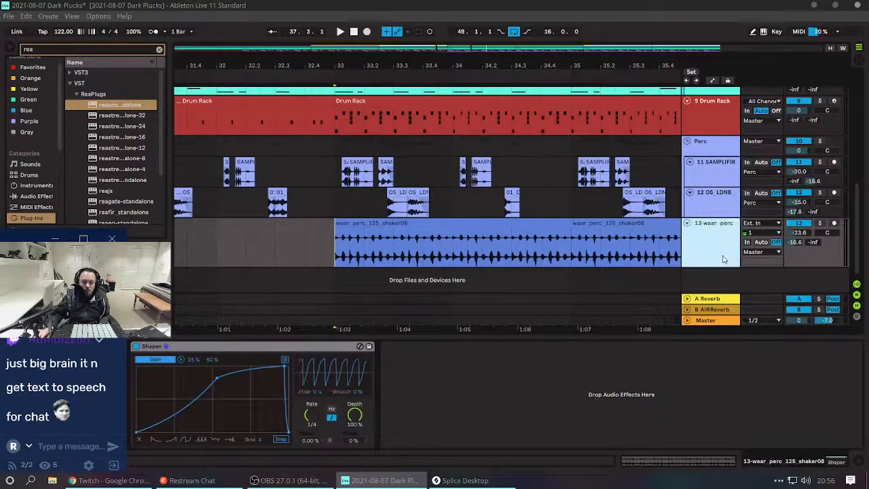
Play the soloed shaker track from bar 33 and compare its sound with Shaper bypassed and re-enabled.
key("space")
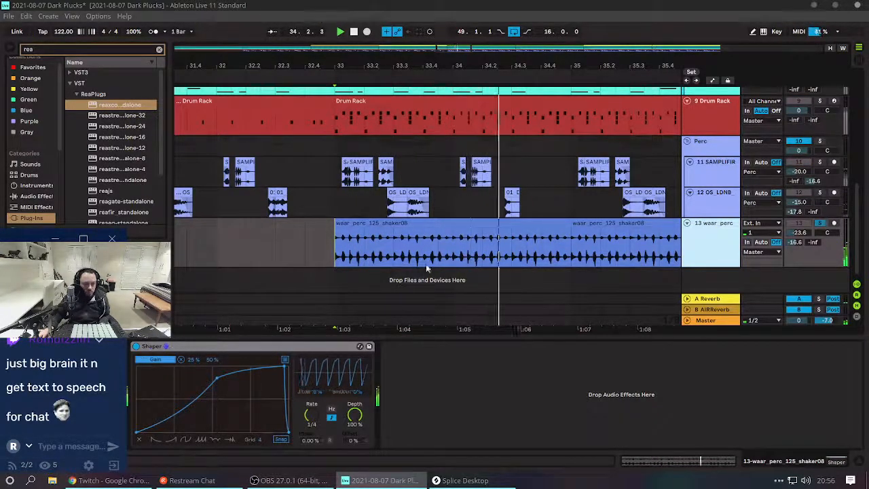
left_click(135, 346)
left_click(136, 347)
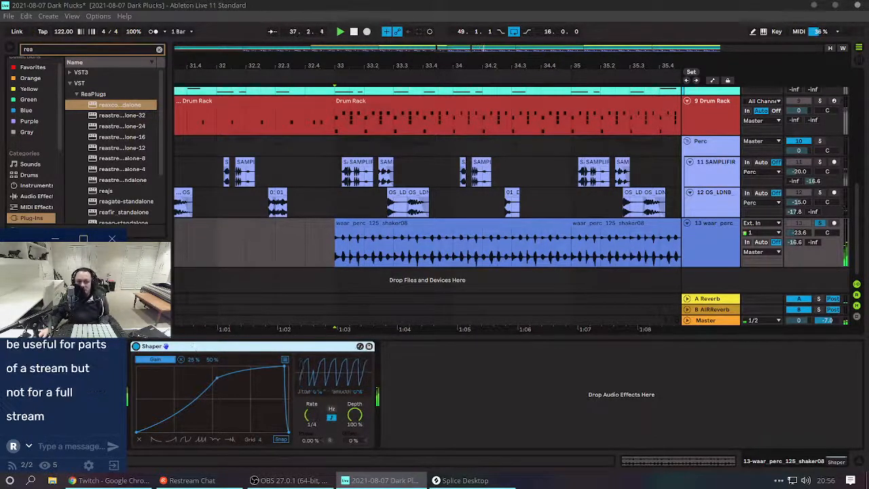
Delete the Shaper device from the waar_perc shaker track, keeping the Shaper.adv preset in the User Library.
left_click(362, 346)
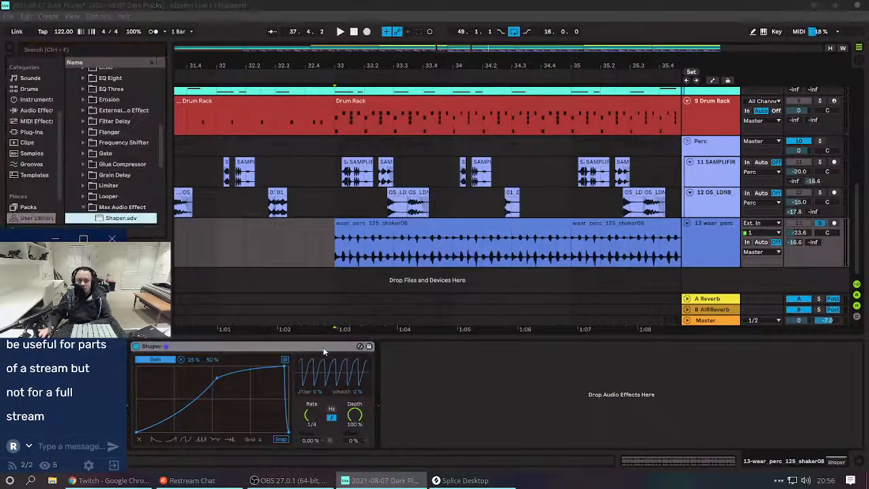
key("Delete")
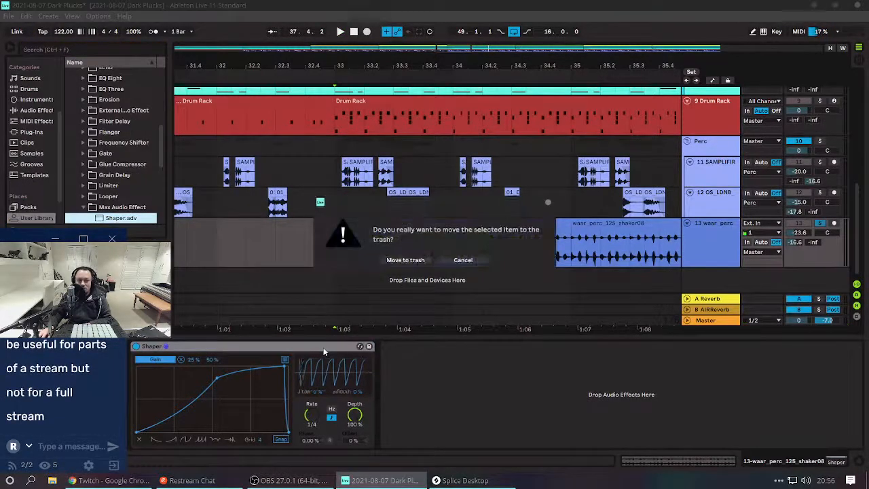
left_click(475, 259)
left_click(266, 350)
key("Delete")
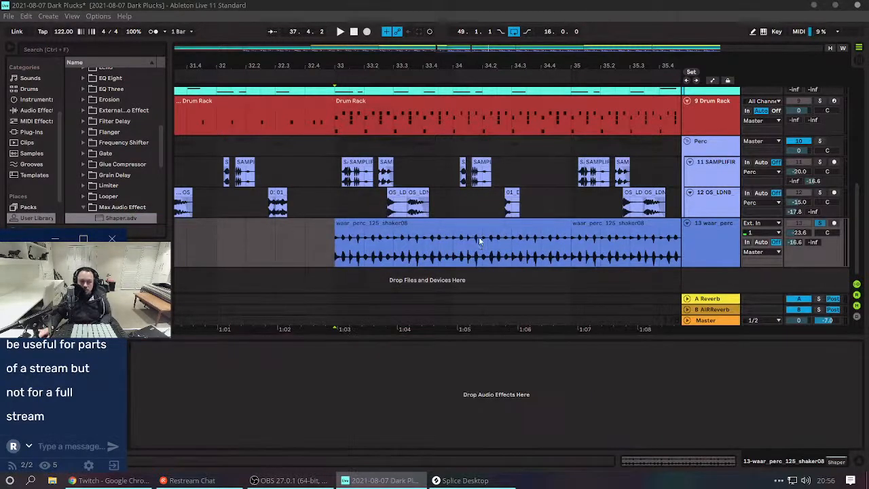
Show the device chain of the Ducking group.
scroll(710, 131, "up", 2)
scroll(692, 175, "up", 4)
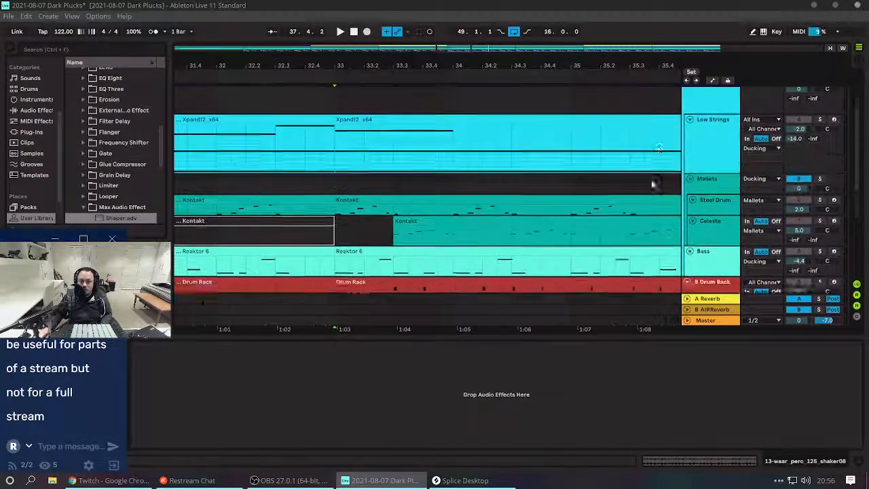
left_click(701, 211)
scroll(699, 203, "up", 3)
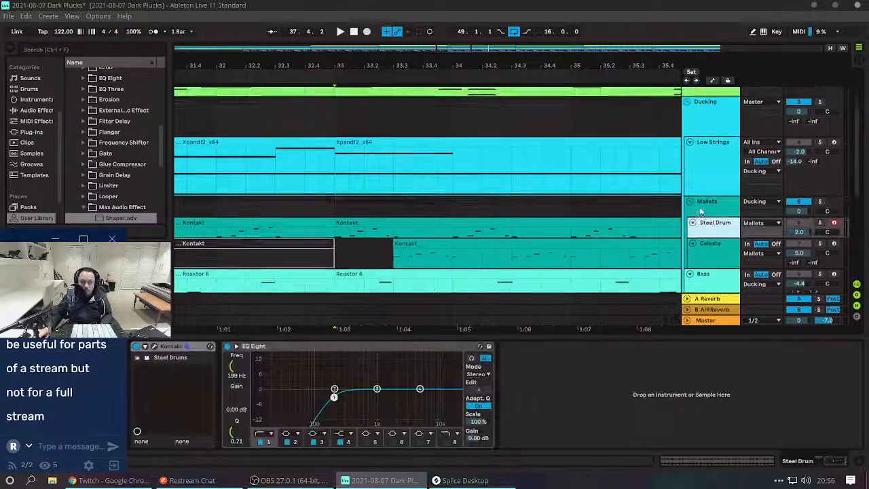
left_click(693, 162)
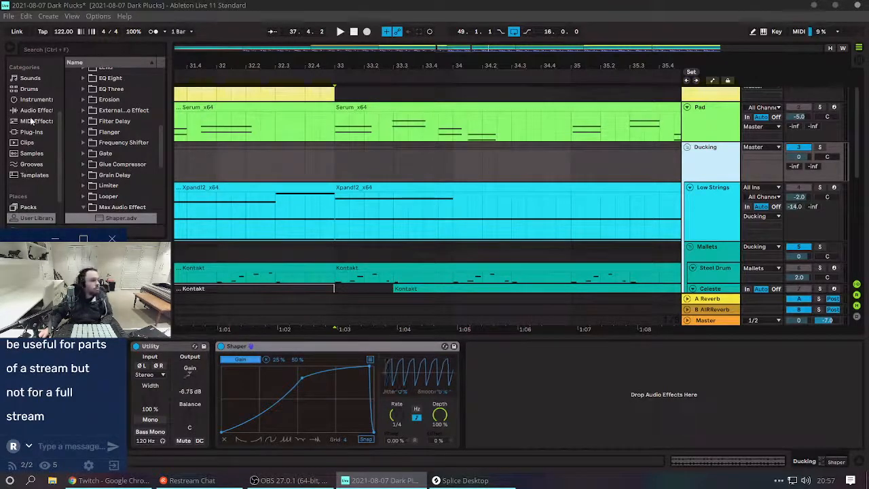
Look through the User Library effect folders, the Favorites collection and the Utilities folder of the Audio Effects.
left_click_drag(162, 160, 162, 175)
scroll(135, 210, "down", 2)
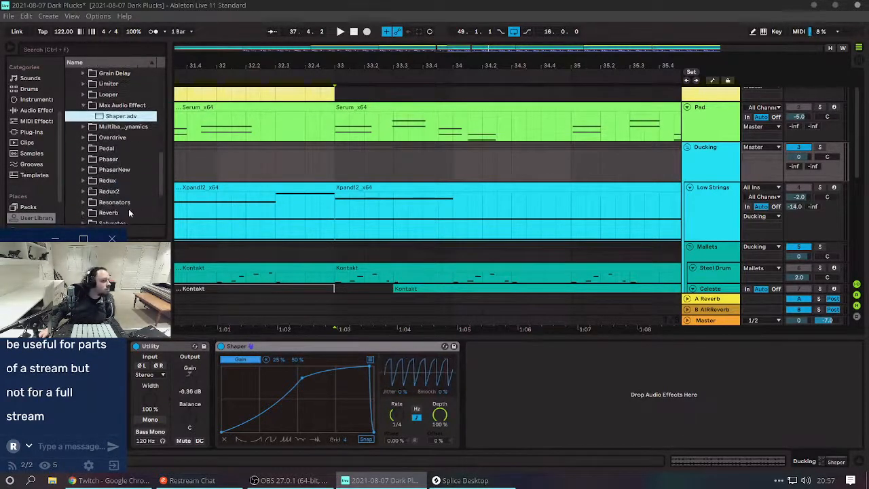
scroll(126, 175, "down", 4)
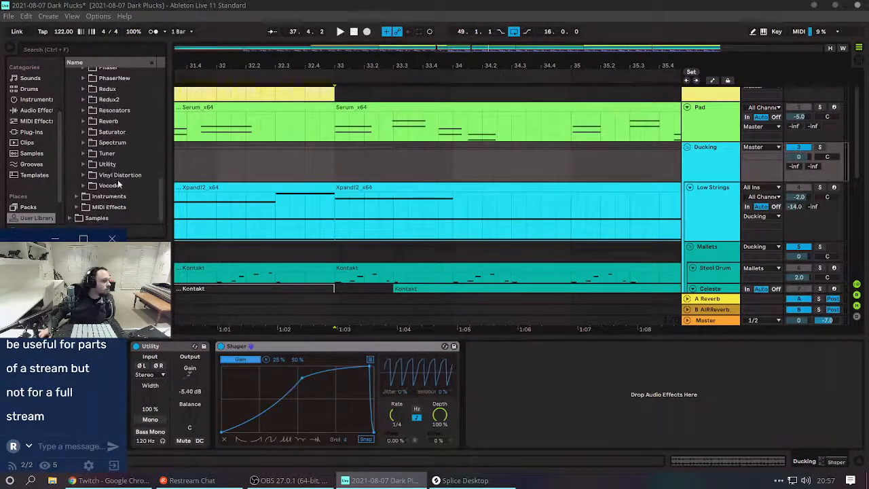
scroll(30, 79, "up", 3)
left_click(33, 72)
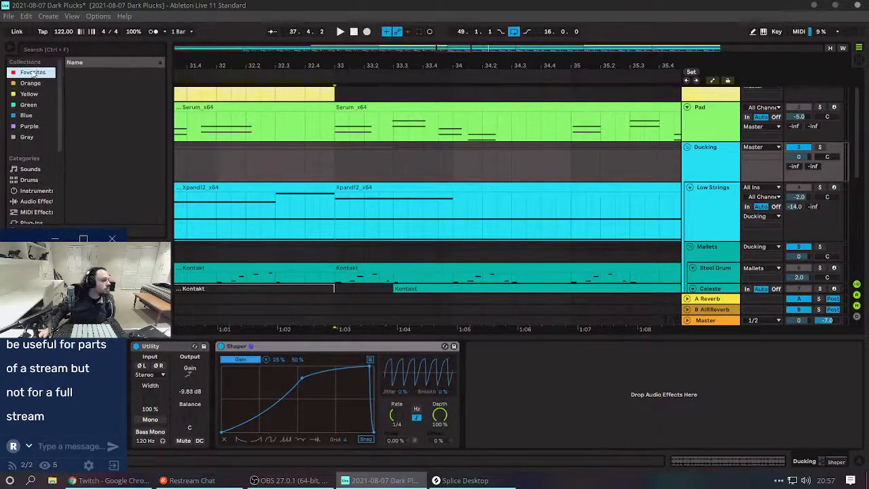
scroll(112, 183, "down", 3)
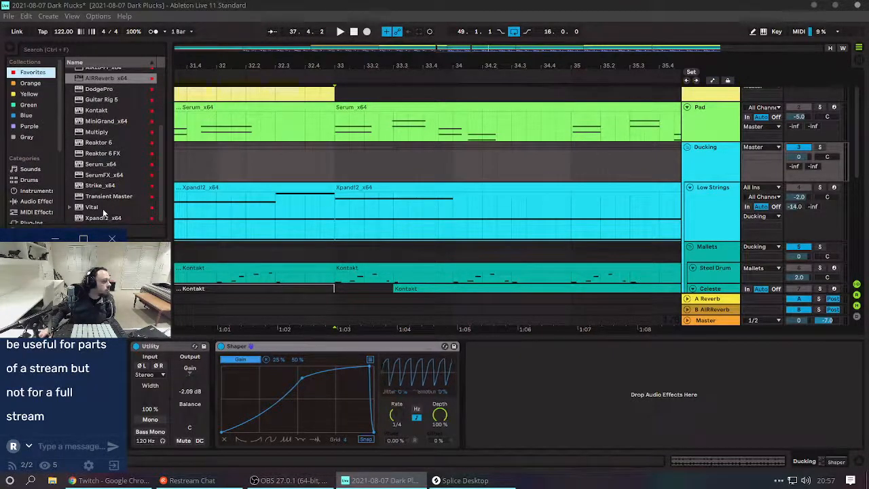
scroll(95, 173, "up", 4)
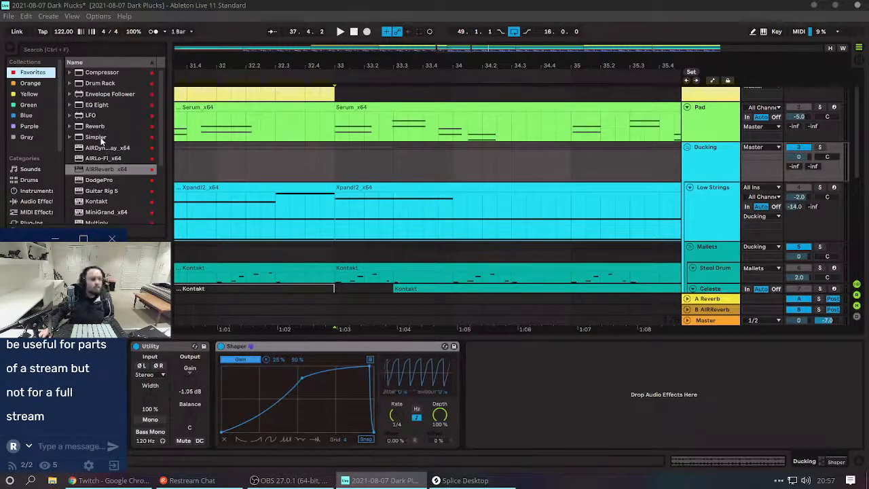
left_click(47, 200)
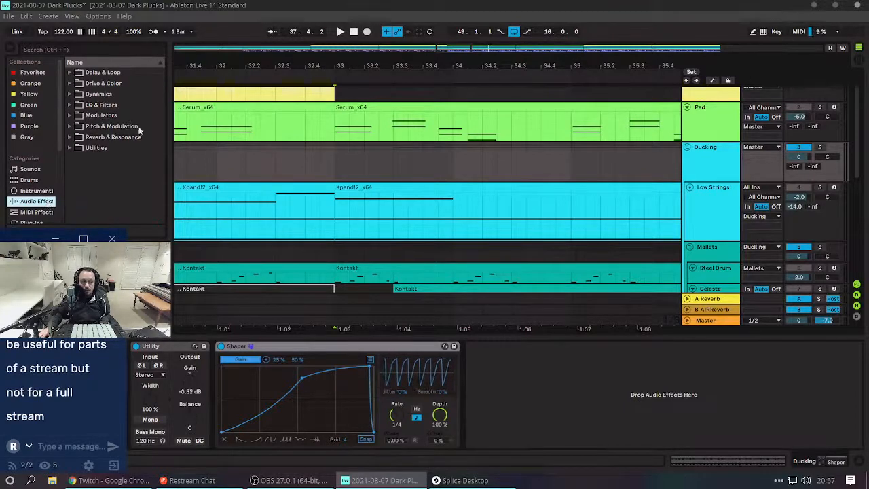
left_click(76, 149)
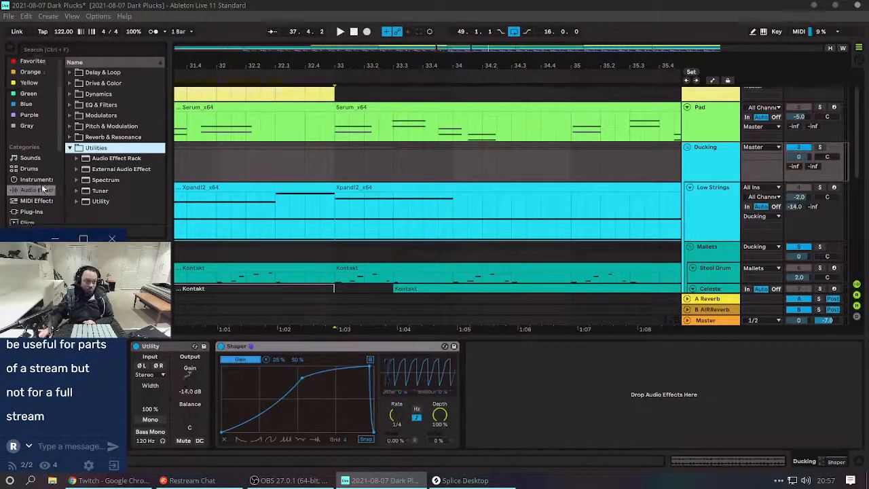
Look at the installed Packs and search the Sample Library for "kick".
scroll(46, 197, "down", 5)
scroll(23, 217, "down", 1)
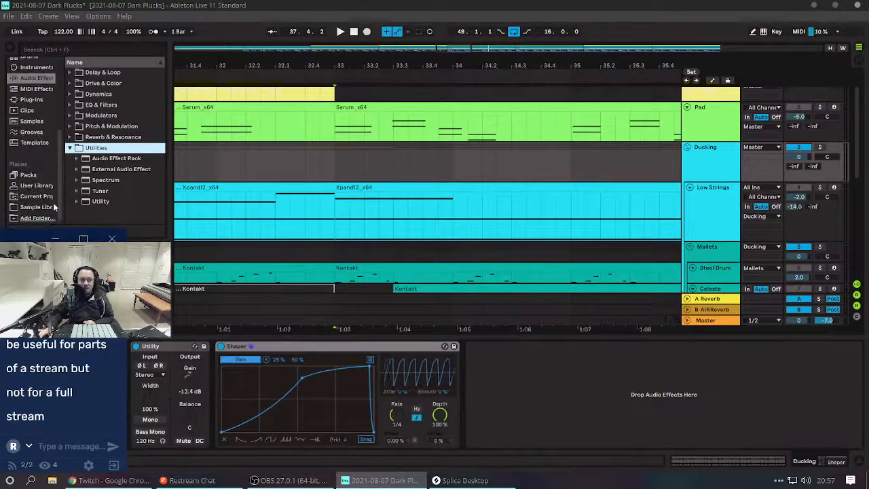
left_click(34, 178)
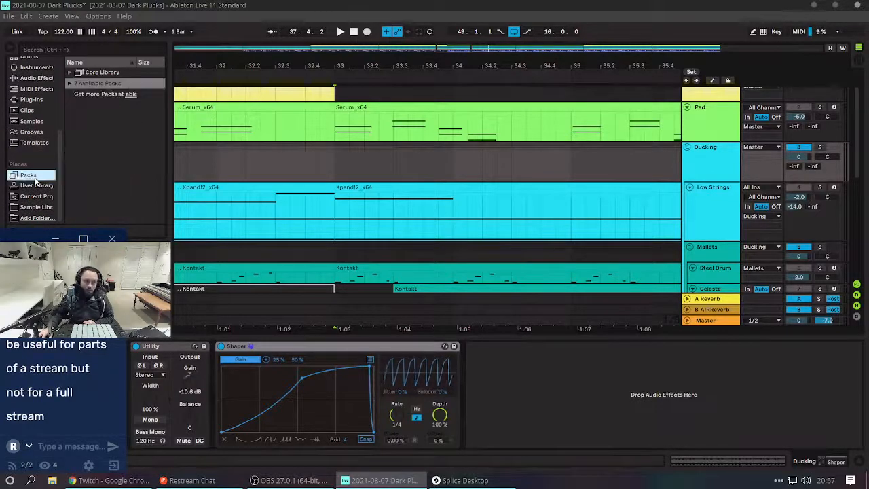
left_click(38, 207)
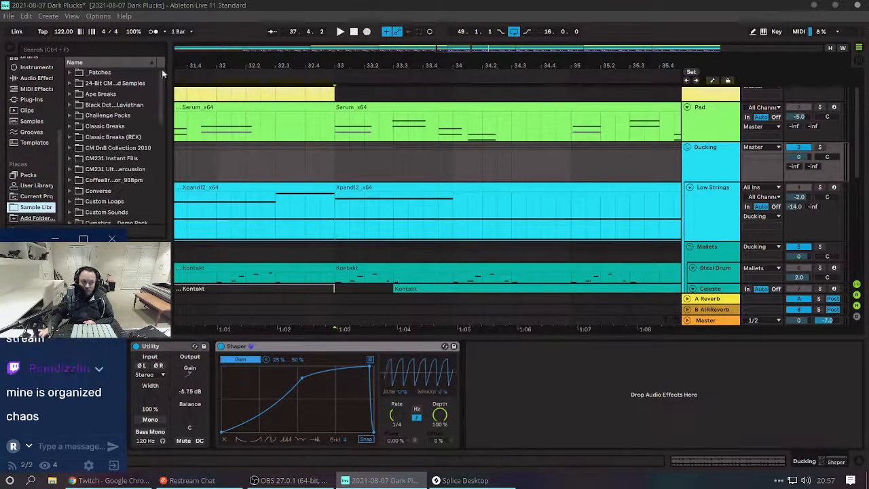
type("kick")
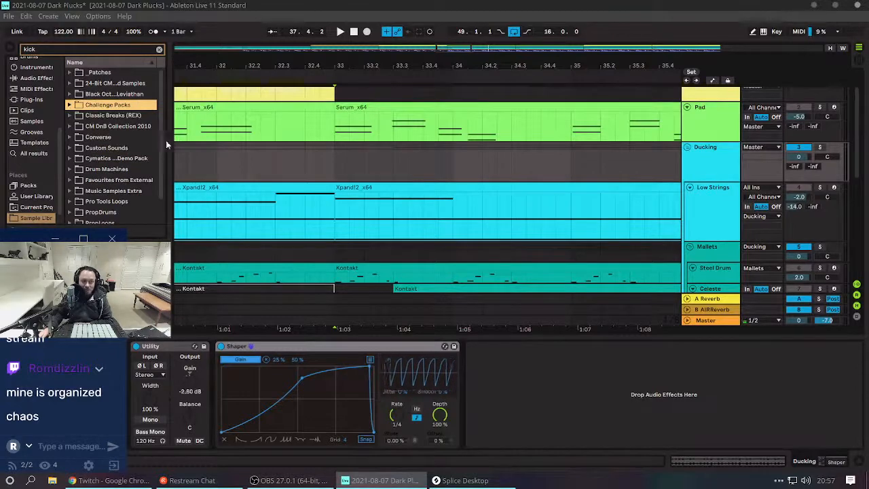
Expand the Splice sample packs in the kick results down to the Ambig...Chang pack.
scroll(135, 152, "down", 2)
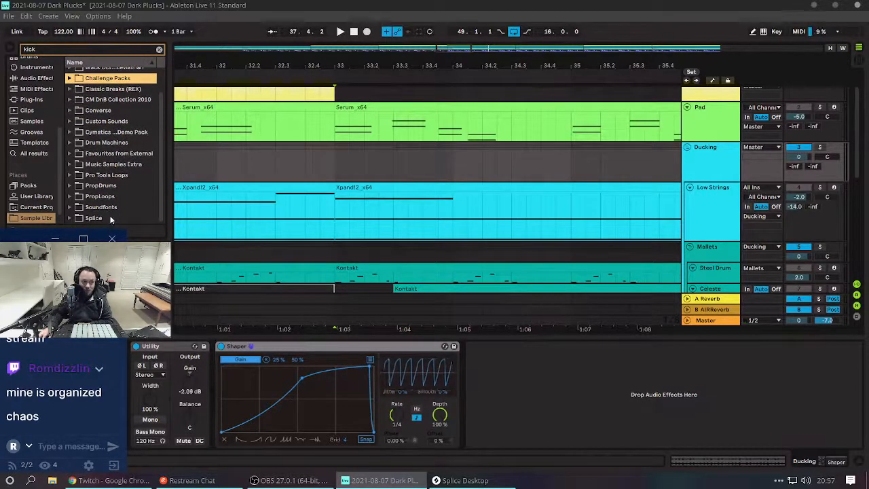
left_click(111, 218)
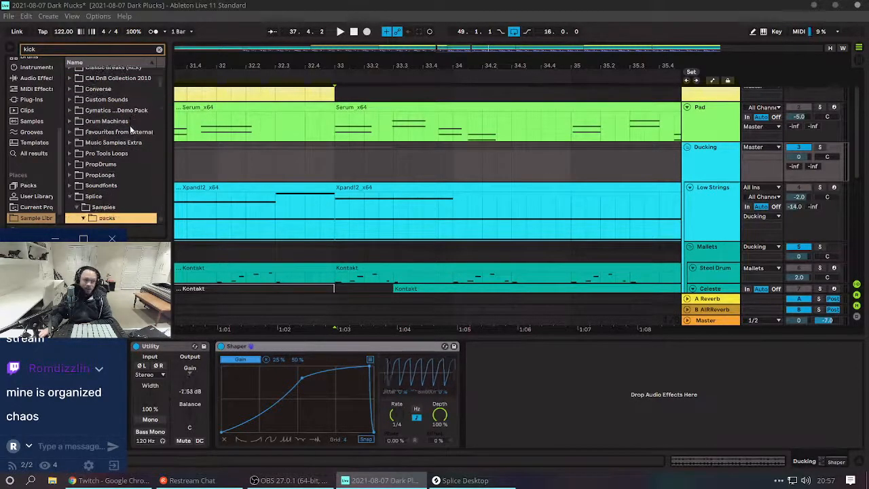
key("Down")
key("Right")
key("Down")
key("Right")
key("Down")
key("Down")
key("Right")
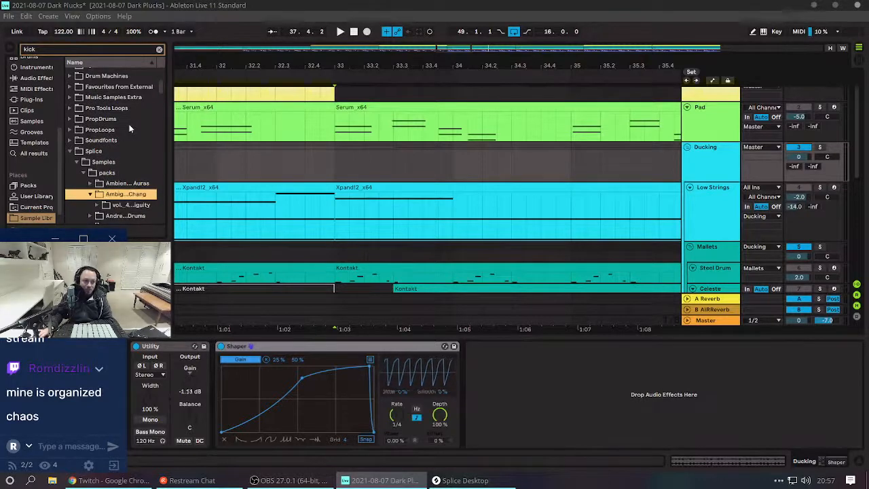
Open the kicks folder inside the Ambig...Chang pack's vol. 4 folder and audition its first two samples.
key("Down")
key("Right")
key("Down")
key("Right")
key("Down")
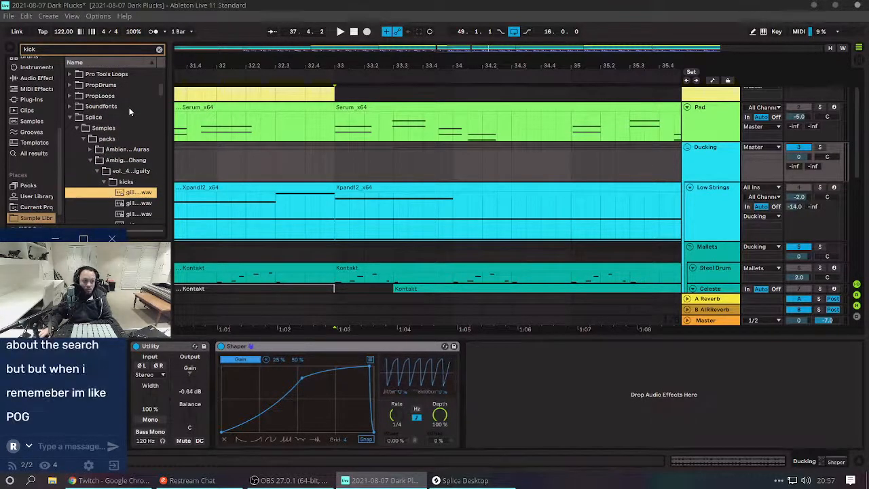
scroll(129, 111, "down", 2)
key("Down")
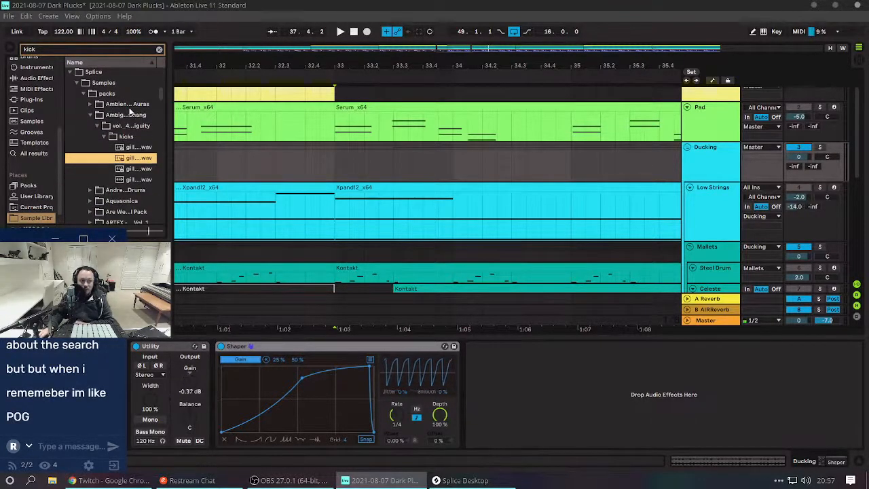
Collapse the Ambig...Chang pack with its vol. 4 folder and select the parent Splice folder.
double_click(117, 127)
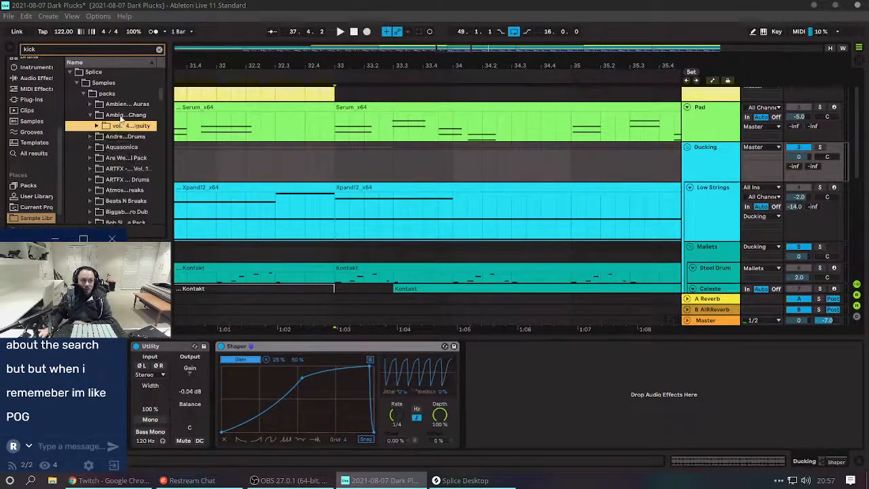
left_click(120, 117)
double_click(122, 119)
scroll(86, 119, "up", 2)
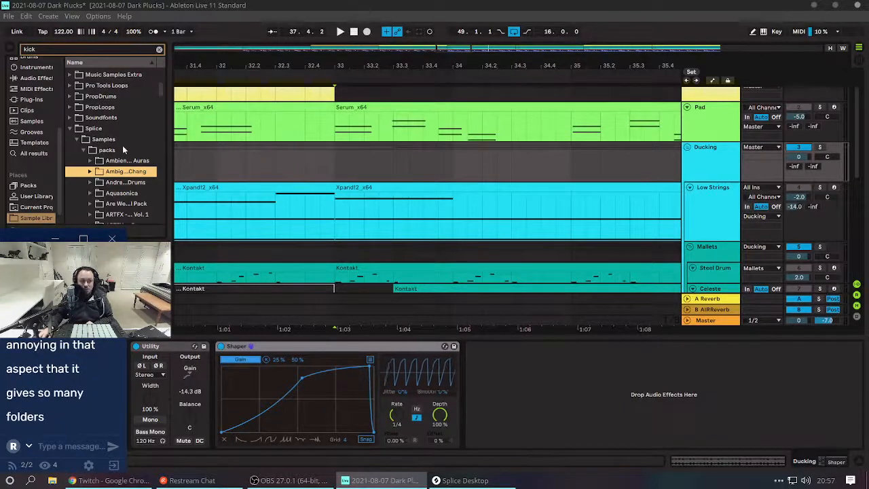
left_click(95, 129)
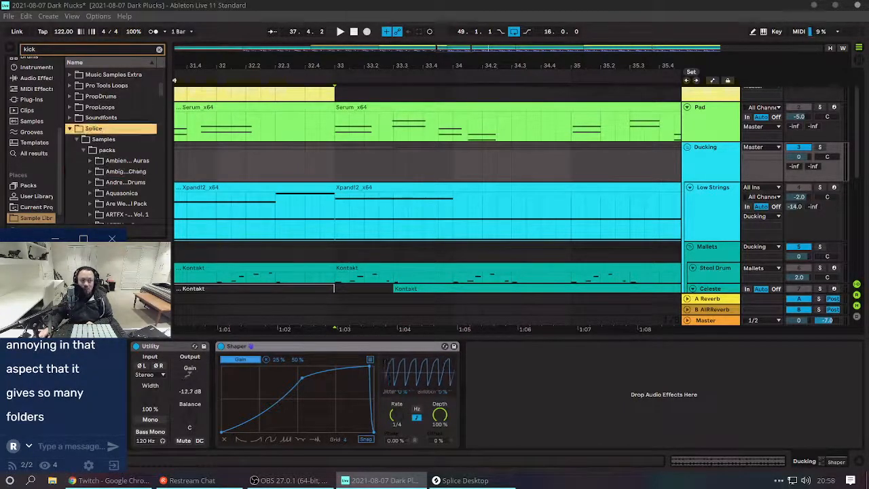
Check the Audio Effects matching the kick search, including the Utilities folder, and clear the search.
scroll(36, 89, "up", 2)
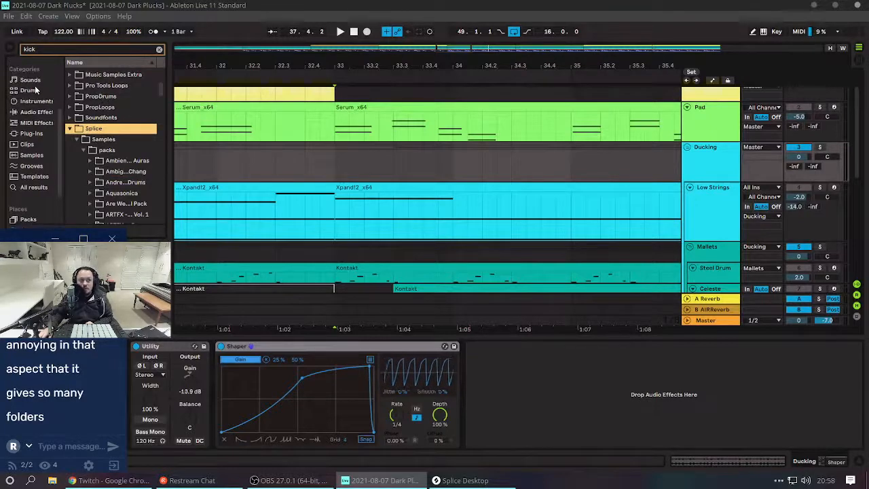
scroll(36, 89, "down", 3)
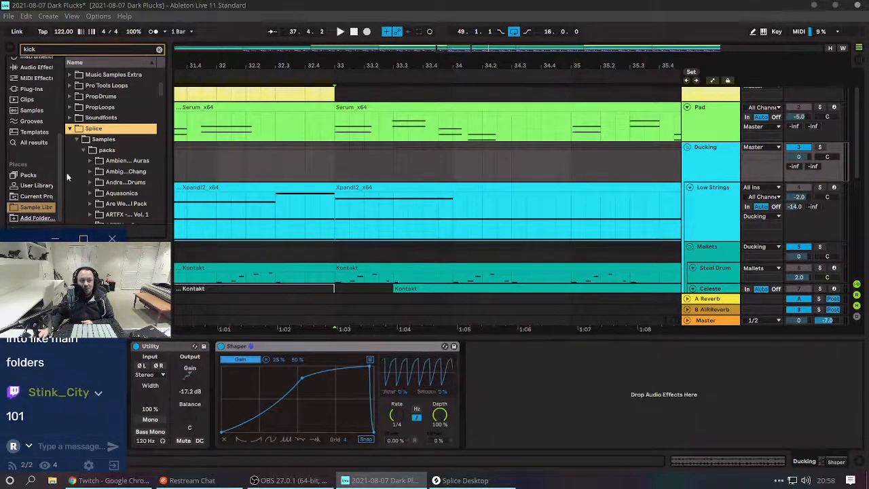
scroll(30, 132, "up", 3)
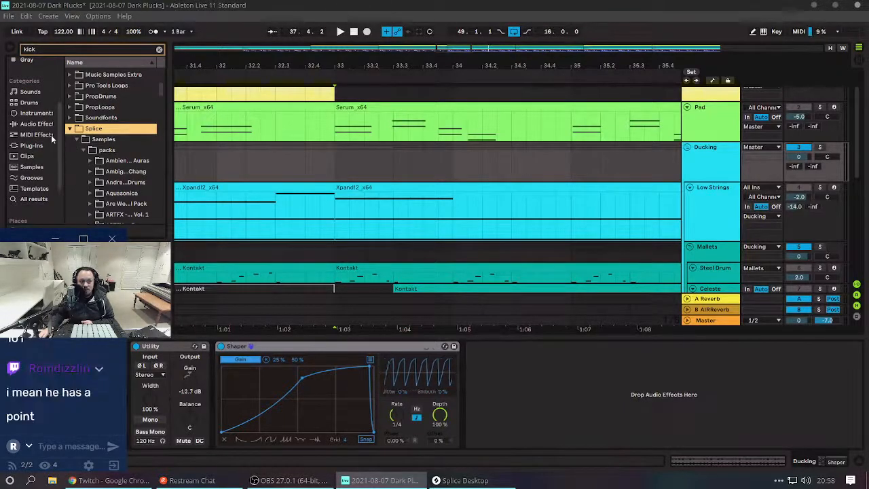
scroll(32, 154, "down", 1)
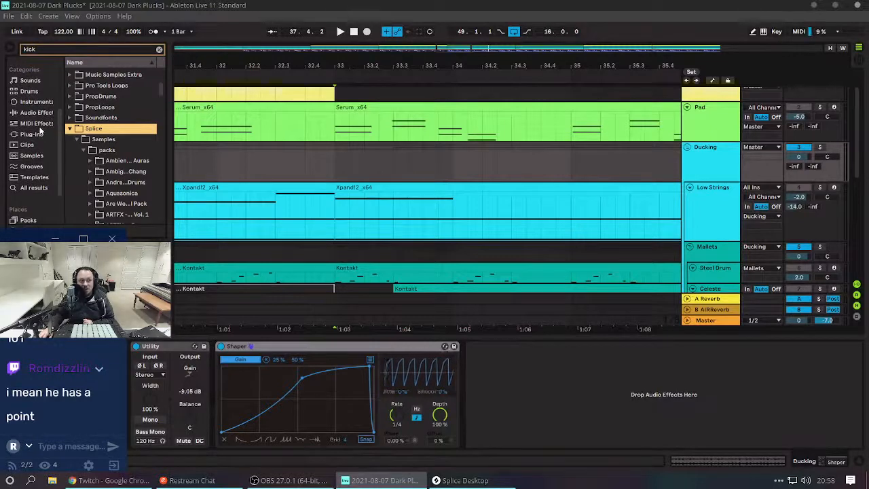
left_click(34, 113)
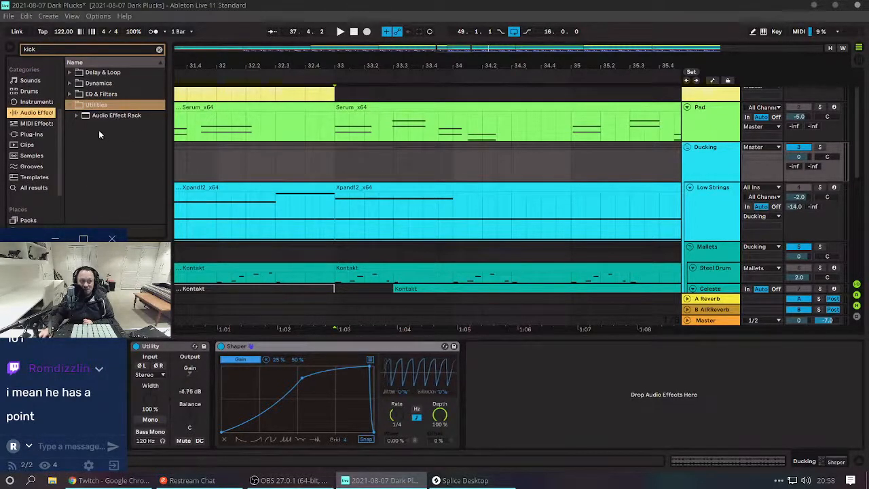
left_click(70, 112)
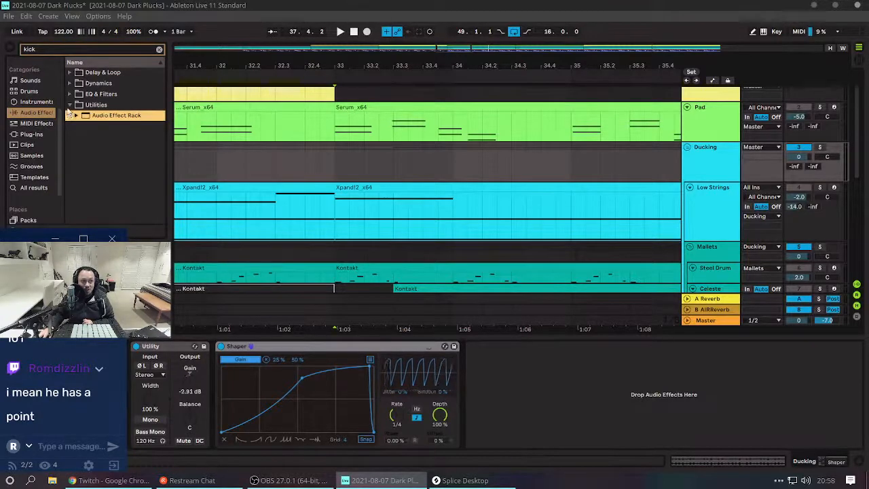
left_click(71, 110)
left_click(77, 116)
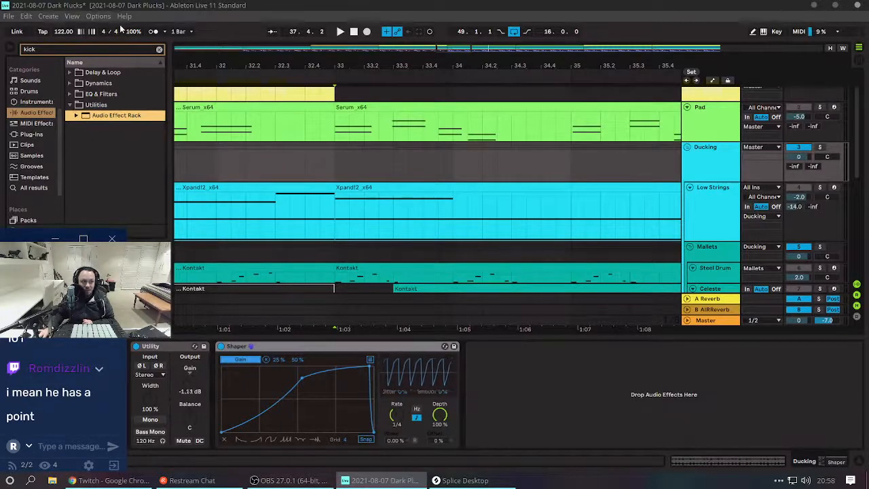
left_click(159, 49)
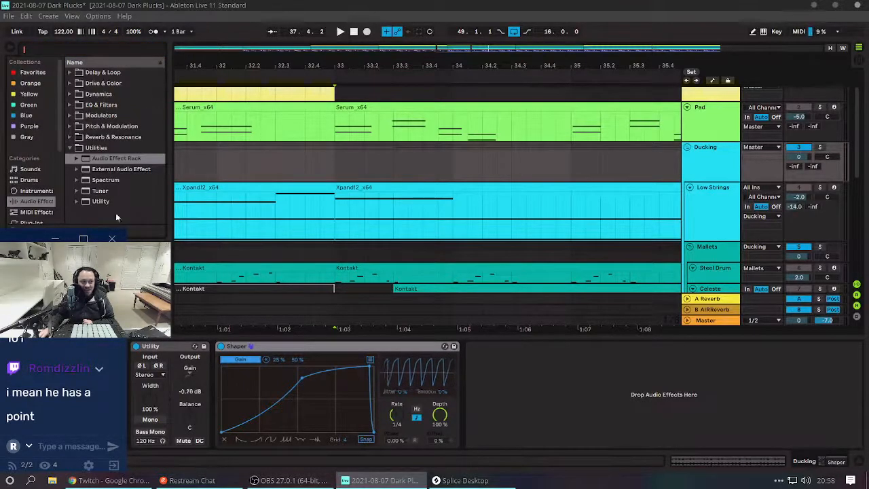
Add a Utility effect to the Ducking group and move it onto the 13 waar_perc shaker track.
left_click_drag(102, 203, 499, 370)
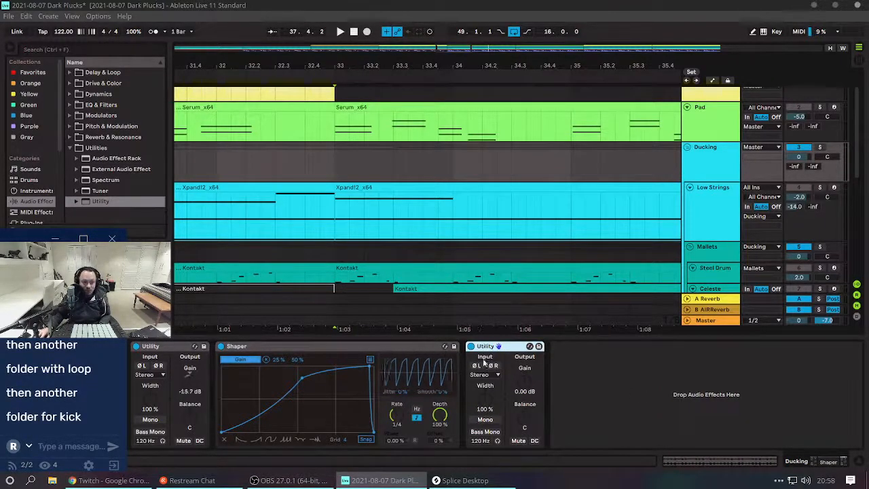
key("Delete")
scroll(682, 237, "down", 15)
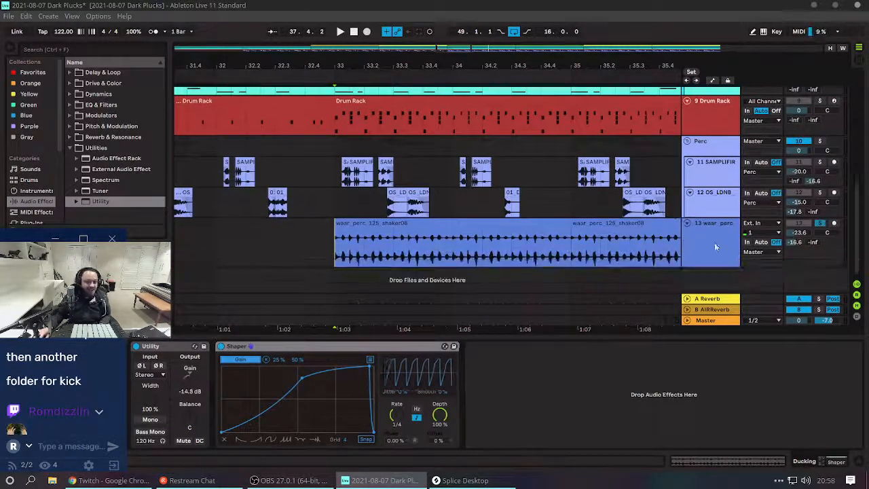
left_click(714, 243)
key("ctrl+v")
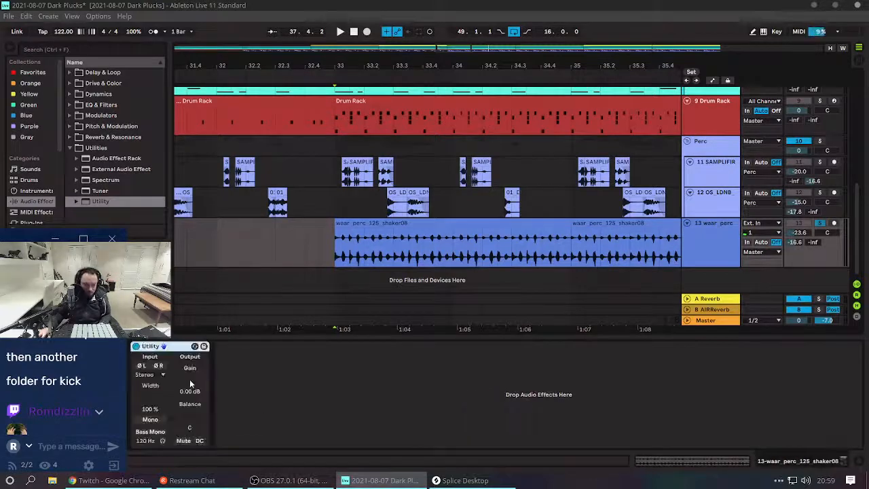
Show the Shaper's list of modulation mappings on the Ducking group and arm its second map slot.
scroll(659, 188, "up", 15)
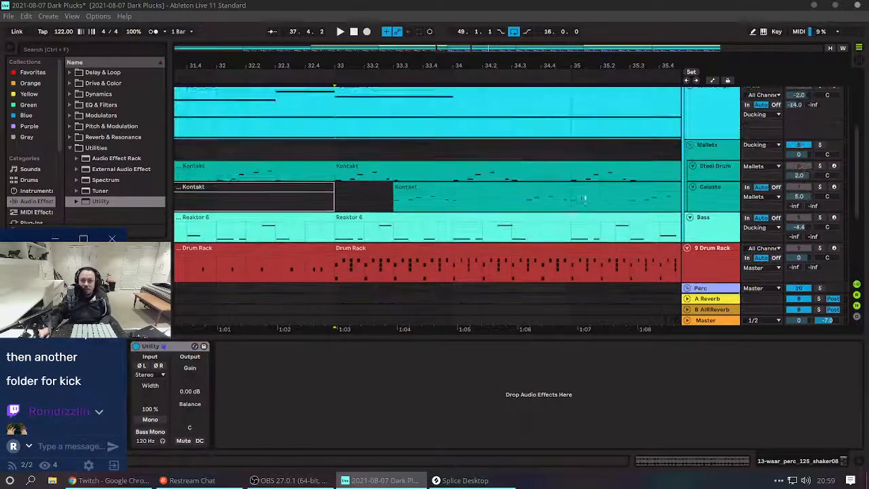
left_click(739, 175)
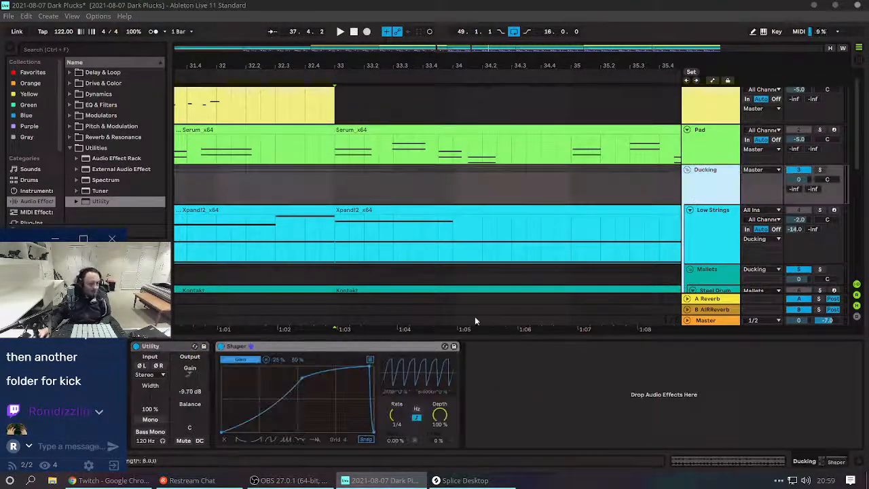
left_click(369, 359)
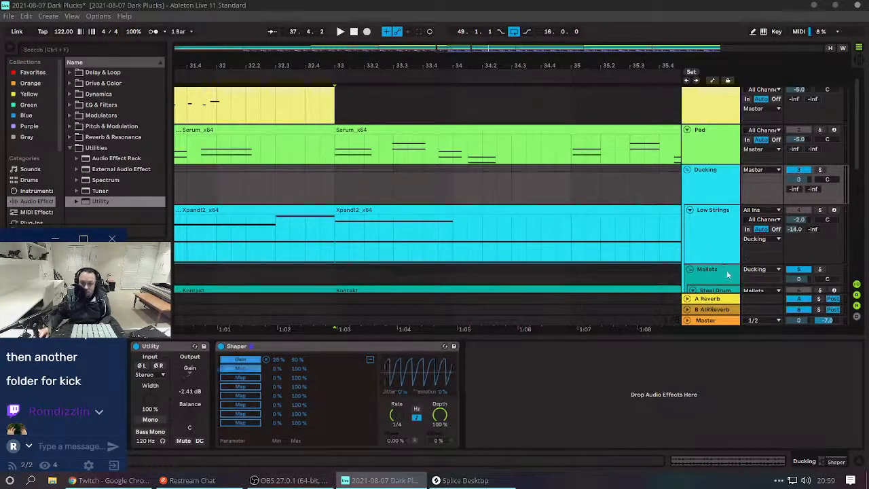
Try to map the Shaper's second slot to the Utility on the shaker track and reset the Utility's balance to center.
left_click(720, 236)
scroll(723, 253, "down", 5)
scroll(720, 252, "down", 3)
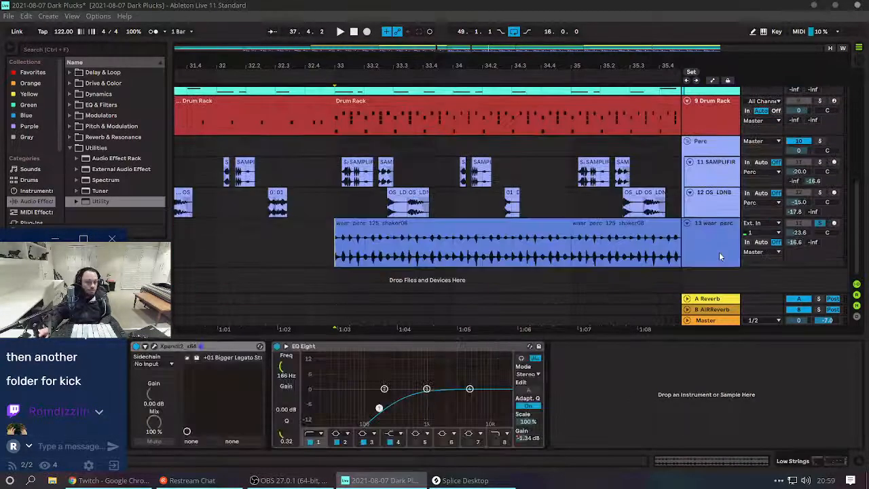
left_click(713, 245)
left_click_drag(194, 427, 193, 427)
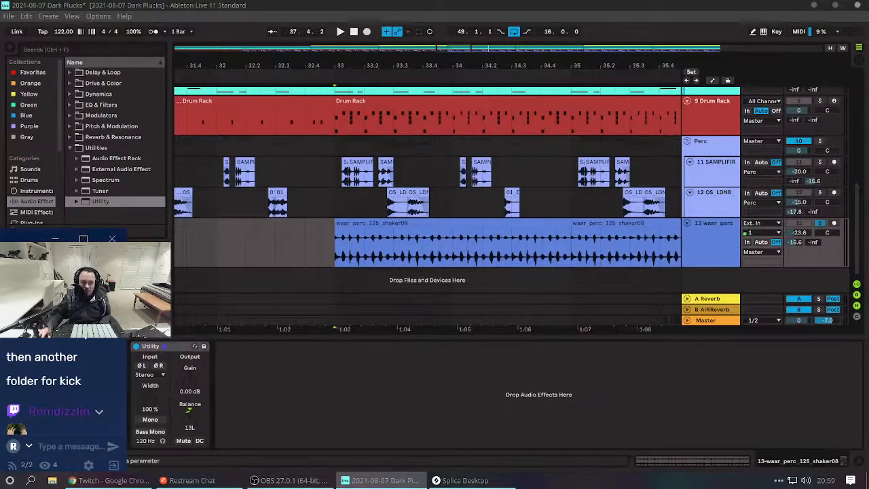
double_click(192, 413)
Map the Ducking Shaper's third modulation slot to the Gain of the Utility on the 13 waar_perc shaker track.
scroll(630, 122, "up", 6)
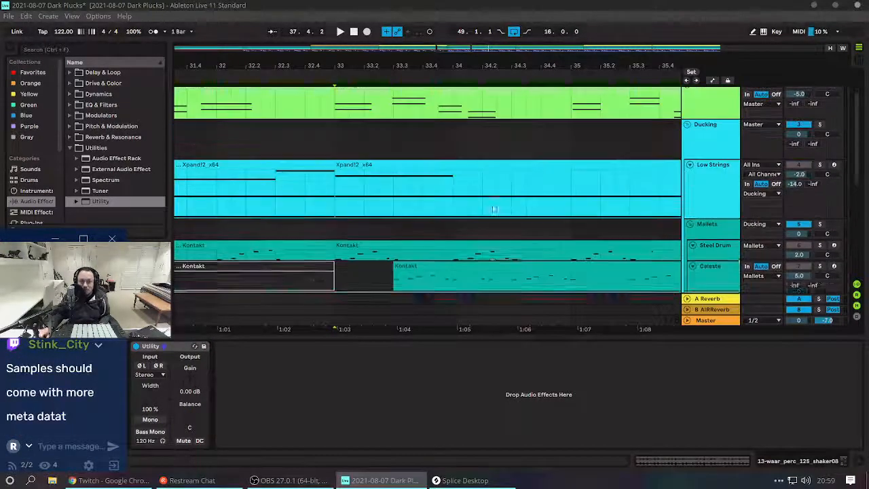
left_click(716, 172)
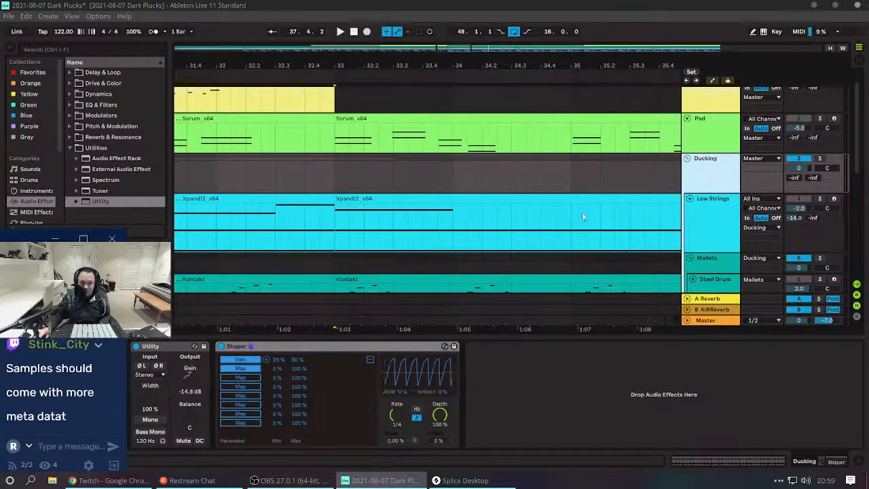
left_click(245, 380)
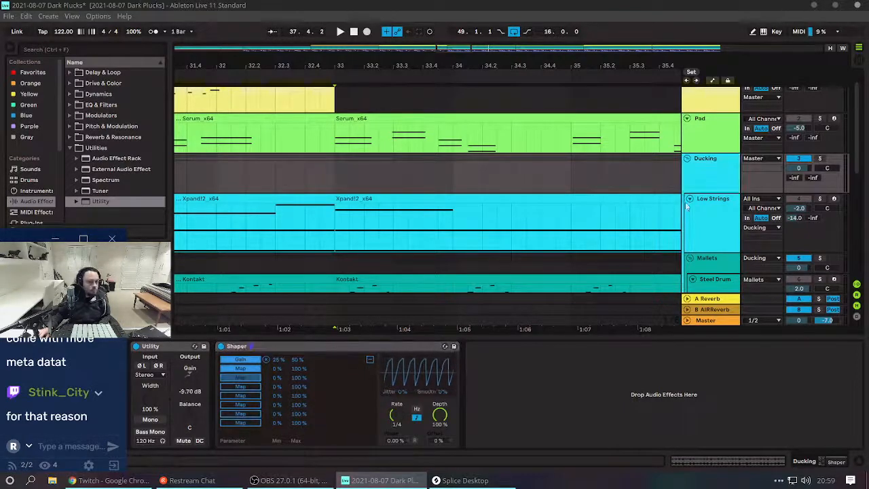
left_click(706, 261)
scroll(706, 267, "down", 5)
scroll(707, 267, "down", 3)
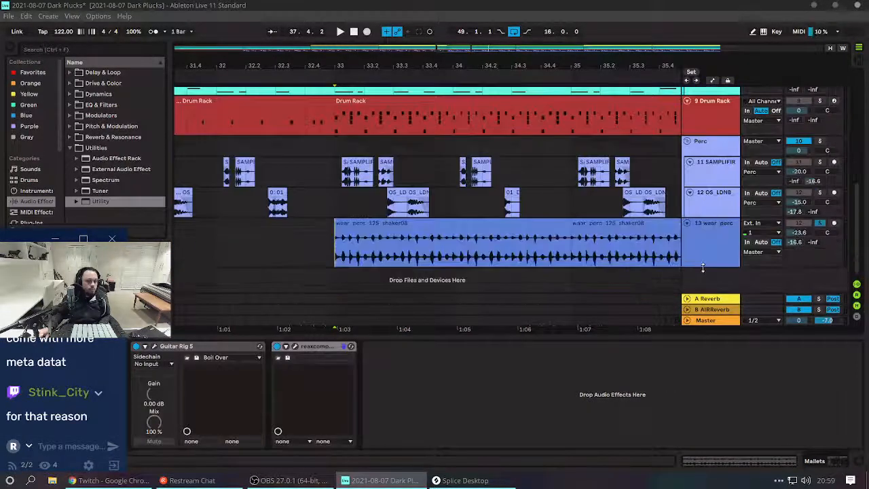
left_click(707, 258)
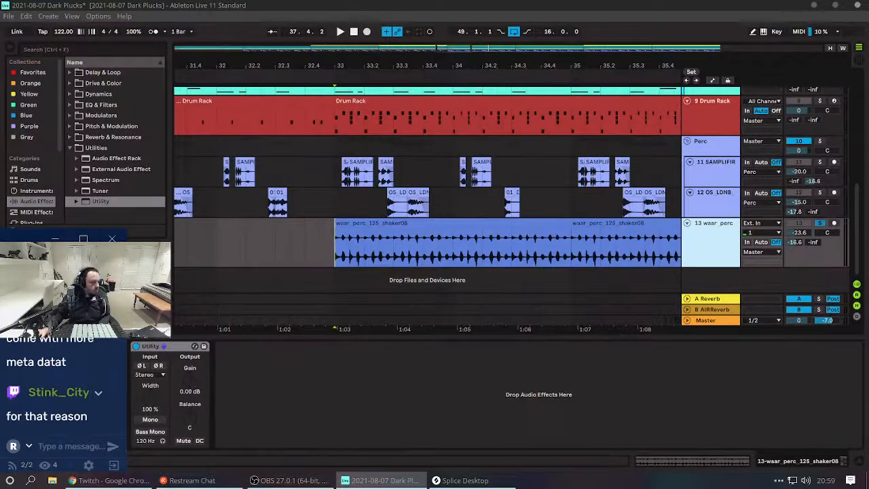
left_click_drag(190, 377, 191, 351)
Set the maximum of the Ducking Shaper's third mapping to 50%.
scroll(504, 218, "up", 10)
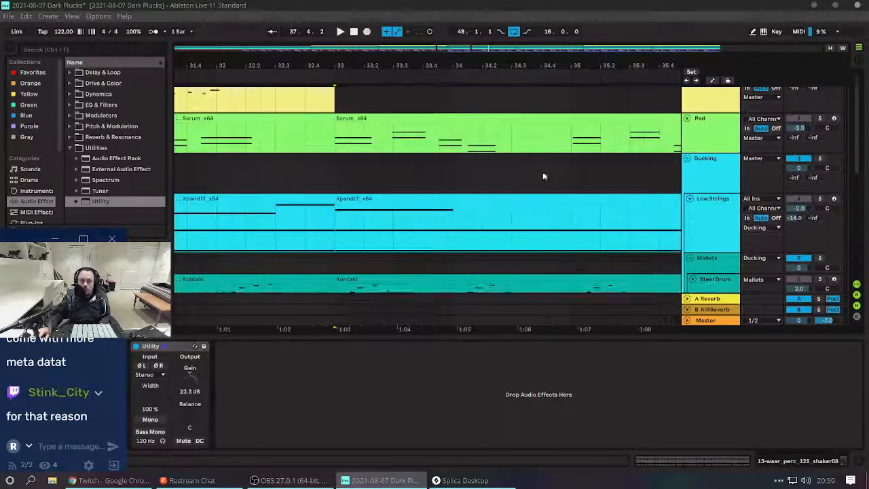
left_click(733, 200)
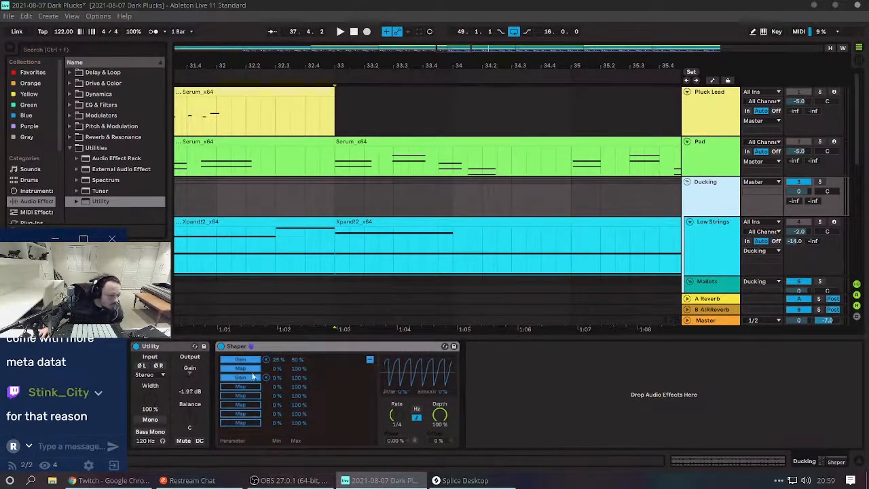
left_click(302, 378)
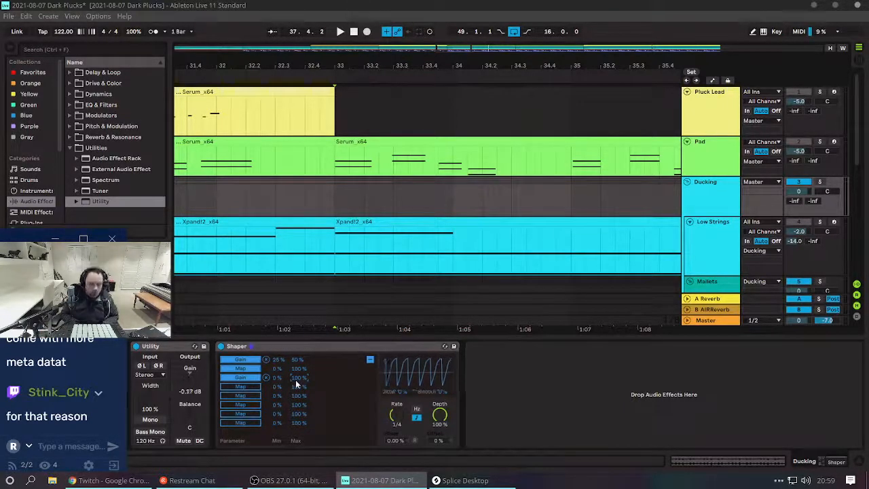
type("50")
key("Return")
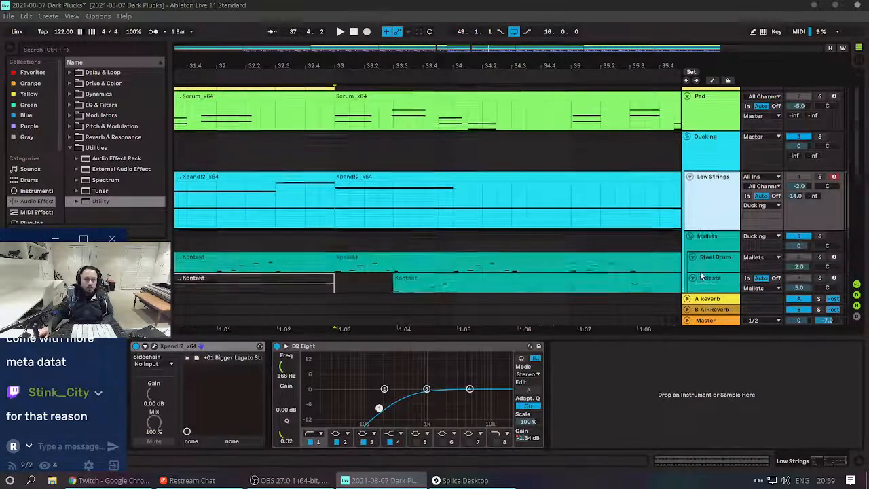
Check the modulated Utility gain on the shaker track and play the arrangement to hear the ducked loop.
left_click(553, 270)
scroll(553, 270, "down", 5)
scroll(710, 255, "down", 3)
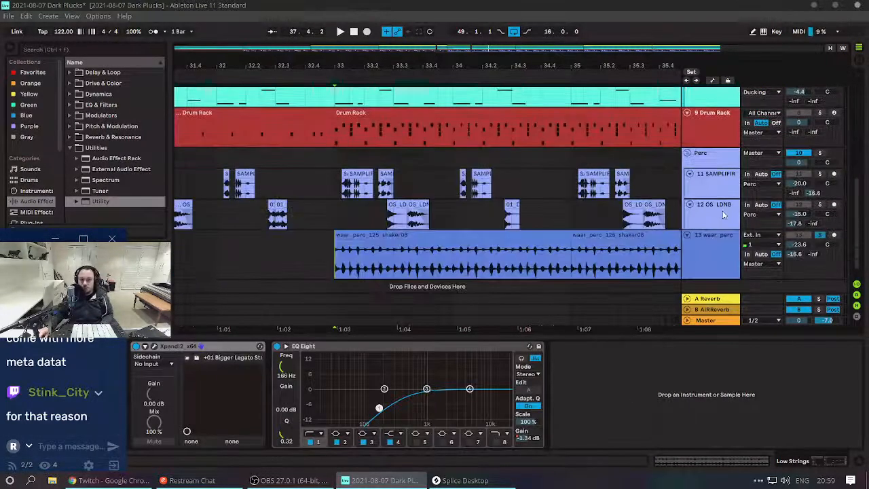
left_click(718, 236)
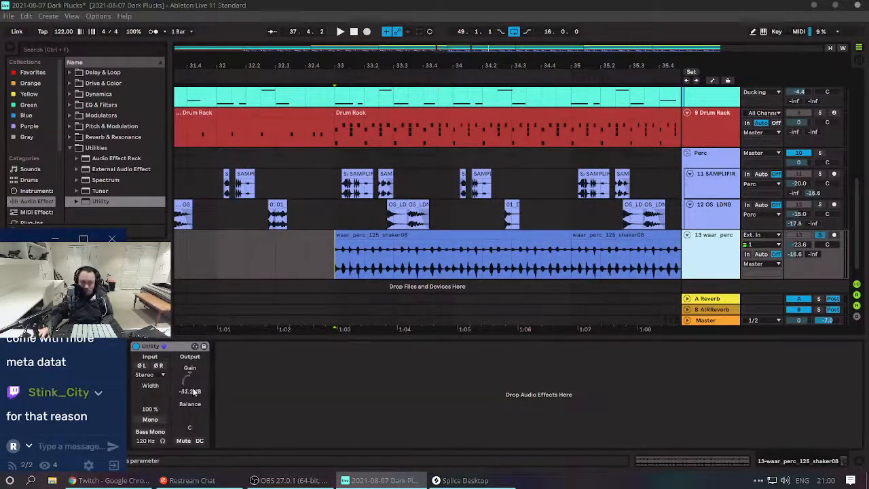
left_click_drag(196, 384, 189, 364)
key("space")
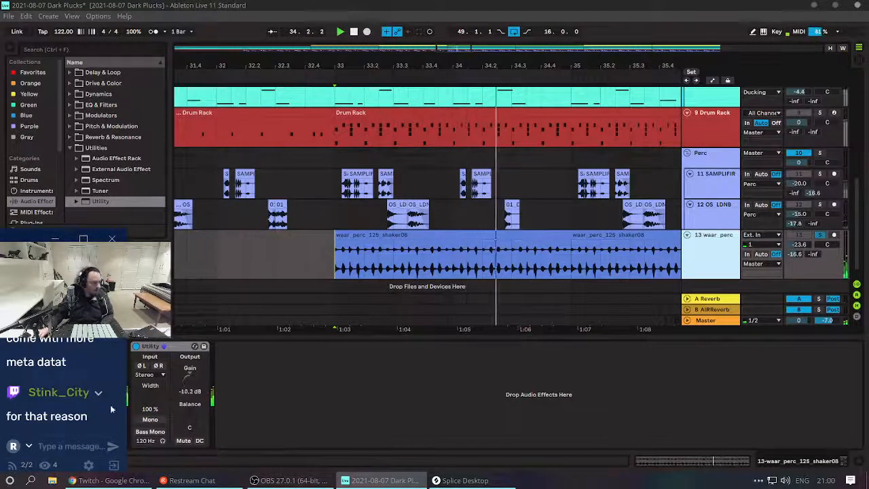
left_click(85, 359)
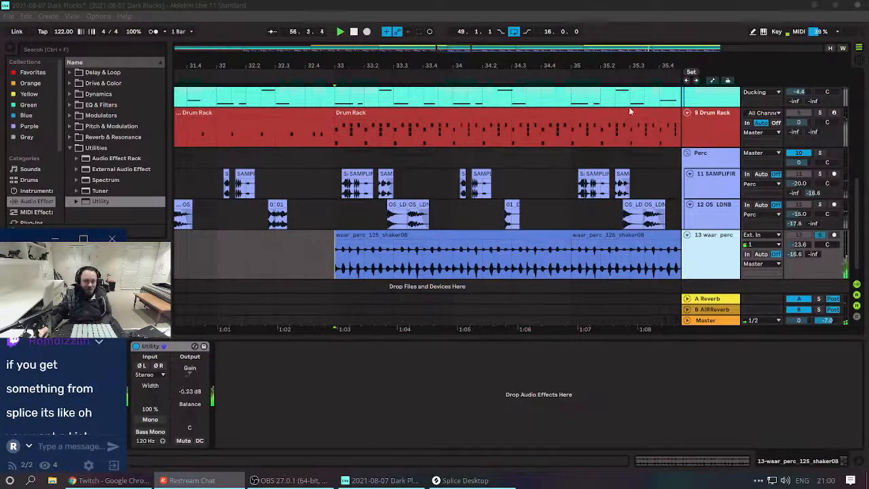
Raise the minimum of the Ducking Shaper's third mapping to about 26% during playback and return to the shaker track.
left_click(704, 127)
scroll(700, 142, "up", 10)
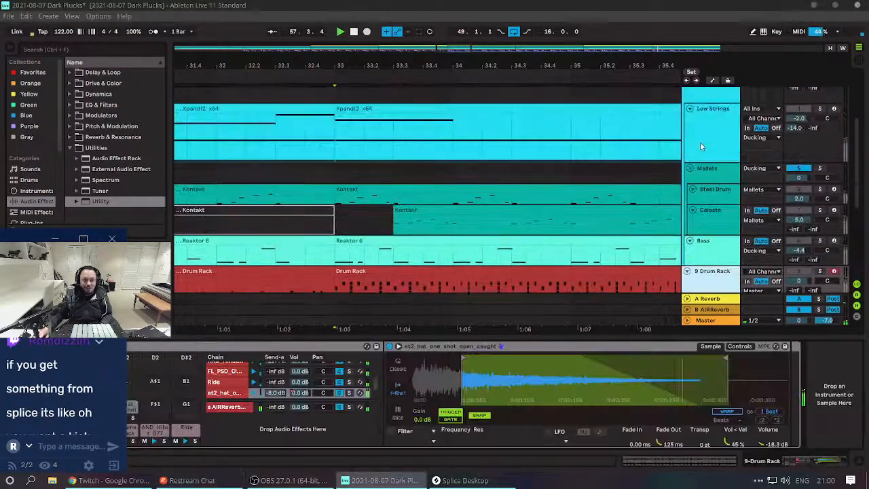
left_click(724, 195)
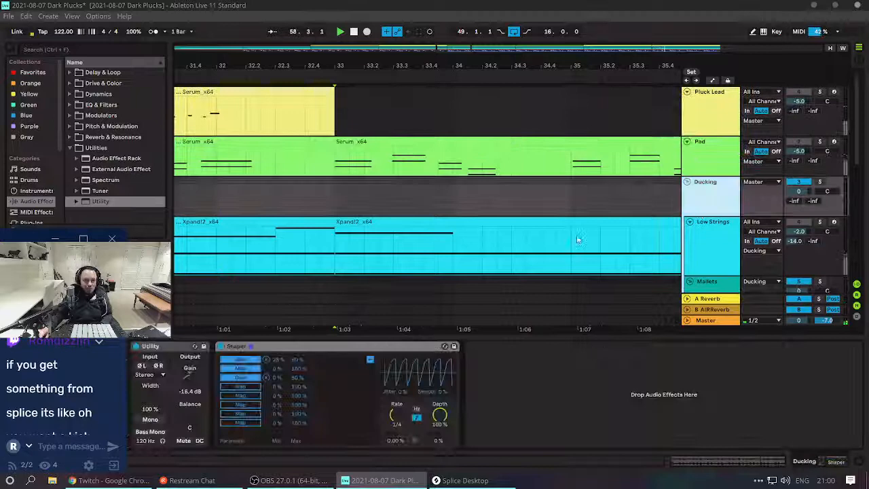
left_click(279, 378)
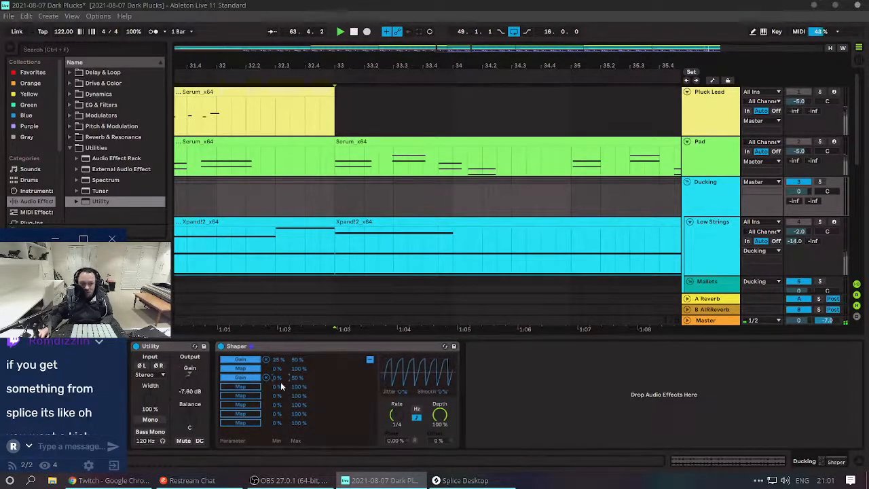
left_click_drag(279, 379, 280, 359)
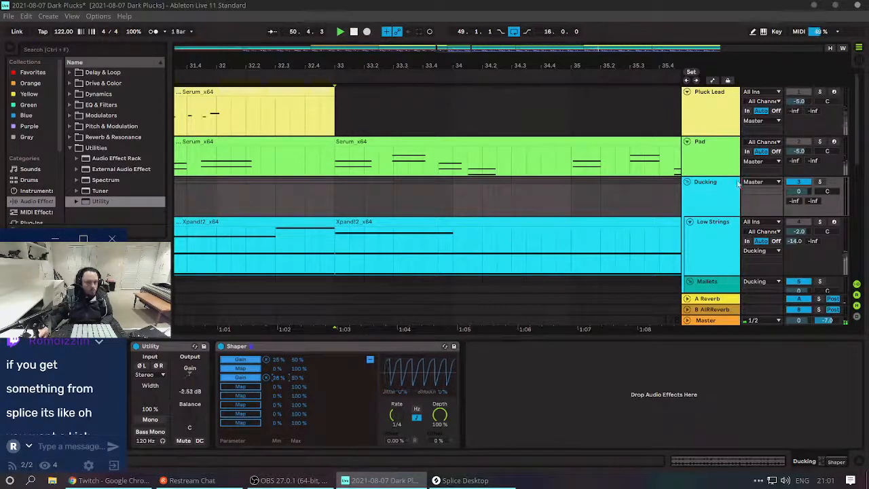
scroll(712, 226, "down", 10)
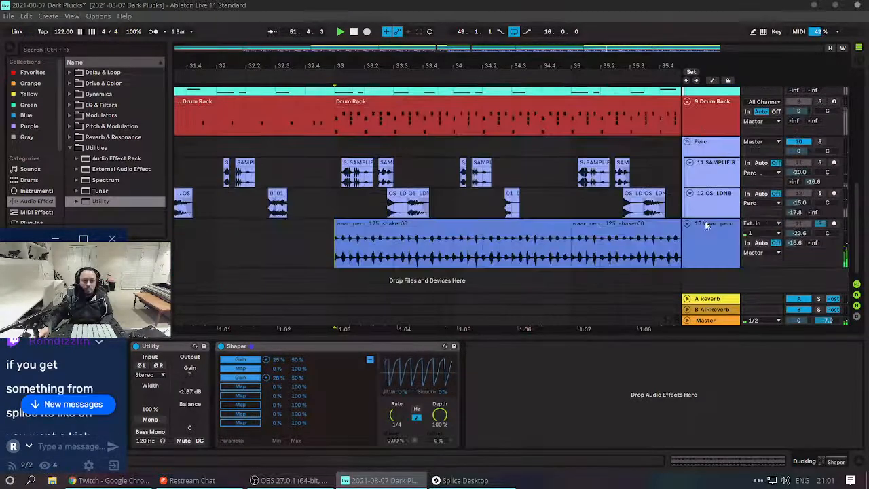
Turn off solo on the waar_perc shaker track and show the newest chat messages.
left_click(716, 251)
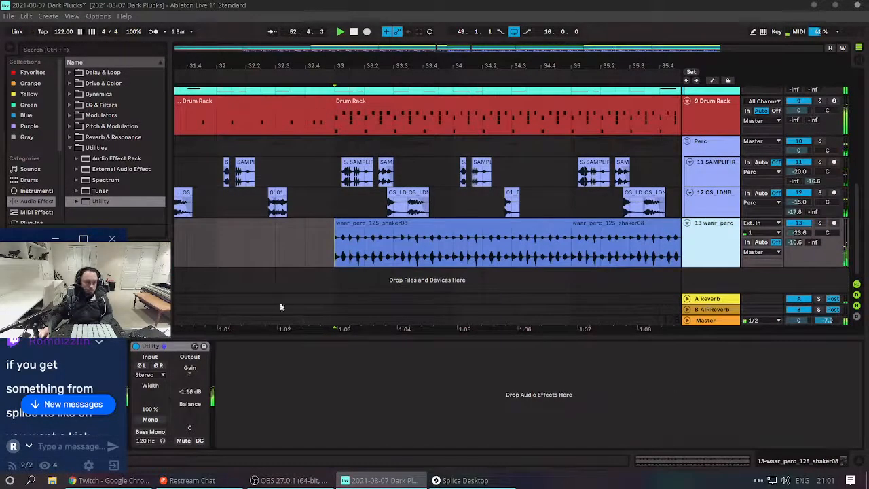
left_click(95, 403)
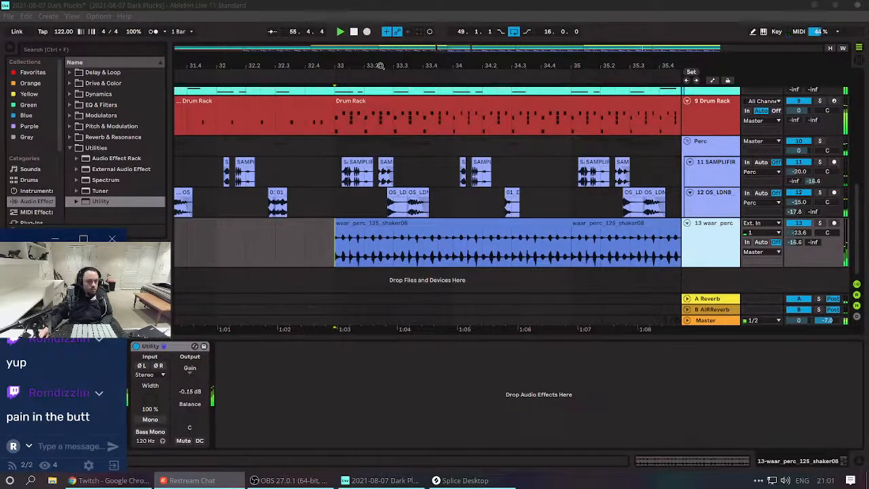
Delete the last Pluck Lead clip, spanning bars 57 to 65.
left_click_drag(380, 66, 344, 2)
scroll(600, 144, "up", 5)
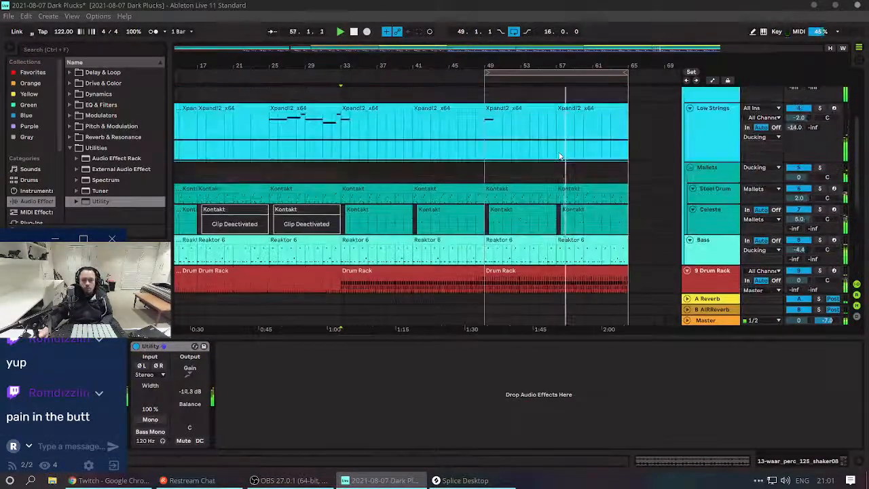
scroll(560, 156, "up", 3)
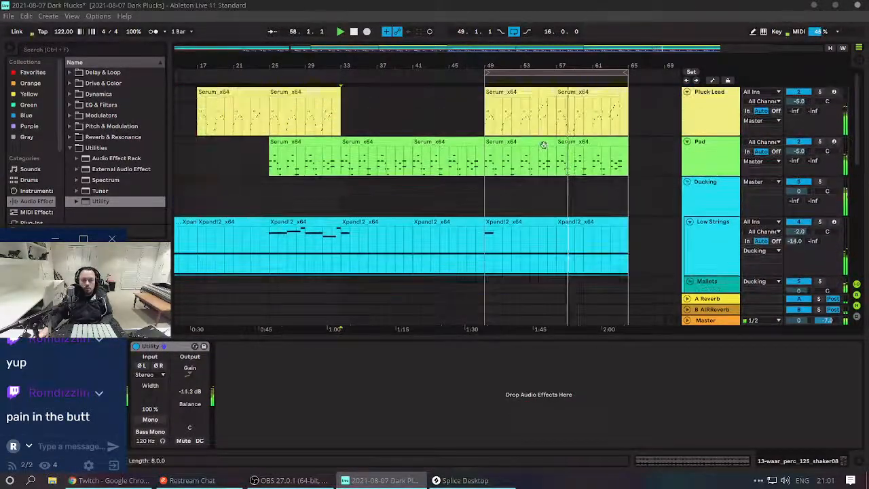
left_click(591, 91)
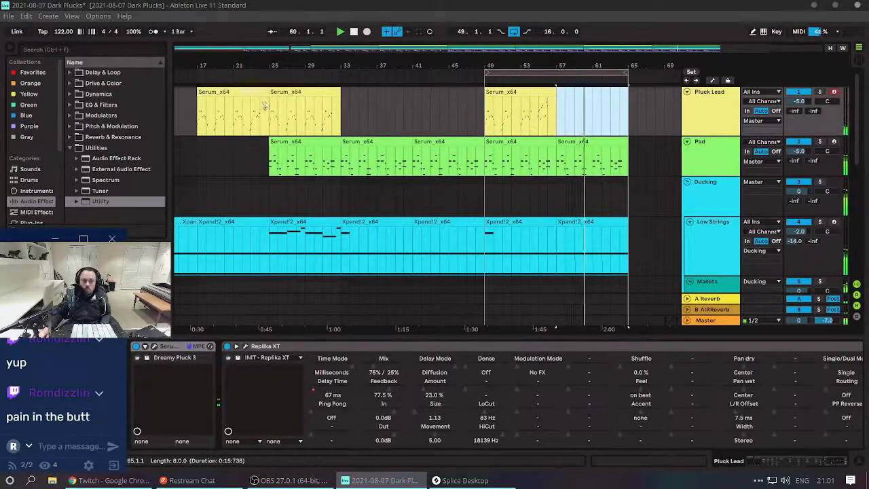
Play the arrangement from bar 9 and solo the Perc group.
mouse_move(459, 61)
left_mouse_down()
mouse_move(459, 52)
mouse_move(473, 60)
left_mouse_up()
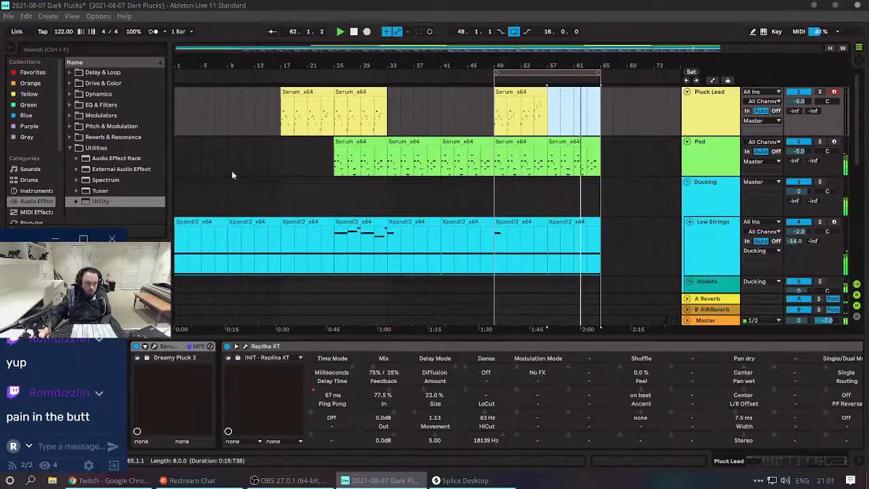
left_click(707, 272)
scroll(726, 263, "down", 2)
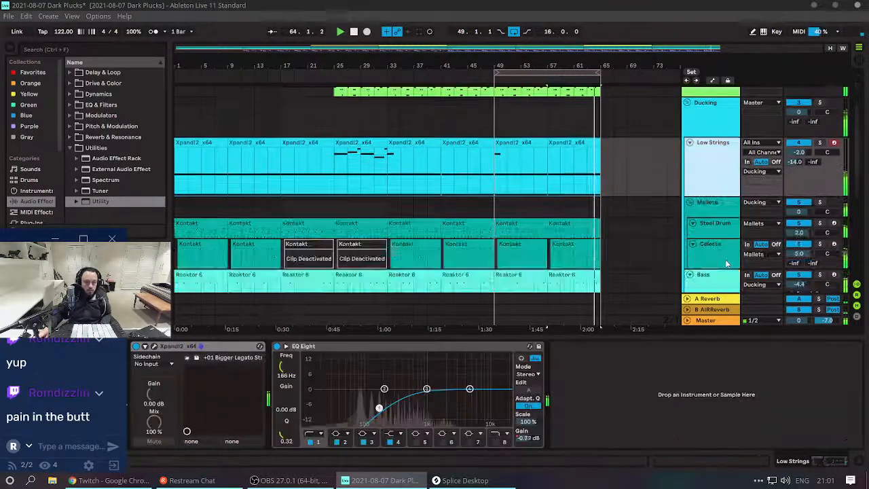
scroll(725, 262, "down", 5)
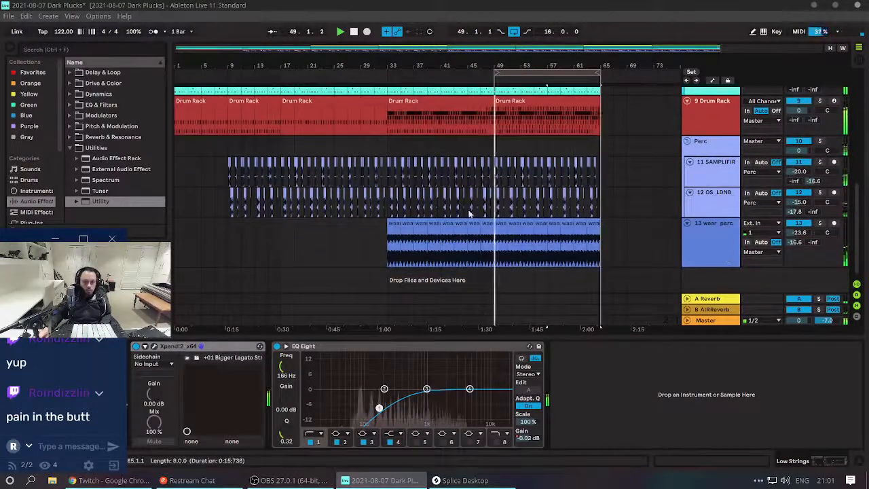
left_click(229, 251)
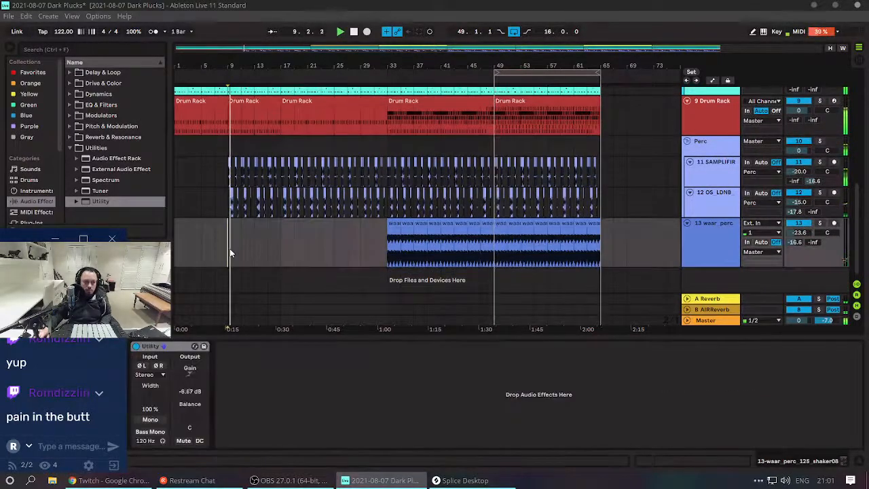
left_click(722, 143)
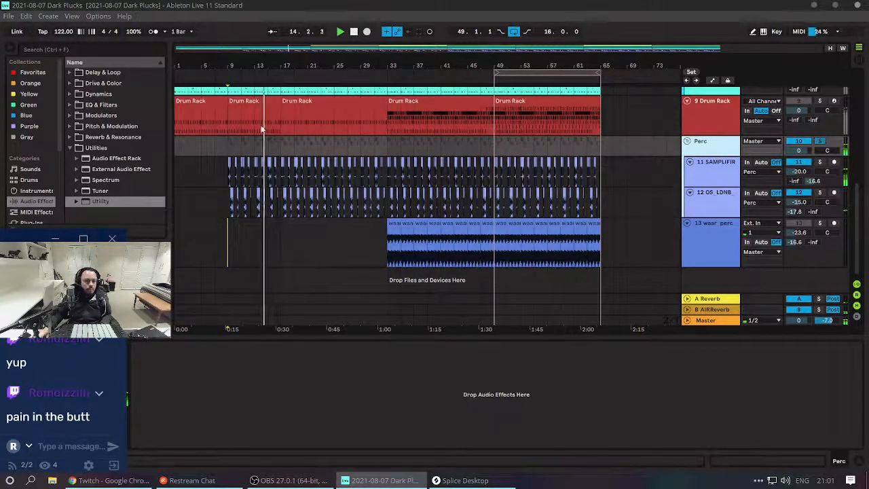
Inspect the warp settings of the short SAMPLIFIRE percussion clip at 9.2.3 and audition the clip.
left_click_drag(233, 61, 428, 139)
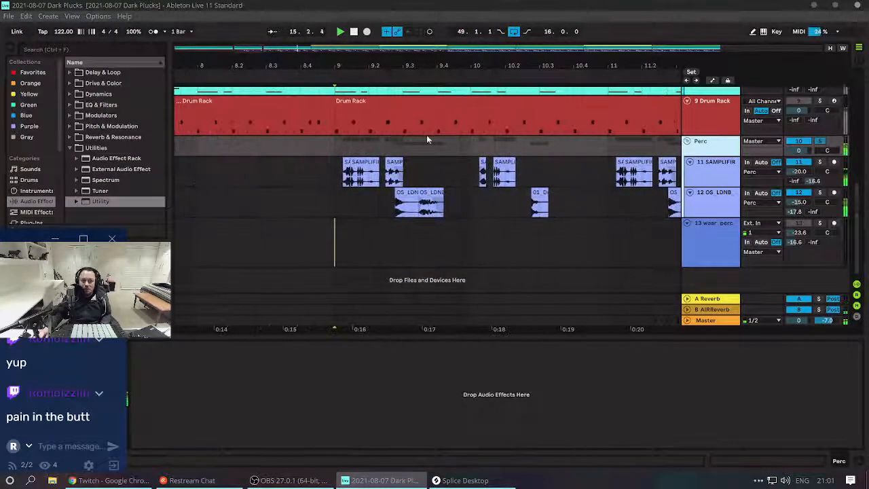
left_click_drag(377, 66, 469, 170)
key("space")
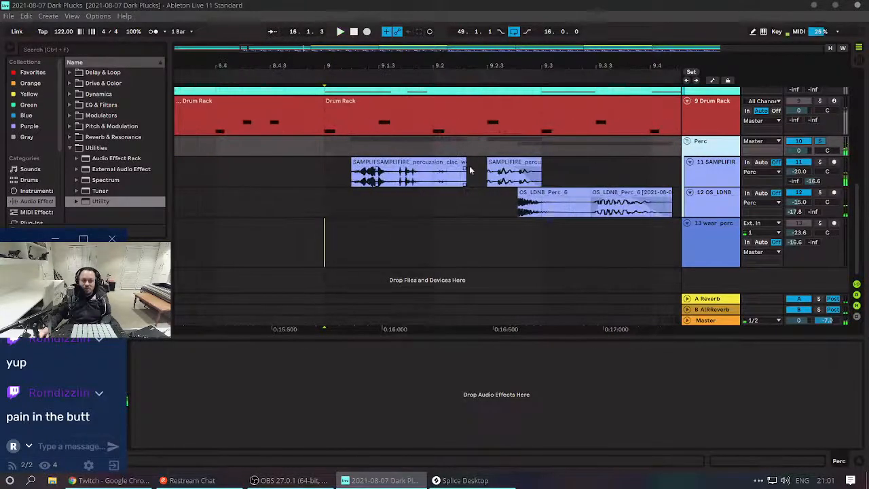
left_click(509, 165)
key("shift+Tab")
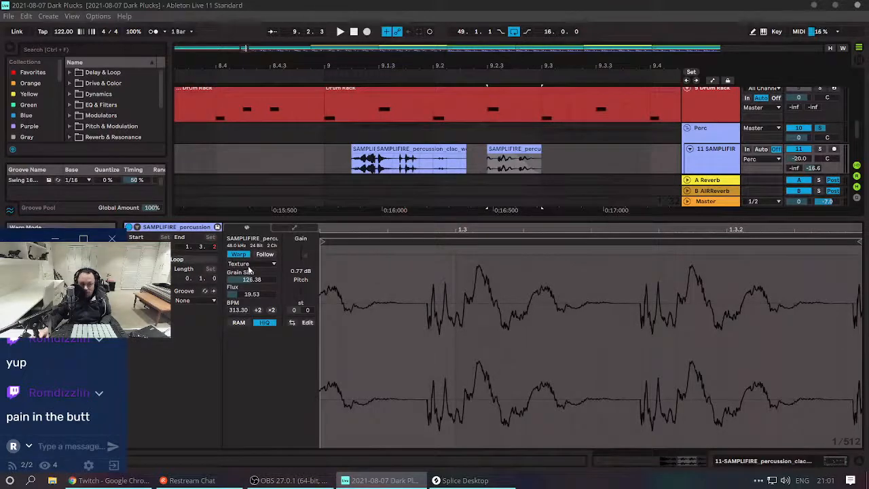
key("shift+Tab")
key("space")
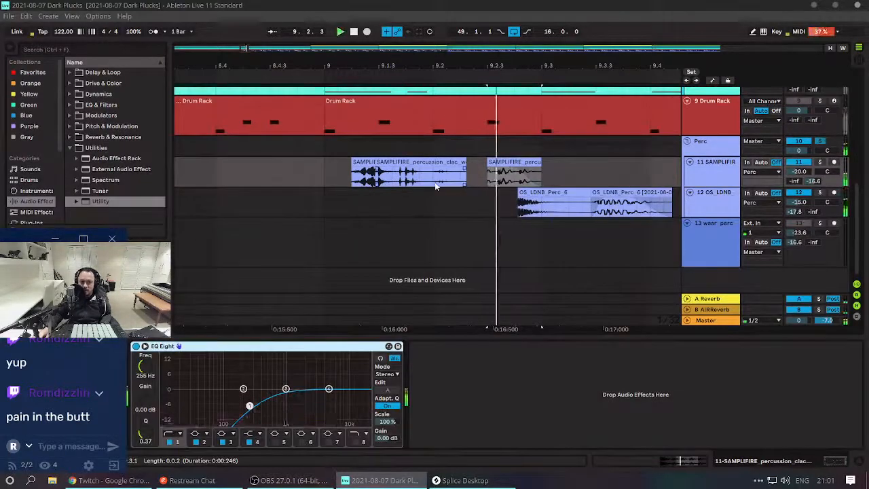
Audition the reversed SAMPLIFIRE clac clips just after bar 9.
left_click(362, 180)
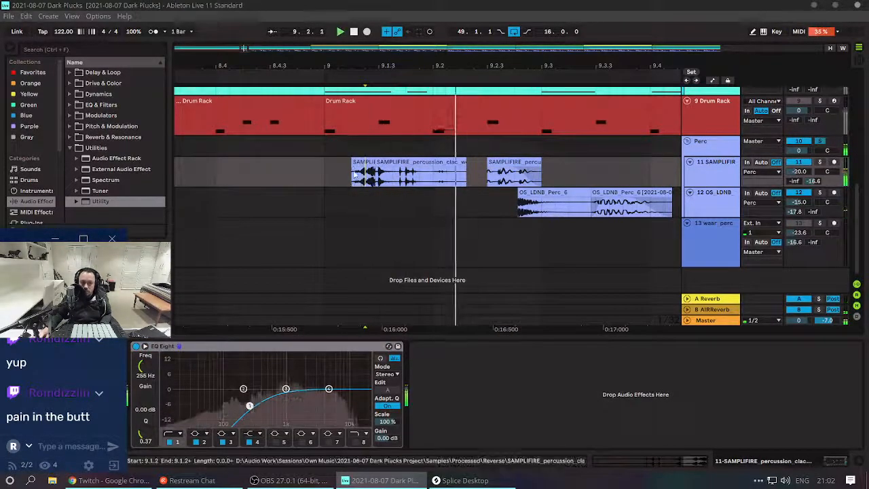
key("space")
key("space")
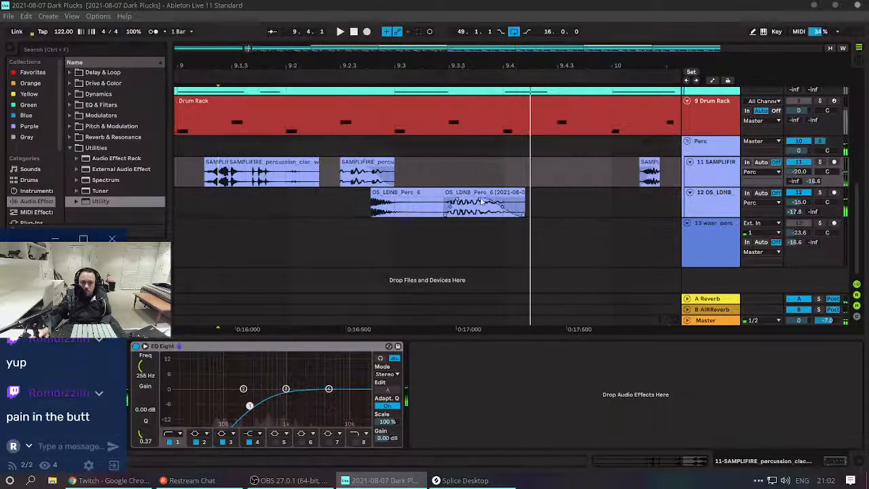
Compare the two adjacent OS_LDNB_Perc_6 clips in bar 9 by viewing their warp settings and playing them.
left_click(466, 192)
key("shift+Tab")
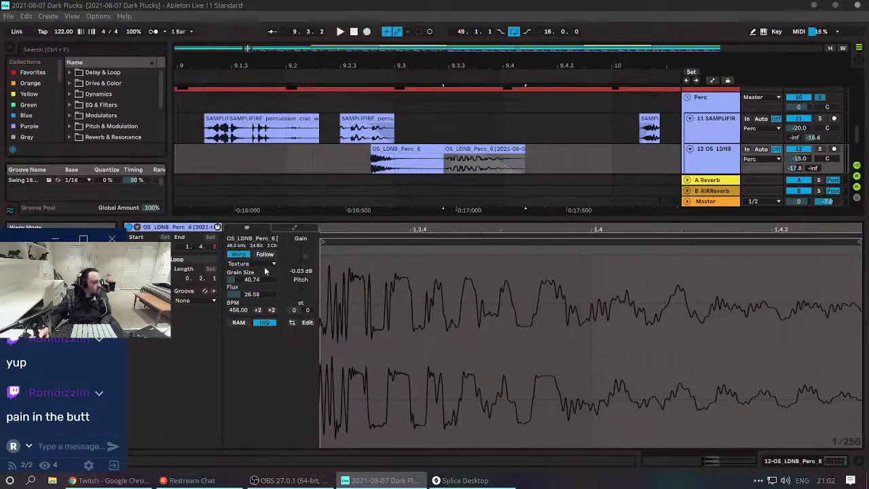
key("space")
scroll(479, 121, "down", 2)
scroll(478, 124, "right", 3)
scroll(310, 146, "up", 1)
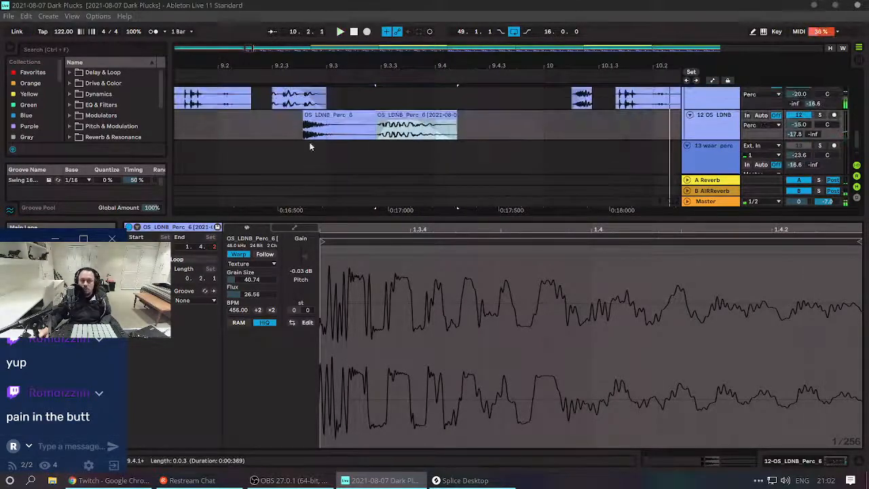
left_click(326, 124)
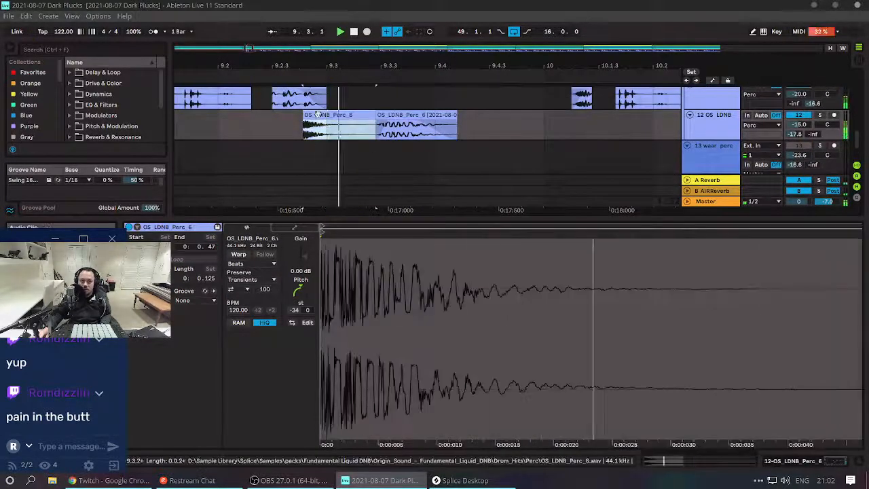
left_click(411, 126)
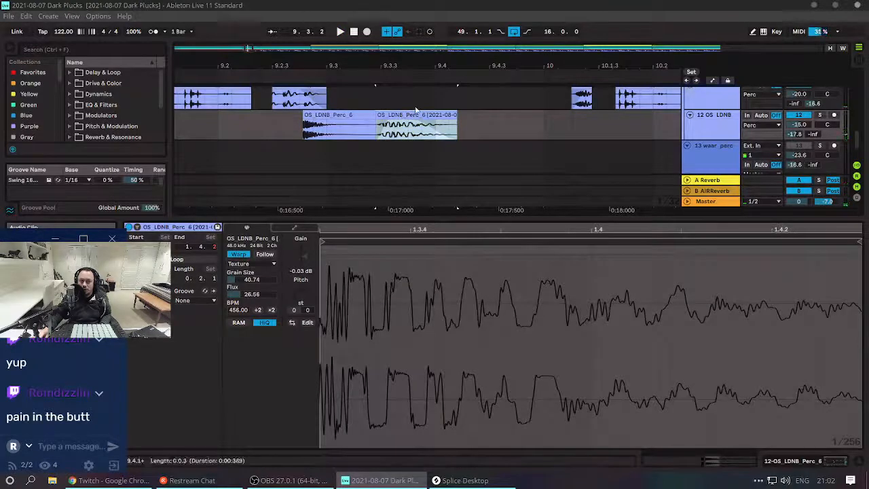
Reduce the SAMPLIFIRE track's highs in EQ Eight with the band 4 shelf at 5.50 kHz and -5.83 dB, leaving band 8 off.
left_click_drag(450, 65, 245, 45)
scroll(430, 137, "right", 5)
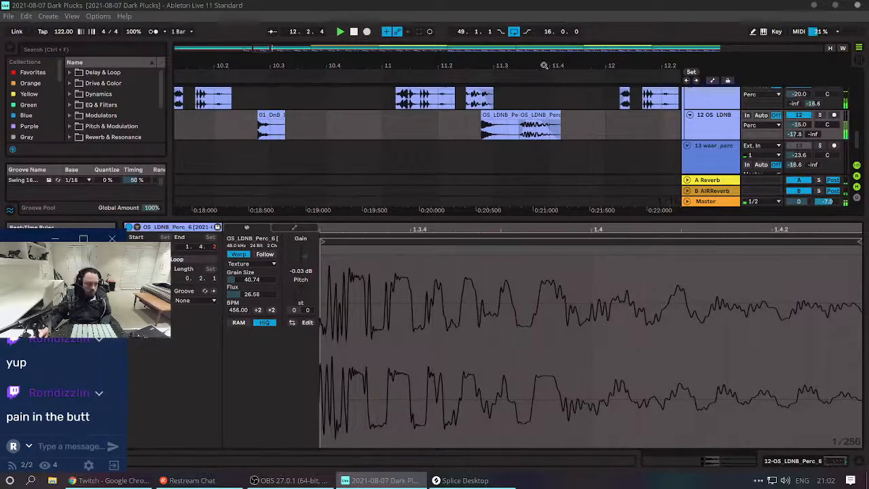
left_click_drag(544, 65, 404, 18)
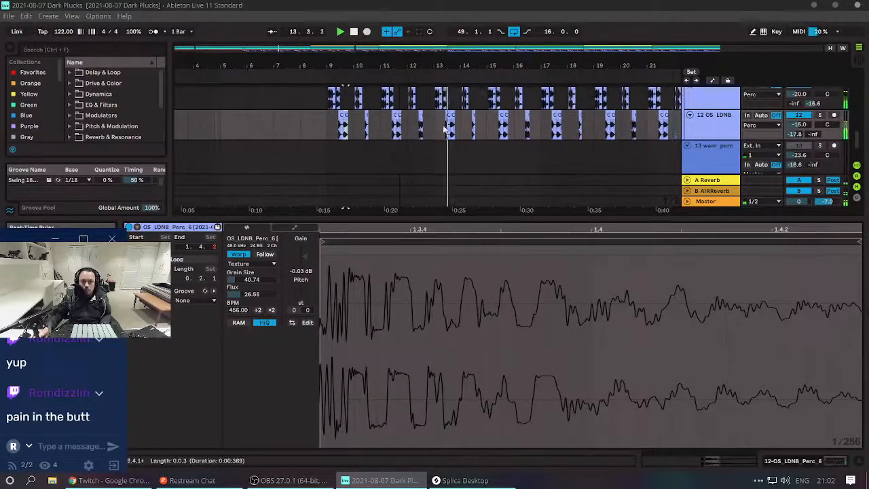
scroll(805, 128, "up", 1)
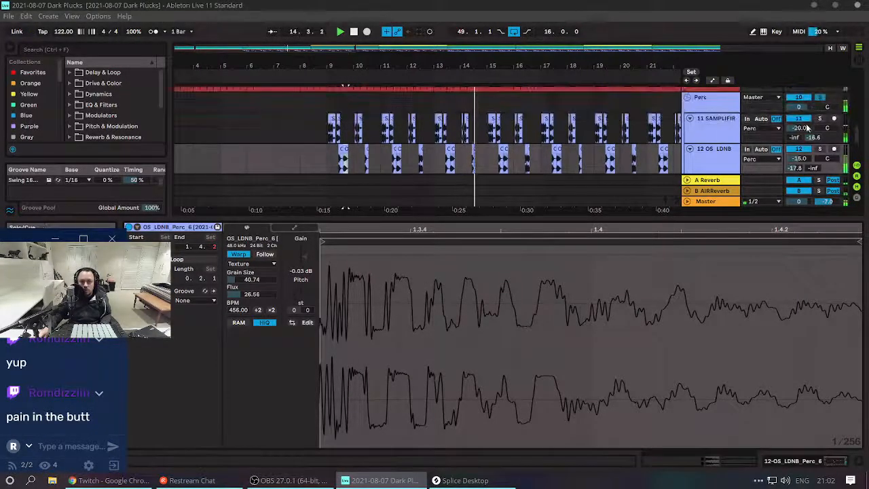
left_click(712, 134)
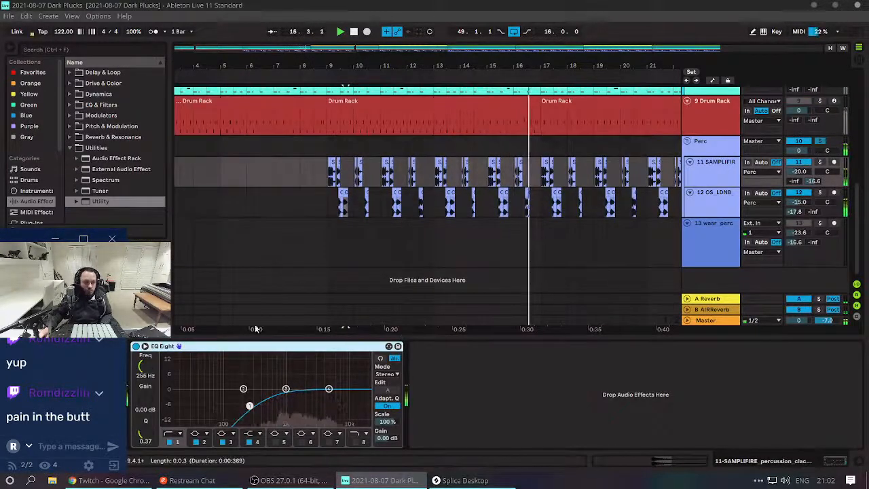
left_click(354, 441)
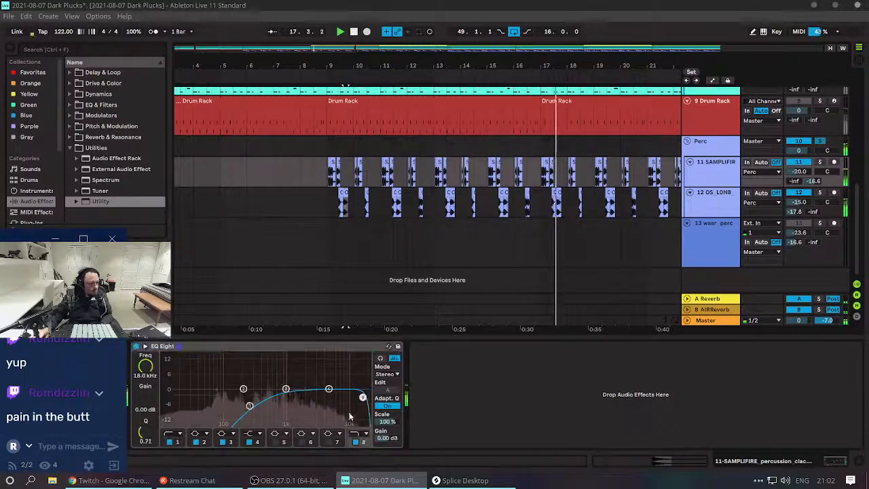
left_click_drag(362, 397, 337, 401)
left_click(356, 441)
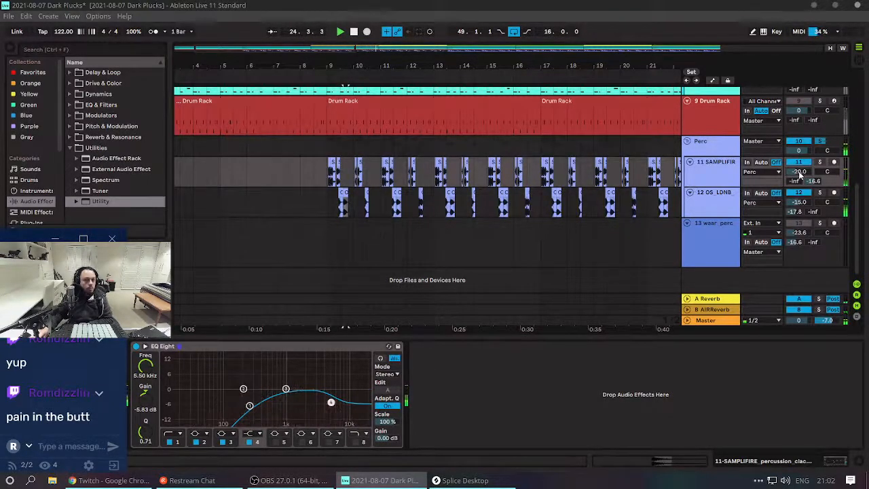
Turn off solo on the Perc group and set the OS_LDNB track's volume to -12.0 dB.
left_click(710, 176)
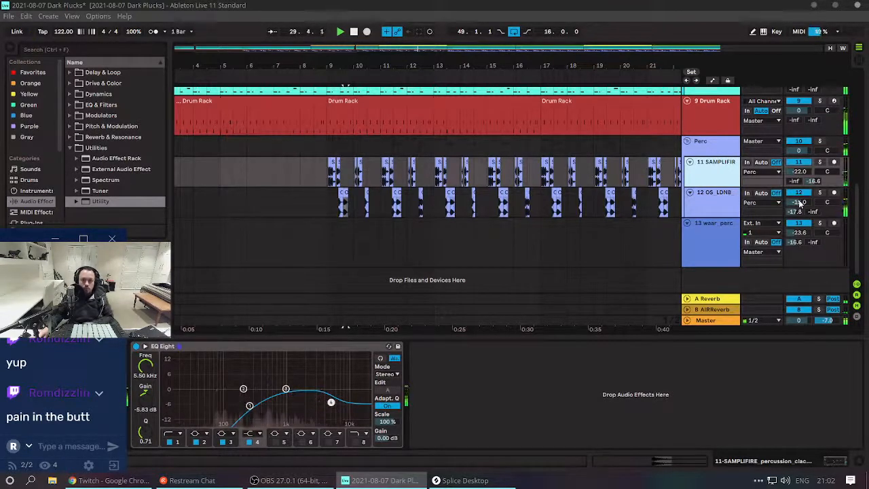
left_click_drag(801, 202, 803, 203)
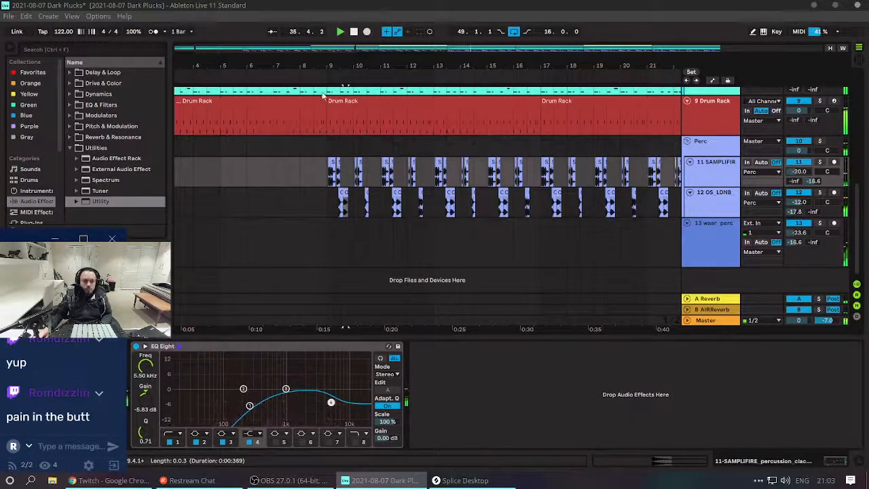
Review all tracks of the arrangement, from Pluck Lead down to the shaker, while it plays.
scroll(407, 197, "up", 2)
scroll(373, 171, "down", 3)
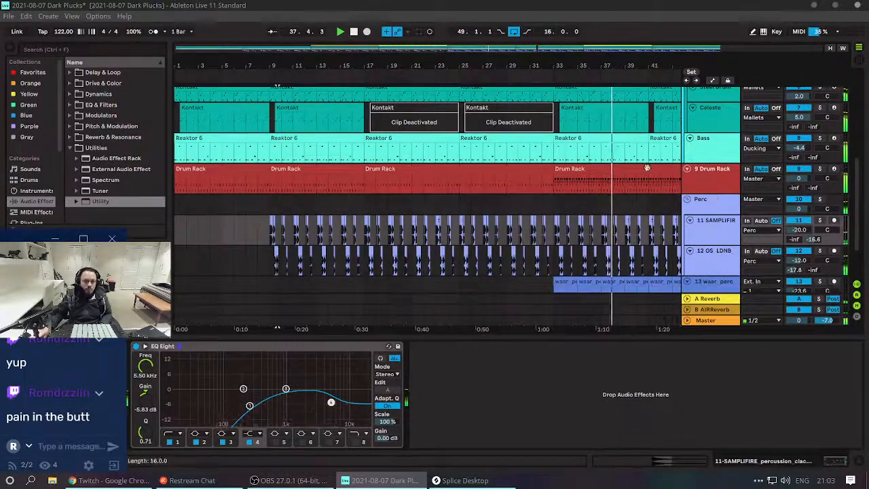
scroll(552, 212, "up", 6)
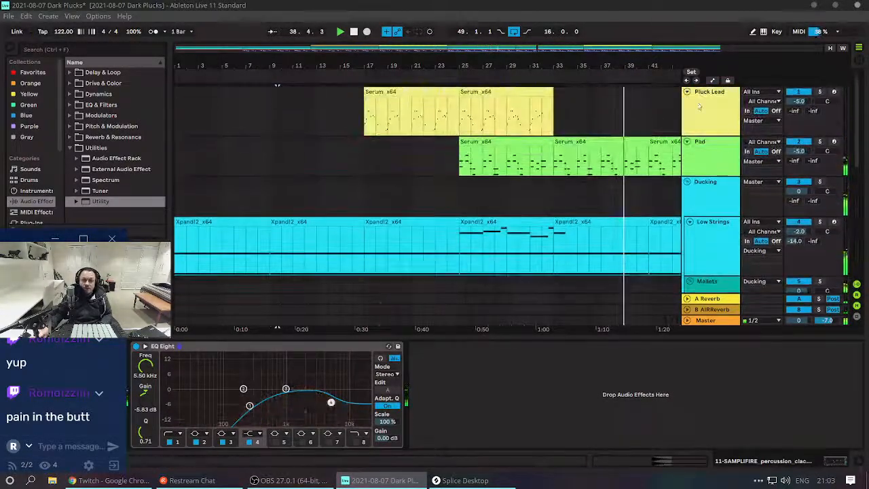
scroll(716, 106, "down", 1)
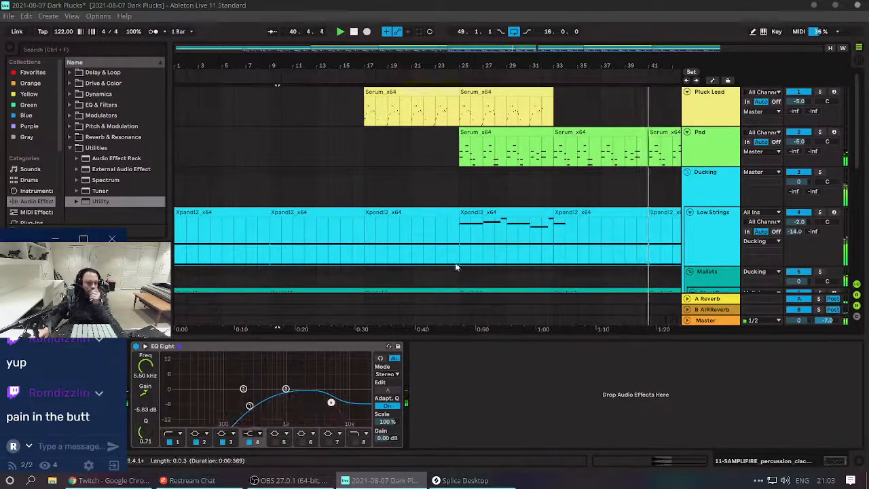
left_click_drag(202, 59, 203, 41)
scroll(293, 172, "down", 10)
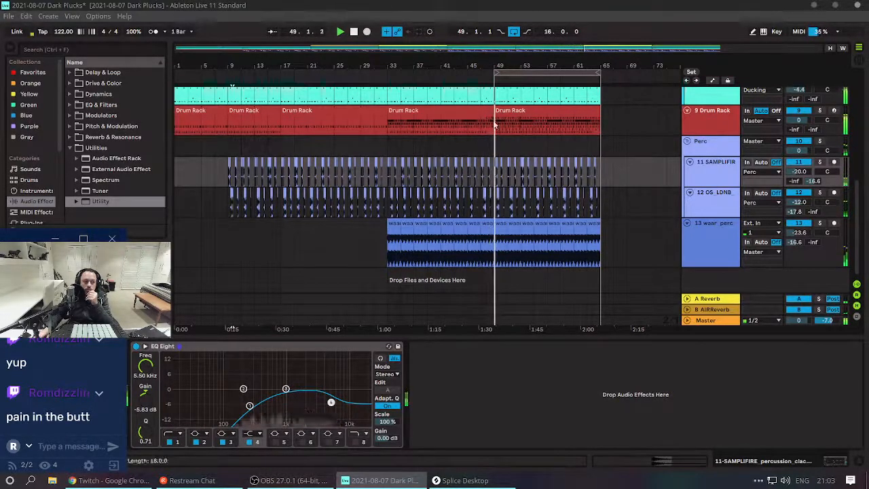
Split the Pluck Lead clip that starts at bar 49 in two at bar 53 and stop playback.
scroll(555, 231, "up", 5)
scroll(554, 231, "up", 4)
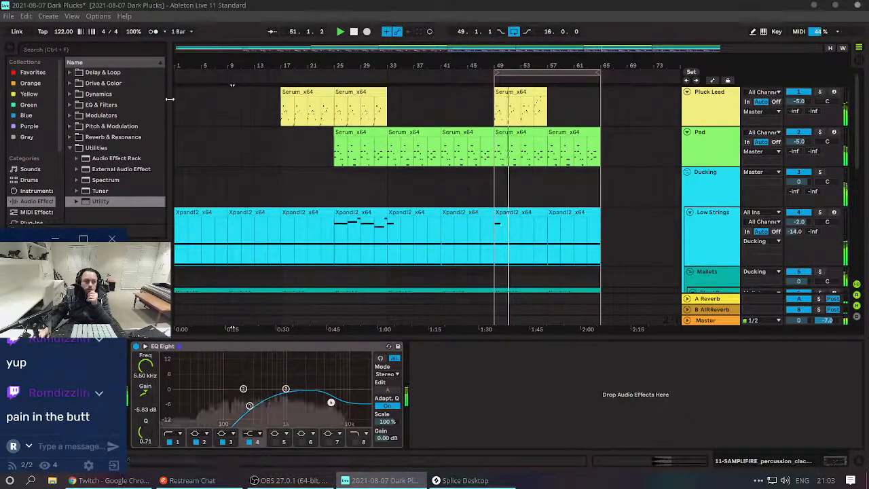
left_click_drag(532, 66, 438, 65)
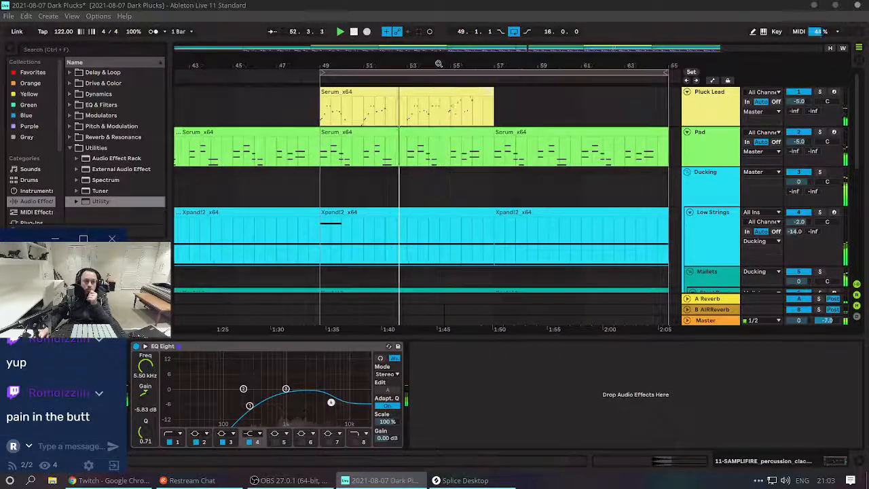
left_click(411, 122)
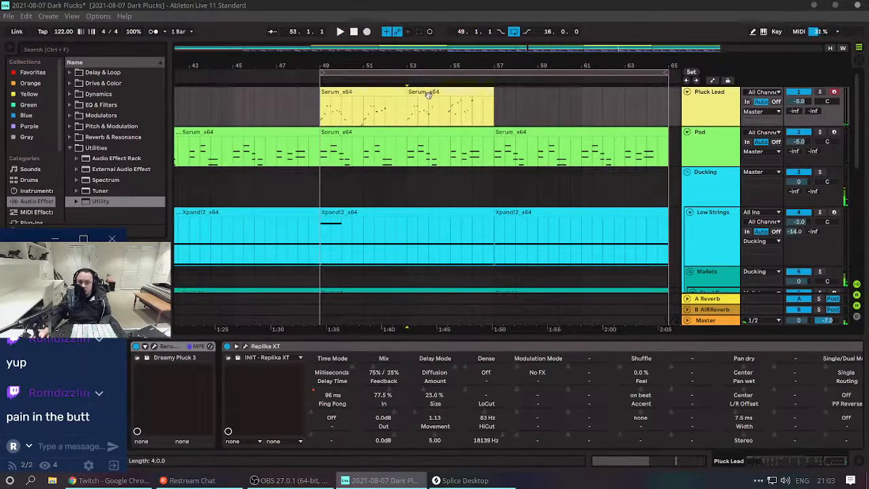
Move the second Pluck Lead clip from bar 53 to bar 57 and play the arrangement from just before bar 49.
mouse_move(428, 94)
left_mouse_down()
mouse_move(557, 94)
mouse_move(514, 93)
left_mouse_up()
left_click(308, 109)
key("space")
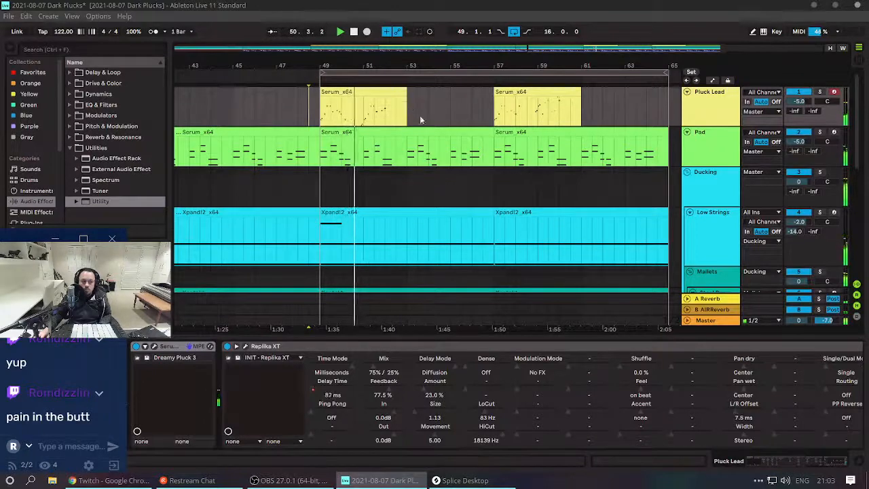
Split the Pluck Lead clip at 50.4, move its second part to start at 52.4, and play from just before bar 49.
left_click(363, 121)
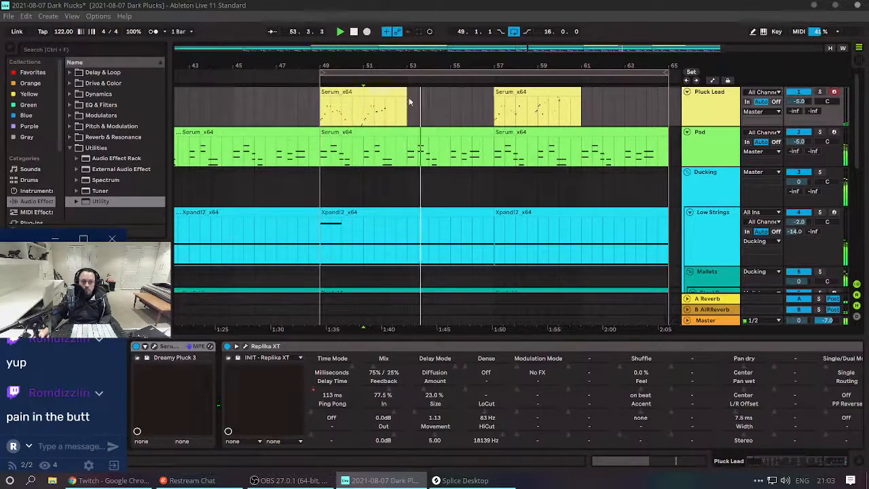
left_click_drag(365, 64, 345, 121)
left_click(351, 121)
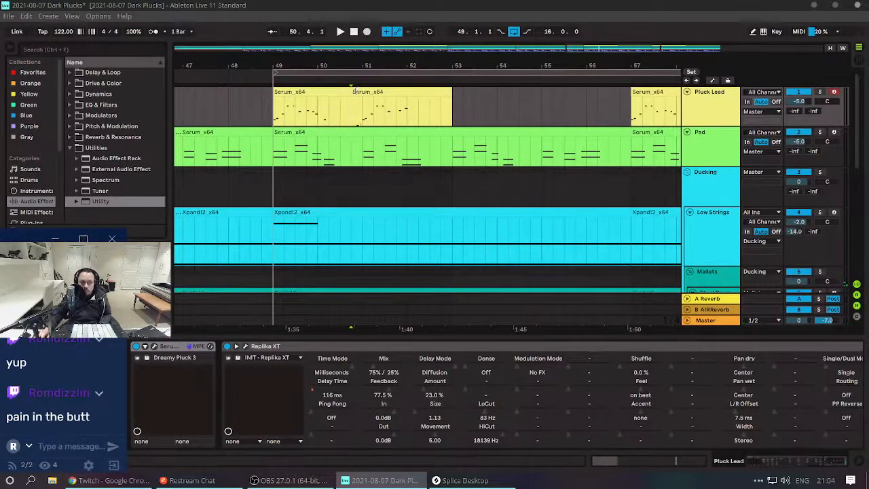
left_click_drag(353, 91, 364, 100)
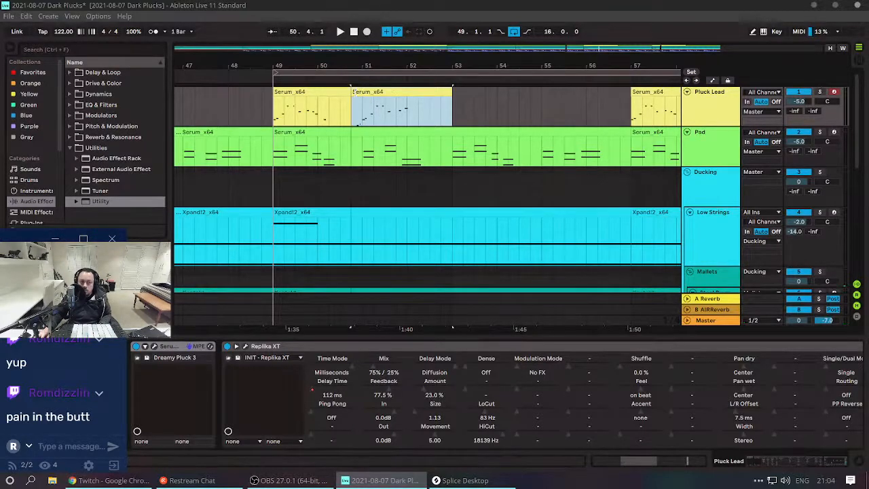
left_click_drag(364, 92, 461, 95)
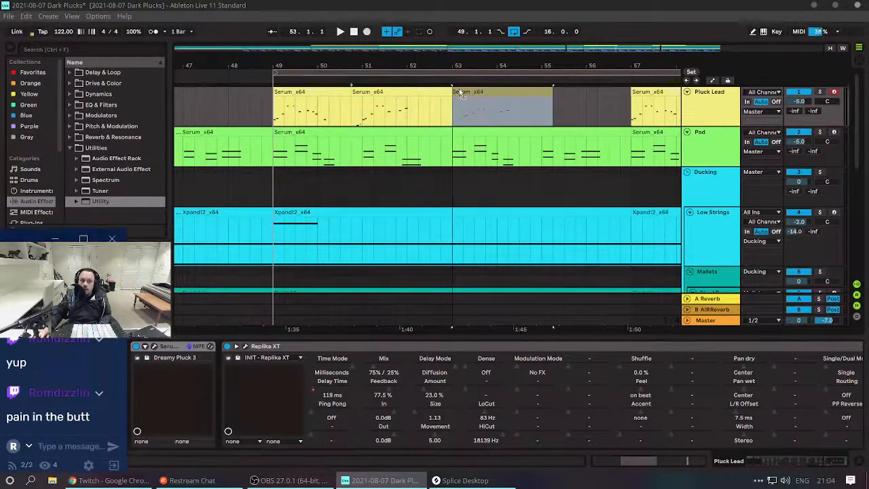
left_click(261, 106)
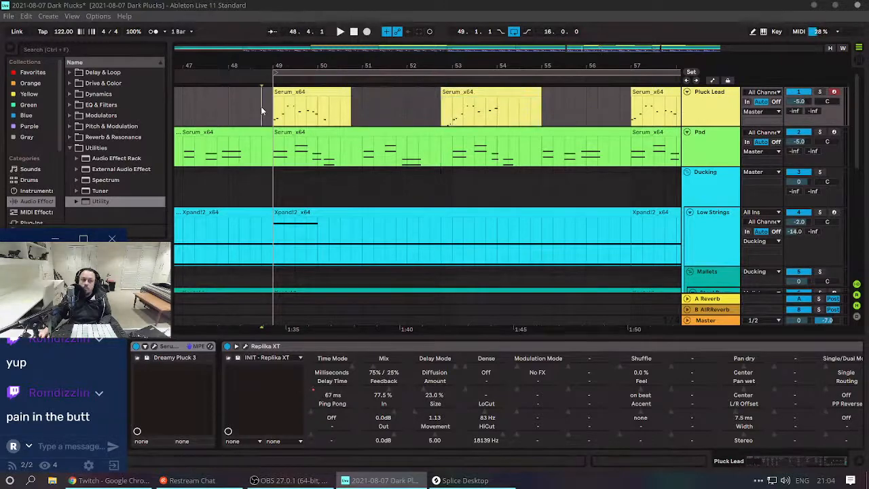
key("space")
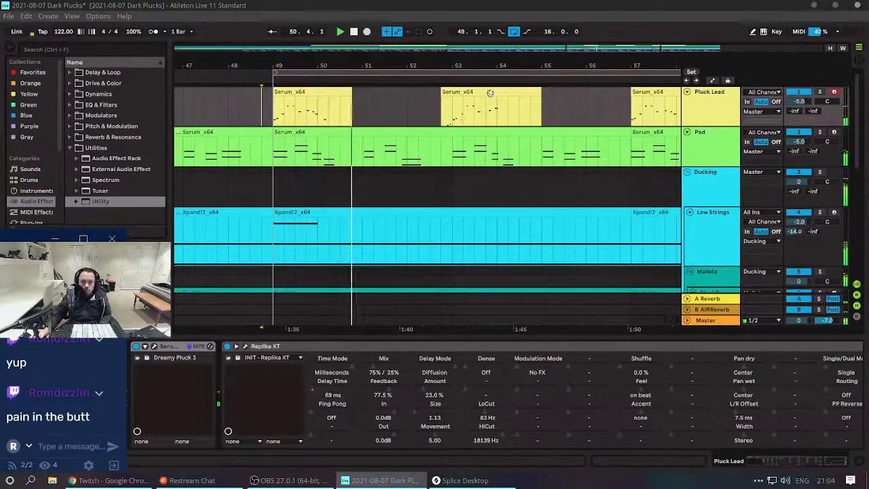
Split the Pluck Lead clip that starts at bar 57 at 58.4, move its second part to 60.4, and play from just before it.
left_click_drag(471, 62, 340, 29)
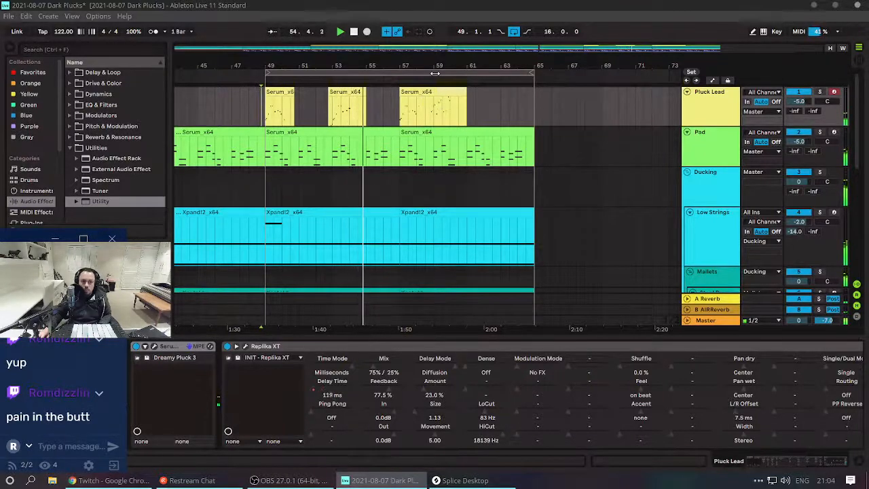
left_click_drag(431, 69, 419, 121)
key("ctrl+e")
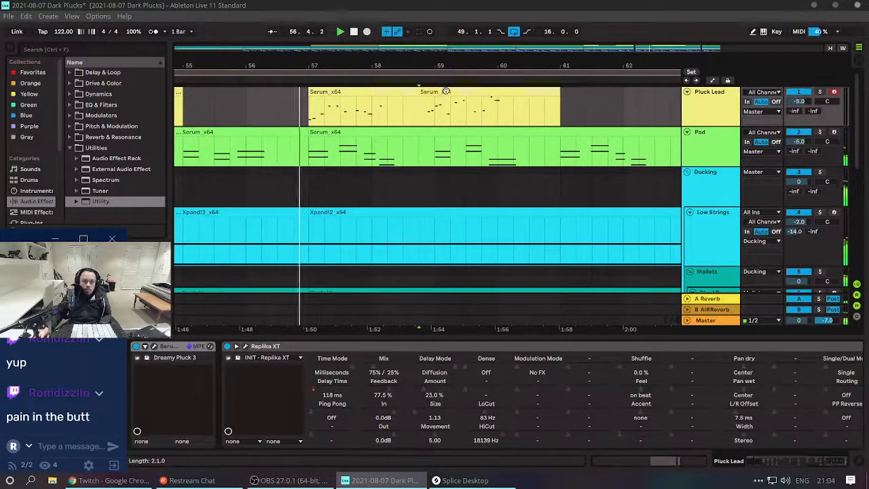
left_click_drag(445, 90, 512, 101)
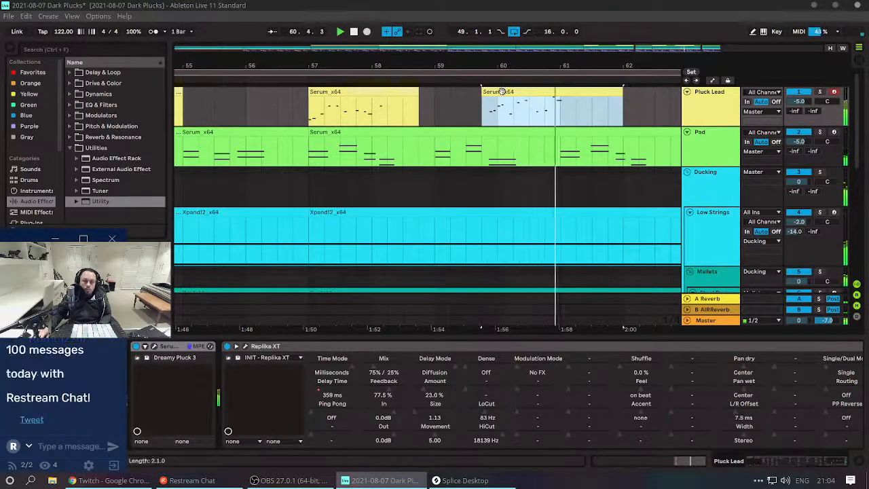
left_click_drag(504, 91, 545, 110)
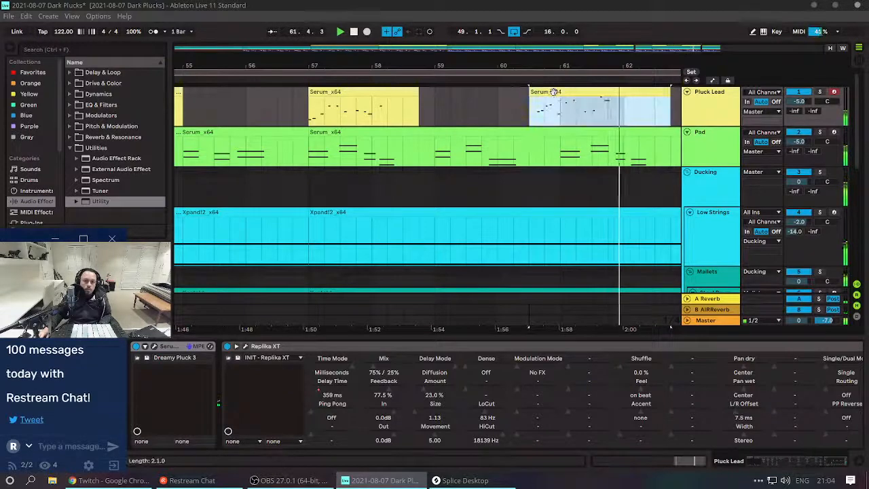
left_click(534, 111)
key("space")
key("space")
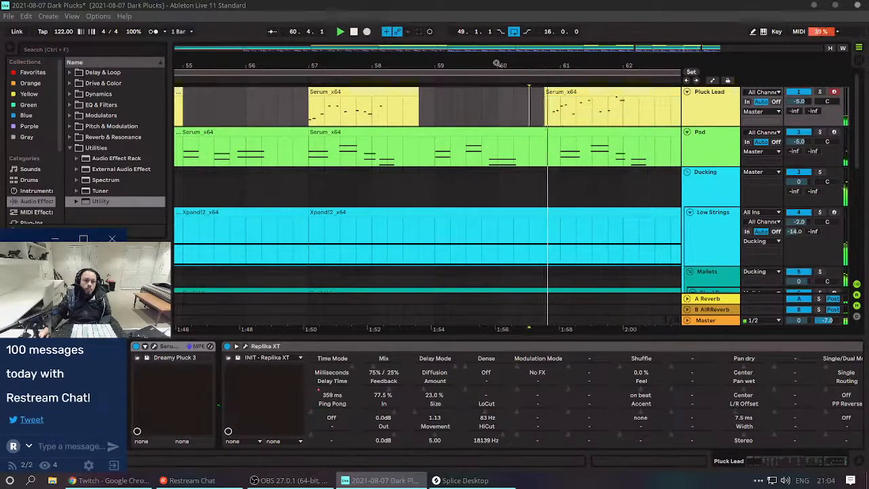
left_click_drag(496, 64, 496, 26)
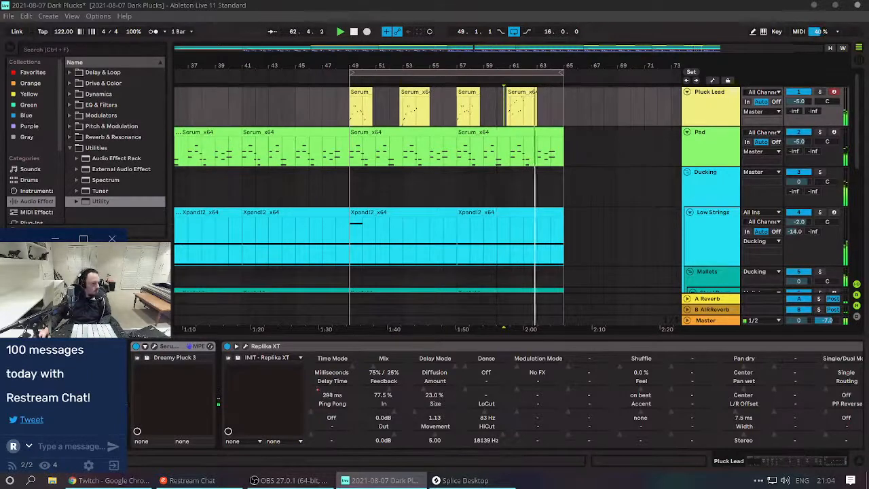
Read the latest chat messages and check the drum and percussion tracks from bar 49 during playback, then stop playback.
left_click(63, 370)
scroll(63, 370, "up", 1)
scroll(63, 386, "up", 1)
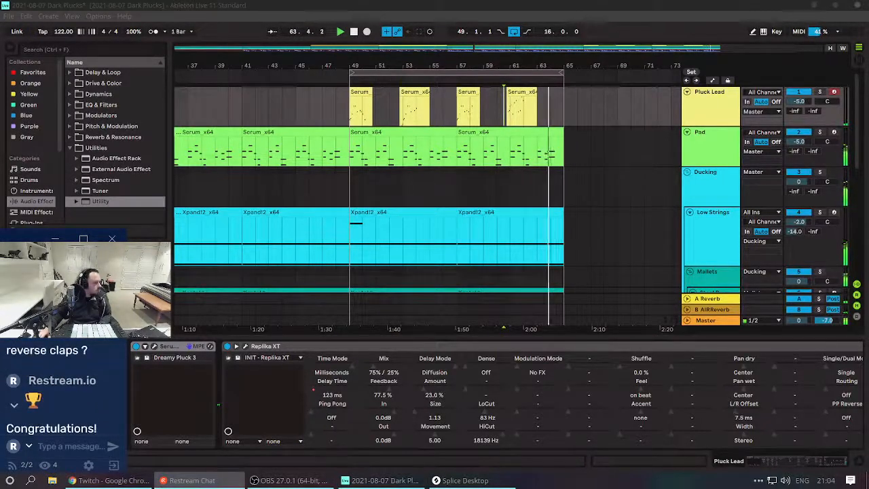
left_click(347, 183)
scroll(352, 193, "down", 2)
scroll(351, 193, "down", 6)
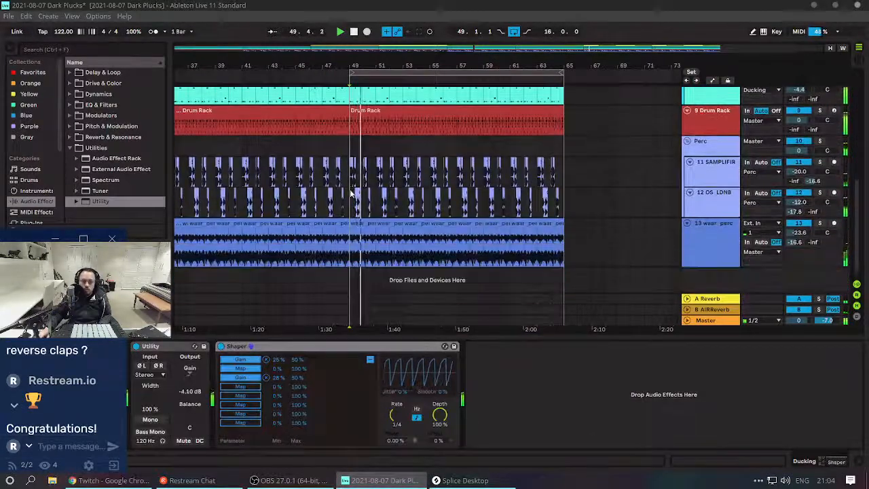
left_click(95, 389)
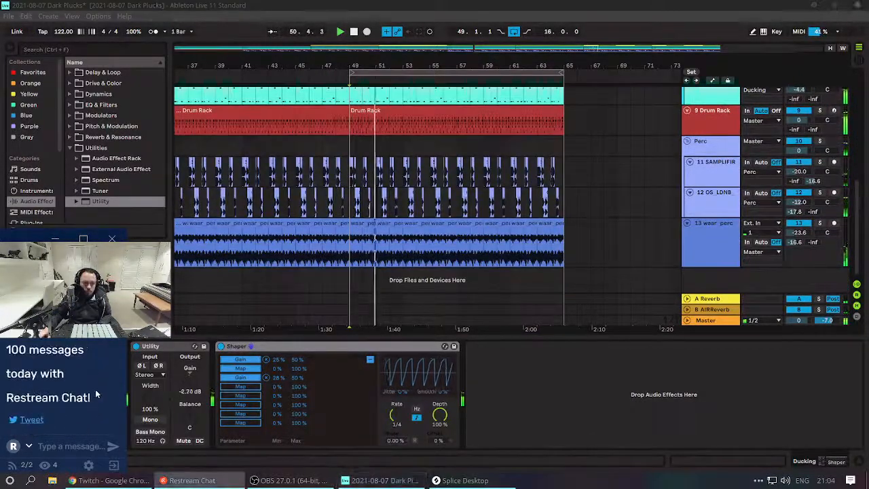
left_click(351, 282)
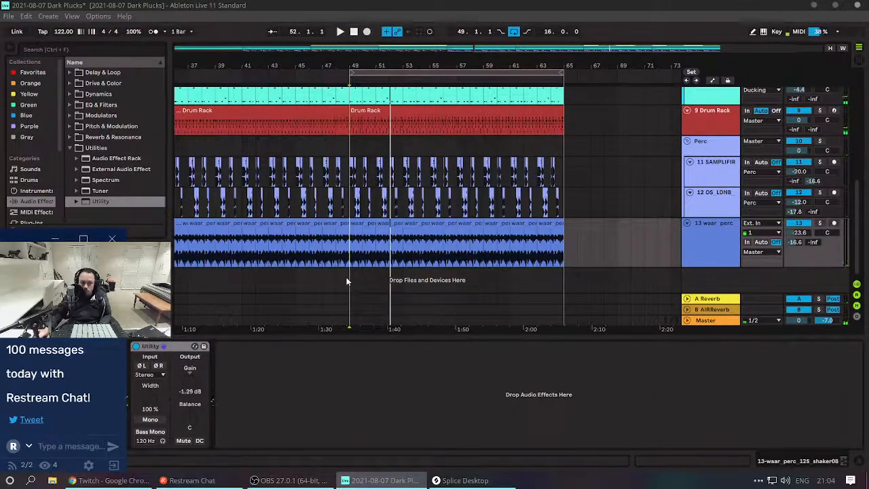
Switch to Splice Desktop and search the sample library for "cym".
key("alt+Tab")
key("alt+Tab")
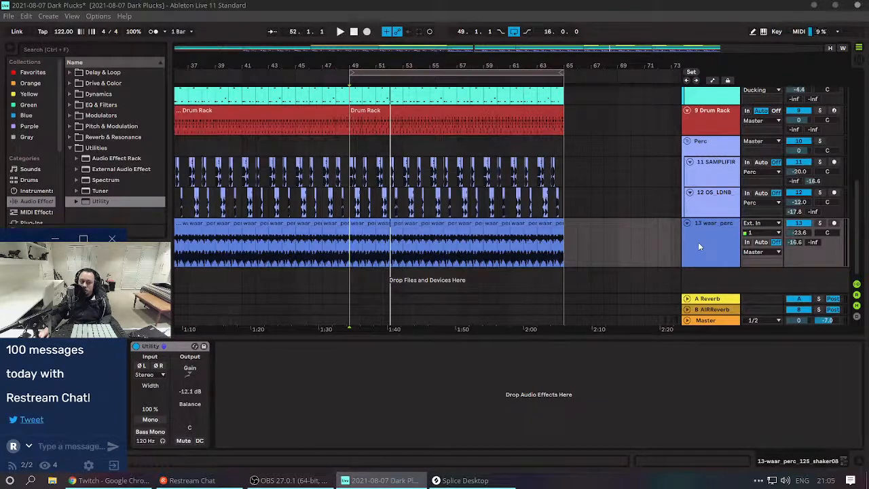
key("alt+Tab")
key("alt+Tab")
key("alt+Tab")
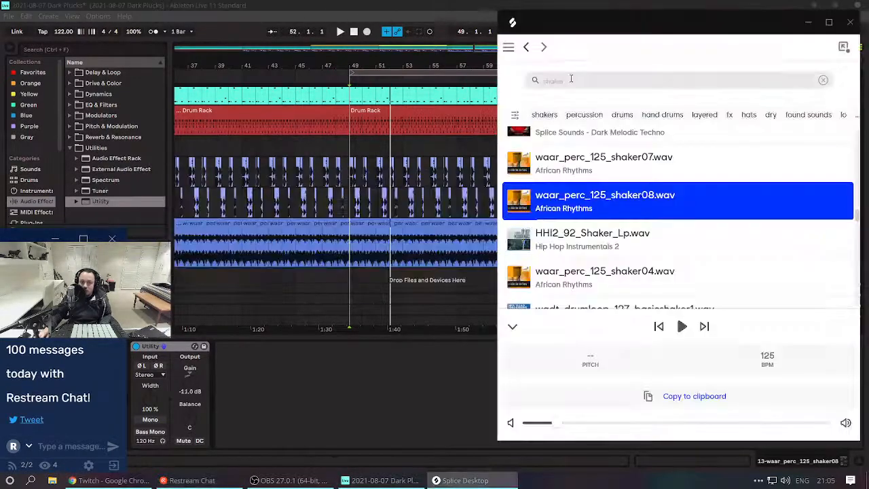
left_click(571, 79)
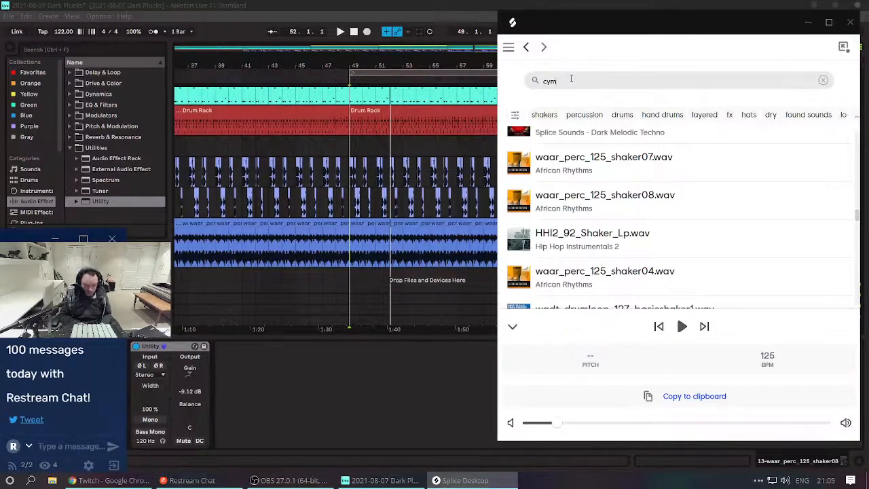
Audition the cymbal, crash and ride results one after another, from the top of the list to Crash_LoFi_DT_10.wav.
left_click(519, 196)
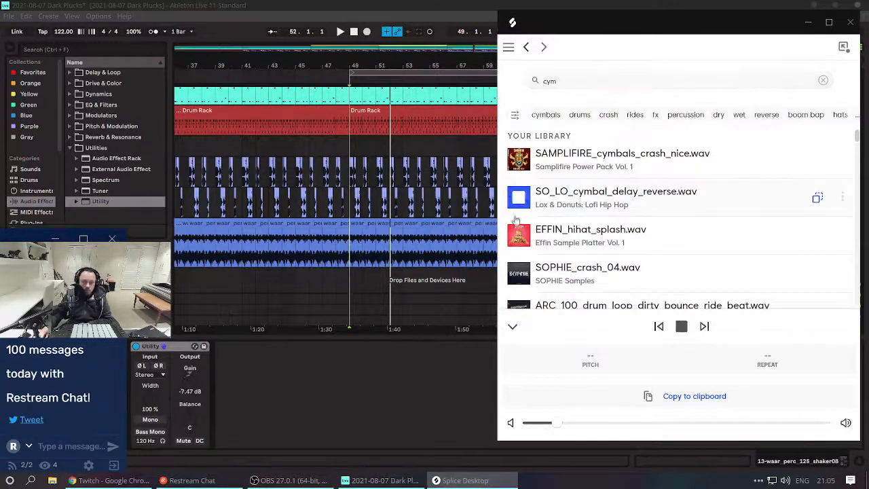
key("Down")
key("Down")
key("Down")
key("Down")
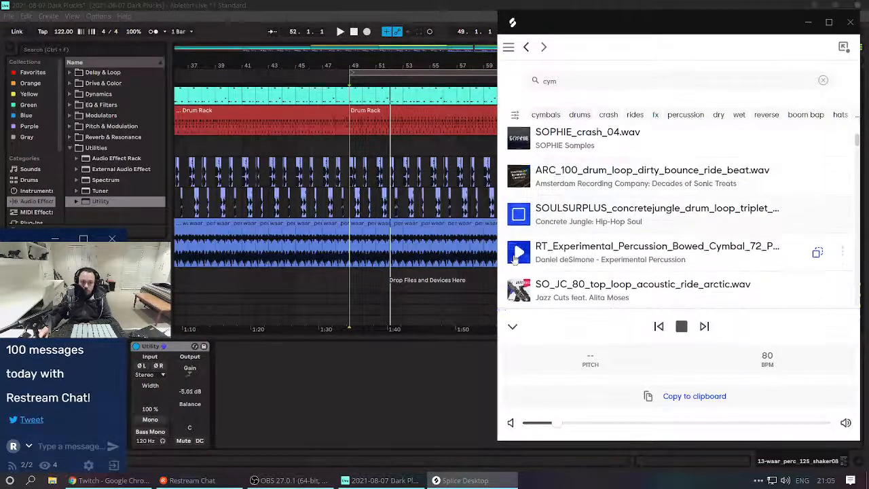
key("Down")
key("Down")
key("Down")
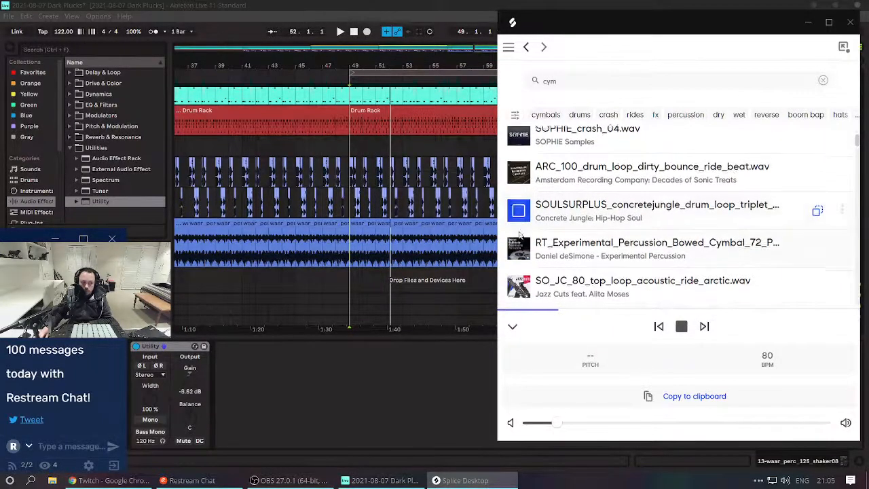
key("Down")
key("Down")
key("Down")
key("Down")
key("Down")
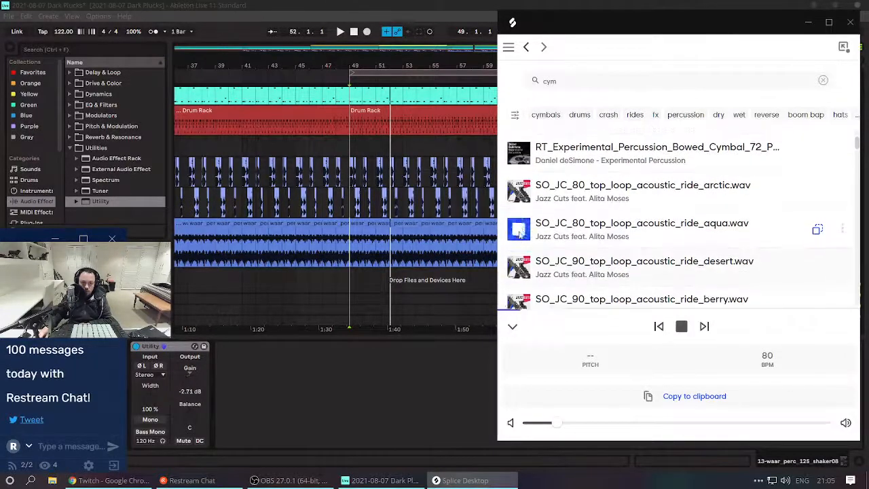
key("Down")
key("Down")
key("Down")
key("Down")
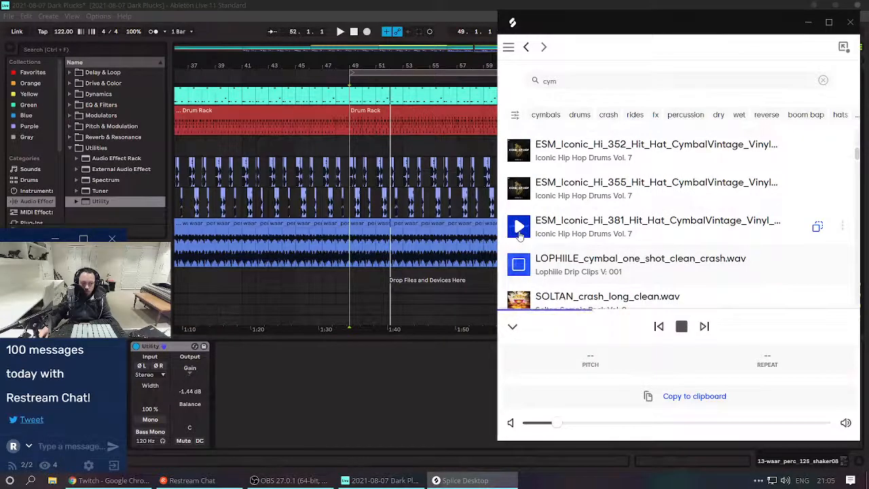
key("Down")
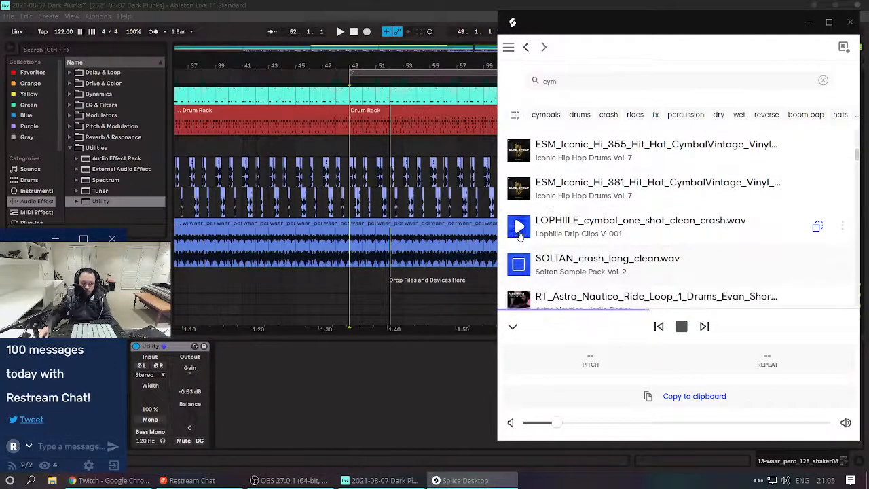
key("Up")
key("Down")
key("Down")
key("Down")
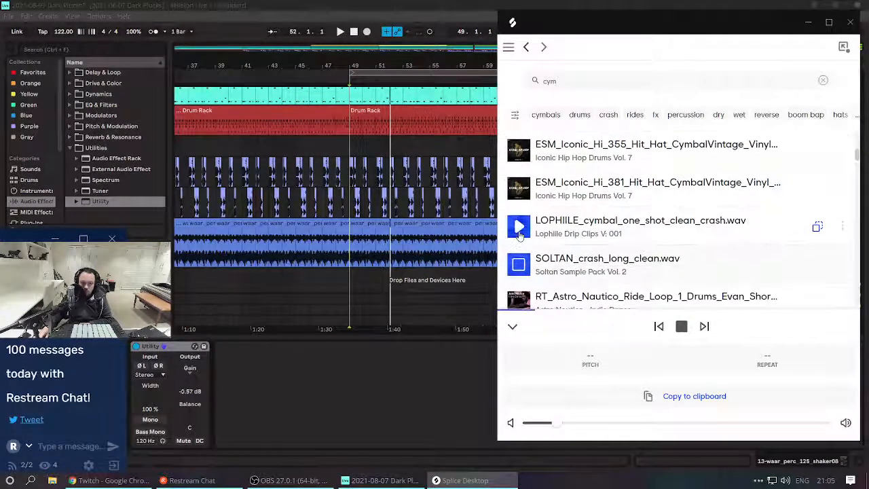
key("Down")
key("Down")
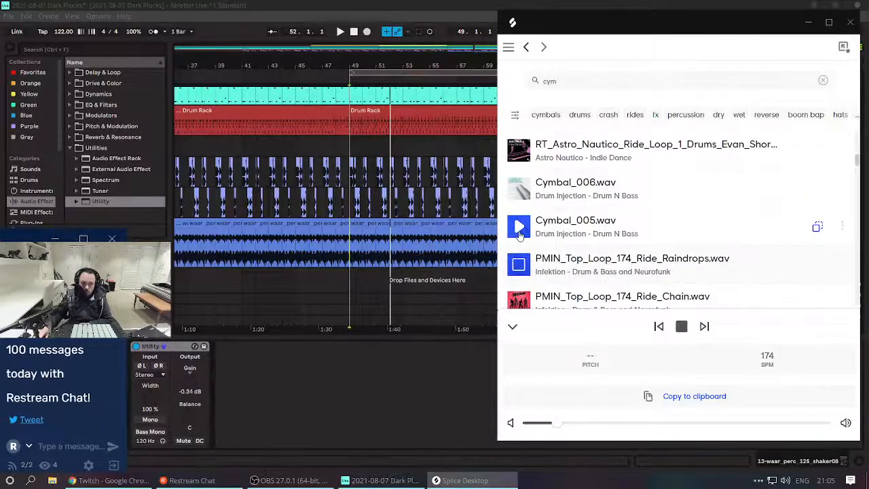
key("Down")
key("Down")
key("Down")
key("Down")
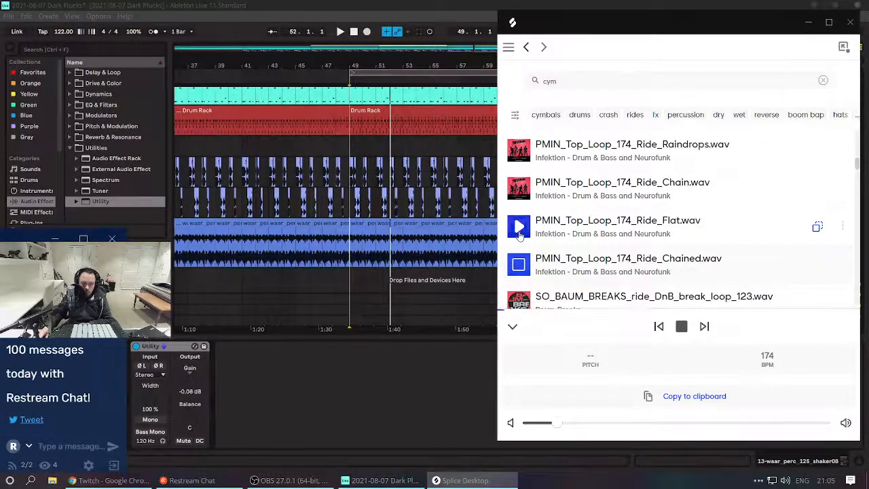
key("Down")
key("Down")
key("Down")
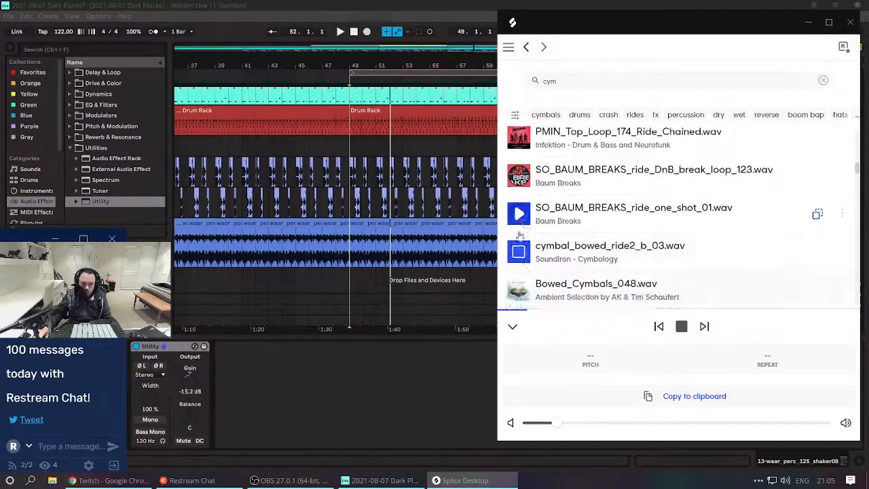
key("Down")
key("Down")
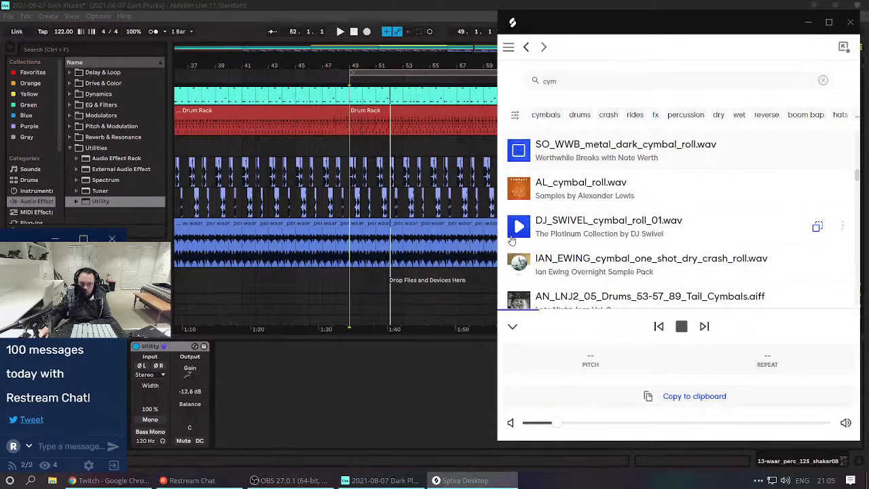
key("Down")
left_click(513, 238)
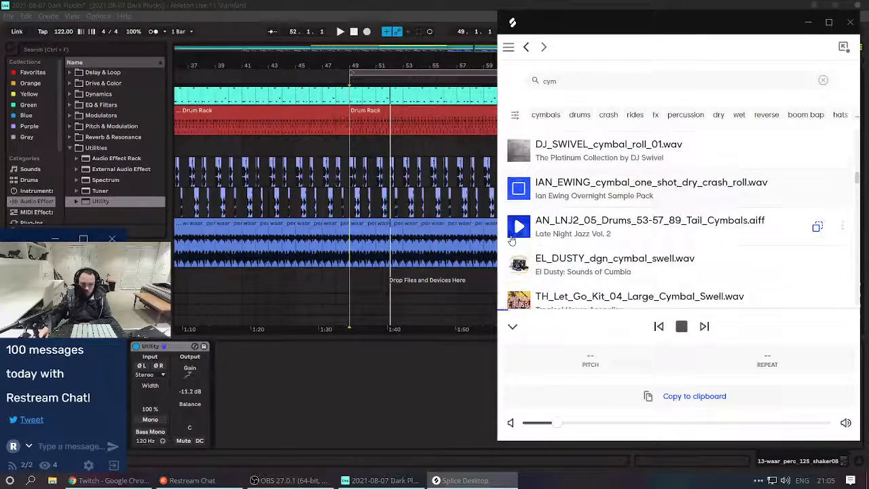
key("Down")
key("Down")
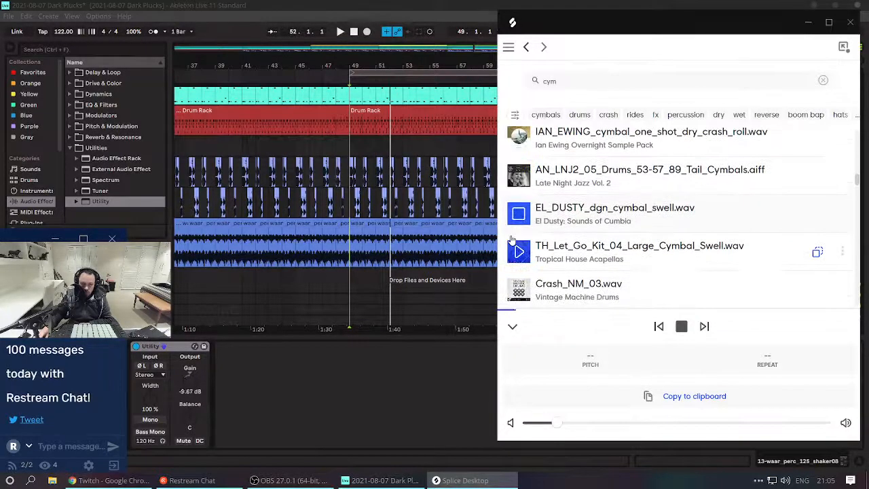
key("Down")
key("Down")
key("Down")
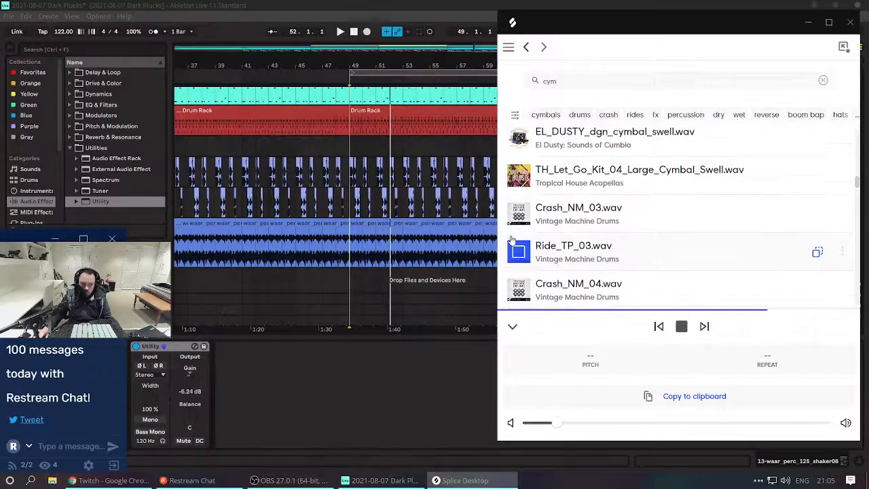
key("Down")
key("Down")
key("Down")
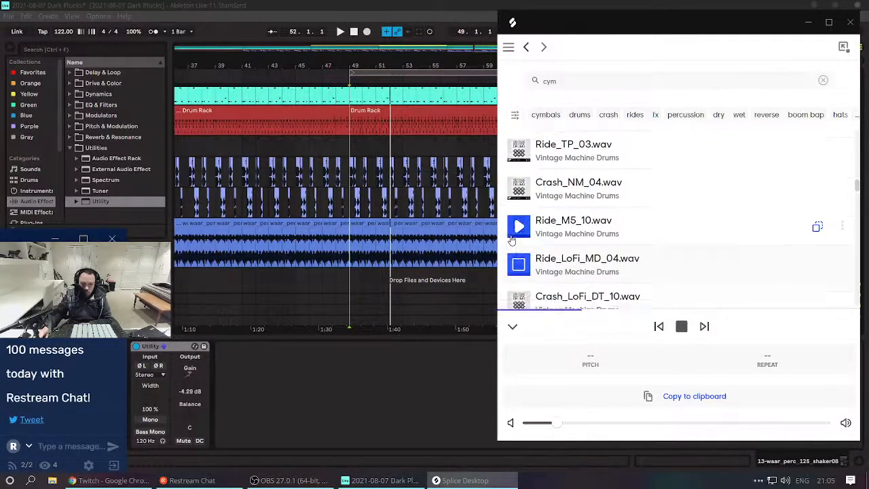
key("Down")
key("Down")
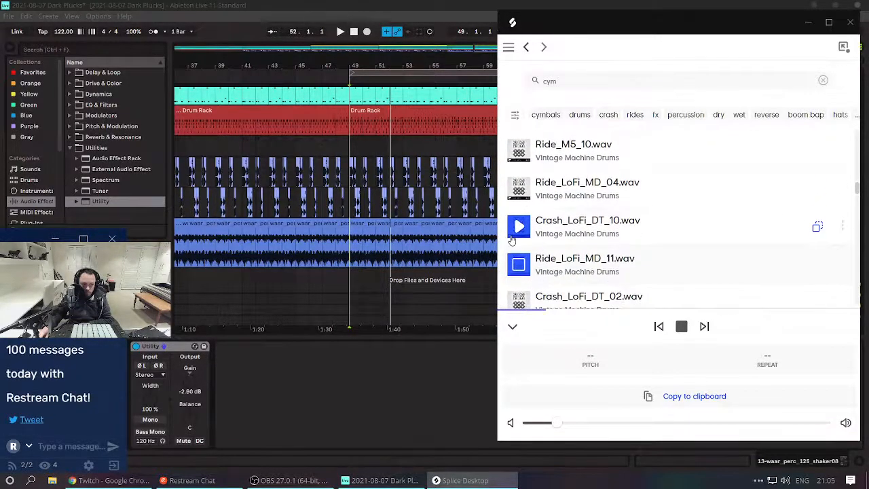
key("Up")
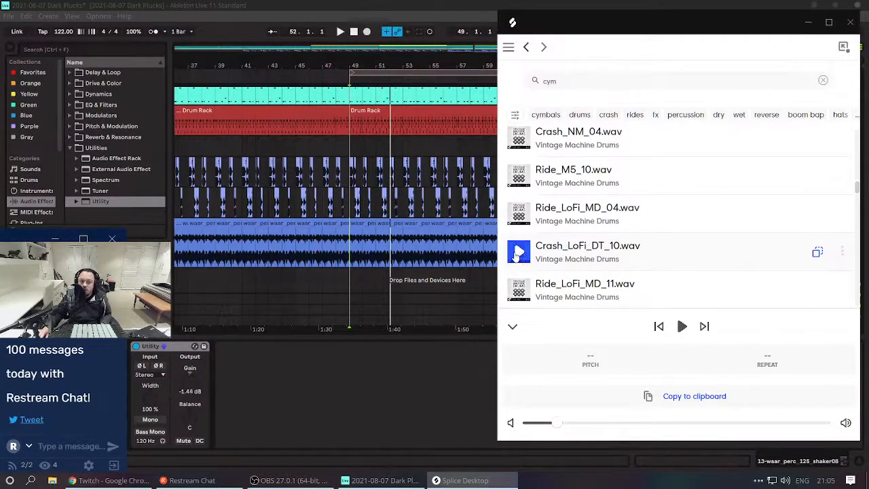
Place Crash_LoFi_DT_10.wav on a new Ableton Live track at bar 49, set the track volume to -15 and play from bar 48.
left_click_drag(562, 248, 358, 278)
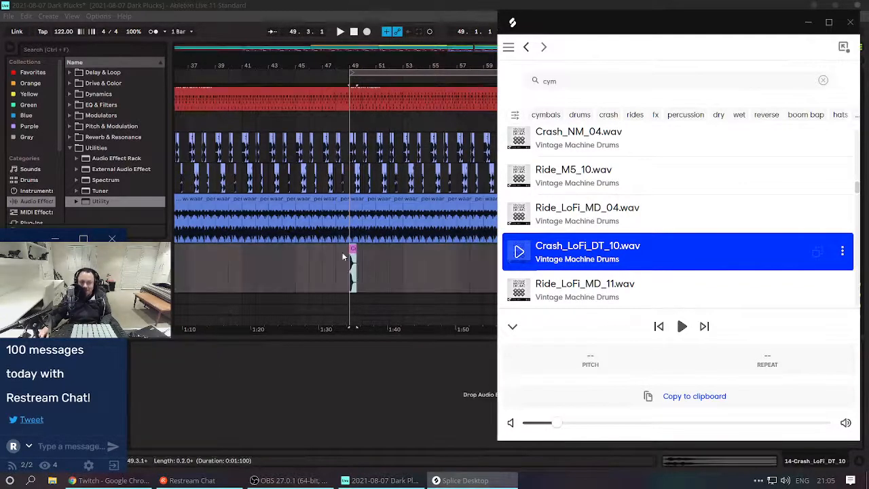
left_click(343, 254)
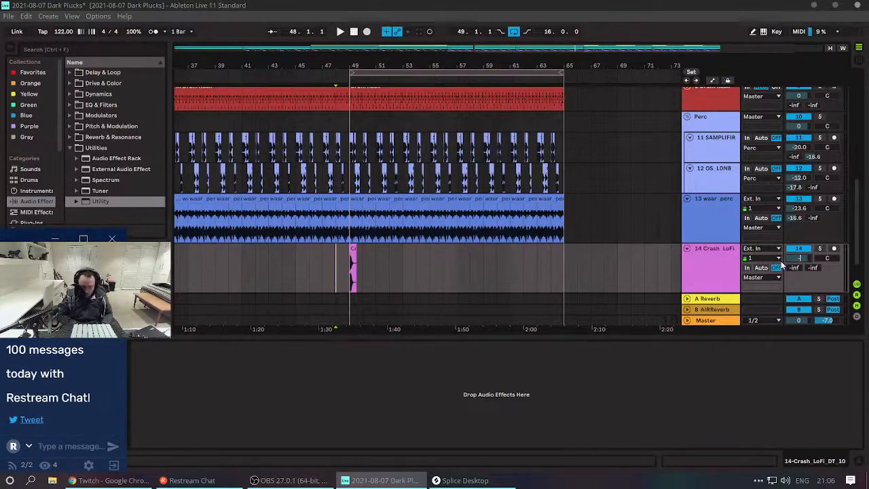
key("space")
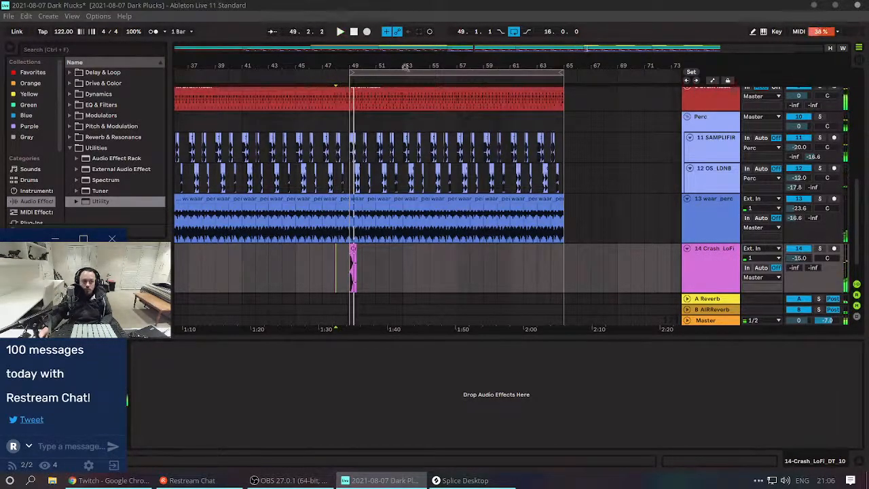
Turn on Warp for the crash clip at bar 49 and stretch it to end at 53.2.
left_click_drag(353, 66, 421, 238)
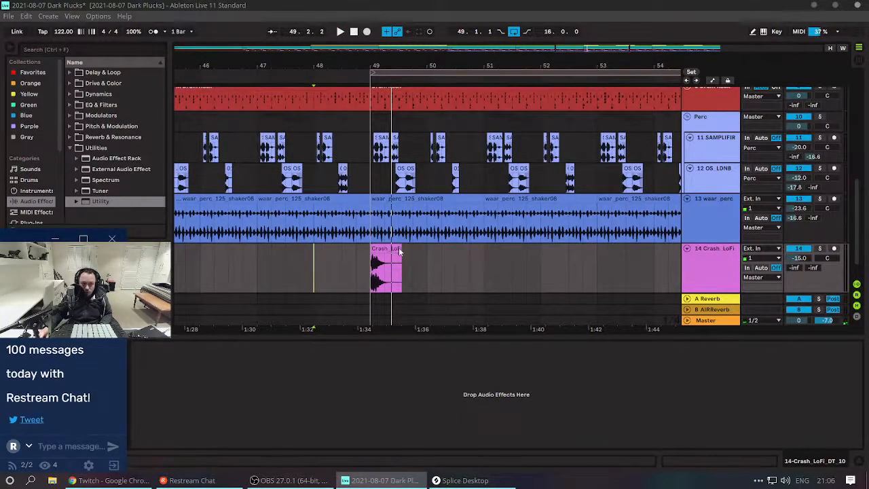
left_click(397, 248)
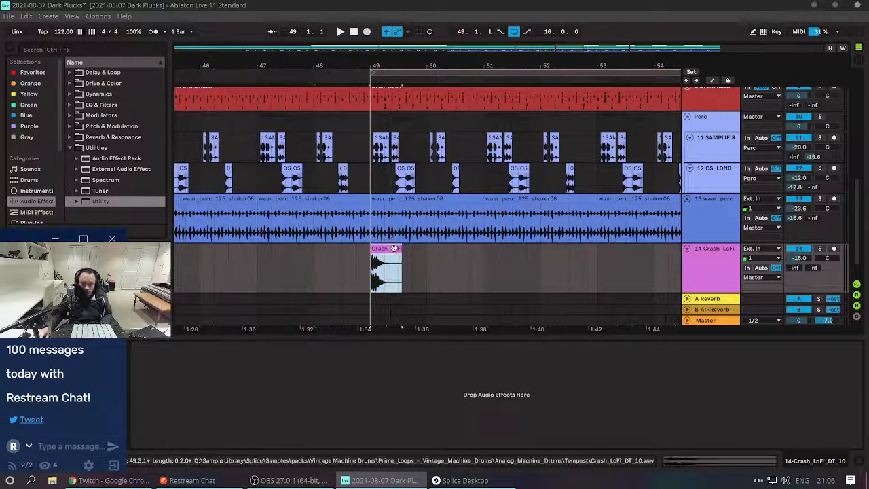
key("shift+Tab")
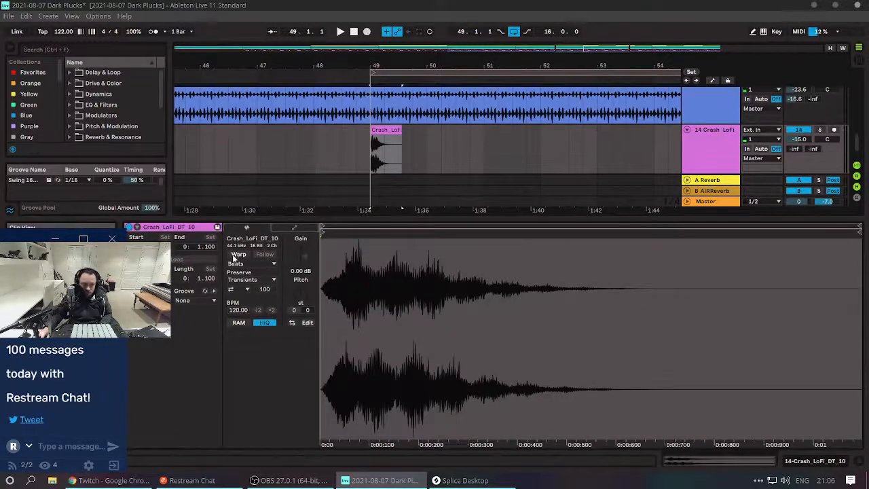
left_click(238, 254)
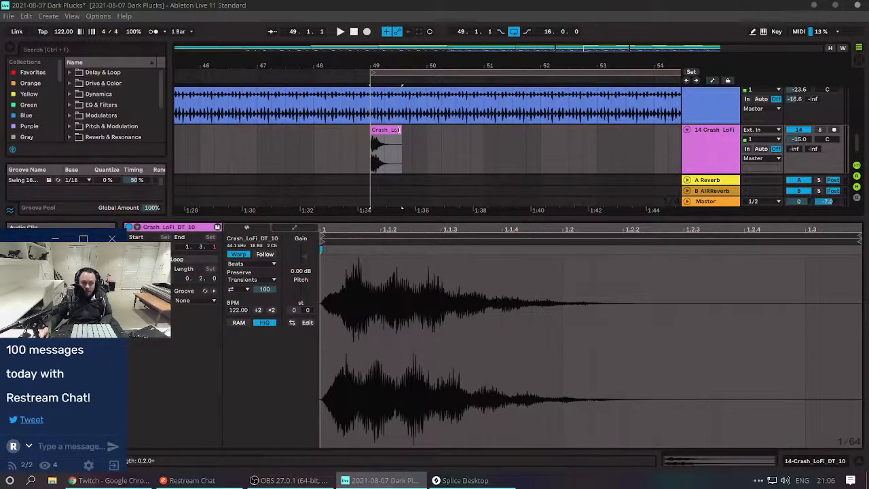
left_click_drag(399, 130, 622, 144)
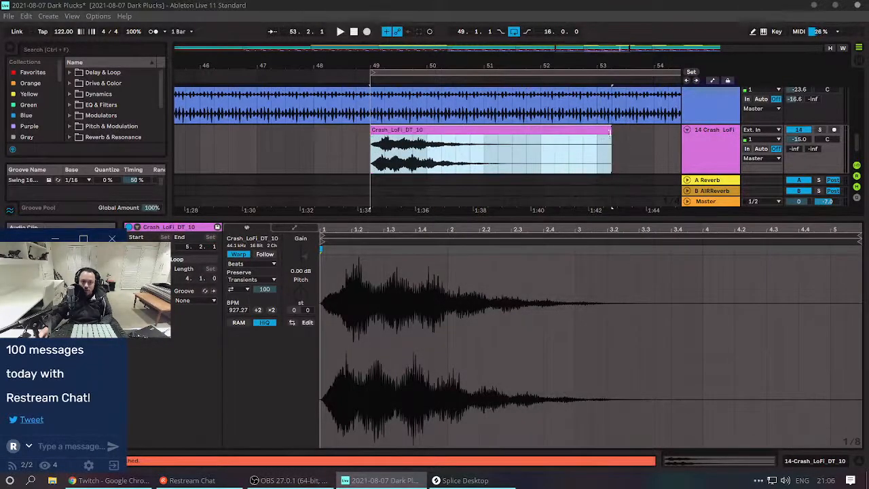
left_click_drag(405, 165, 429, 175)
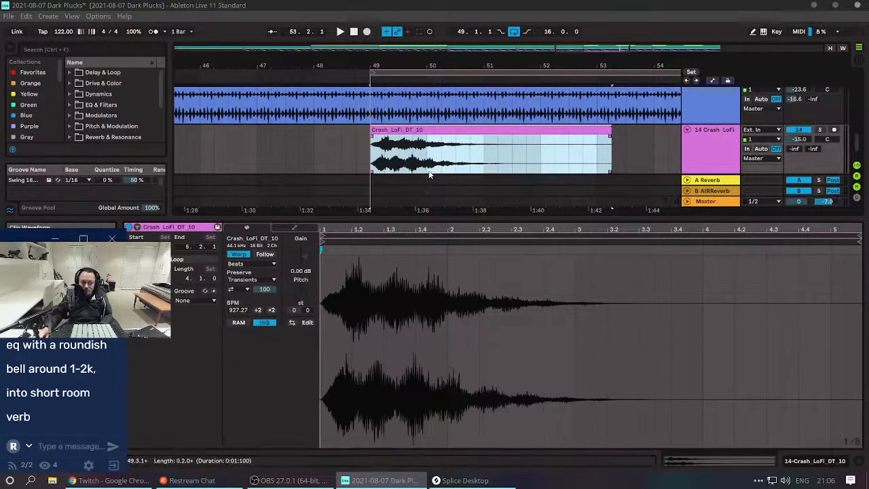
Solo the crash track and listen to the stretched clip from bar 49.
left_click(370, 169)
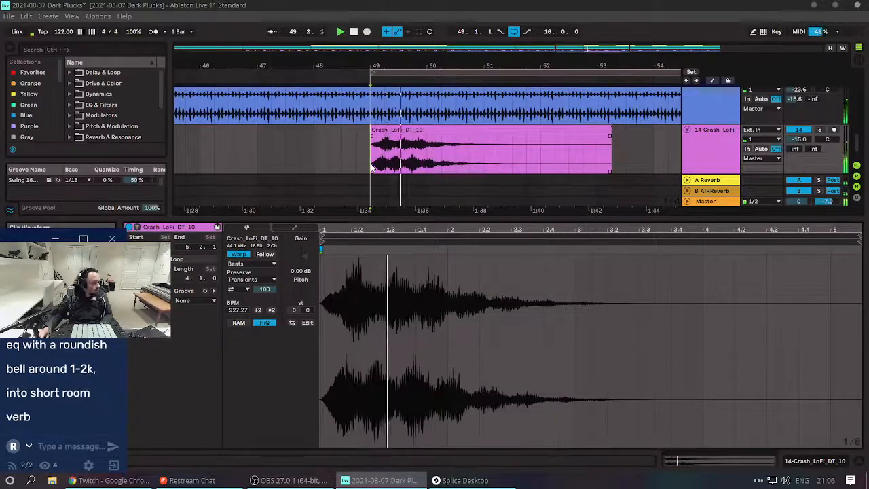
key("space")
key("s")
key("space")
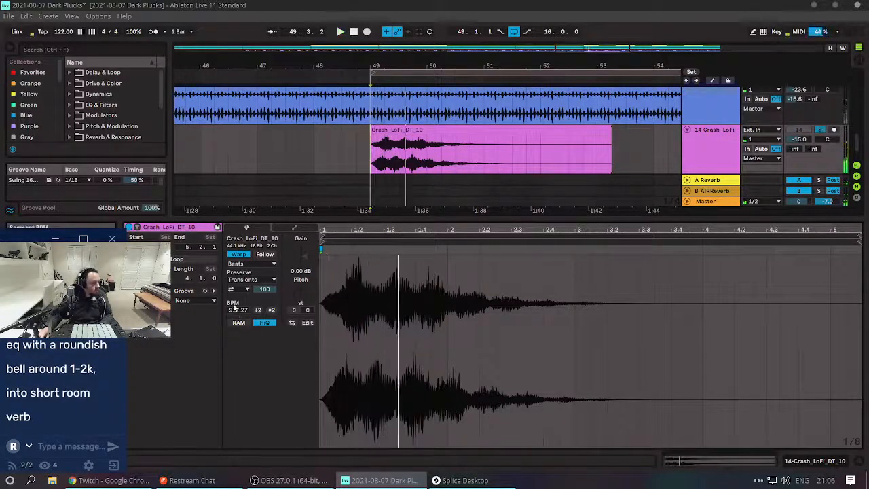
key("space")
key("space")
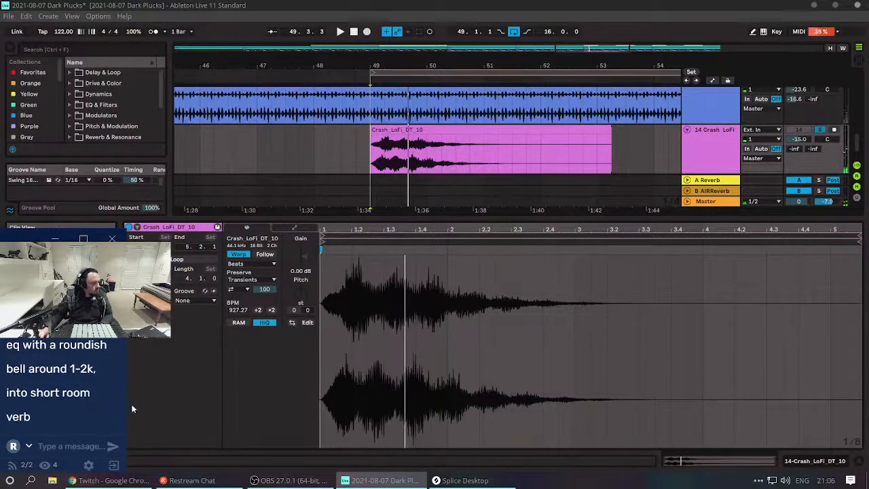
key("space")
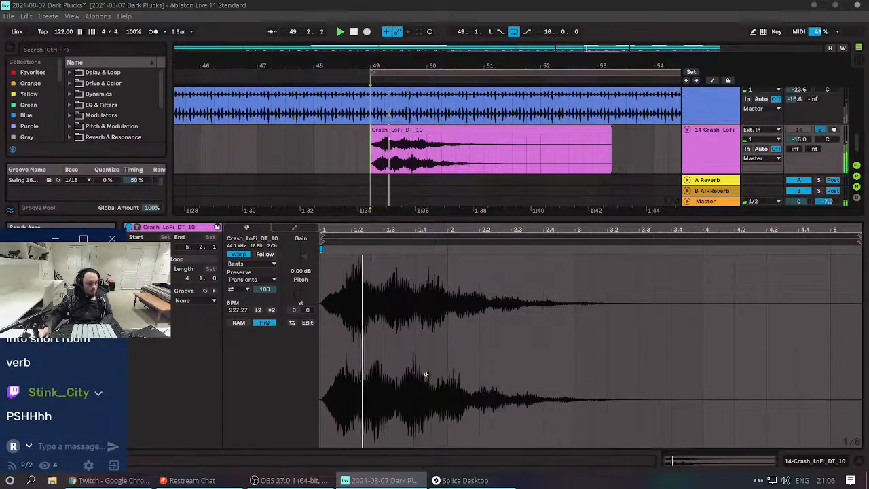
key("space")
key("space")
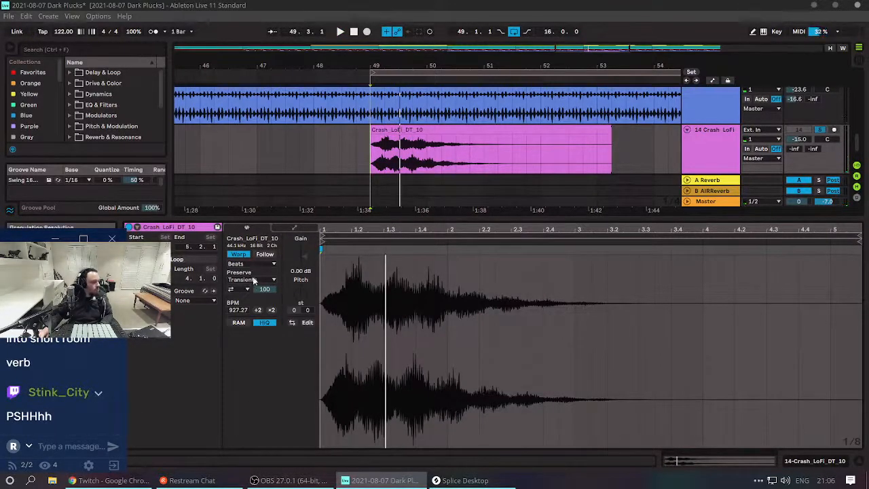
Switch the crash clip's warp mode to Tones and listen to it from bar 49.
left_click(248, 265)
left_click(257, 282)
key("space")
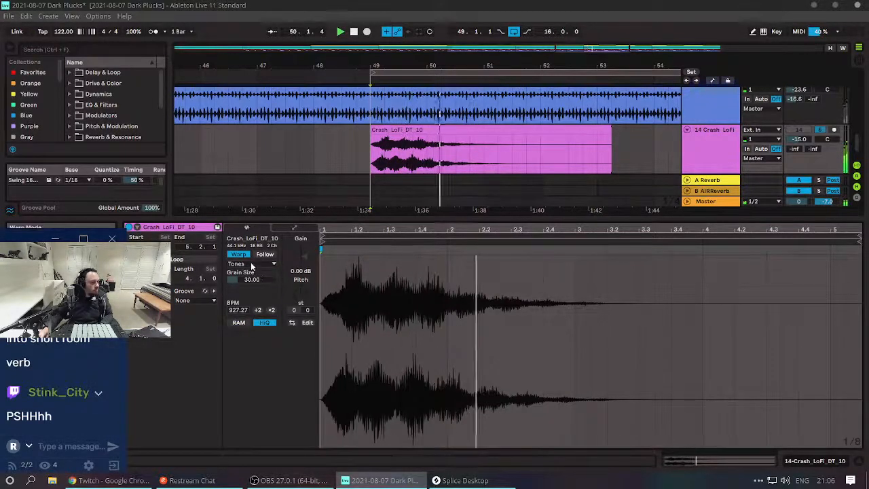
key("space")
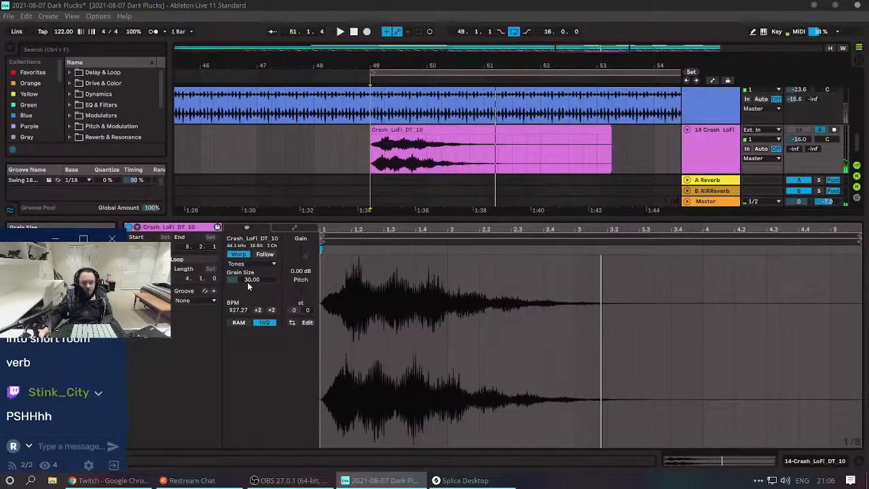
Raise the crash clip's grain size to 94.50, replaying the clip from bar 49 to compare the sound.
left_click_drag(247, 282, 245, 248)
key("space")
key("space")
key("space")
left_click_drag(249, 280, 249, 266)
key("space")
key("space")
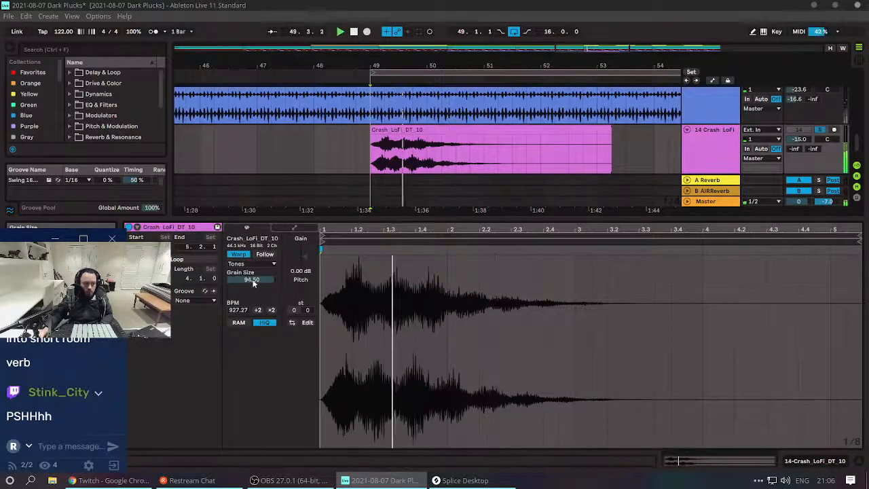
Switch the crash clip's warp mode to Texture and listen to it from bar 49.
left_click(251, 266)
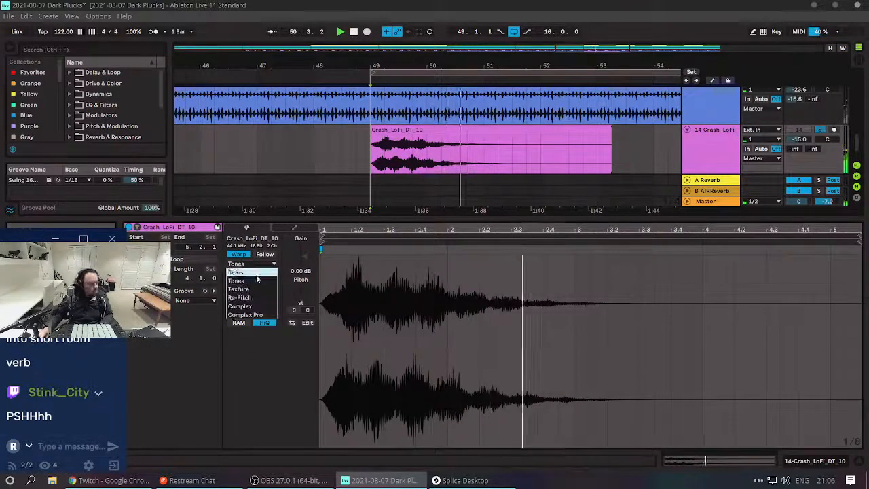
left_click(255, 289)
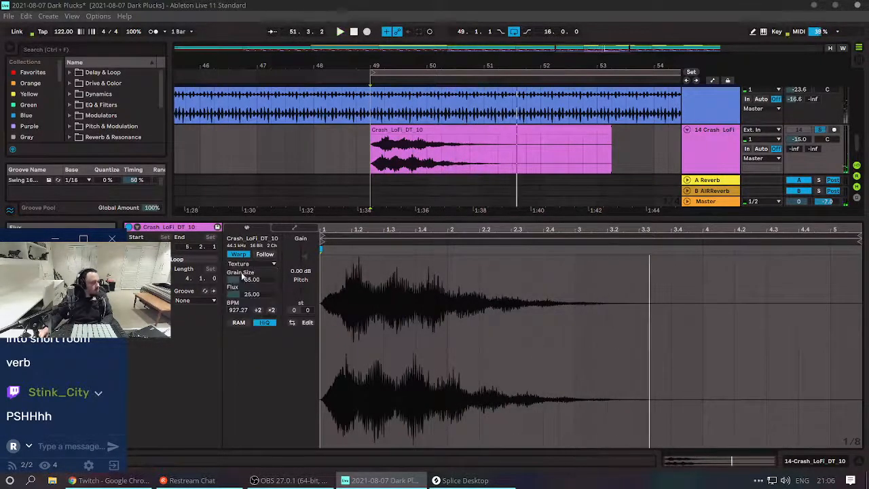
key("space")
key("space")
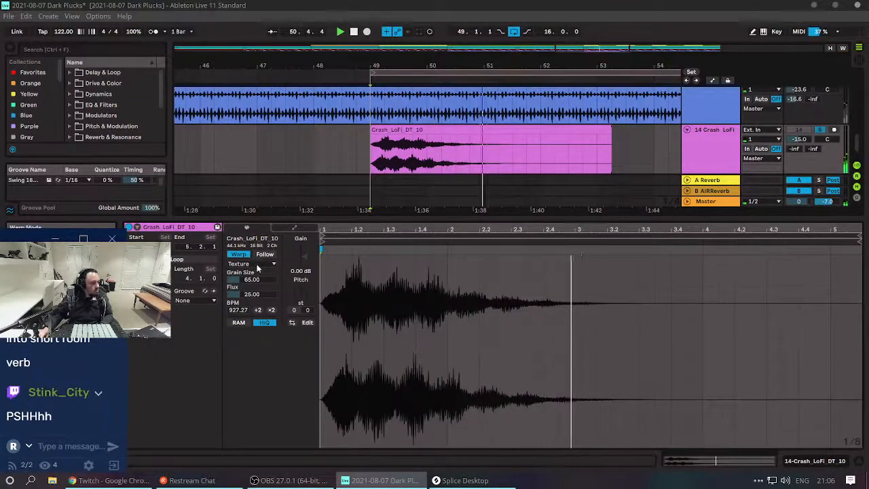
Try the Re-Pitch warp mode on the crash clip and listen to it from bar 49.
left_click(256, 265)
left_click(267, 282)
key("space")
key("space")
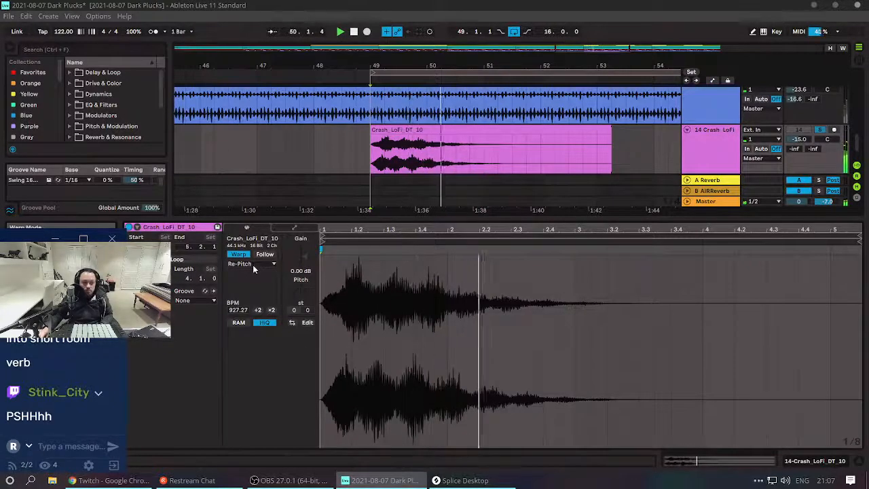
Return the crash clip's warp mode to Texture and transpose it to -15 semitones, replaying it from bar 49.
left_click(253, 265)
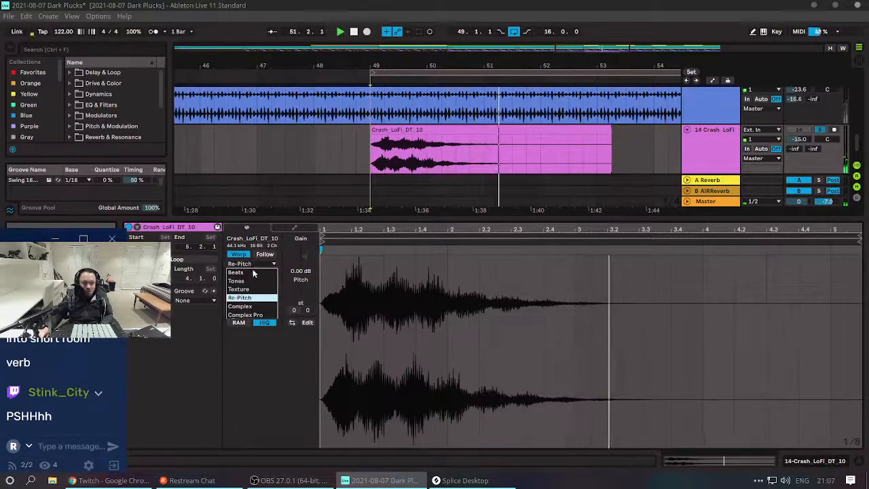
left_click(238, 288)
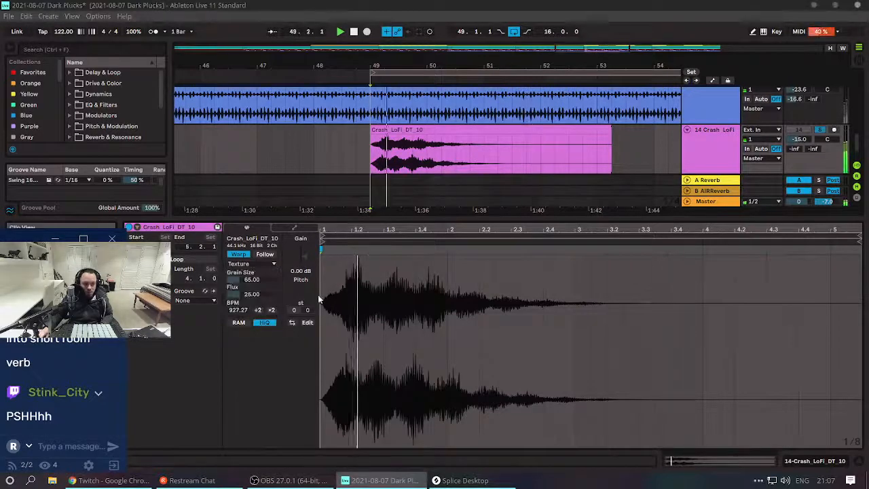
left_click_drag(294, 293, 293, 313)
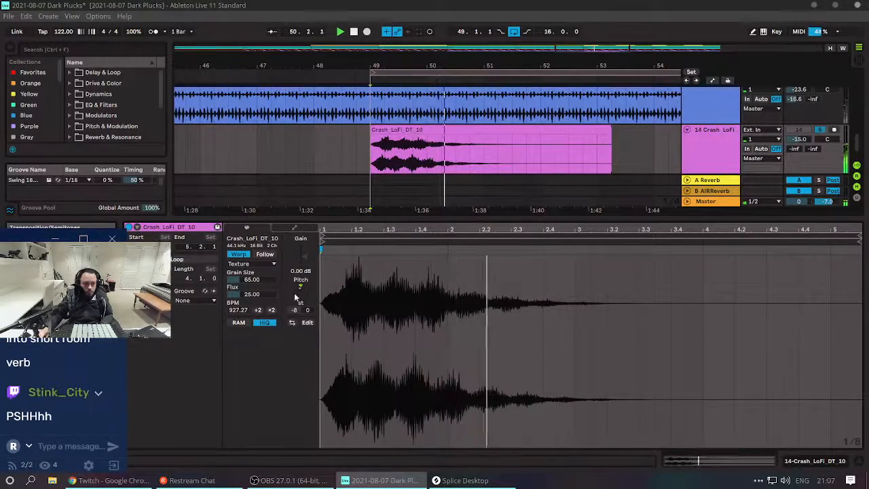
key("space")
key("space")
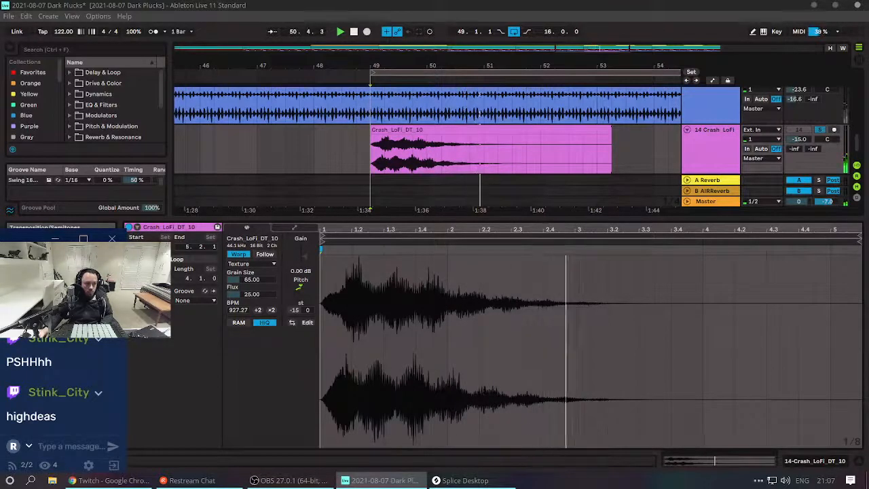
key("space")
key("space")
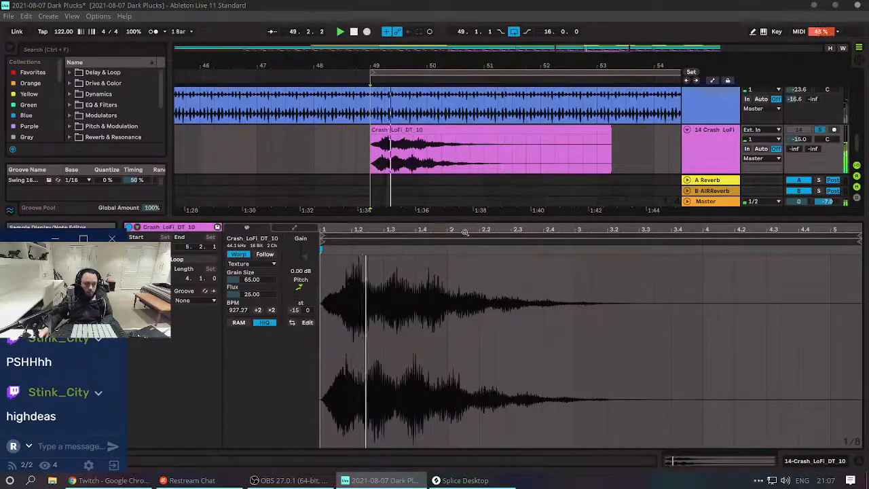
Listen again to the transposed crash clip from bar 49.
left_click(82, 390)
scroll(82, 390, "up", 1)
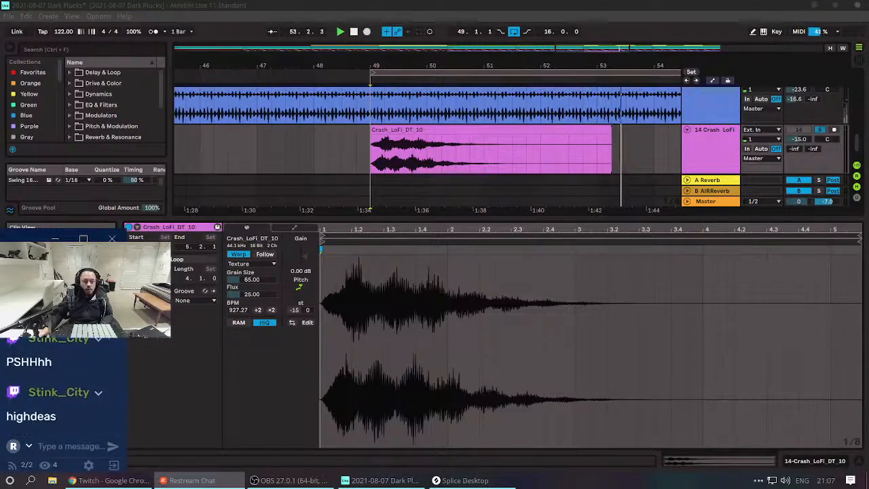
left_click(460, 394)
key("space")
key("space")
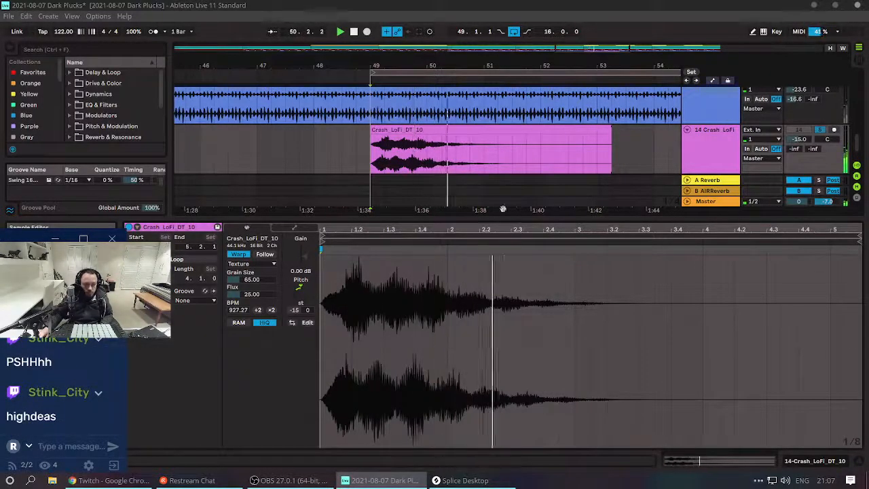
Stretch the crash clip to end at about 53.3.2 and listen to it from bar 49.
left_click(411, 130)
scroll(410, 131, "down", 1)
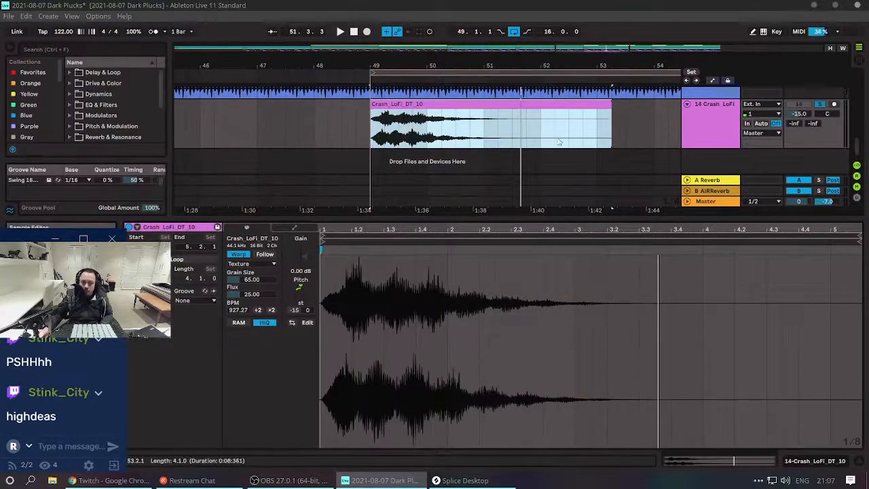
left_click_drag(609, 106, 646, 113)
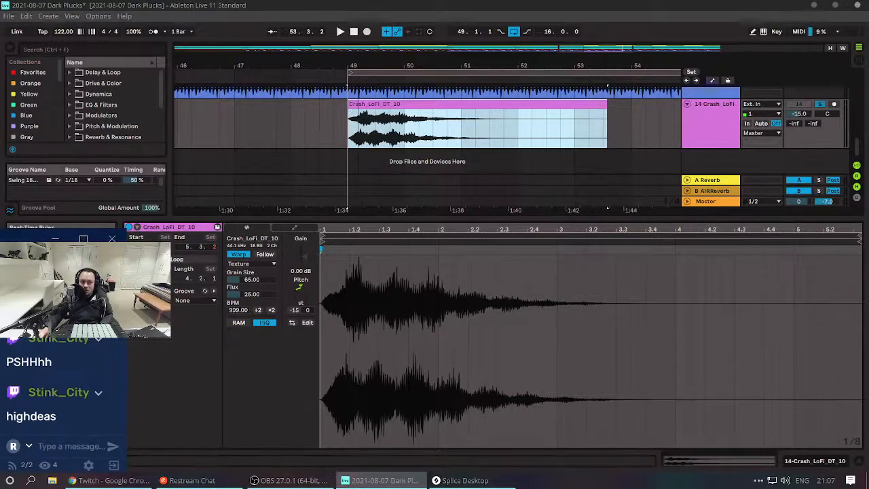
left_click_drag(576, 66, 368, 31)
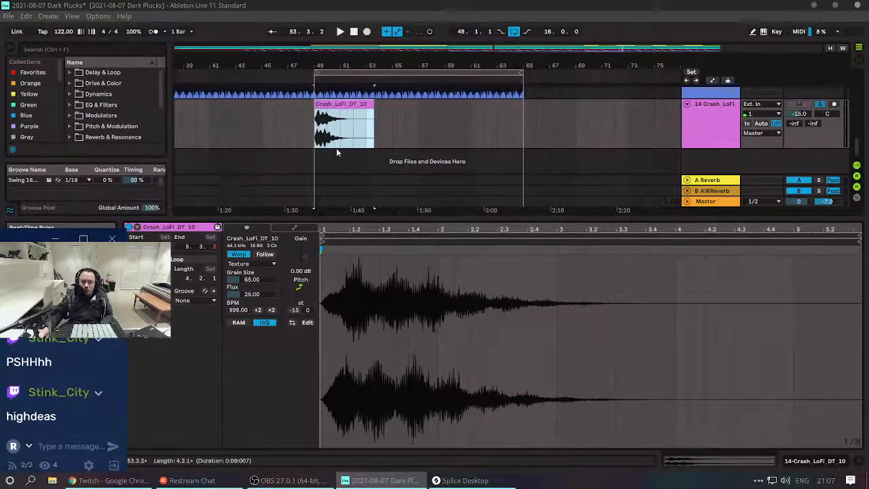
left_click(315, 119)
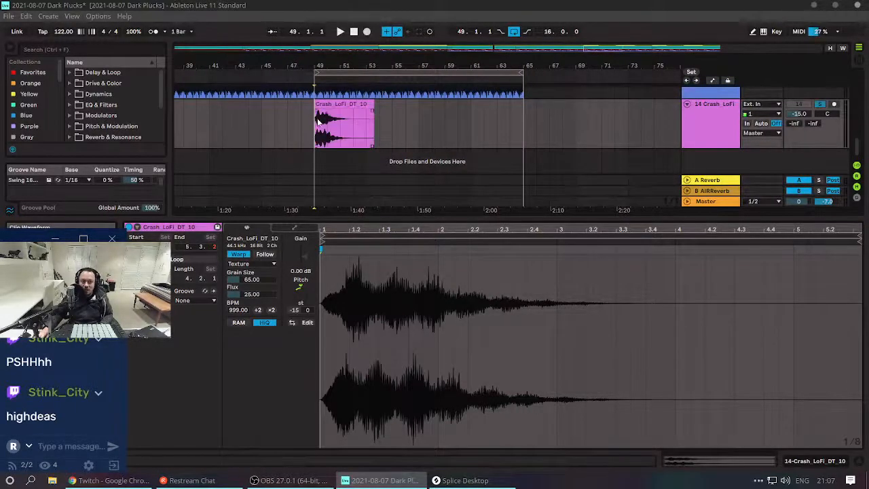
key("space")
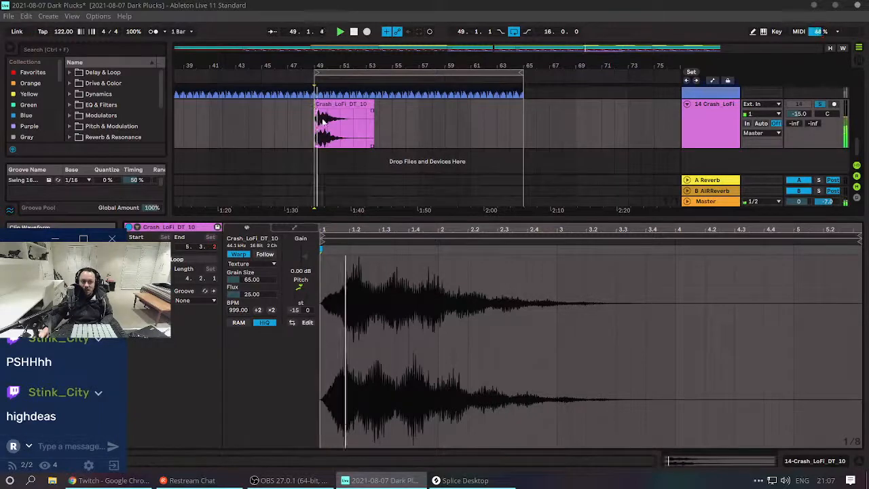
key("space")
Consolidate the crash clip and stretch the new audio to end at about 62.3.2, ready to play from bar 49.
left_click(366, 107)
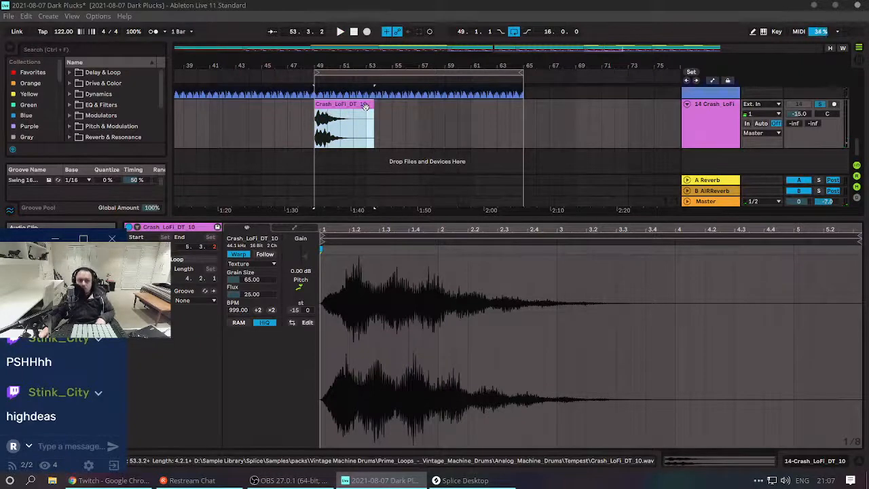
key("ctrl+j")
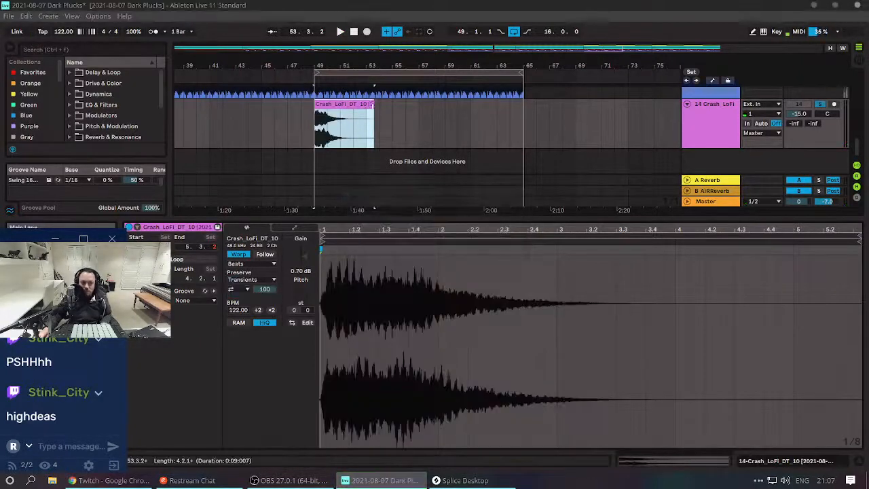
left_click_drag(370, 105, 245, 349)
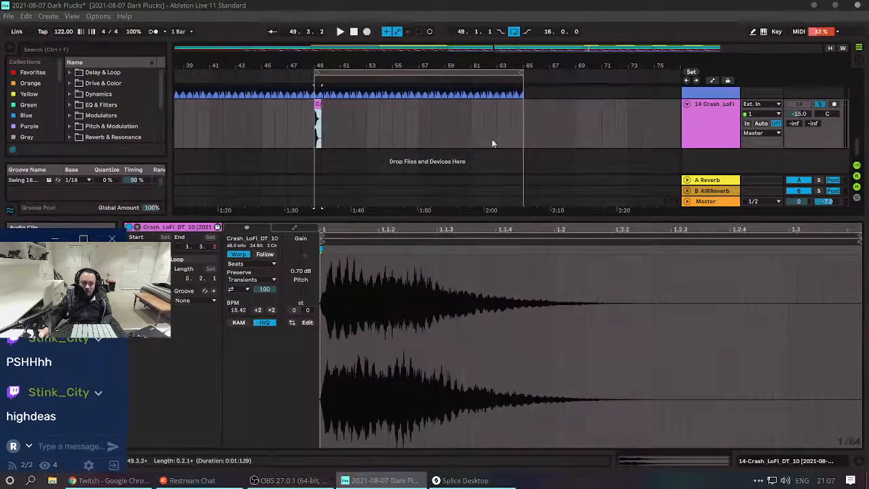
key("ctrl+z")
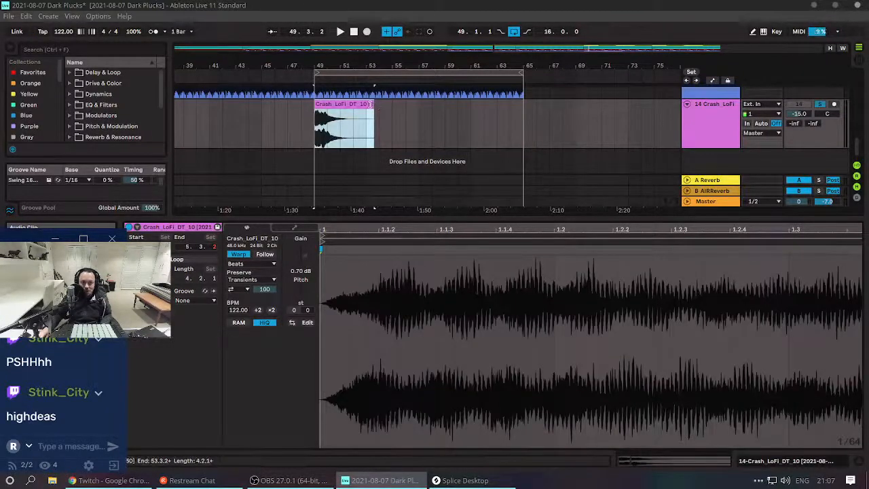
left_click_drag(370, 104, 490, 102)
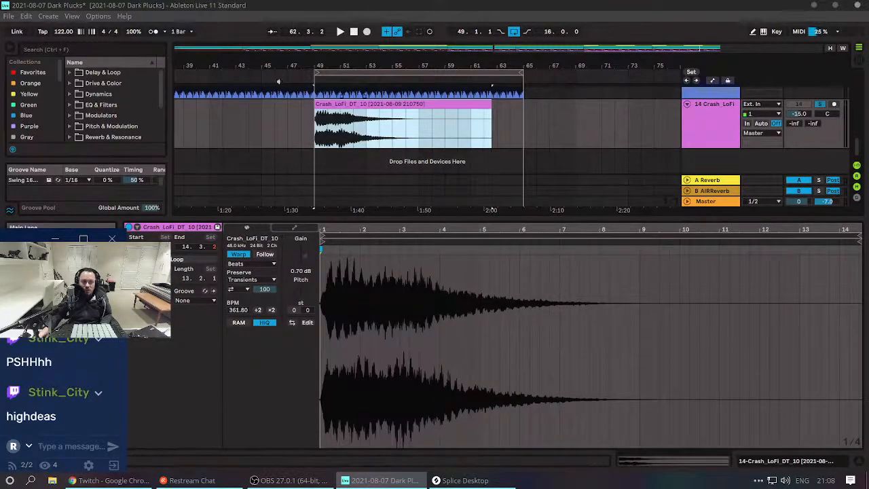
left_click(318, 134)
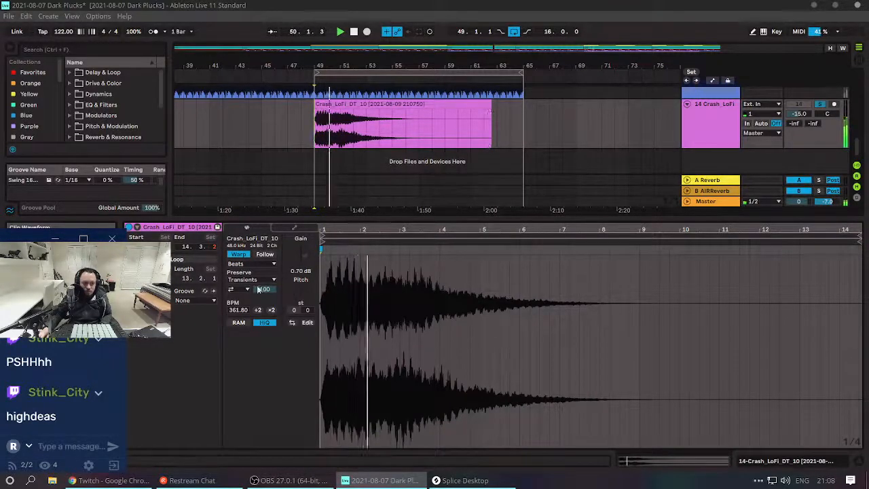
Set the consolidated crash clip's warp mode to Texture and play it from bar 49.
left_click(251, 264)
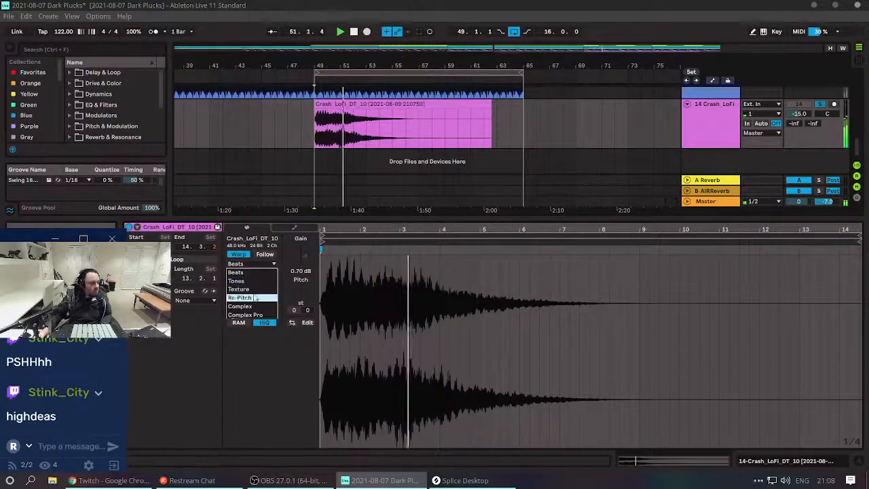
left_click(239, 288)
left_click(326, 131)
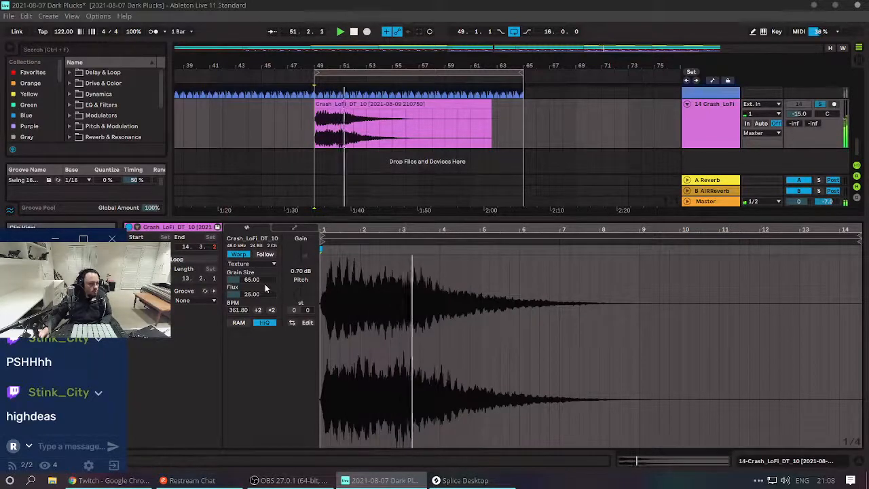
Set the crash clip's Flux to 22.66 and Grain Size to 67.25, replaying the clip to compare the sound.
mouse_move(247, 295)
left_mouse_down()
mouse_move(247, 326)
mouse_move(247, 298)
left_mouse_up()
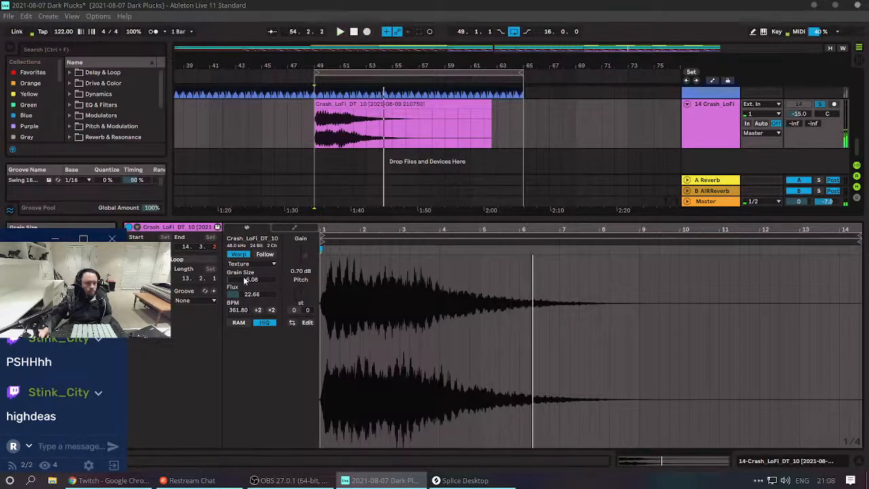
key("space")
key("space")
mouse_move(244, 278)
left_mouse_down()
mouse_move(244, 245)
mouse_move(248, 280)
left_mouse_up()
key("space")
key("space")
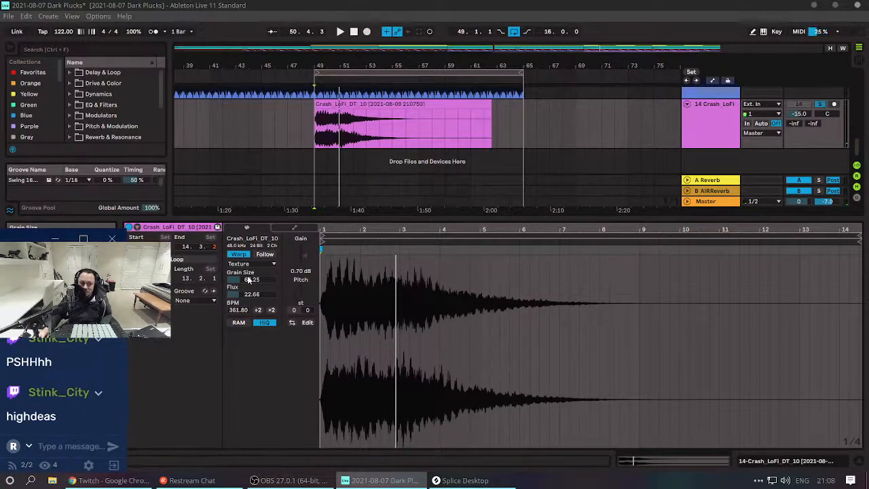
key("ctrl+m")
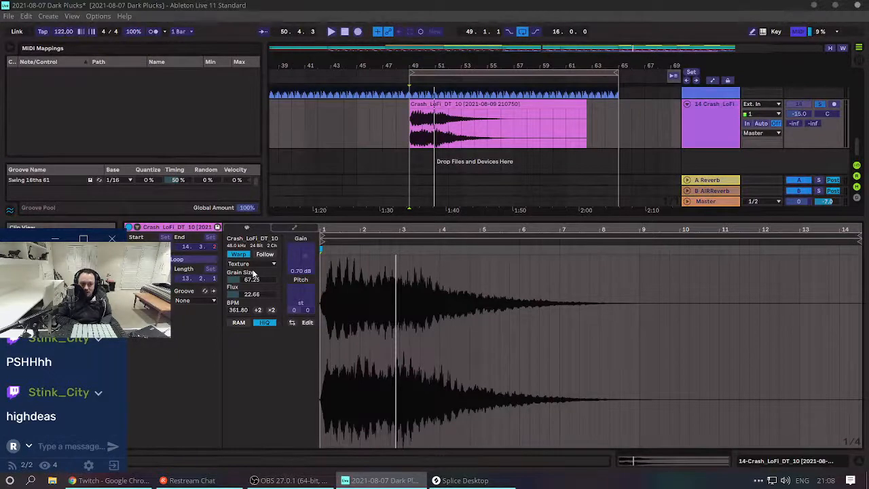
key("ctrl+m")
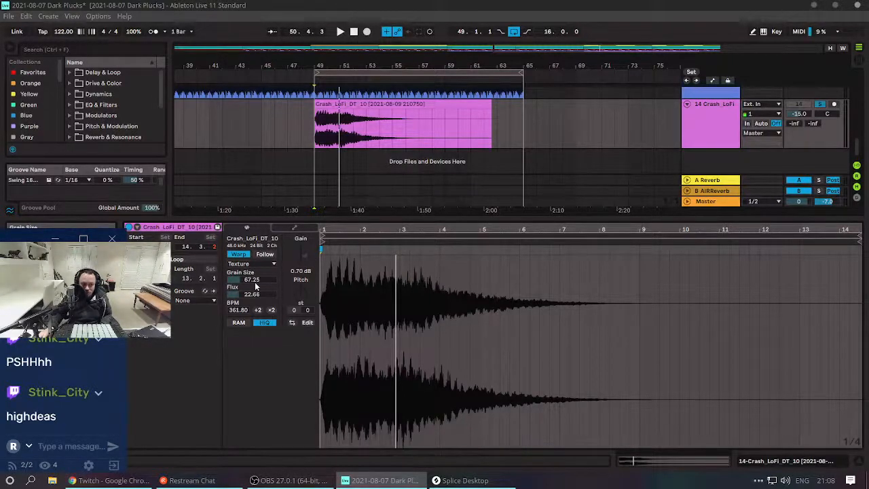
Insert a triangle shape over the first 2.3.0 of the crash clip's Grain Size envelope and lower its peak to a shallow rise.
left_click(297, 226)
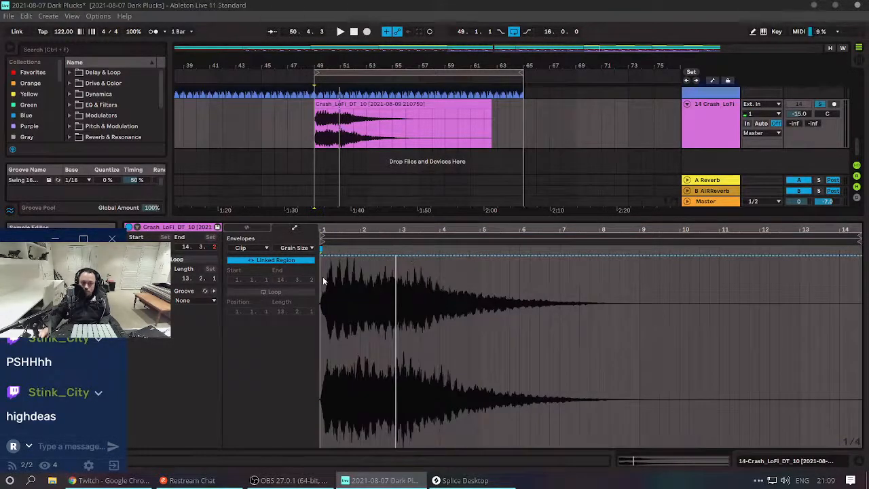
left_click_drag(323, 280, 430, 292)
right_click(349, 331)
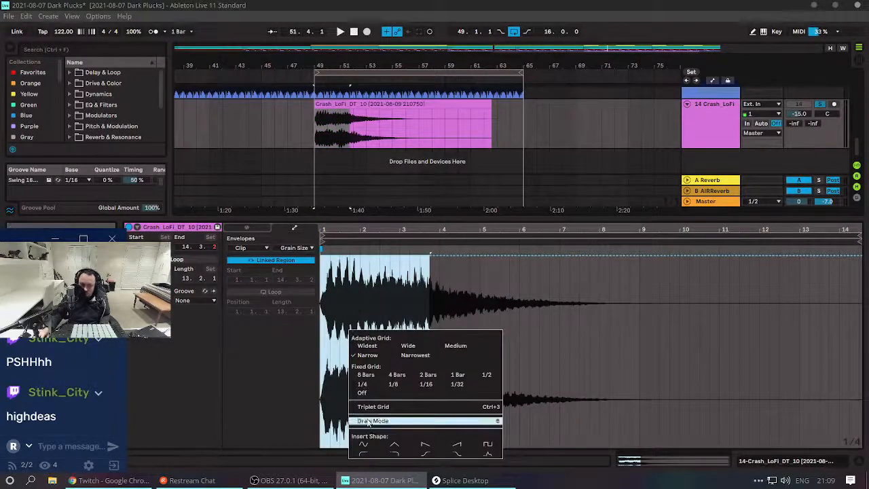
left_click(394, 444)
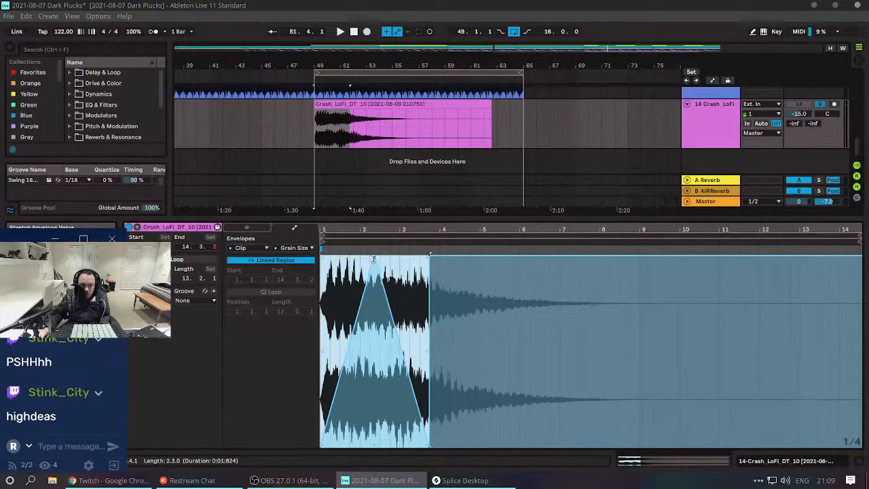
left_click_drag(372, 259, 375, 391)
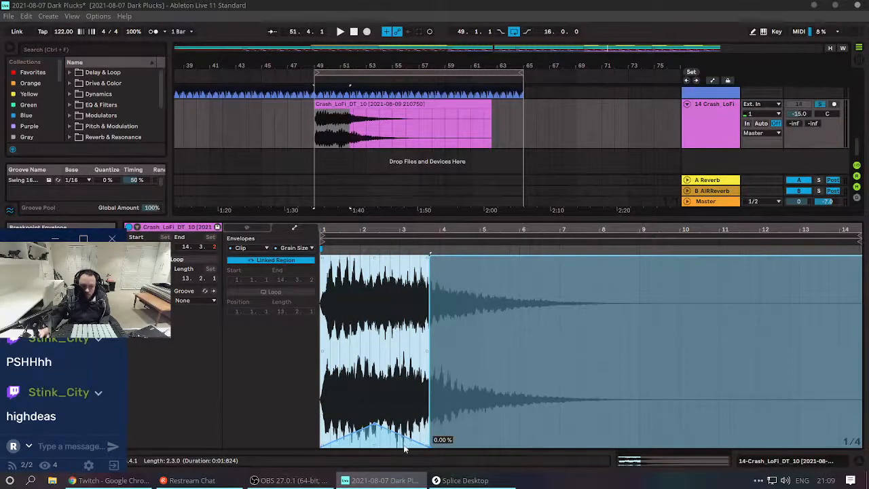
Try raising the selected part of the Grain Size envelope close to its maximum, and undo those envelope changes.
left_click_drag(405, 449, 419, 265)
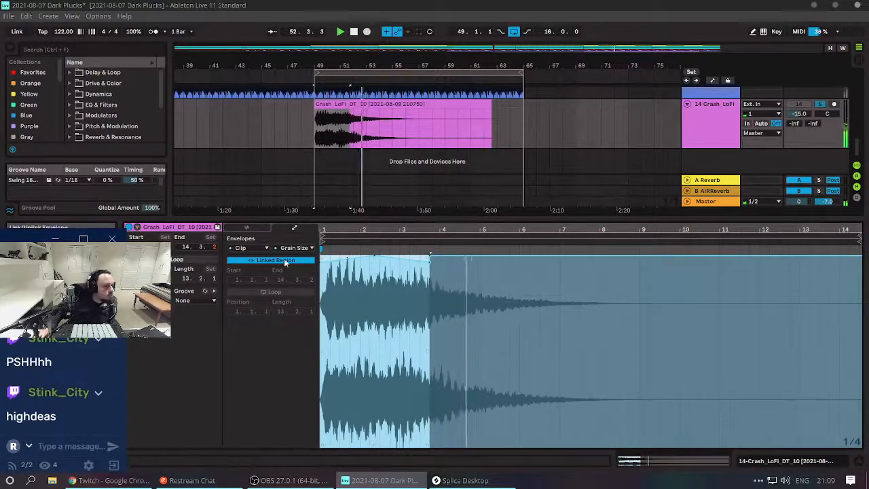
left_click_drag(347, 258, 350, 267)
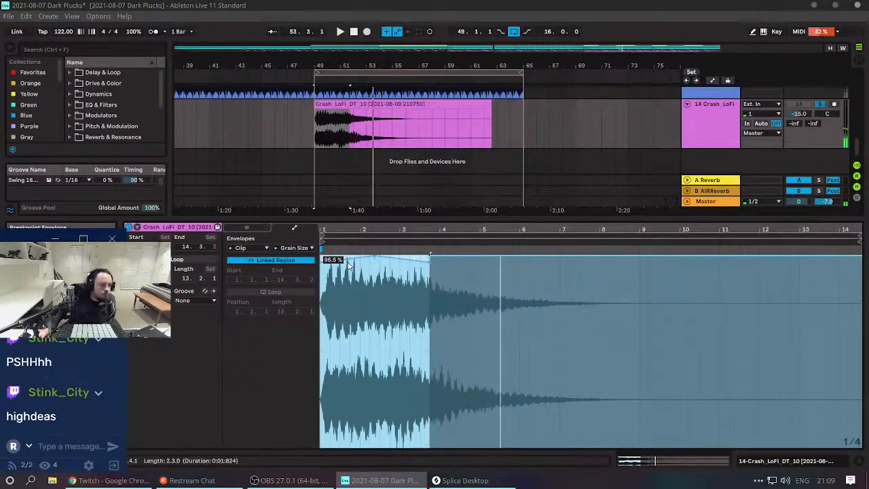
key("ctrl+z")
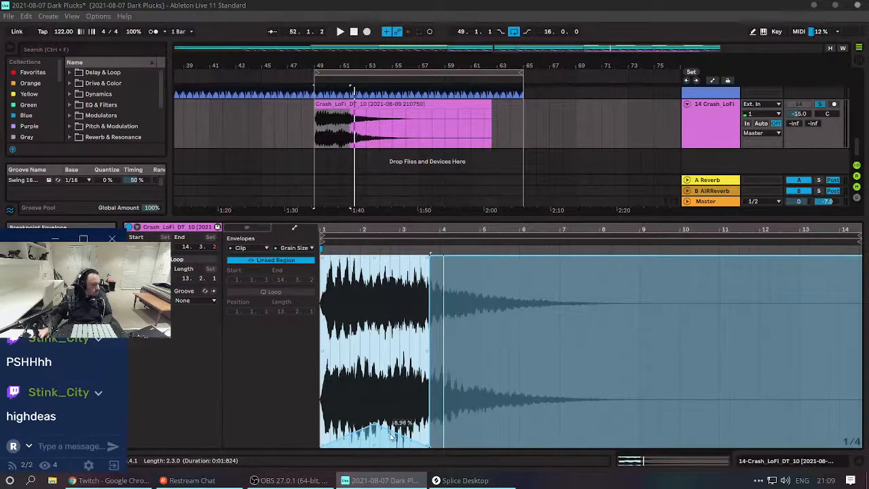
Select the first 2.3.0 of the crash clip's Grain Size envelope and raise the whole triangle so its ends sit at about 7%.
left_click_drag(396, 438, 390, 418)
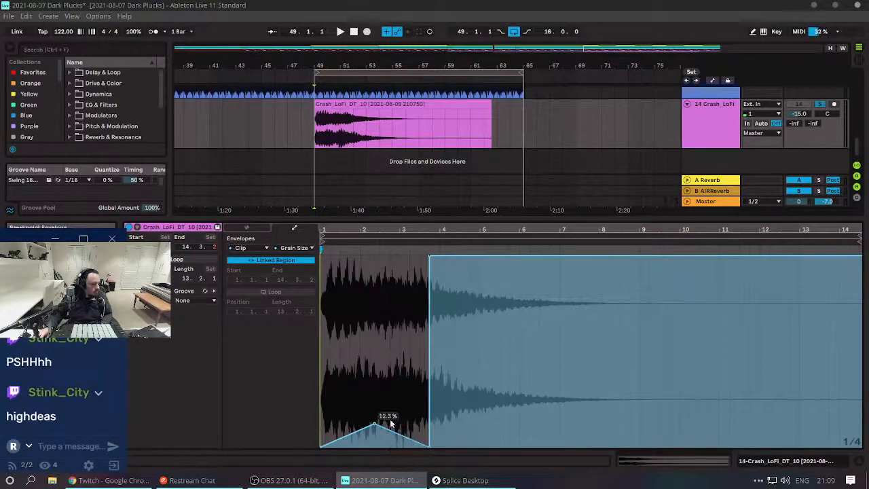
left_click_drag(419, 388, 342, 388)
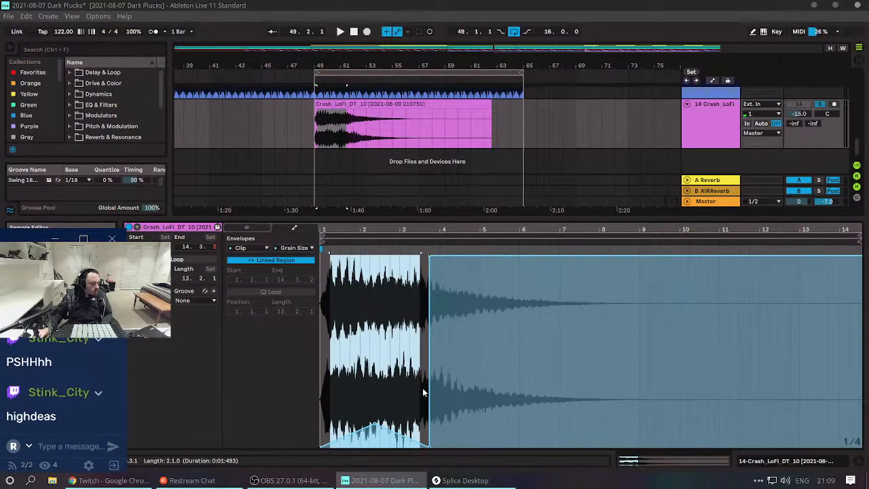
left_click_drag(422, 387, 323, 401)
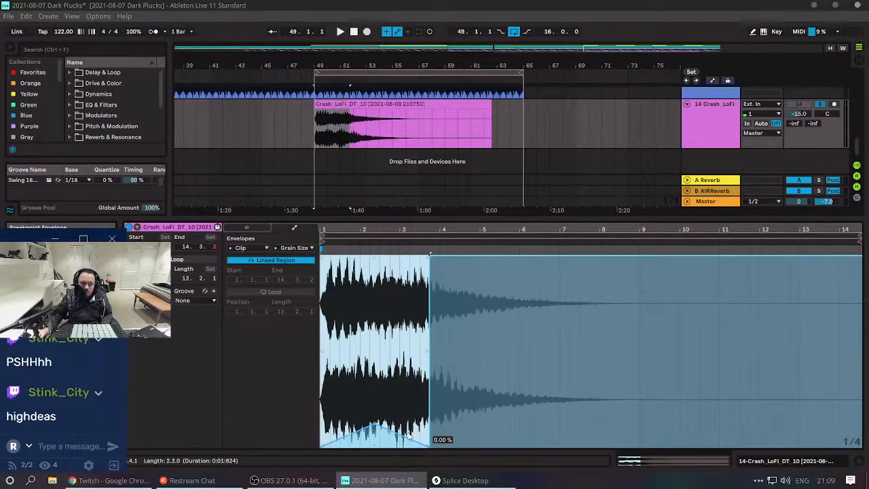
left_click_drag(408, 436, 408, 414)
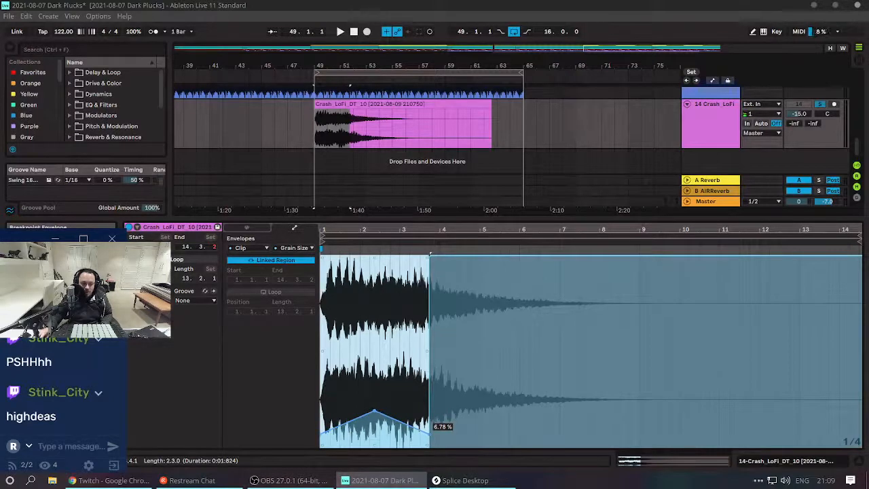
right_click(388, 392)
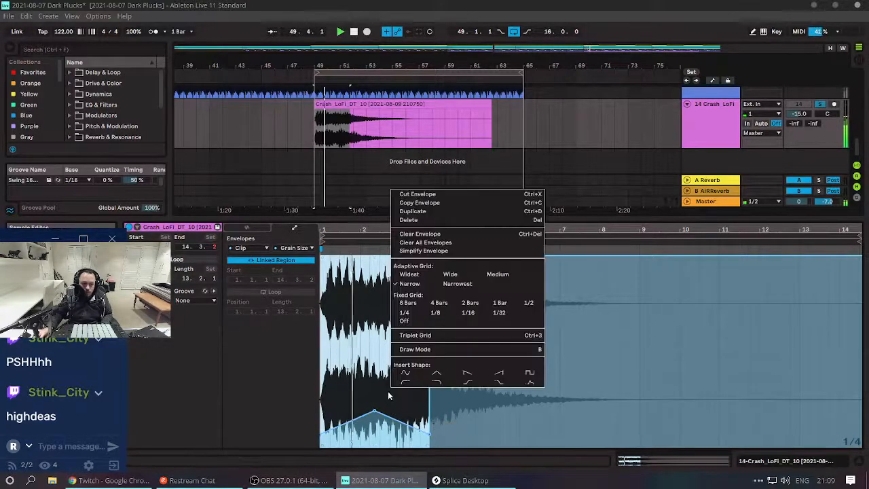
left_click(392, 410)
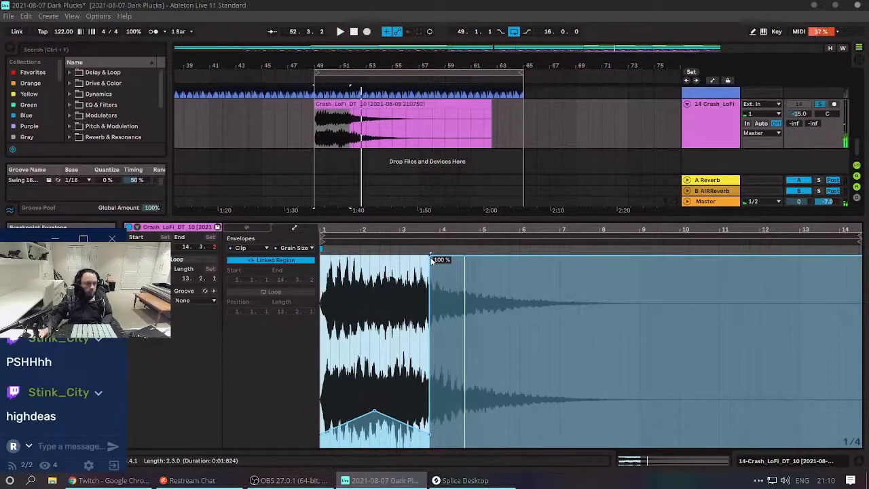
Reshape the Grain Size envelope into a gradual climb, lifting the dip after bar 3 and placing breakpoints past bars 6 and 9.
left_click_drag(431, 260, 480, 259)
key("ctrl+z")
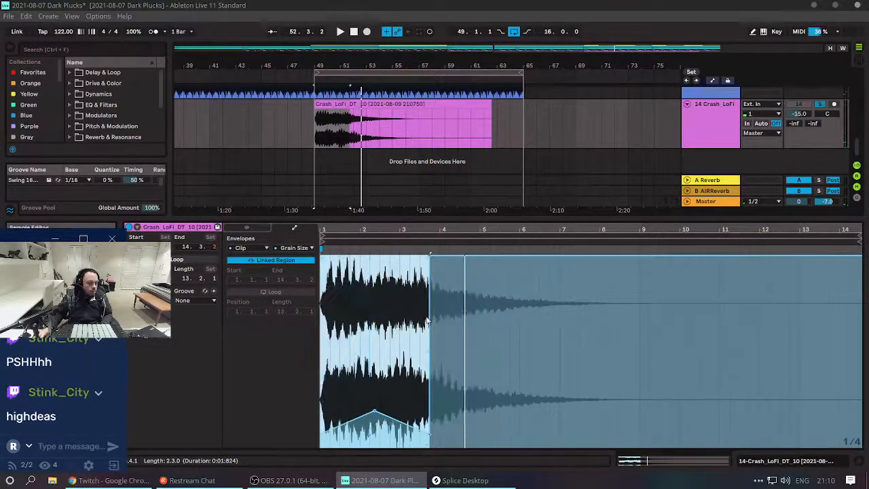
left_click(371, 353)
left_click_drag(433, 261, 531, 375)
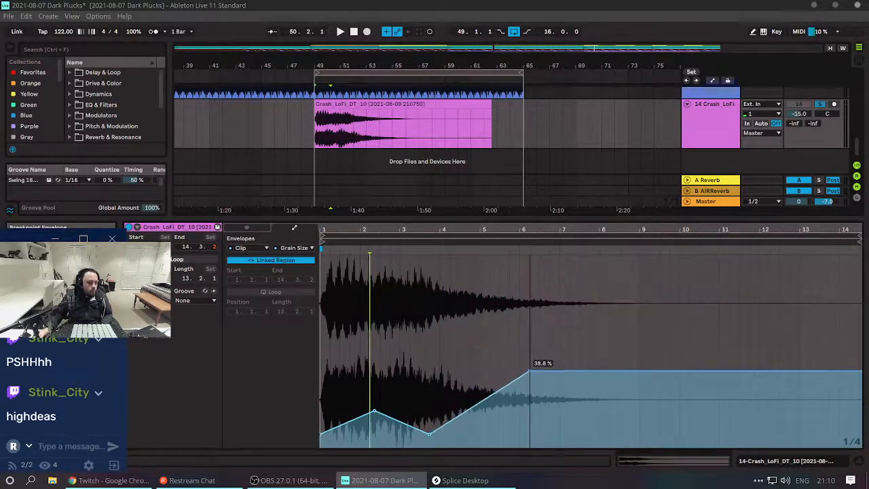
key("space")
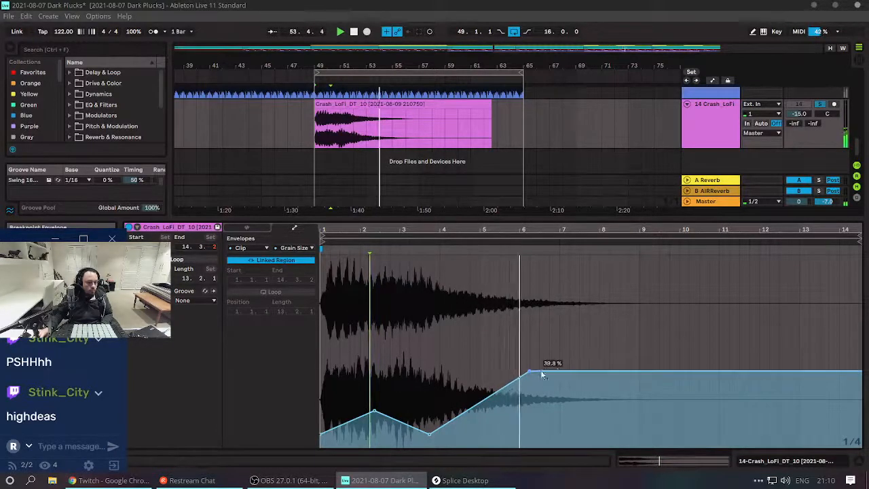
left_click_drag(539, 371, 669, 328)
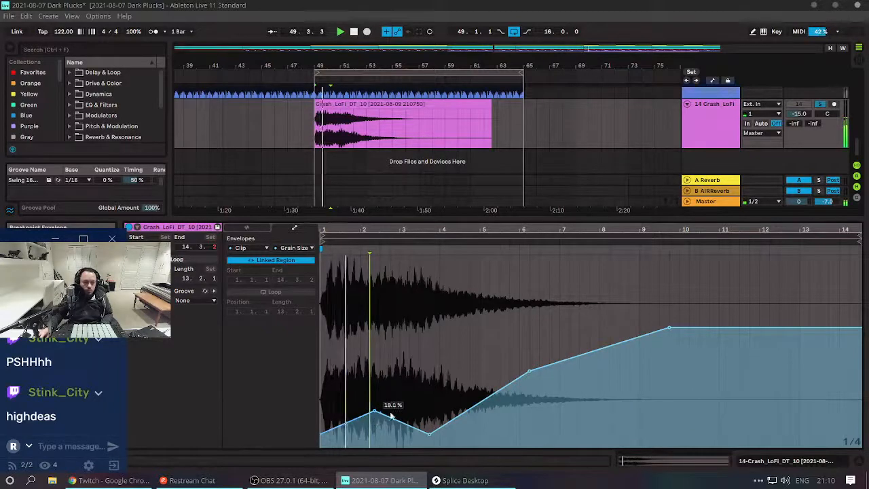
left_click_drag(429, 432, 439, 400)
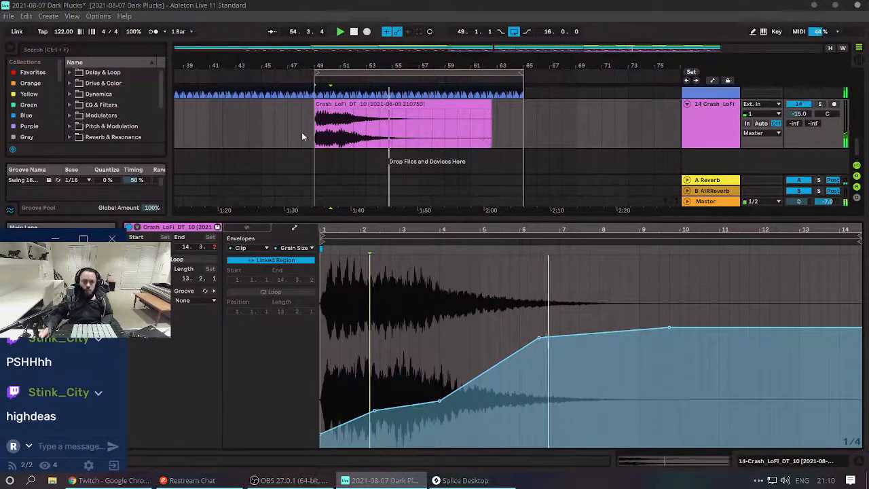
Add a Grain Delay effect to the Crash_LoFi track and play the crash from bar 49.
key("shift+Tab")
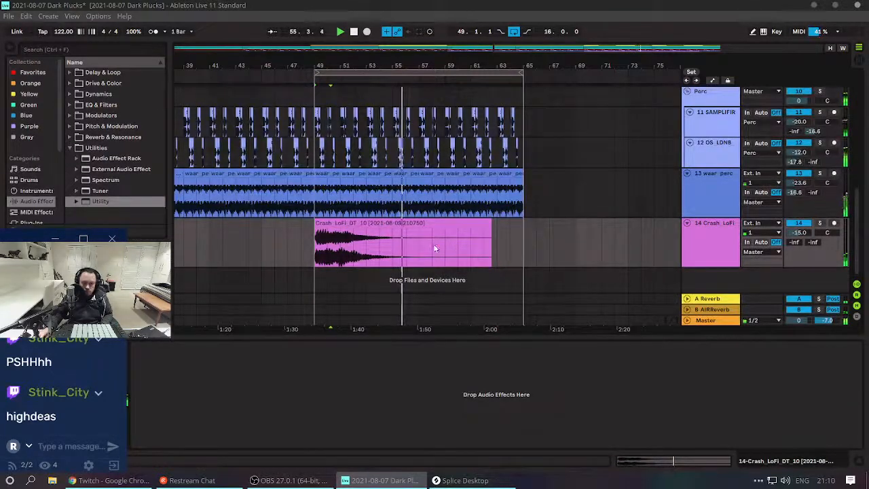
left_click(688, 238)
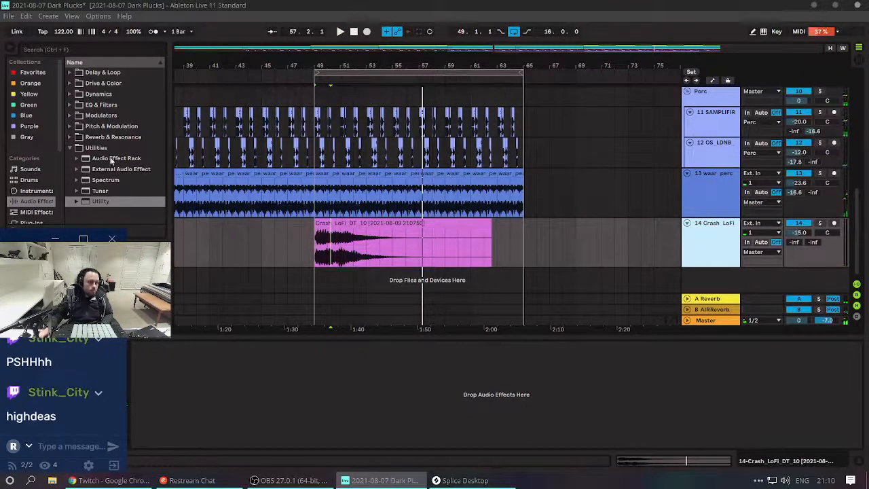
left_click(97, 84)
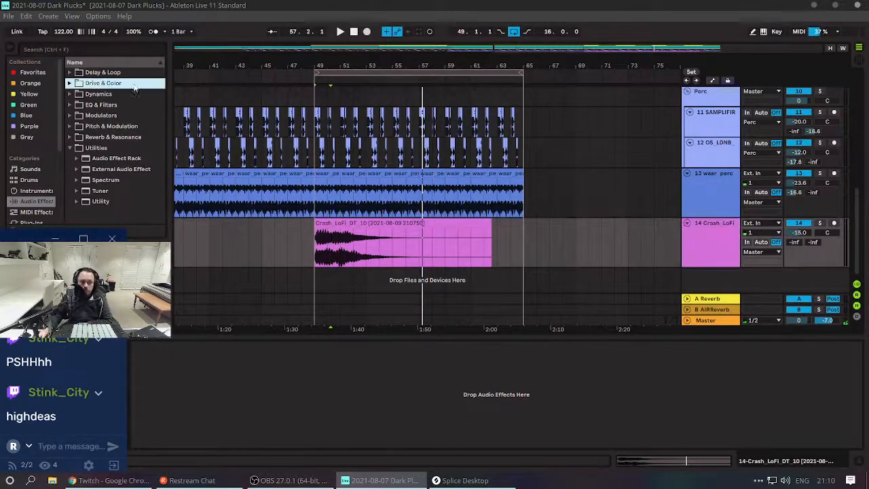
double_click(132, 74)
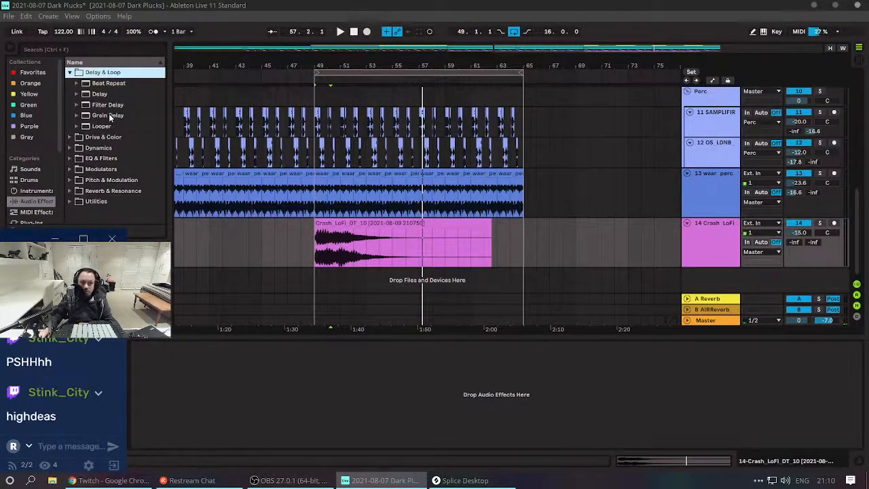
left_click_drag(109, 114, 253, 401)
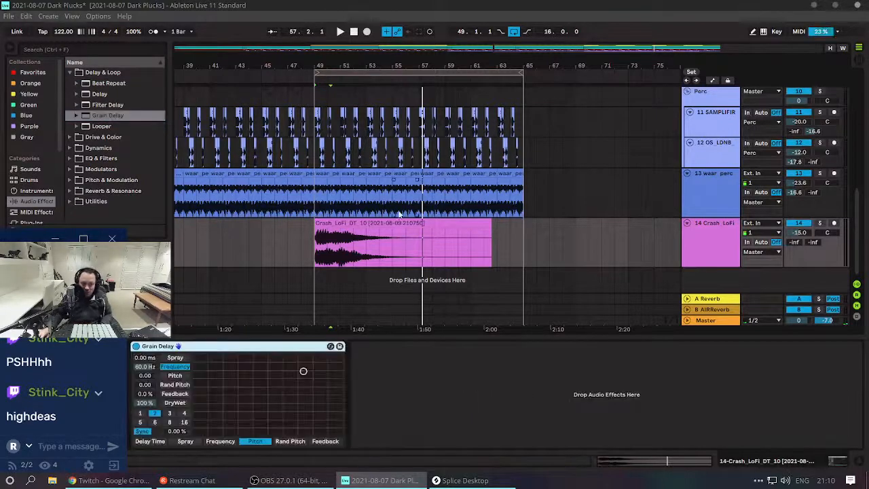
left_click(311, 251)
key("space")
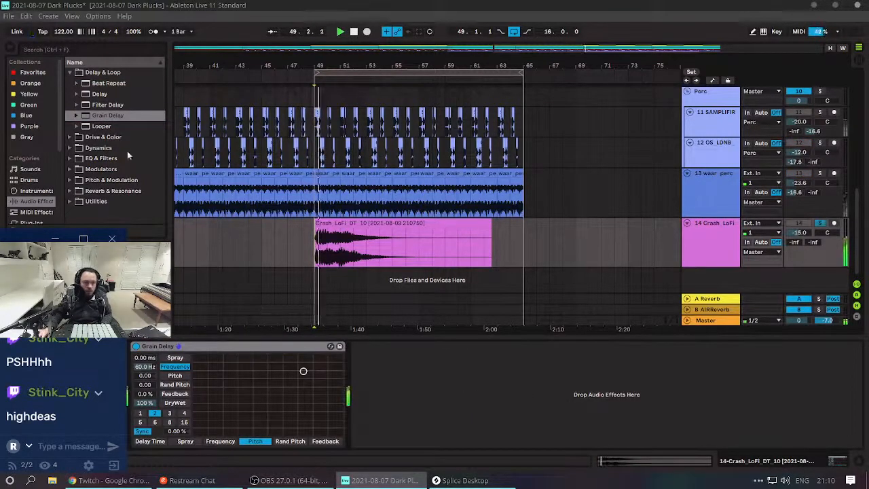
Audition the Grain Delay presets Bubbles, Drive High, Drive Low, Drum Electrifier and Five on the crash.
left_click(77, 116)
left_click(115, 147)
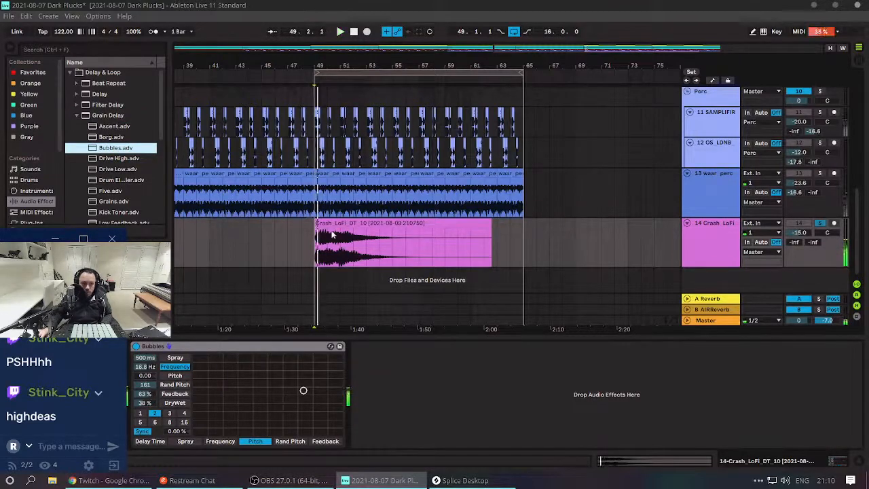
left_click(117, 160)
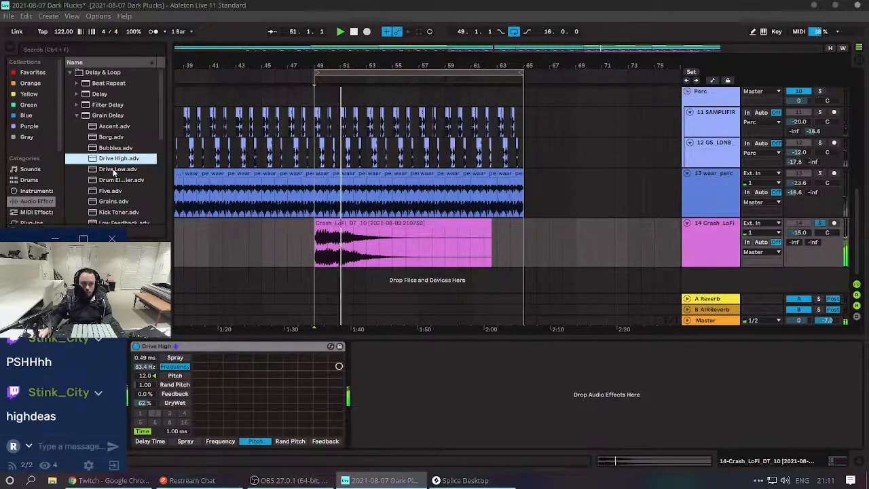
left_click(114, 170)
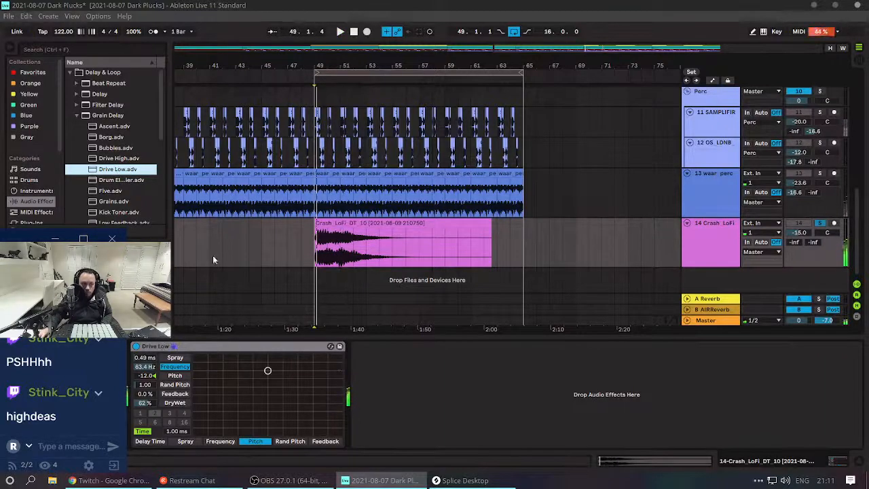
left_click(130, 180)
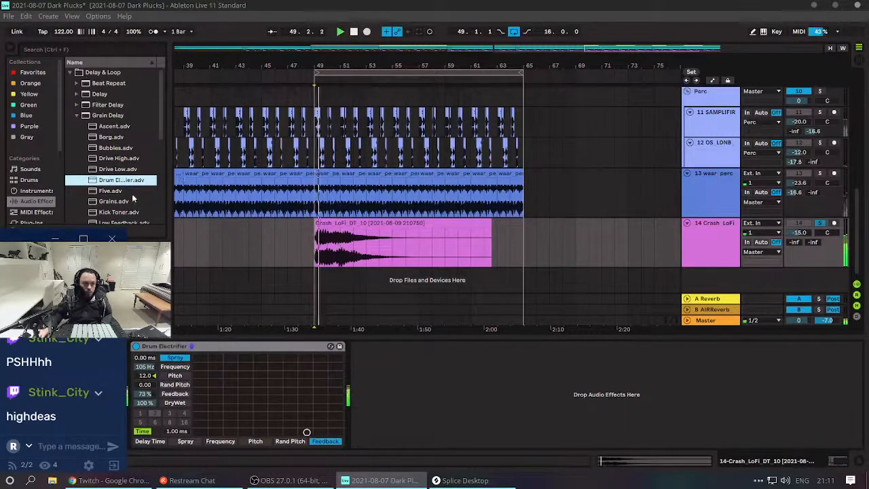
key("Down")
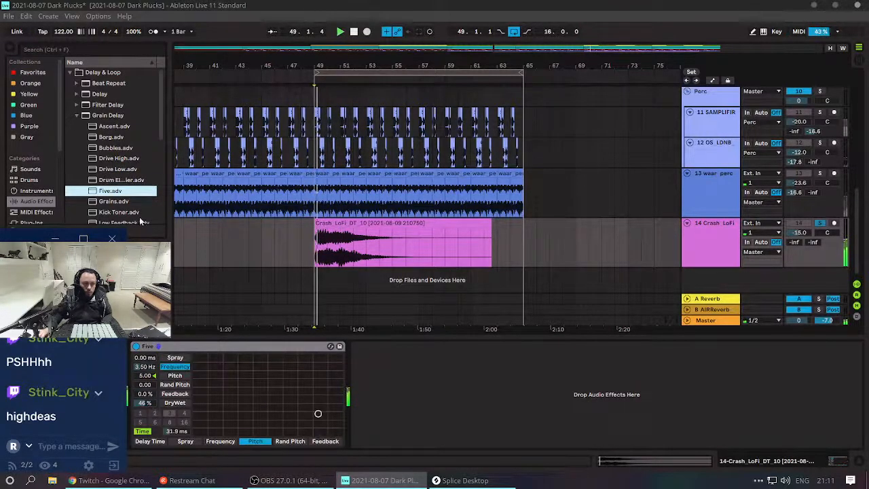
Load the Grains preset into the crash's Grain Delay and lower the track volume to -17 dB during playback.
scroll(120, 197, "down", 1)
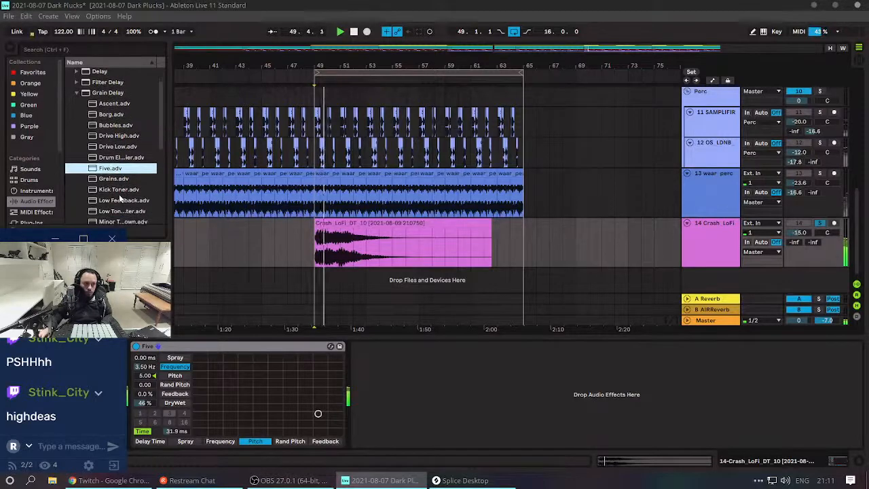
scroll(117, 190, "down", 2)
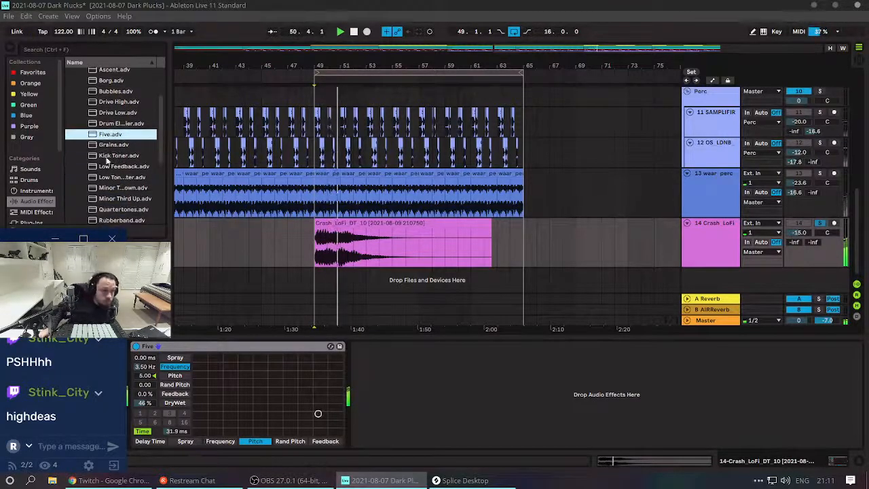
left_click(113, 144)
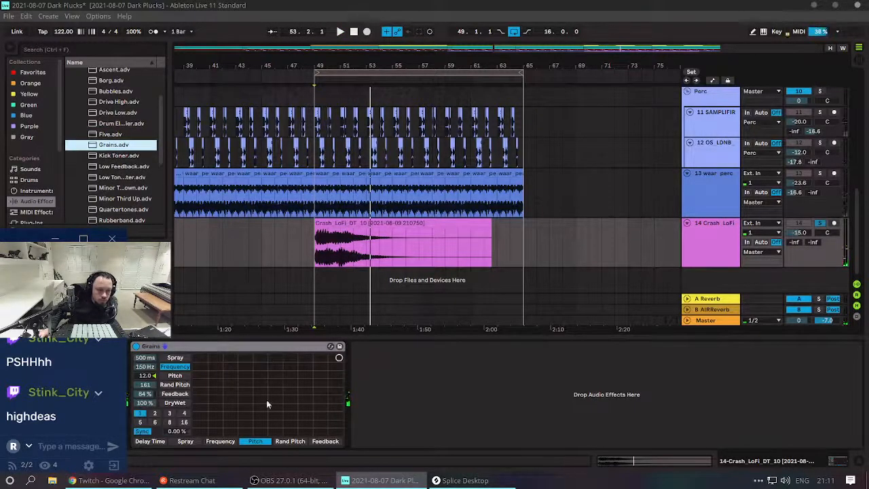
key("space")
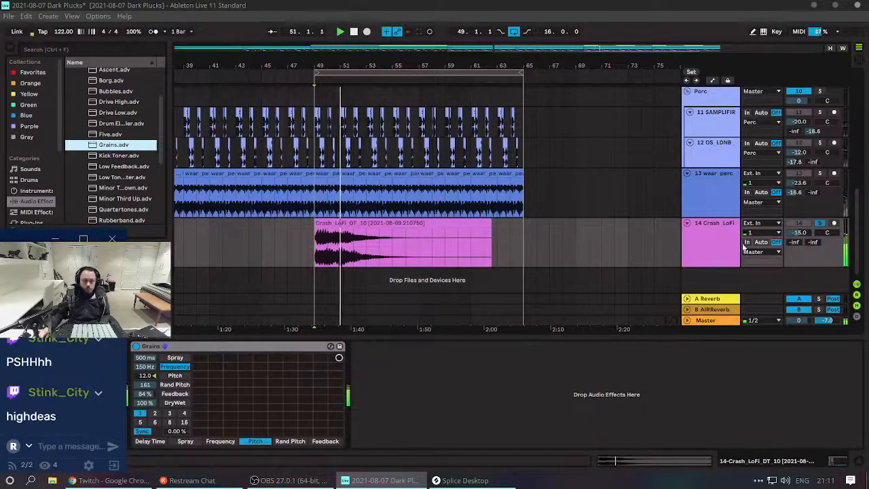
left_click_drag(799, 233, 799, 236)
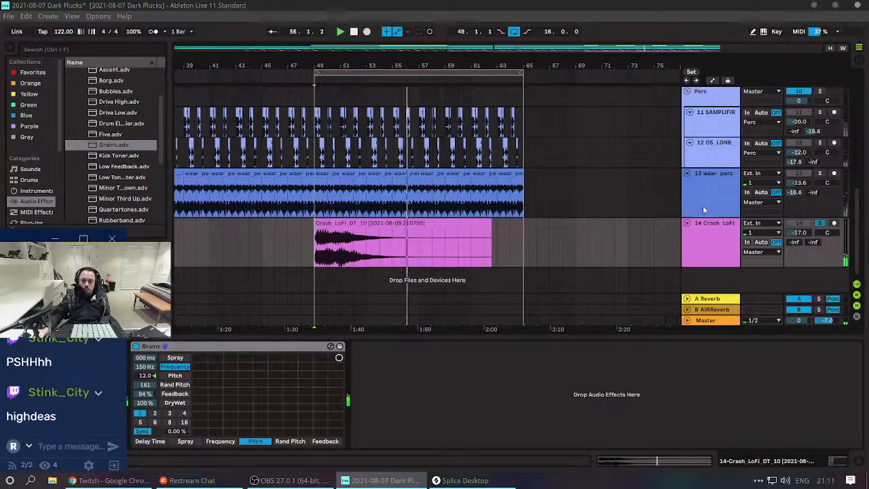
Move the crash track into the Ducking group above Low Strings and play it unsoloed with the full mix.
left_click_drag(710, 234, 734, 154)
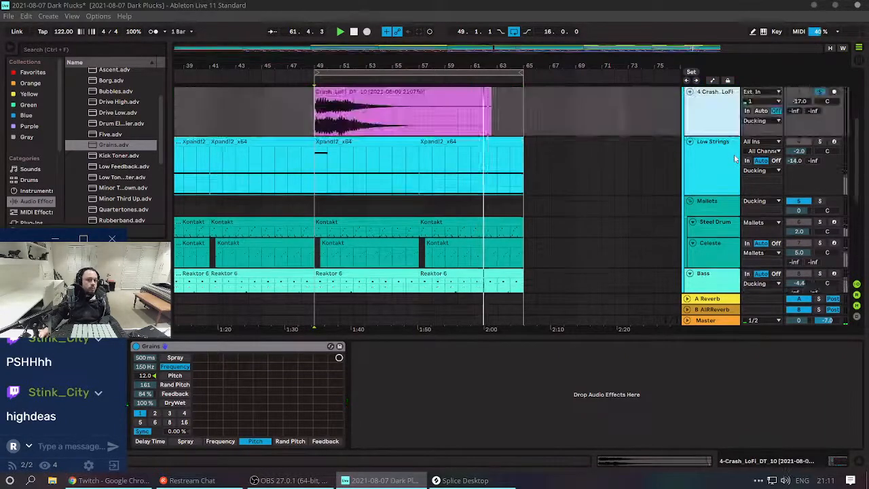
key("space")
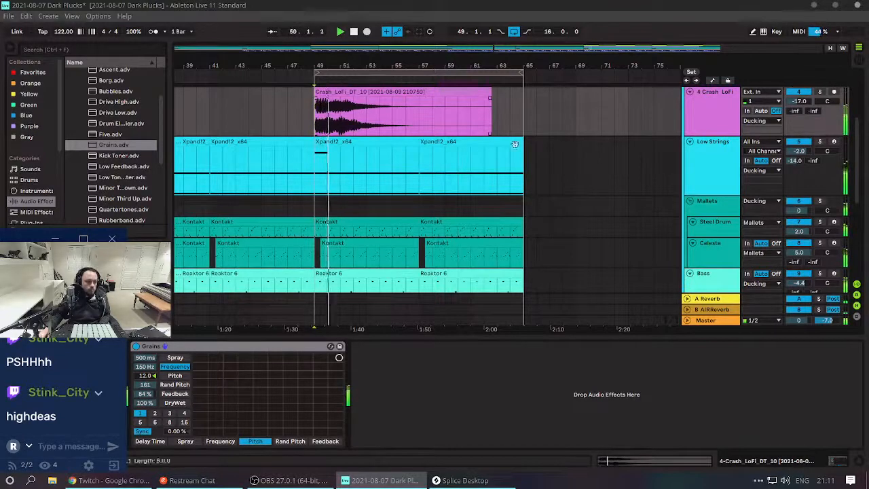
left_click(715, 112)
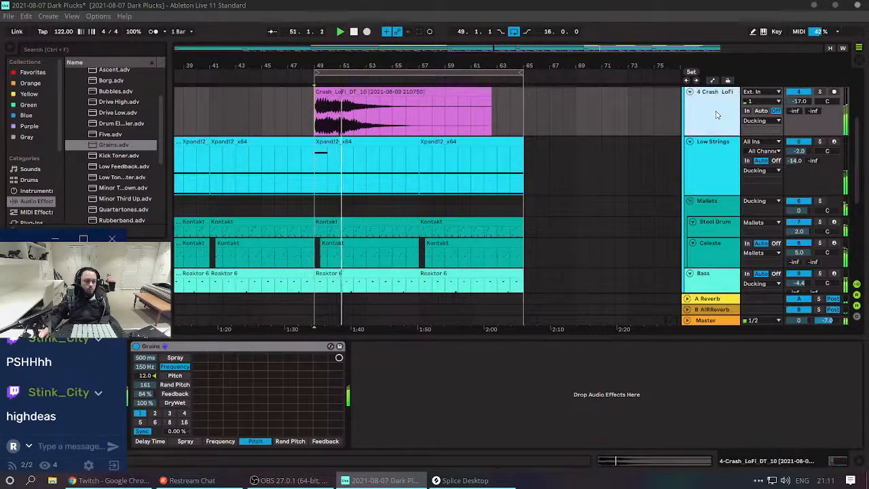
Set the Crash_LoFi track volume to -25 dB and replay the mix from bar 49.
left_click(799, 102)
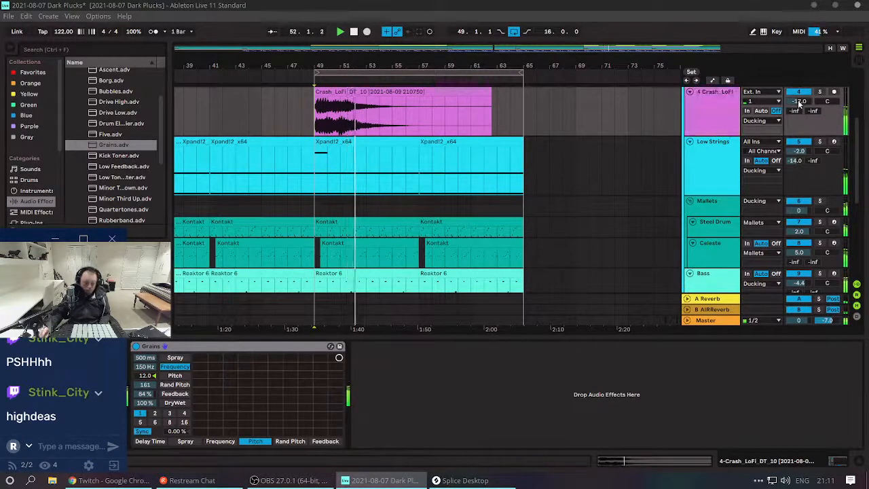
type("-25")
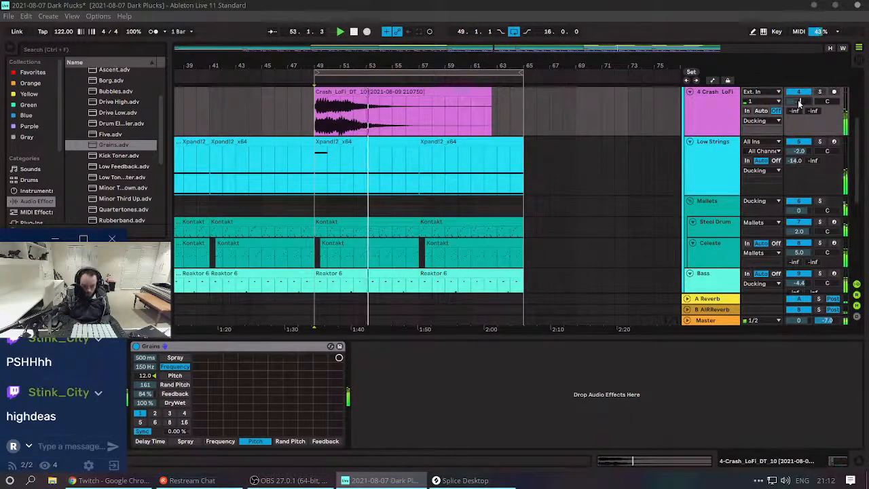
key("Return")
key("space")
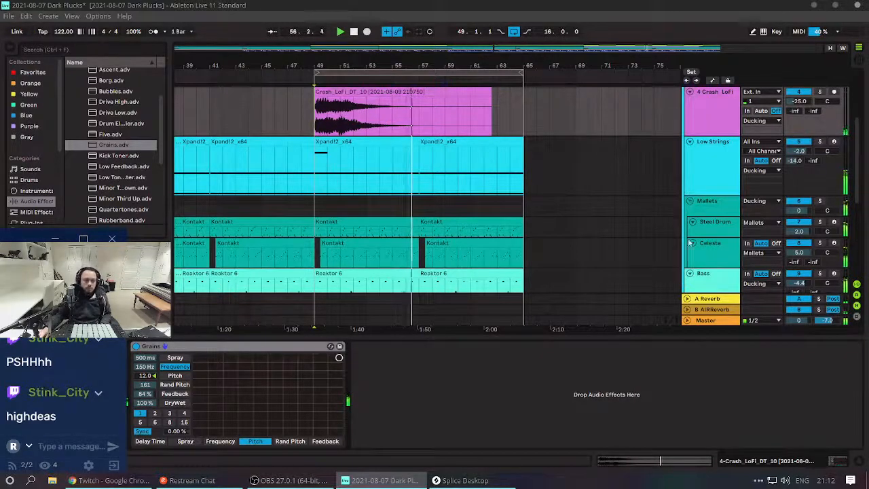
Solo the crash, audition lower Frequency and Pitch settings in Grain Delay, and restore them to 150 Hz and 12.
key("s")
key("space")
key("space")
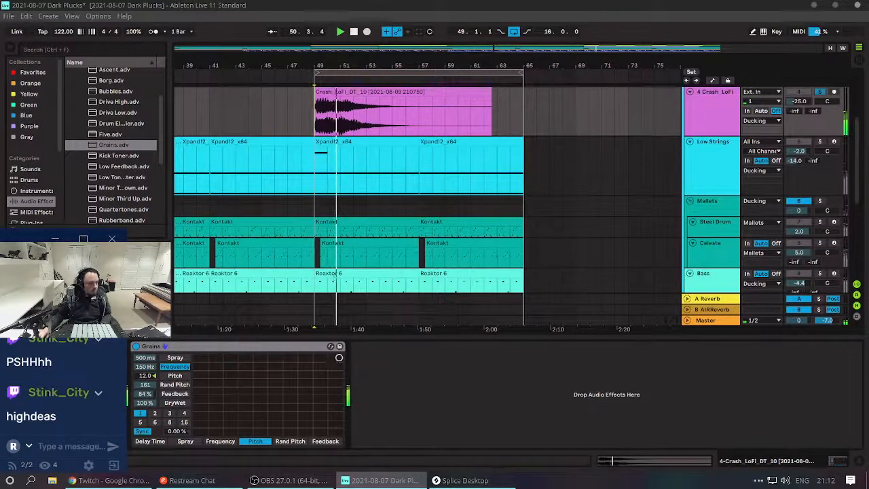
left_click_drag(314, 369, 285, 391)
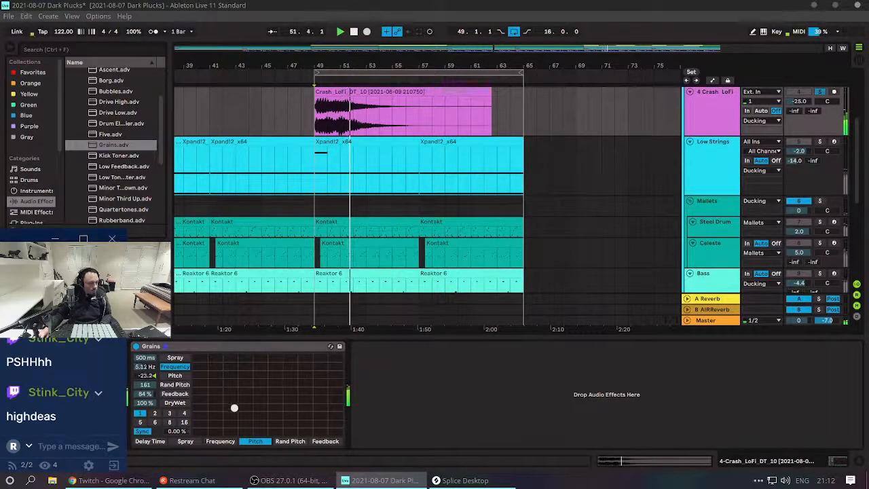
left_click_drag(234, 407, 339, 358)
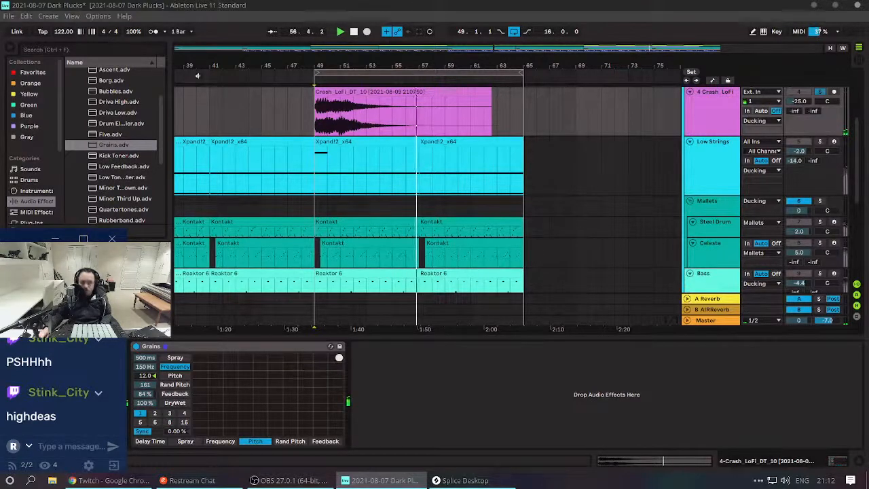
Record Grain Delay Frequency and Pitch automation on the soloed crash from bar 49, and replay it with the full mix.
left_click(368, 32)
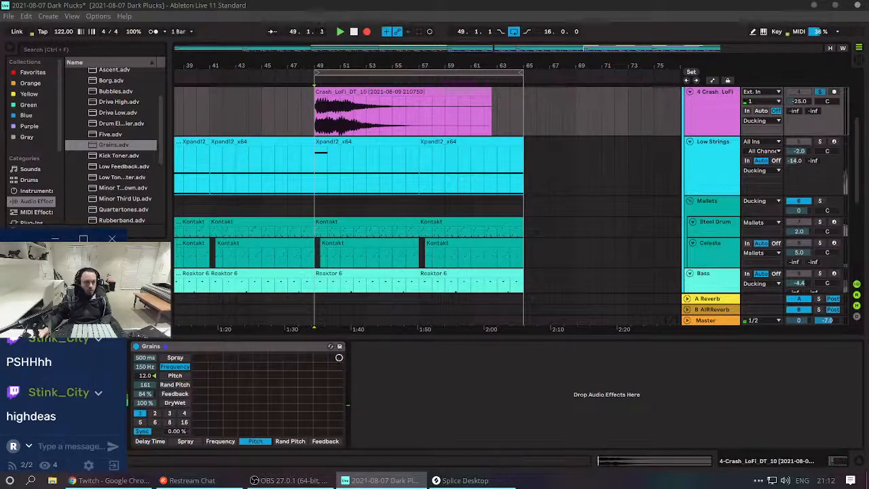
left_click_drag(339, 357, 294, 399)
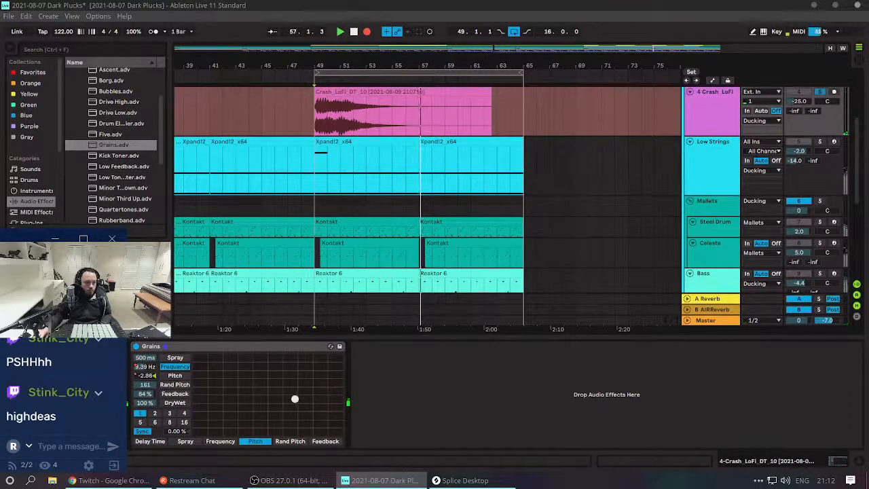
key("space")
key("space")
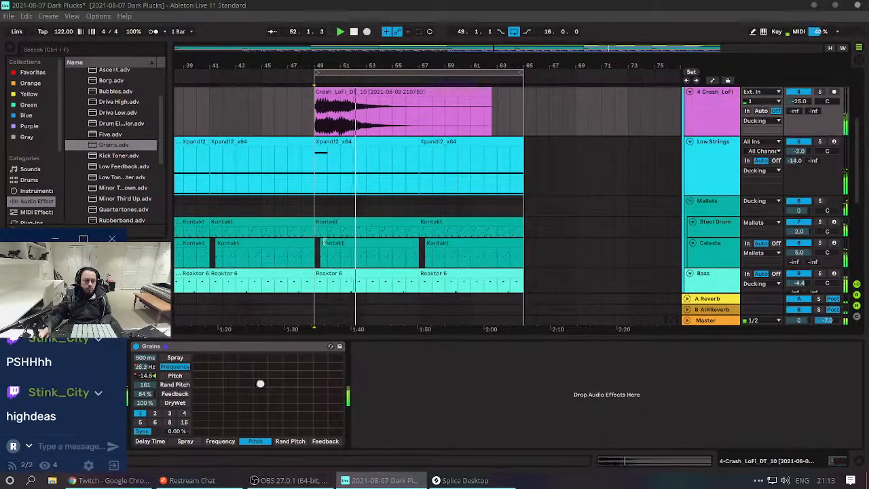
Show the crash's Pitch automation, stretch its bar 49–58 section to bar 62, and play from bar 49.
key("a")
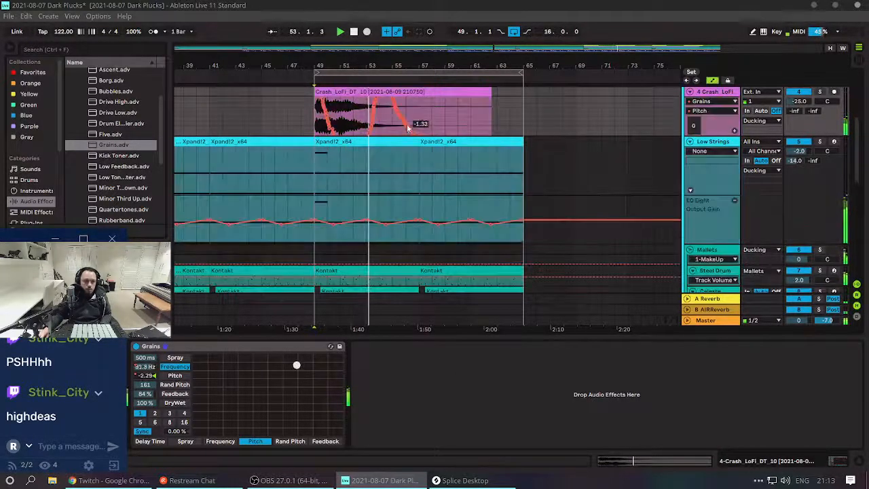
scroll(397, 146, "up", 1)
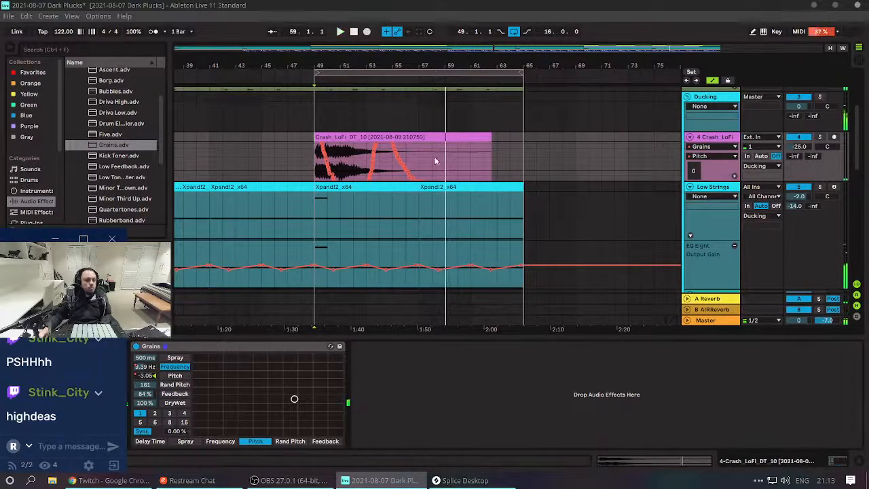
left_click_drag(433, 159, 313, 176)
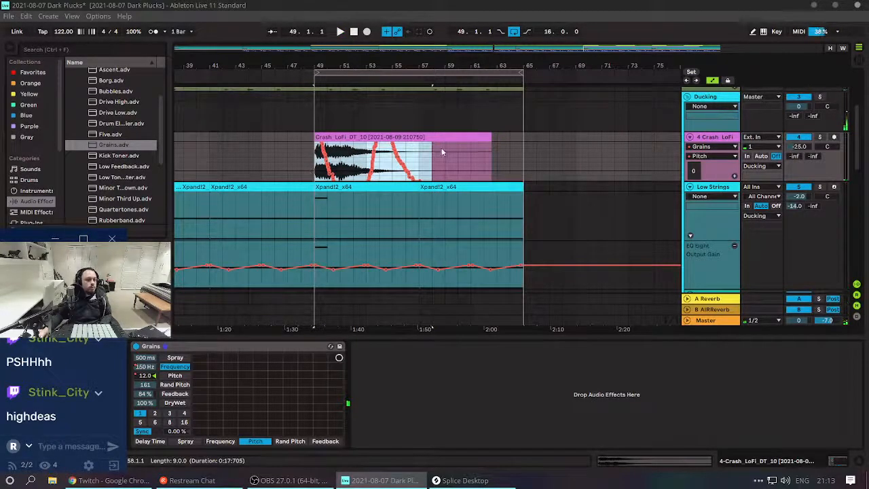
left_click_drag(430, 176, 486, 161)
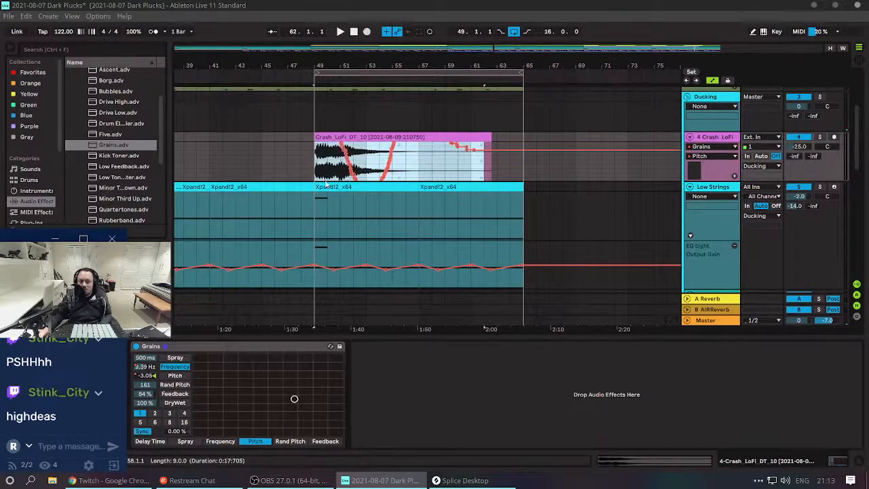
key("space")
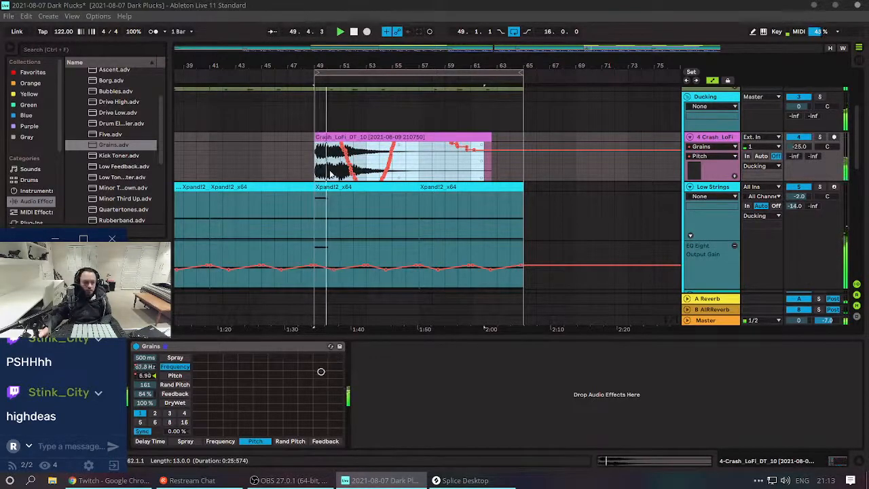
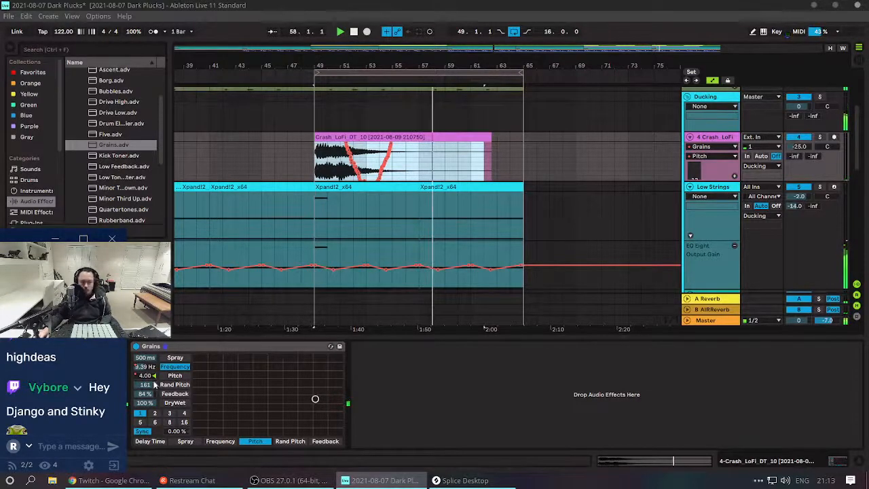
Hide the automation lanes in the arrangement.
left_click(113, 400)
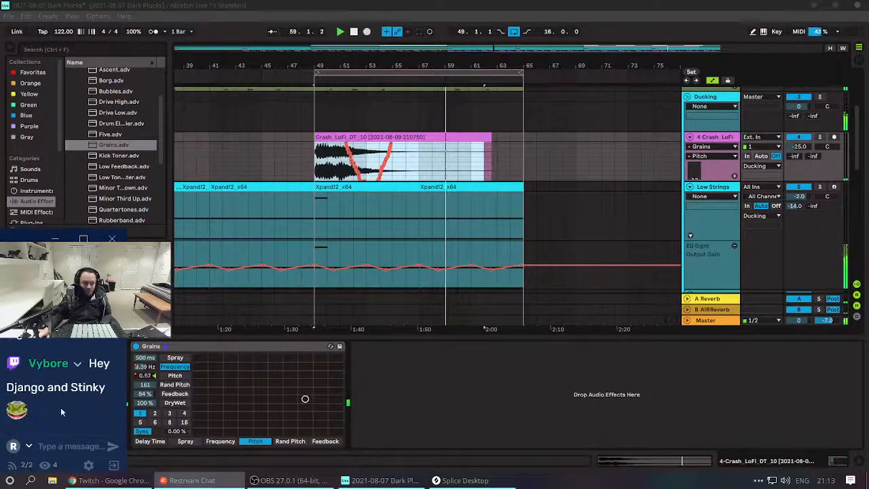
left_click(296, 153)
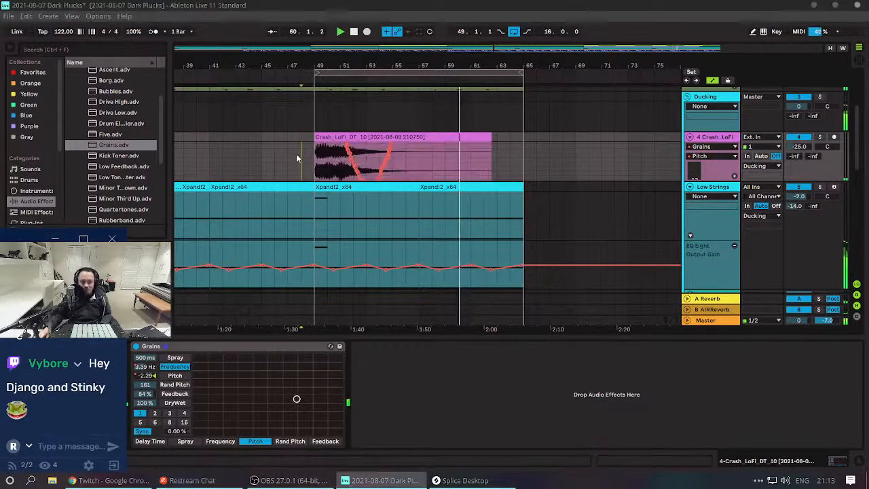
key("a")
scroll(283, 231, "up", 2)
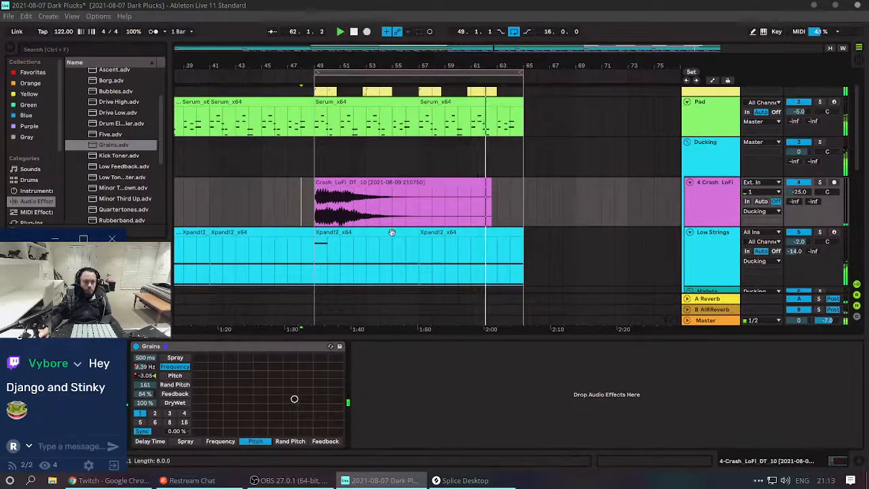
scroll(374, 226, "up", 1)
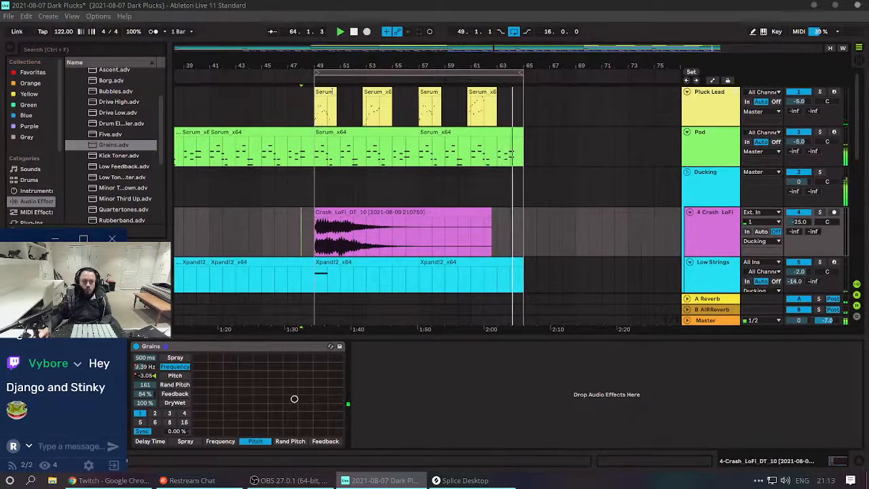
Play from bar 46 and deactivate the two Pad clips spanning bars 49 to 65.
left_click(278, 131)
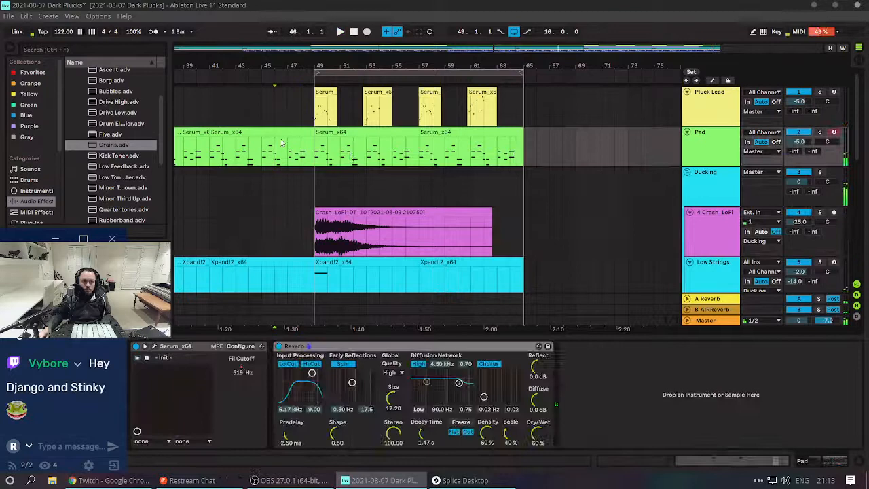
left_click(354, 132)
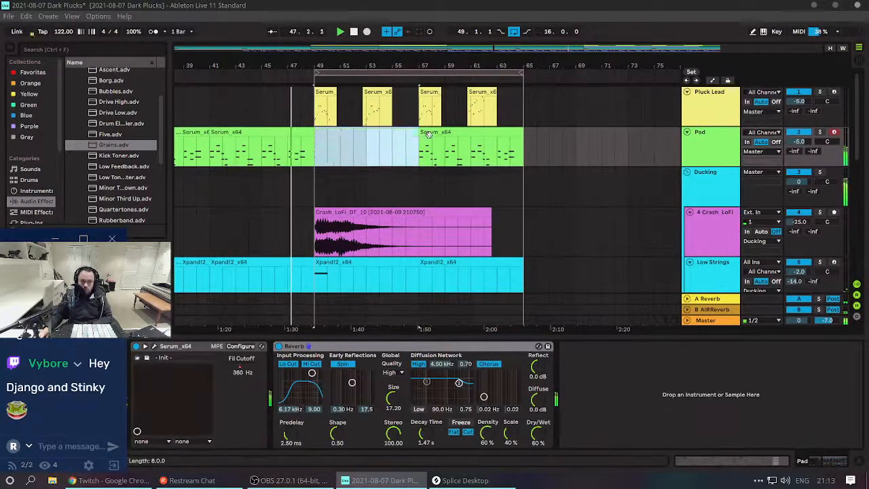
key("0")
left_click(430, 134)
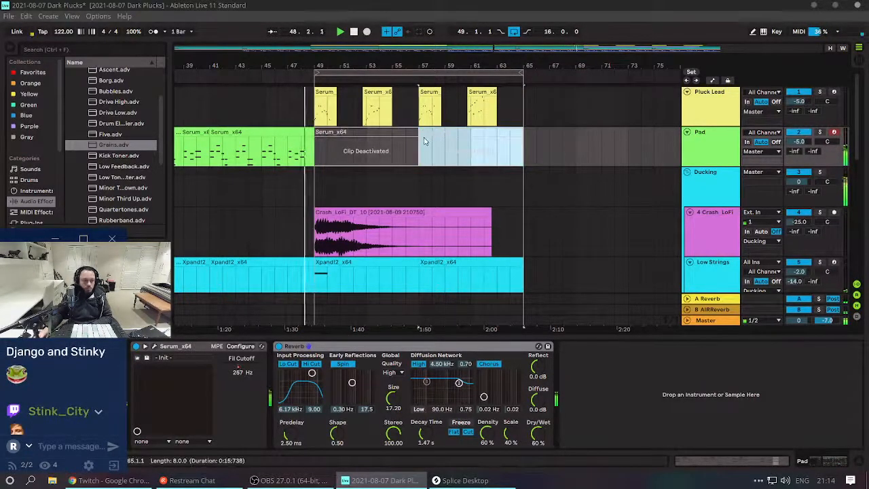
left_click(91, 388)
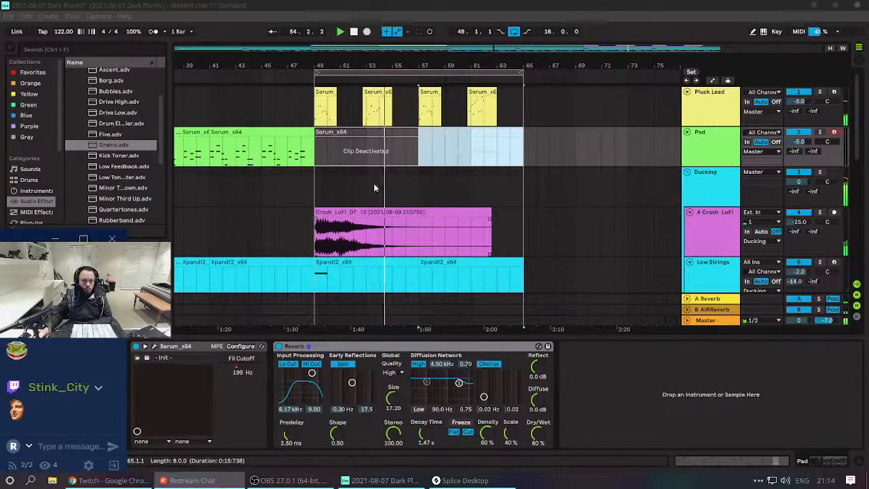
key("0")
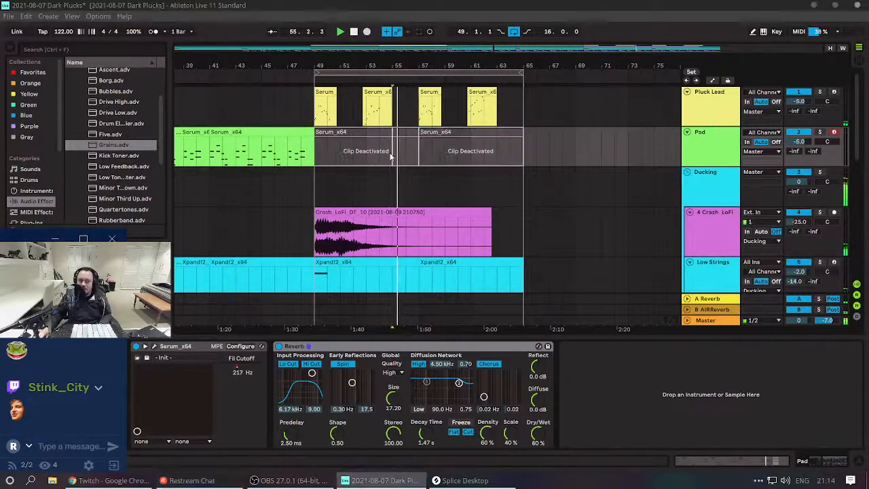
Examine the Pluck Lead devices, the two reverb return tracks and the routing and levels of the arrangement's tracks.
left_click(731, 105)
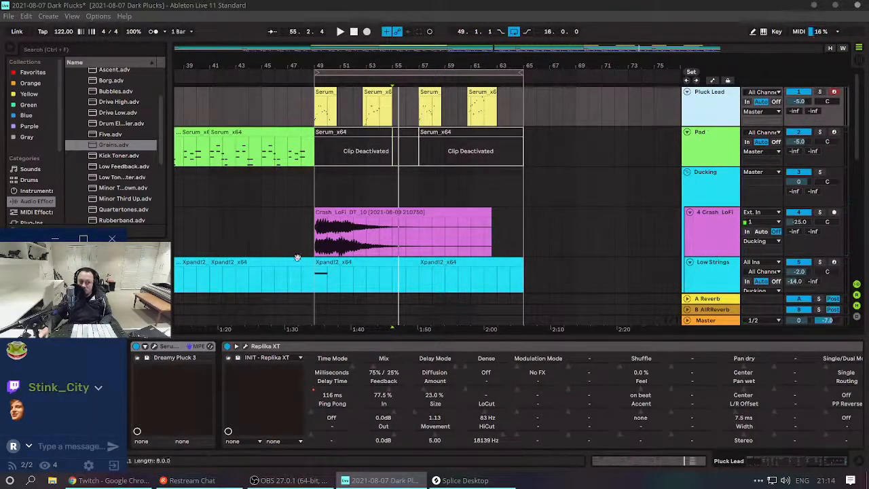
key("shift+Tab")
key("shift+Tab")
key("Tab")
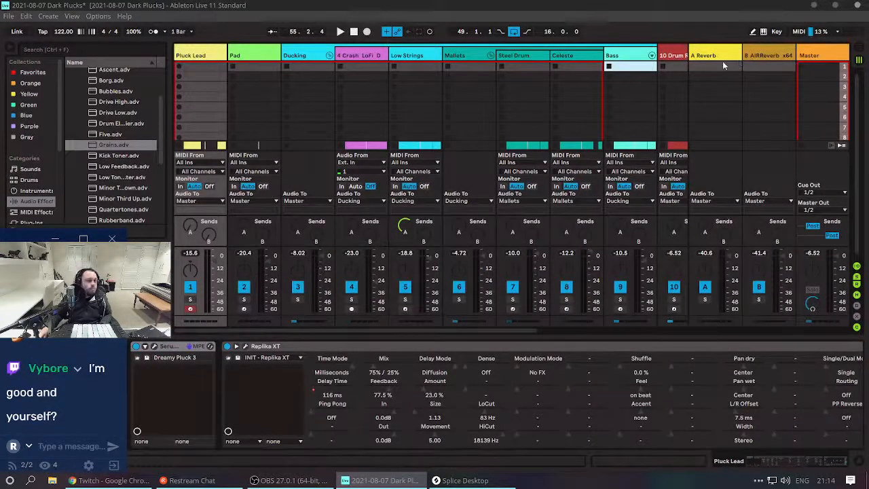
left_click(767, 56)
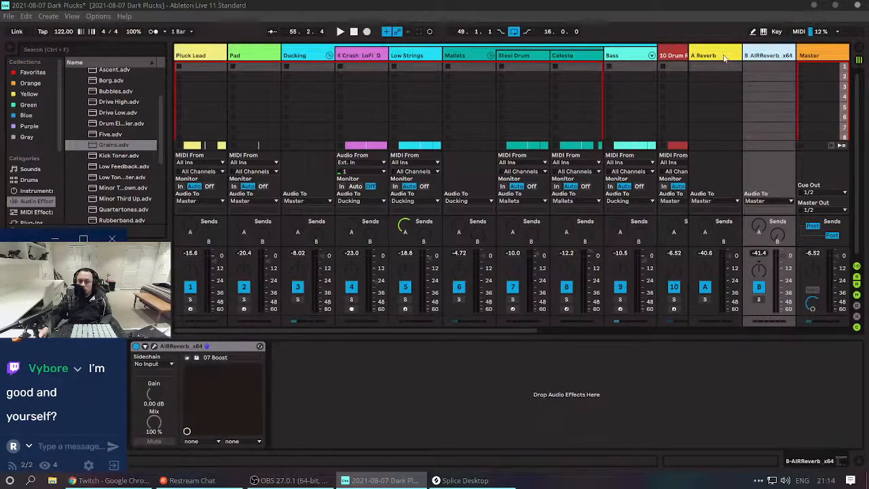
left_click(733, 57)
left_click(765, 56)
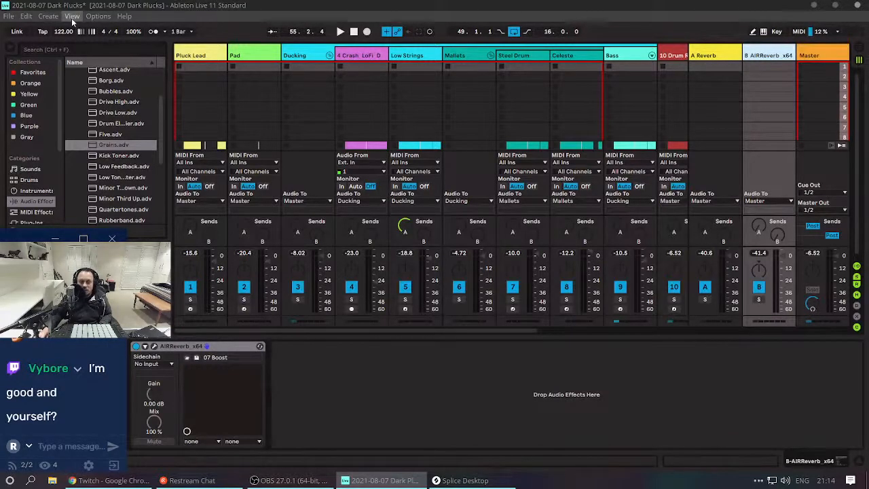
key("Tab")
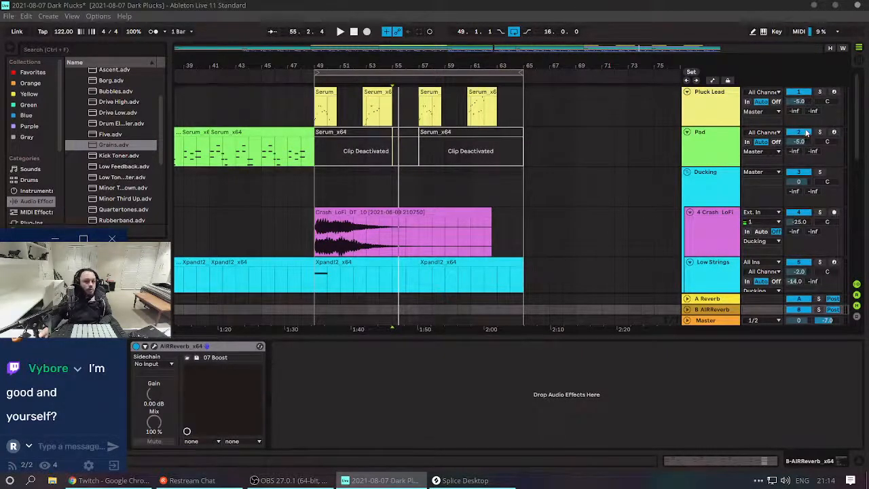
scroll(796, 196, "down", 5)
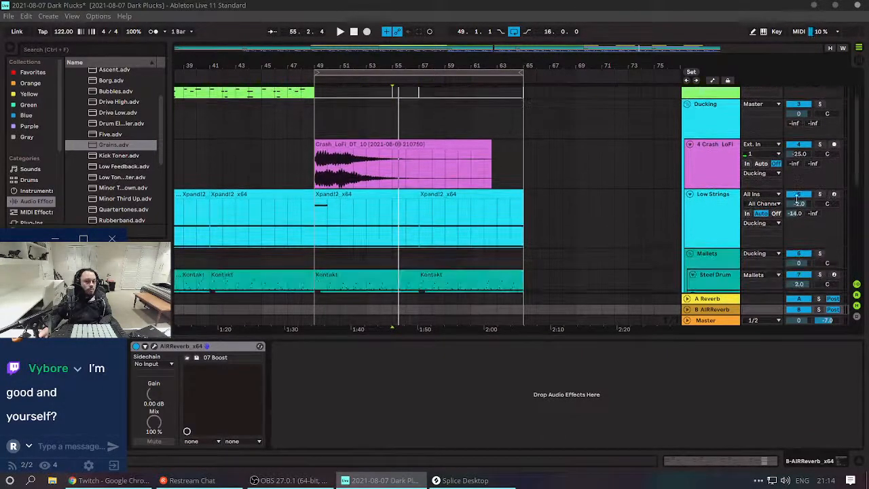
scroll(796, 220, "down", 8)
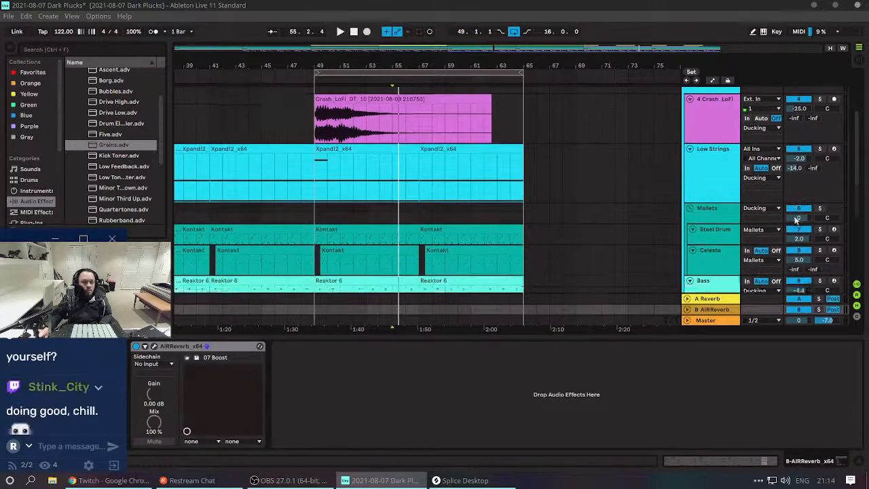
scroll(805, 216, "down", 6)
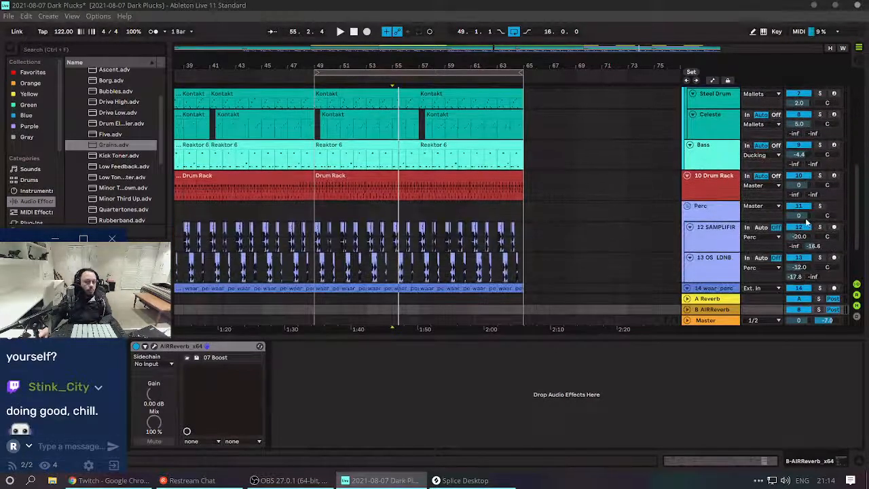
Switch to Session View and insert a new return track after B AIRReverb.
key("Tab")
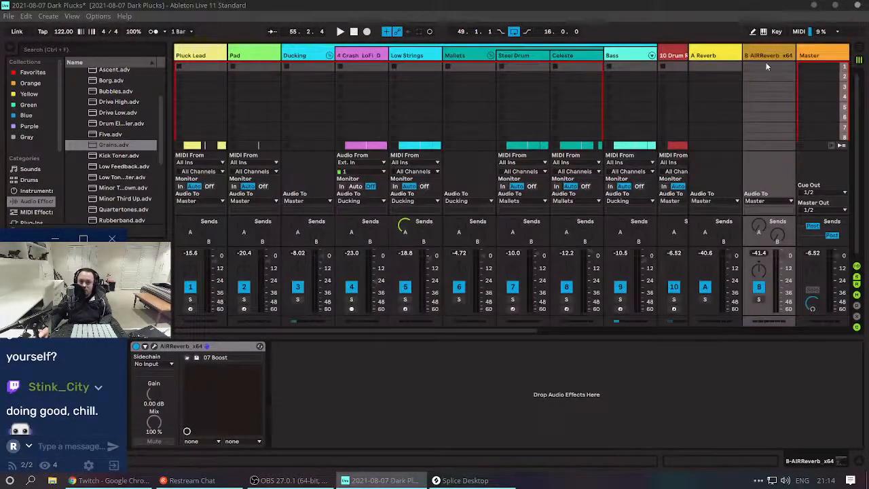
left_click(66, 21)
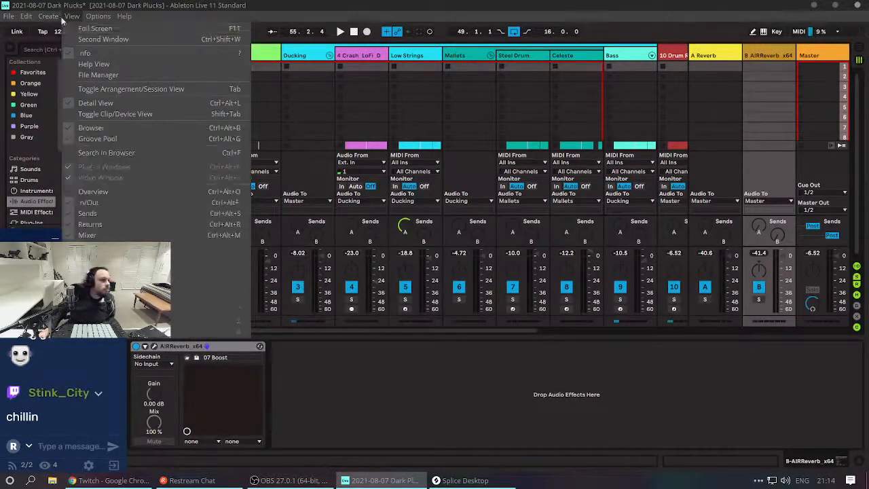
mouse_move(48, 16)
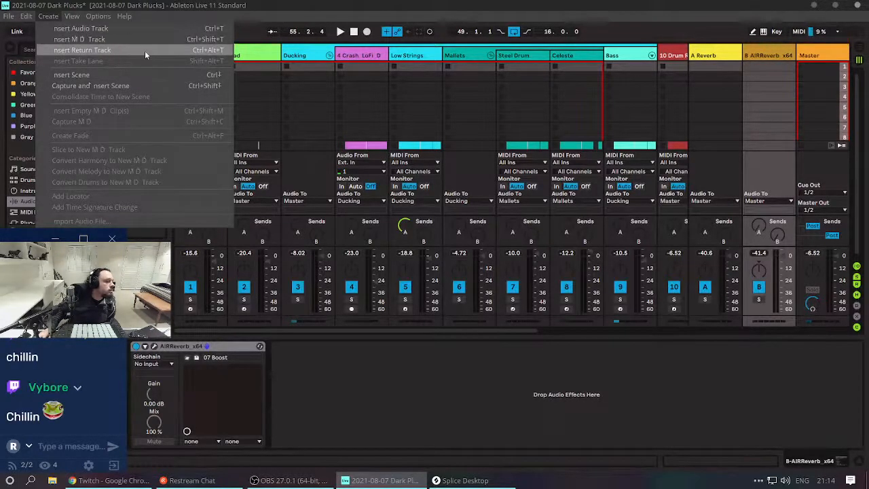
key("Escape")
key("ctrl+alt+t")
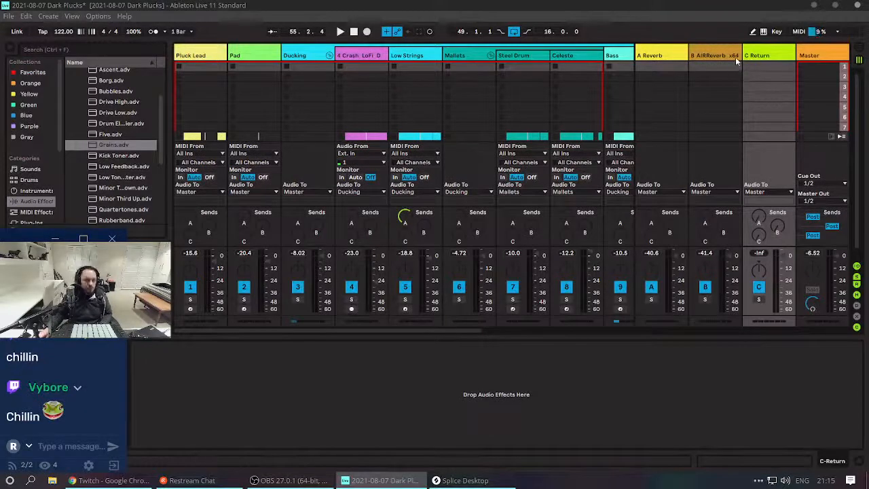
left_click(88, 373)
scroll(89, 371, "up", 1)
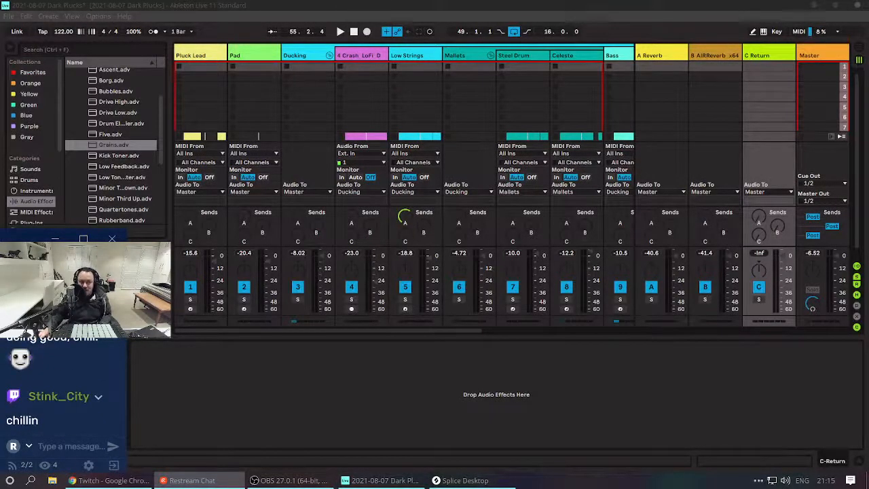
scroll(60, 382, "up", 1)
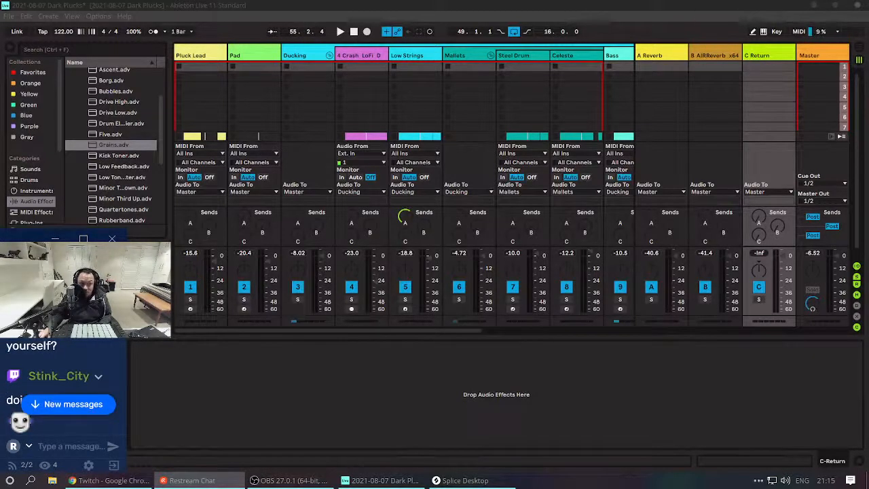
scroll(61, 380, "down", 1)
scroll(61, 380, "up", 1)
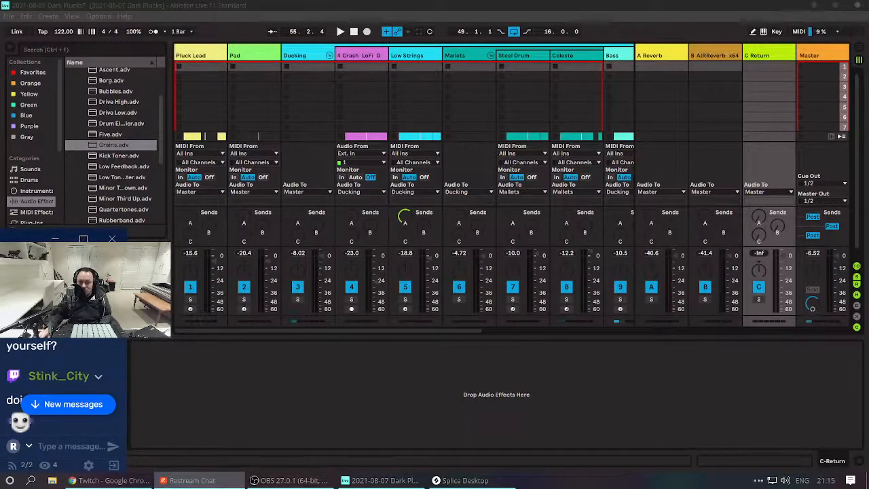
scroll(61, 380, "down", 1)
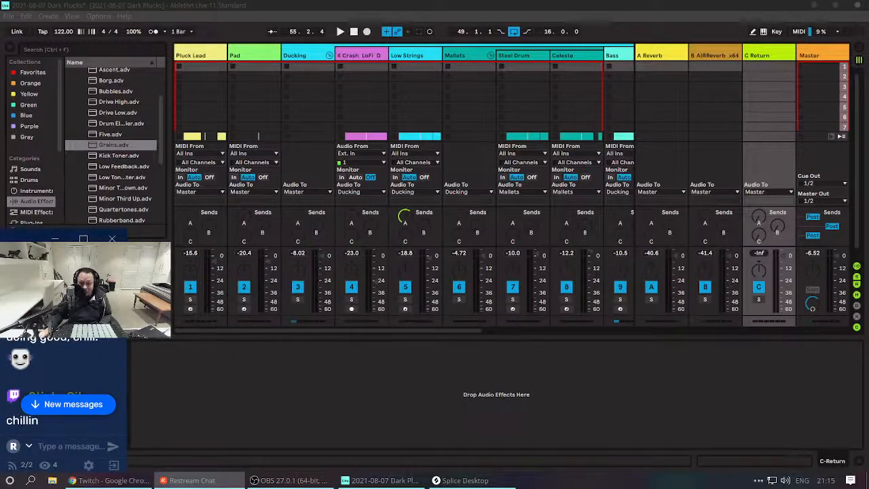
scroll(61, 380, "down", 3)
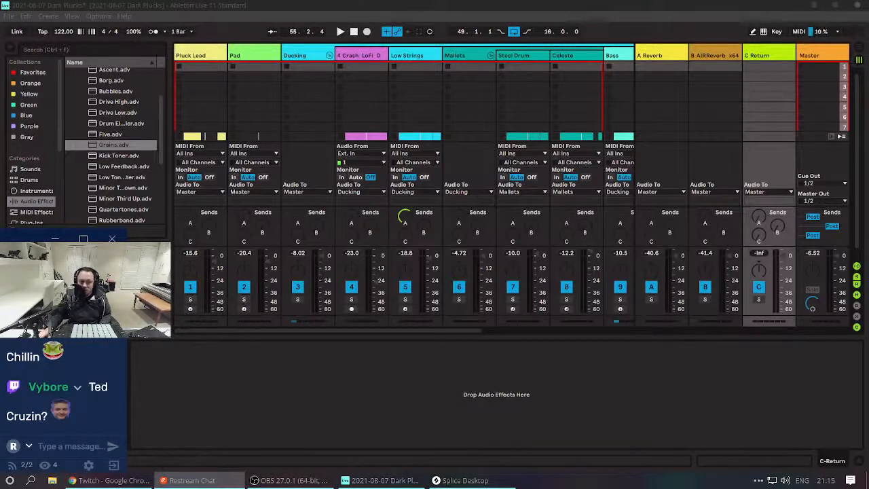
scroll(63, 390, "up", 1)
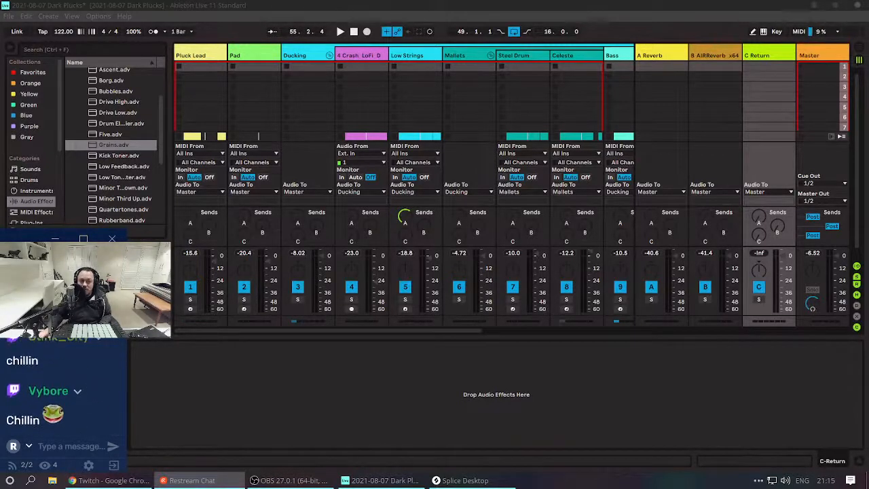
scroll(63, 390, "down", 1)
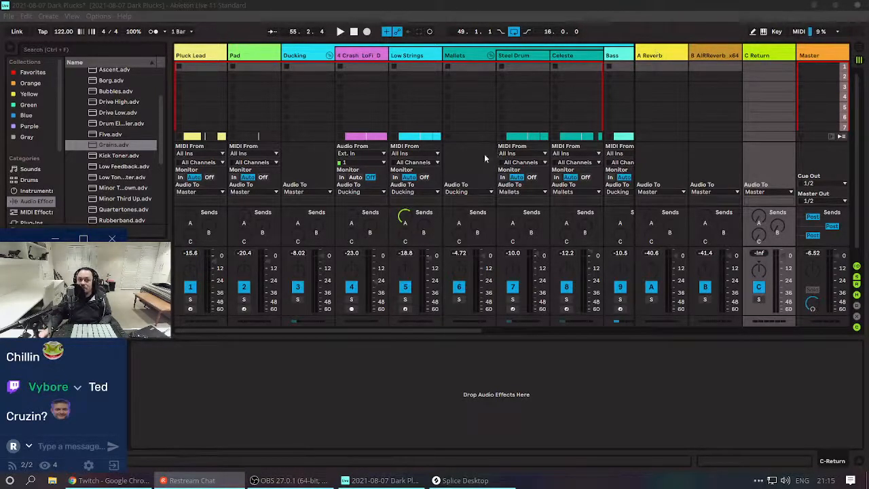
Return to Arrangement View and review the drum, percussion, bass and mallet tracks around bar 49.
left_click(608, 30)
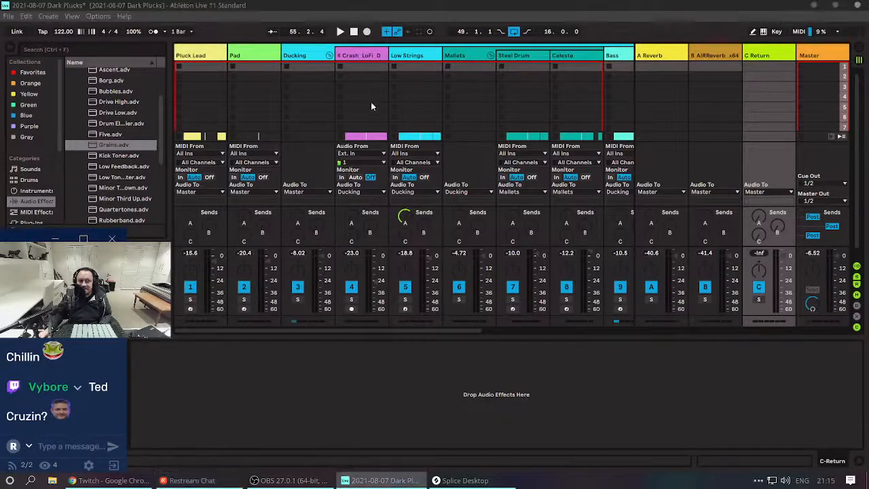
key("Tab")
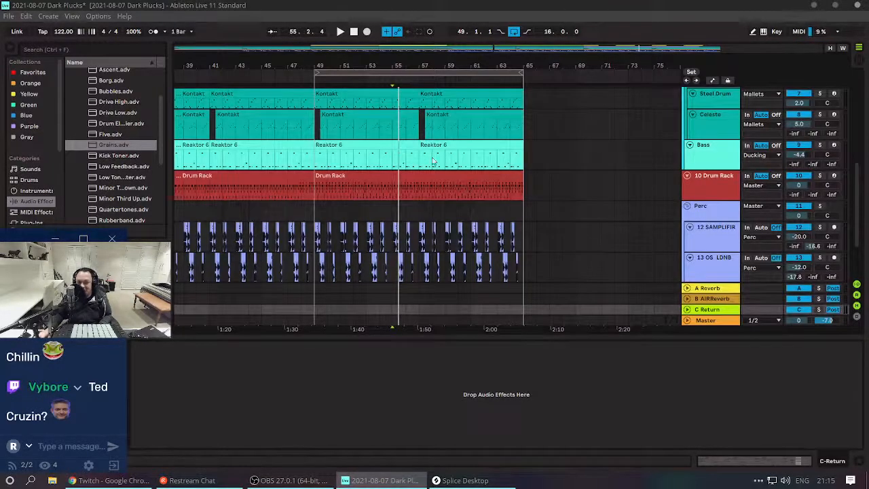
left_click(312, 193)
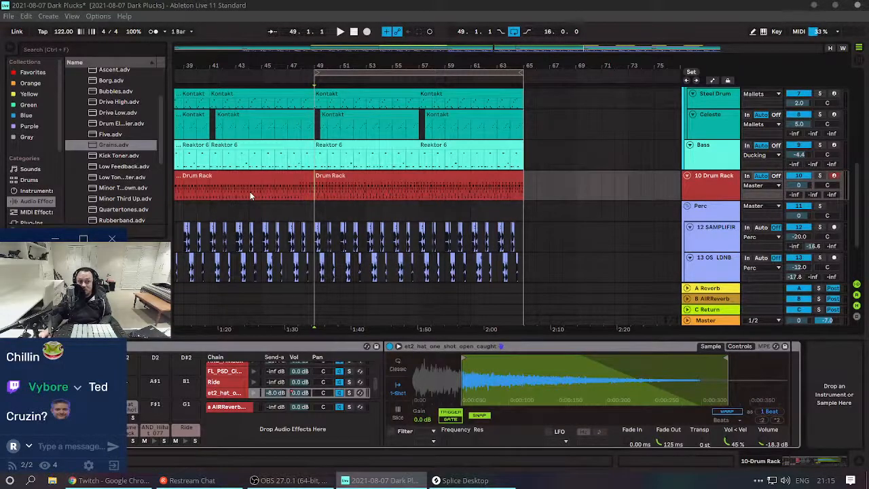
scroll(249, 191, "down", 2)
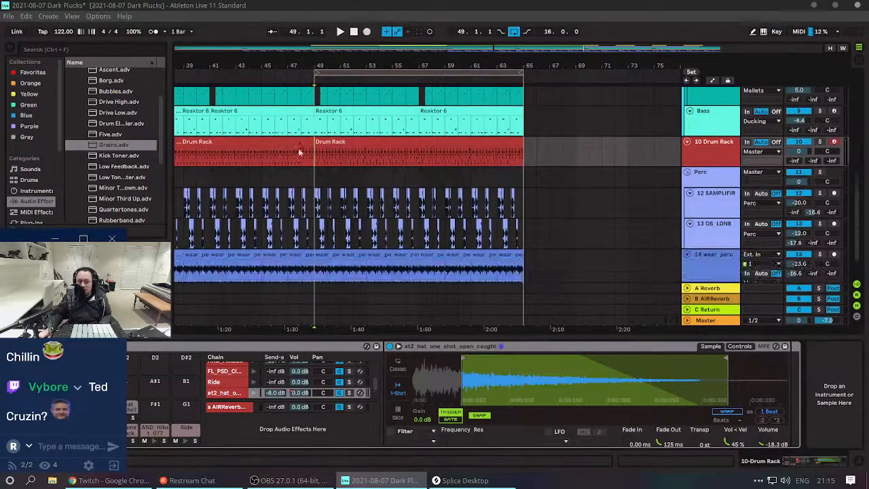
scroll(297, 151, "down", 2)
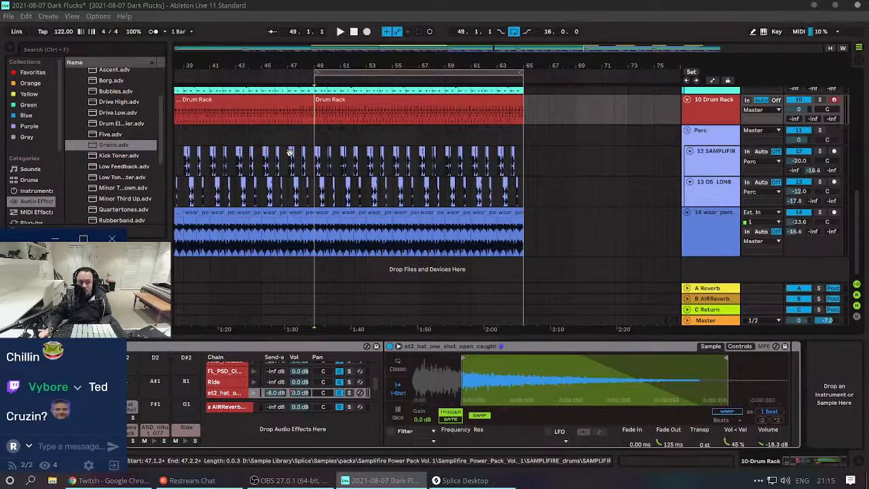
left_click(296, 266)
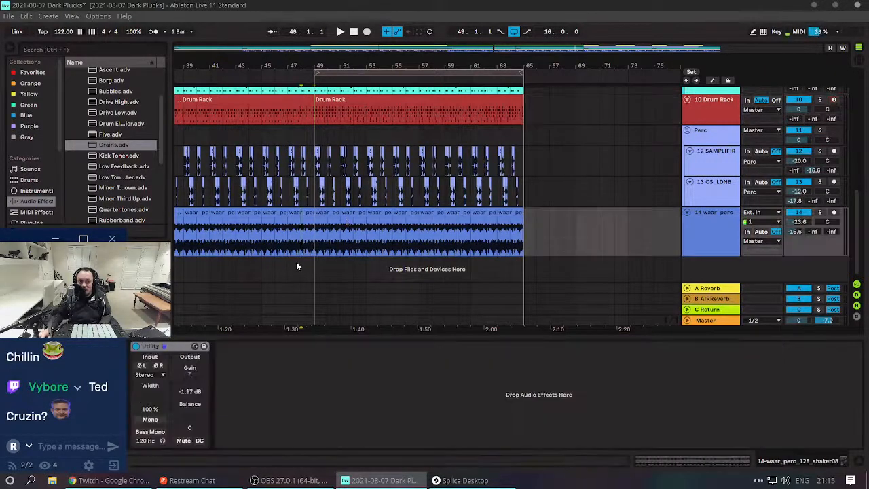
left_click(286, 265)
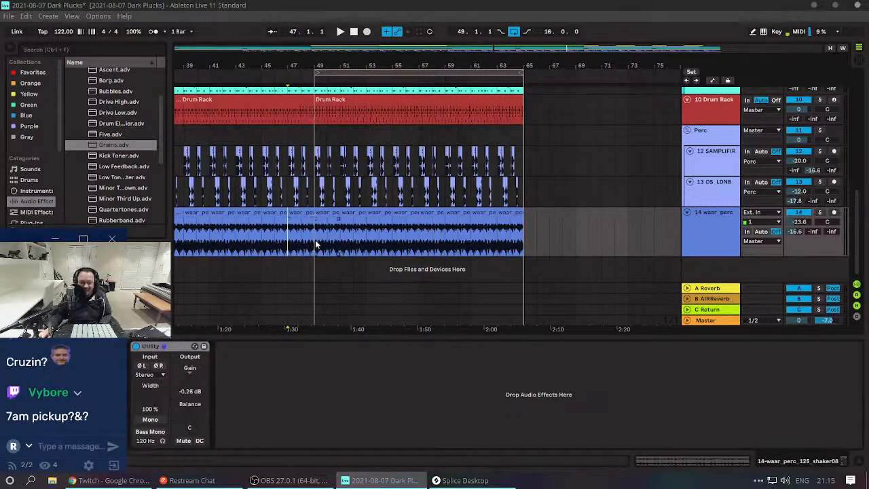
scroll(325, 141, "up", 3)
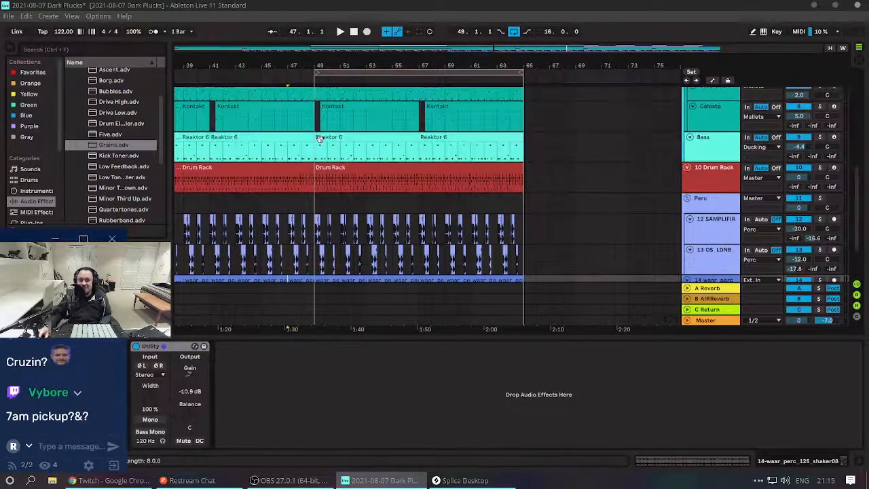
scroll(320, 140, "up", 1)
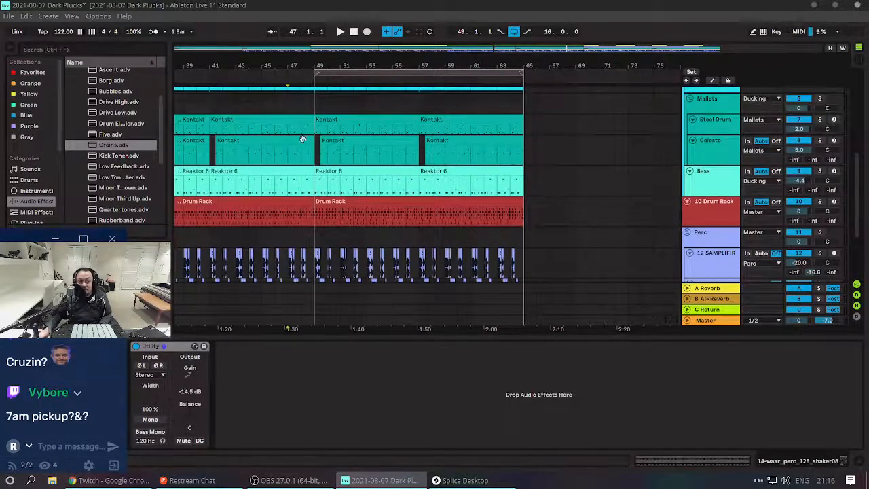
scroll(271, 146, "up", 4)
scroll(270, 146, "up", 2)
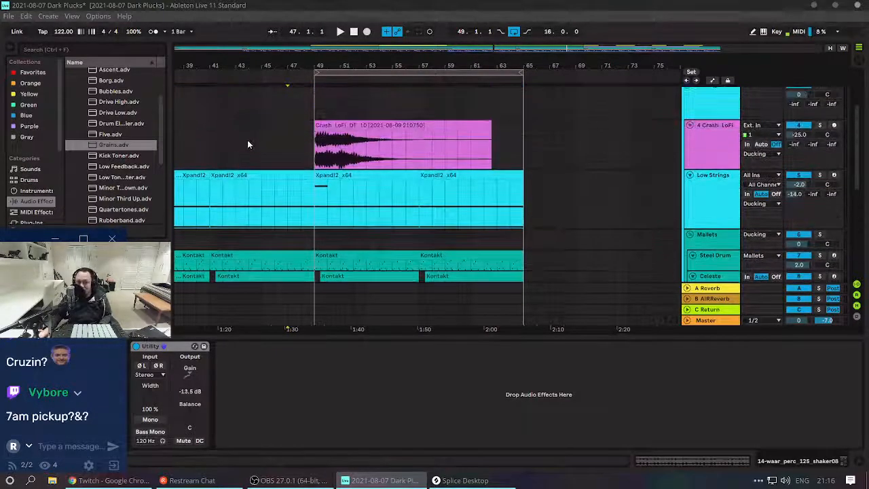
Examine the Pluck Lead, Pad, Crash LoFi and Low Strings clips across the arrangement up to bar 65.
left_click(273, 139)
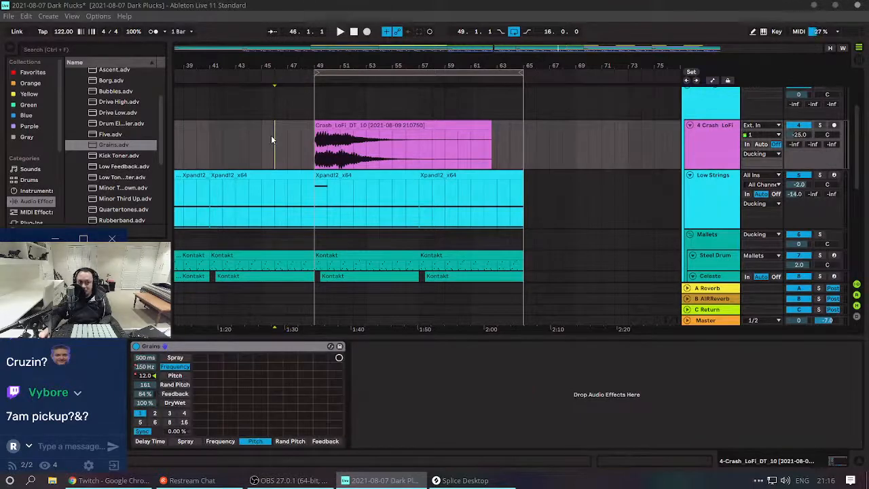
left_click(261, 138)
scroll(258, 139, "up", 2)
scroll(258, 141, "up", 1)
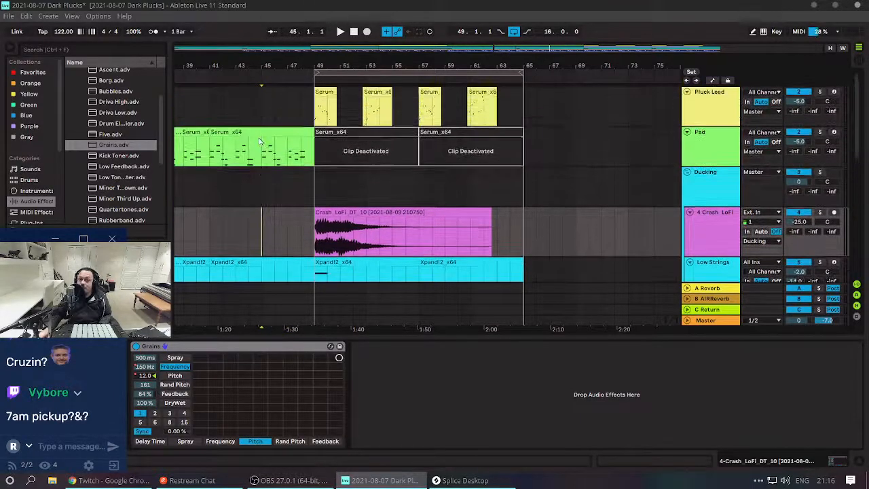
scroll(293, 260, "down", 4)
scroll(306, 207, "up", 4)
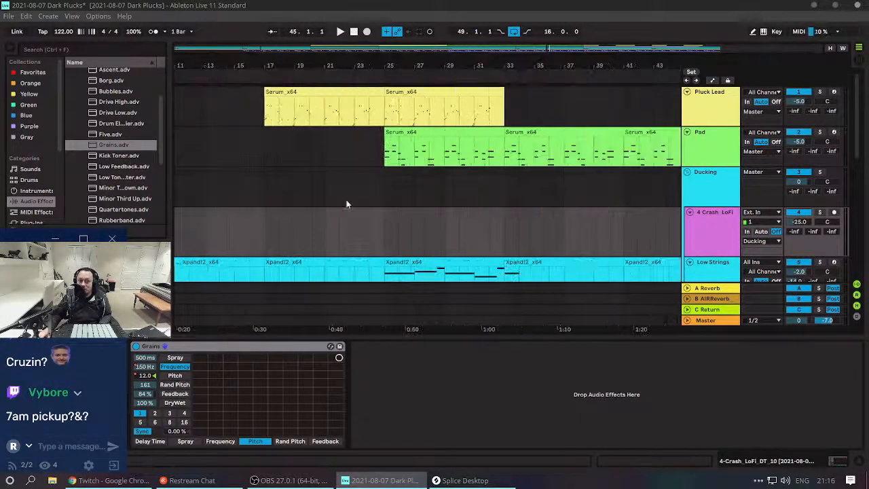
scroll(383, 190, "down", 1)
left_click_drag(473, 59, 228, 59)
left_click_drag(505, 65, 452, 75)
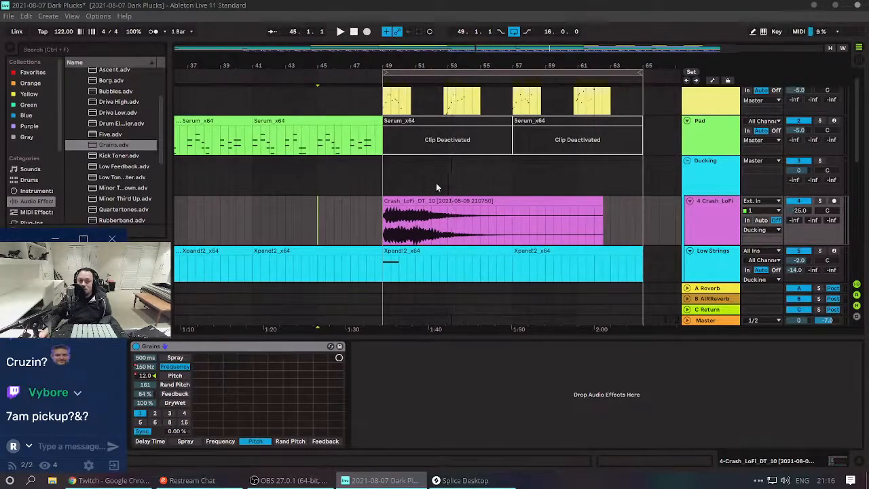
Reduce the heights of the Crash LoFi and Low Strings tracks in the arrangement.
scroll(407, 133, "down", 1)
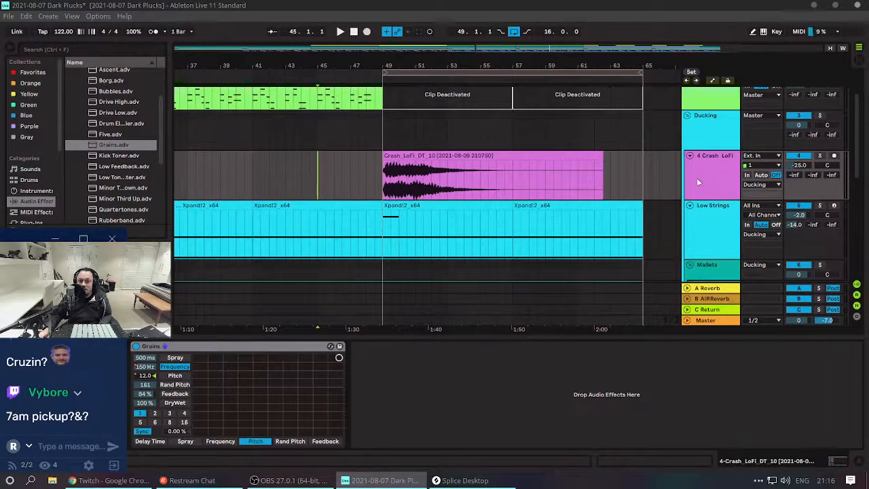
scroll(705, 178, "down", 1)
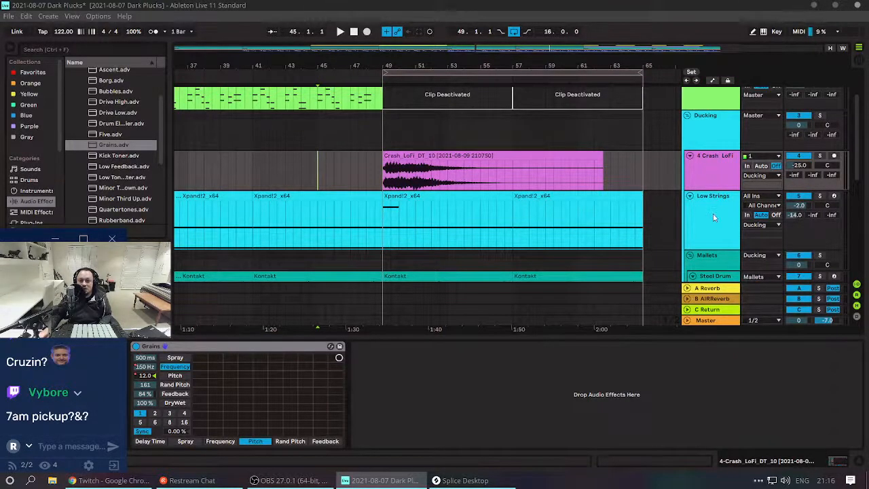
scroll(710, 205, "down", 1)
scroll(710, 205, "down", 1)
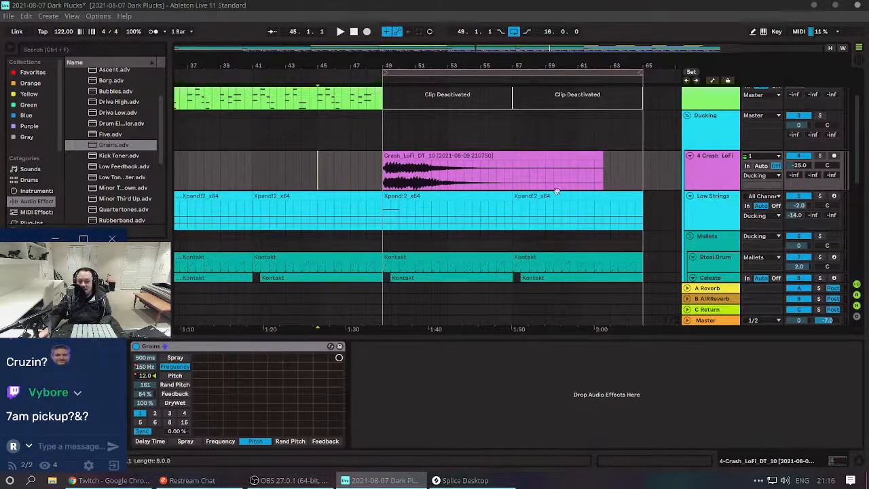
scroll(488, 176, "down", 1)
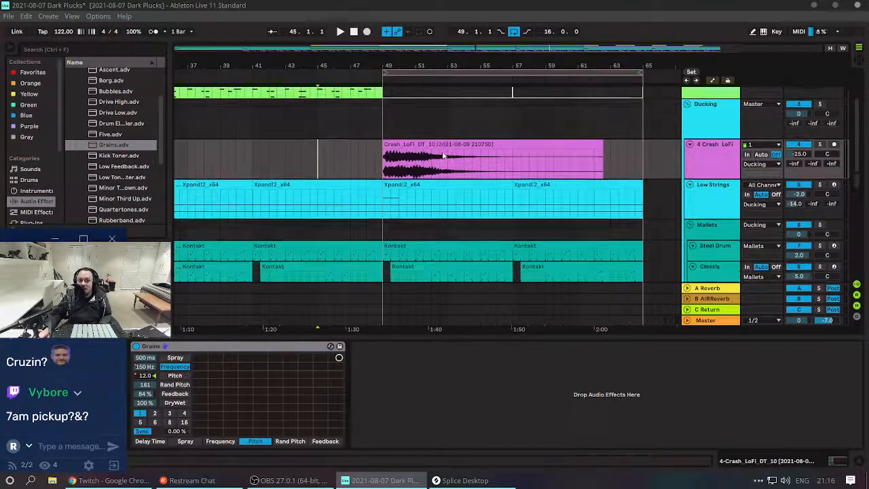
Freeze the 4 Crash LoFi track and flatten it to audio with its Grains effect.
left_click(385, 163)
left_click(403, 143)
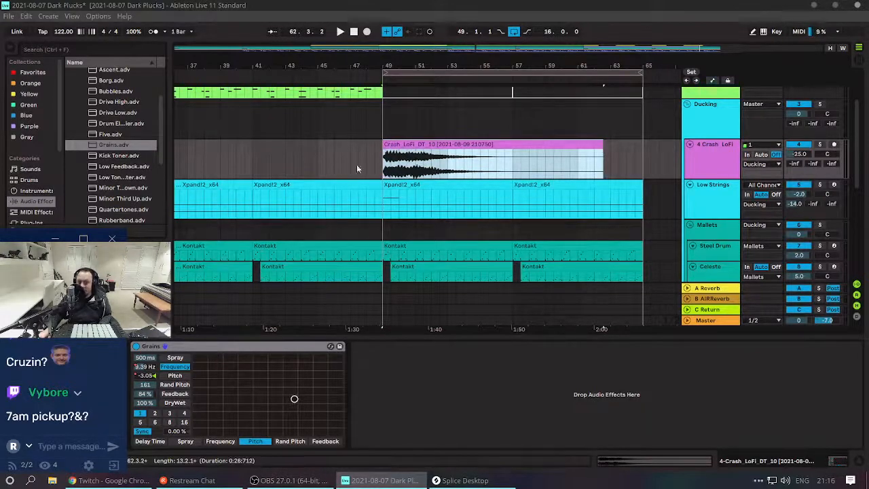
right_click(710, 160)
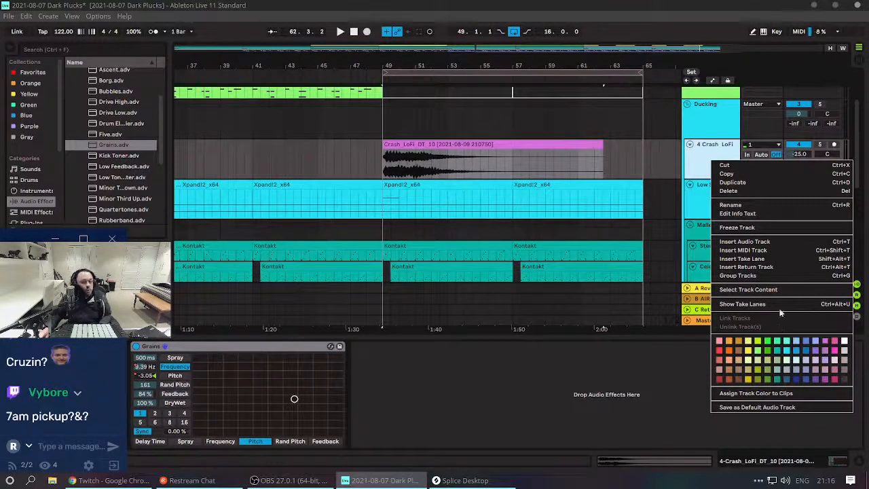
left_click(784, 229)
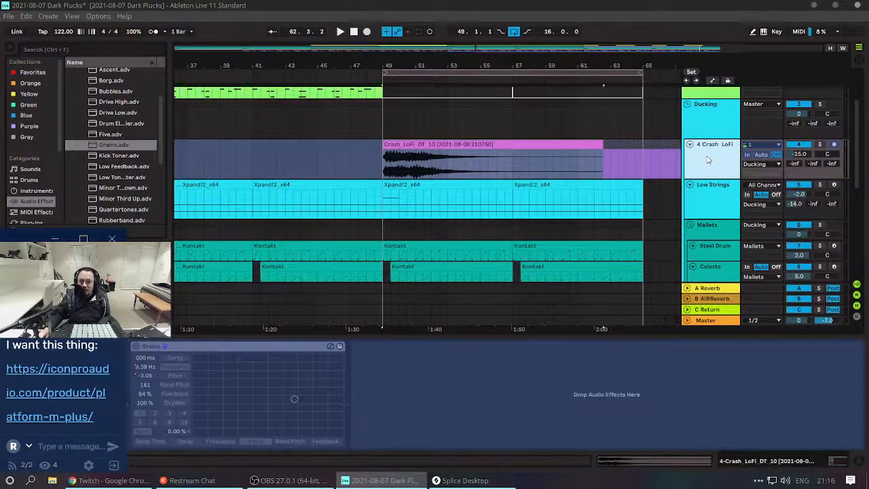
right_click(707, 159)
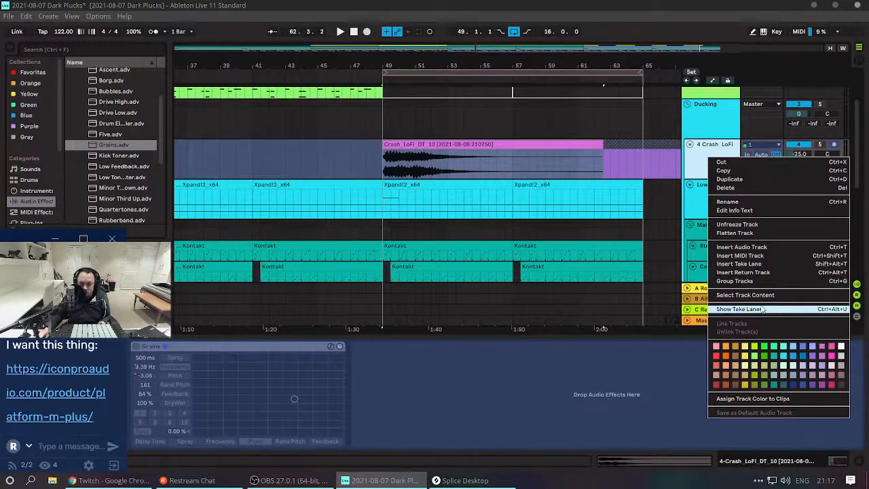
left_click(752, 234)
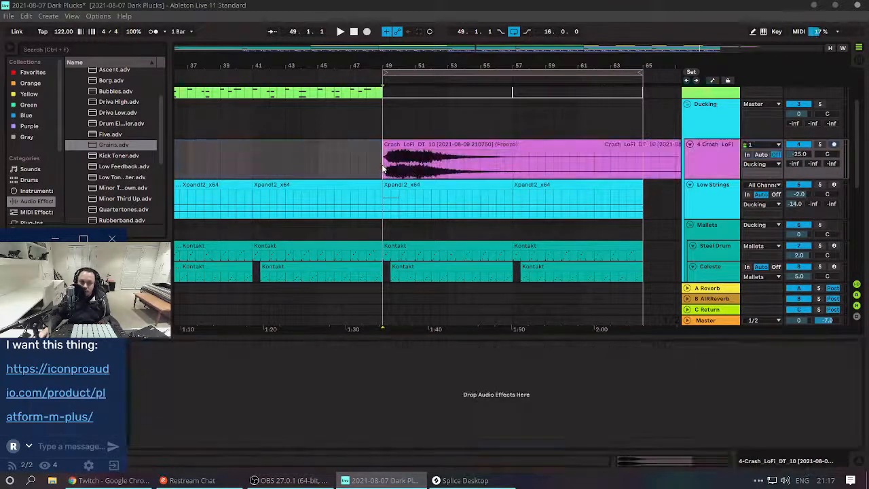
Move the flattened crash clip slightly earlier so it starts just before bar 49, and play the transition.
key("space")
left_click_drag(388, 65, 430, 78)
left_click_drag(429, 144, 407, 144)
left_click(303, 158)
key("space")
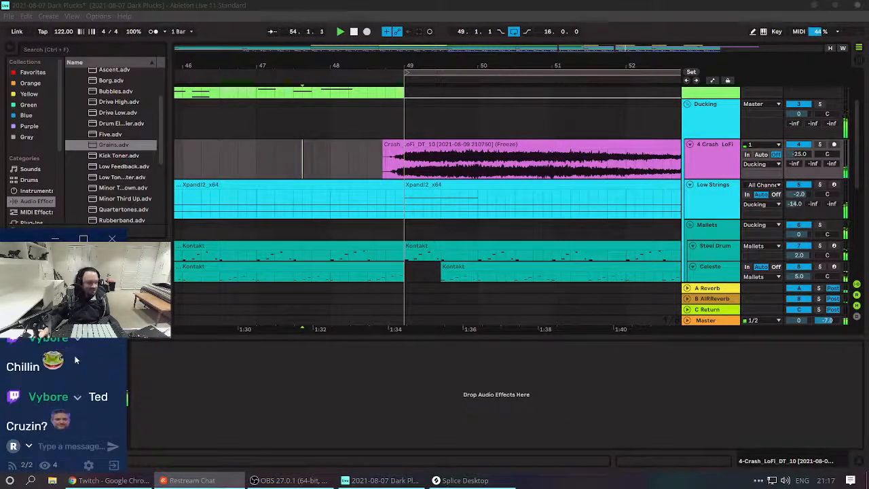
left_click(358, 160)
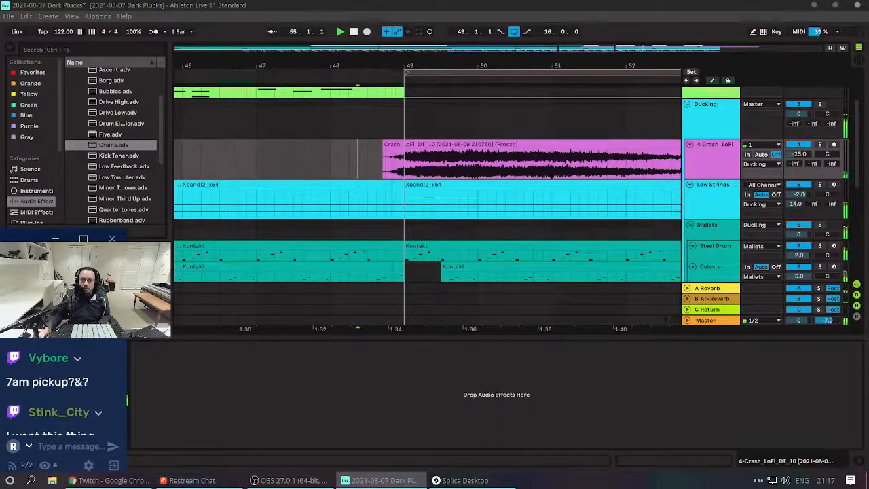
left_click_drag(370, 66, 285, 63)
key("space")
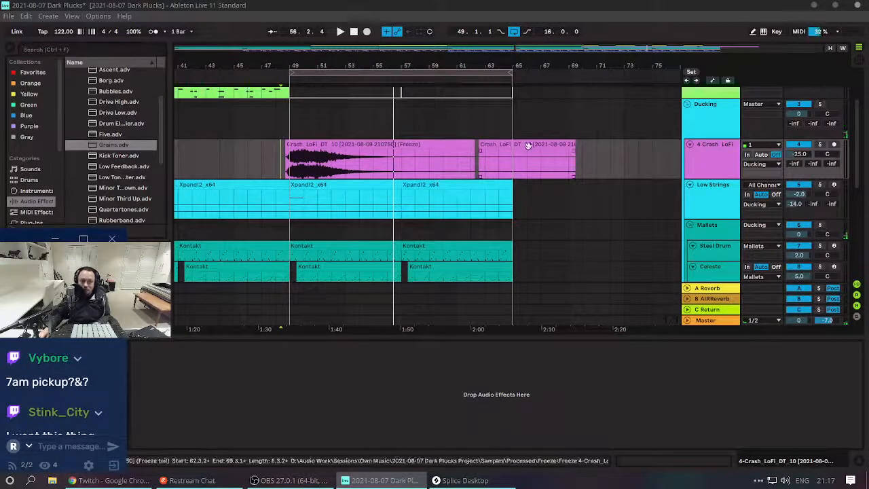
Delete the freeze tail clip after the crash and extend the main crash clip's end to bar 65.
left_click(485, 157)
key("Delete")
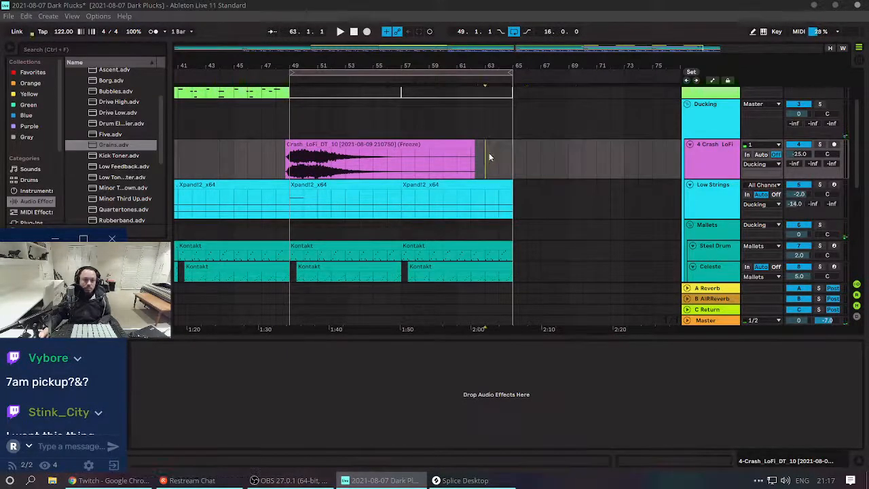
left_click_drag(470, 144, 351, 168)
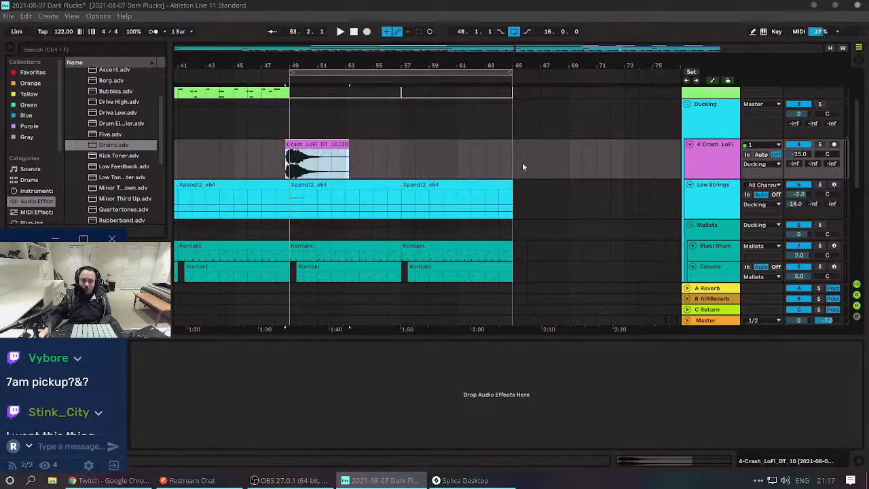
key("ctrl+z")
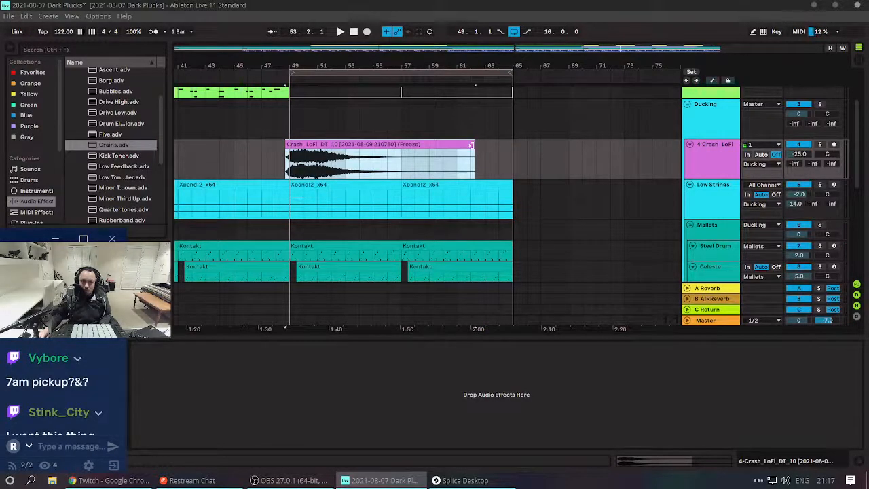
left_click_drag(481, 144, 509, 145)
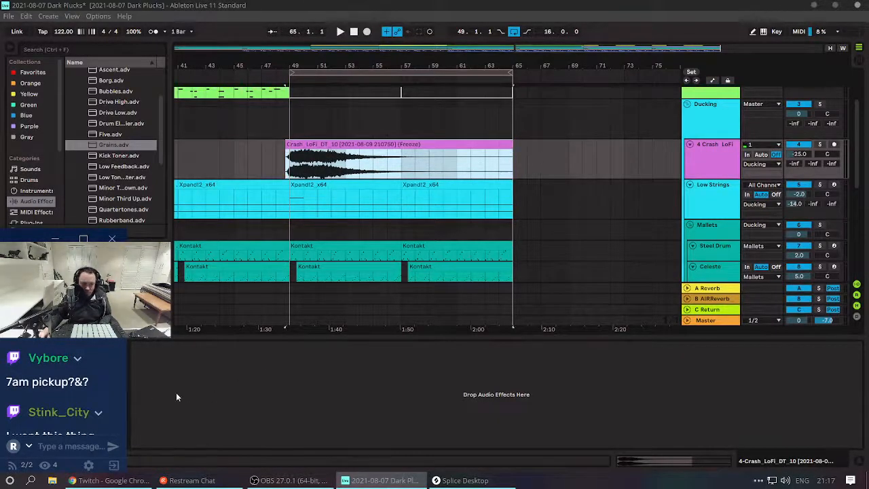
Open the iCON Platform M+ link from the stream chat and examine the product page's main image and feature description.
left_click(118, 374)
scroll(119, 370, "up", 3)
scroll(119, 371, "down", 5)
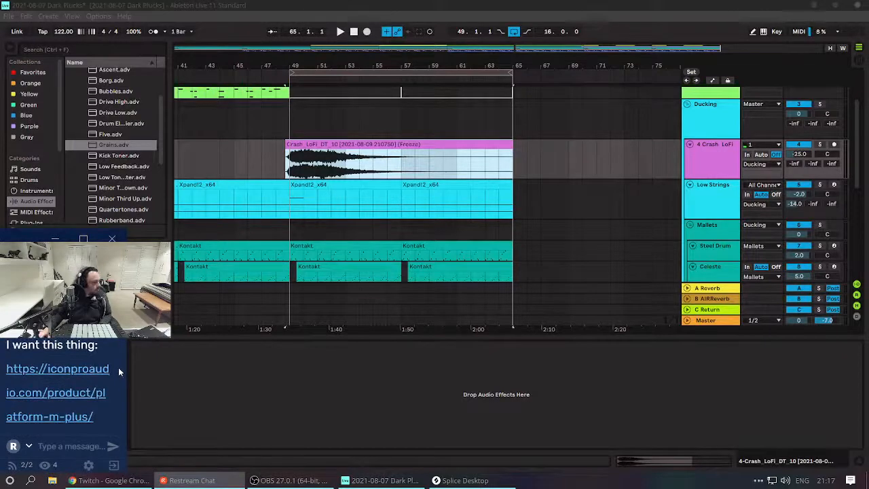
left_click(85, 396)
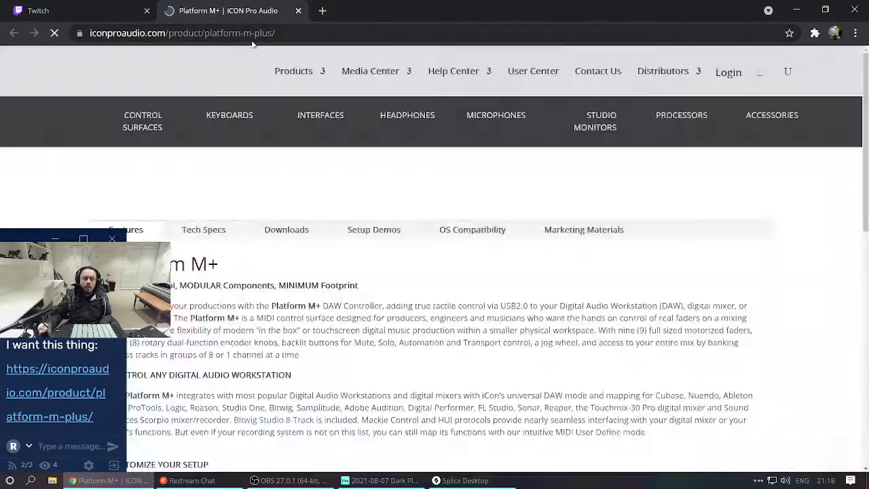
scroll(264, 270, "down", 15)
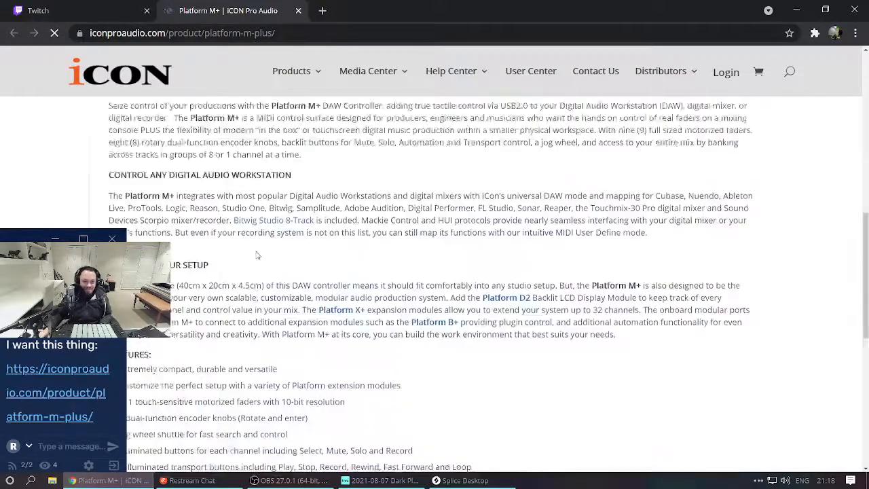
scroll(253, 235, "up", 15)
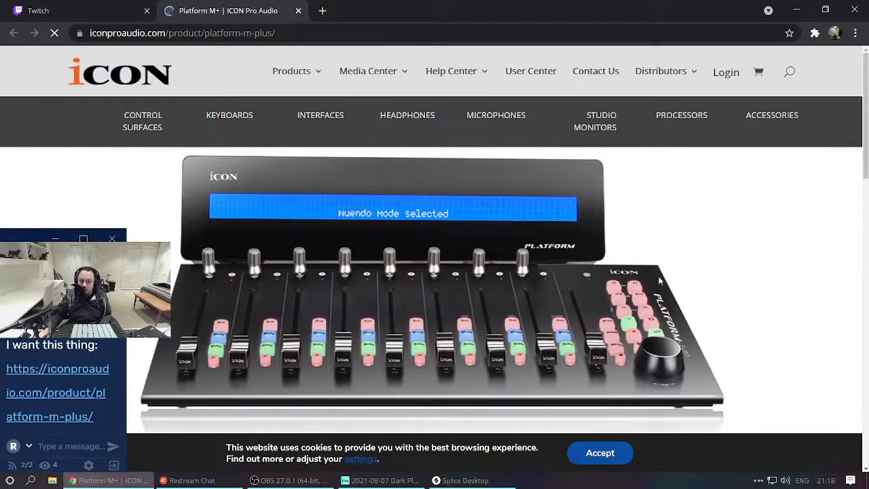
scroll(466, 211, "down", 3)
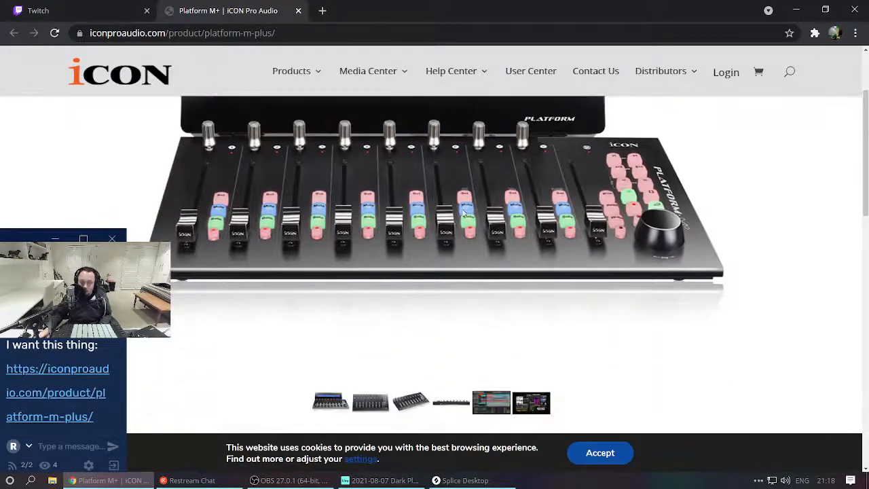
scroll(460, 214, "up", 3)
scroll(452, 220, "down", 5)
scroll(407, 228, "down", 1)
scroll(359, 305, "up", 2)
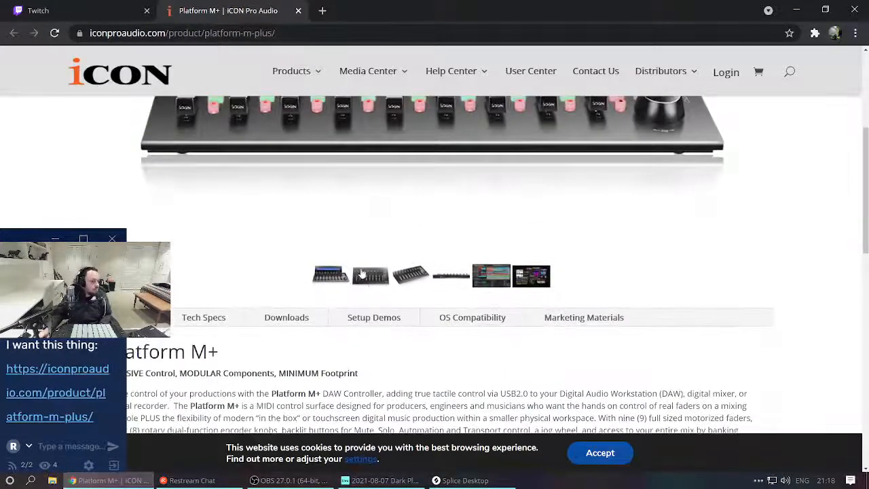
View the Platform M+ gallery images, including the top view, the Bitwig Studio screenshot and the angled view.
left_click(378, 343)
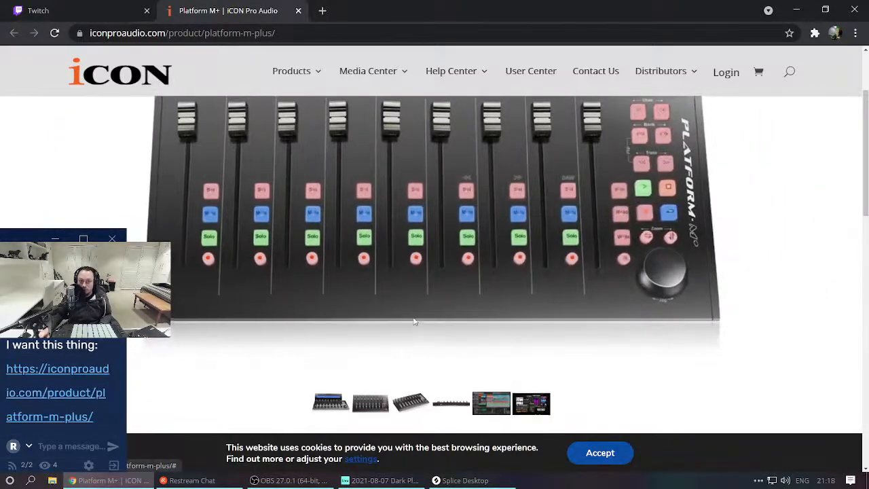
left_click(331, 401)
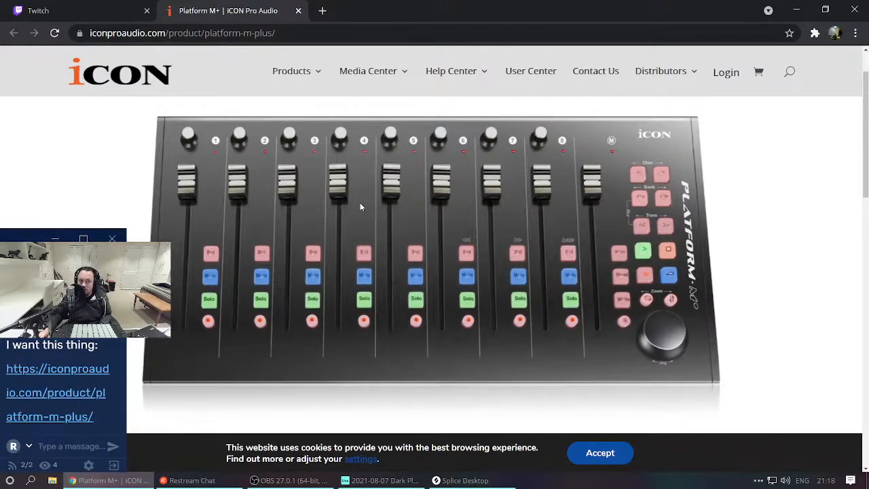
scroll(492, 292, "down", 3)
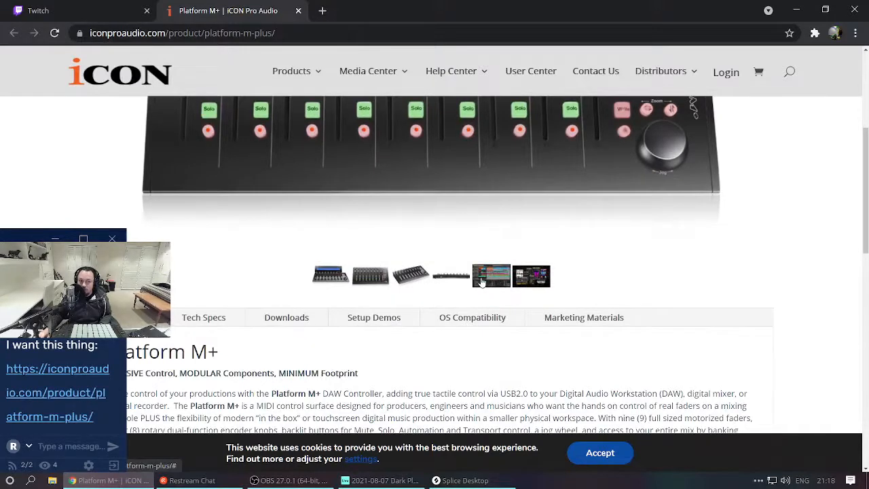
left_click(480, 281)
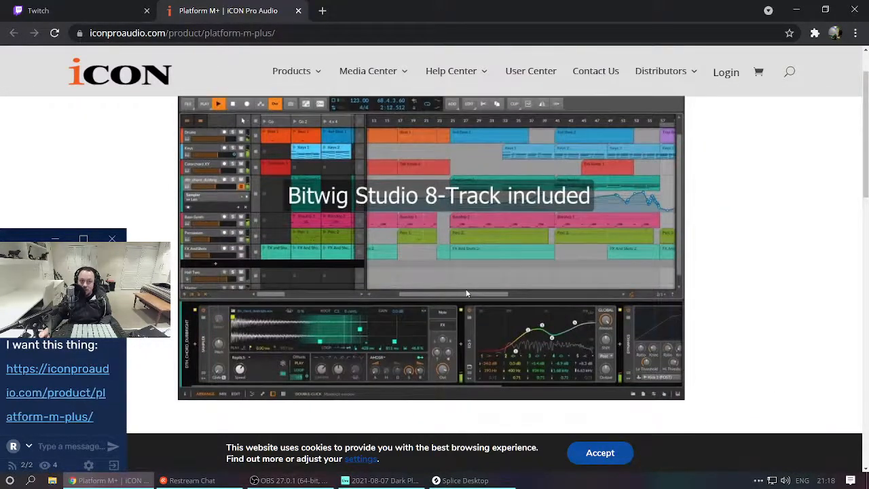
scroll(466, 293, "down", 3)
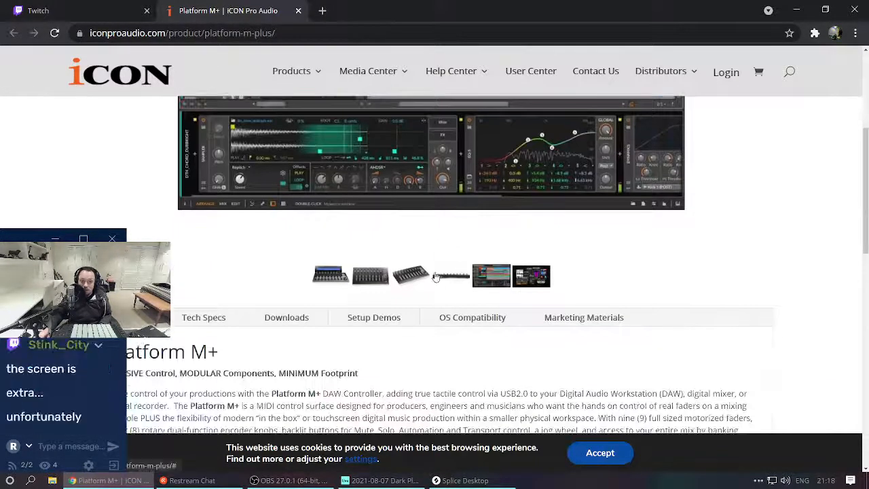
left_click(410, 277)
scroll(411, 278, "up", 1)
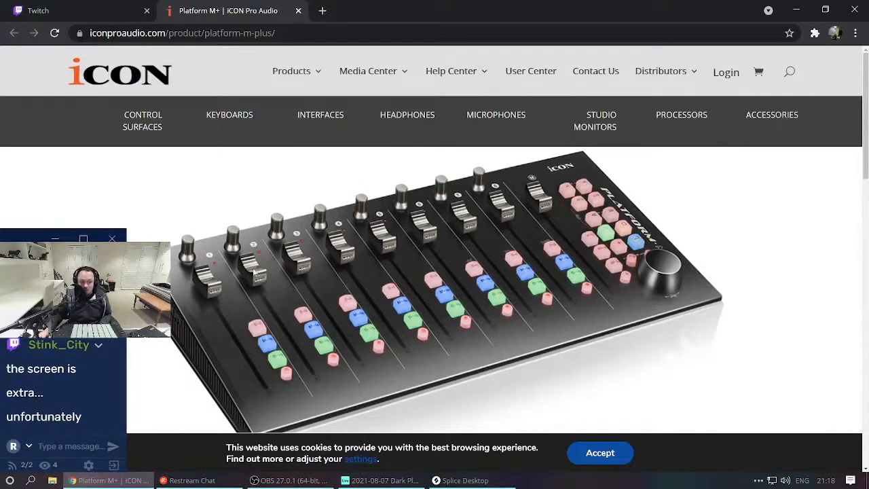
Close the product page, check the new chat messages and switch back to the Dark Plucks project in Ableton Live.
key("ctrl+w")
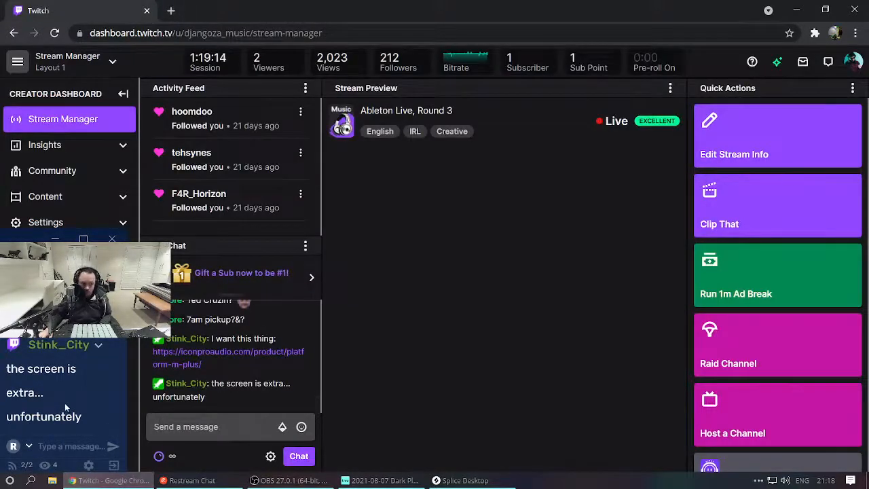
left_click(64, 402)
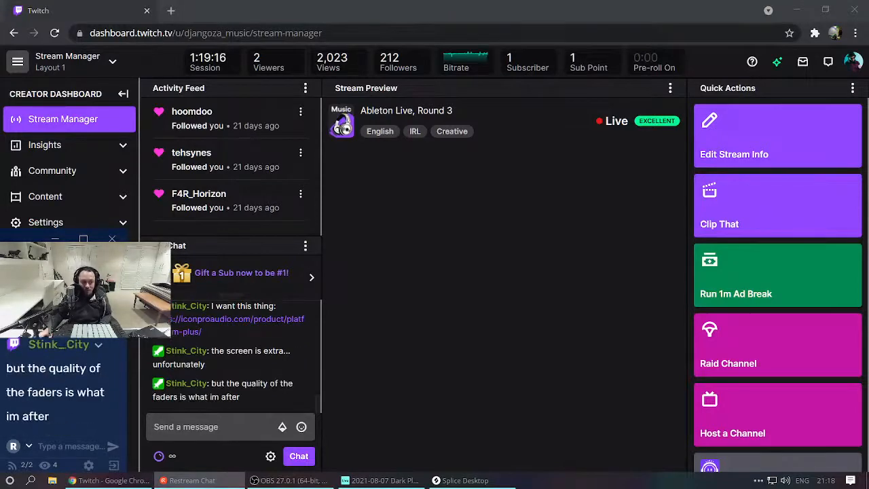
key("alt+Tab")
key("alt+Tab")
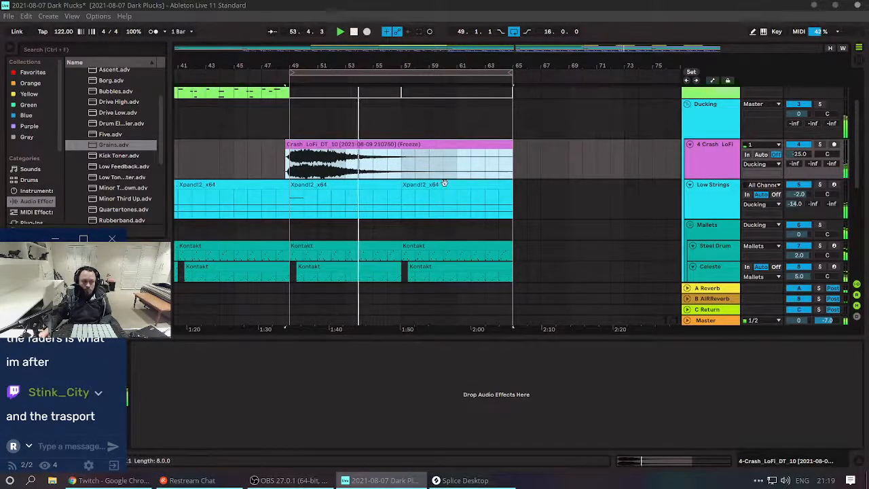
Solo the 4 Crash LoFi track and search the plug-ins for "ott".
left_click(721, 161)
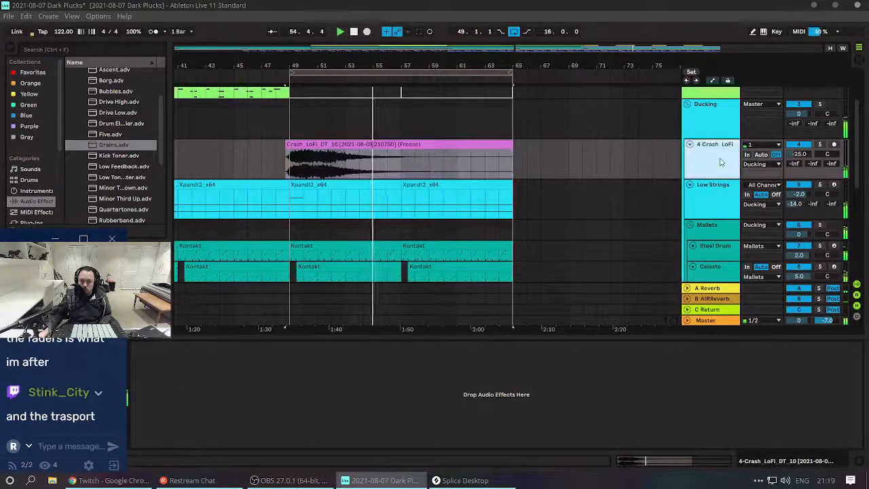
key("s")
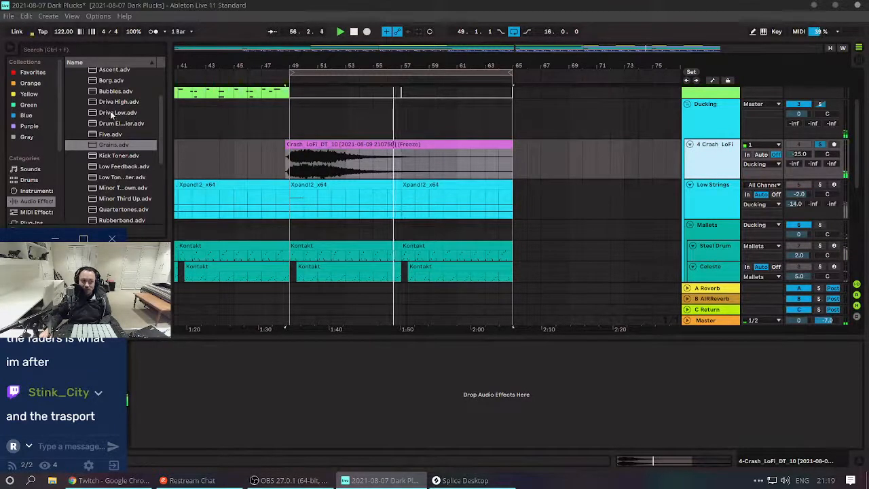
left_click(33, 72)
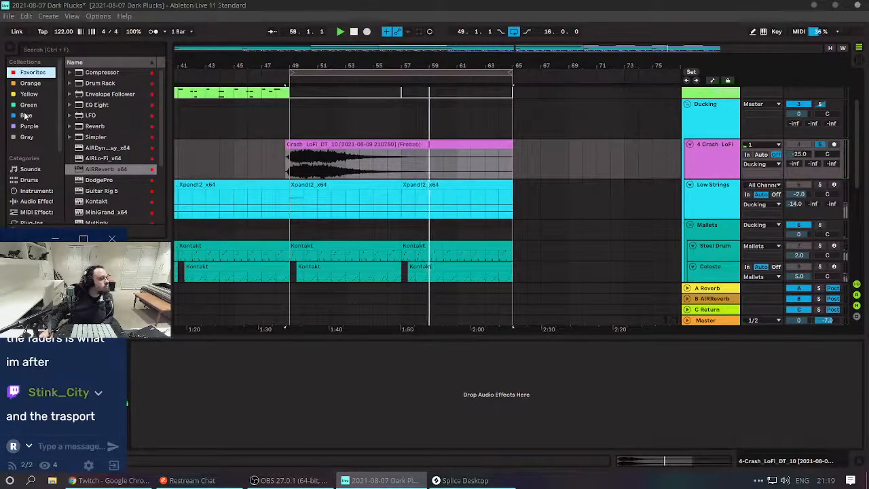
scroll(23, 123, "down", 1)
scroll(23, 123, "down", 1)
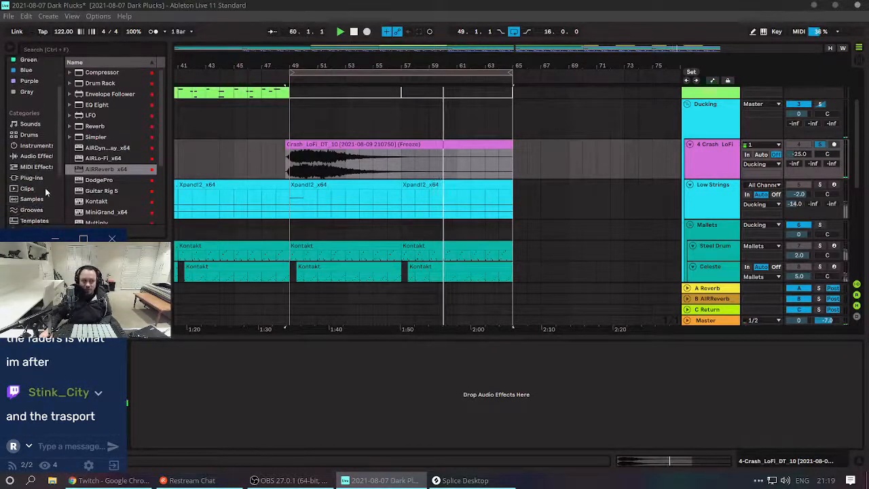
left_click(32, 178)
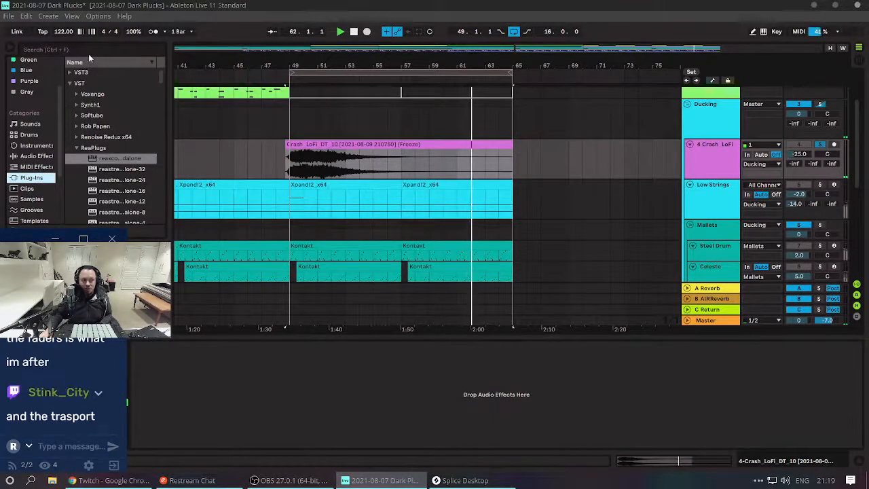
left_click(75, 52)
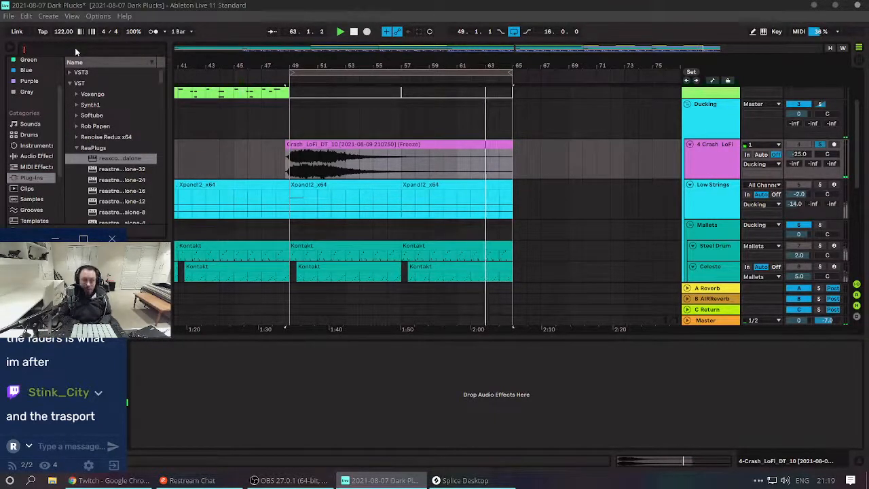
type("ott")
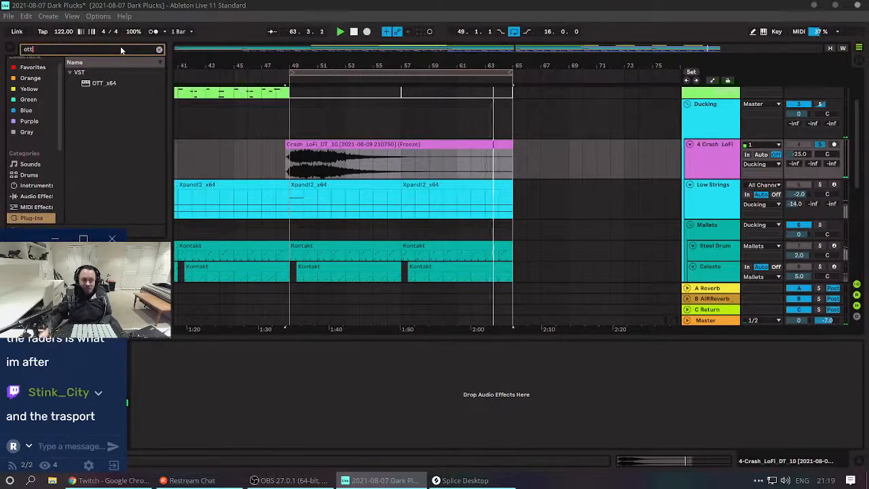
Add OTT_x64 to the Favorites collection and load it onto the 4 Crash LoFi track.
key("Down")
mouse_move(34, 83)
left_mouse_down()
mouse_move(48, 66)
mouse_move(38, 69)
left_mouse_up()
double_click(106, 83)
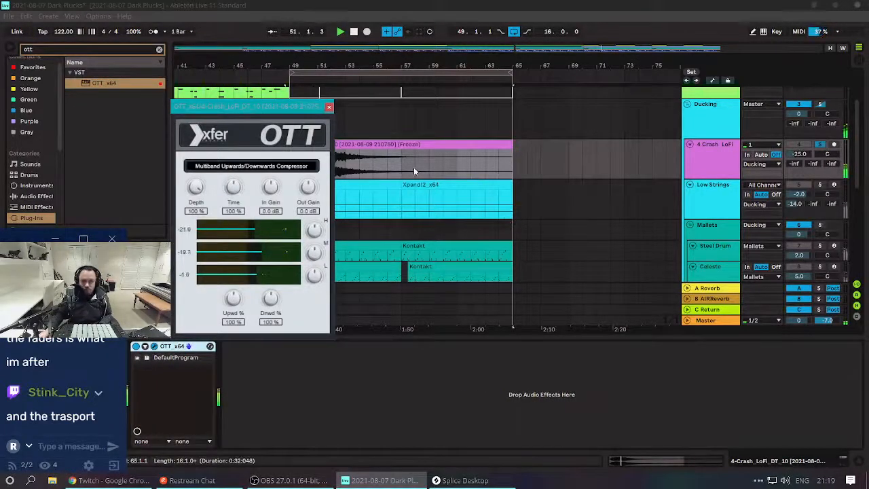
Replay the crash from bar 49, set OTT's Depth to 72 %, and close the plug-in window.
left_click(378, 171)
scroll(378, 169, "left", 1)
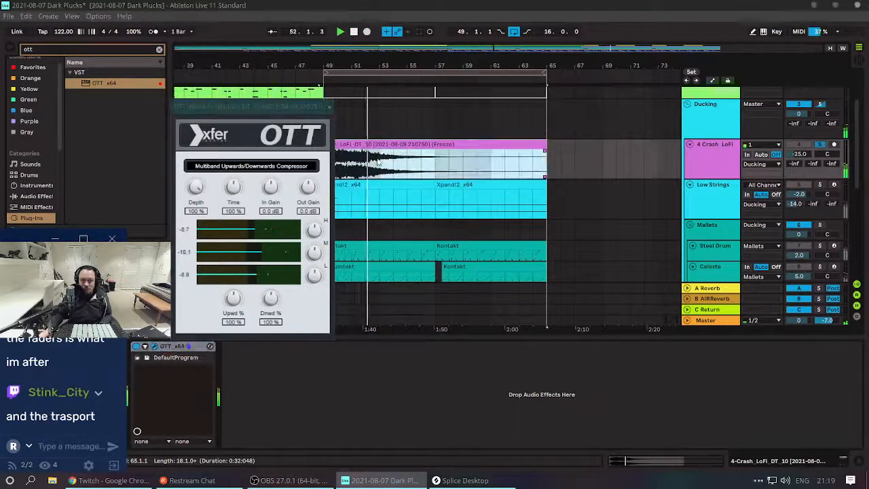
scroll(368, 164, "left", 1)
left_click(358, 166)
key("space")
key("space")
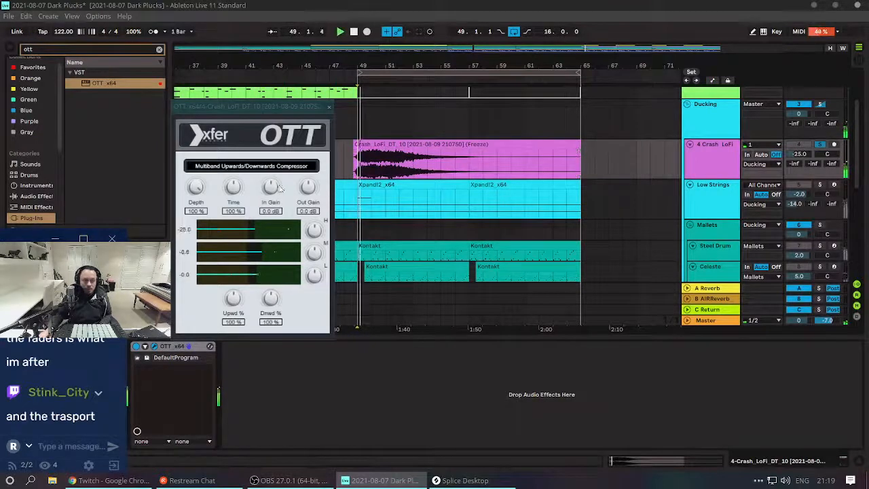
left_click_drag(197, 189, 193, 216)
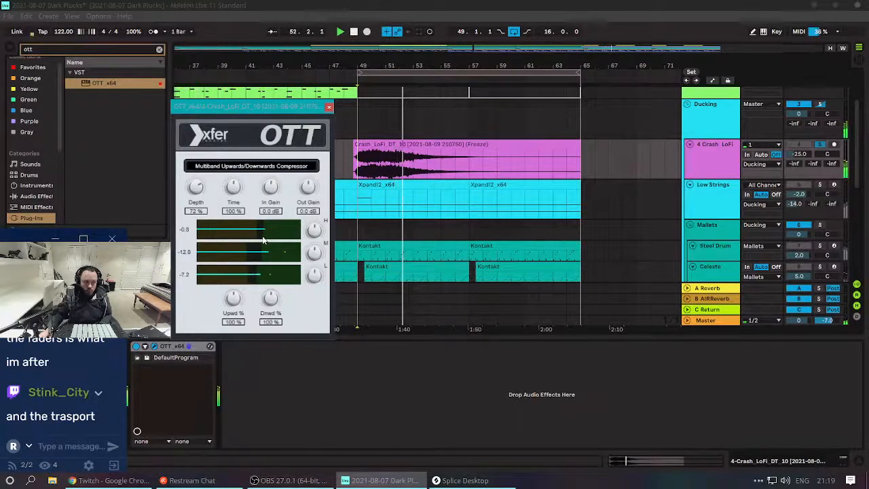
left_click(328, 107)
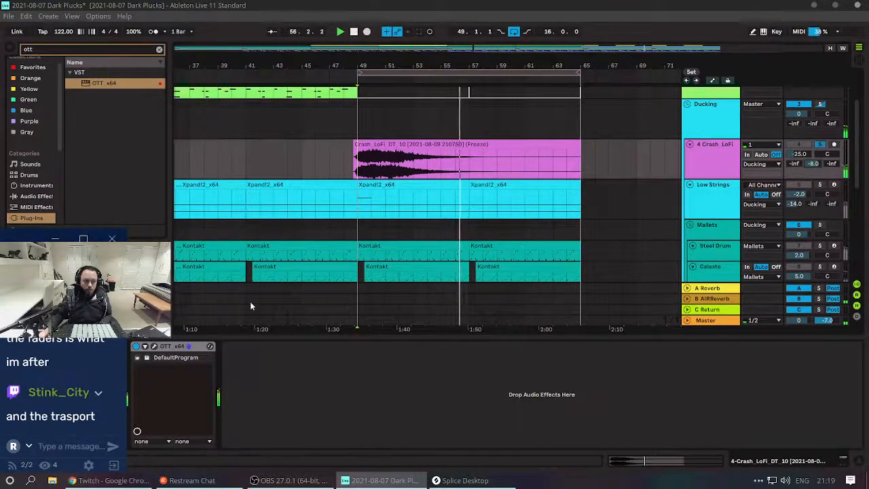
Show OTT_x64 in the Favorites collection and play back the crash section from bar 49.
left_click(31, 67)
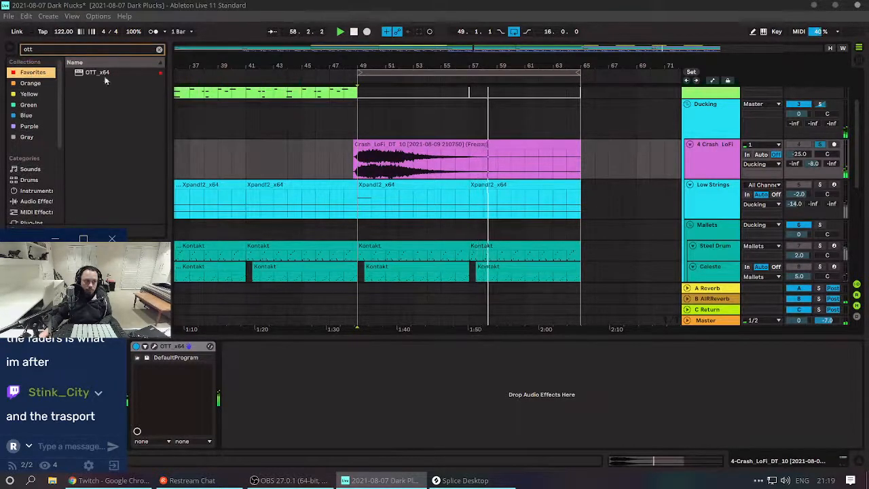
left_click(401, 157)
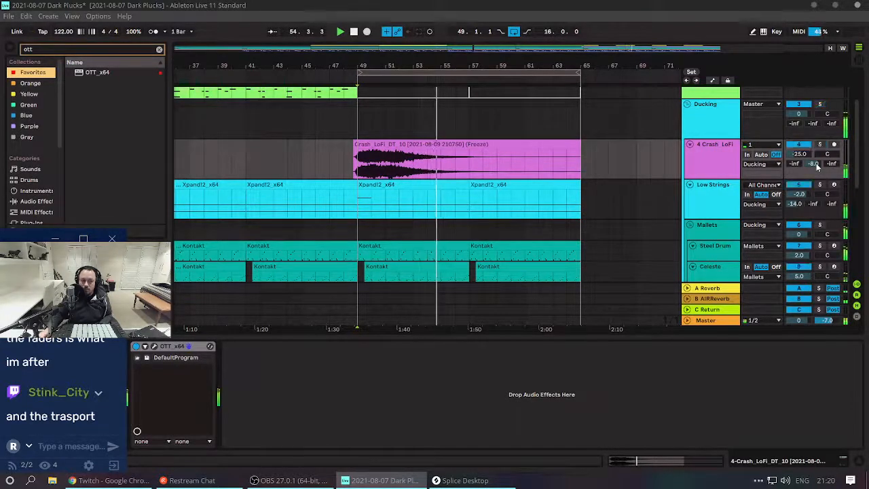
key("space")
key("space")
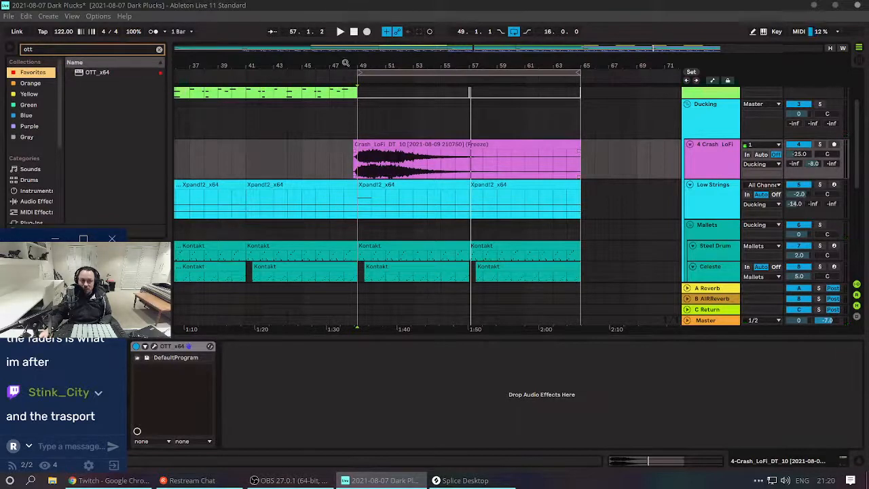
left_click_drag(344, 62, 344, 71)
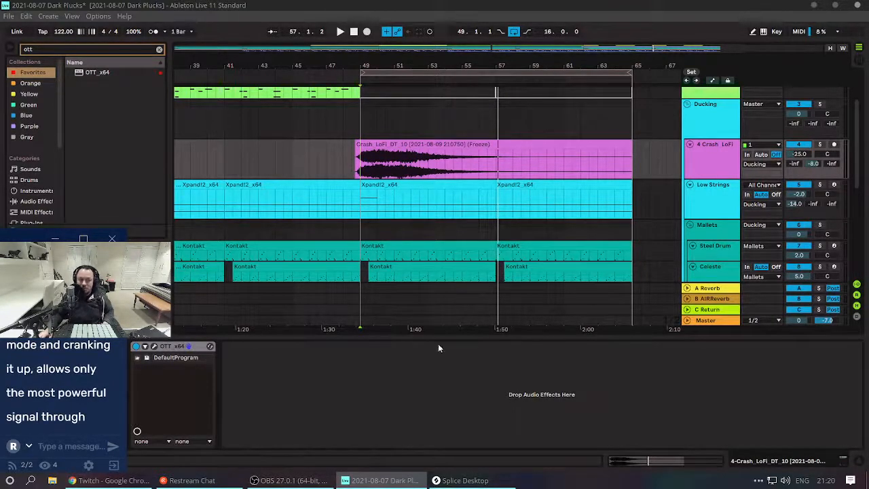
Launch PXT-General and check the latest stream chat messages before returning to the crash clip around bar 49.
key("super")
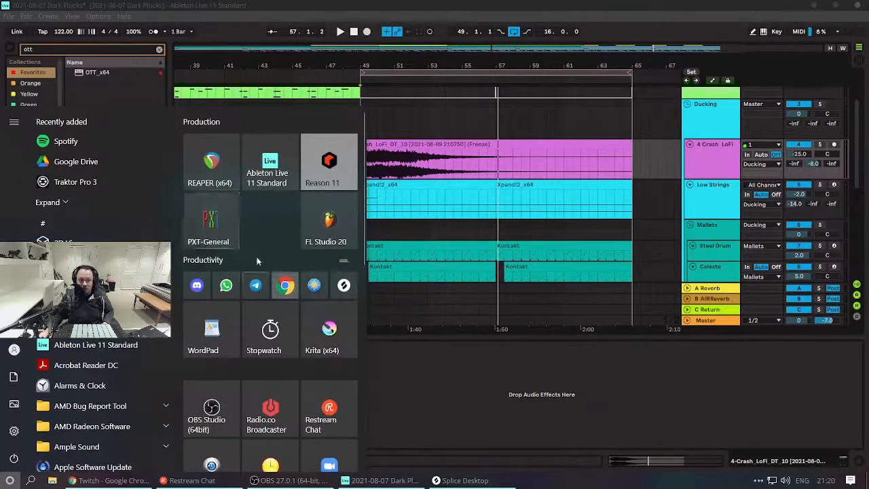
left_click(205, 228)
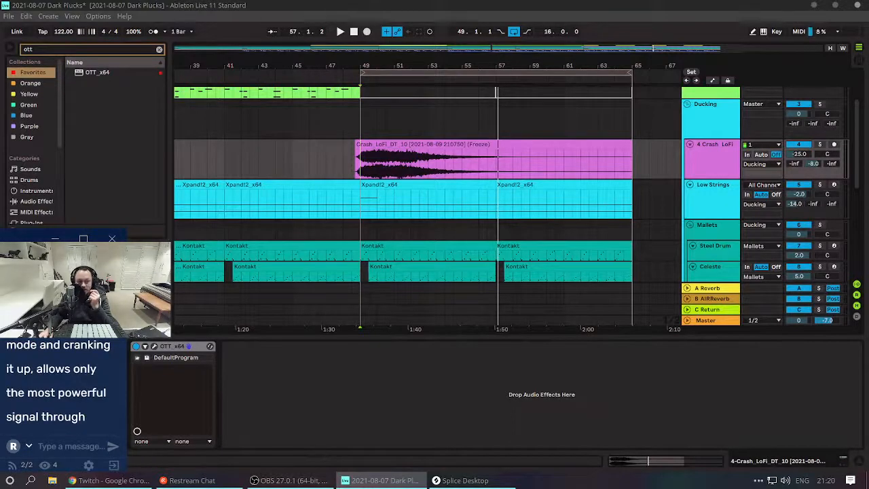
left_click(83, 342)
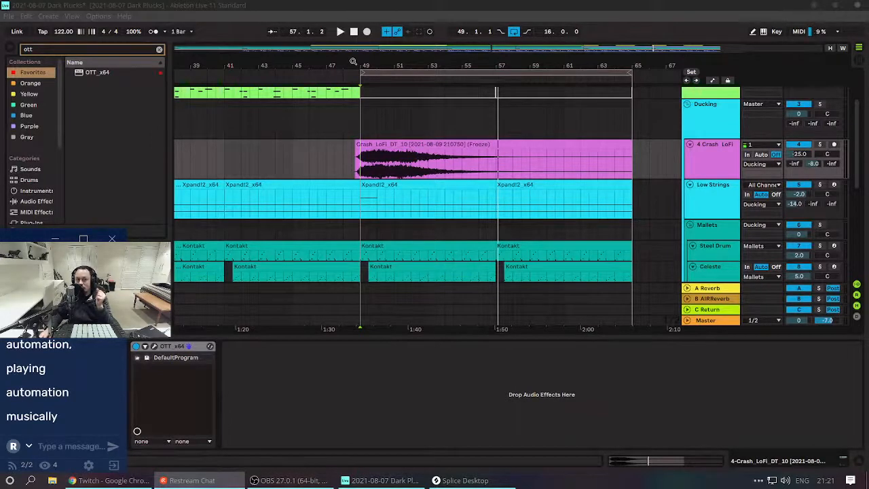
left_click_drag(353, 61, 300, 180)
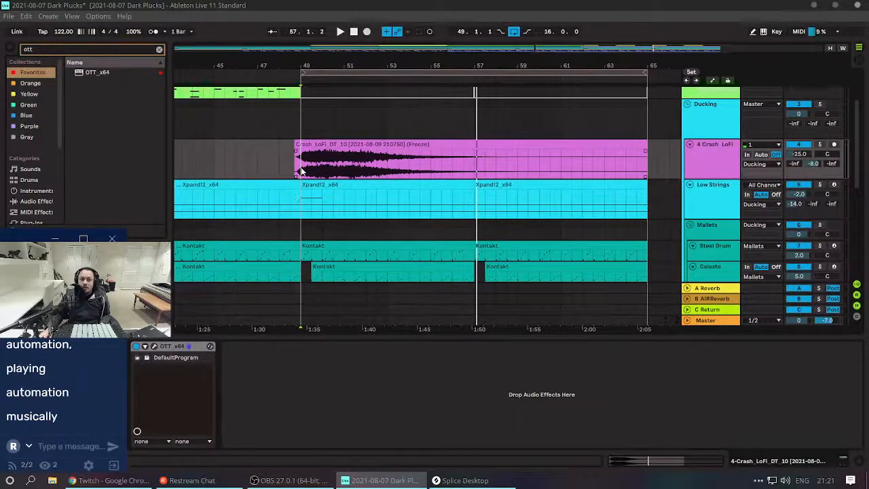
left_click(280, 151)
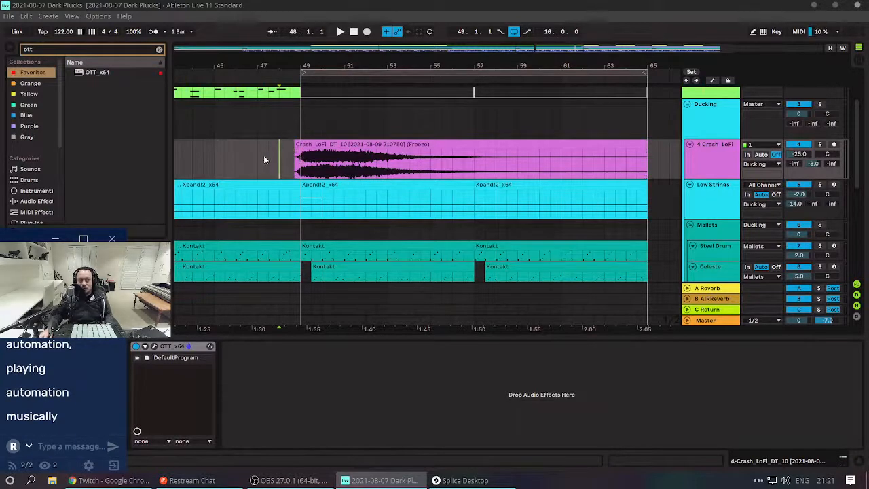
left_click(247, 161)
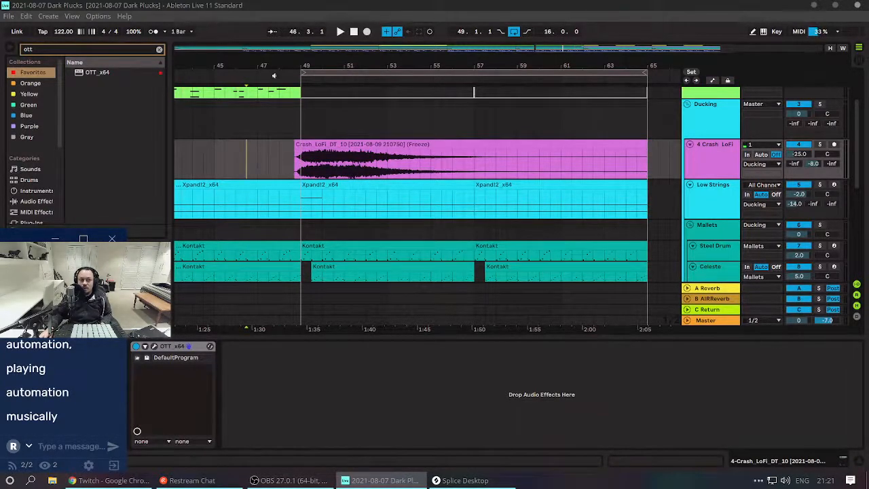
left_click_drag(279, 66, 279, 50)
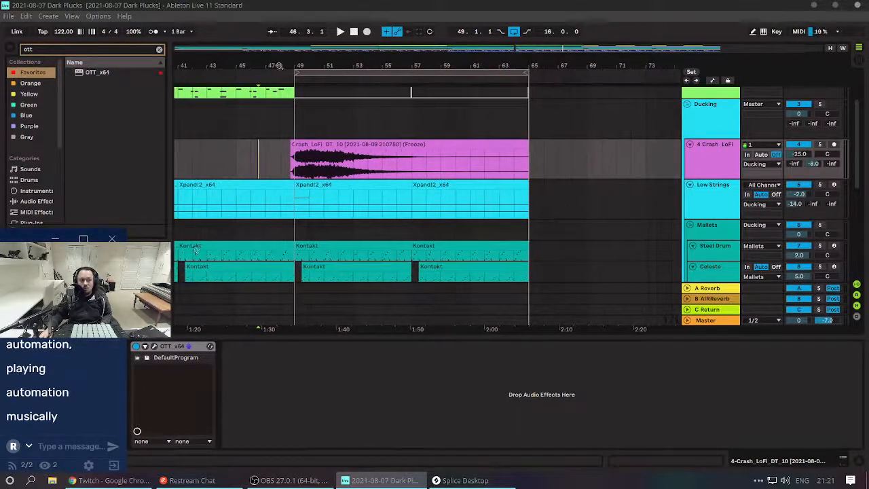
Scroll back through the earlier stream chat messages and read them down to the latest one.
left_click(63, 390)
scroll(63, 390, "up", 1)
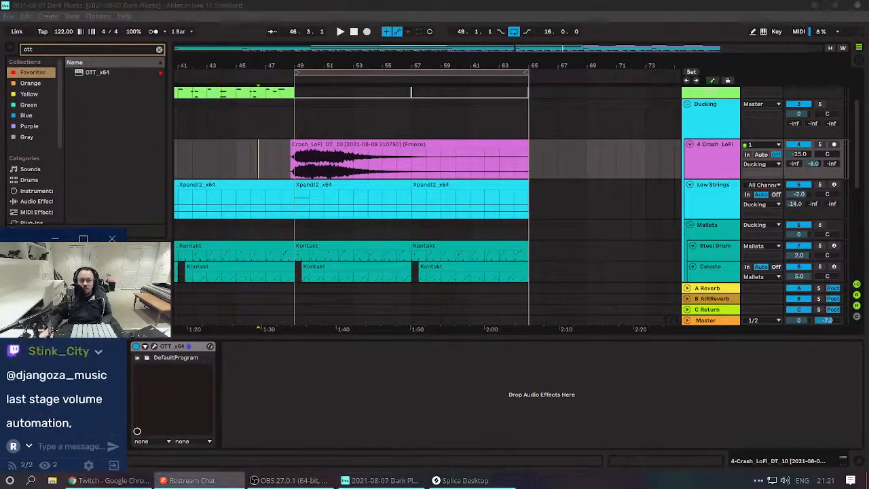
scroll(64, 390, "up", 3)
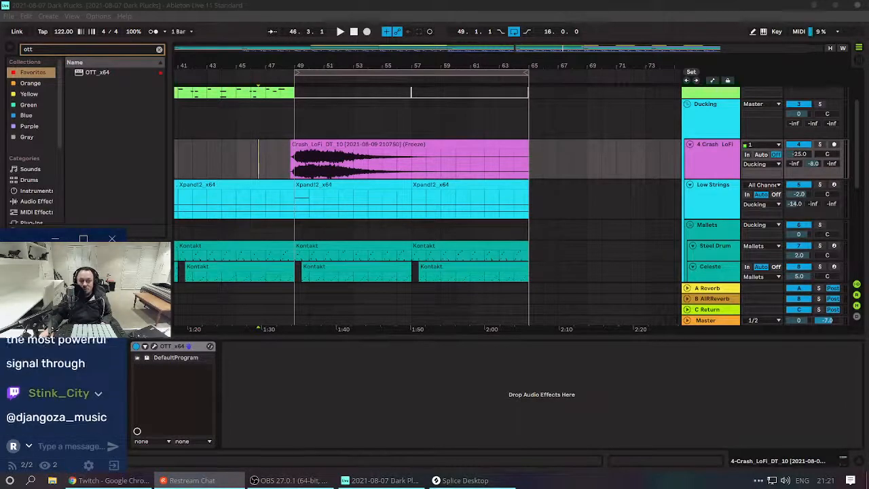
scroll(63, 390, "up", 3)
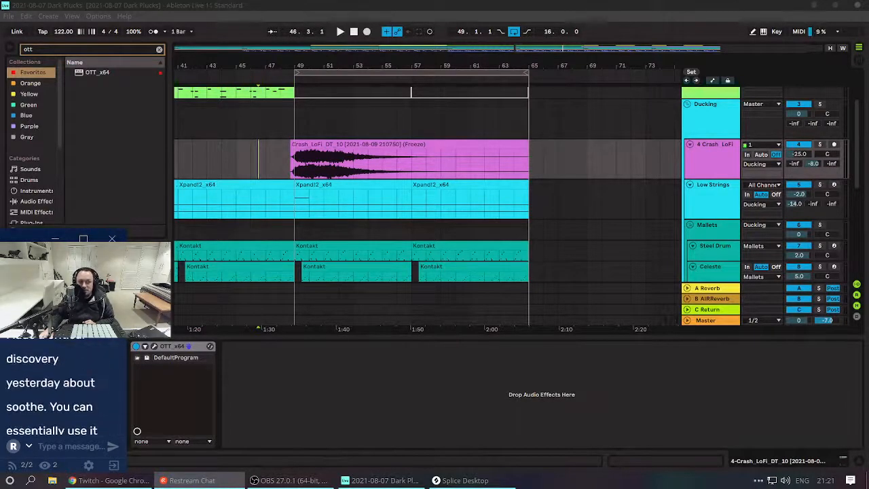
scroll(63, 390, "up", 2)
scroll(63, 390, "up", 4)
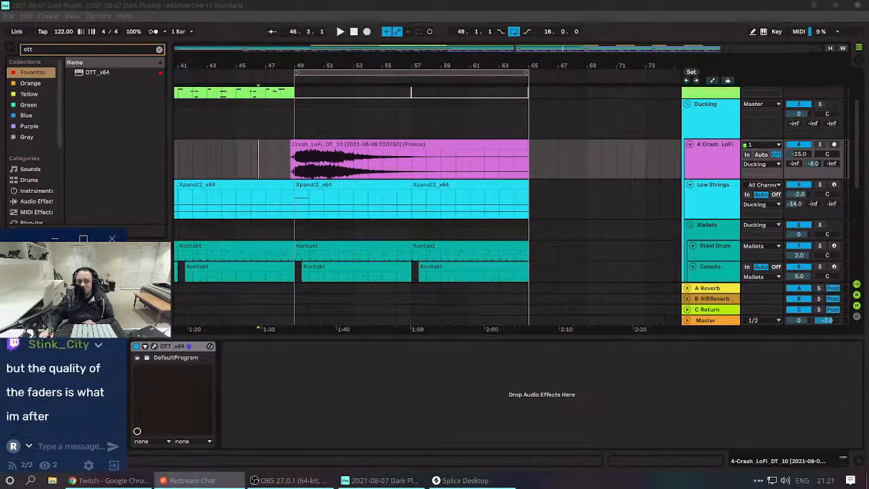
scroll(46, 391, "down", 5)
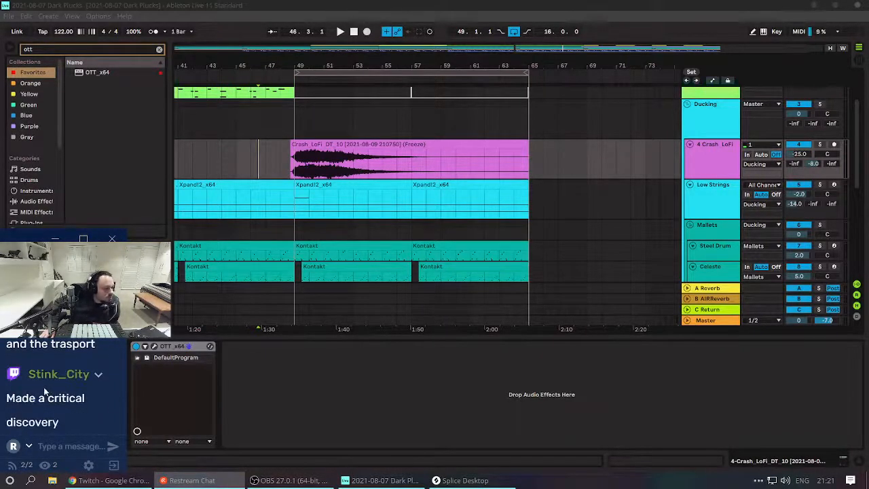
scroll(45, 392, "down", 4)
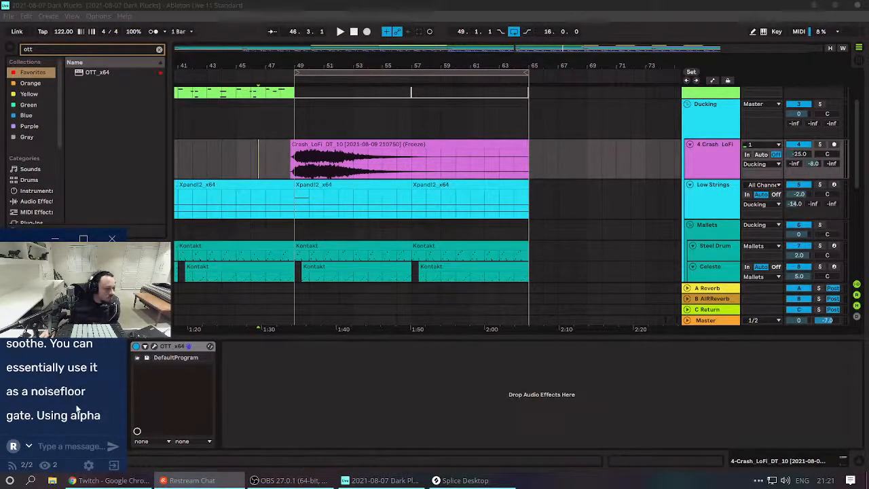
scroll(77, 409, "down", 2)
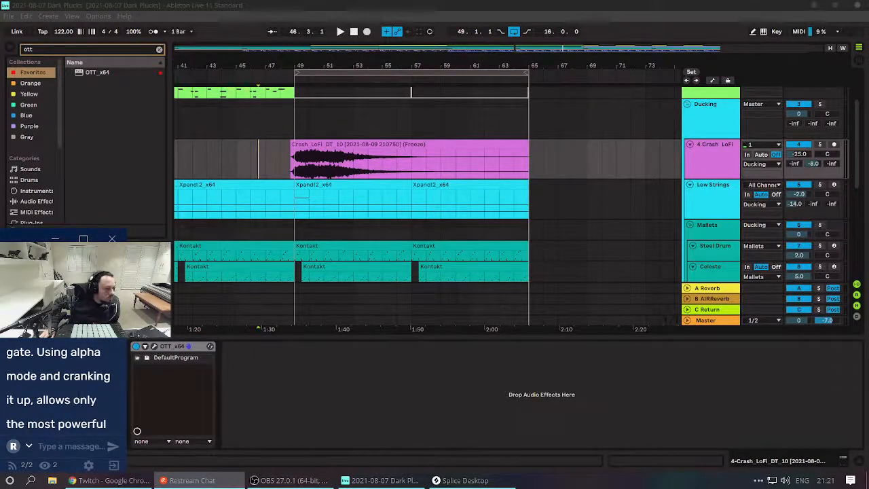
scroll(81, 404, "down", 2)
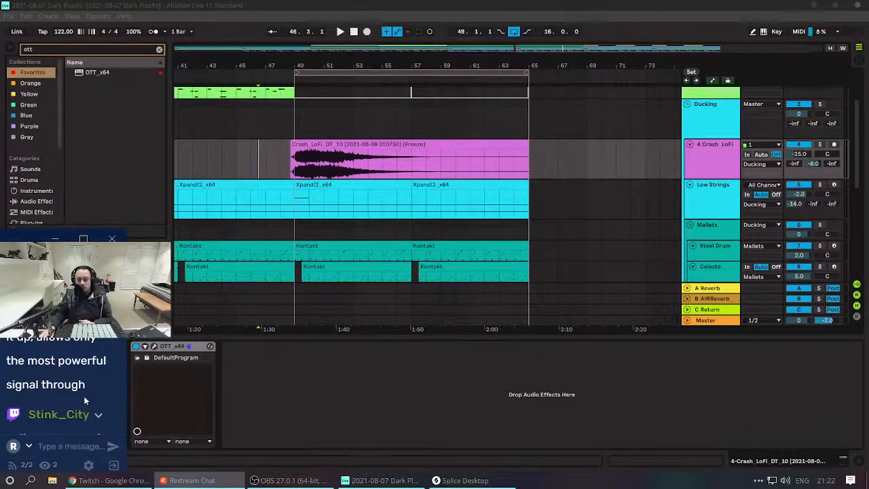
scroll(82, 401, "down", 3)
scroll(80, 376, "down", 3)
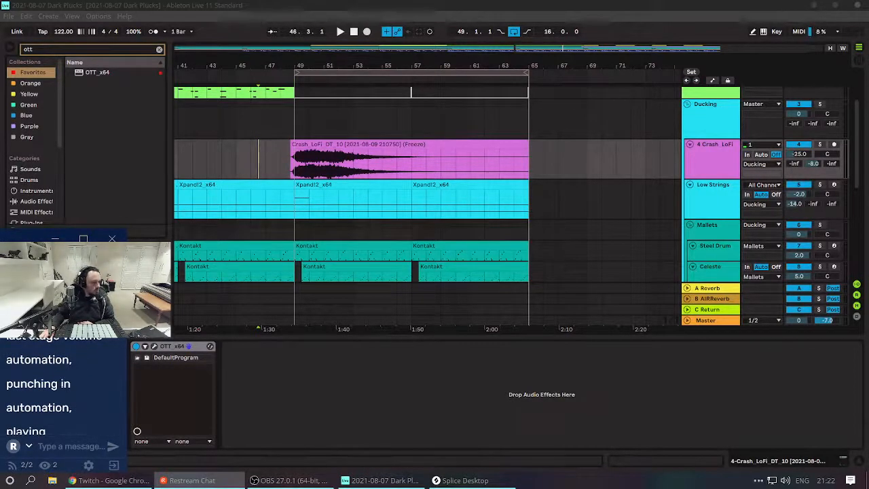
scroll(61, 387, "down", 3)
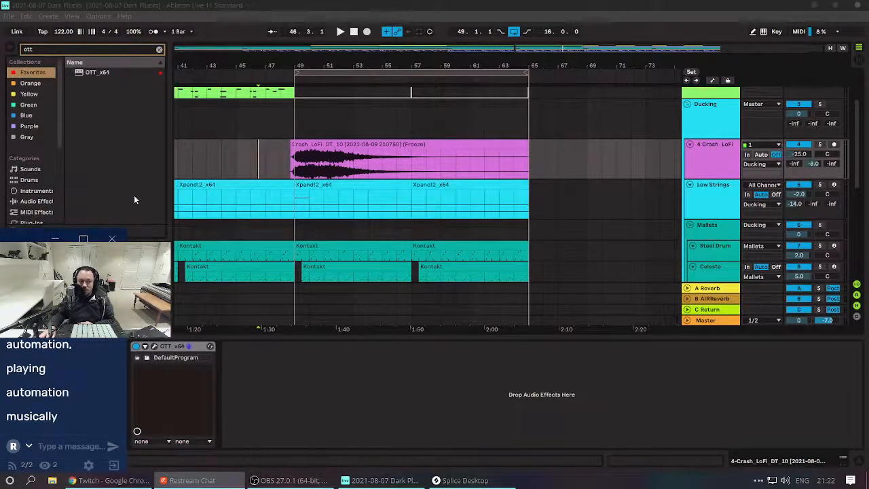
Play back the arrangement from bar 48 to hear the crash with the Pluck Lead and Low Strings.
left_click(283, 155)
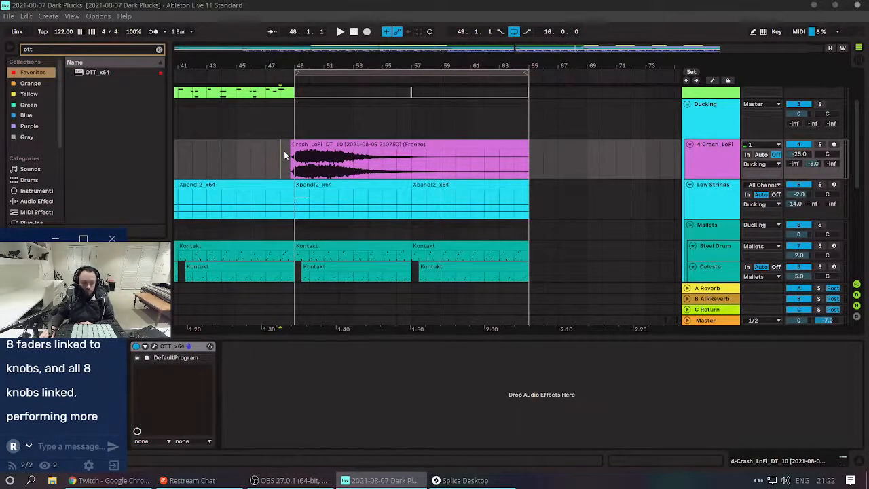
scroll(284, 150, "down", 2)
scroll(288, 156, "up", 4)
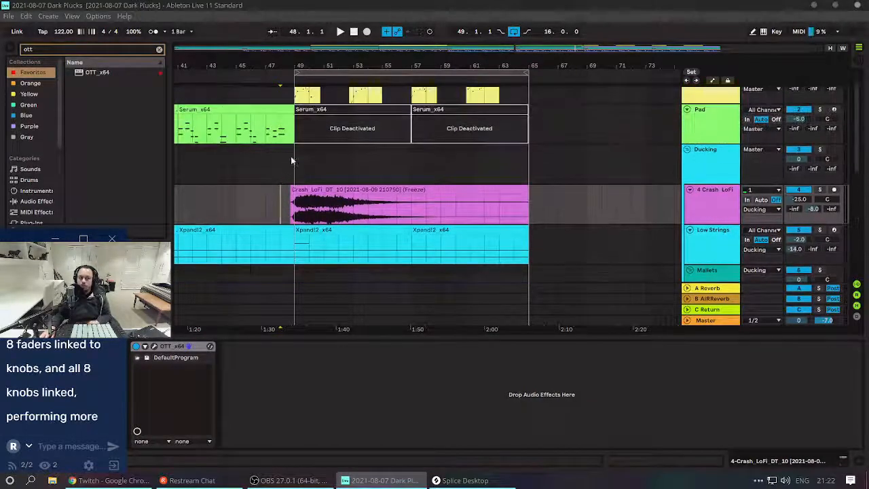
key("space")
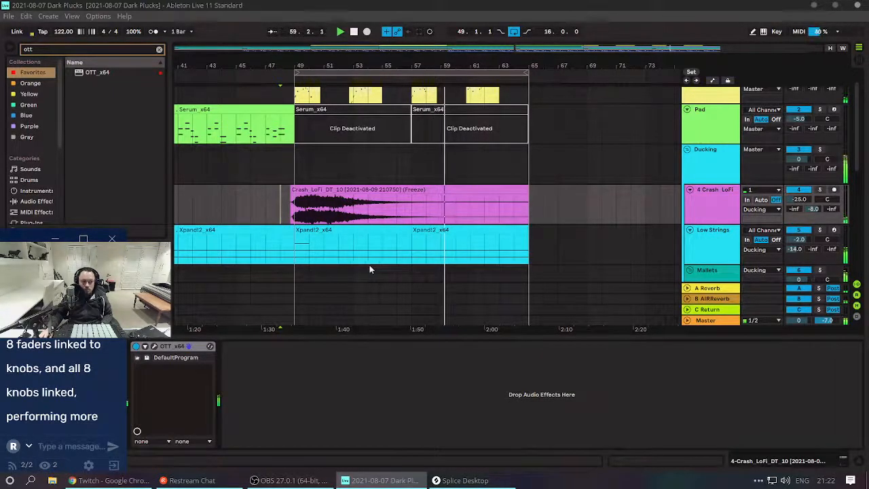
scroll(368, 265, "up", 1)
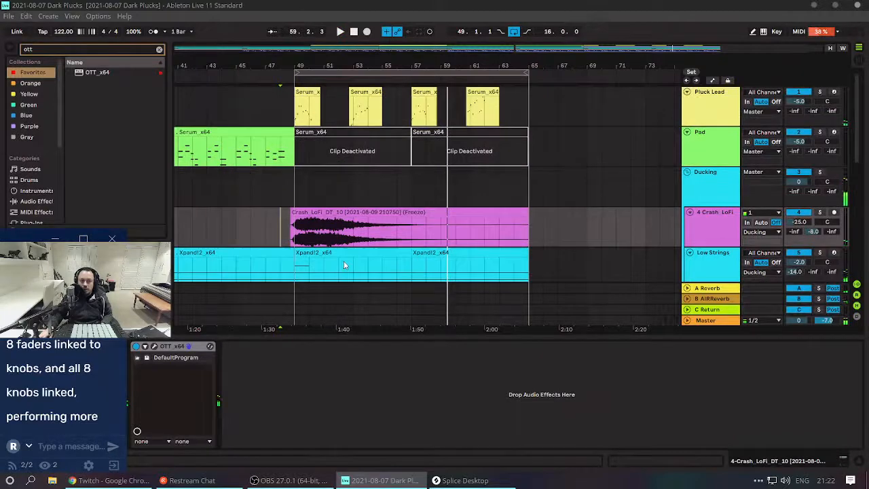
Open the Replika XT delay on the Pluck Lead track and collapse its parameter display in the device chain.
left_click(302, 108)
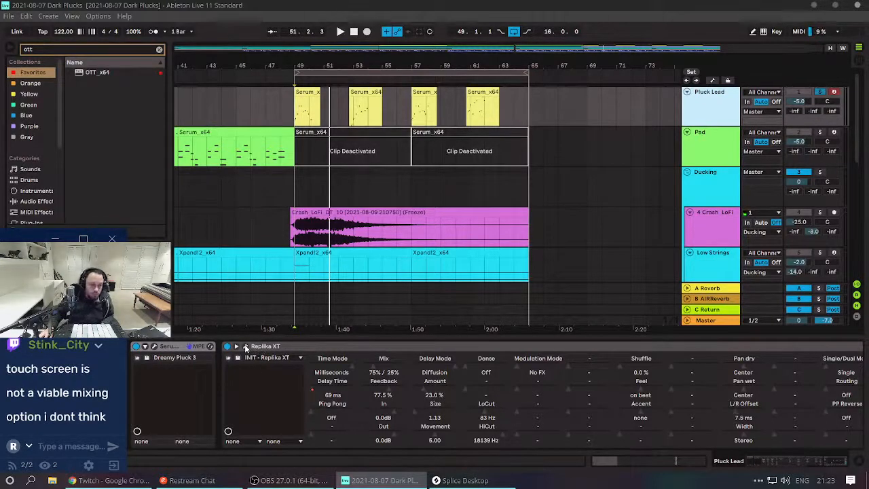
left_click(245, 346)
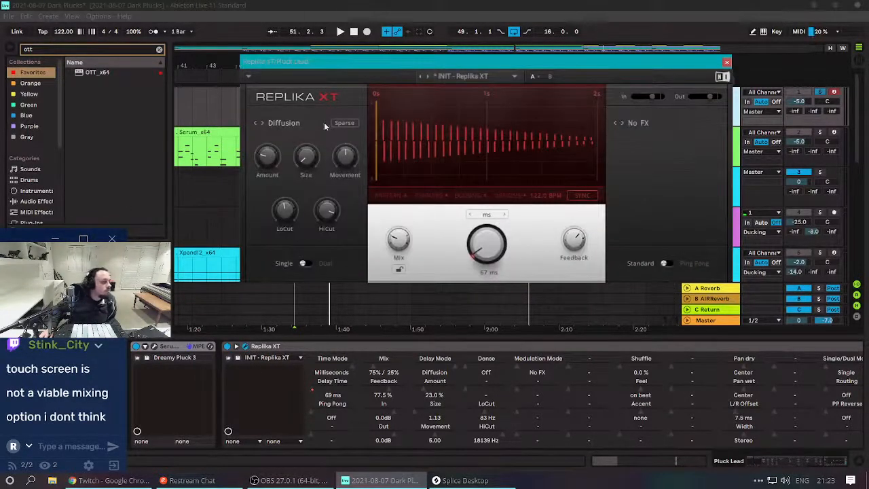
left_click(237, 348)
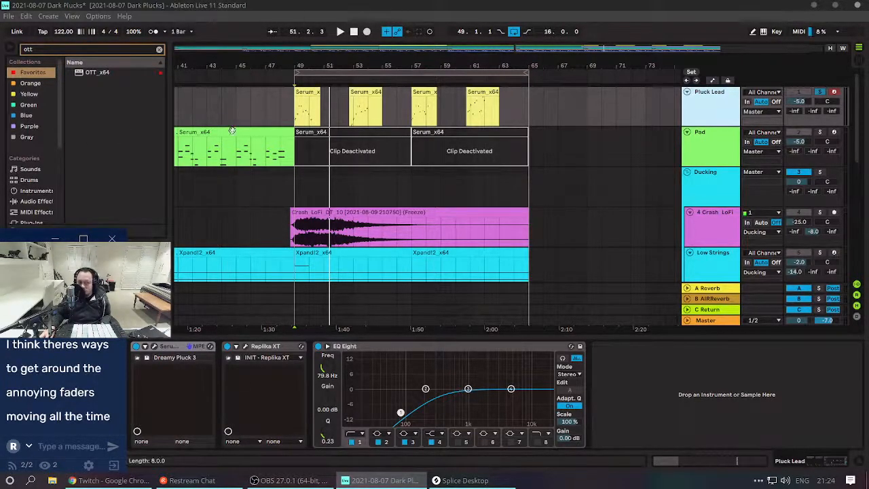
Play back the lead-in to the bar 49 section, restarting from bar 45 and then closer in from bar 48.
left_click(243, 170)
key("space")
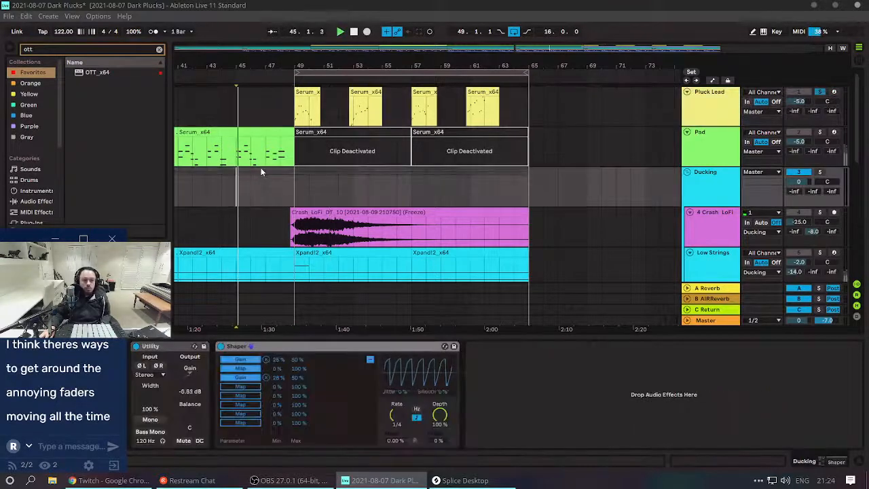
left_click(253, 148)
key("space")
key("space")
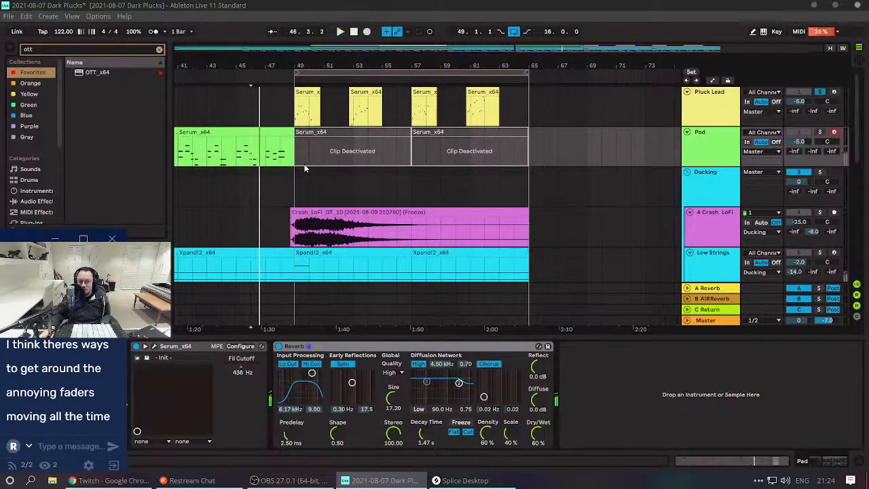
left_click(277, 150)
key("space")
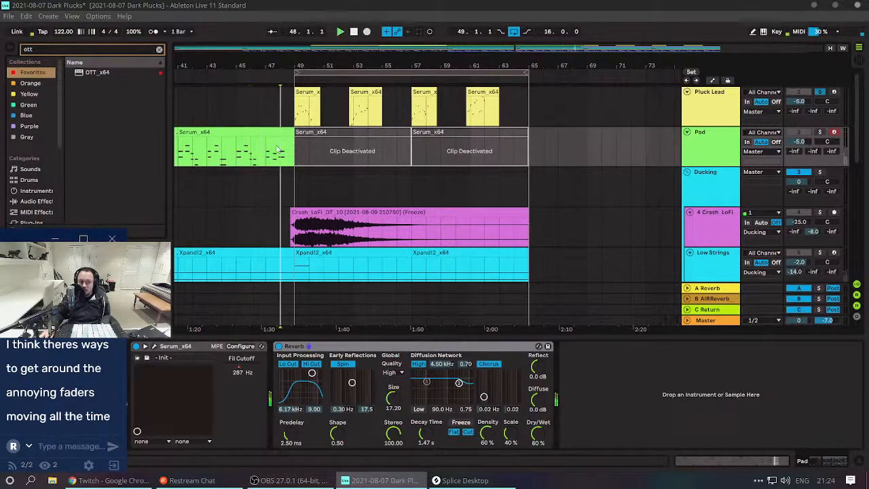
key("space")
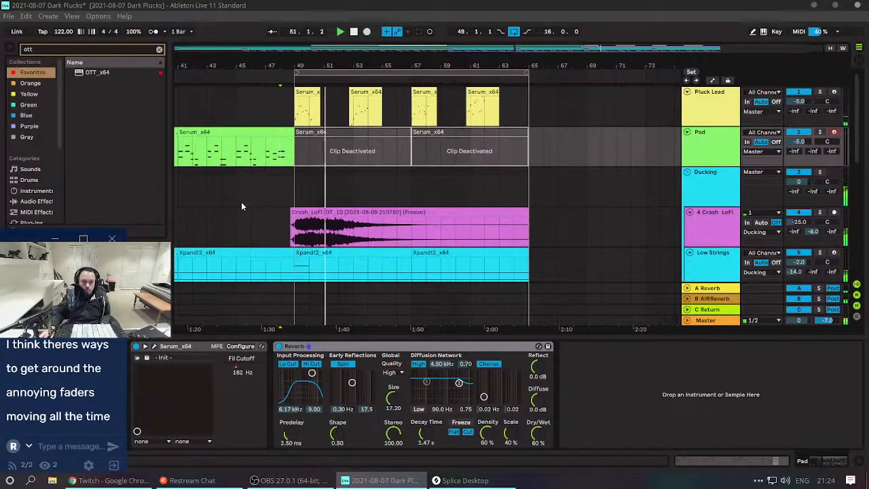
Reactivate the two deactivated Pad clips between bars 49 and 65.
left_click(363, 132)
key("0")
left_click(428, 136)
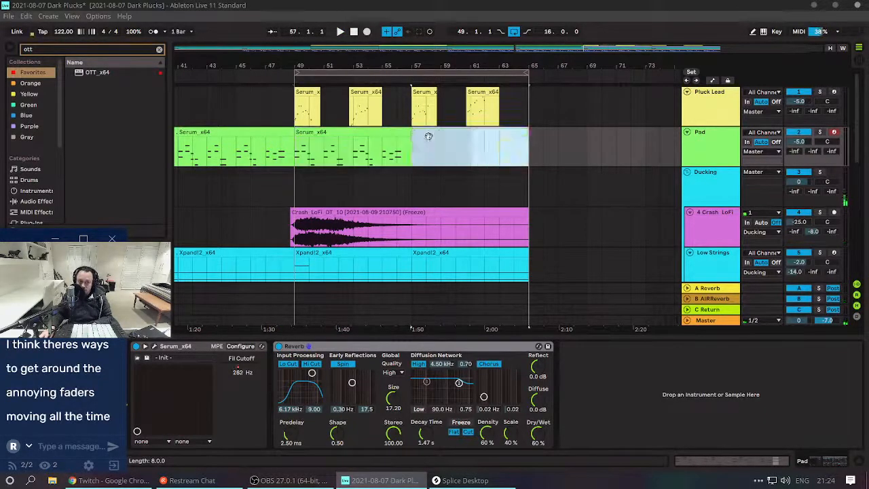
key("0")
Play back from bar 45 to hear the Pad in the bar 49 section.
left_click(239, 161)
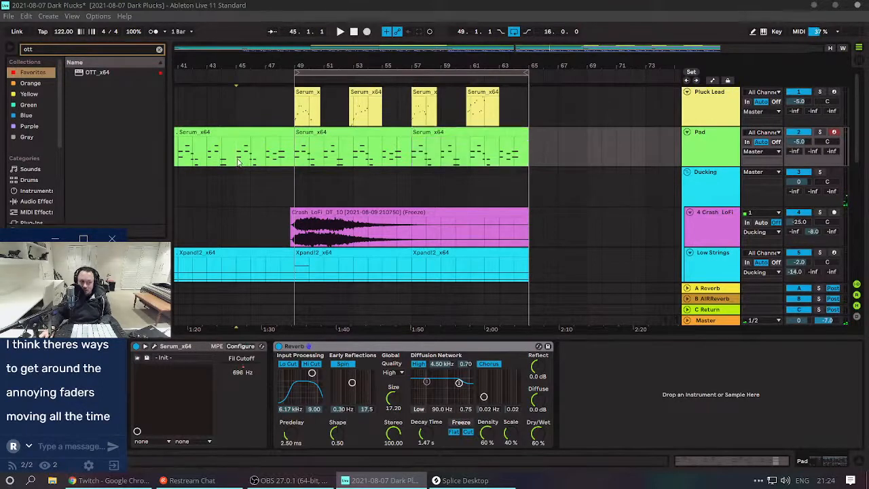
key("space")
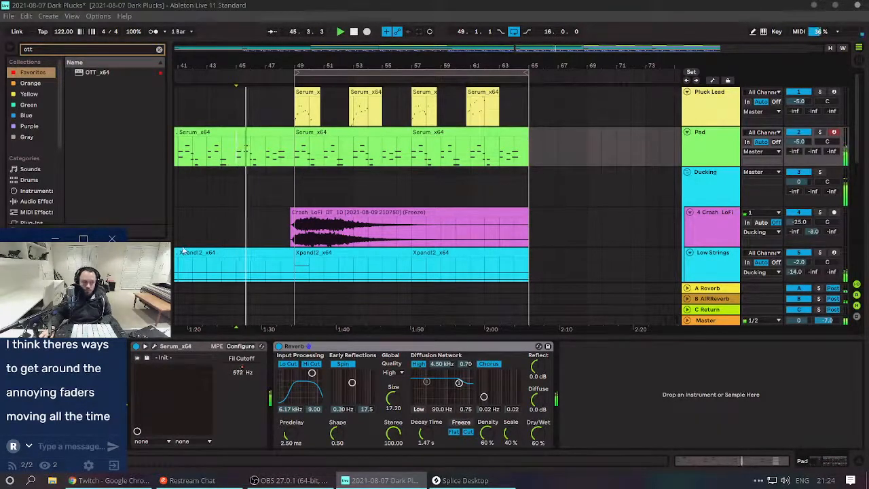
scroll(185, 233, "down", 2)
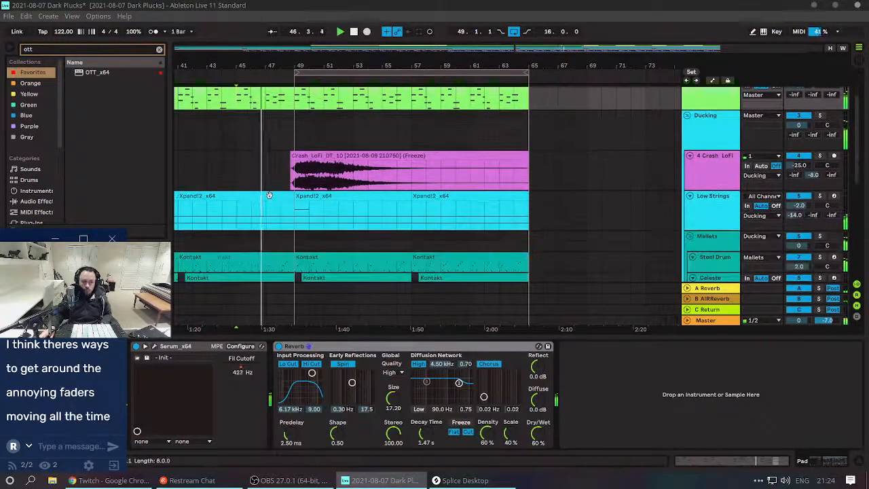
scroll(269, 195, "left", 2)
scroll(268, 195, "up", 2)
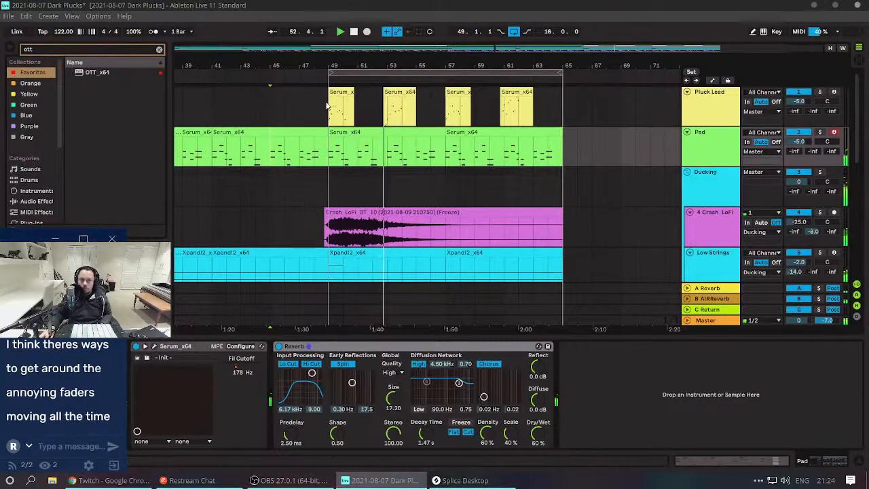
Deactivate the Pluck Lead clips from bar 49 to 65 and duplicate the looped section across all tracks to bars 65–81.
left_click_drag(322, 100, 566, 99)
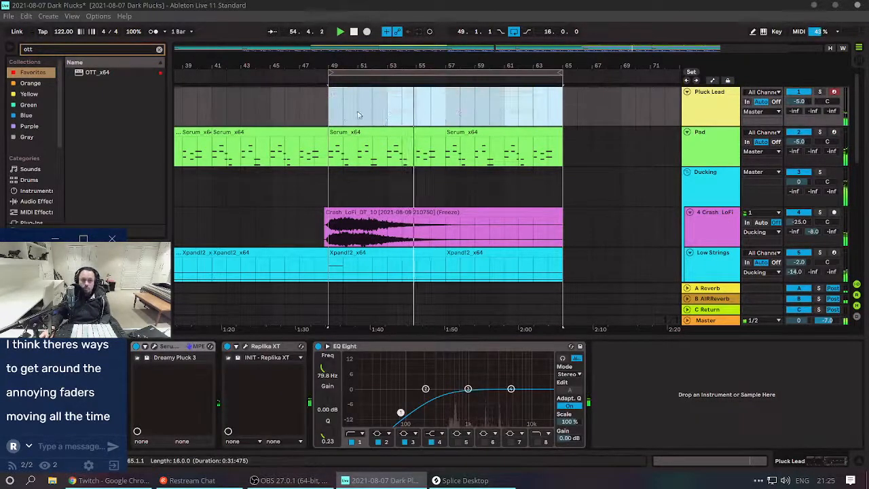
key("0")
left_click(420, 79)
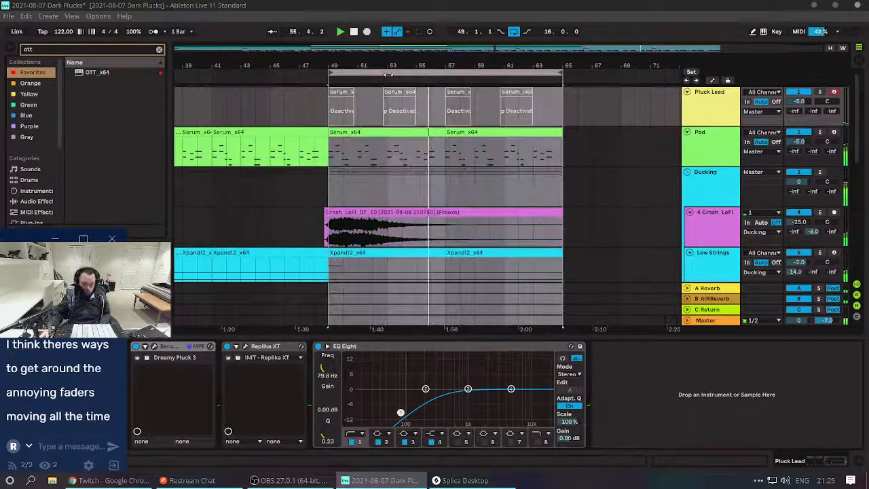
key("ctrl+d")
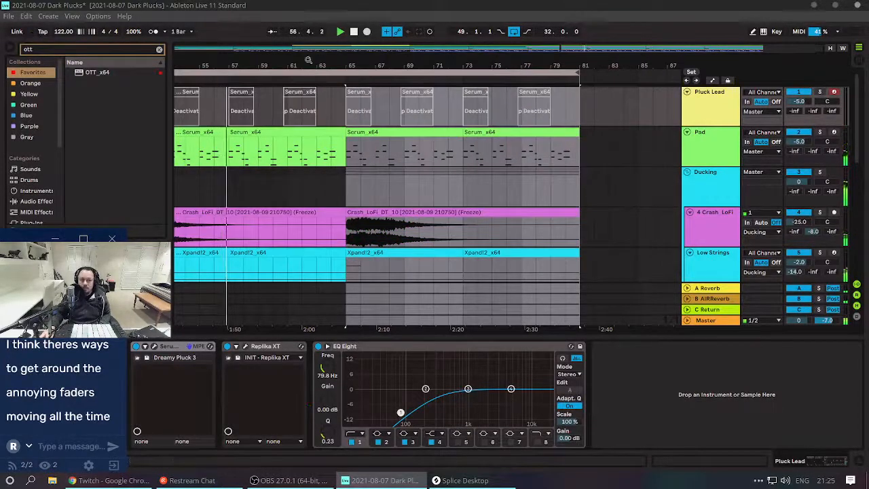
left_click_drag(309, 62, 522, 24)
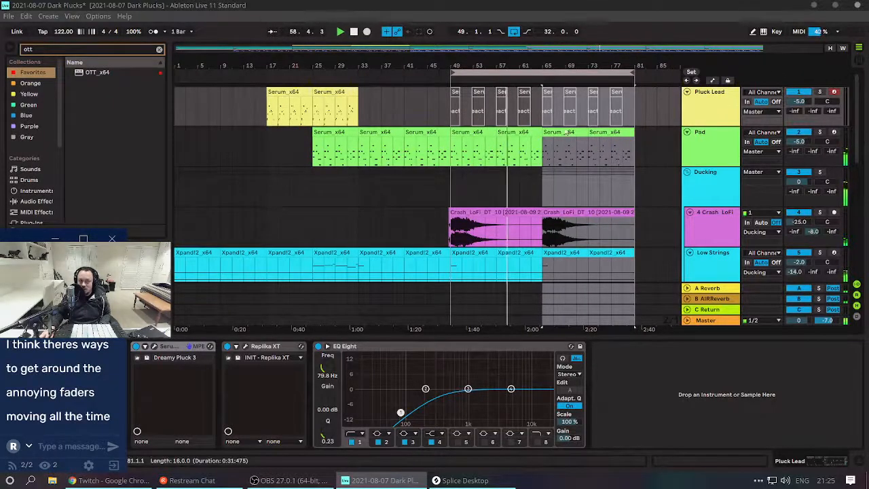
Delete the two Pad clips between bars 65 and 81 and reactivate the Pluck Lead clips over the same bars.
left_click(609, 132)
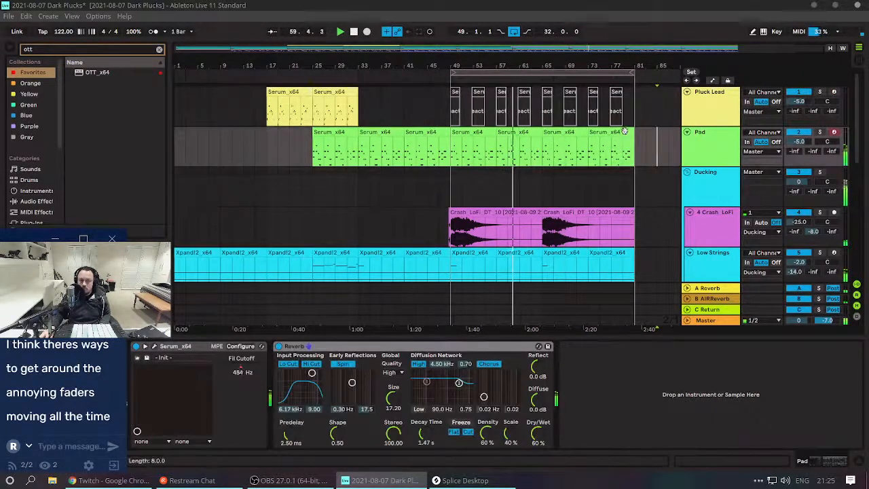
left_click(562, 130, "shift")
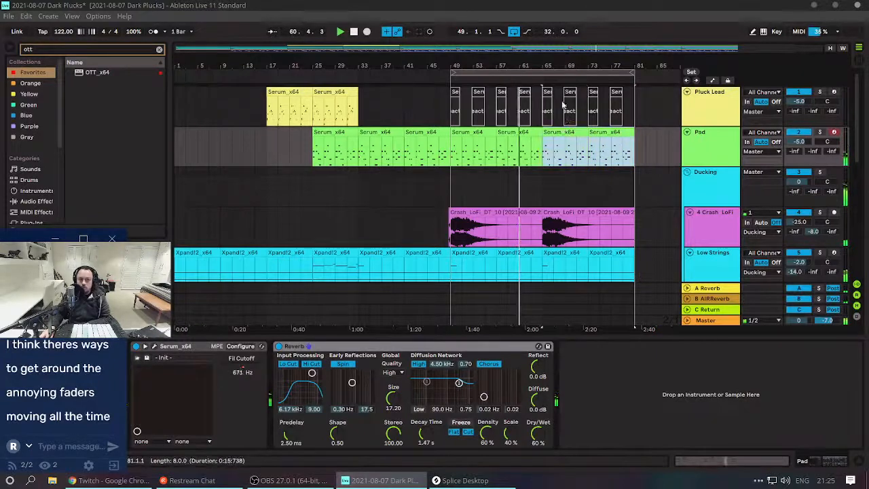
key("Delete")
left_click_drag(644, 104, 536, 99)
In the Drum Rack clip at bars 65–81, deactivate all Instrument Rack, hi-hat, ride, closed-hat and open-hat notes, leaving only the kick active, and resume playback.
scroll(554, 193, "down", 5)
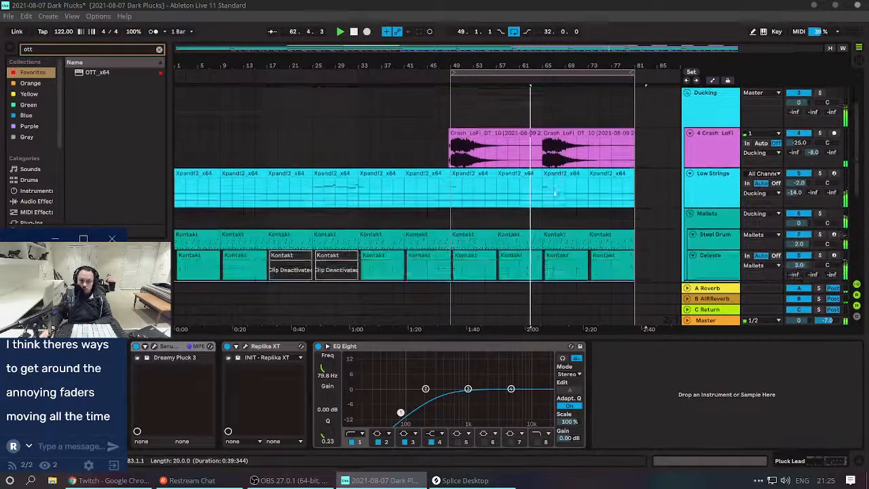
scroll(554, 193, "down", 3)
left_click(582, 178)
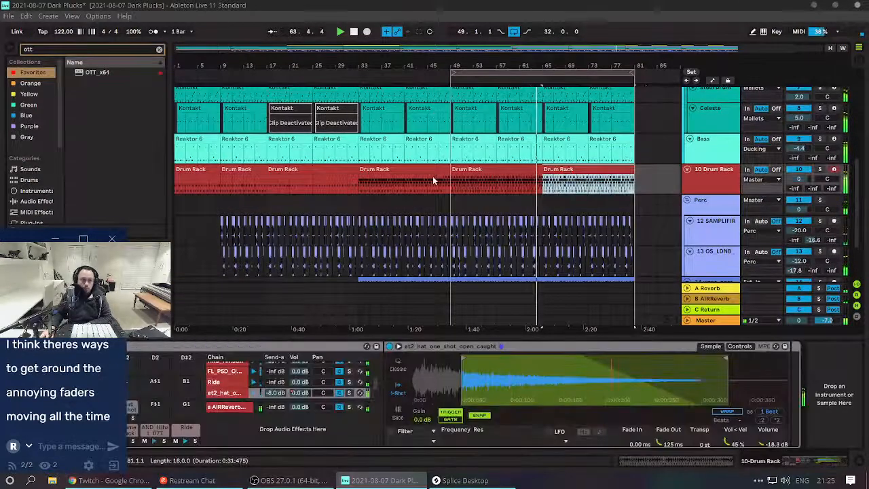
key("shift+Tab")
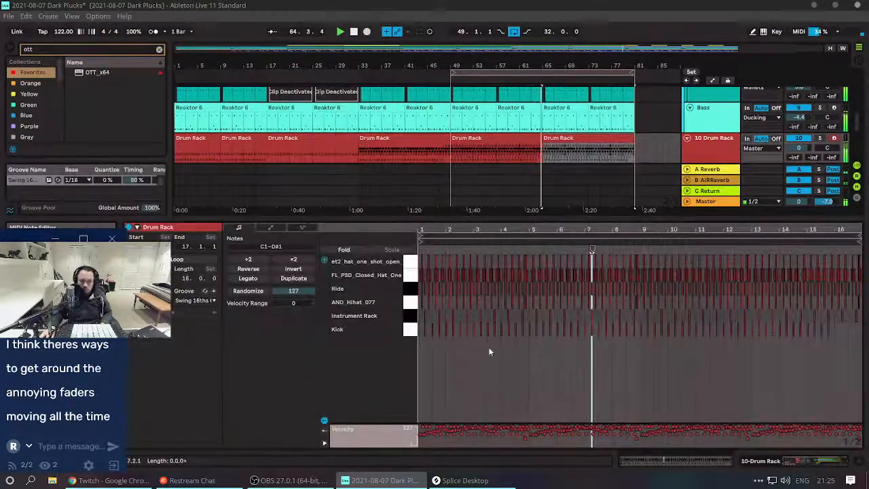
left_click(405, 319)
key("space")
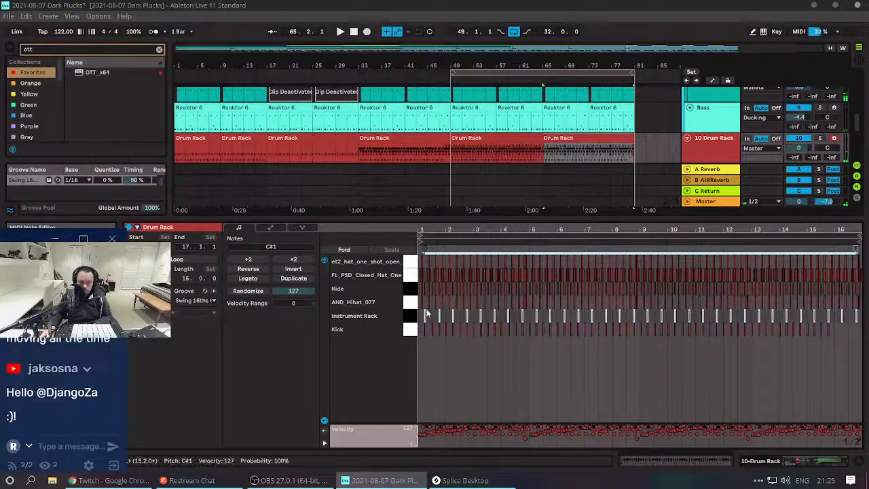
left_click(410, 302)
left_click(410, 288)
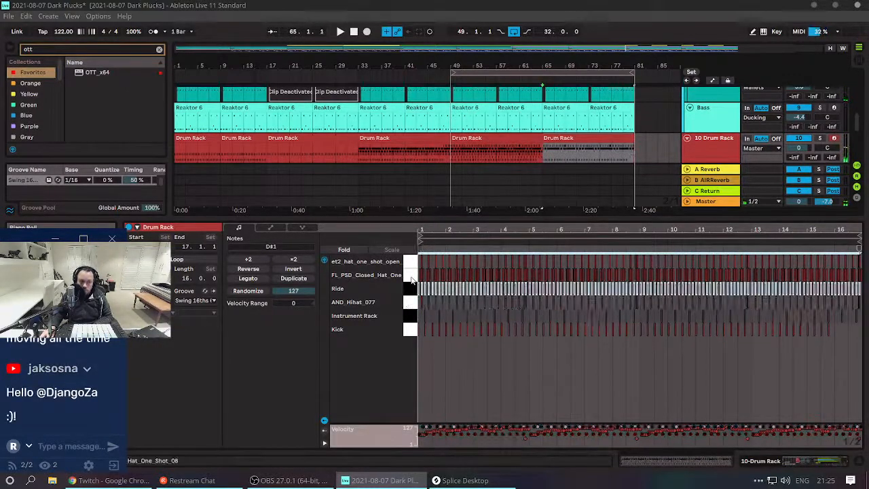
left_click(412, 277)
left_click(412, 261)
key("space")
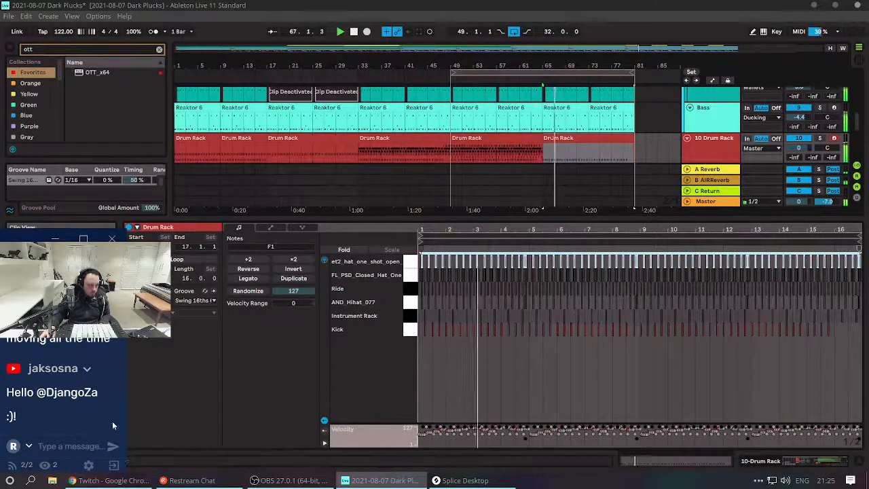
Switch to Restream Chat and read back through the recent messages.
left_click(65, 425)
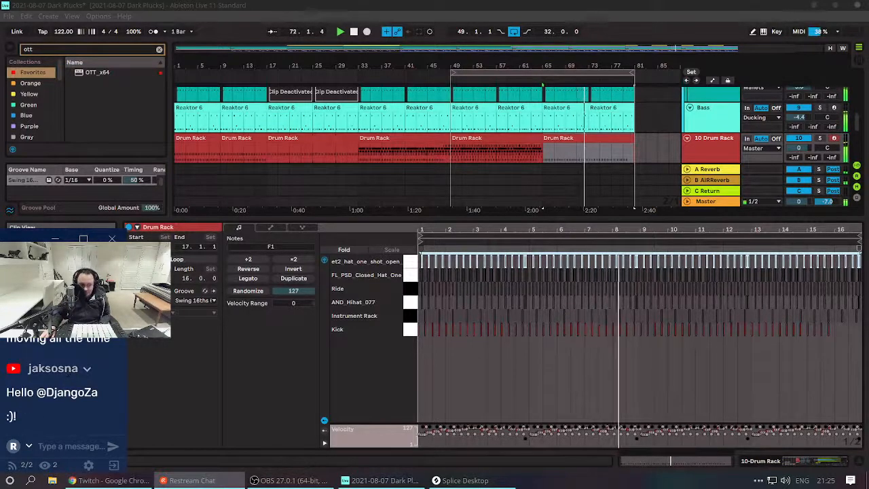
scroll(35, 390, "up", 2)
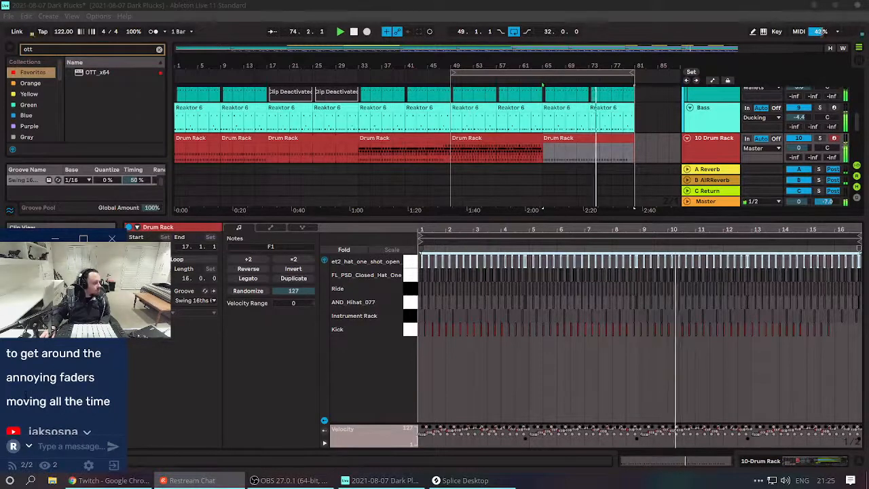
scroll(49, 344, "down", 4)
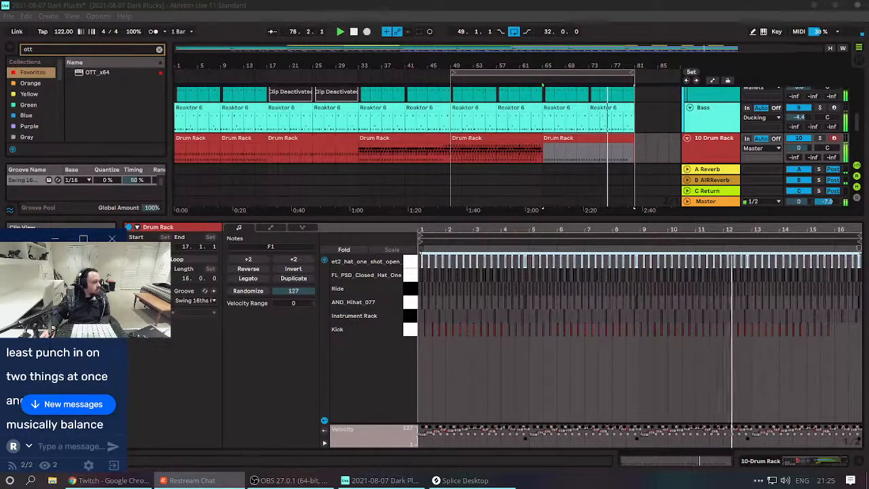
scroll(48, 357, "down", 2)
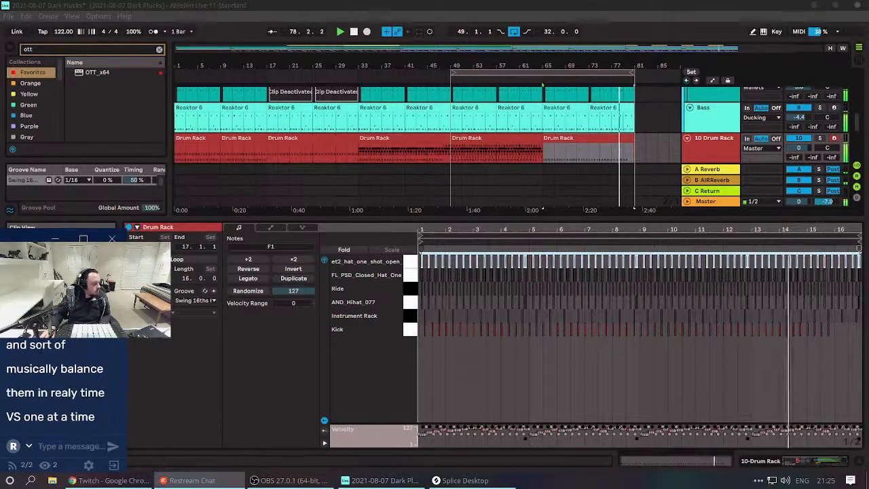
Play back from bar 61 and set the arrangement loop to bars 65–81.
left_click(521, 142)
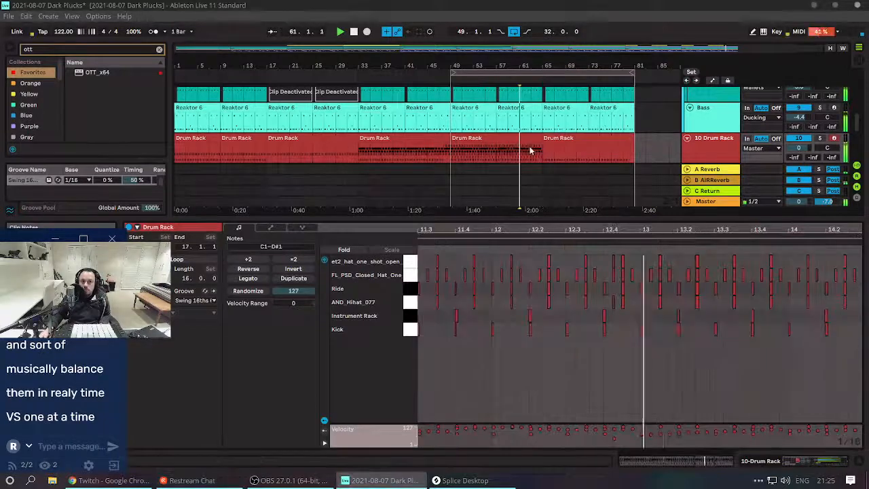
key("alt+Tab")
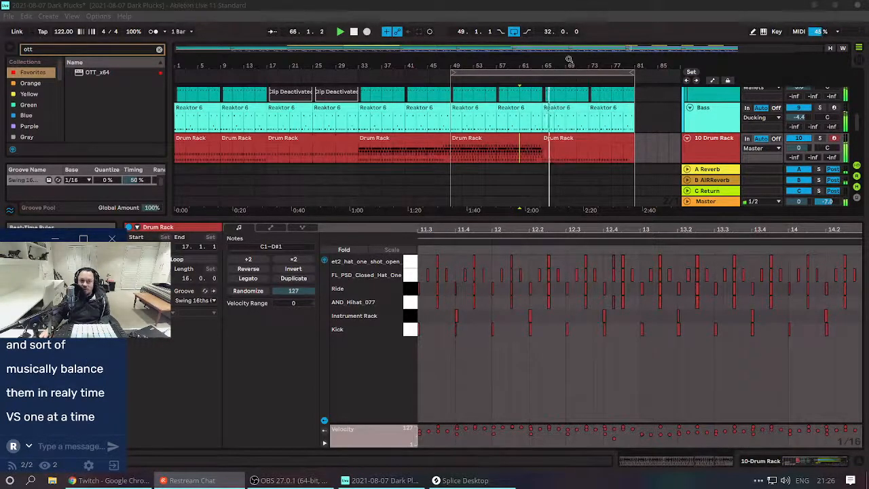
left_click_drag(569, 60, 344, 70)
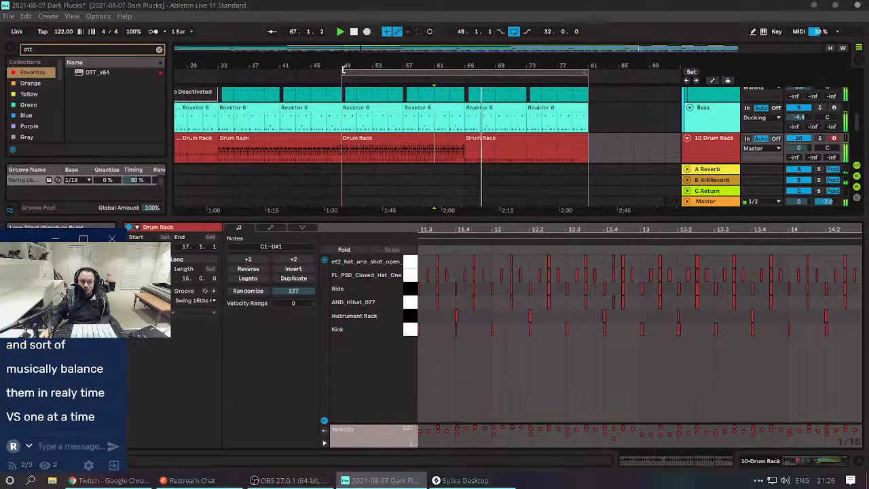
left_click(483, 157)
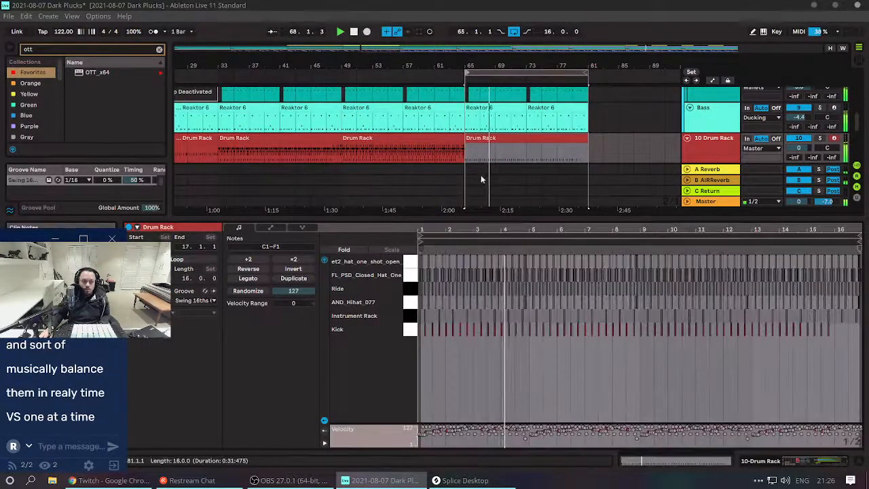
Deactivate the waar perc shaker clips from bar 65 to 81 and play back from bar 63.
scroll(486, 163, "down", 4)
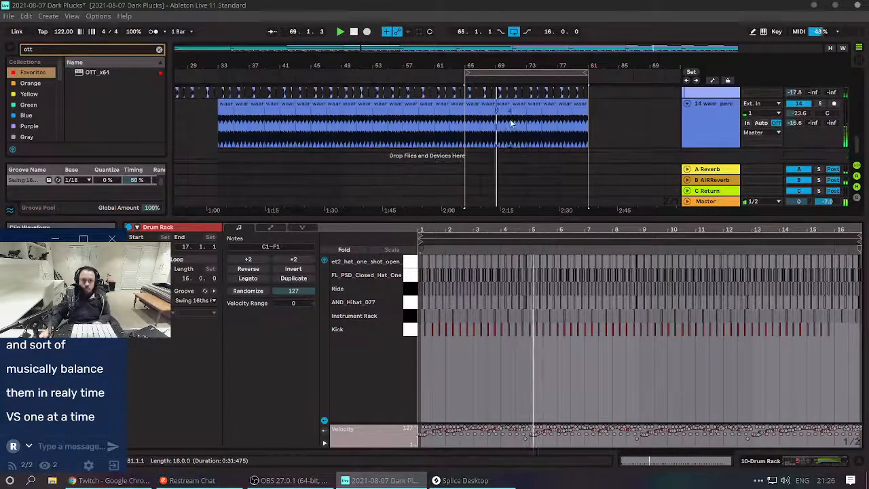
left_click_drag(604, 109, 462, 107)
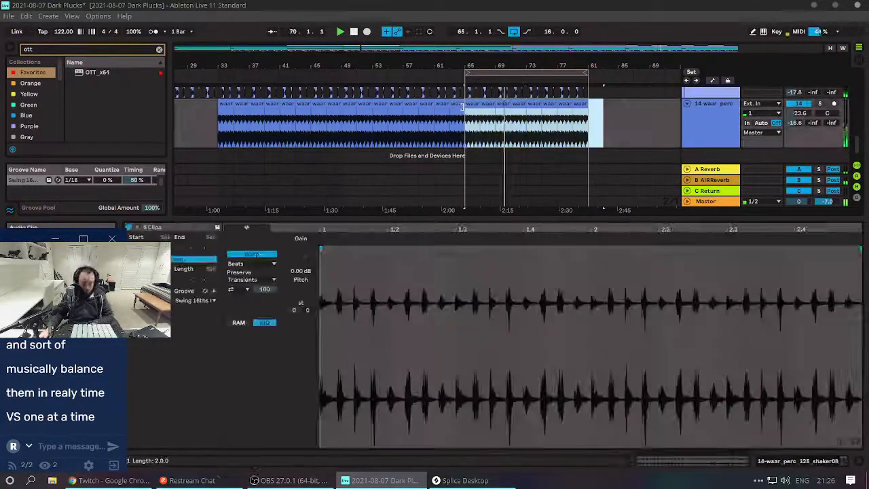
key("0")
left_click(448, 118)
key("space")
key("space")
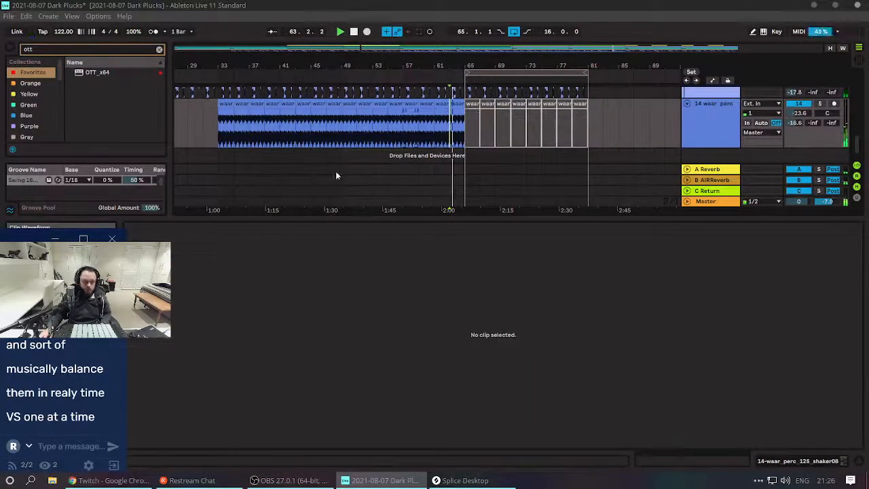
Check the Restream Chat messages and show the waar perc track's devices in place of the clip editor.
key("alt+Tab")
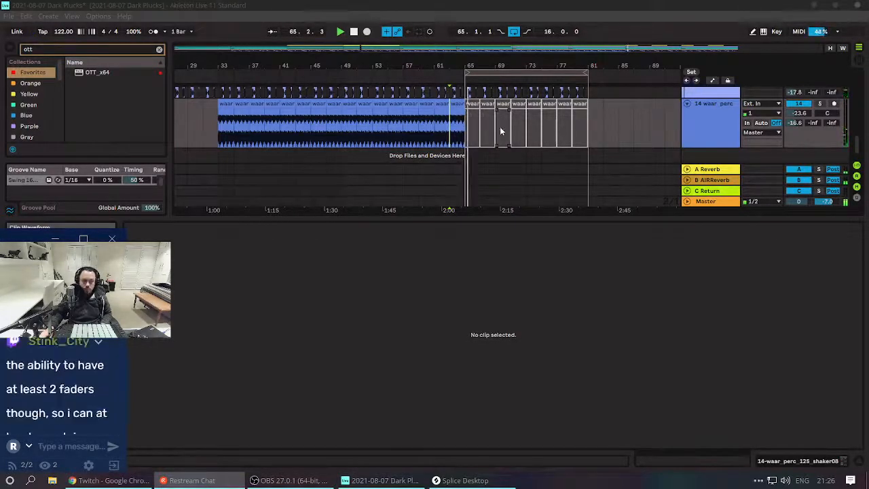
left_click(316, 360)
key("shift+Tab")
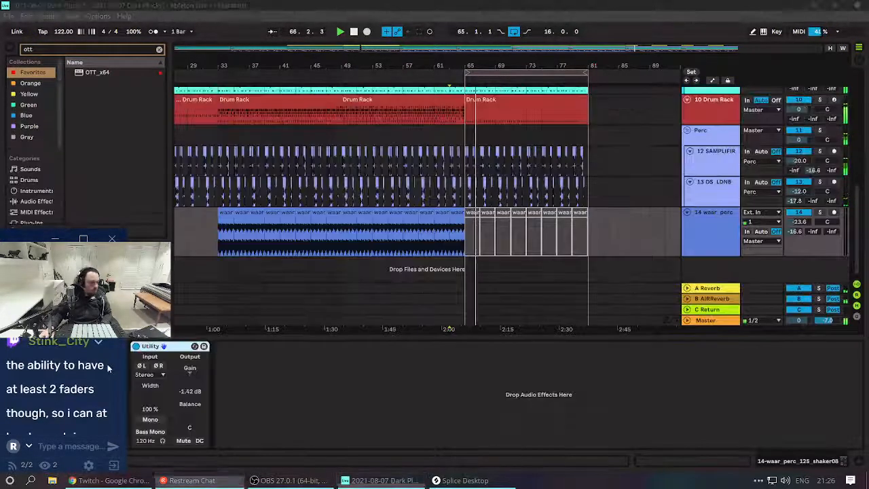
key("alt+Tab")
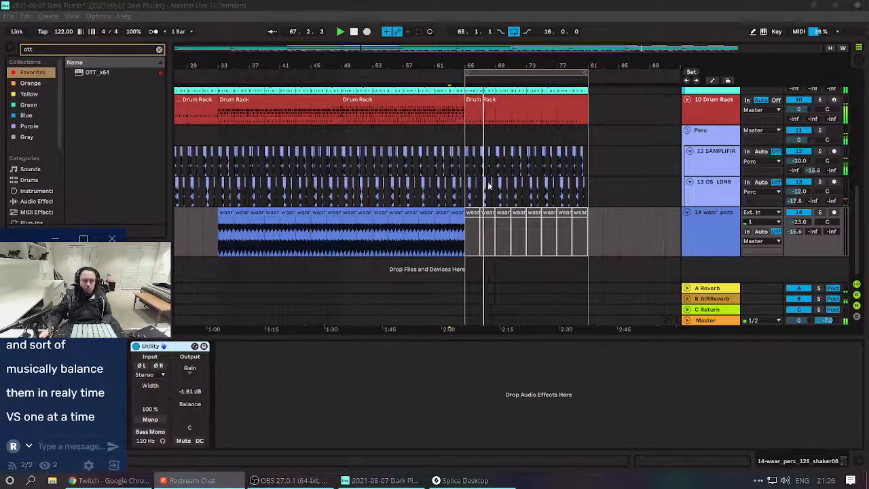
Deactivate the two Steel Drum clips between bars 65 and 81 and play back from bar 65.
left_click(482, 137)
scroll(481, 143, "up", 3)
scroll(479, 153, "up", 3)
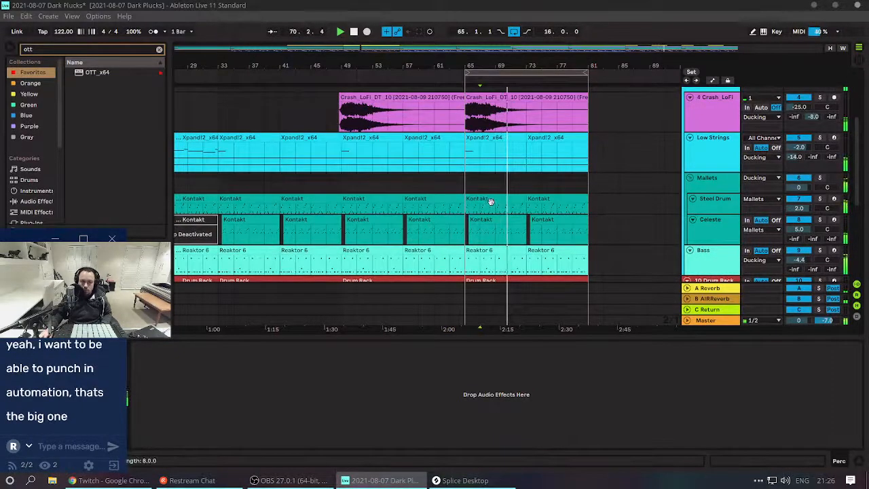
left_click(491, 199)
key("space")
left_click(534, 202, "shift")
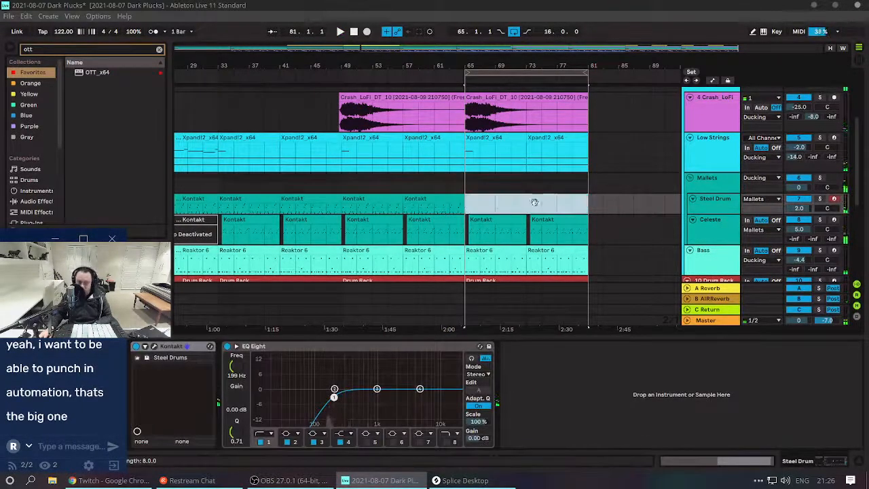
key("0")
key("space")
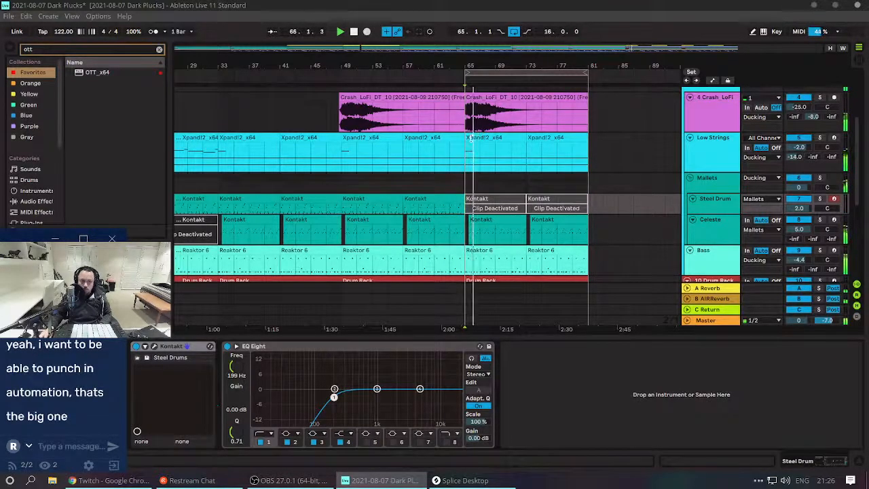
Replace the Low Strings clip at bar 65 with a copy of the bar 73 clip and play back from bar 65.
left_click(478, 140)
left_click(536, 140)
key("ctrl+c")
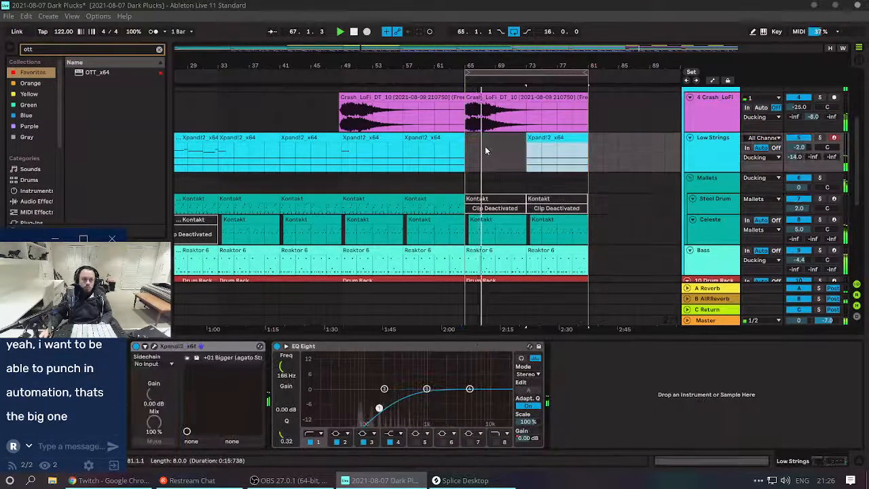
left_click(467, 147)
key("ctrl+v")
left_click(465, 152)
key("space")
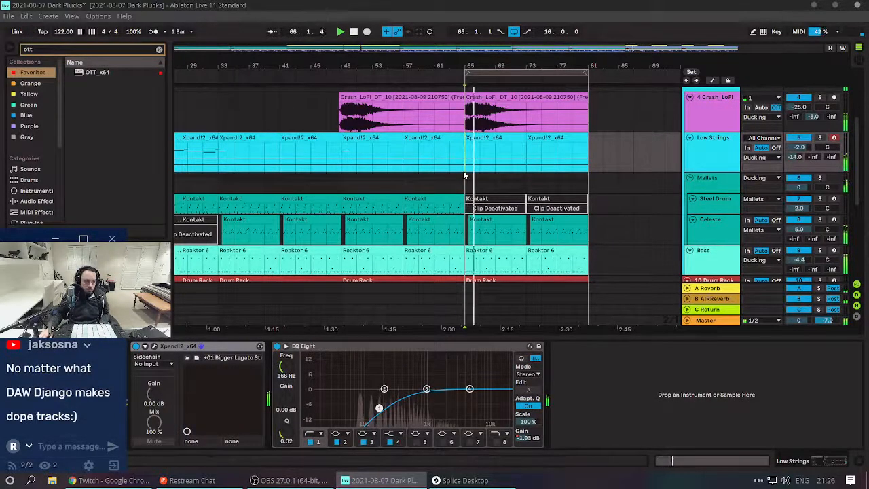
Delete the duplicated Crash LoFi clip spanning bars 65 to 81.
scroll(464, 175, "down", 3)
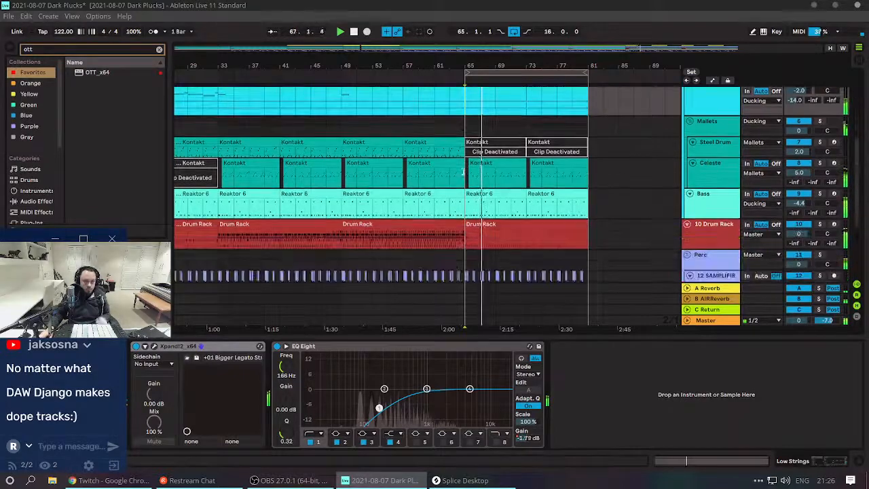
scroll(462, 167, "up", 5)
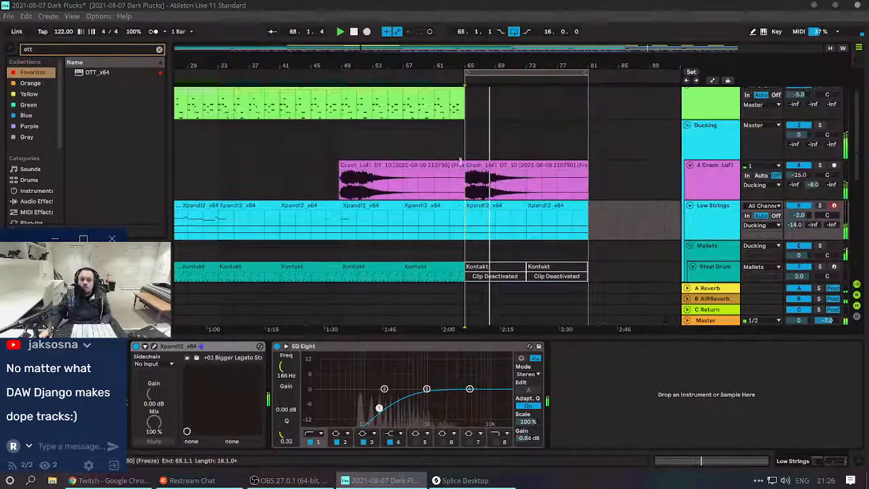
scroll(475, 211, "up", 2)
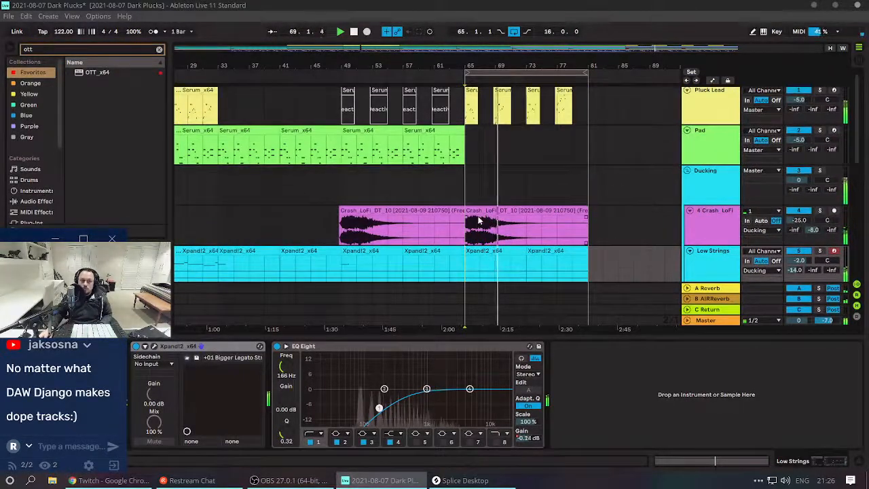
left_click(480, 213)
key("Delete")
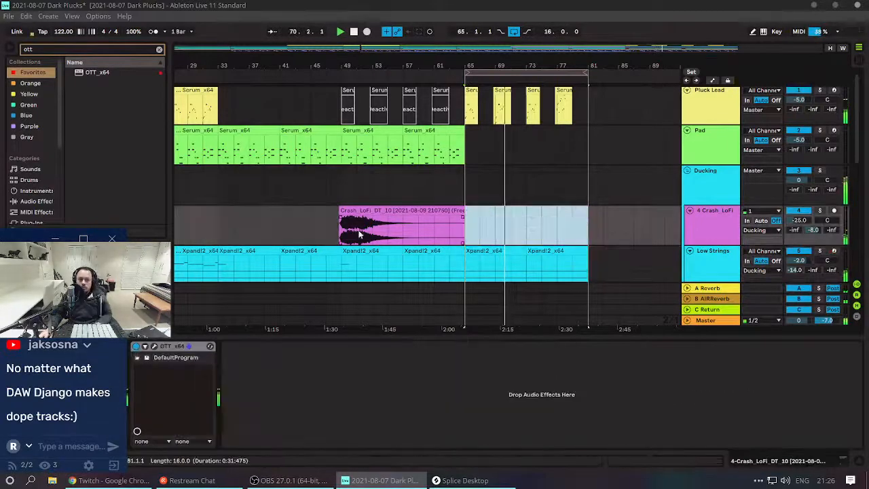
Play back from bar 63 to hear the transition into bar 65 while looking over the lower tracks.
left_click(448, 229)
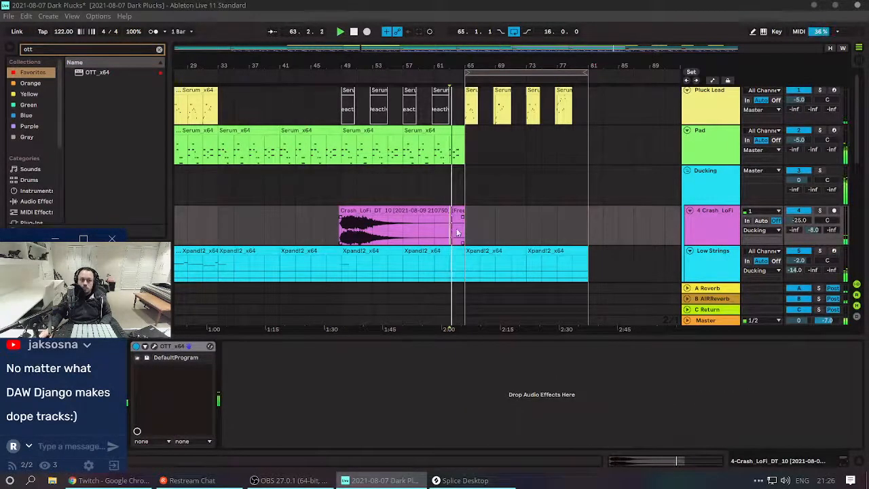
scroll(469, 160, "down", 1)
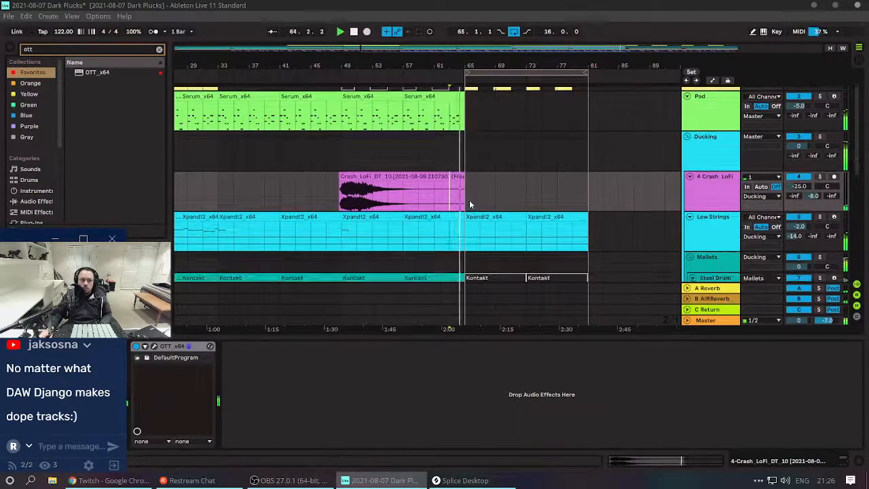
scroll(469, 203, "down", 2)
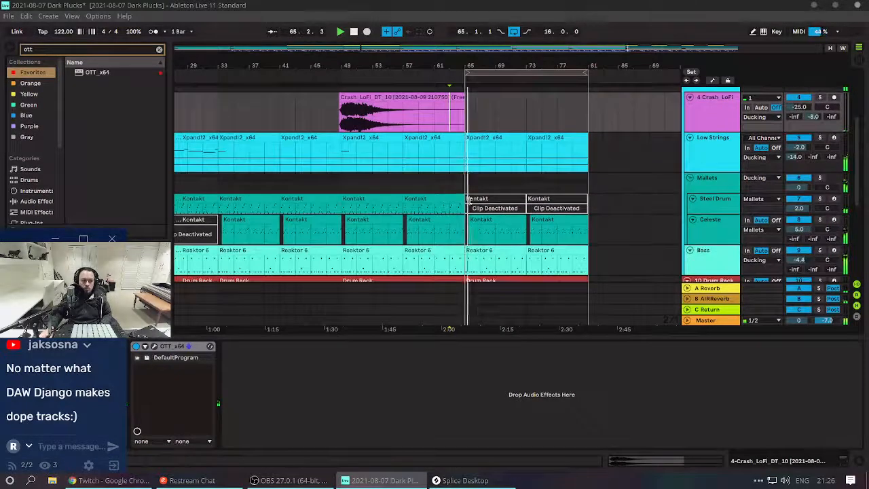
scroll(468, 201, "down", 4)
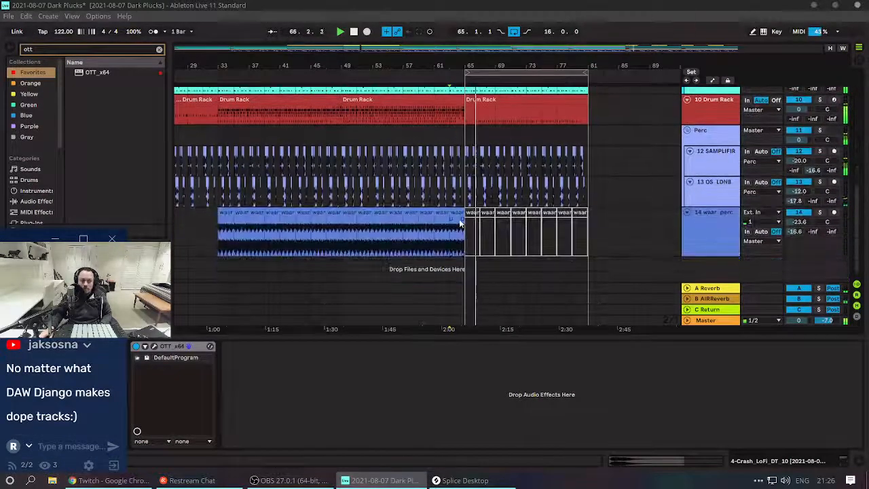
Play back the transition into bar 65 from around bar 63, and set the playback start to the middle of bar 64 on the Drum Rack track.
scroll(452, 184, "up", 2)
left_click(453, 184)
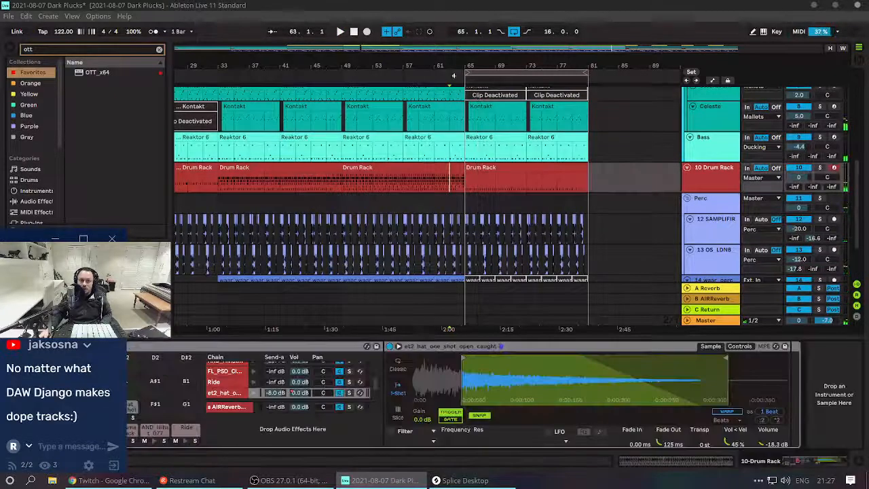
scroll(363, 136, "up", 5)
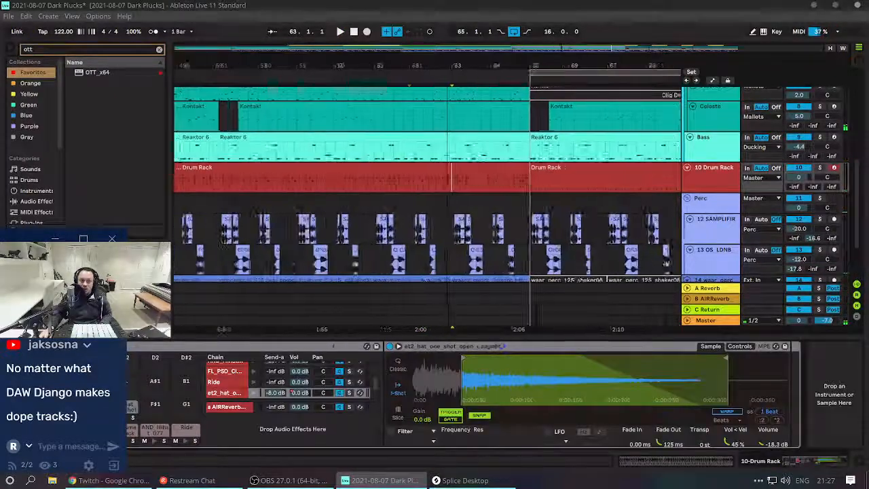
left_click(365, 186)
key("space")
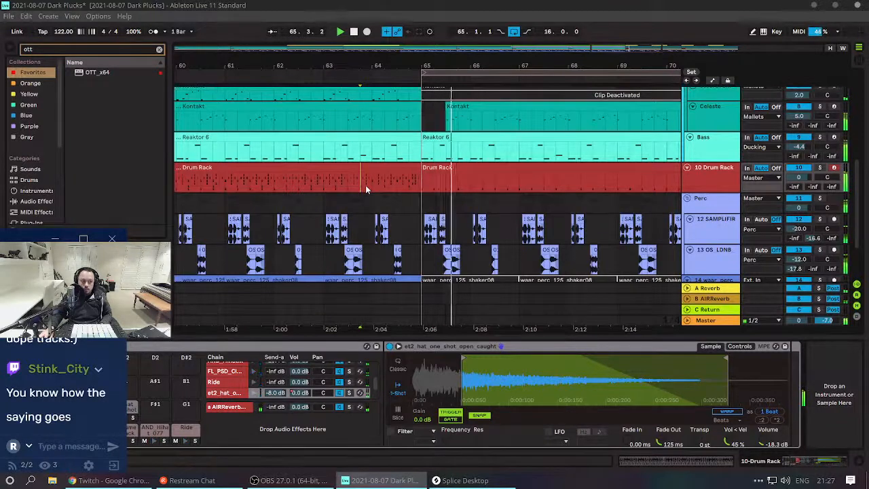
left_click(399, 174)
key("space")
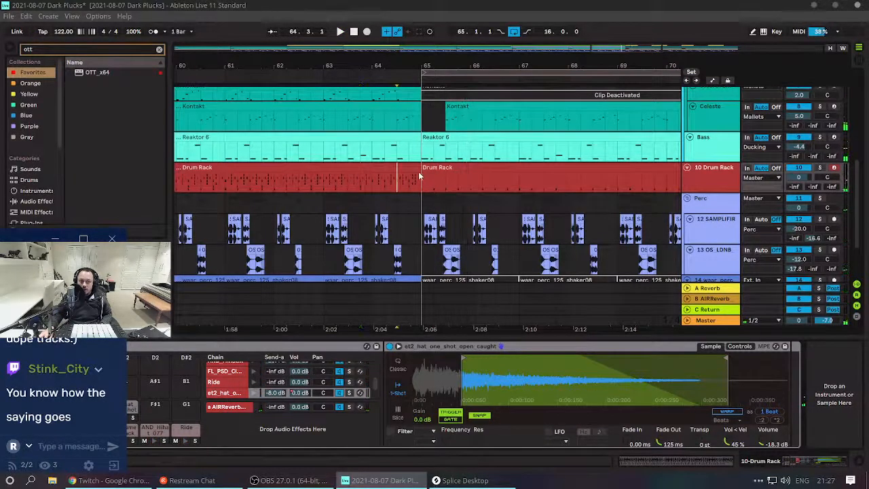
Look into the notes of the Drum Rack clip ending at bar 65 and return to the rack's pads and chain list.
double_click(410, 171)
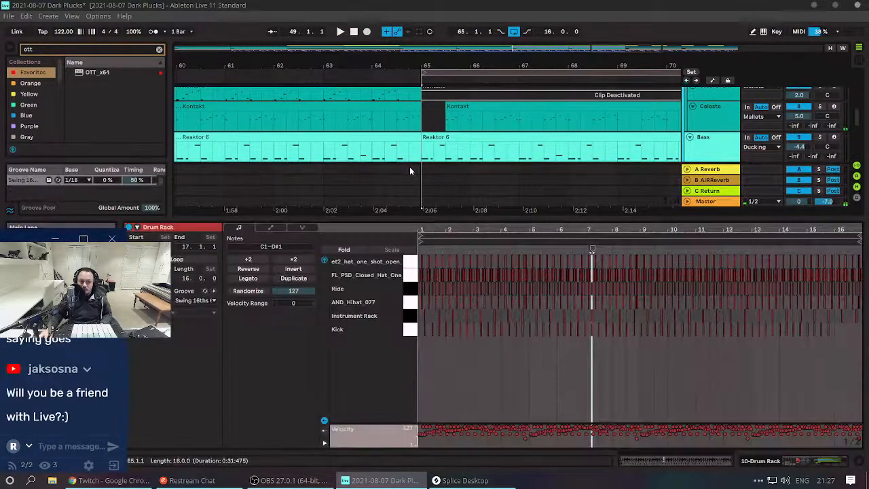
key("shift+Tab")
key("shift+Tab")
key("shift+Tab")
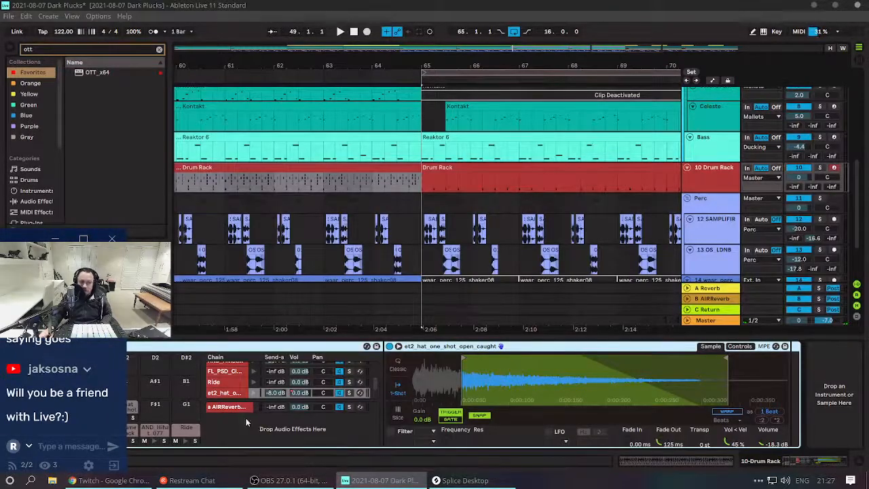
scroll(245, 423, "left", 1)
scroll(293, 427, "left", 1)
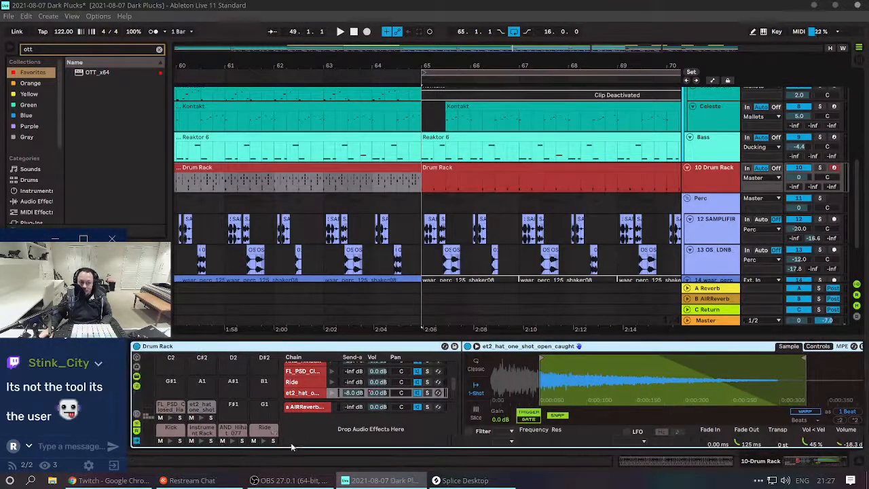
Create an additional return chain in the Drum Rack below the existing AIRReverb return chain.
left_click(135, 431)
left_click(135, 431)
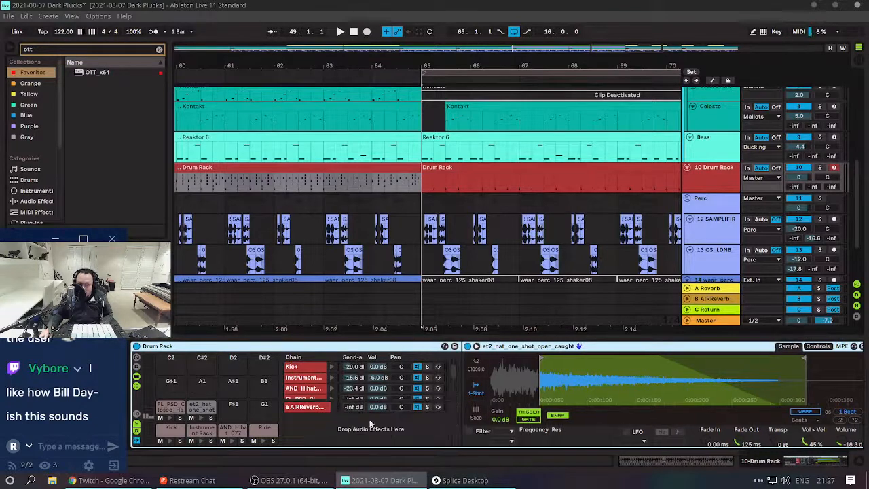
left_click(323, 409)
right_click(360, 428)
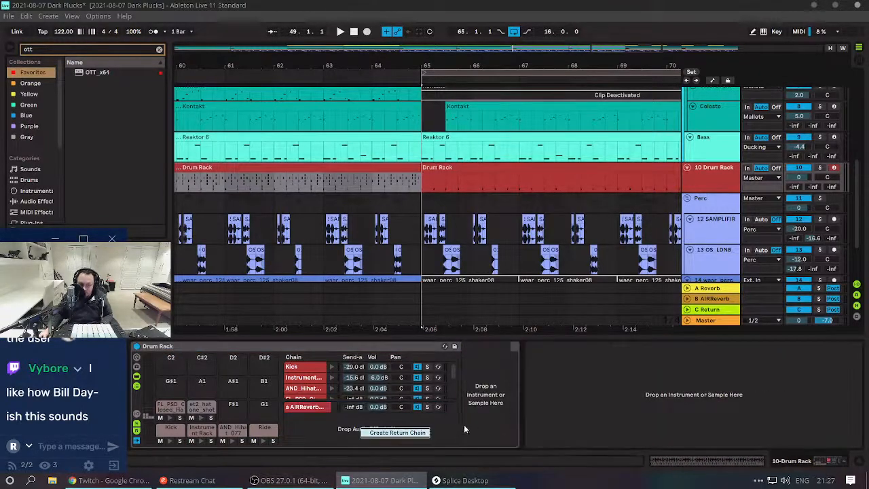
left_click(421, 434)
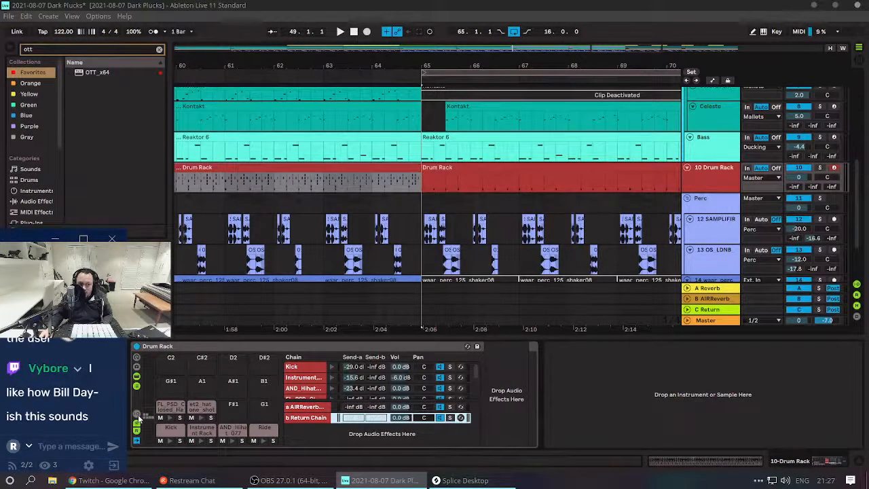
Show the Drum Rack's chain input and output routing and send the b Return Chain to C-Return | Track In.
left_click(136, 416)
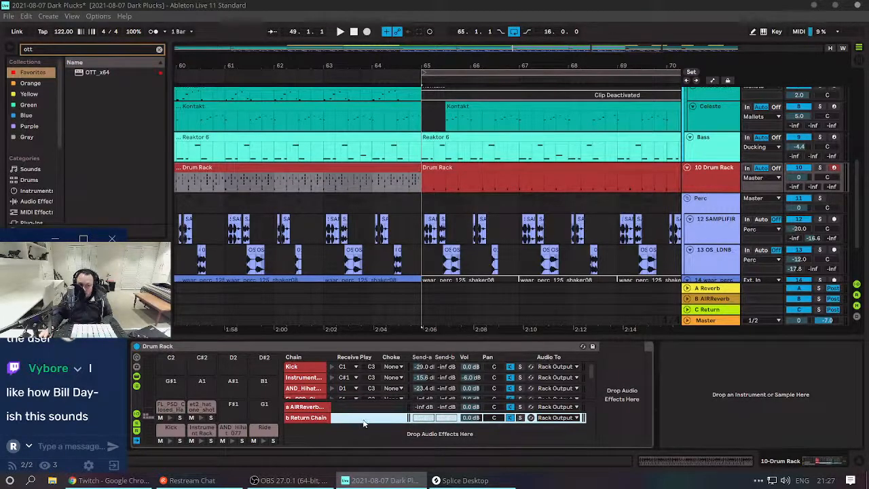
left_click(554, 417)
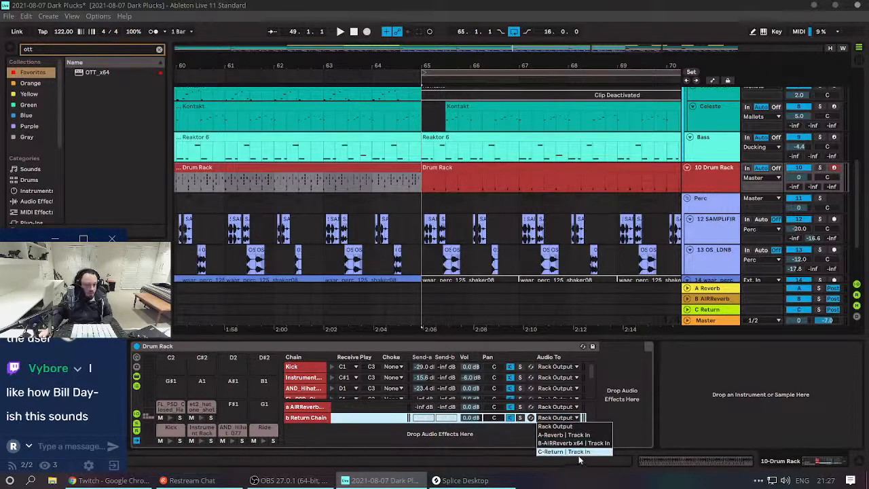
left_click(576, 452)
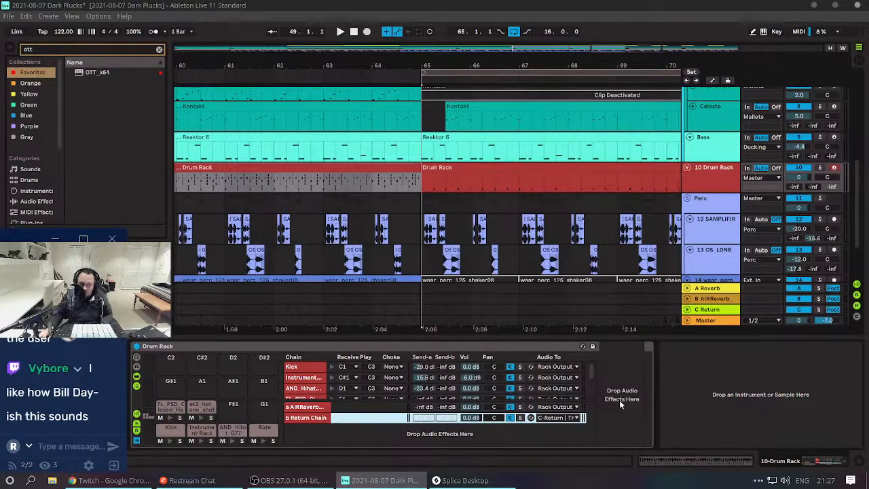
Select the C Return track, clear the browser search and open the sample library folder.
left_click(733, 309)
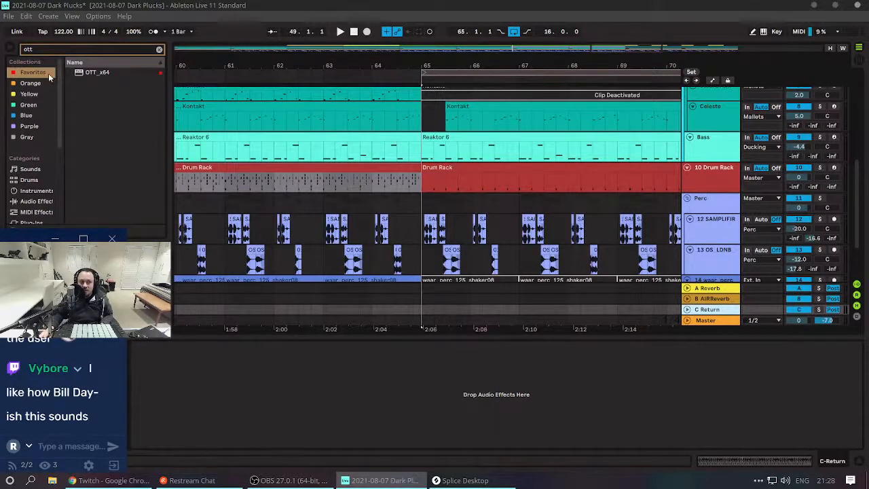
left_click(47, 50)
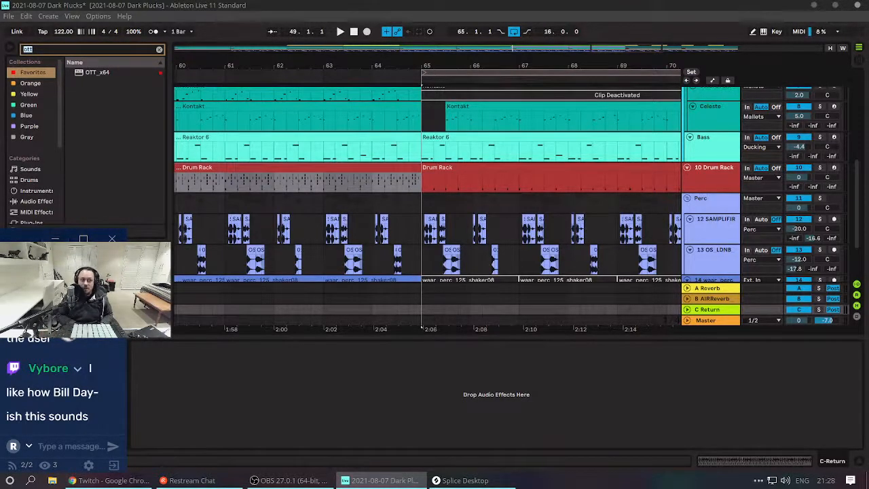
key("BackSpace")
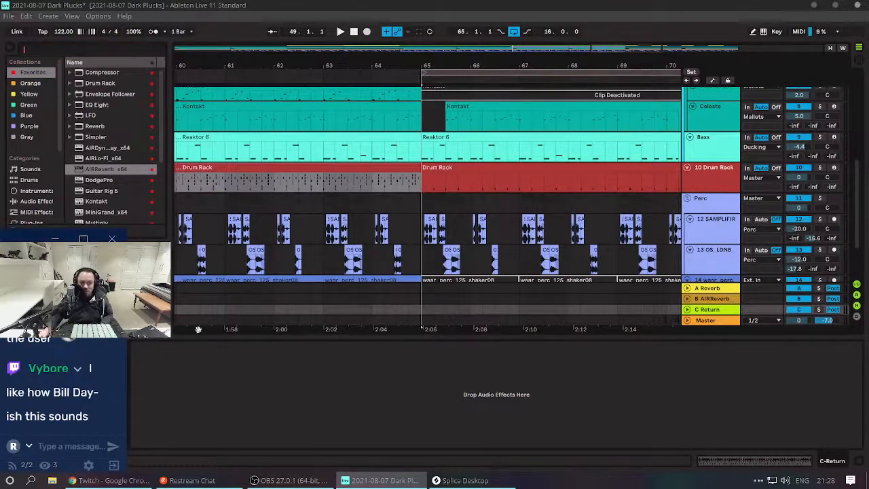
scroll(29, 112, "down", 2)
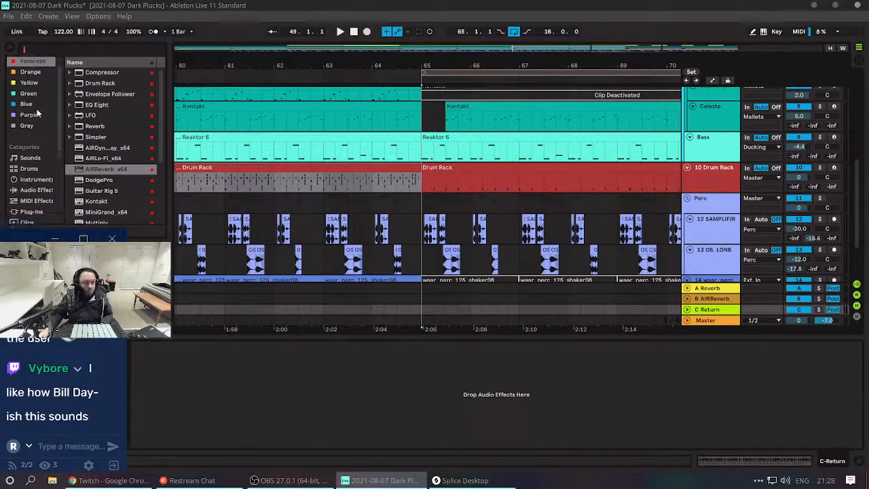
scroll(22, 126, "down", 2)
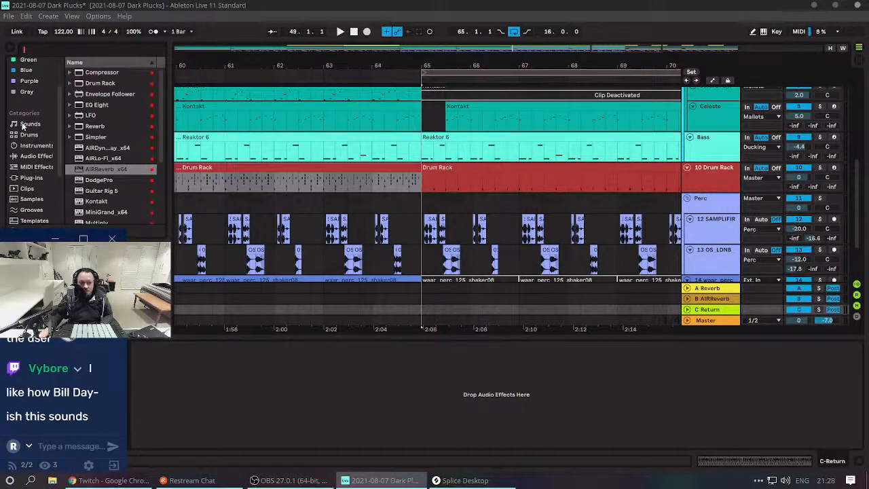
scroll(22, 129, "down", 2)
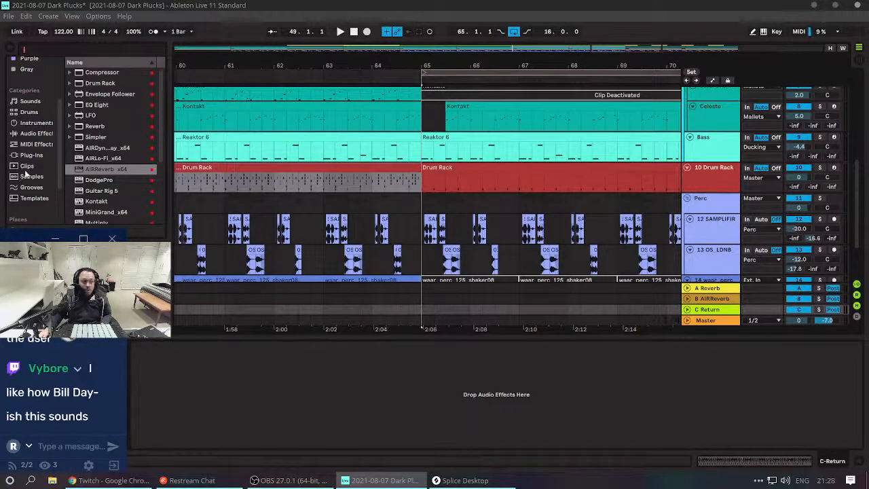
scroll(25, 174, "down", 1)
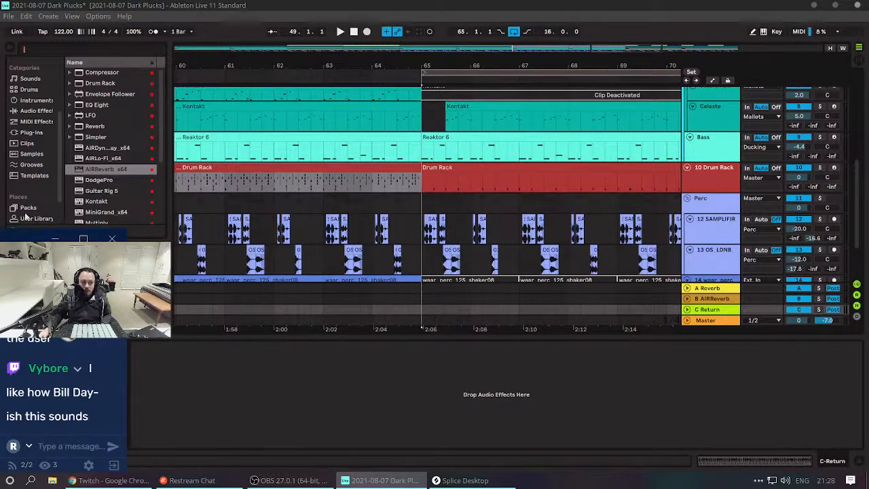
scroll(30, 196, "down", 2)
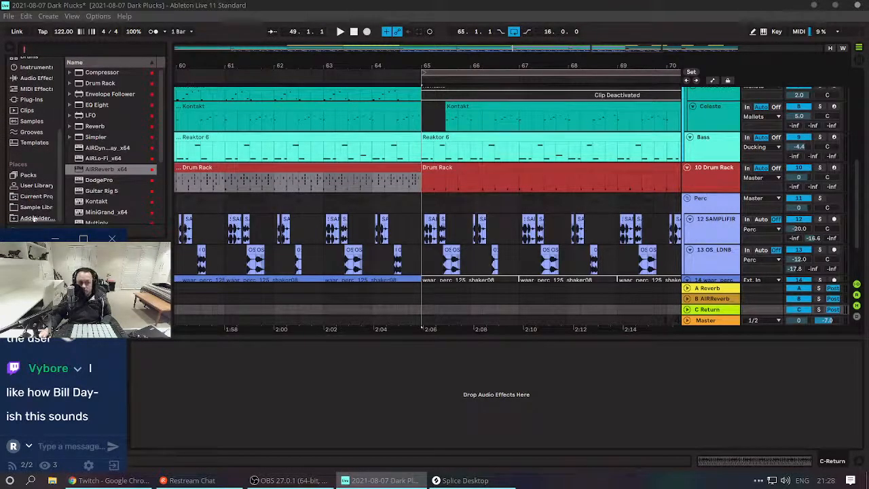
left_click(32, 207)
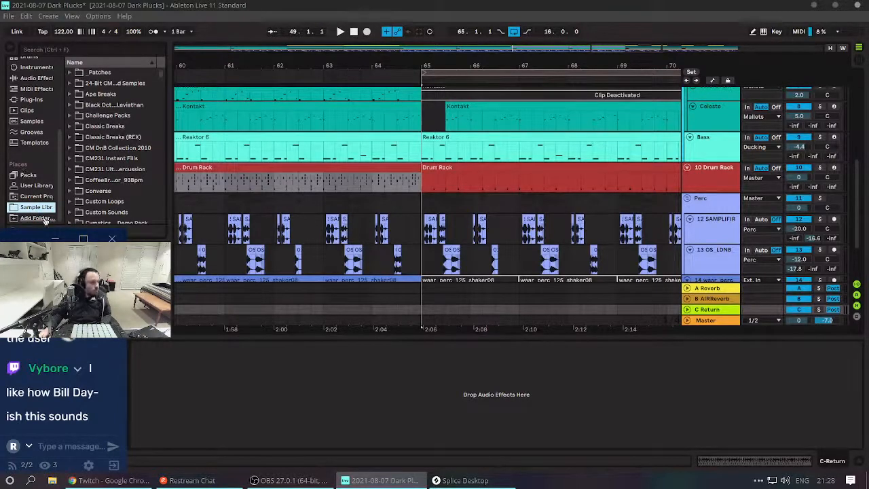
Search the plug-ins for "rea" and load Reaktor 6 FX onto the C Return track.
scroll(44, 146, "up", 2)
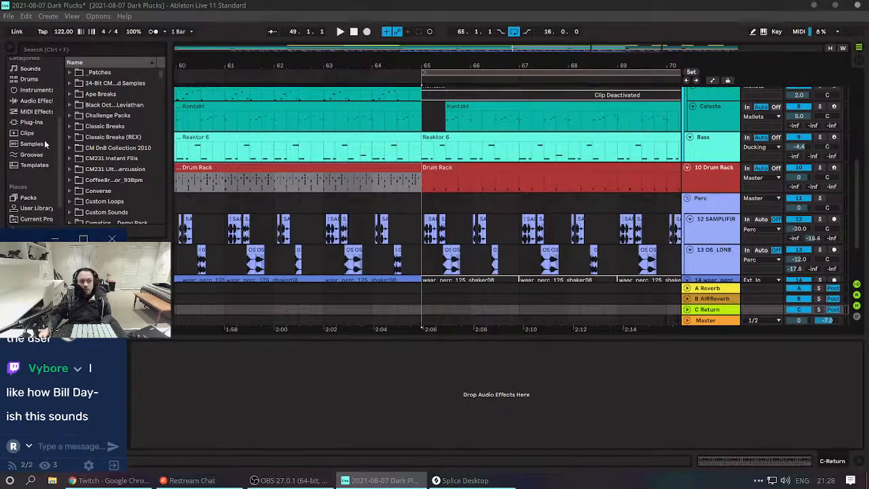
left_click(44, 125)
left_click(51, 47)
type("r")
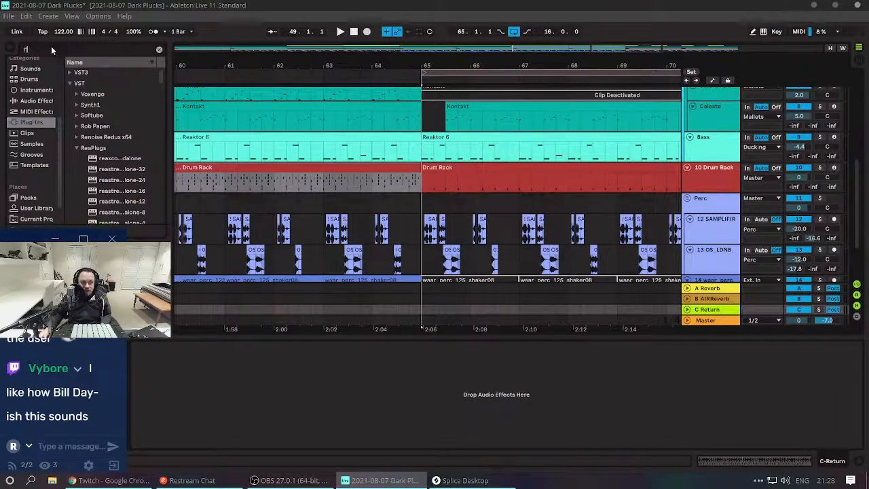
type("ea")
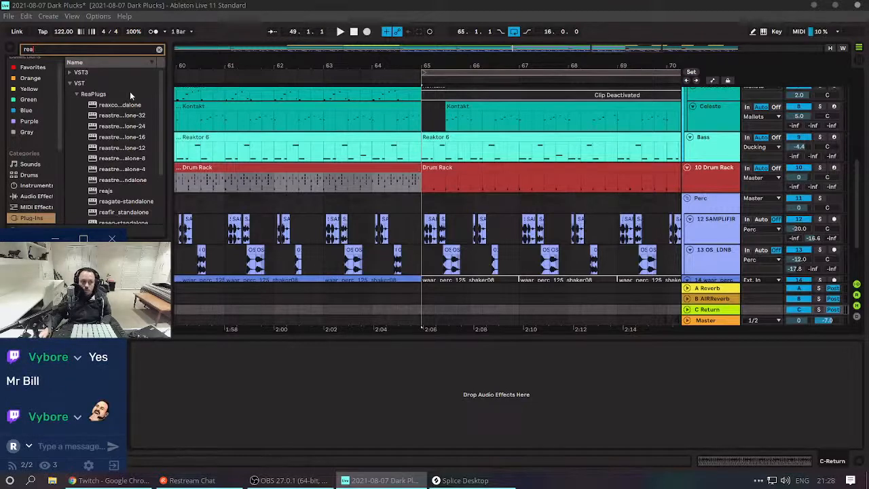
left_click(77, 95)
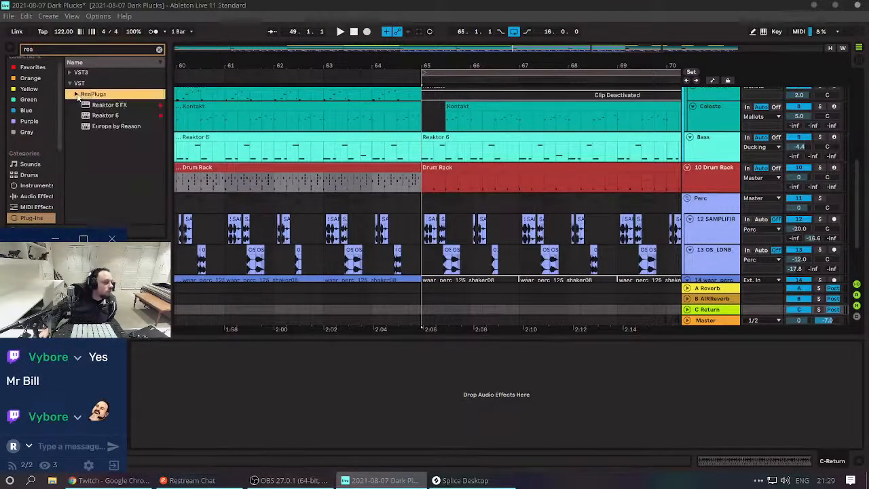
left_click_drag(108, 106, 242, 387)
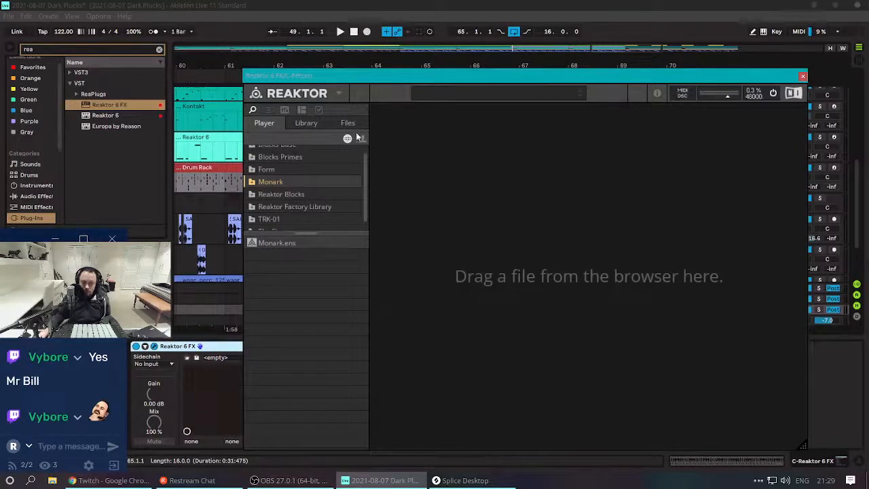
Browse Reaktor's factory content, covering Reaktor Blocks and the Effects folder of the Reaktor Factory Library.
left_click(268, 195)
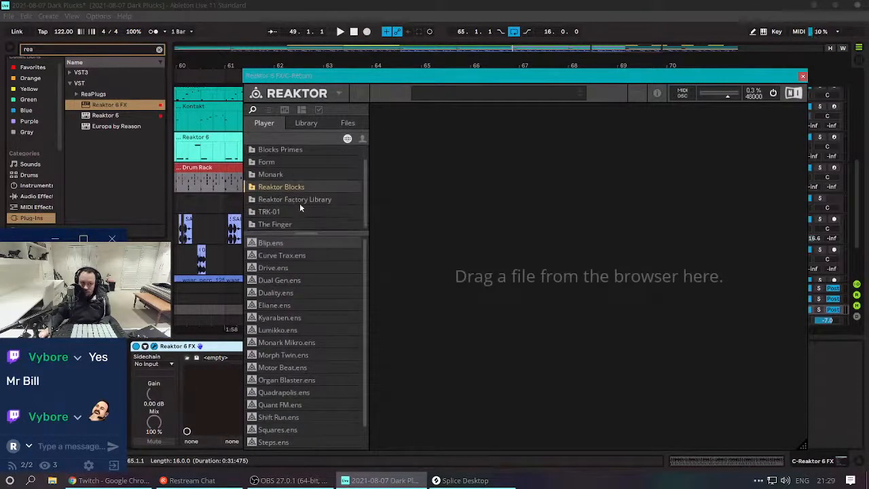
left_click(314, 198)
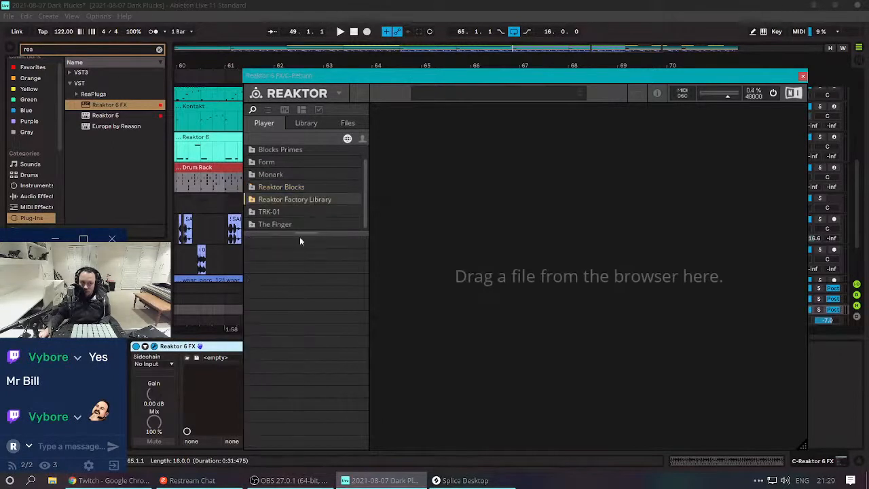
double_click(308, 197)
scroll(300, 223, "down", 1)
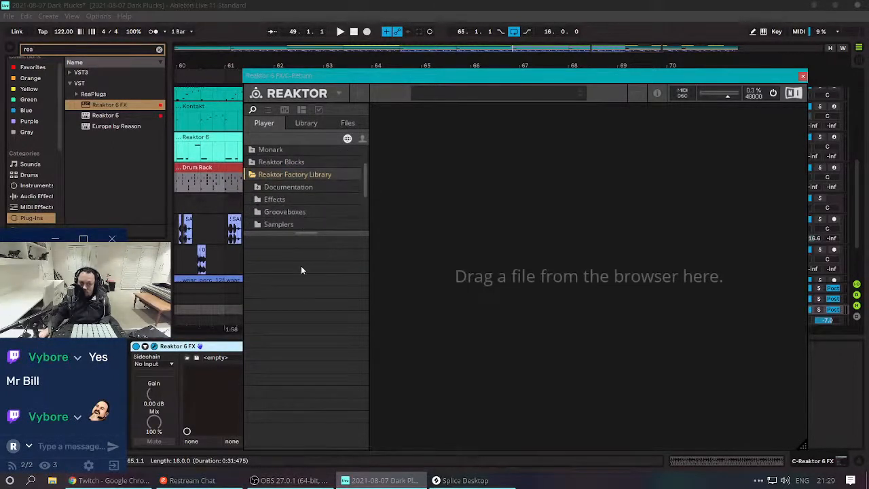
left_click(299, 200)
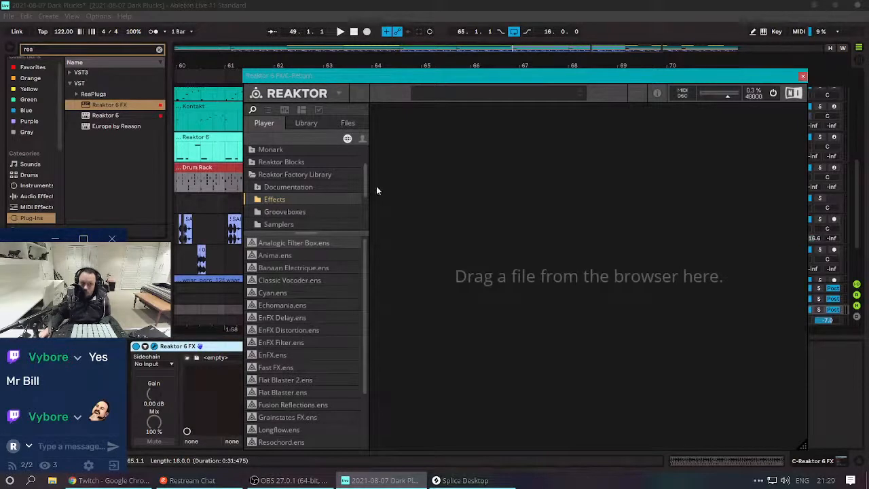
Load the Tape_Mate.ens ensemble from Reaktor's user content.
left_click(362, 140)
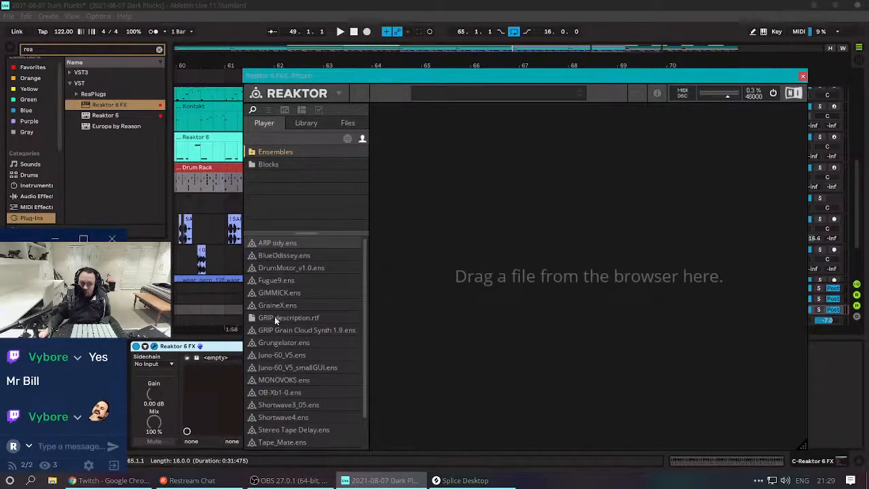
scroll(284, 282, "down", 1)
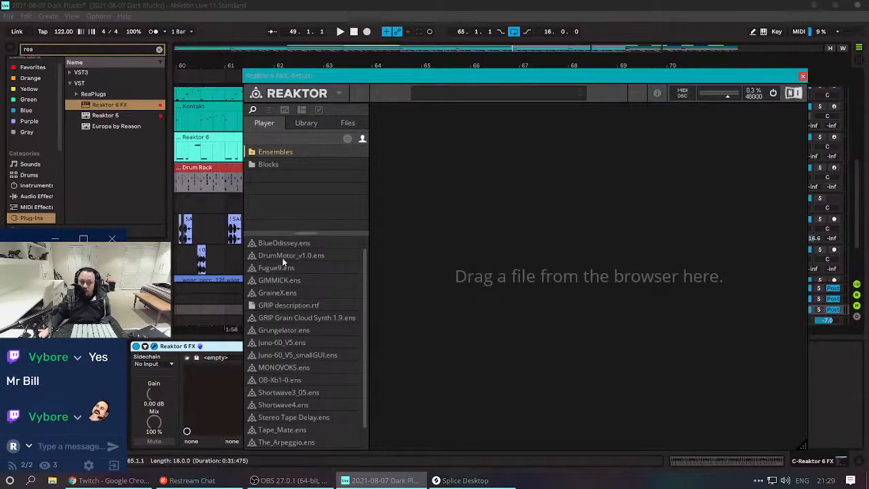
scroll(278, 327, "down", 1)
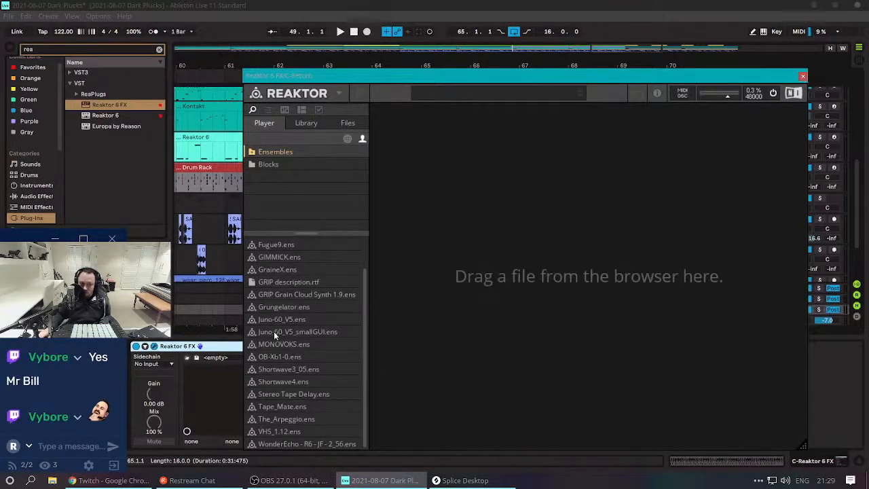
left_click(305, 408)
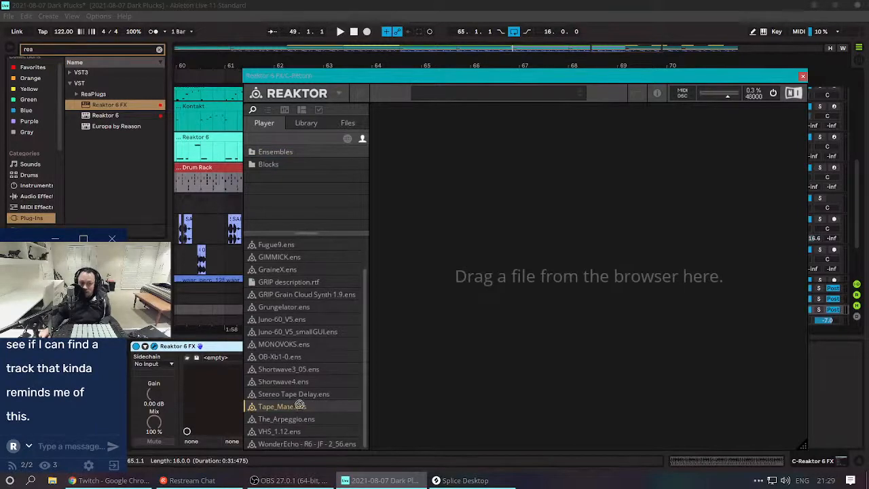
double_click(298, 406)
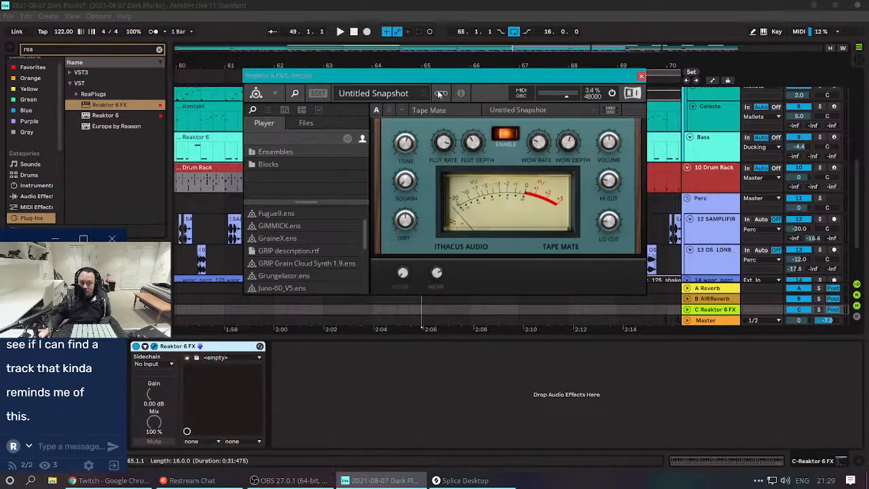
Open Tape Mate for editing and unmute the Noise module in its macro structure.
left_click(318, 93)
scroll(545, 387, "up", 3)
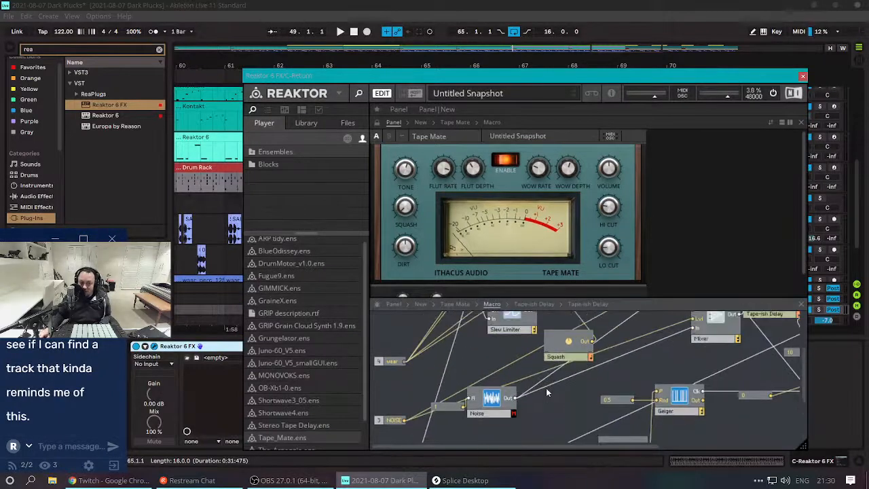
left_click(515, 416)
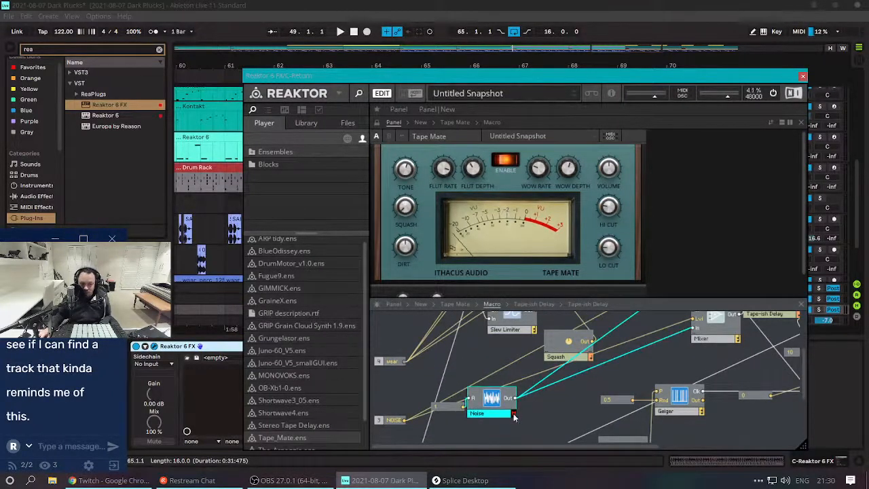
right_click(490, 418)
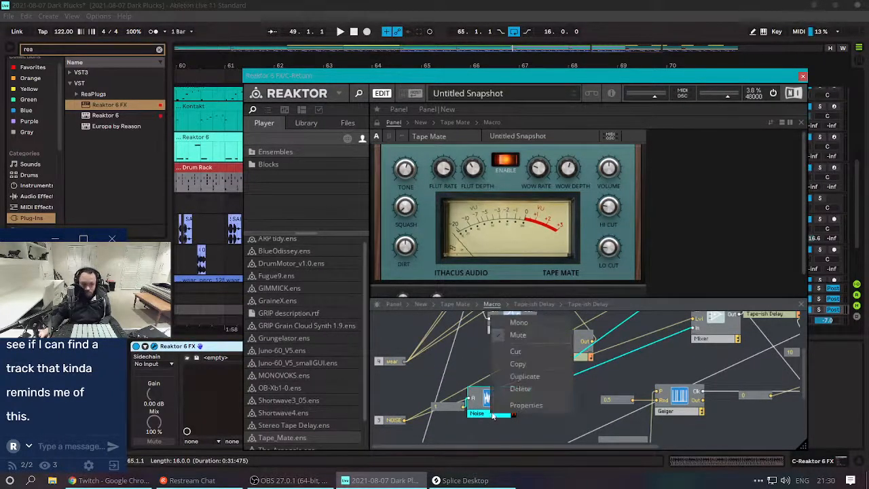
left_click(536, 335)
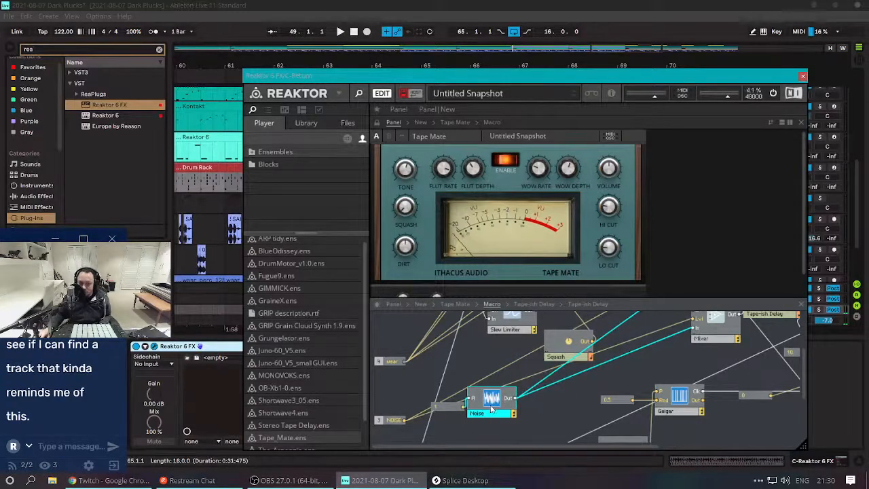
Mute the Noise module again and leave the ensemble's edit mode.
right_click(493, 401)
left_click(548, 327)
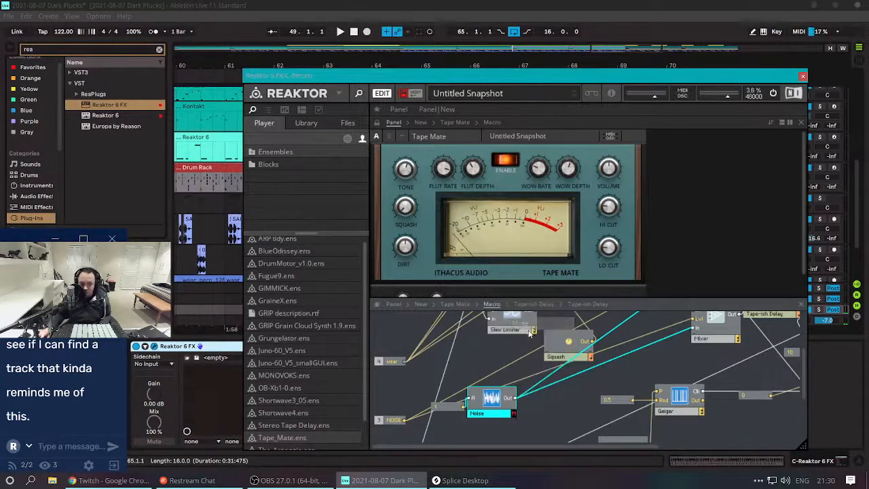
left_click(383, 95)
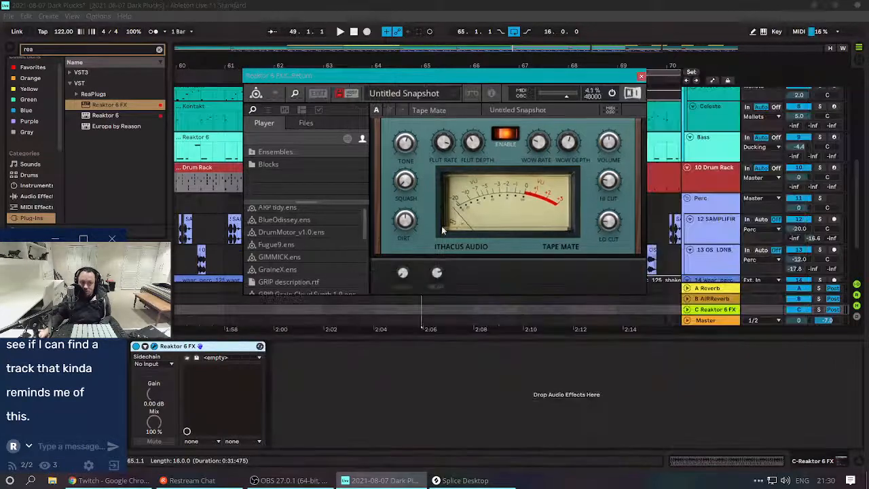
Load Stereo Tape Delay.ens from Reaktor's user ensembles without saving the changes to Tape_Mate.
scroll(299, 272, "down", 1)
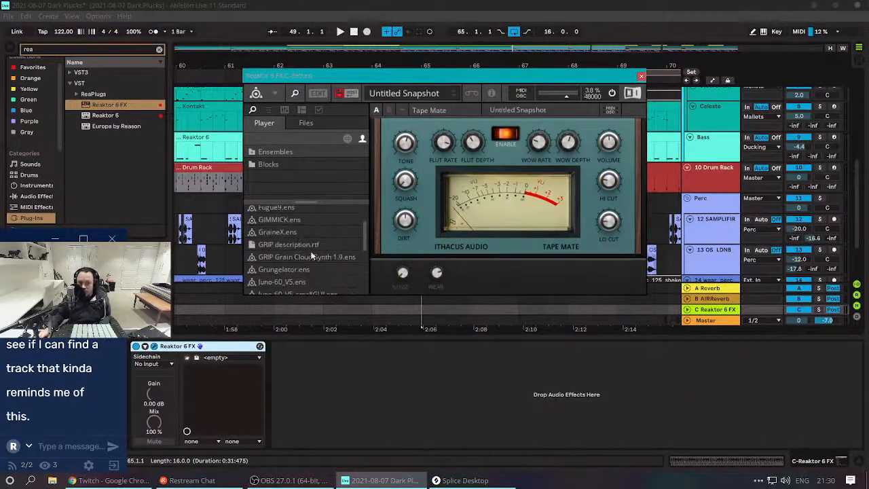
scroll(308, 257, "down", 5)
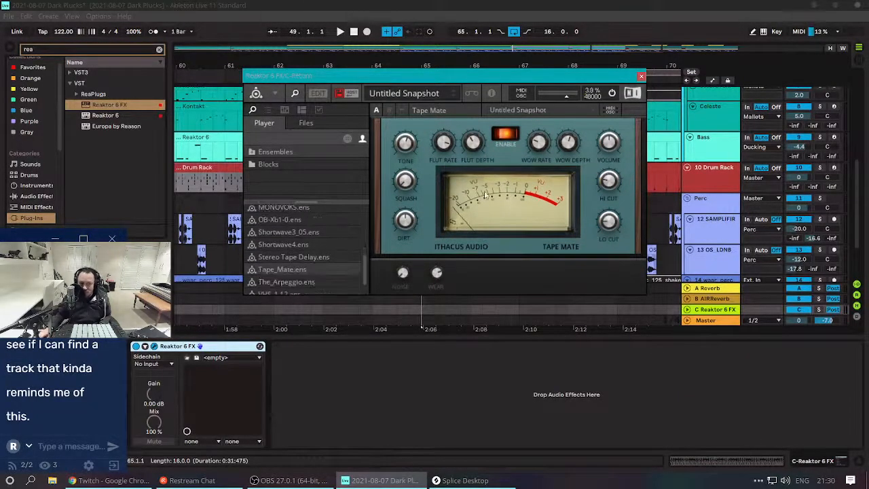
scroll(292, 278, "down", 1)
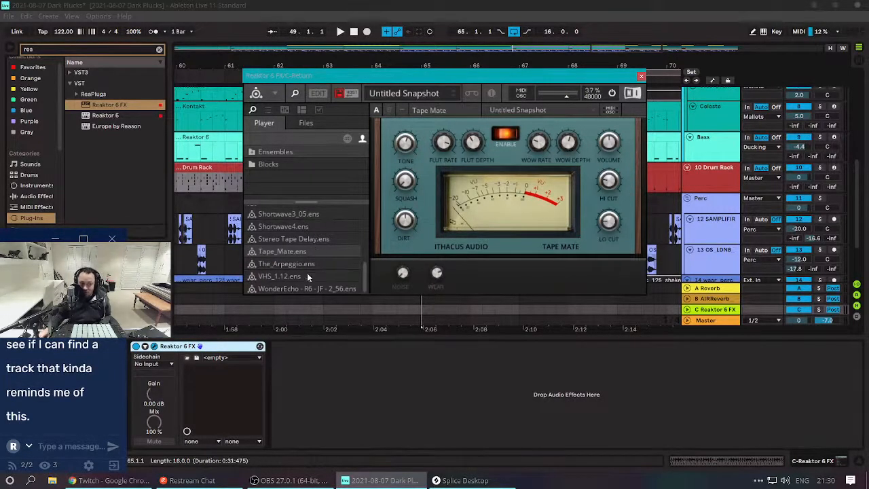
left_click(300, 238)
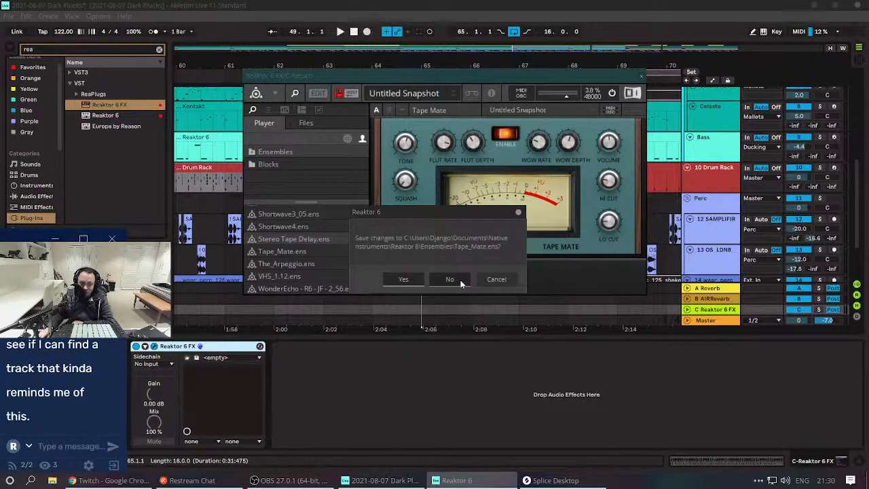
left_click(459, 280)
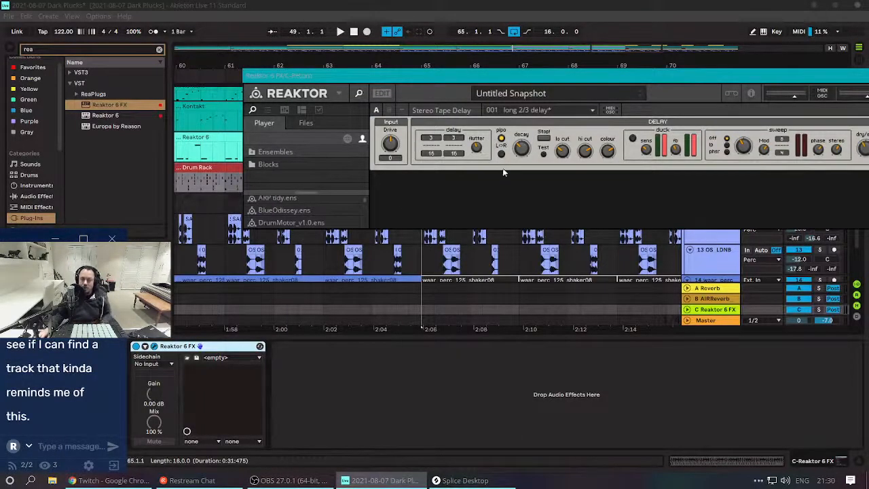
Try the mix output mode on Stereo Tape Delay, return it to fx, and close the Reaktor window.
left_click_drag(633, 78, 481, 145)
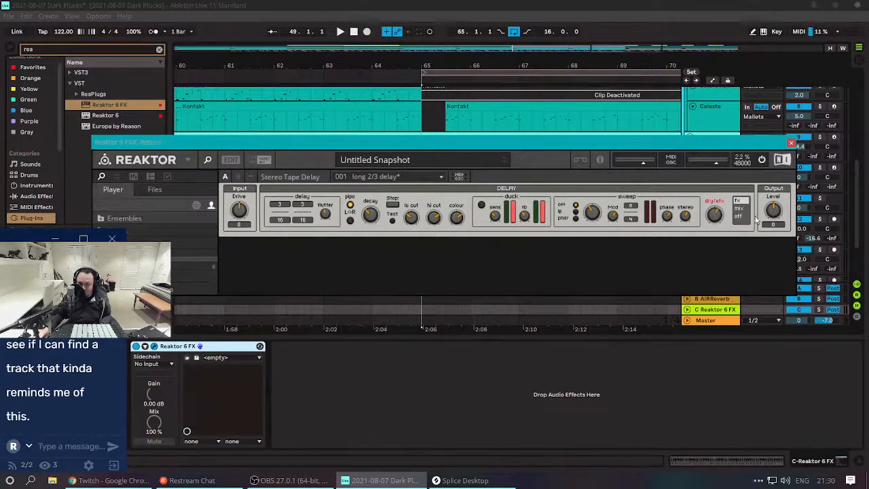
left_click(739, 209)
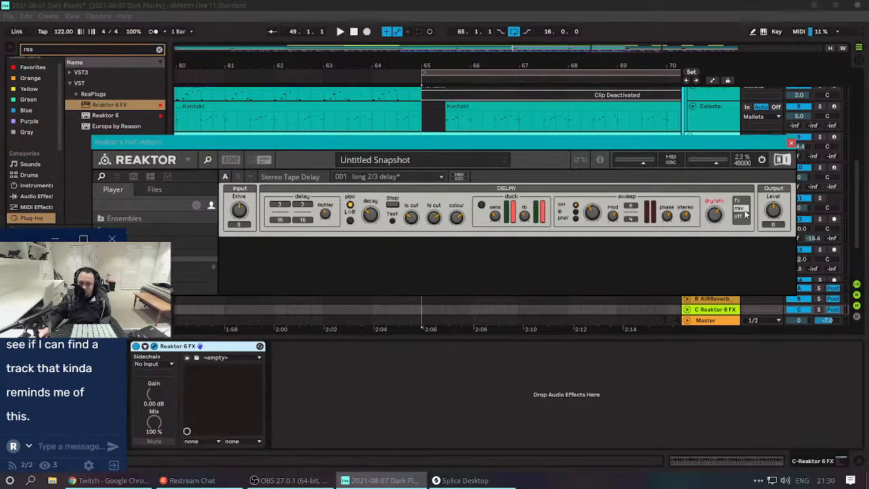
left_click(738, 201)
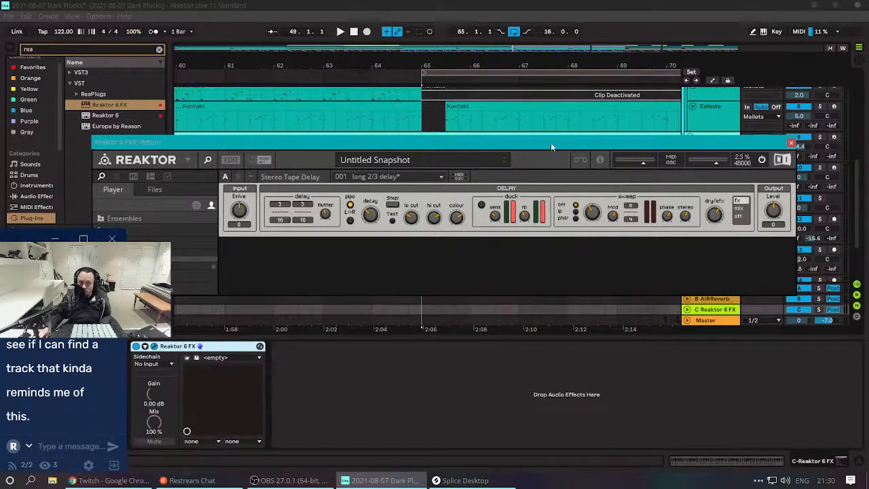
left_click_drag(553, 144, 658, 147)
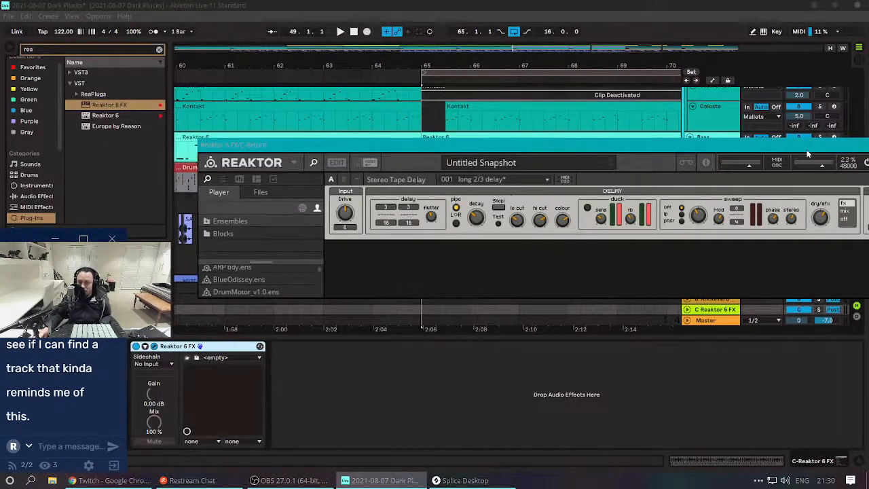
left_click_drag(806, 149, 612, 236)
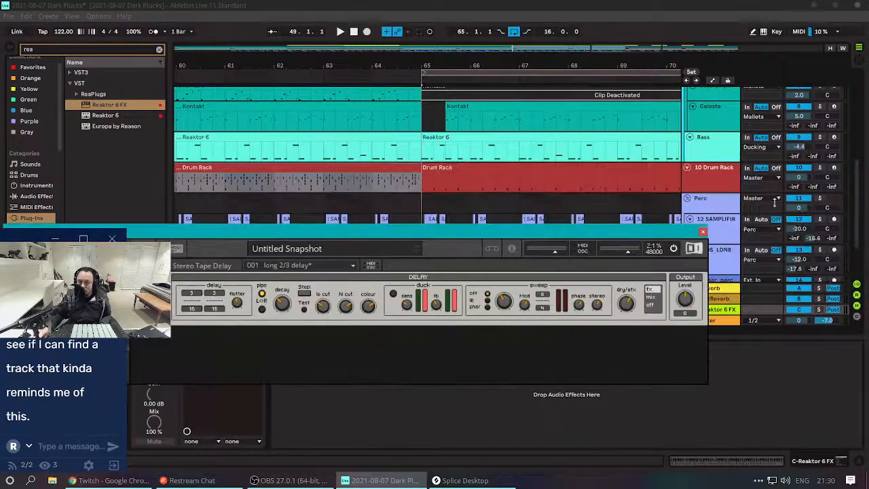
left_click(702, 232)
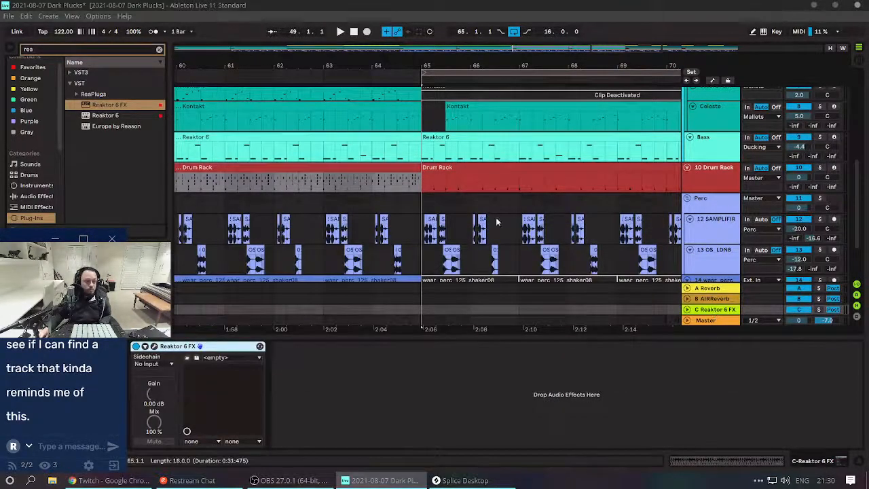
Rename the Drum Rack's b Return Chain as "b Delay".
left_click(404, 183)
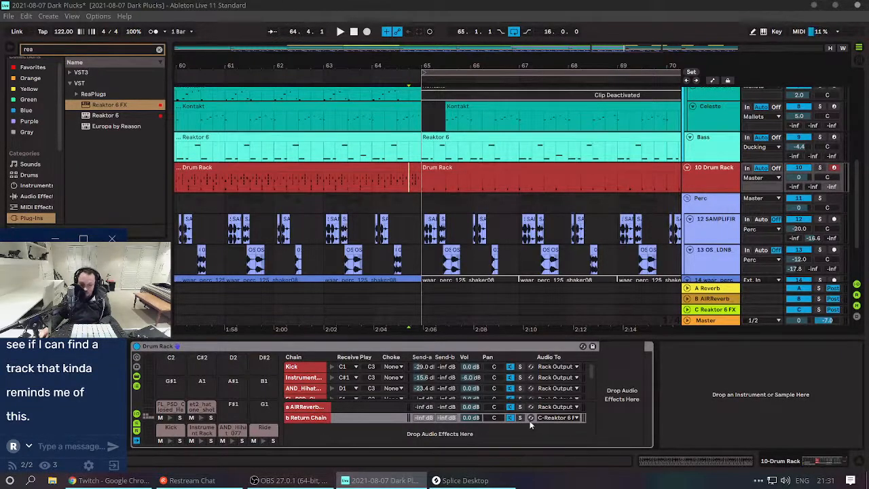
left_click(306, 419)
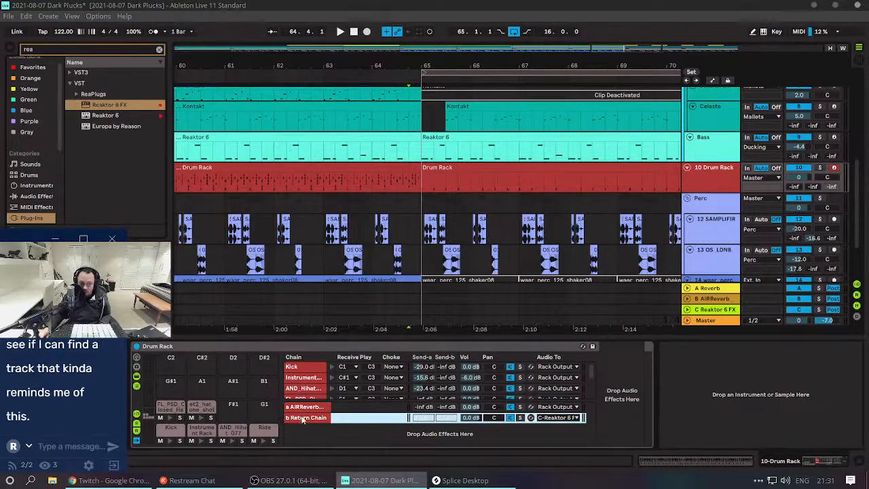
key("ctrl+r")
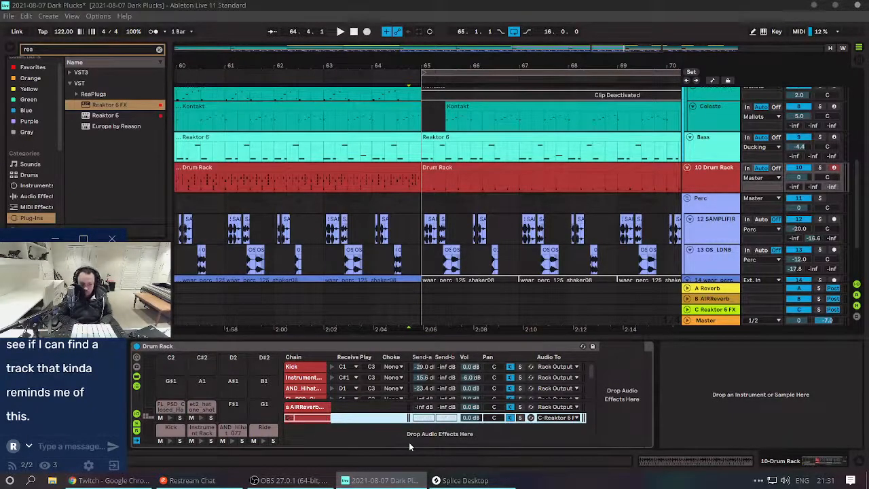
type("b Delay")
key("Return")
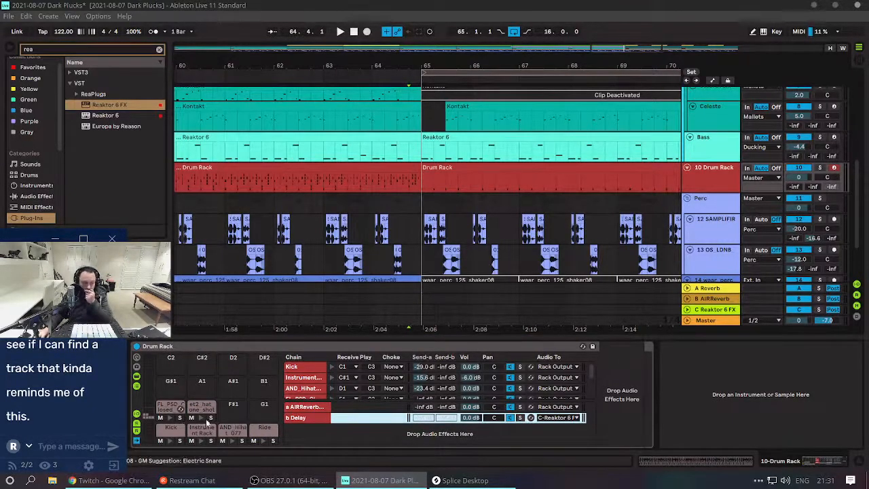
Hide the return chains and the input/output routing columns in the Drum Rack's chain list.
scroll(364, 385, "down", 3)
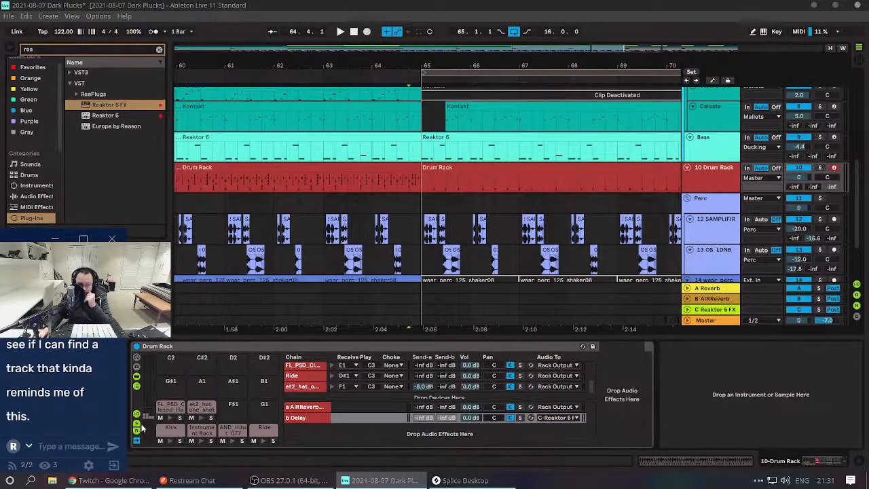
left_click(138, 436)
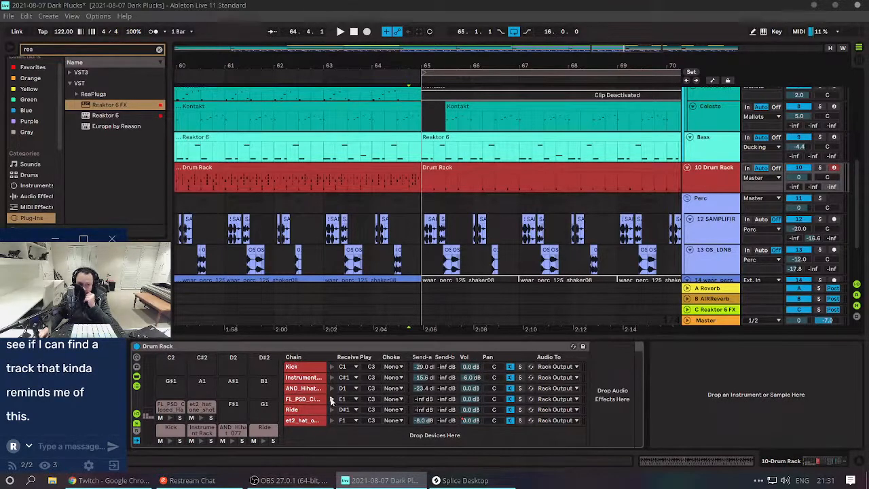
left_click(331, 377)
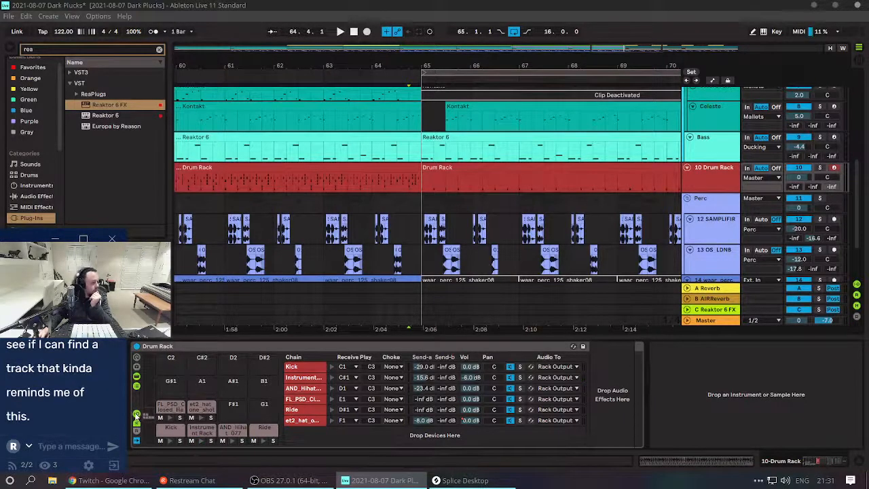
left_click(137, 415)
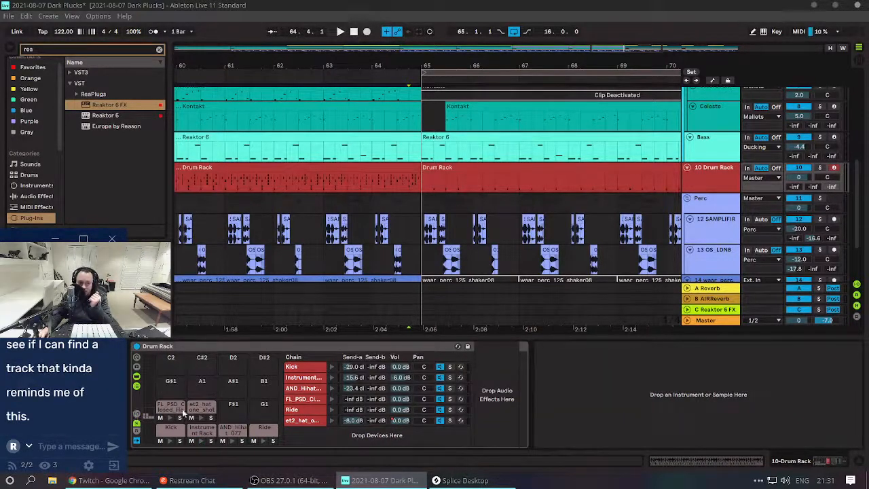
Audition the Drum Rack's Instrument Rack chain, setting its Send-b to 0.0 dB and its volume to -inf dB.
left_click(332, 377)
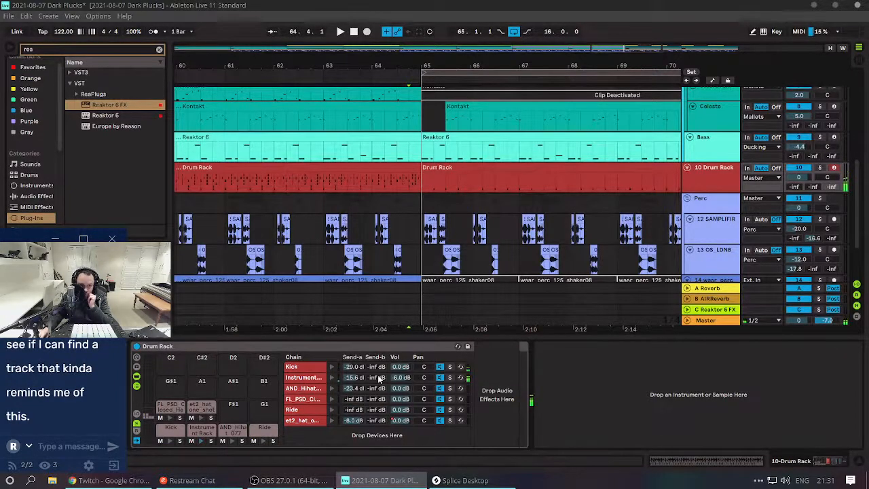
left_click_drag(375, 377, 375, 339)
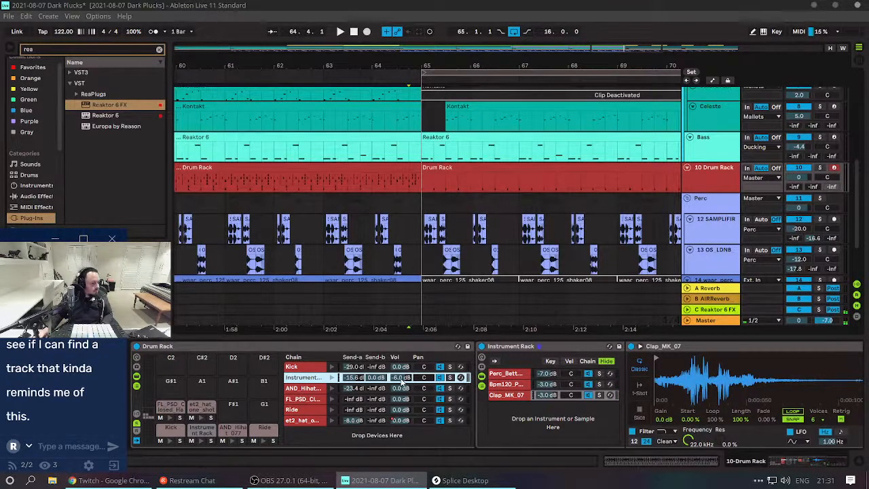
left_click_drag(402, 380, 402, 435)
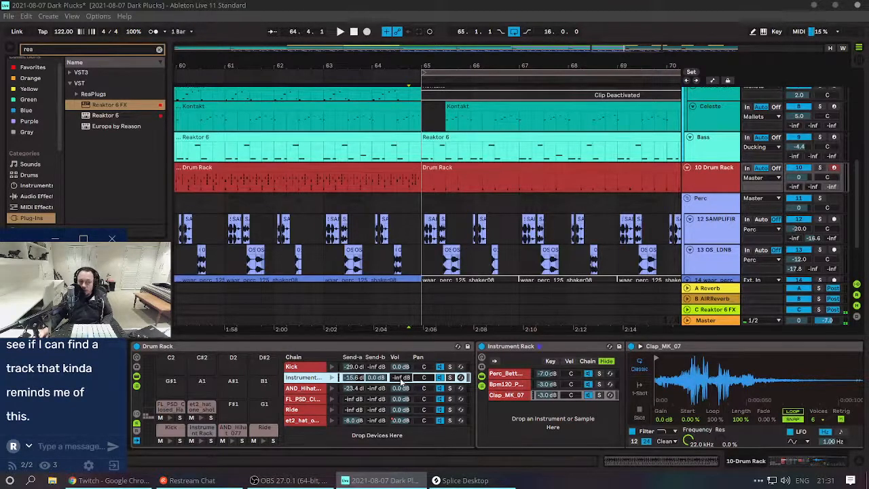
Show the arrangement's automation lanes and play short passages around bars 62 to 65 and near bar 72.
key("a")
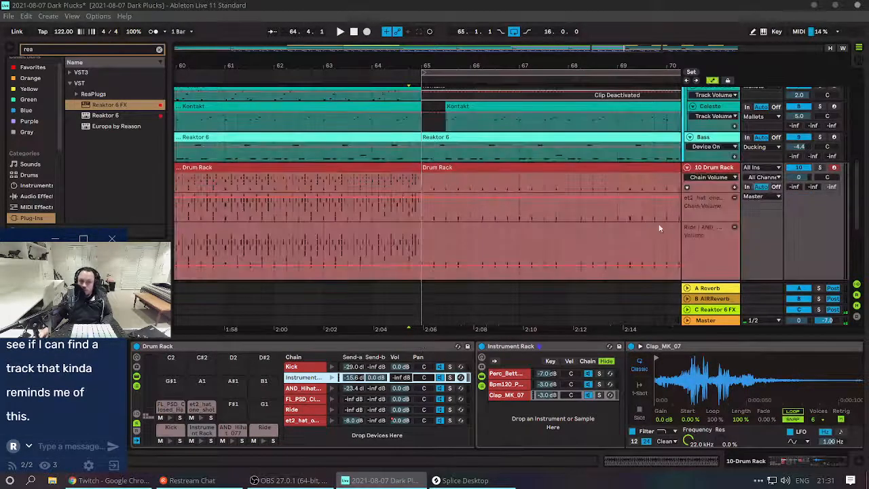
key("space")
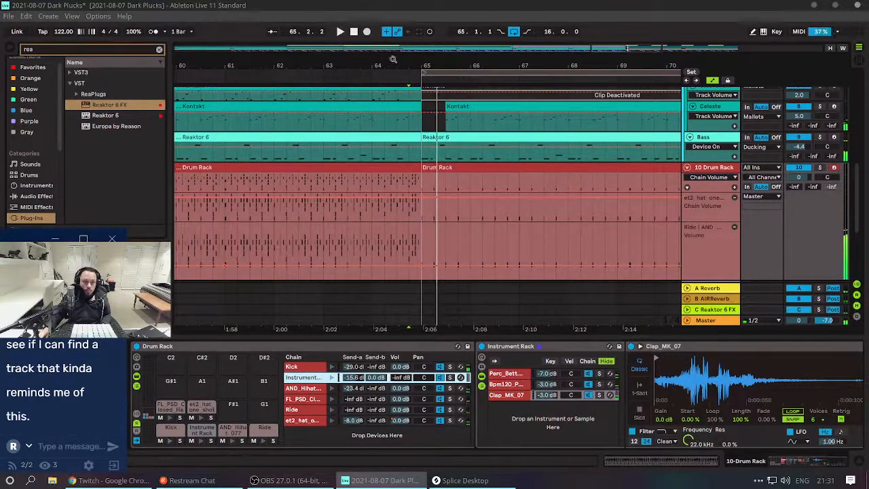
left_click_drag(392, 57, 359, 180)
key("space")
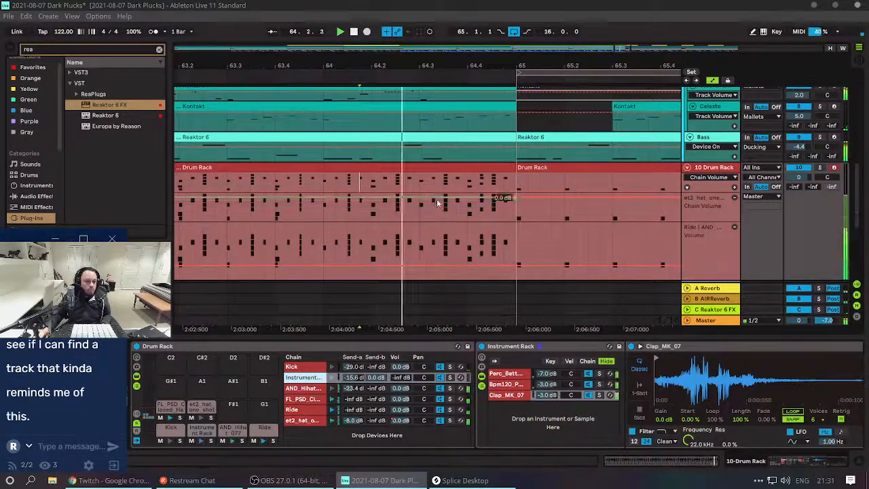
key("space")
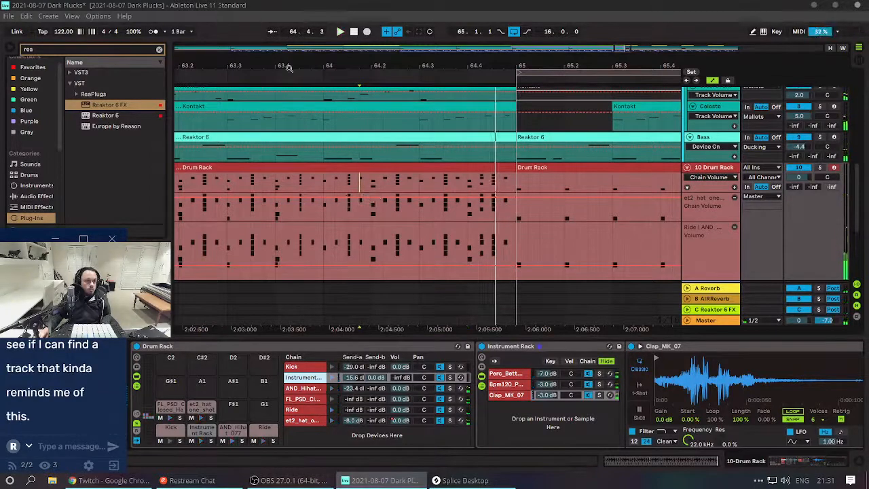
left_click_drag(289, 67, 293, 3)
left_click(228, 185)
key("space")
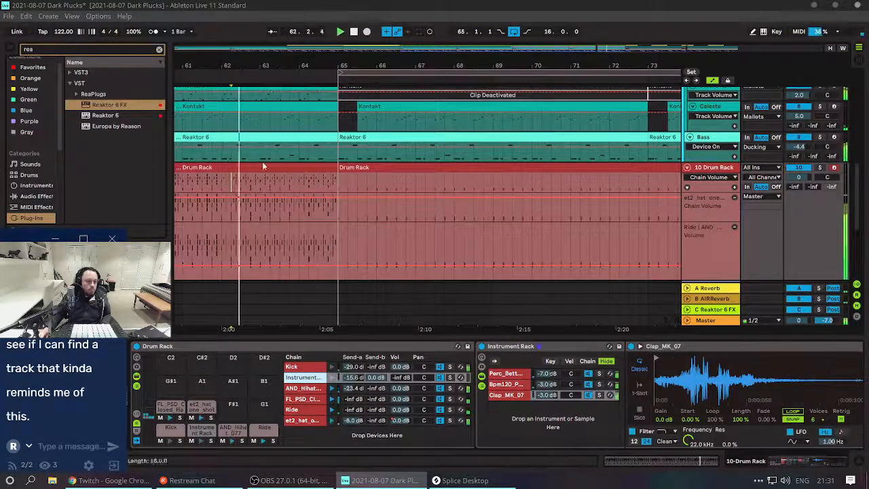
mouse_move(270, 67)
left_mouse_down()
mouse_move(271, 13)
mouse_move(286, 20)
left_mouse_up()
left_click(399, 183)
key("space")
key("space")
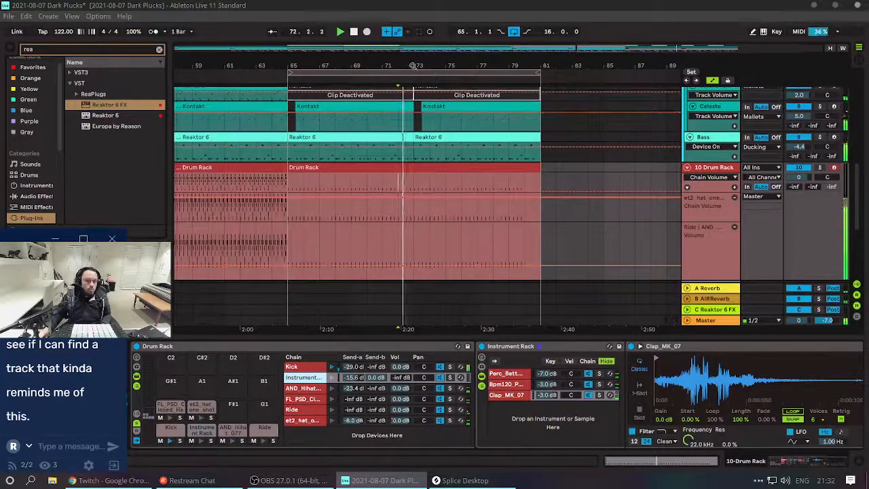
Play the arrangement from about bar 62 to hear the drums with the delay send active.
left_click(240, 184)
key("space")
key("space")
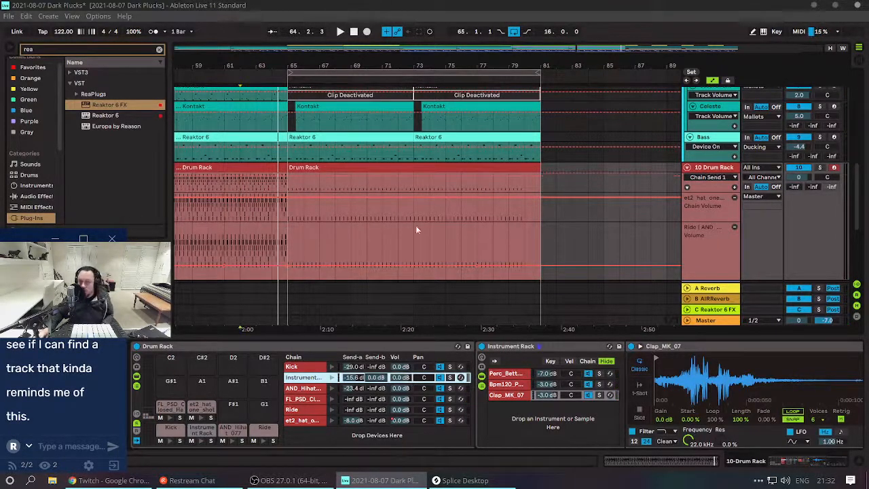
key("space")
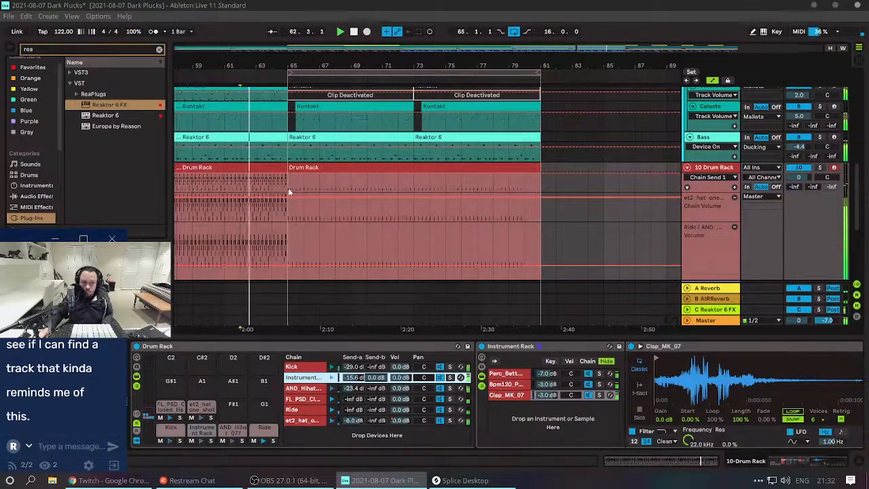
key("space")
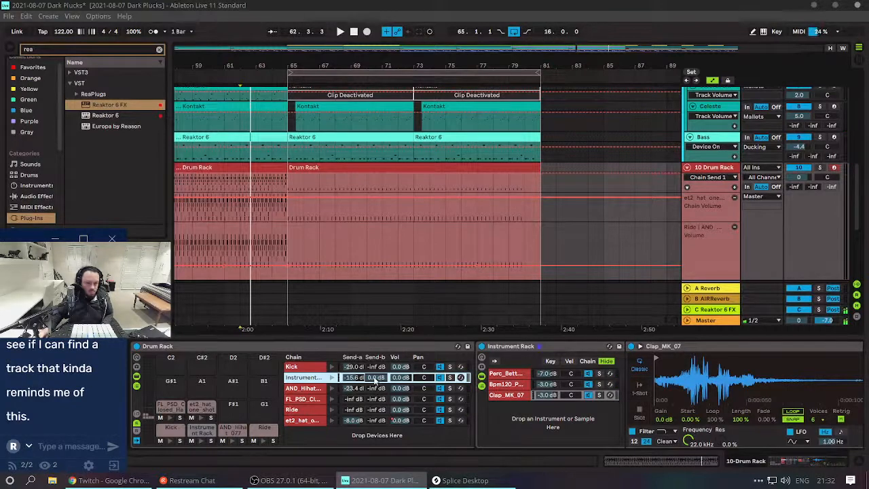
Set the Instrument Rack chain's Send-b to -inf dB and replay the passage from about bar 62.
left_click_drag(375, 378, 375, 435)
key("space")
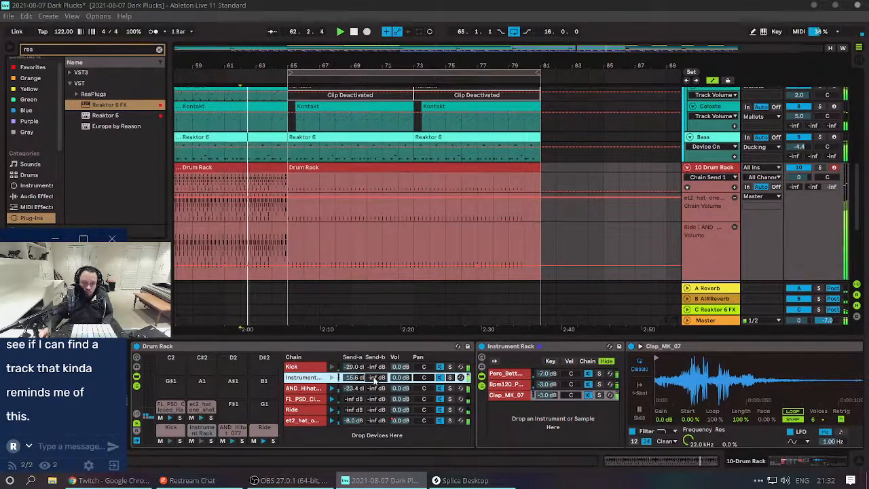
key("space")
key("space")
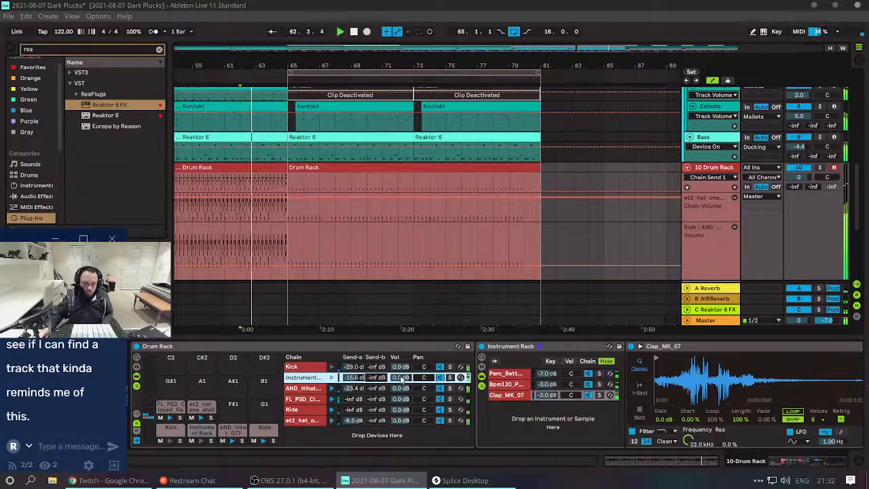
Set the Instrument Rack chain's volume to -3.4 dB and replay the passage leading up to bar 65.
mouse_move(404, 378)
left_mouse_down()
mouse_move(404, 396)
mouse_move(402, 383)
left_mouse_up()
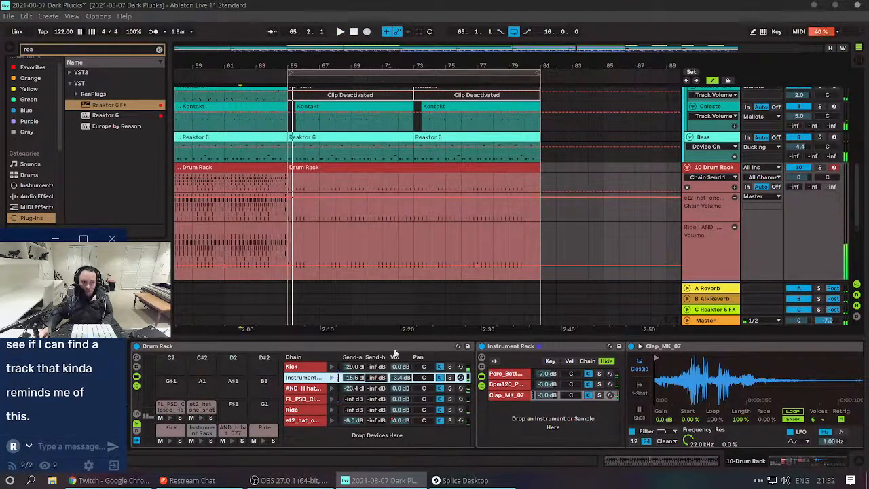
key("a")
key("a")
key("space")
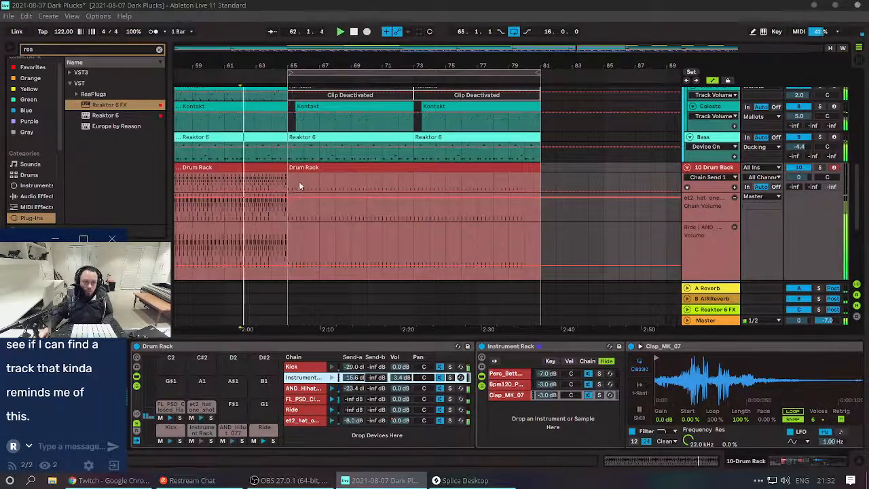
Raise the Drum Rack's Chain Send 1 automation to about -14.0 dB over the short stretch after bar 64.4 while replaying it.
left_click_drag(274, 66, 277, 129)
left_click_drag(342, 180, 356, 183)
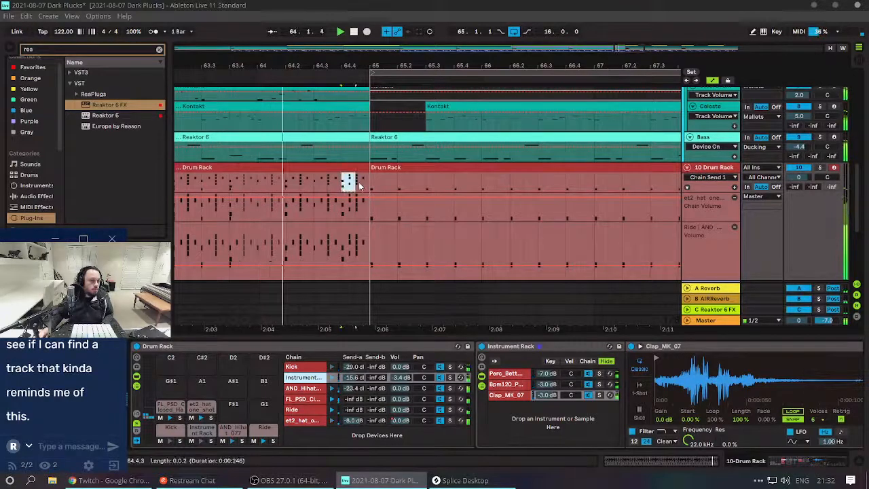
key("space")
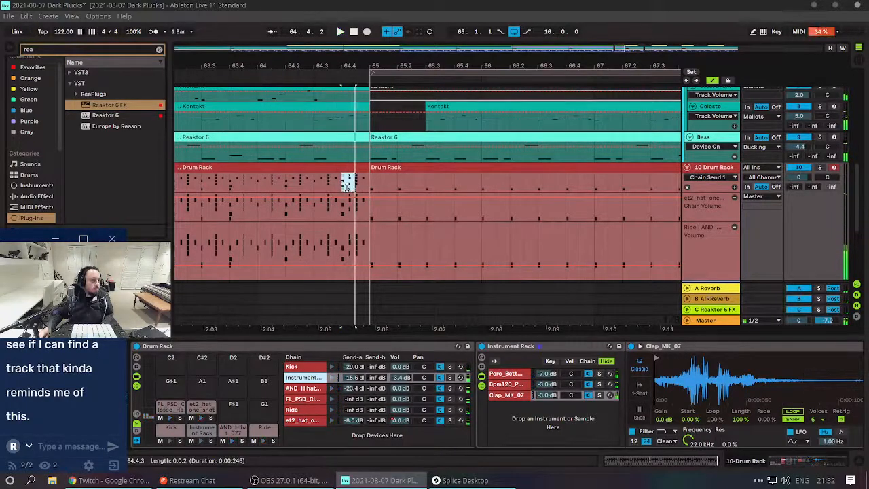
left_click(336, 198)
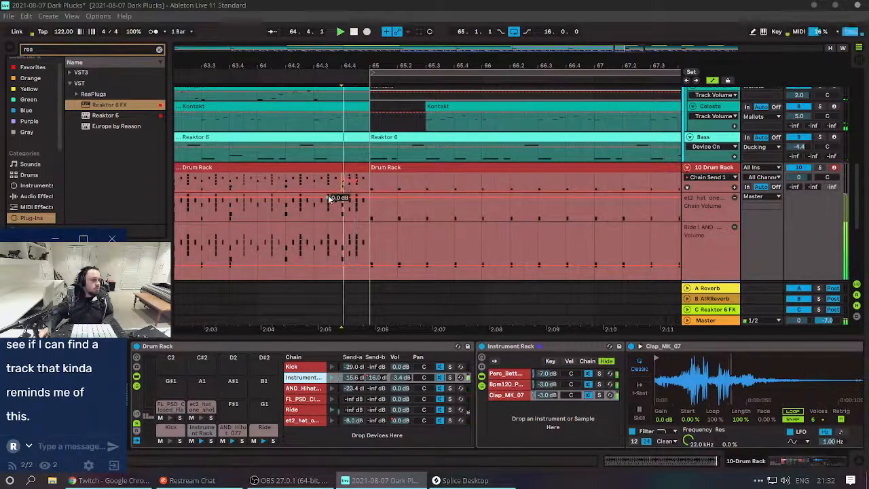
key("space")
key("space")
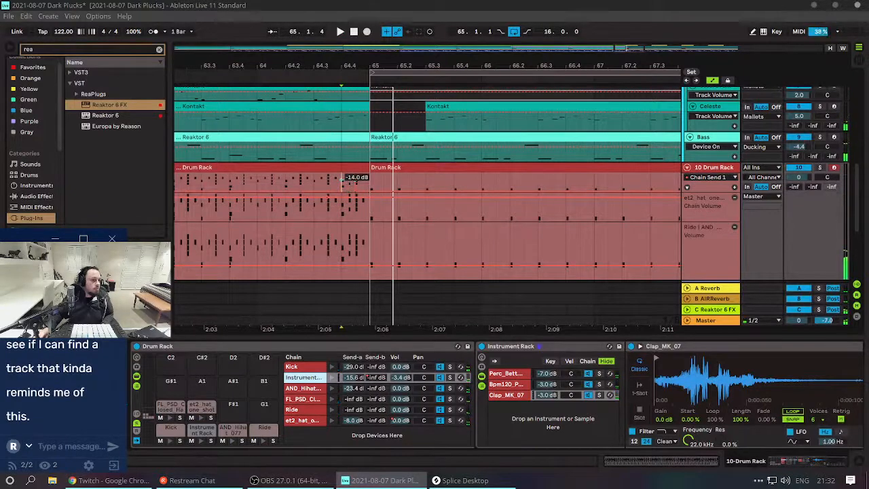
Raise the same short Chain Send 1 automation section to -6.0 dB and replay the transition into bar 65.
key("space")
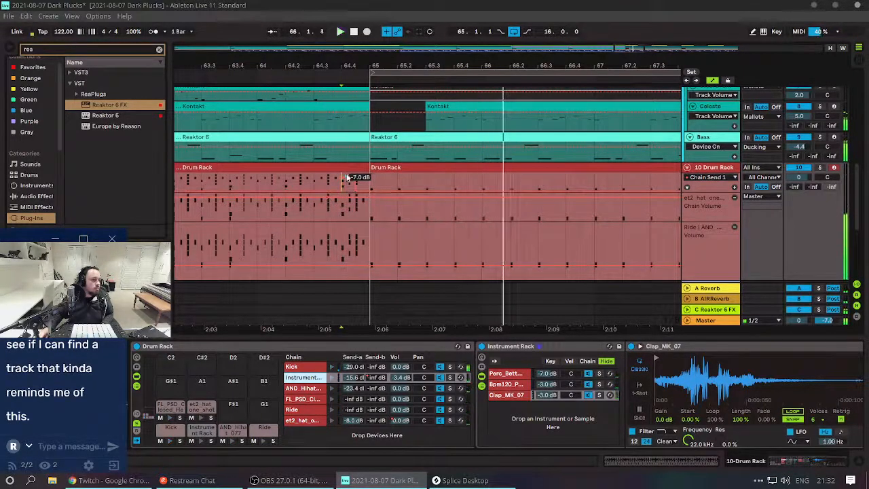
key("space")
key("space")
key("space")
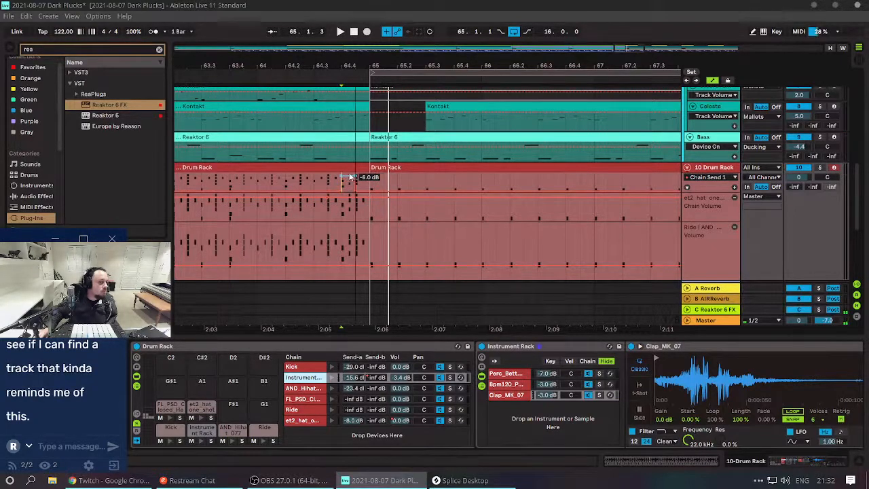
key("space")
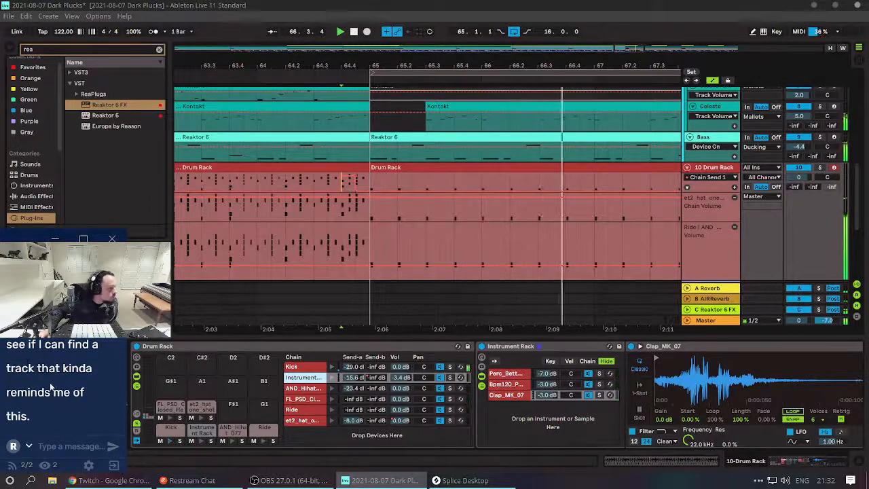
Switch to the stream chat and read back through the latest messages.
left_click(70, 365)
scroll(70, 362, "up", 2)
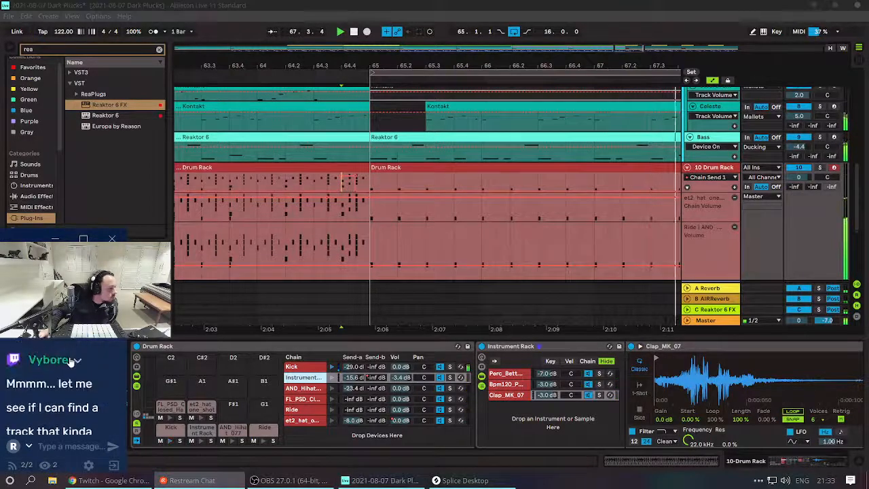
scroll(71, 363, "down", 3)
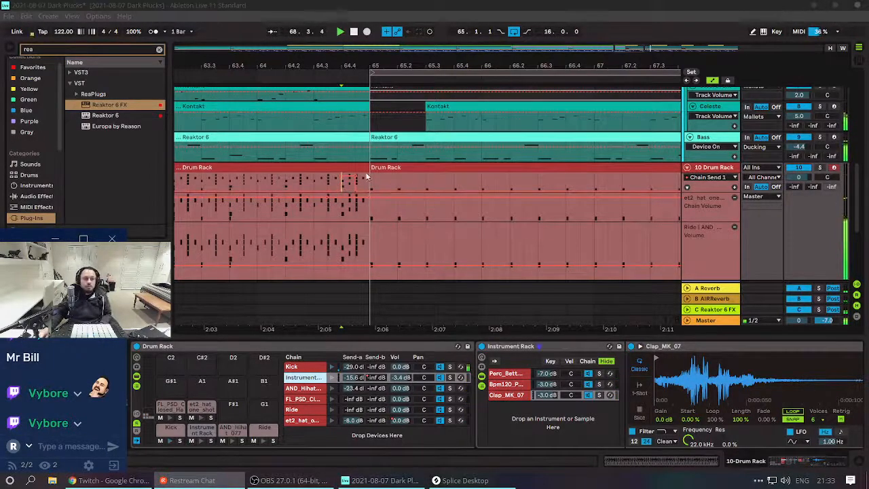
Replay the Drum Rack clip before bar 65 and set the Instrument Rack chain's volume to -5.4 dB.
left_click(211, 182)
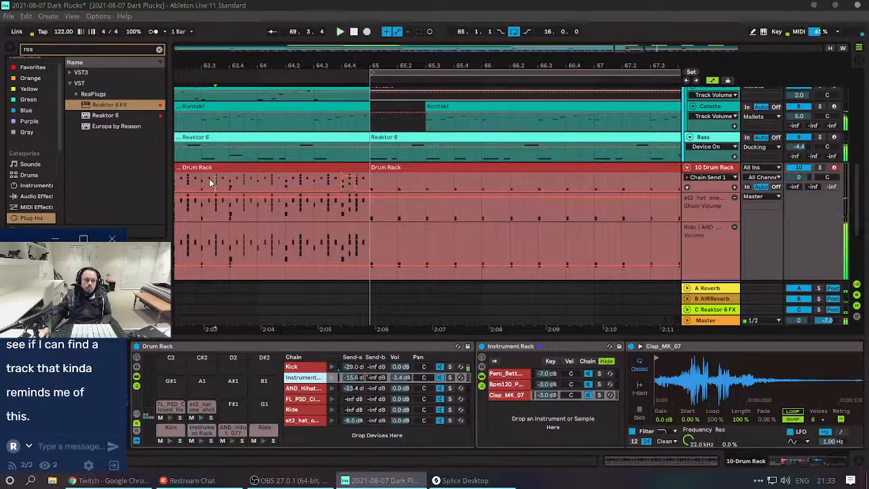
left_click(310, 168)
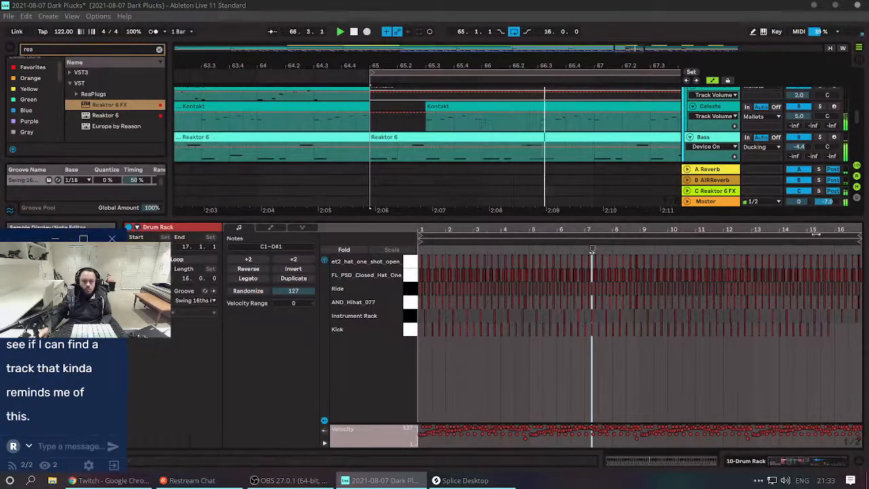
key("space")
key("space")
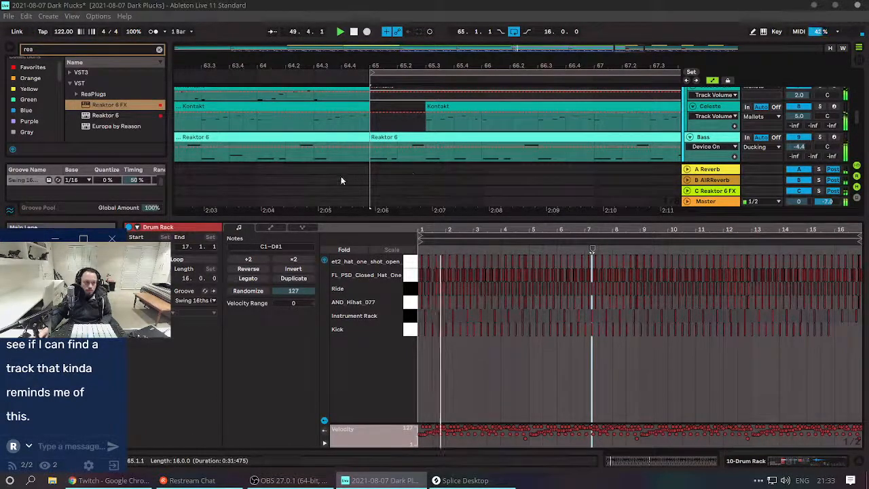
key("shift+Tab")
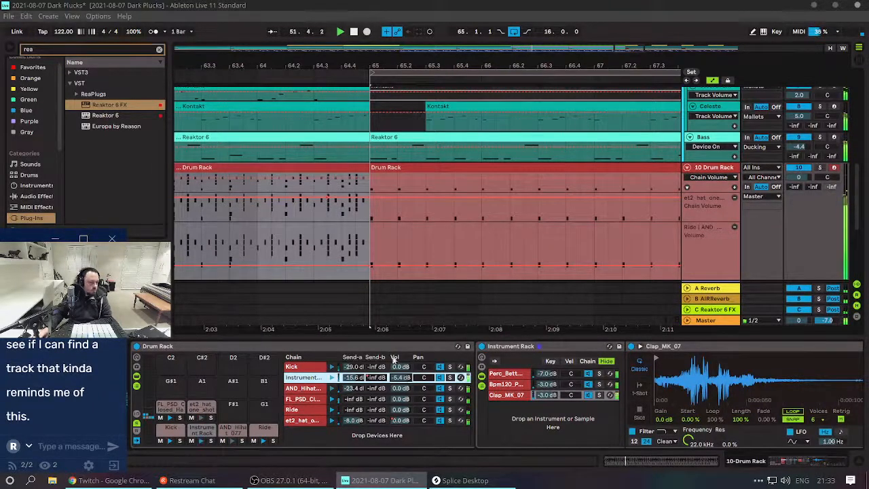
In the Drum Rack clip before bar 65, copy the soft open-hat note after 16.4 onto the Instrument Rack row just before 16.4.
left_click(285, 212)
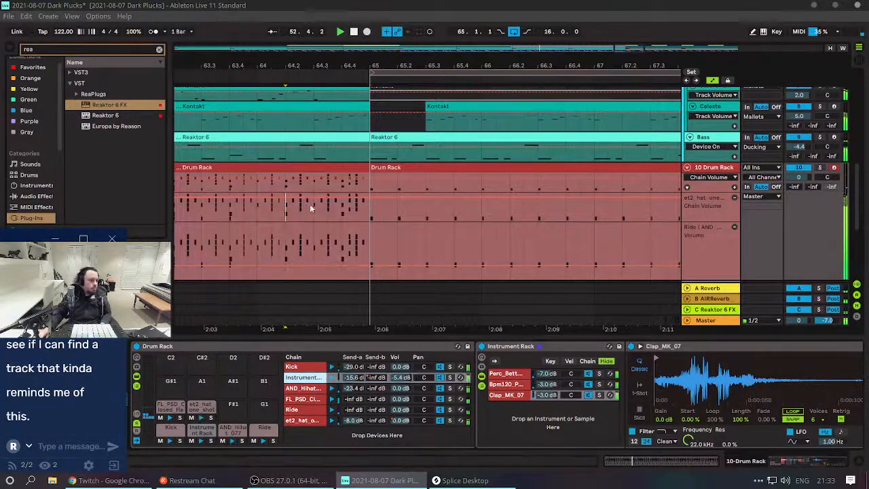
double_click(338, 169)
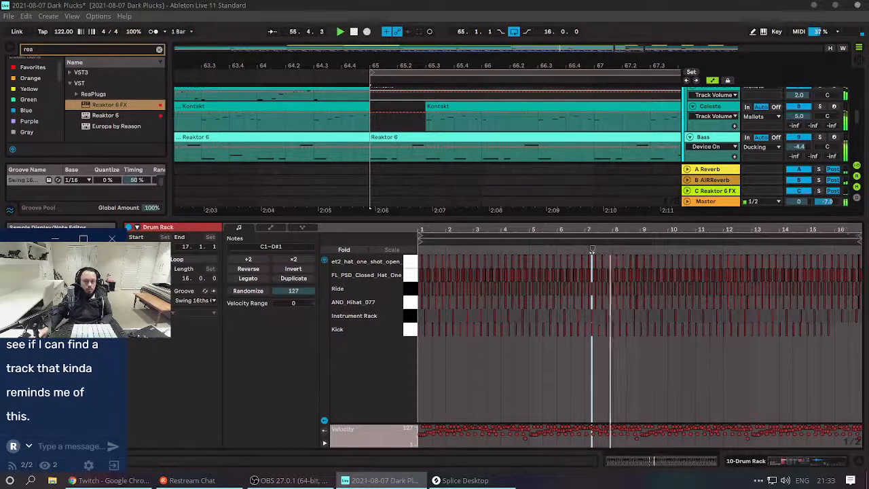
left_click_drag(845, 230, 830, 302)
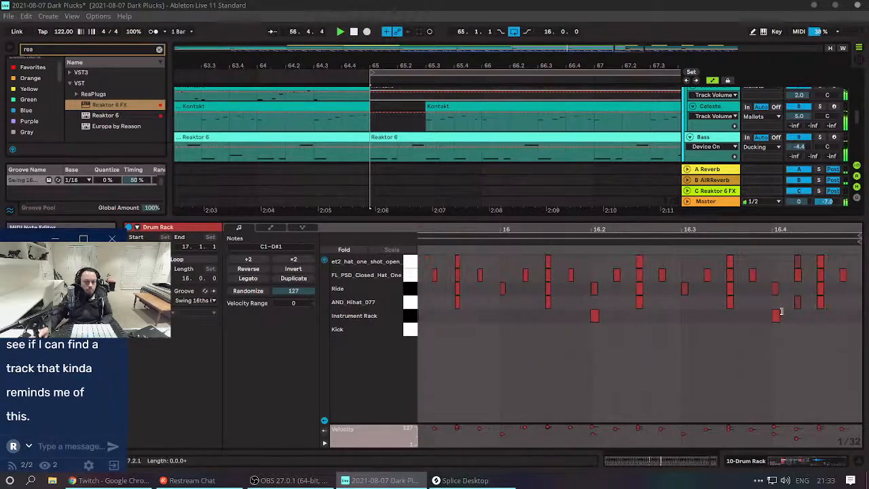
left_click(797, 260)
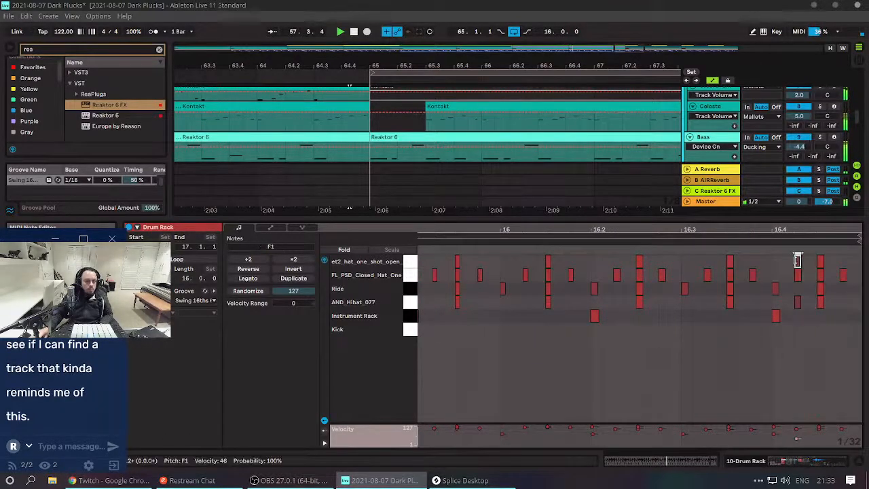
double_click(753, 316)
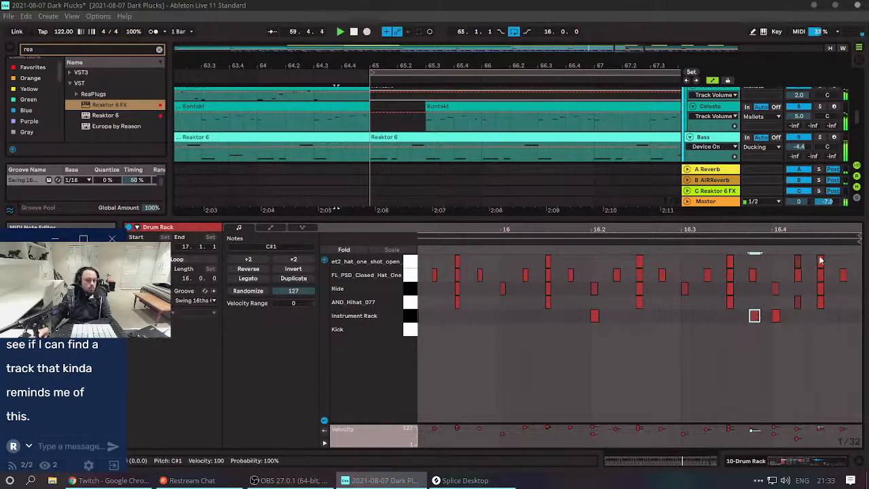
key("Delete")
left_click_drag(797, 263, 757, 322)
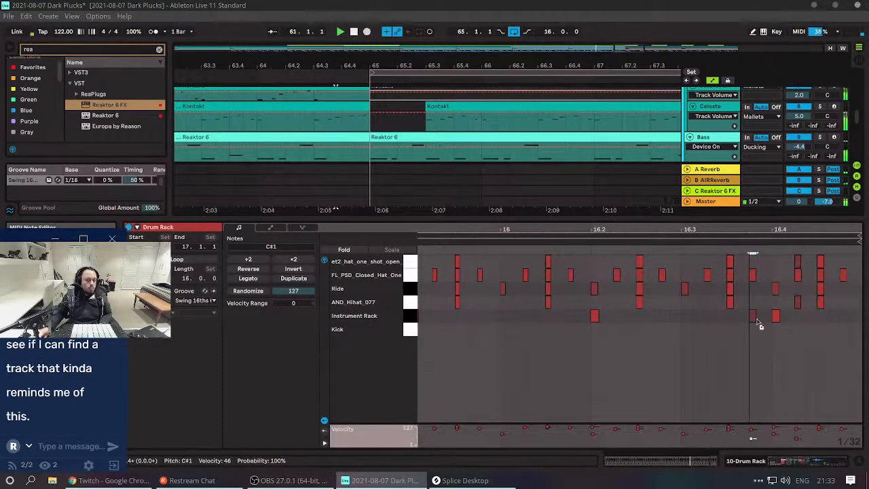
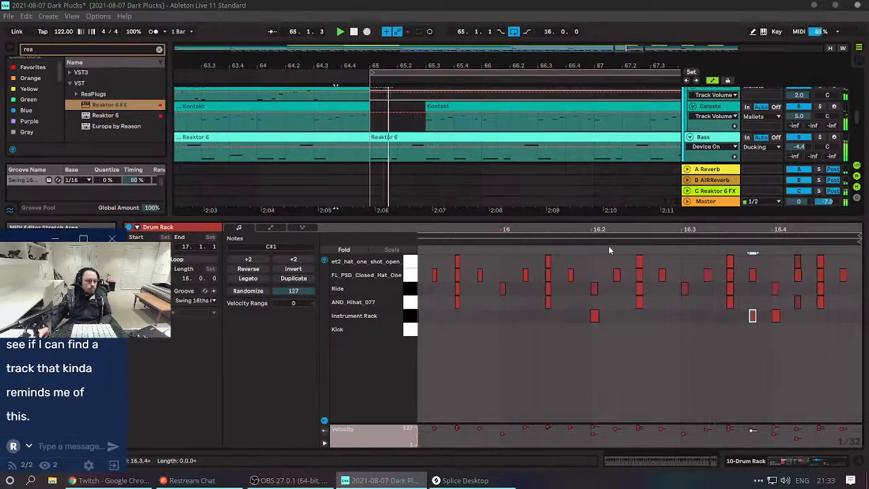
Stop playback and give the Instrument Rack's Chain Send 1 automation its own lane on the Drum Rack track.
key("shift+Tab")
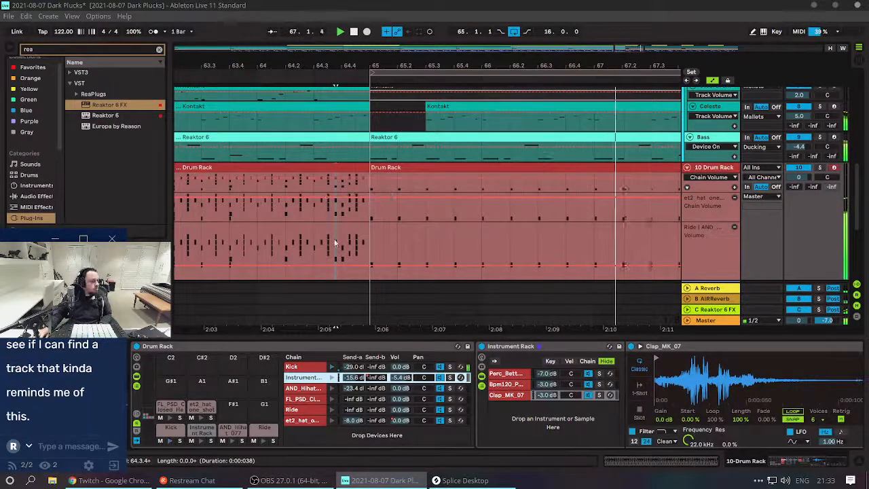
key("space")
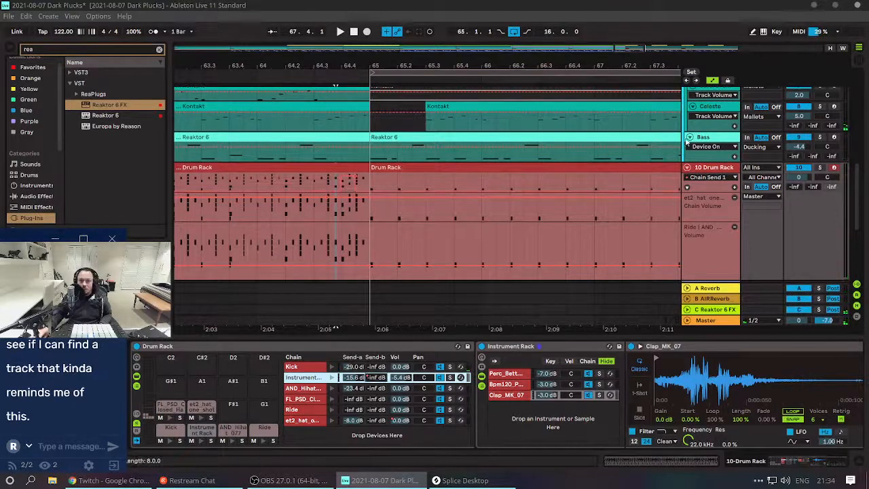
left_click(734, 188)
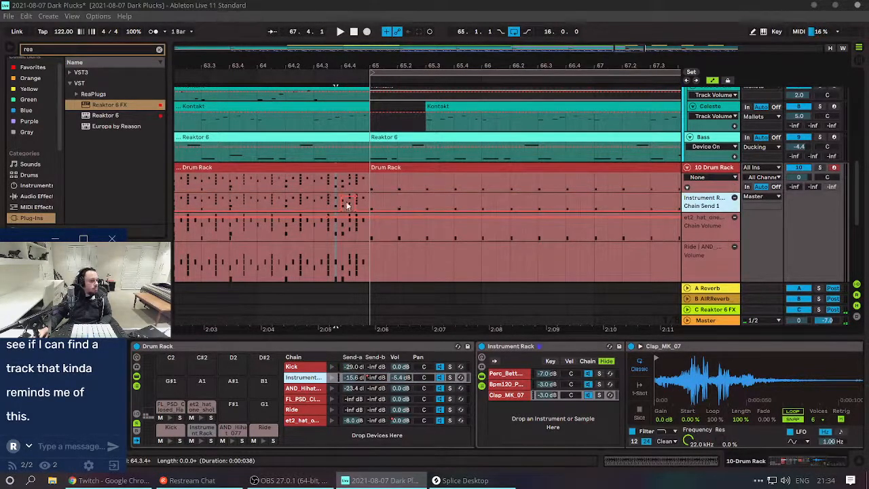
key("ctrl+z")
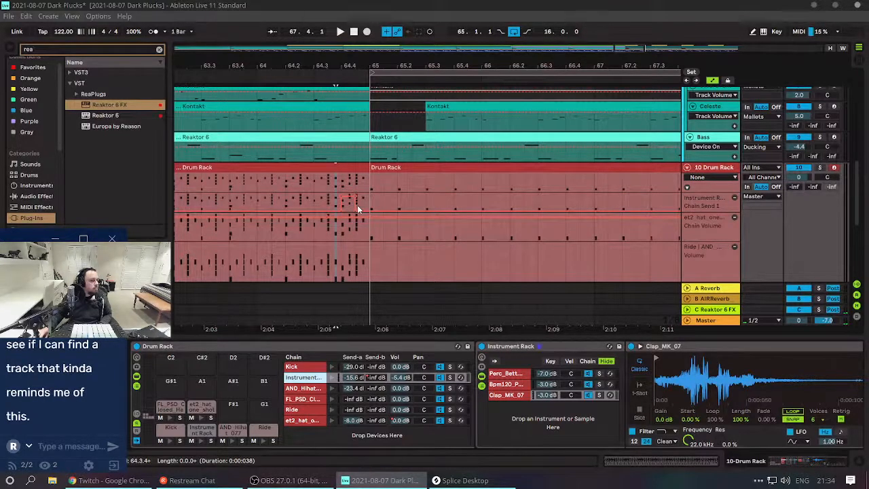
Extend the raised -6.0 dB Chain Send 1 section back over the added clap after 64.3 and replay from about 64.2.
left_click_drag(357, 205, 338, 209)
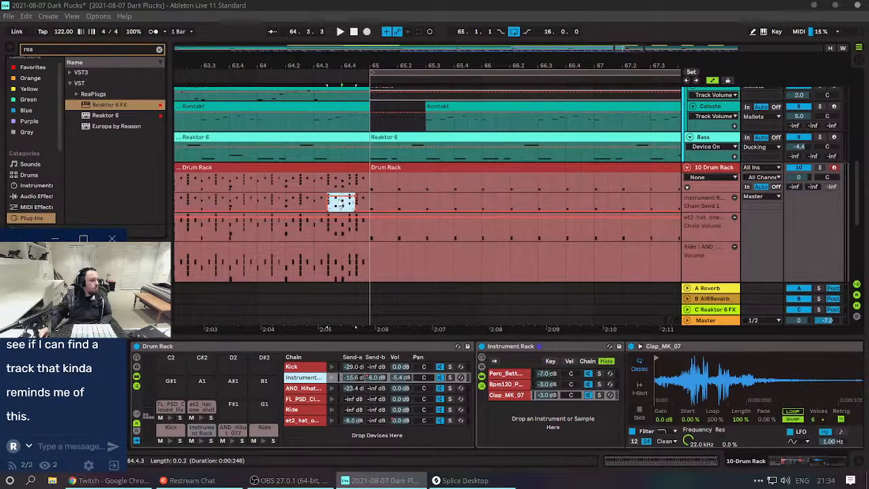
left_click(287, 201)
key("space")
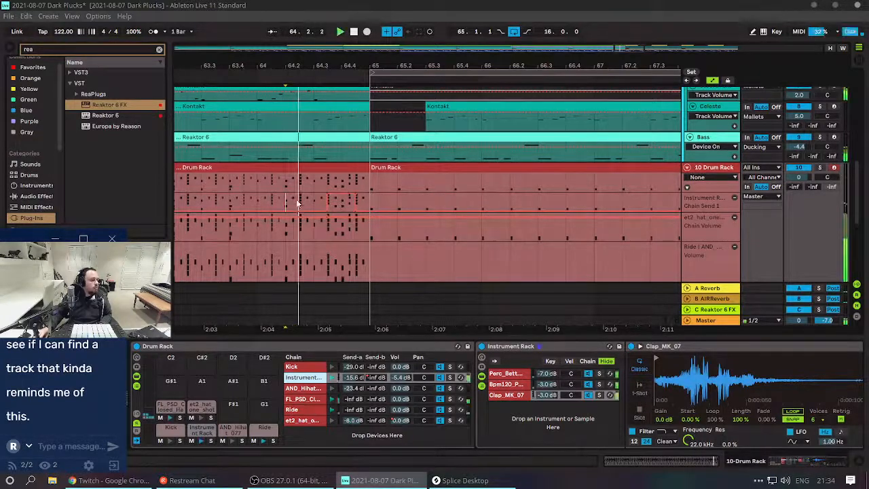
Show the Drum Rack's return chains and set the b Delay chain's volume to -4.0 dB while replaying the passage into bar 65.
left_click(137, 435)
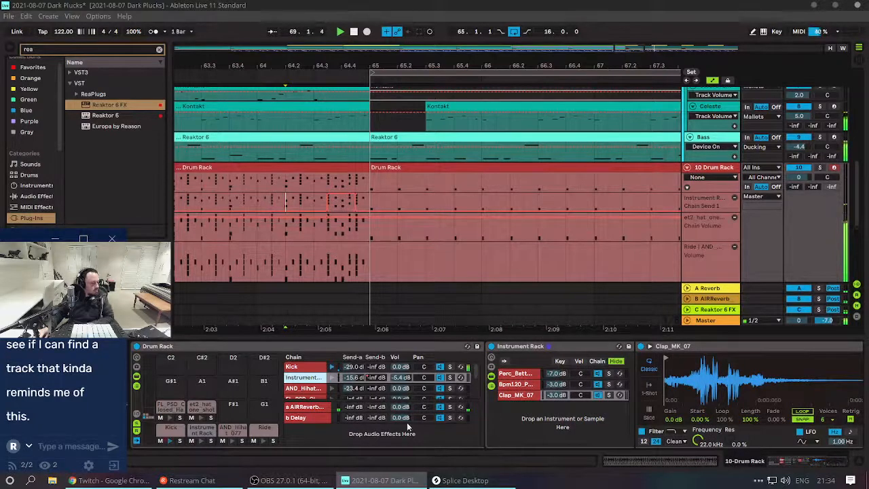
left_click_drag(395, 418, 395, 424)
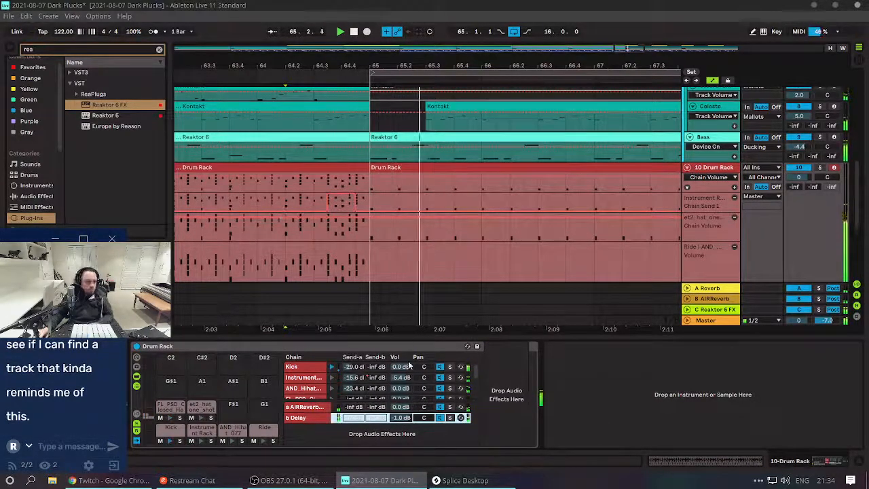
left_click_drag(404, 416, 404, 419)
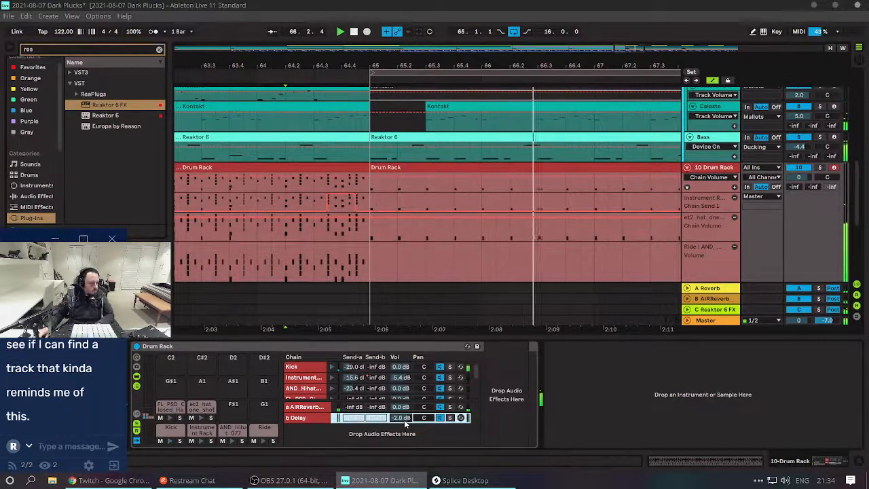
key("space")
key("space")
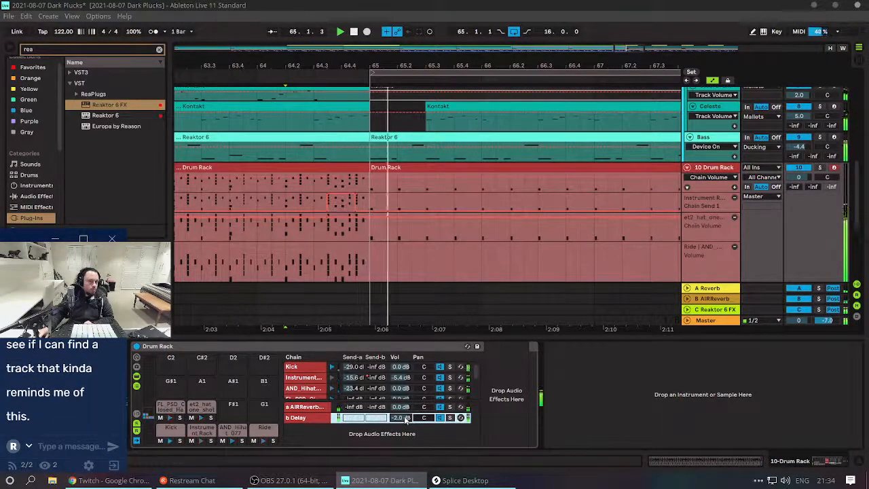
left_click_drag(406, 418, 406, 425)
key("space")
key("space")
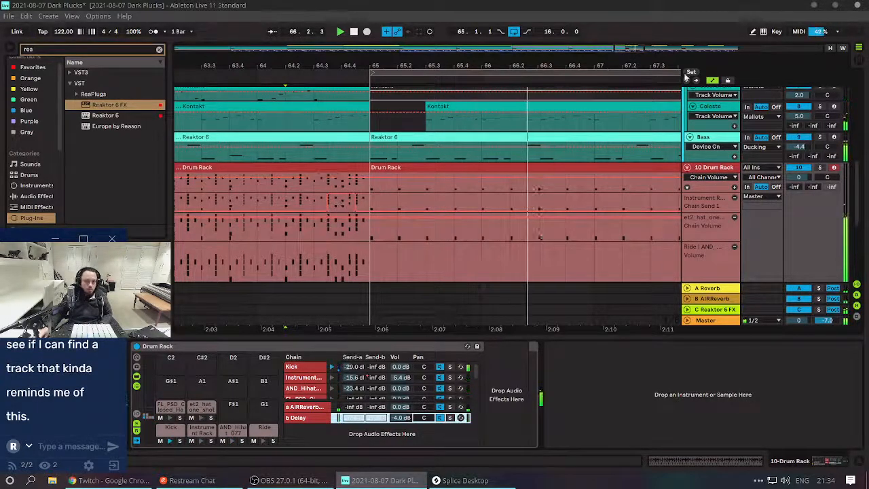
Show the Pluck Lead's C-Reaktor 6 FX send automation and play its clip from about 65.4.
left_click(723, 310)
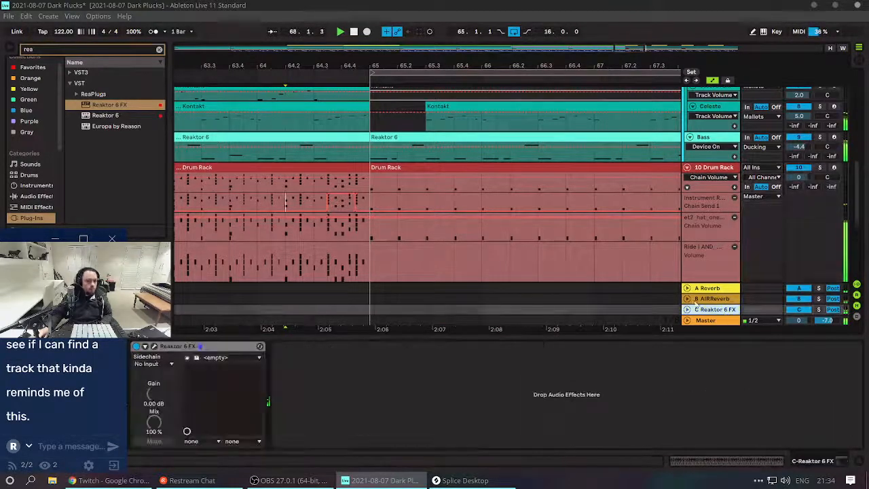
double_click(509, 223)
key("shift+Tab")
scroll(593, 141, "up", 8)
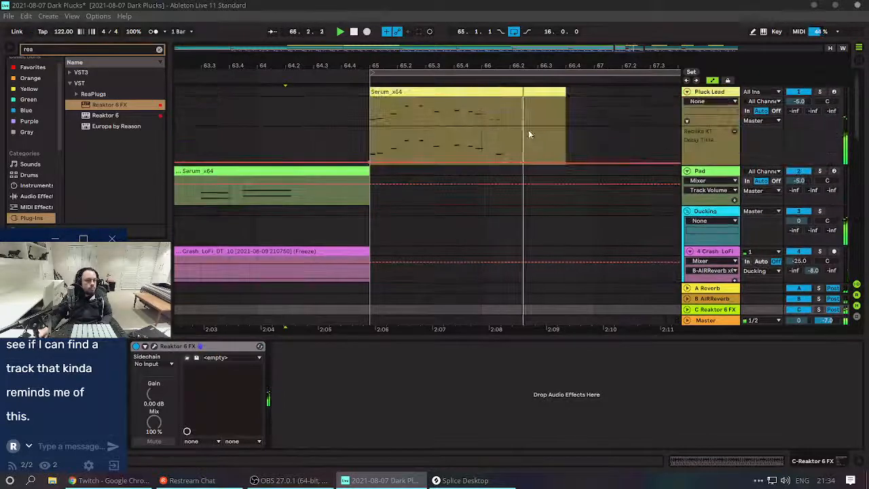
left_click(835, 112)
left_click(455, 156)
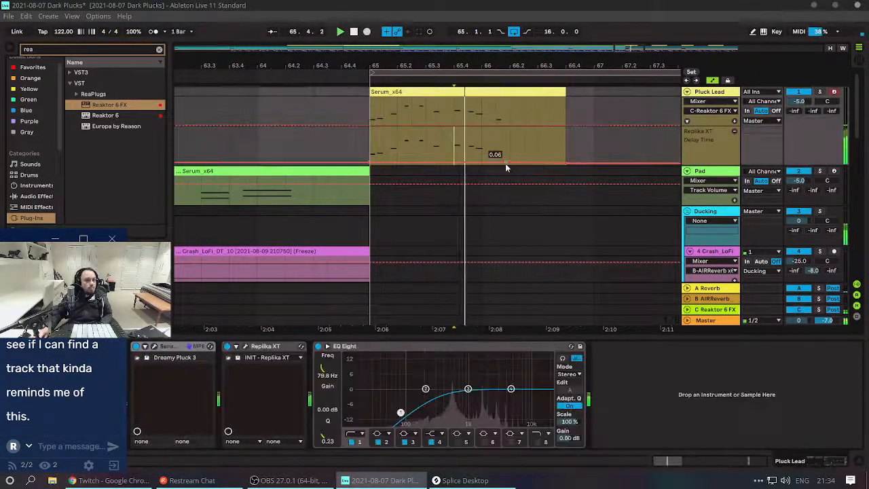
Raise the Pluck Lead's C-Reaktor 6 FX send to -6.0 dB from 66.1.3 to 66.3.3 and replay from about 65.4.
left_click_drag(495, 146, 551, 157)
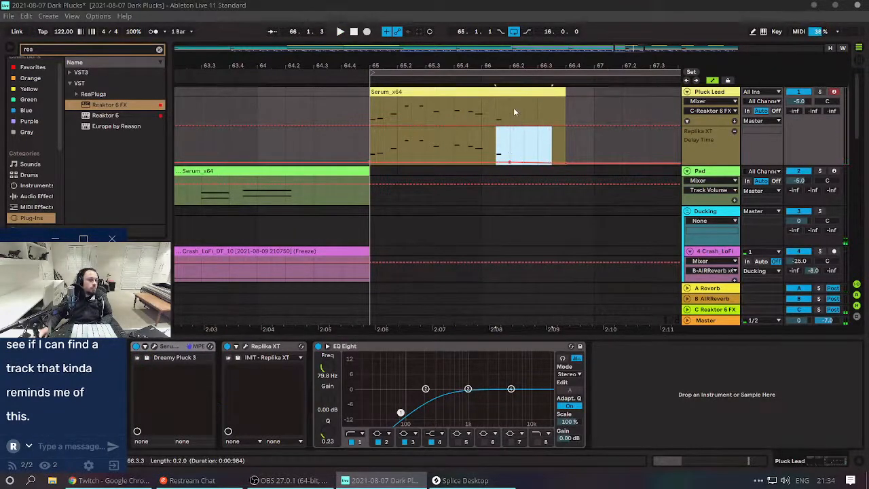
left_click_drag(496, 114, 555, 116)
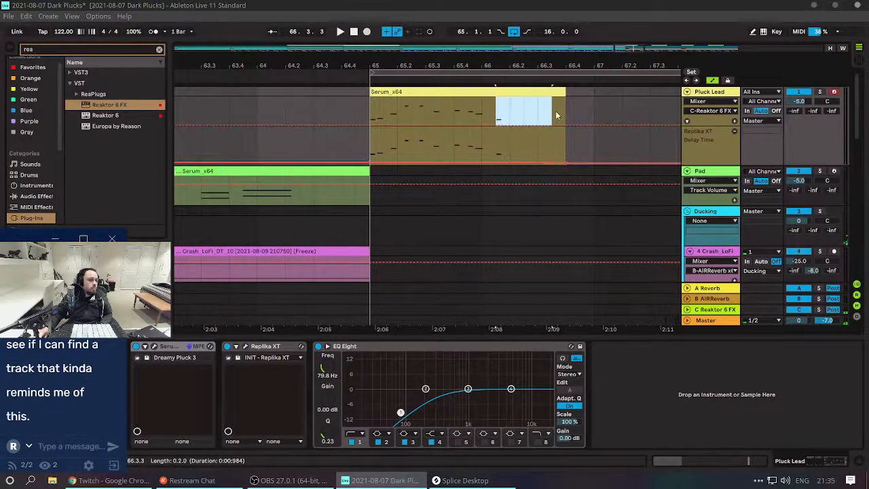
left_click(511, 114)
left_click_drag(507, 124, 507, 120)
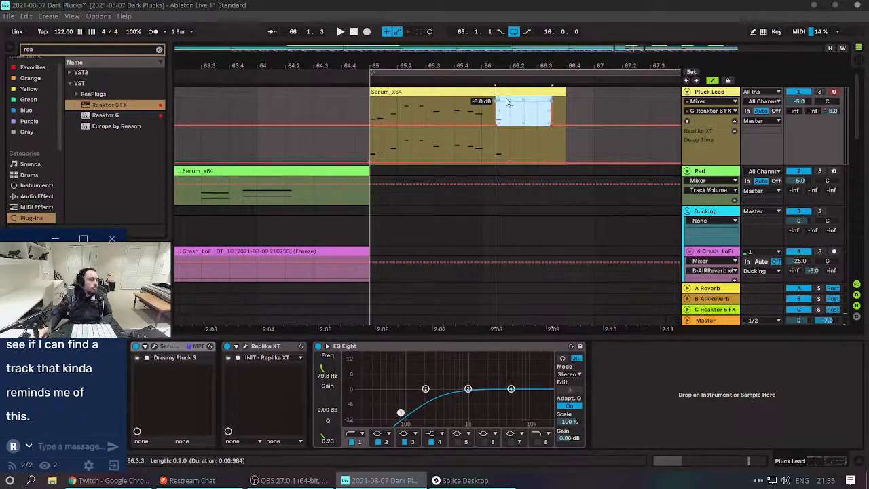
left_click(467, 113)
key("space")
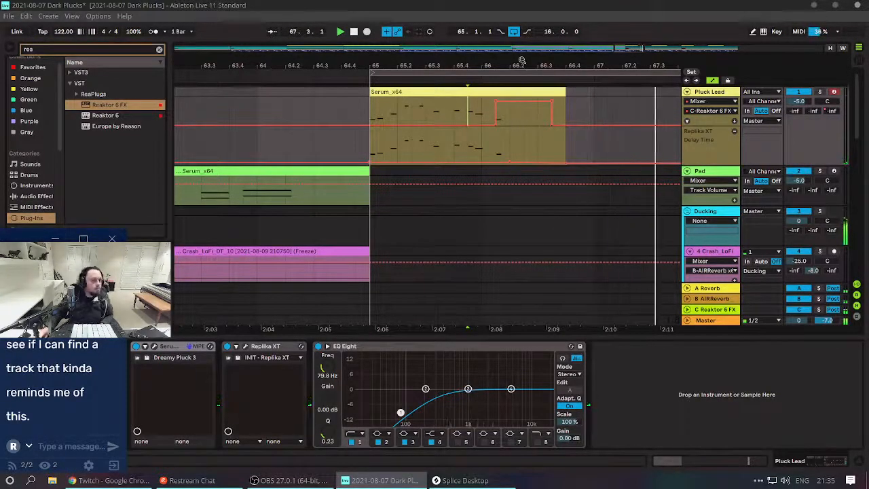
Try a -24.0 dB send point at the second Pluck Lead clip's start, and clear the send automation across bars 65 to 67.
left_click_drag(488, 68, 365, 32)
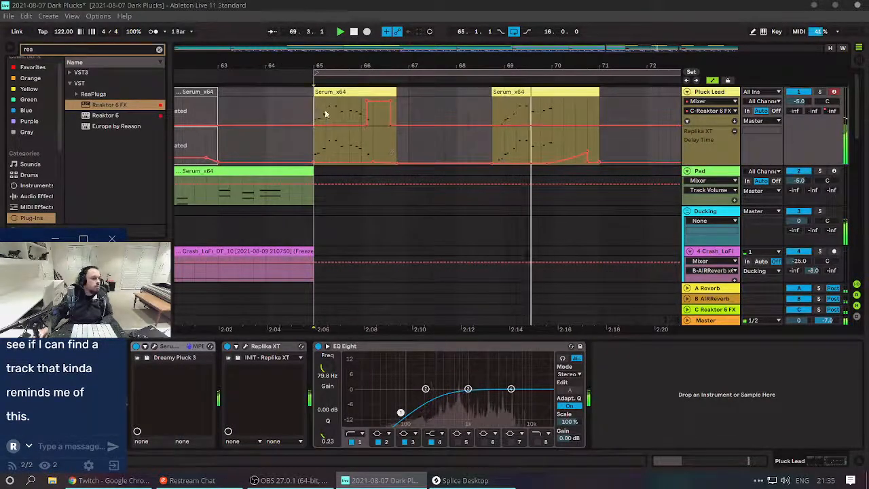
left_click_drag(315, 111, 523, 122)
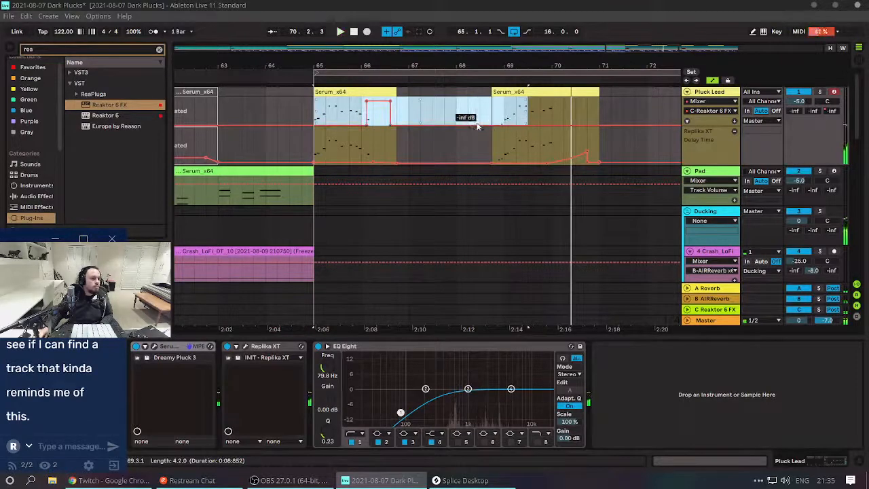
key("space")
double_click(492, 115)
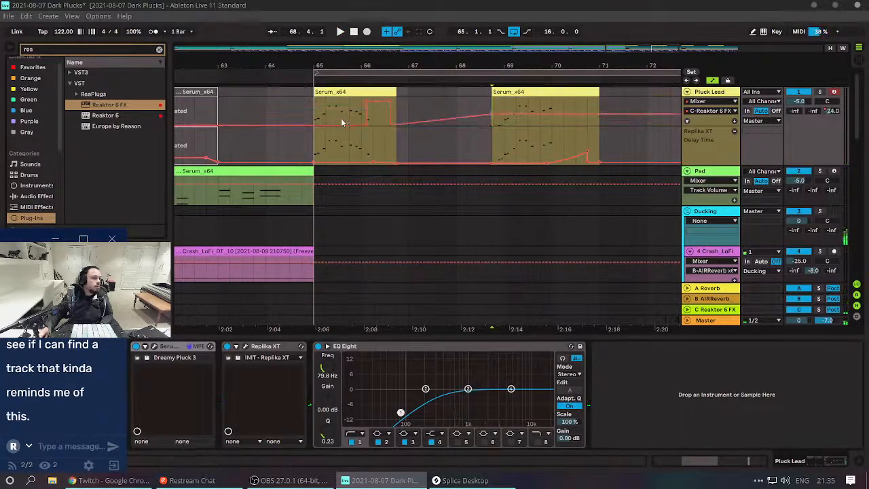
left_click_drag(310, 113, 407, 122)
key("Delete")
left_click(490, 114)
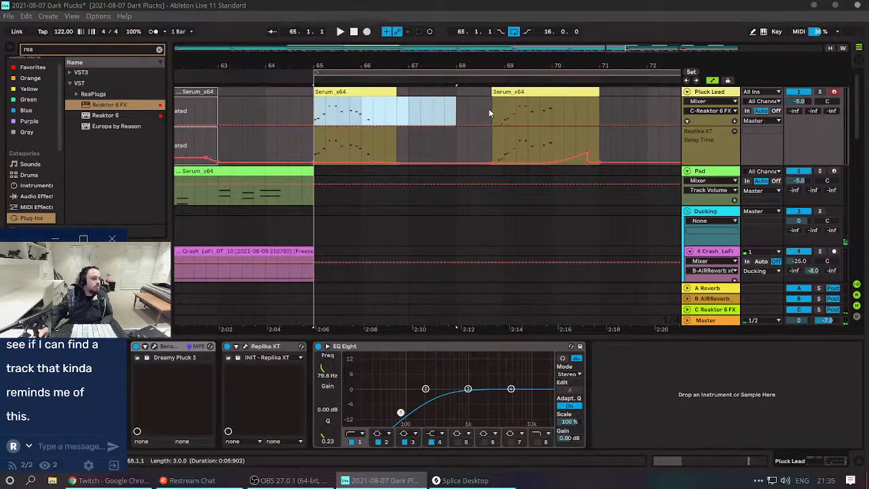
Try duplicating the first Pluck Lead clip's send automation, from bar 65 to 68.4, onto the second clip.
left_click_drag(490, 110, 315, 119)
key("ctrl+d")
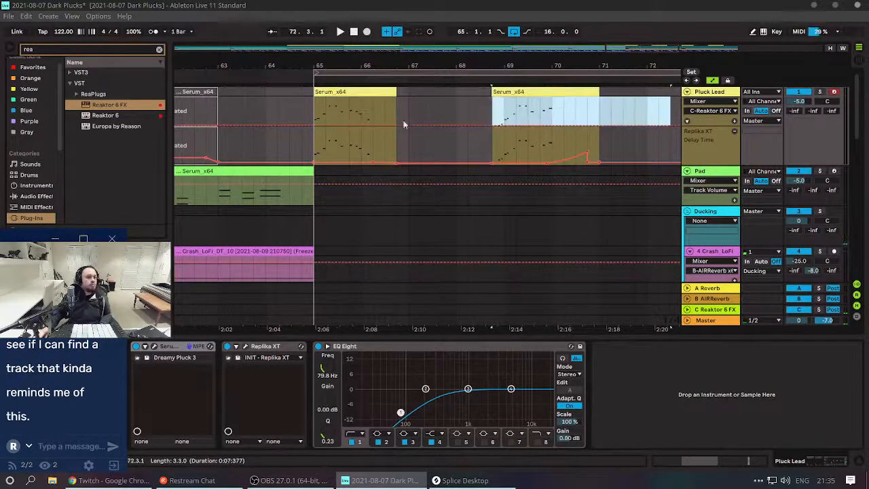
left_click(623, 113)
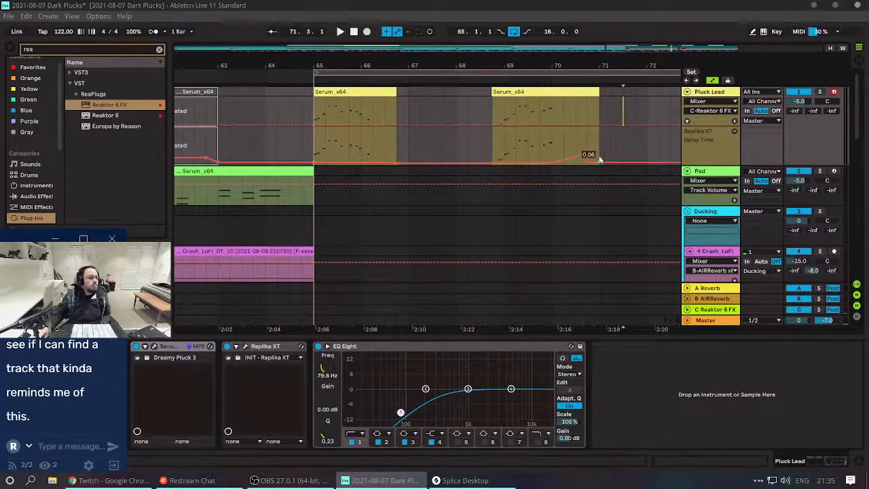
left_click_drag(507, 62, 507, 41)
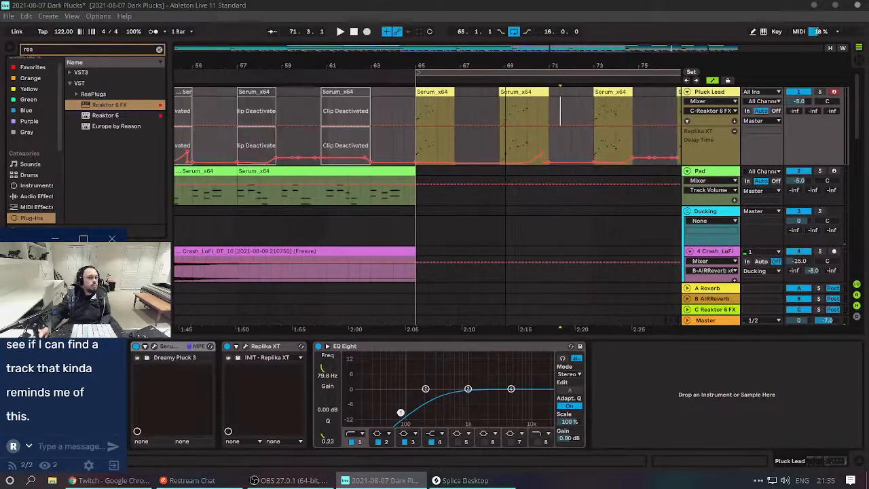
key("ctrl+z")
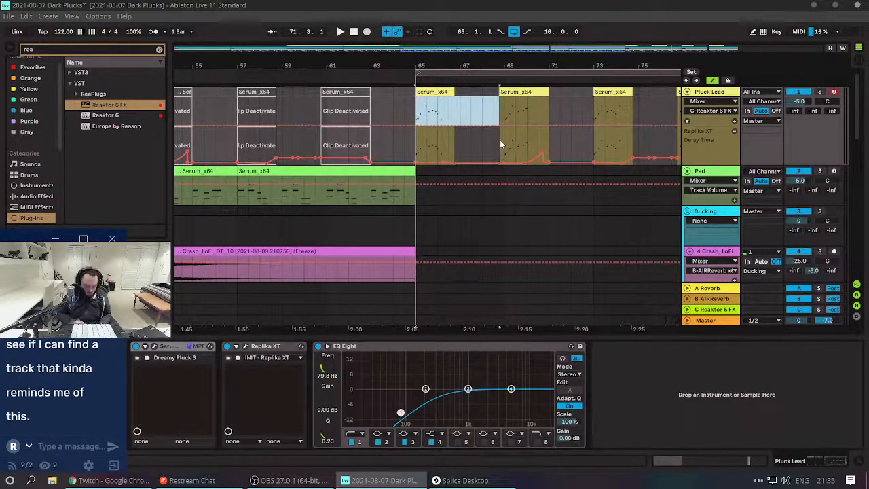
key("ctrl+d")
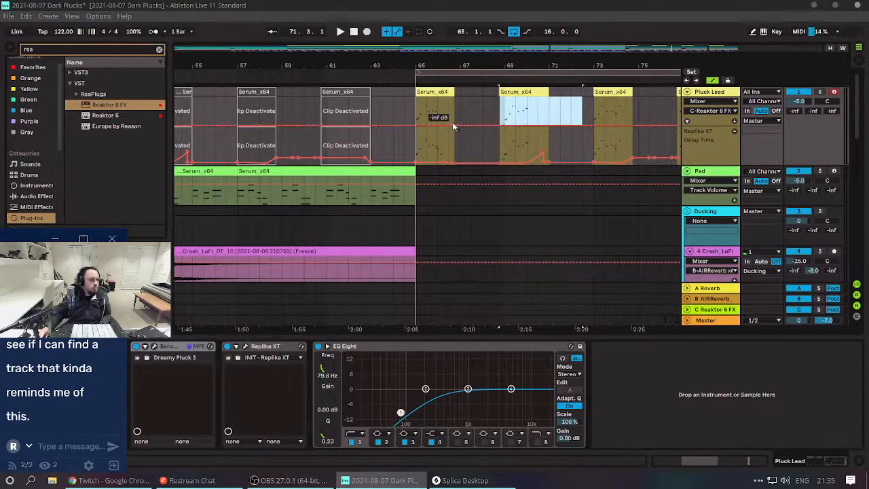
Raise the Pluck Lead's C-Reaktor 6 FX send to about -6 dB from 66.1.3 to 66.2.1 and replay the clip.
left_click(411, 112)
key("space")
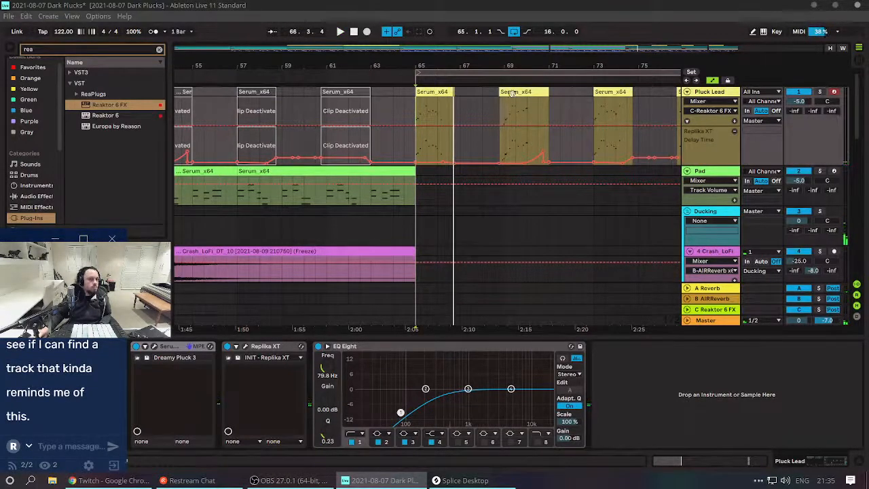
left_click_drag(443, 119, 452, 120)
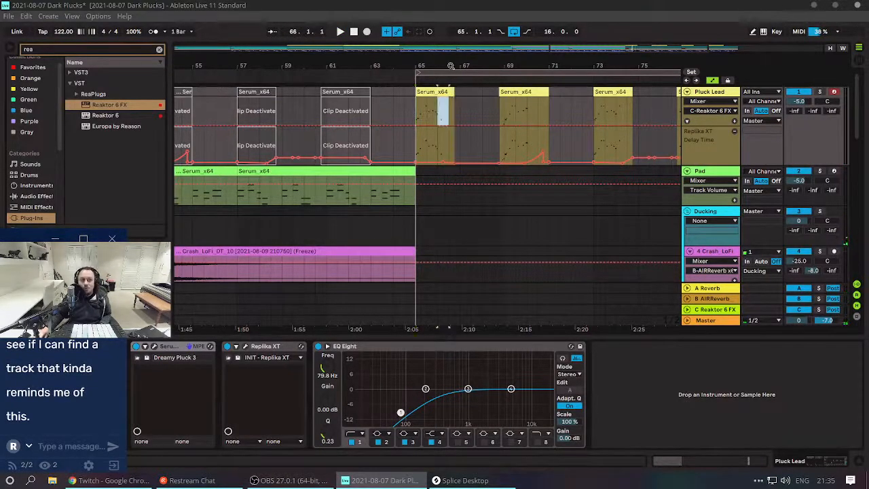
mouse_move(450, 66)
left_mouse_down()
mouse_move(450, 109)
mouse_move(419, 120)
left_mouse_up()
left_click(403, 114)
key("space")
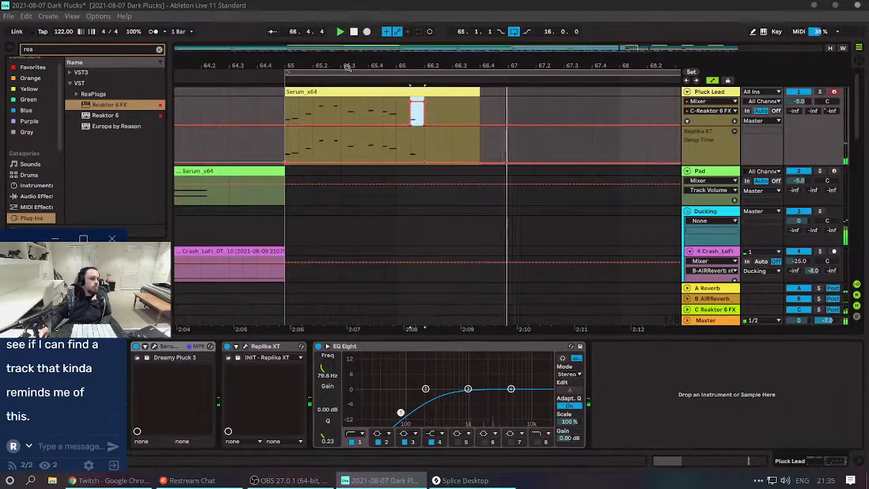
Give the C-Reaktor 6 FX send automation its own lane and duplicate it from bar 65 to 68.4 onto the second clip.
left_click_drag(347, 68, 348, 53)
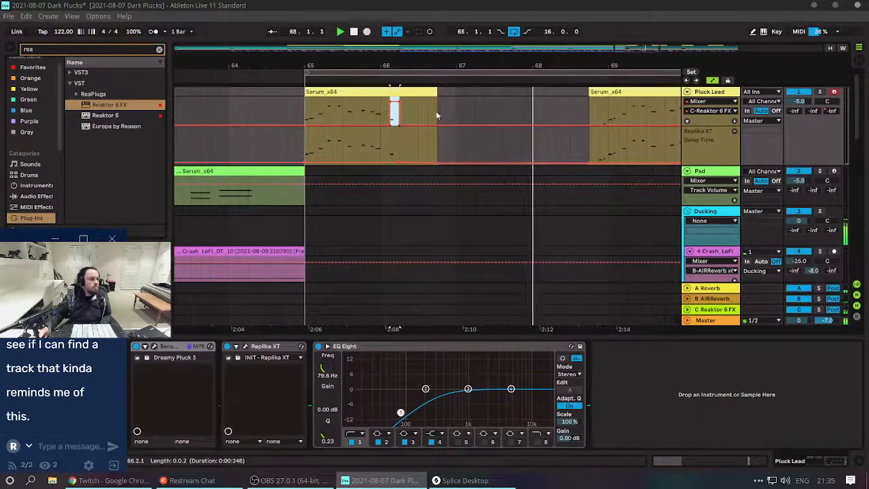
left_click(732, 123)
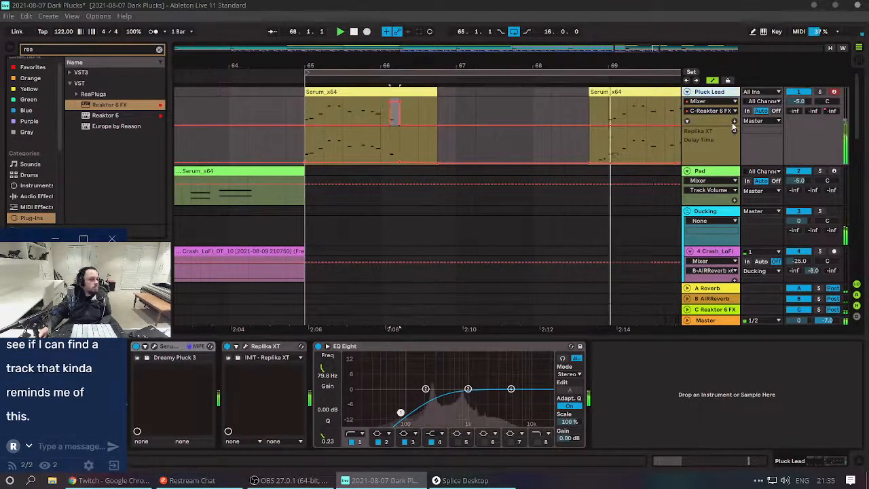
left_click(733, 122)
left_click_drag(306, 141, 573, 150)
key("ctrl+d")
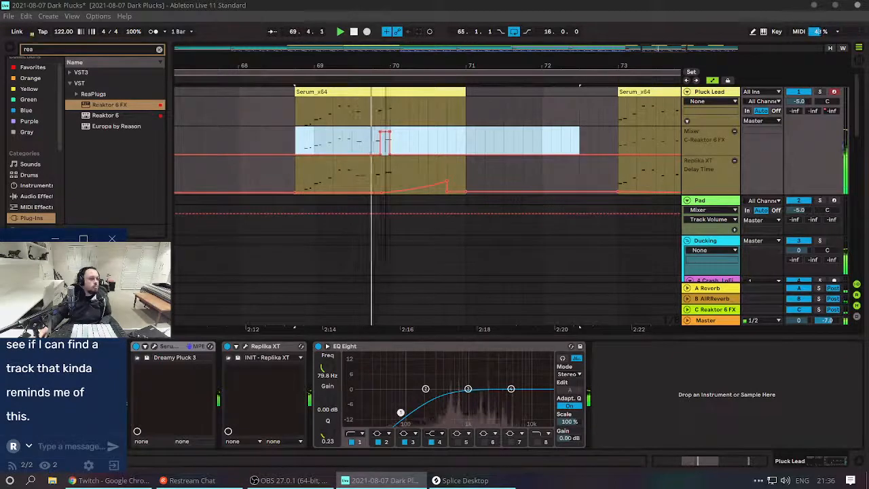
Duplicate the send automation from 68.4.1 to 73.1.1 onto the third Pluck Lead clip.
left_click_drag(385, 63, 388, 26)
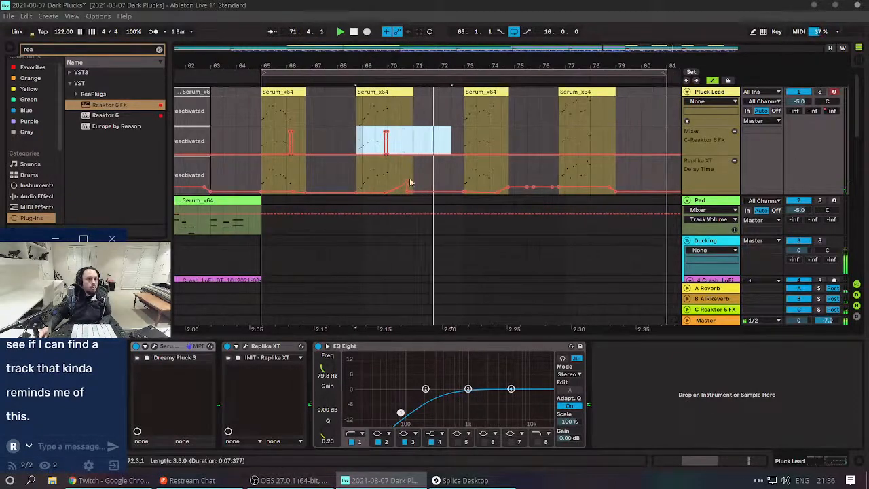
left_click_drag(454, 144, 464, 143)
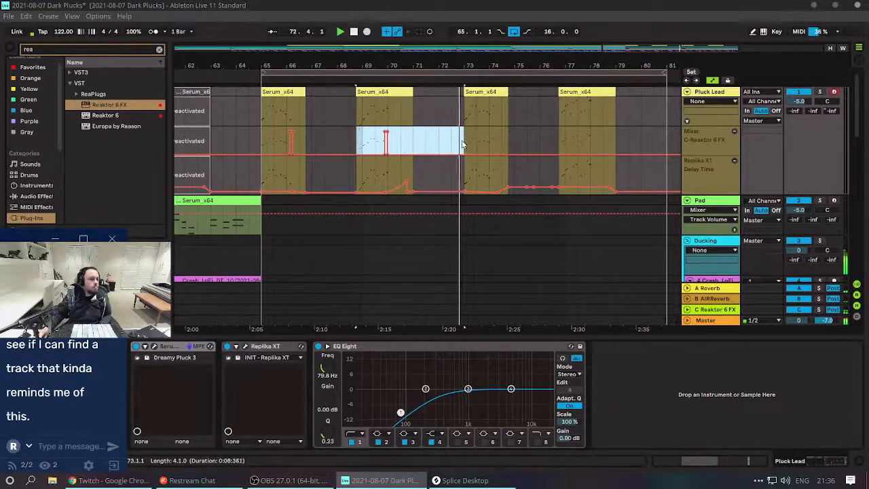
key("ctrl+d")
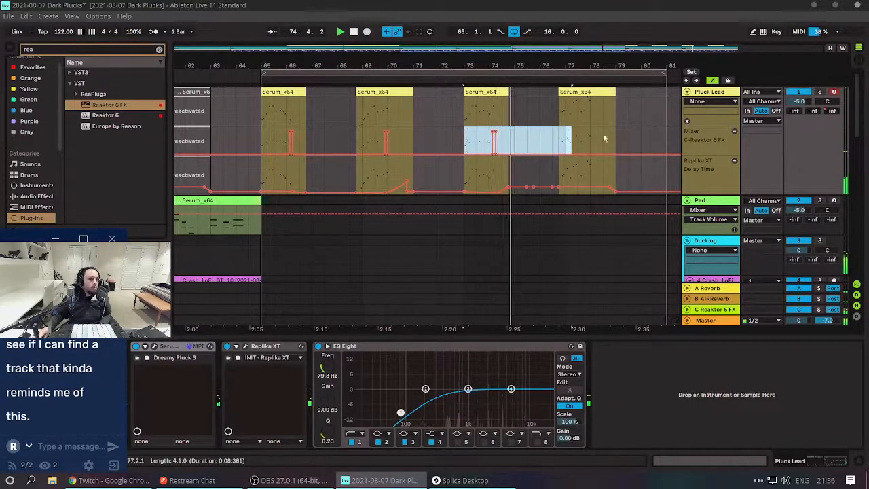
Try duplicating the send automation of bars 73 to 76 onto the fourth Pluck Lead clip at bar 77.
left_click(556, 145, "shift")
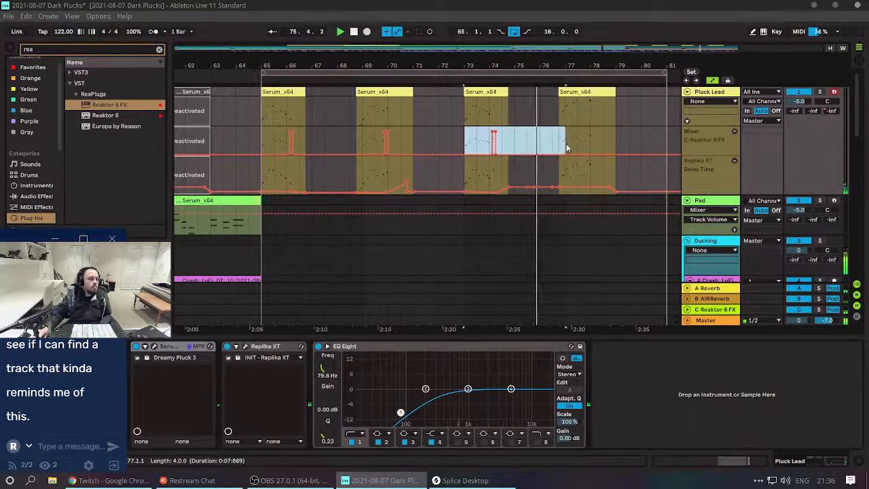
left_click(570, 145, "shift")
key("ctrl+d")
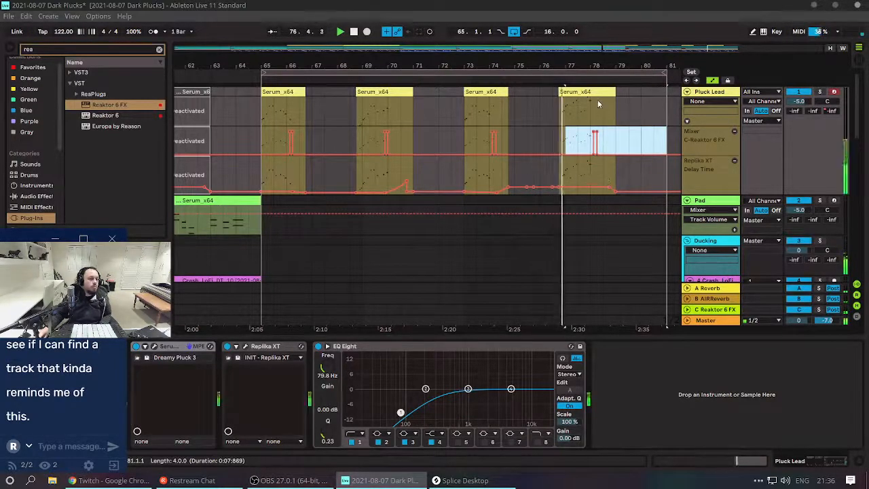
key("ctrl+z")
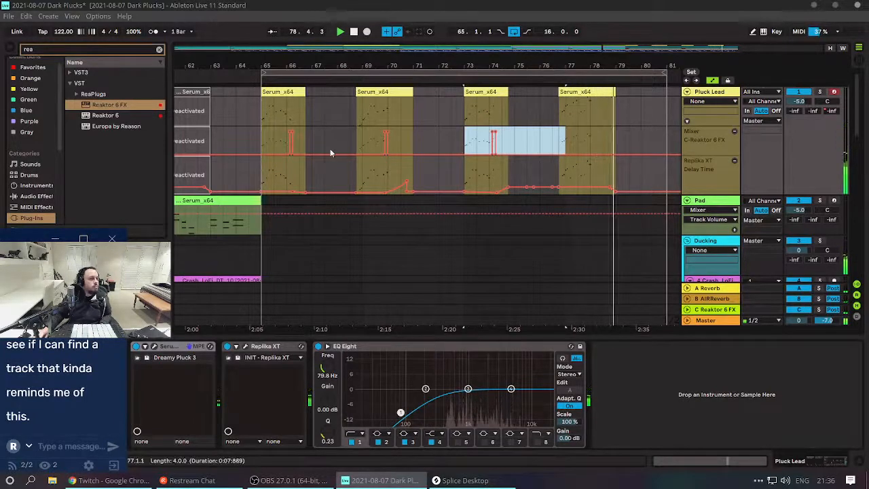
Replay from bar 65, extend the first clip's raised send section to 66.3.3, and replay from about 65.3.
key("space")
left_click(257, 138)
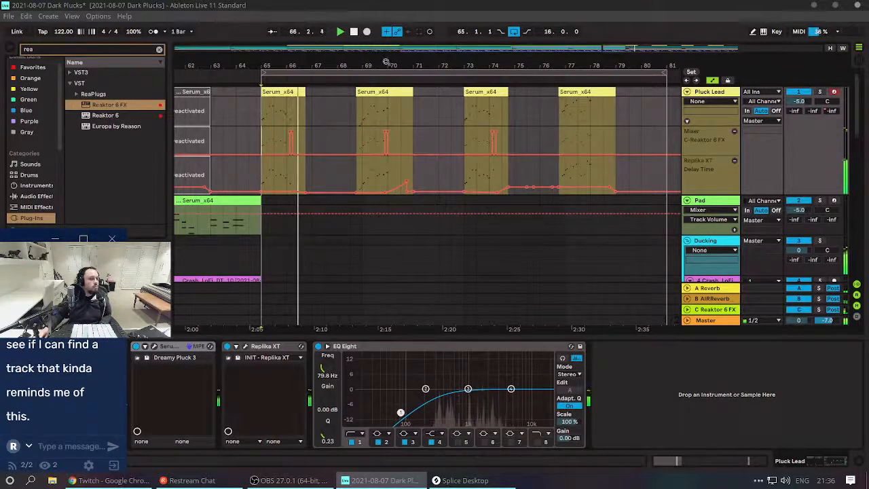
left_click_drag(387, 64, 387, 101)
left_click_drag(358, 66, 393, 66)
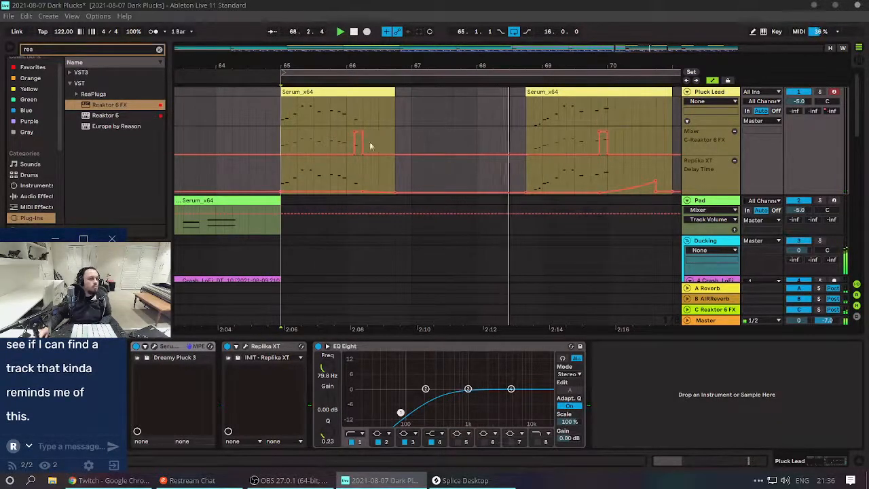
key("space")
left_click_drag(371, 136, 364, 142)
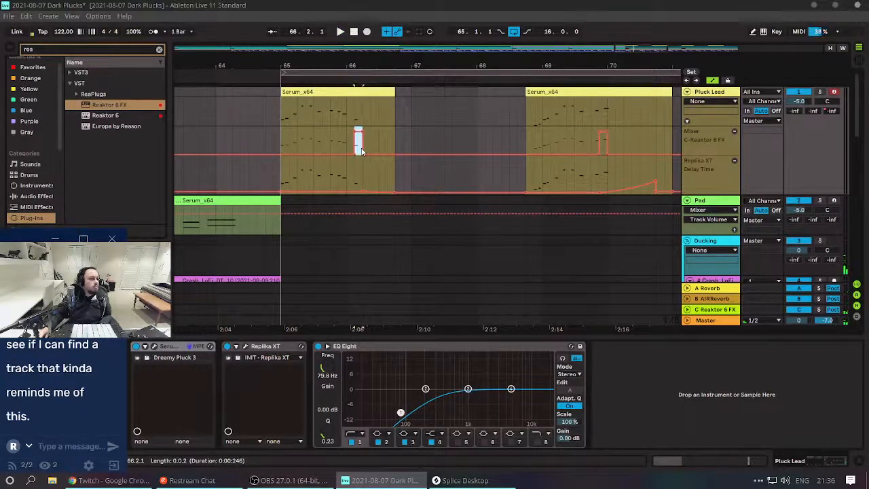
left_click(324, 146)
key("space")
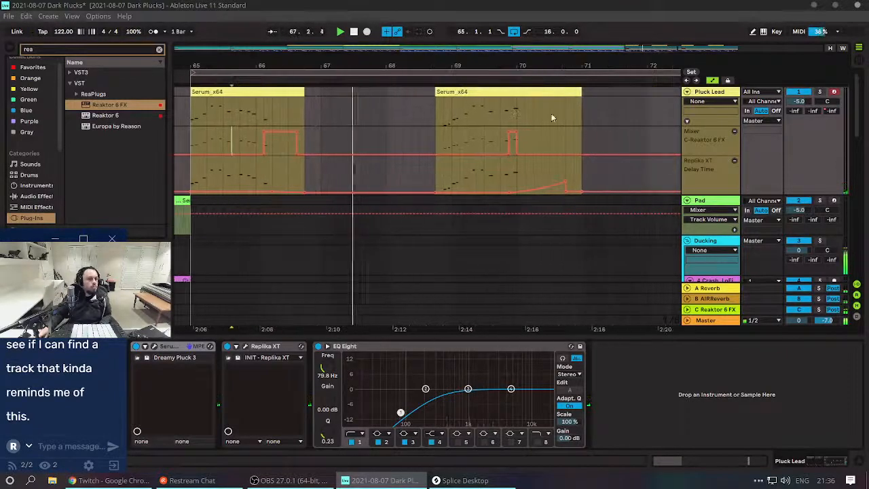
Clear the second clip's raised C-Reaktor 6 FX send section and duplicate the send automation of bars 65.1.1 to 69.1.1 onto bar 69.
left_click_drag(449, 140, 432, 145)
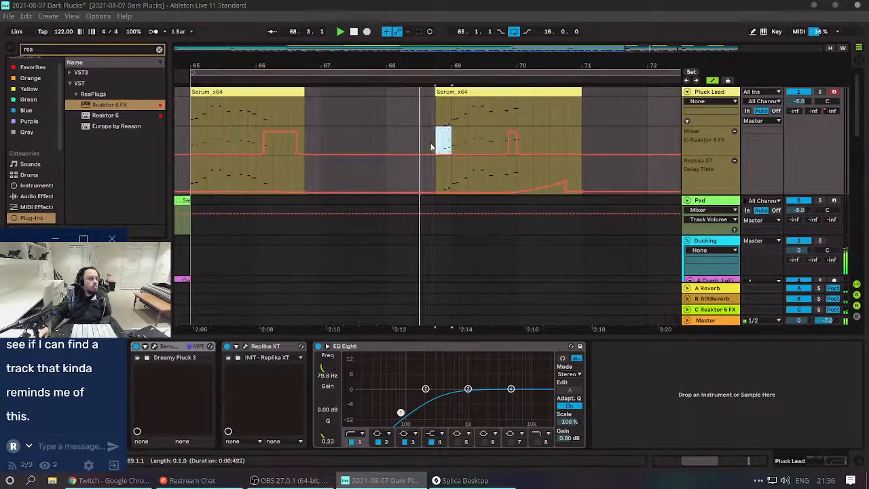
left_click_drag(523, 140, 495, 140)
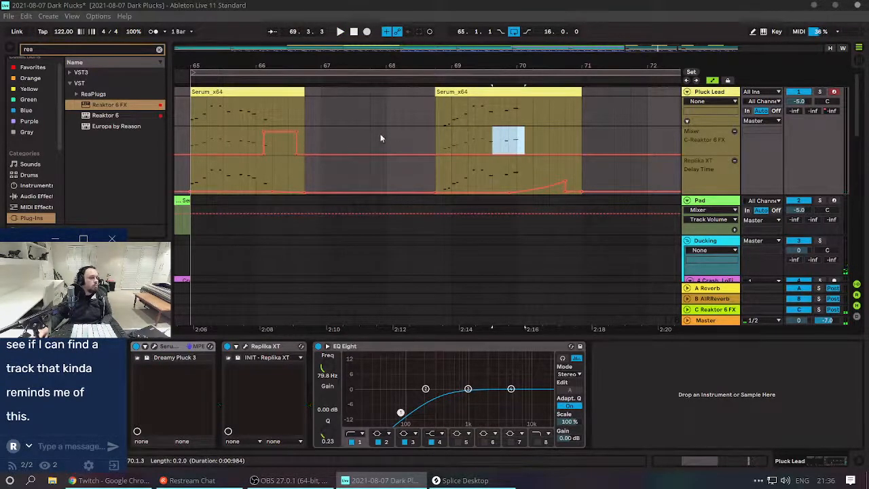
left_click_drag(447, 140, 185, 158)
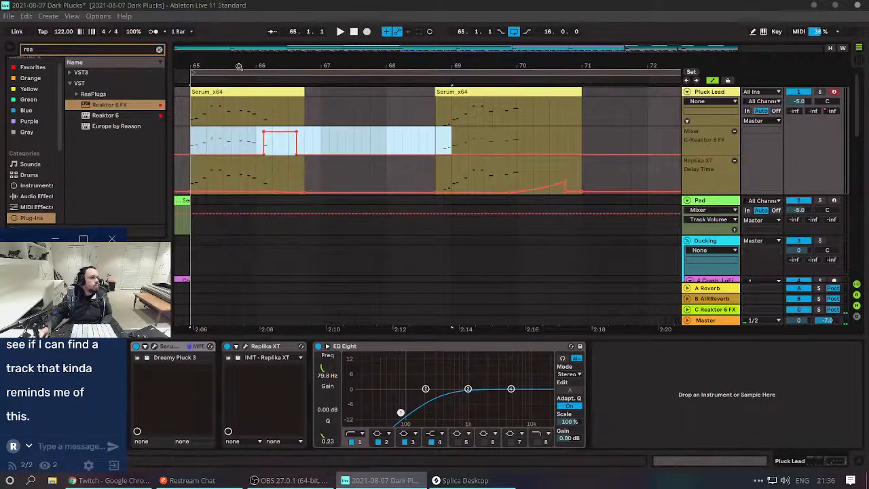
left_click_drag(243, 63, 243, 41)
key("ctrl+d")
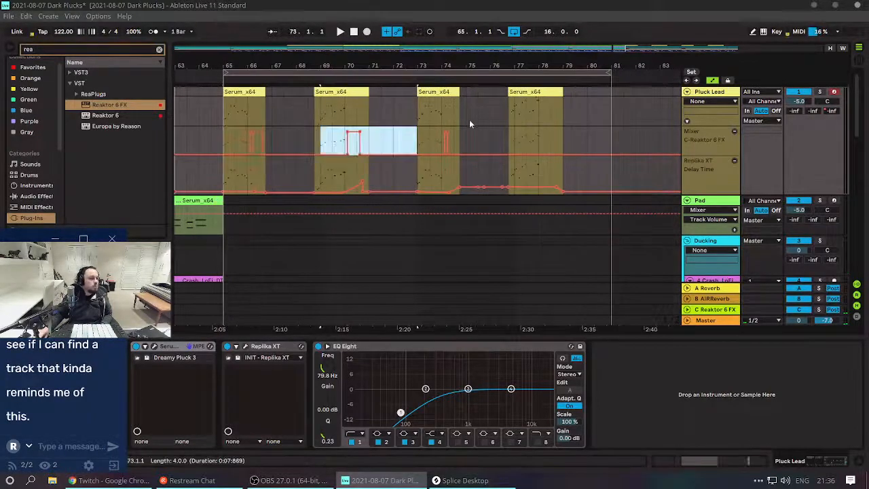
Clear the third clip's send automation and duplicate the section from 69.1.1 to 73.1.1 twice, filling up to bar 81.
left_click_drag(429, 149, 501, 148)
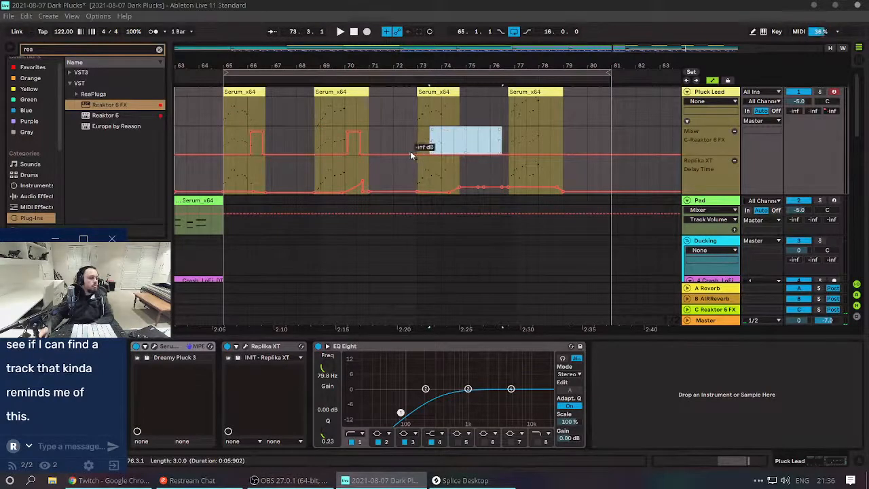
left_click_drag(420, 145, 320, 150)
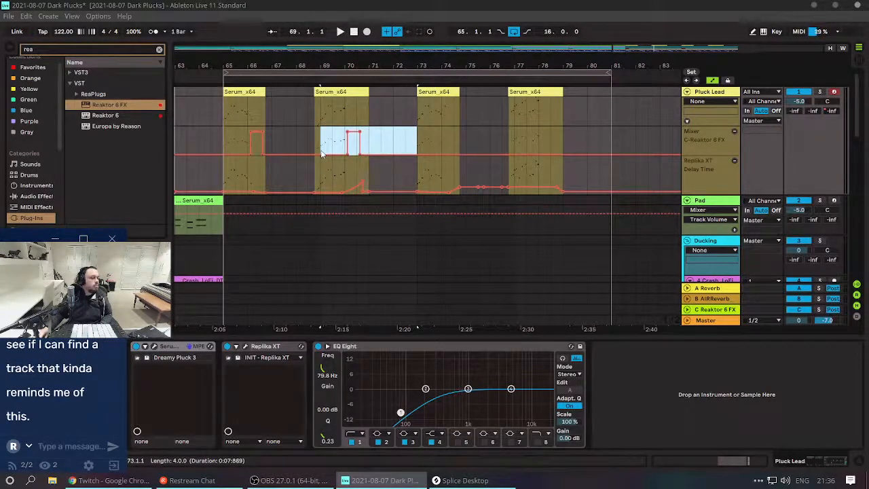
key("ctrl+d")
key("ctrl+d")
key("space")
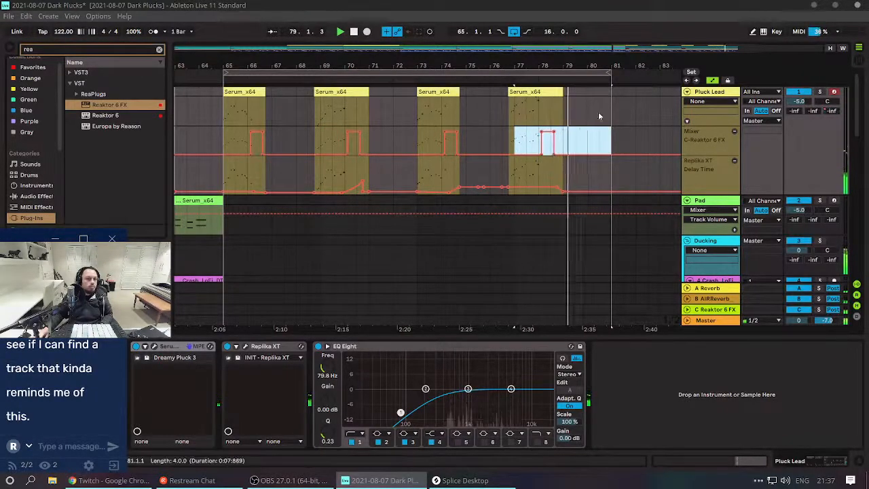
Undo the last duplication, replay from bar 73, and duplicate the send automation of 73.1.1 to 77.1.1 onto bar 77 again.
key("ctrl+z")
key("space")
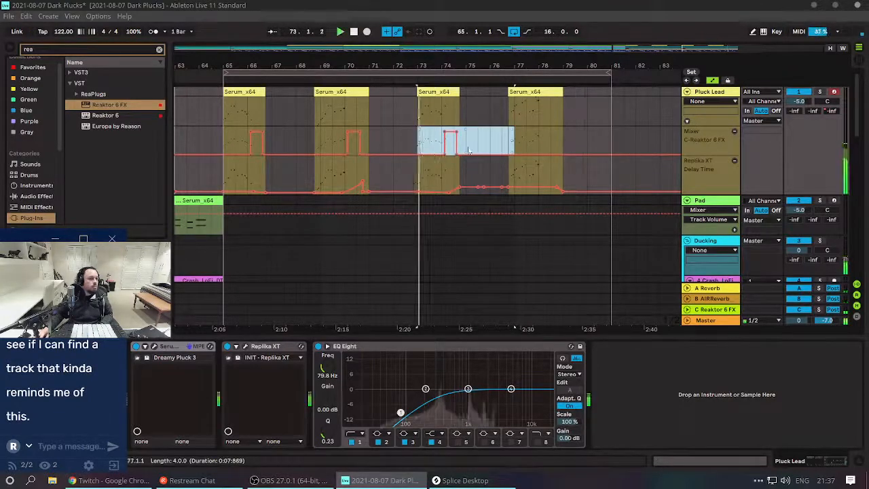
left_click(510, 148, "shift")
left_click(502, 145, "shift")
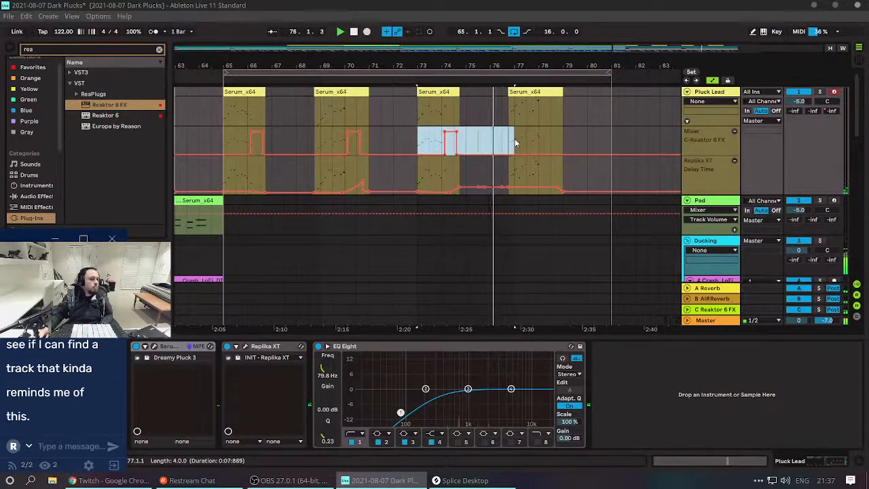
left_click(515, 143, "shift")
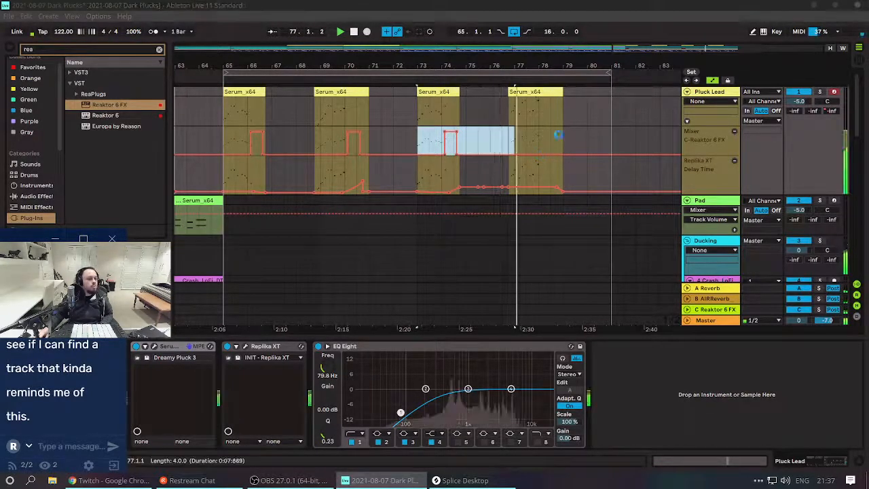
key("ctrl+d")
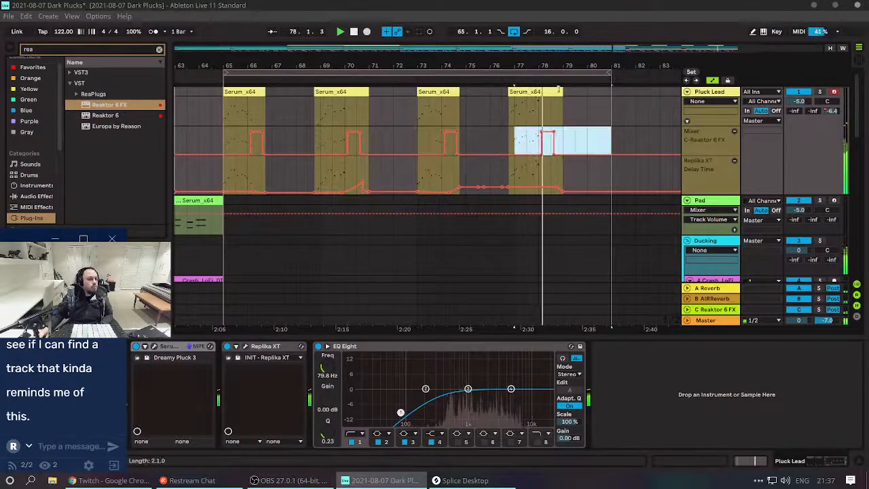
Stretch the fourth clip's raised send section to start about a sixteenth note before bar 78.
scroll(545, 153, "up", 6)
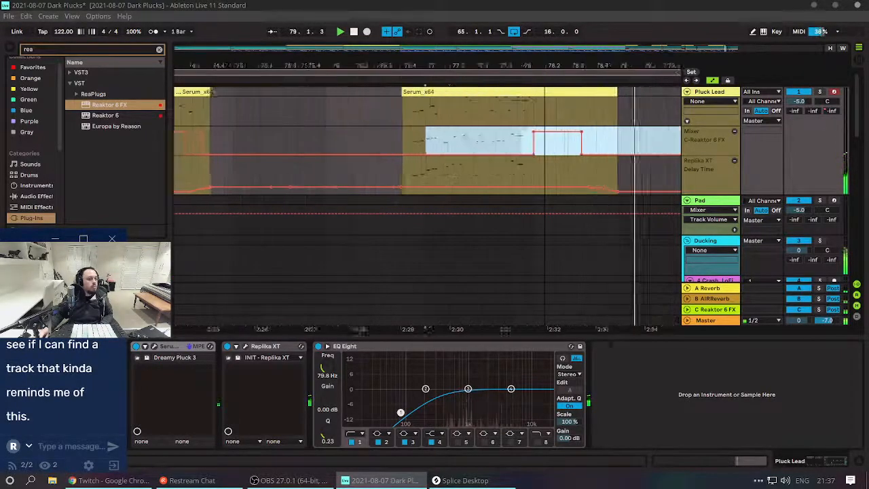
left_click(563, 147)
left_click_drag(617, 147, 516, 149)
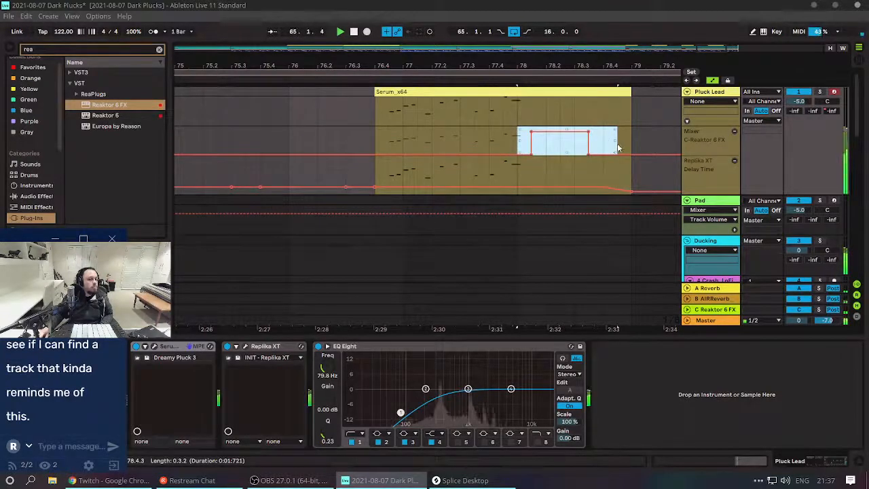
left_click_drag(517, 139, 504, 139)
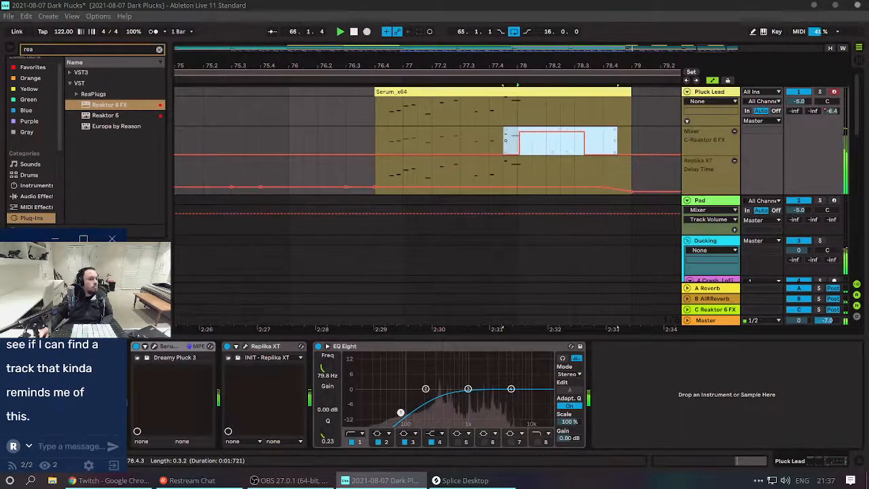
left_click(446, 139)
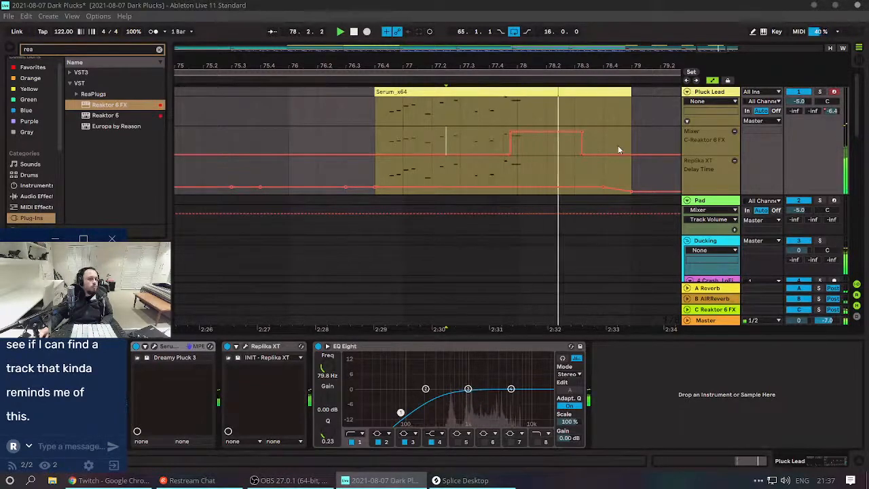
Replay from bar 63 and inspect the Reaktor 6 FX Stereo Tape Delay settings on return C, focusing on decay.
left_click_drag(549, 65, 487, 5)
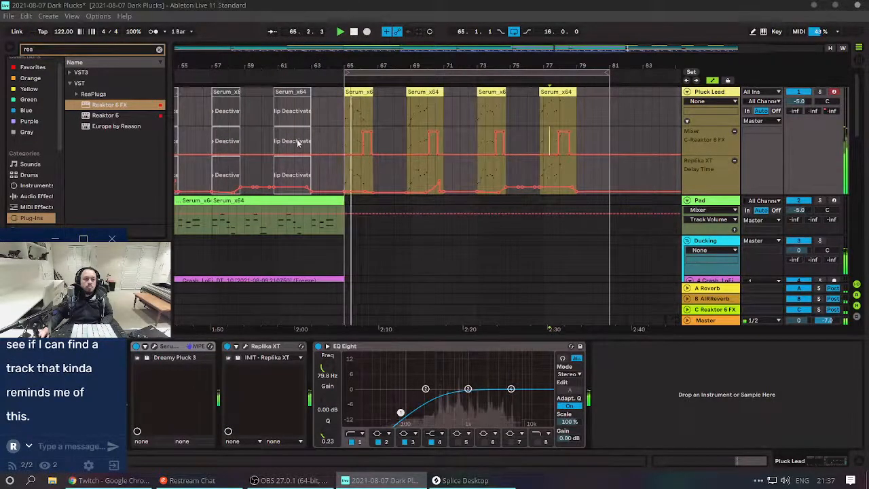
left_click(711, 309)
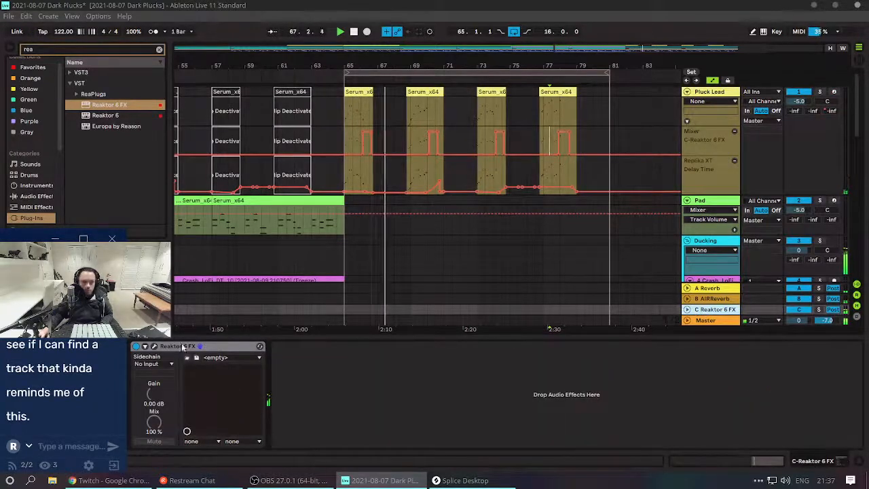
left_click(155, 347)
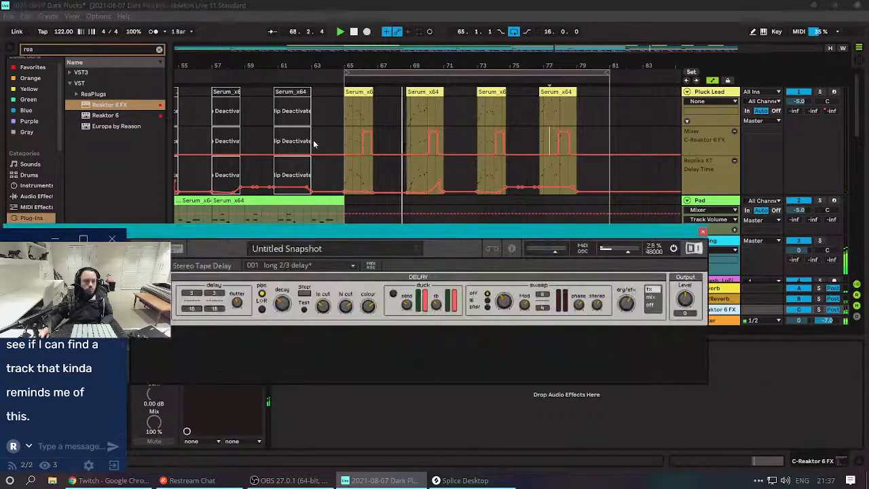
left_click(314, 144)
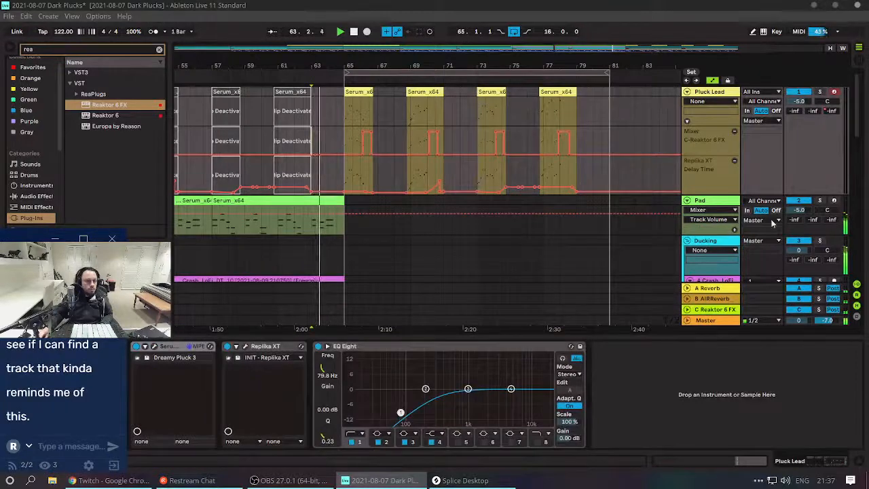
left_click(713, 310)
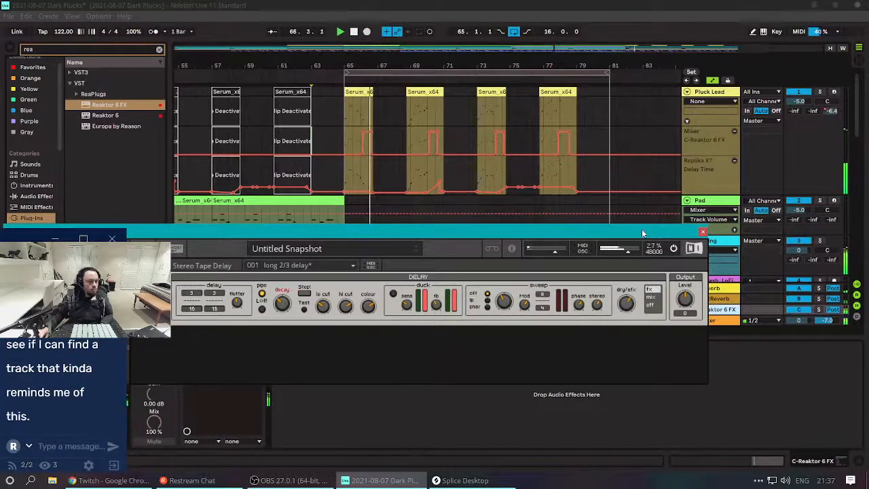
left_click(704, 232)
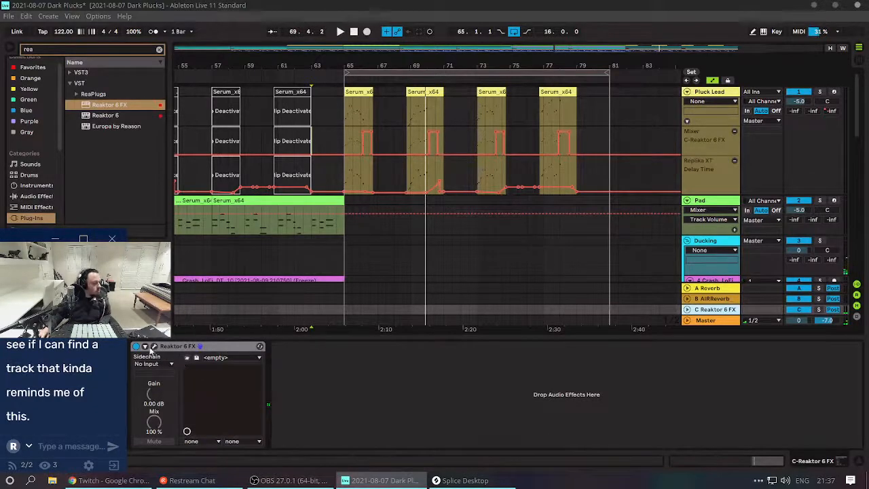
Configure the Reaktor 6 FX device on return C to expose the tape delay's decay parameter.
left_click(144, 347)
left_click(295, 347)
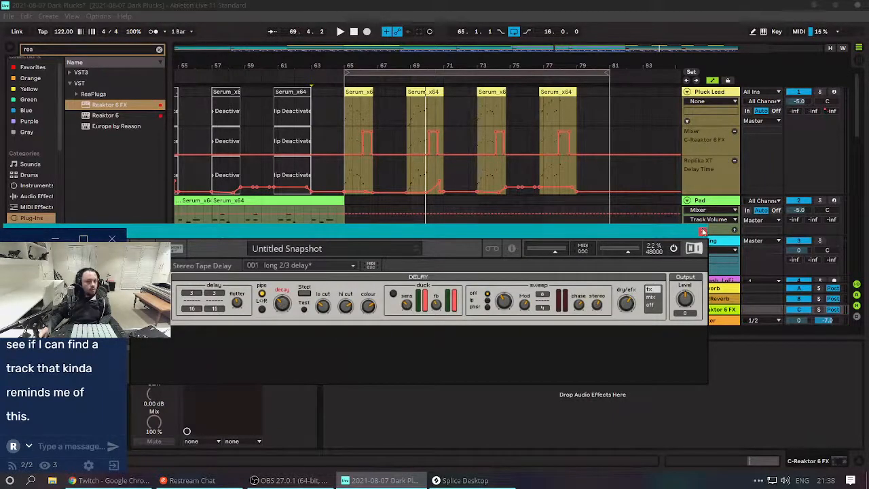
left_click(703, 232)
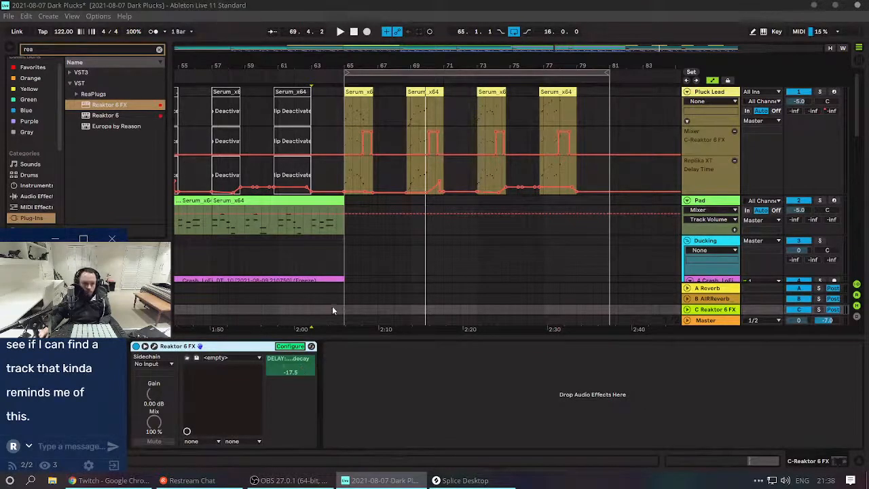
Unfold the C-Reaktor 6 FX return track to show its DELAY decay automation lane.
scroll(332, 304, "down", 2)
scroll(371, 242, "down", 1)
scroll(371, 242, "up", 3)
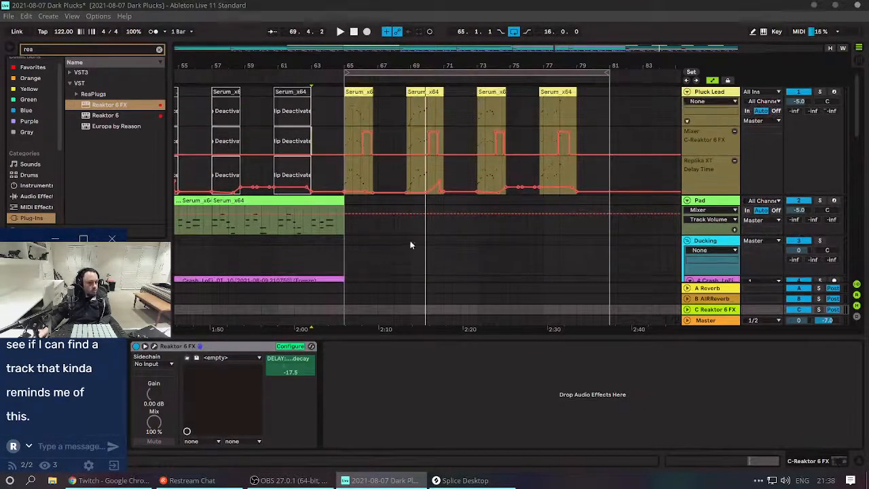
left_click(700, 319)
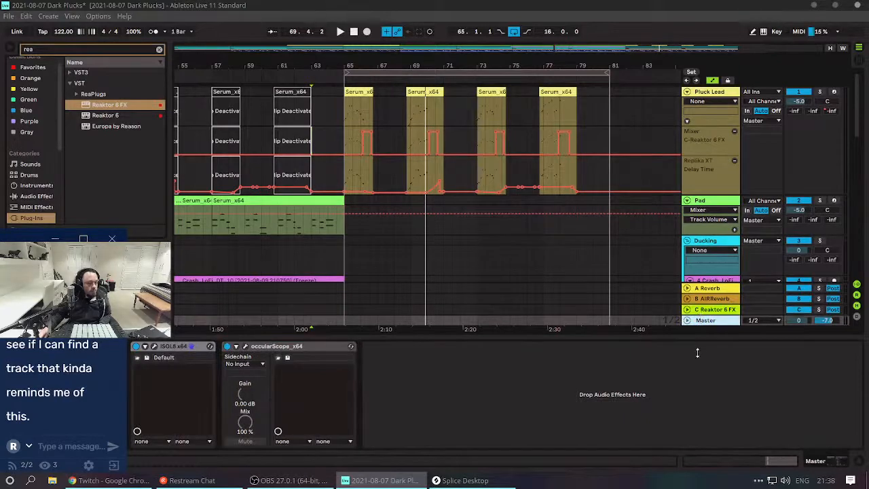
left_click(686, 309)
scroll(575, 275, "down", 3)
Ramp the return's decay automation upward from 65.3.1 to about 20.5 at 69.1.1.
key("space")
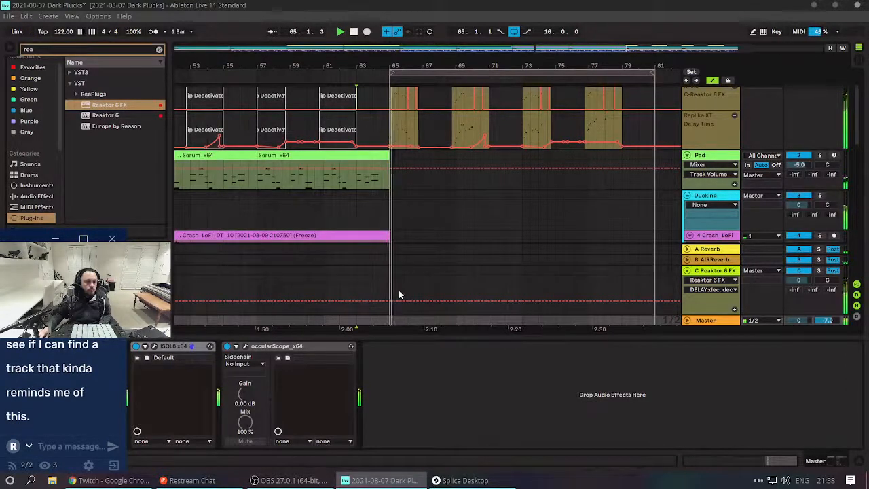
left_click_drag(397, 295, 452, 300)
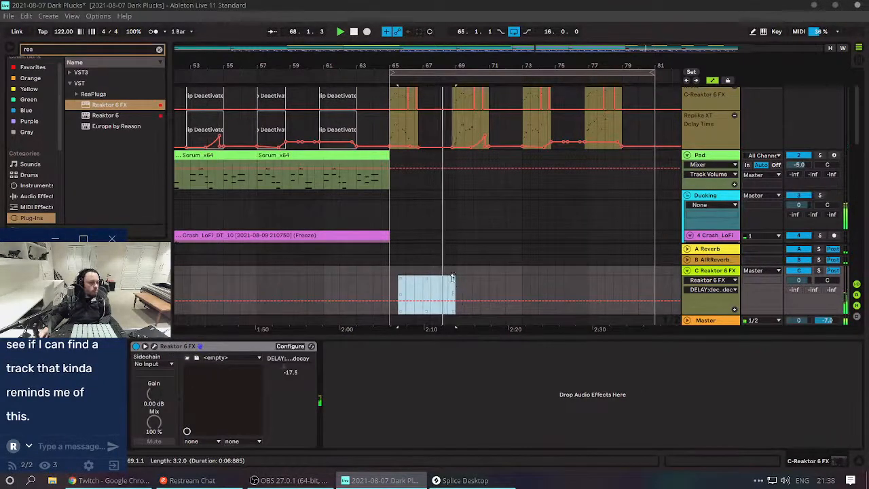
key("space")
key("space")
left_click_drag(453, 277, 453, 264)
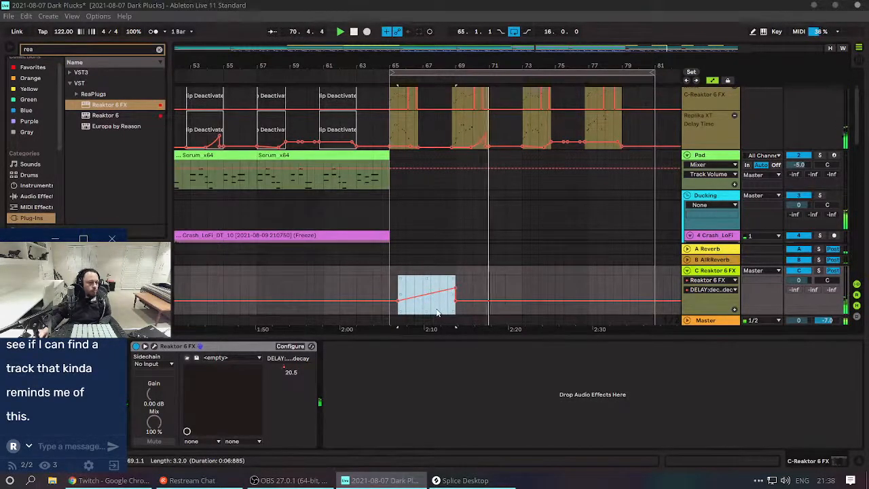
Duplicate the decay ramp onto 69.1.1 to 72.3.1 and raise the copy to peak at about 33.5.
key("ctrl+d")
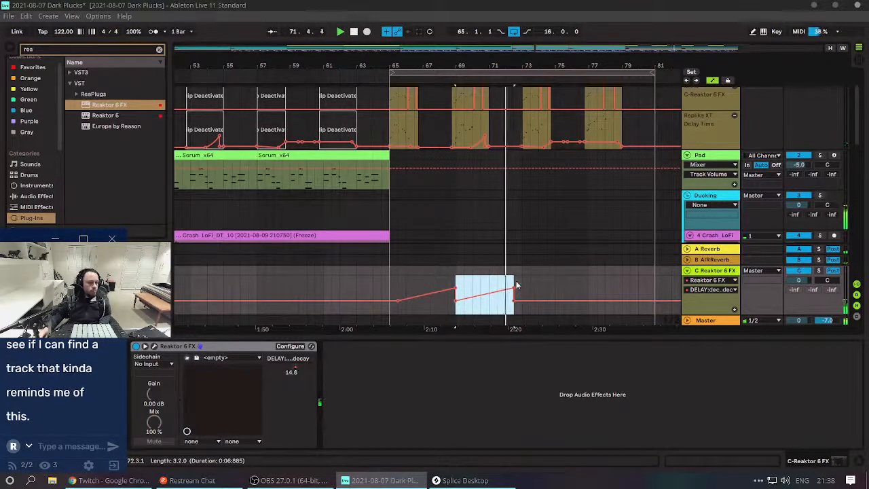
left_click_drag(514, 288, 514, 283)
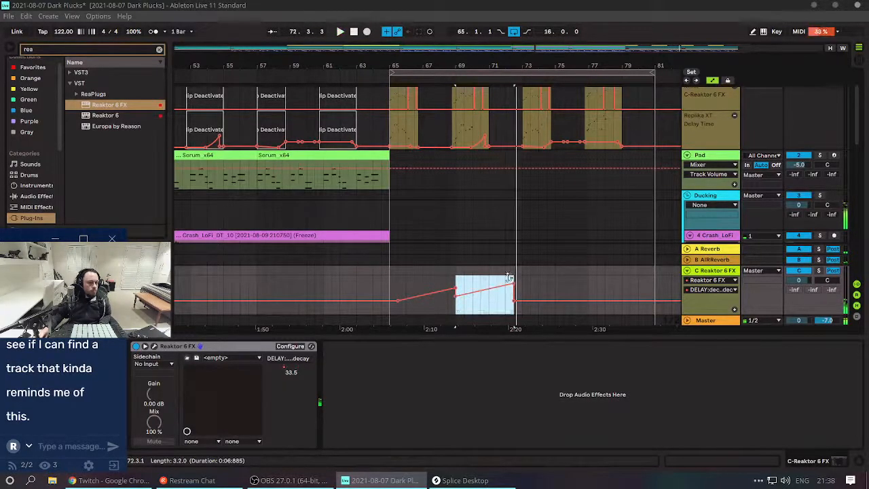
left_click(384, 289)
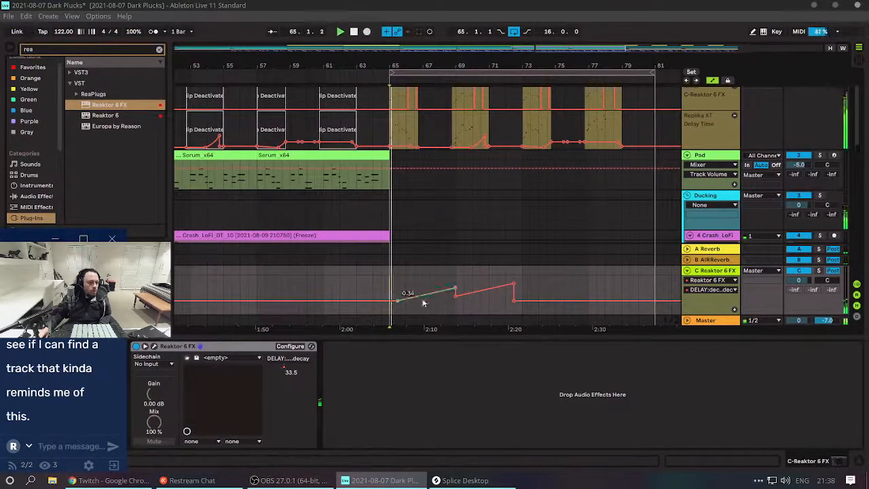
Remove the abrupt decay drop at 72.3.1 and slope the decay automation down to a new point at bar 77.
left_click(515, 299)
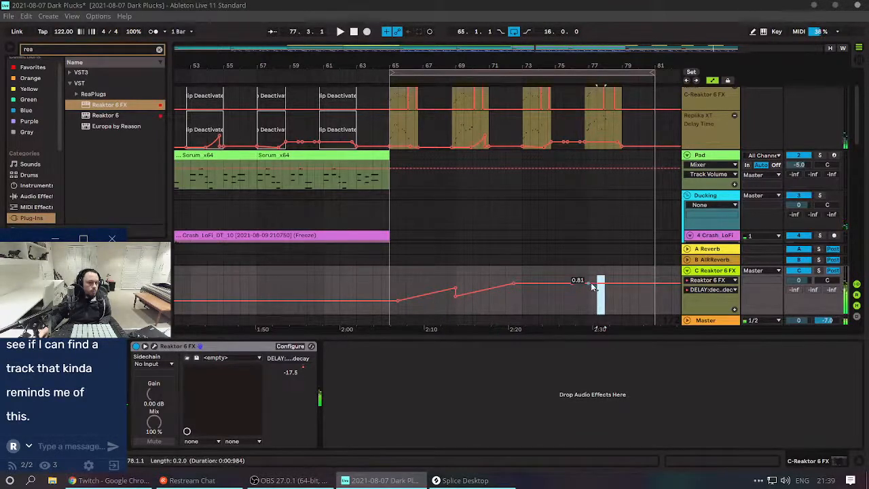
left_click_drag(591, 284, 590, 300)
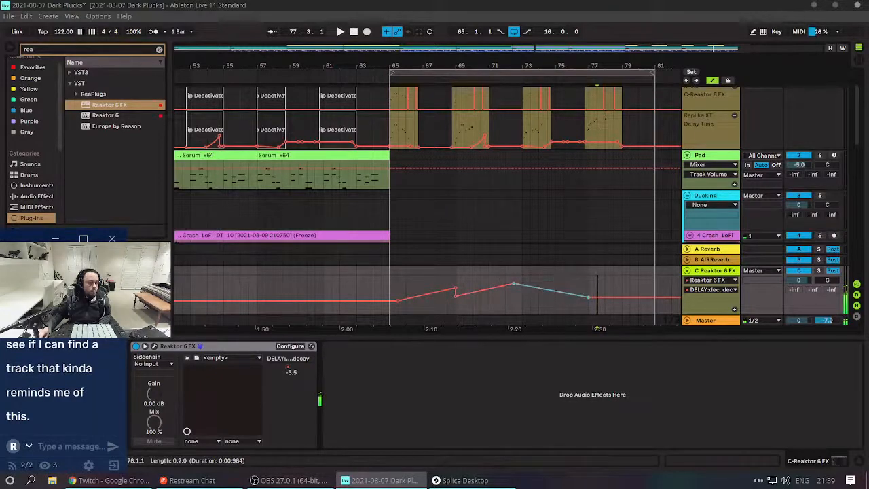
key("space")
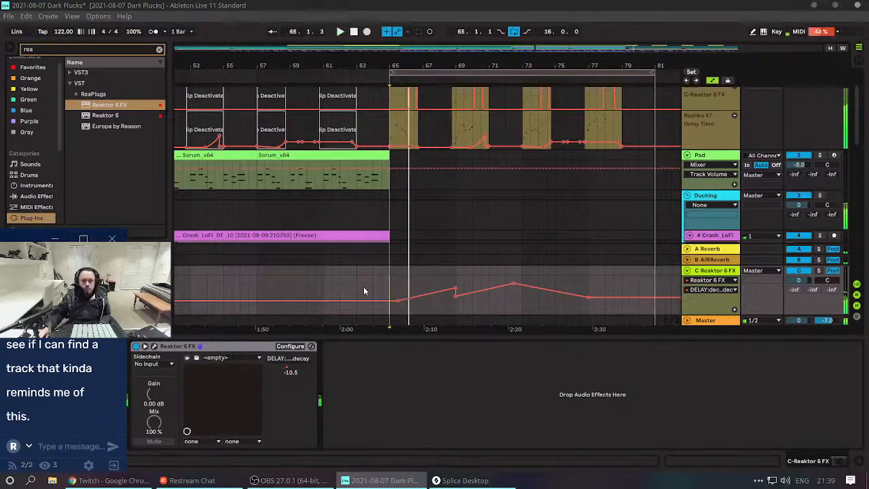
left_click(363, 287)
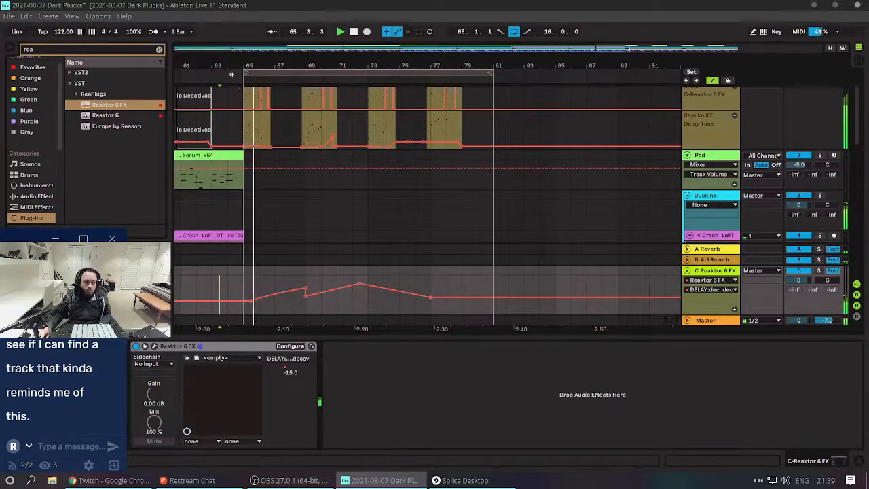
Play back parts of the arrangement from bar 48 and from near its start, and save the set.
left_click_drag(240, 66, 467, 49)
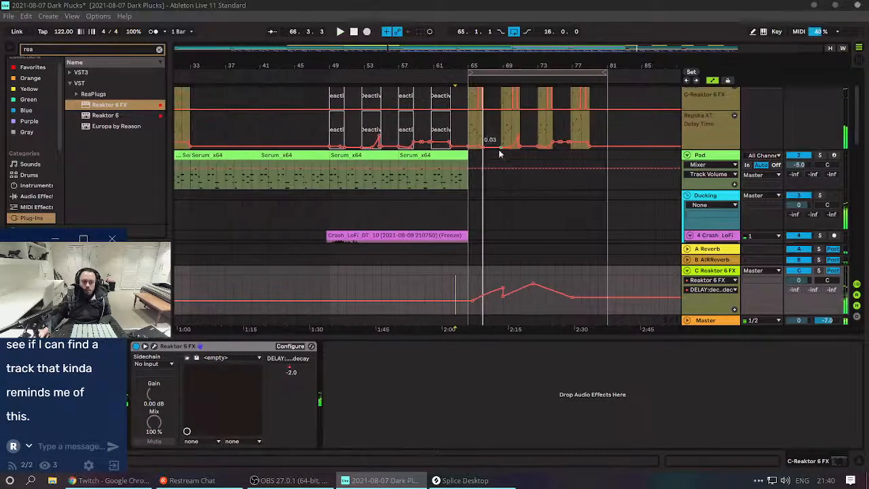
left_click(321, 211)
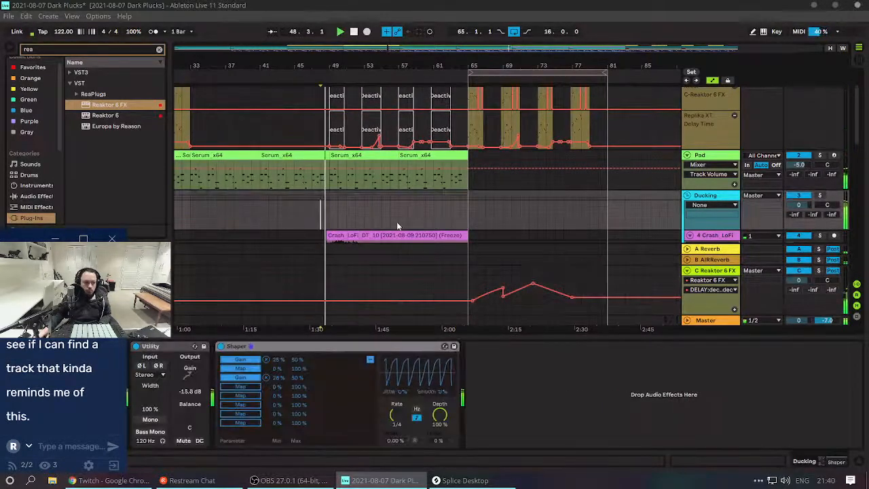
scroll(346, 237, "left", 5)
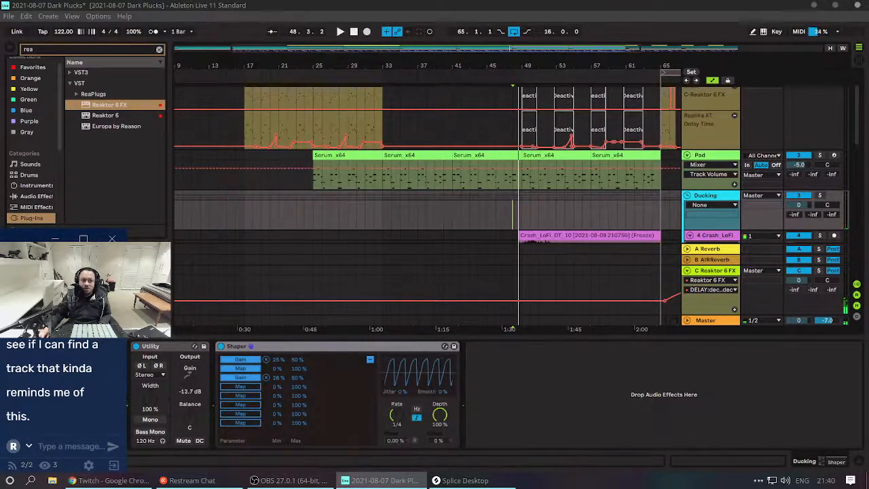
scroll(429, 331, "down", 2)
scroll(180, 122, "up", 2)
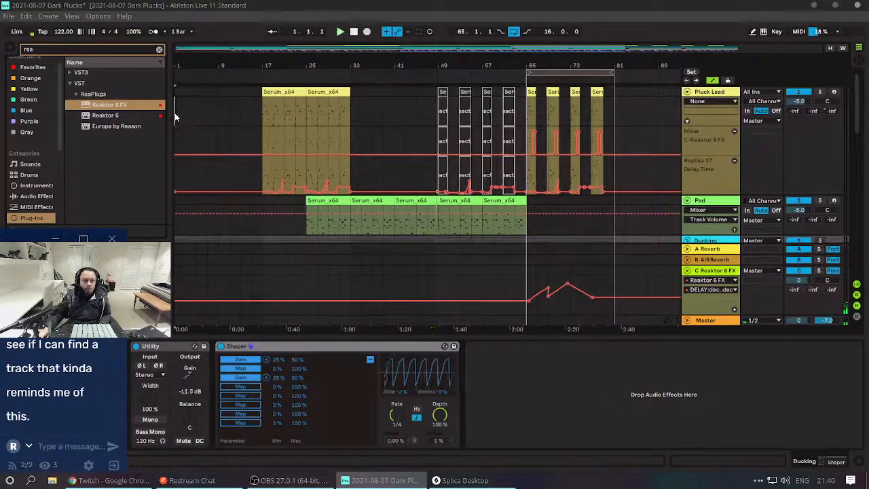
left_click(181, 130)
key("ctrl+s")
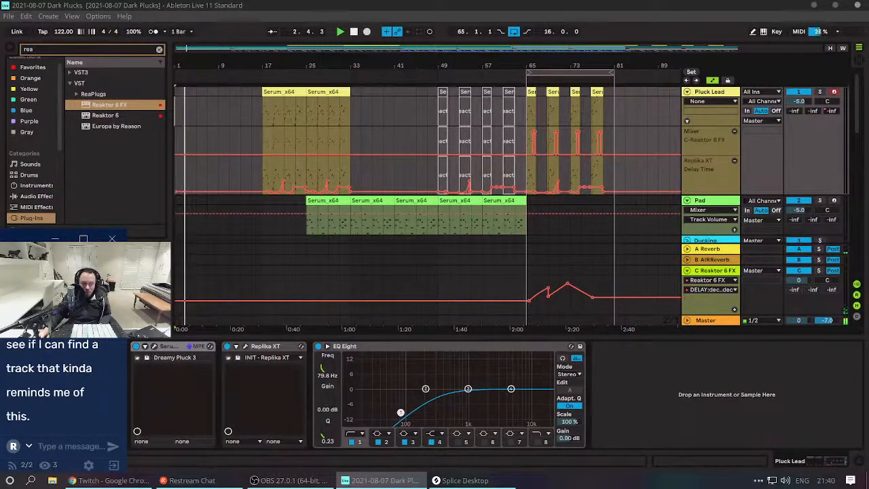
Check the track levels in the Session View mixer during playback and return to the Arrangement View.
key("alt+Tab")
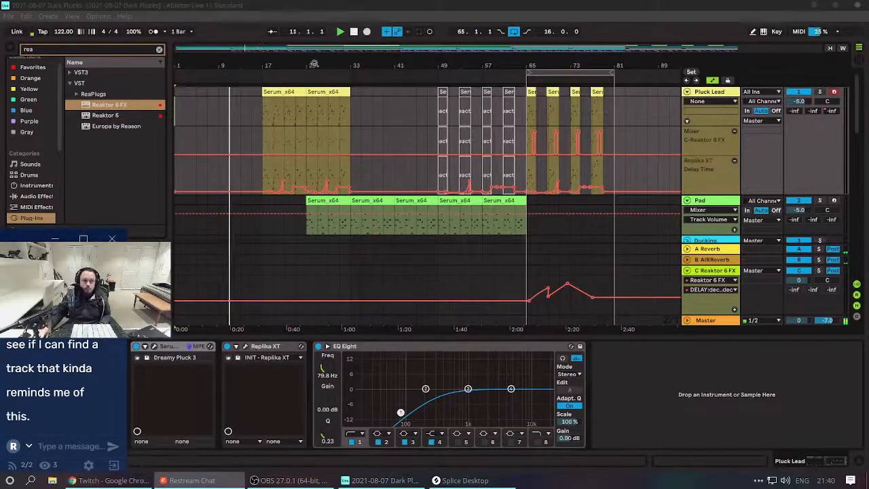
left_click(228, 29)
key("Tab")
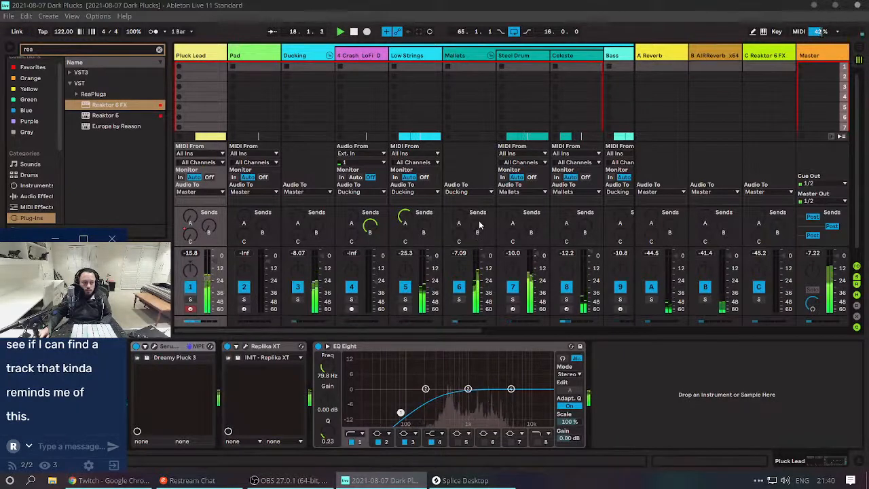
key("Tab")
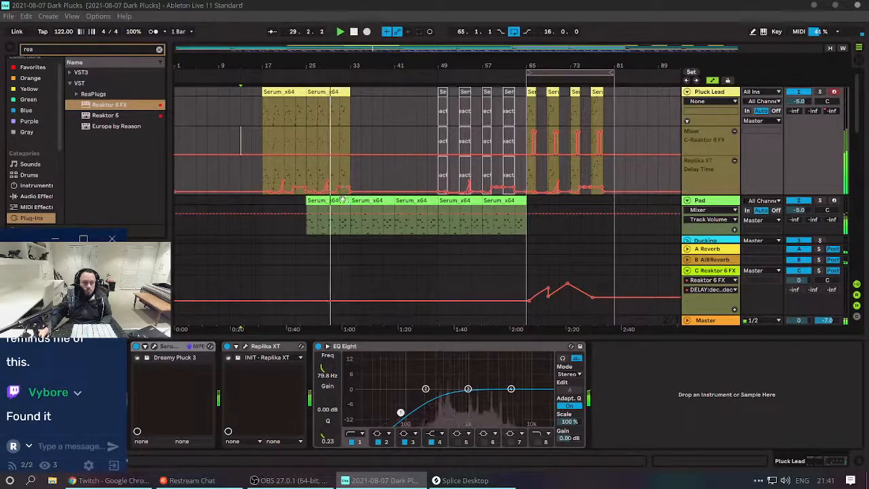
Review the arrangement's tracks and their mixer settings from the Pluck Lead down to the percussion during playback from about bar 42.
mouse_move(709, 195)
left_mouse_down()
mouse_move(710, 239)
mouse_move(704, 202)
left_mouse_up()
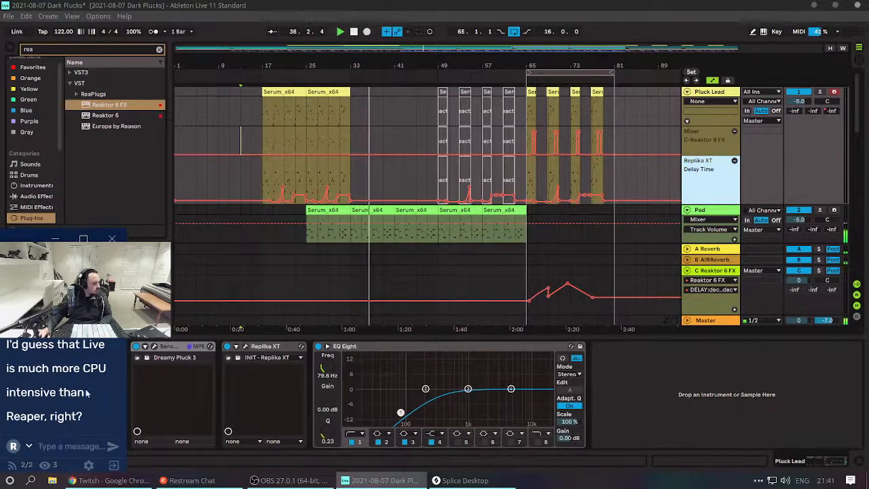
left_click(80, 359)
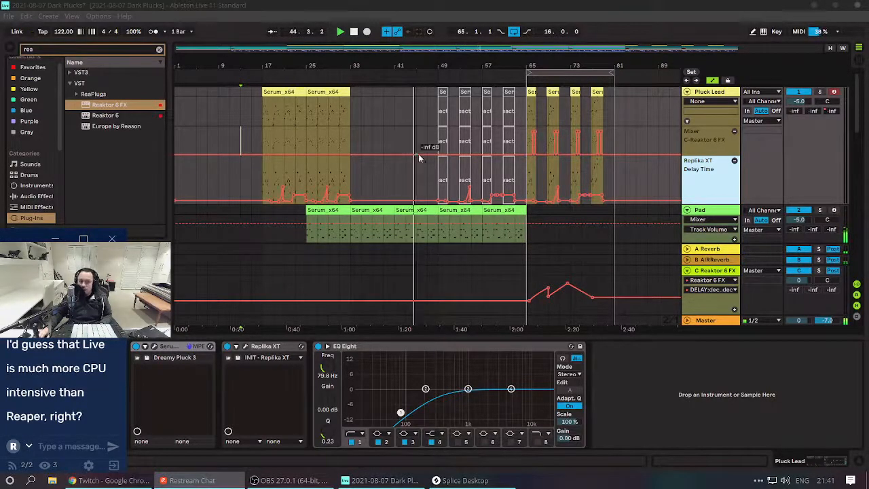
left_click(404, 141)
scroll(401, 203, "down", 10)
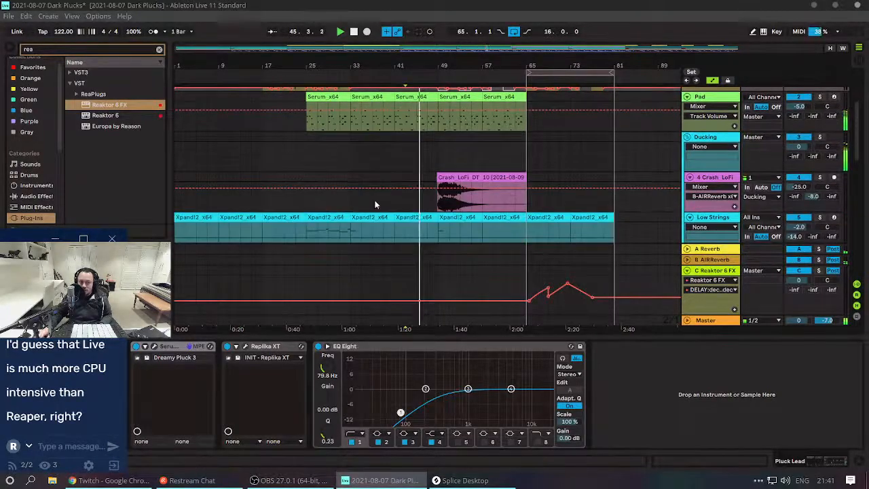
scroll(372, 202, "down", 10)
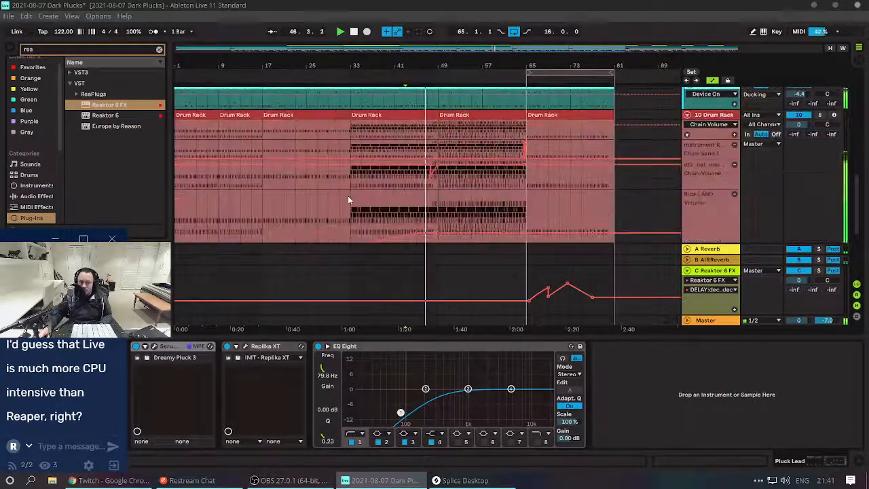
scroll(345, 186, "down", 5)
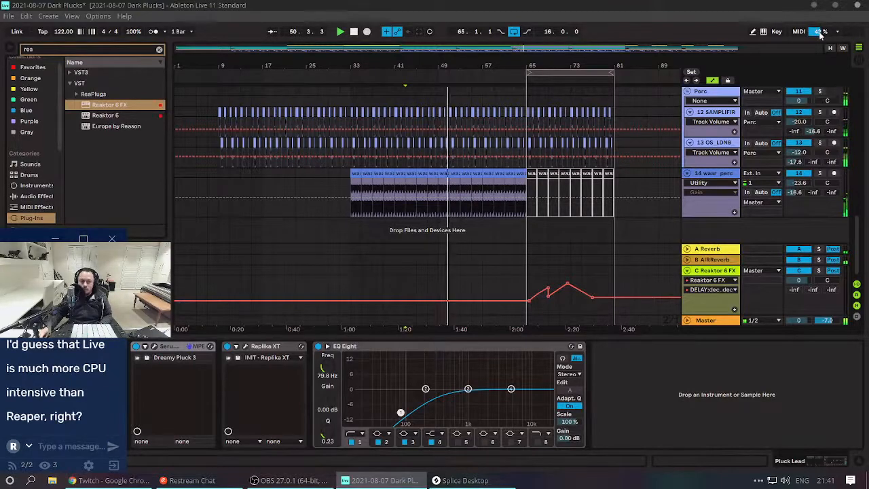
scroll(646, 134, "up", 15)
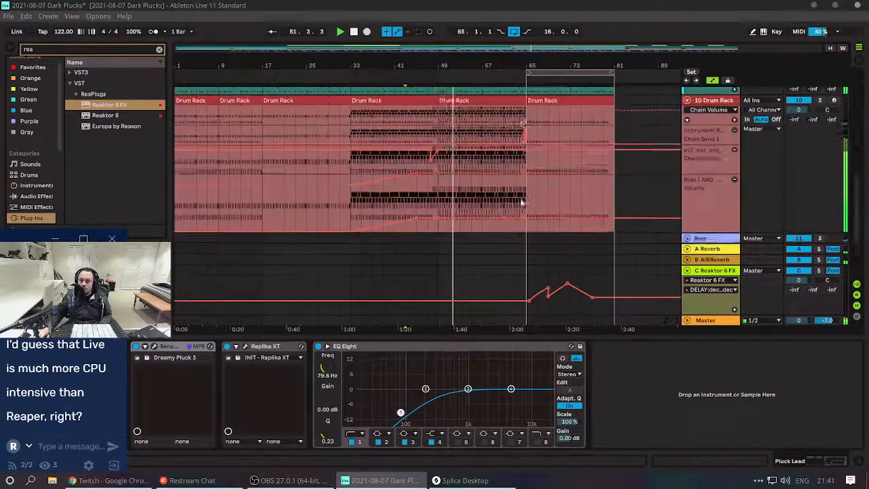
scroll(521, 202, "up", 6)
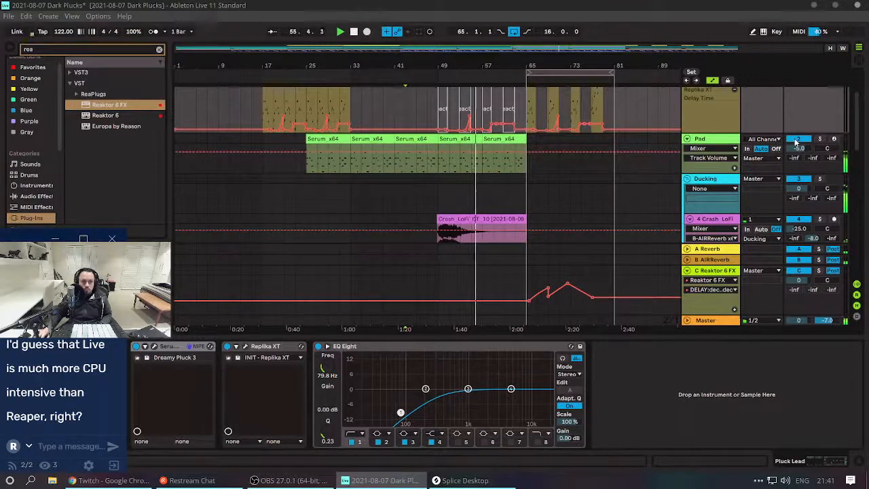
scroll(785, 130, "down", 10)
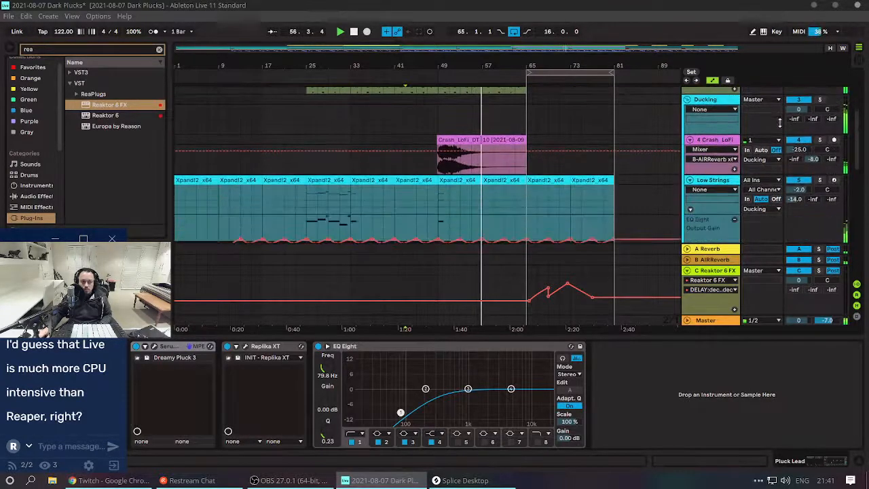
scroll(773, 116, "down", 3)
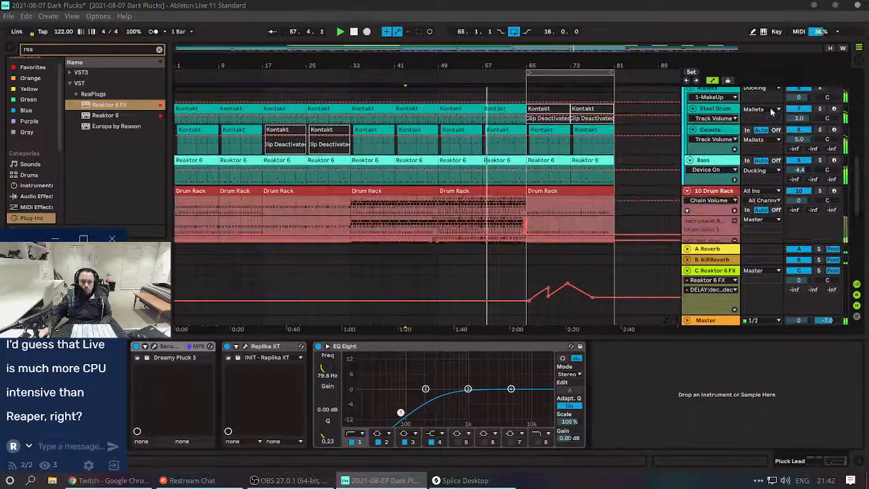
scroll(772, 114, "up", 6)
scroll(772, 112, "up", 4)
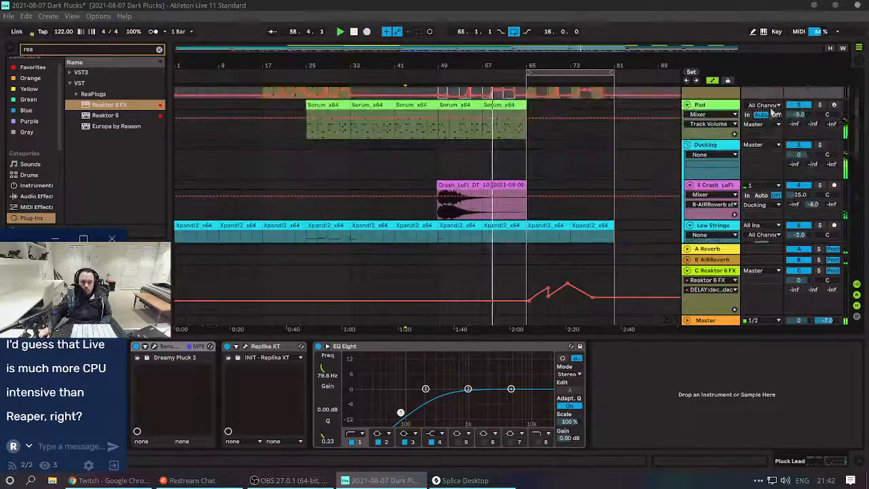
scroll(772, 108, "down", 4)
scroll(774, 102, "down", 8)
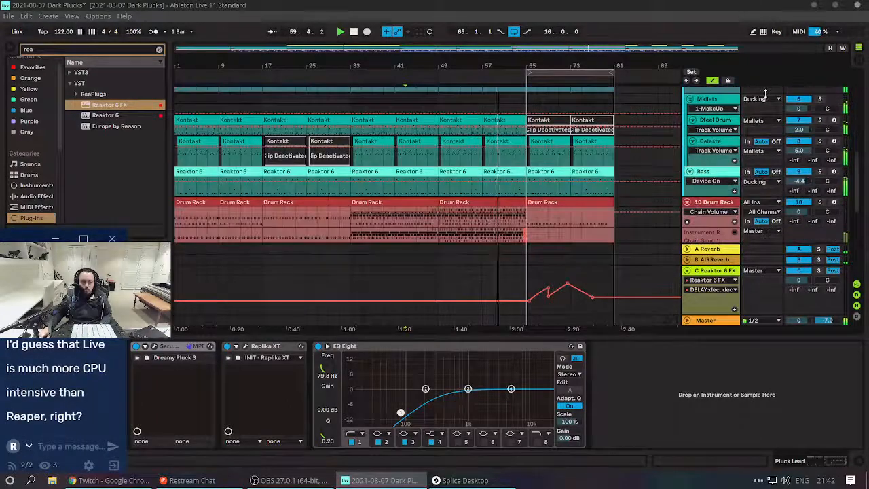
Set the 14 waar perc track volume to -21.6 dB and reactivate its clips from bar 65 to 81.
scroll(835, 136, "down", 3)
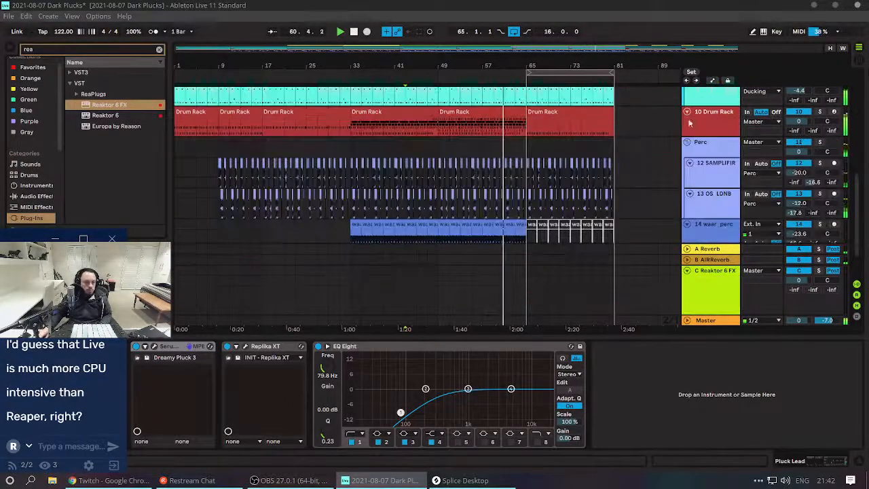
scroll(812, 183, "down", 4)
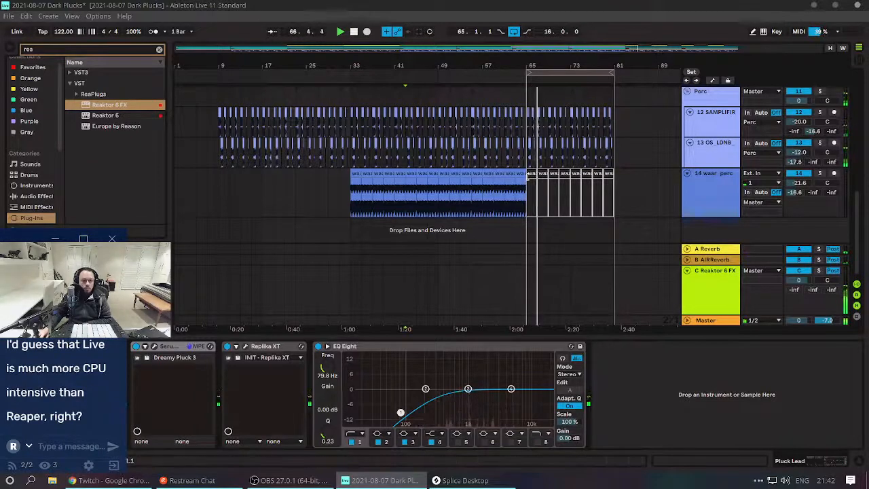
left_click(597, 183)
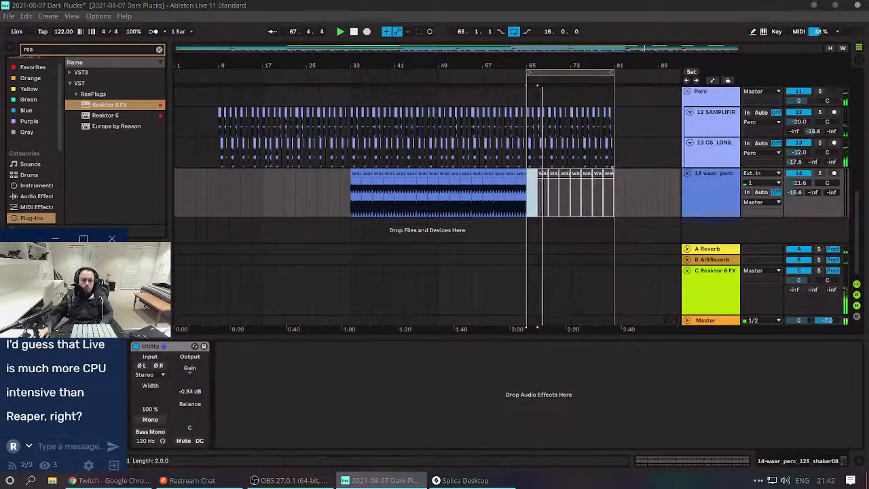
key("0")
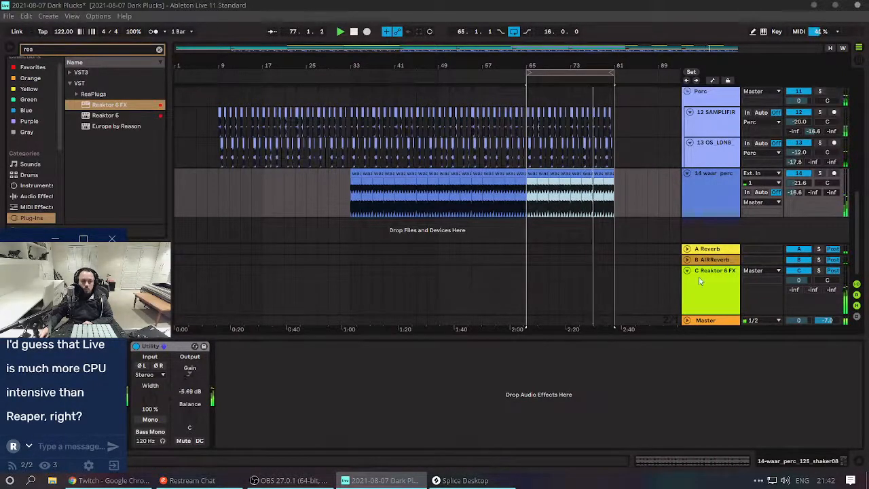
Configure the Reaktor 6 FX device on return C to expose the Stereo Tape Delay's second lower delay value (16) as an automatable parameter.
scroll(560, 109, "up", 3)
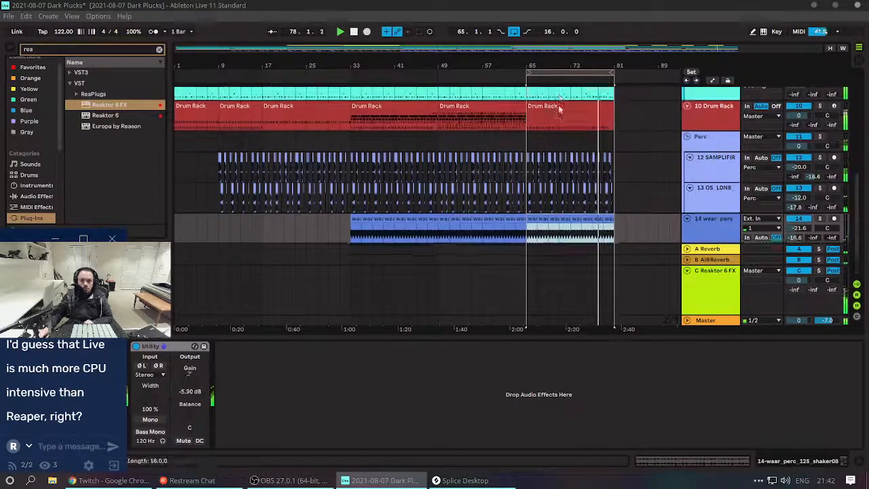
scroll(560, 108, "up", 3)
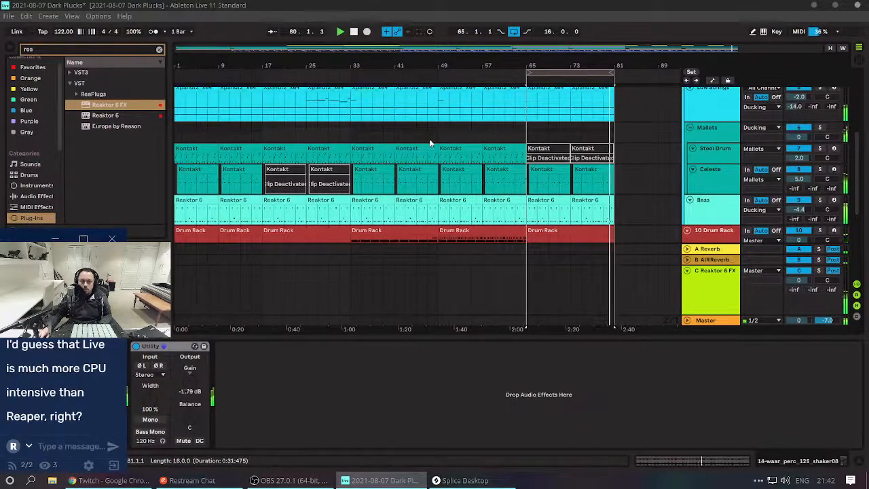
key("space")
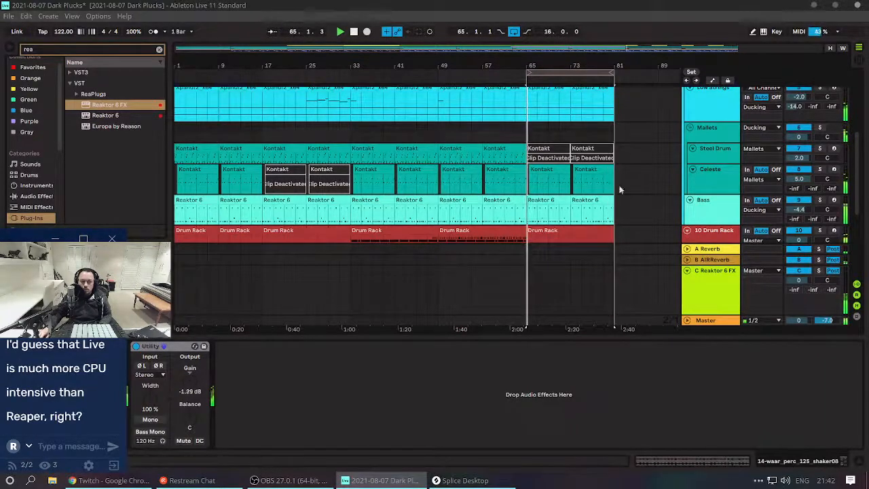
left_click(704, 286)
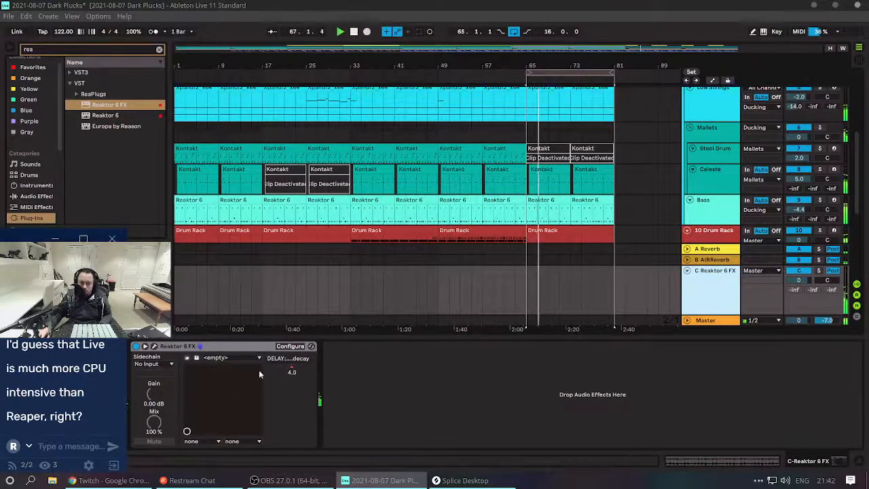
left_click(291, 346)
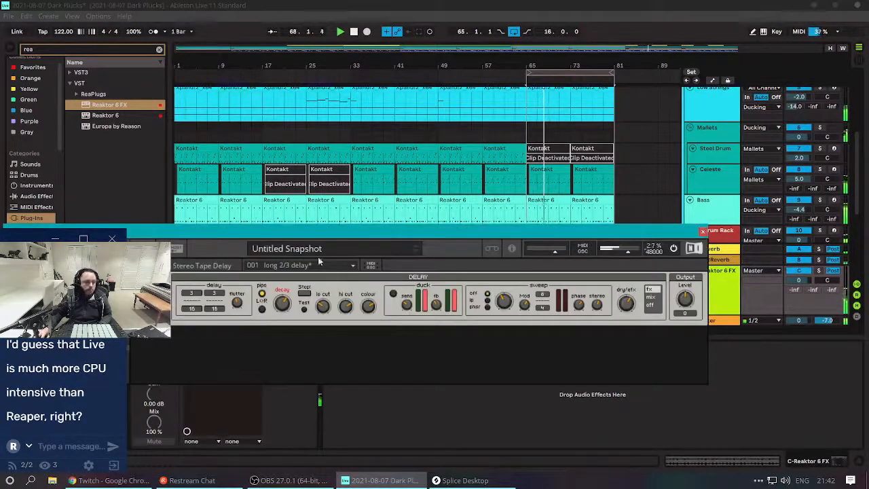
left_click(213, 311)
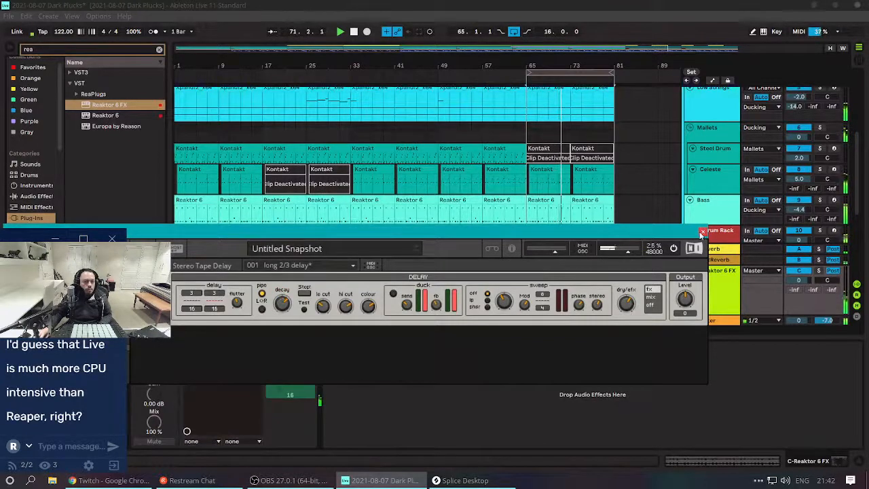
left_click(701, 233)
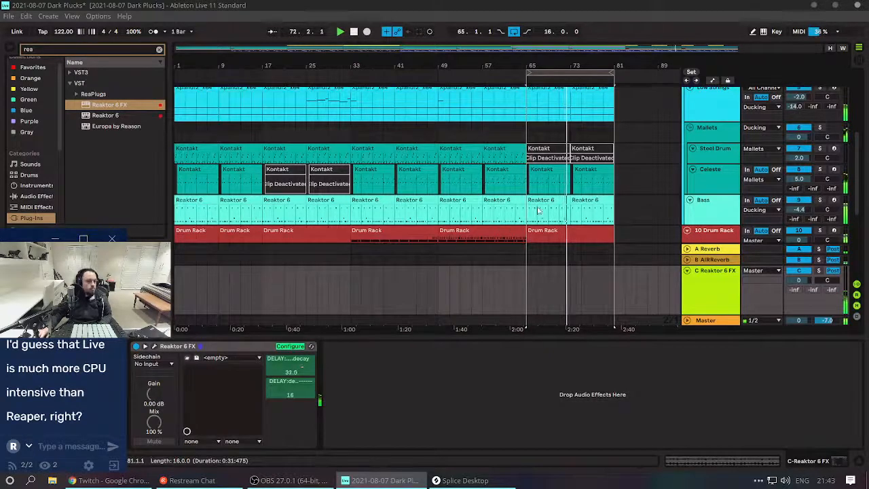
Show the return's newly exposed delay parameter as an automation lane and raise it to 20 from 75.3.1 to 77.1.1.
scroll(434, 314, "down", 6)
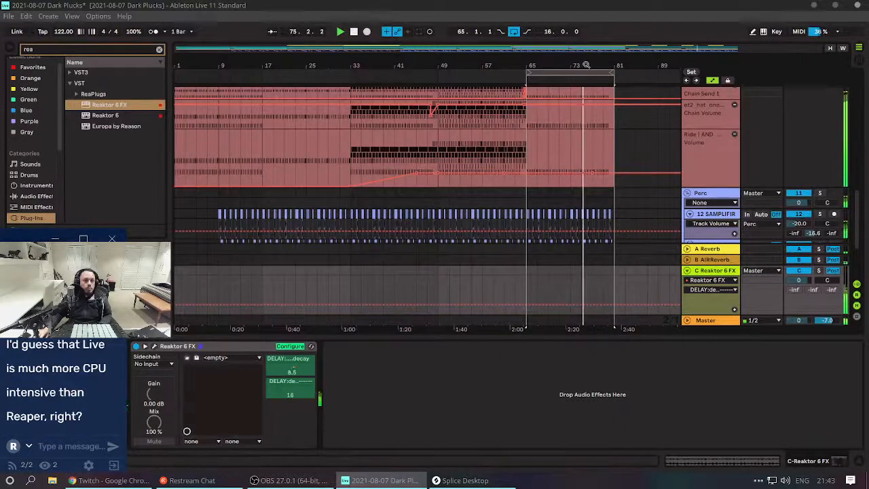
left_click_drag(586, 65, 625, 289)
left_click_drag(582, 297, 607, 298)
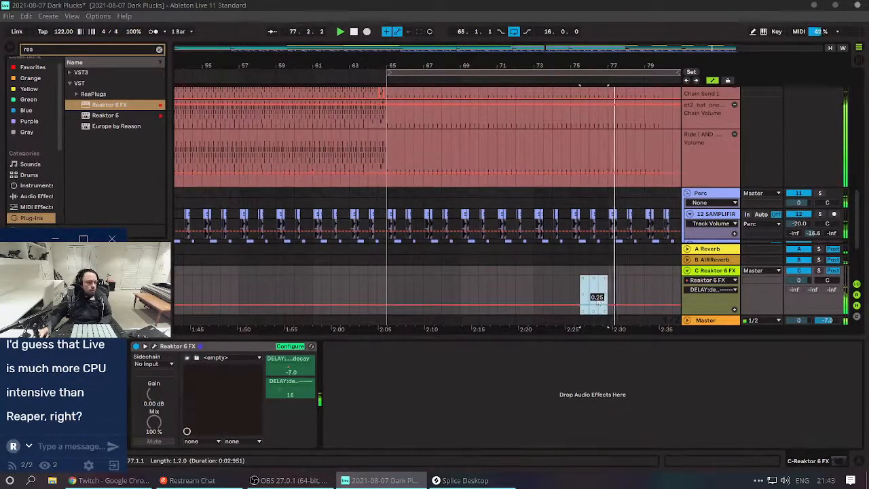
left_click(571, 293)
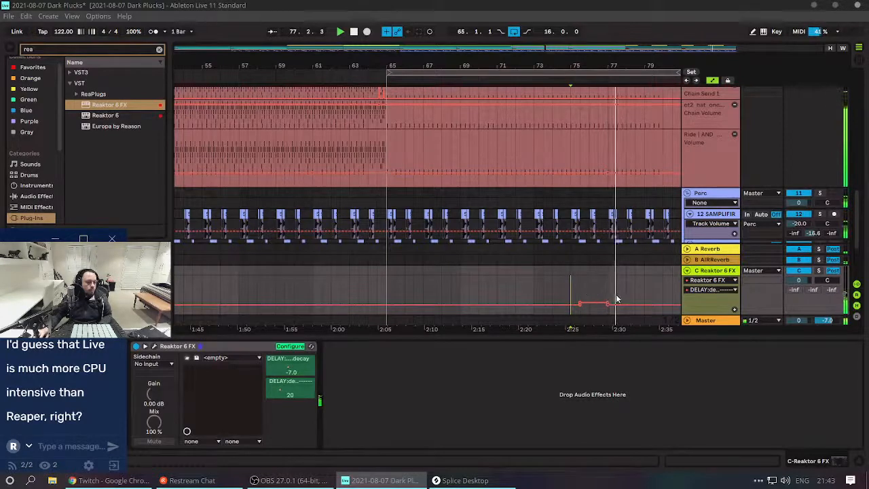
Duplicate the raised delay automation section onto 77.1.1 to 78.3.1 and play it back from around bar 74.
left_click_drag(580, 293, 608, 293)
key("ctrl+d")
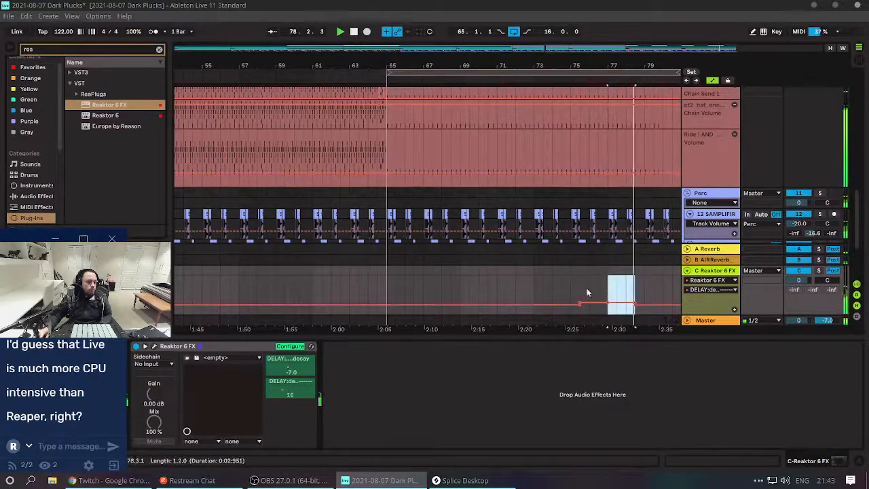
left_click(564, 290)
key("space")
key("space")
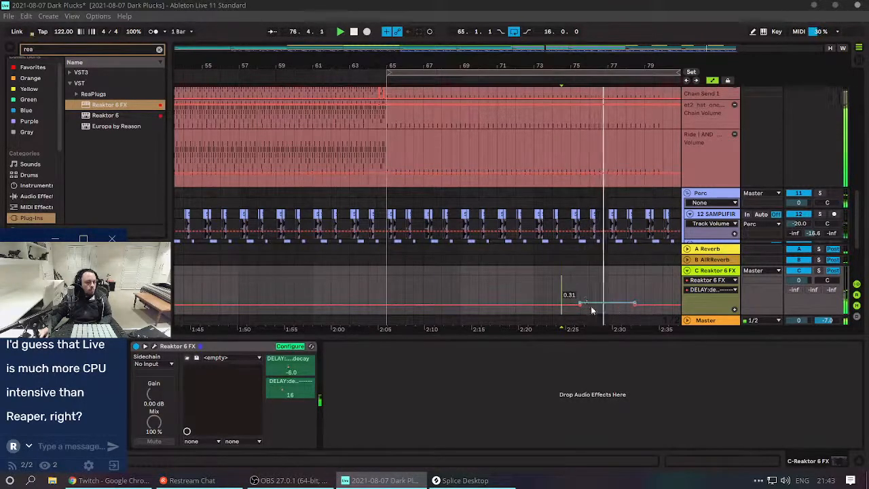
Extend the start of the return's raised delay automation back to 75.1.1 and play the arrangement from around bar 61.
left_click_drag(590, 286, 578, 303)
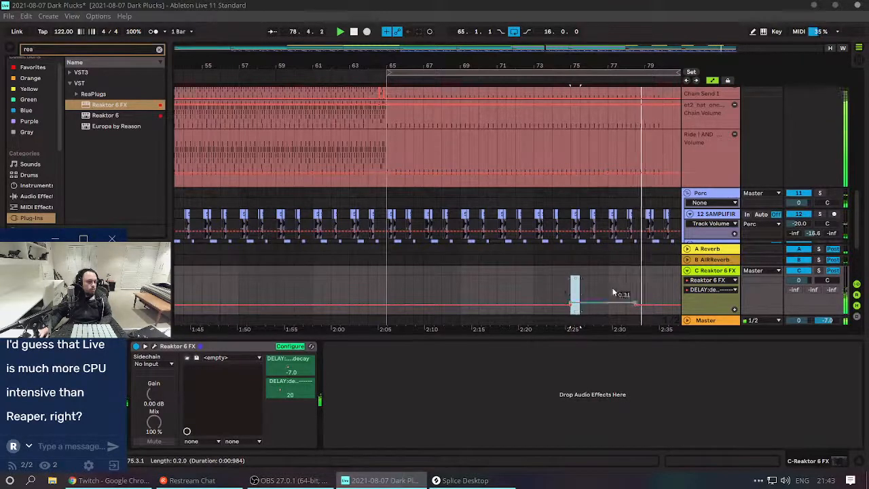
left_click(504, 288)
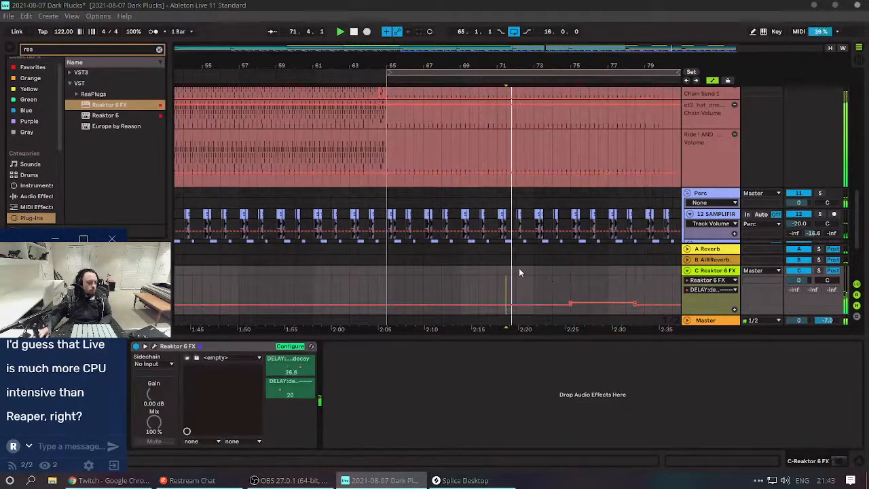
left_click(386, 278)
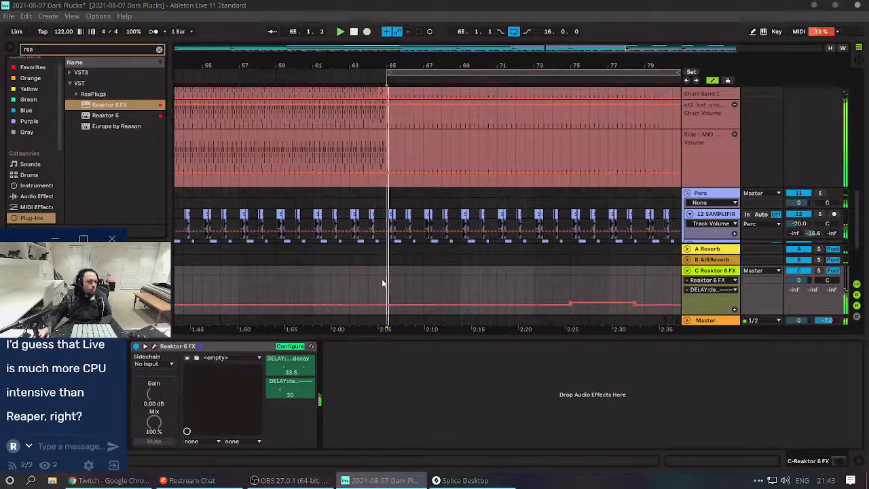
left_click(321, 268)
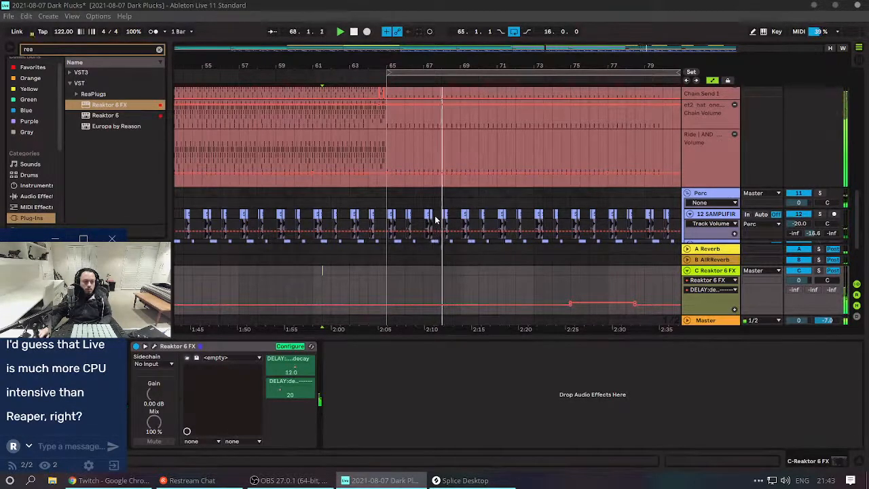
Transpose all of the 14 waar perc track's shaker clips from bar 33 to 81 by -2 semitones.
scroll(699, 217, "down", 4)
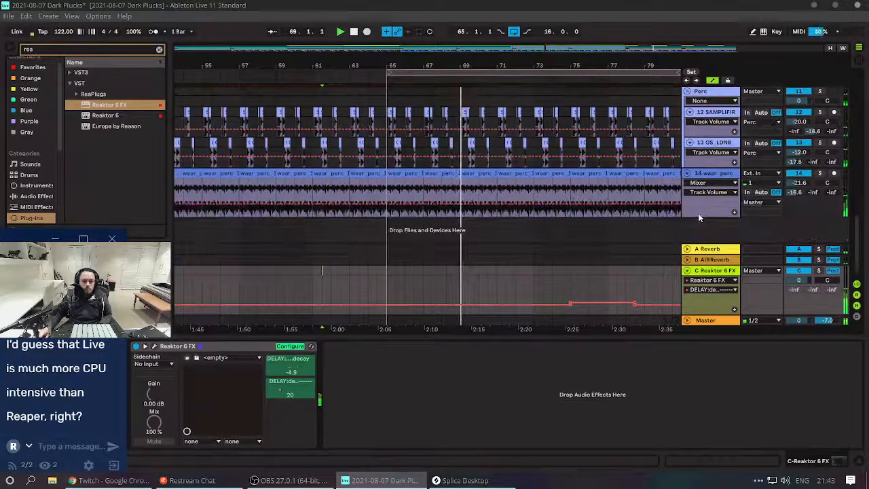
left_click(515, 190)
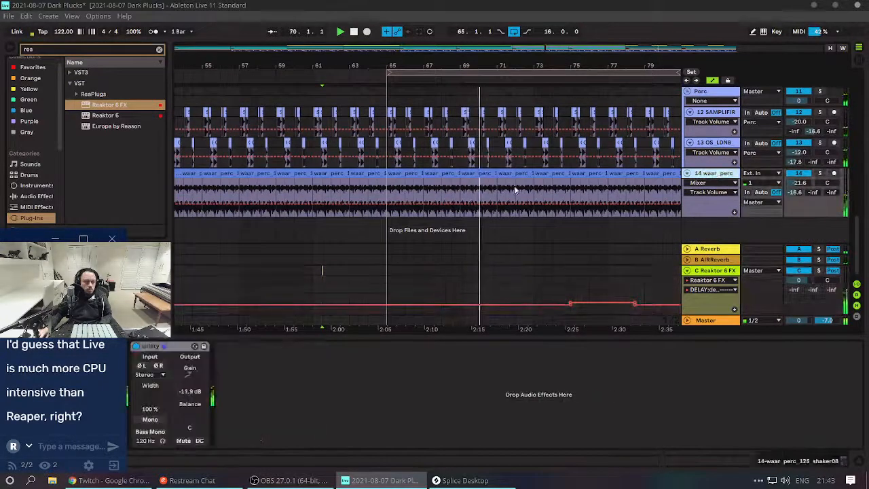
left_click(494, 174)
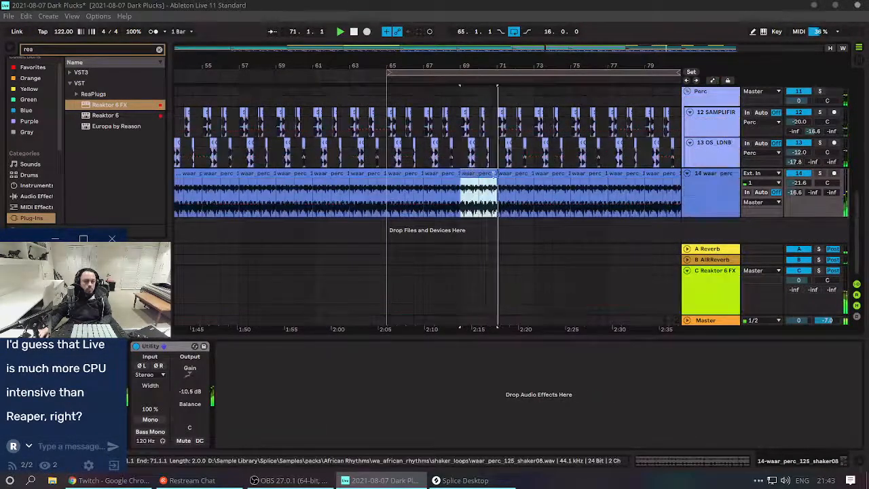
left_click_drag(564, 66, 573, 34)
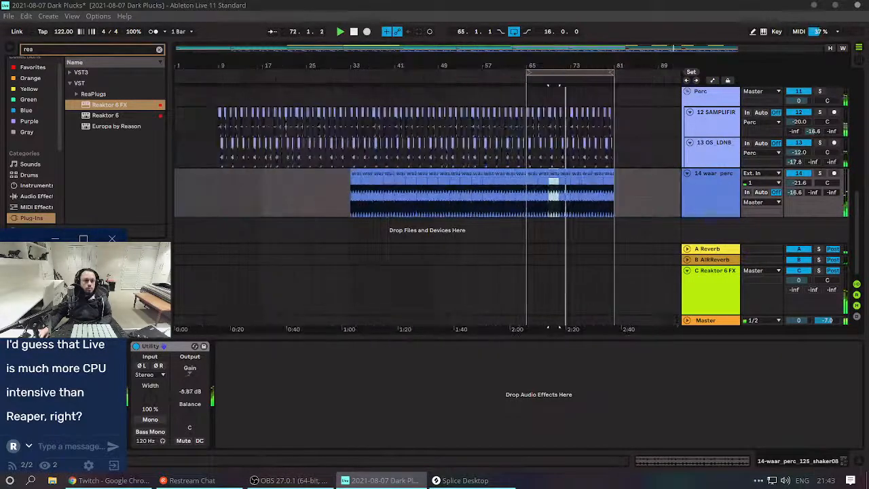
left_click(356, 174)
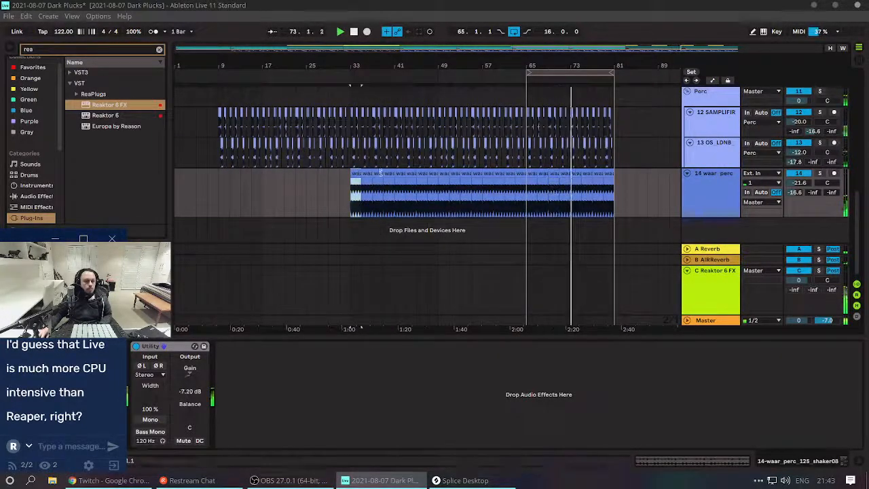
left_click(604, 174)
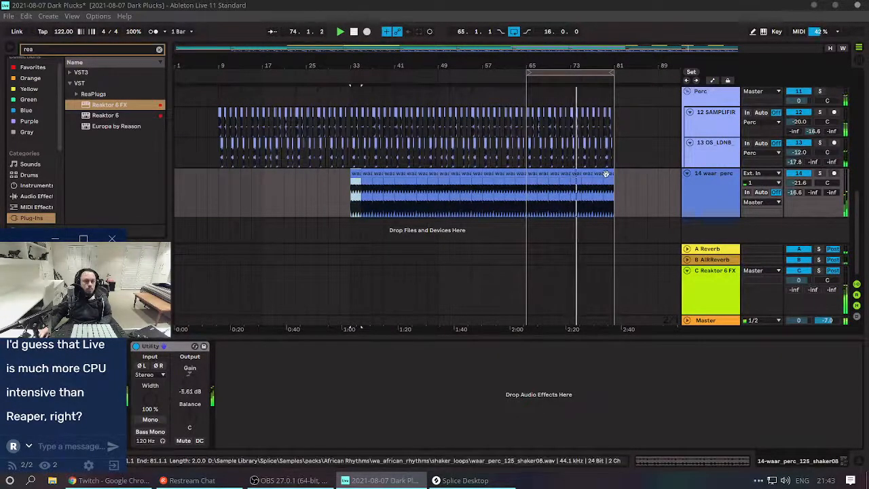
left_click(605, 173, "shift")
key("shift+Tab")
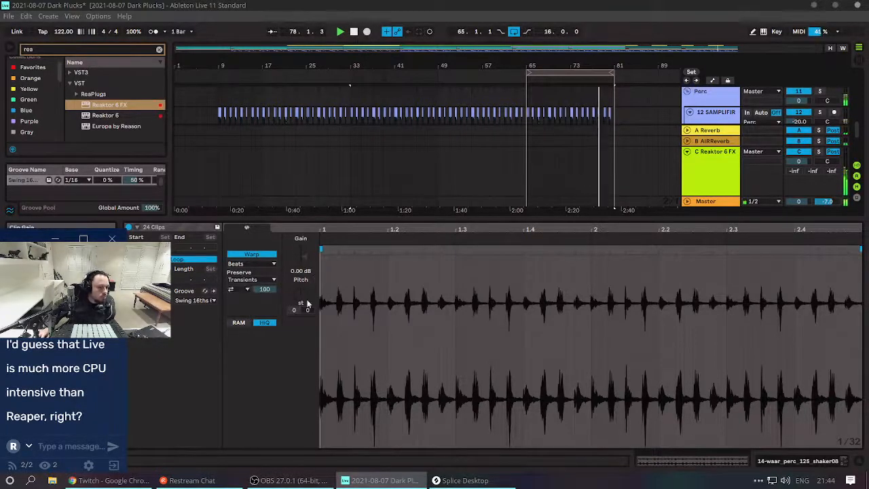
left_click_drag(302, 296, 342, 310)
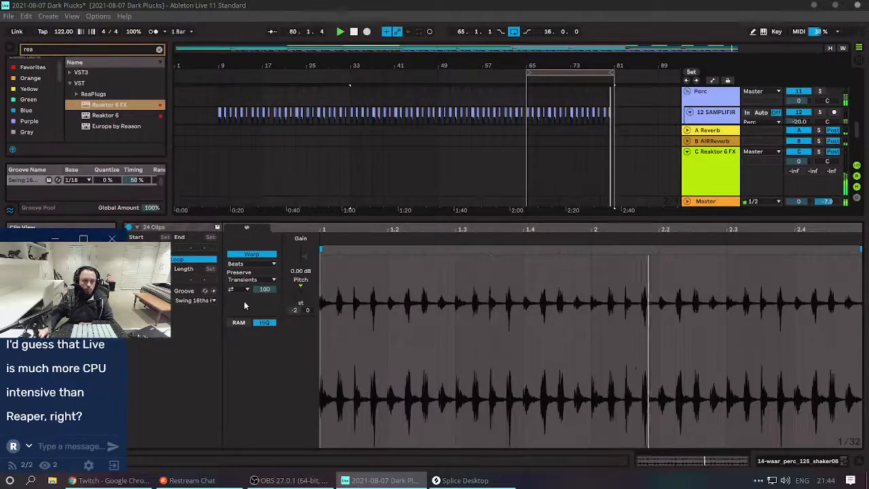
key("shift+Tab")
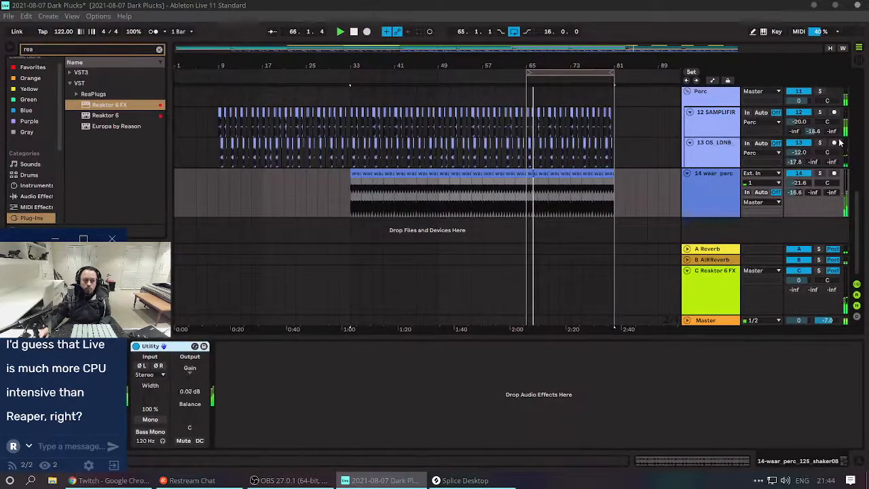
left_click(707, 199)
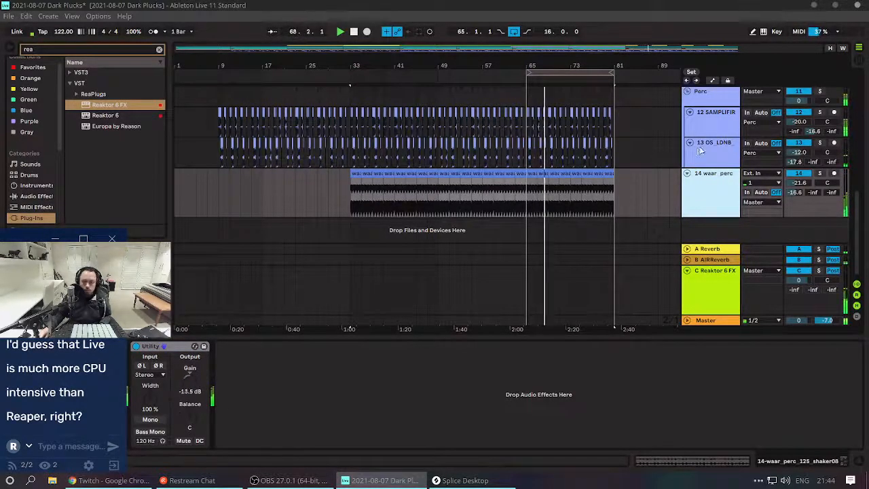
scroll(706, 152, "up", 3)
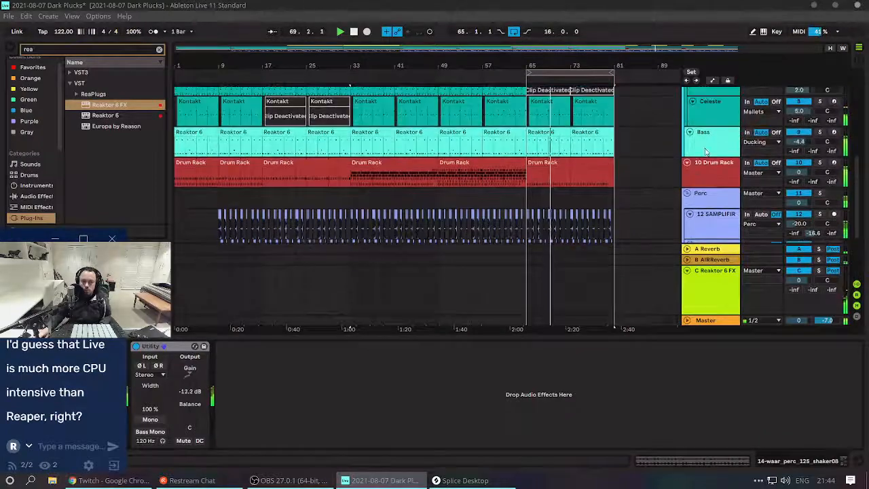
scroll(706, 164, "down", 2)
scroll(706, 170, "down", 3)
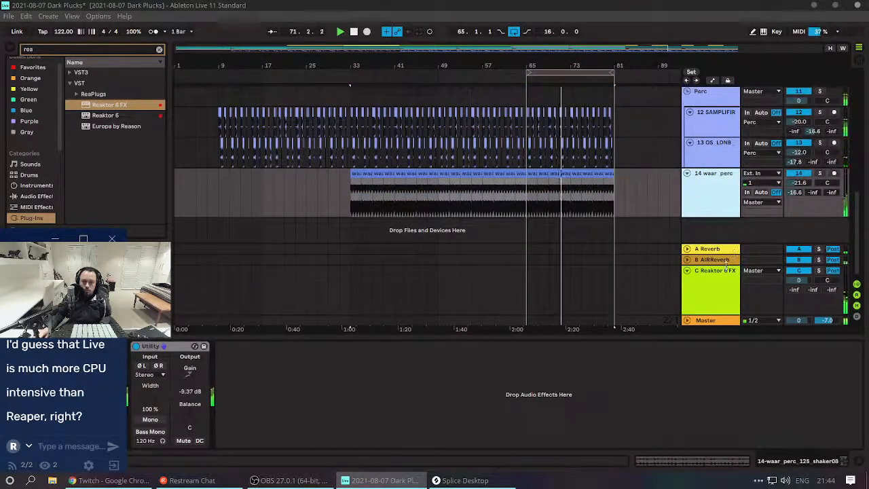
Extend the raised delay automation on the C Reaktor 6 FX return by half a bar, from 78.3.1 to 79.1.1.
left_click(709, 292)
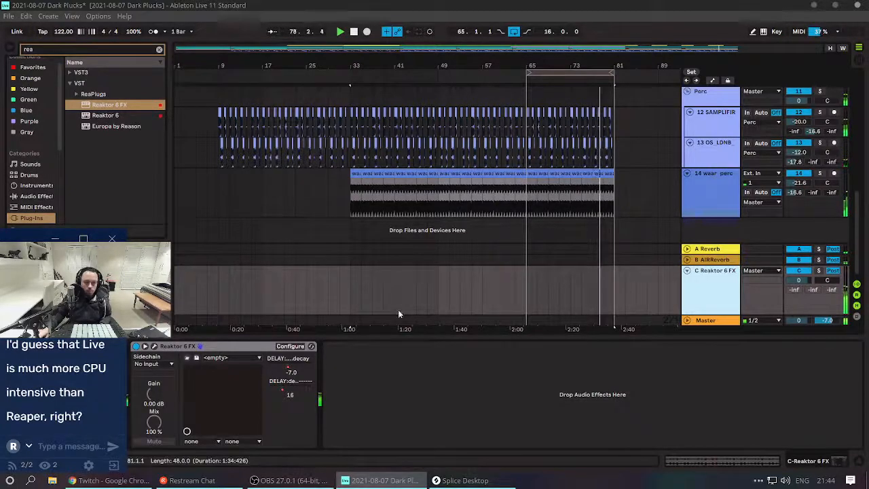
scroll(518, 210, "up", 6)
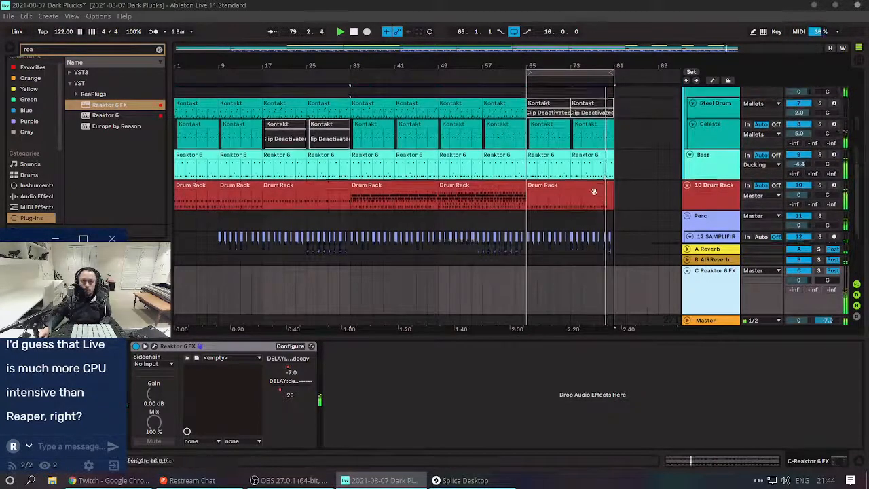
scroll(579, 203, "down", 8)
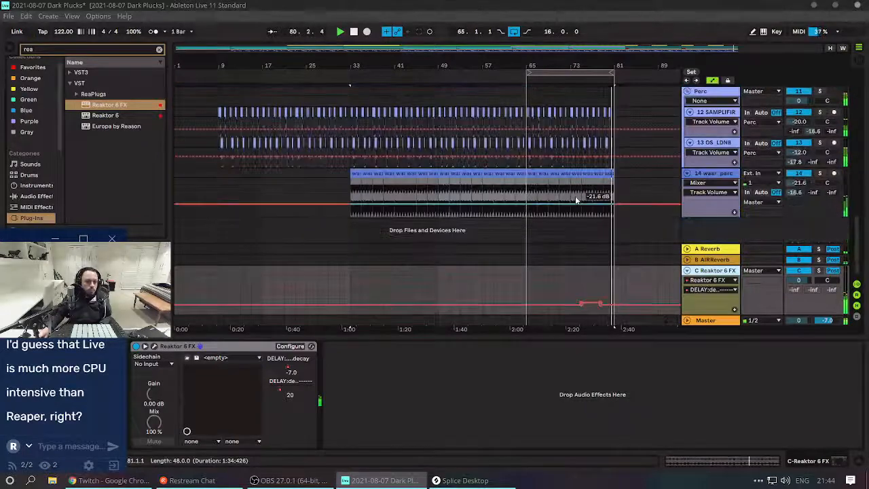
left_click_drag(601, 64, 597, 218)
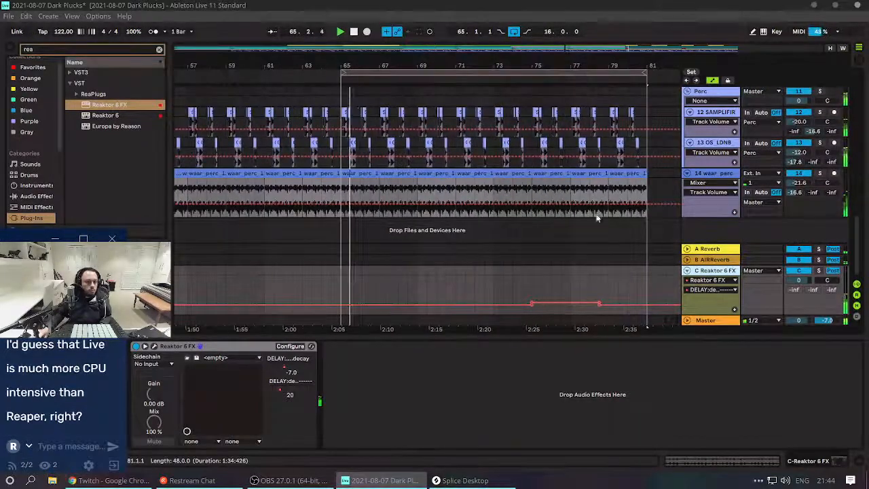
left_click(589, 311)
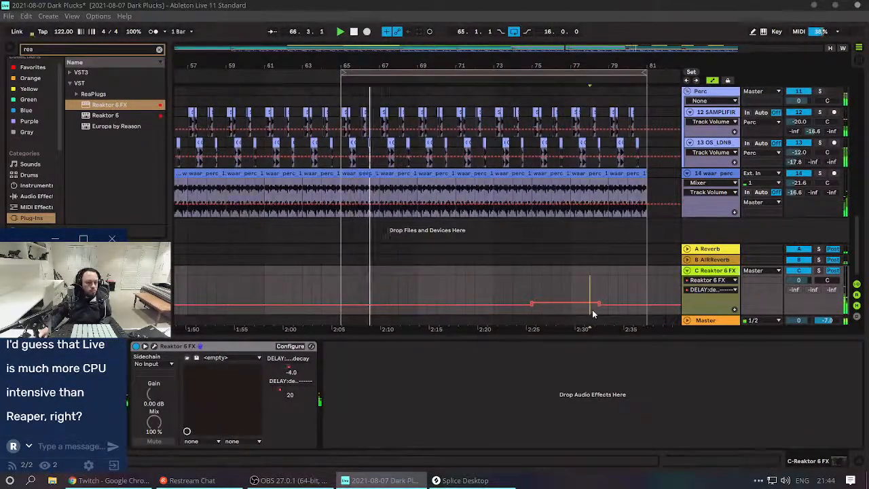
left_click_drag(593, 313, 600, 311)
left_click(579, 291)
key("space")
key("space")
key("ctrl+d")
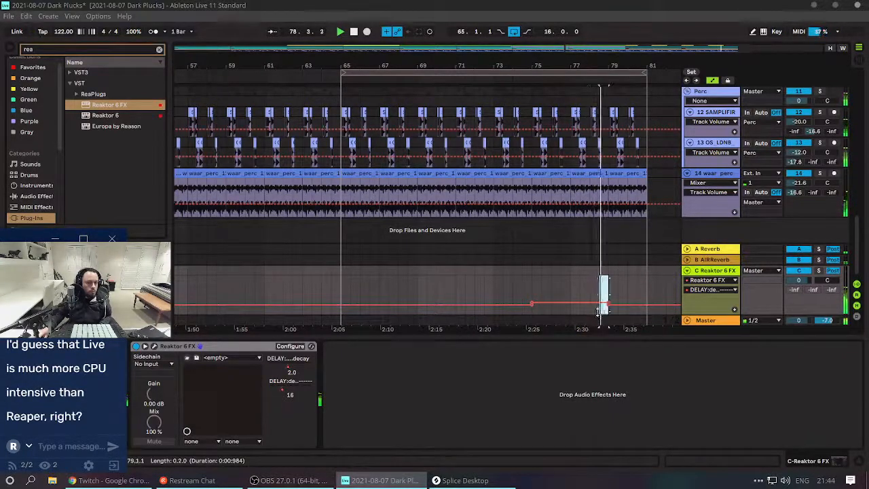
Ramp the return's delay automation up to about 28 at 79.1.1, drop it sharply there, and play the section from just before bar 65.
left_click(628, 295)
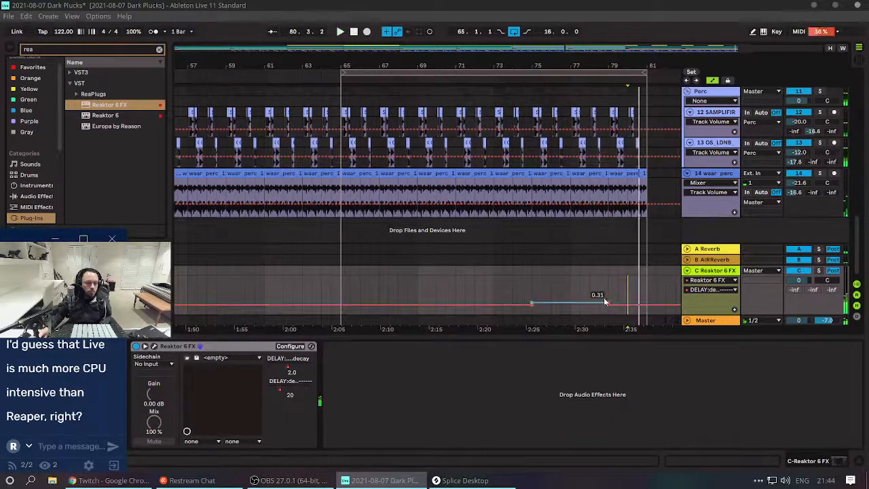
left_click(608, 301)
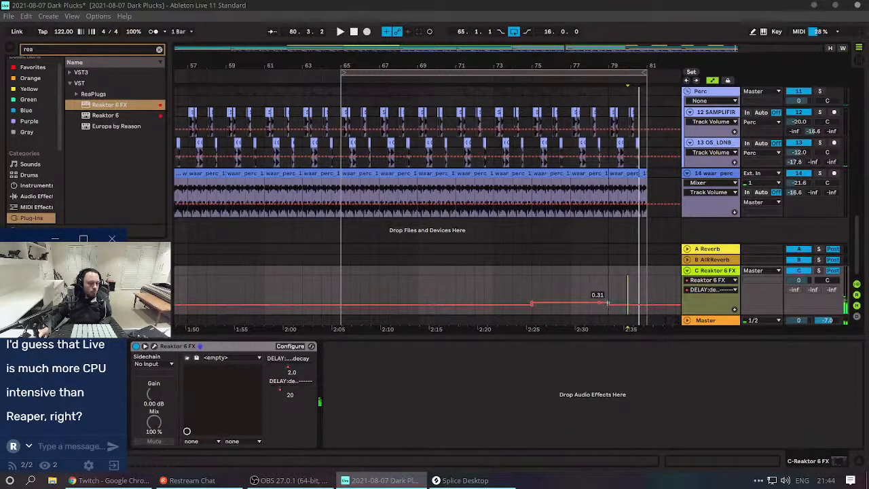
left_click(582, 287)
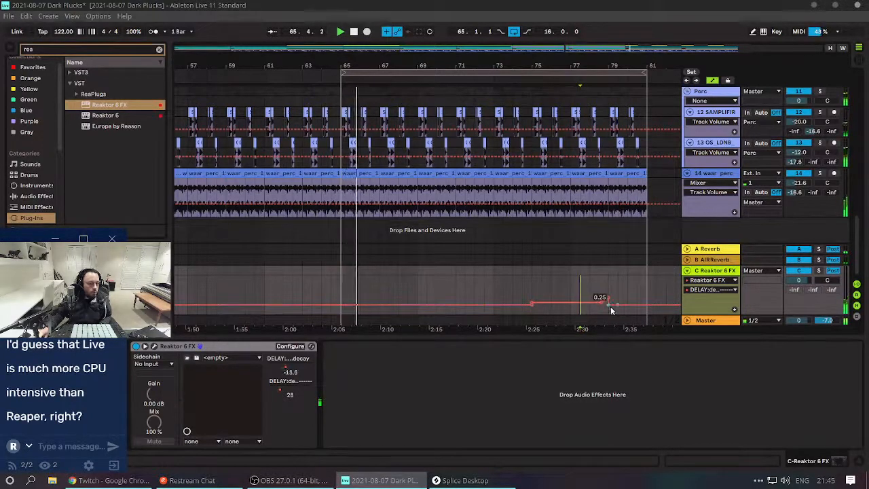
left_click_drag(609, 305, 608, 311)
left_click(589, 299)
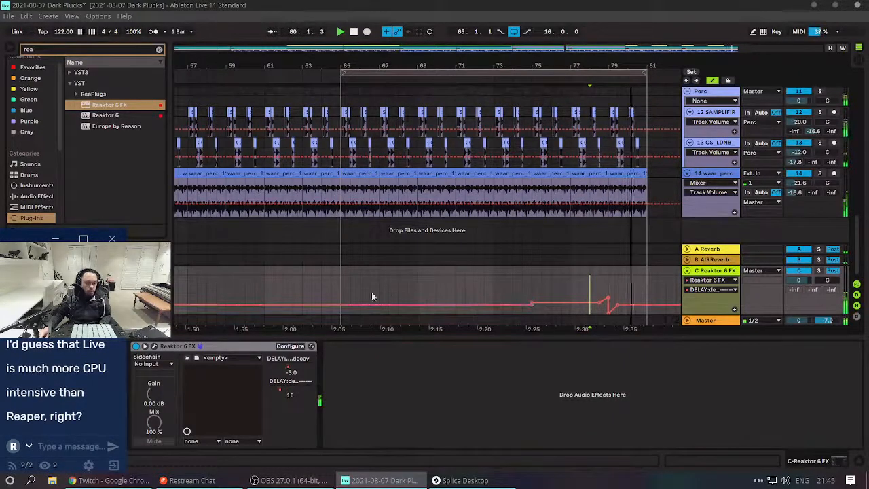
left_click(332, 284)
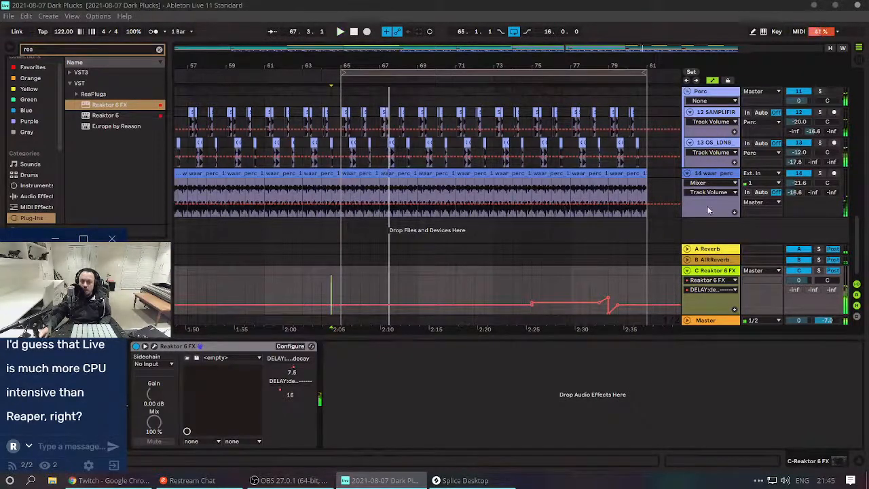
Insert a new MIDI track directly below the Pluck Lead track.
left_click(701, 163)
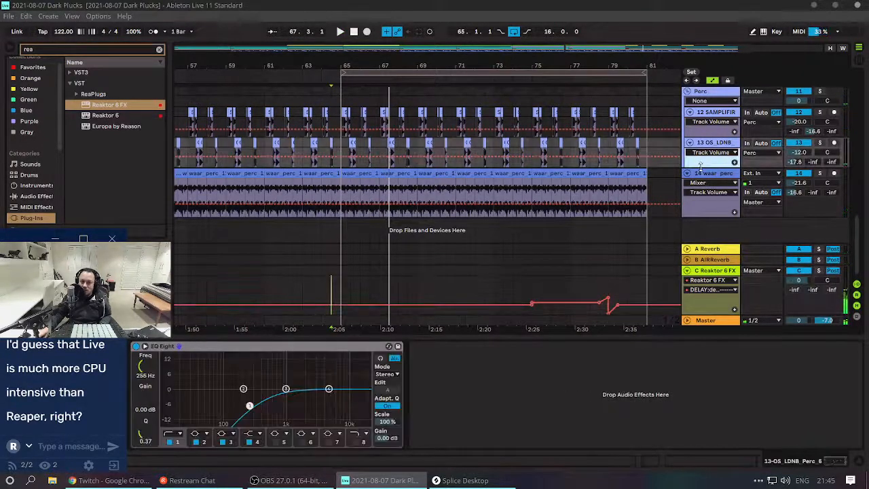
scroll(557, 141, "up", 10)
scroll(557, 142, "up", 8)
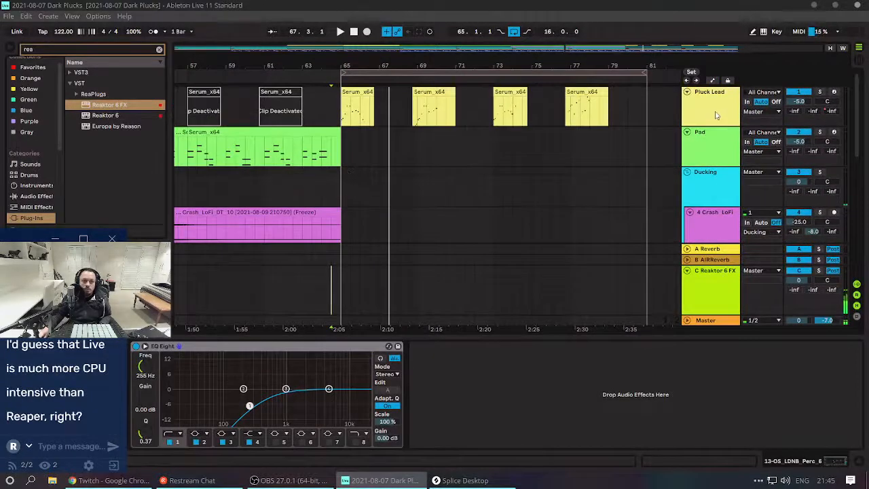
left_click(716, 115)
left_click(345, 175)
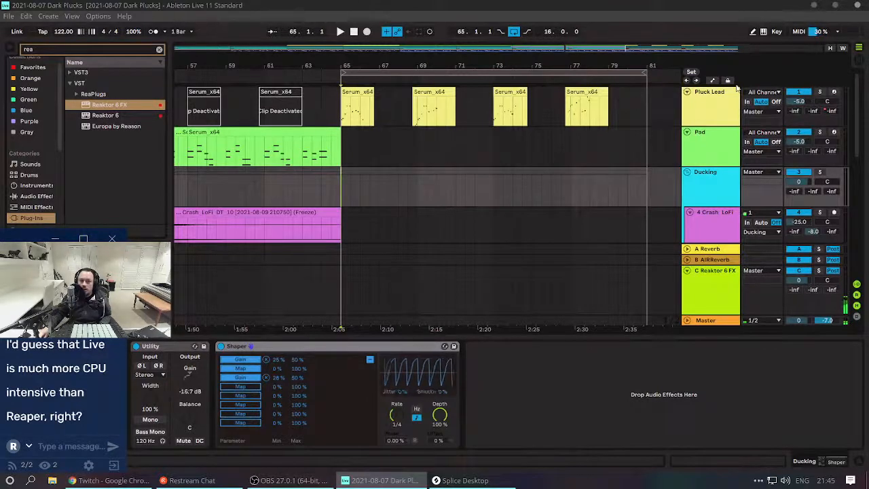
left_click(721, 111)
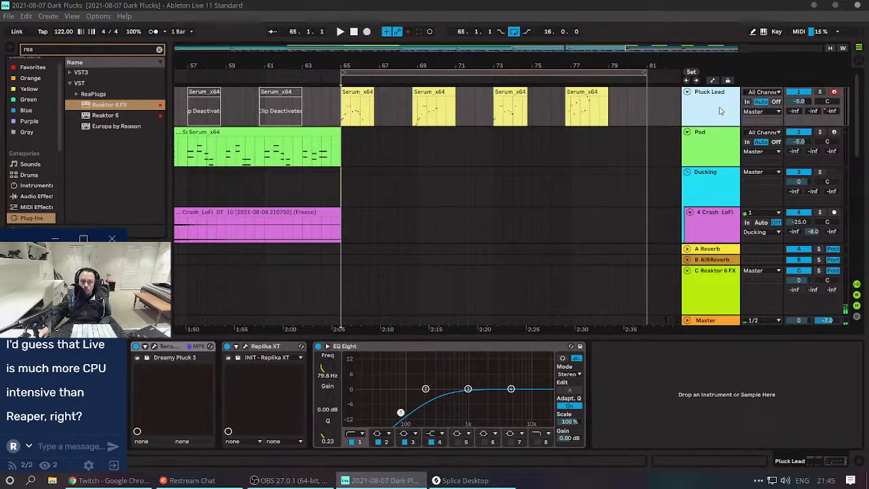
key("ctrl+shift+t")
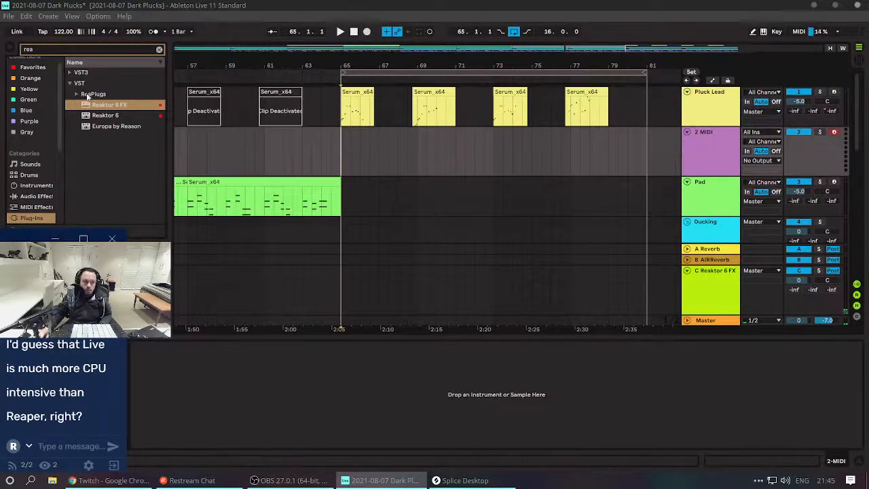
Load the Vital synth from the Favorites collection onto the new MIDI track below Pluck Lead.
scroll(20, 80, "up", 1)
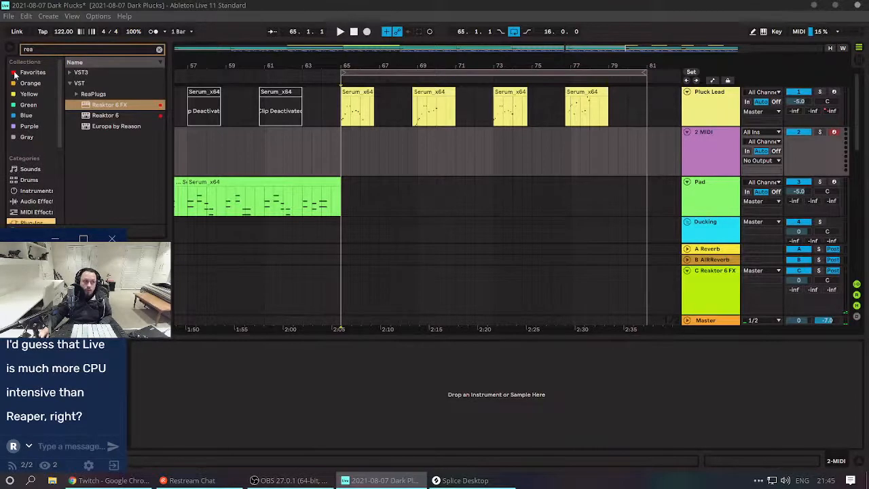
left_click(34, 72)
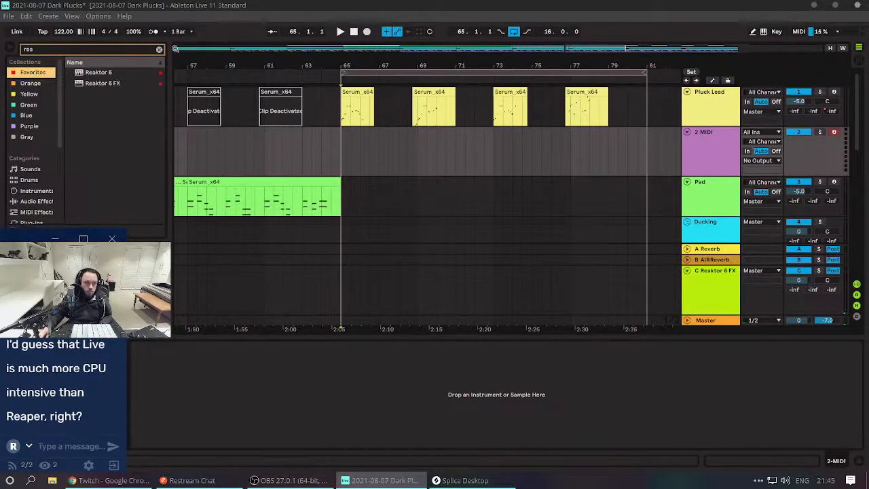
left_click(160, 49)
scroll(122, 161, "down", 3)
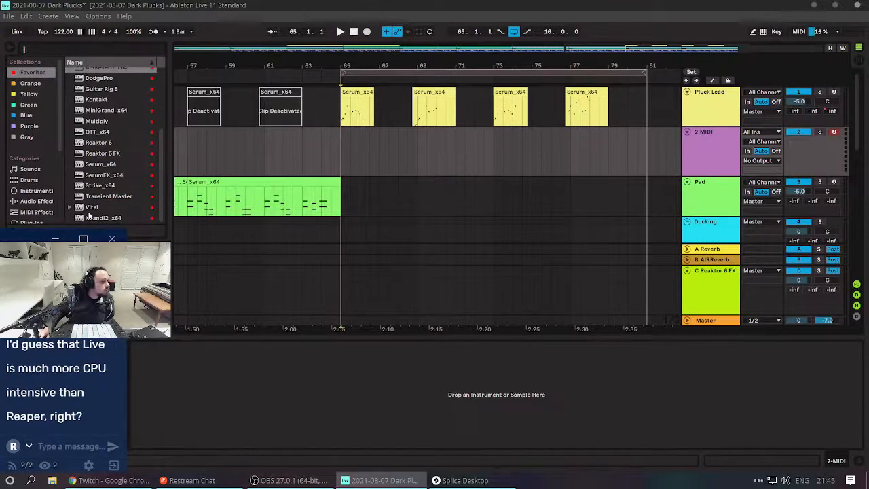
left_click_drag(95, 209, 228, 366)
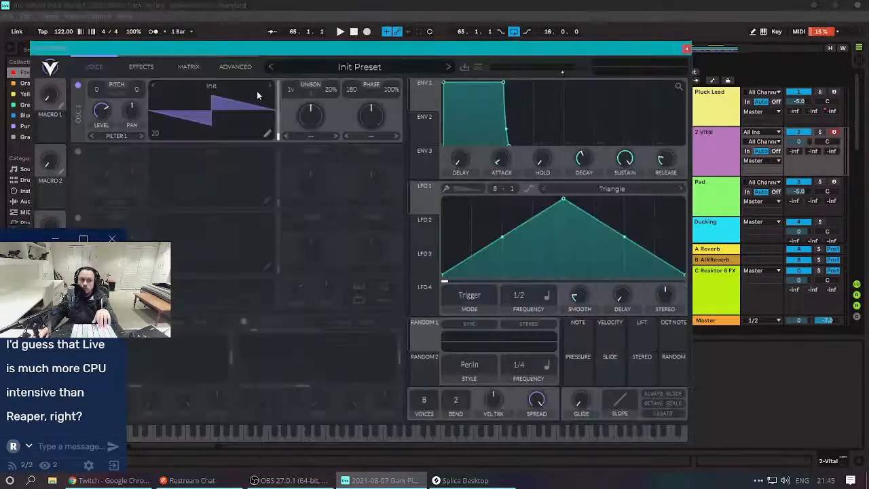
Close the Vital window and remove the synth from the MIDI track.
left_click_drag(180, 48, 329, 38)
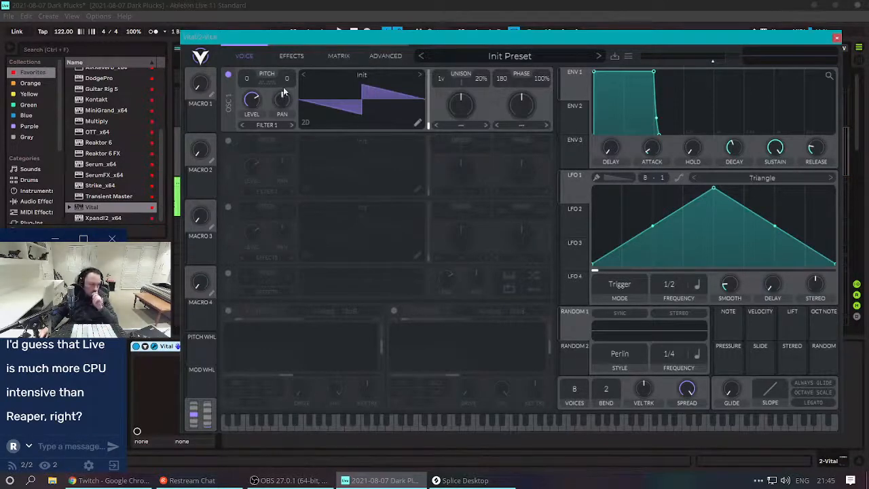
left_click(837, 38)
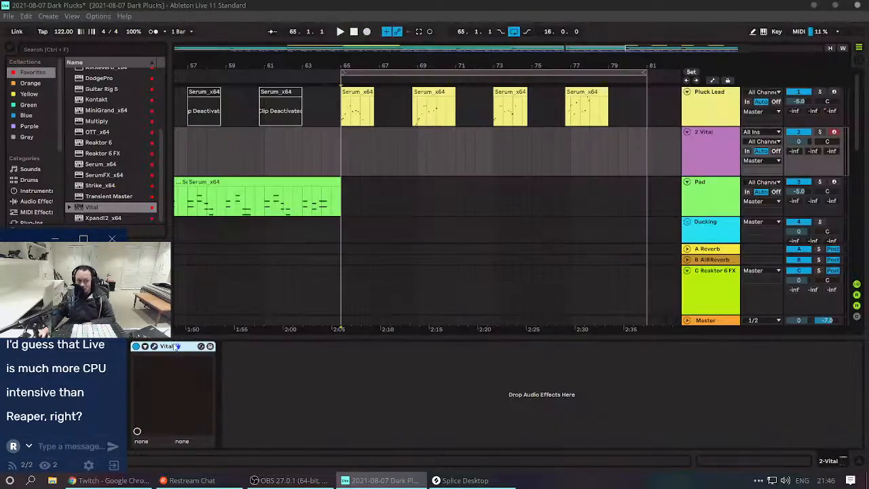
key("Delete")
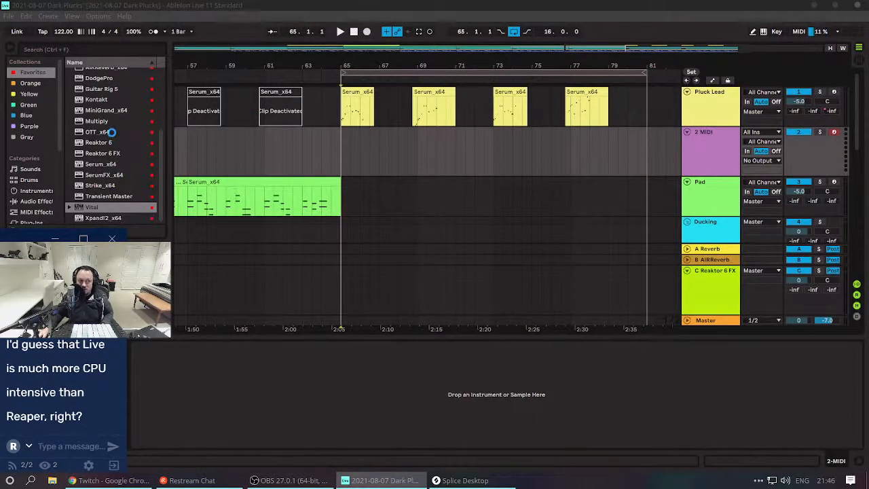
Search the plug-ins for "reas" and try to load the VST3 Reason Rack Plugin Effect onto the empty MIDI track.
scroll(14, 135, "down", 2)
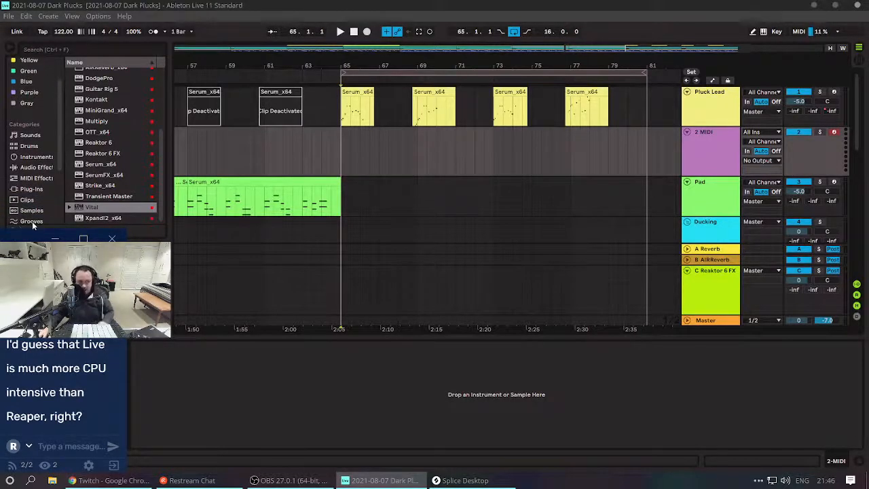
left_click(32, 189)
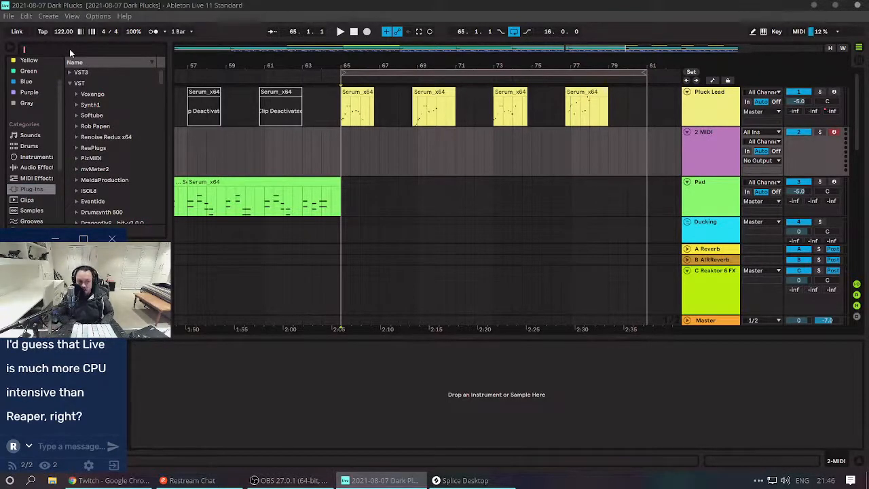
type("reas")
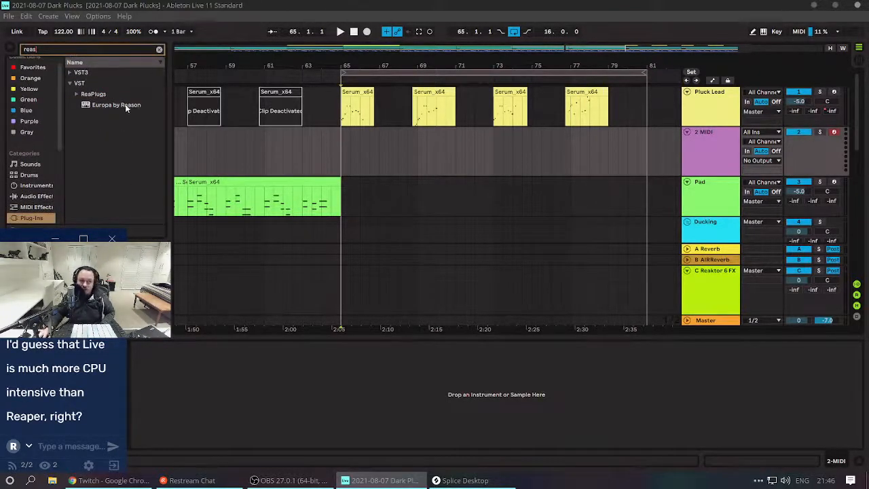
left_click(71, 73)
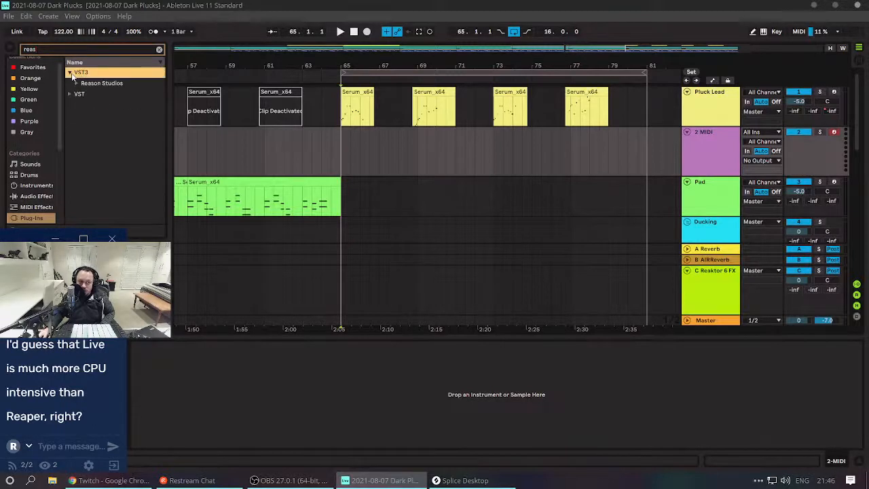
left_click(88, 84)
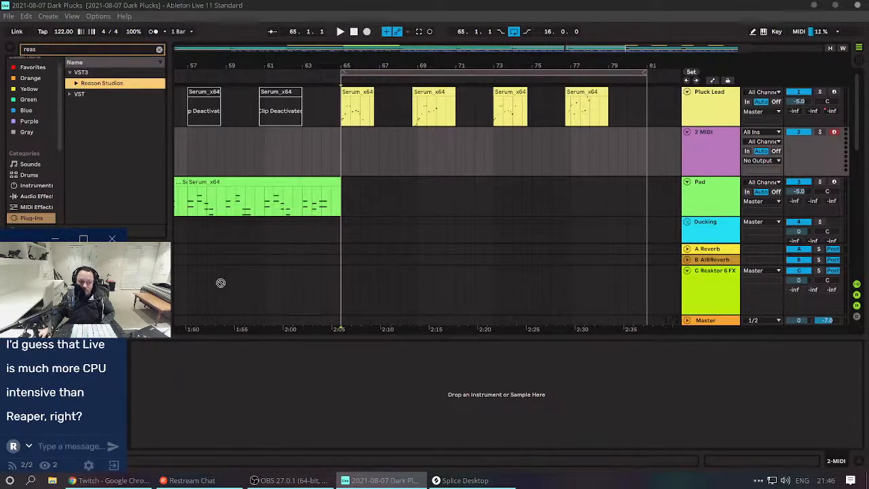
left_click(70, 92)
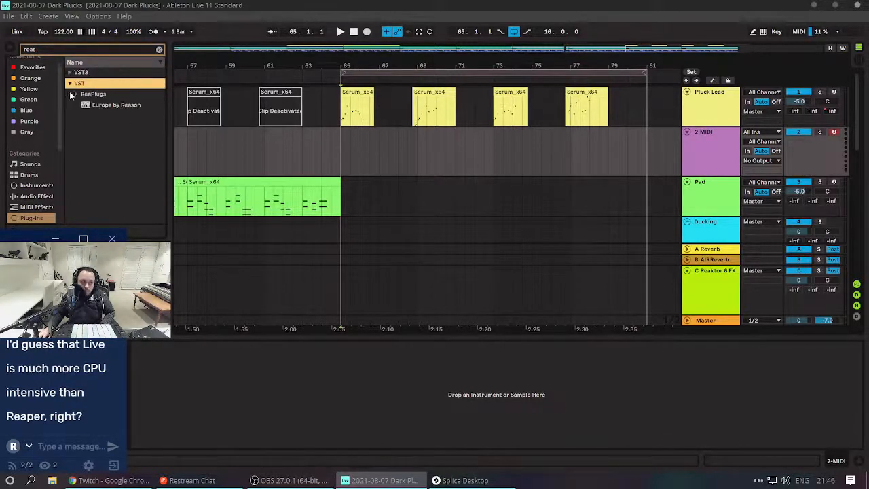
key("Up")
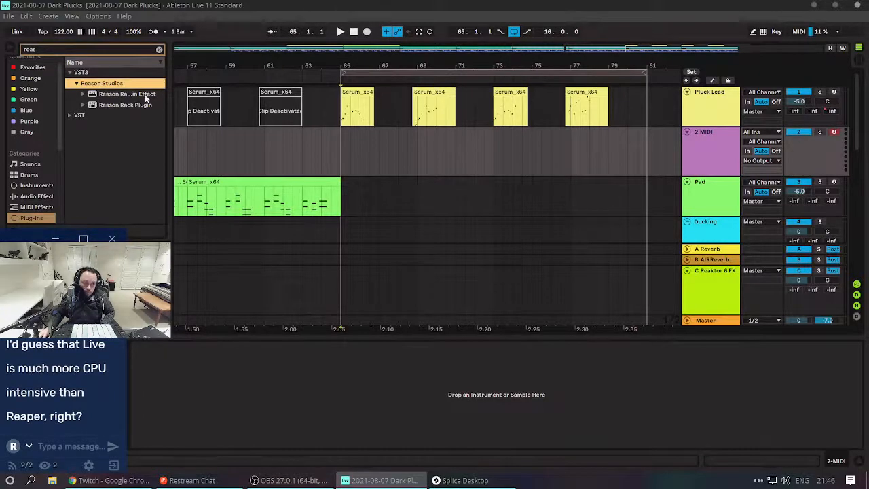
left_click_drag(144, 93, 193, 398)
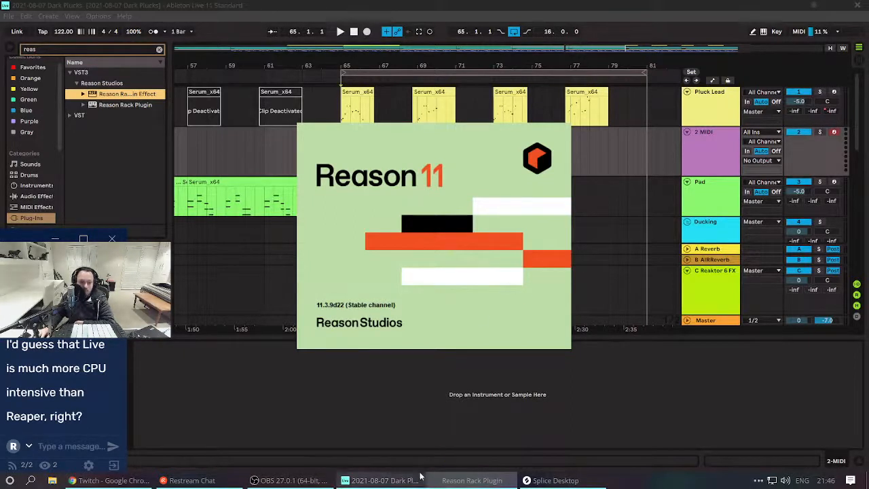
mouse_move(452, 483)
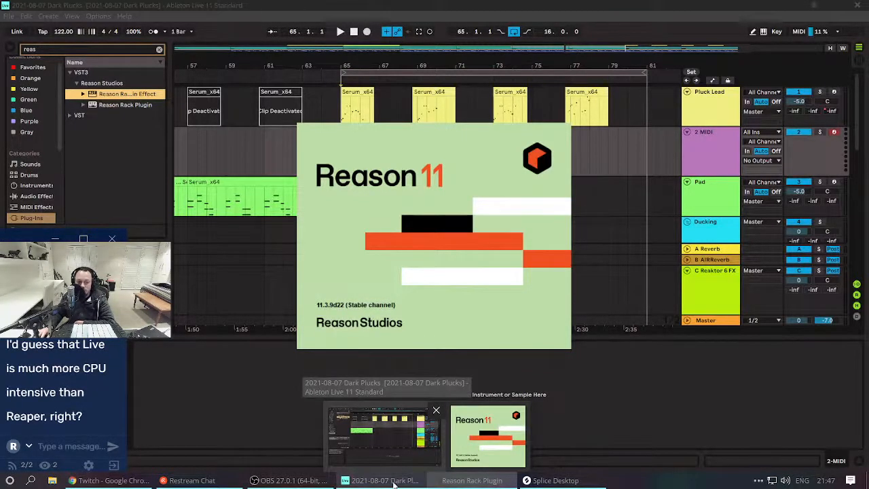
left_click(407, 419)
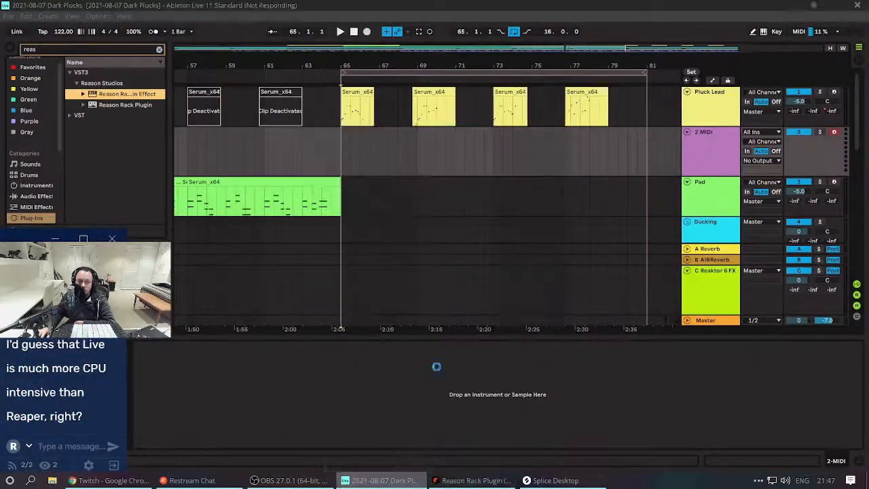
left_click(454, 483)
left_click(472, 480)
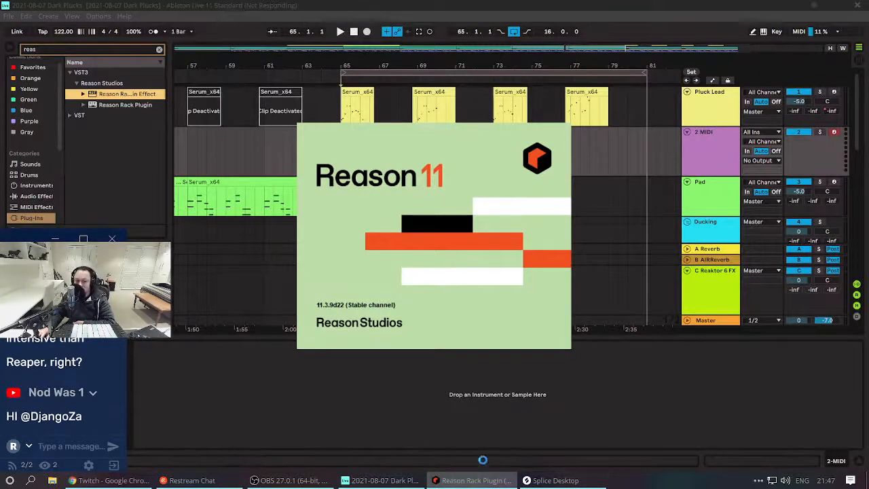
left_click(403, 480)
left_click(457, 481)
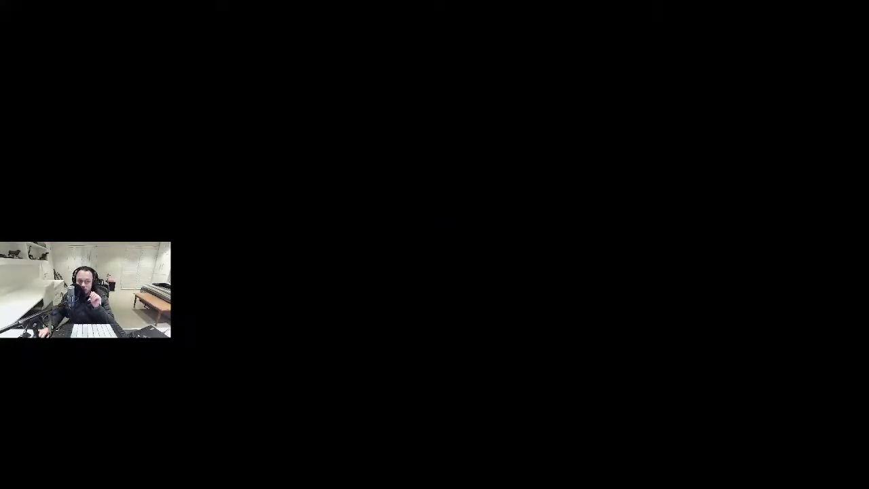
Open Task Manager, end the Ableton Live 11 Standard task, and close Task Manager.
left_click(358, 327)
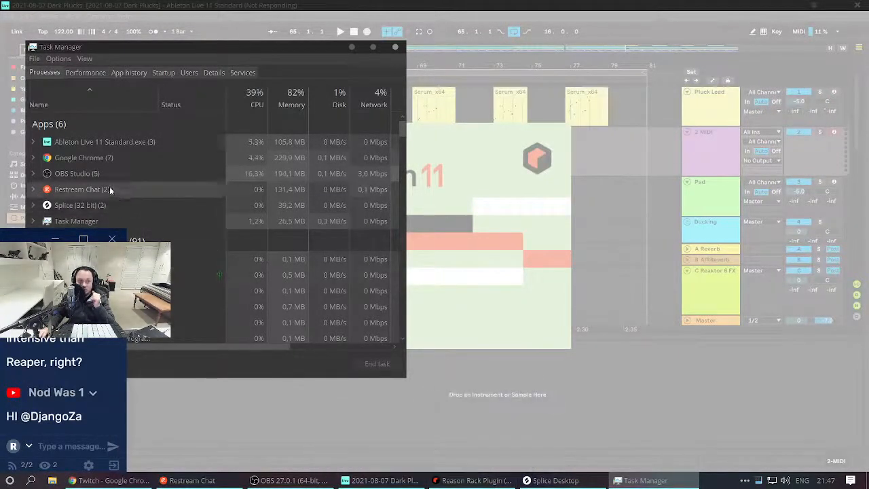
right_click(120, 145)
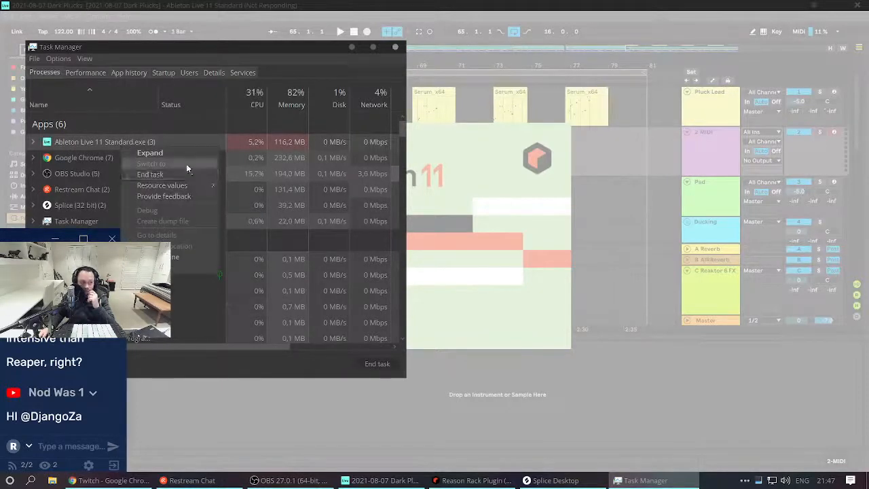
left_click(188, 175)
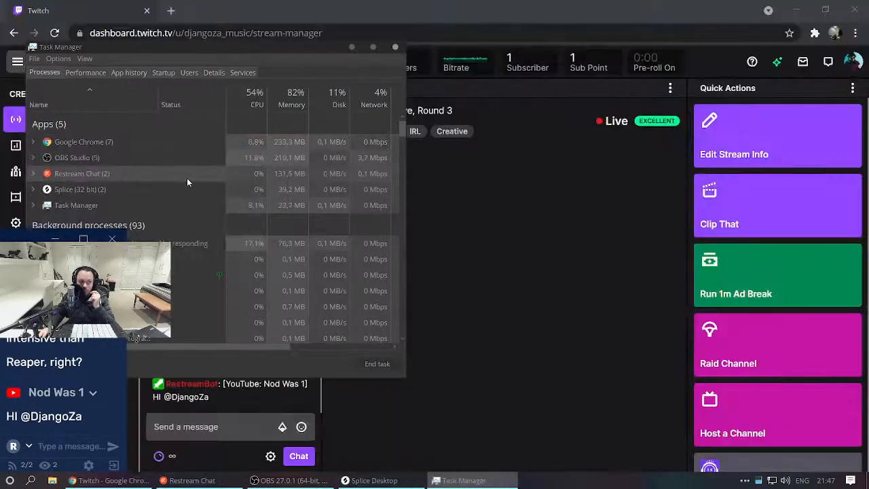
left_click(396, 47)
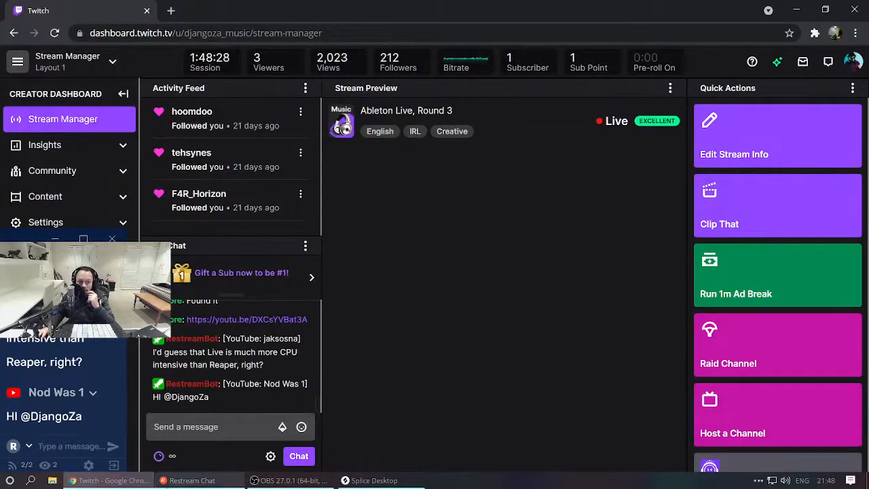
Launch REAPER and accept the Project Settings for the new project.
left_click(9, 480)
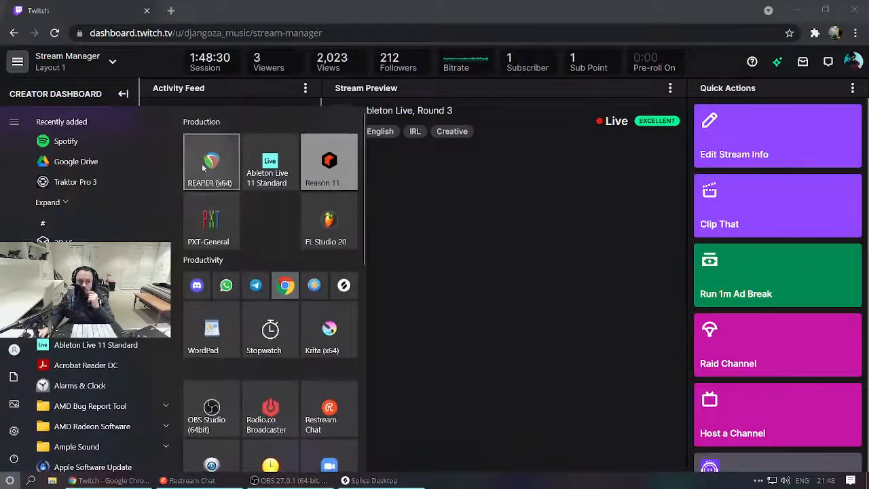
left_click(210, 169)
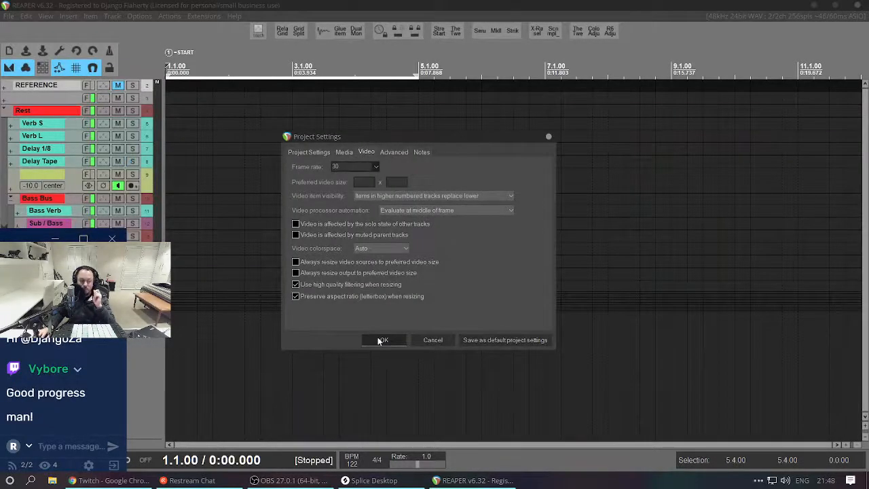
left_click(382, 339)
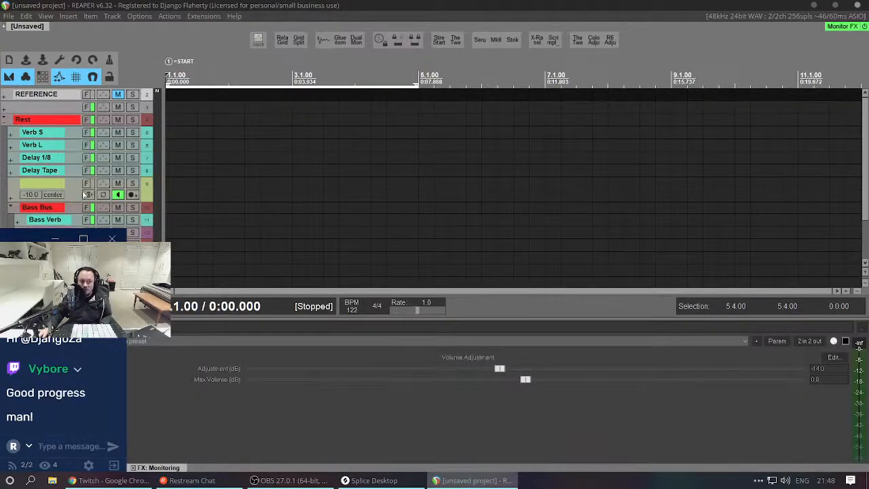
Add the VST3i Reason Rack Plugin from the Synths (64bit) folder to track 9, below Delay Tape.
left_click(76, 189)
key("f")
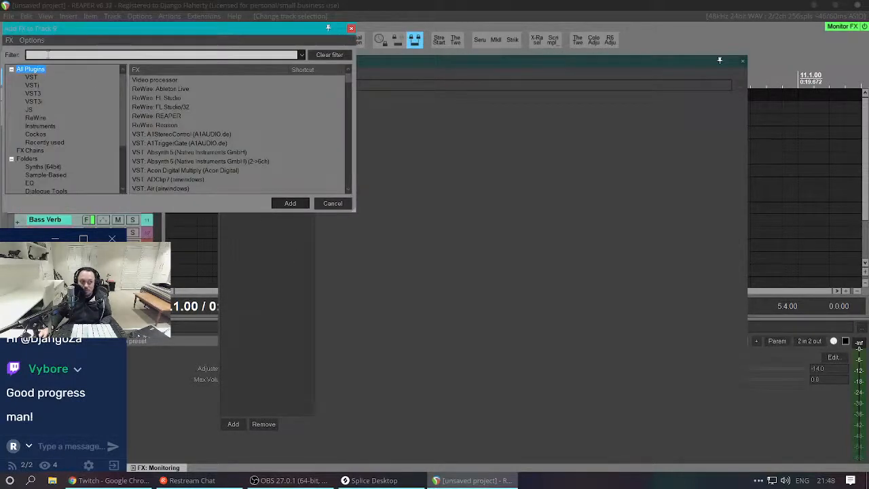
scroll(49, 125, "down", 1)
left_click(48, 142)
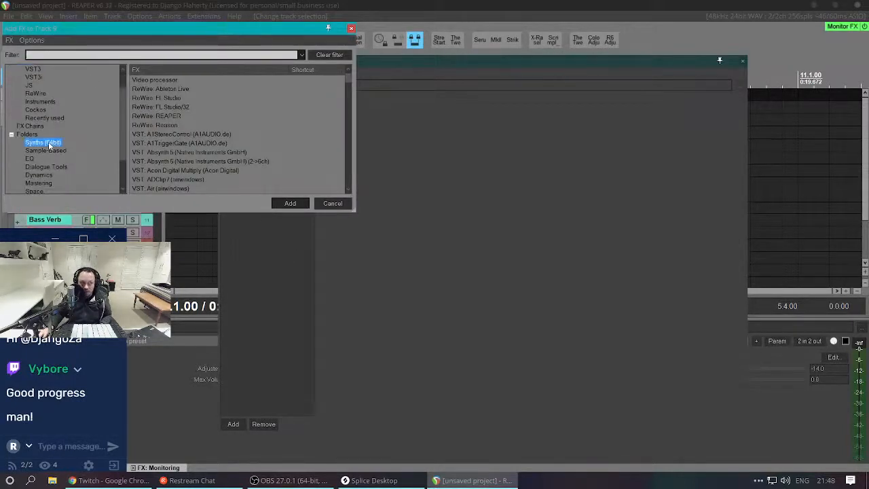
scroll(171, 175, "down", 3)
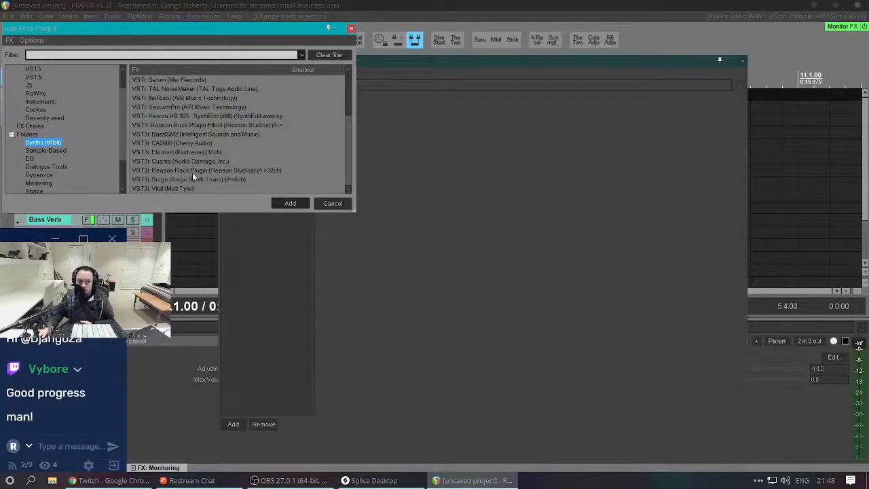
double_click(192, 173)
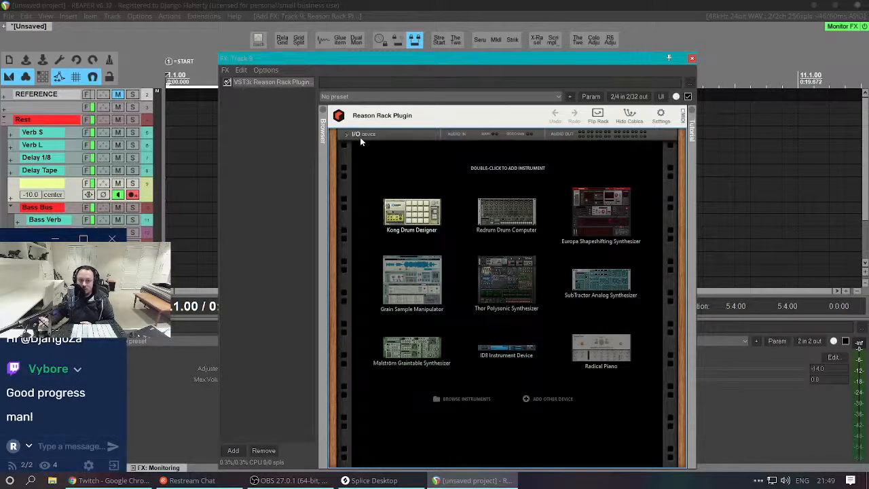
Add a SubTractor Analog Synthesizer to the Reason rack, reselect track 9 and hide the docked Monitoring FX view.
double_click(589, 275)
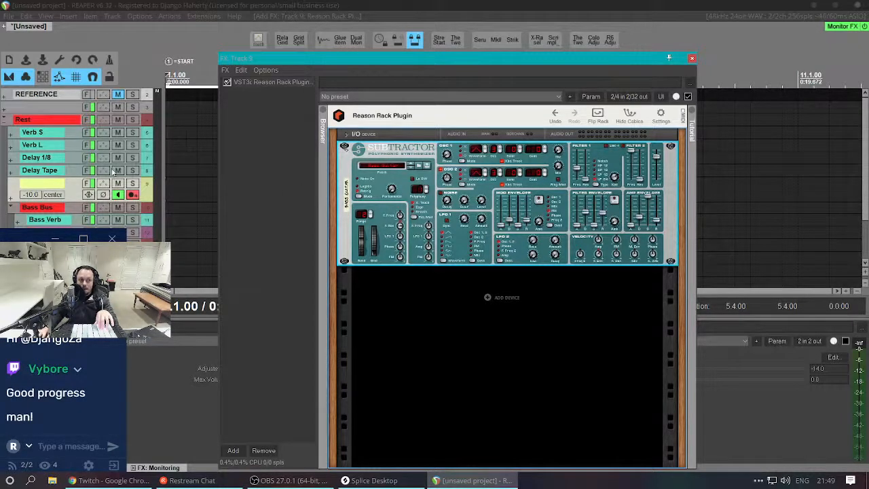
left_click(148, 171)
left_click(143, 194)
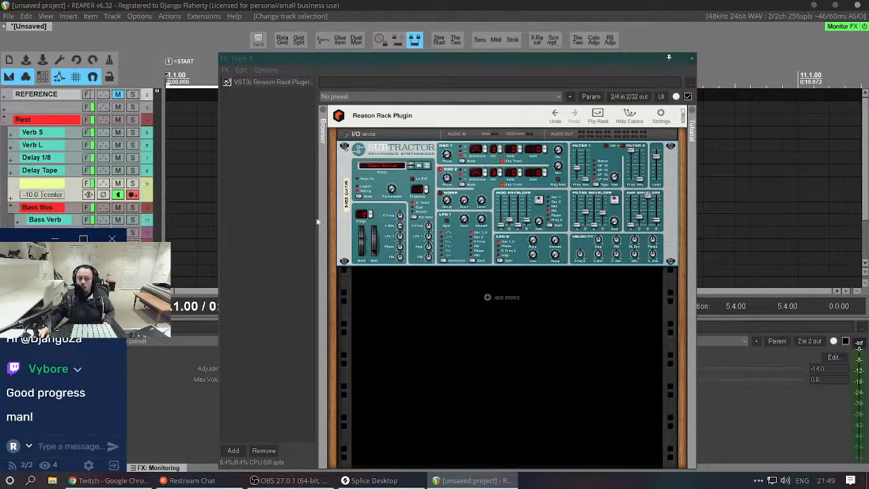
left_click(148, 195)
key("F7")
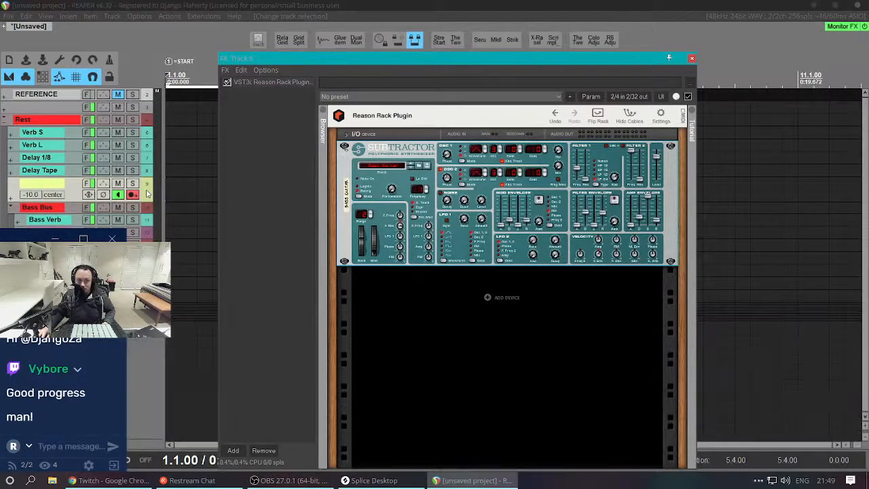
key("F8")
key("F9")
key("F7")
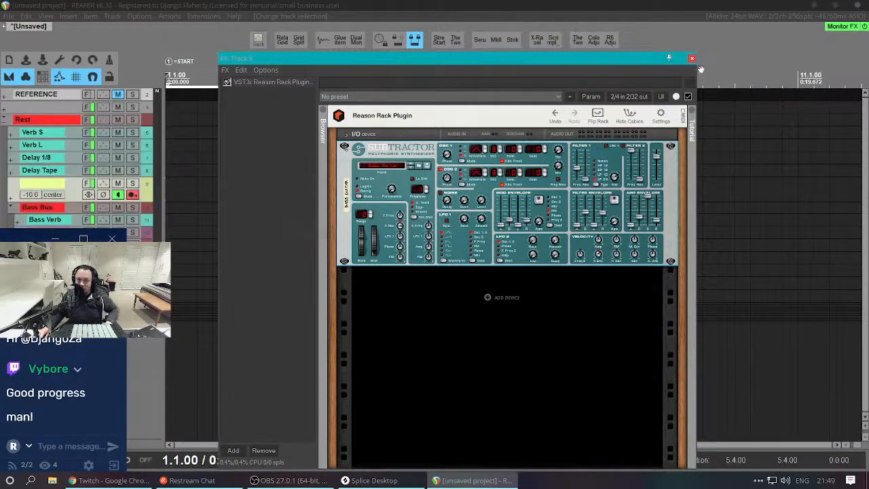
Restart REAPER without saving the current project and accept the Project Settings for the new project.
left_click(694, 59)
key("ctrl+q")
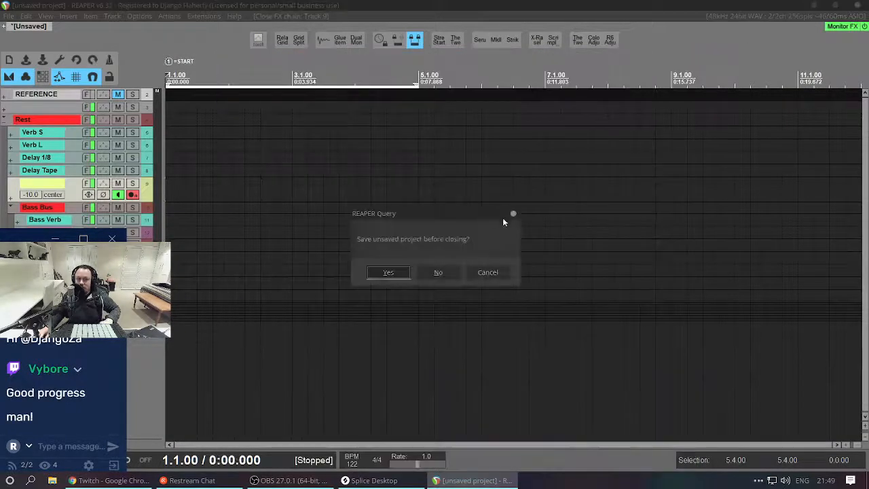
left_click(442, 273)
key("super")
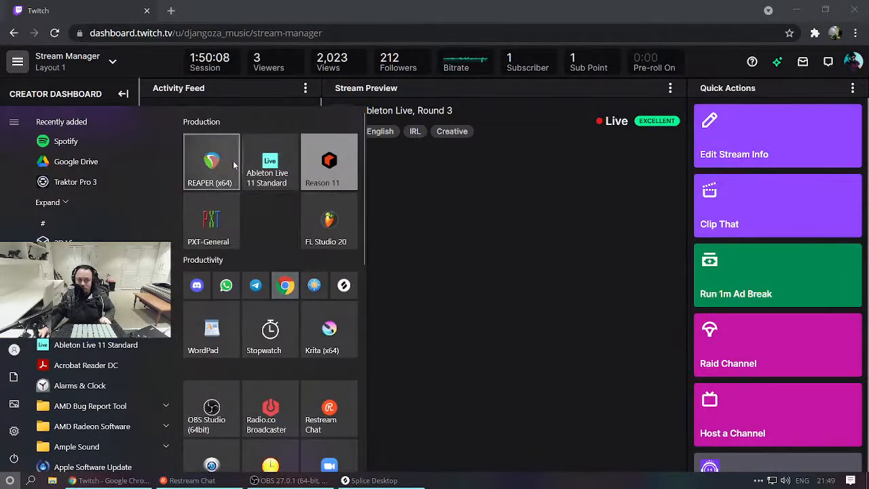
left_click(196, 166)
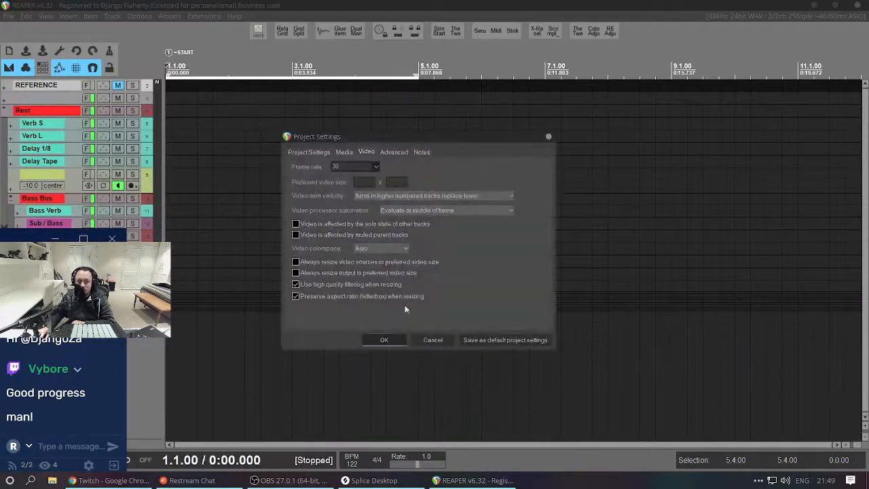
left_click(384, 340)
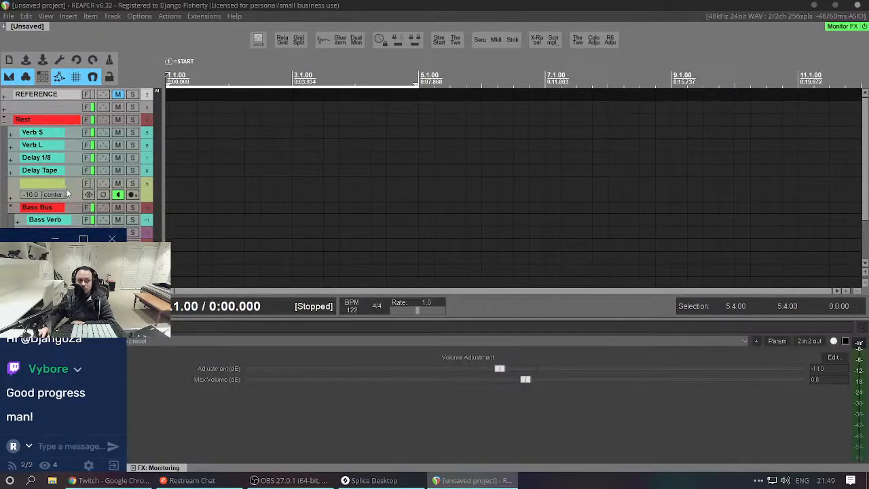
Add the VST3i Reason Rack Plugin from the Synths (64bit) folder to the unnamed track 9 below Delay Tape.
left_click(78, 188)
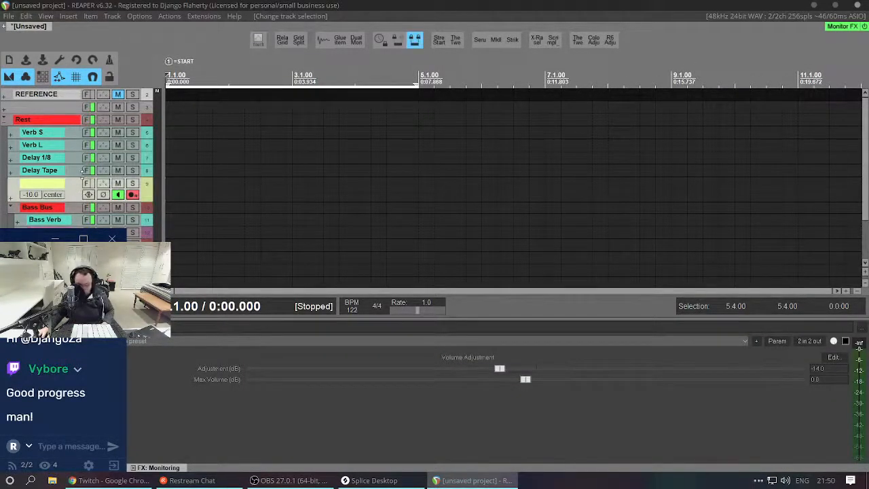
left_click(85, 183)
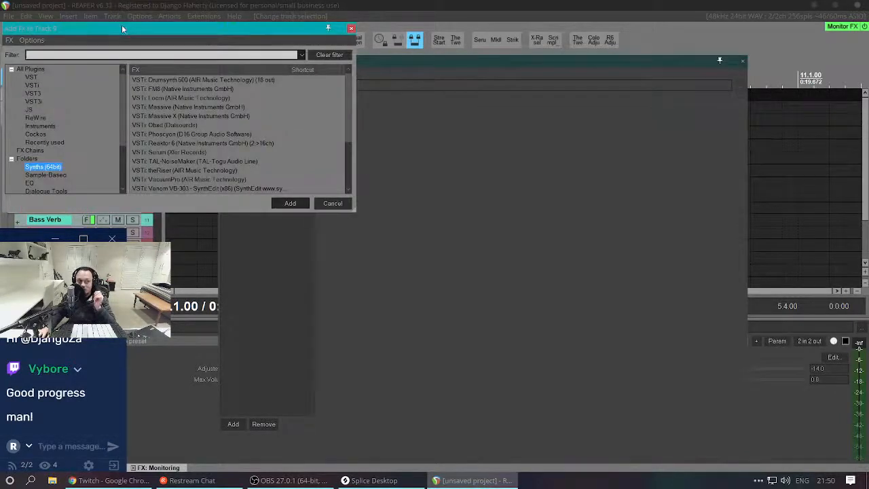
left_click_drag(121, 24, 469, 70)
scroll(406, 180, "down", 1)
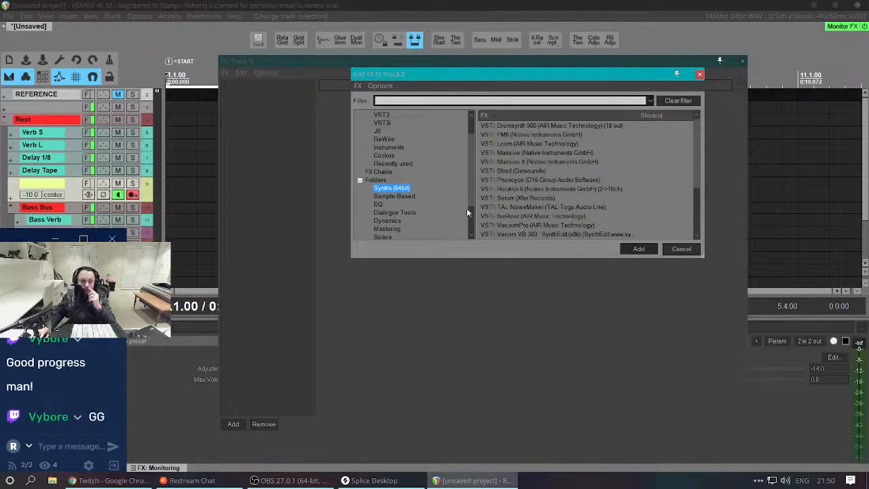
scroll(546, 190, "down", 3)
left_click(535, 215)
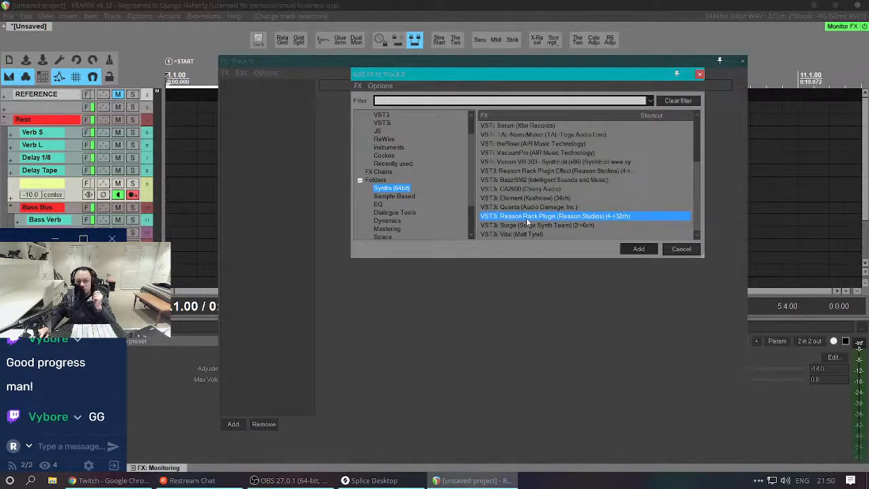
double_click(530, 219)
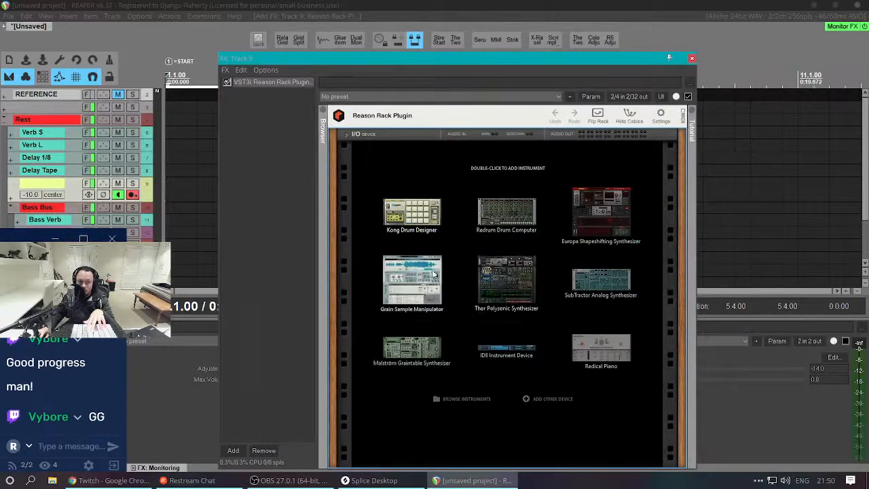
Add a SubTractor Analog Synthesizer to the Reason rack and reset the device to its initial patch.
double_click(612, 278)
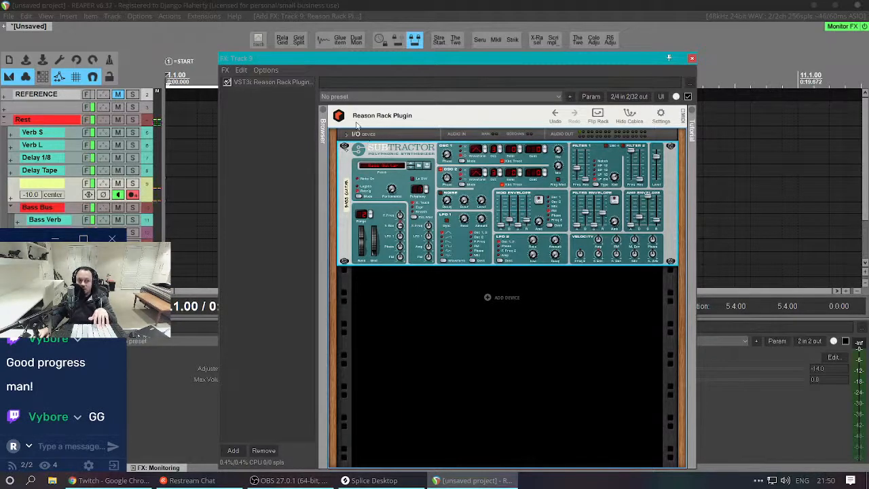
right_click(419, 154)
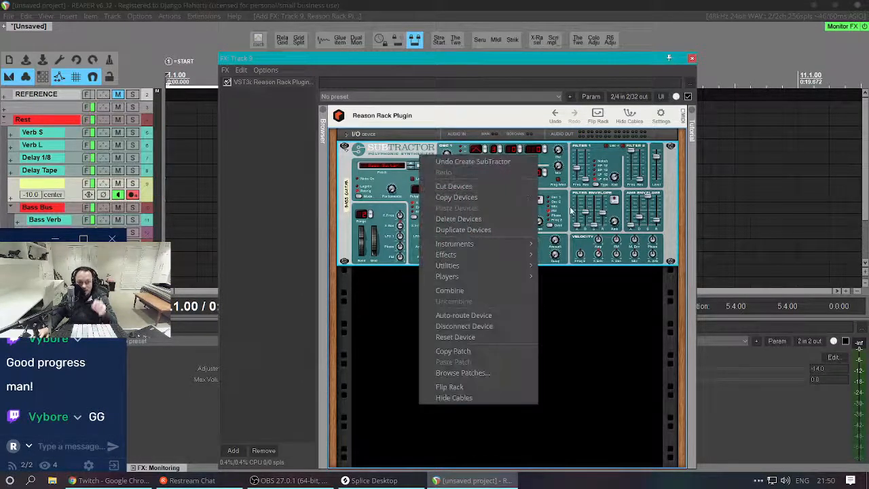
left_click(493, 335)
right_click(493, 335)
right_click(448, 288)
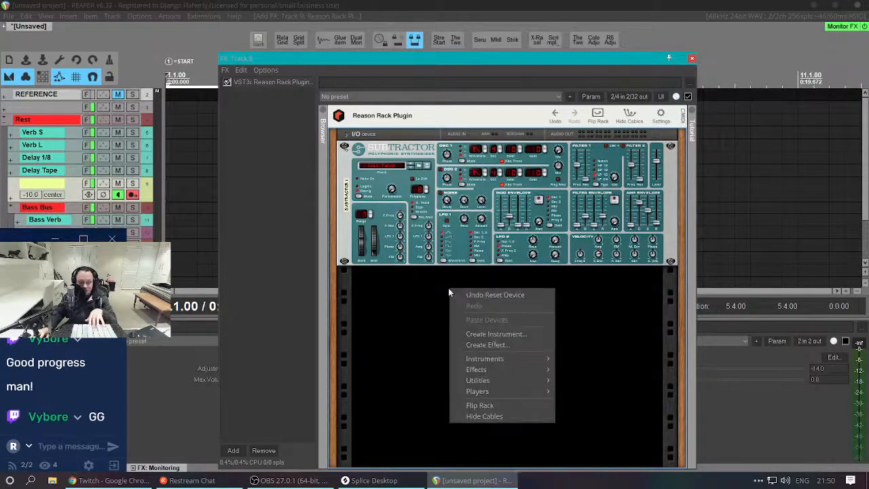
left_click(397, 151)
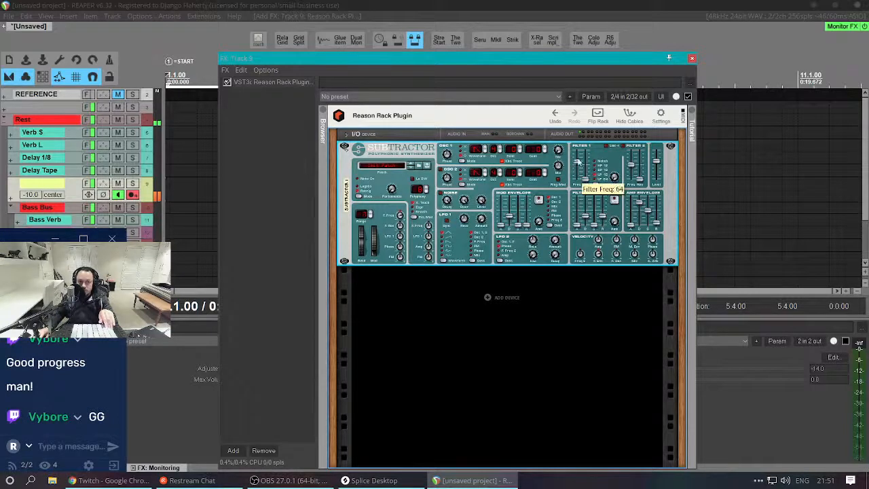
Shape the SubTractor sound by adjusting oscillator 1's tuning, the Filter 1 sliders, the modulation envelope and the amp envelope release.
left_click_drag(577, 161, 577, 152)
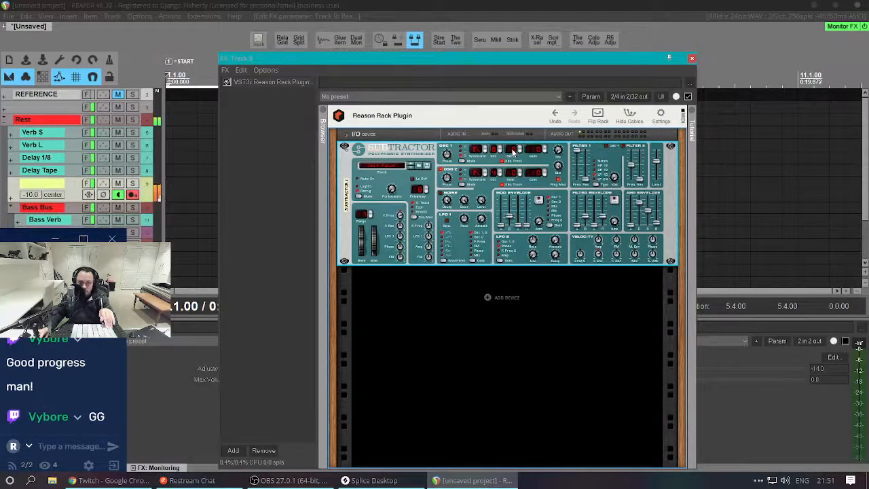
mouse_move(512, 149)
left_mouse_down()
mouse_move(518, 132)
mouse_move(513, 156)
left_mouse_up()
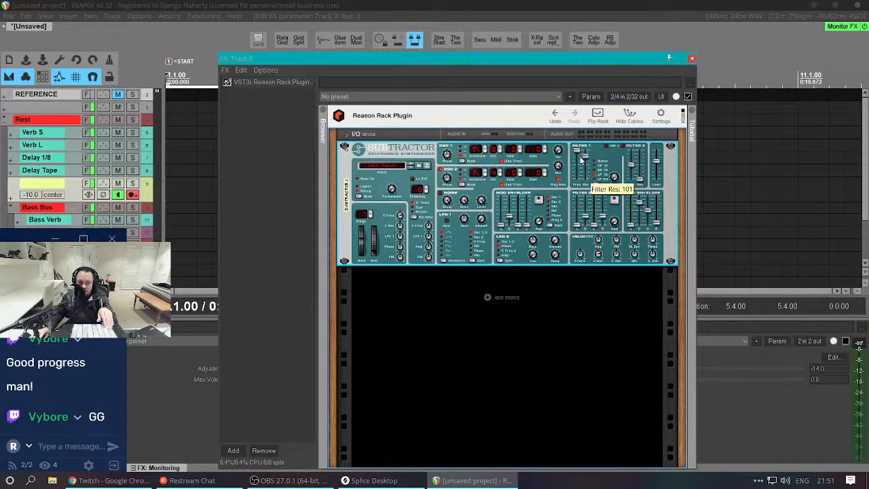
left_click_drag(574, 161, 575, 166)
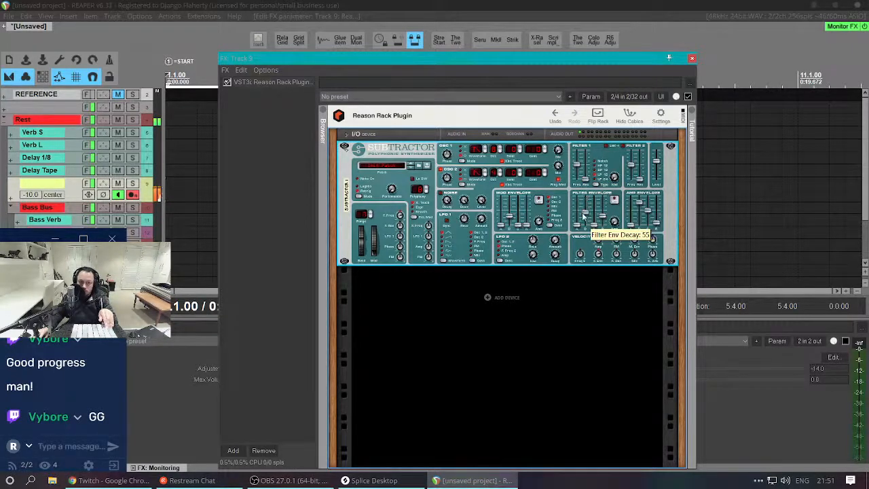
left_click_drag(512, 205, 512, 209)
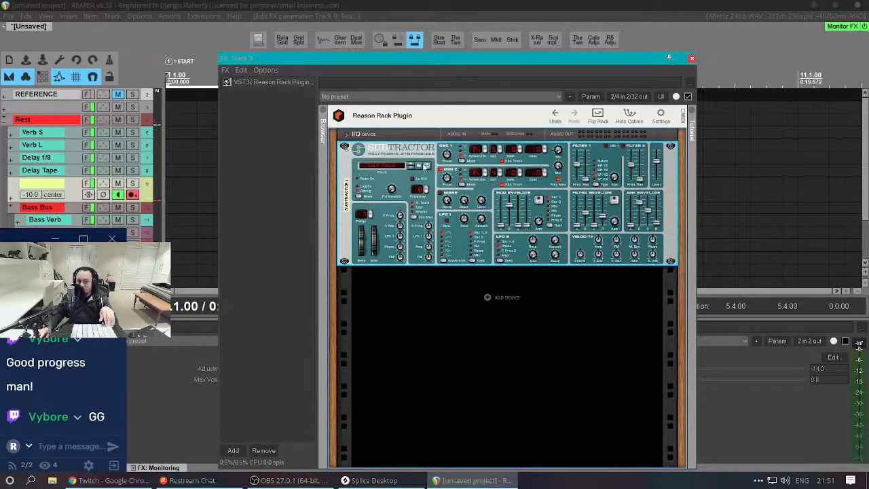
left_click_drag(501, 224, 498, 208)
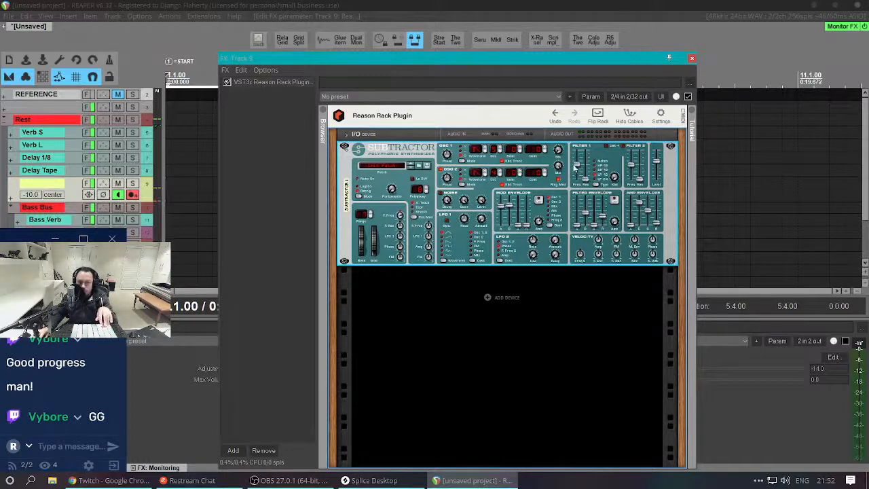
left_click_drag(581, 175, 572, 163)
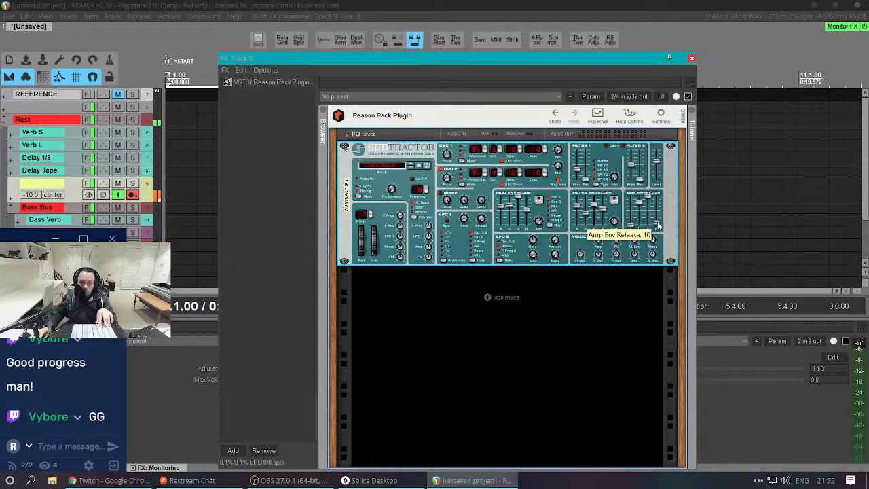
mouse_move(660, 211)
left_mouse_down()
mouse_move(660, 203)
mouse_move(657, 211)
left_mouse_up()
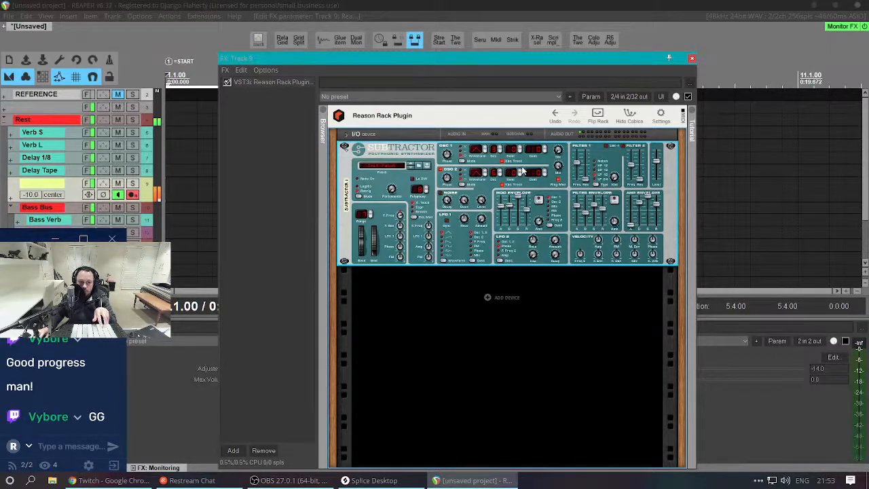
Add the Serum synth to track 9's FX chain and remove the Reason Rack Plugin from it.
double_click(266, 95)
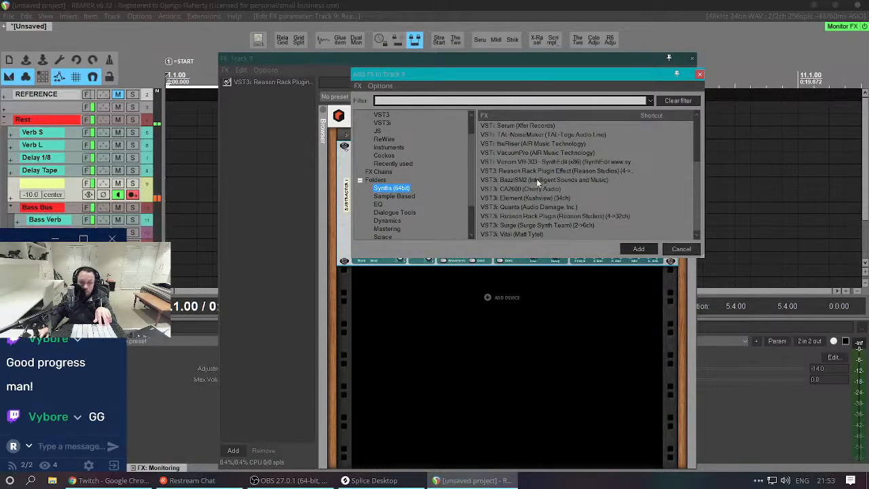
double_click(519, 125)
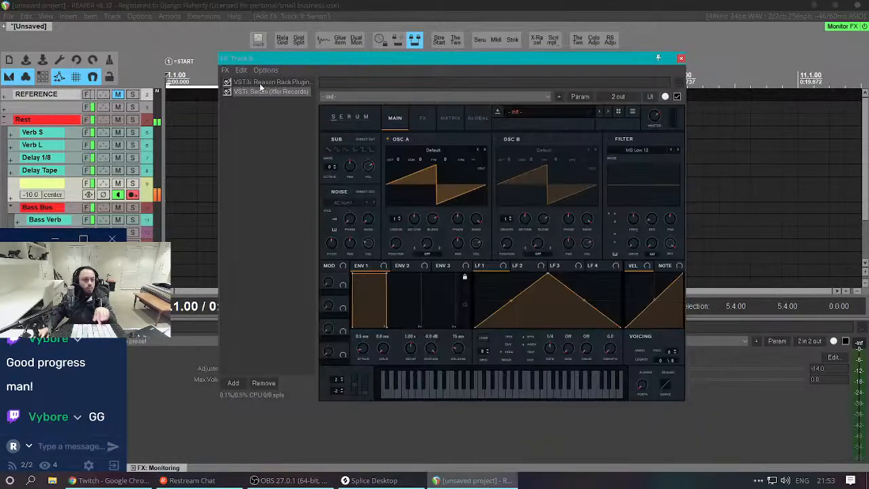
left_click(260, 83)
key("Delete")
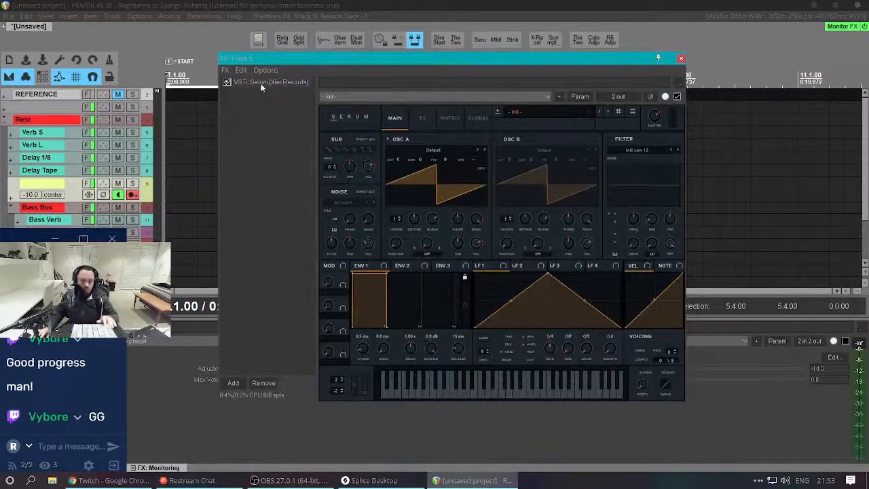
Load the Basic Shapes wavetable from the Analog category into Serum's oscillator A.
left_click(481, 150)
left_click(479, 150)
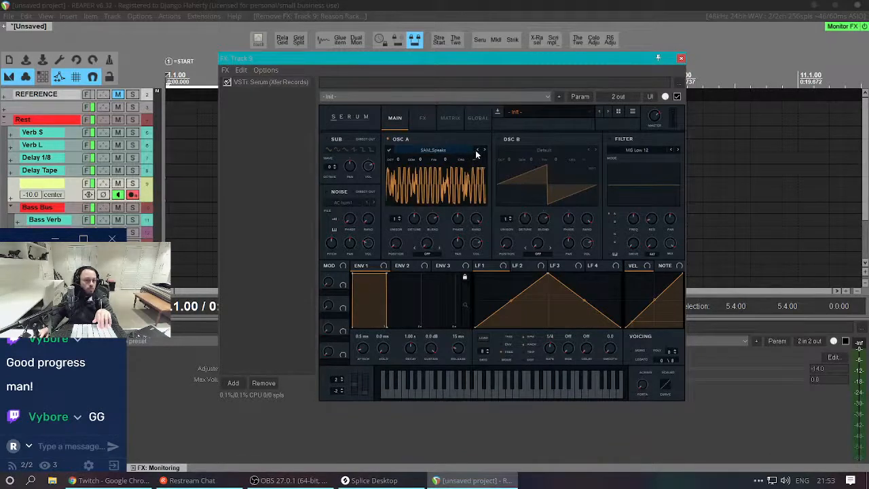
left_click(480, 150)
left_click(480, 150)
left_click(443, 151)
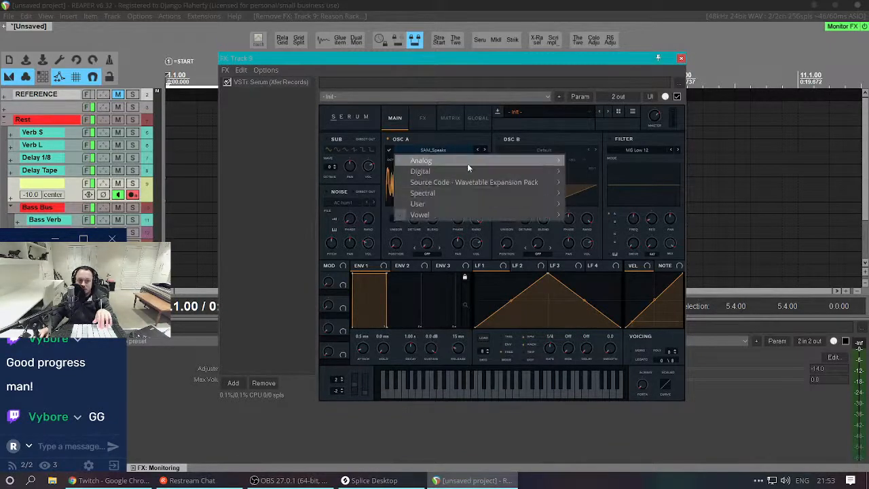
mouse_move(467, 162)
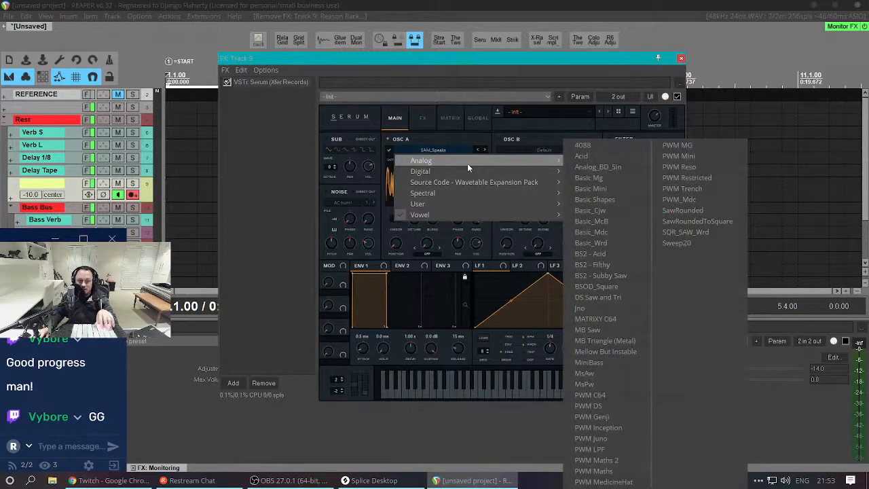
left_click(608, 200)
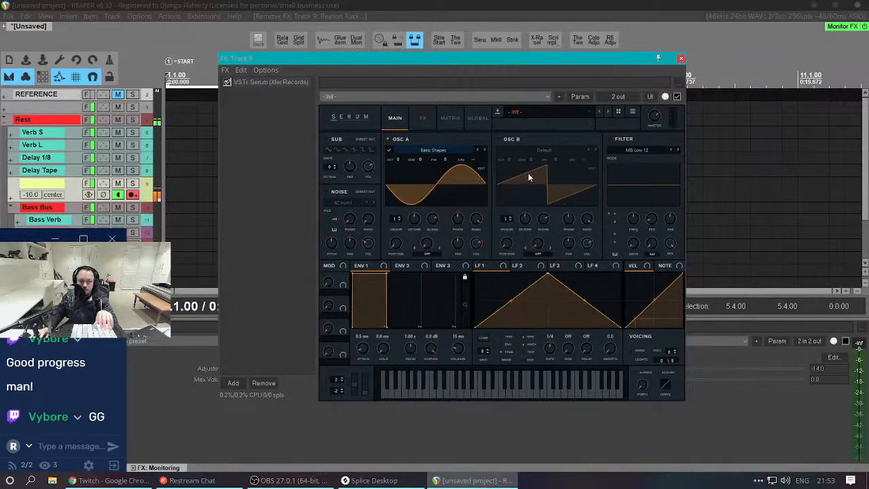
Load the Analog Basic Shapes wavetable into oscillator B, enable the oscillator and set its octave to +1.
left_click(505, 152)
mouse_move(557, 165)
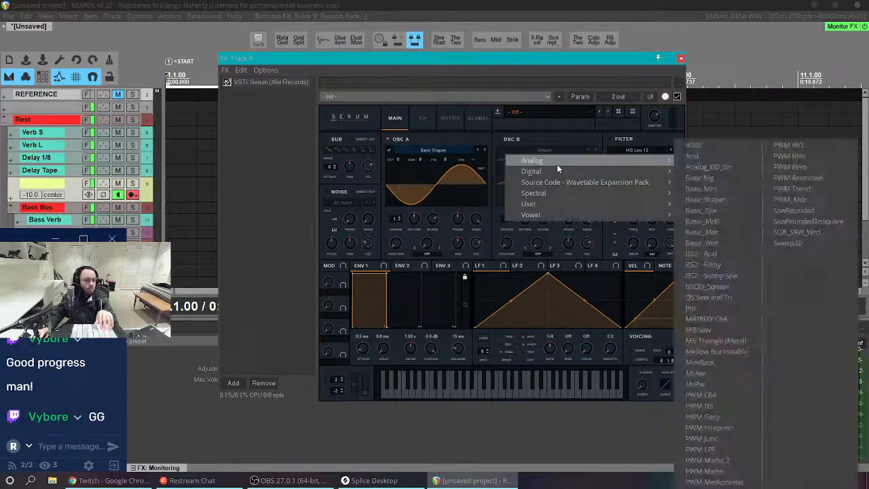
left_click(724, 199)
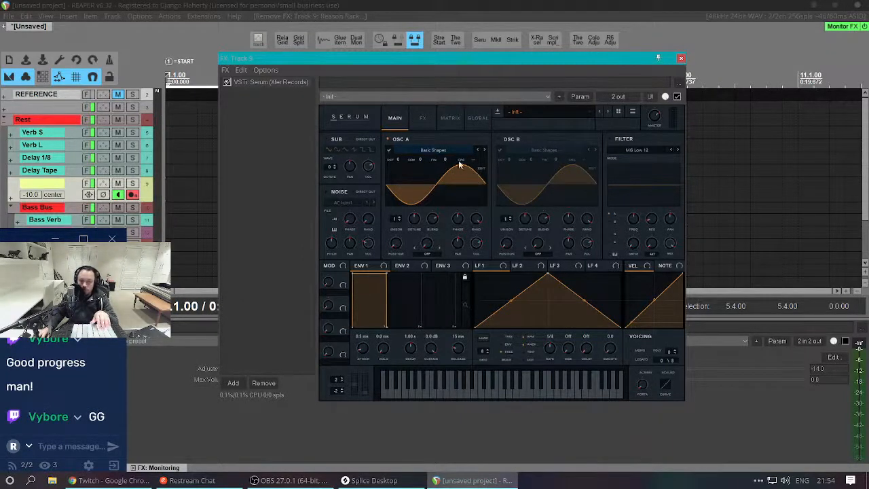
left_click(500, 139)
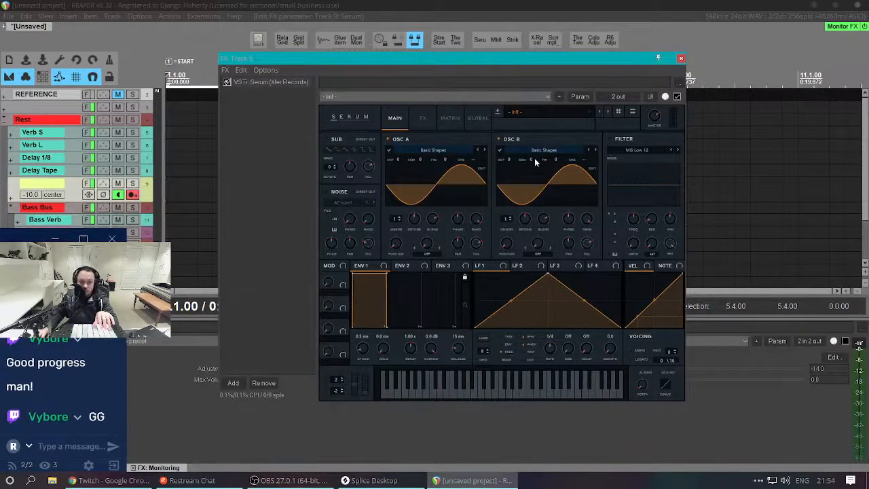
left_click_drag(534, 158, 516, 153)
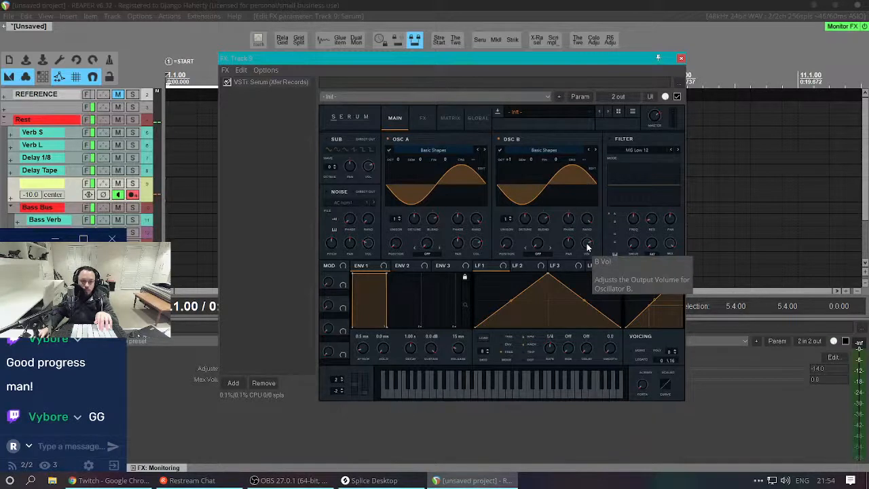
Warp oscillator A with RM (from B) at a raised amount and set the LFO 1 rate to 2 bar.
left_click(429, 255)
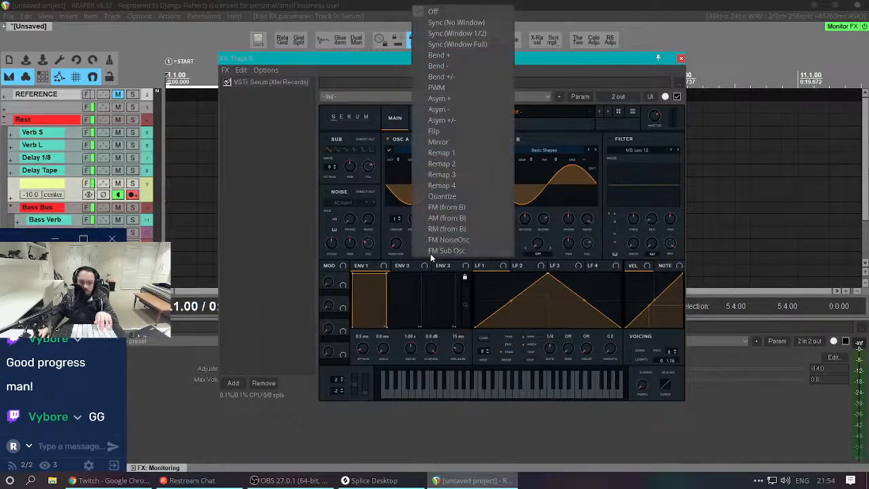
left_click(477, 229)
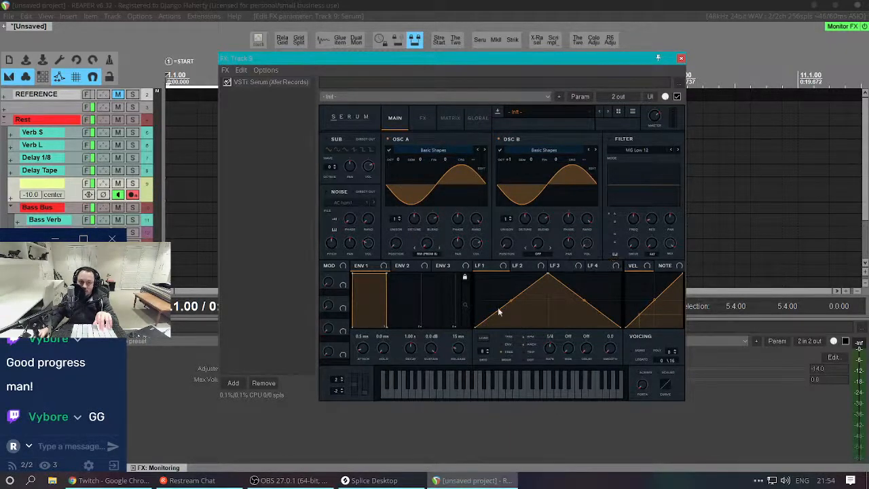
left_click_drag(432, 243, 439, 214)
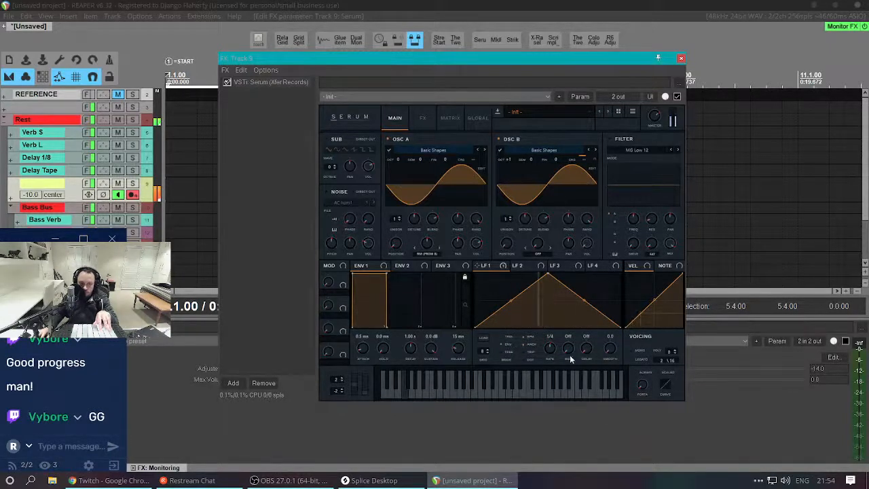
left_click_drag(547, 353, 545, 369)
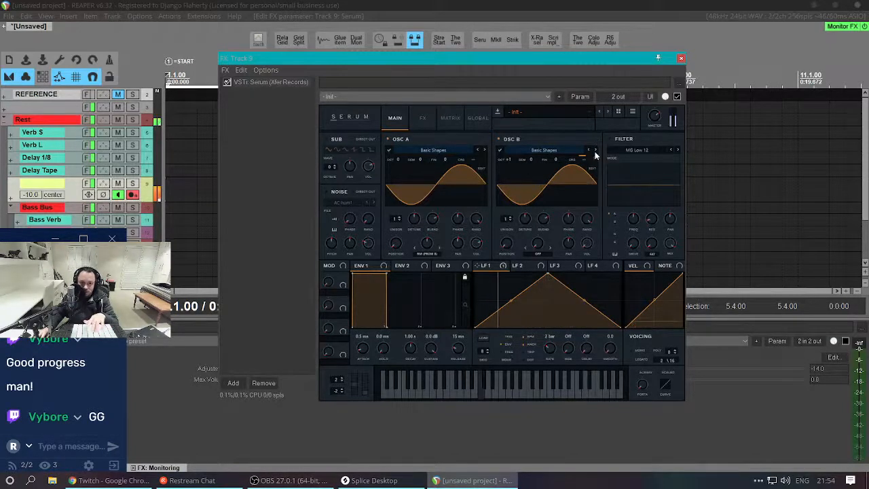
Move both oscillators' wavetable positions to the saw shape at position 2 and adjust oscillator A's RM warp amount.
left_click_drag(511, 241, 510, 223)
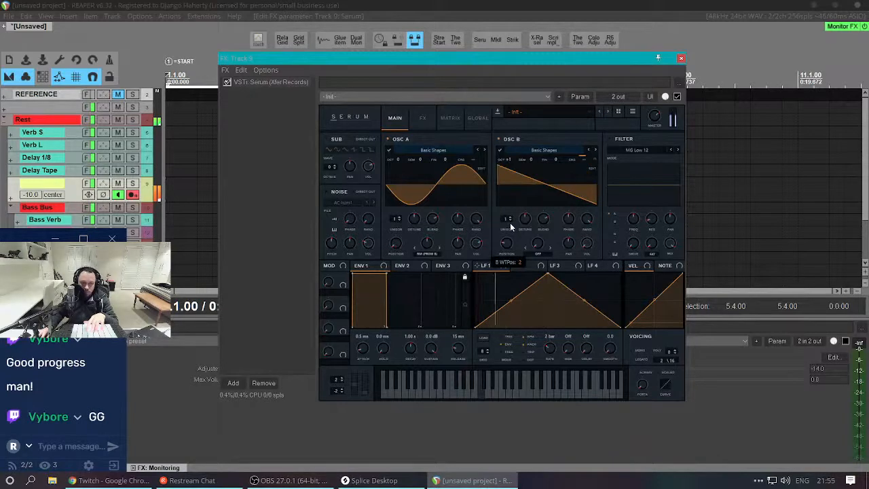
left_click_drag(400, 247, 409, 227)
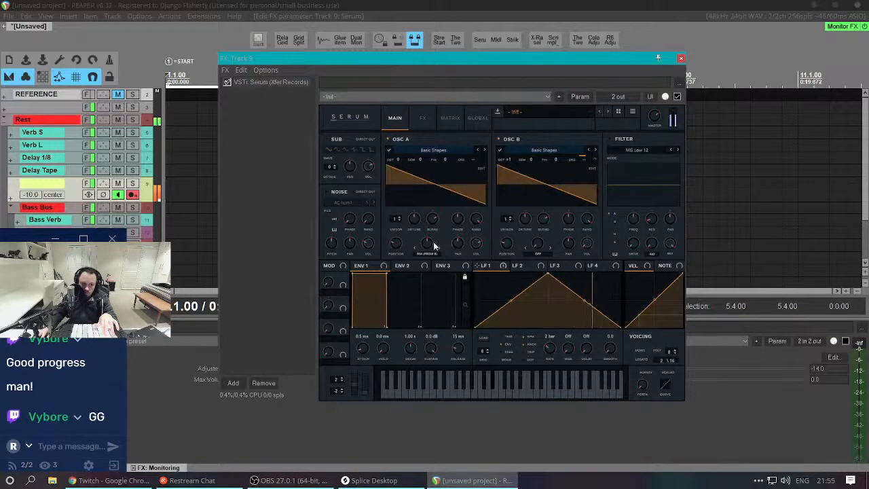
left_click_drag(430, 243, 460, 184)
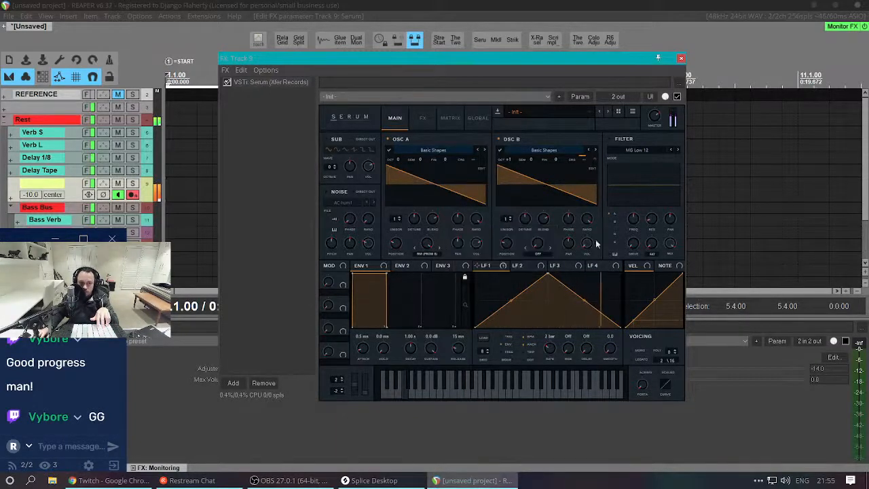
Reshape LFO 1 into a falling ramp and enable the MG Low 12 filter.
left_click_drag(547, 276, 452, 250)
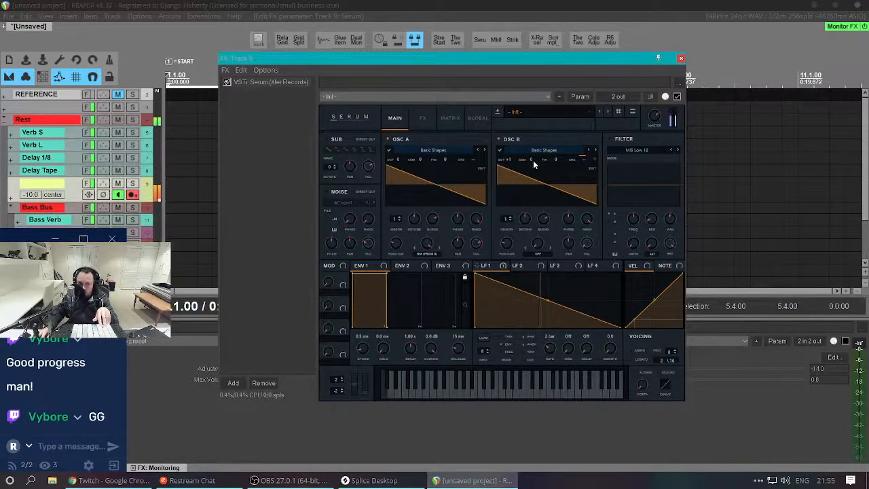
left_click(618, 147)
left_click(617, 146)
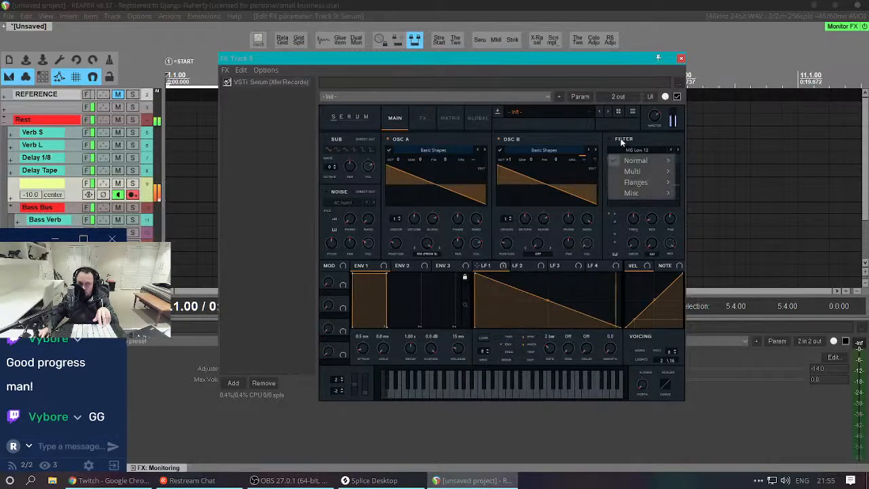
left_click(621, 140)
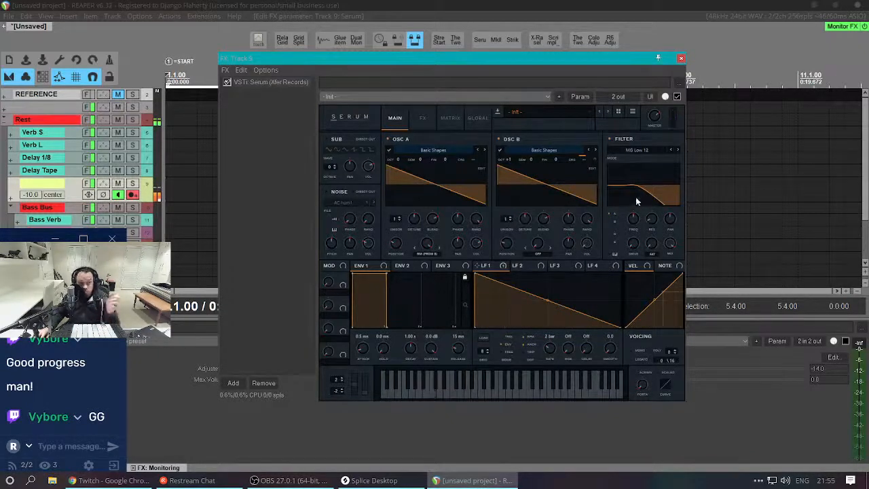
Remove Serum from track 9's FX chain and add the ReWire: Ableton Live device in its place.
left_click(271, 82)
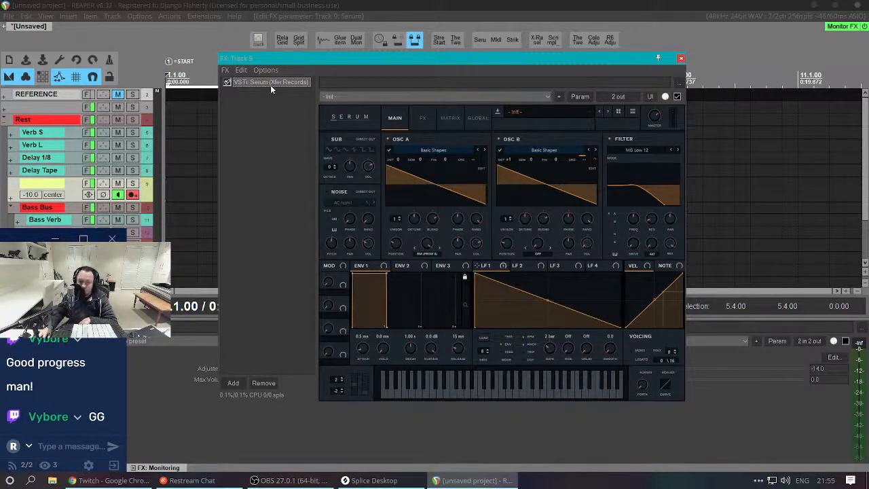
key("Delete")
double_click(265, 102)
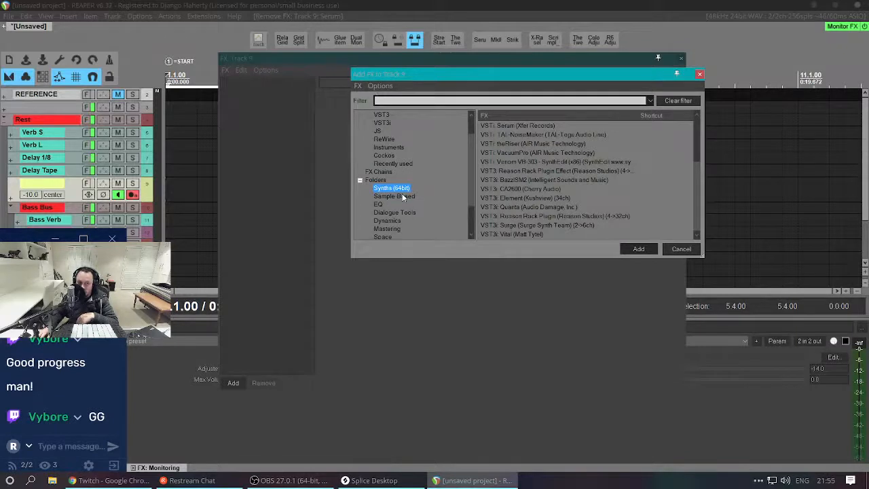
scroll(404, 143, "up", 1)
left_click(390, 114)
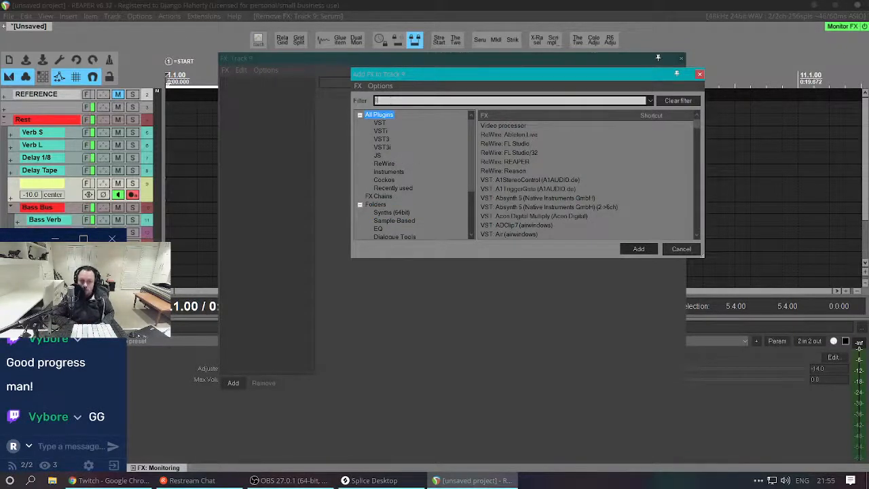
type("live")
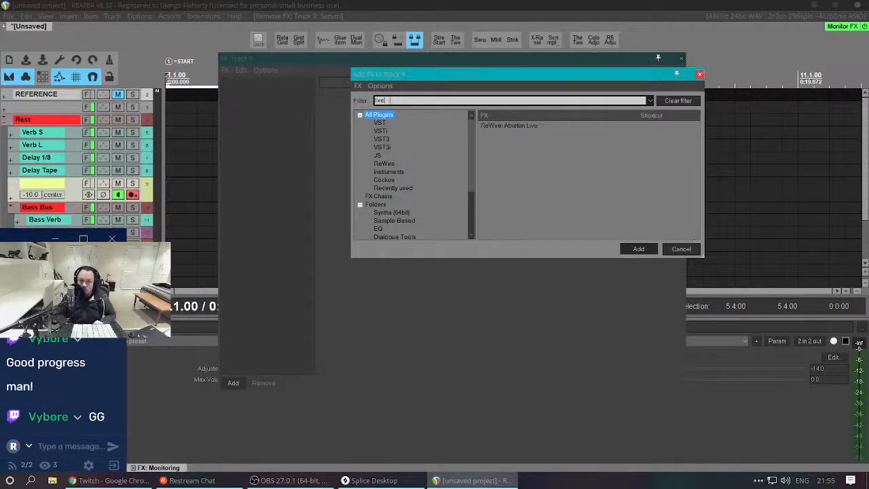
double_click(500, 126)
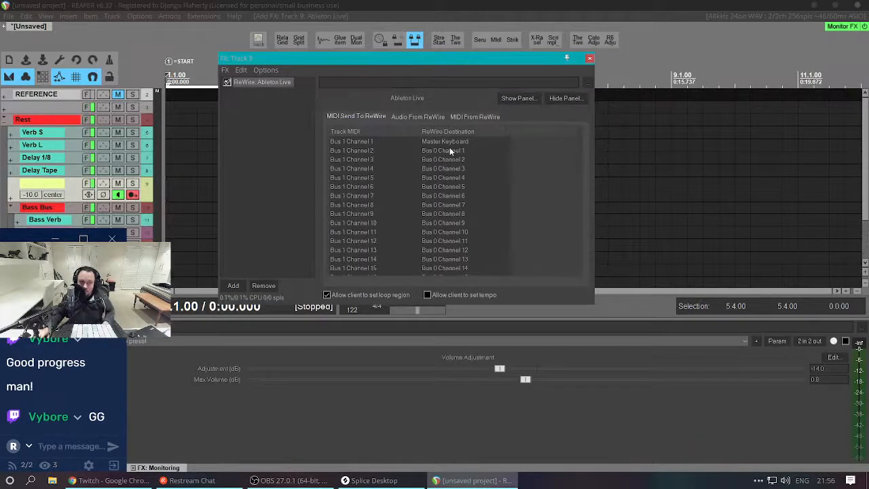
Launch Ableton Live 11 Standard, decline recovery of the previous Live Set, and close the crash report help view.
key("super")
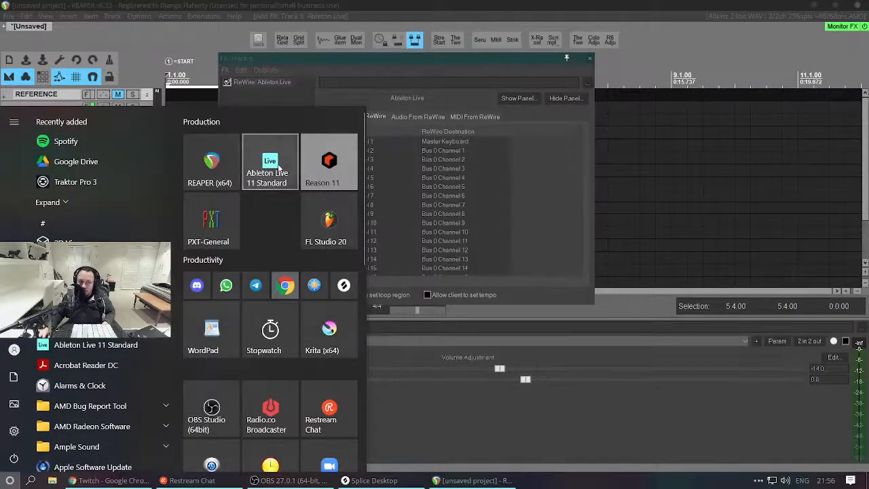
left_click(277, 163)
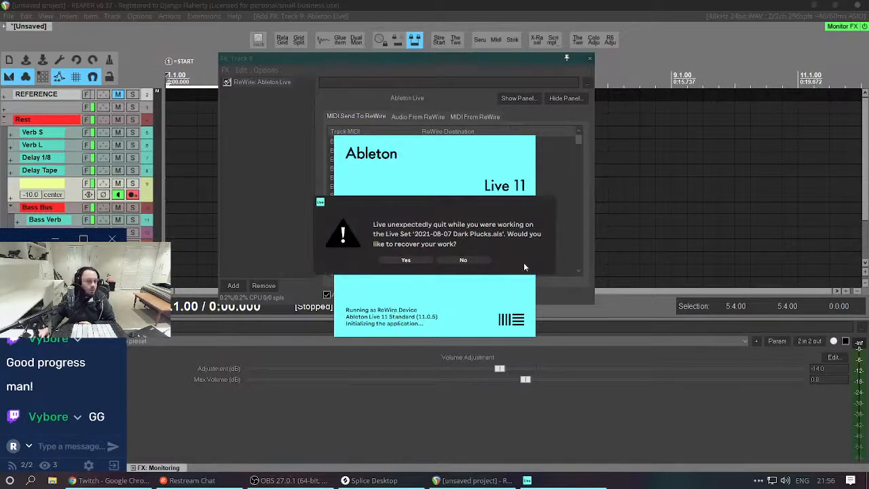
left_click(462, 261)
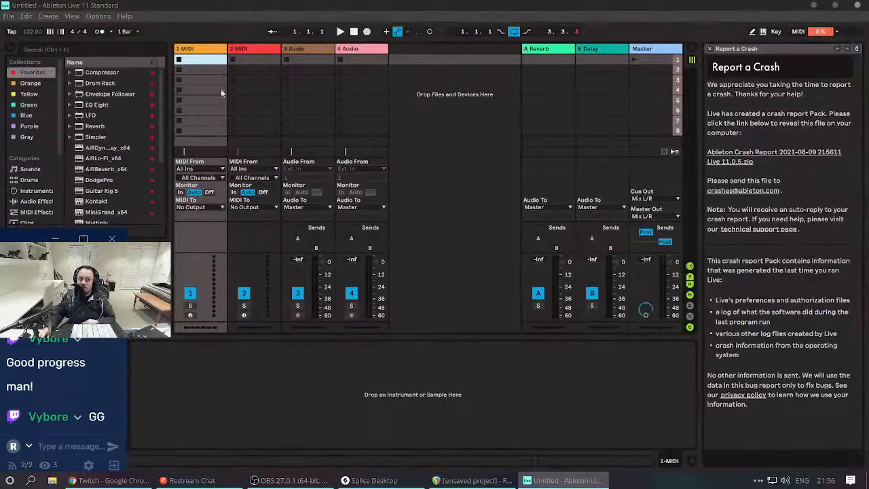
left_click(709, 49)
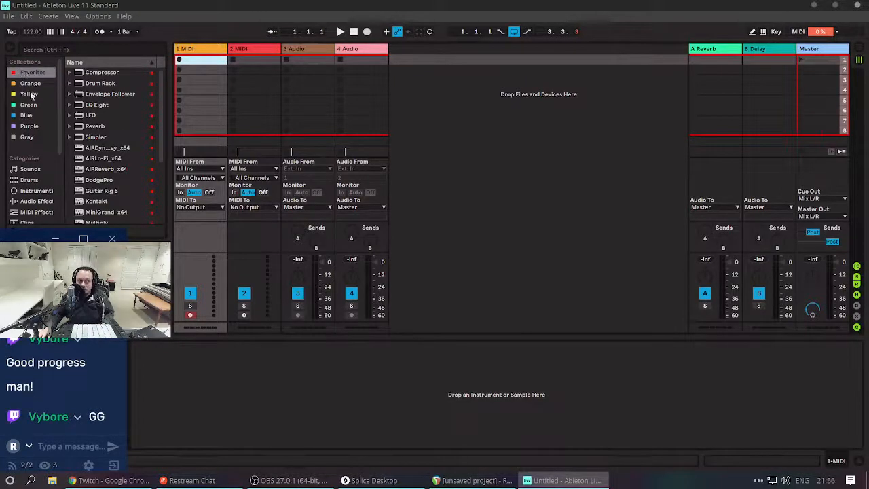
Load a Drum Rack from the Favorites collection onto the first MIDI track and check its ReWire destination in REAPER.
scroll(108, 144, "down", 1)
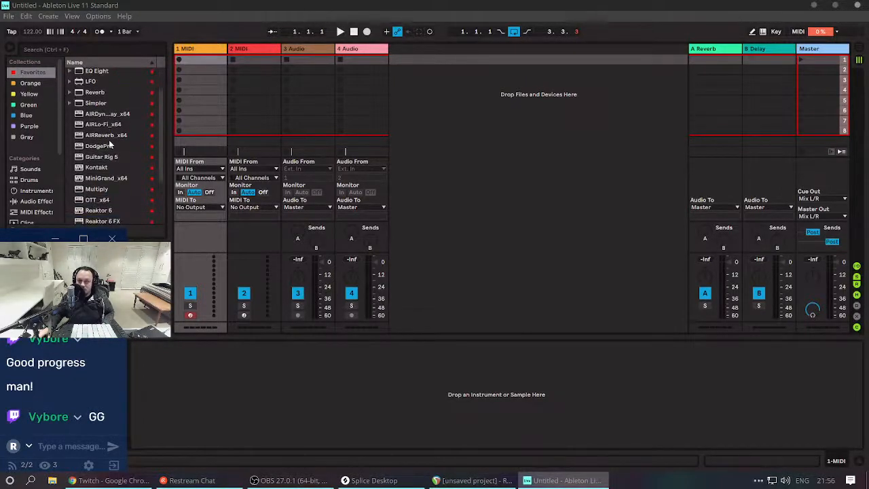
scroll(109, 144, "up", 1)
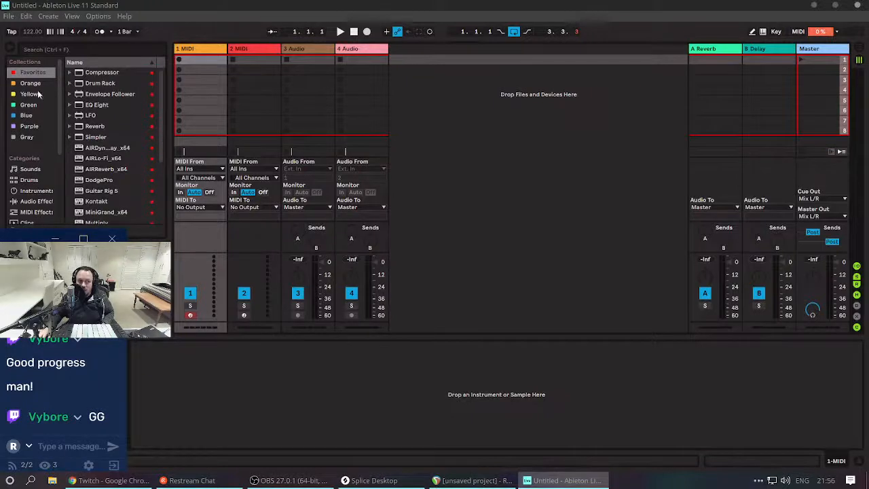
left_click(30, 171)
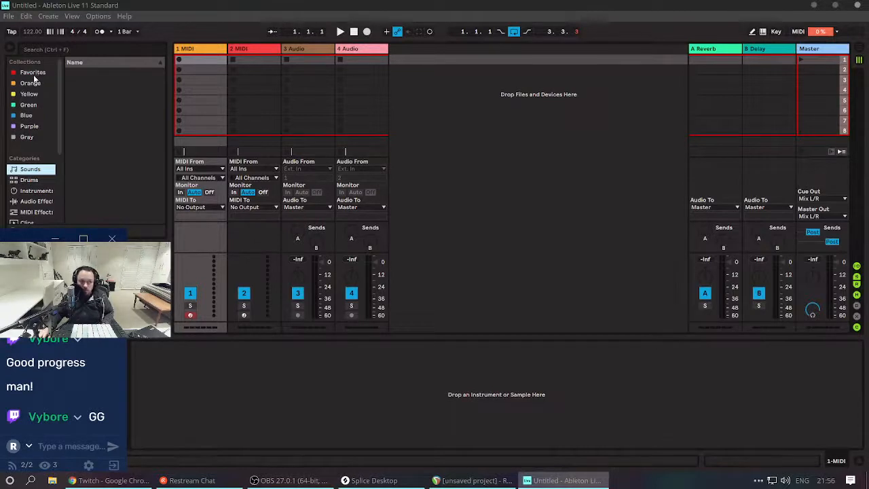
left_click(32, 74)
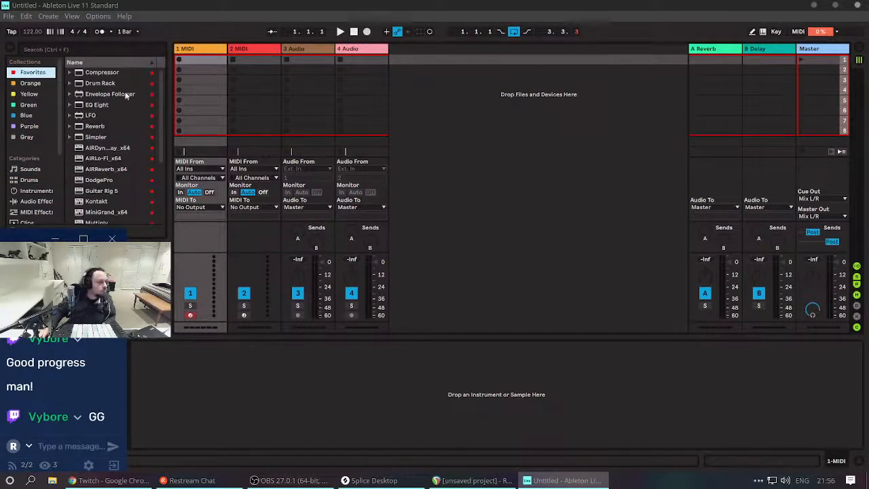
left_click(102, 83)
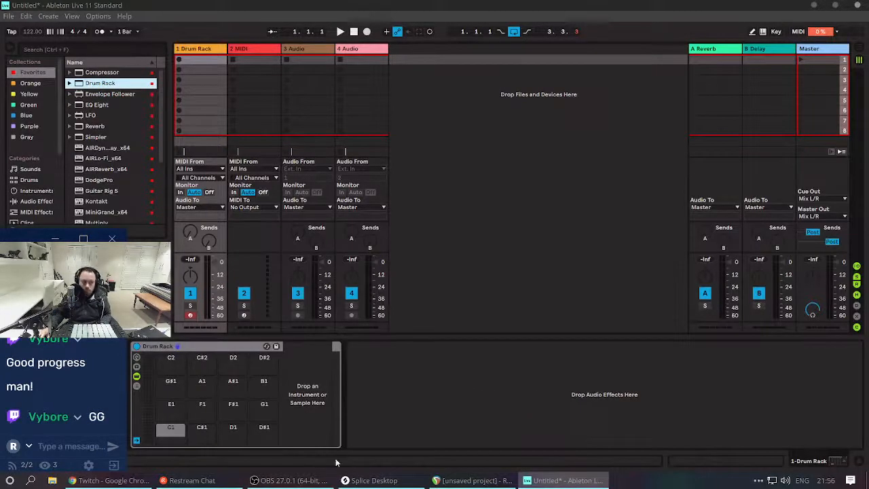
key("alt+Tab")
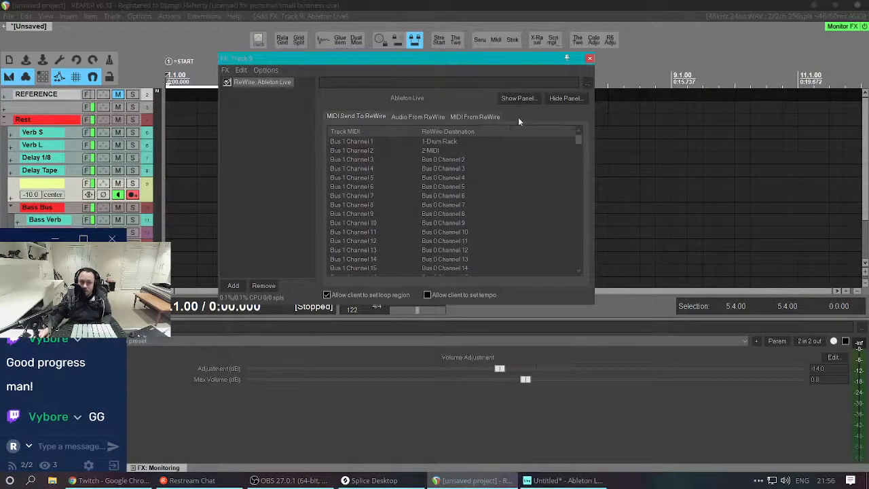
key("alt+Tab")
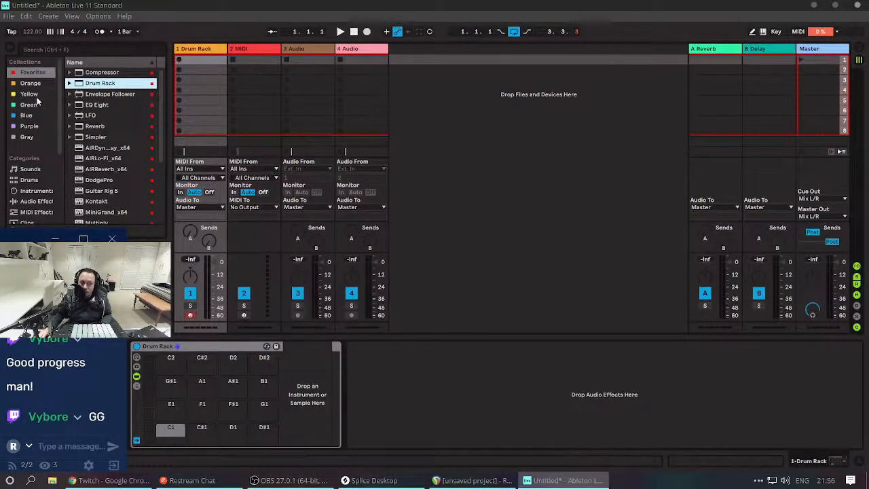
Load the Basic Bells.adg preset from the Mallets sounds onto Live's first MIDI track.
scroll(42, 129, "down", 1)
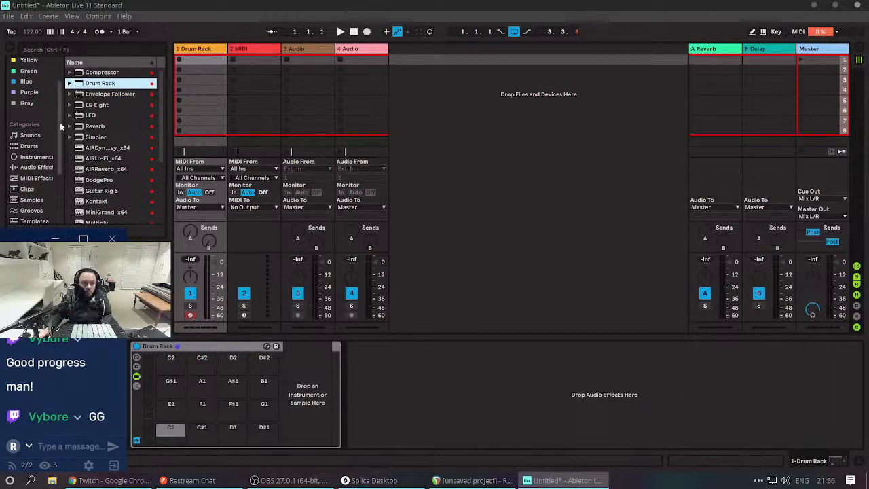
left_click(37, 158)
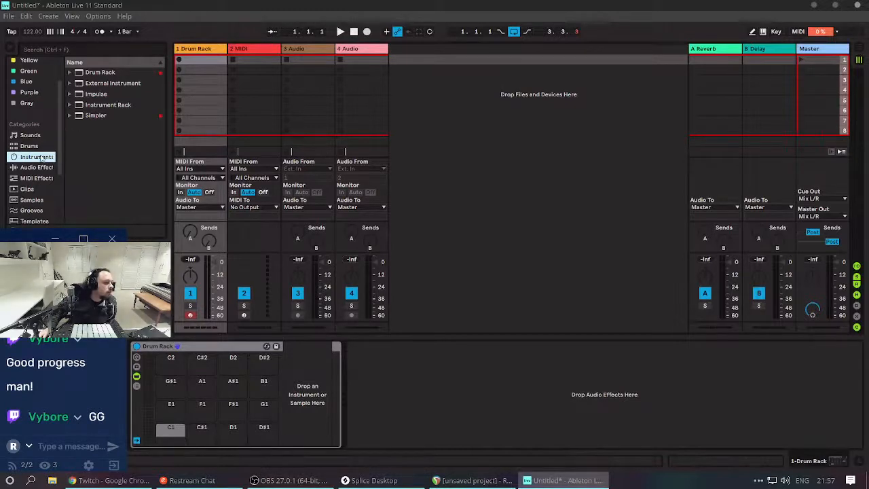
left_click(30, 136)
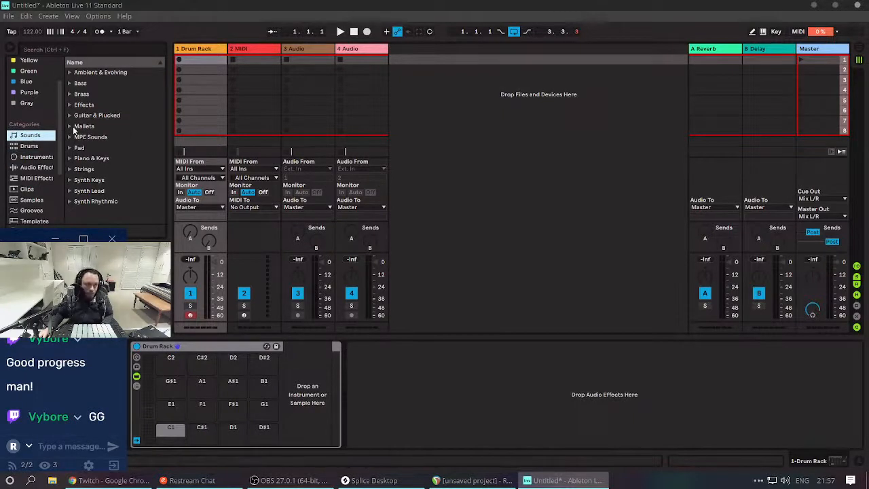
left_click(75, 129)
left_click(121, 162)
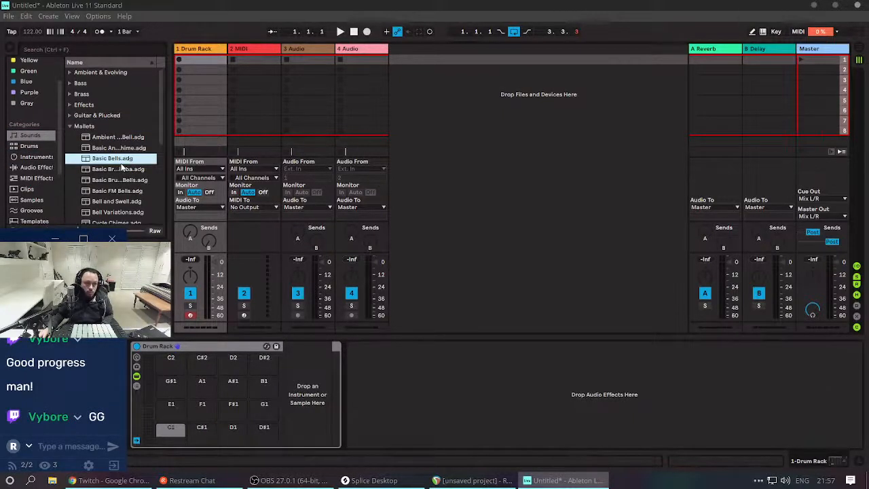
left_click_drag(122, 166, 208, 78)
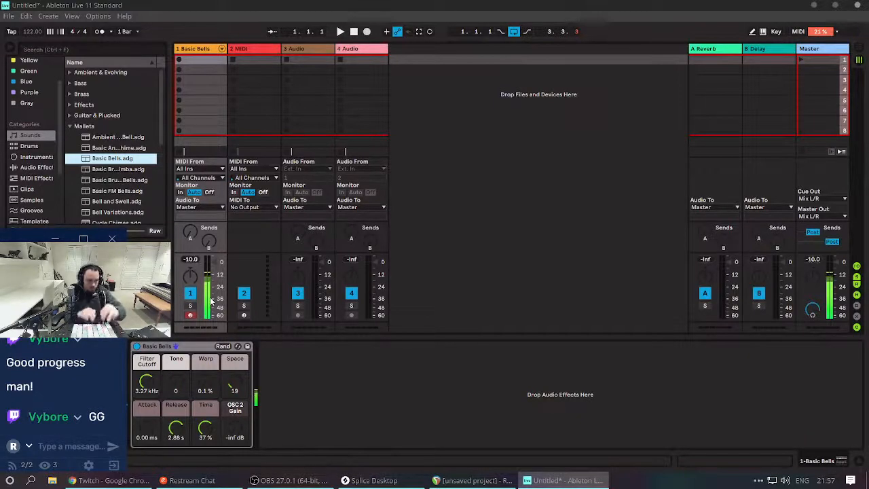
Close track 9's FX window in REAPER, disarm the Basic Bells track in Ableton Live, and return to REAPER.
key("alt+Tab")
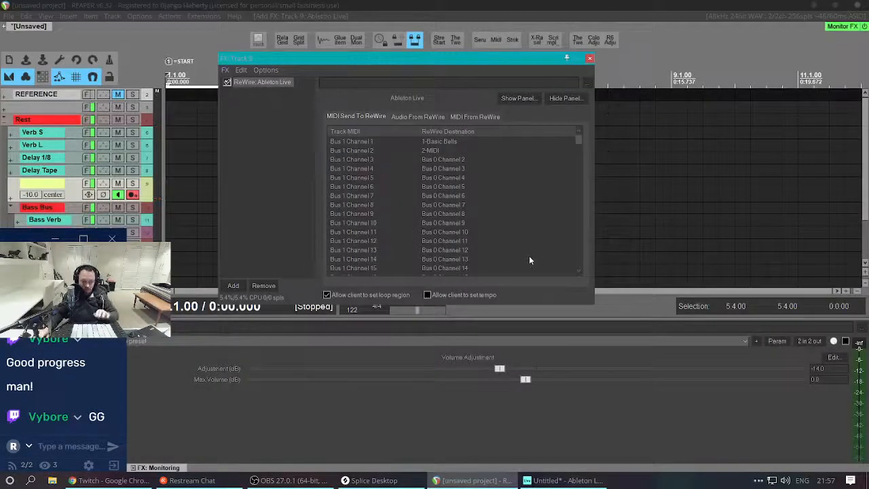
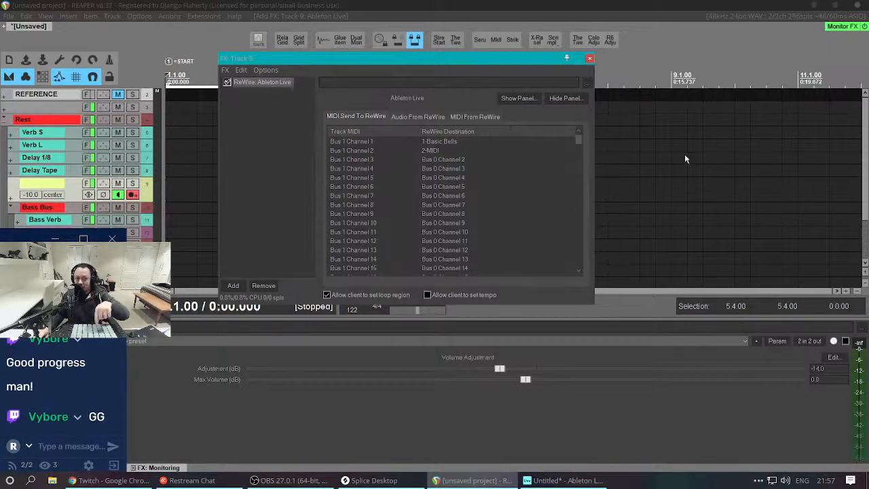
left_click(589, 60)
key("alt+Tab")
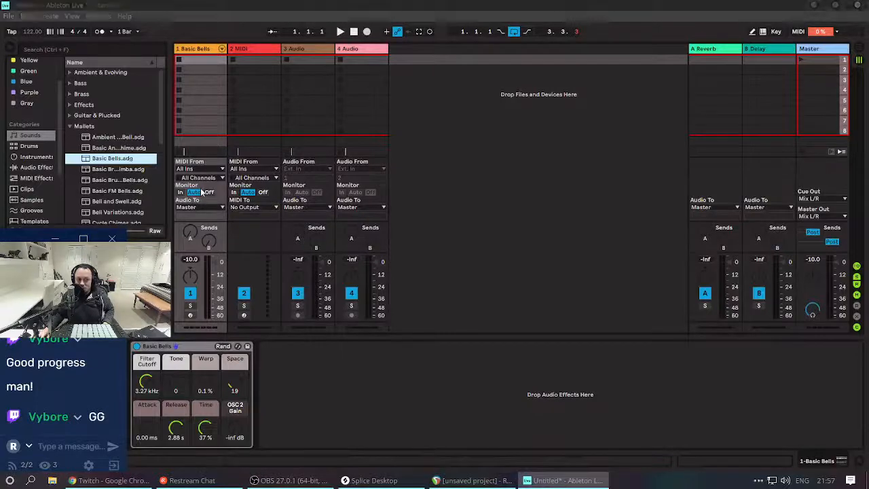
key("alt+Tab")
Open REAPER's virtual MIDI keyboard and play several notes to test the Basic Bells sound through ReWire.
key("alt+b")
left_click(384, 440)
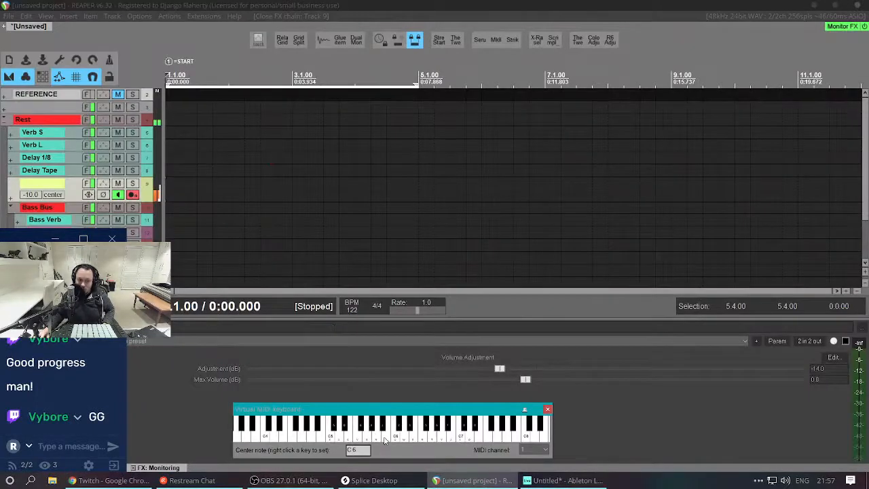
left_click(340, 437)
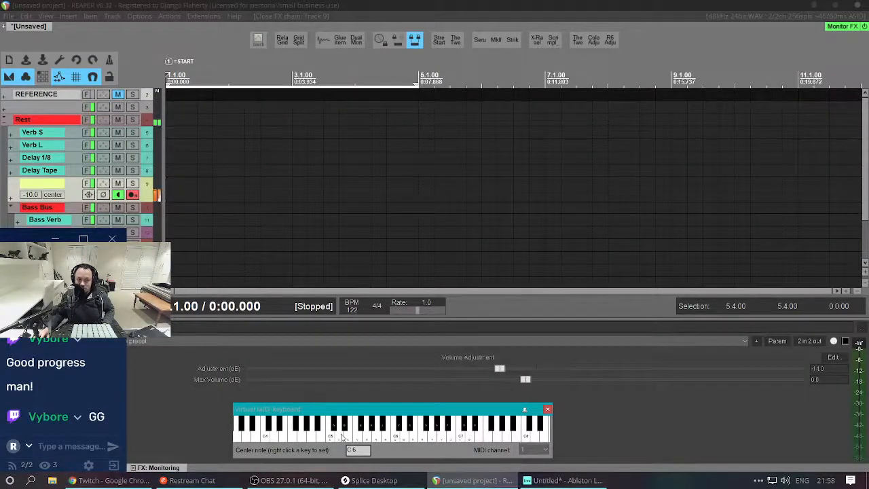
left_click(405, 421)
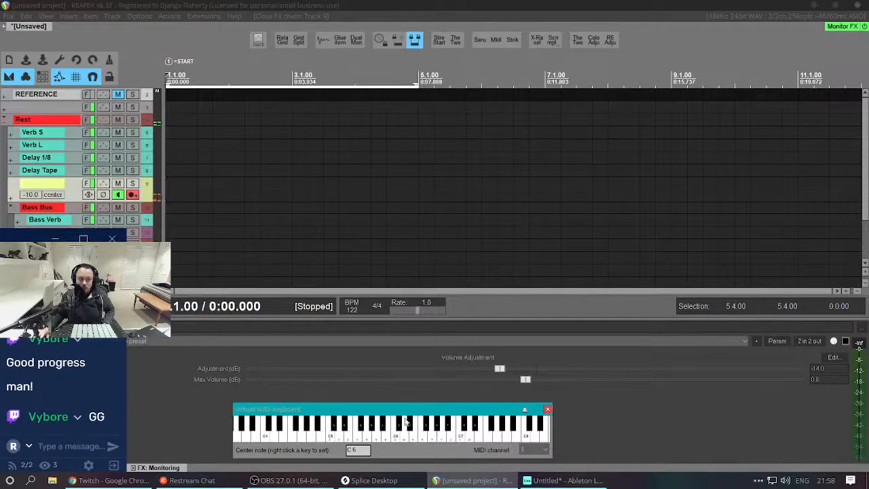
left_click(371, 426)
left_click(359, 438)
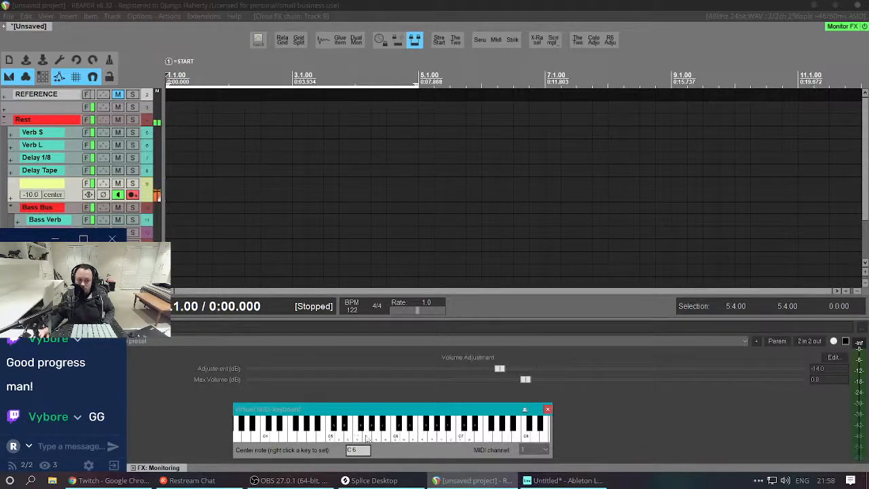
left_click(367, 437)
left_click(314, 435)
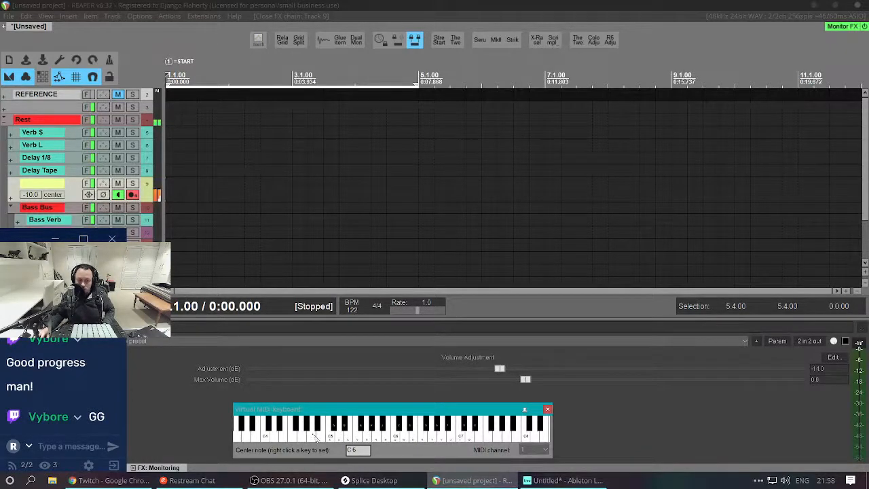
left_click(348, 440)
left_click(341, 440)
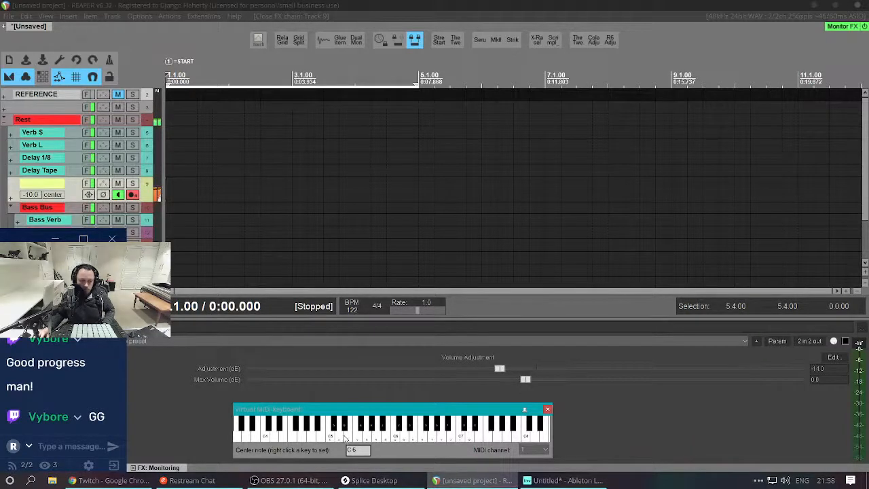
left_click(343, 439)
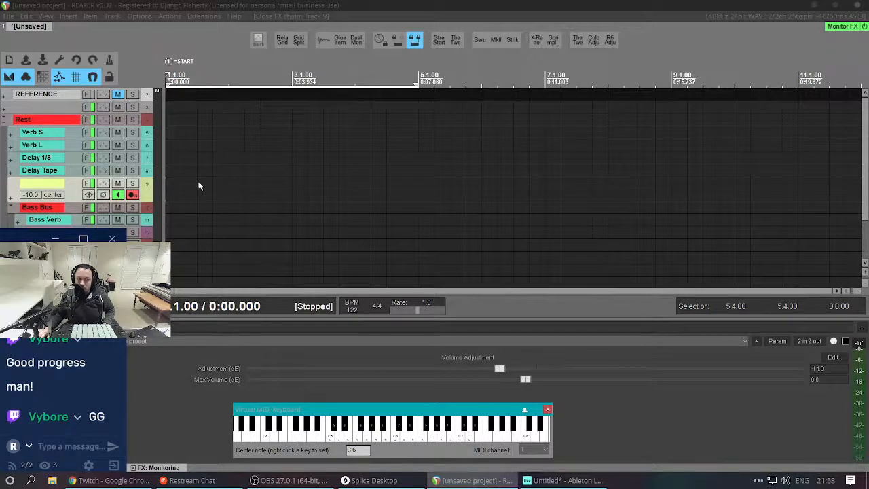
Insert a MIDI item on track 9 from 1.1.00 to 1.3.00 and open it in the MIDI editor.
scroll(177, 197, "up", 3)
left_click(176, 186)
left_click_drag(175, 193, 252, 190)
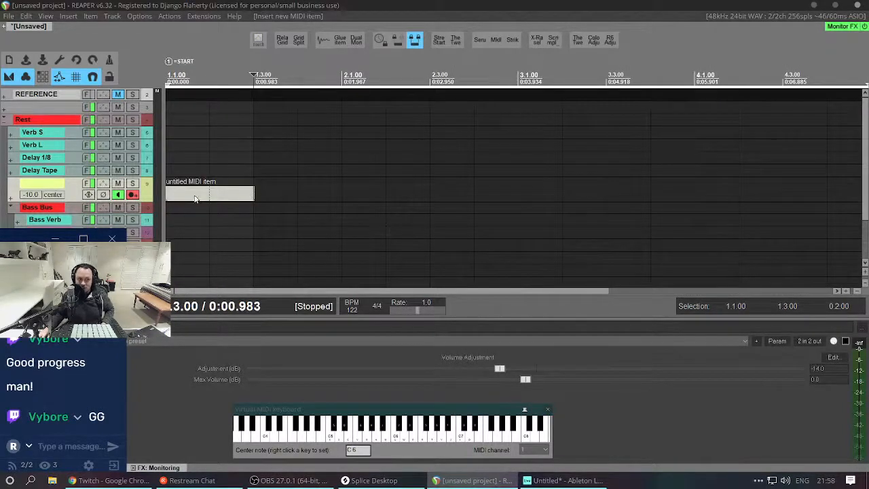
double_click(207, 196)
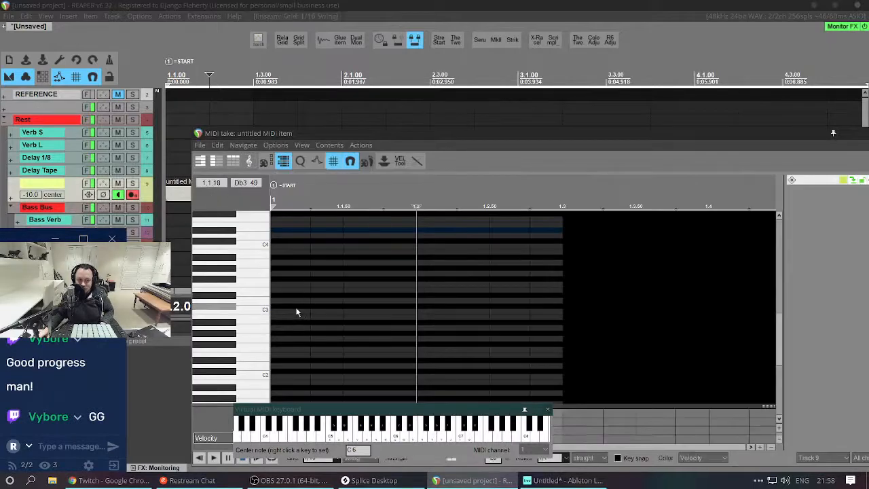
Draw four consecutive sixteenth-note C3 notes filling the first beat of the MIDI item and close the editor.
left_click(299, 311)
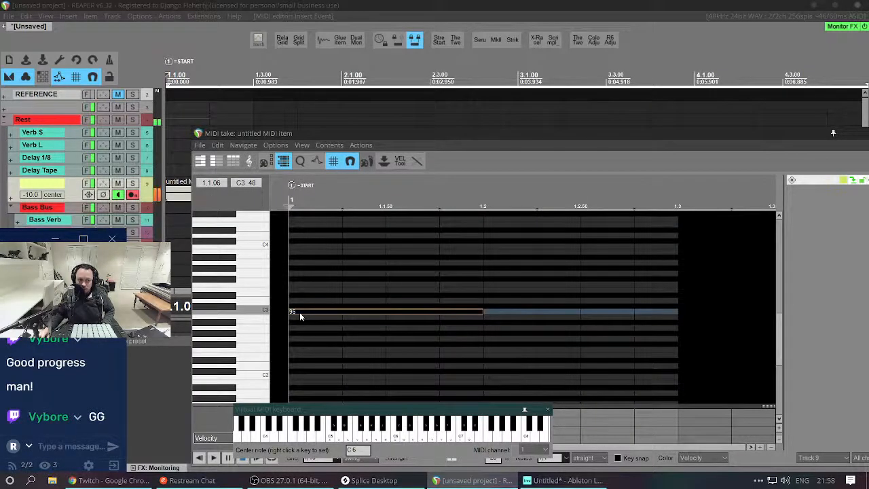
left_click_drag(481, 314, 316, 327)
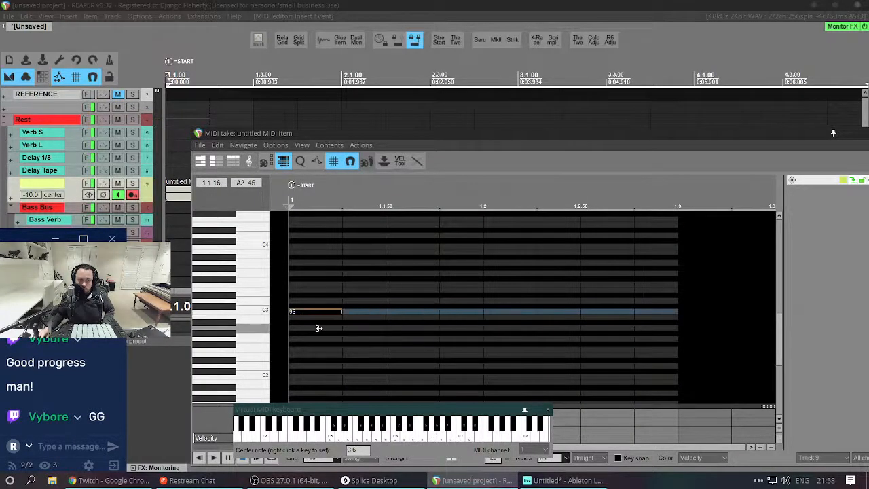
left_click(346, 312)
left_click(406, 311)
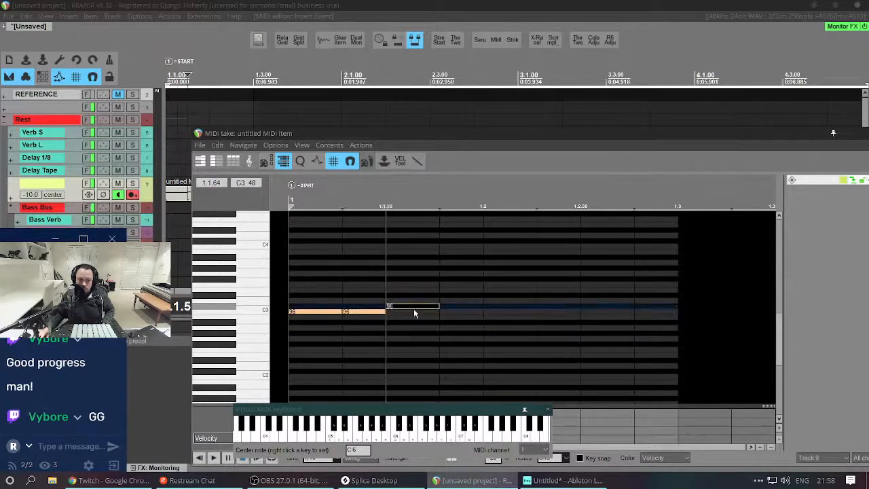
left_click(453, 313)
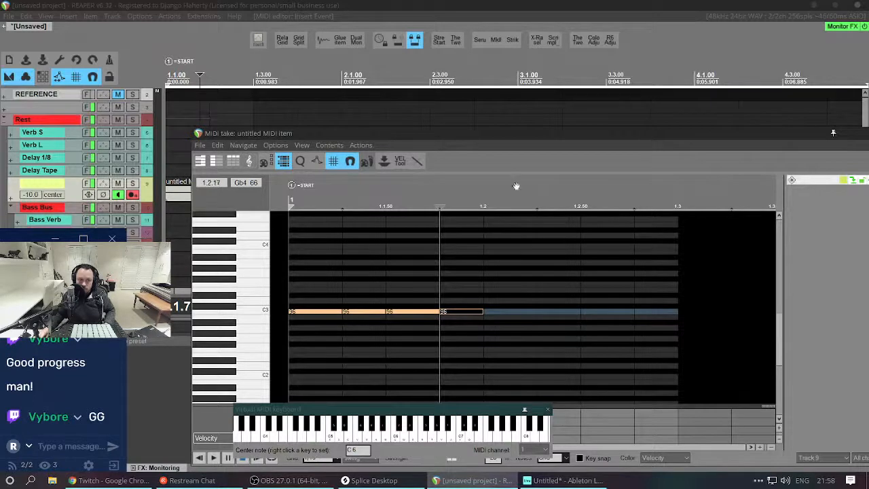
key("Escape")
Trim the MIDI item to end at 1.2.00 and play it back with the time selection set to its length.
left_click_drag(254, 195, 211, 195)
key("ctrl+l")
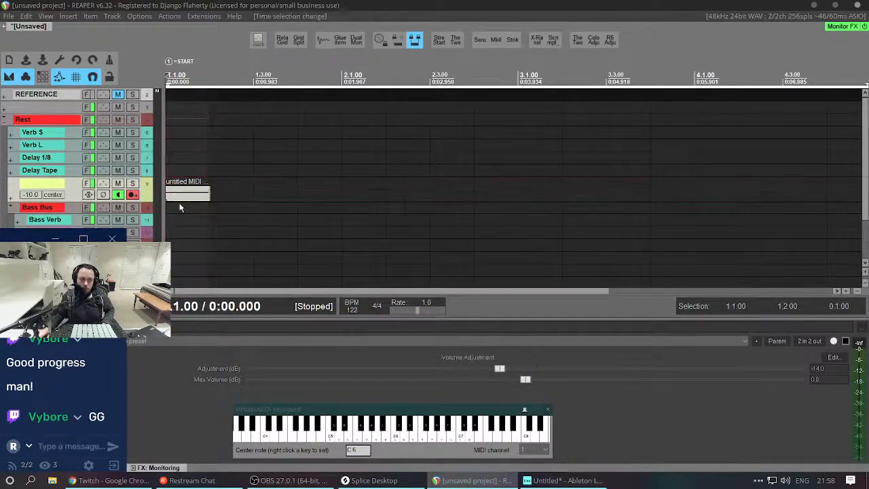
scroll(180, 205, "up", 5)
key("space")
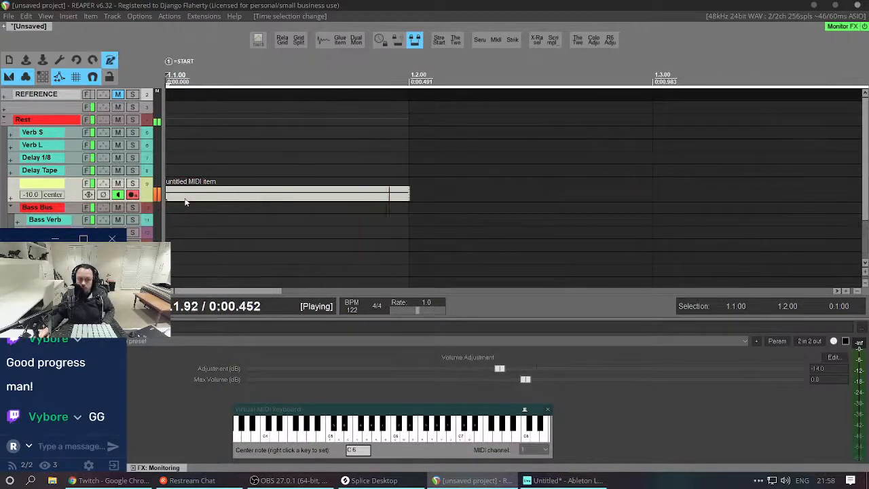
key("space")
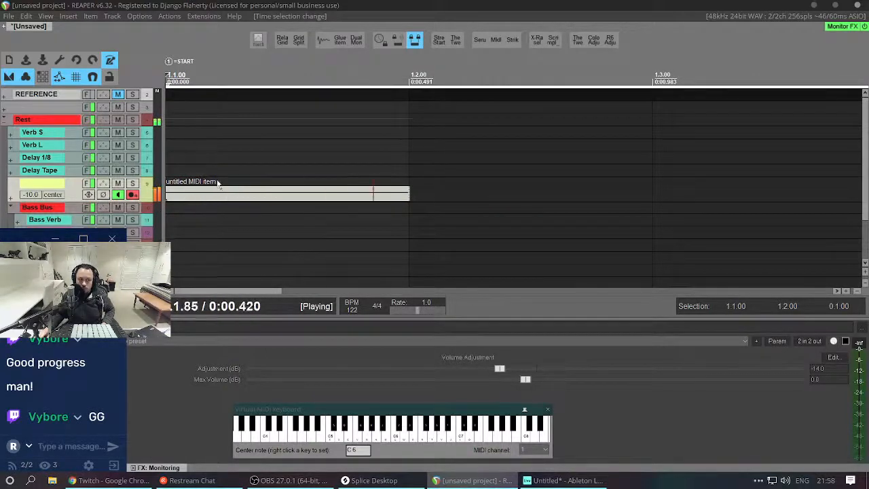
Apply the track FX to the MIDI item as a new take and crop the item to that take.
right_click(227, 197)
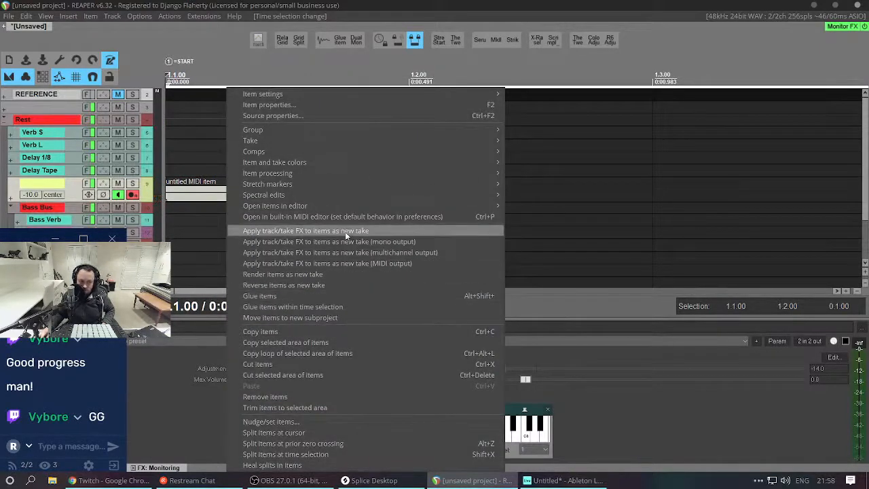
left_click(345, 231)
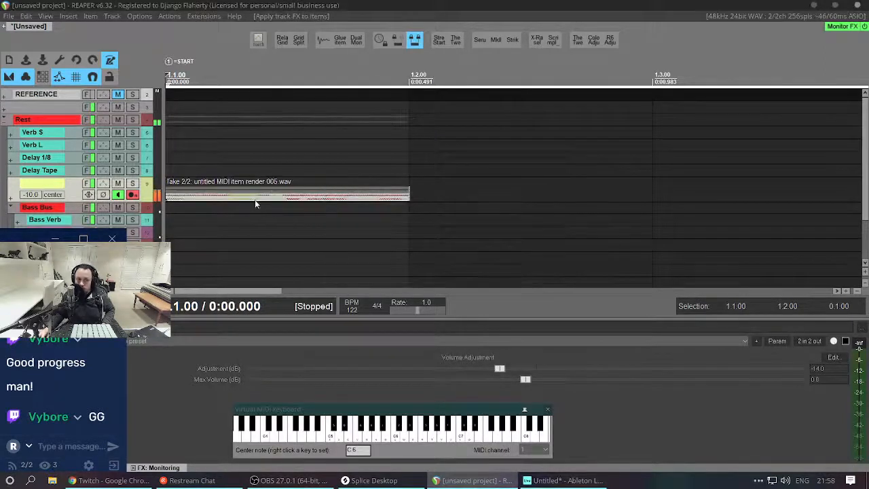
key("alt+t")
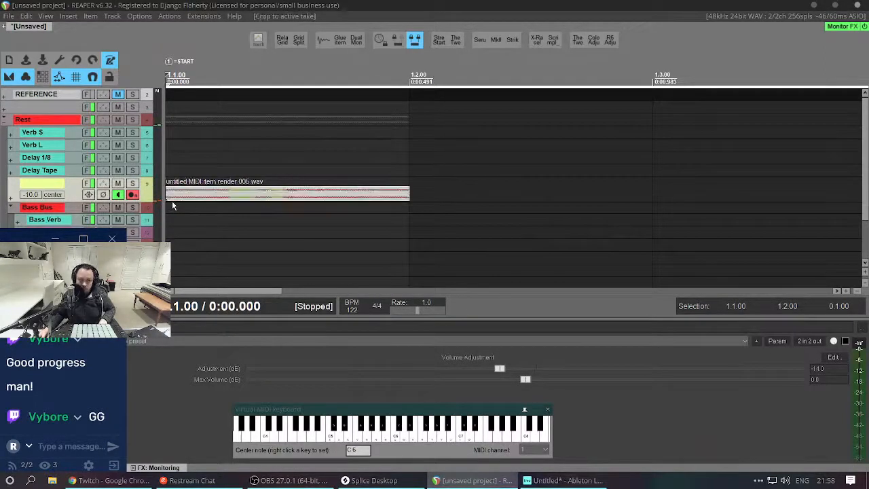
Enlarge the track's height and examine the rendered waveform around 1.1.25 and 1.1.50.
left_click_drag(127, 200, 129, 275)
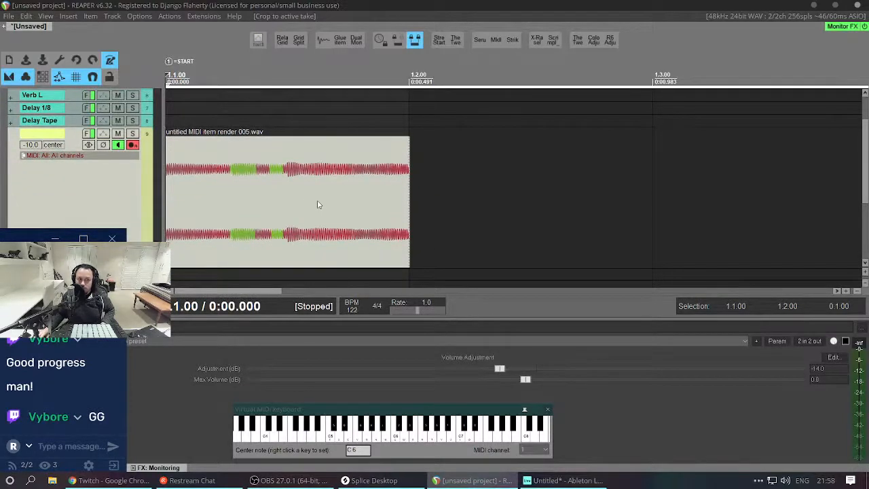
scroll(286, 200, "up", 5)
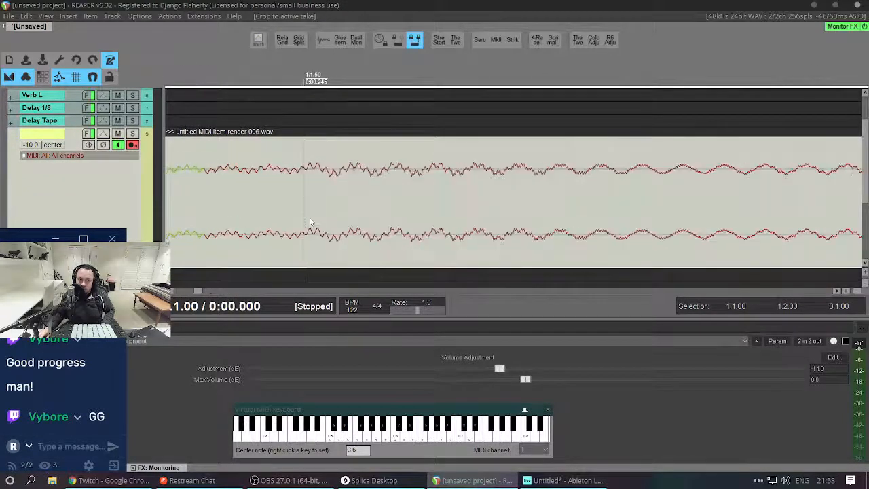
scroll(310, 219, "down", 3)
scroll(310, 219, "up", 1)
scroll(292, 224, "up", 2)
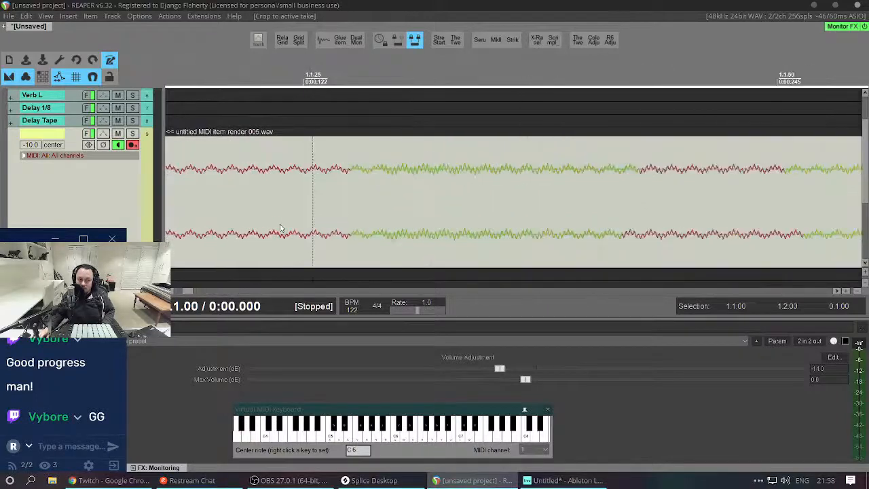
scroll(279, 228, "down", 2)
Undo the crop and the rendered take, and play the restored MIDI item.
key("ctrl+z")
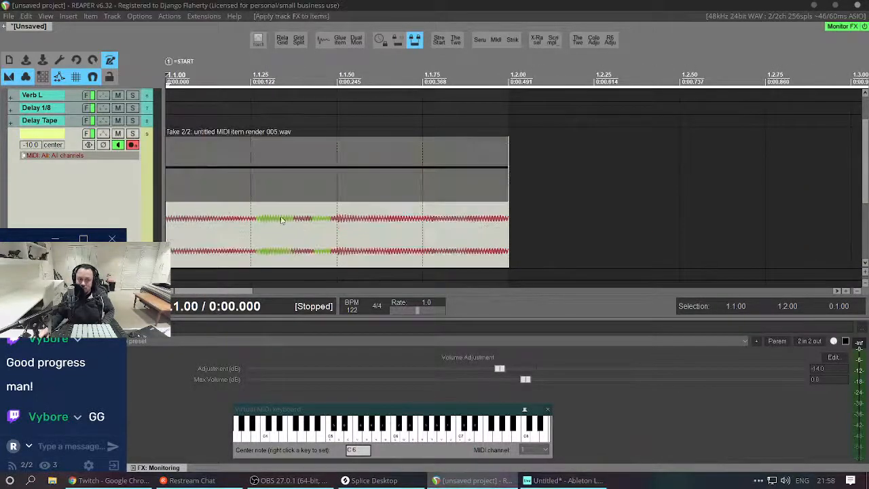
key("ctrl+z")
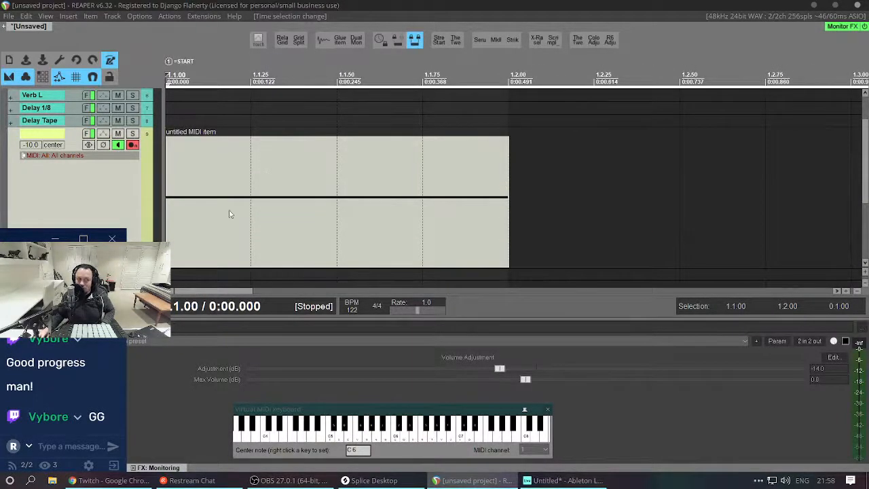
key("space")
scroll(264, 213, "up", 3)
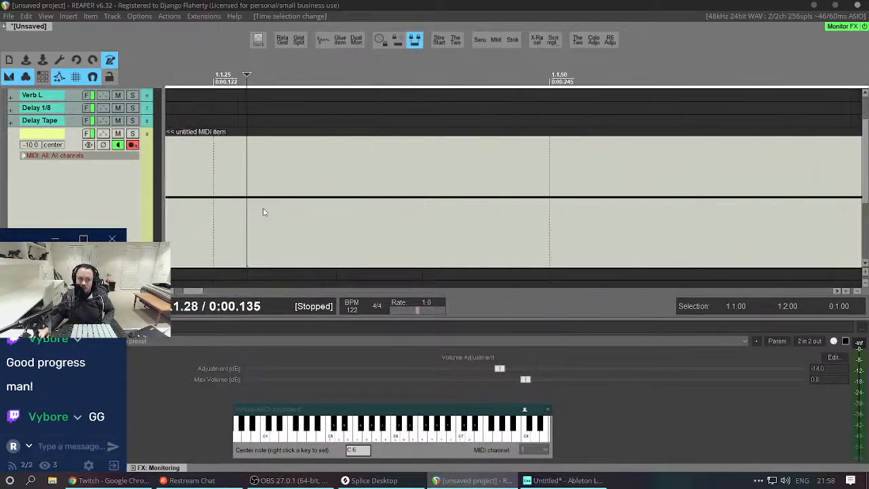
scroll(252, 212, "down", 3)
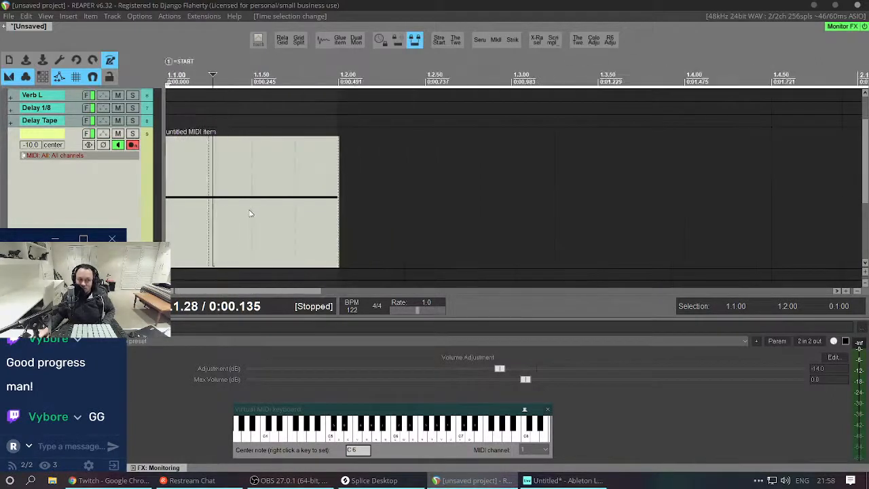
key("space")
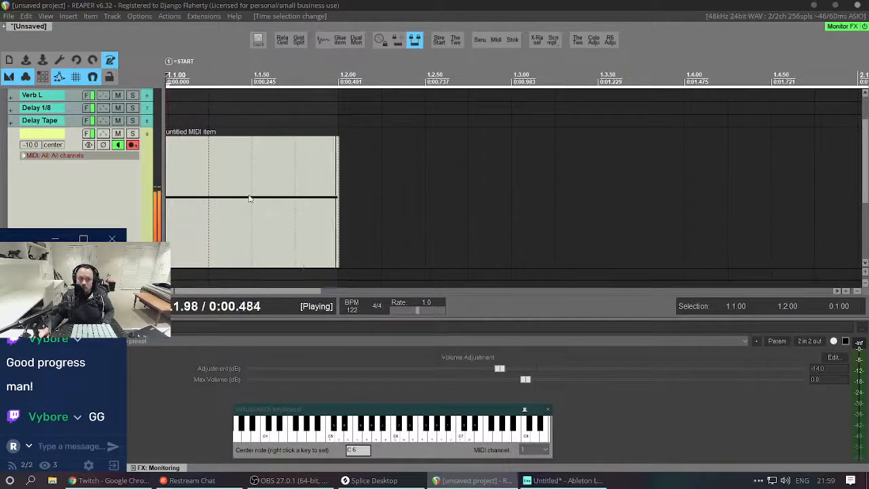
key("space")
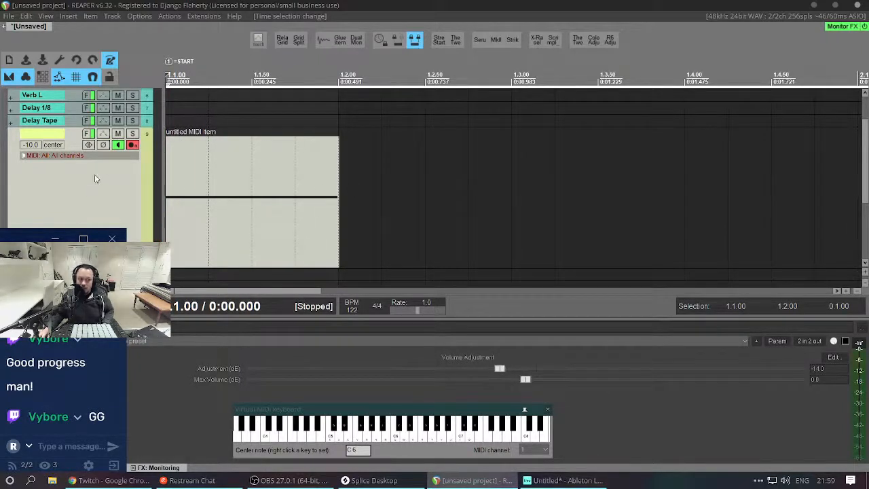
Open the track's FX chain and check the ReWire destination assigned to Bus 1 Channel 1.
key("f")
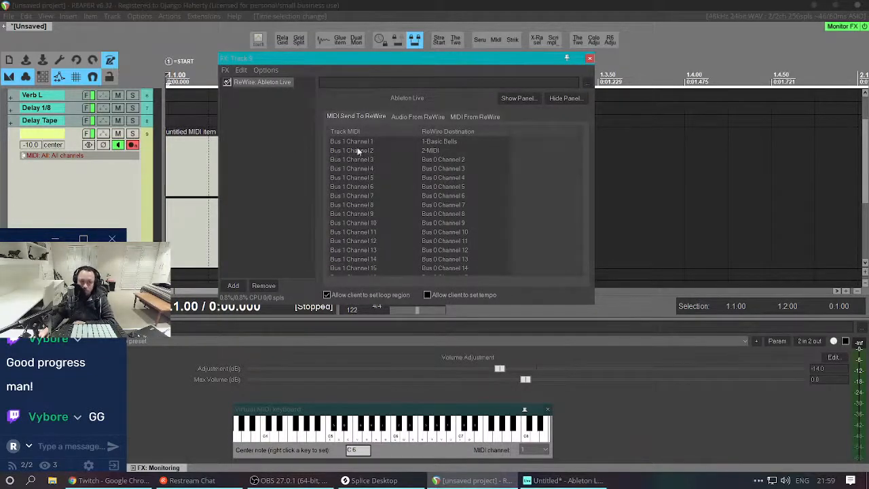
left_click(437, 143)
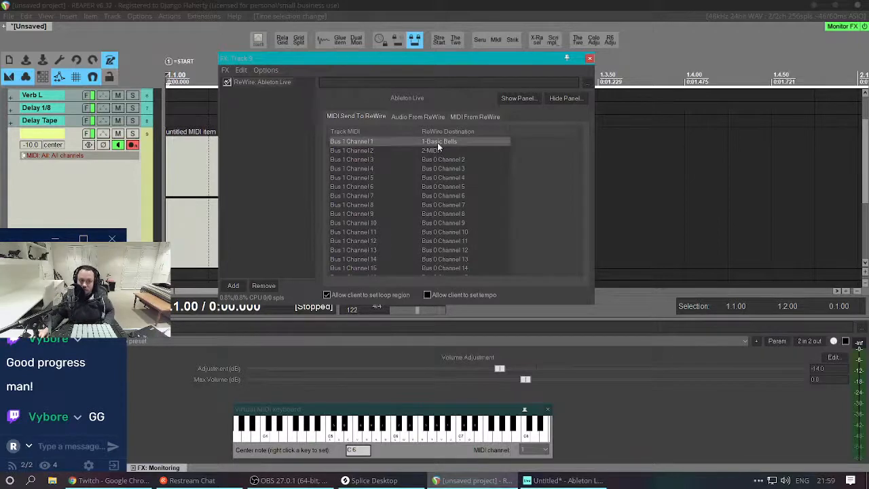
Switch to Ableton Live and audition drum kits, including 606 Core, Boom Bap, Borja, Driller and Dry Session.
key("alt+Tab")
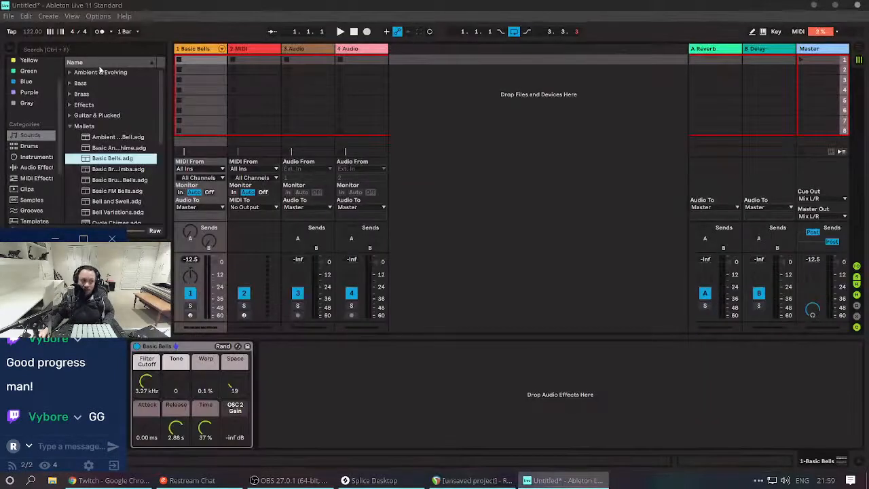
left_click(28, 146)
left_click(108, 105)
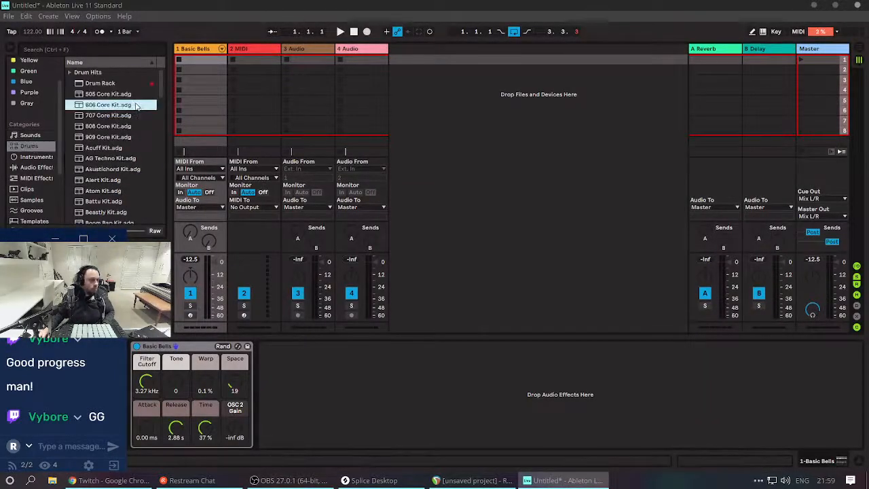
left_click(117, 158)
scroll(114, 161, "down", 3)
left_click(114, 155)
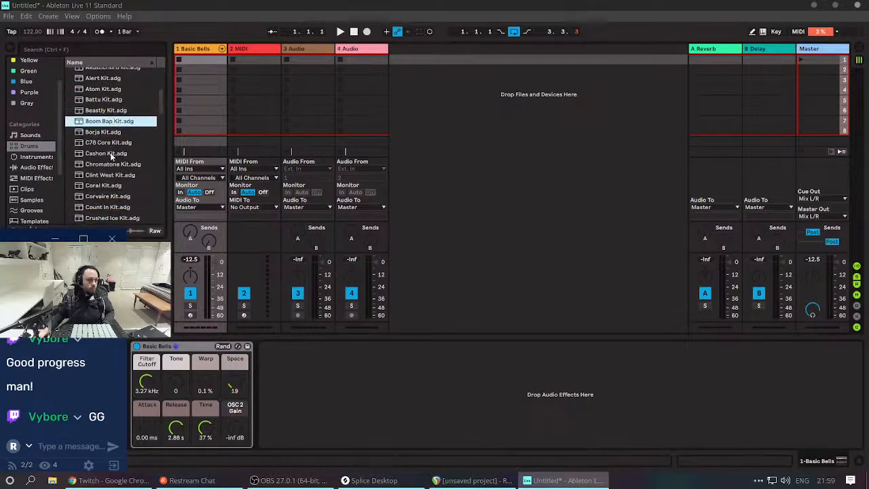
scroll(113, 153, "down", 3)
left_click(110, 143)
left_click(112, 132)
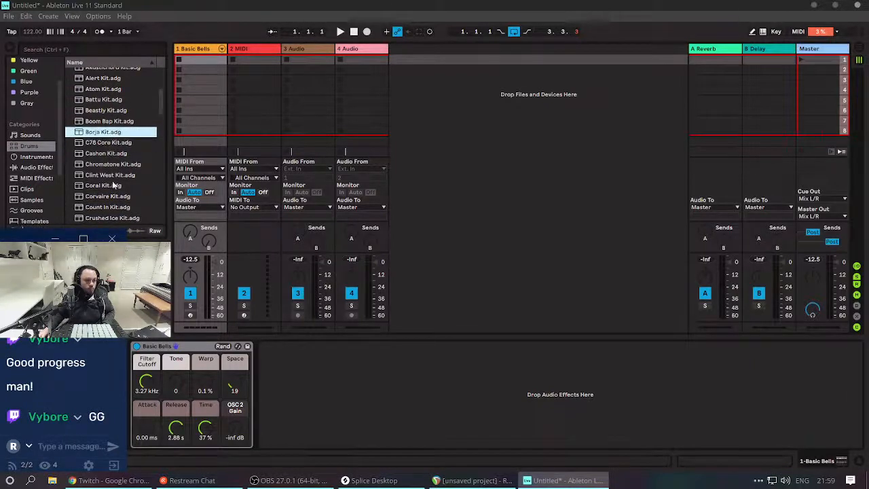
scroll(112, 156, "down", 3)
left_click(111, 152)
scroll(111, 157, "down", 3)
left_click(109, 160)
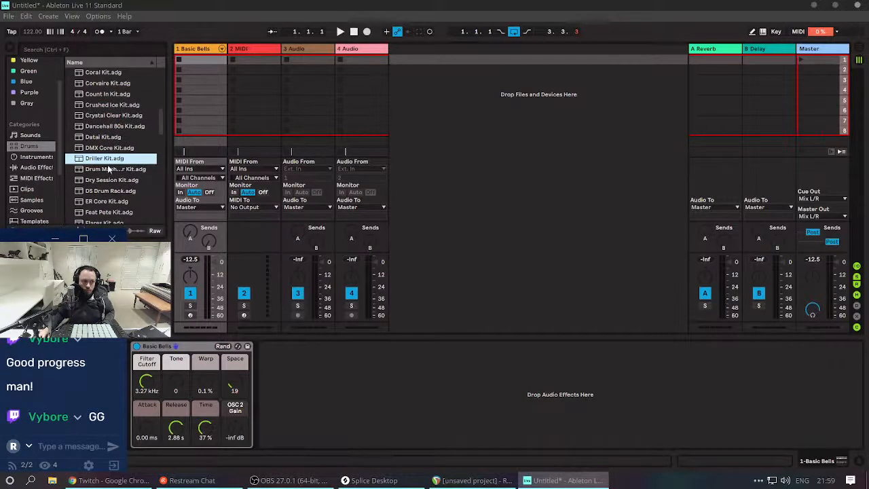
left_click(108, 170)
left_click(108, 181)
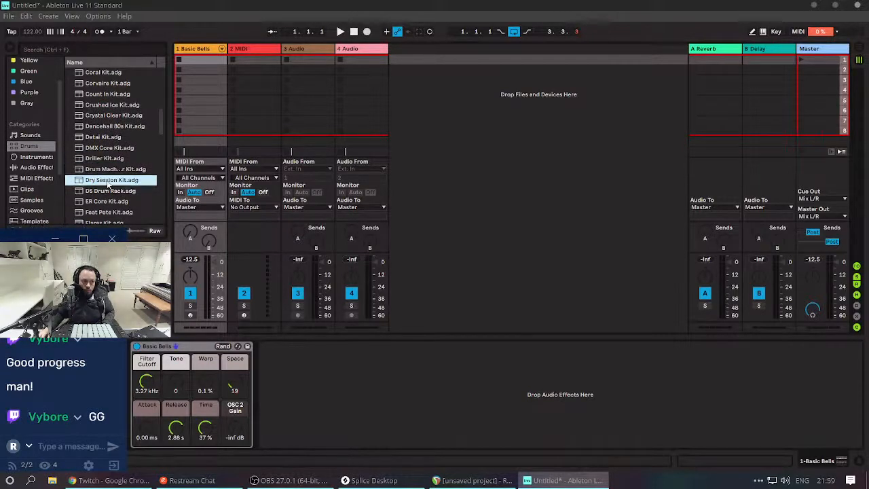
Load the Driller Kit onto track 1 in place of Basic Bells.
scroll(108, 177, "down", 1)
left_click(117, 127)
left_click(105, 136)
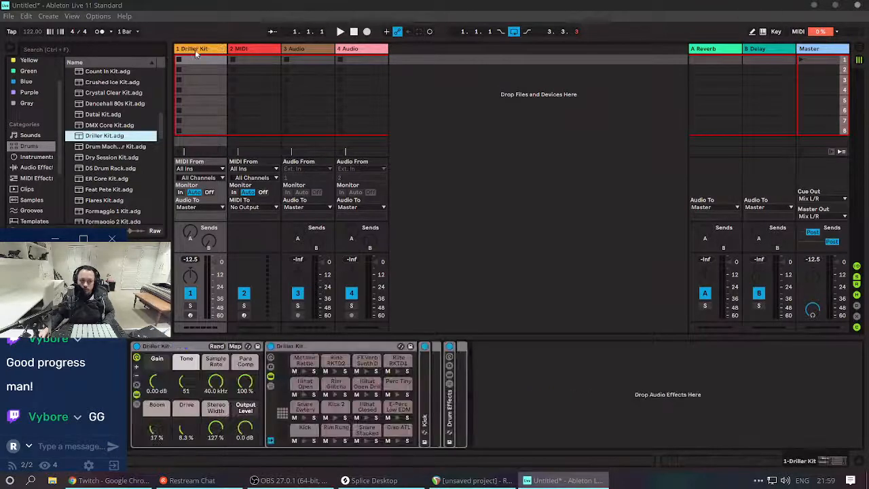
Switch back to REAPER, close the track's FX chain and play the MIDI item through the new kit.
key("alt+Tab")
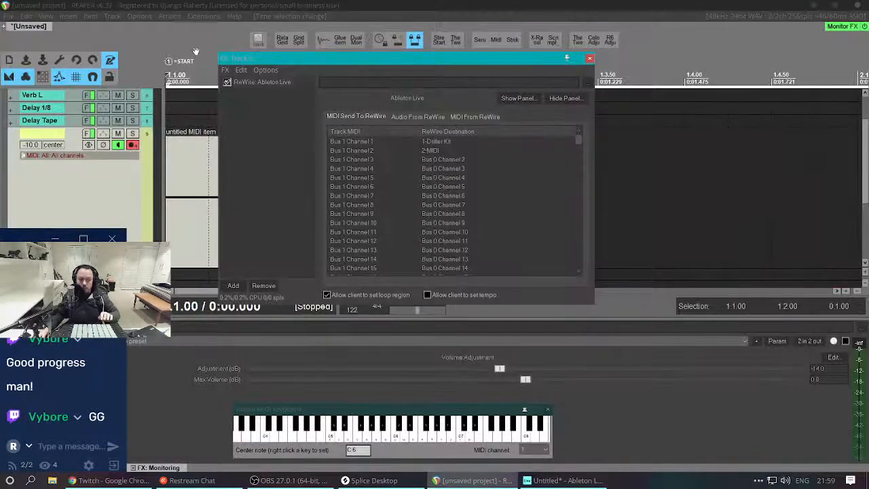
left_click(249, 155)
key("Escape")
key("space")
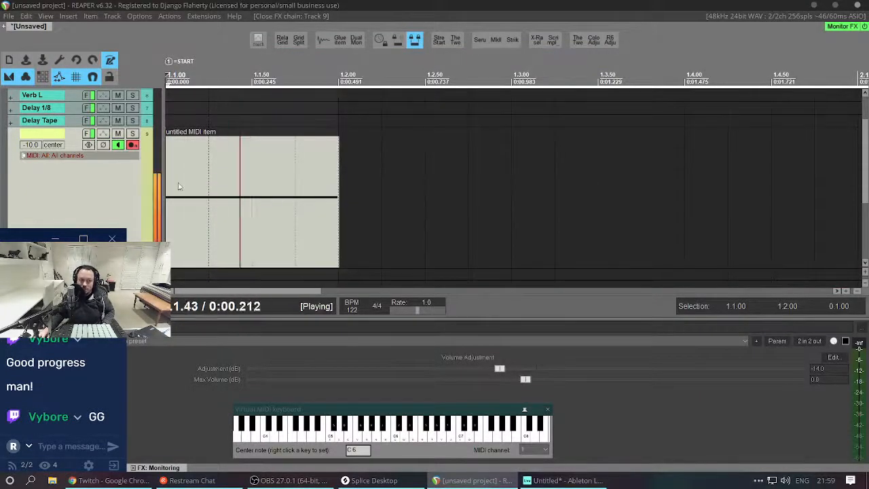
key("space")
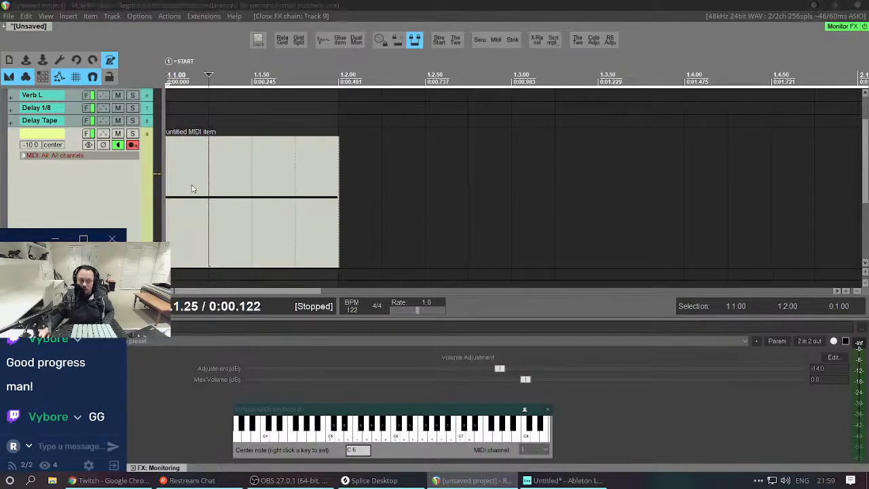
Transpose all notes down one octave to C2 and delete every note except the first.
double_click(191, 189)
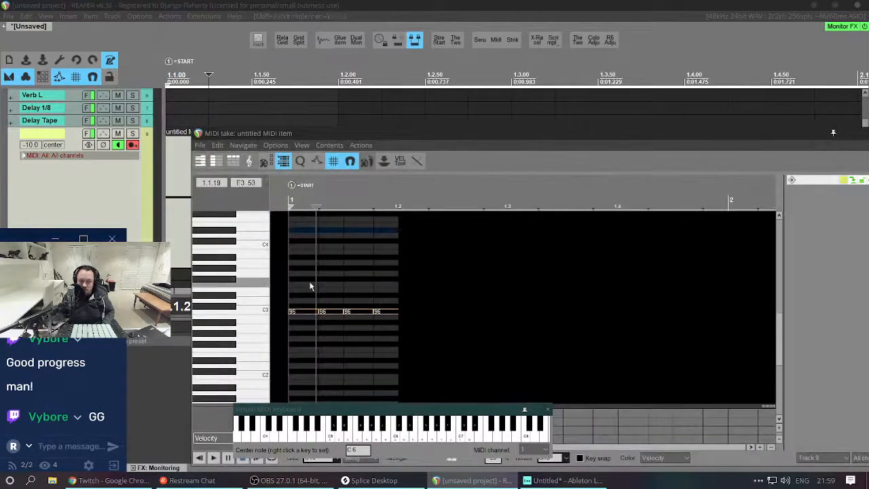
key("ctrl+a")
key("ctrl+Down")
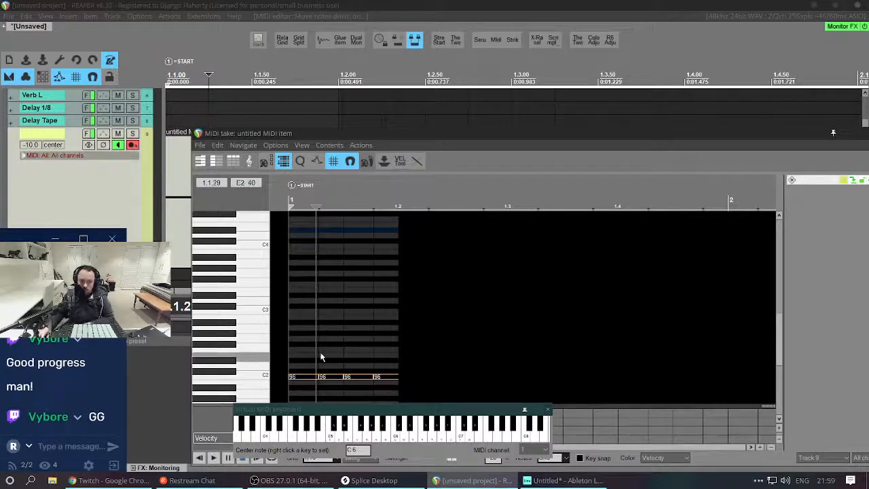
left_click_drag(321, 354, 406, 406)
key("Delete")
scroll(330, 367, "up", 1)
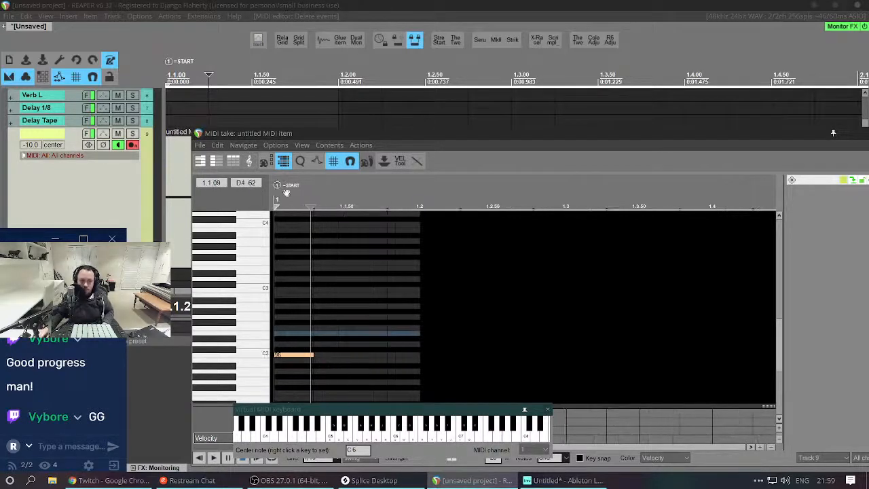
key("Escape")
scroll(275, 186, "down", 4)
scroll(283, 177, "down", 1)
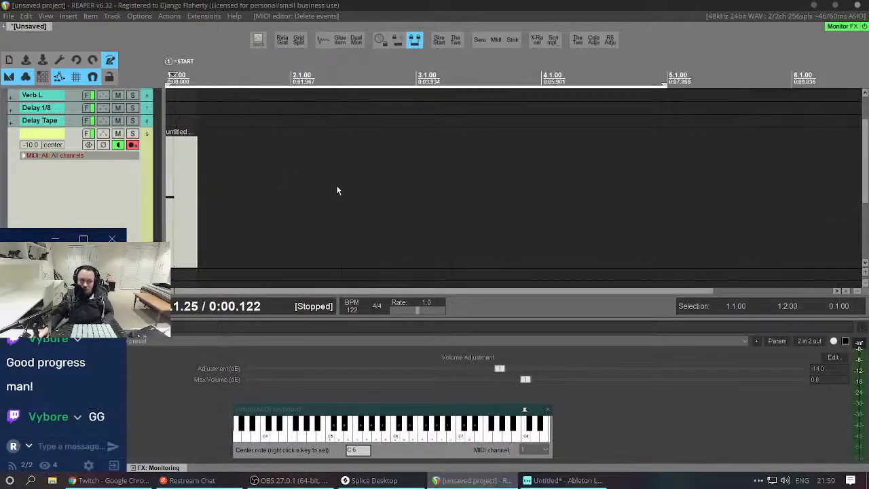
Clear the time selection, extend the MIDI item to a full bar and play it.
right_click(337, 189)
left_click(238, 177)
left_click(196, 197)
left_click_drag(196, 197, 320, 205)
left_click(175, 213)
key("Escape")
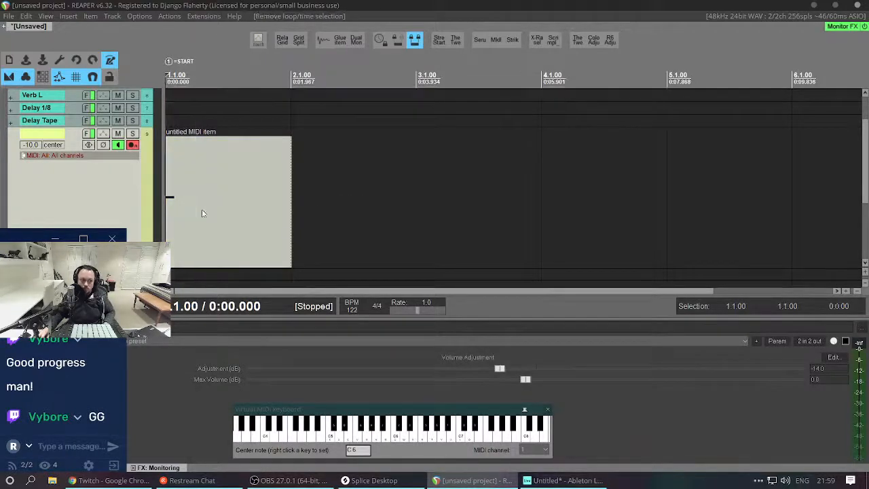
left_click(180, 214)
key("space")
key("space")
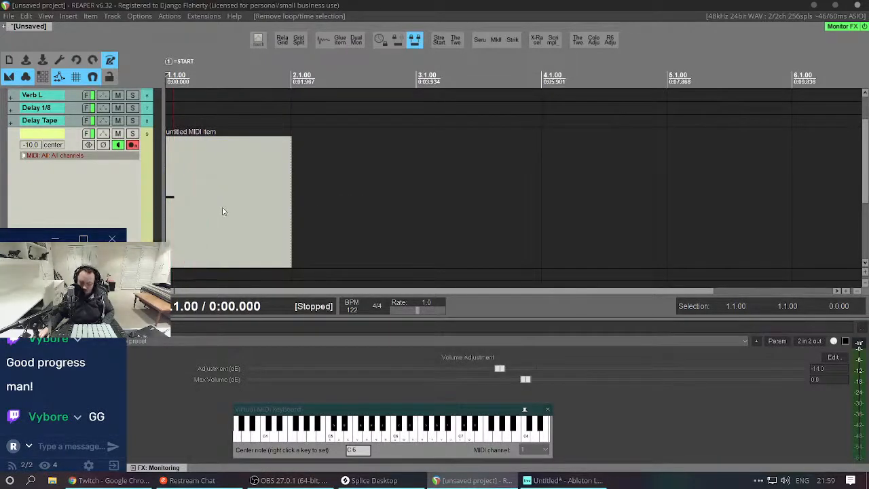
Open the item for note editing, add a Gb2 note on beat 1 with a copy an eighth later, and close the virtual keyboard.
double_click(224, 211)
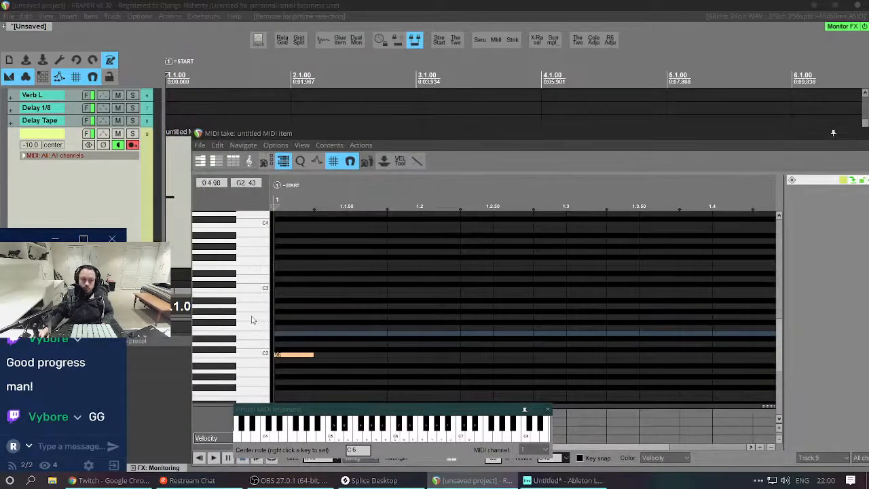
left_click_drag(281, 323, 311, 323)
scroll(321, 324, "down", 2)
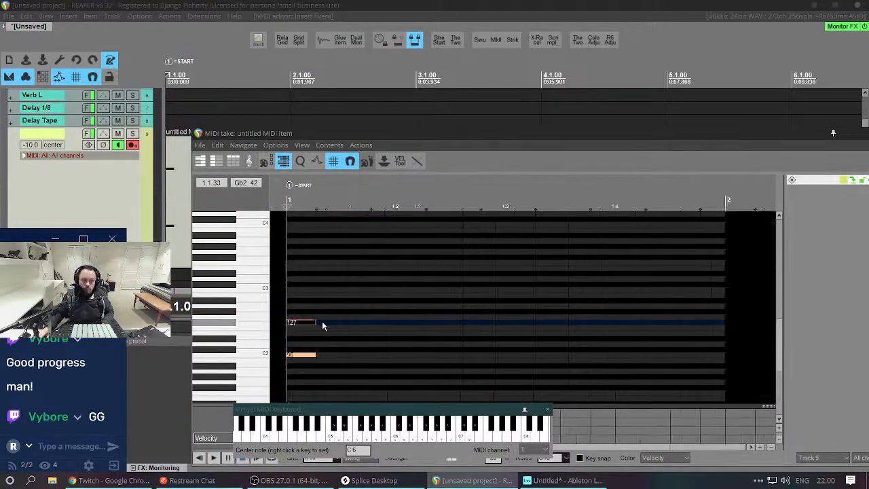
key("ctrl+c")
left_click(335, 331)
key("ctrl+v")
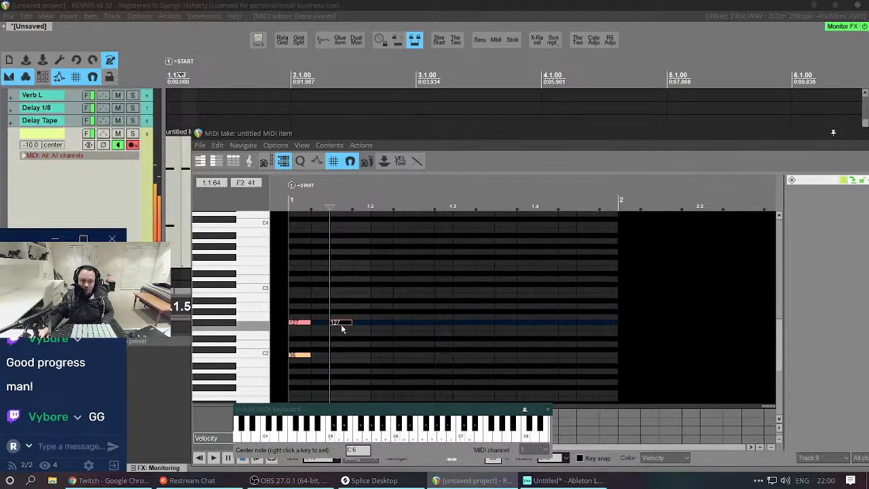
left_click(547, 410)
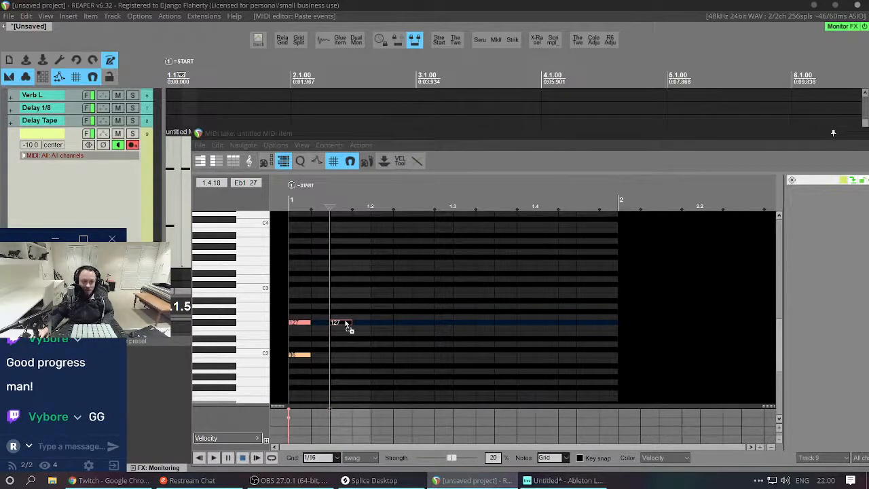
Lower the second Gb2 note's velocity to 96, repeat the pair across the whole bar and play it from the start.
left_click_drag(345, 321, 292, 325)
key("ctrl+d")
key("ctrl+d")
key("ctrl+d")
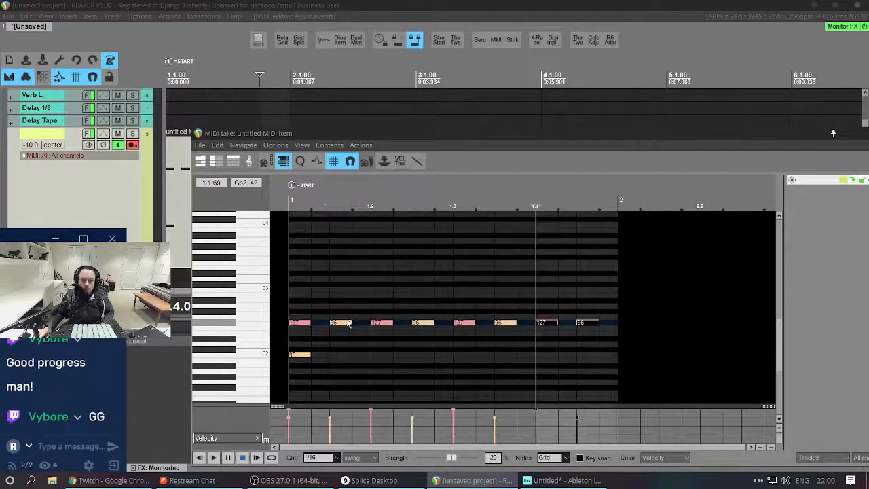
key("w")
key("space")
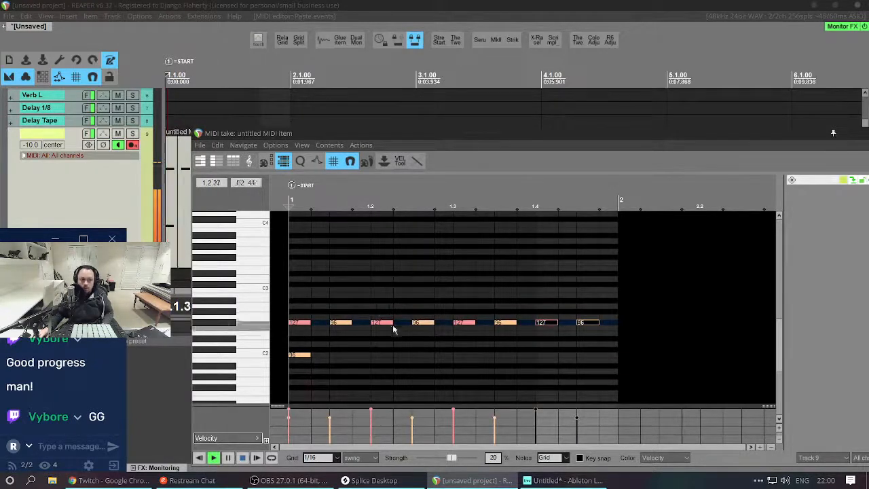
Add a D2 note on beat 2, matching the first C2 note's length and velocity, and listen to the pattern.
left_click(298, 355)
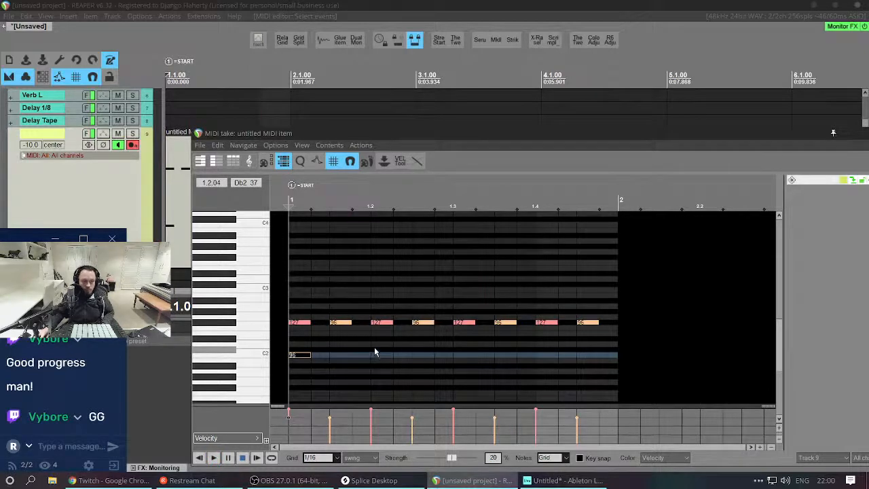
left_click(374, 348)
key("space")
scroll(407, 336, "down", 1)
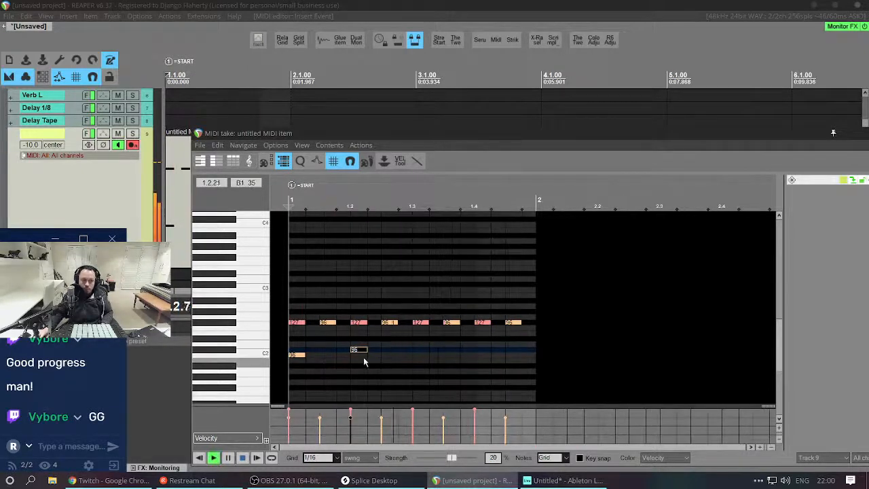
key("space")
scroll(424, 342, "up", 1)
key("Up")
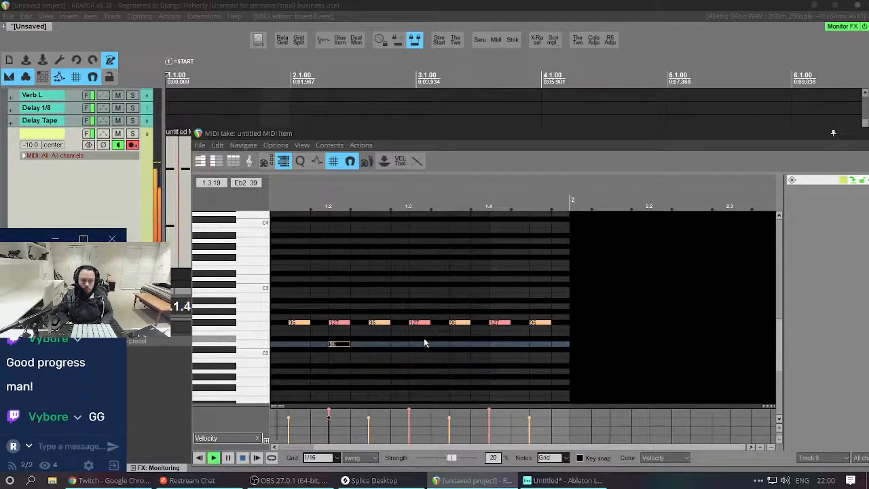
scroll(424, 341, "down", 1)
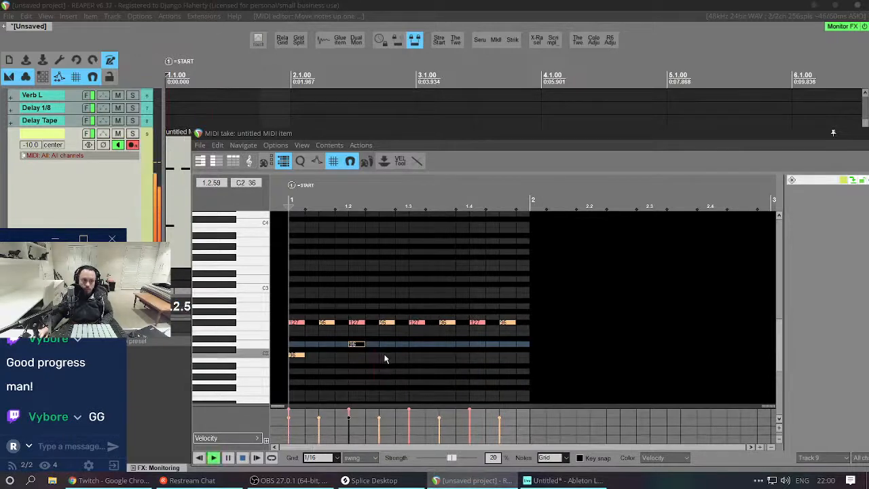
Add a C2 note an eighth after beat 2 and play the pattern from the start.
key("space")
left_click(386, 350)
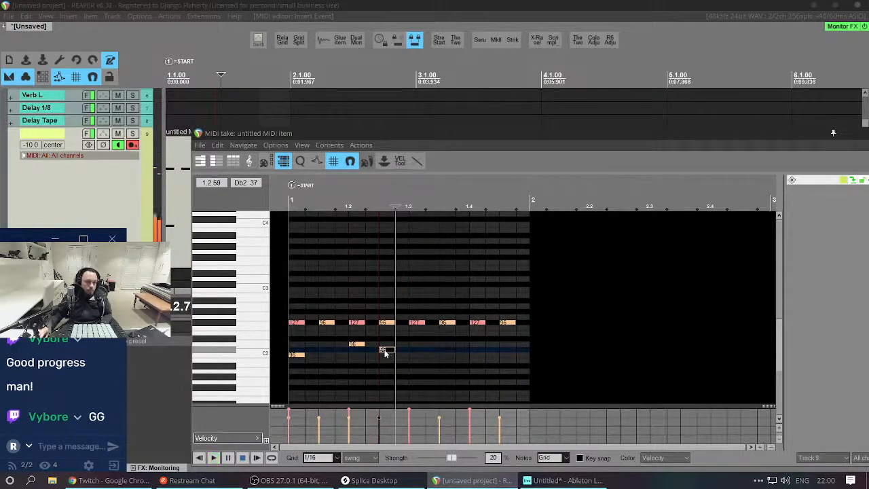
left_click_drag(384, 350, 384, 354)
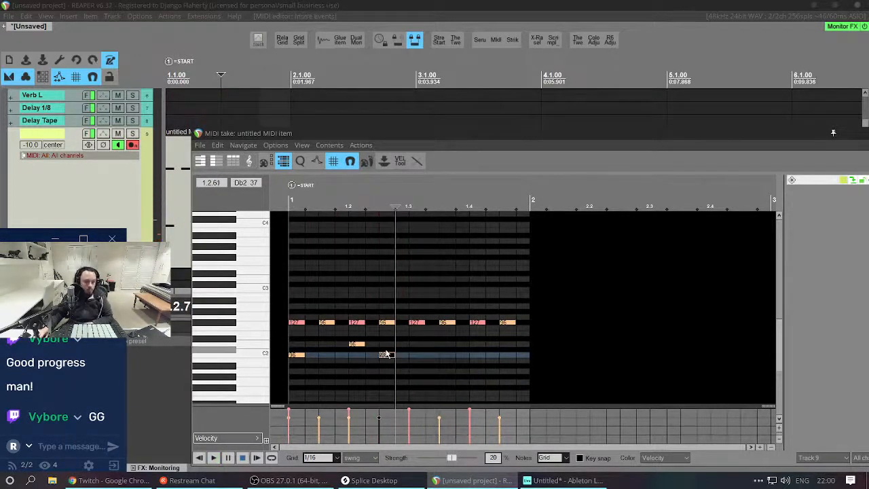
key("w")
key("space")
left_click(442, 354)
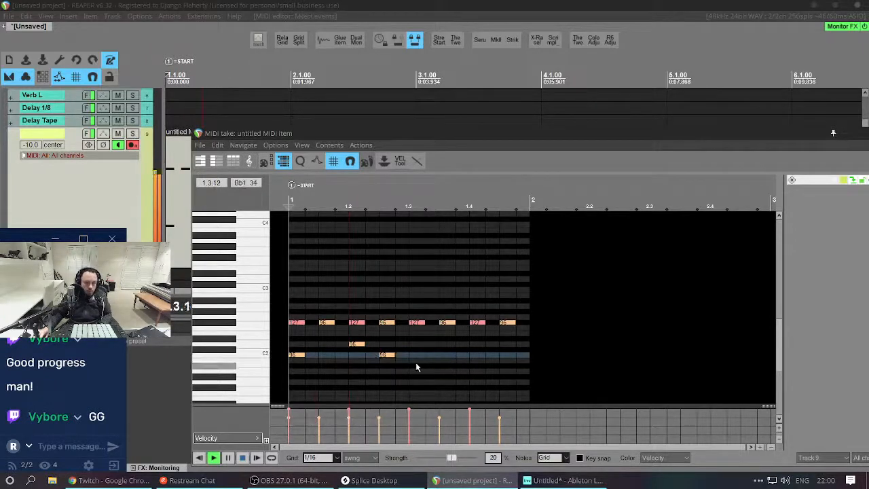
Add a D2 note on beat 4 and an extra Gb2 note on the bar's last sixteenth, checking each by playback.
left_click(353, 343)
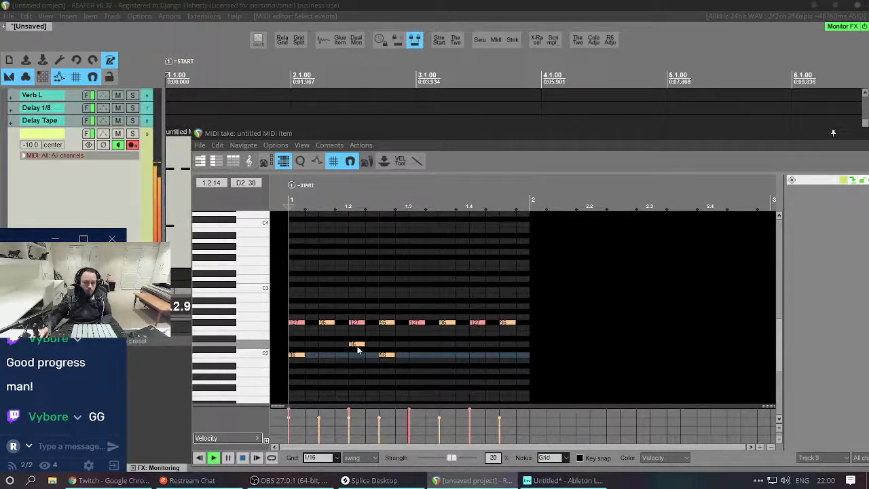
key("space")
left_click(471, 344)
key("space")
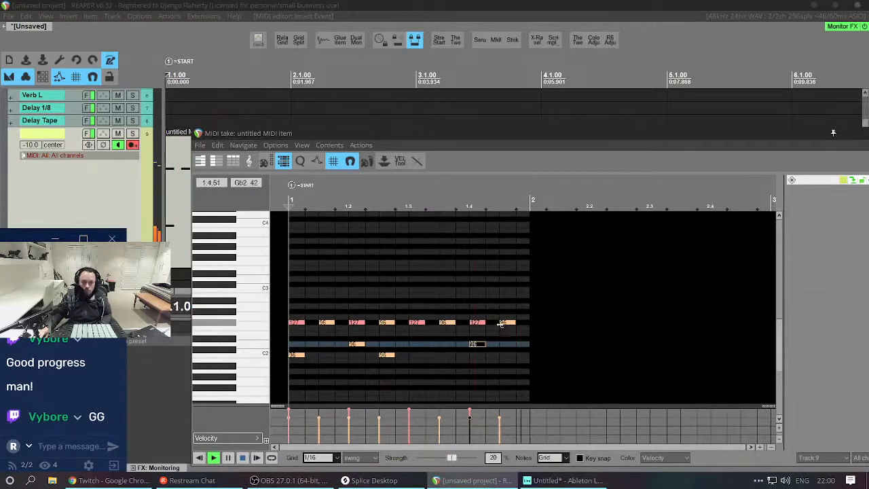
key("space")
left_click(518, 322)
key("space")
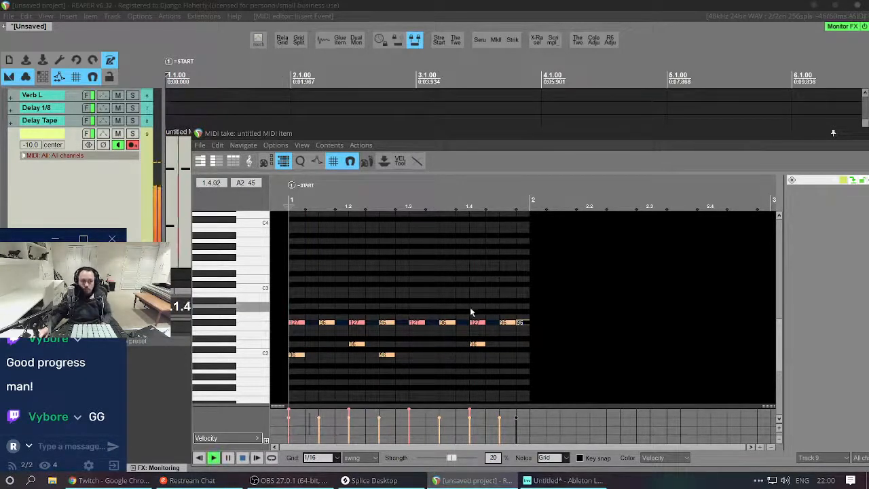
Close the note editor, duplicate the one-bar item into bar 2 and glue both items into one.
key("Escape")
scroll(230, 197, "down", 3)
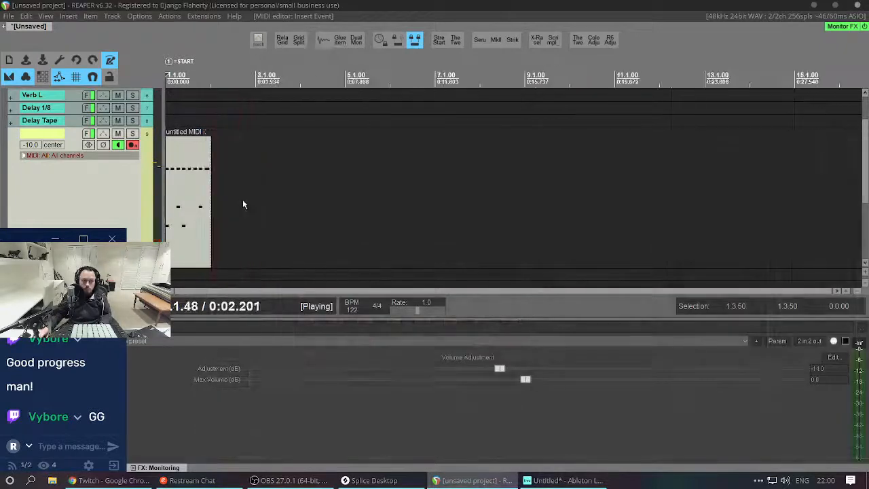
key("space")
key("ctrl+d")
left_click(207, 180, "shift")
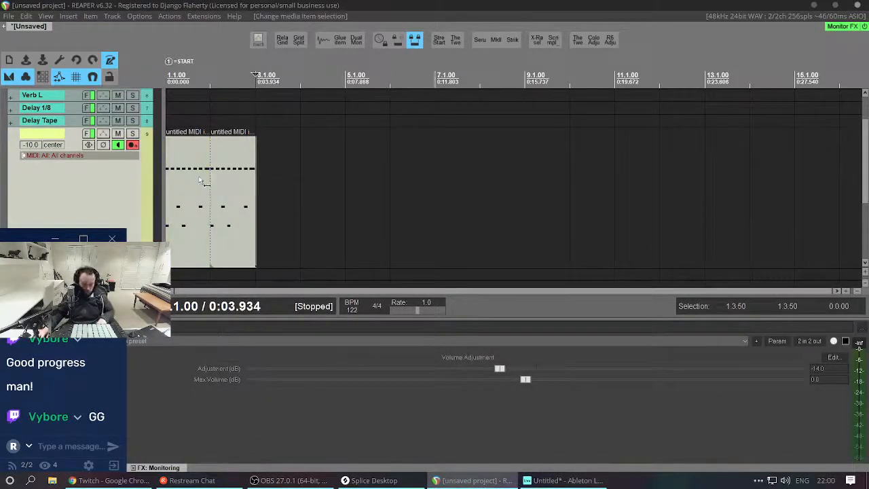
key("ctrl+g")
Open the glued item for note editing and play the two-bar pattern from the start.
double_click(201, 182)
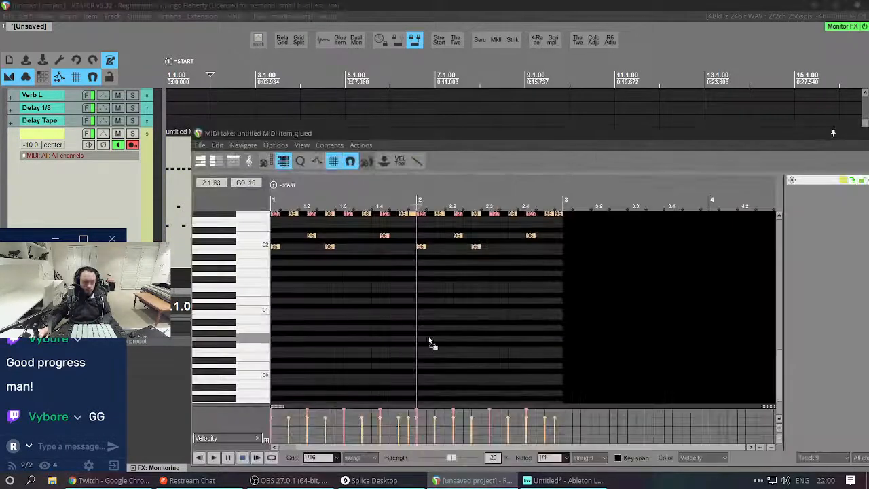
scroll(230, 310, "up", 2)
scroll(526, 263, "up", 3)
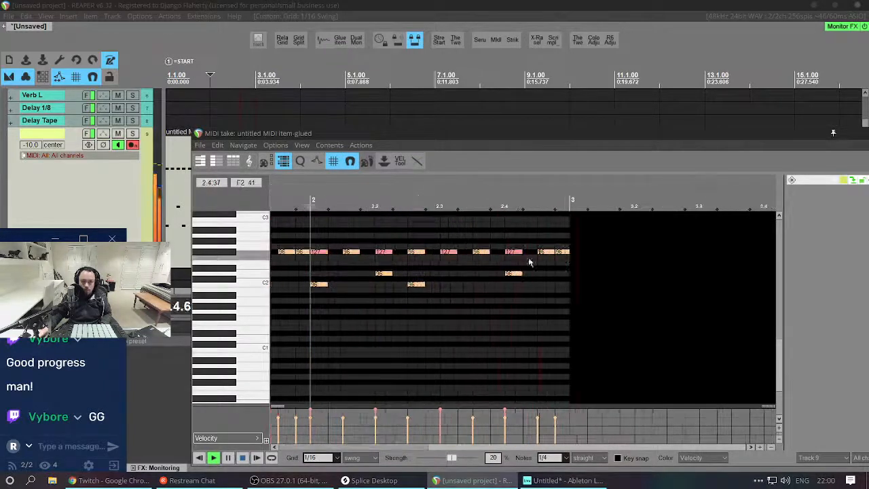
key("w")
key("space")
scroll(507, 275, "down", 3)
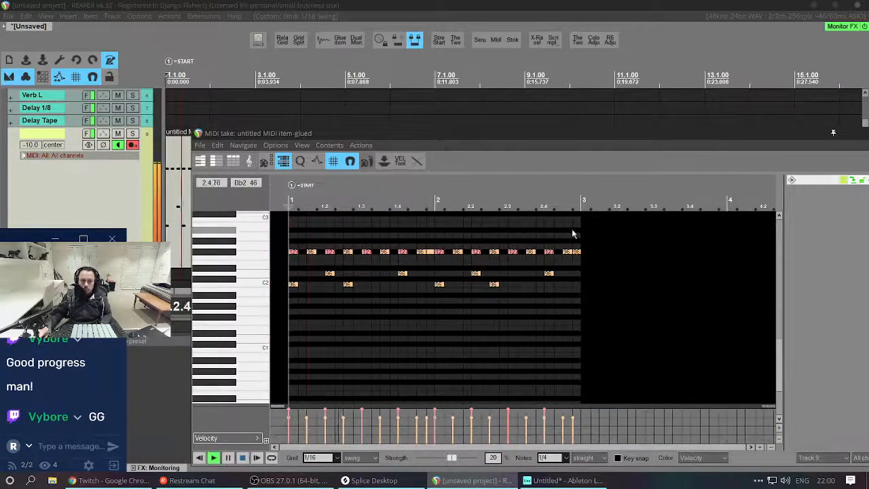
Add a C2 note on the second eighth of bar 2, using the same length as the C2 note before it.
key("space")
double_click(455, 283)
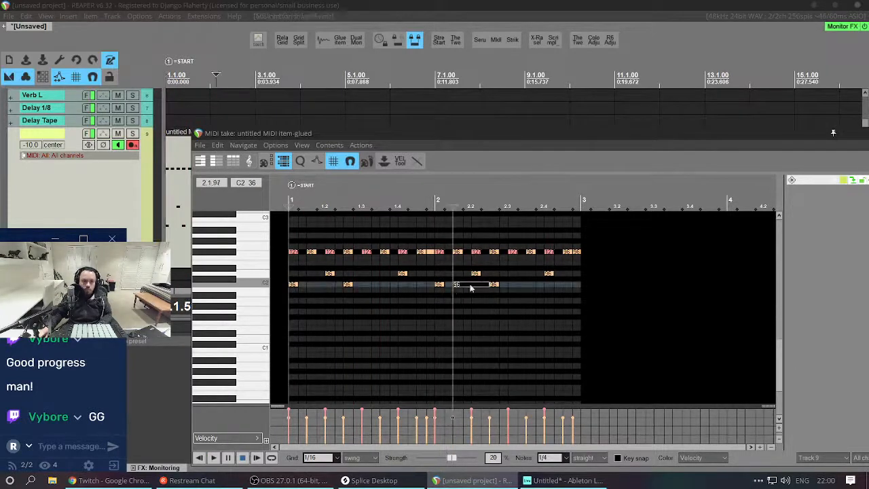
key("ctrl+z")
left_click(440, 285)
double_click(459, 285)
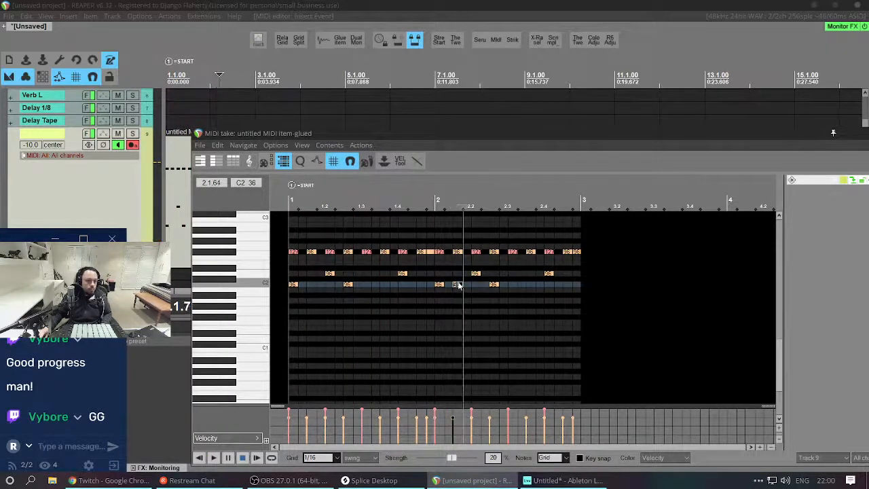
key("space")
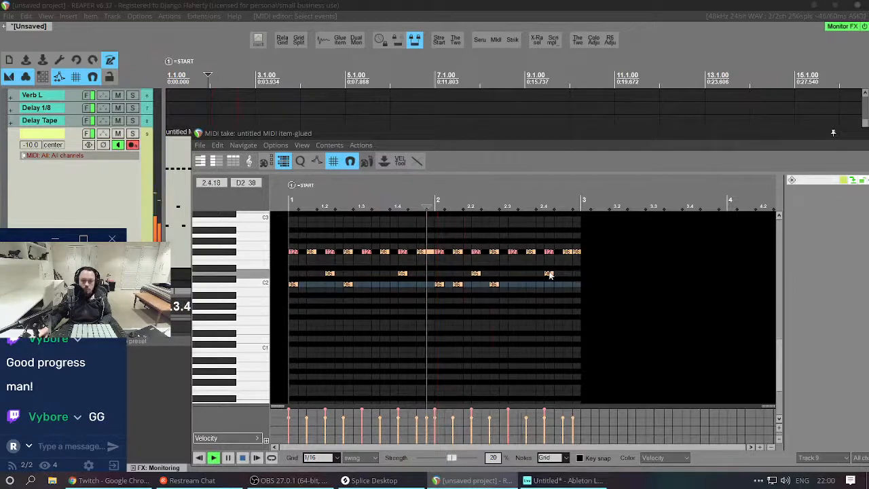
Replace the two Gb2 notes after beat 4 of bar 2 with a Bb2 note on the last eighth, and play the result.
scroll(549, 273, "up", 3)
double_click(590, 230)
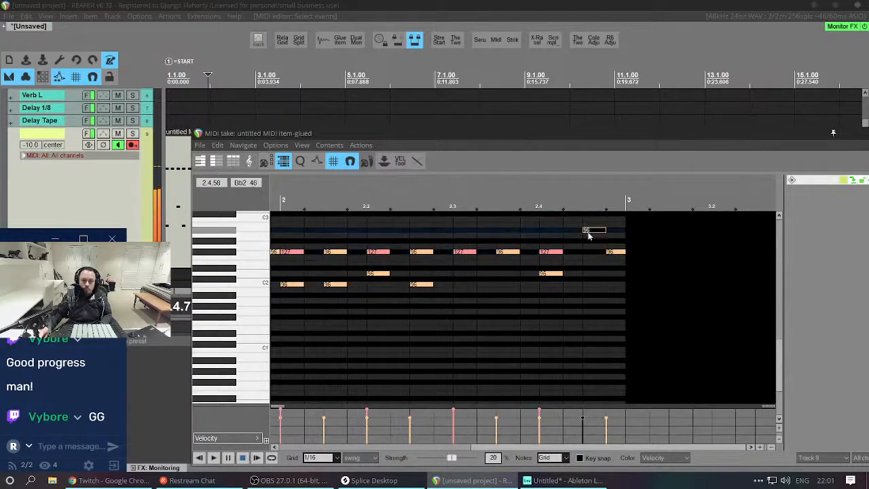
key("space")
double_click(613, 251)
key("space")
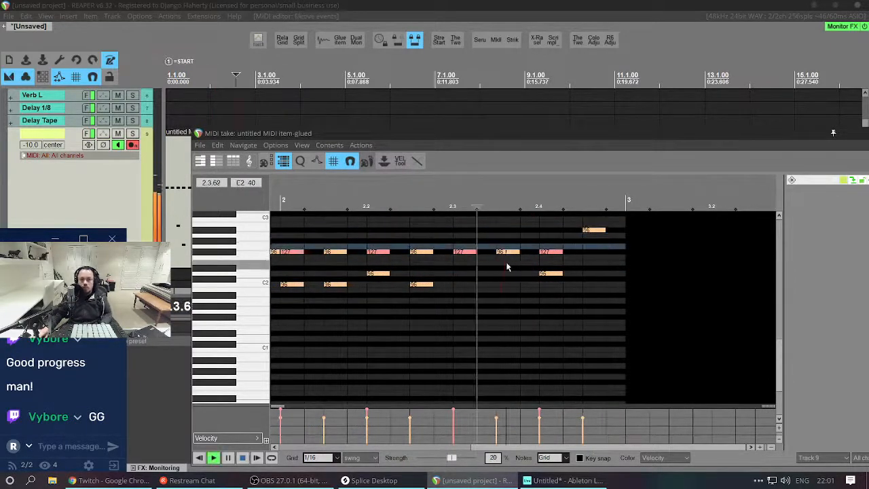
Extend the Bb2 note to the end of bar 2 and close the note editor.
scroll(475, 307, "down", 3)
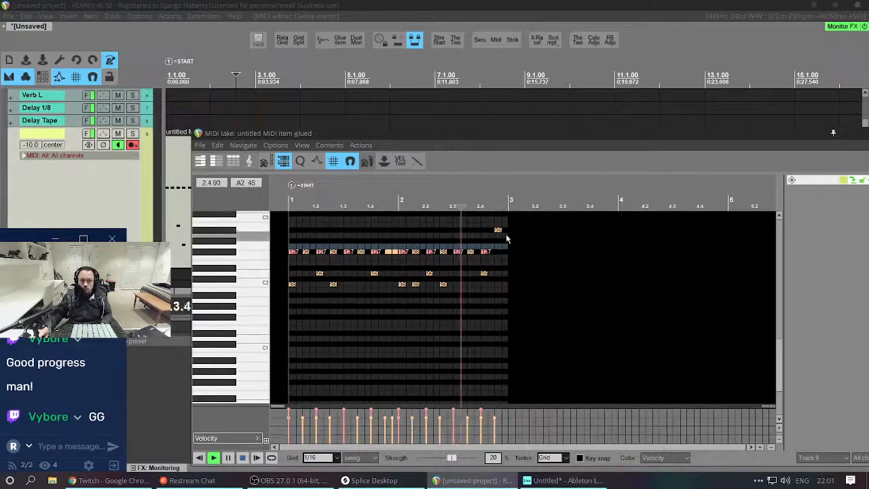
scroll(509, 239, "up", 3)
left_click_drag(510, 230, 530, 231)
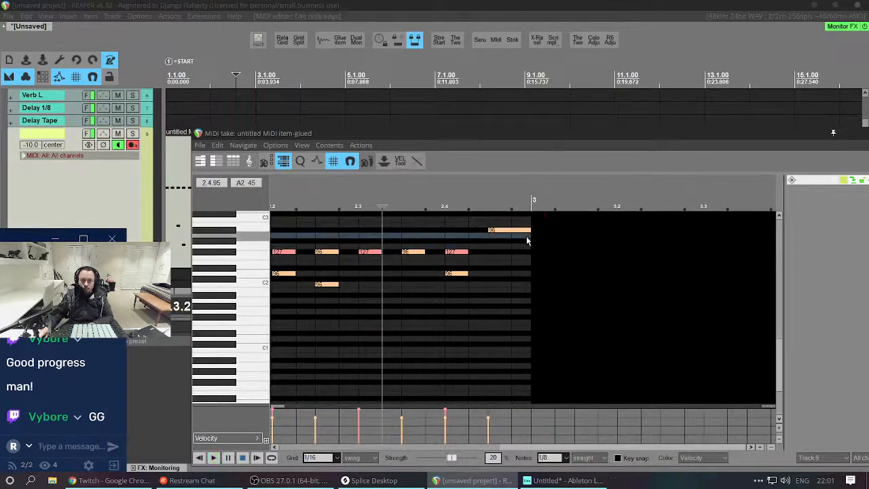
key("Escape")
Set the time selection to the two-bar drum item for looped playback and turn off the metronome.
scroll(446, 254, "down", 1)
left_click(200, 169)
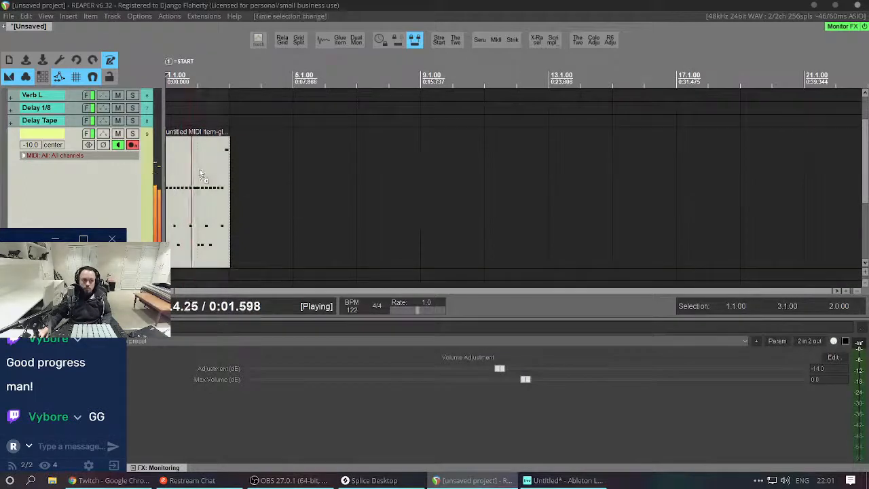
key("ctrl+l")
key("c")
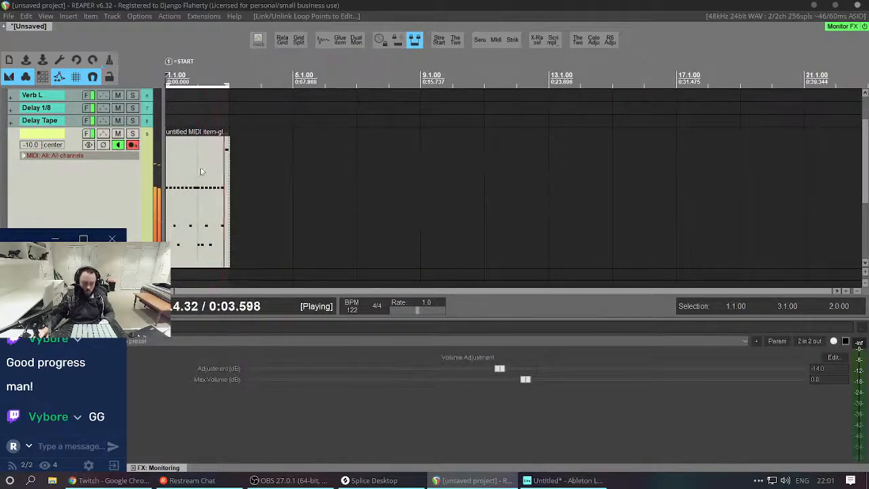
scroll(112, 186, "down", 3)
scroll(252, 191, "up", 4)
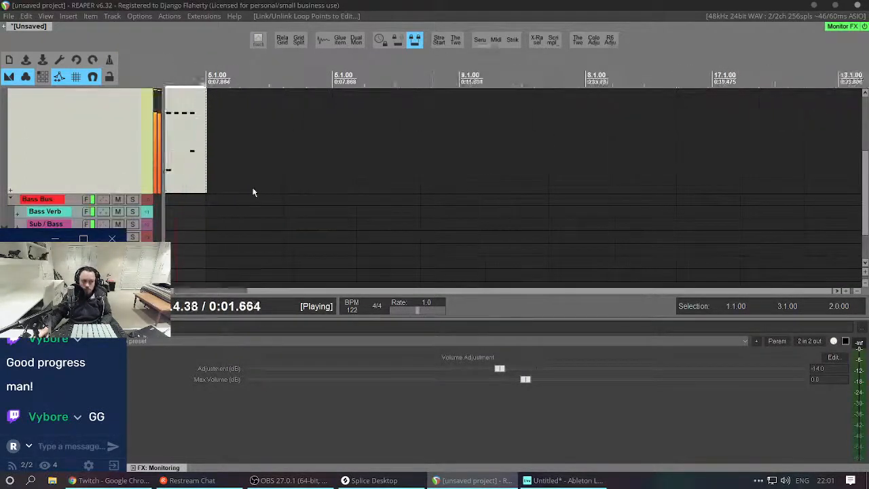
scroll(247, 192, "left", 3)
scroll(124, 170, "up", 1)
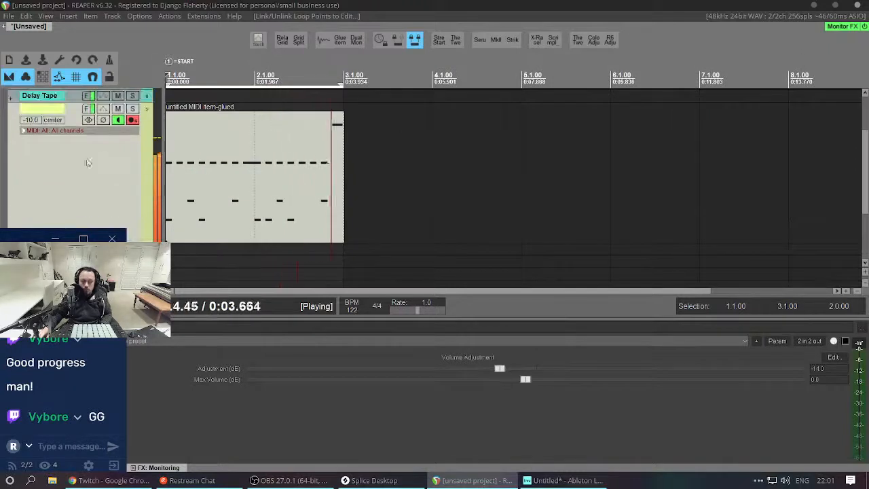
scroll(86, 161, "down", 2)
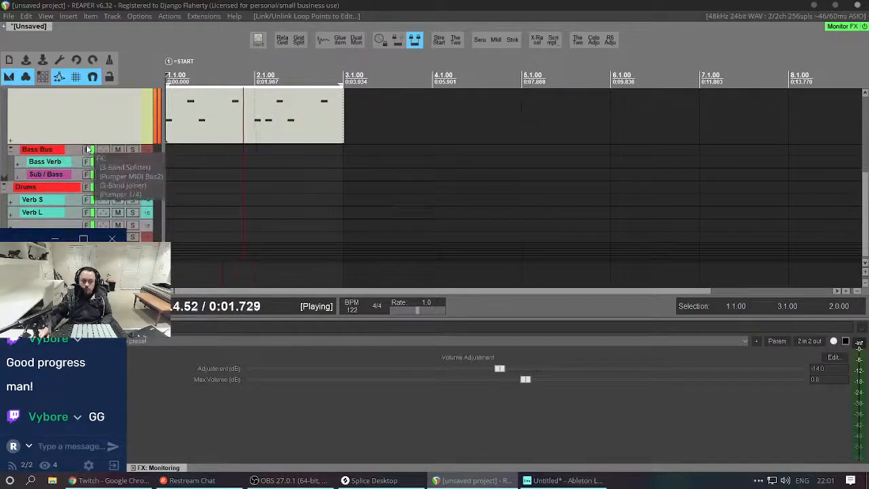
Insert a new track directly below the drum pattern's track and stop playback.
key("ctrl+t")
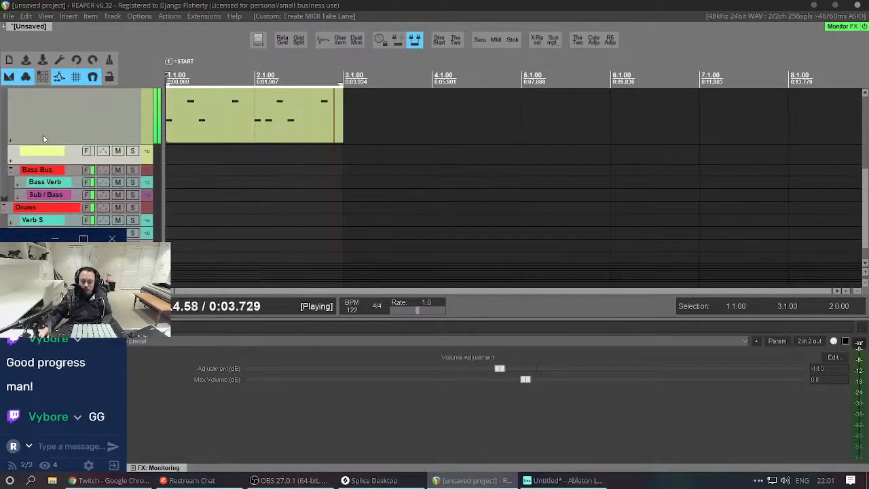
scroll(41, 138, "up", 2)
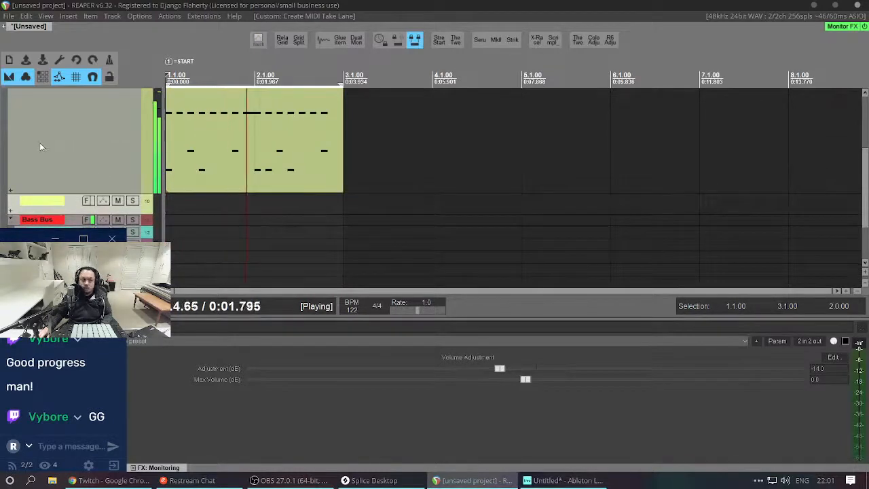
scroll(58, 160, "up", 2)
scroll(60, 163, "down", 2)
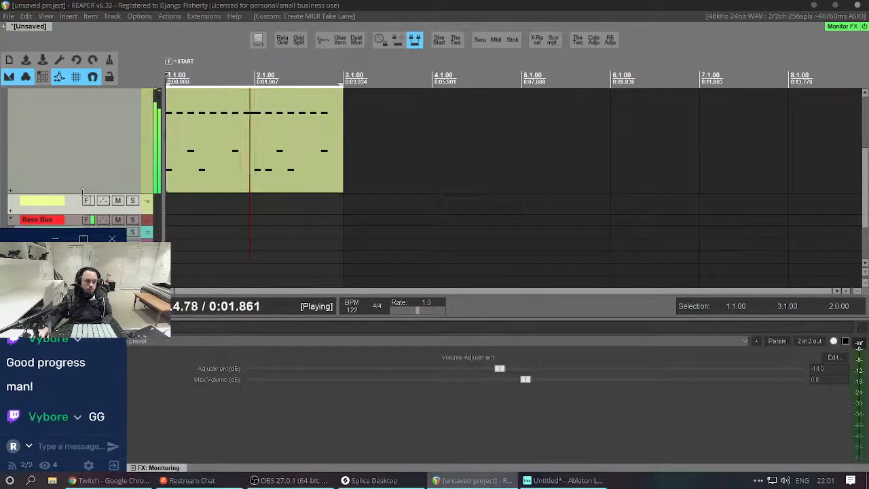
scroll(84, 194, "down", 4)
scroll(42, 176, "up", 3)
scroll(42, 175, "down", 1)
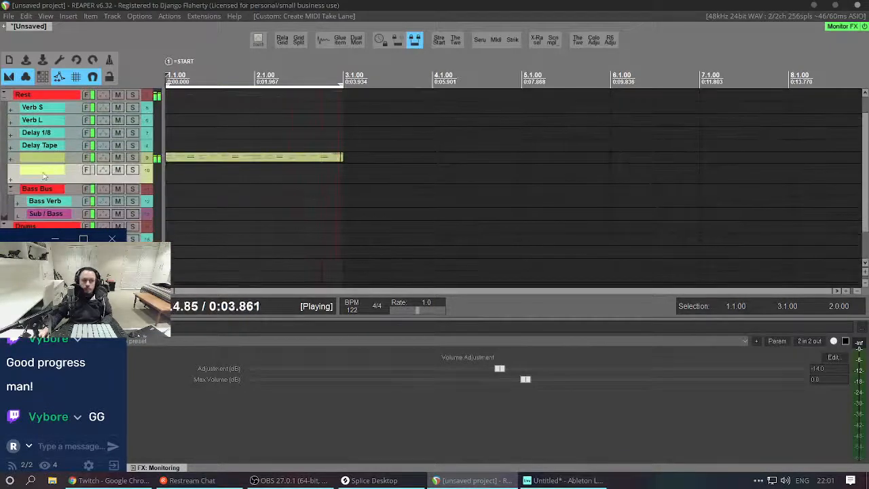
key("space")
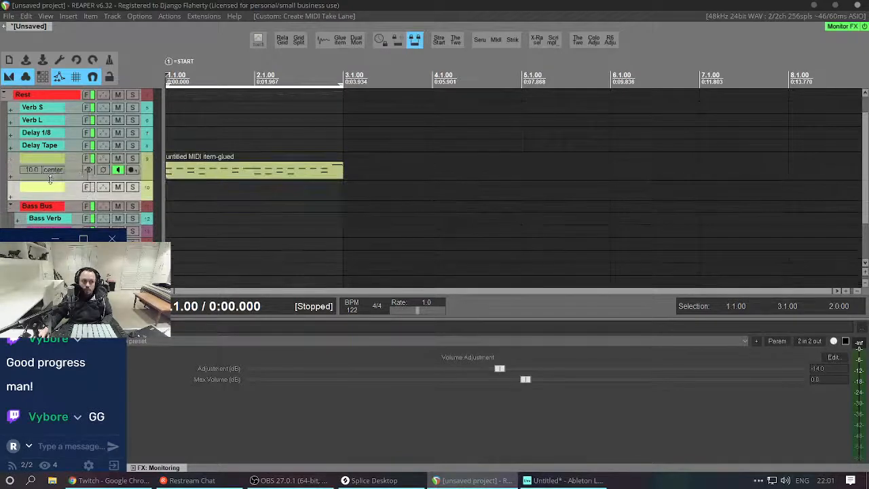
Switch to Ableton Live and load the Basic Bells preset from the Mallets sounds onto the 2 MIDI track.
key("alt+Tab")
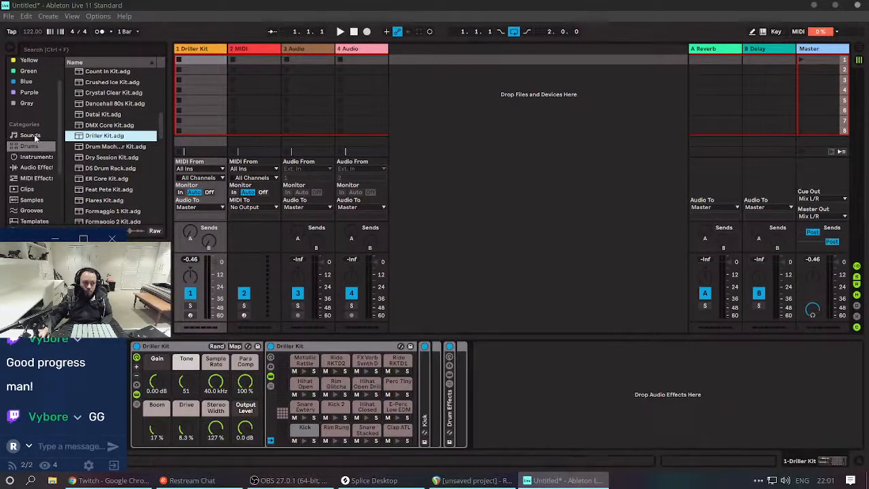
left_click(46, 158)
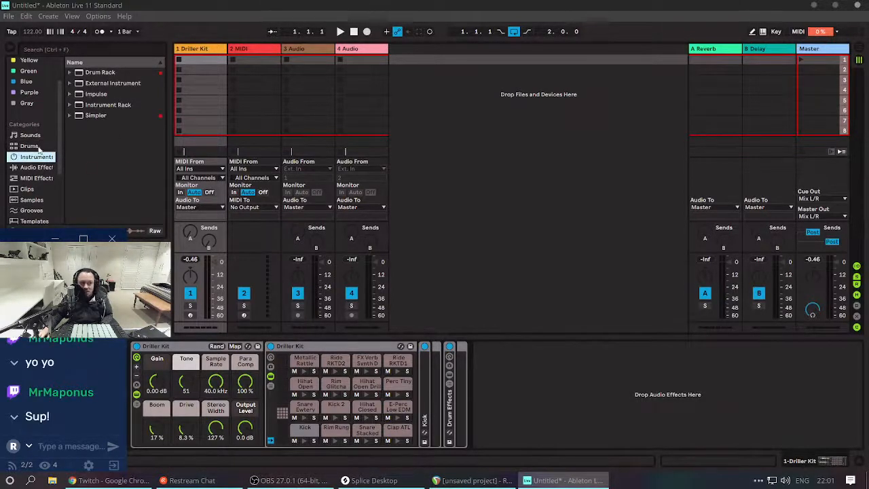
scroll(38, 158, "down", 1)
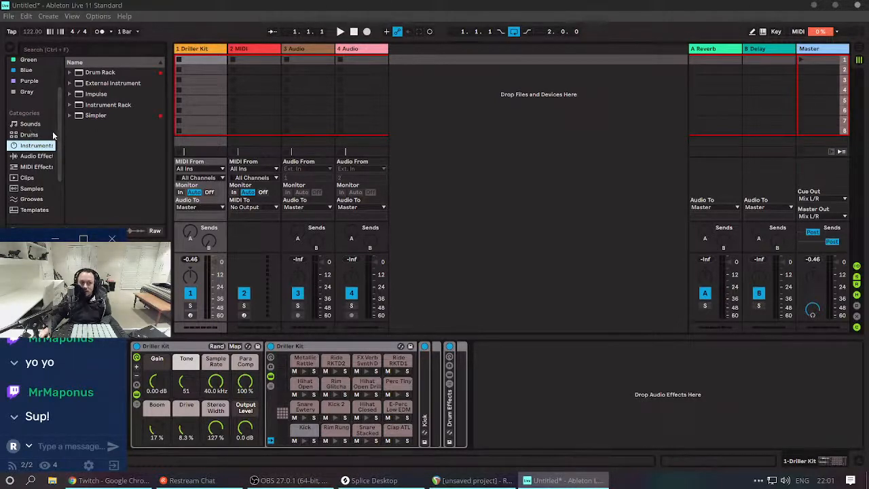
scroll(54, 134, "down", 1)
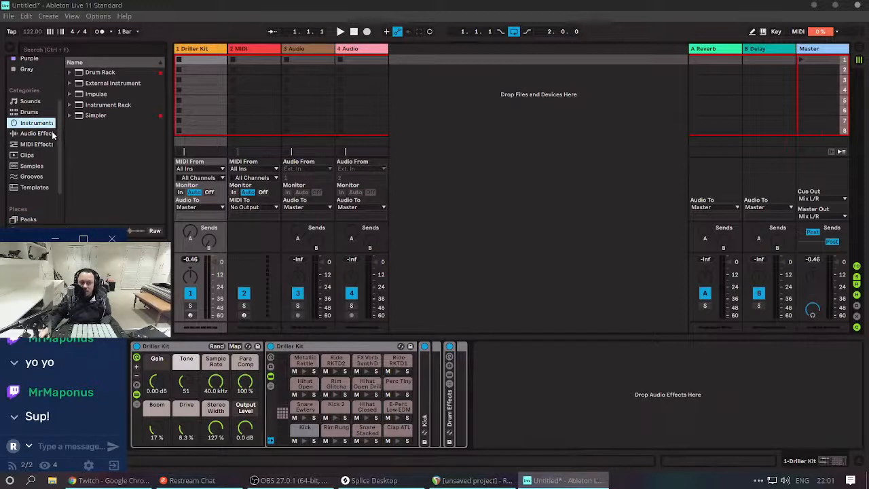
scroll(53, 134, "up", 1)
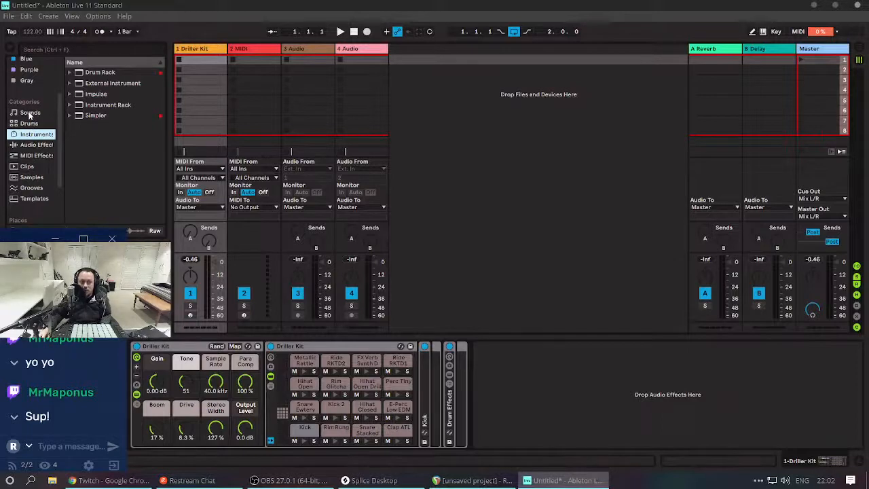
left_click(30, 114)
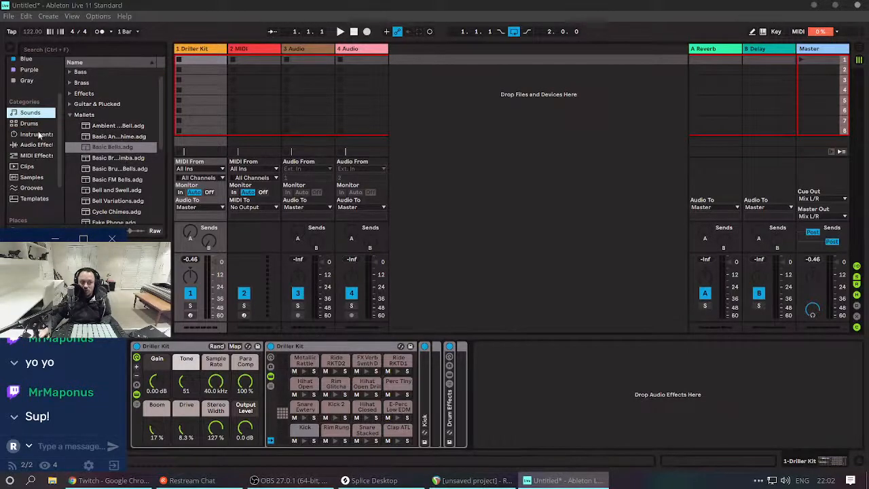
left_click(107, 147)
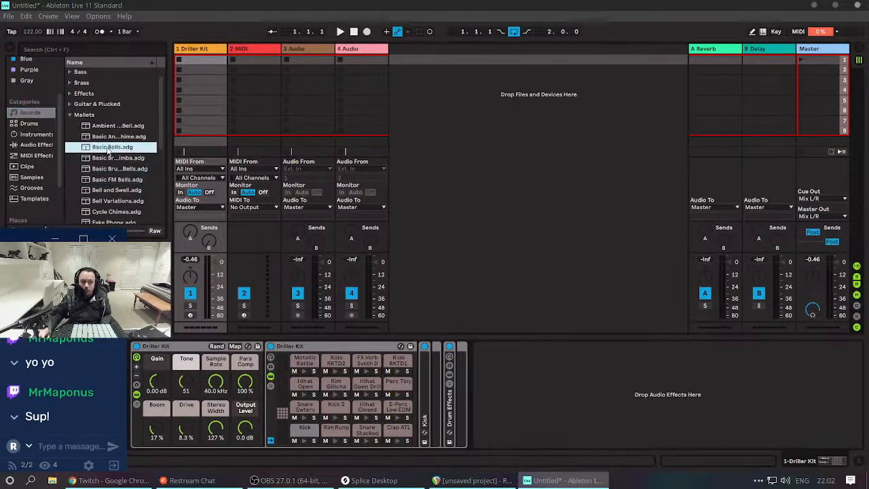
left_click(256, 50)
left_click_drag(257, 51, 254, 50)
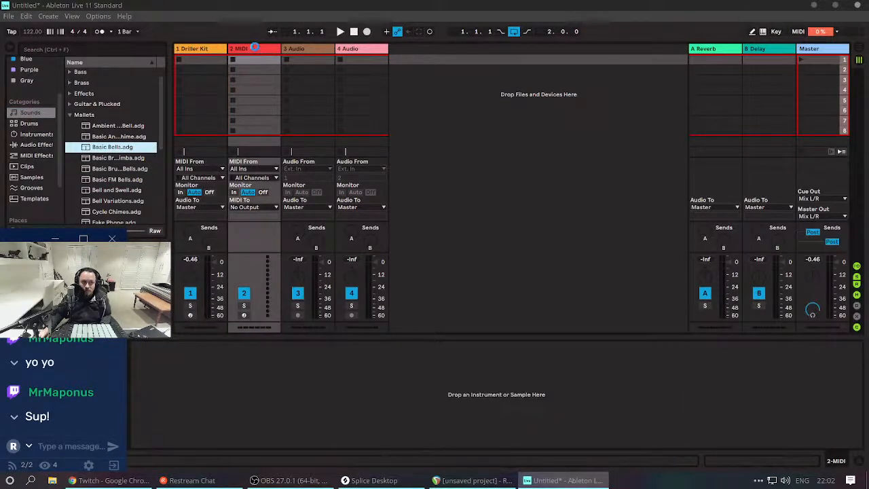
Delete the two unused audio tracks, 3 Audio and 4 Audio.
left_click(294, 57)
left_click(360, 52)
left_click(310, 49)
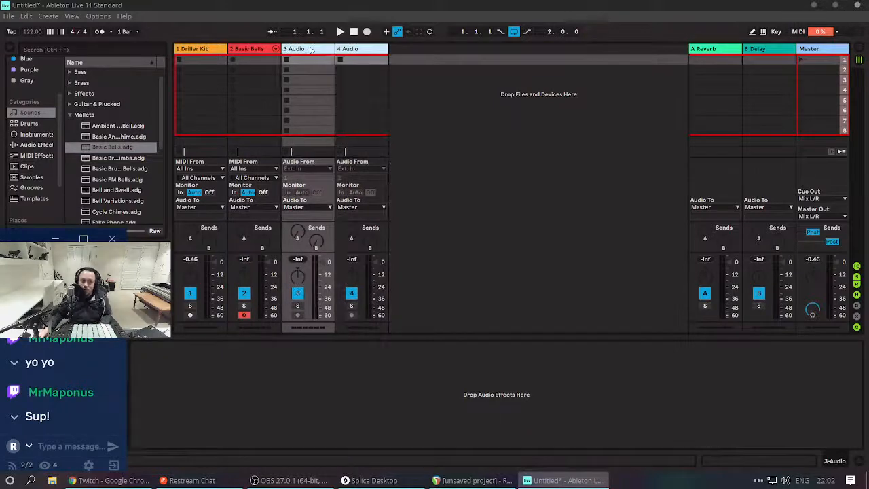
key("Delete")
key("Delete")
Switch back to REAPER and examine how the drum track's ReWire plugin assigns MIDI channels to Ableton Live destinations.
key("alt+Tab")
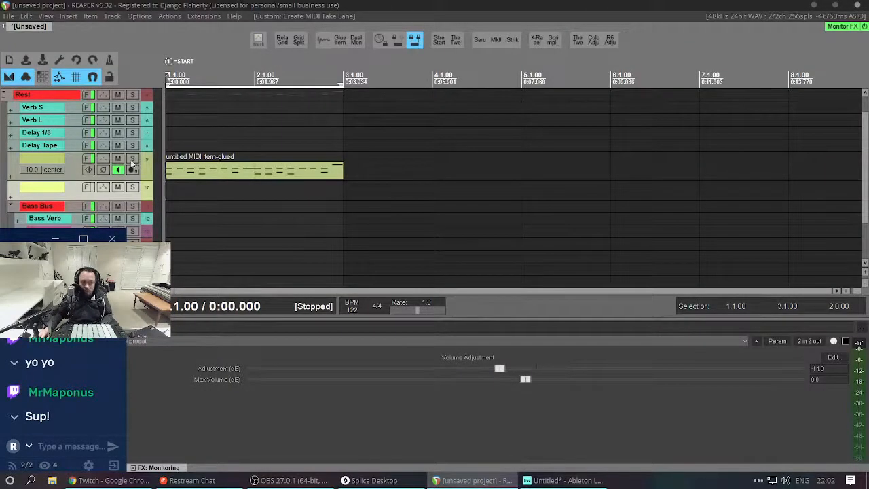
left_click(87, 158)
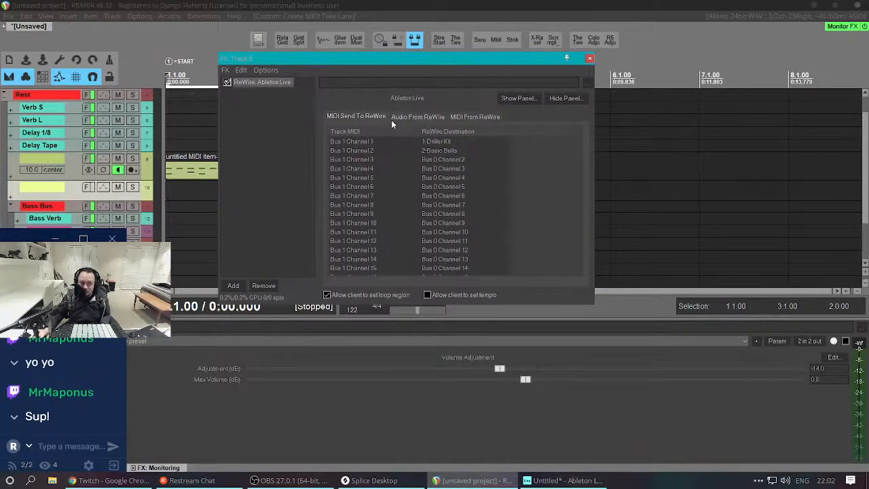
left_click(384, 142)
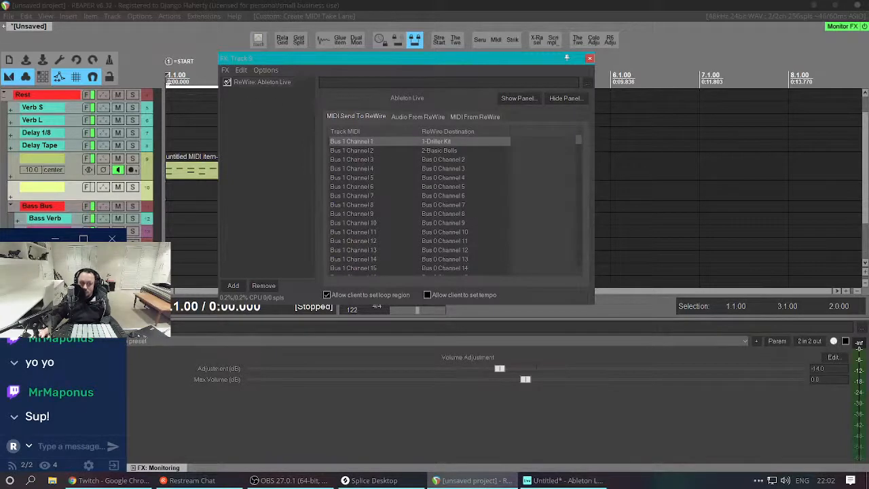
left_click(59, 425)
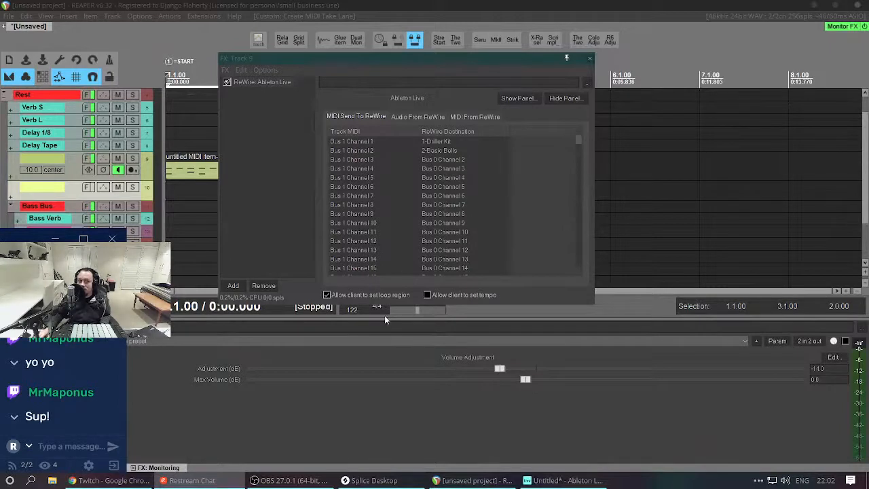
left_click(364, 213)
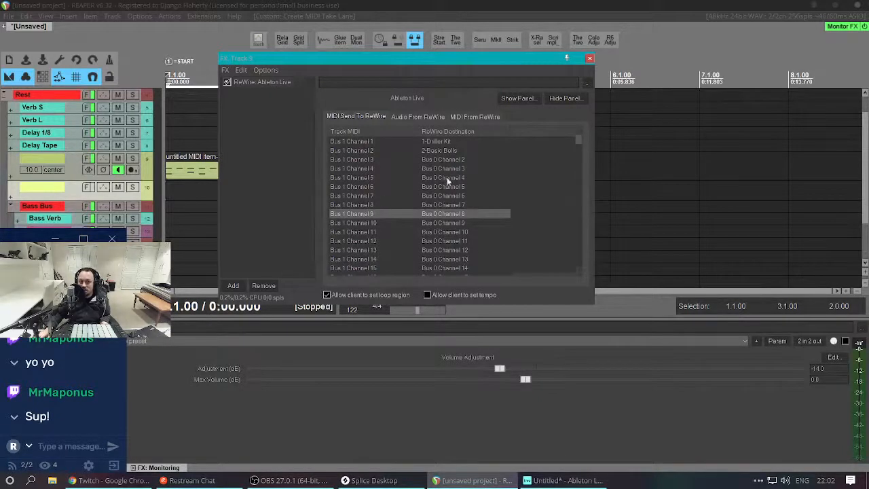
scroll(448, 156, "down", 4)
scroll(428, 165, "up", 5)
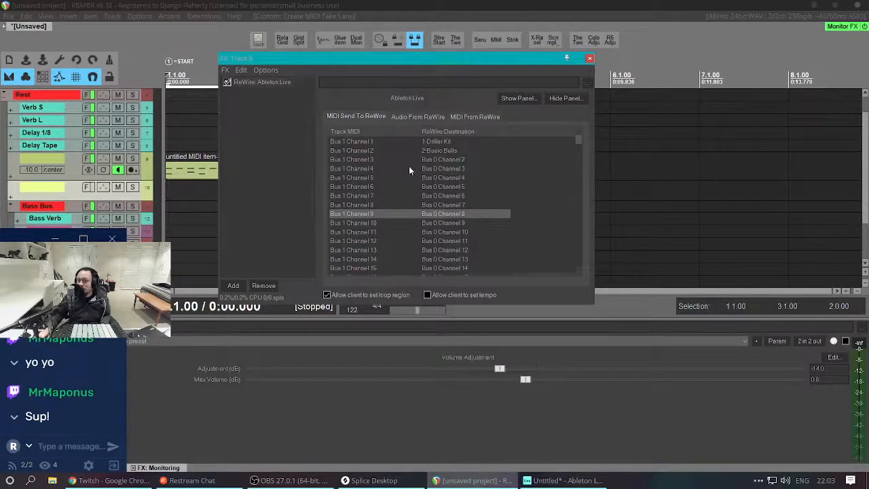
left_click(408, 169)
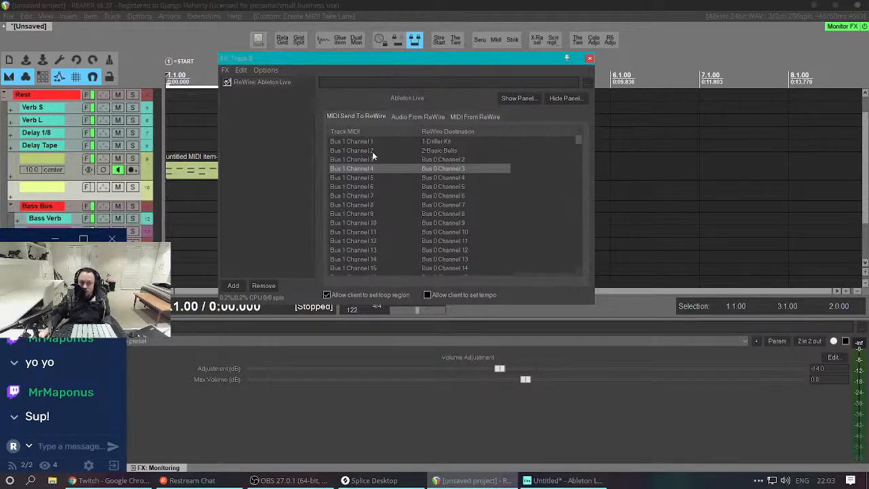
key("Escape")
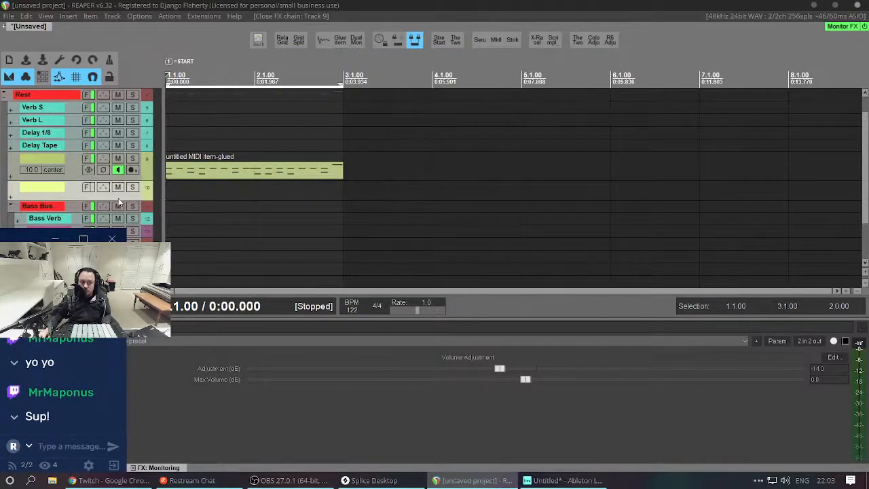
Enlarge the new track below the drum track and check the channel mapping options of its MIDI input.
left_click_drag(117, 203, 118, 226)
scroll(116, 209, "down", 1)
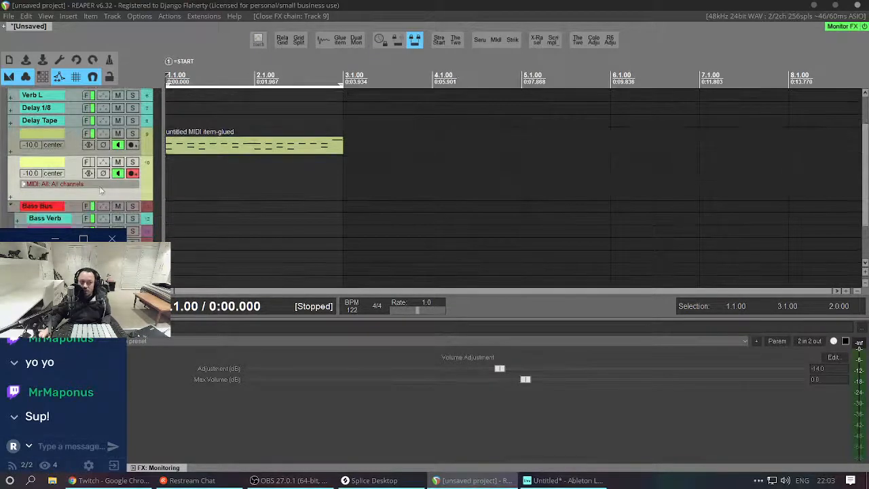
left_click(95, 186)
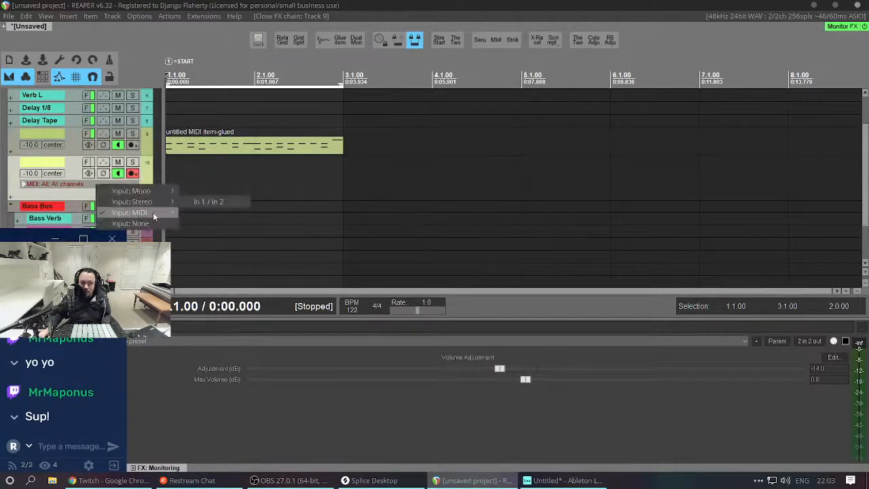
mouse_move(152, 213)
mouse_move(264, 229)
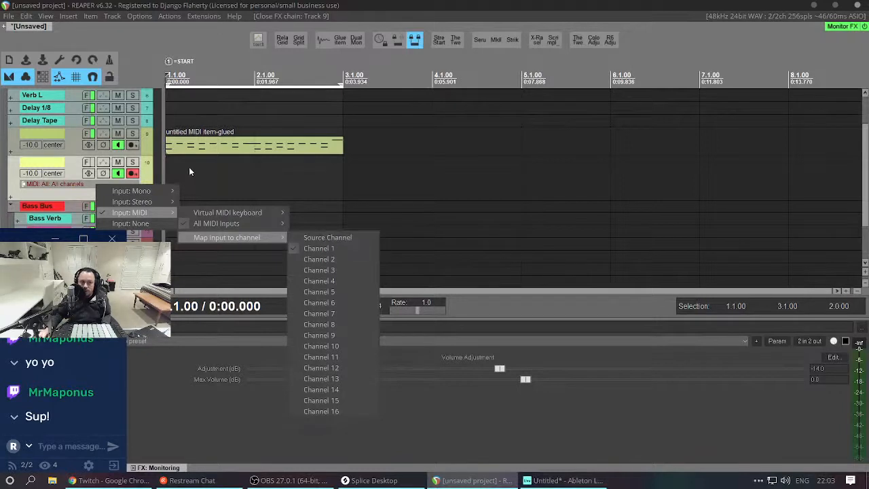
left_click(189, 167)
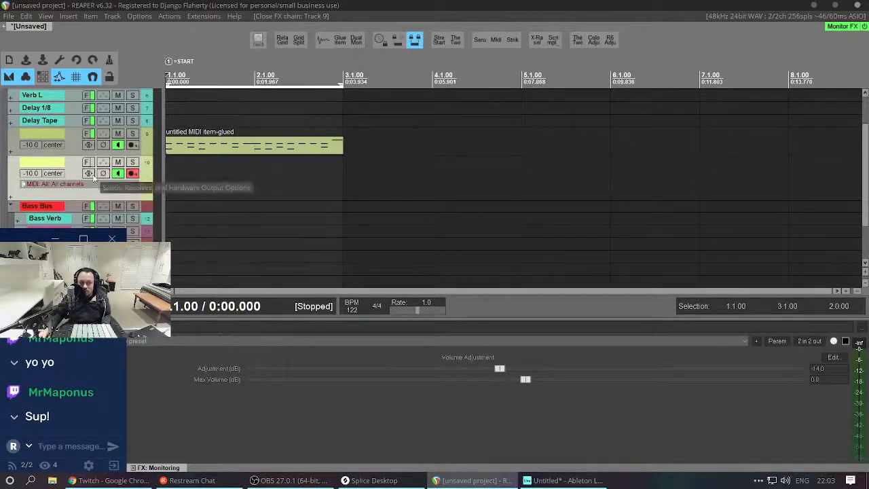
Create a send from track 10 to track 9 with audio set to None and all MIDI routed to bus 1 channel 2.
left_click(69, 139)
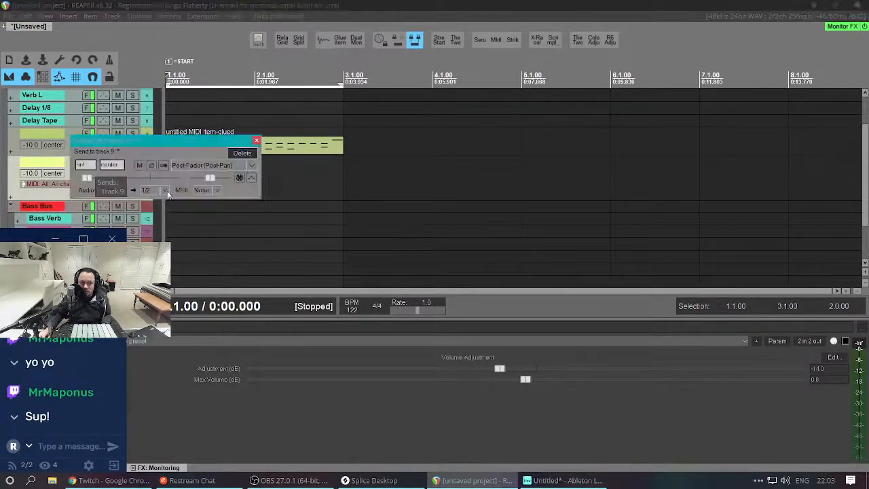
left_click(115, 190)
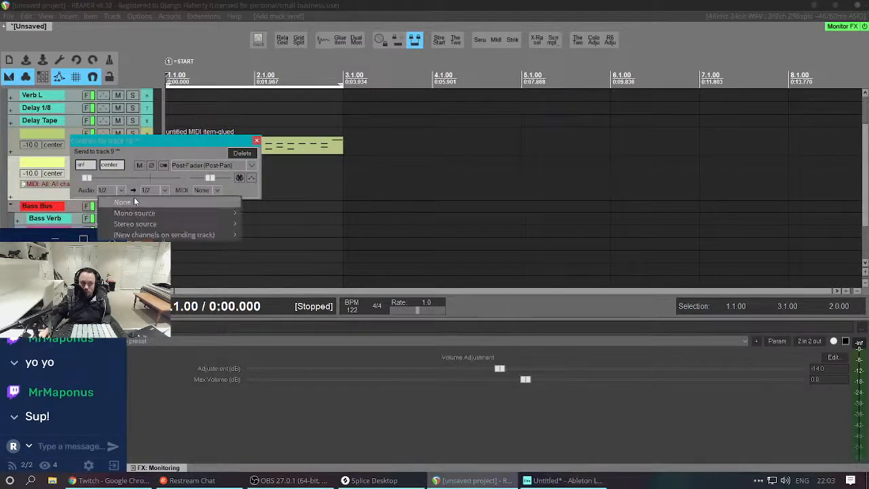
left_click(133, 197)
left_click(207, 191)
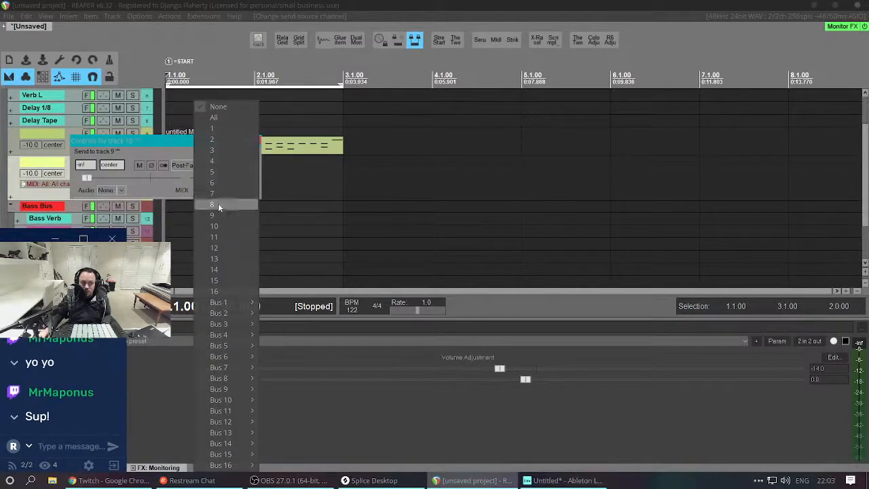
left_click(235, 116)
left_click(250, 191)
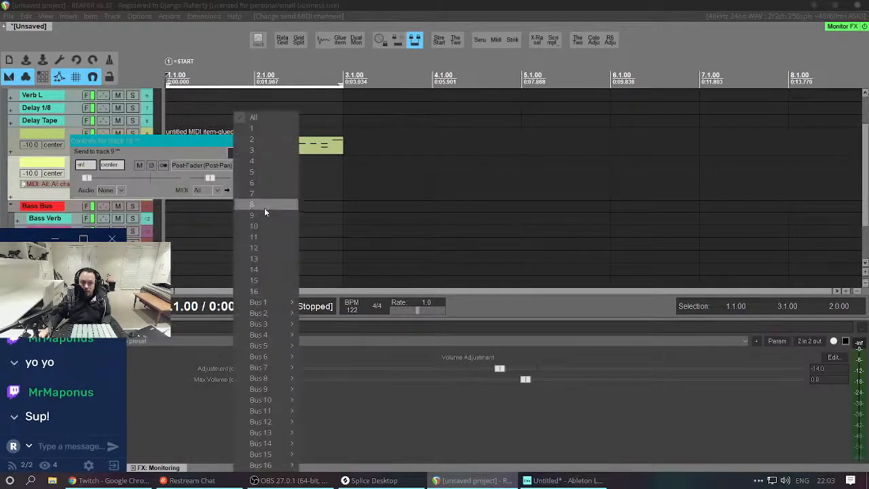
mouse_move(283, 301)
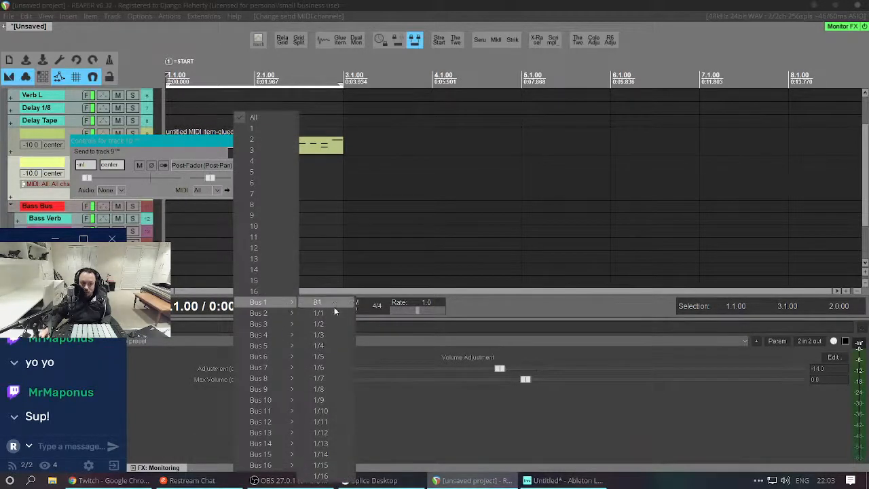
left_click(330, 324)
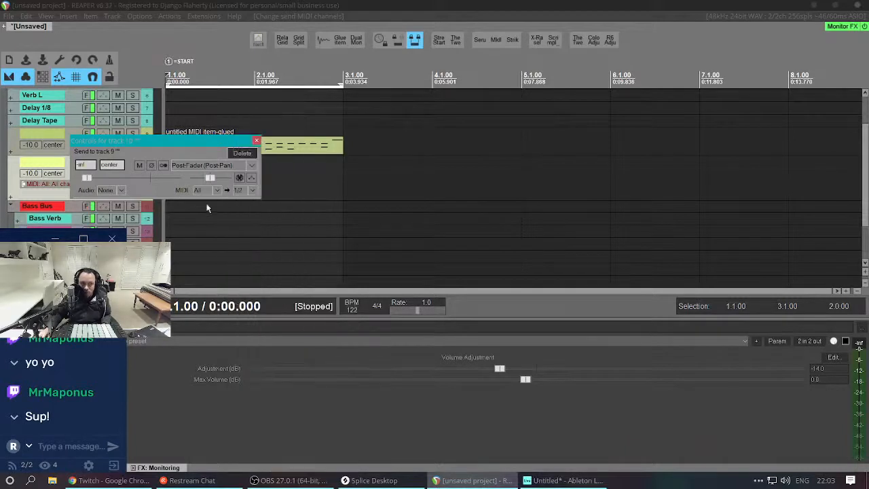
left_click(258, 142)
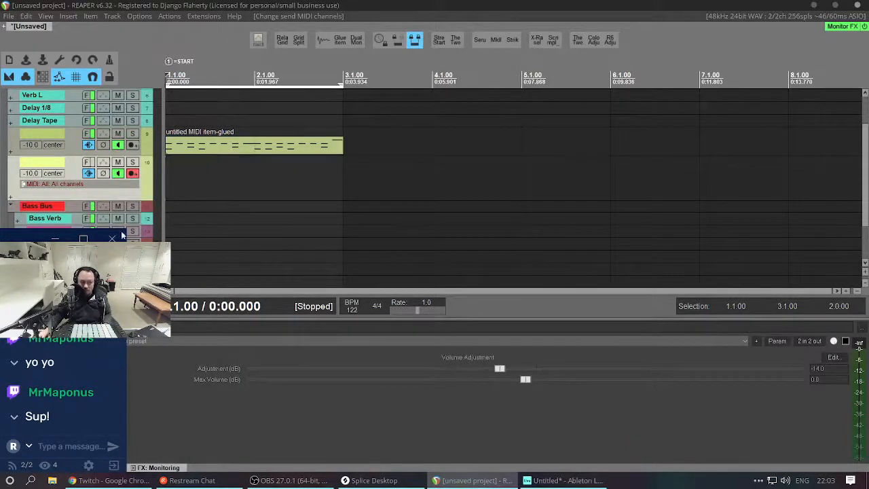
Create a one-bar MIDI item at the start of track 10 and open it in the MIDI editor.
double_click(280, 190)
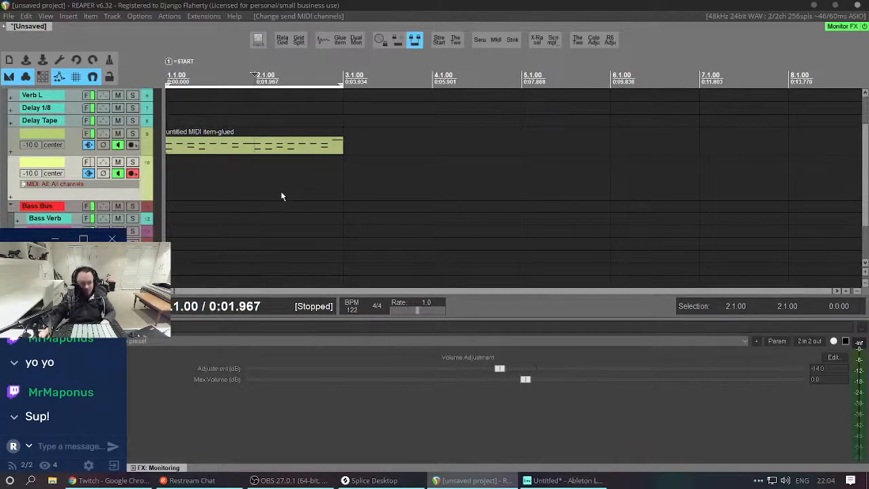
left_click_drag(281, 190, 197, 199)
double_click(200, 183)
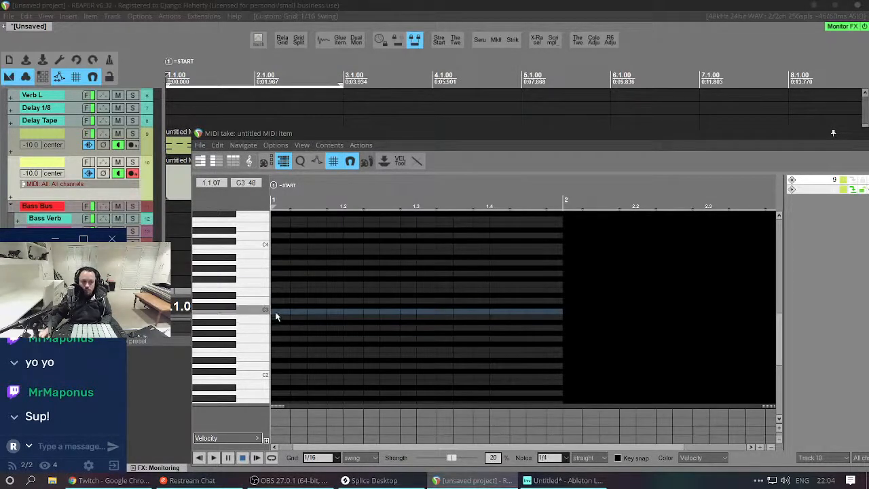
Insert a quarter note at the start of the track 10 MIDI item, audition it and raise it to E3.
left_click(275, 313)
key("space")
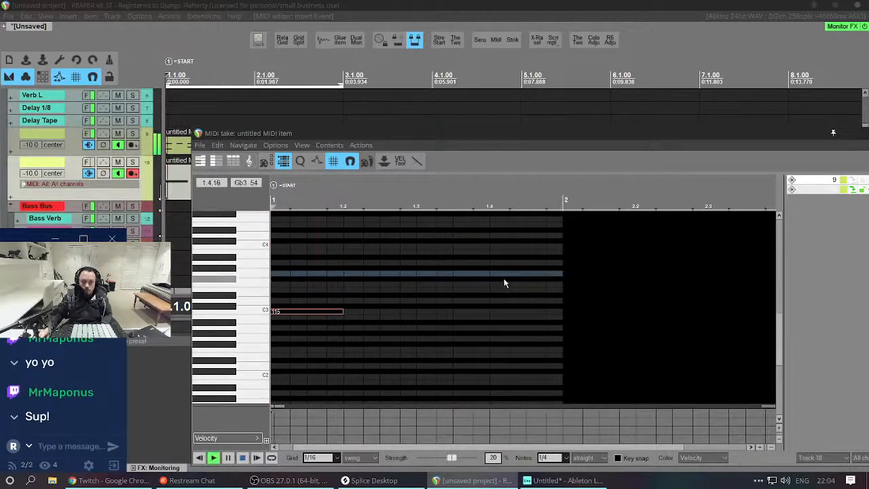
left_click(522, 241)
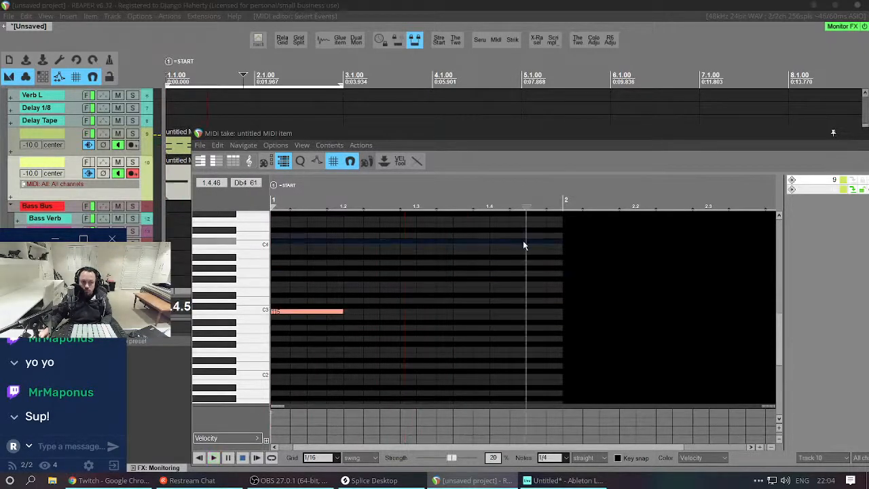
left_click_drag(297, 312, 299, 291)
scroll(238, 276, "up", 2)
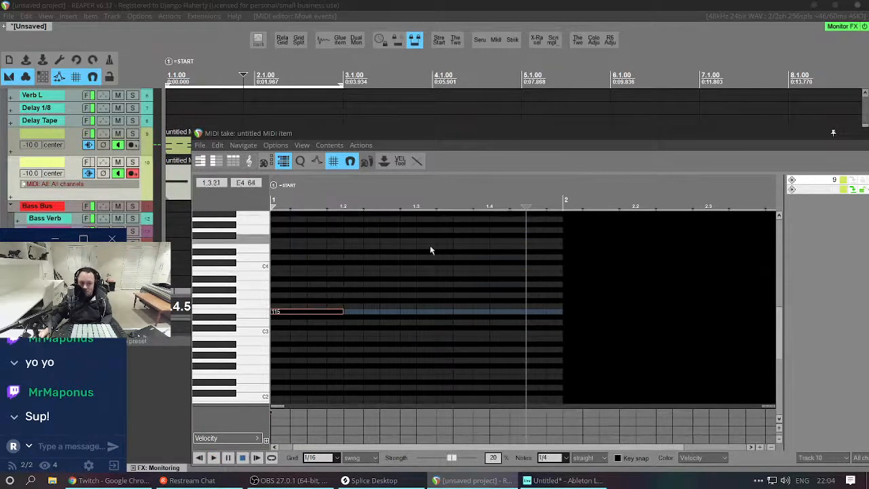
Add eighth notes at E4 on the second half of bar 1's beat 4 and at Eb3 on bar 2's start, then play the pattern.
left_click(532, 251)
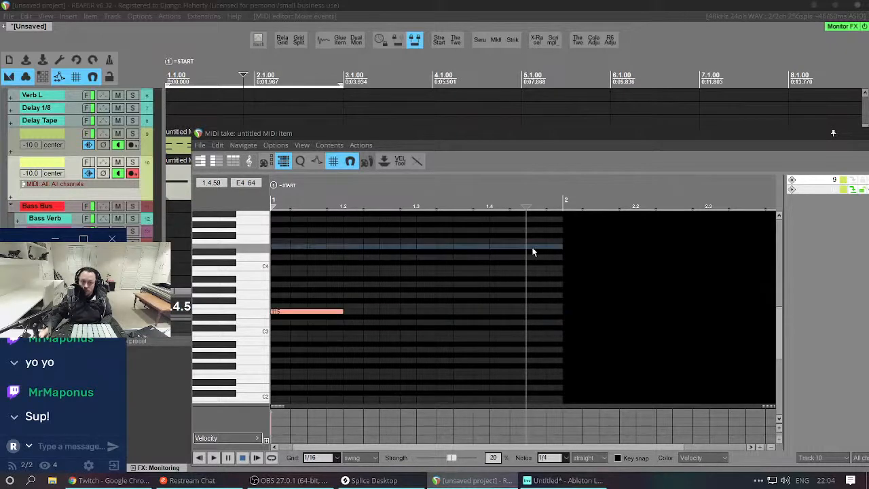
double_click(533, 249)
left_click_drag(596, 247, 551, 250)
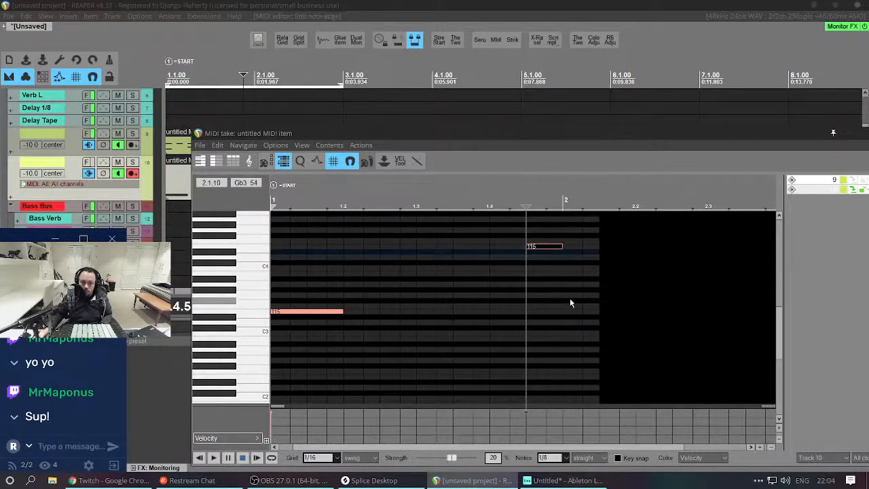
double_click(566, 317)
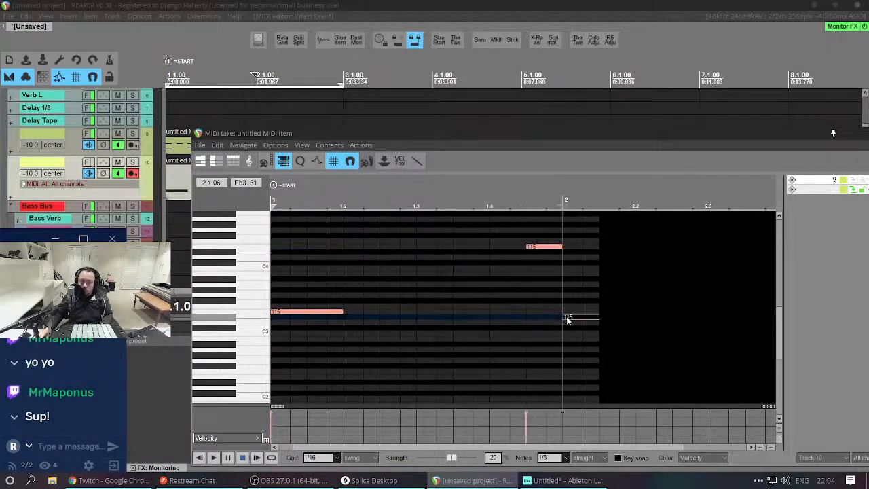
key("w")
key("space")
scroll(417, 299, "down", 3)
scroll(380, 300, "down", 2)
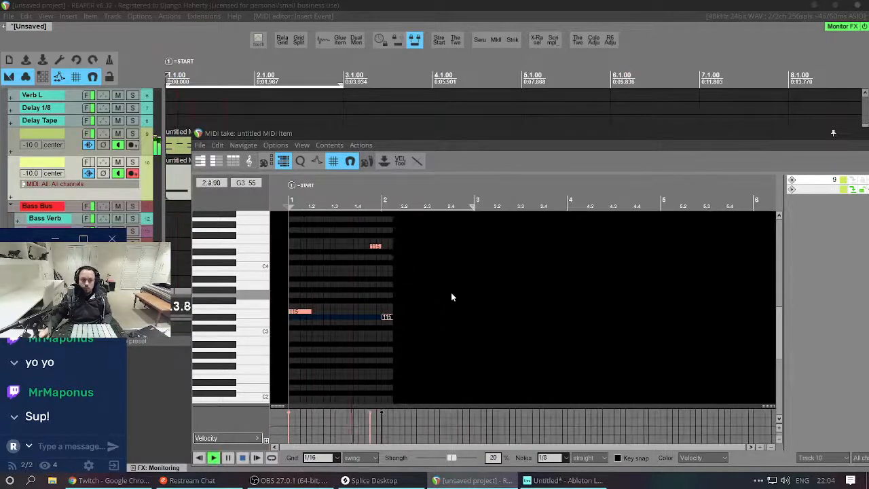
key("Escape")
key("space")
Reopen the track 10 item, transpose the E4 note down to B3 and play it back.
double_click(254, 181)
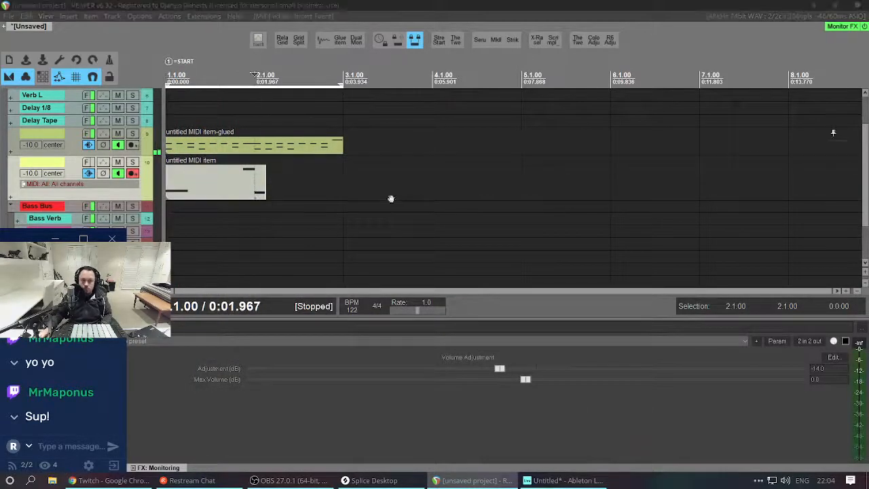
left_click(359, 230)
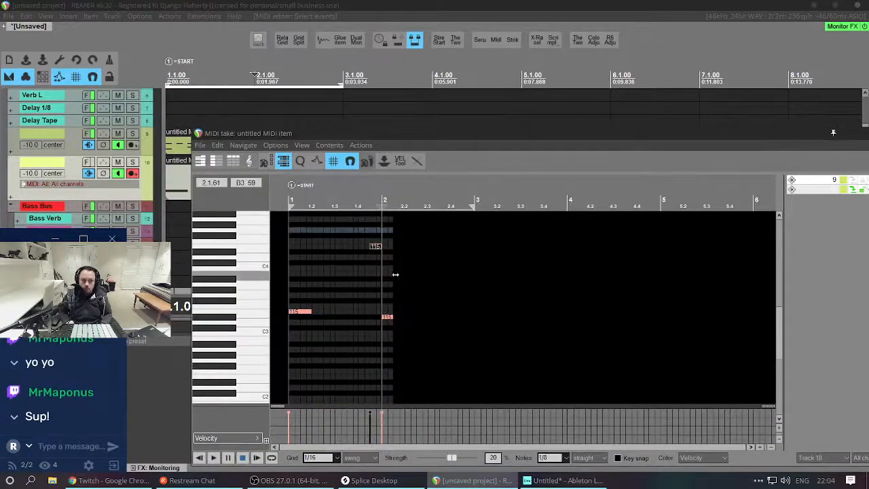
key("Down")
key("Down")
key("Down")
key("Down")
key("Down")
key("Down")
key("Down")
key("Down")
key("space")
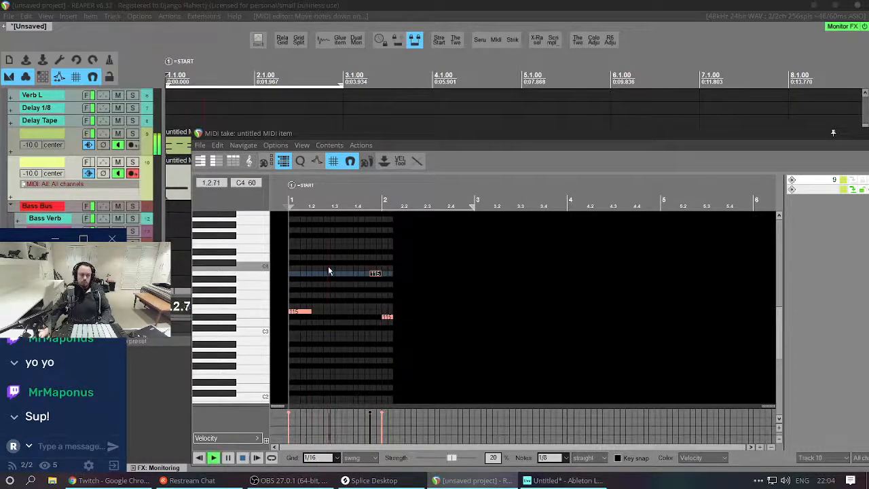
scroll(364, 304, "up", 3)
key("Escape")
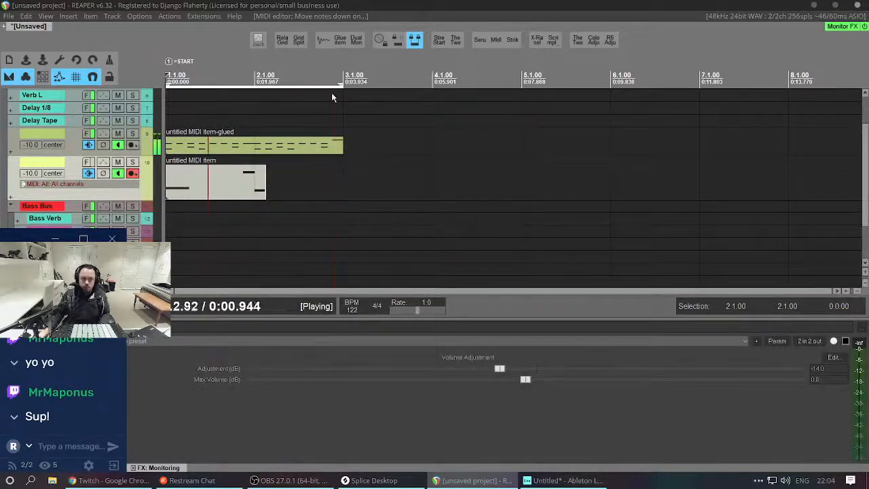
Duplicate the MIDI items on tracks 9 and 10 from bars 1–2 to bar 3 and clear the time selection.
left_click_drag(344, 150, 169, 188)
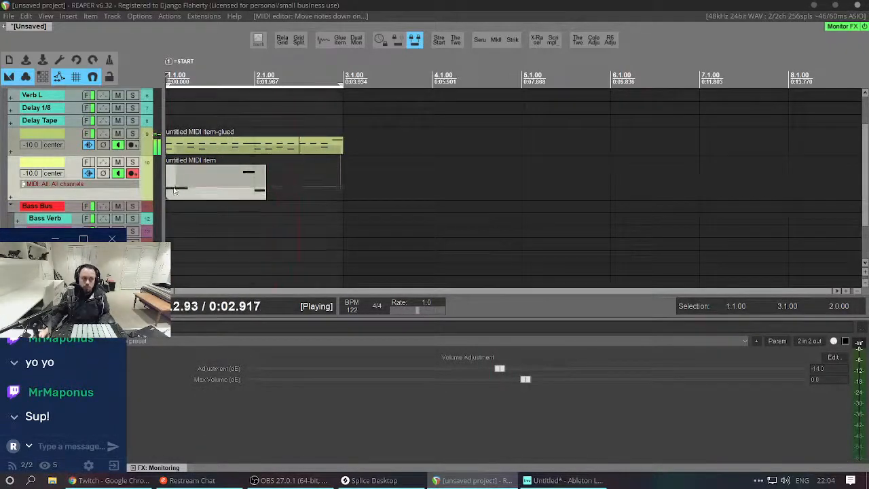
key("ctrl+d")
key("Escape")
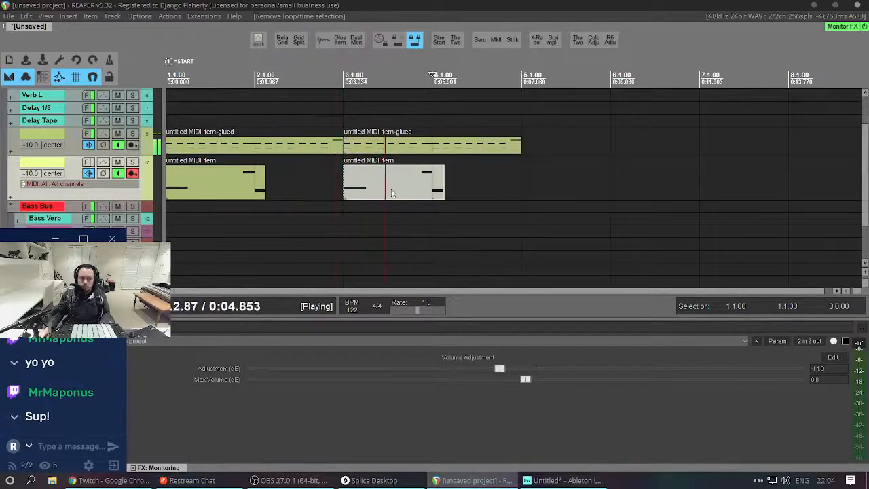
Extend the copied track 10 MIDI item so that it ends at 5.1.00.
double_click(388, 192)
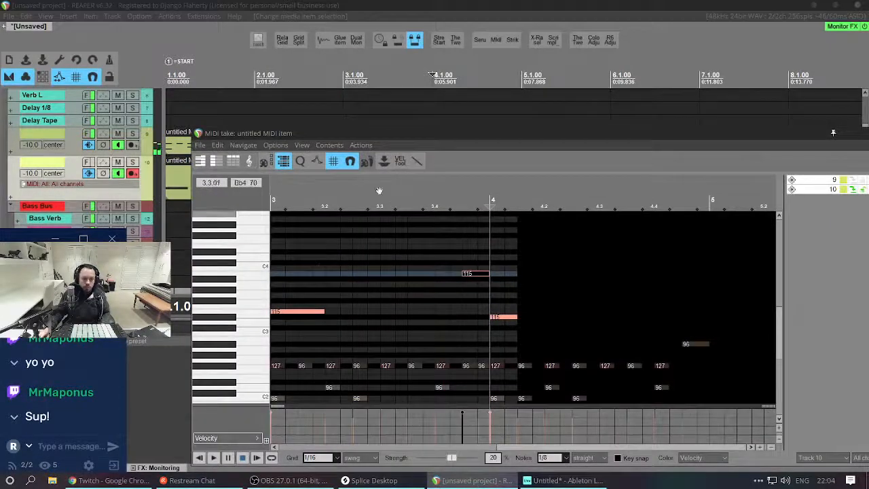
key("Escape")
left_click_drag(454, 174, 521, 184)
left_click(410, 196)
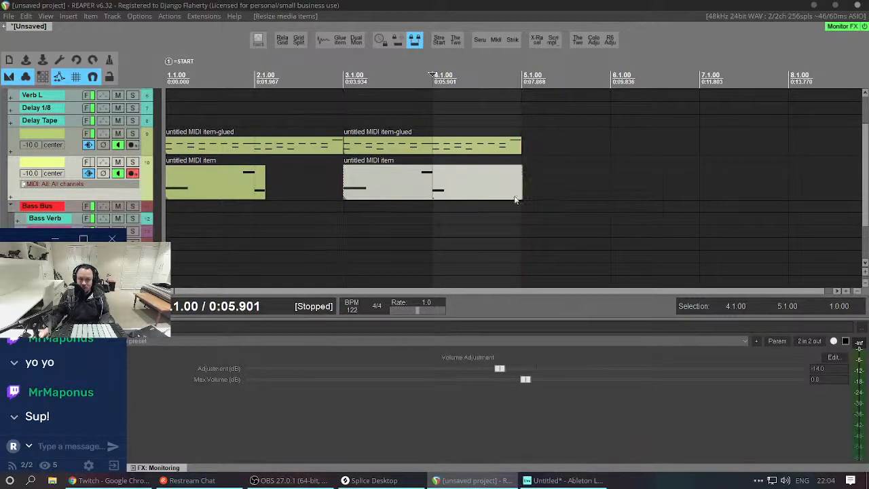
Insert an eighth note on beat 4 of bar 3 in the extended track 10 item and raise it to F4.
left_click(402, 192)
double_click(402, 192)
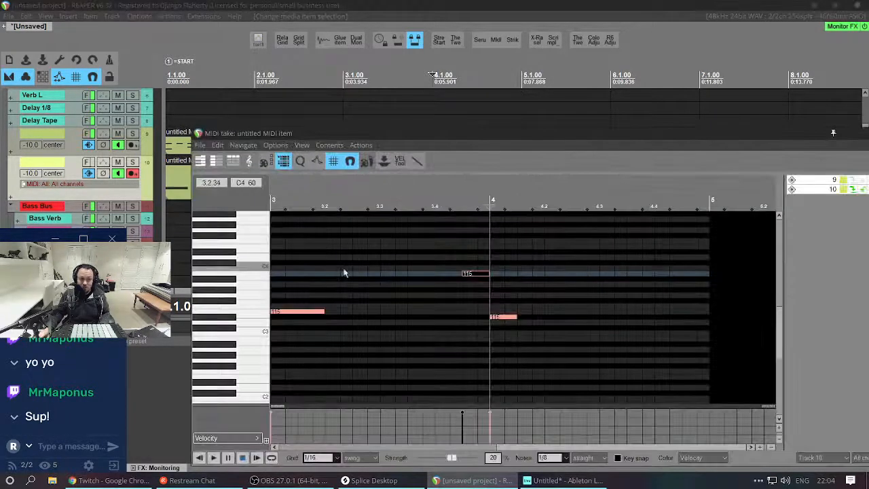
scroll(355, 273, "down", 1)
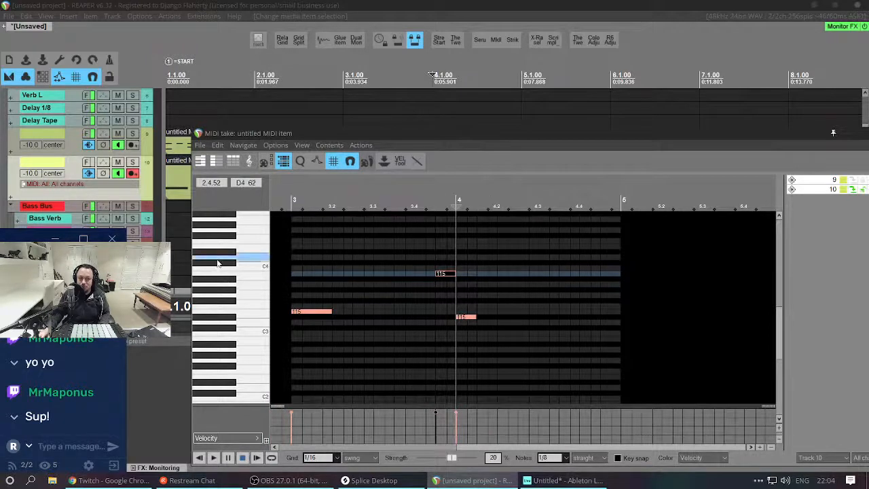
scroll(430, 271, "up", 3)
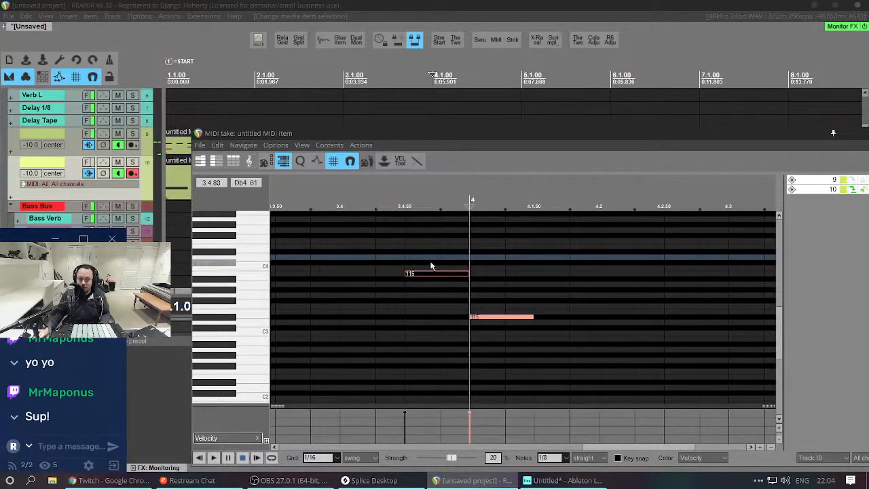
left_click(353, 269)
right_click(349, 268)
key("Escape")
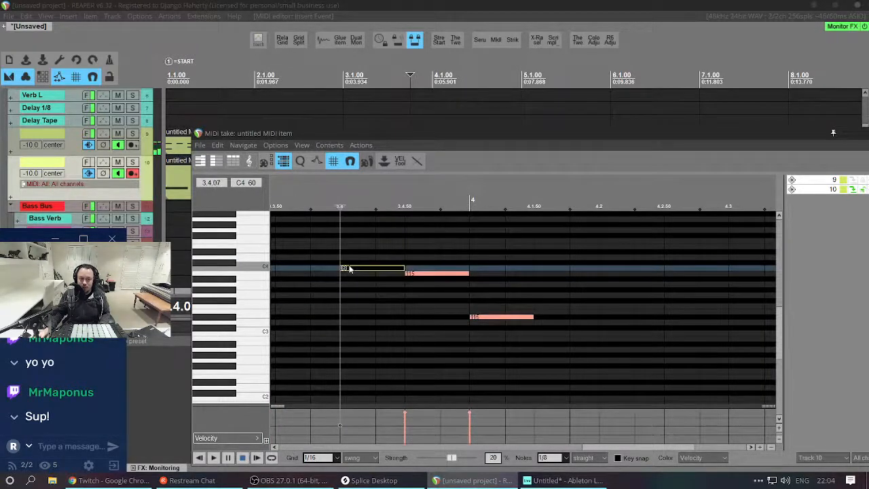
left_click_drag(348, 269, 356, 241)
scroll(357, 241, "down", 2)
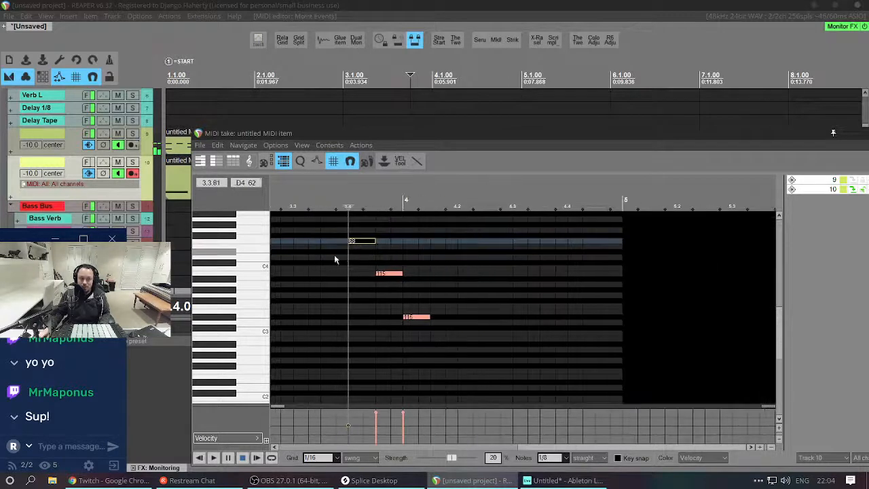
Audition bar 3 from beat 3, then move the F4 note half a beat earlier and down to Eb4.
left_click(299, 259)
key("space")
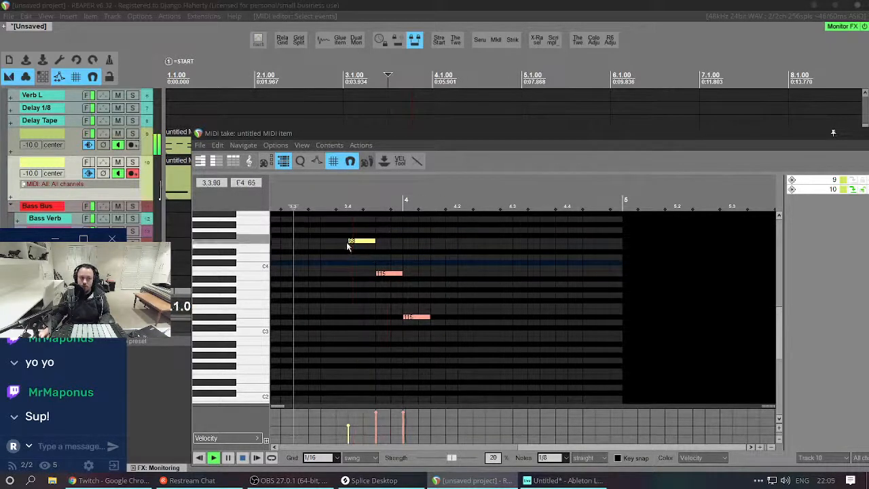
key("space")
left_click_drag(348, 241, 327, 252)
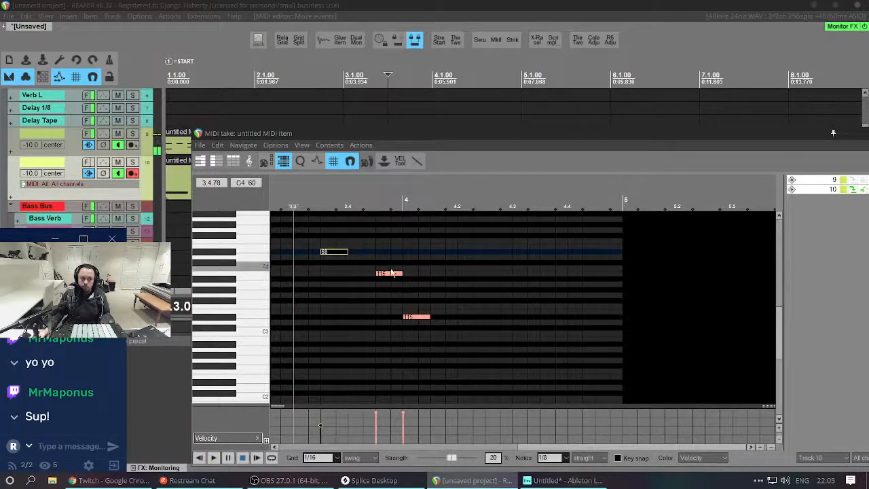
Shift the B3 note about a sixteenth earlier, lower the Eb4 note to C4 and play both tracks from the project start.
key("space")
left_click_drag(384, 275, 371, 274)
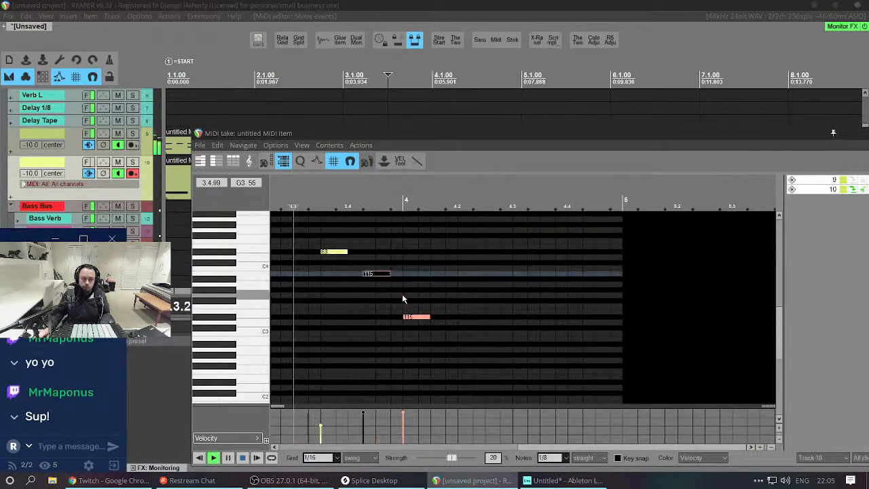
left_click_drag(335, 252, 330, 270)
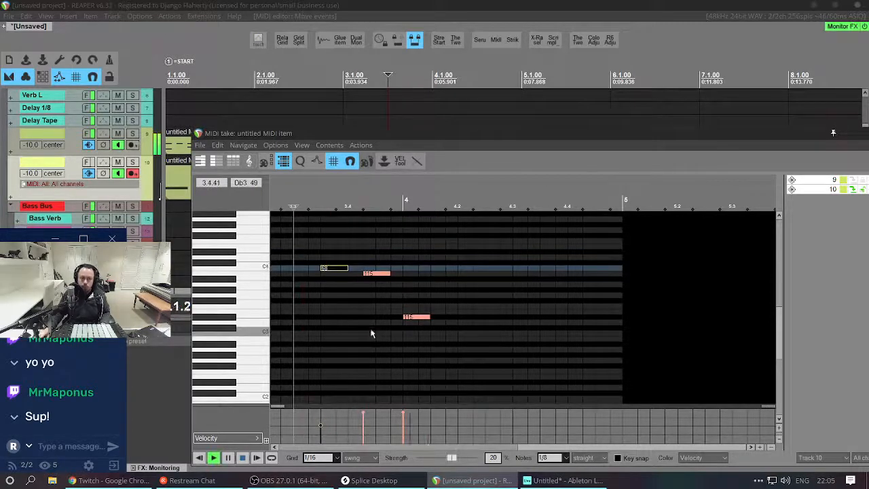
key("Escape")
key("space")
key("Home")
key("space")
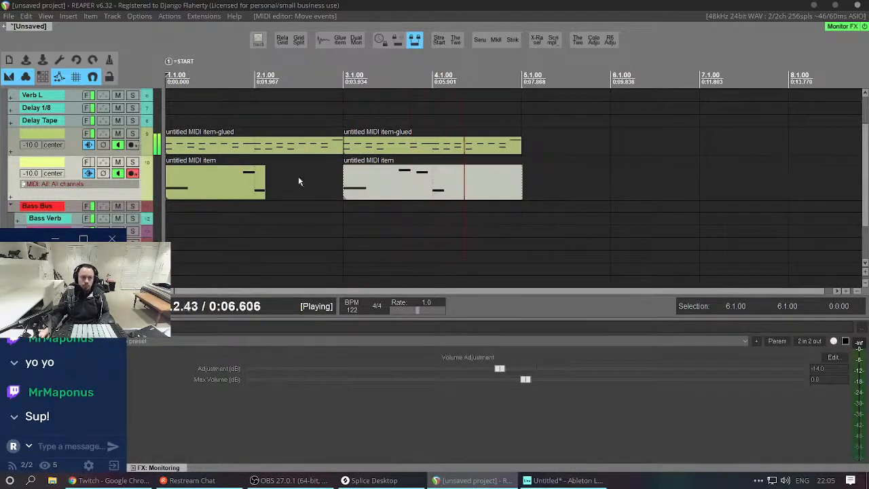
key("space")
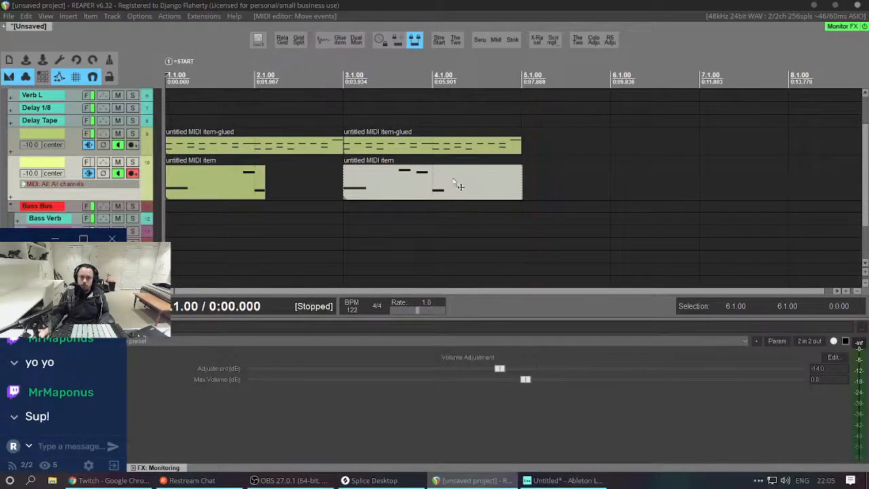
Reopen the extended track 10 item, audition low keys and insert a C3 eighth note on beat 4 of bar 4.
double_click(459, 186)
left_click(251, 359)
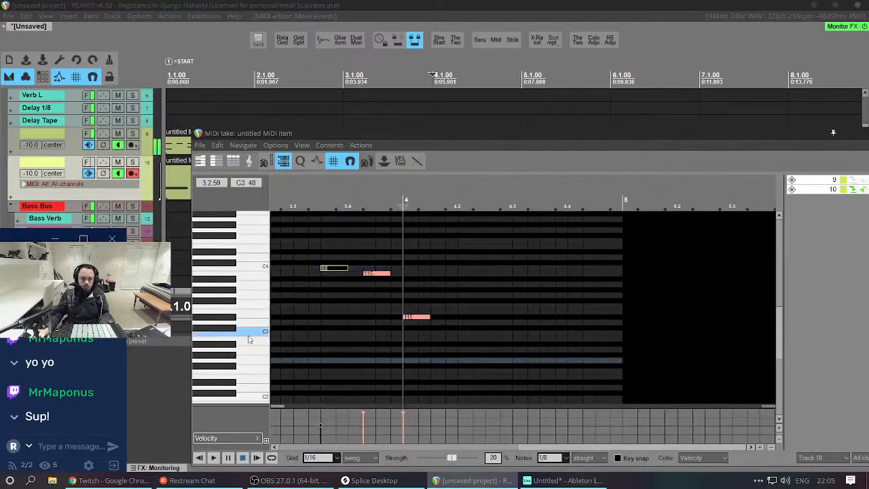
left_click(251, 333)
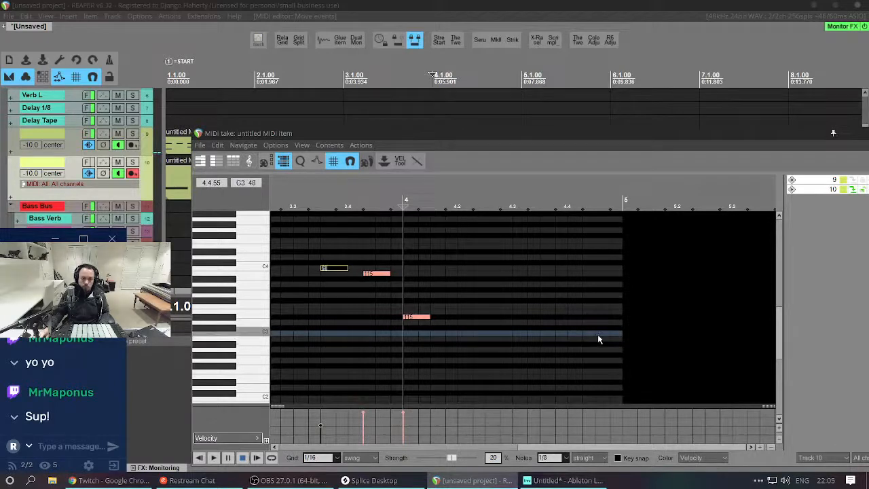
left_click(573, 335)
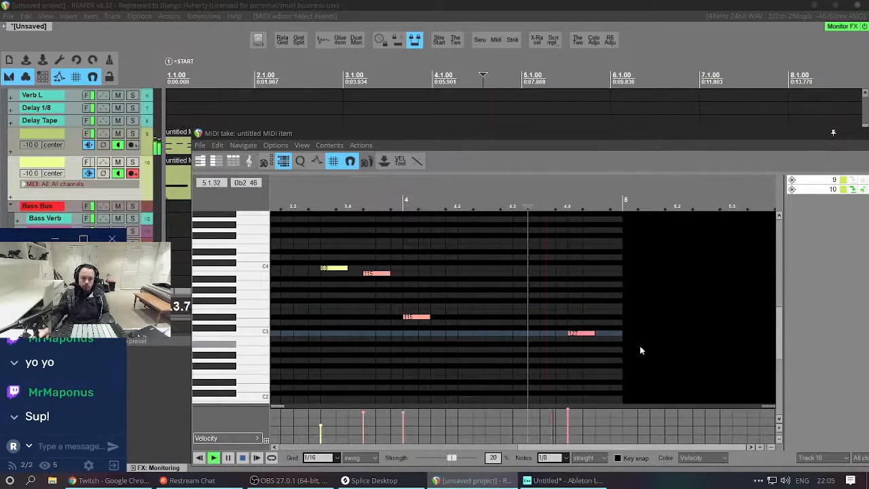
Try the bar 4 closing note at E3, transpose it down to B2, audition it and close the MIDI editor.
left_click_drag(576, 339, 574, 313)
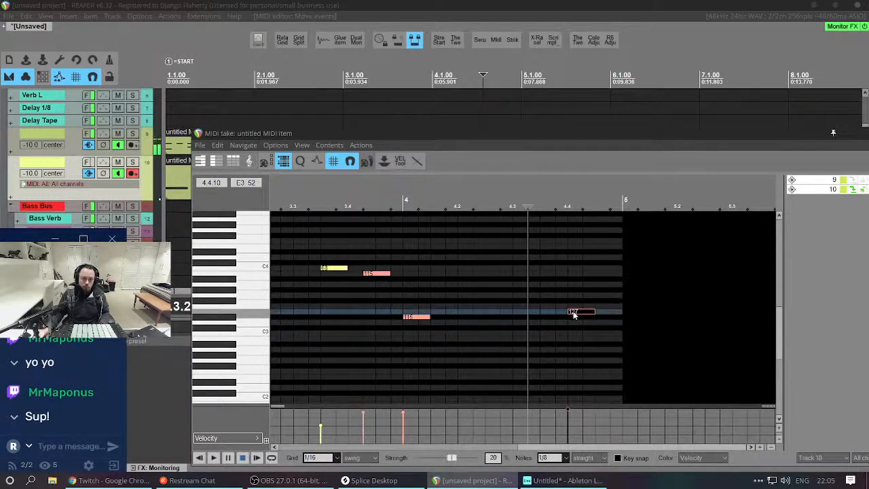
key("Down")
key("Down")
key("Down")
key("Down")
key("Down")
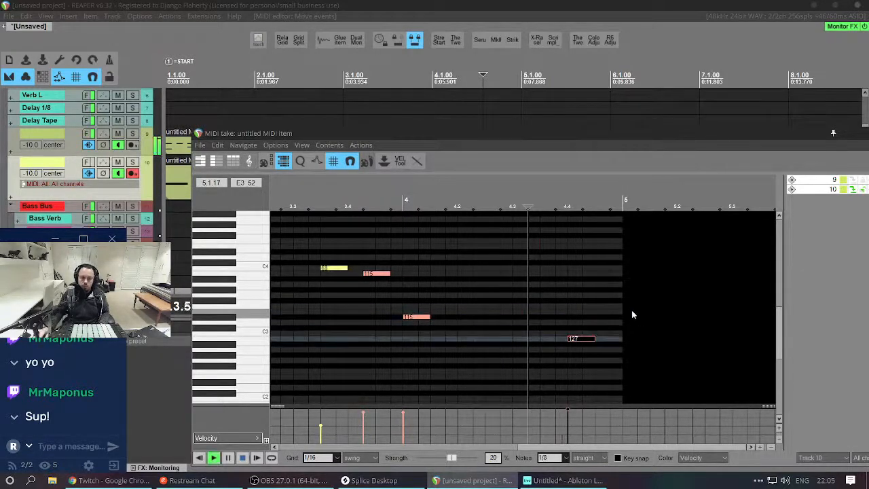
key("space")
key("space")
key("Escape")
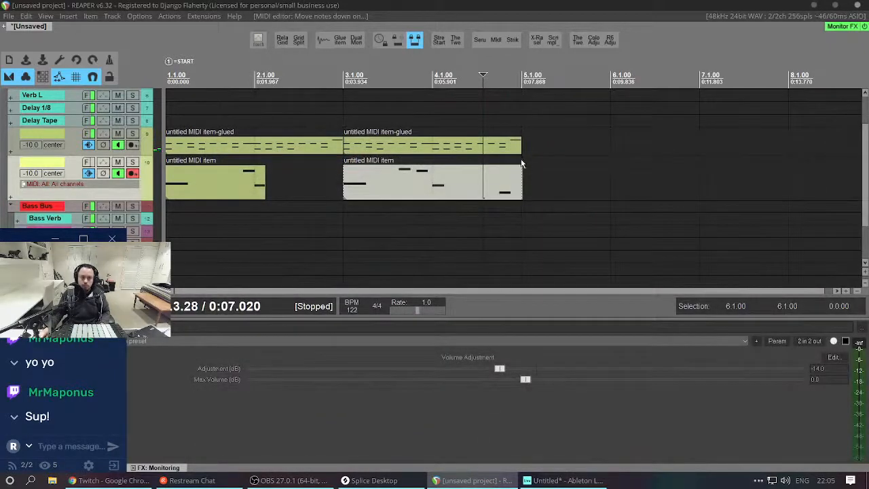
Select both track 9 drum items with a time selection from 1.1.00 to 5.1.00, toggle loop point linking and start playback.
left_click_drag(519, 152, 161, 155)
key("l")
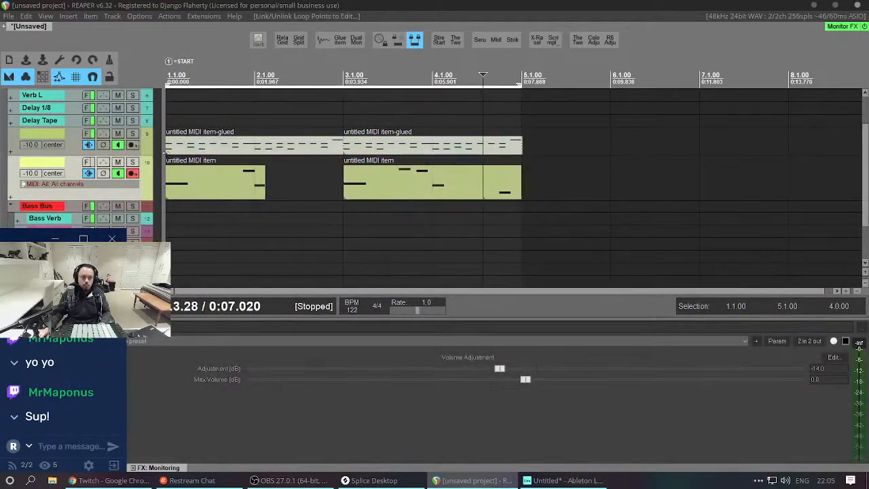
key("space")
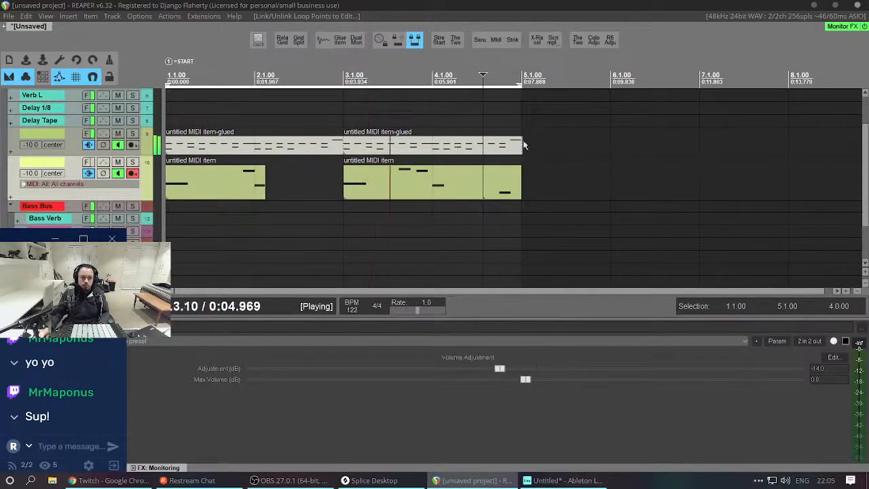
Open the second track 9 drum item and shorten the Gb2 note at 4.3.50 to a length of 0.018.
double_click(467, 148)
scroll(521, 306, "down", 2)
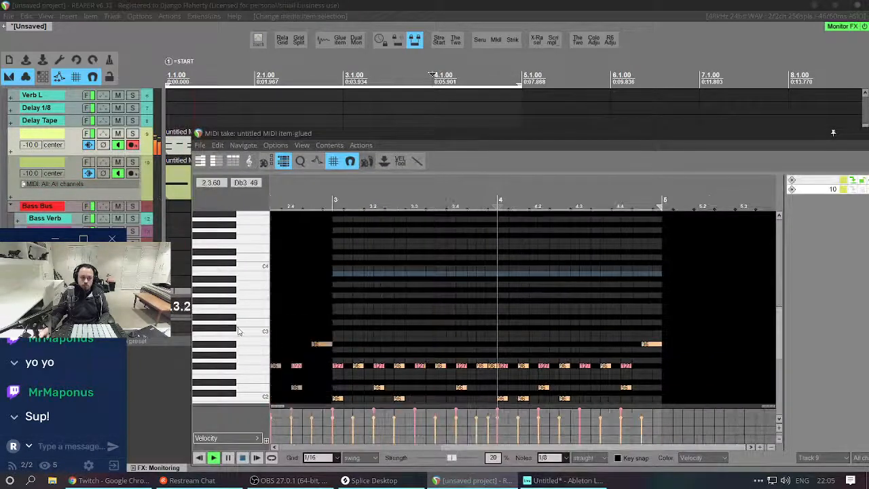
scroll(556, 326, "down", 5)
scroll(595, 326, "up", 4)
scroll(590, 306, "down", 2)
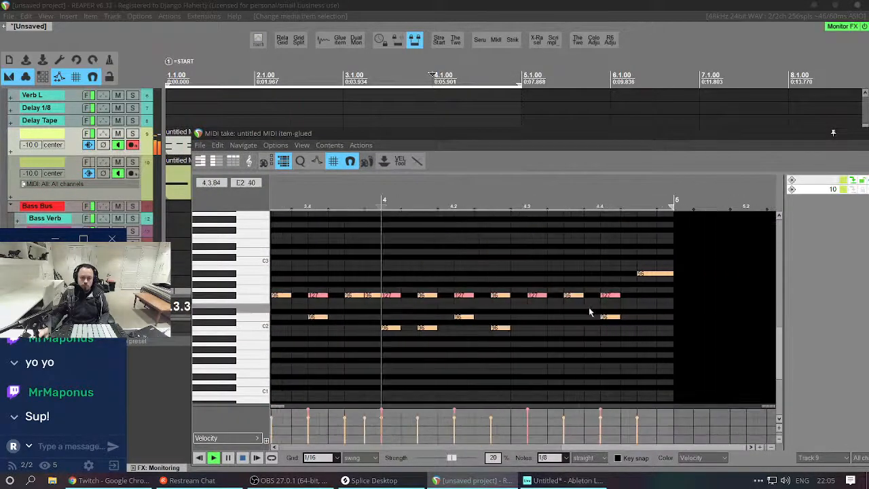
scroll(579, 294, "up", 4)
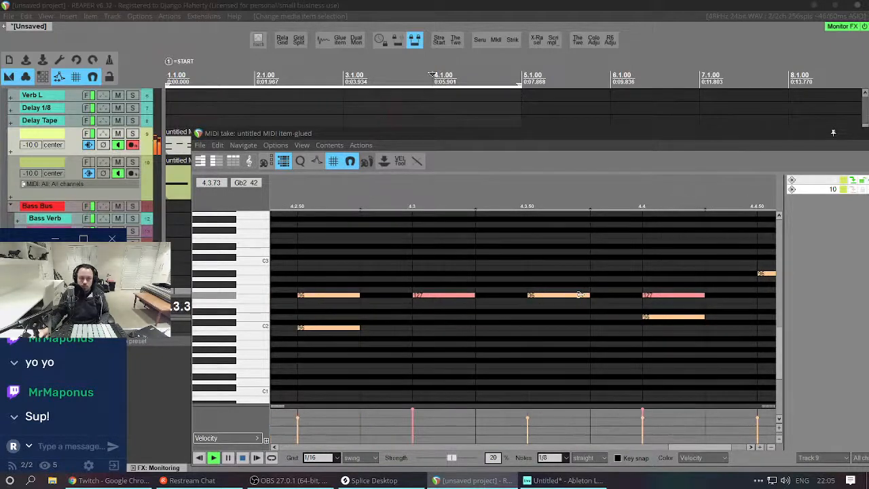
left_click_drag(585, 295, 544, 296)
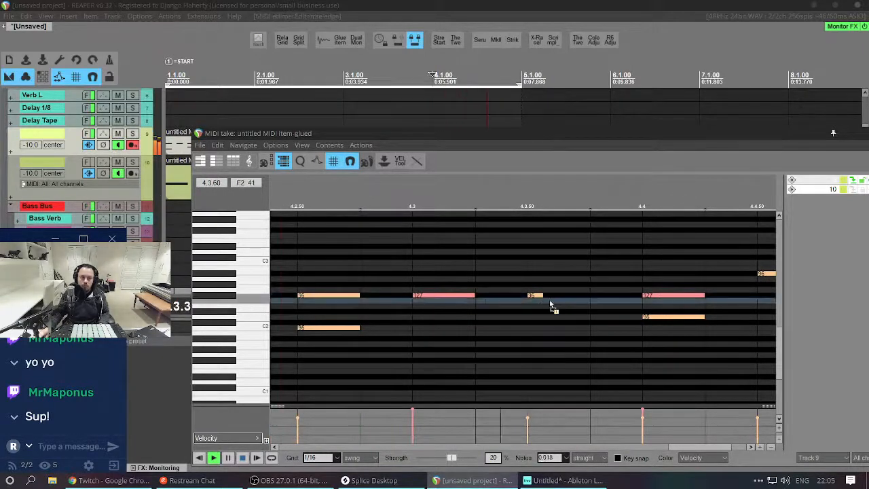
Duplicate the shortened Gb2 note three times to make a four-hit 32nd-note roll leading to 4.4, and audition it.
left_click(535, 296)
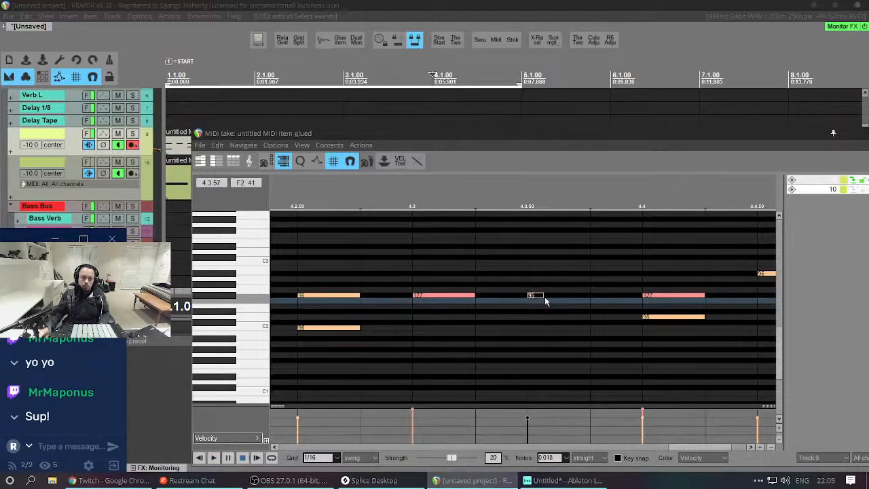
key("ctrl+v")
key("ctrl+v")
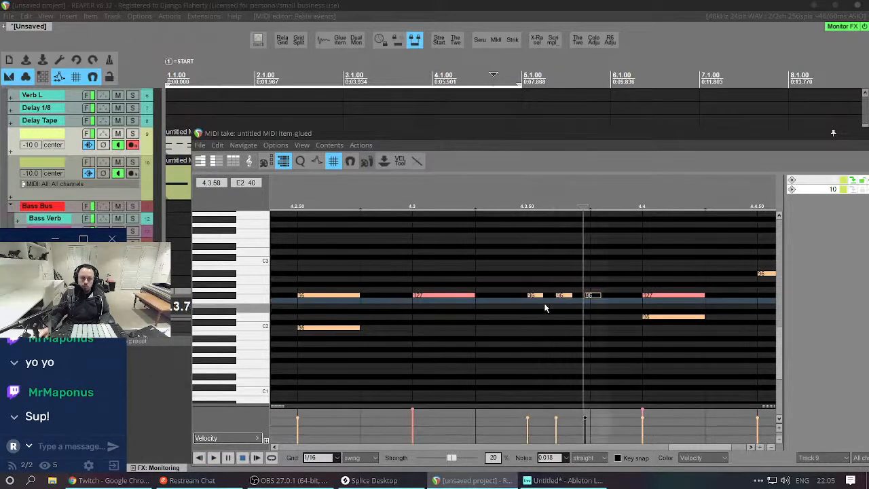
key("ctrl+v")
left_click(498, 302)
key("space")
scroll(621, 283, "down", 4)
key("space")
key("space")
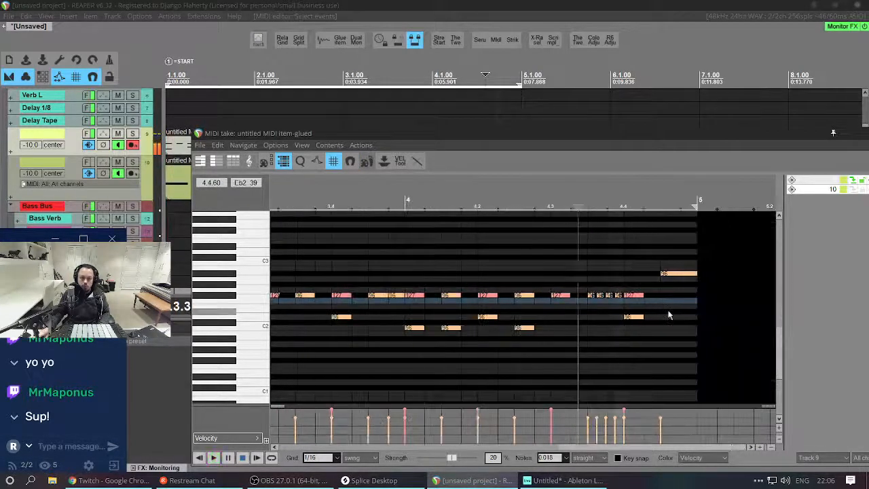
scroll(669, 314, "up", 2)
key("space")
scroll(461, 328, "down", 2)
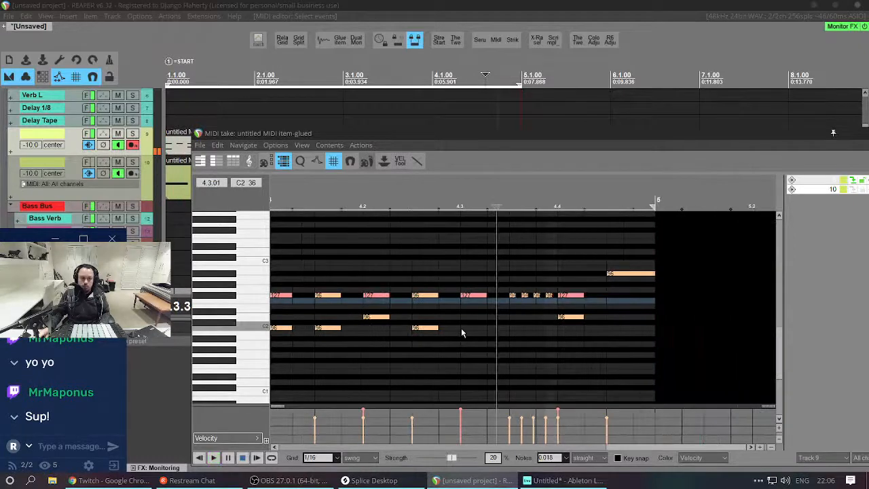
Copy the C2 note at 4.2.50 to 4.3.50 under the roll, play it back and close the MIDI editor.
left_click(430, 331)
key("ctrl+c")
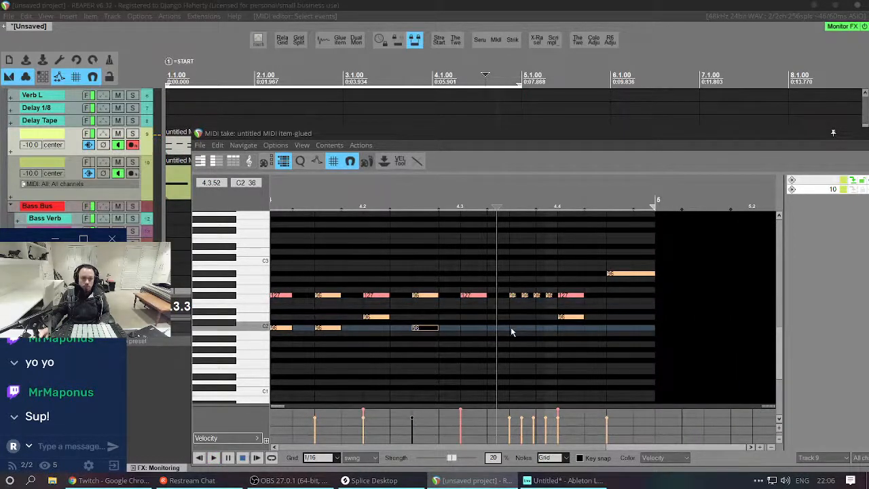
left_click(511, 327)
key("ctrl+v")
left_click(349, 341)
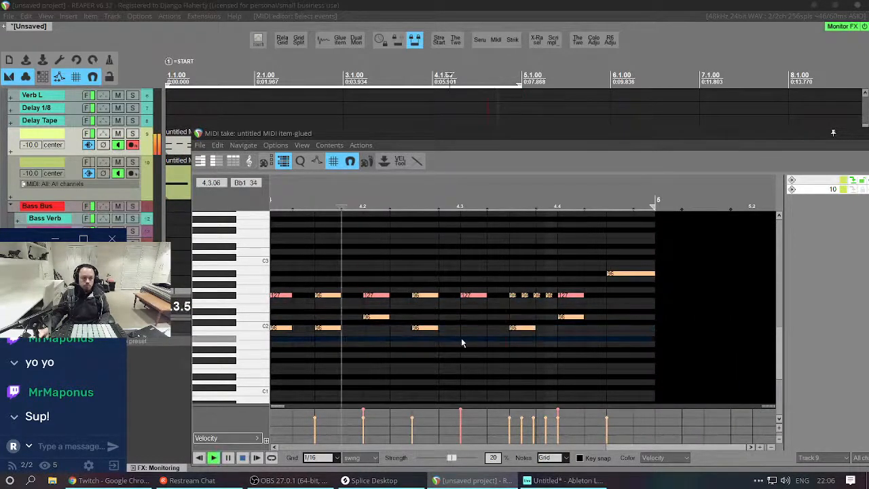
key("space")
key("Escape")
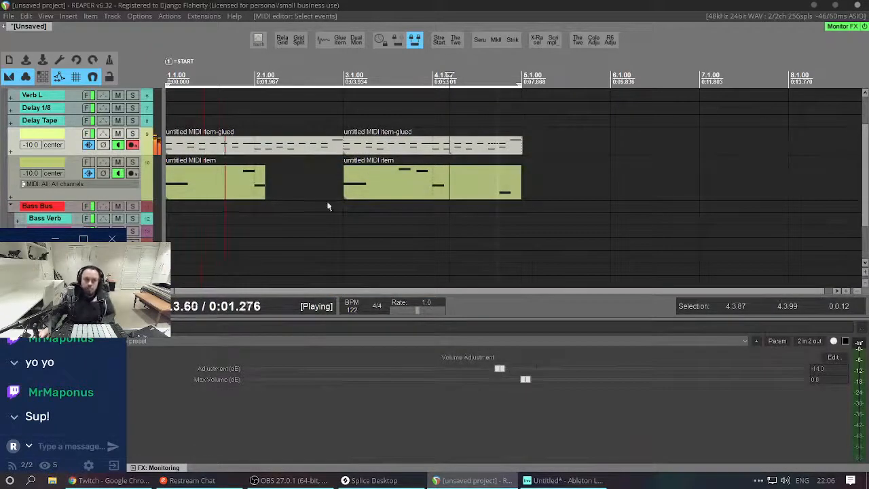
Switch to Ableton Live and bring the Restream Chat window back in front.
key("alt+Tab")
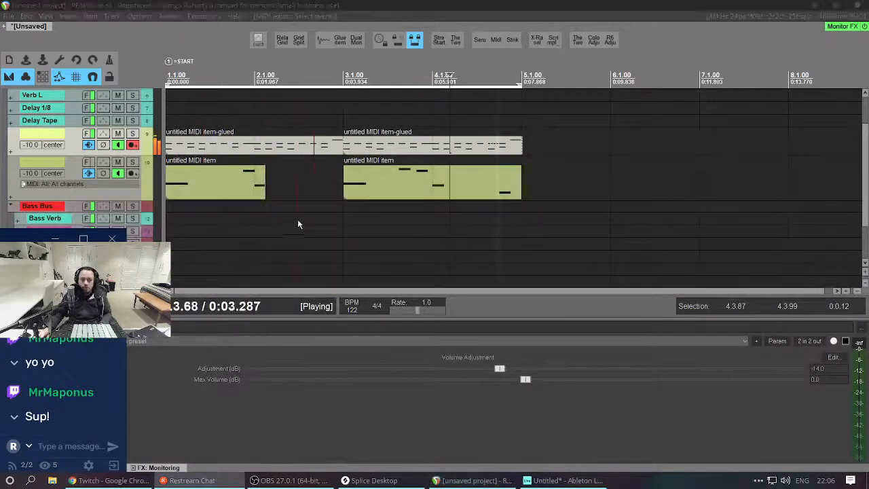
key("alt+Tab")
key("alt+Tab")
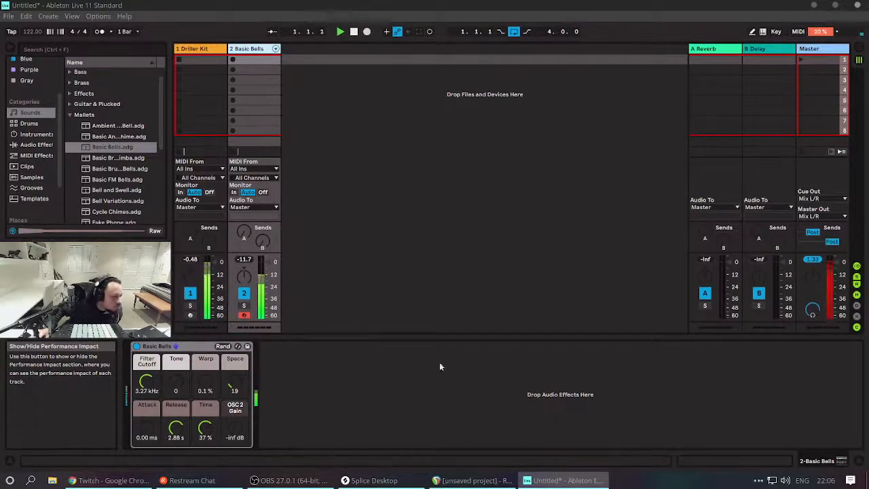
left_click(555, 475)
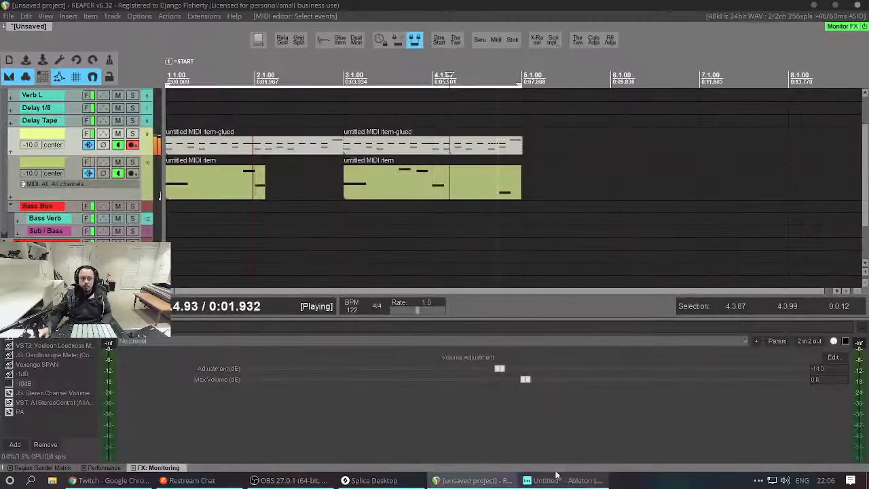
left_click(555, 478)
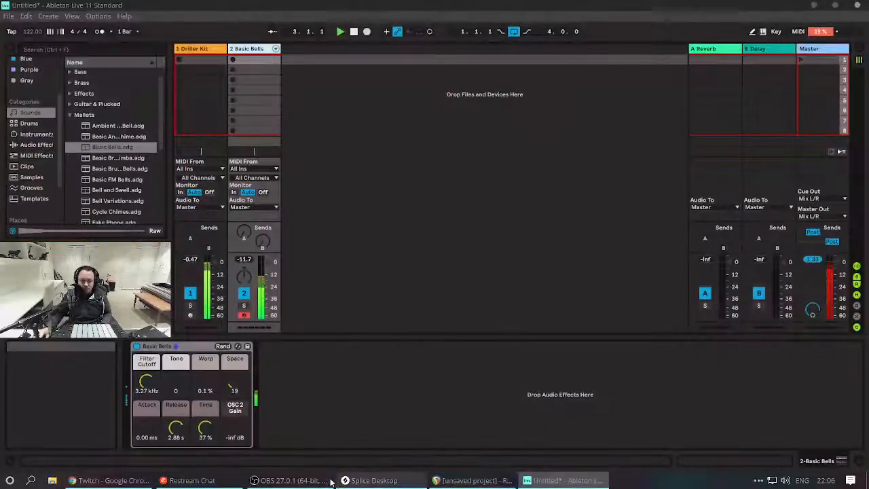
left_click(192, 480)
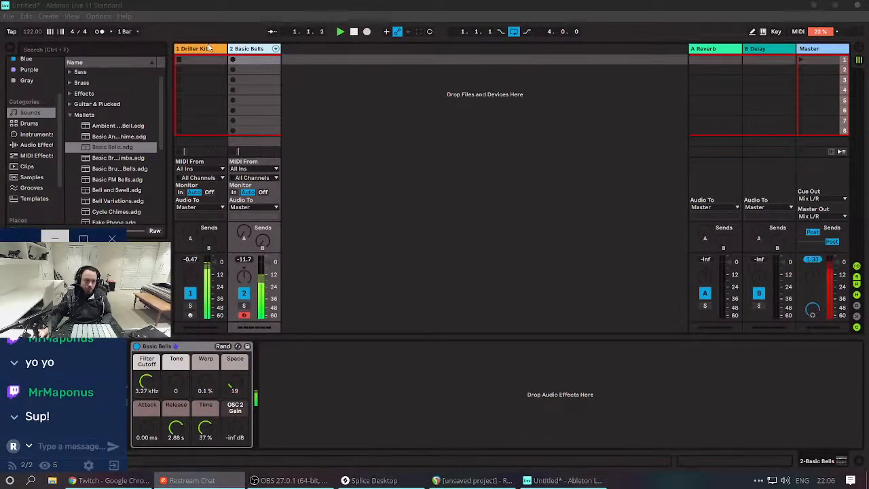
Stop playback, audition the Kick pad on the Driller Kit track and show the Snare Stacked pad's device.
left_click(260, 49)
key("space")
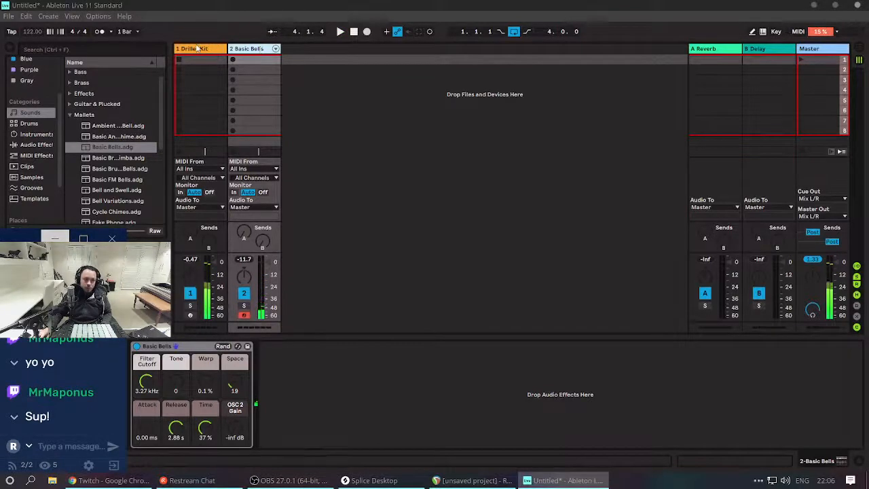
left_click(197, 49)
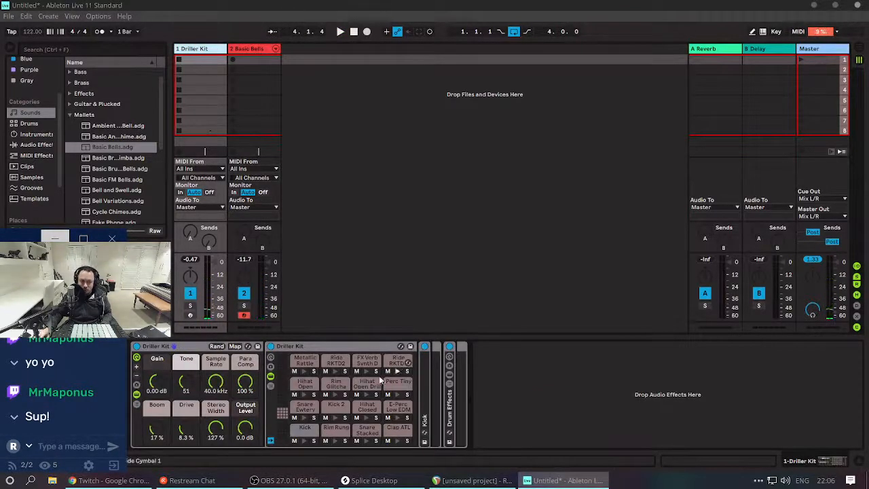
left_click(301, 442)
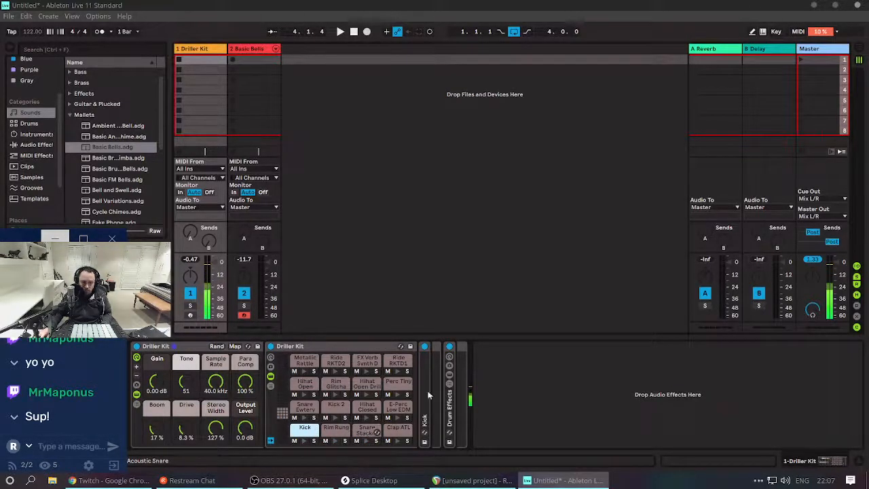
left_click(367, 430)
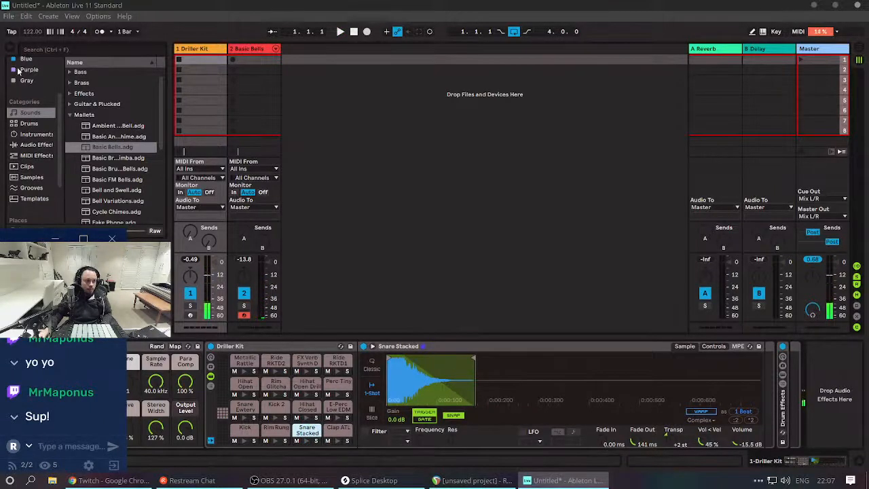
Add EQ Eight from the Favorites after the Snare Stacked sampler and set band 3 to about 4.54 kHz and -3.35 dB during playback.
left_click(38, 134)
left_click(39, 146)
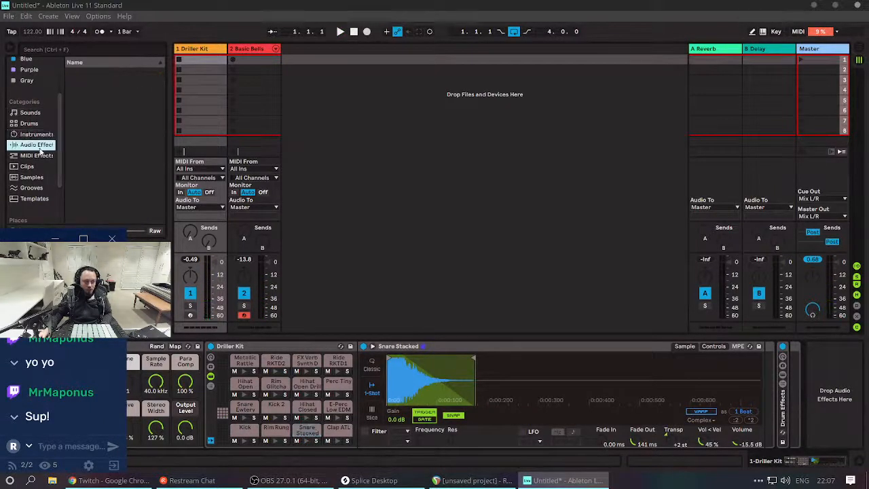
scroll(35, 70, "up", 3)
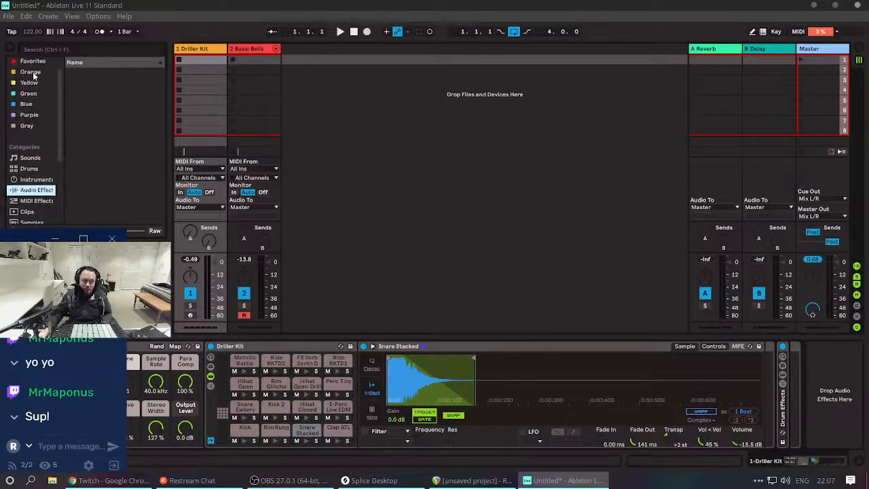
left_click(32, 72)
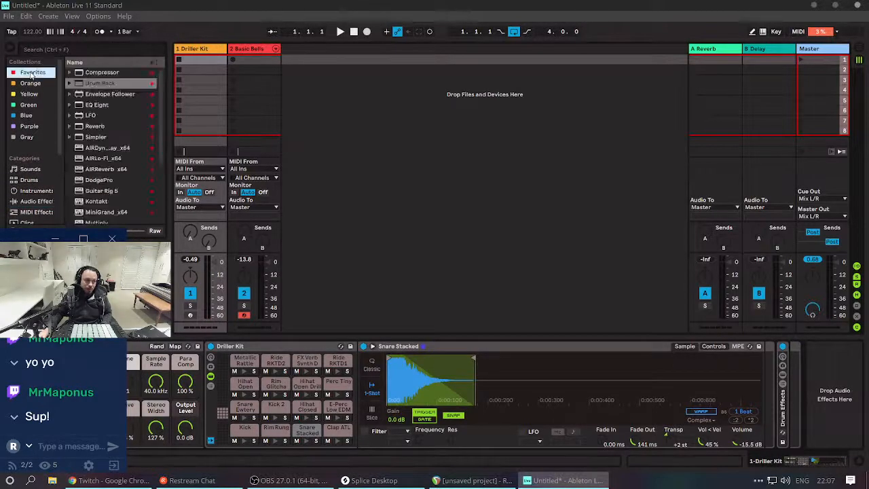
left_click(102, 105)
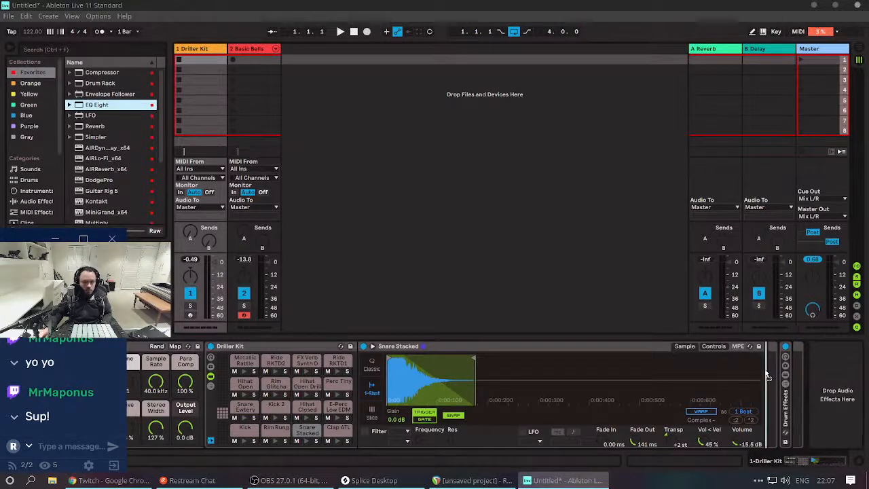
left_click_drag(764, 370, 779, 358)
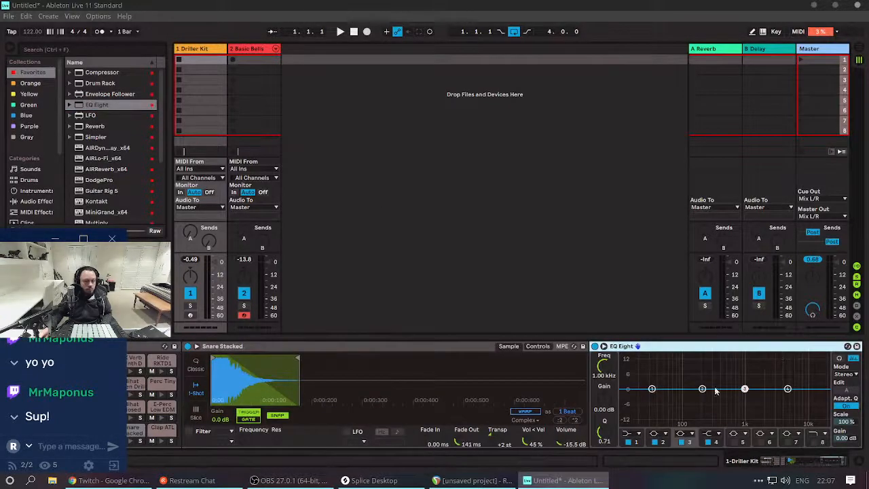
key("space")
left_click_drag(744, 389, 784, 397)
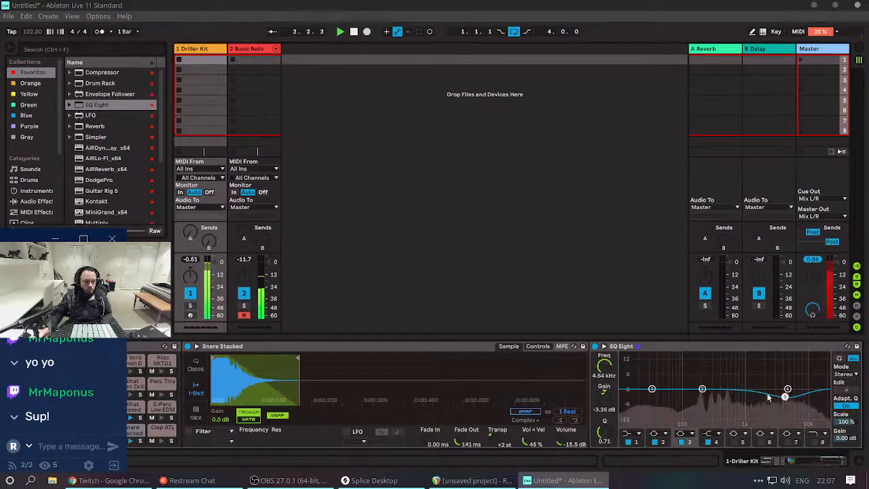
Show the Hihat Closed pad's sampler controls and set its transpose to -7 st.
scroll(255, 396, "up", 1)
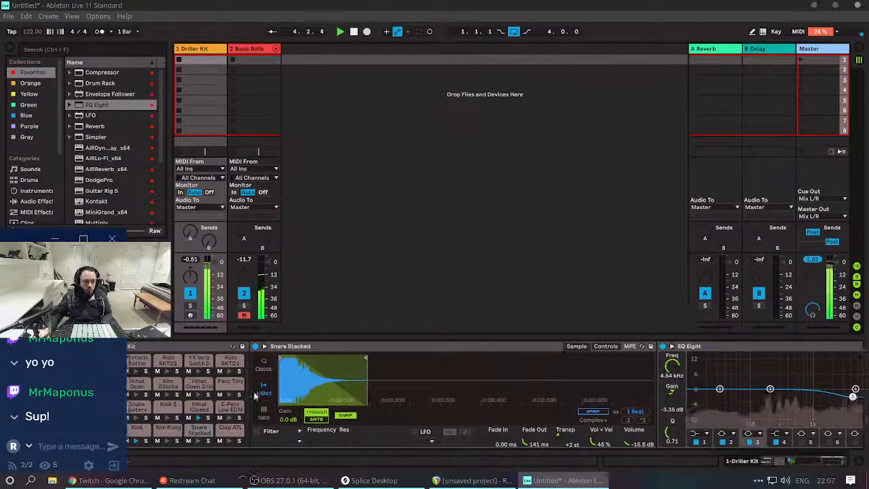
scroll(255, 395, "up", 2)
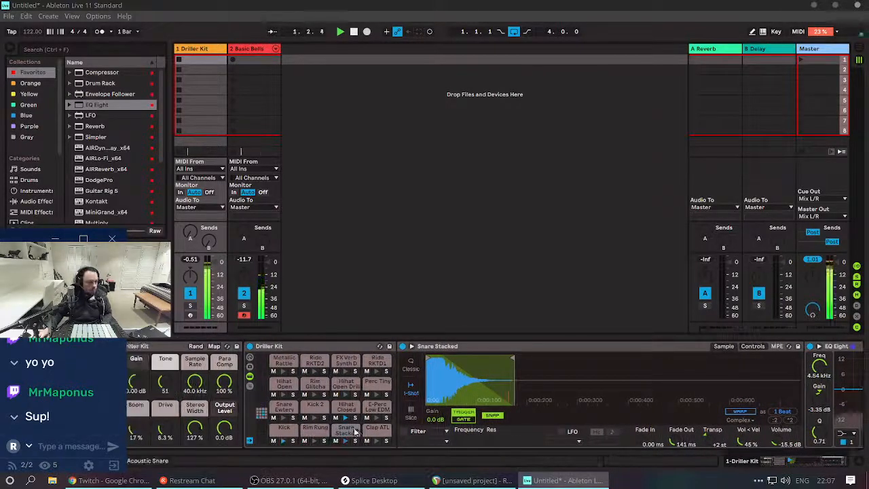
left_click(346, 407)
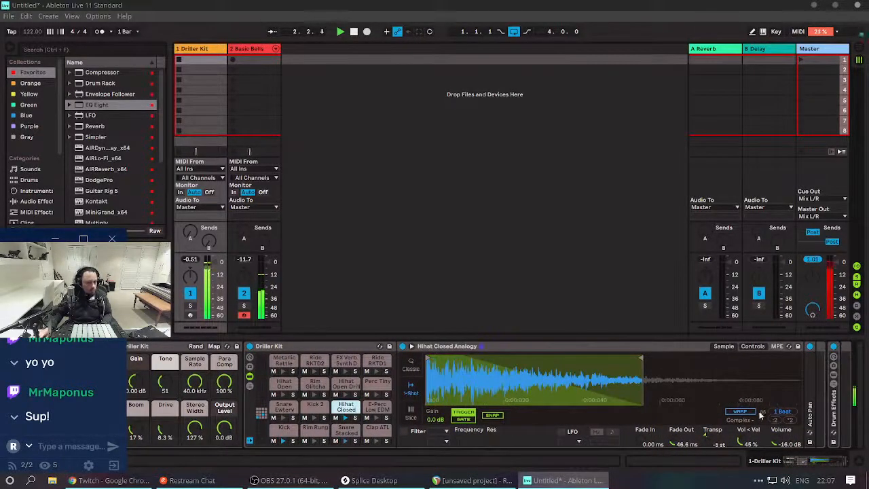
left_click(753, 346)
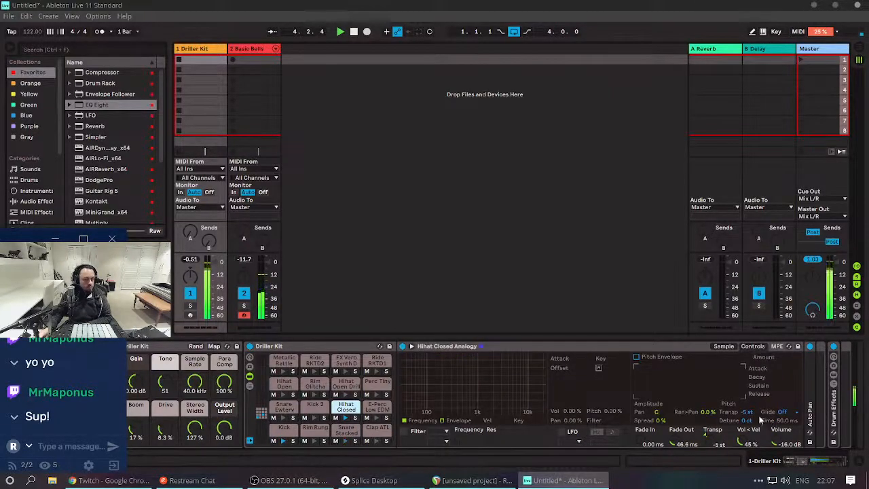
left_click_drag(749, 412, 749, 416)
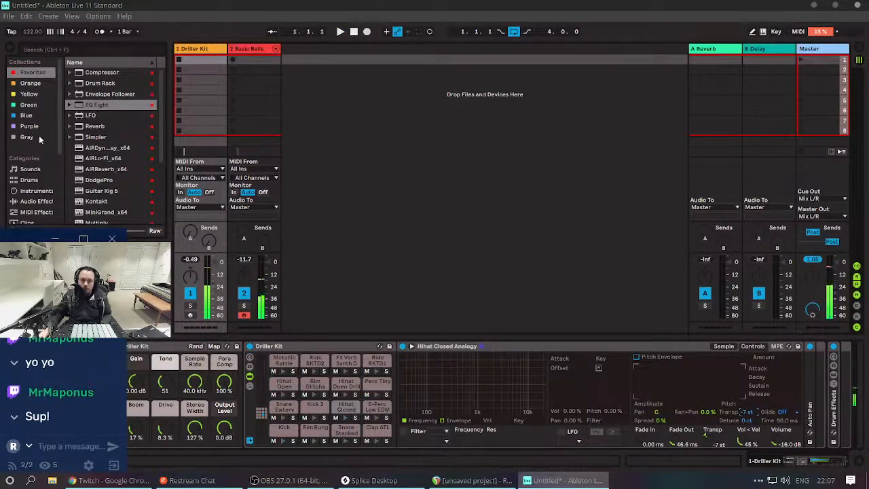
Add a Simpler from the Instruments category as a new third track beside Basic Bells.
scroll(30, 135, "down", 1)
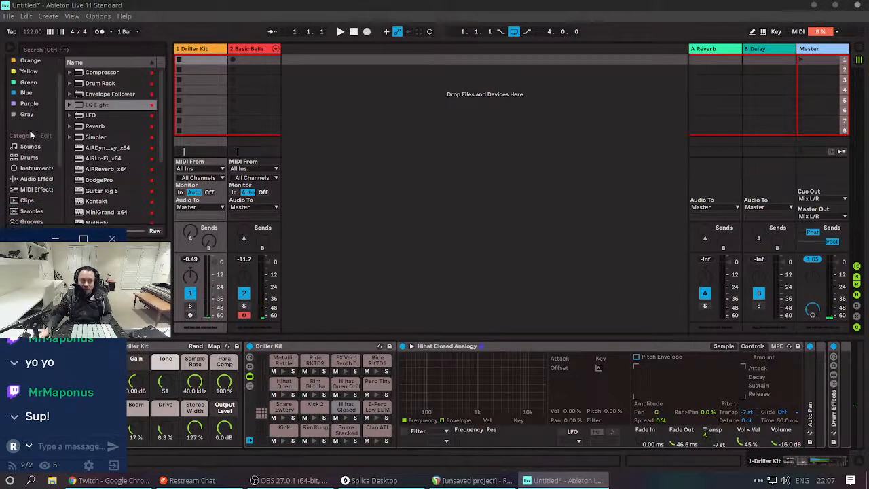
scroll(34, 169, "up", 1)
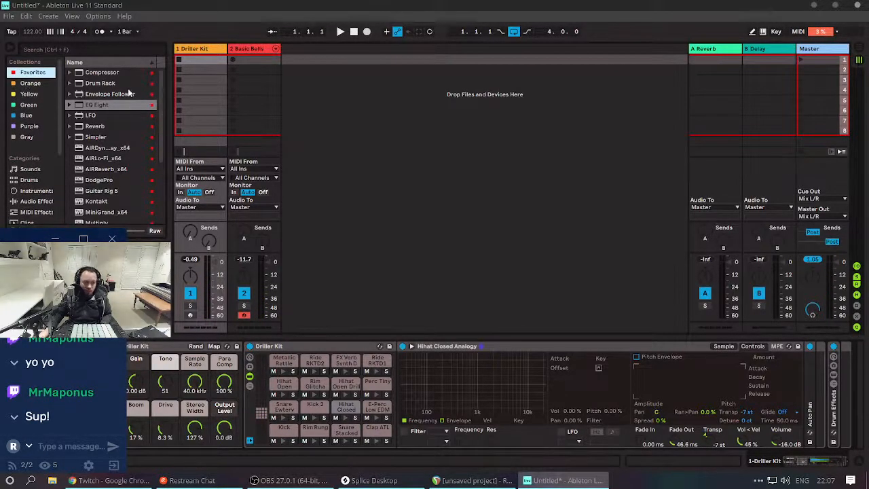
left_click(114, 116)
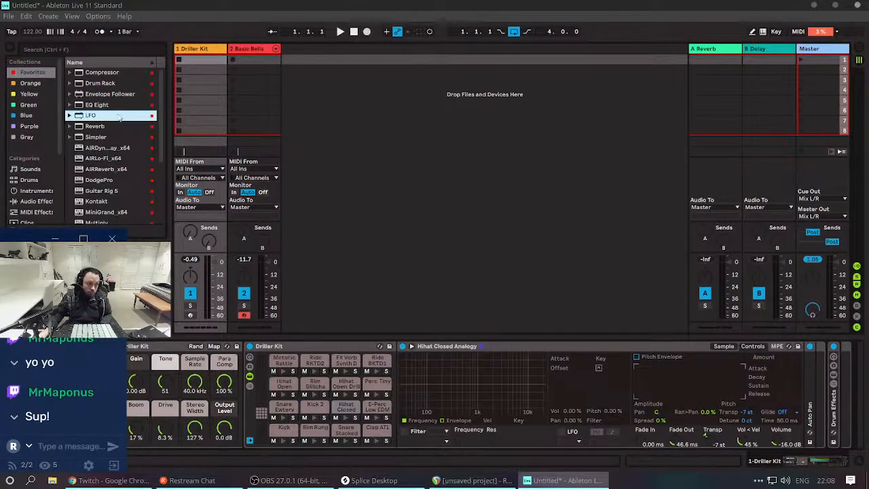
scroll(32, 177, "down", 1)
left_click(33, 174)
left_click(37, 179)
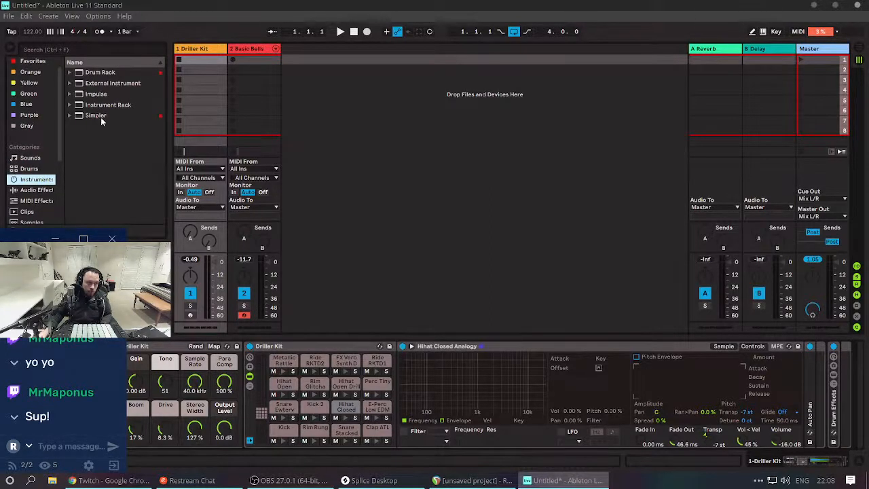
left_click_drag(100, 115, 313, 49)
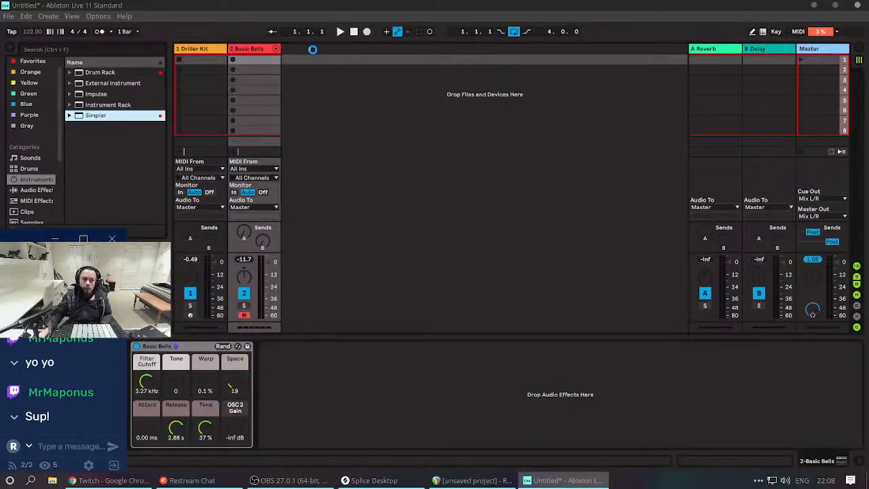
Switch to Splice and search the sample library for 808.
key("alt+Tab")
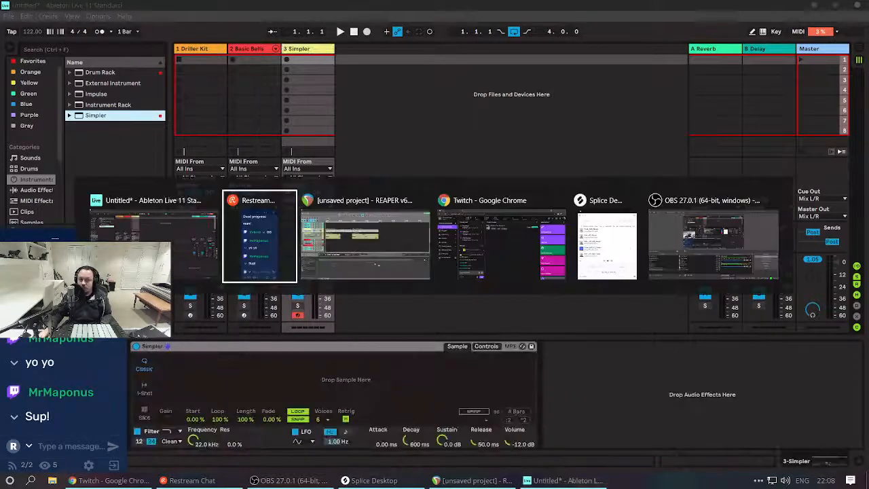
left_click(596, 247)
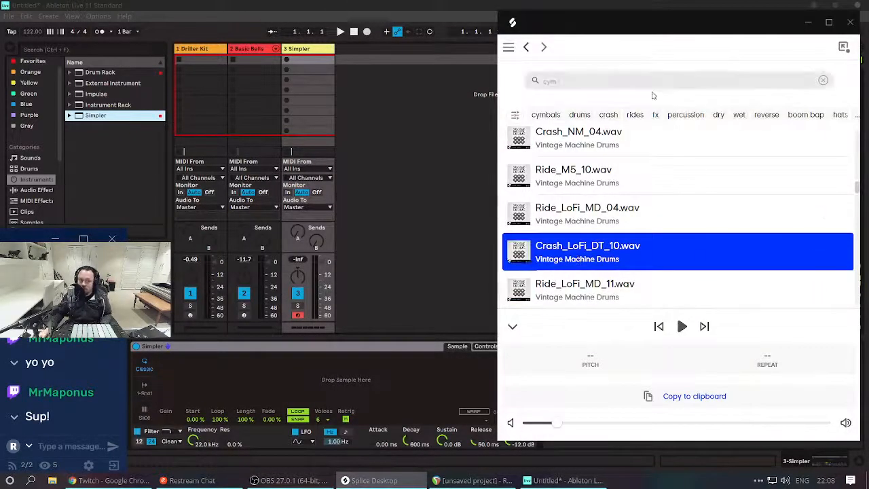
left_click(578, 80)
type("8")
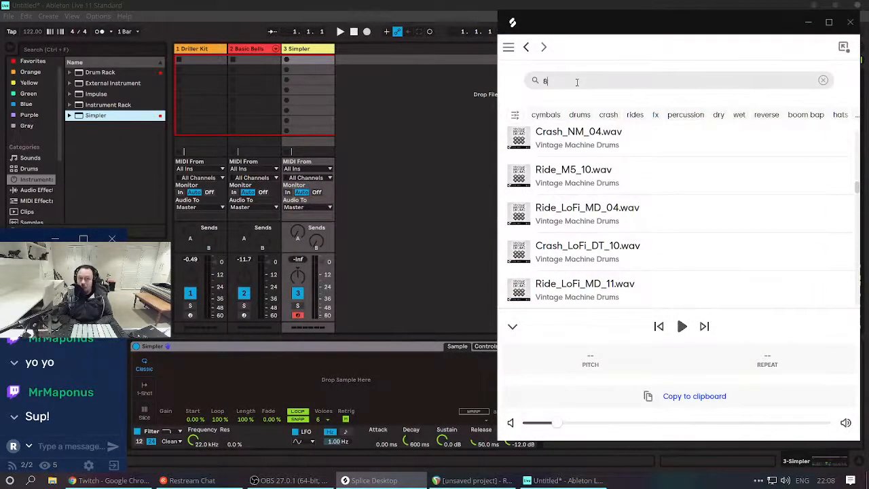
type("08")
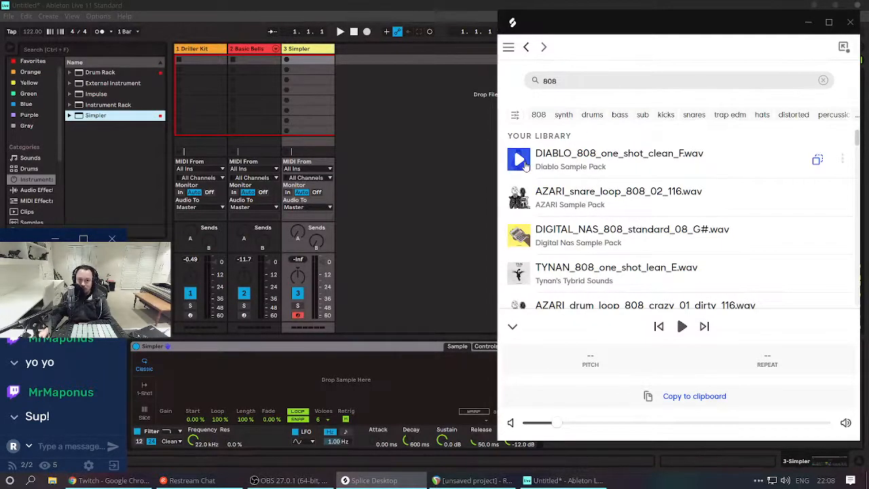
Audition the 808 samples and load JLZ_808_opa_C.wav into the Simpler on track 3 in Ableton Live.
left_click(518, 159)
key("Down")
key("Down")
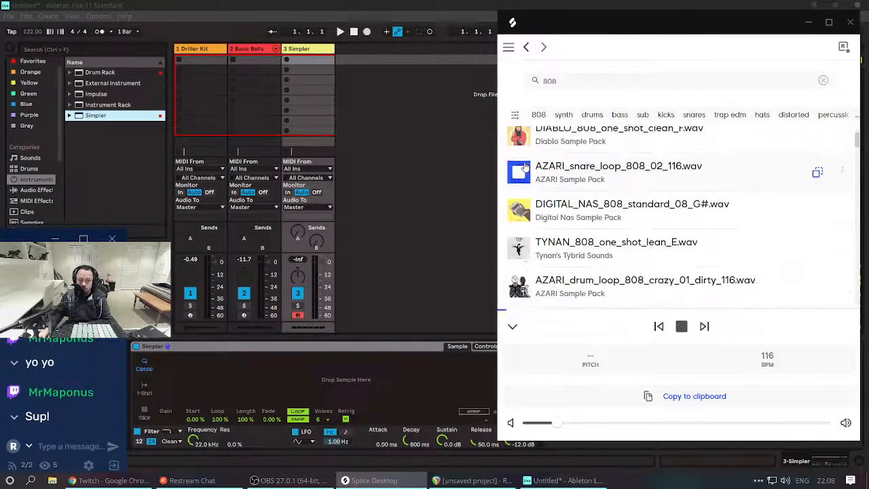
key("Down")
key("Down")
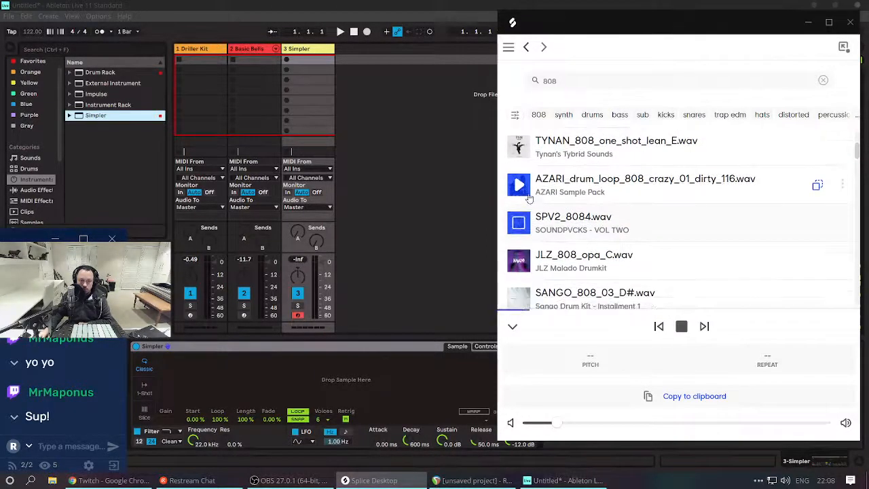
key("Down")
key("Down")
key("Down")
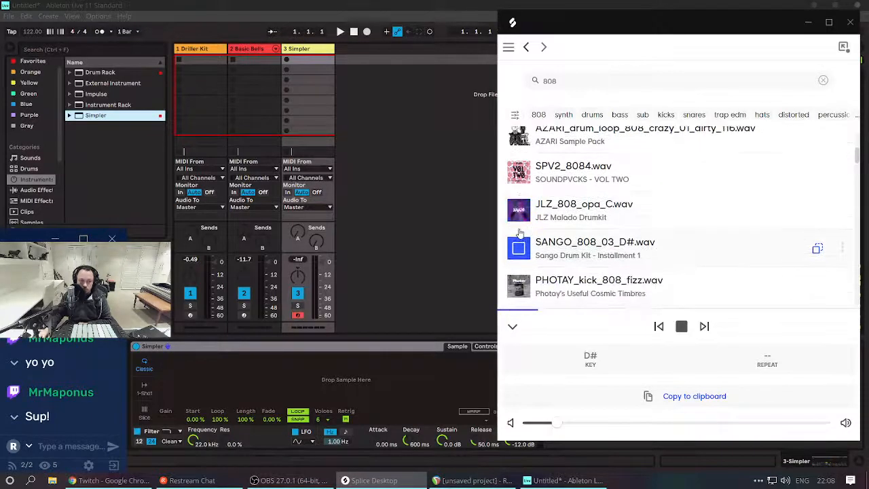
key("Up")
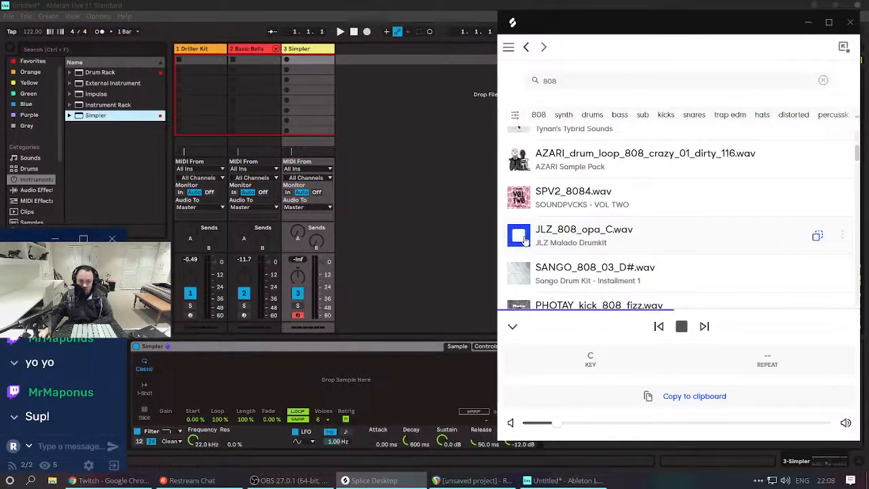
left_click_drag(524, 236, 338, 387)
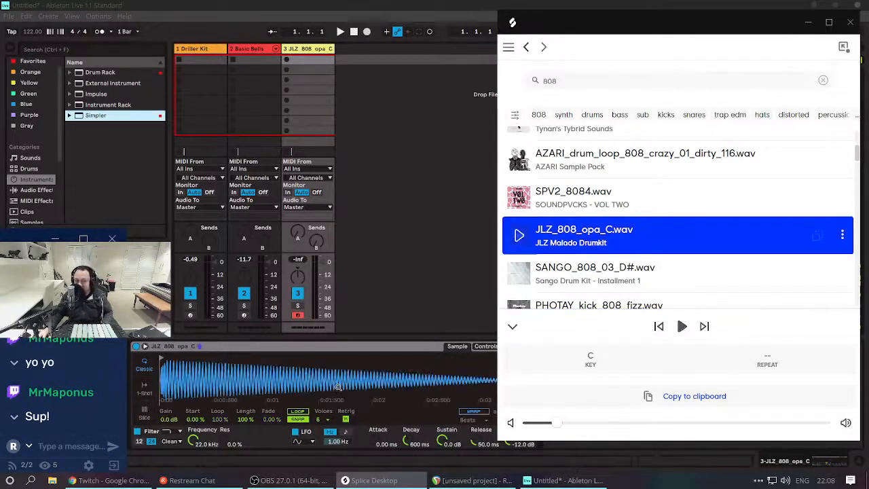
left_click(338, 386)
Switch to REAPER and insert a record-armed track for all MIDI inputs and channels, directly above Bass Bus.
key("alt+Tab")
key("Tab")
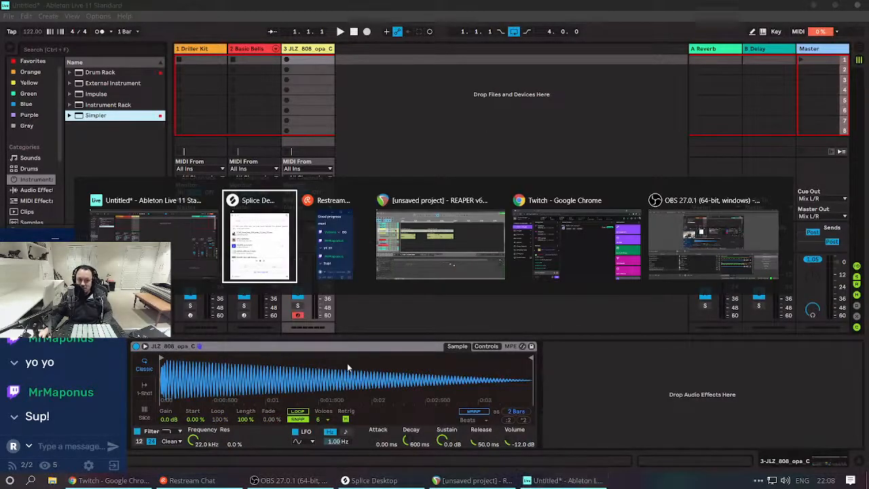
key("alt+Tab")
key("Tab")
key("alt+Tab")
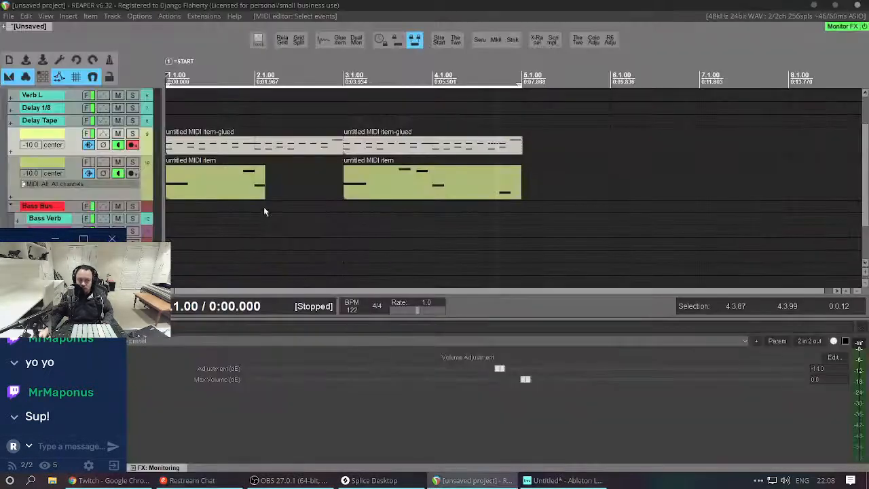
scroll(103, 176, "down", 1)
left_click(140, 167)
key("ctrl+t")
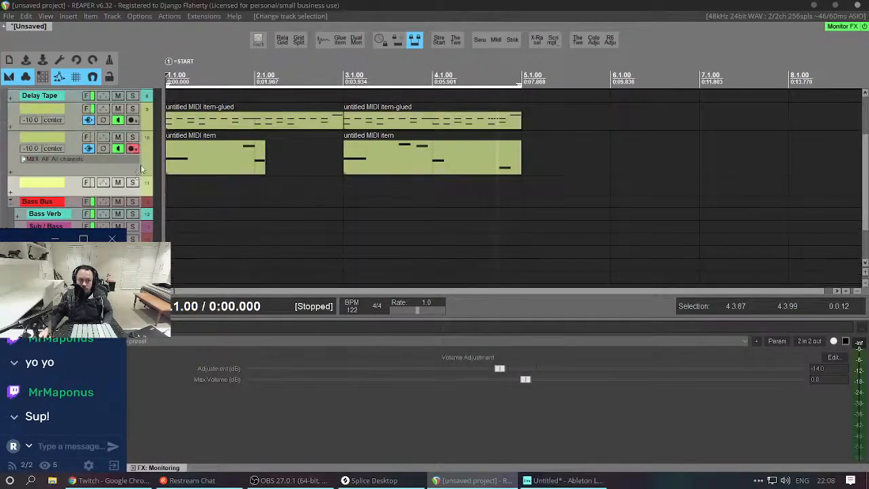
scroll(137, 179, "down", 1)
scroll(108, 156, "down", 1)
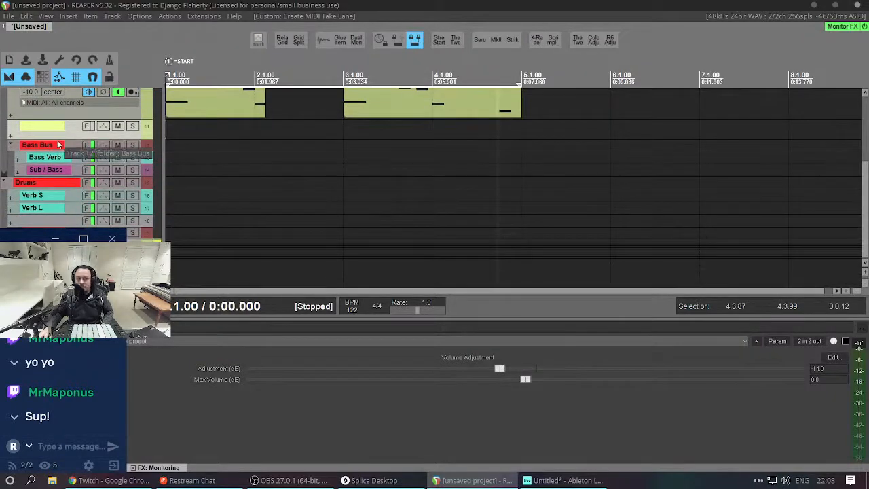
scroll(81, 153, "up", 1)
Switch to Ableton Live and check the ReWire device settings in the preferences.
key("alt+Tab")
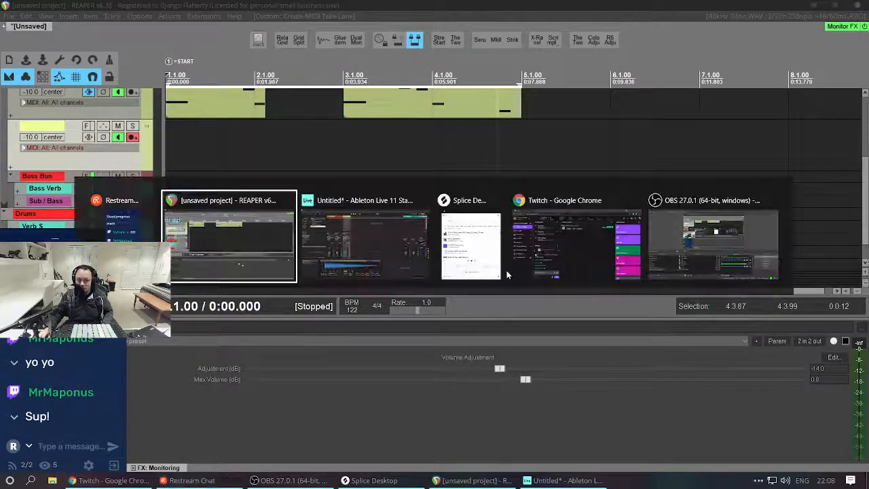
key("alt+Tab")
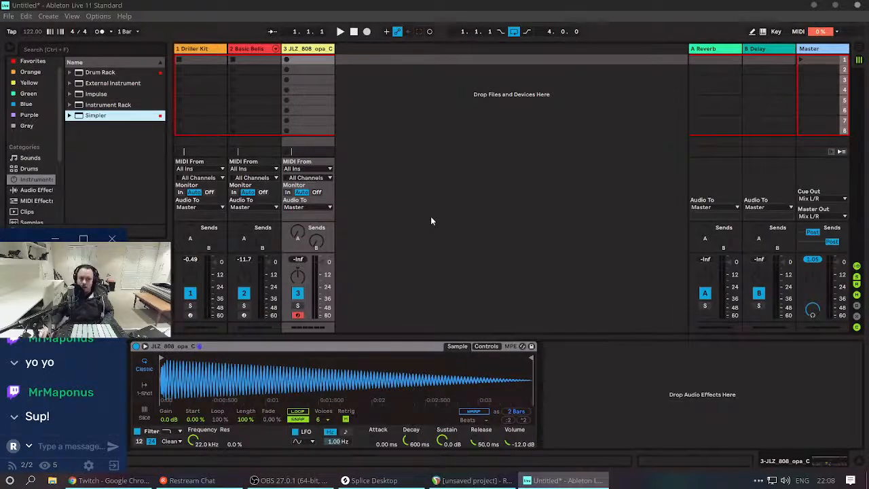
key("ctrl+comma")
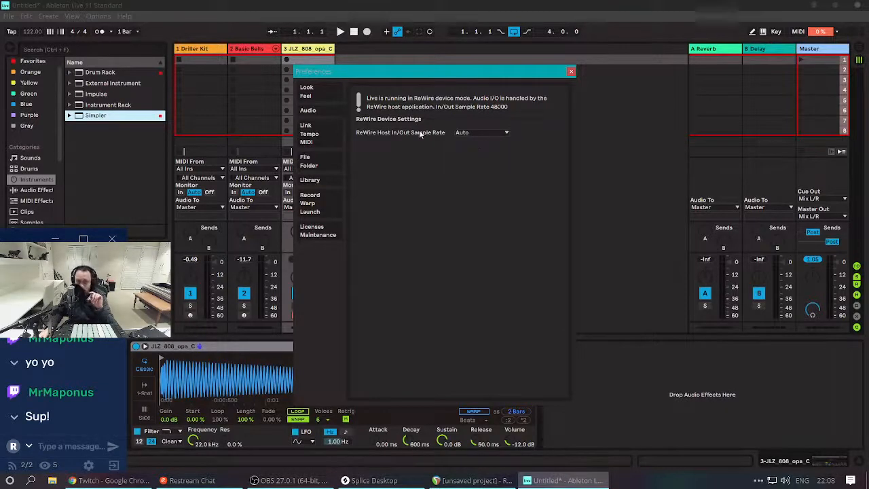
left_click(570, 71)
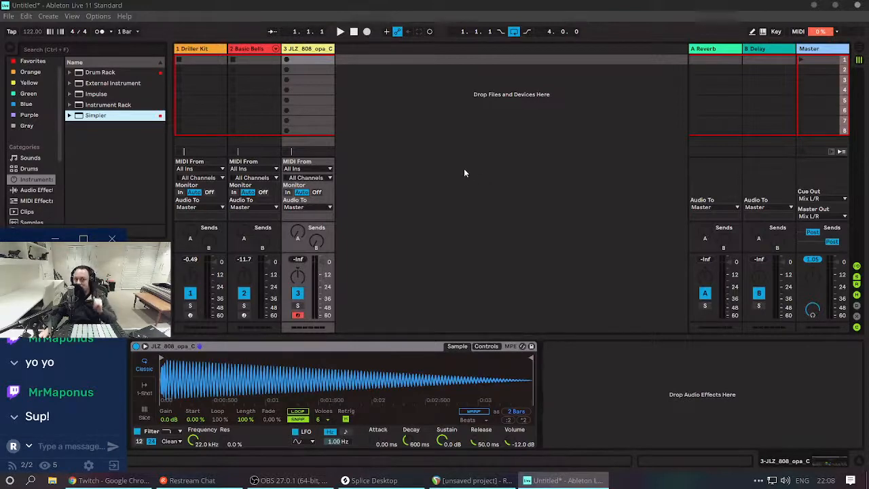
Return to REAPER and show the virtual MIDI keyboard.
key("alt+Tab")
key("Tab")
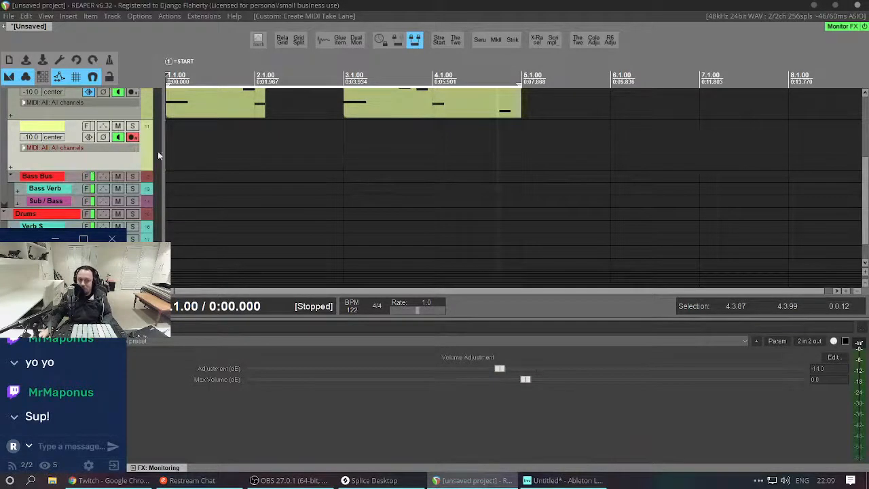
scroll(158, 154, "up", 3)
scroll(114, 168, "down", 2)
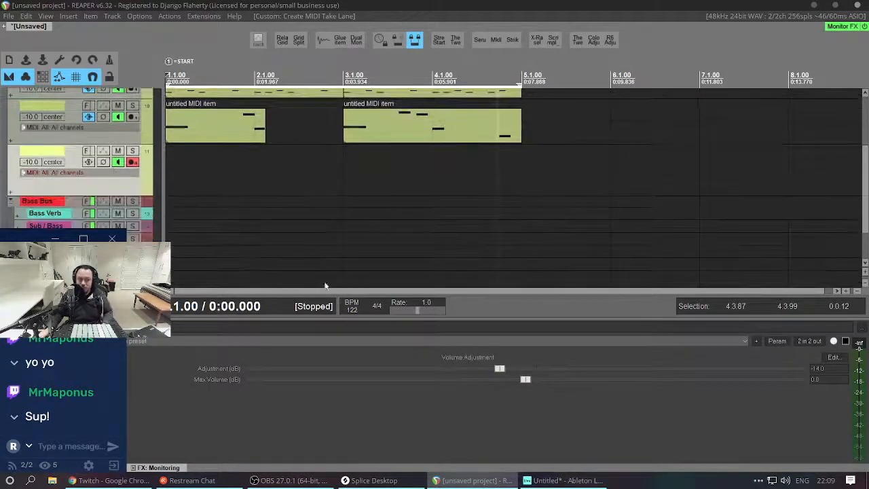
key("alt+b")
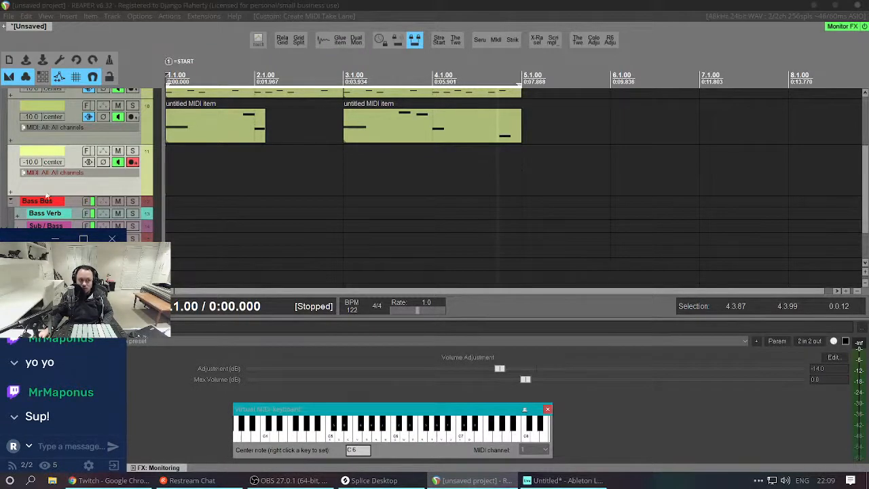
Rename track 9, which holds the glued MIDI items, as Live and recolour it pale pink.
scroll(113, 168, "up", 2)
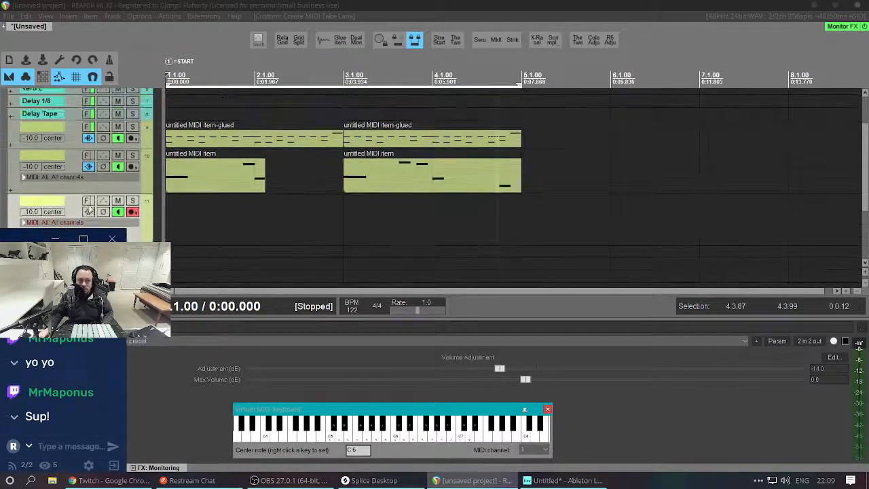
left_click(42, 127)
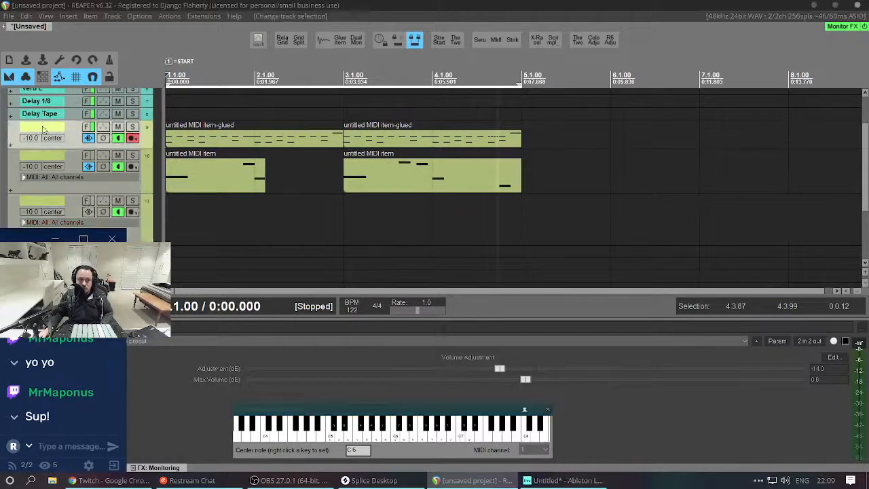
type("Live")
key("Return")
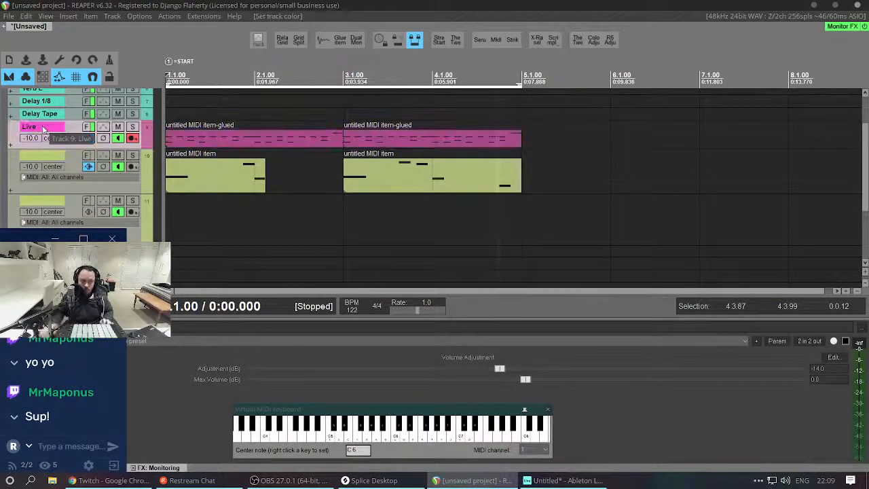
key("shift+c")
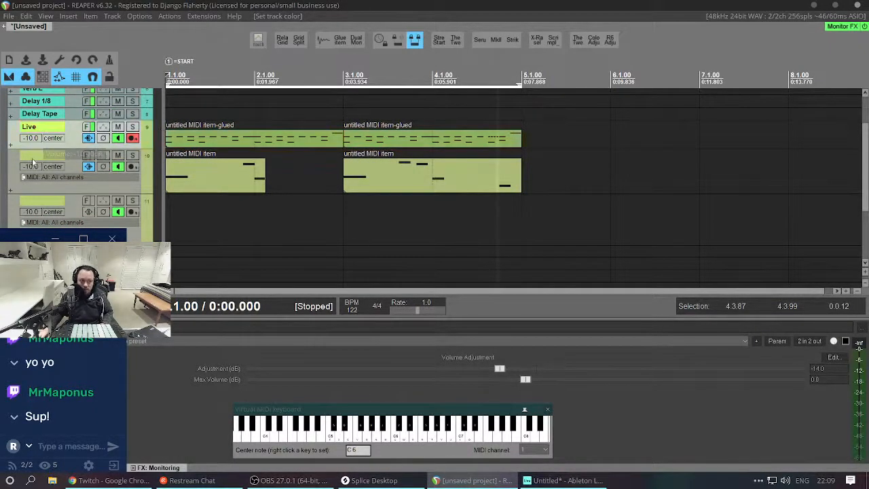
scroll(32, 162, "down", 2)
scroll(30, 163, "up", 3)
key("shift+c")
scroll(27, 171, "down", 2)
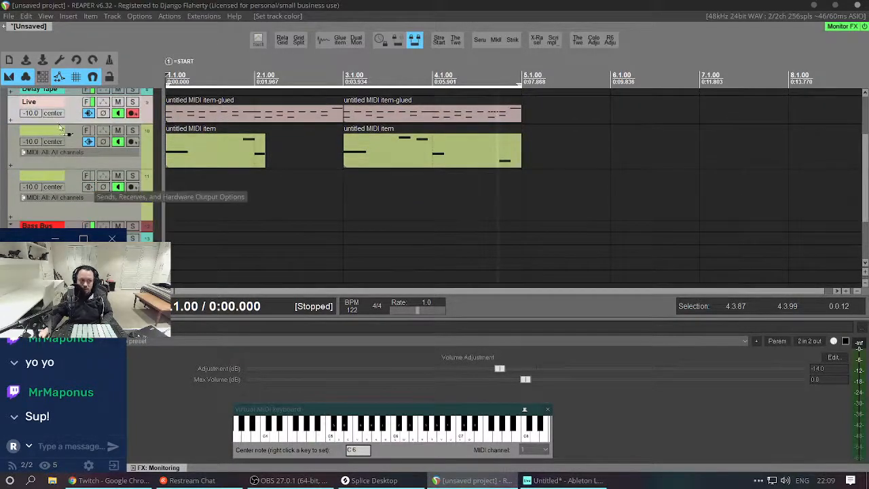
Create a send from track 11 to the Live track with audio None and MIDI from All to bus 1 channel 3.
left_click_drag(38, 108, 38, 108)
left_click(76, 160)
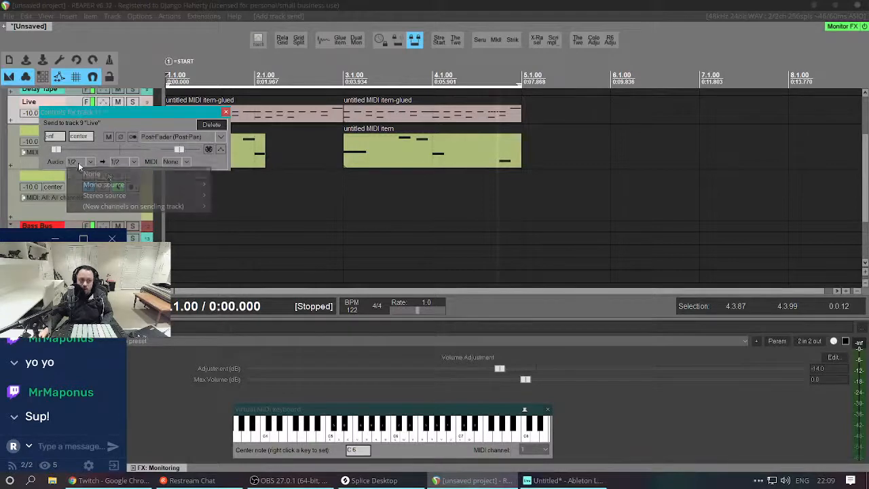
left_click(80, 170)
left_click(172, 162)
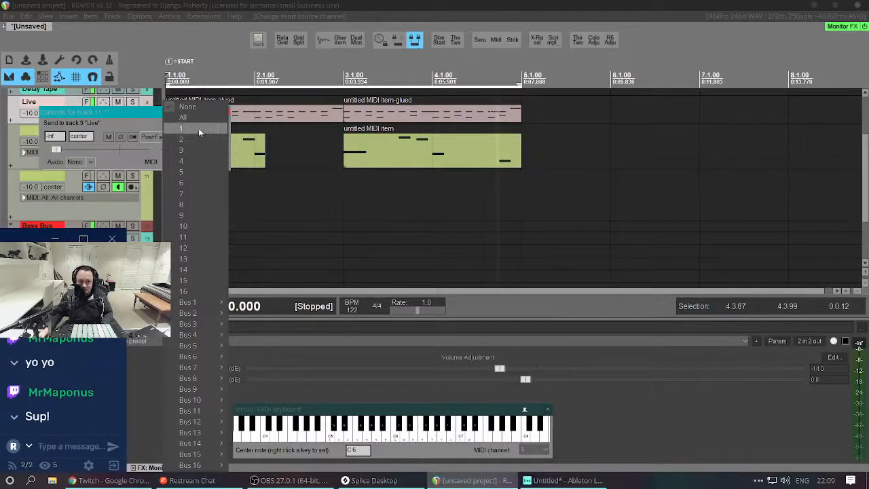
left_click(196, 118)
left_click(213, 163)
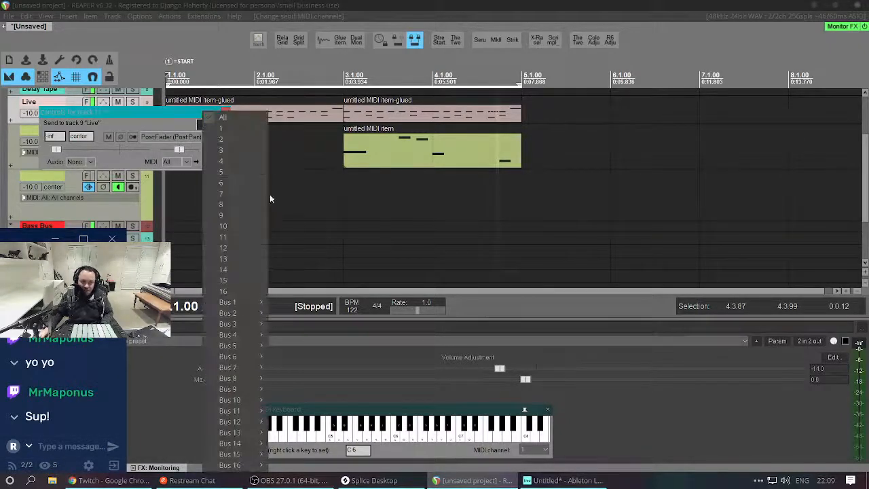
mouse_move(256, 306)
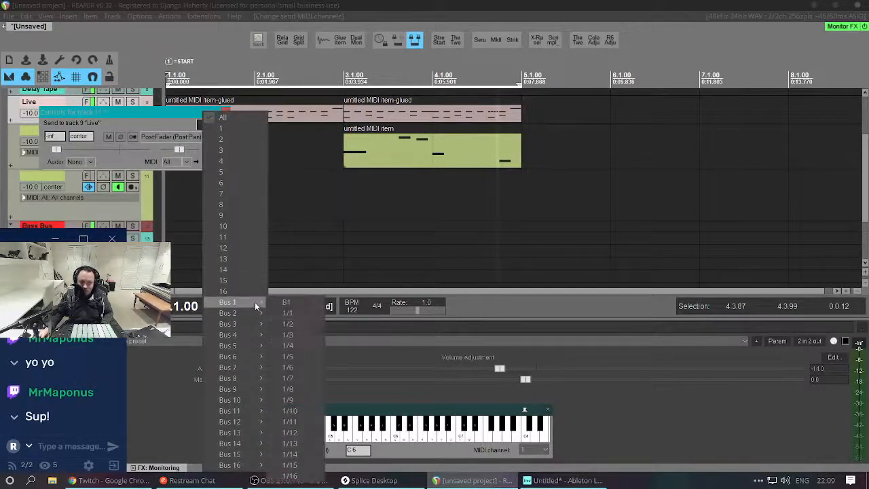
left_click(309, 337)
left_click(357, 432)
left_click(357, 432)
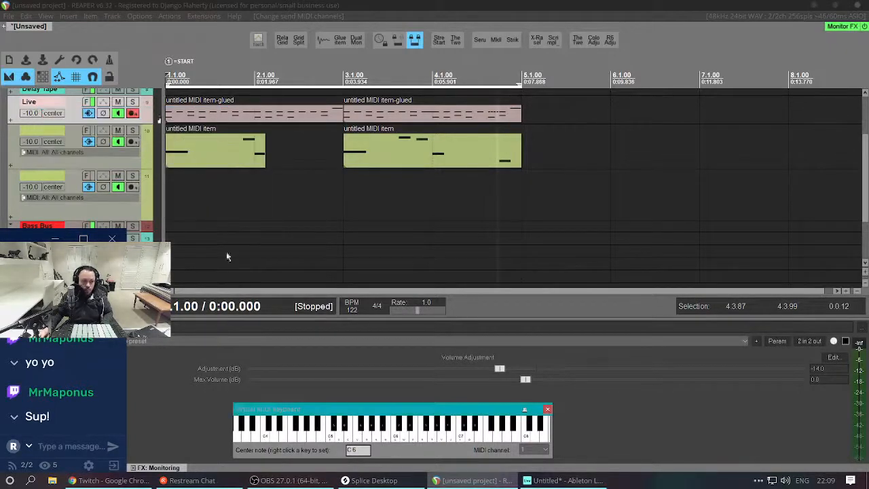
Select the empty track 11 and audition several low notes on the virtual MIDI keyboard.
left_click(147, 208)
left_click(368, 434)
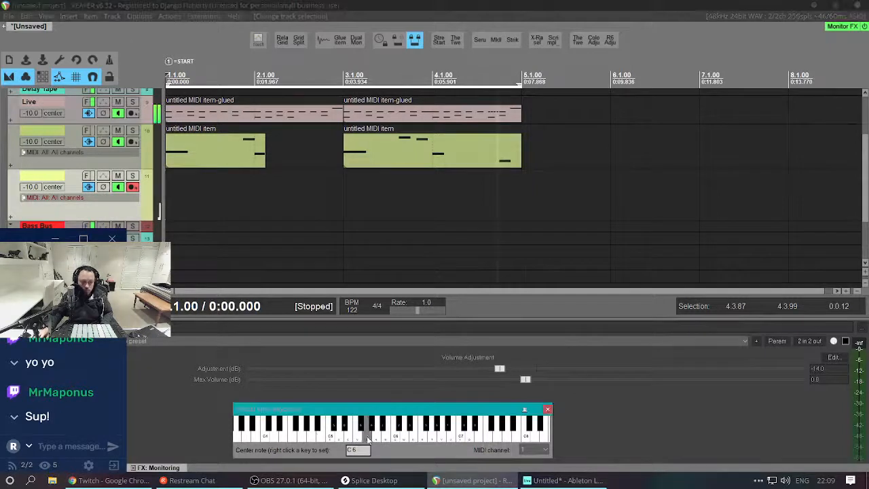
left_click(310, 439)
left_click(297, 441)
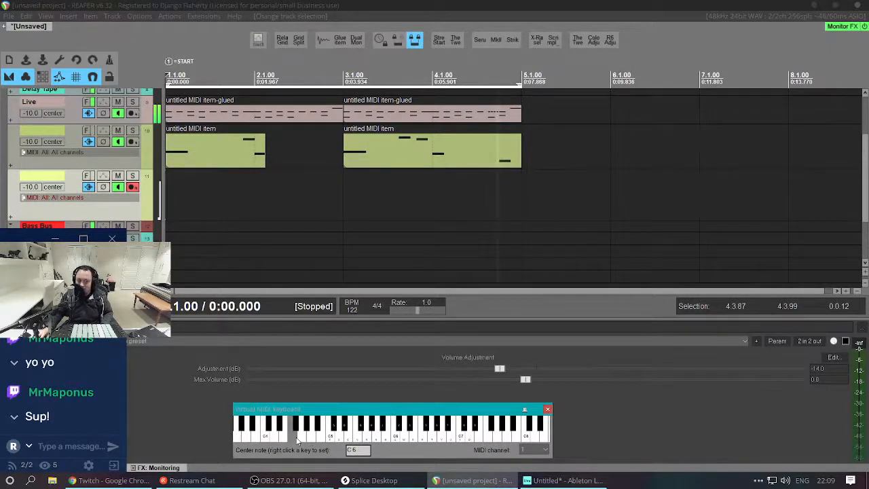
left_click(275, 440)
left_click(285, 438)
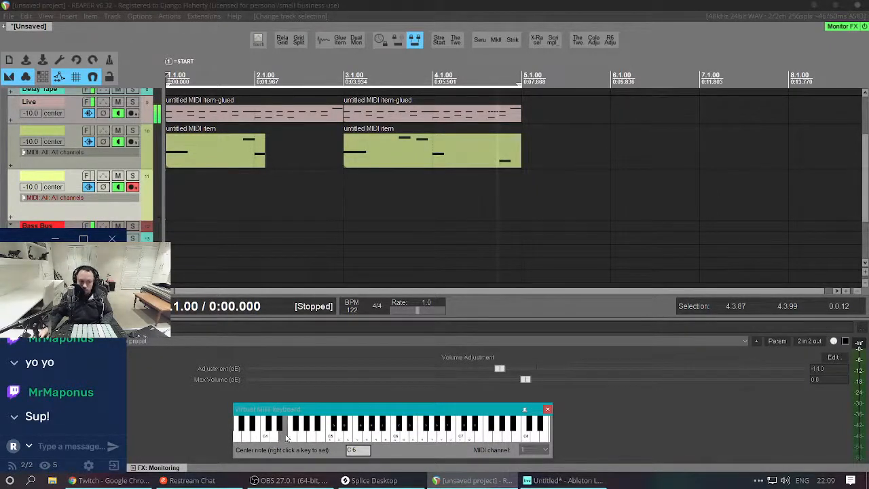
Copy both MIDI items from track 10 to the start of track 11 and briefly play them.
left_click(193, 159)
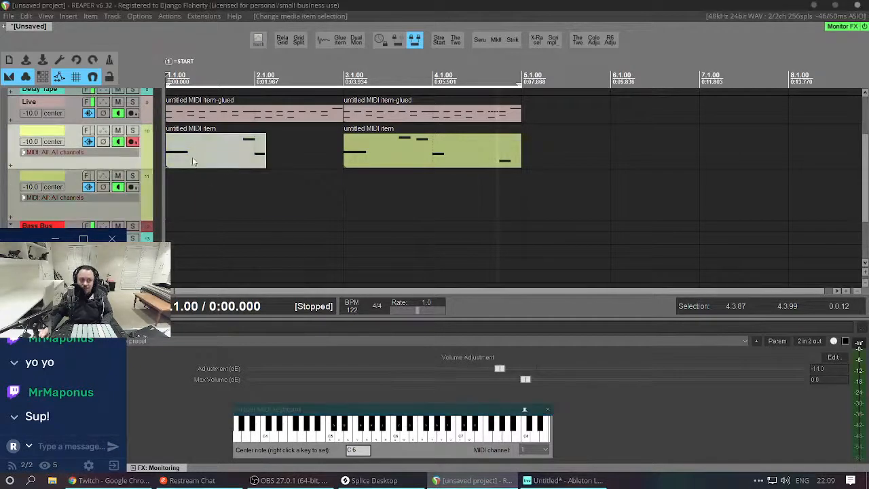
left_click_drag(551, 145, 182, 189)
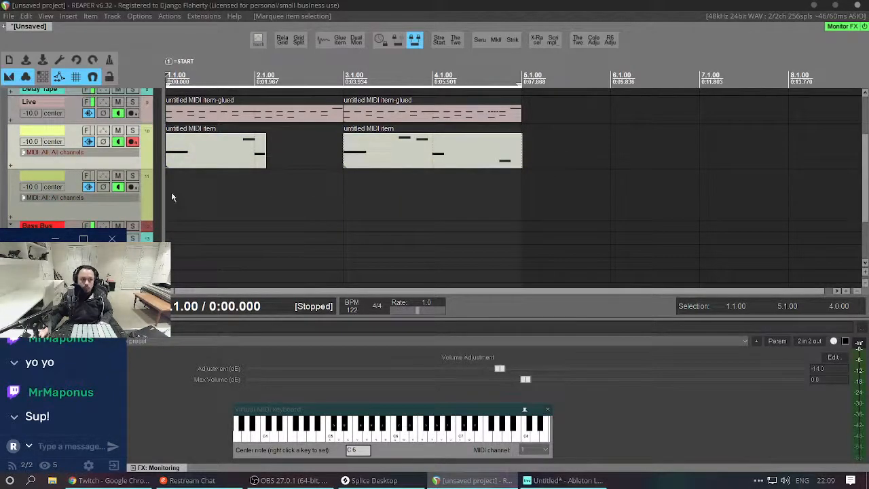
left_click(172, 197)
key("ctrl+v")
key("Home")
key("space")
key("space")
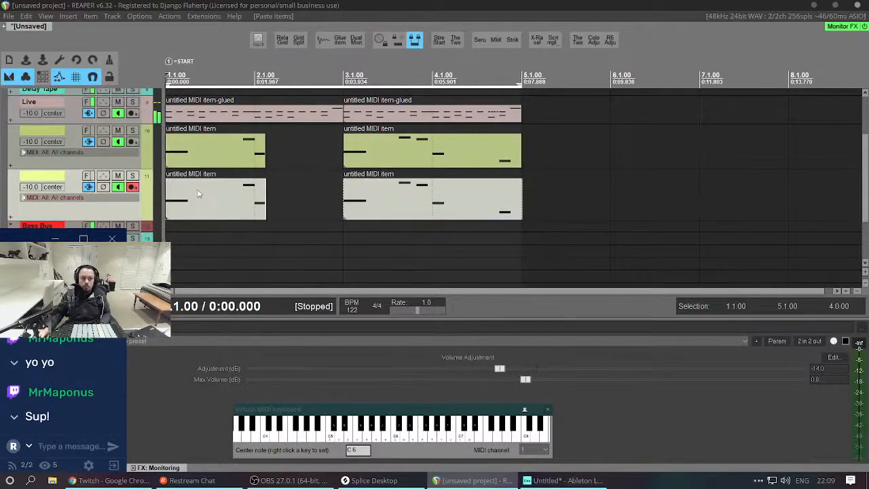
Open both MIDI items on track 11 in the MIDI editor, transpose all their notes upward and start playback.
left_click_drag(563, 199, 117, 198)
key("ctrl+alt+e")
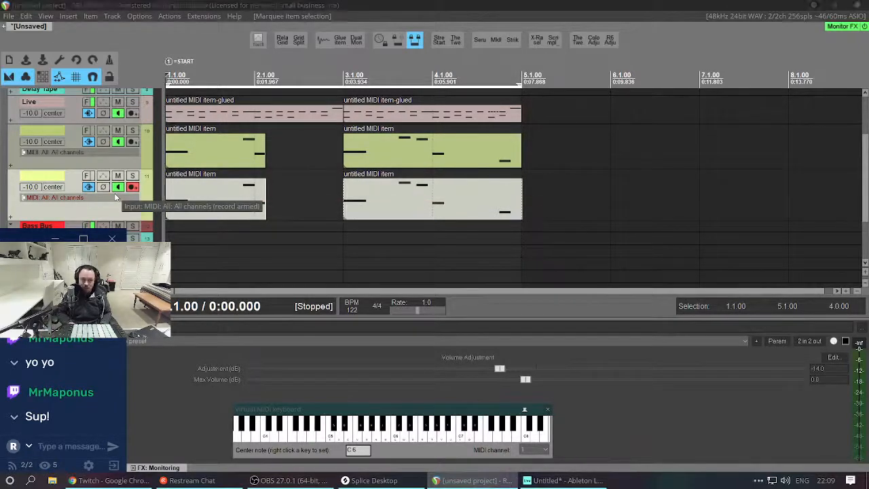
key("ctrl+a")
key("shift+Up")
key("space")
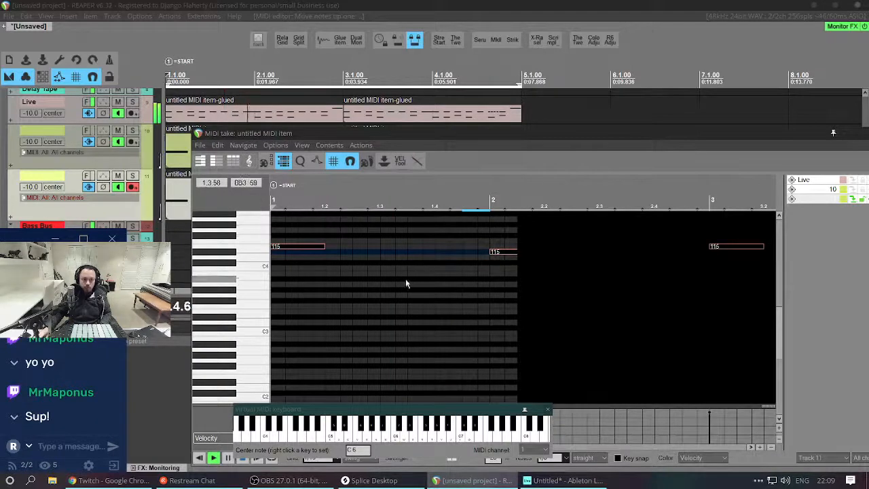
Switch to Ableton Live, audition the 808 Simpler in 1-Shot mode during playback, and return it to Classic mode.
key("alt+Tab")
left_click(328, 254)
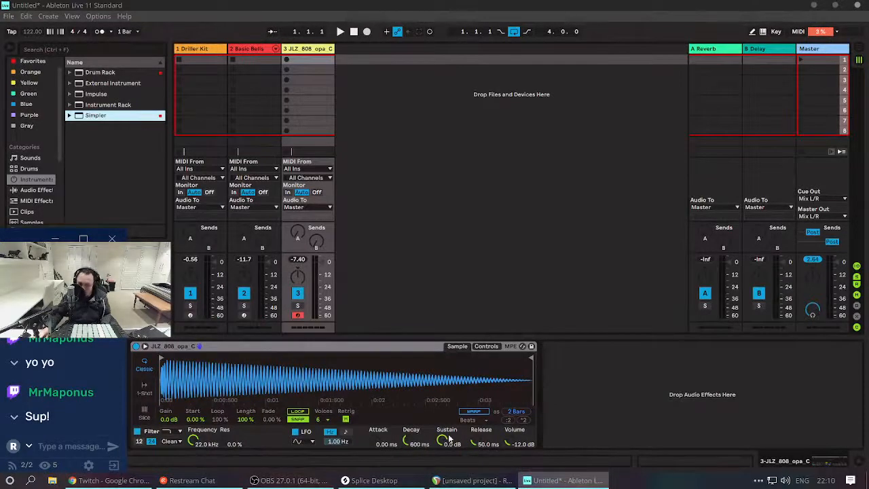
left_click(144, 390)
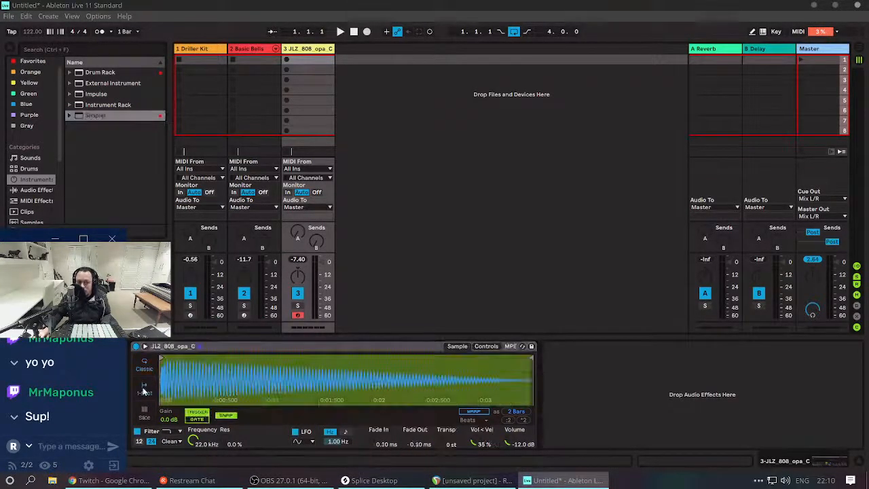
key("space")
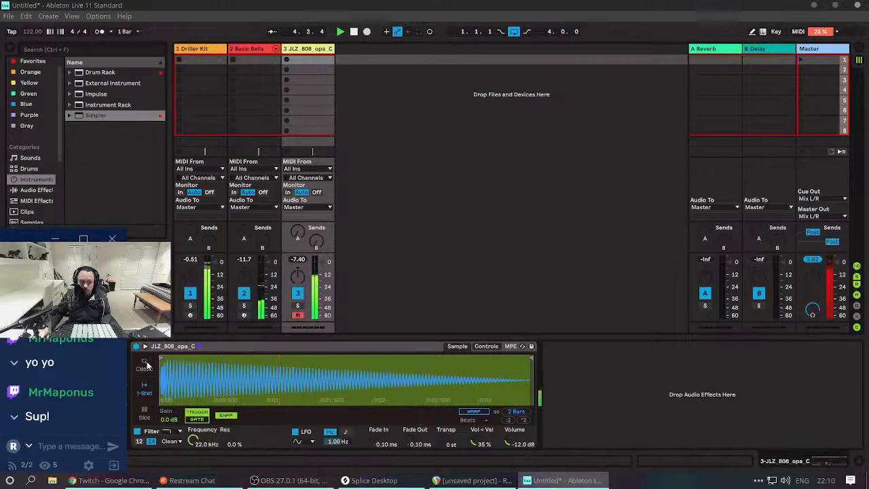
left_click(144, 367)
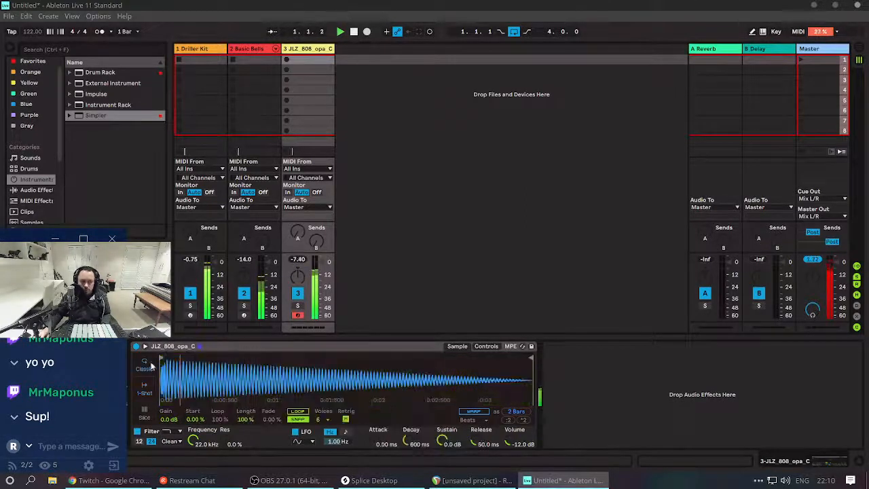
key("space")
Set the 808 Simpler's release to 5.89 s and its voices to 1, and play the loop.
mouse_move(472, 443)
left_mouse_down()
mouse_move(472, 429)
mouse_move(479, 433)
left_mouse_up()
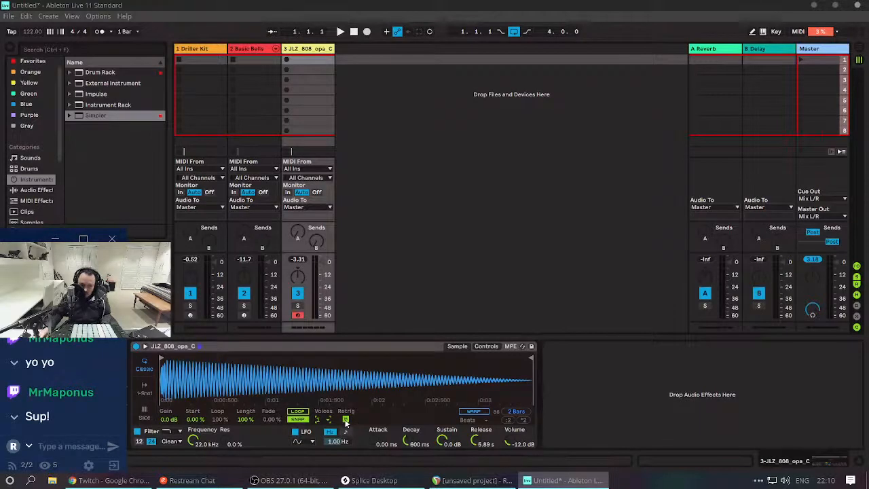
key("space")
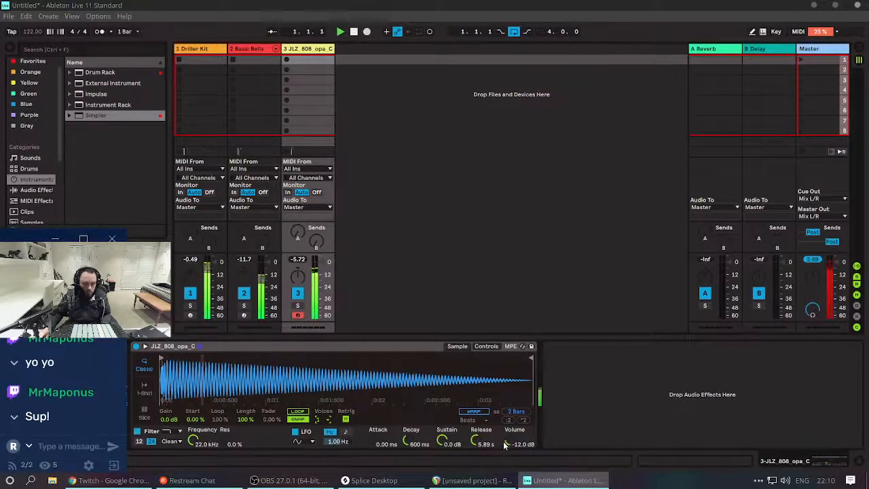
Return to REAPER, close the virtual MIDI keyboard, raise all track 11 note velocities to 127 and leave the MIDI editor.
key("alt+Tab")
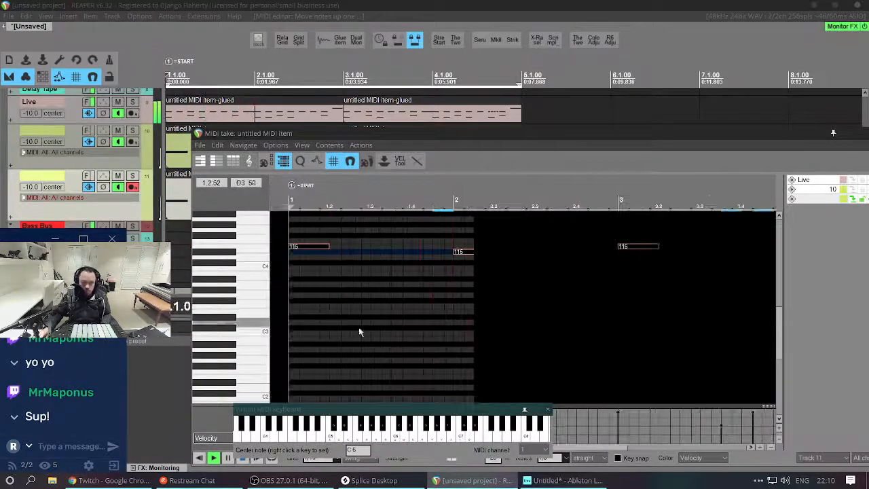
left_click(548, 409)
scroll(395, 383, "down", 3)
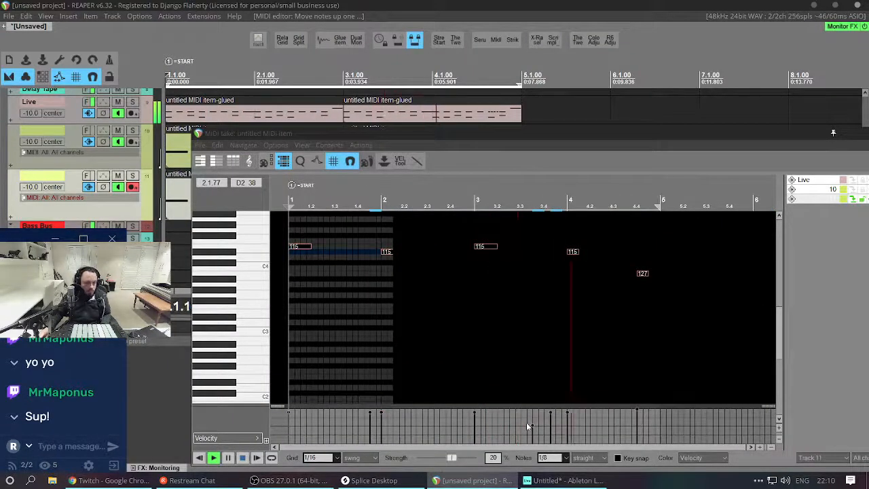
left_click_drag(532, 425, 534, 387)
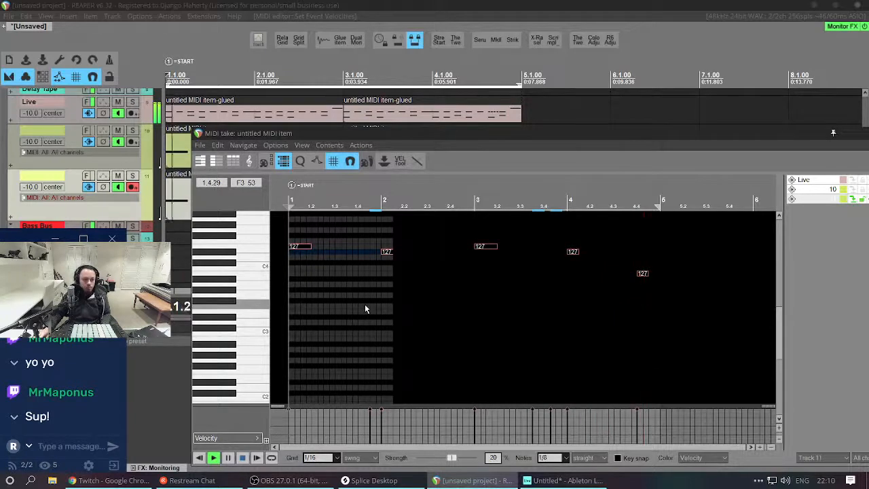
scroll(321, 309, "up", 2)
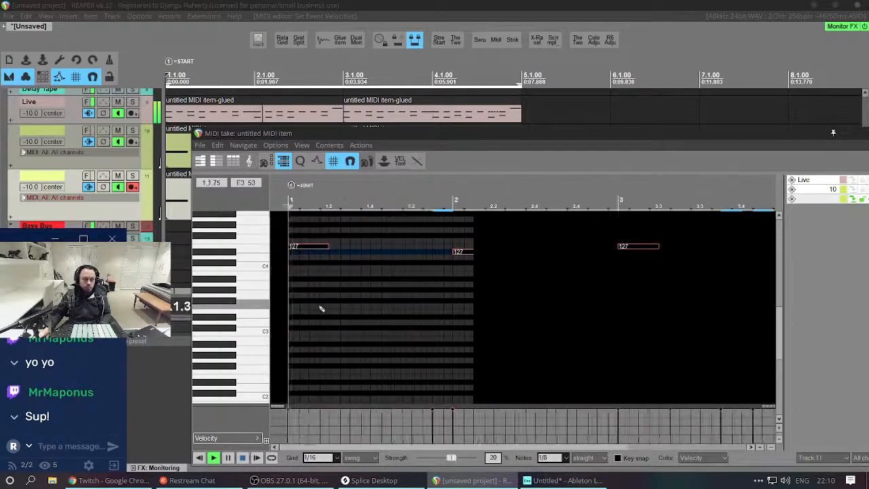
key("ctrl+a")
scroll(329, 281, "down", 2)
key("Escape")
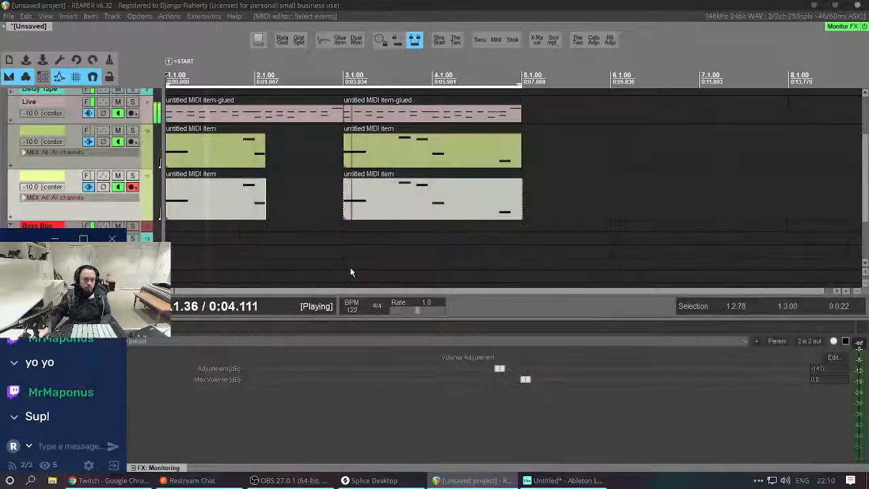
Add a quarter-length E4 note to track 11's second MIDI item, starting midway between beats 2 and 3 of bar 3.
double_click(383, 205)
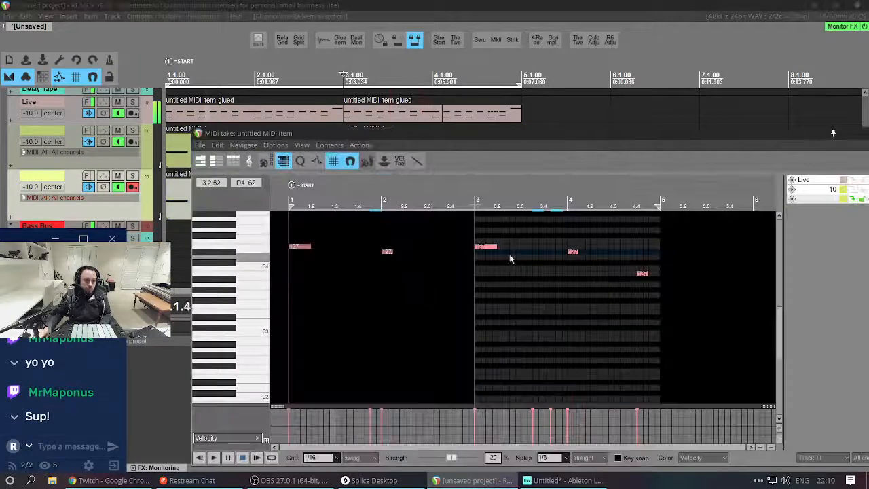
scroll(509, 253, "up", 2)
left_click(524, 245)
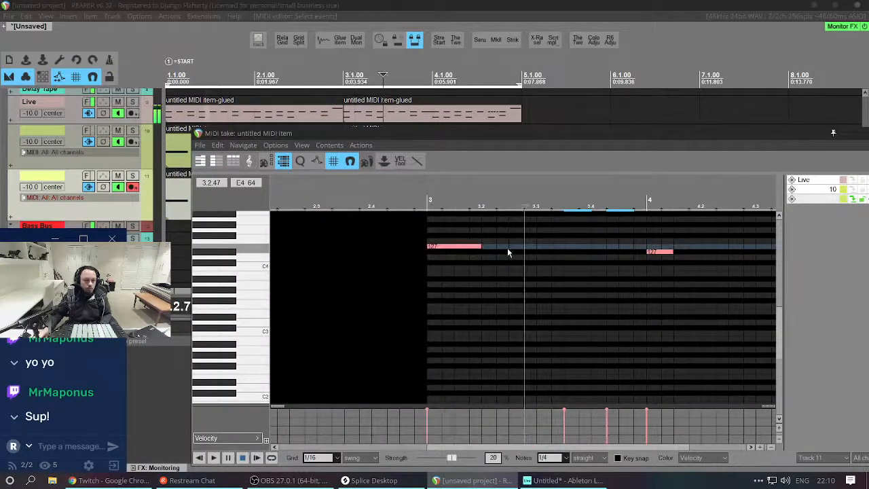
double_click(507, 248)
left_click(414, 288)
key("space")
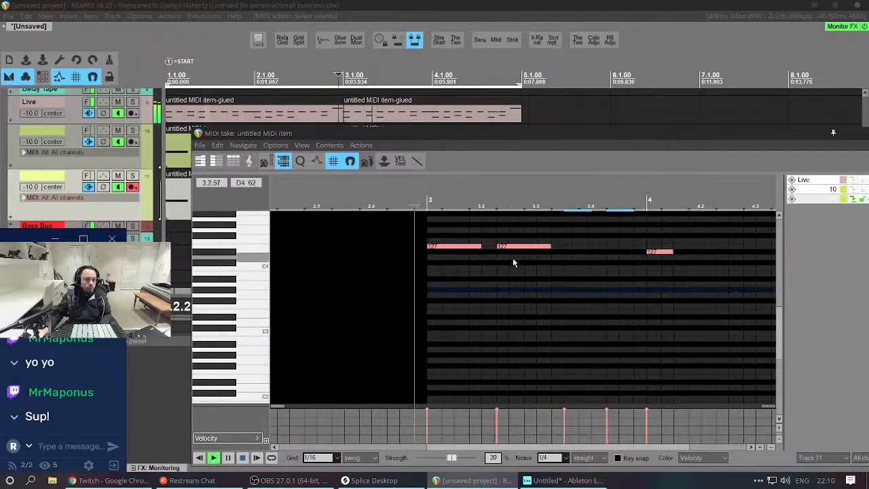
left_click_drag(511, 246, 522, 247)
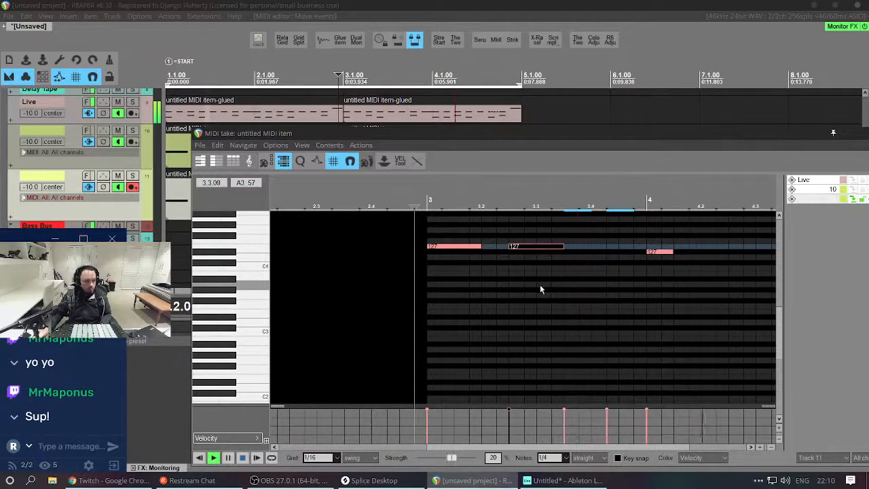
scroll(540, 284, "down", 3)
double_click(696, 274)
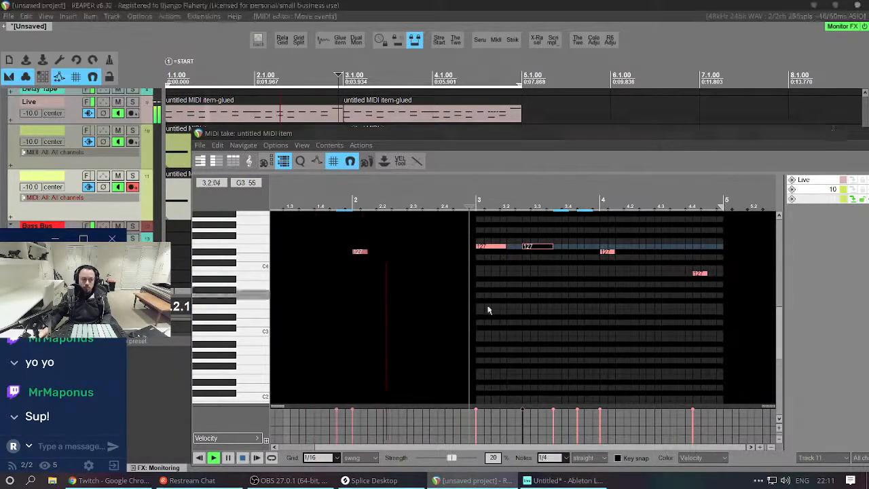
key("Escape")
Listen to the loop in the arrangement, stop playback and select the Live track.
scroll(155, 193, "up", 3)
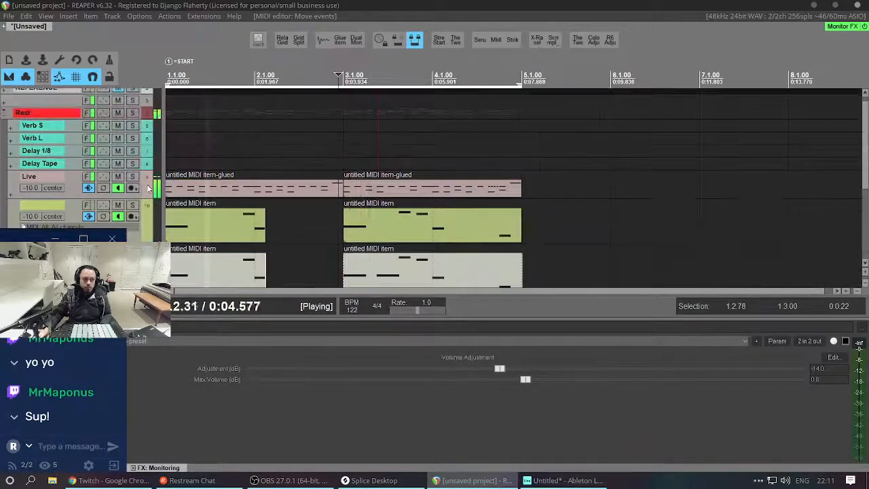
scroll(146, 189, "down", 1)
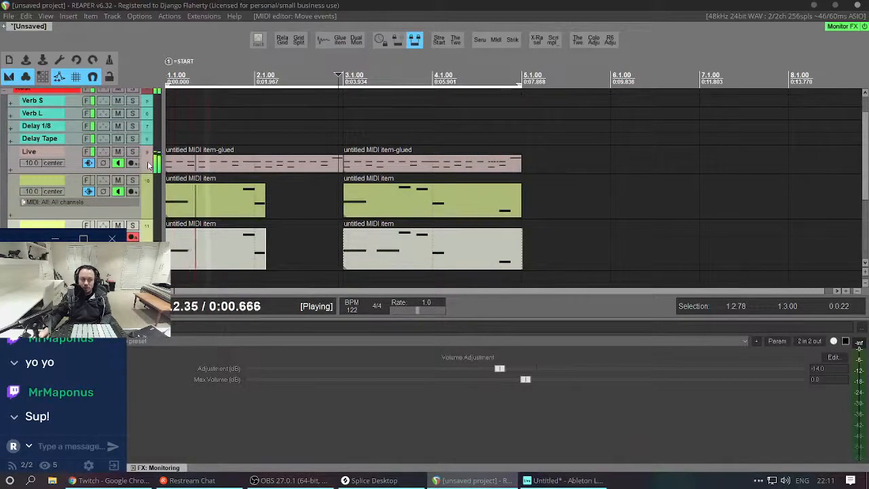
key("c")
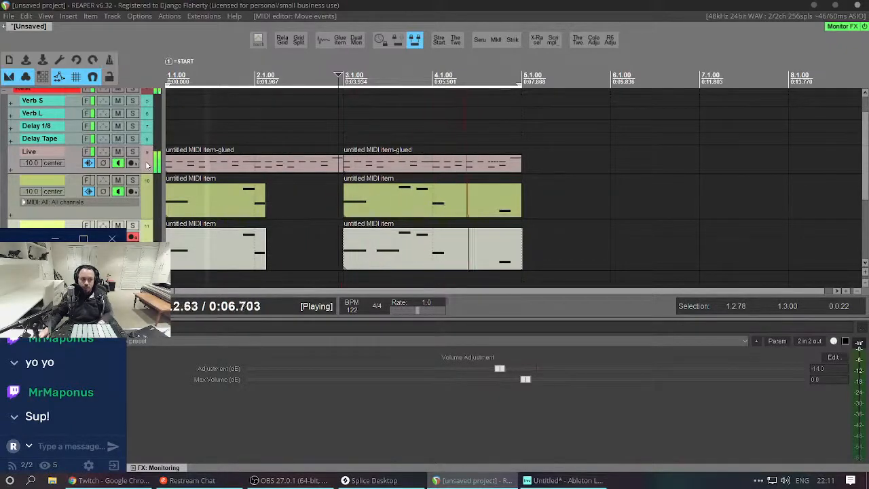
key("space")
scroll(108, 180, "down", 1)
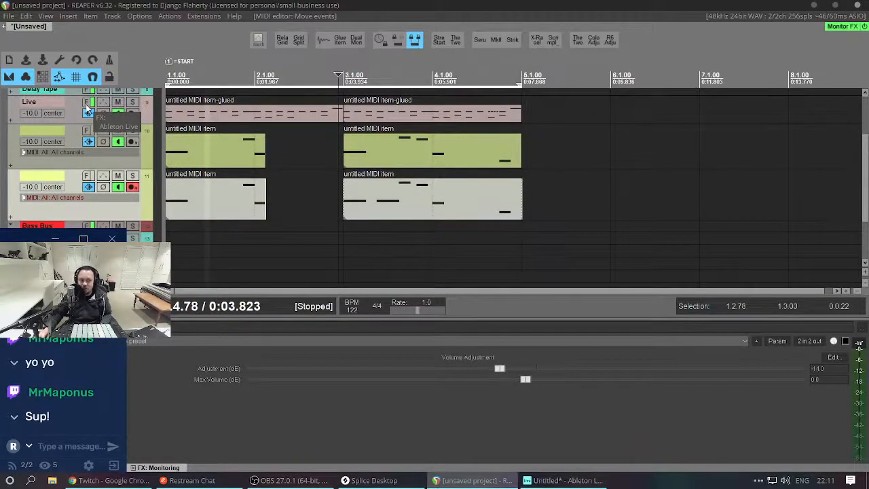
scroll(87, 107, "up", 1)
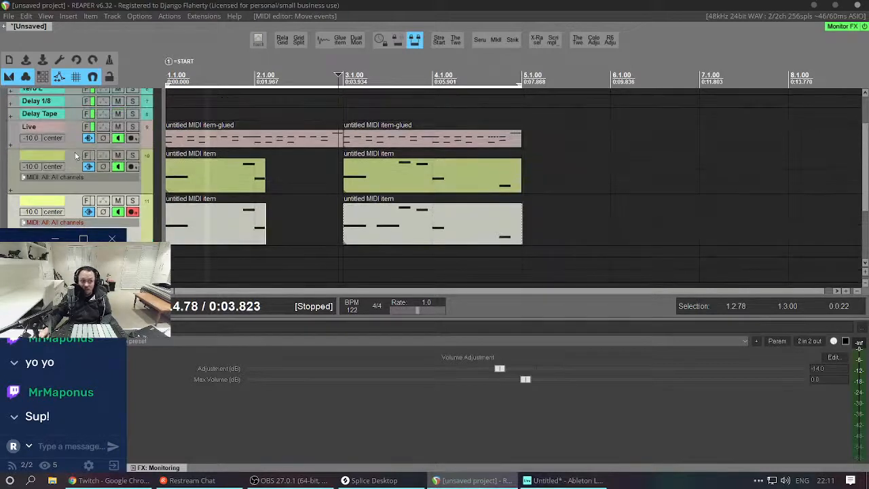
left_click(73, 128)
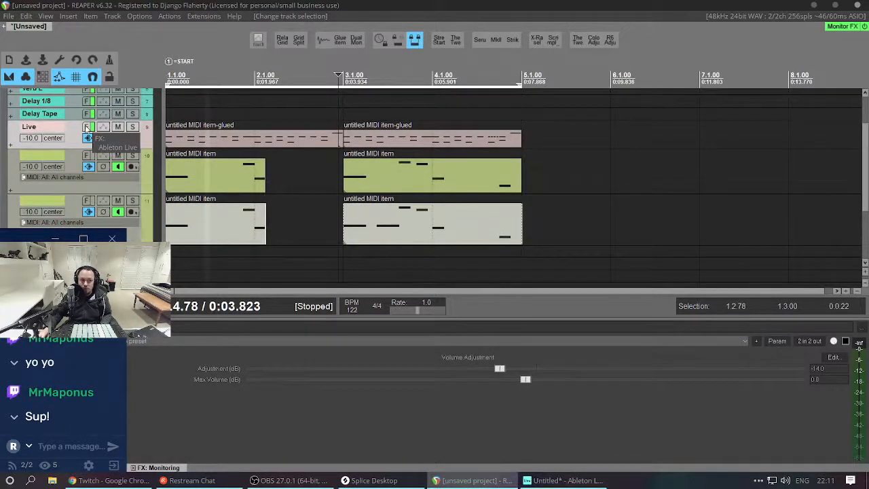
Extend the first MIDI items on tracks 10 and 11 to the start of bar 3.
left_click(295, 219)
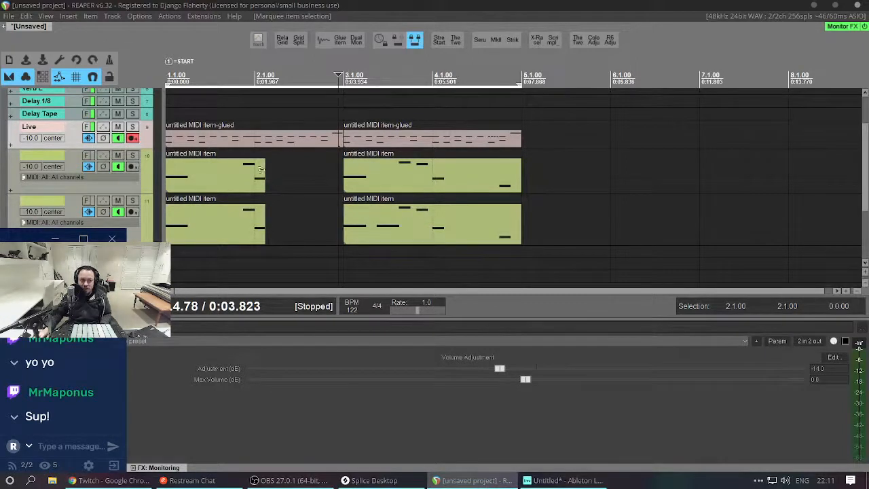
left_click_drag(301, 177, 400, 229)
scroll(336, 230, "up", 5)
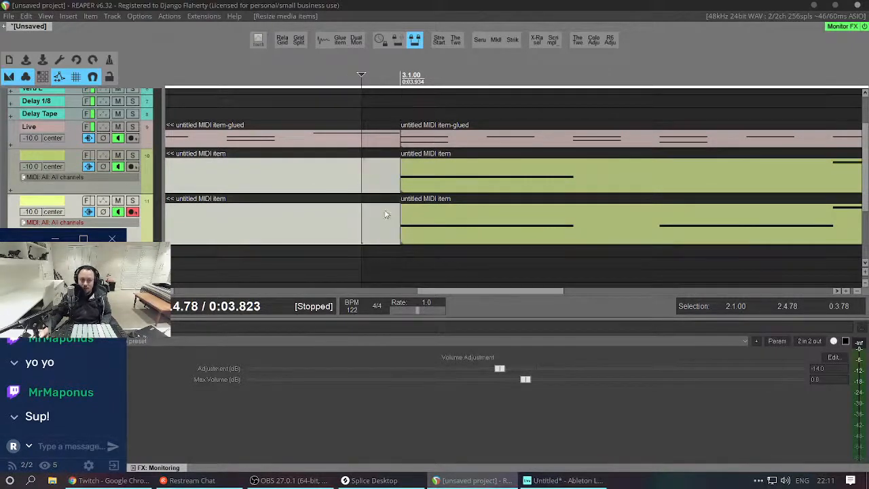
scroll(383, 211, "down", 5)
Remove the loop and time selection, and play the arrangement from the project start into bar 3.
key("Escape")
key("Home")
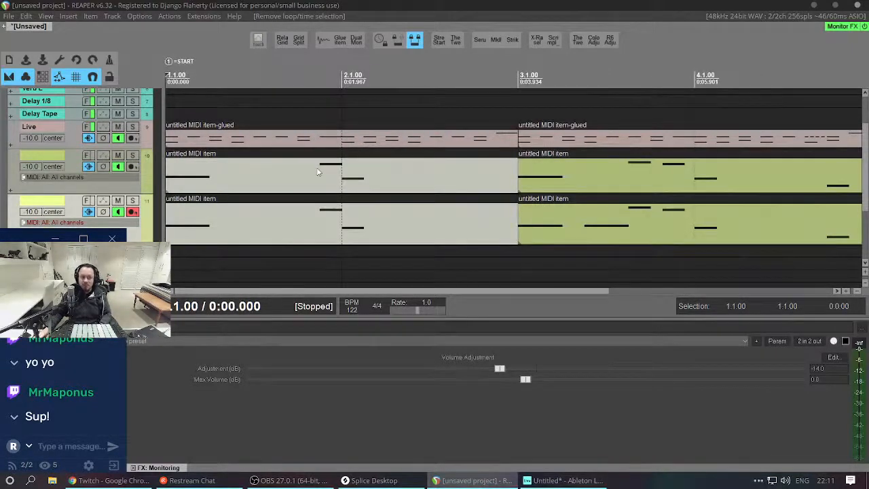
scroll(285, 171, "down", 5)
key("space")
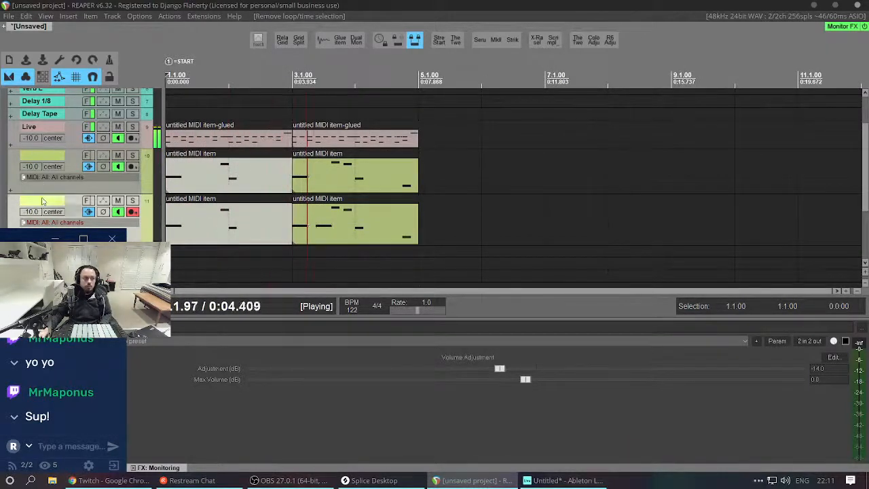
key("space")
Rename track 11, the lower of the two MIDI tracks under Live, as 808.
scroll(41, 173, "down", 1)
double_click(35, 156)
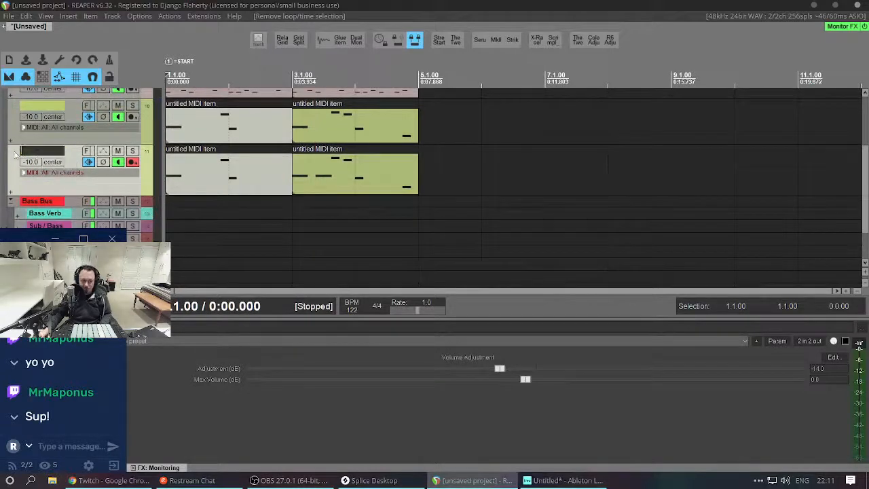
type("08")
key("Return")
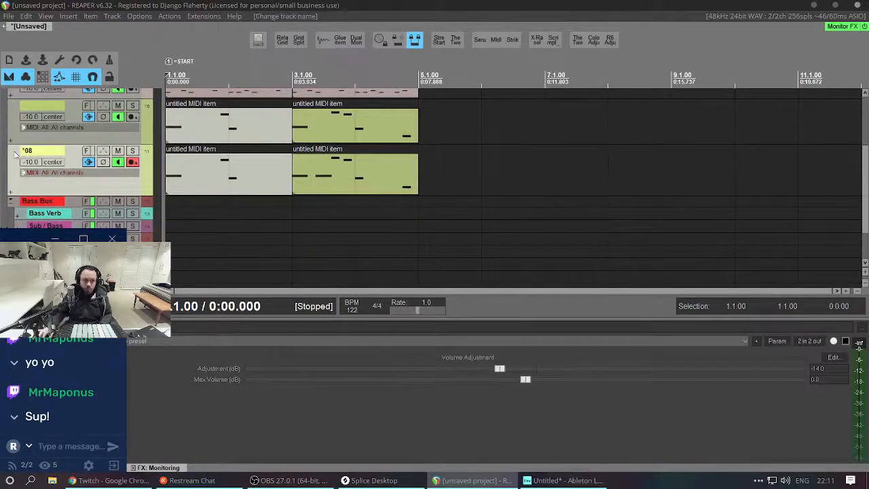
double_click(30, 153)
type("80")
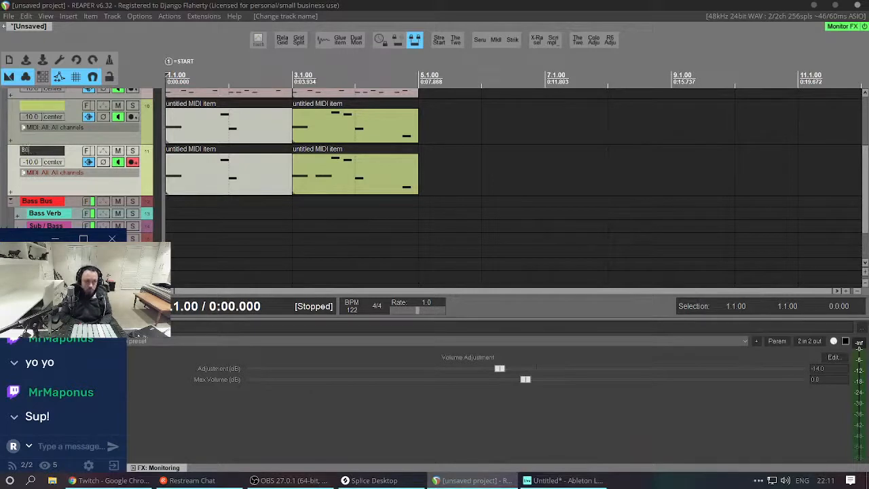
type("8")
key("Return")
Name track 10, the MIDI track between Live and 808, Bell.
scroll(51, 147, "up", 2)
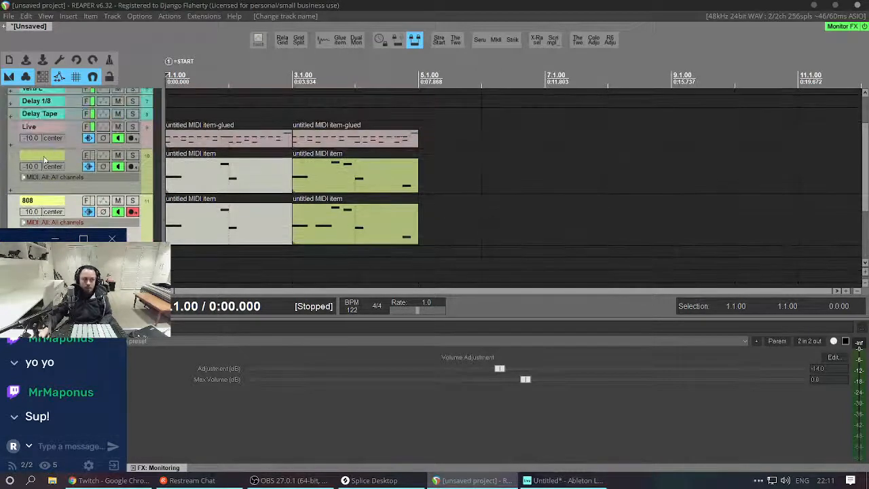
double_click(44, 157)
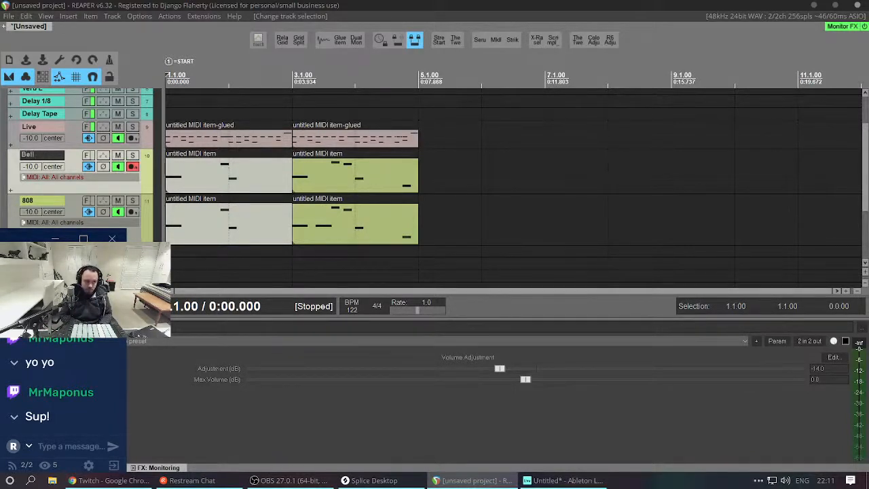
key("Return")
scroll(56, 138, "down", 2)
scroll(56, 138, "up", 1)
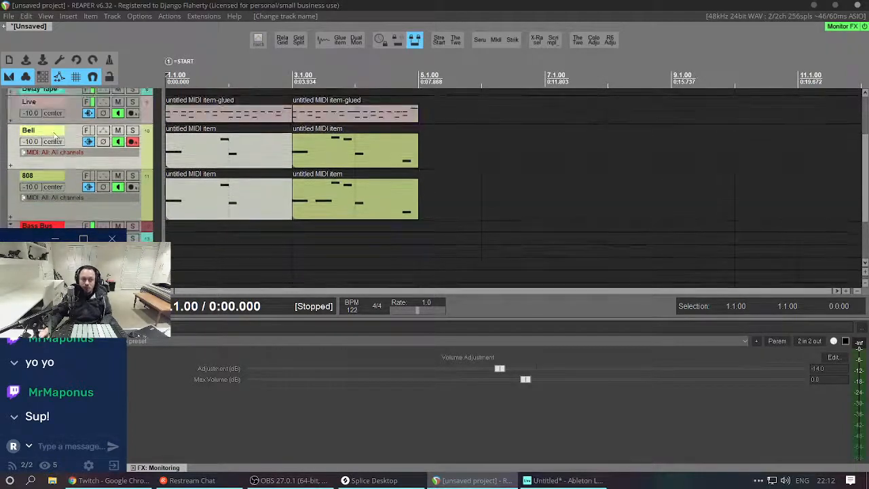
Test the Bell track with the virtual MIDI keyboard, check the track meters in Ableton Live, and return to REAPER to close the keyboard.
key("alt+b")
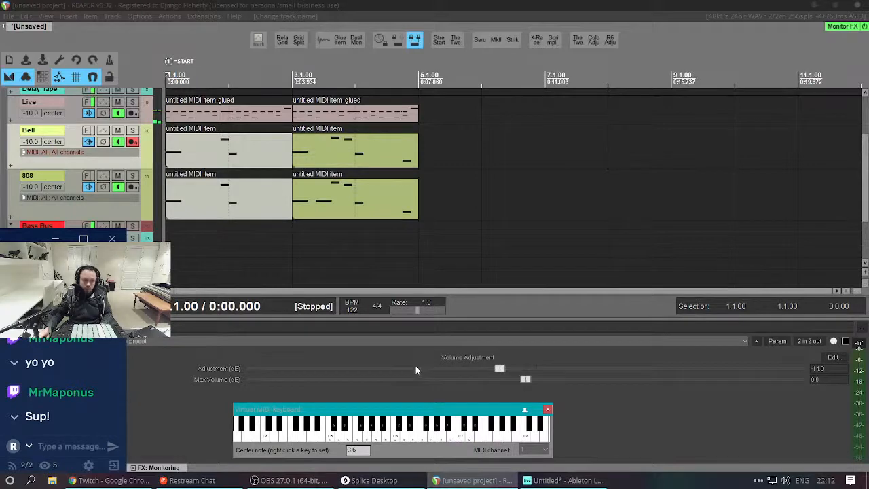
key("alt+Tab")
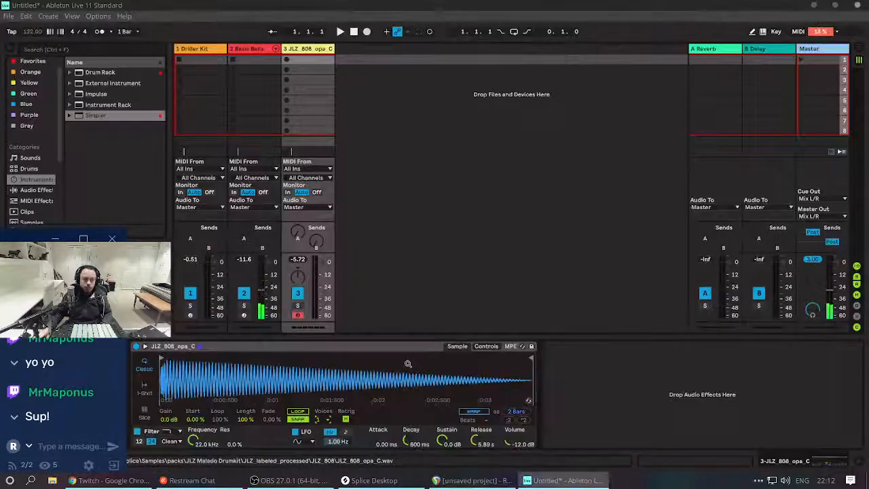
key("alt+Tab")
key("alt+b")
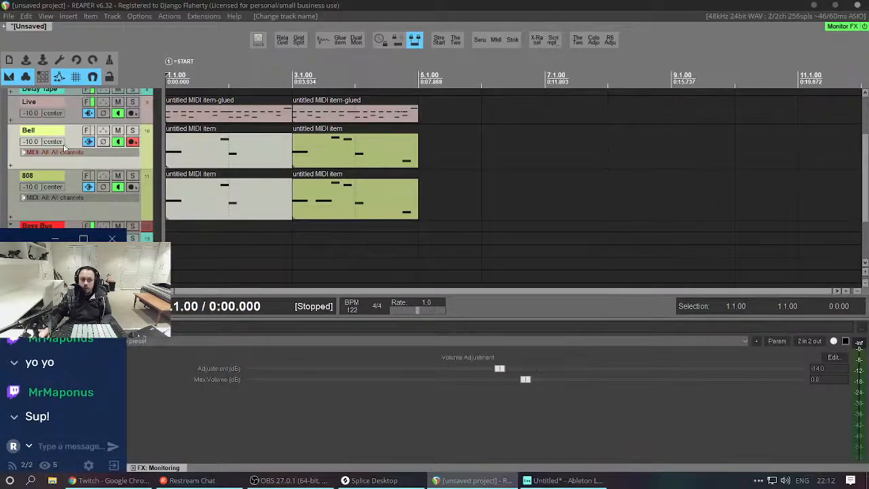
Add three new tracks at the end of the track list, below the Battery Bus folder.
scroll(66, 148, "up", 2)
scroll(65, 139, "down", 4)
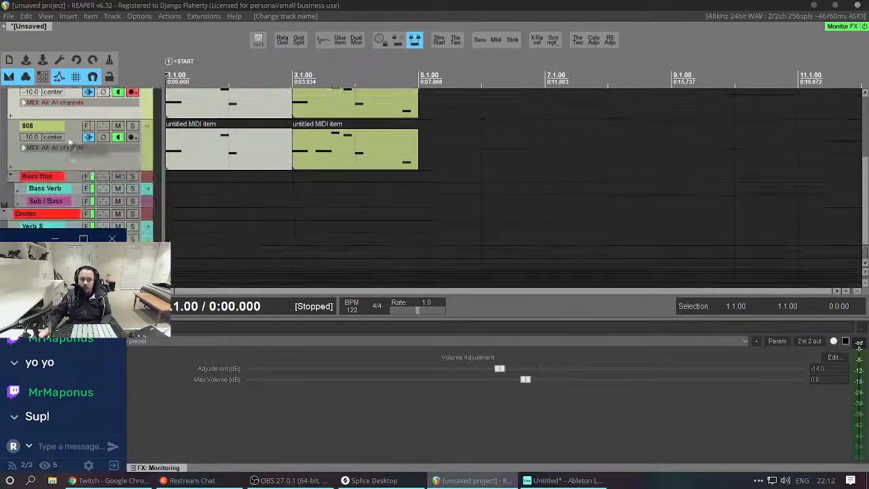
left_click(82, 273)
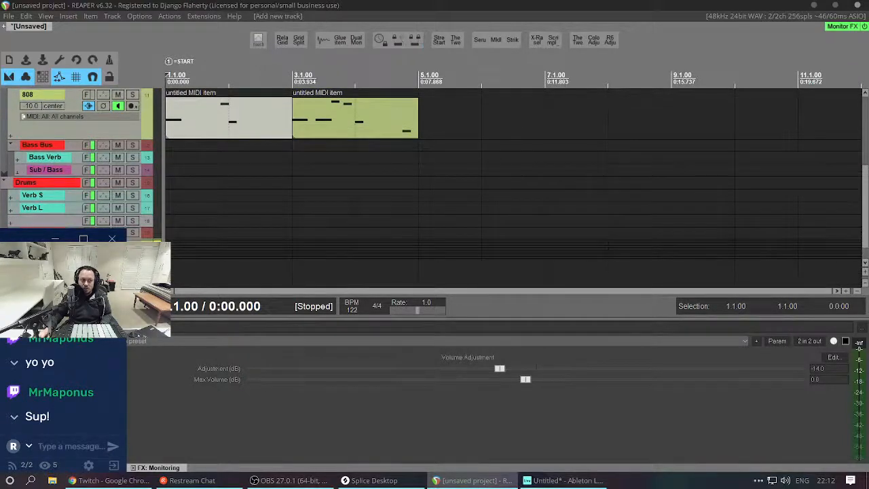
scroll(82, 273, "down", 1)
key("ctrl+t")
scroll(160, 203, "up", 6)
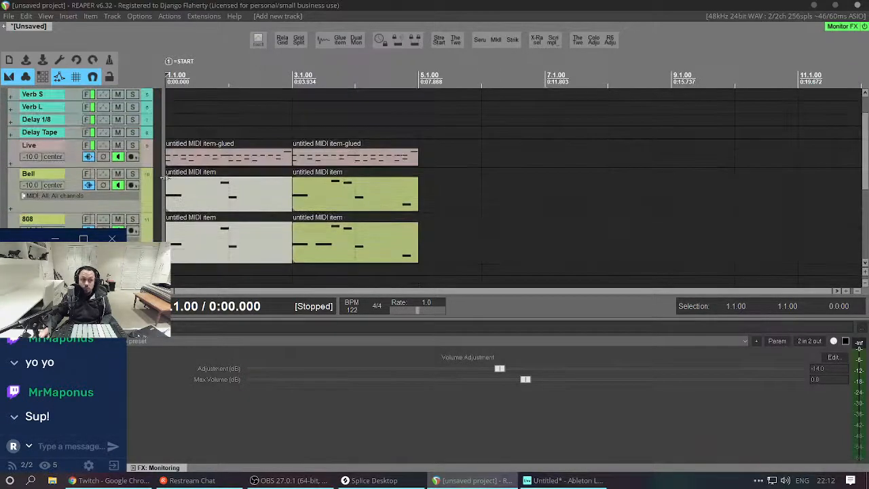
scroll(164, 177, "down", 5)
scroll(156, 217, "down", 5)
key("ctrl+t")
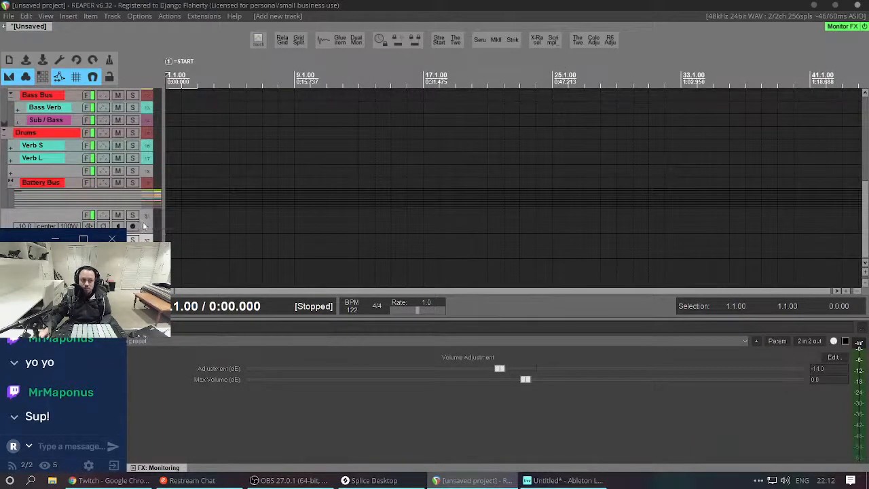
left_click(135, 230)
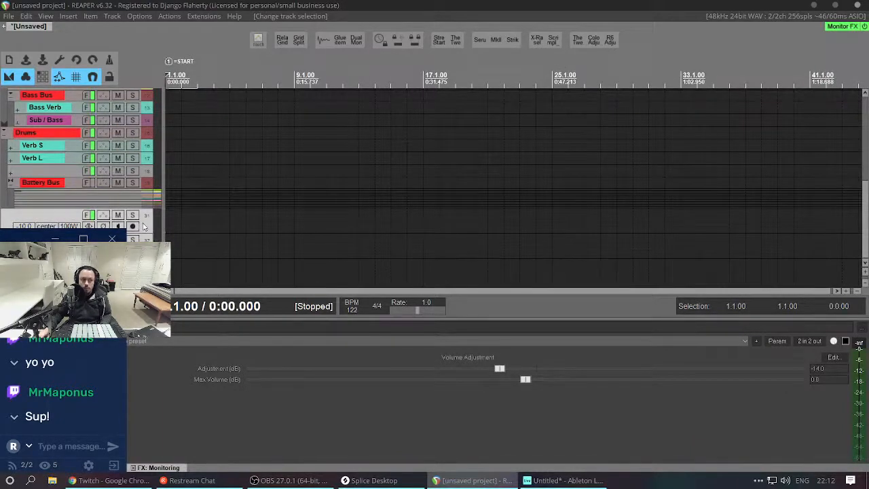
key("ctrl+t")
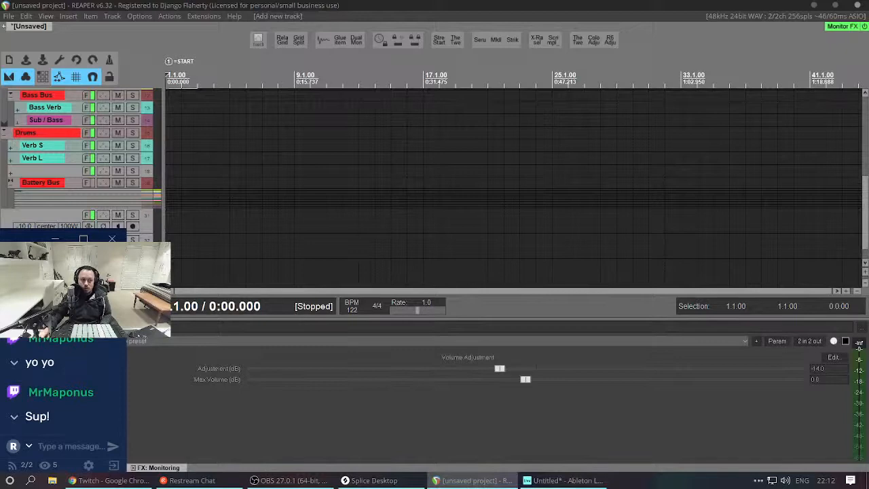
Select the three new tracks and move them directly below the 808 track, above the Bass Bus.
left_click(151, 228)
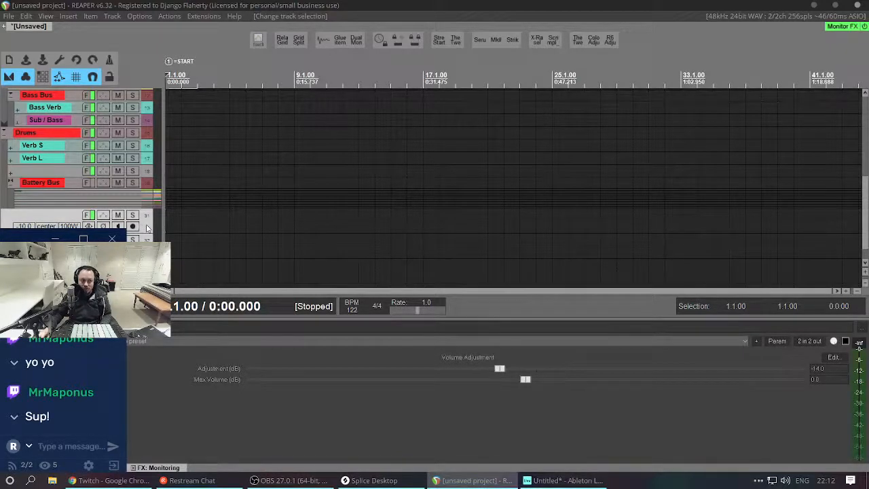
left_click_drag(148, 228, 106, 134)
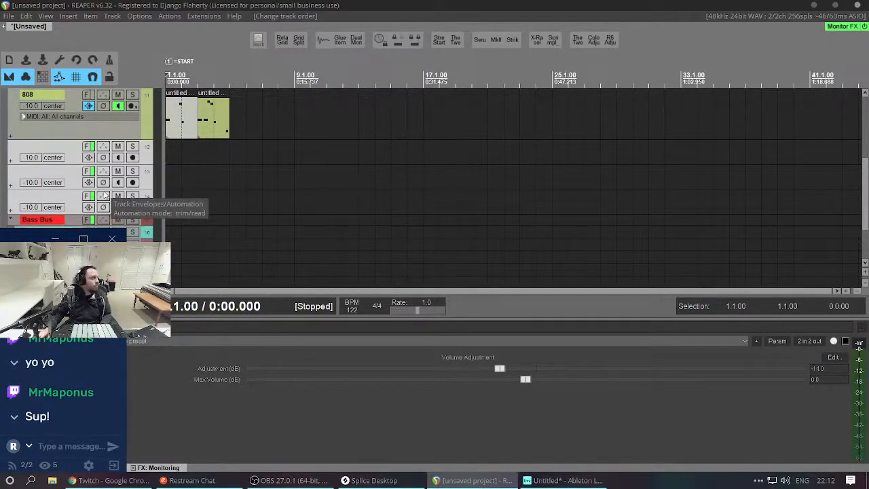
scroll(103, 193, "down", 3)
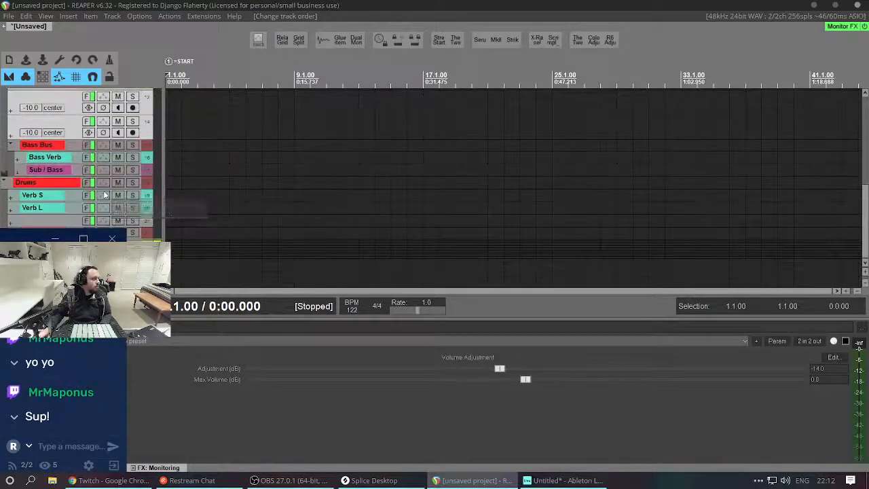
scroll(103, 193, "up", 2)
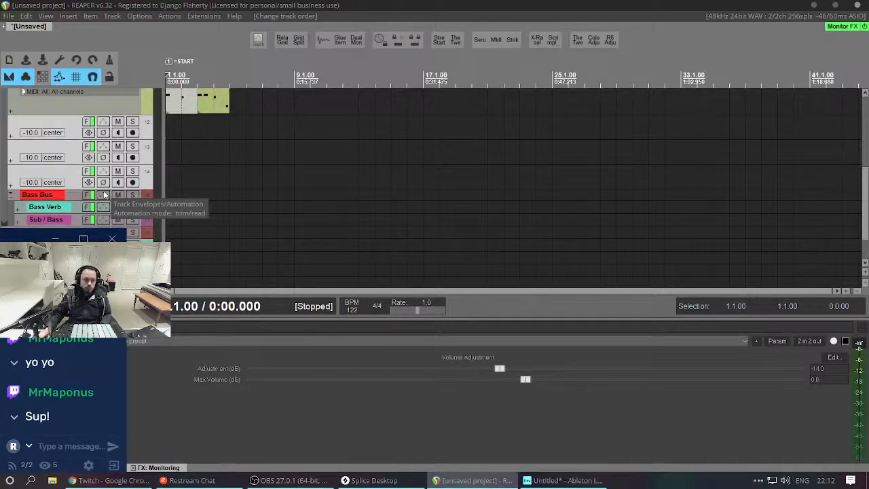
Select the Live track and hide the docked monitoring effects to enlarge the arrangement area.
scroll(49, 144, "up", 3)
left_click(50, 124)
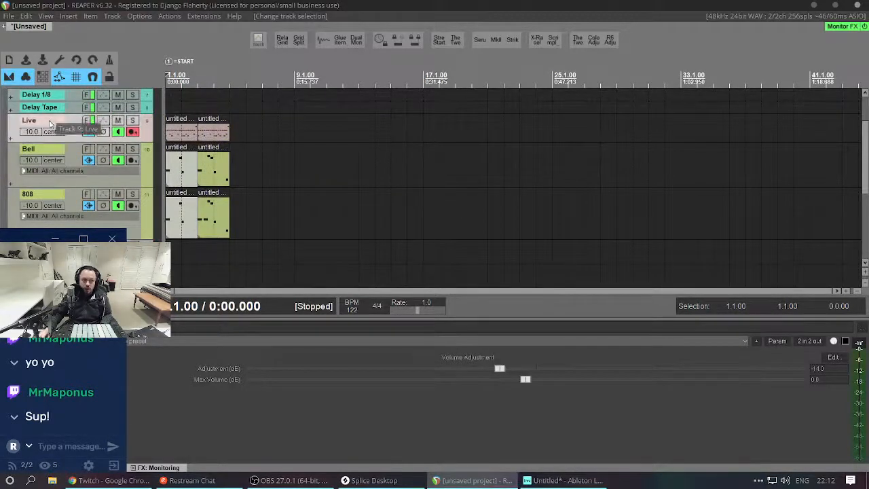
key("alt+d")
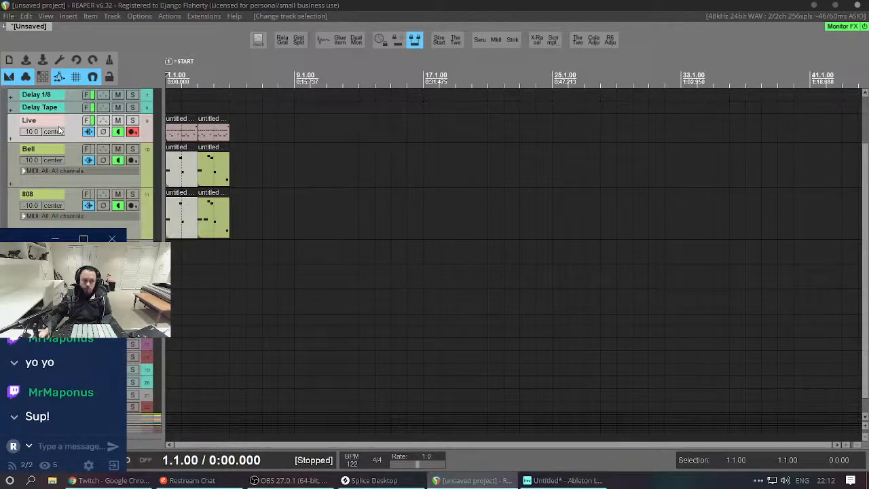
scroll(192, 144, "down", 1)
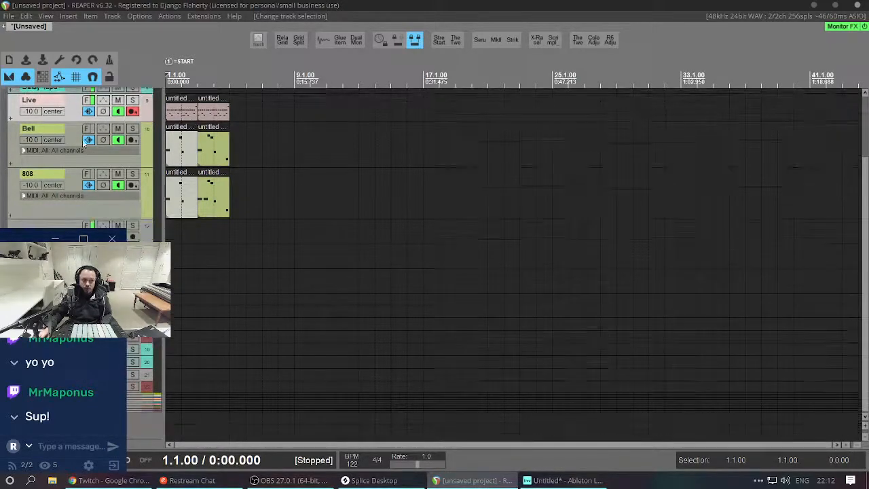
Open the Live track's ReWire effect and examine how its audio outputs are assigned to track channels.
left_click(88, 99)
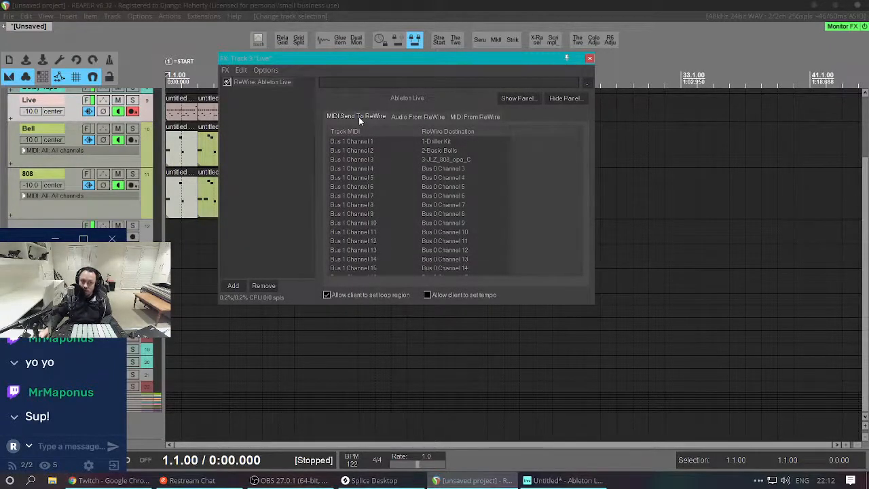
left_click(435, 118)
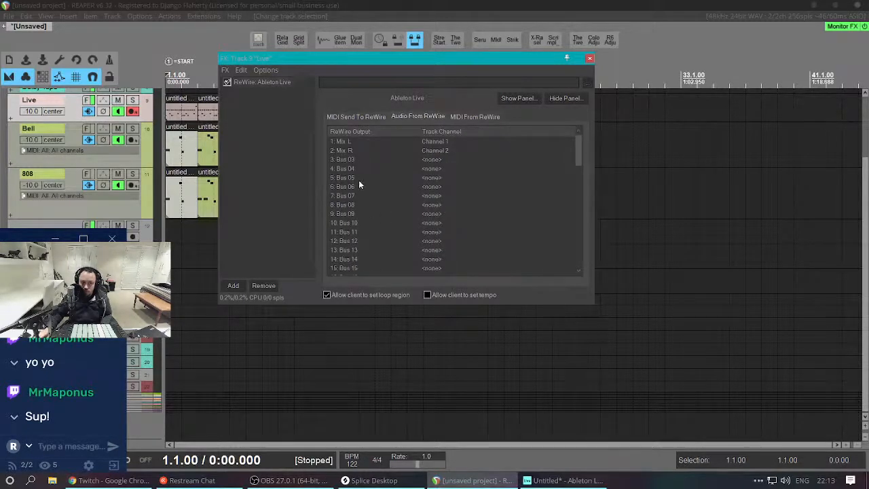
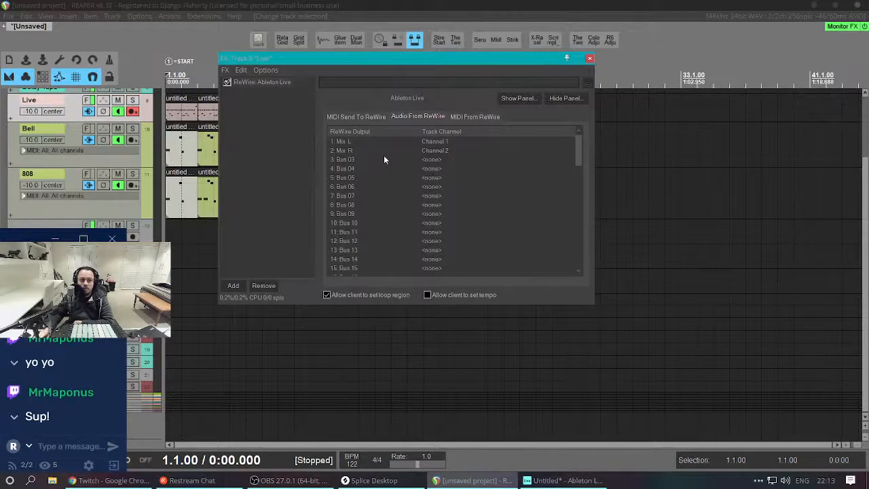
scroll(384, 159, "down", 1)
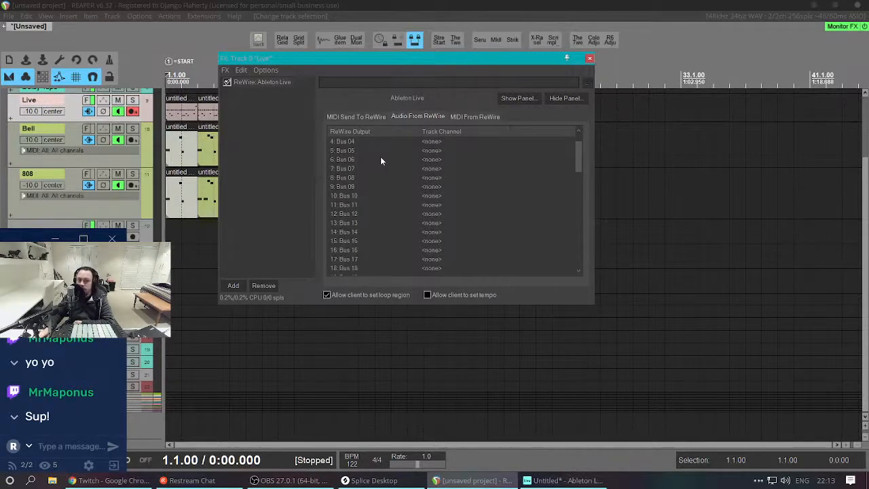
scroll(381, 159, "up", 1)
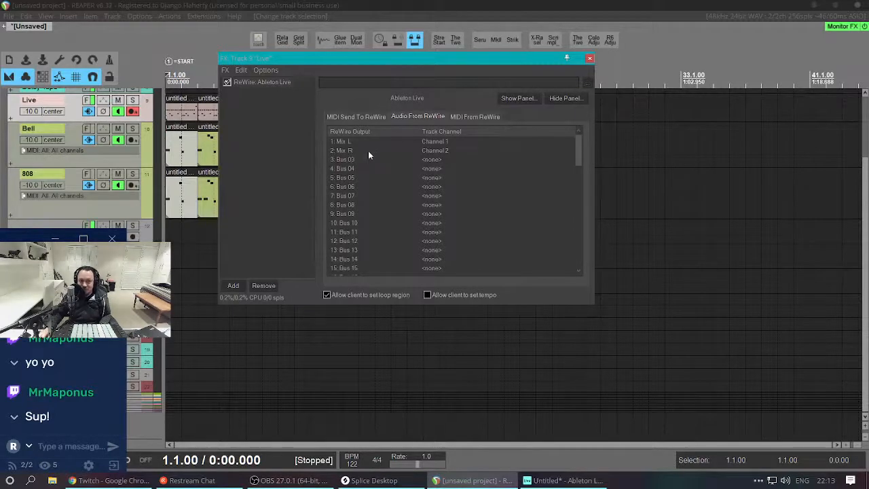
left_click(368, 150)
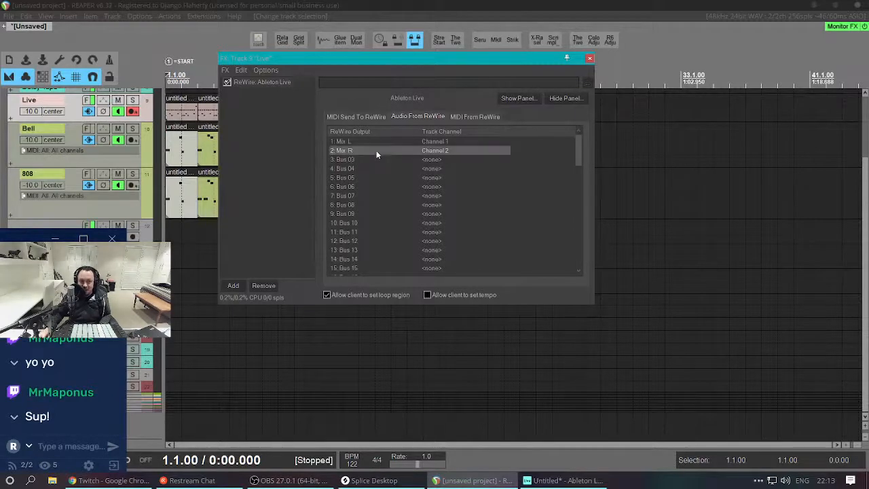
left_click(342, 168)
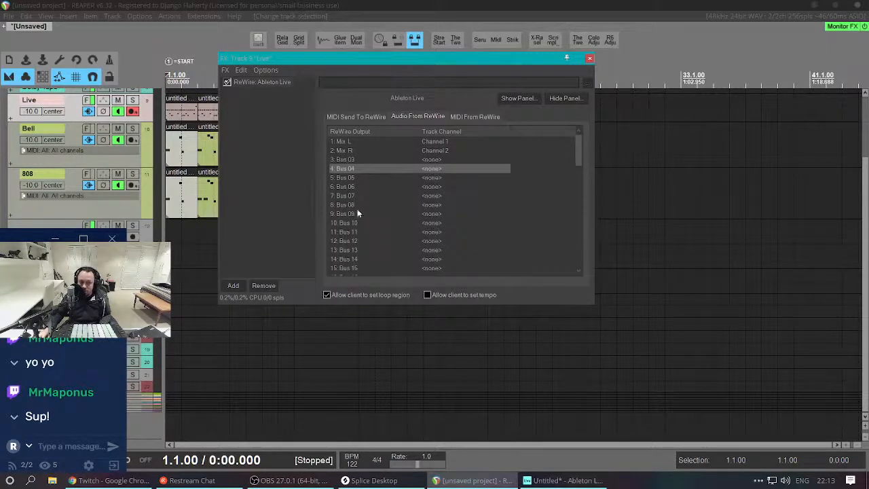
Switch to Ableton Live and route the Basic Bells track's audio to ReWire Out on Bus 3/4.
key("alt+Tab")
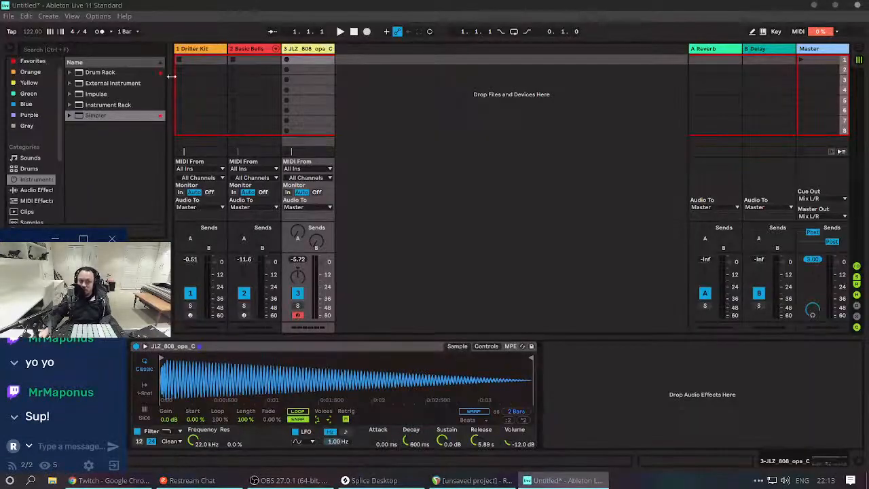
left_click(206, 207)
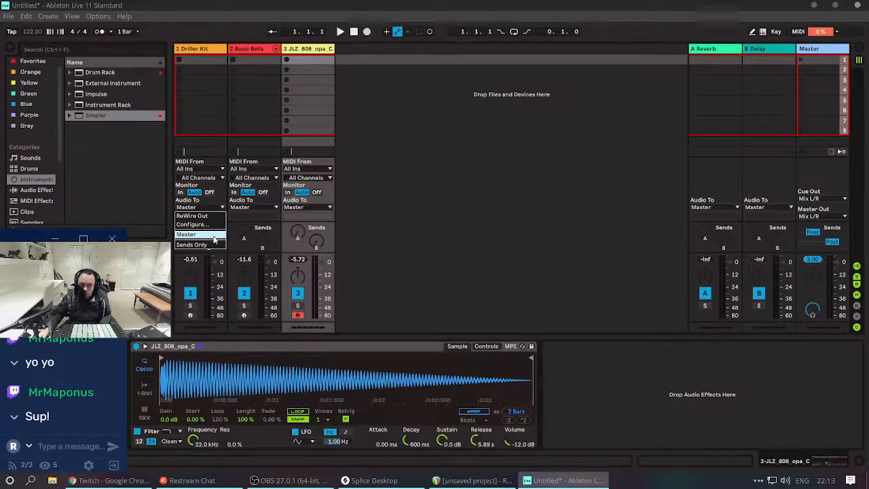
left_click(379, 209)
left_click(255, 207)
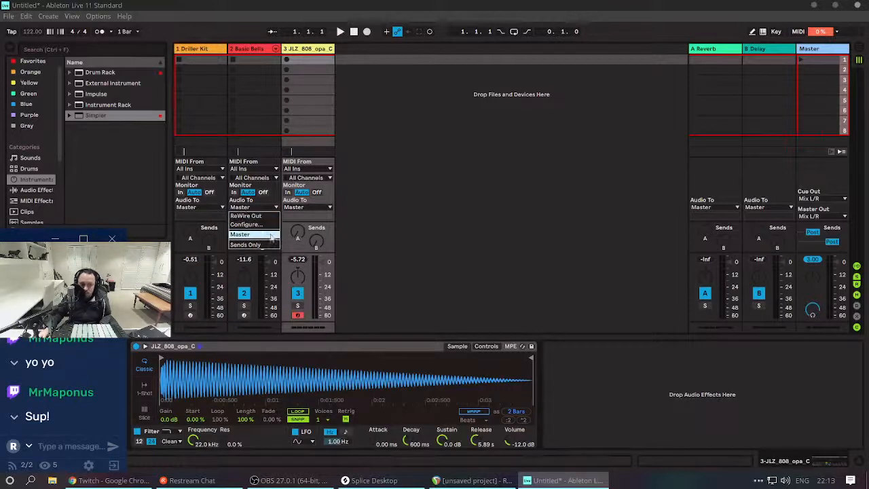
left_click(270, 217)
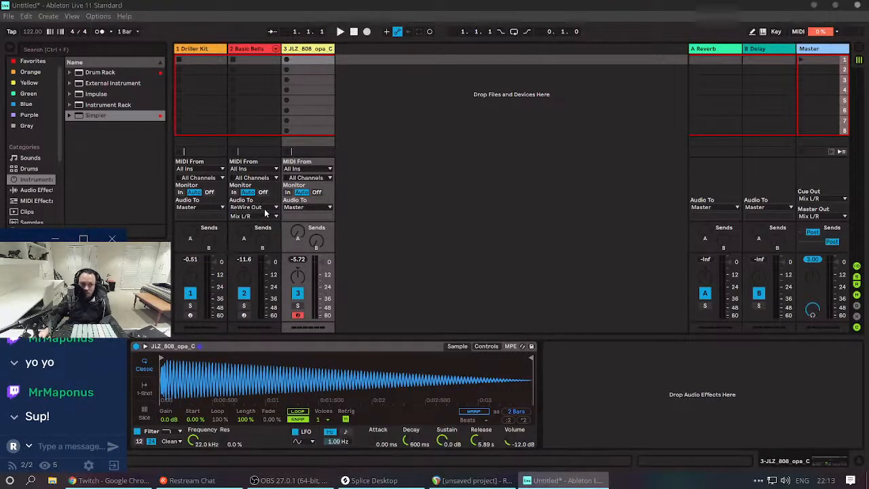
left_click(263, 216)
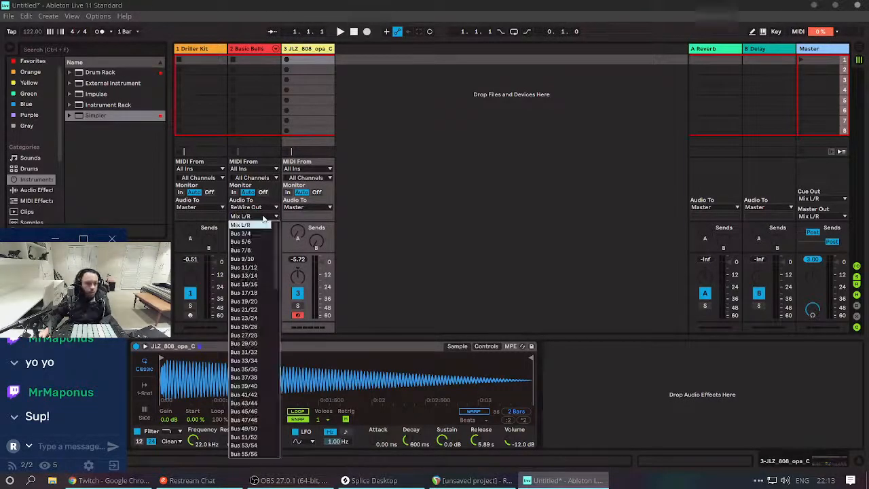
left_click(261, 233)
Route the JLZ_808_opa_C track's audio to ReWire Out on Bus 5/6.
left_click(312, 207)
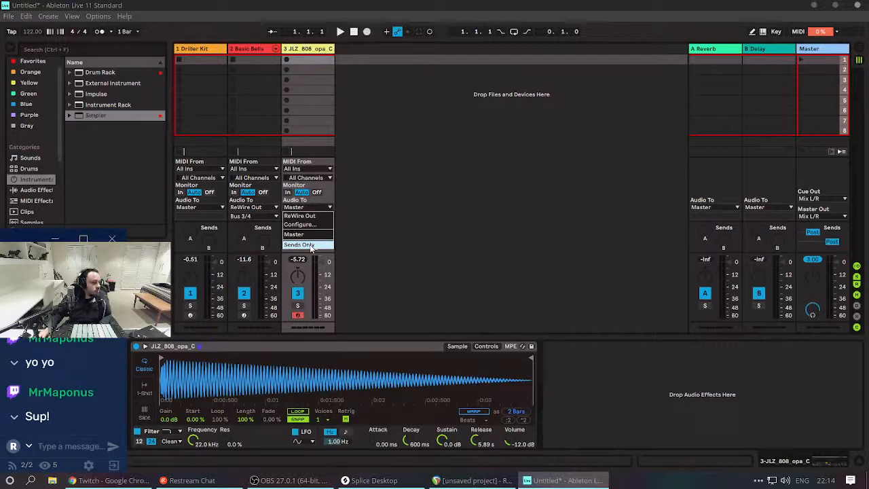
left_click(304, 215)
left_click(309, 216)
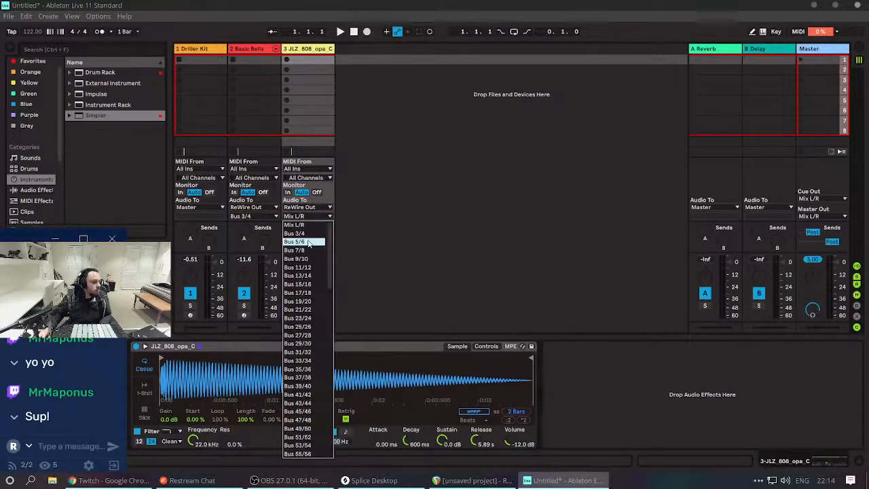
left_click(296, 241)
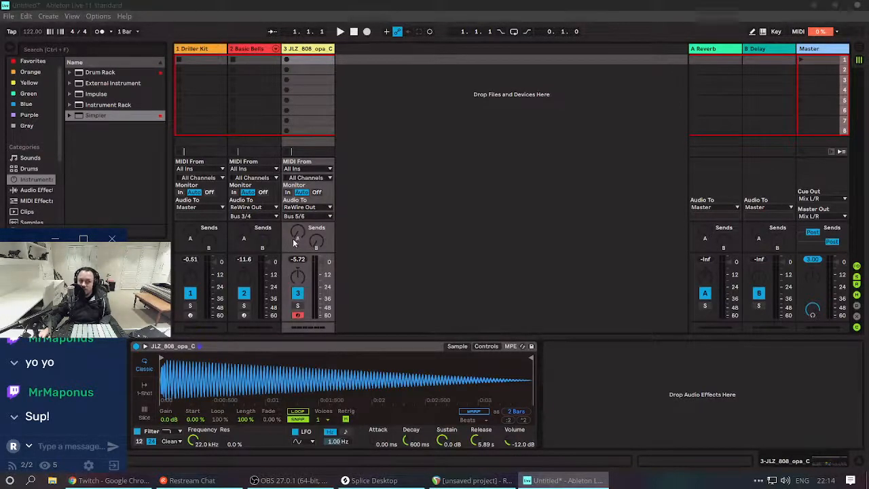
Switch to REAPER and close the Live track's effects window.
key("alt+Tab")
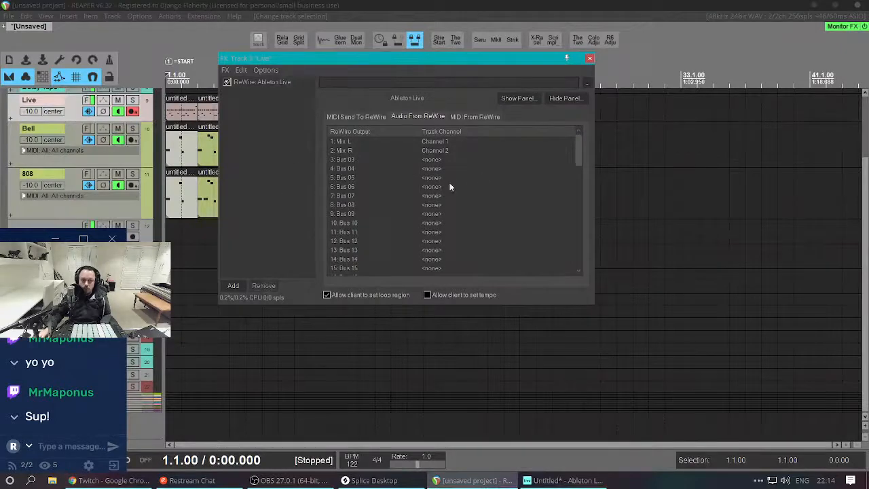
key("Escape")
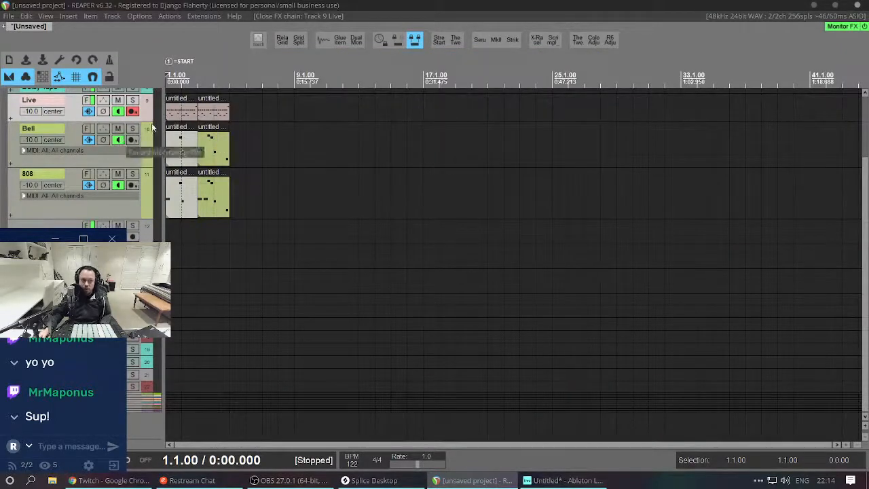
left_click_drag(343, 188, 327, 203)
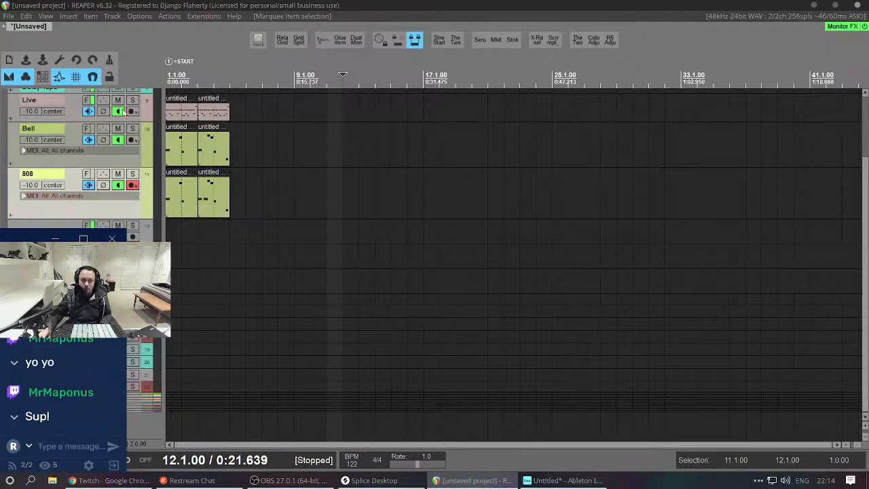
Try a send from the Live track to the Bell track, checking its stereo source channels, and delete the send.
left_click(143, 118)
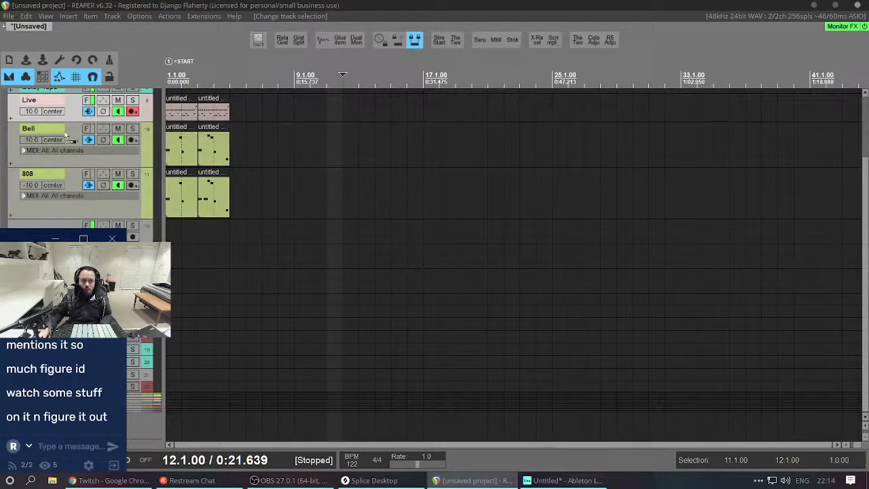
left_click_drag(66, 135, 67, 136)
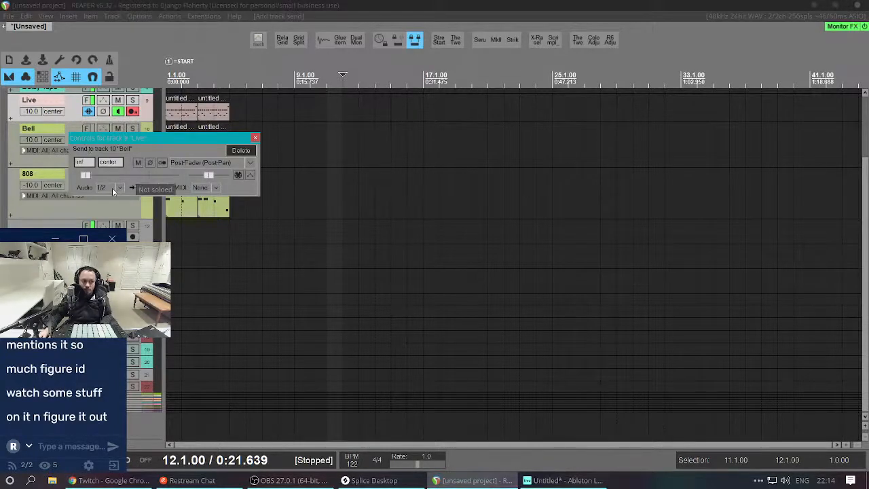
left_click(112, 187)
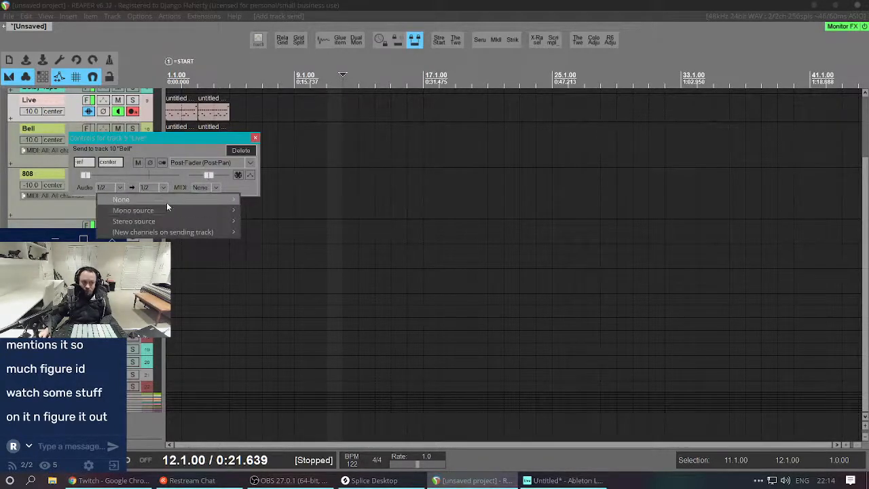
mouse_move(166, 221)
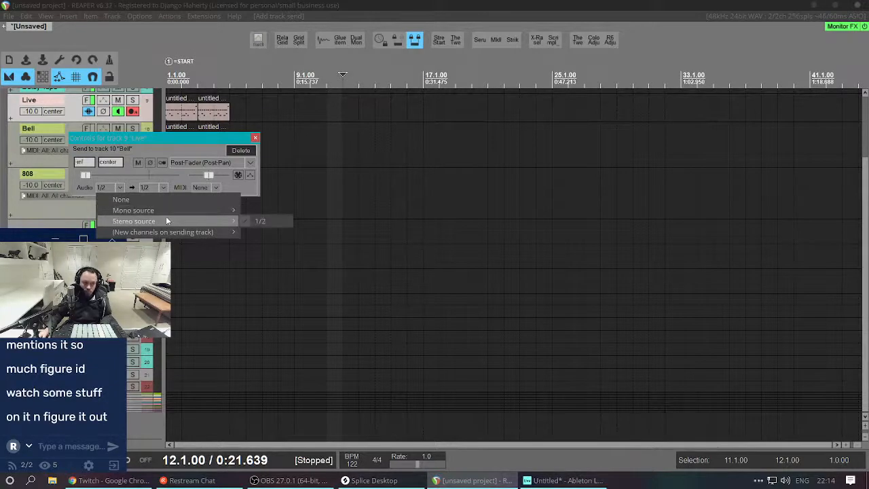
left_click(190, 143)
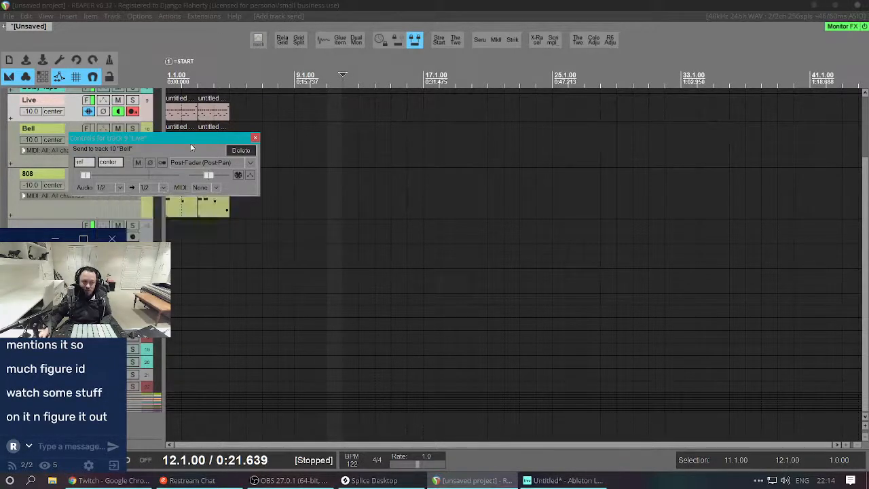
left_click(250, 151)
Open the Live track's effects chain and add ReaEQ after the ReWire effect.
left_click(53, 130)
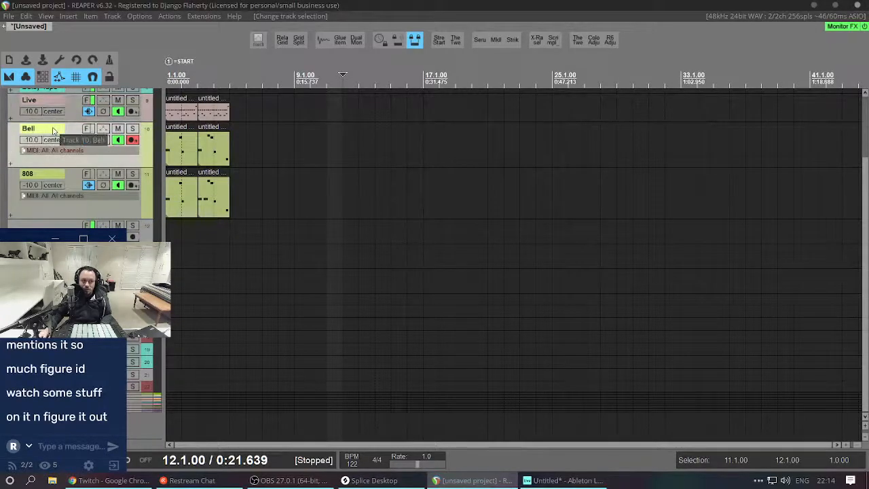
left_click(87, 99)
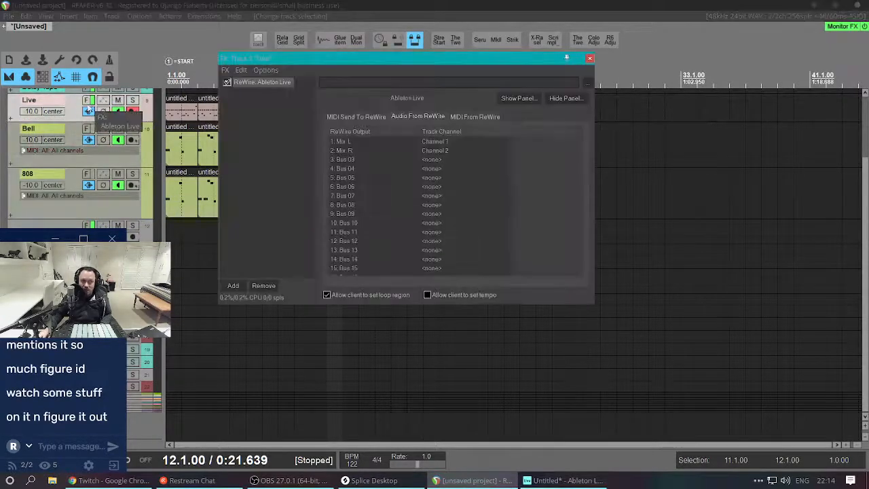
right_click(268, 85)
left_click(222, 106)
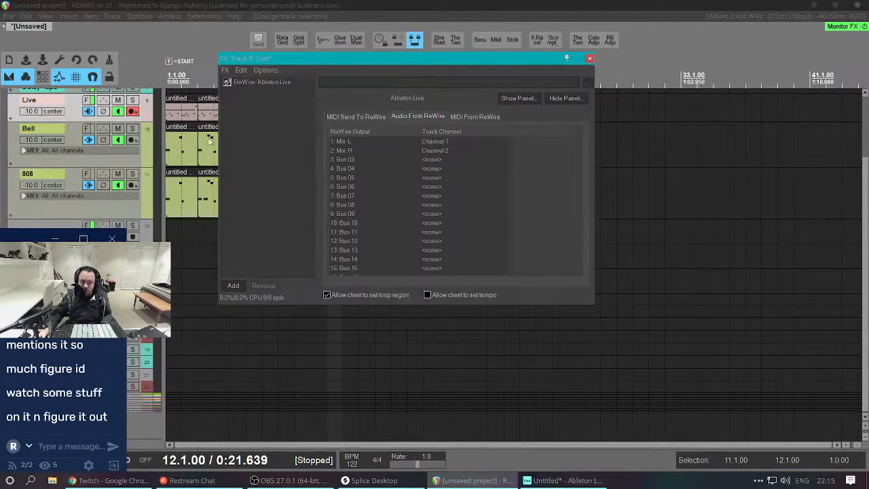
double_click(243, 132)
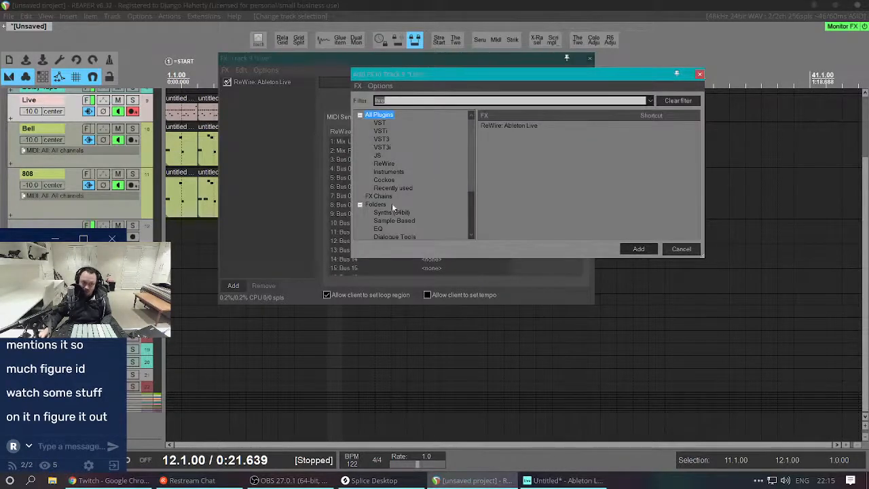
left_click(378, 229)
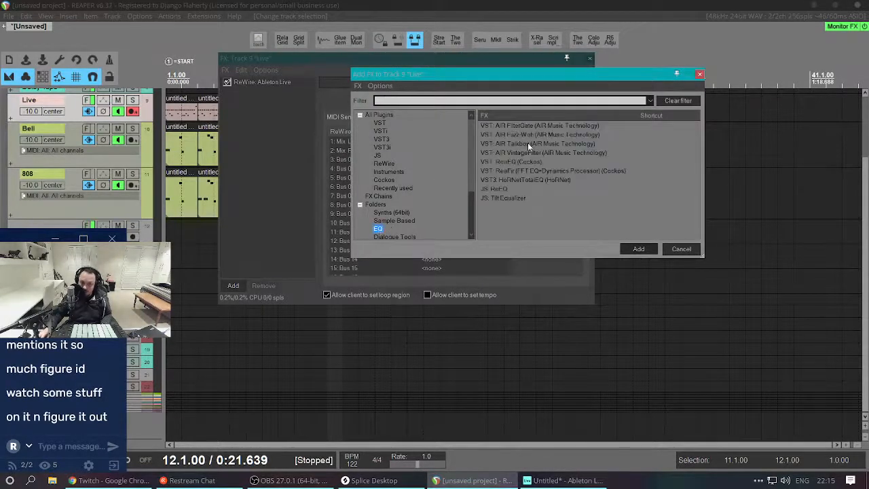
double_click(527, 161)
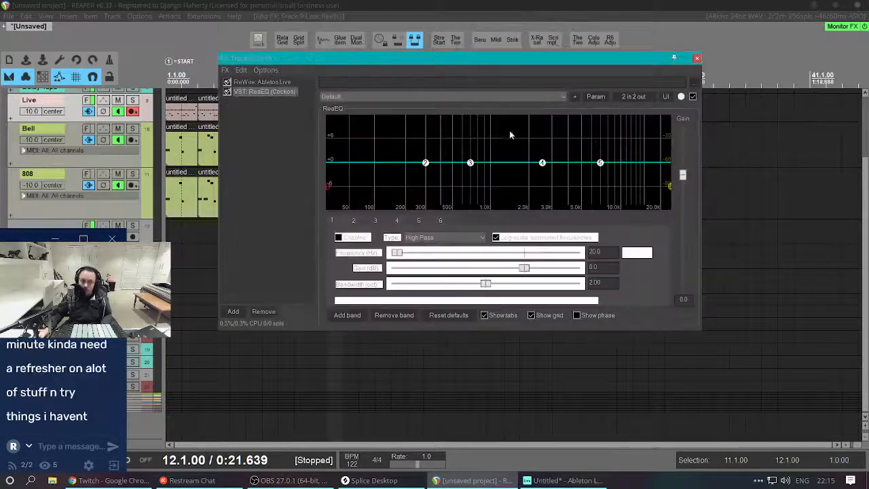
Examine ReaEQ's plug-in pin connections and remove ReaEQ from the Live track's effects chain.
left_click(637, 97)
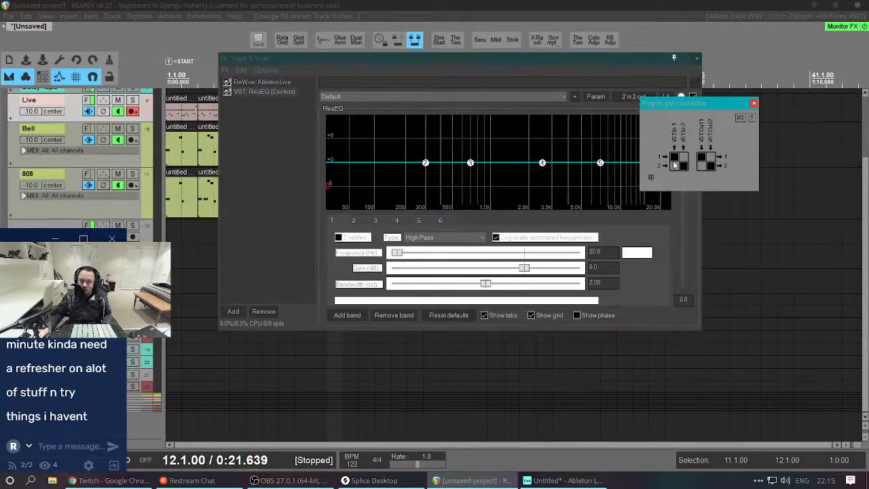
key("Escape")
left_click(239, 93)
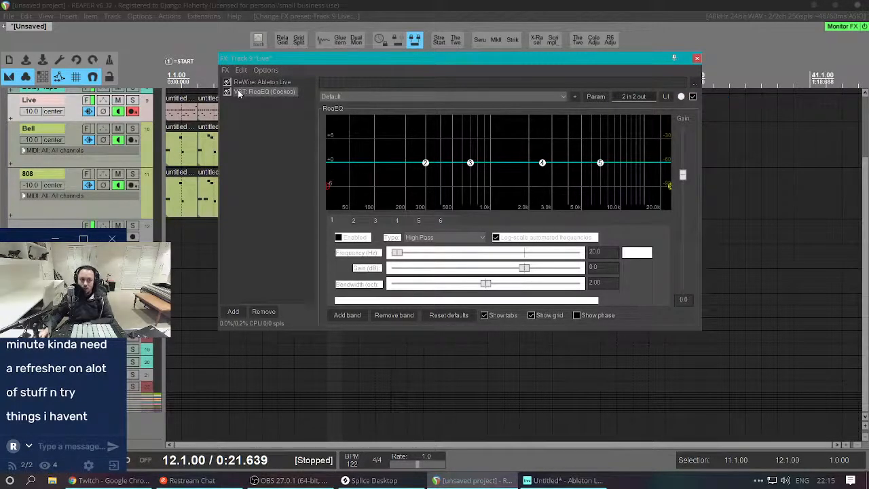
left_click(260, 82)
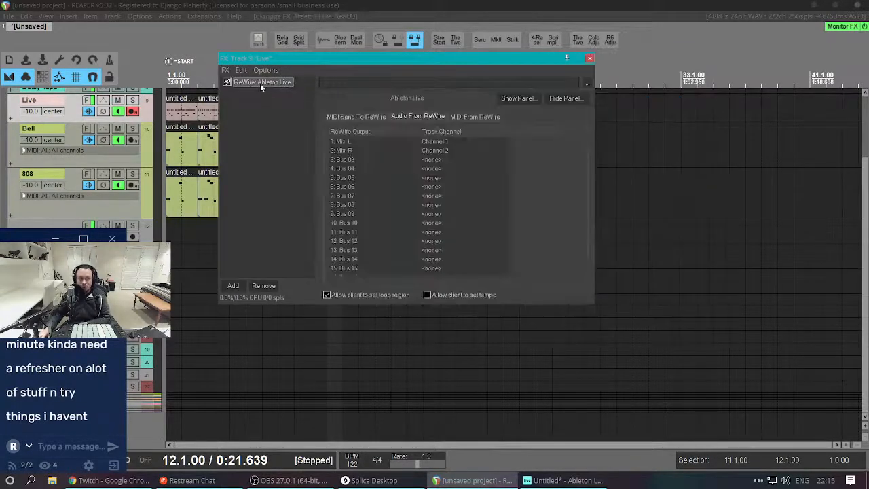
Check which track channels are available for ReWire output Bus 03 and close the effects window.
left_click(437, 159)
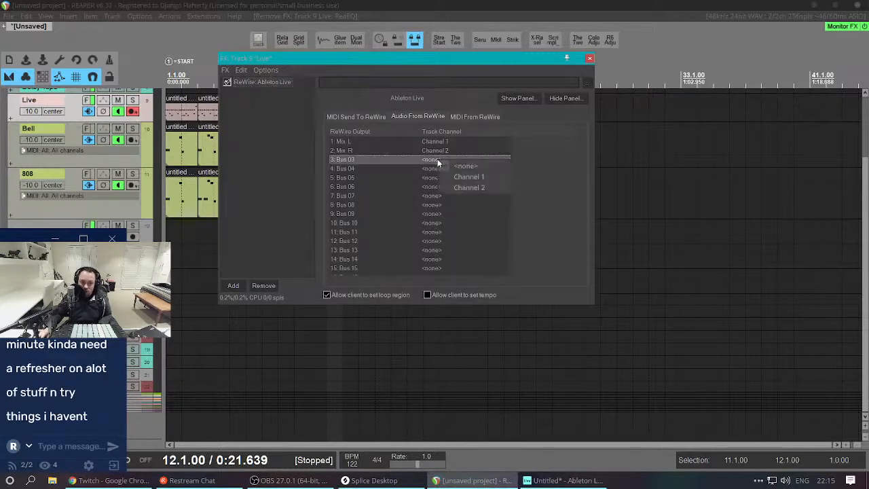
left_click(286, 134)
key("Escape")
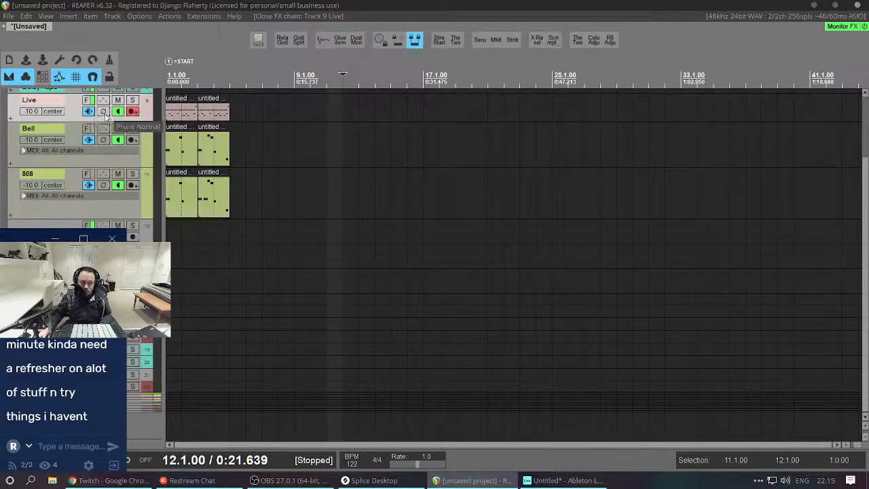
Set the Live track's number of track channels to 12 in its routing settings.
left_click(102, 100)
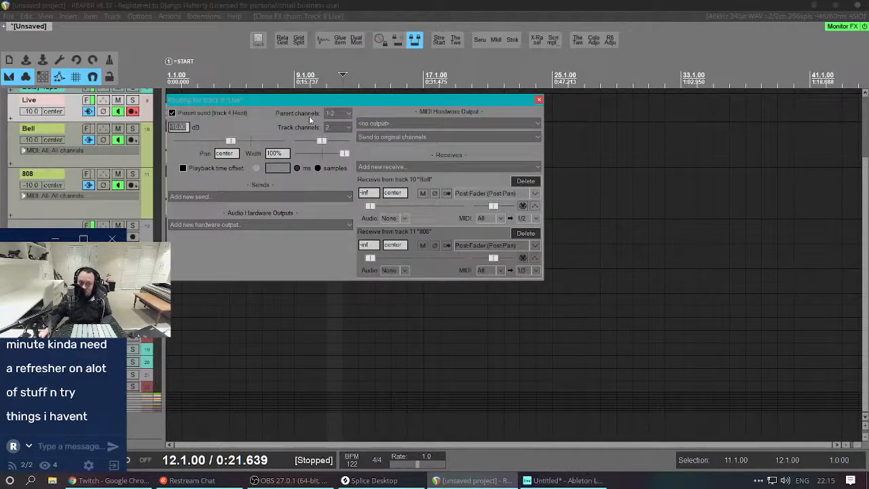
left_click(340, 127)
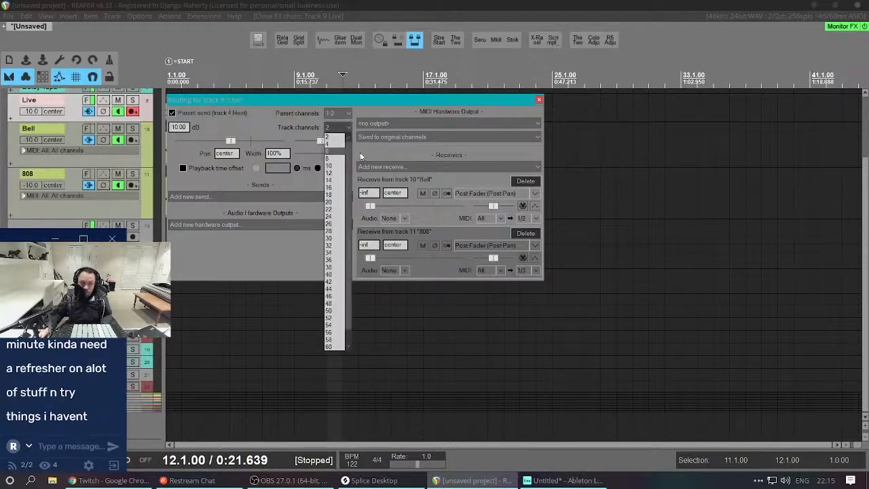
left_click(330, 174)
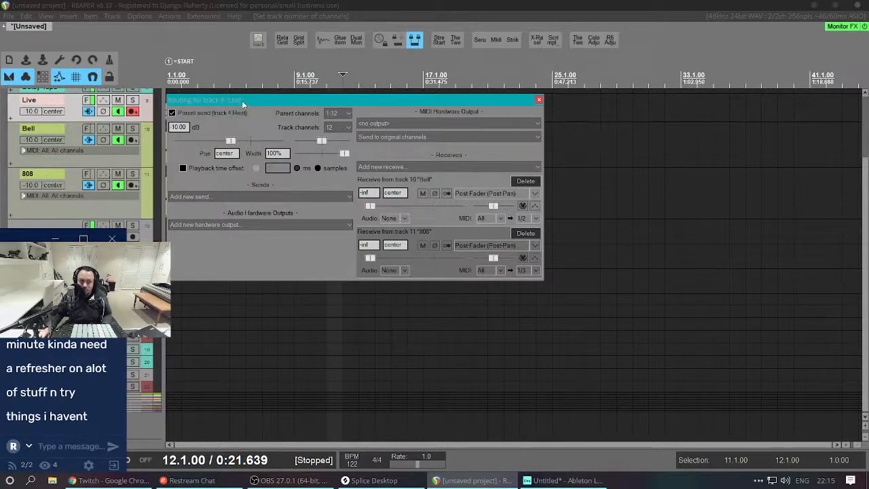
key("Escape")
In the Live track's ReWire effect, assign output Bus 03 to Channel 3 and Bus 04 to Channel 4.
key("f")
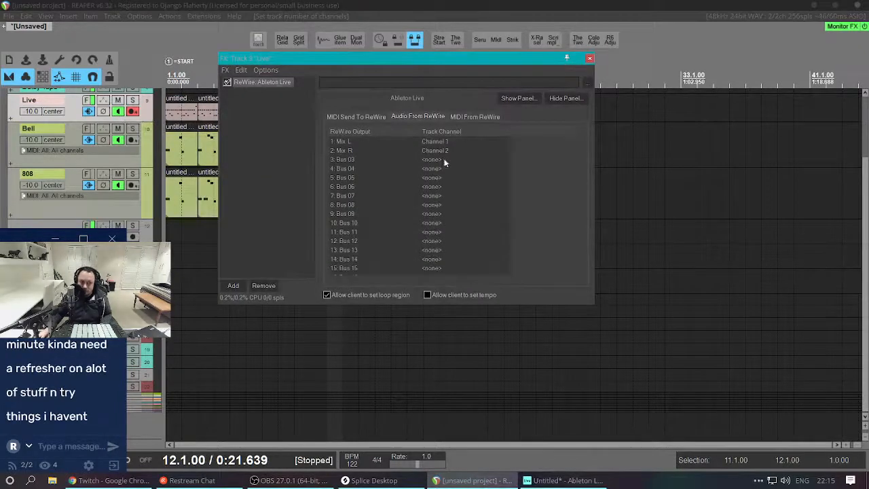
left_click(442, 159)
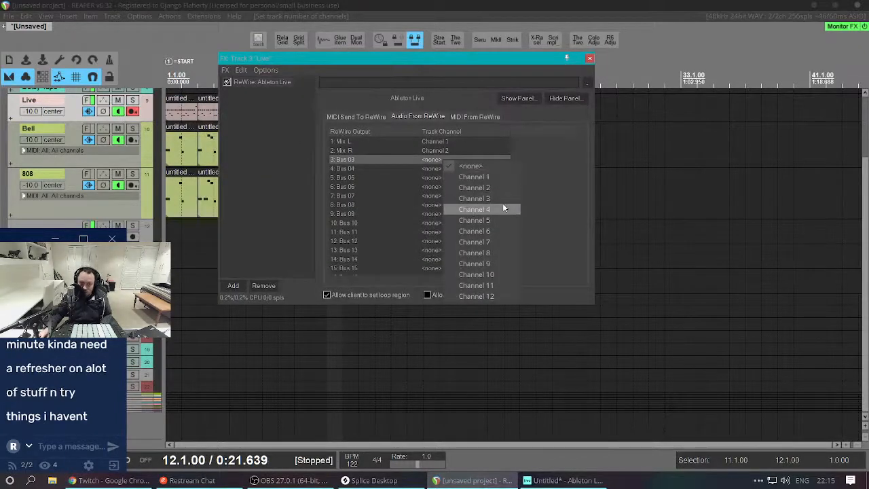
left_click(487, 197)
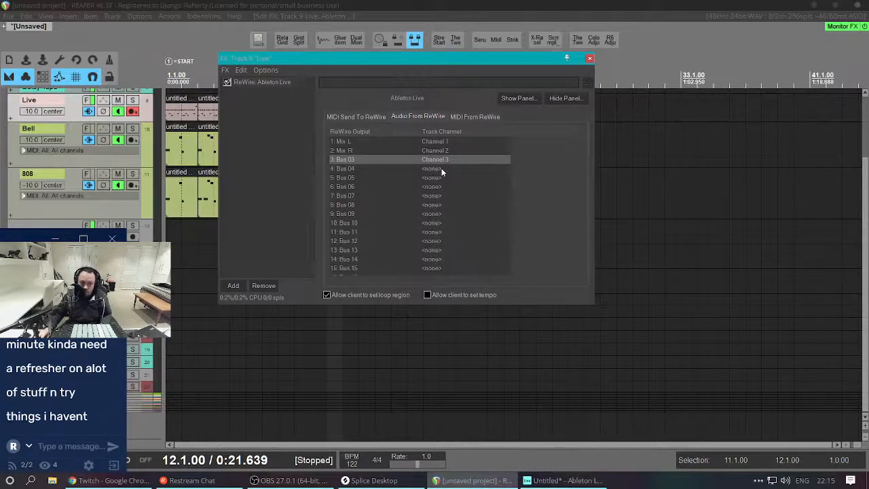
left_click(440, 168)
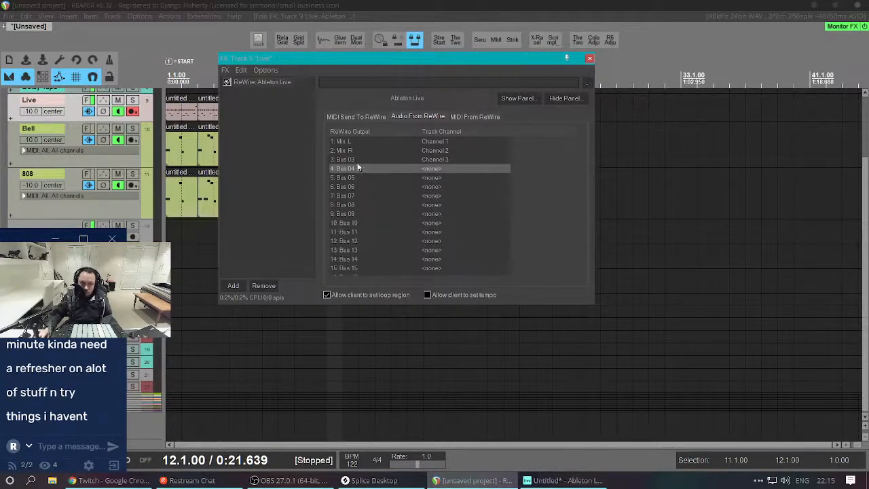
left_click(438, 173)
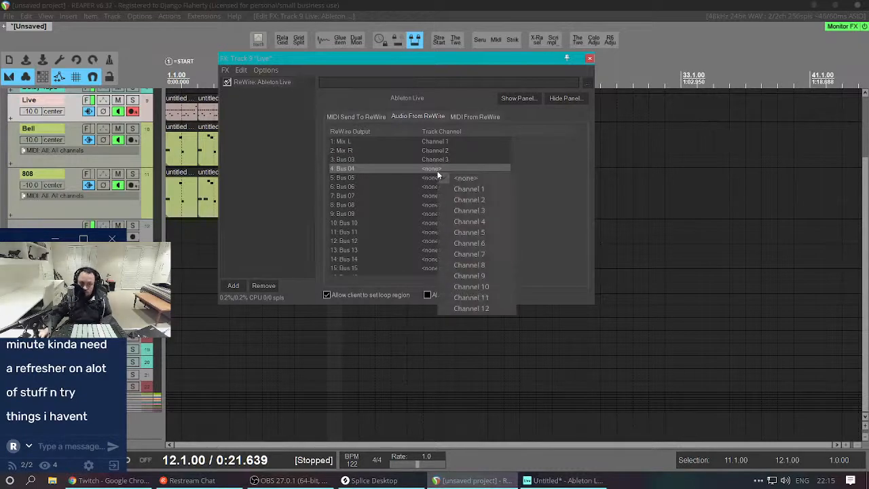
left_click(483, 222)
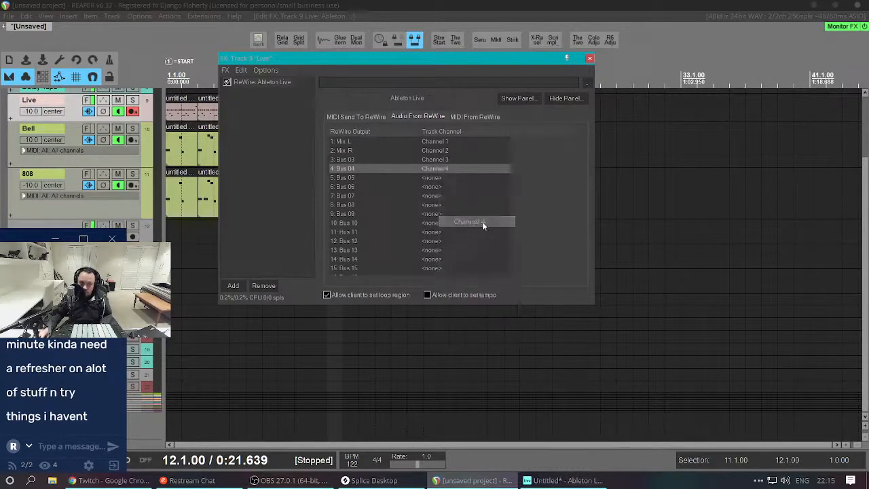
Assign ReWire output Bus 05 to Channel 5 and Bus 06 to Channel 6, and close the effects window.
left_click(442, 176)
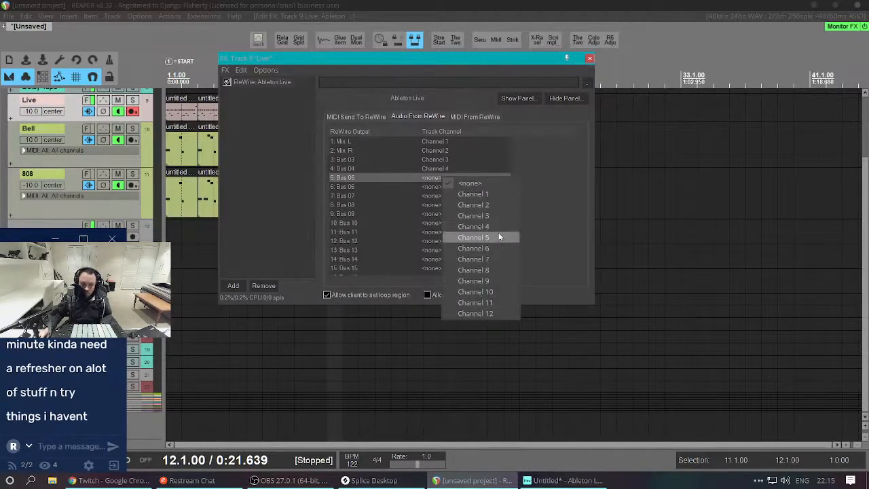
left_click(500, 237)
left_click(440, 186)
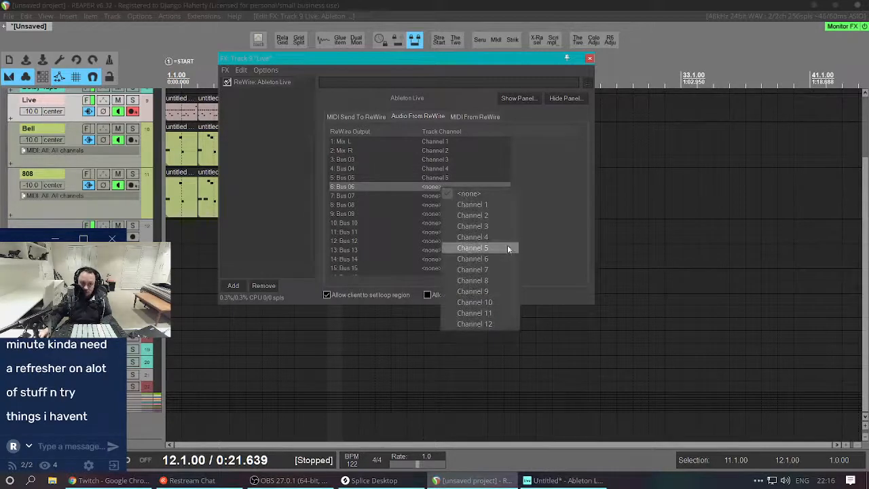
left_click(498, 259)
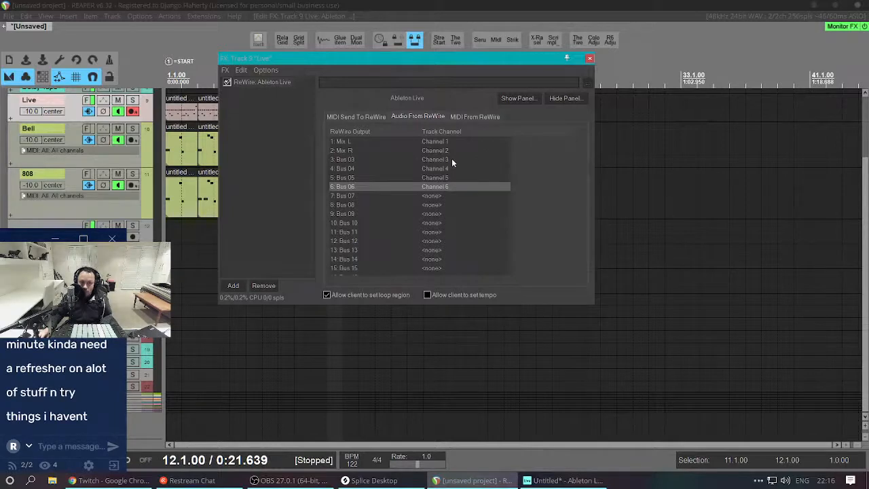
left_click(589, 59)
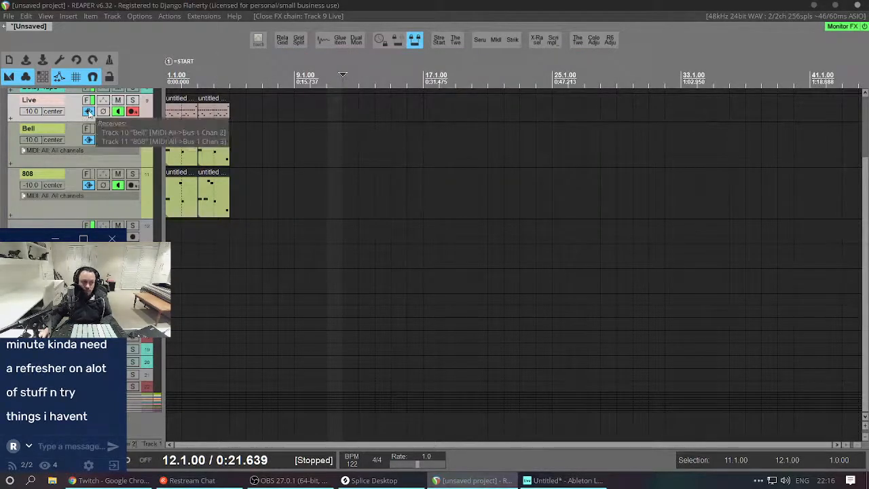
Create a send from the Live track to track 12 using stereo source 3/4, reset its send volume to the default and close its controls.
left_click_drag(65, 225, 65, 224)
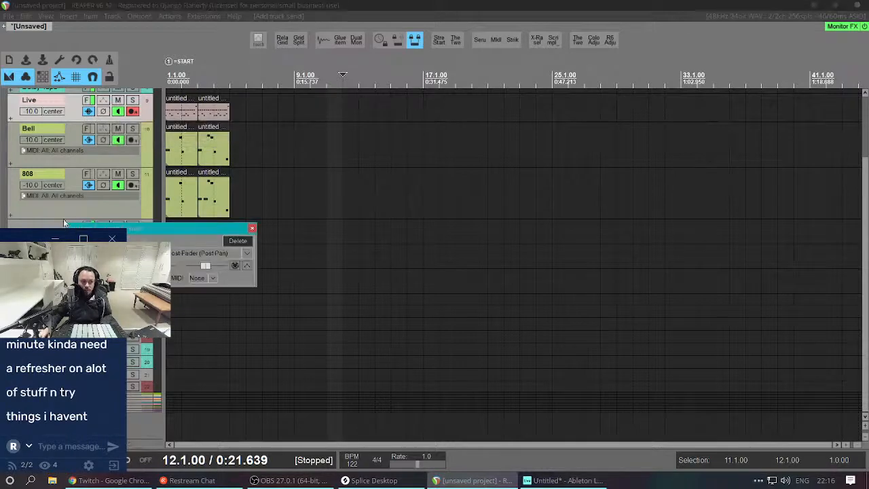
left_click_drag(181, 231, 419, 164)
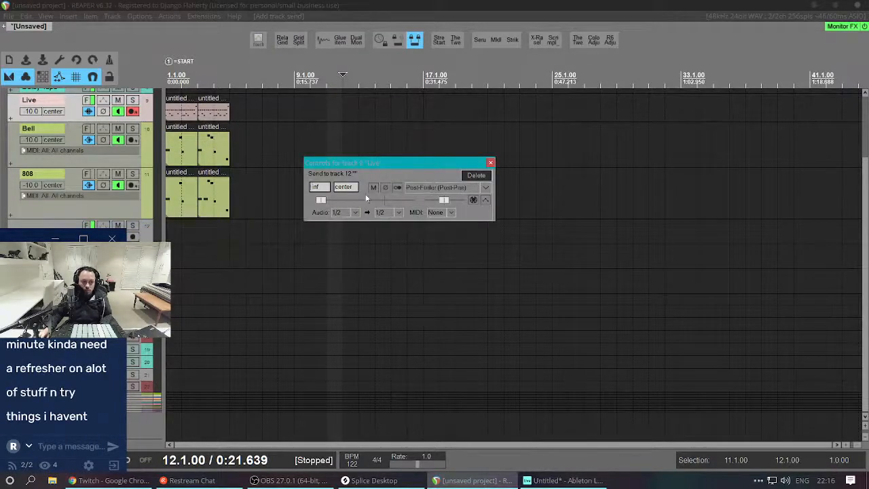
left_click(354, 212)
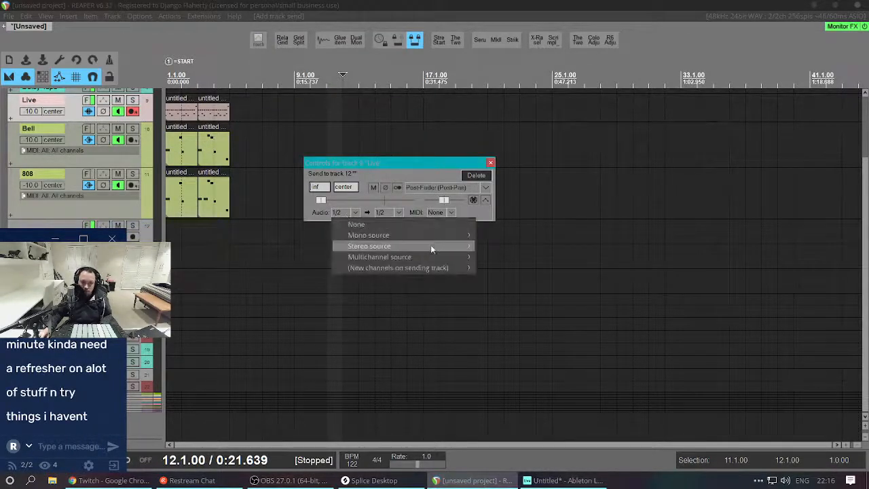
mouse_move(430, 246)
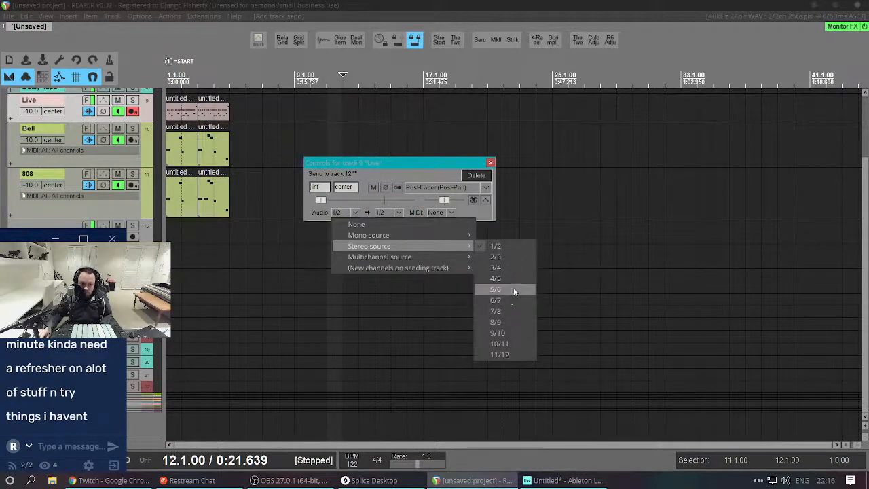
left_click(511, 267)
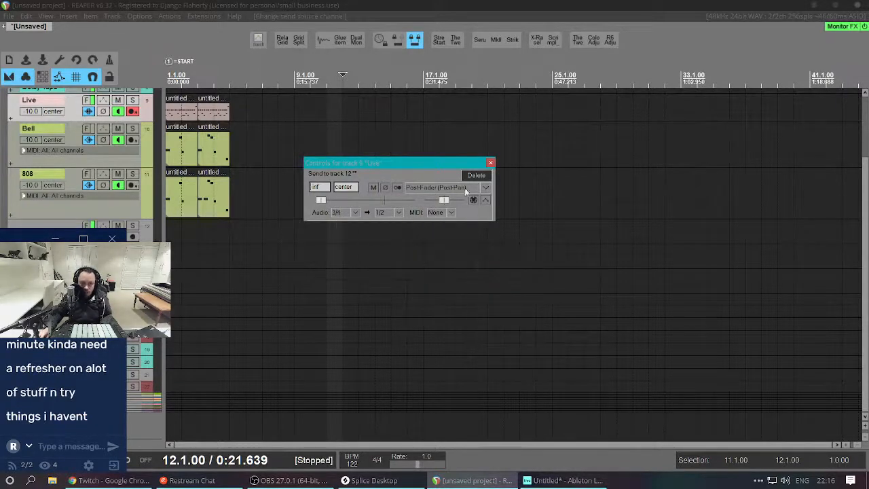
double_click(351, 198)
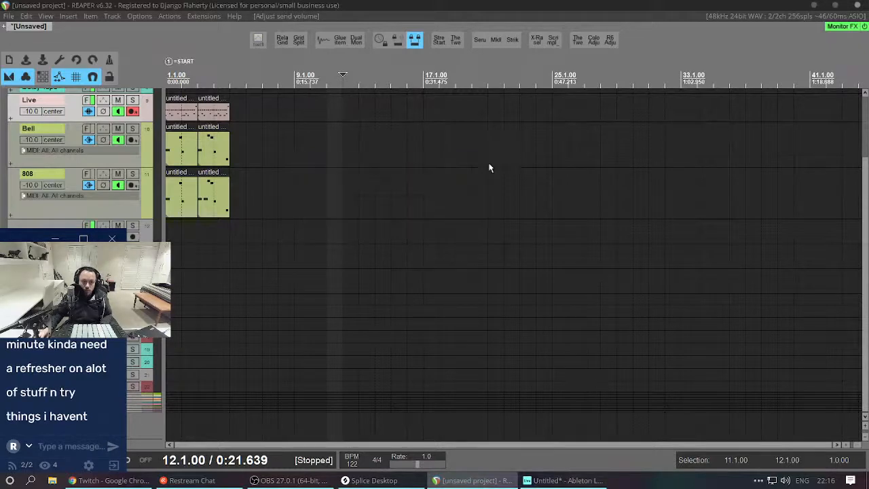
left_click(490, 163)
Select track 12 and play the project from the start to check the audio arriving through the new send.
key("space")
left_click(147, 233)
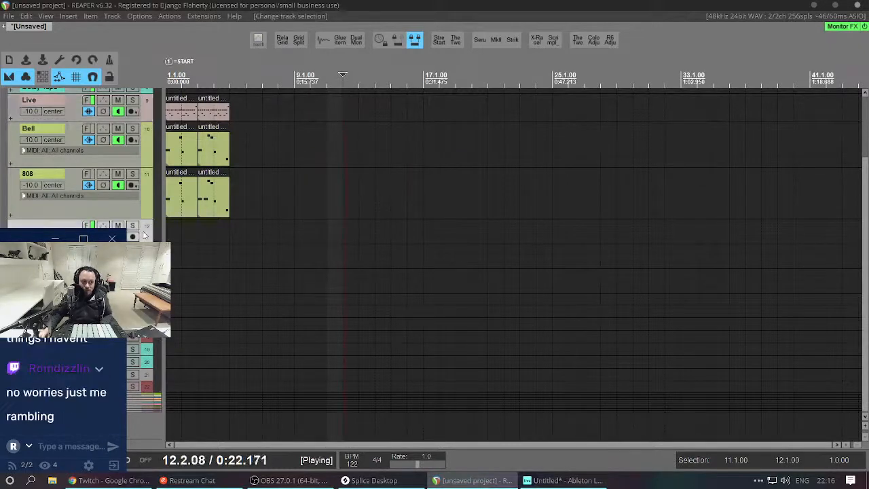
left_click(167, 236)
key("space")
key("space")
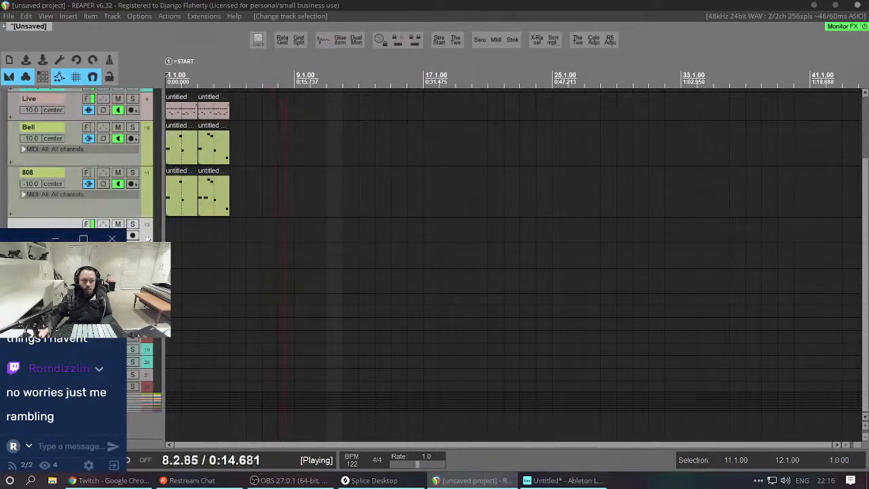
Stop playback and reduce the heights of the 808 and Bell tracks.
left_click_drag(145, 217, 145, 194)
key("space")
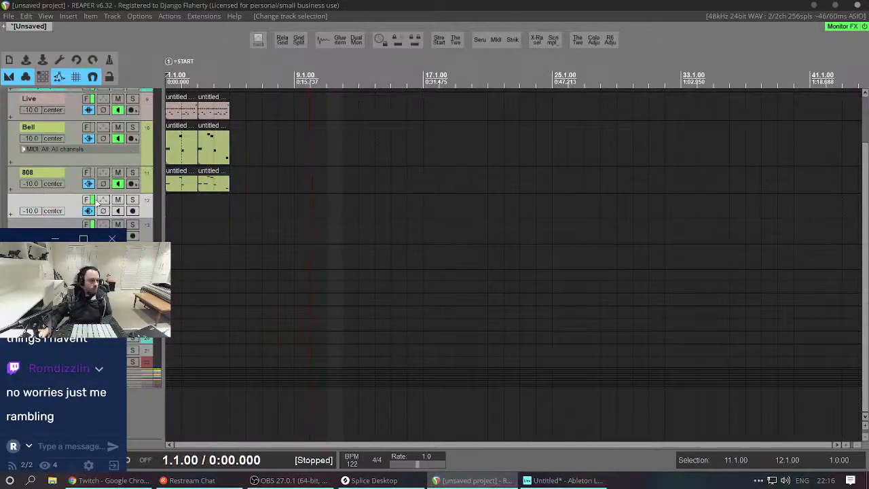
left_click_drag(93, 163, 94, 152)
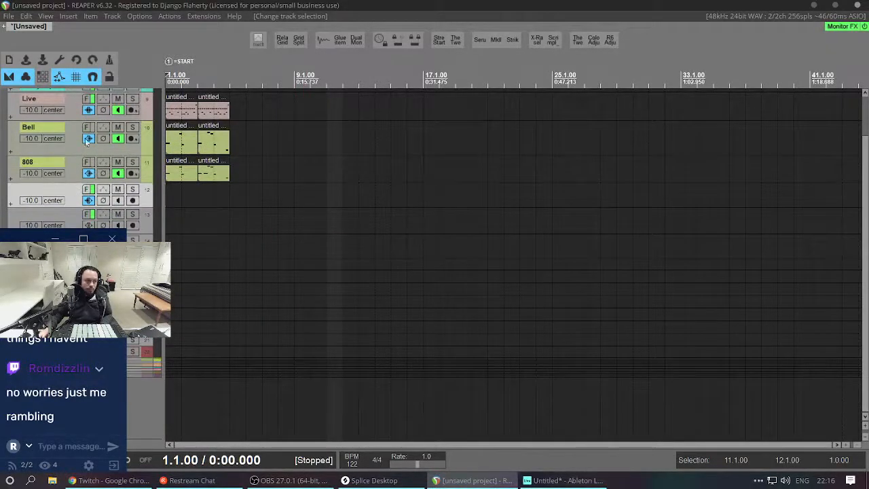
Reset track 12's volume to 0.00 dB while the project plays, and stop playback.
key("space")
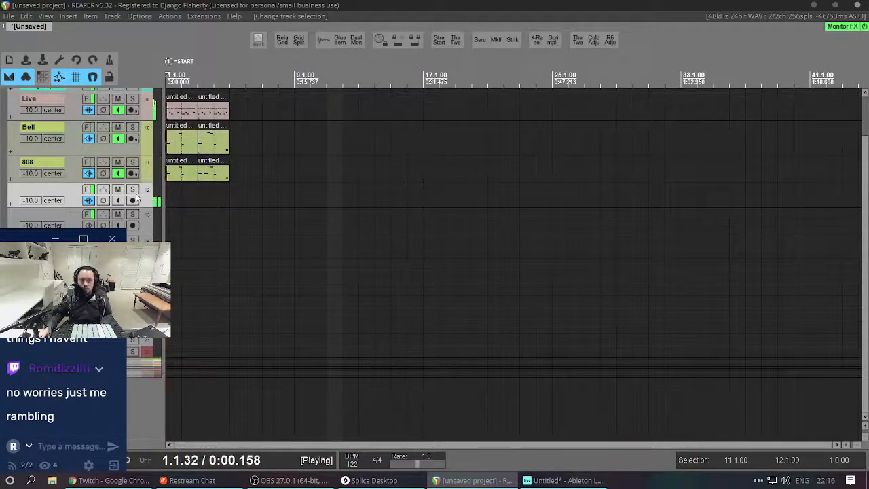
double_click(36, 204)
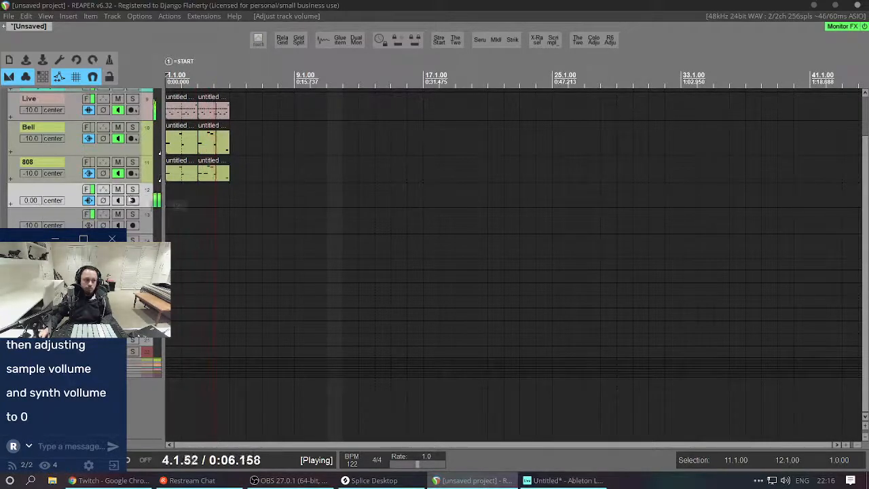
key("space")
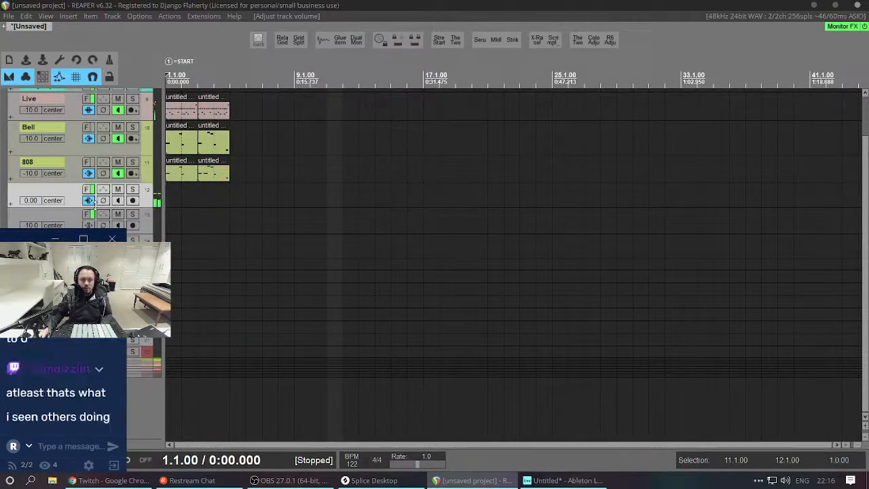
Send track 12 to the Delay Tape track and set the send level to about -16.4 dB during playback.
scroll(62, 142, "up", 3)
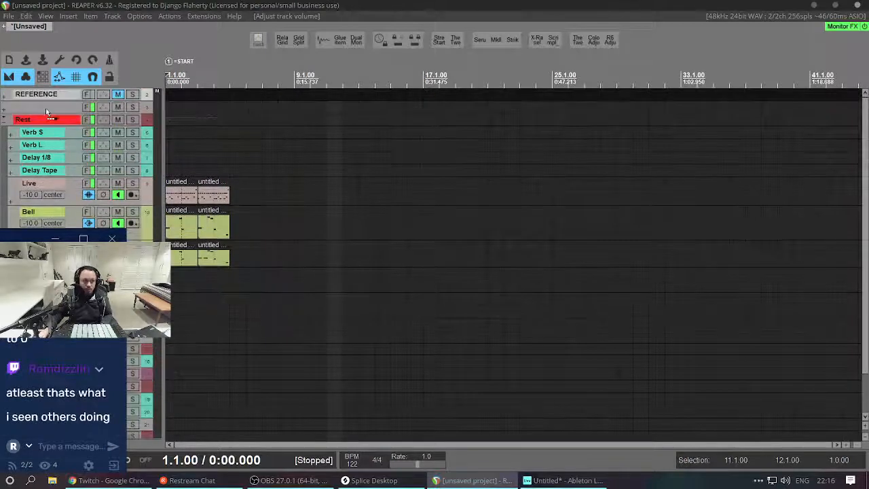
left_click_drag(51, 174, 52, 171)
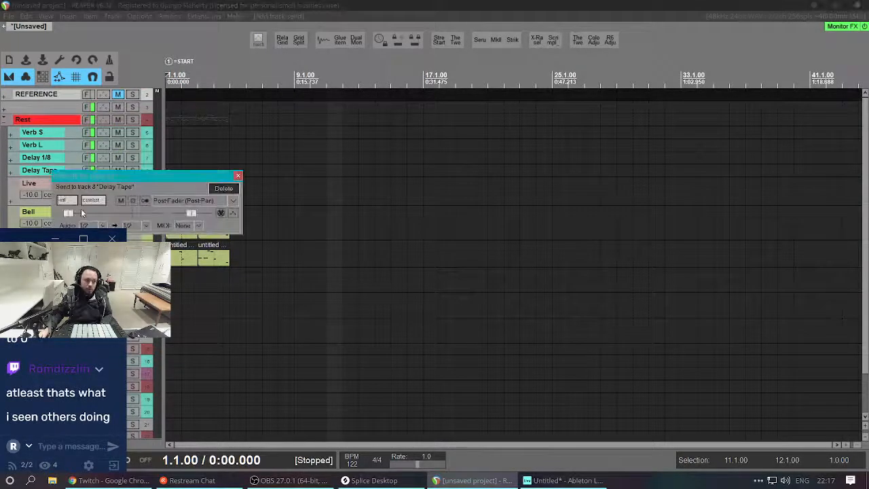
left_click_drag(72, 214, 111, 215)
key("space")
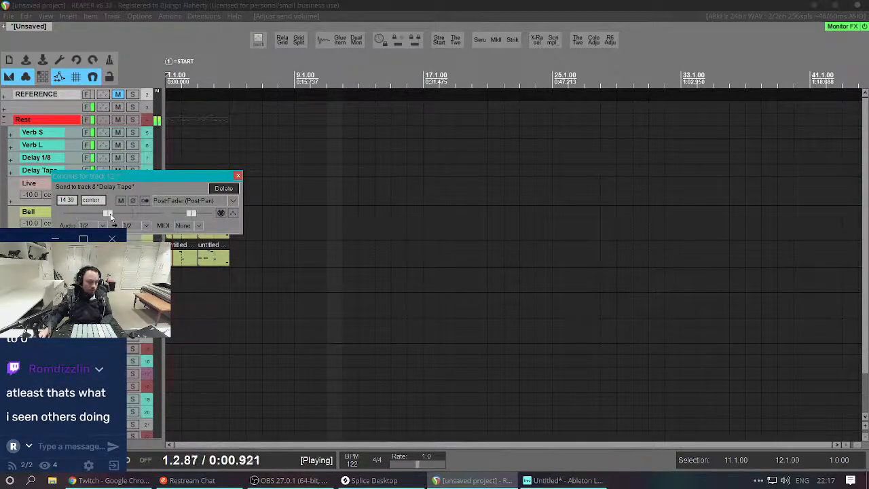
left_click_drag(110, 216, 107, 216)
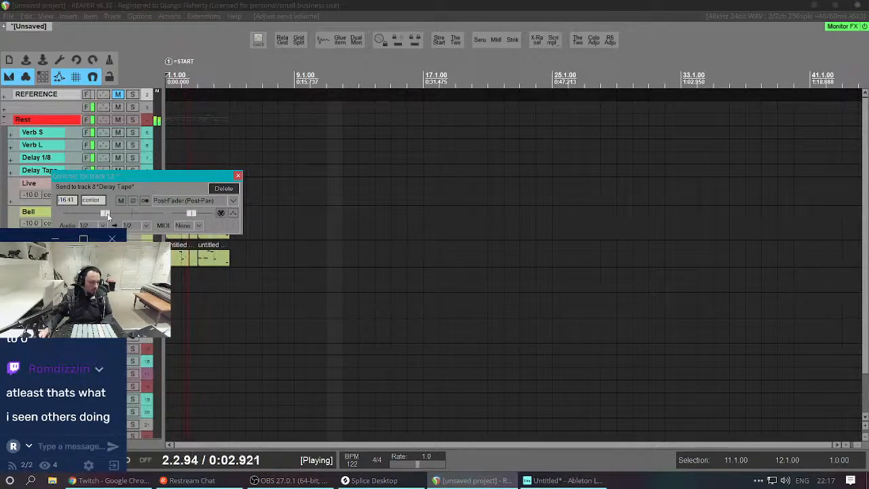
key("Escape")
Read back through the earlier messages in the stream chat and return to the newest ones.
left_click(68, 401)
scroll(68, 400, "up", 2)
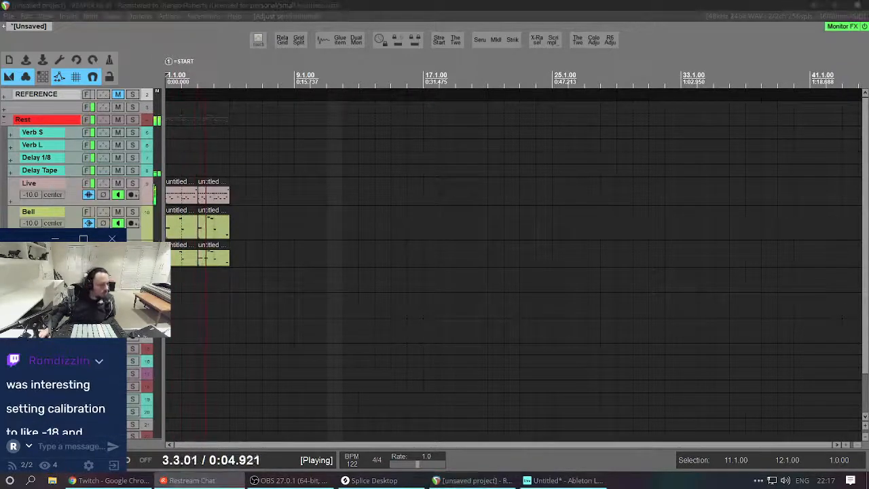
scroll(72, 345, "down", 3)
scroll(71, 345, "up", 3)
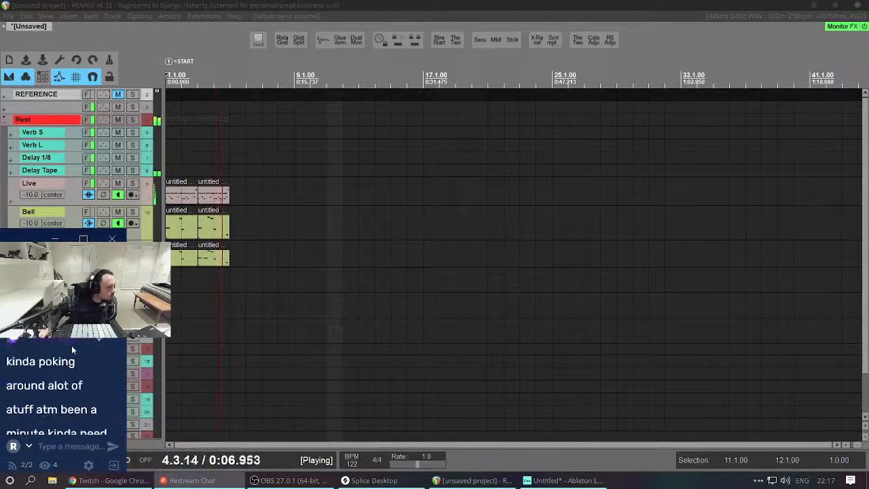
scroll(73, 348, "up", 6)
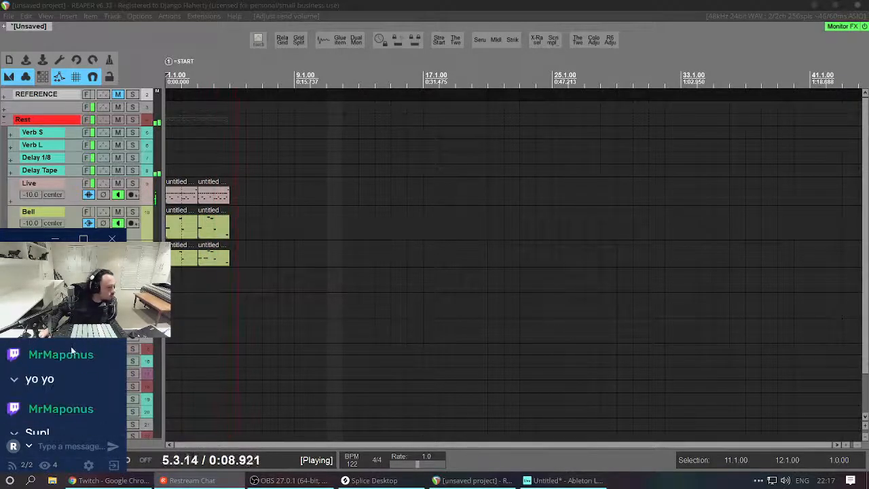
scroll(72, 351, "down", 10)
Select the Bell track with the edit cursor at 4.1.00 and stop playback.
left_click(211, 213)
key("alt+p")
key("space")
scroll(199, 240, "down", 3)
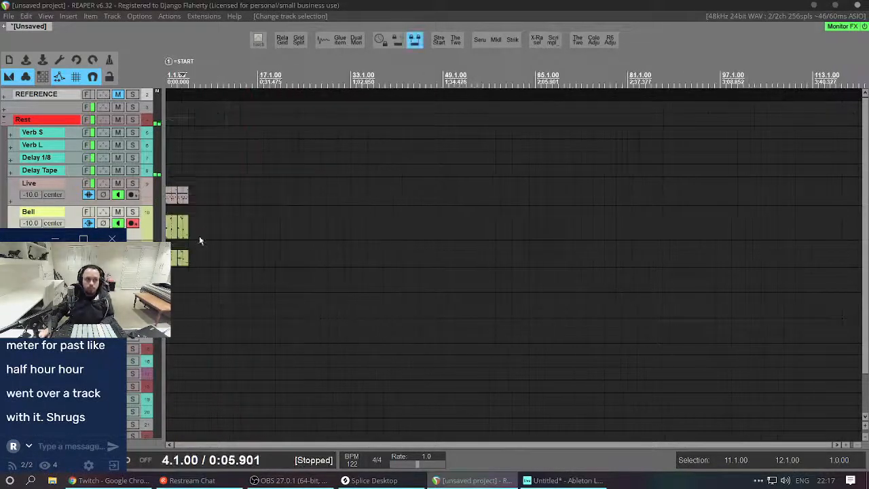
scroll(200, 241, "down", 3)
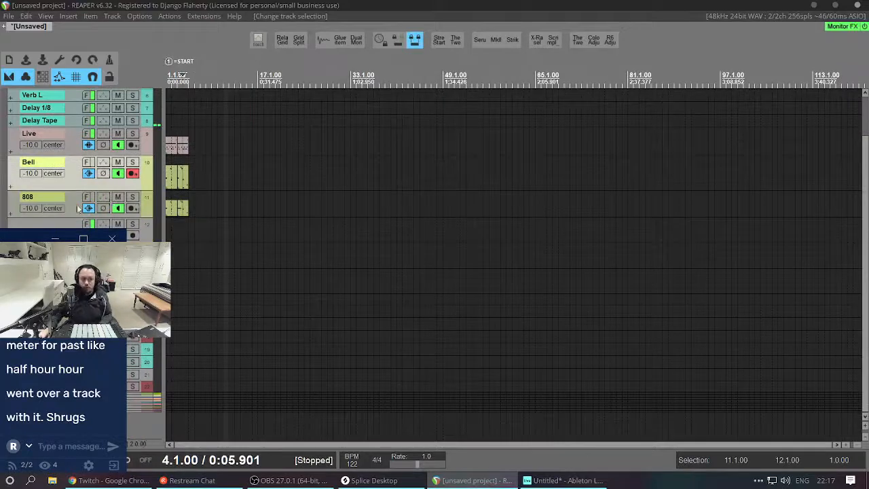
Switch to Ableton Live to check the 808 track's ReWire output bus, and return to REAPER.
key("alt+Tab")
key("alt+Tab")
key("alt+Tab")
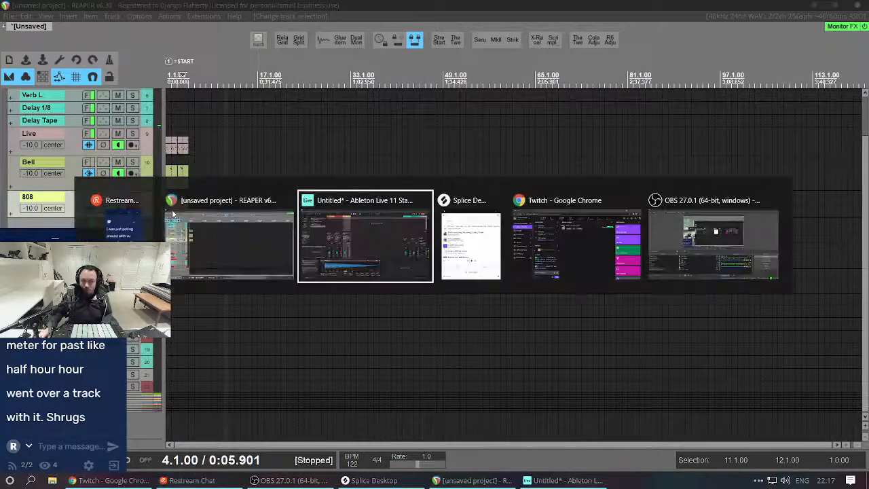
left_click(380, 218)
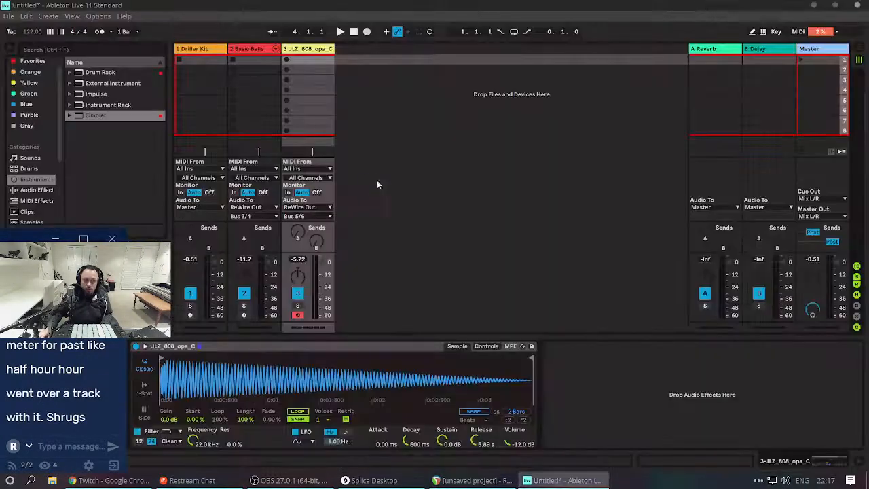
key("alt+Tab")
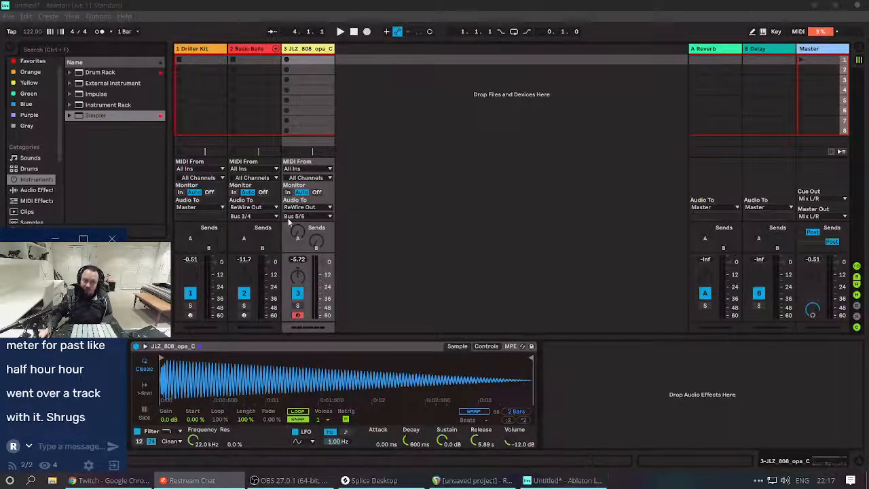
key("alt+Tab")
key("alt+Tab")
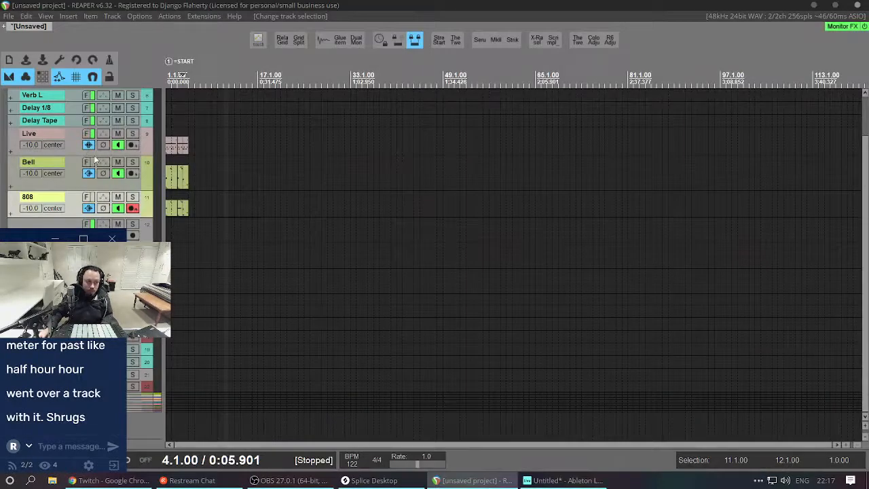
Create a send from the Live track to track 13 using stereo source 5/6, reset its send volume to the default and close its controls.
left_click(89, 145)
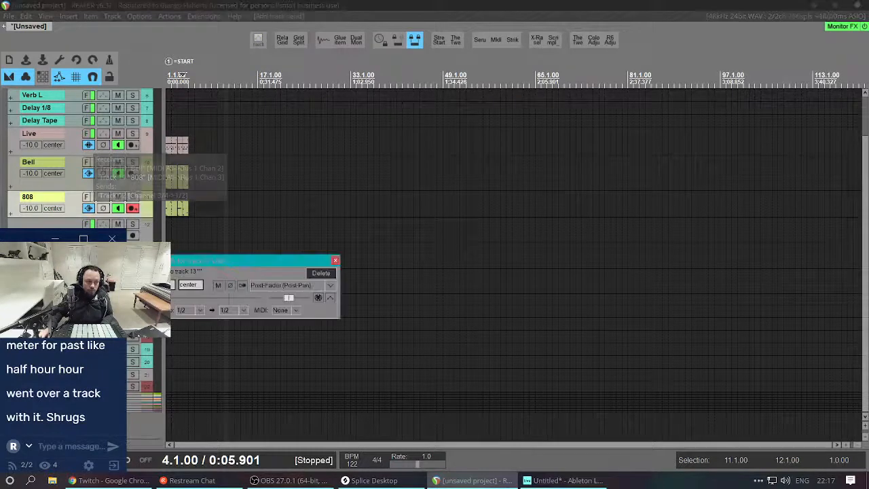
left_click(187, 311)
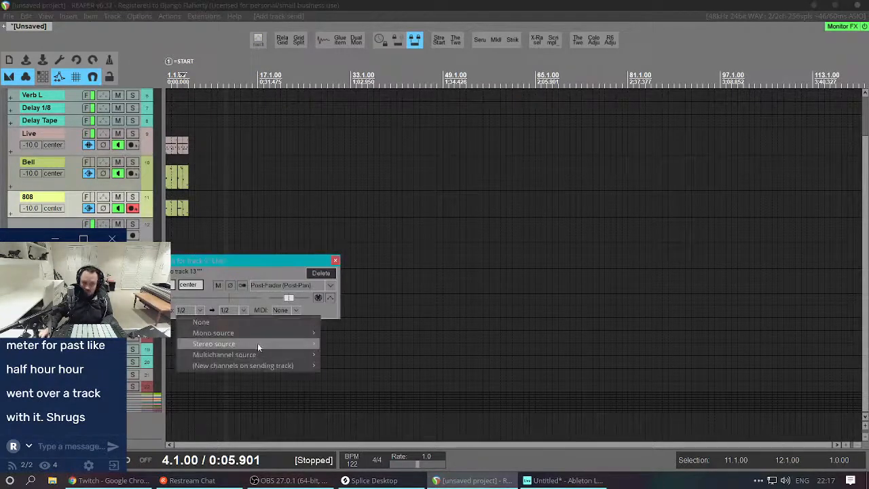
mouse_move(257, 343)
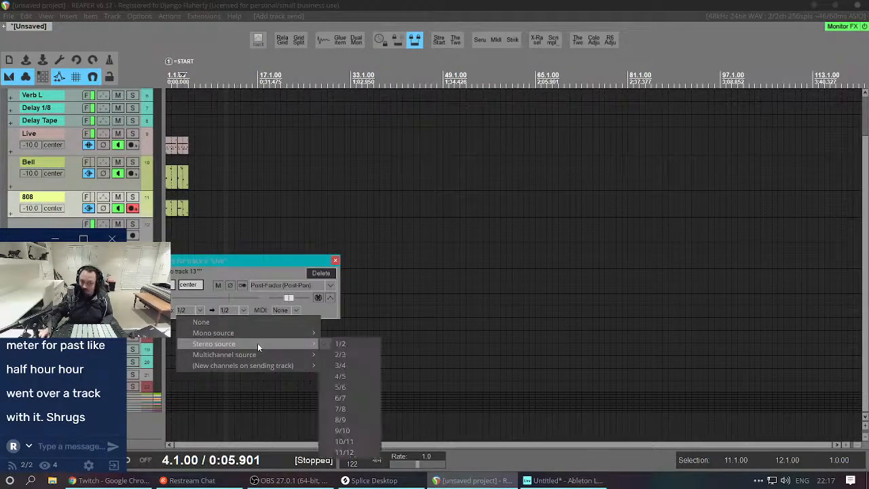
left_click(367, 389)
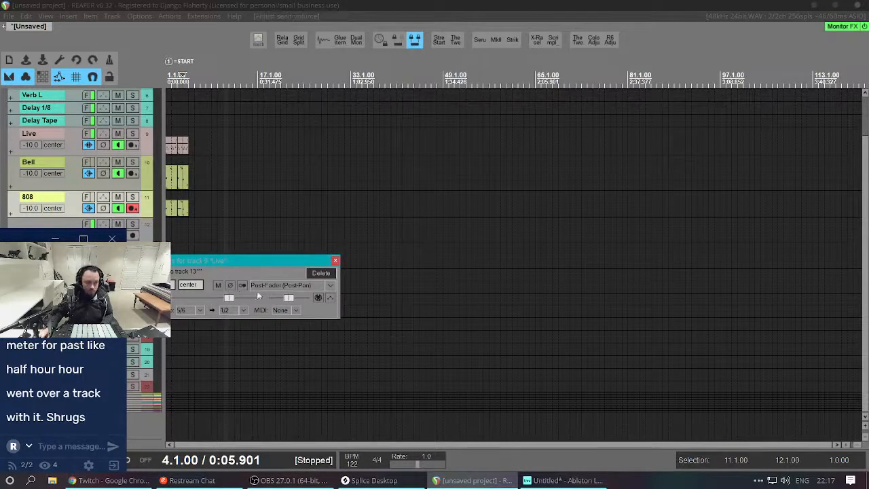
left_click(335, 261)
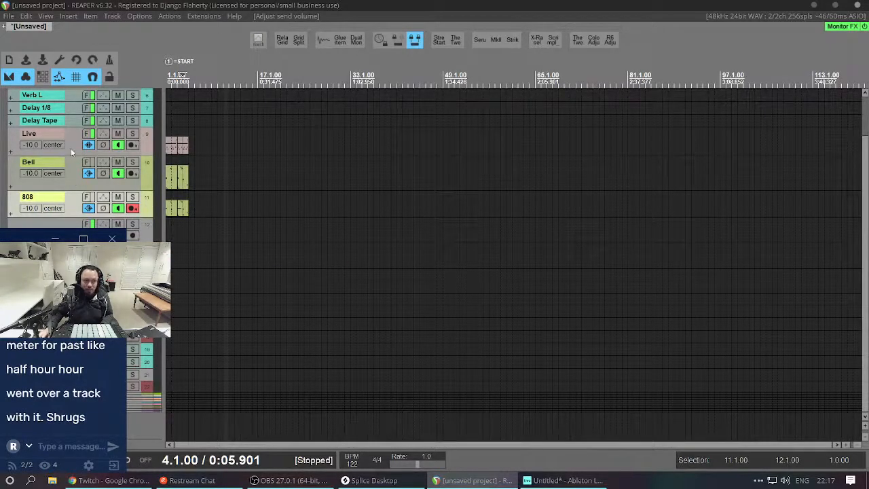
Collapse the Live and Bell tracks to their minimum height.
left_click_drag(72, 155, 72, 138)
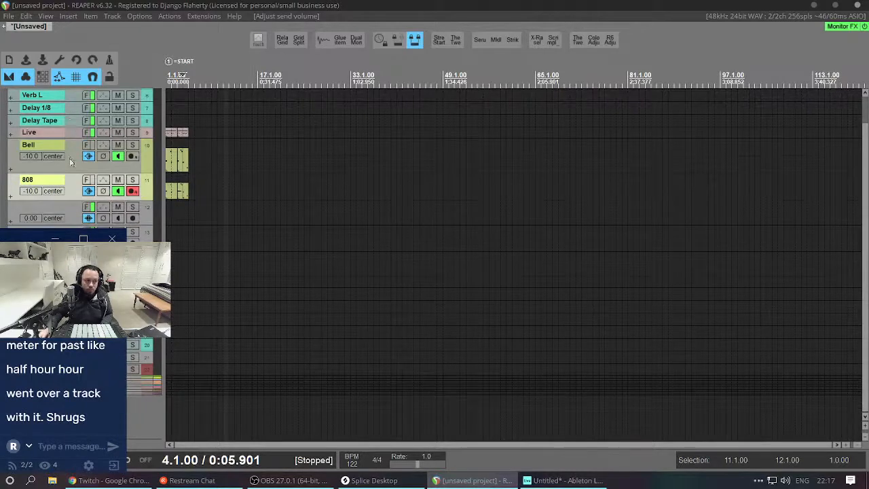
left_click(69, 158)
left_click_drag(66, 173, 68, 149)
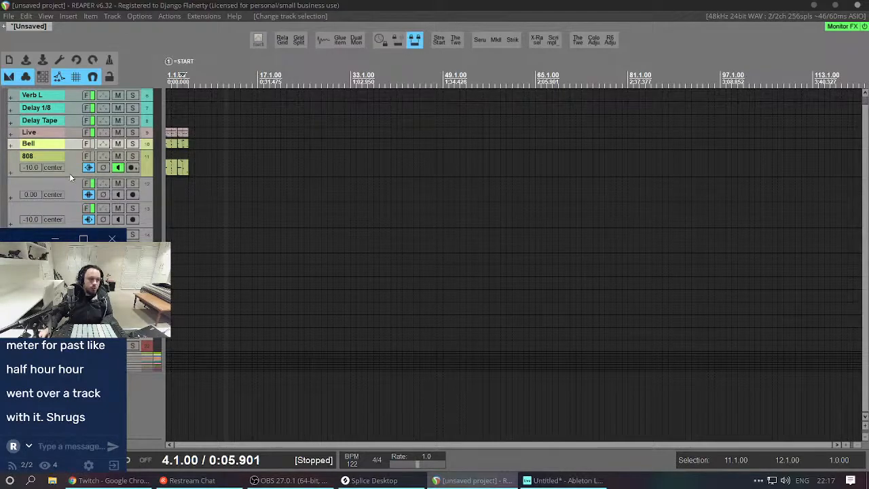
Collapse the 808 track and name the two untitled tracks below it Bell Rtn and 808 Rtn.
left_click_drag(70, 173, 74, 134)
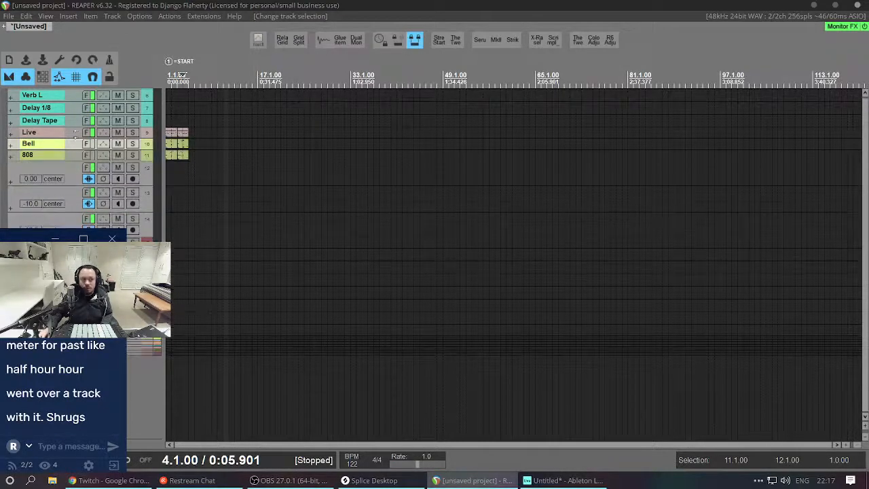
left_click(50, 166)
double_click(31, 170)
type("E")
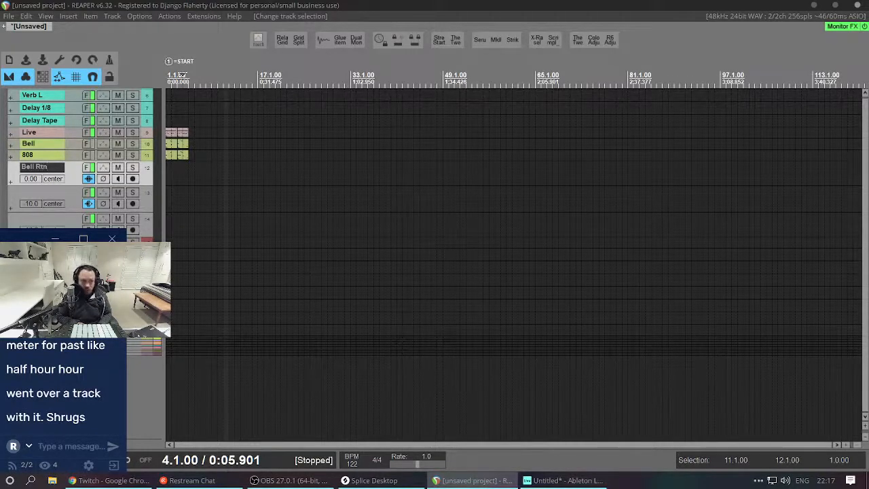
key("Tab")
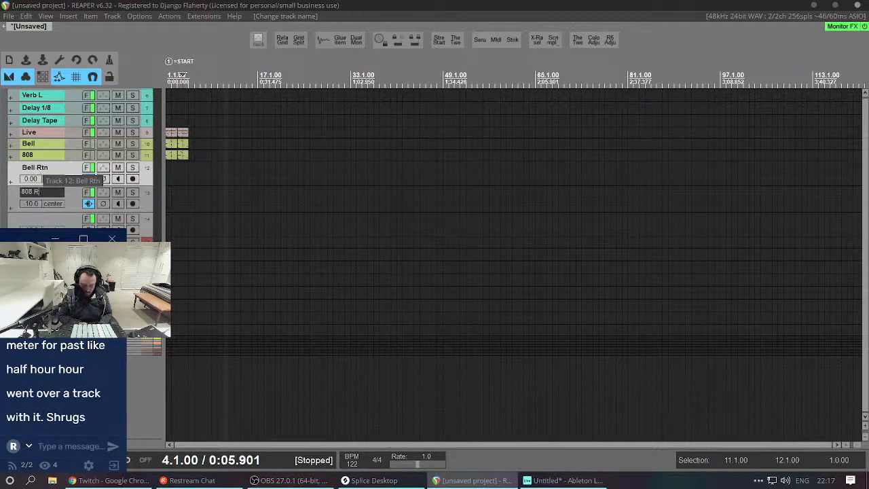
type("808 Rtn")
key("Return")
Play the project and reset the 808 Rtn track's volume to 0.00 dB while listening.
key("space")
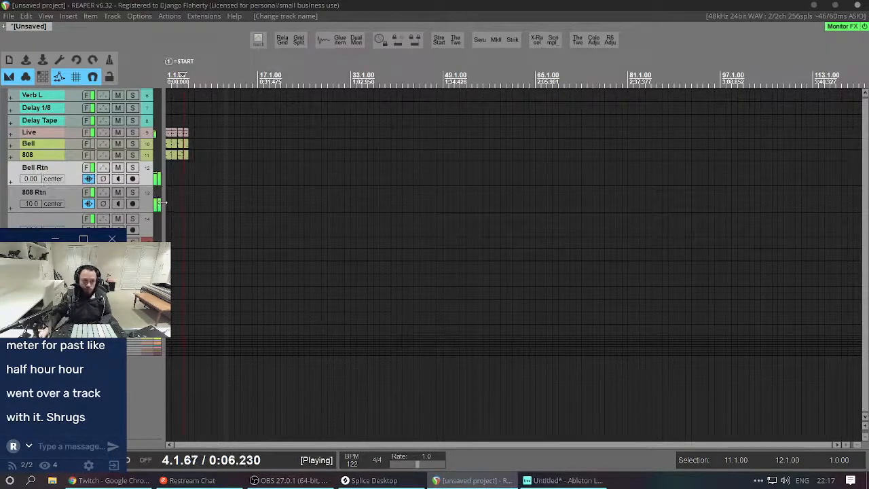
double_click(33, 203)
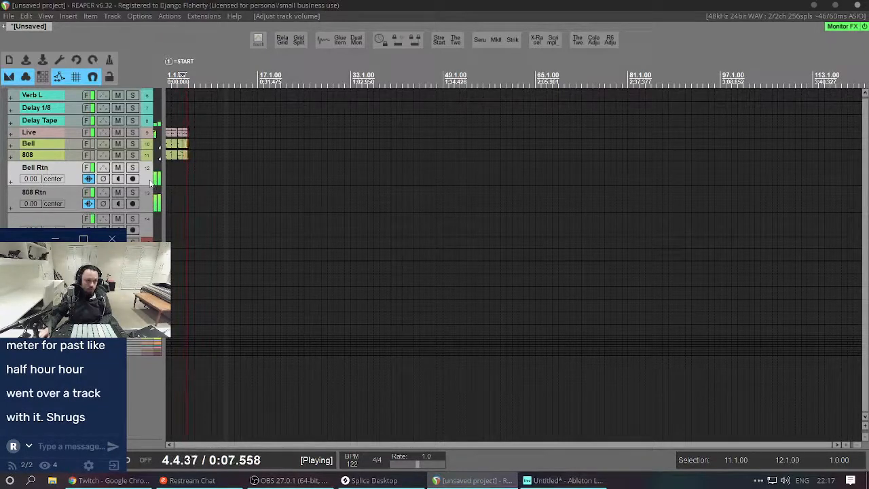
scroll(180, 149, "up", 5)
key("space")
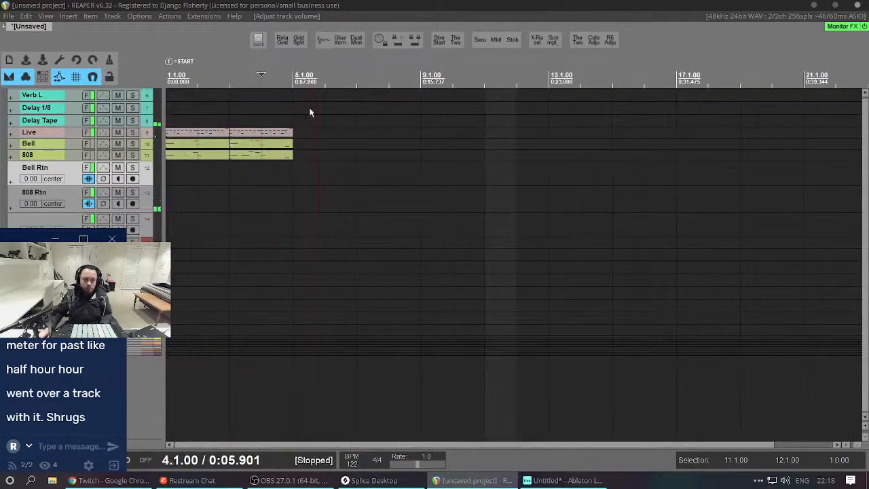
Select the range from 1.1.00 to 5.1.00, link the loop points to it and start playback.
left_click_drag(286, 113, 177, 154)
key("l")
key("space")
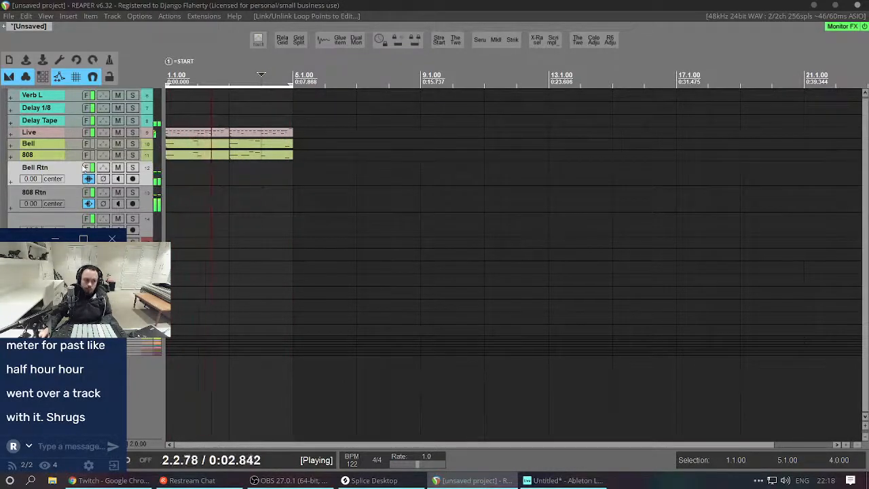
Move the 808 Rtn track down into the Bass Bus folder and stop playback.
left_click(149, 209)
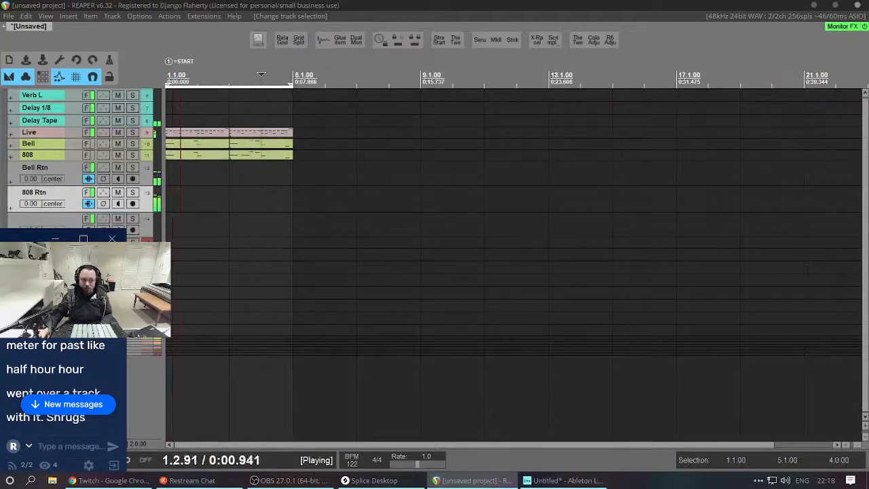
left_click_drag(146, 209, 146, 233)
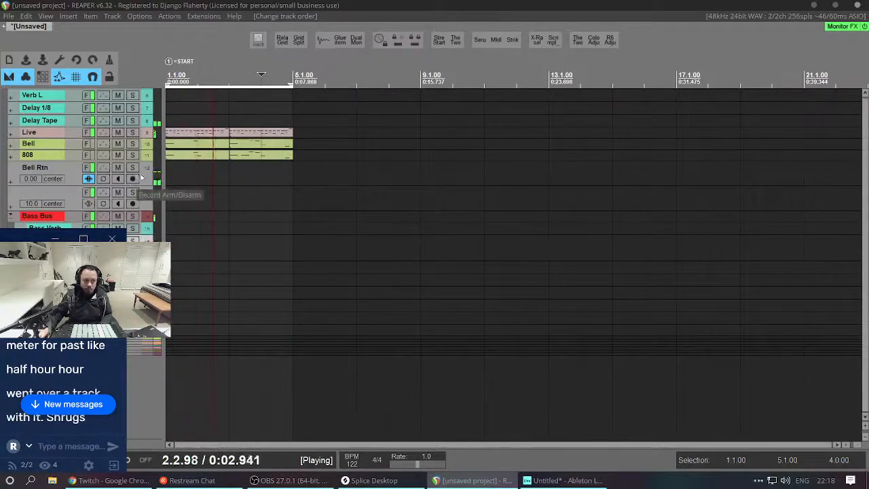
scroll(221, 215, "up", 5)
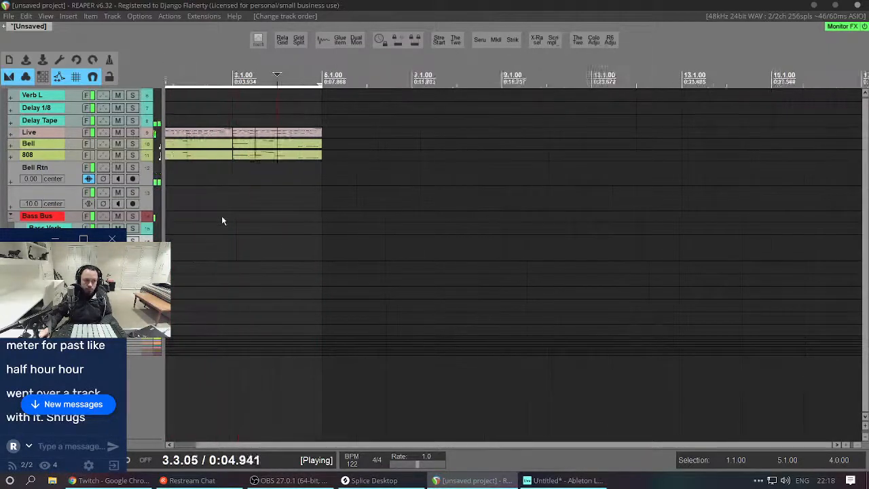
key("space")
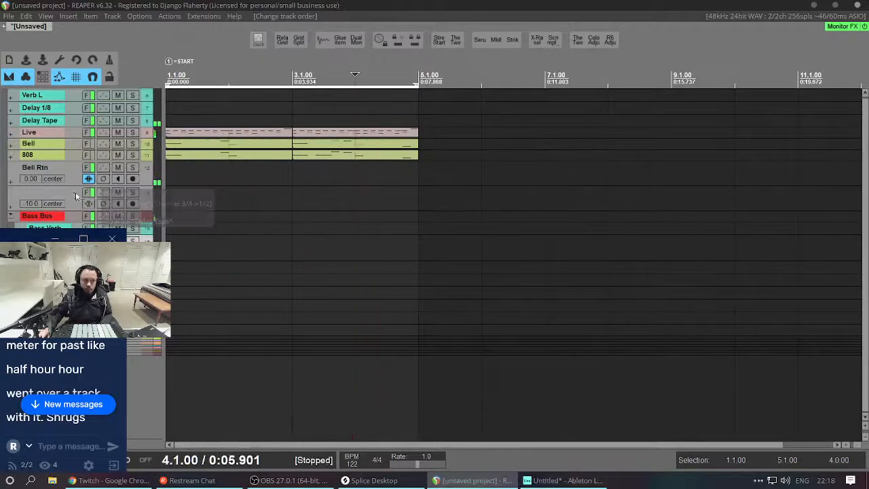
Name the untitled track below Bell Rtn Hat.
double_click(42, 193)
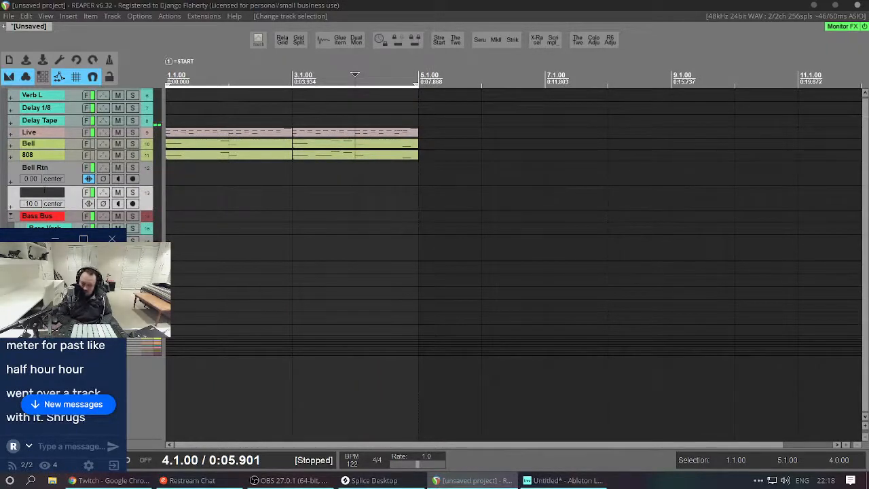
type("Hat")
key("Return")
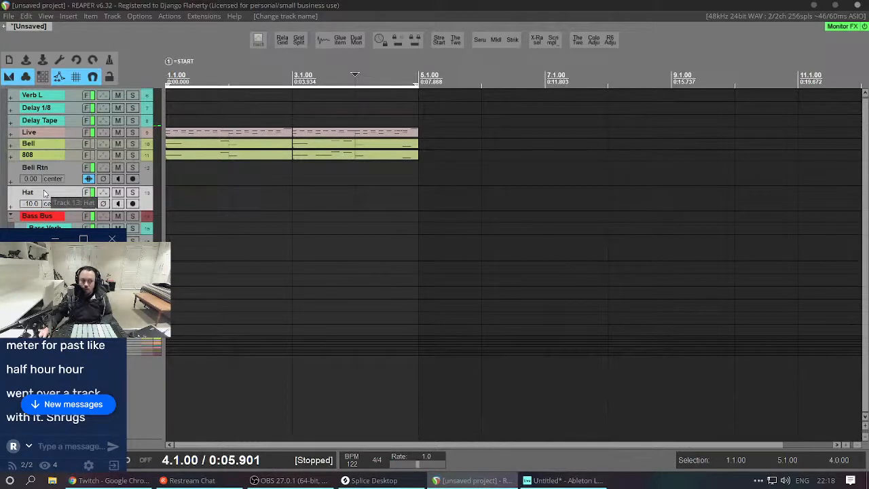
Rename the track below Bell Rtn as Kick.
double_click(42, 192)
type("Kick")
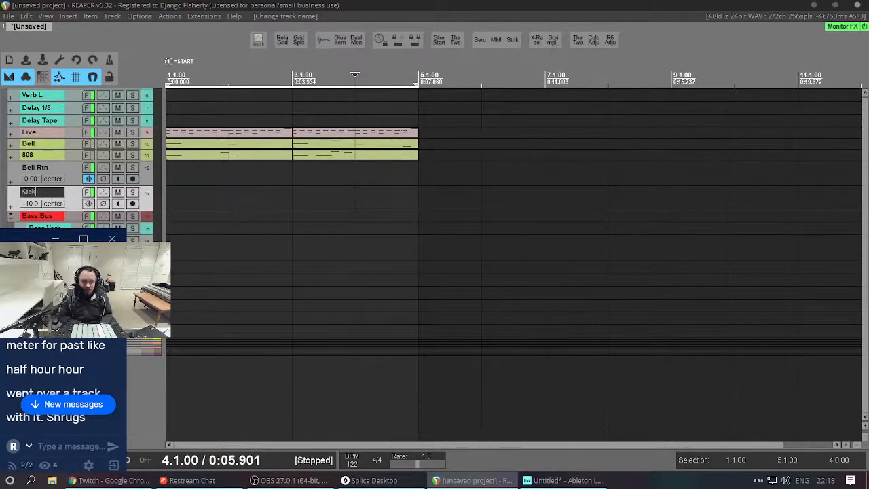
key("Return")
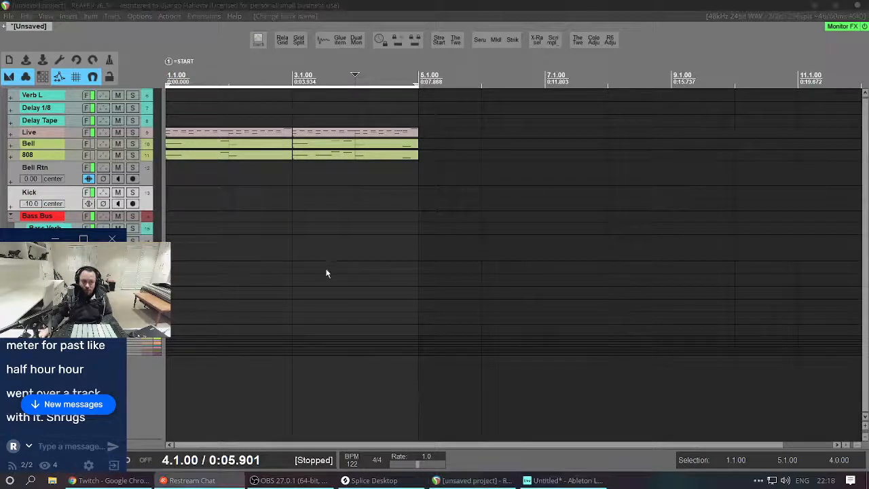
Switch to Ableton Live and select the Kick pad in the Driller Kit track's drum rack.
key("alt+Tab")
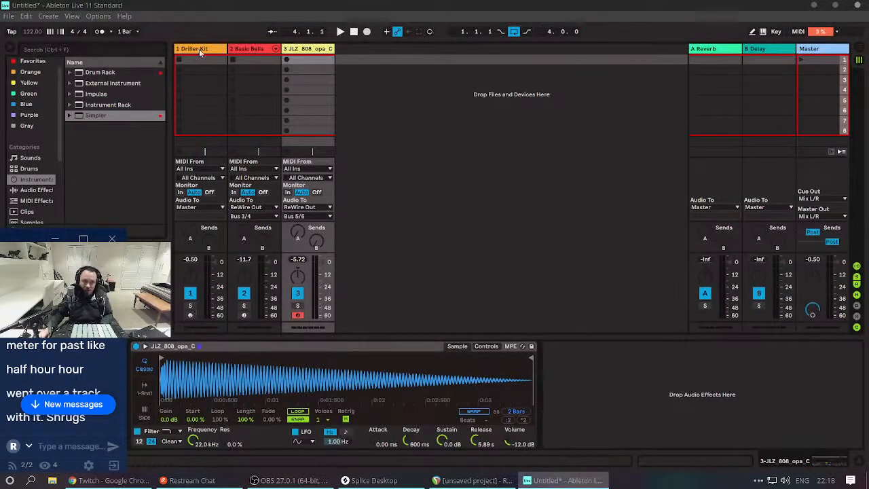
left_click(200, 51)
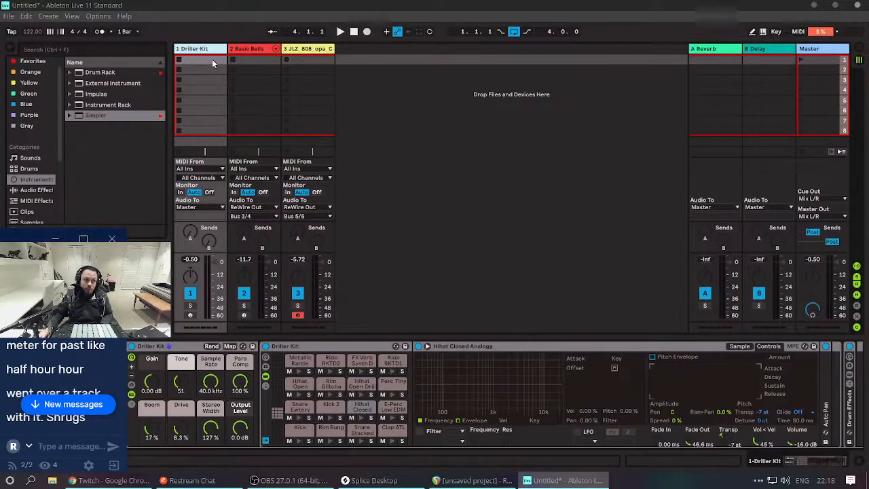
left_click(301, 439)
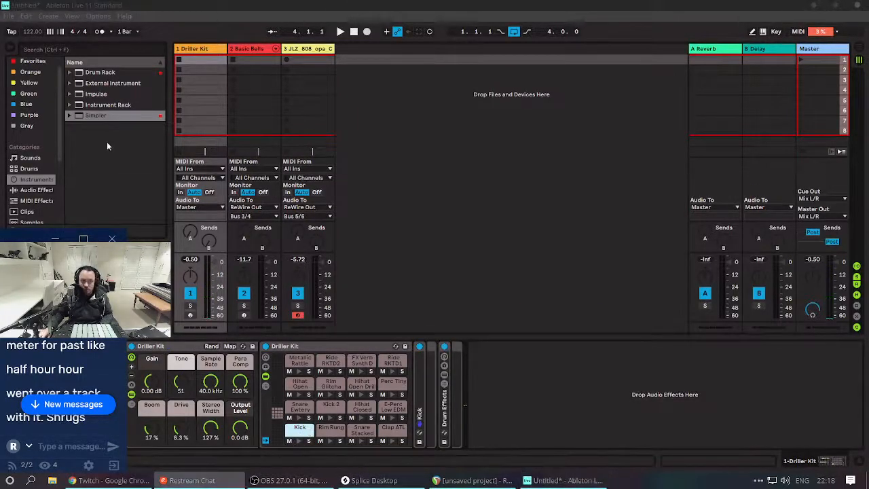
Select the Live track in REAPER, return to Ableton Live and audition the Driller Kit's Kick pad.
key("alt+Tab")
left_click(59, 133)
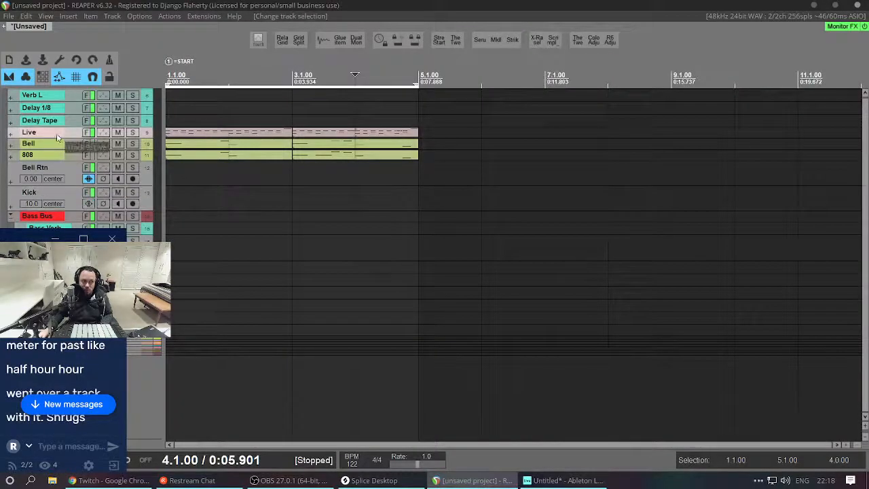
key("alt+Tab")
key("alt+Tab")
key("alt+Tab")
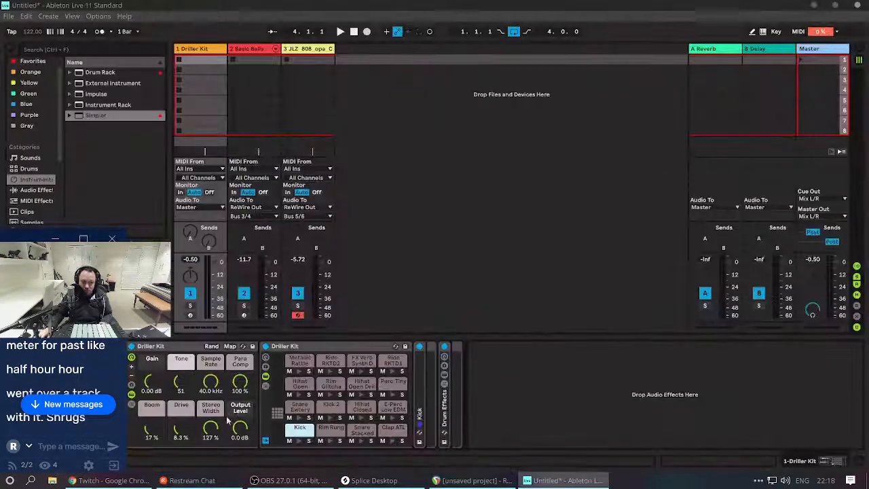
left_click(298, 442)
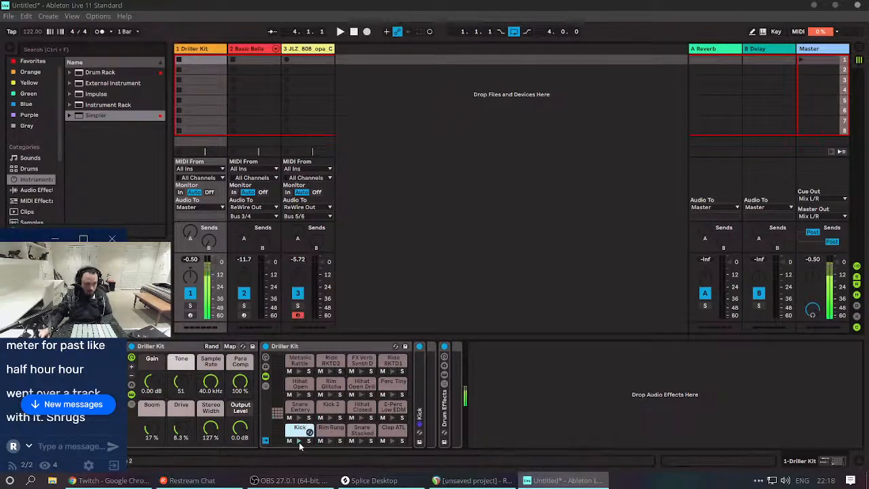
Check the outer Driller Kit rack's macro variations and chain list for output routing, leaving both hidden.
left_click(318, 343)
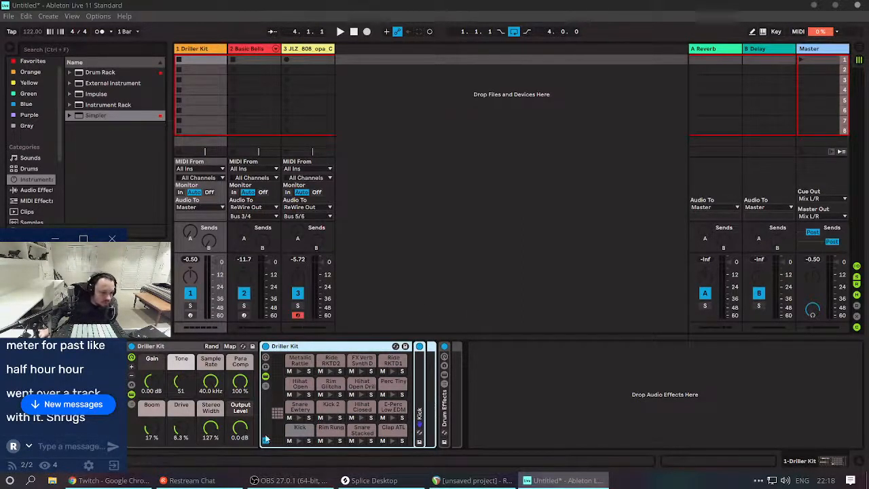
left_click(131, 385)
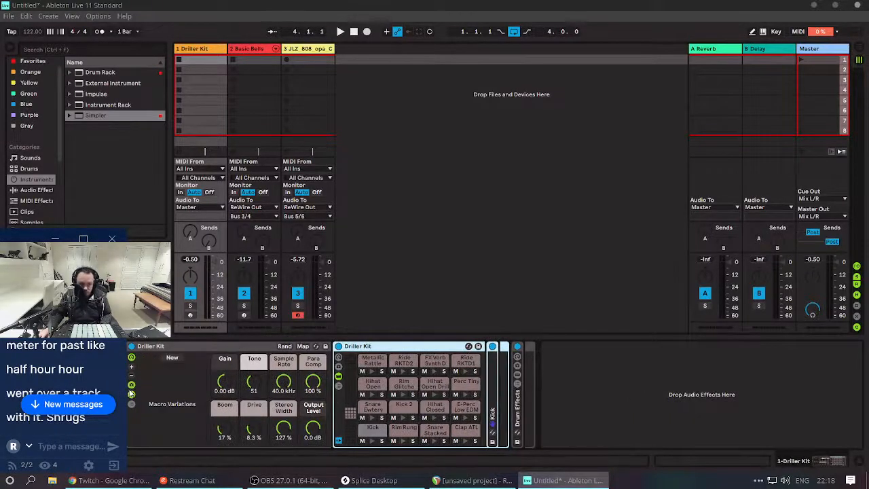
left_click(132, 385)
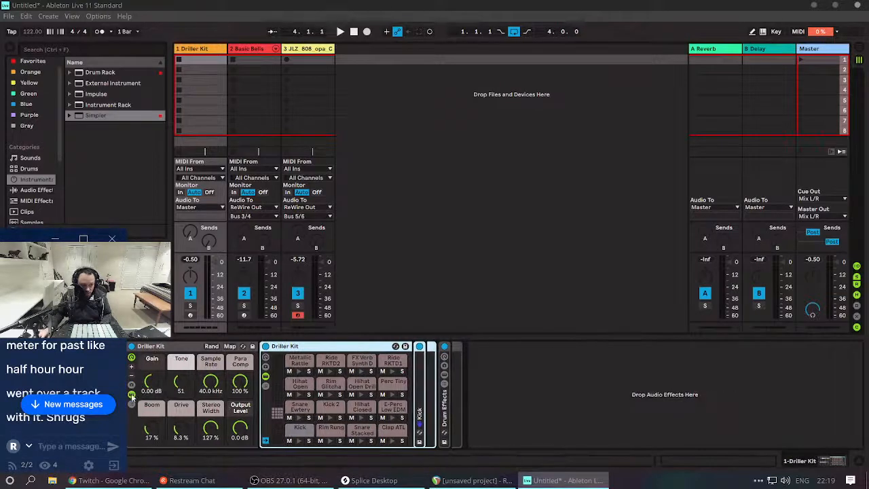
left_click(131, 405)
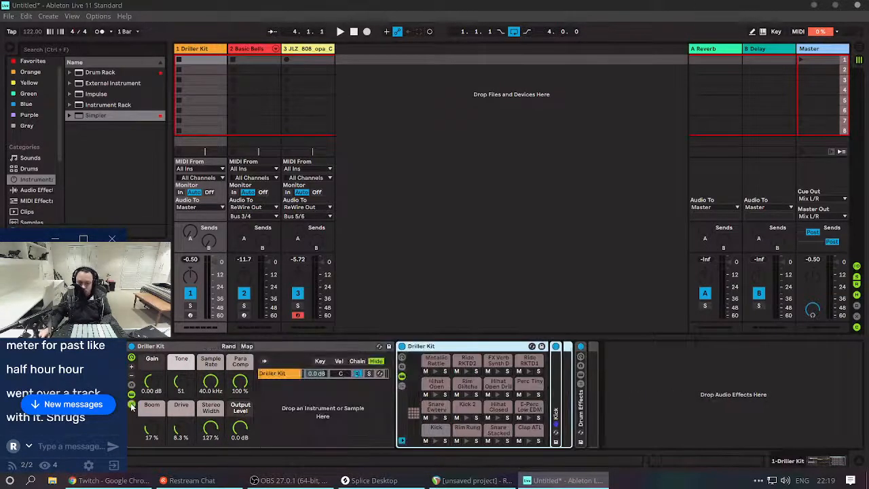
left_click(131, 405)
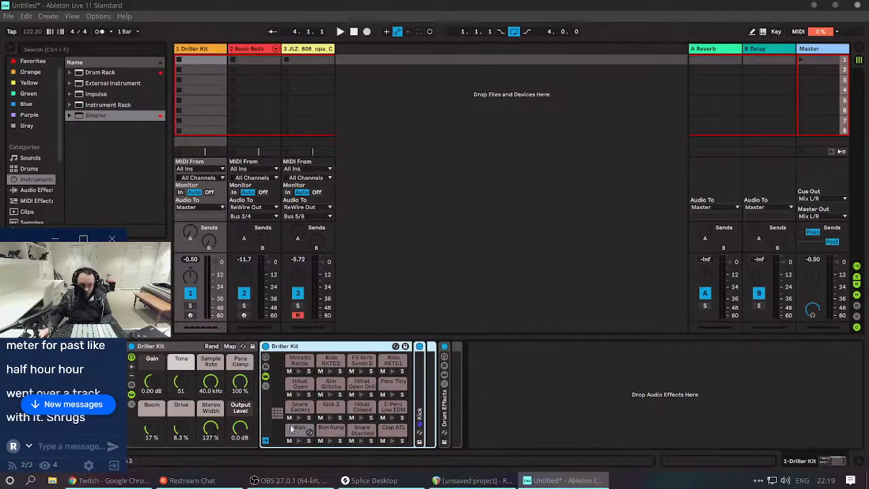
Select the Kick pad and unfold its instrument rack to show the macros.
left_click(294, 431)
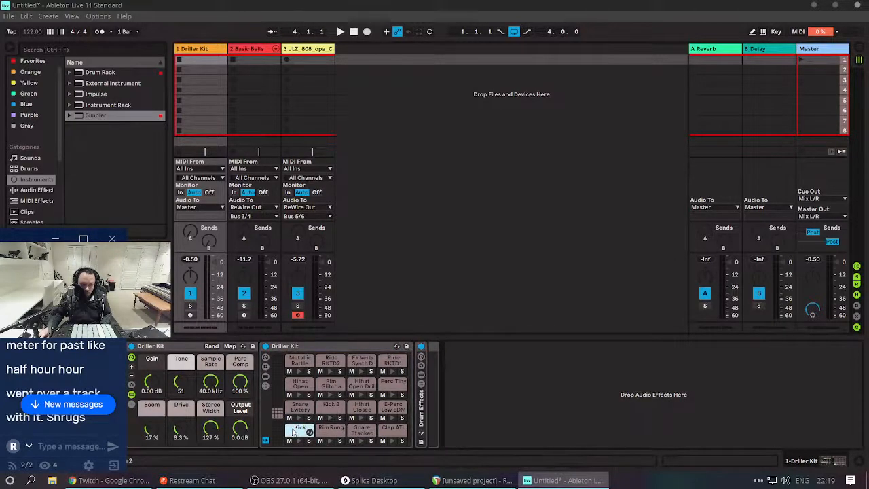
left_click(294, 431)
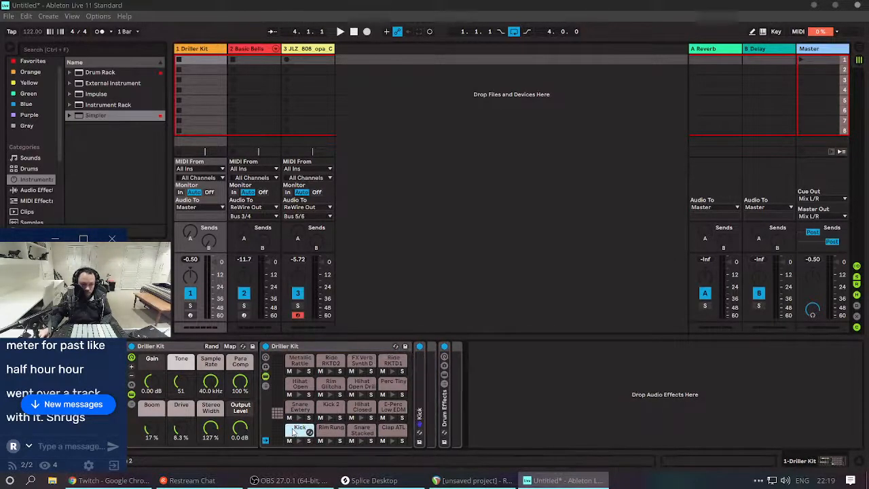
double_click(420, 360)
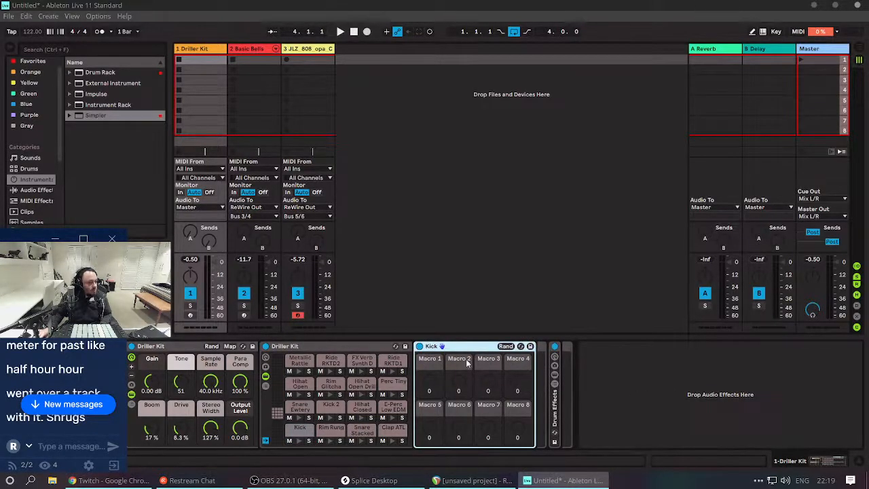
left_click(541, 357)
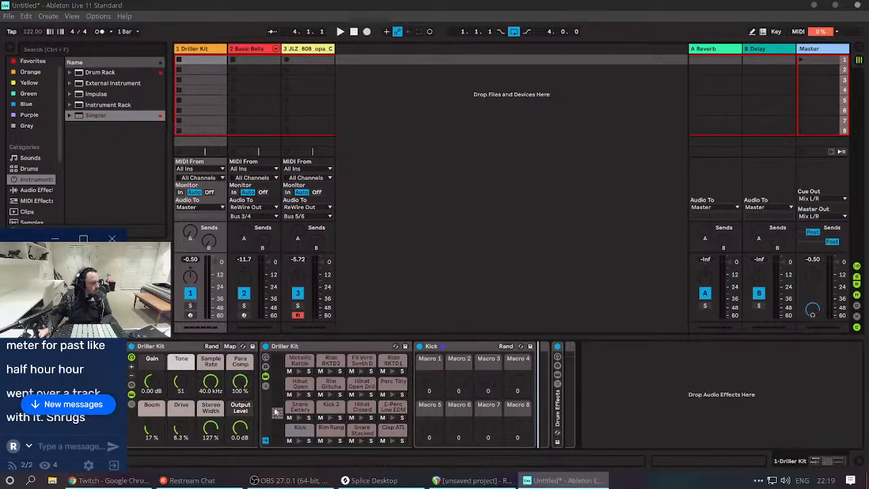
Show the drum rack's chain list together with its input and output routing settings.
left_click(265, 386)
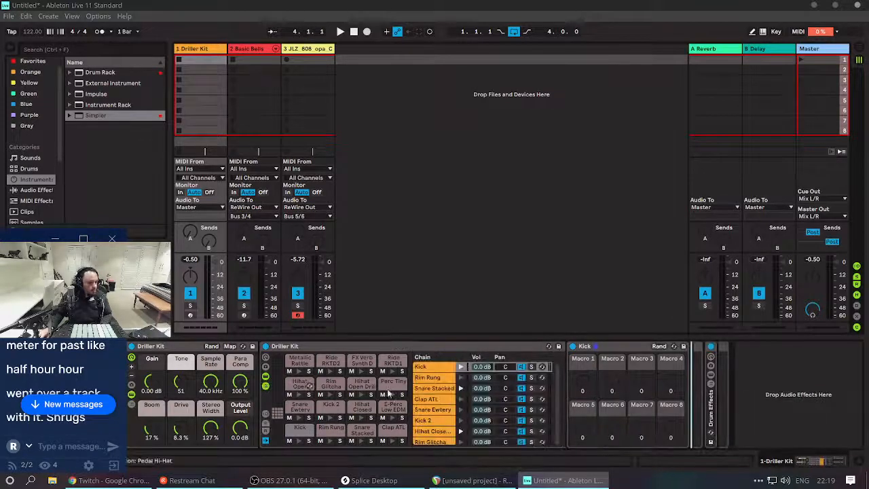
scroll(380, 409, "down", 4)
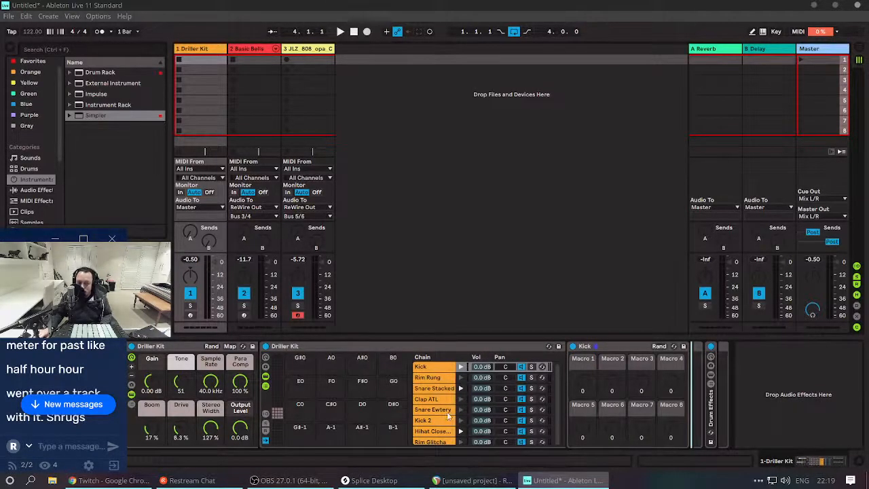
left_click(266, 415)
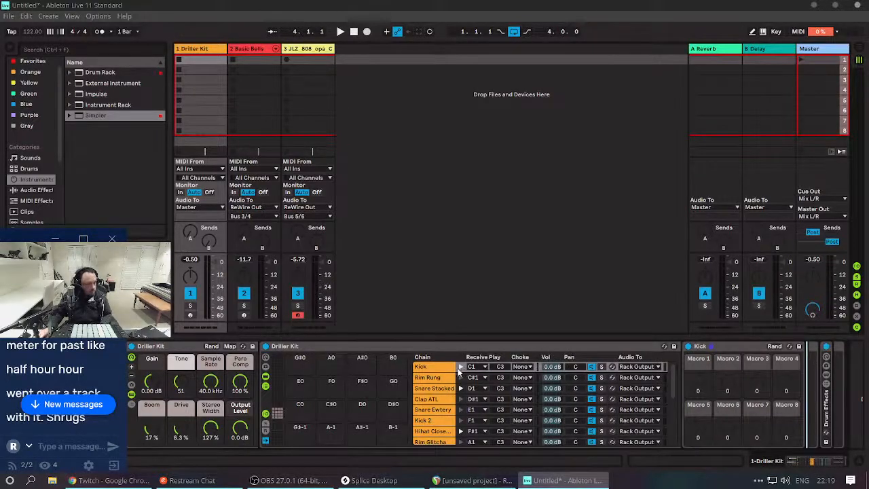
Audition the Kick chain and check which destinations its audio output routing offers, leaving it at Rack Output.
left_click(460, 367)
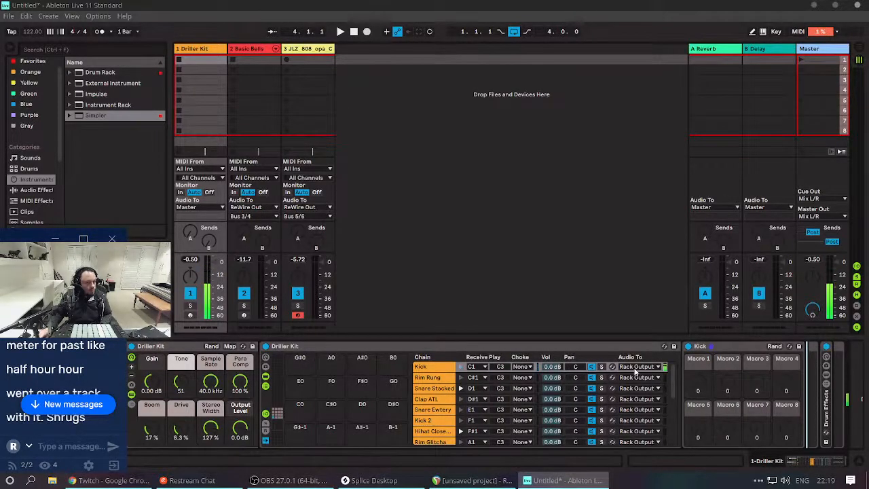
left_click(637, 366)
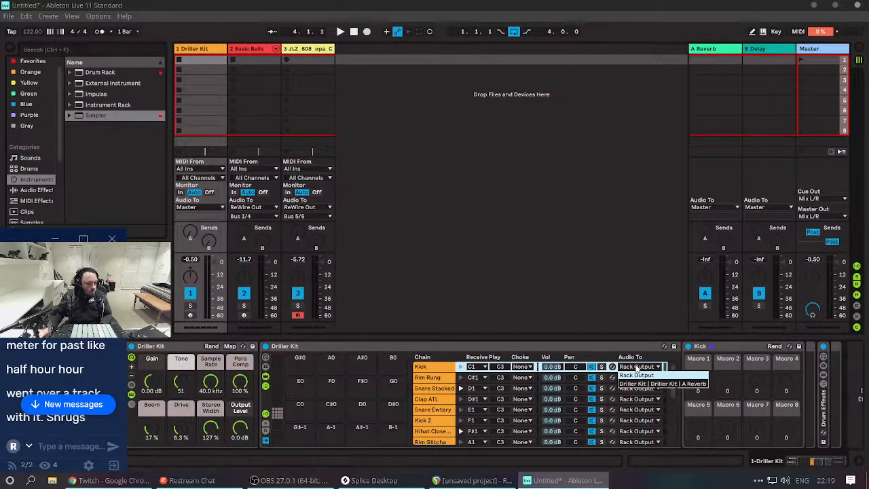
left_click(637, 368)
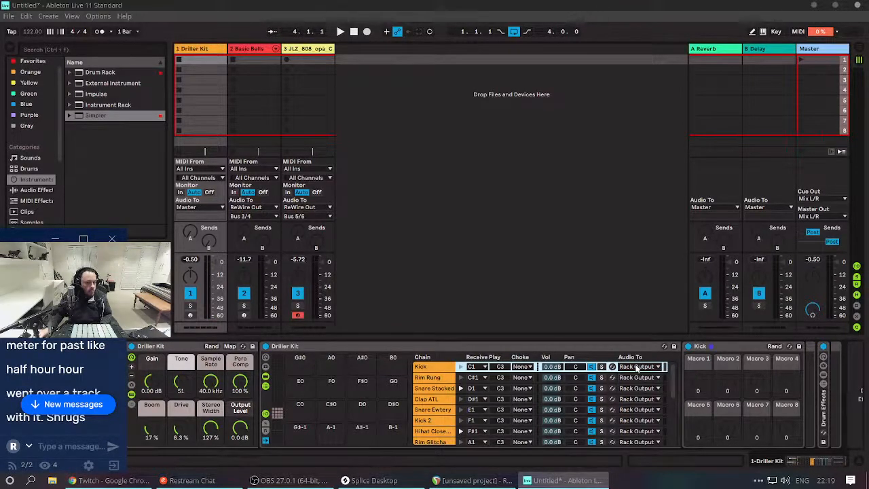
left_click(656, 367)
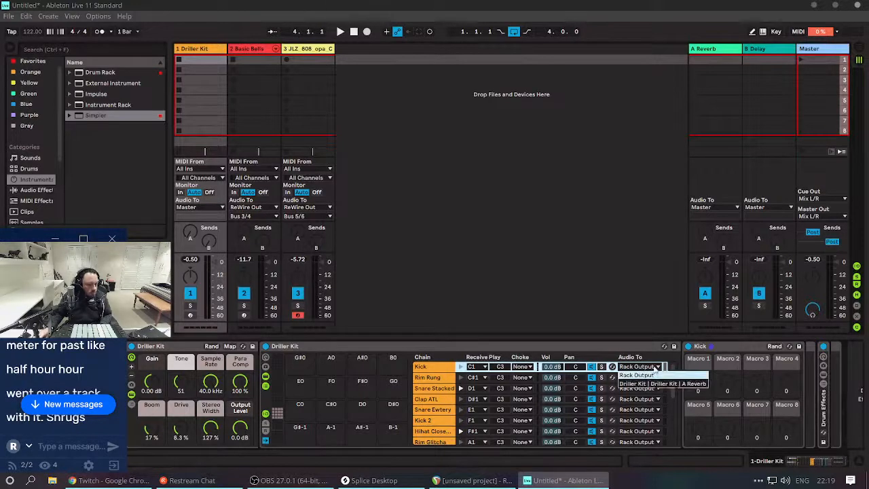
left_click(656, 367)
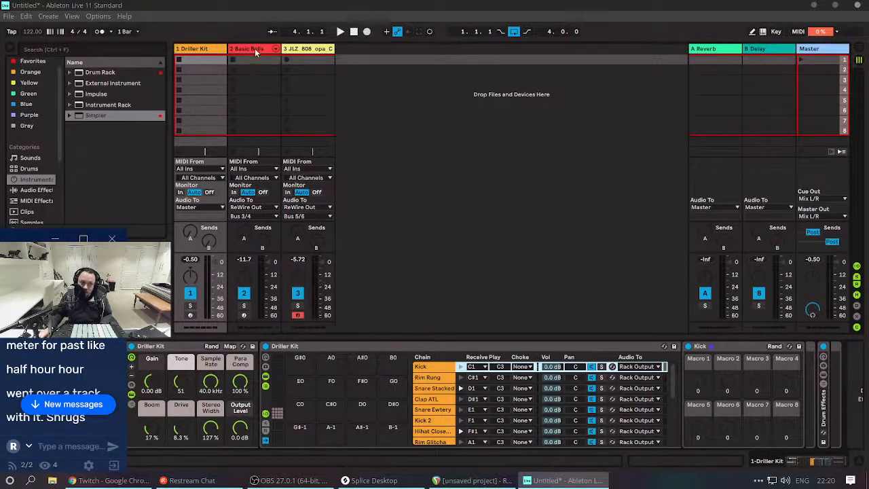
Select the Driller Kit track and bring the pad bank containing Kick into view.
left_click(221, 51)
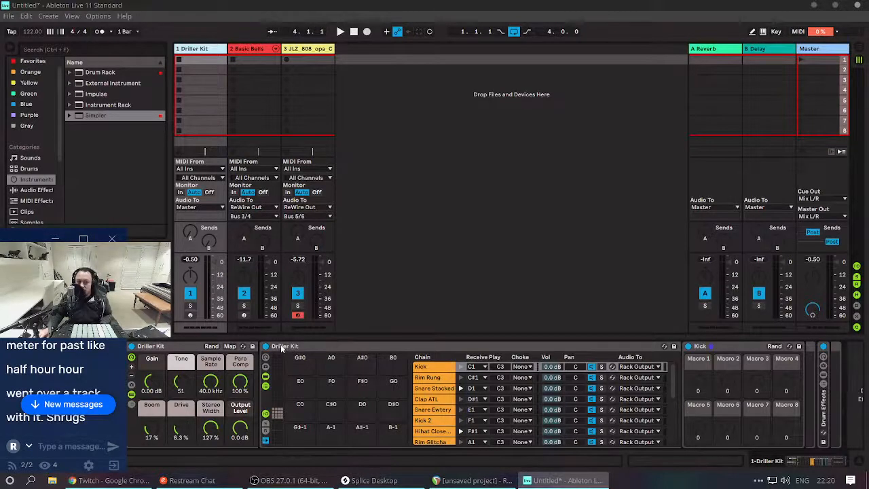
left_click(163, 415)
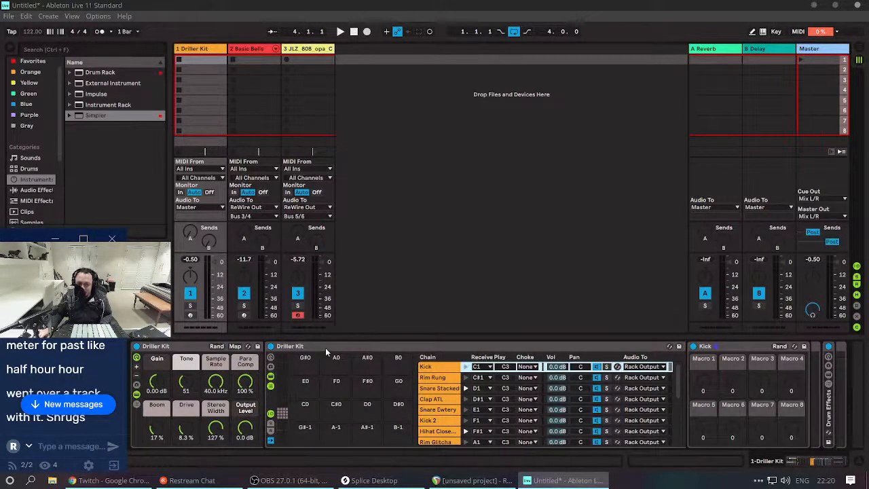
left_click(283, 414)
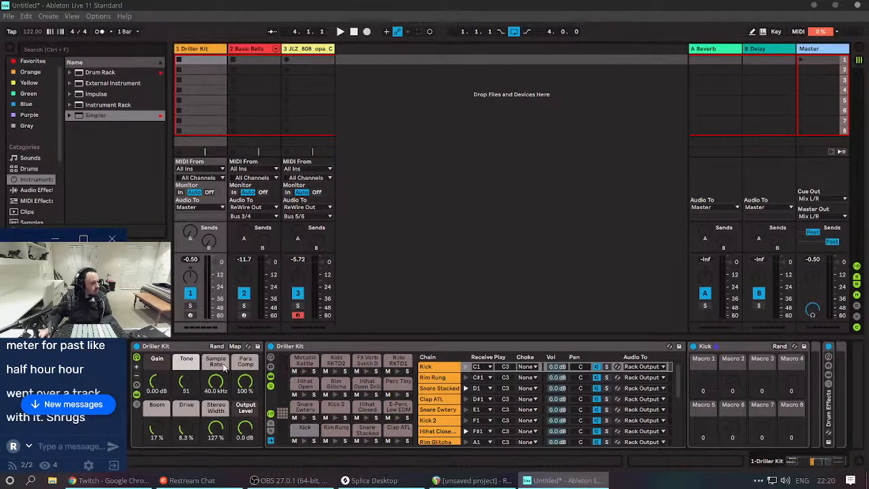
Check the outer Driller Kit rack's chain list for output routing, leaving the list hidden.
left_click(173, 347)
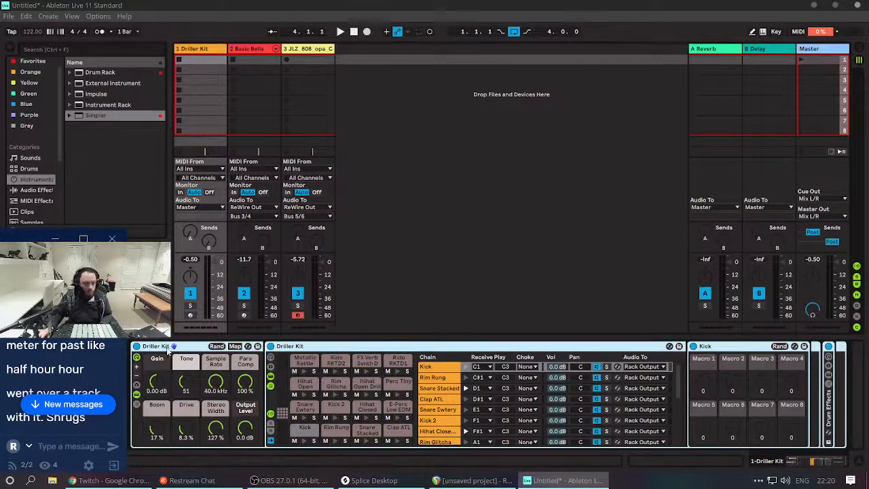
left_click(136, 404)
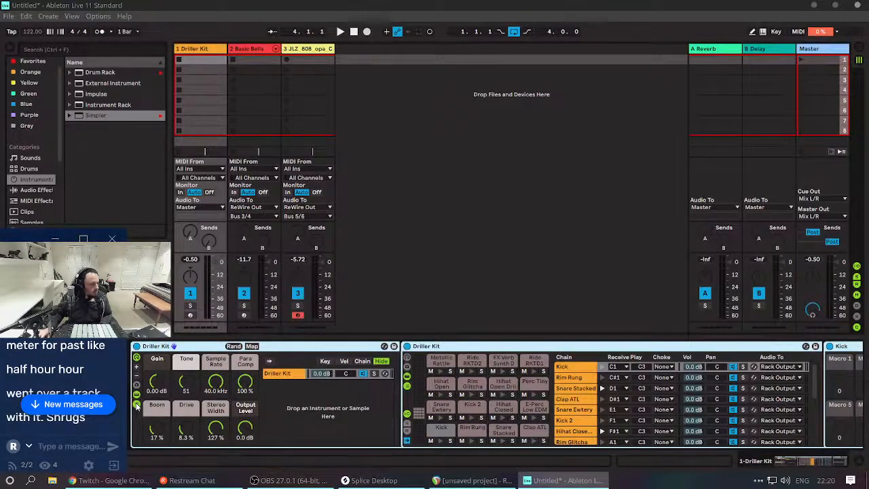
left_click(137, 405)
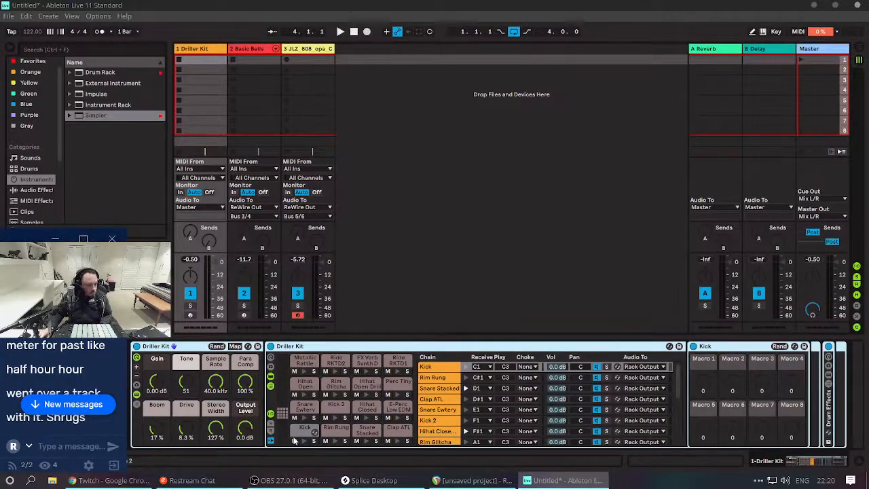
Audition the Kick pad and show the drum rack's return chains.
left_click(302, 441)
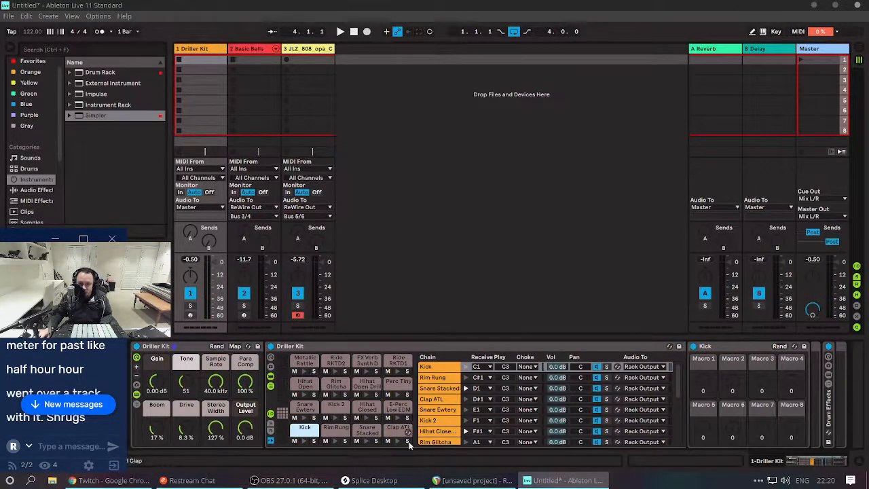
left_click(270, 432)
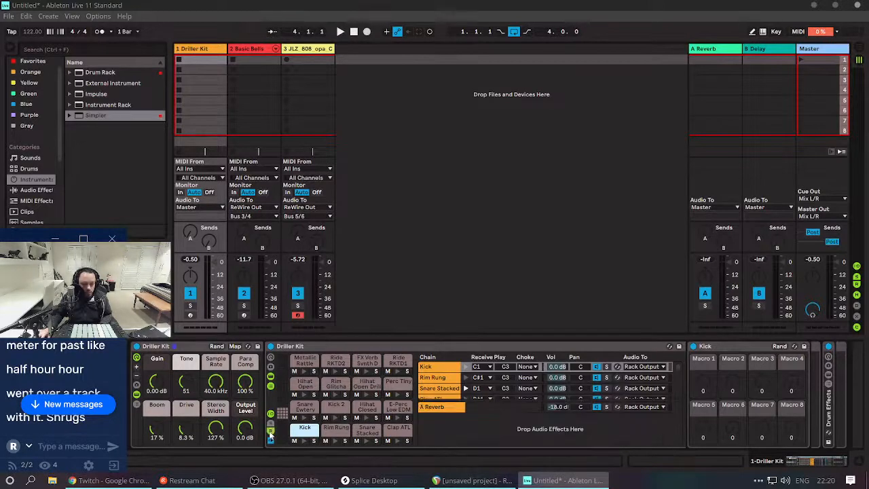
Create a return chain in the drum rack and name it Reaper.
left_click(497, 436)
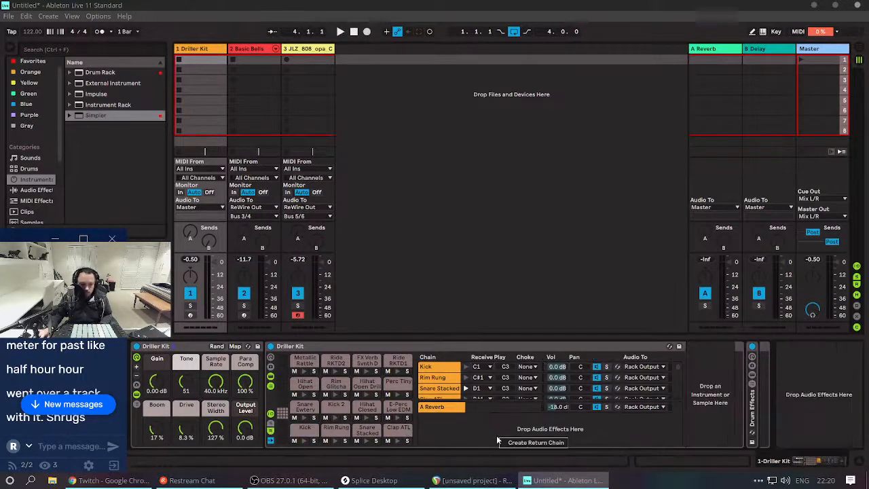
left_click(553, 441)
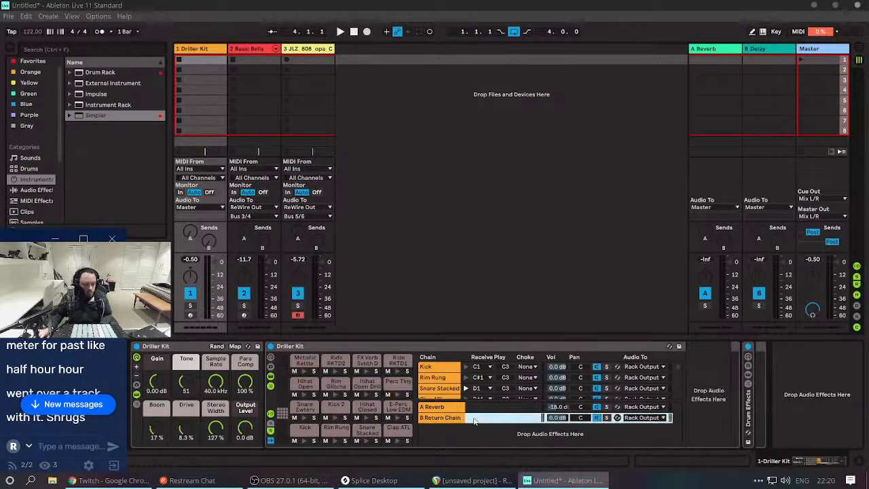
double_click(445, 418)
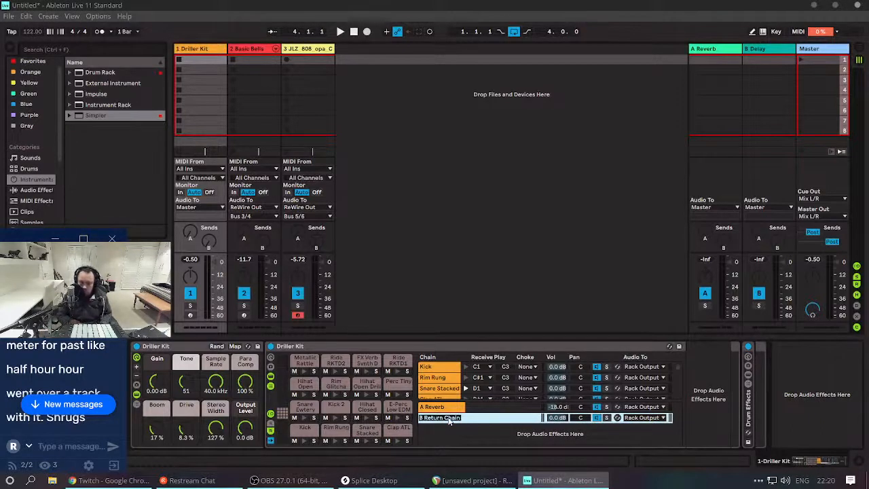
type("Reaper")
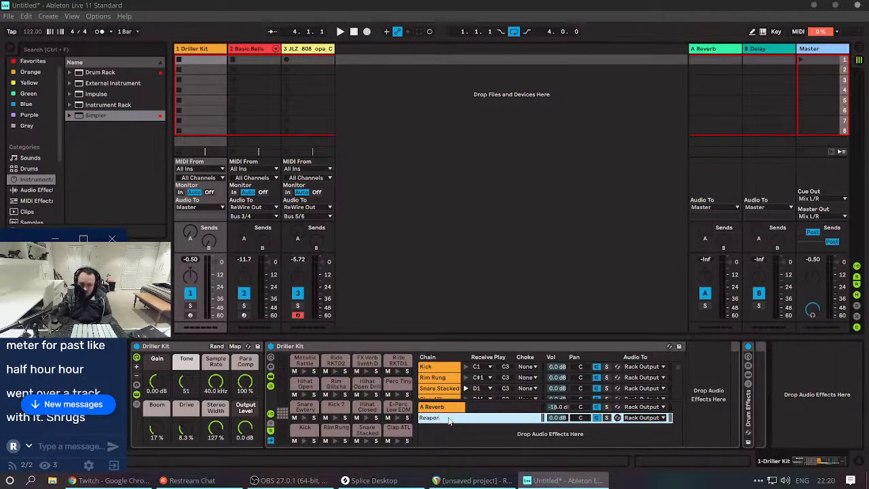
key("Return")
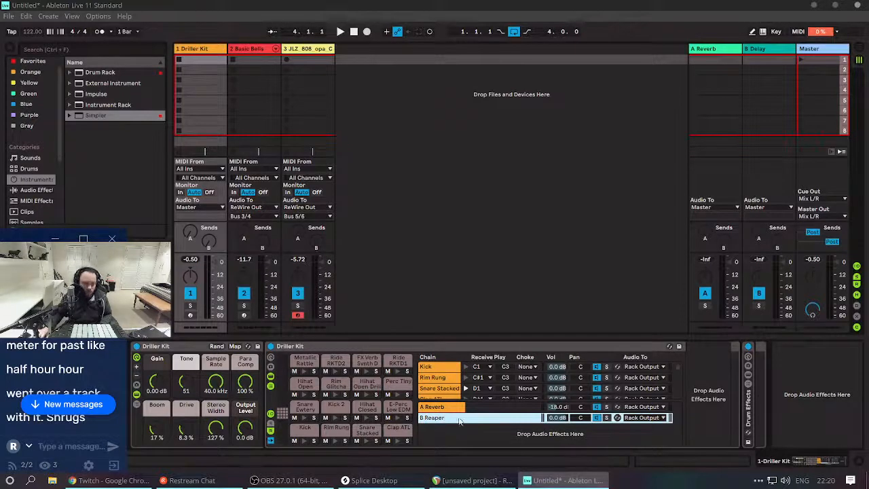
Check the Reaper return chain's audio output destinations and delete the chain.
left_click(639, 418)
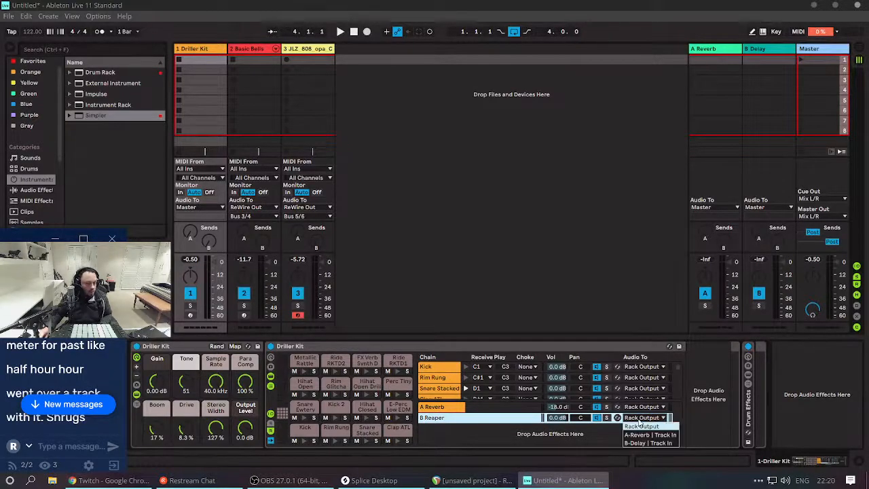
left_click(648, 426)
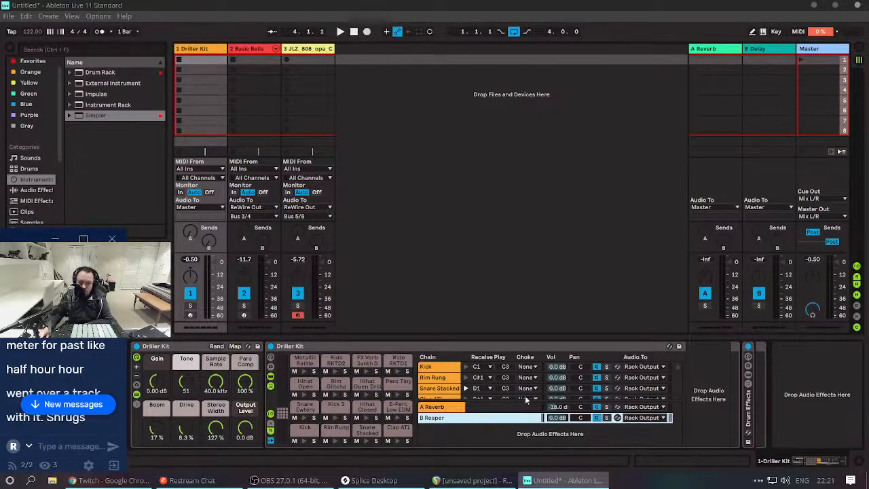
key("Delete")
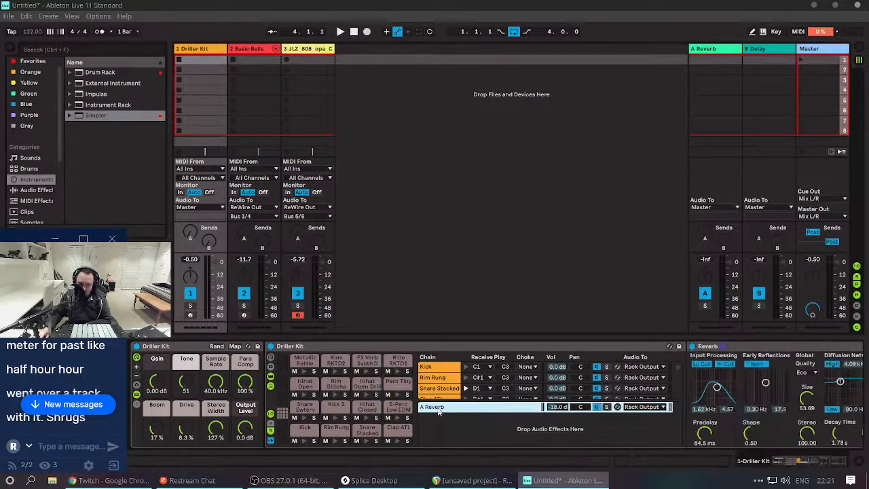
Select the Kick chain and recheck its audio output destinations, keeping Rack Output.
left_click(444, 369)
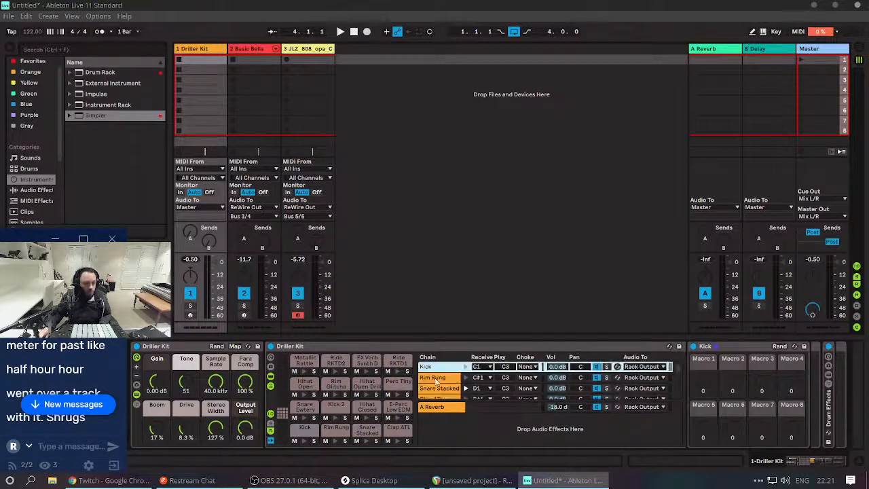
left_click(655, 368)
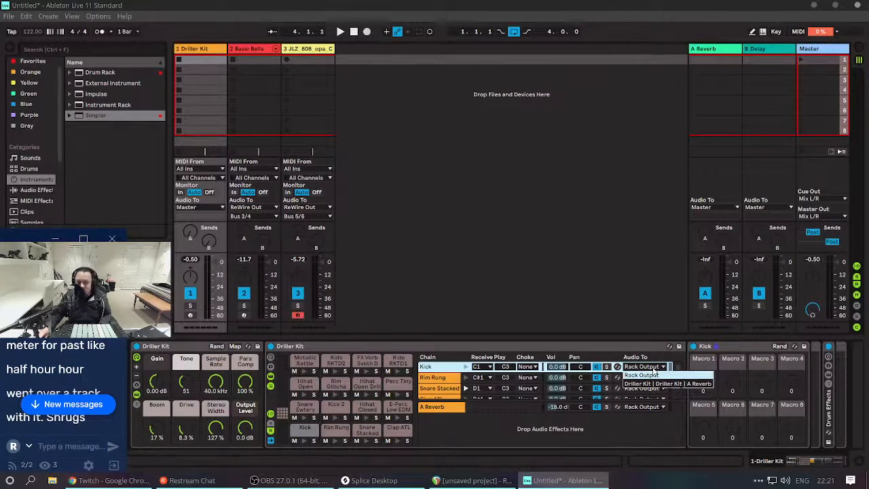
left_click(654, 372)
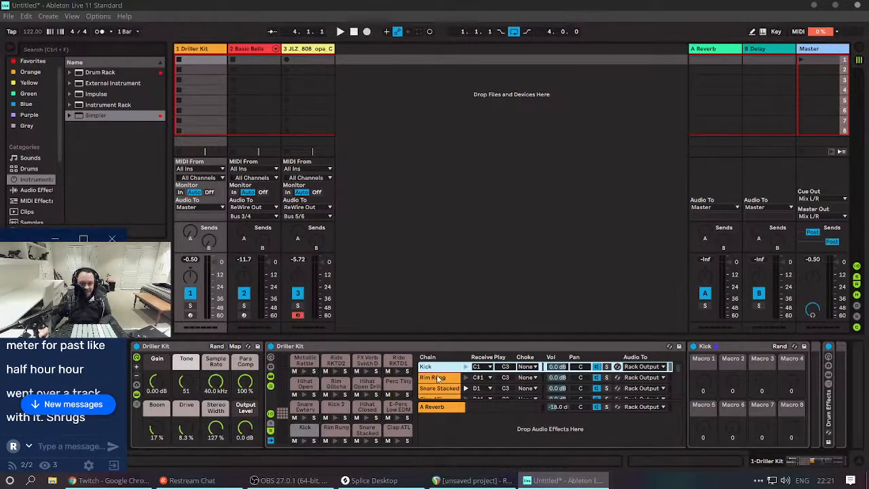
left_click(811, 378)
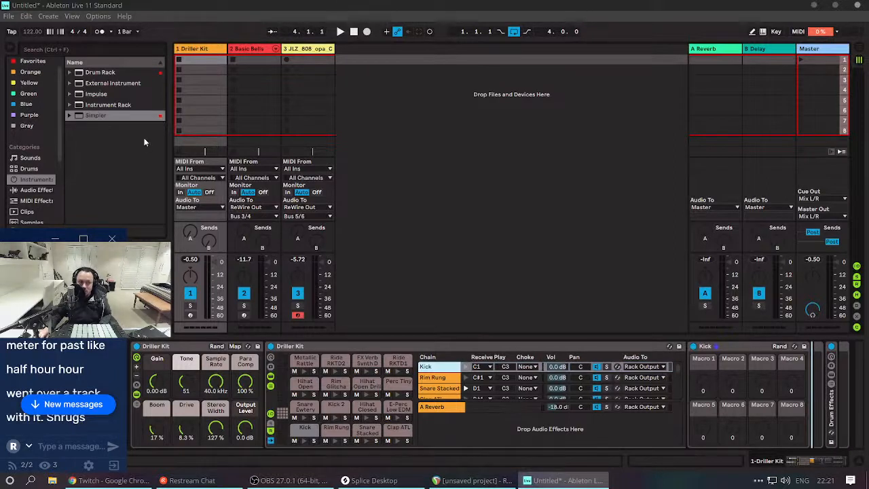
Browse the Audio Effects, MIDI Effects and Favorites collections for a device that could route the kick's output.
left_click(44, 189)
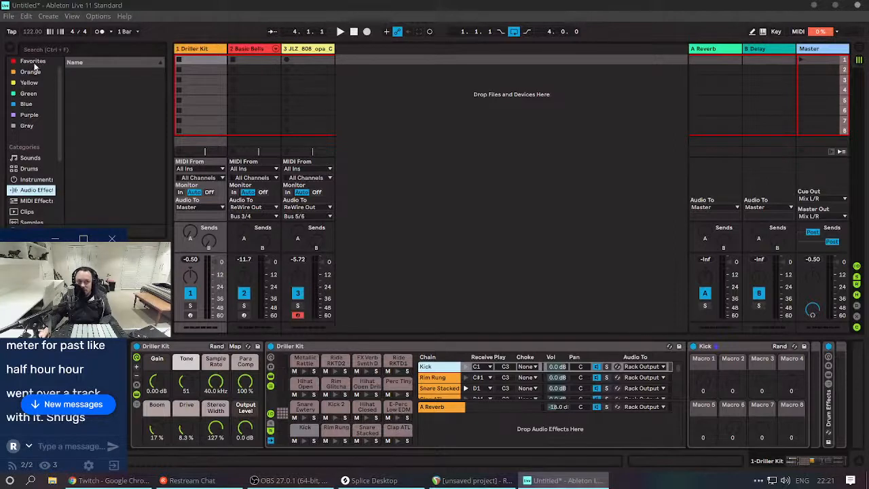
left_click(42, 181)
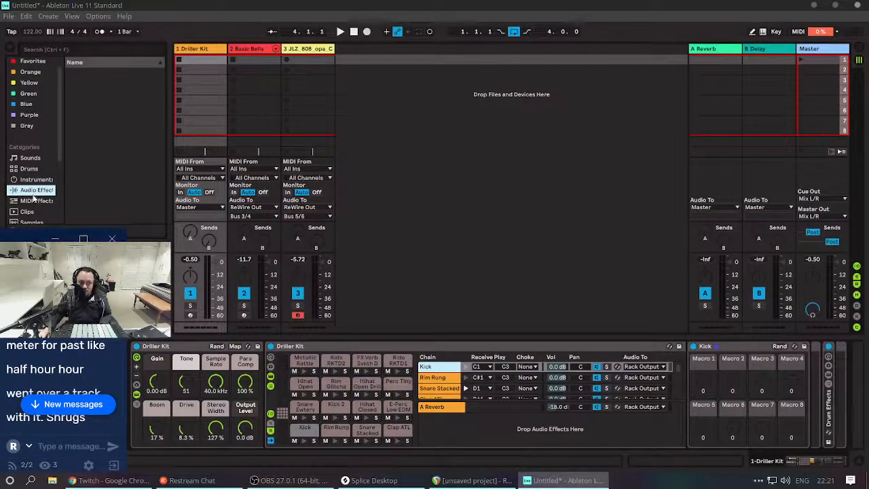
left_click(35, 200)
left_click(34, 191)
left_click(34, 201)
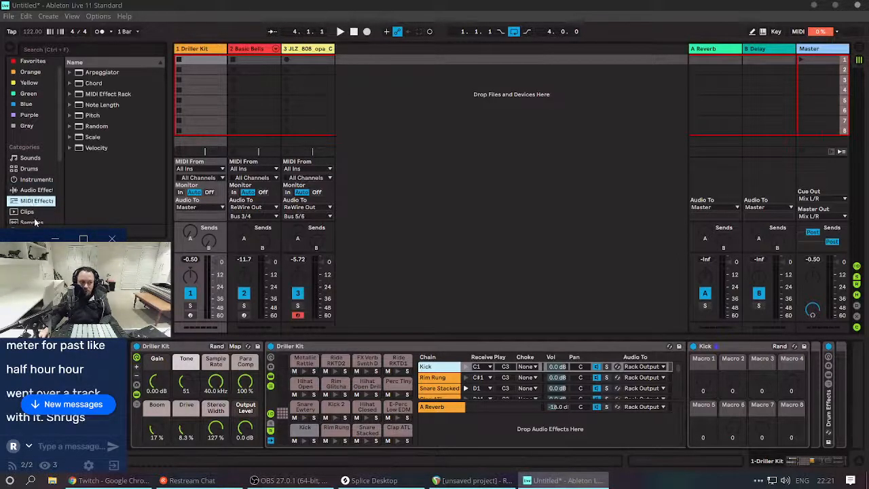
scroll(39, 211, "down", 1)
scroll(39, 207, "up", 2)
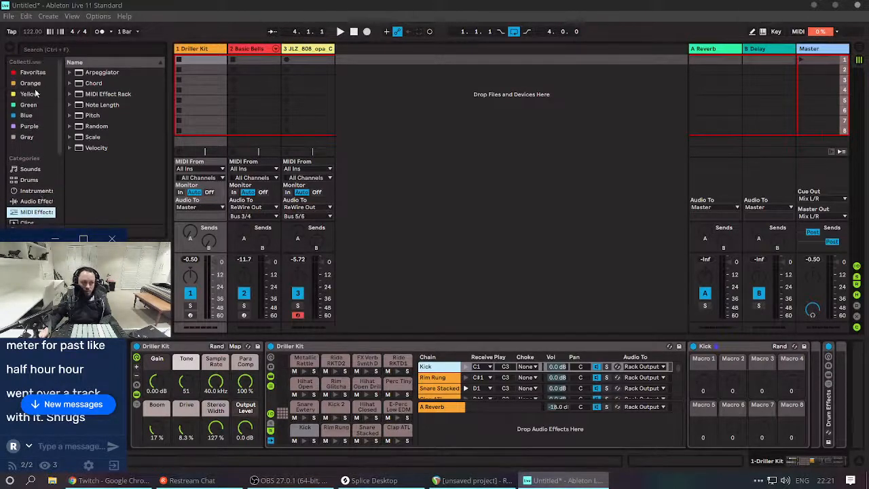
left_click(37, 75)
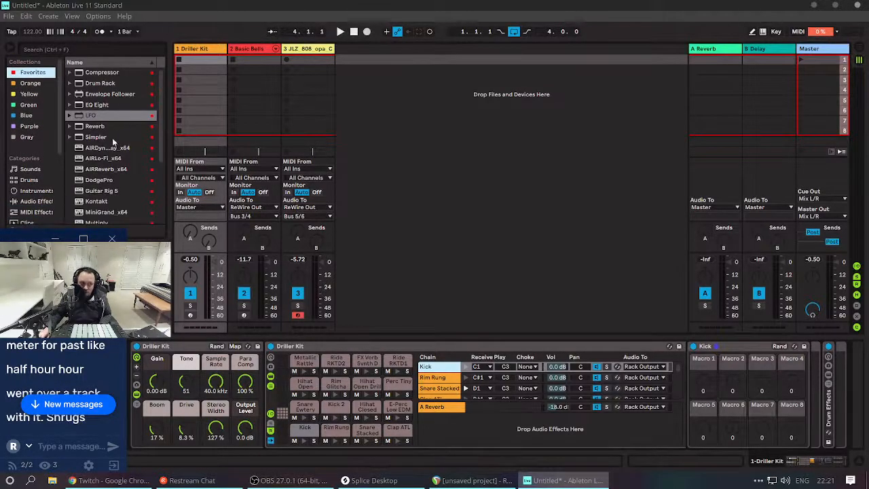
scroll(31, 187, "down", 1)
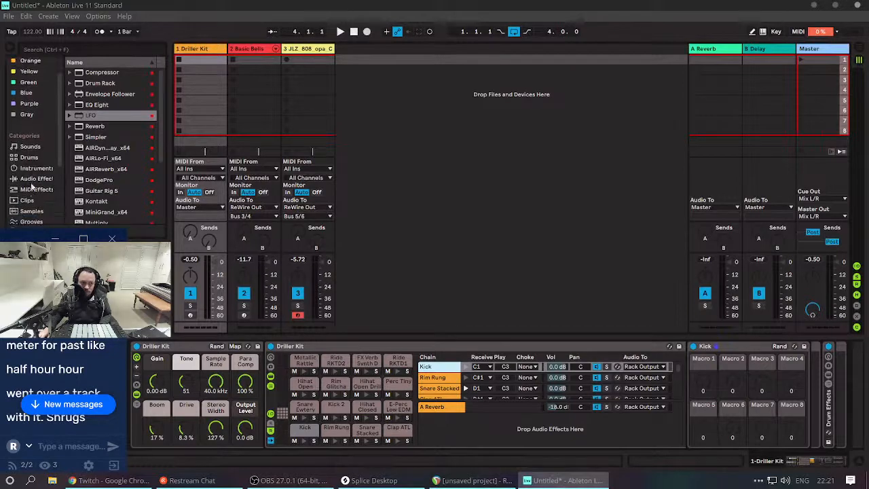
left_click(37, 179)
scroll(41, 180, "down", 2)
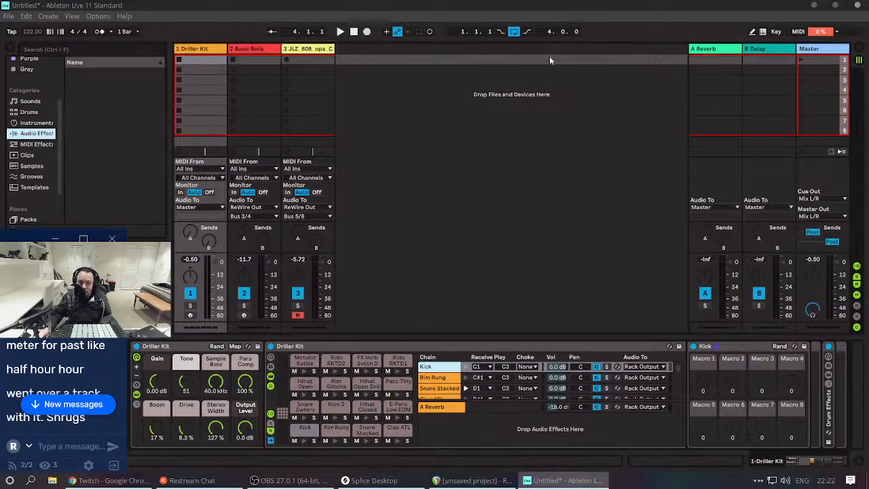
Create a return chain named Reaper in the drum rack and check its audio output destinations, keeping Rack Output.
left_click(455, 431)
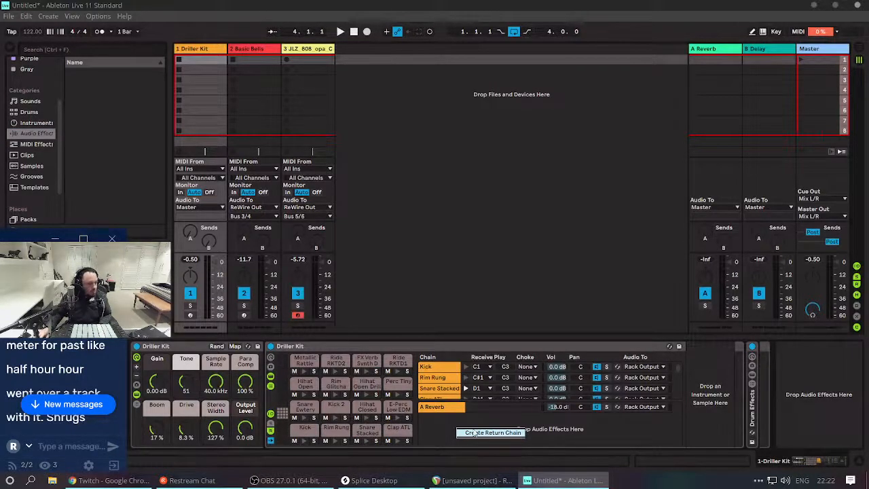
left_click(303, 430)
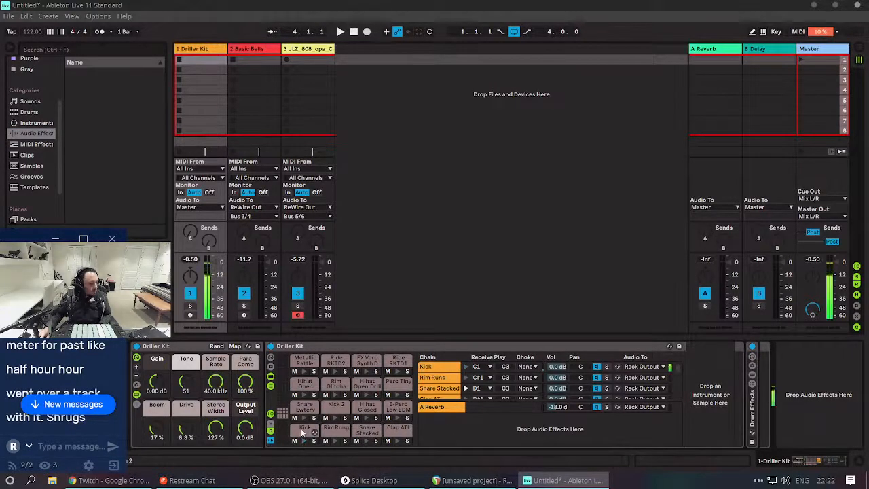
left_click(466, 430)
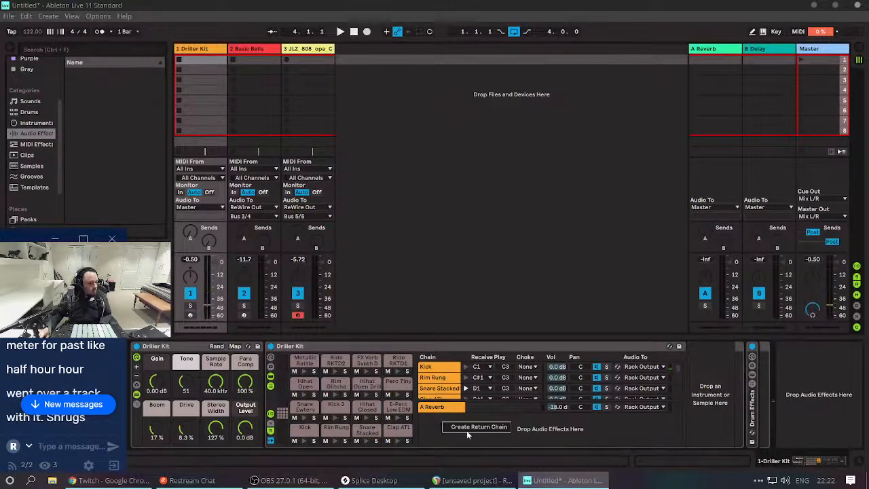
left_click(468, 428)
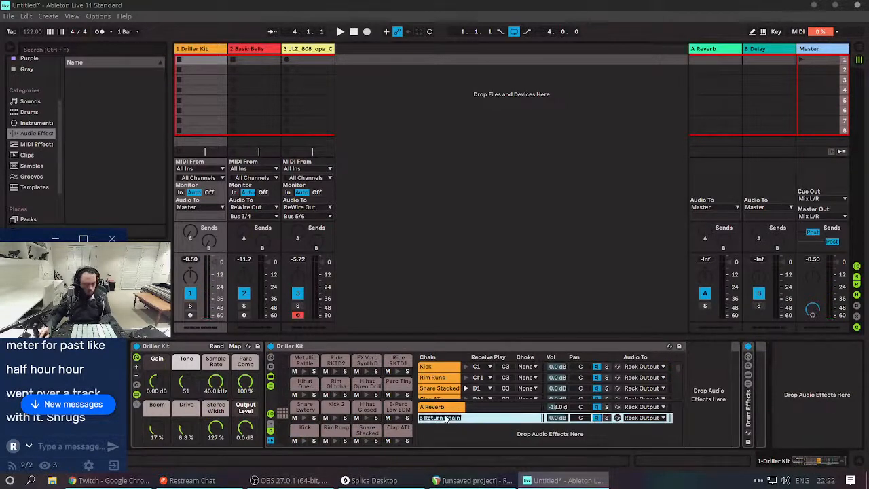
type("Reaper")
key("Return")
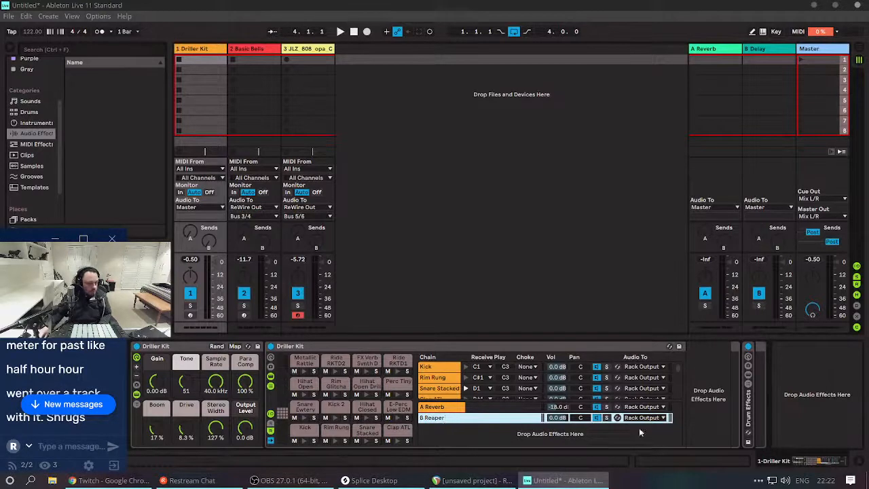
left_click(641, 417)
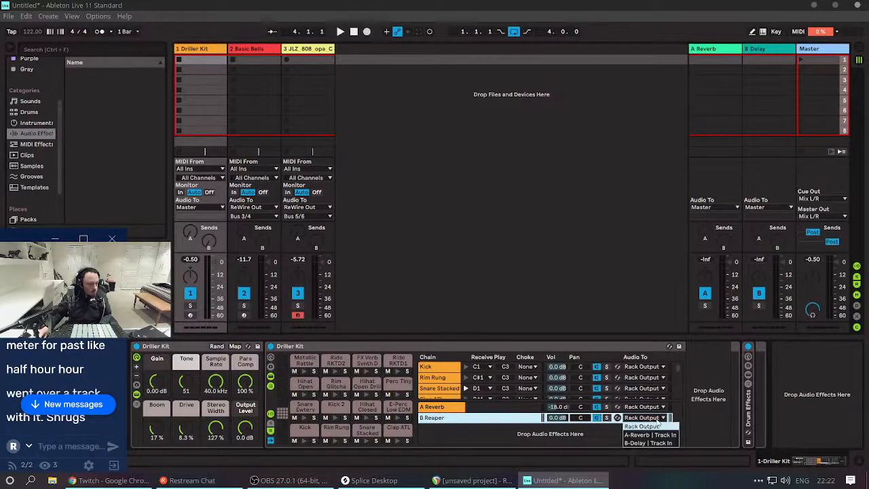
left_click(657, 423)
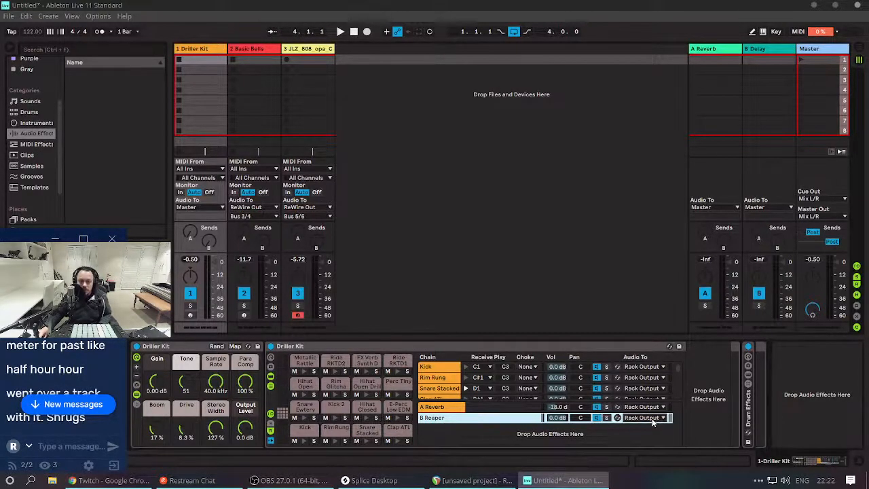
Insert a new return track in the set and rename it Reaper.
left_click(48, 15)
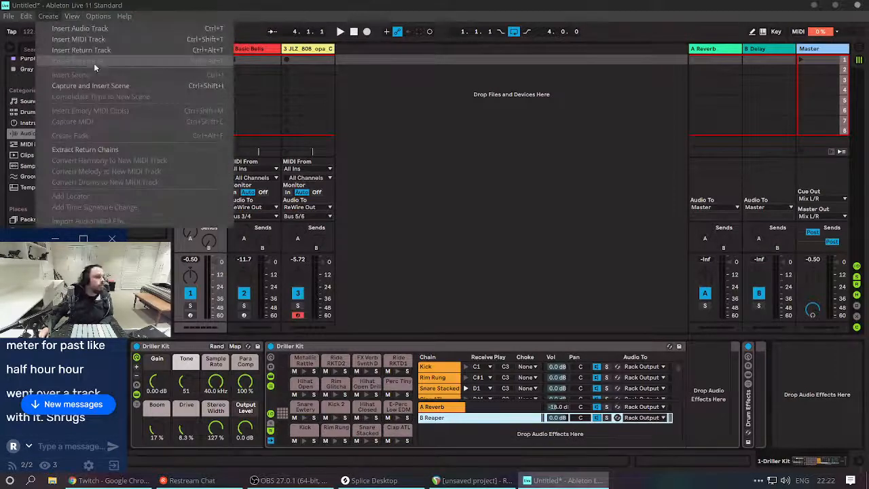
left_click(91, 50)
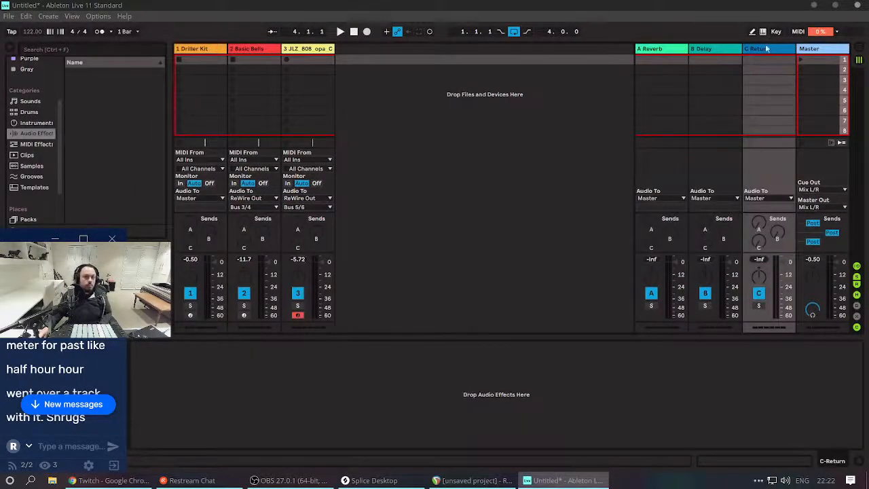
left_click(762, 49)
key("ctrl+r")
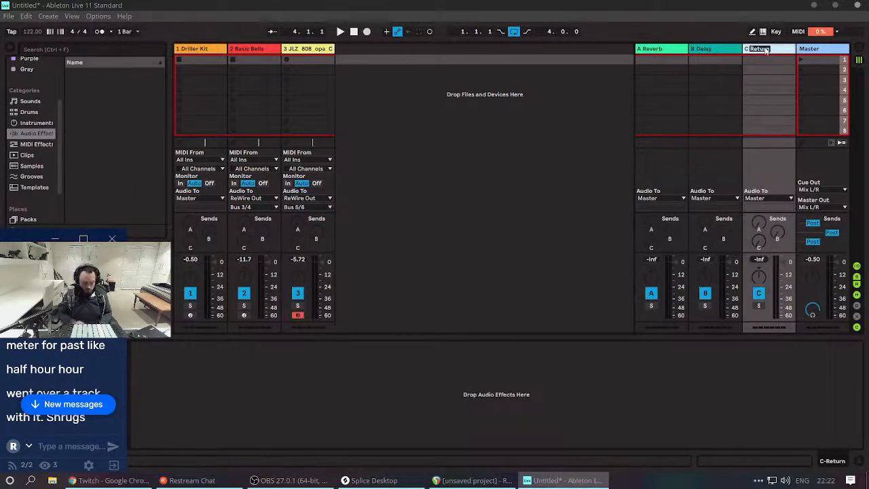
type("Reaper")
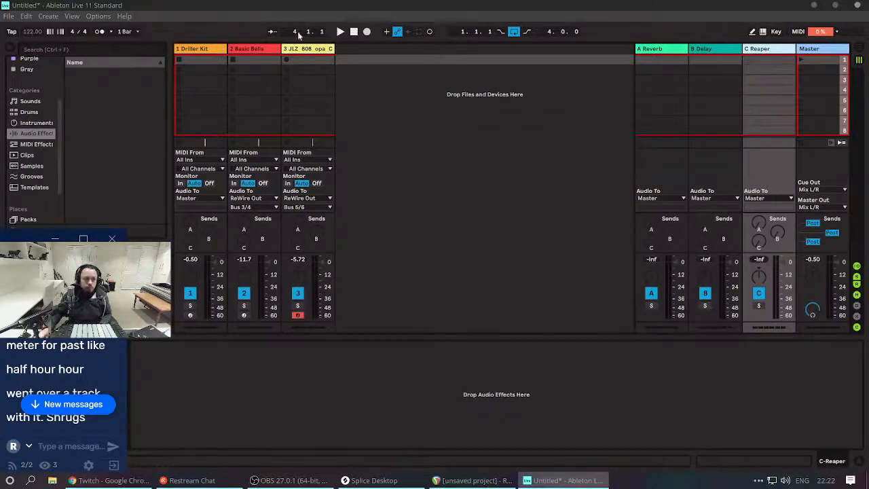
Select the Driller Kit track and show the send levels in its drum rack's chain list.
left_click(206, 63)
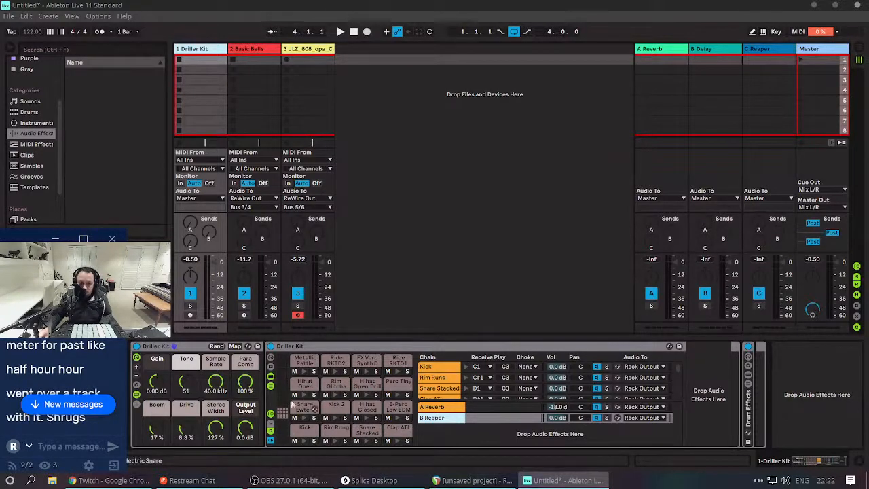
left_click(270, 428)
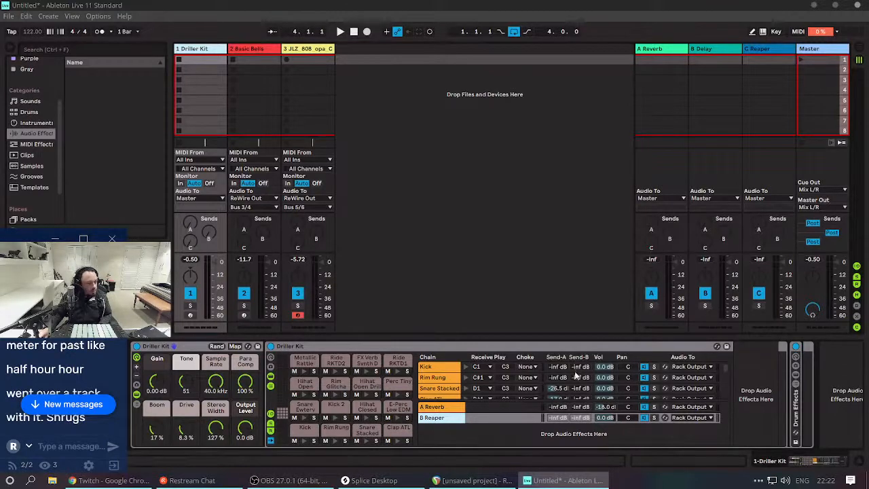
Try the Kick chain's Send-A at 0 dB during playback, inspect the Reaper return chain, and reset Send-A to -inf.
left_click_drag(560, 369, 561, 312)
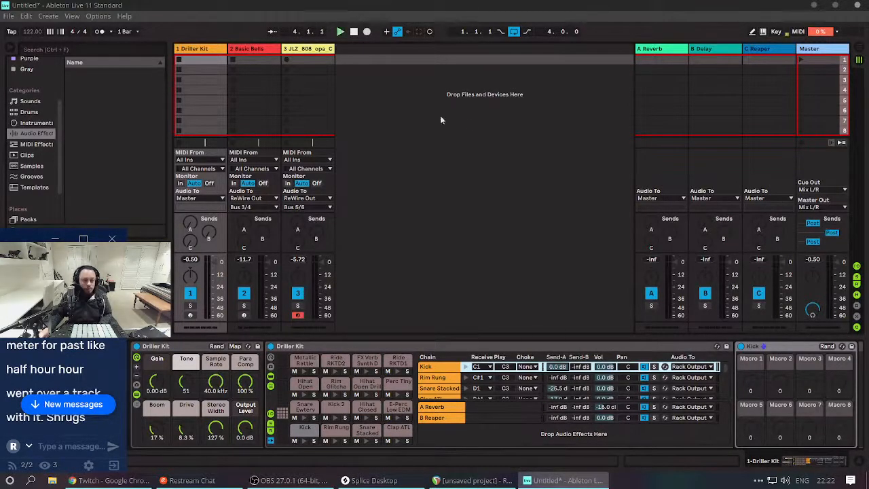
key("space")
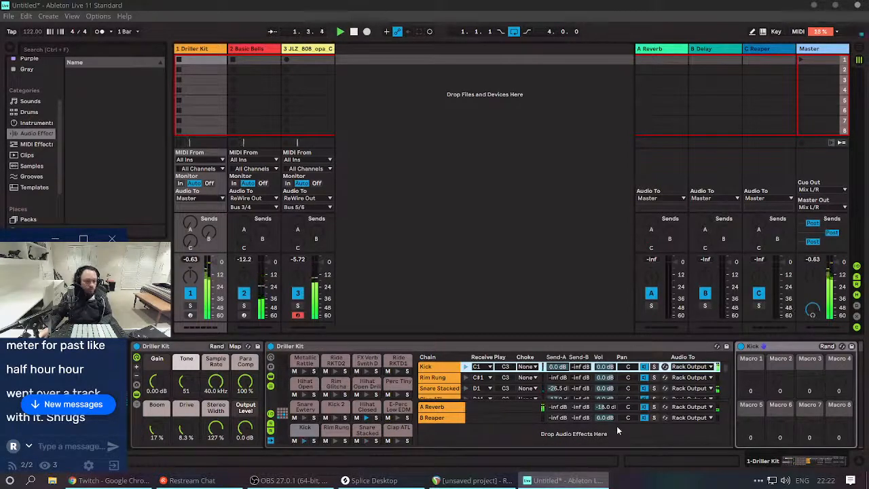
left_click(436, 419)
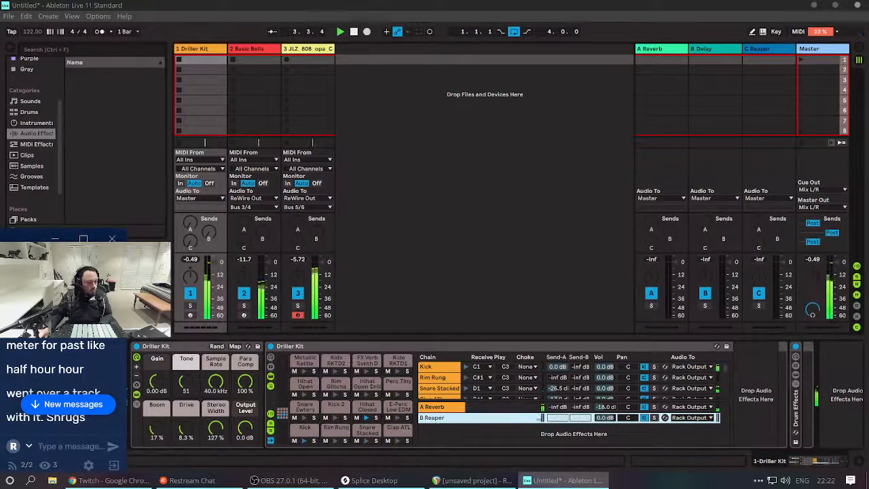
left_click(556, 367)
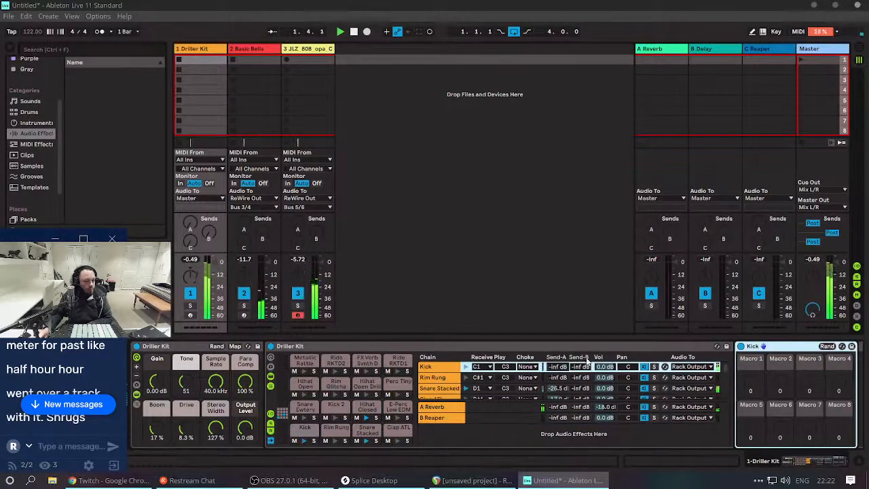
Set the Kick chain's Send-B to 0 dB and route the Reaper return chain's audio to C-Reaper | Track In.
left_click_drag(582, 367, 582, 334)
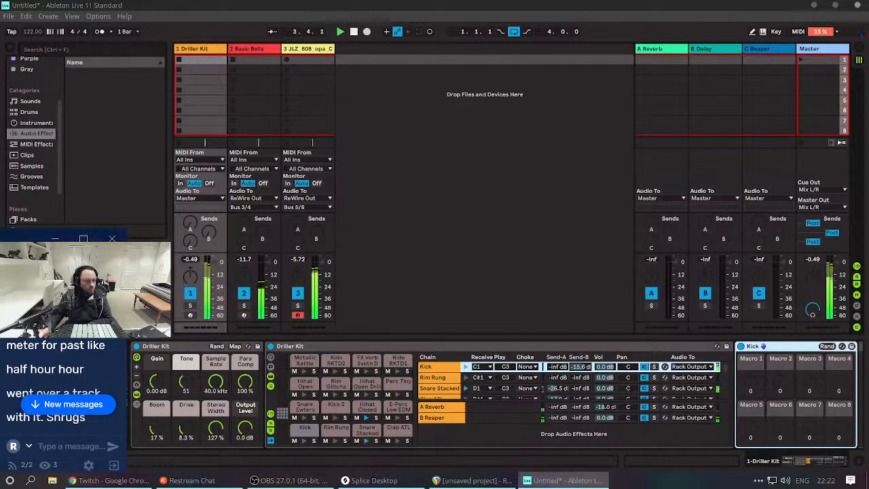
left_click_drag(582, 368, 582, 363)
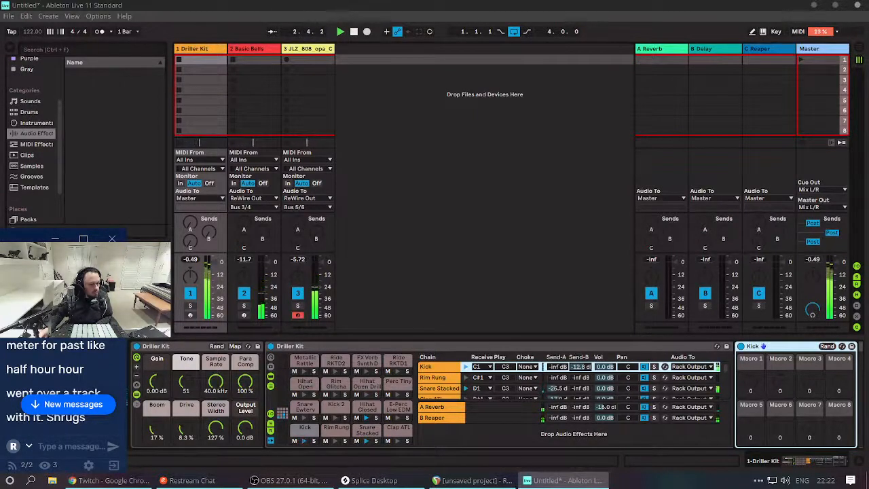
left_click_drag(582, 364, 582, 355)
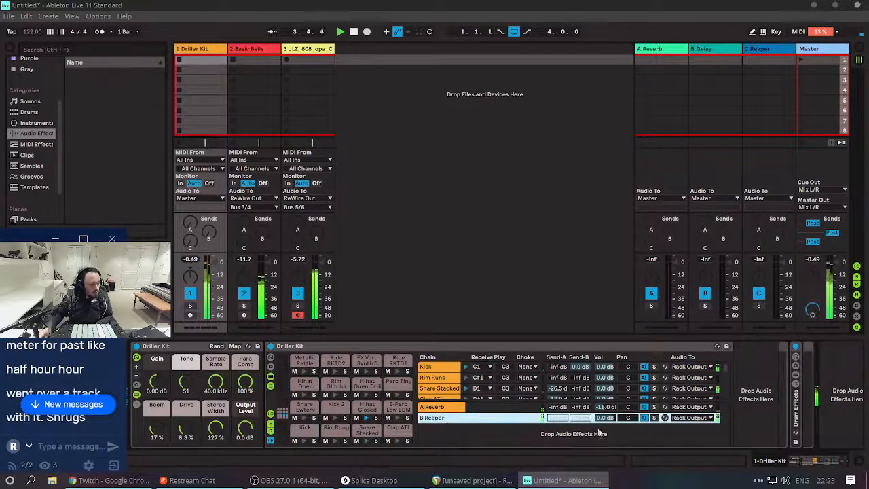
left_click(704, 418)
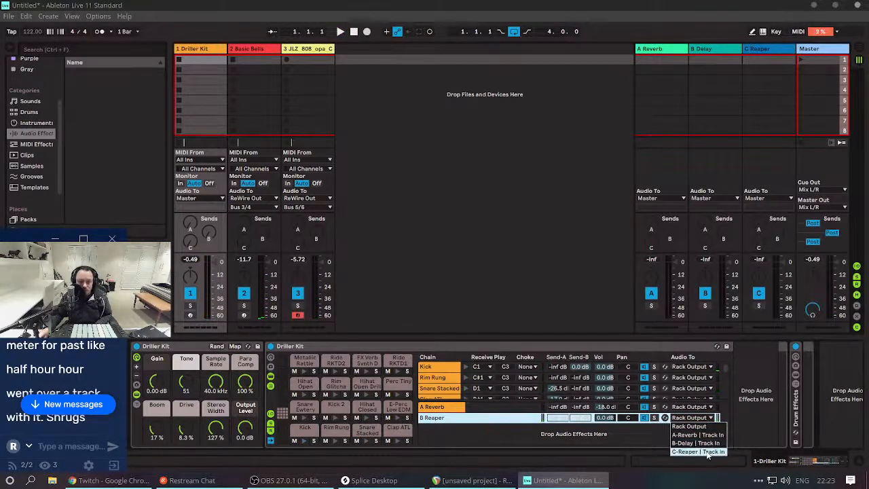
left_click(706, 450)
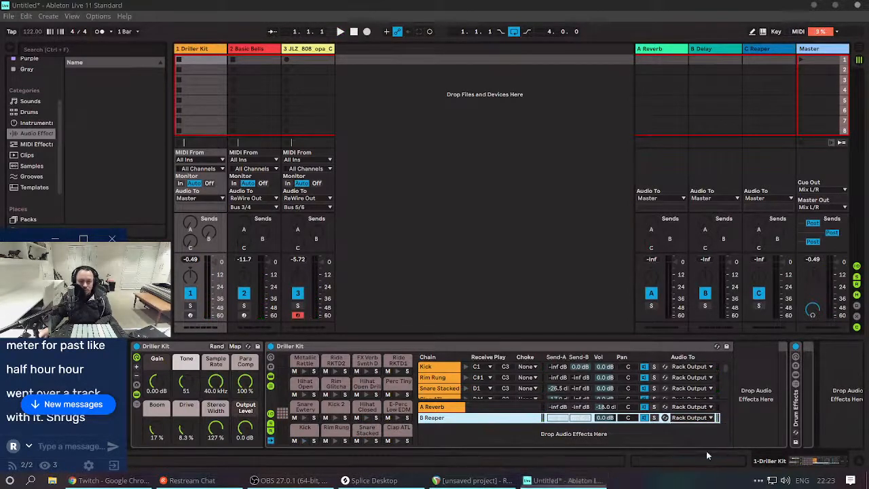
Route the C Reaper return track's audio output to ReWire Out on Bus 7/8.
left_click(781, 50)
left_click(779, 198)
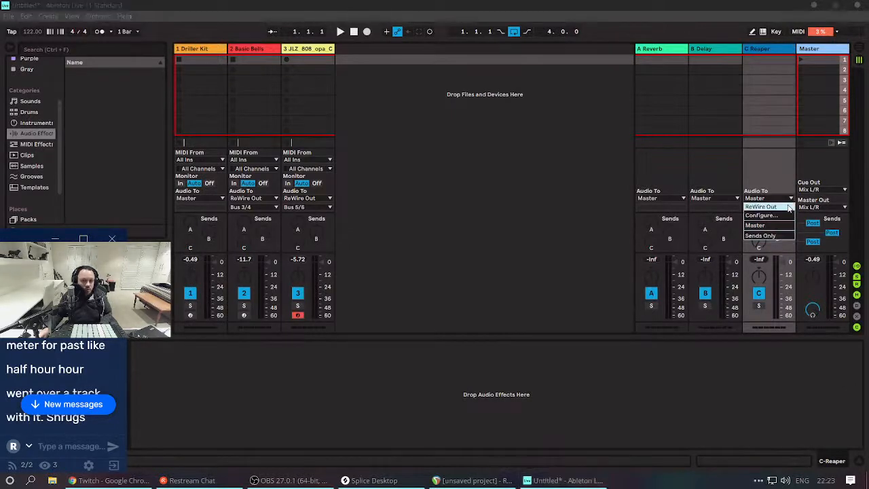
left_click(788, 207)
left_click(767, 207)
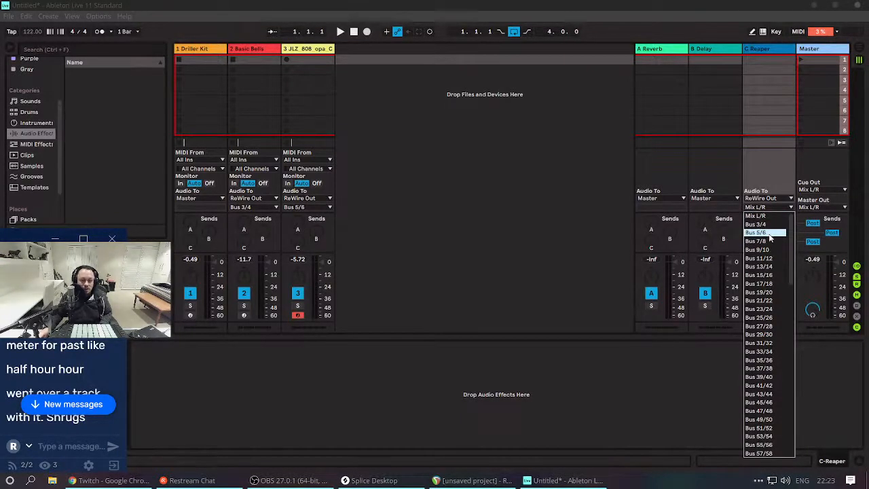
left_click(765, 241)
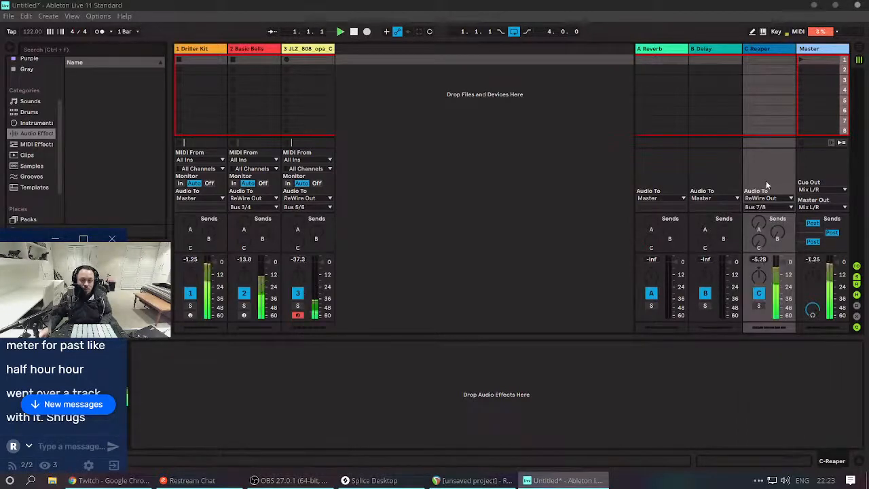
Play the set and compare the Reaper return signal with the Driller Kit's Kick pad muted and unmuted.
left_click(201, 48)
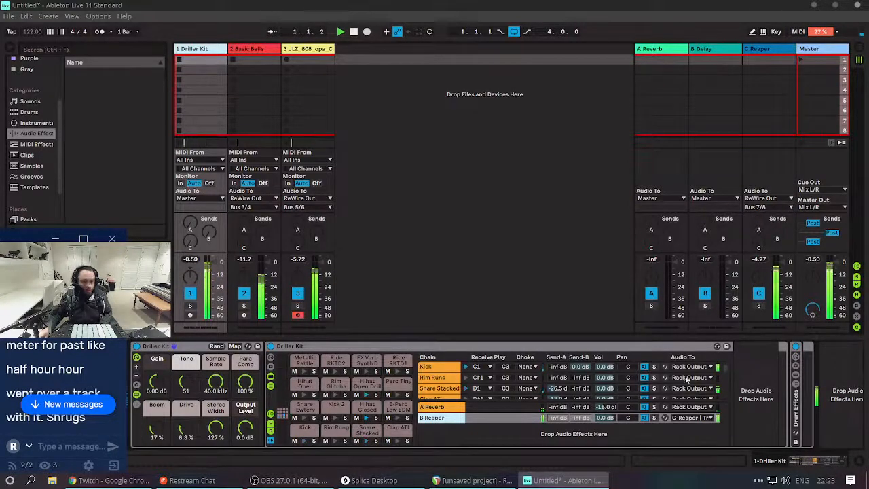
key("space")
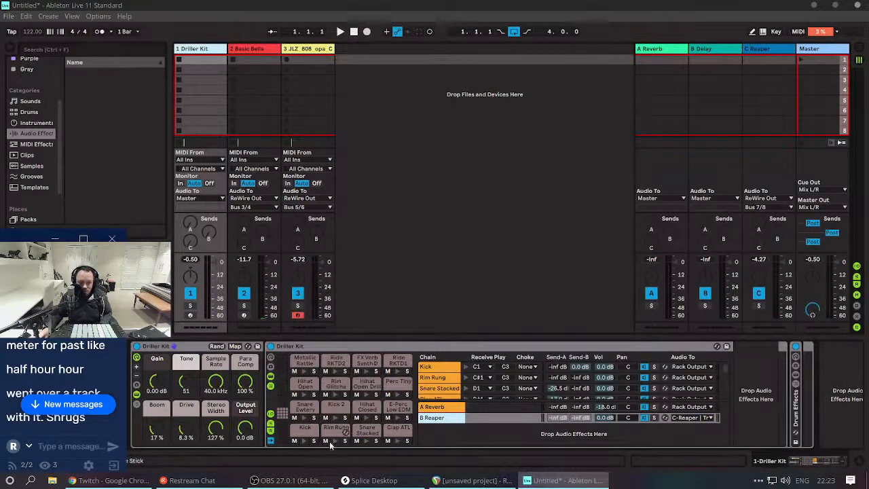
left_click(295, 440)
key("space")
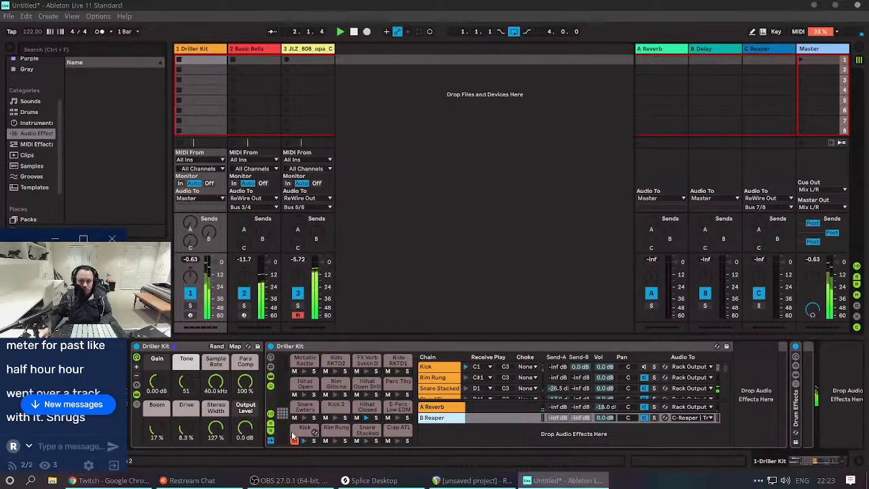
left_click(294, 440)
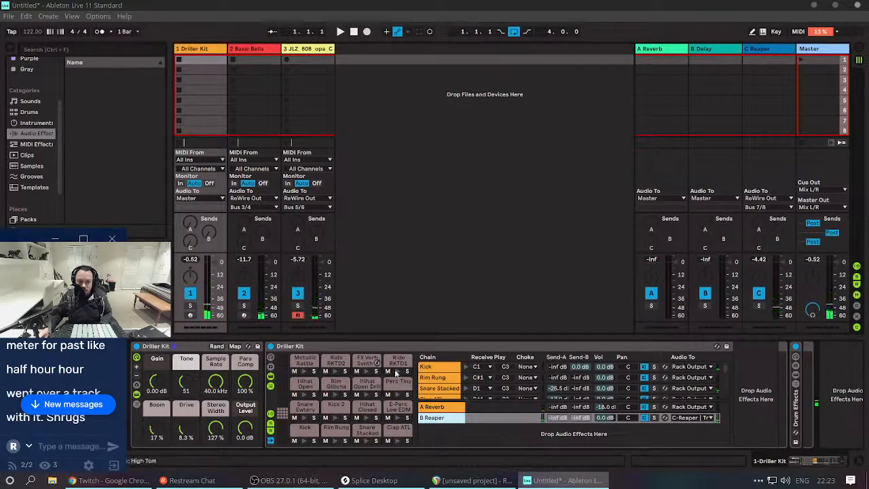
Select the Kick chain, play the set and turn off the Driller Kit track's output.
left_click(440, 368)
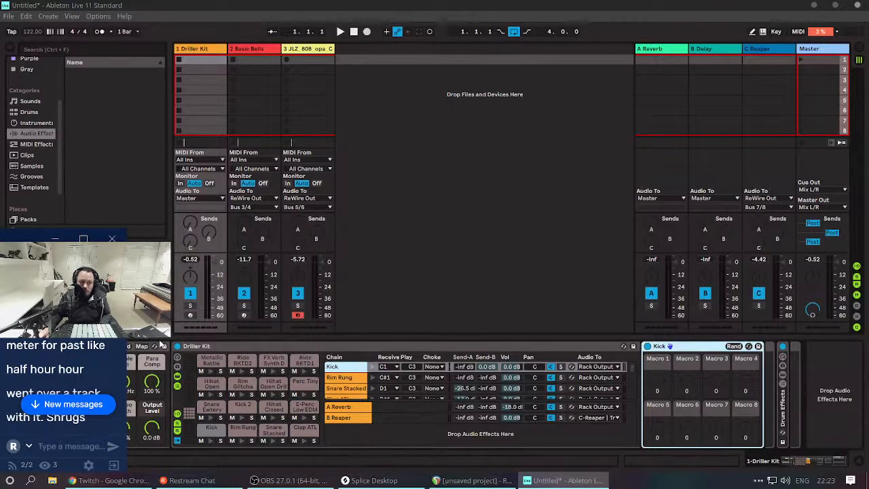
scroll(405, 401, "left", 3)
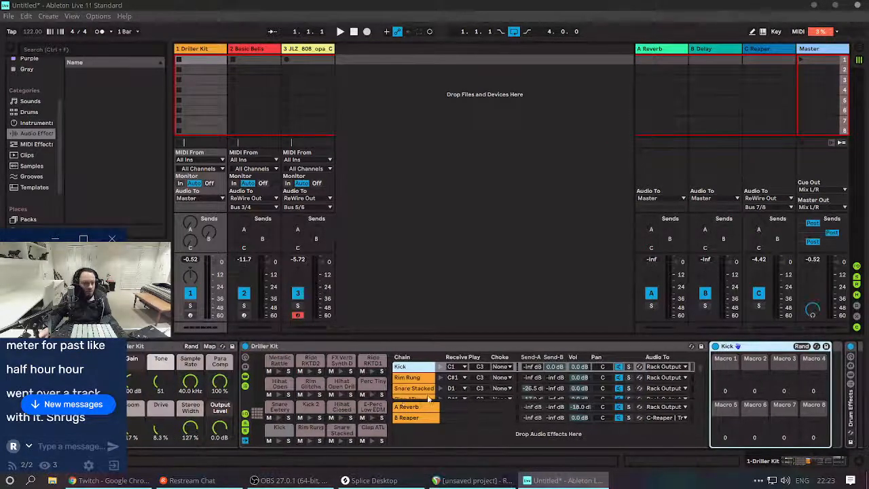
key("space")
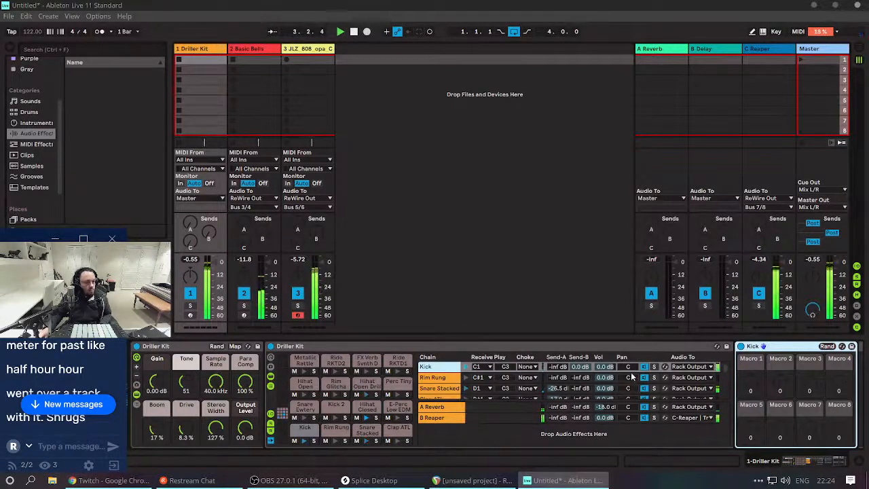
left_click(191, 293)
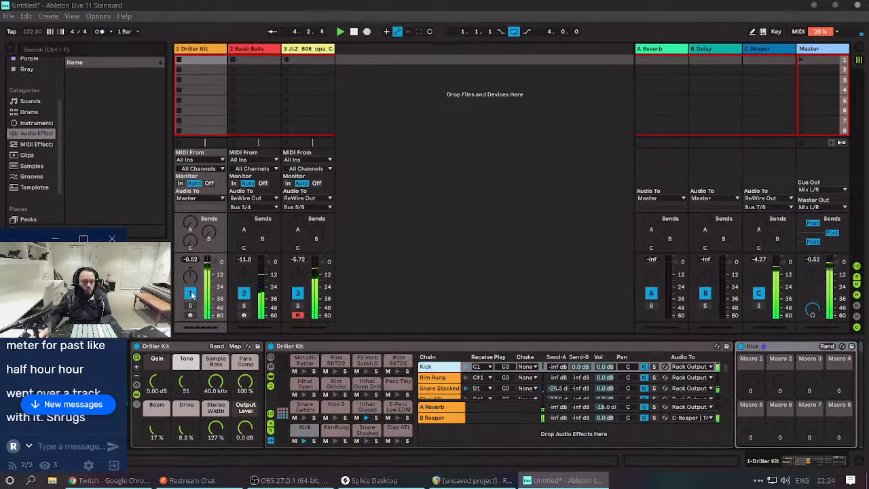
left_click(190, 294)
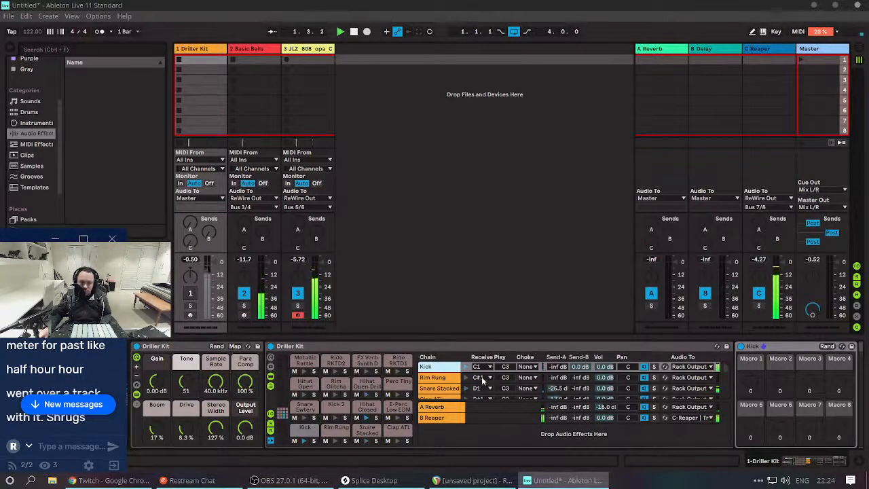
Insert a return track, then rename return track C to Kick and the new return track D to Drums.
left_click(49, 19)
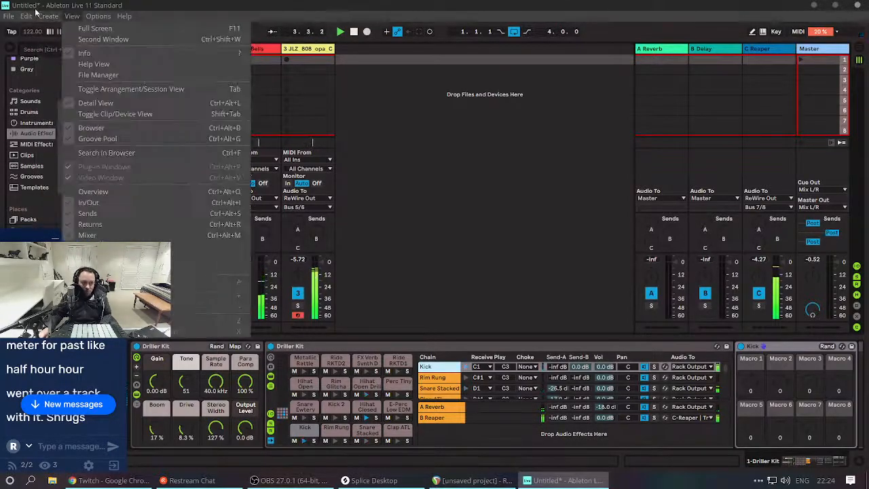
mouse_move(49, 16)
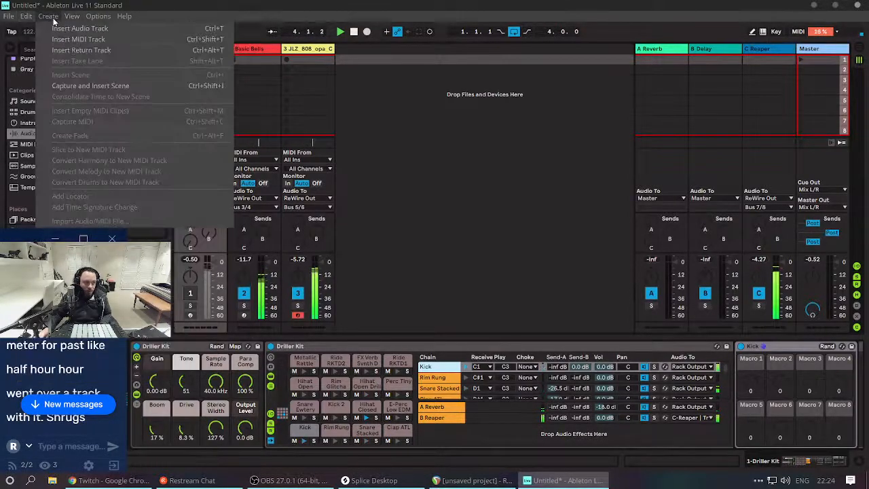
left_click(80, 50)
left_click(710, 49)
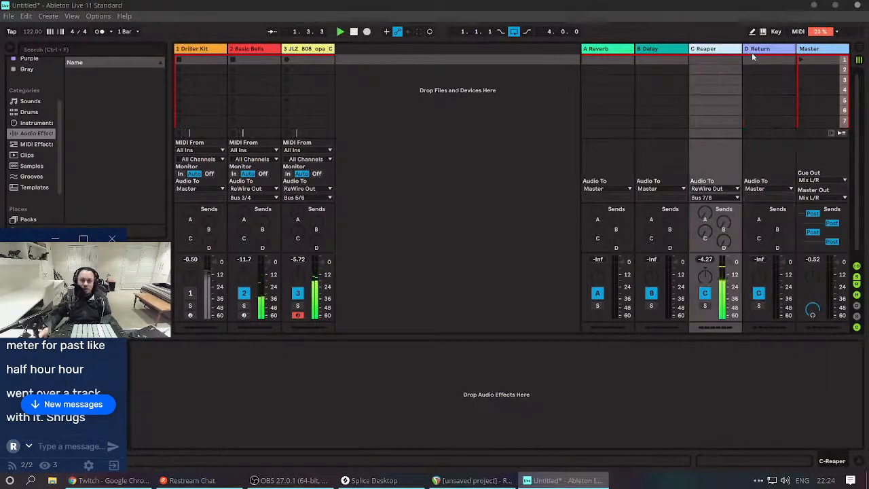
key("ctrl+r")
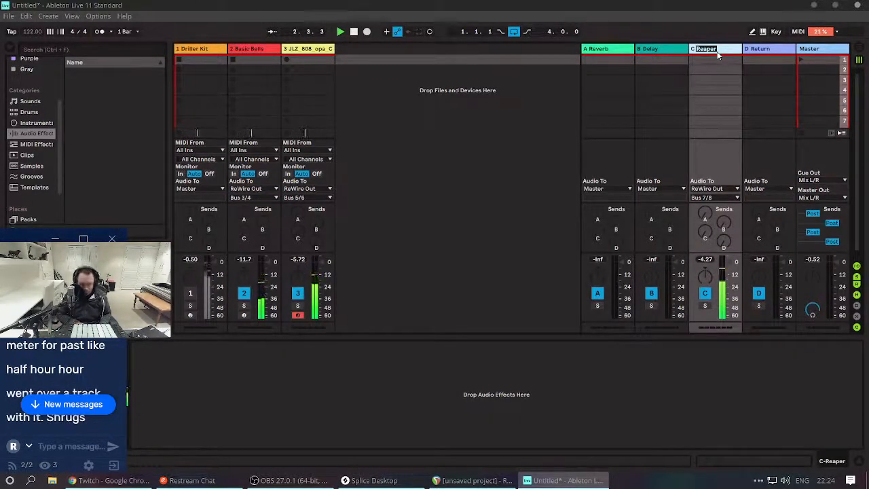
type("Kick")
key("Tab")
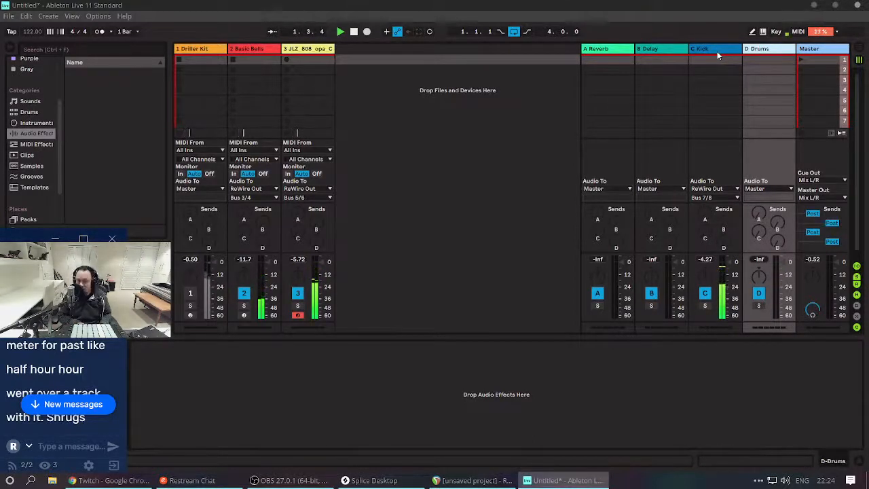
Add a return chain named Rest to the Driller Kit rack and route its audio to D-Drums | Track In.
left_click(196, 49)
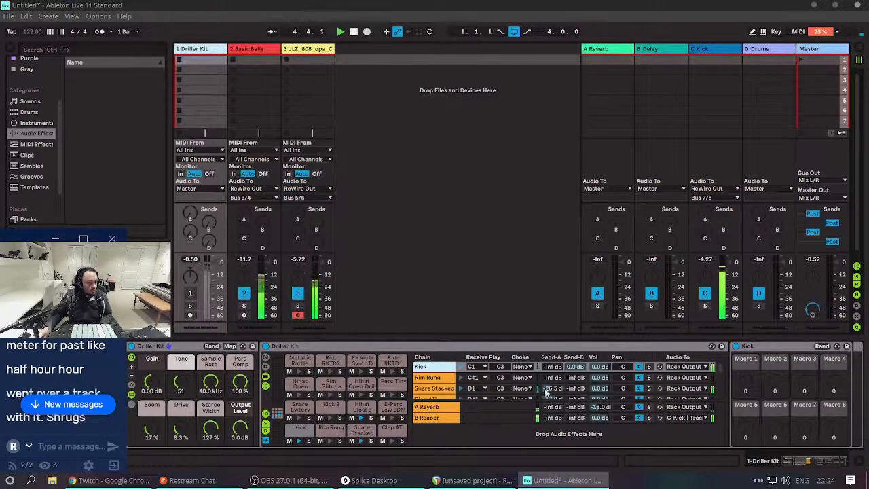
left_click(442, 433)
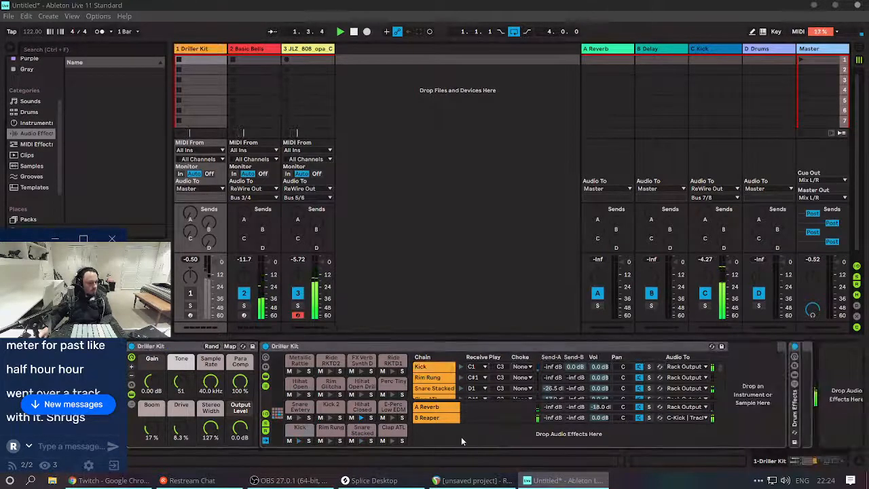
left_click(441, 428)
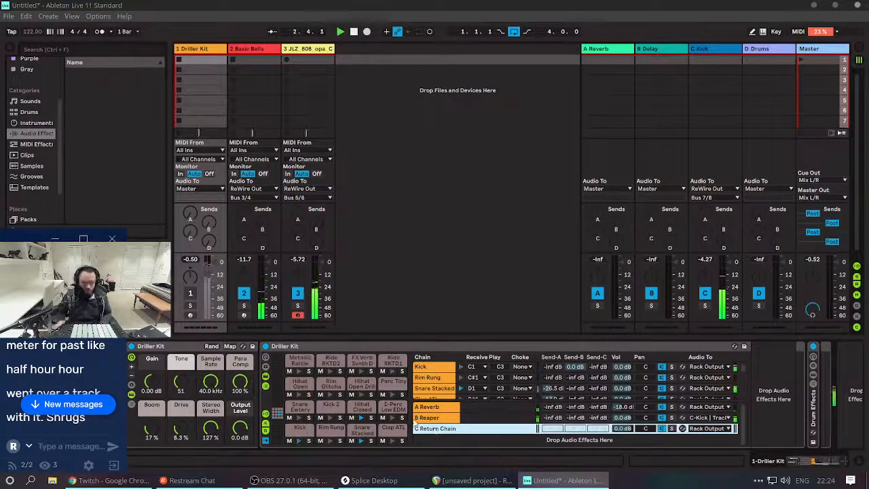
key("ctrl+r")
key("BackSpace")
key("Return")
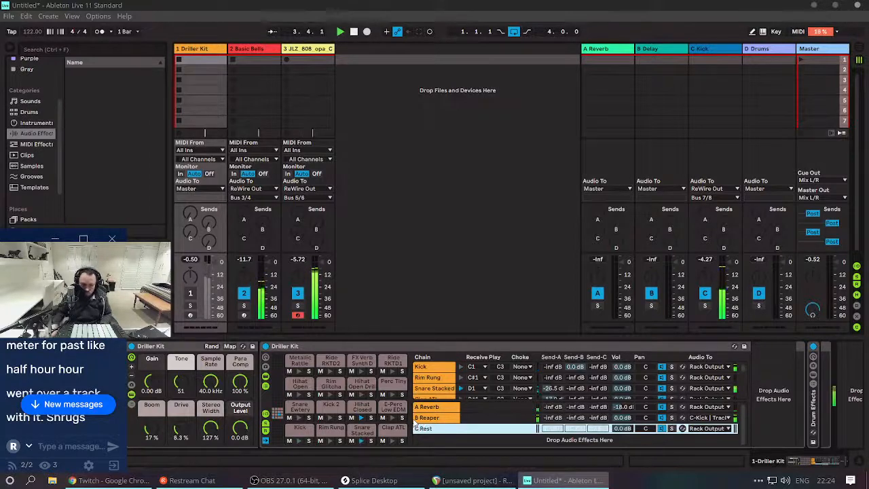
left_click(706, 428)
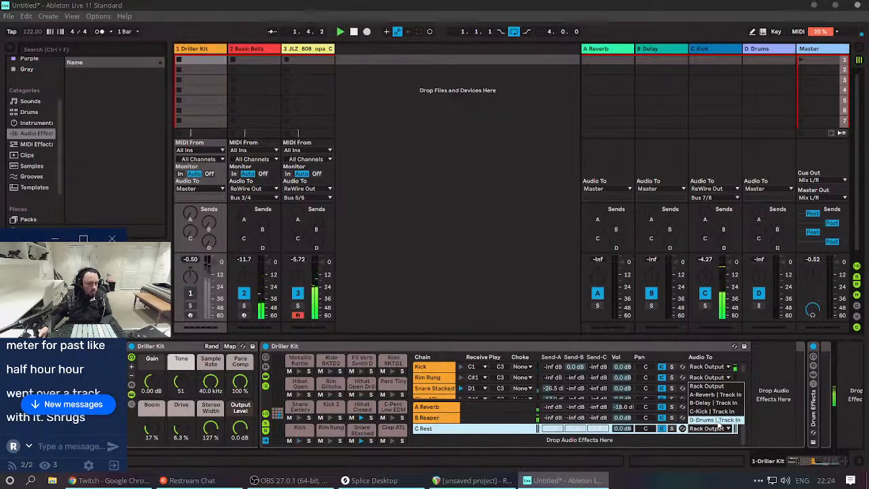
left_click(714, 421)
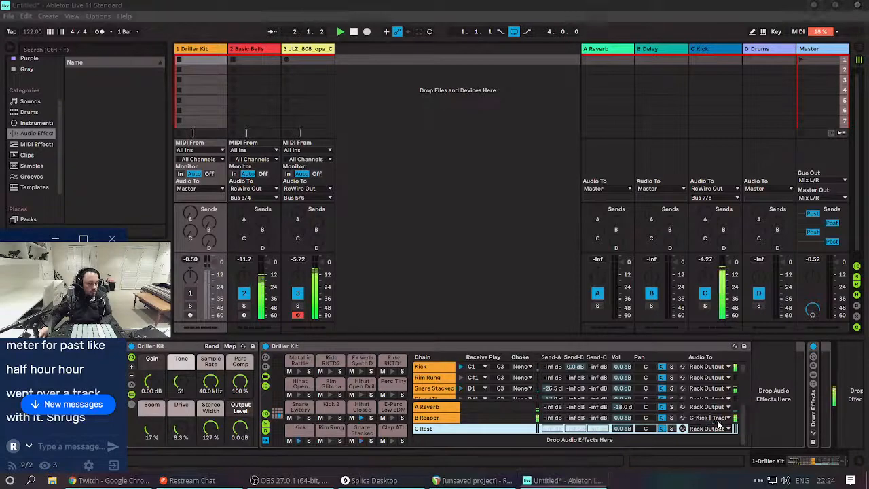
Set Send-C to 0 dB on the Rim Rung, Snare Stacked, Clap ATL, Snare Ewtery, Kick 2 and Hihat Closed chains.
left_click(602, 379)
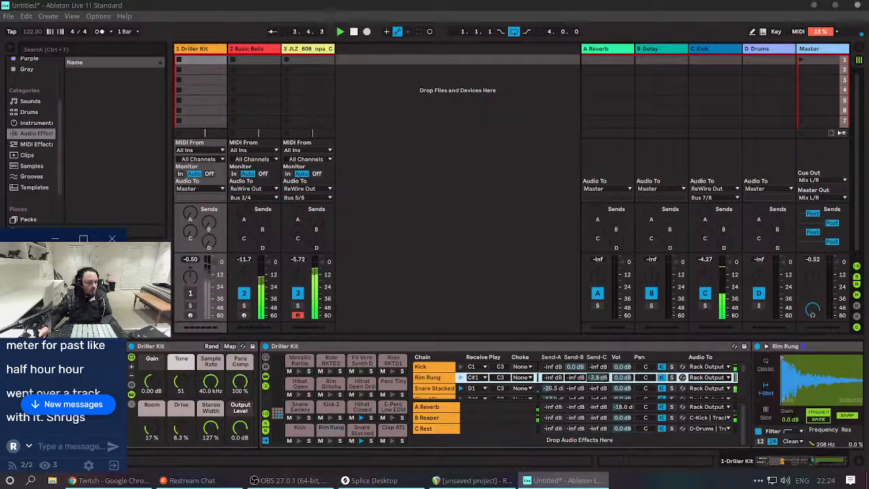
key("Down")
key("Down")
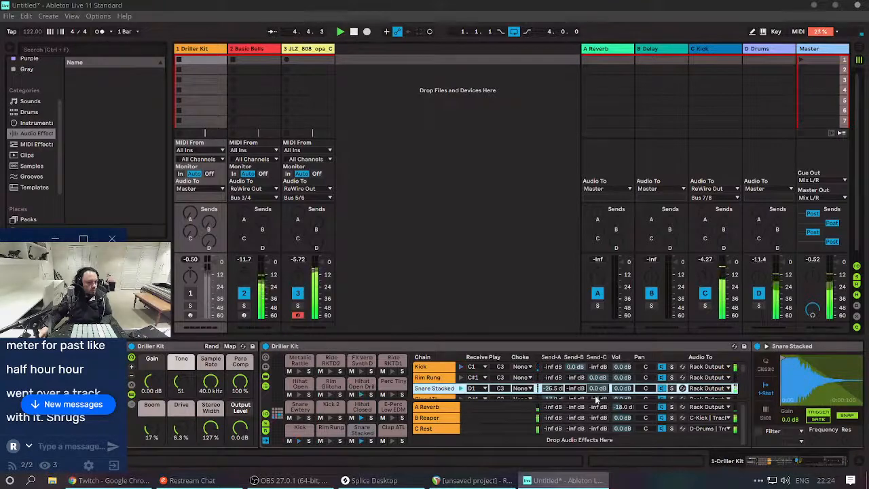
scroll(597, 389, "down", 2)
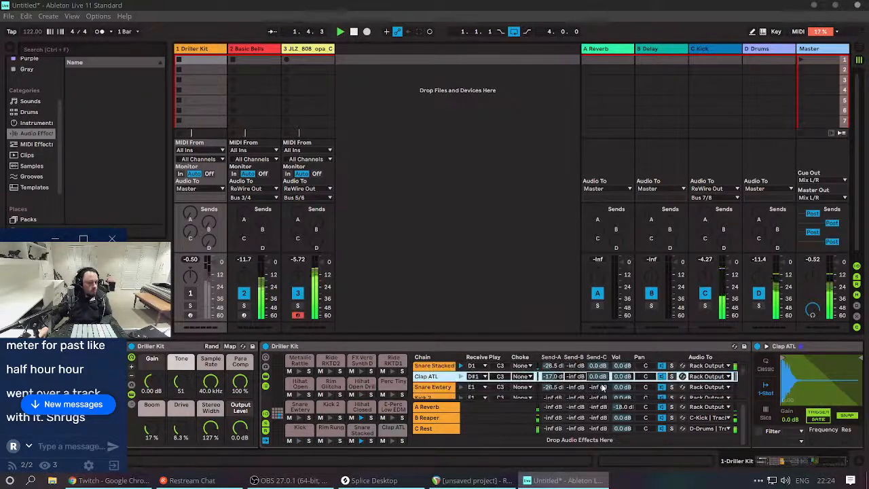
left_click_drag(597, 387, 598, 368)
left_click(597, 397)
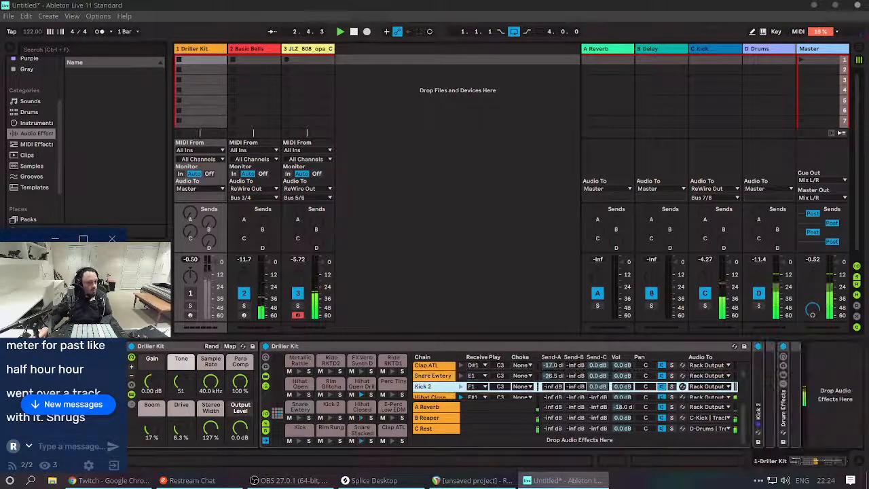
left_click_drag(598, 397, 598, 339)
Set Send-C to 0 dB on the Rim Glitcha, Hihat Open Good, Perc Tiny and A#1 Hihat Open chains.
scroll(598, 395, "down", 1)
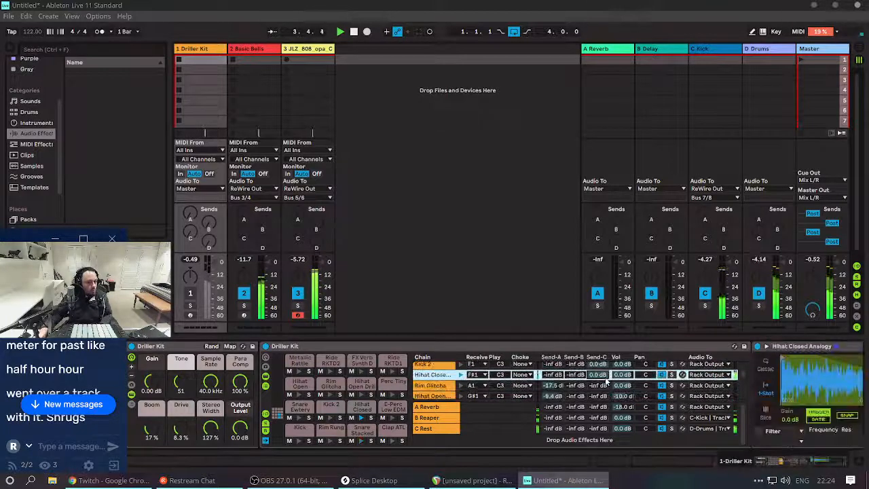
left_click_drag(597, 388, 597, 360)
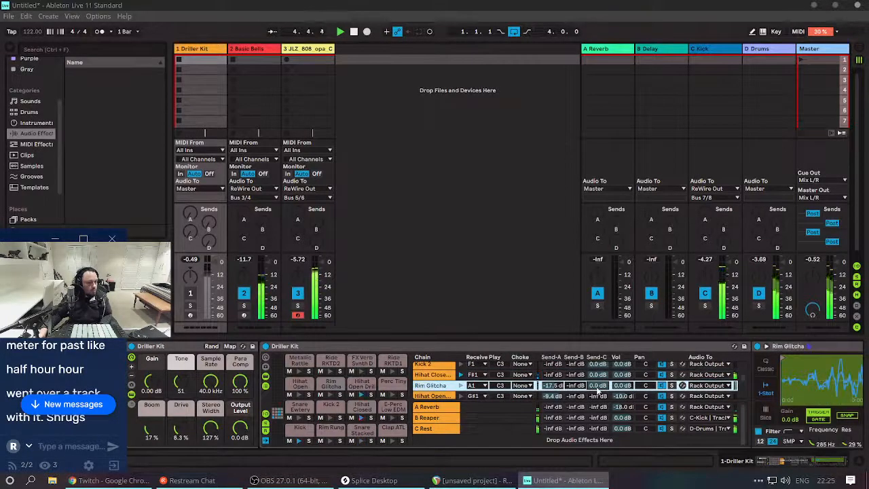
left_click_drag(599, 397, 600, 360)
scroll(596, 396, "down", 1)
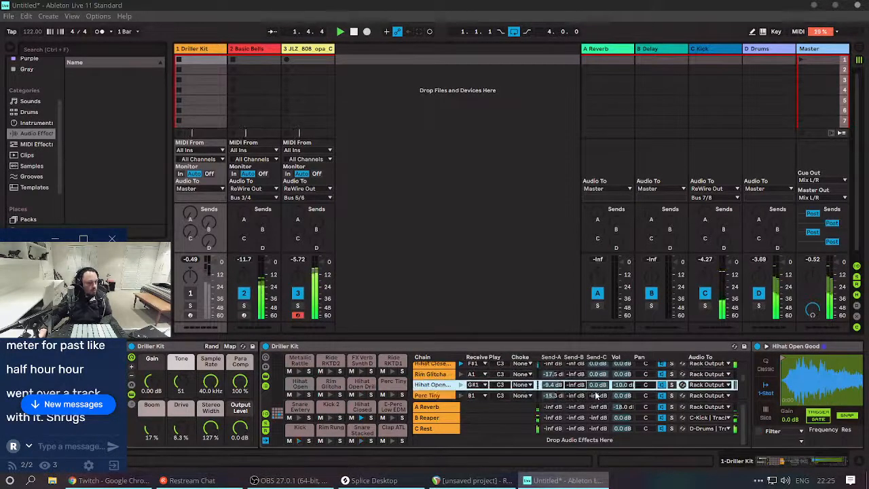
left_click_drag(597, 395, 597, 359)
scroll(597, 395, "down", 1)
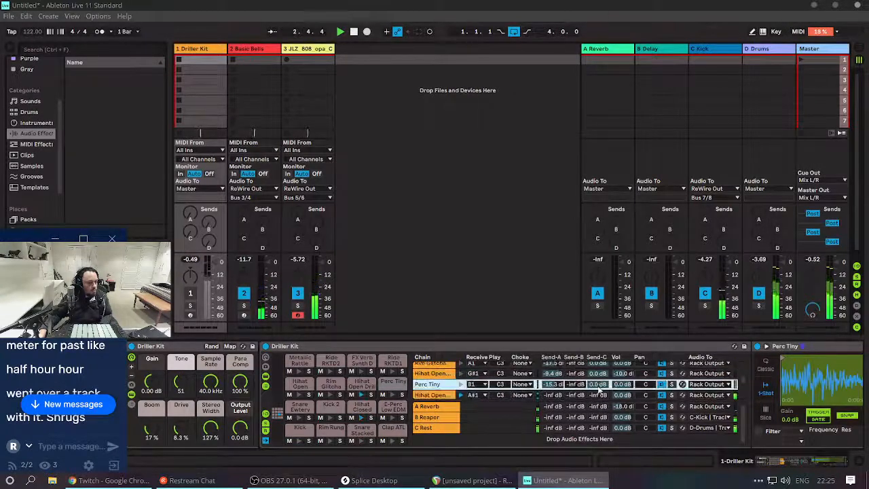
left_click_drag(597, 395, 598, 353)
Set Send-C to 0 dB on the remaining chains, from E-Perc Low EDM through Metallic Rattle and the Rides to FX Verb.
scroll(597, 390, "down", 4)
scroll(598, 380, "up", 1)
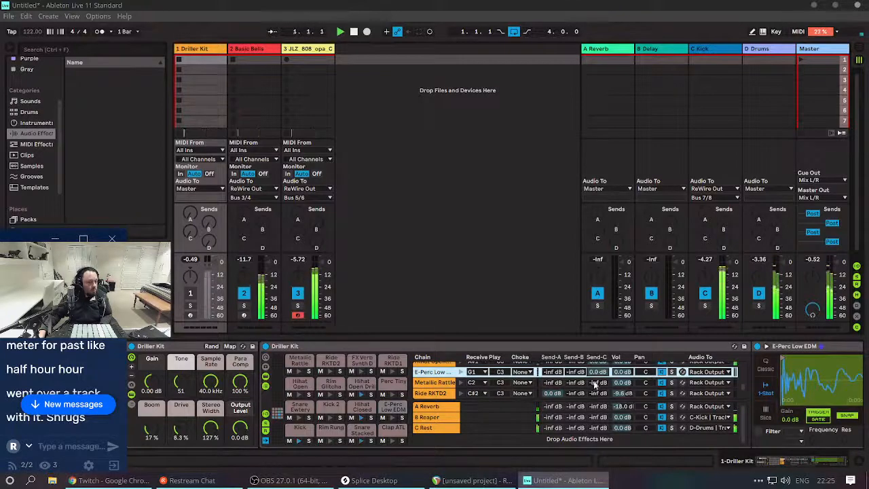
left_click_drag(595, 385, 595, 353)
left_click_drag(598, 393, 596, 370)
scroll(591, 386, "down", 1)
scroll(598, 392, "down", 1)
scroll(599, 393, "down", 1)
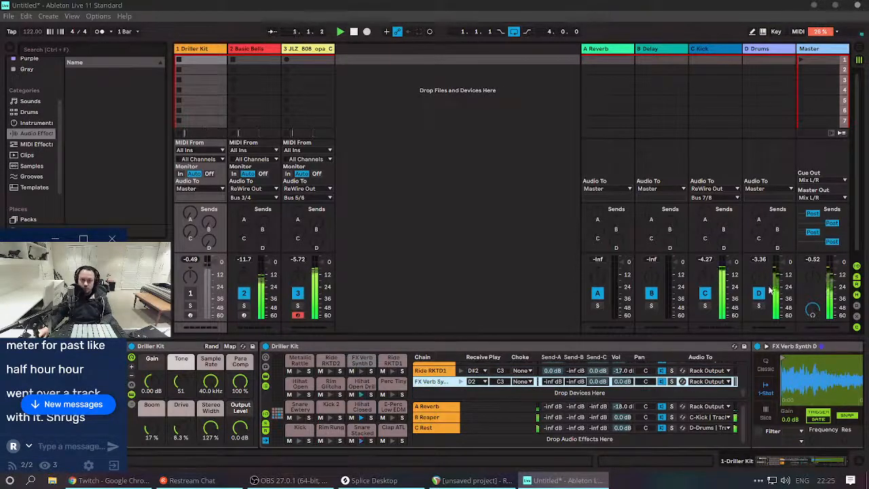
Switch to REAPER and map the Live track's ReWire outputs Bus 07 and Bus 08 to track channels 7 and 8.
key("alt+Tab")
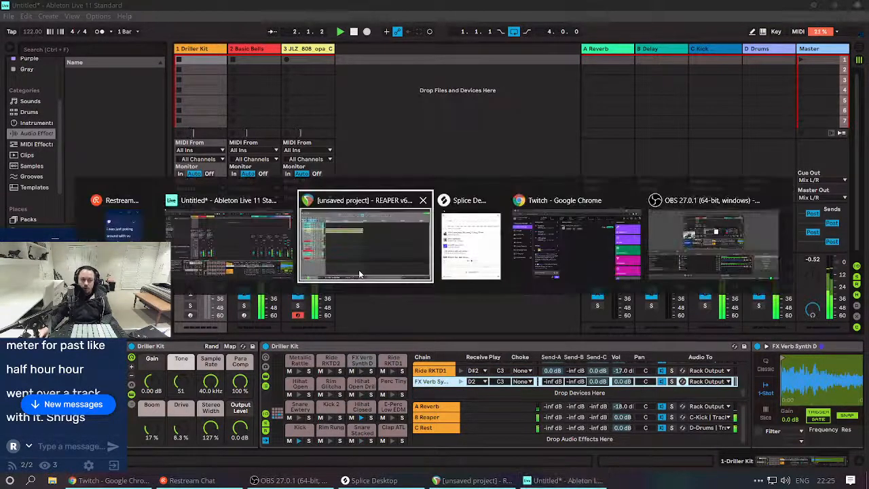
key("alt+Tab")
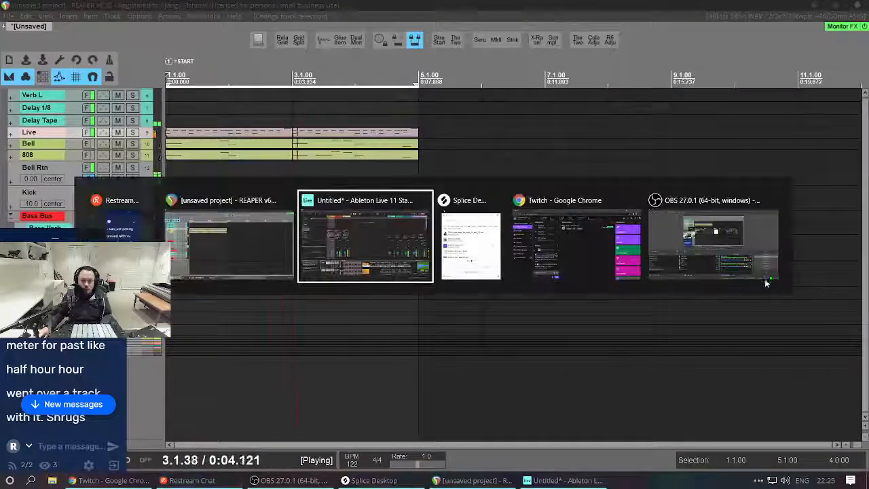
key("alt+Tab")
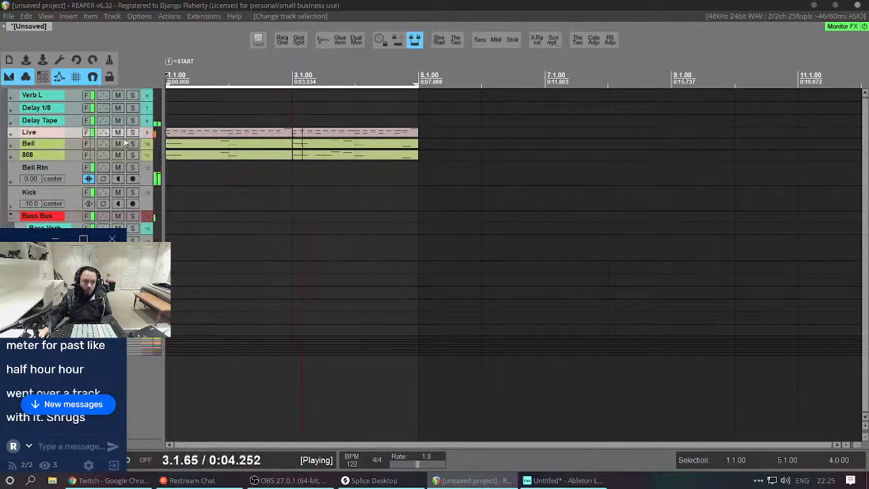
left_click(86, 132)
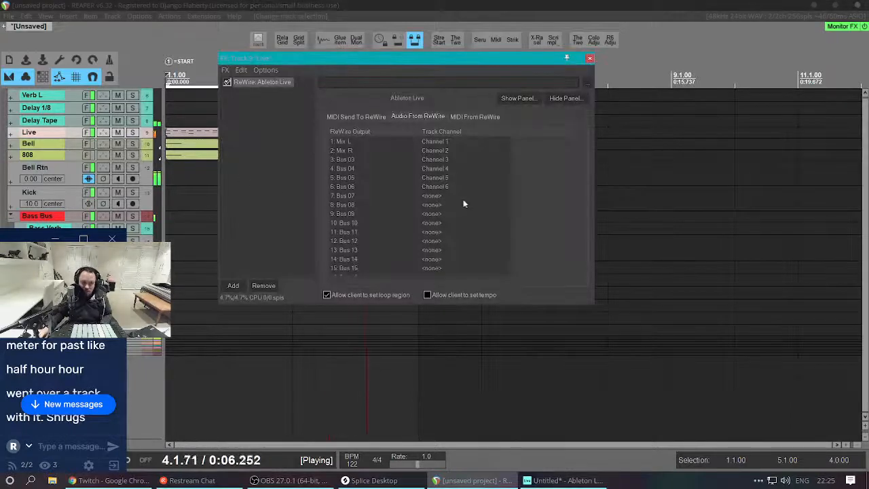
left_click(441, 196)
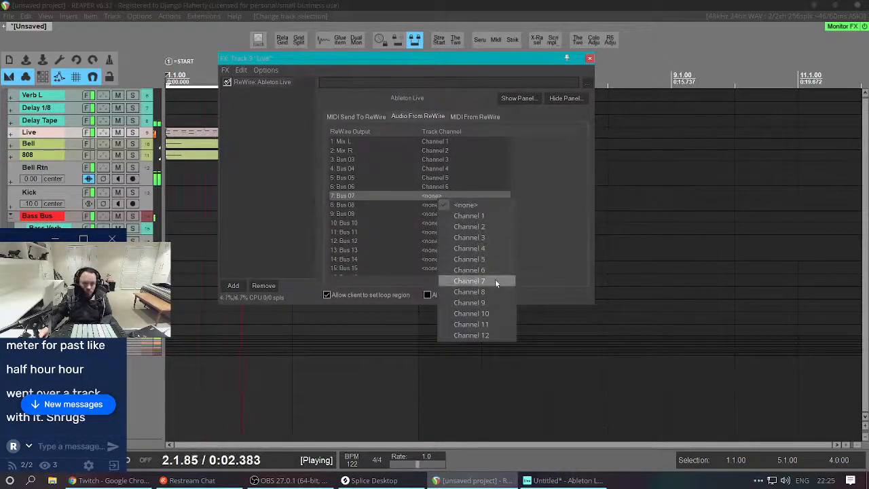
left_click(494, 278)
left_click(441, 205)
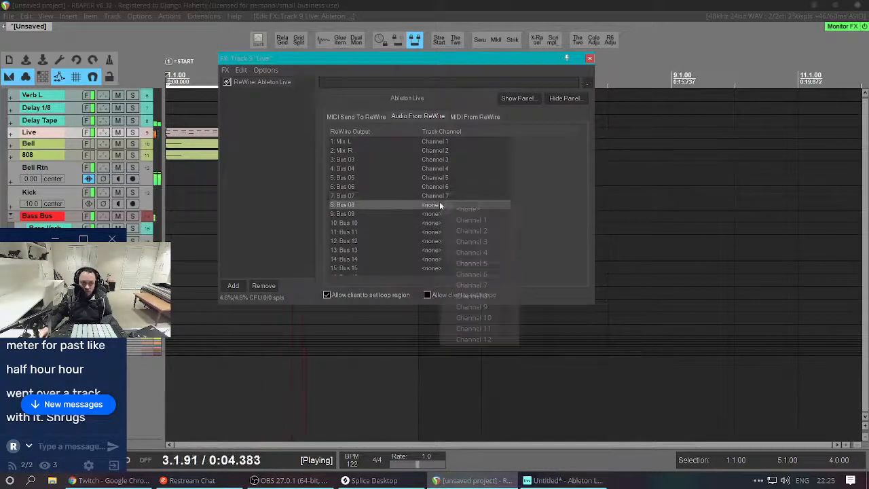
left_click(498, 301)
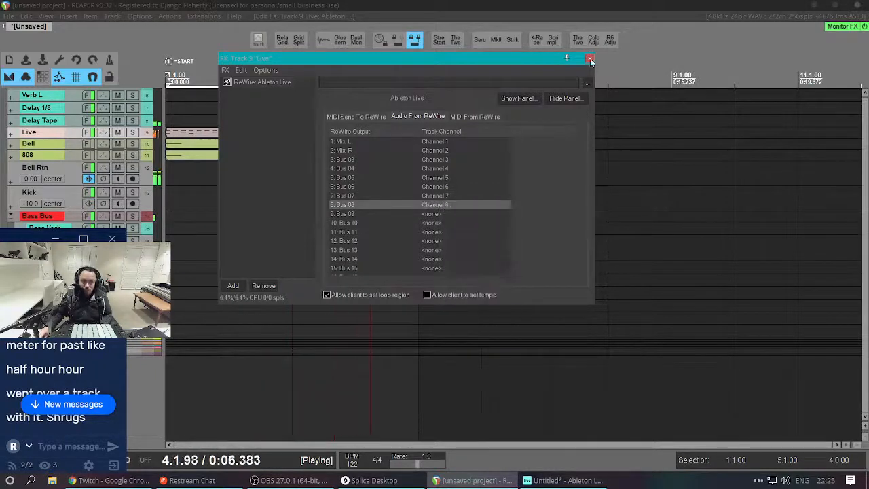
left_click(589, 60)
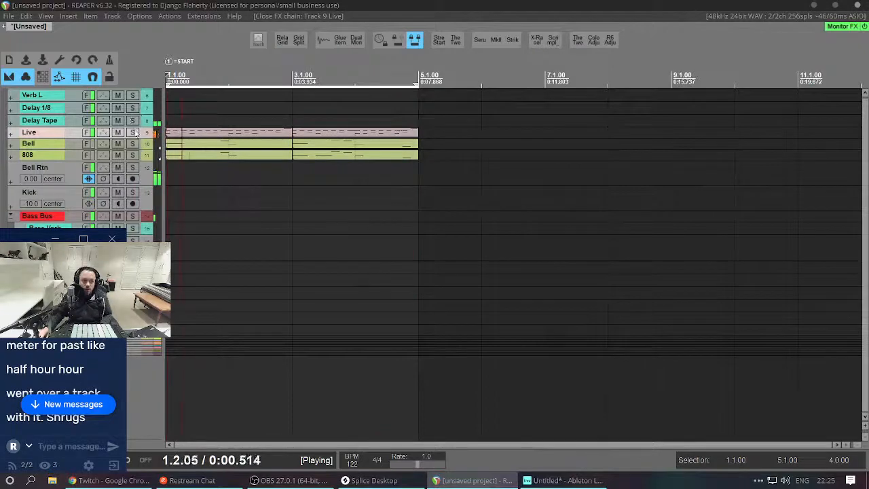
Add a send from the Live track to the Kick track and collapse the Live and Bell Rtn tracks' heights.
left_click_drag(48, 138, 86, 154)
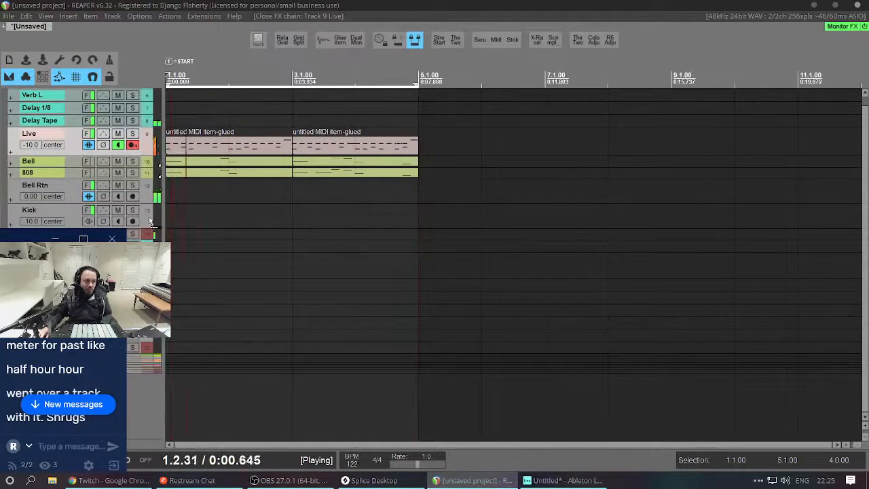
left_click_drag(149, 219, 150, 217)
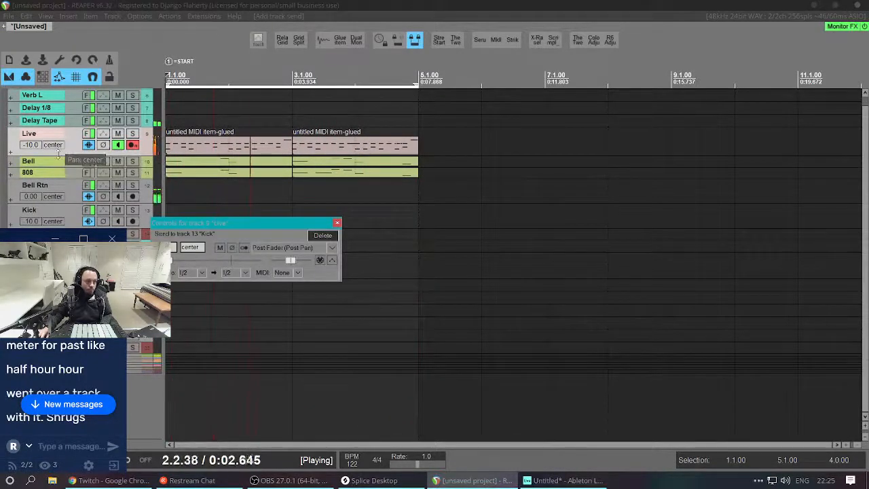
left_click_drag(58, 155, 65, 102)
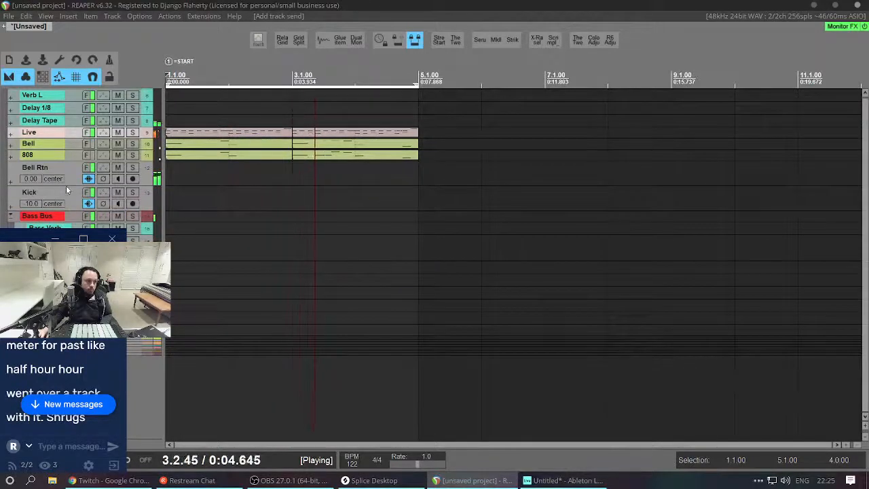
left_click_drag(66, 185, 85, 161)
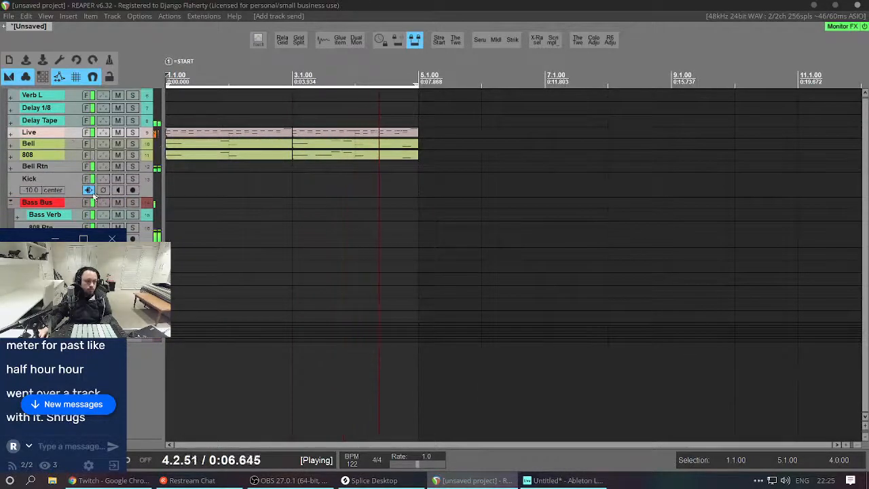
Set the Kick track's receive from Live to source channels 7/8 at 0 dB.
left_click(88, 190)
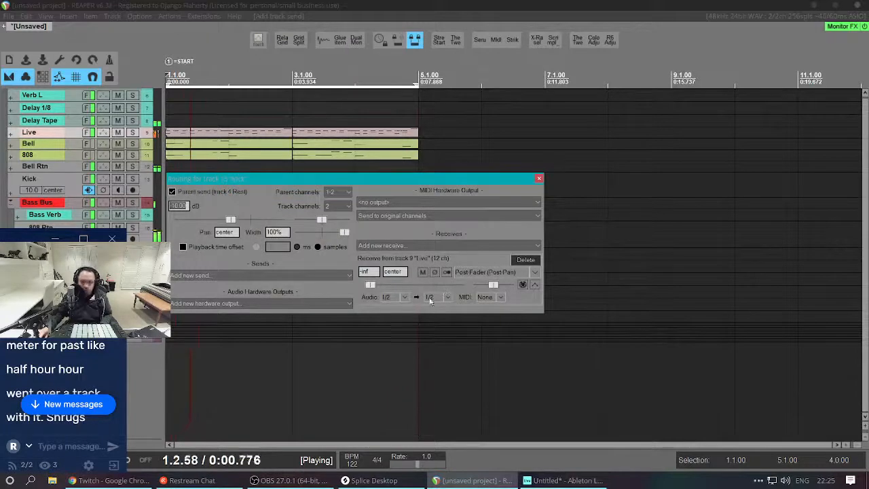
left_click(404, 297)
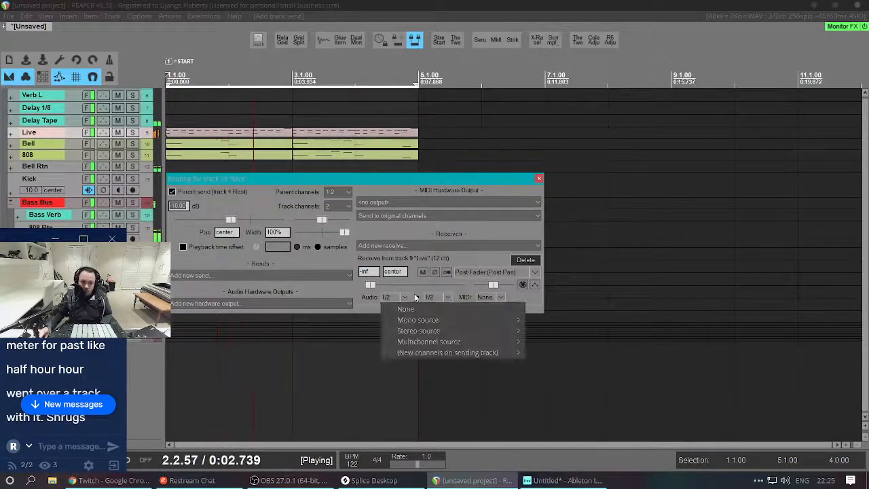
mouse_move(440, 330)
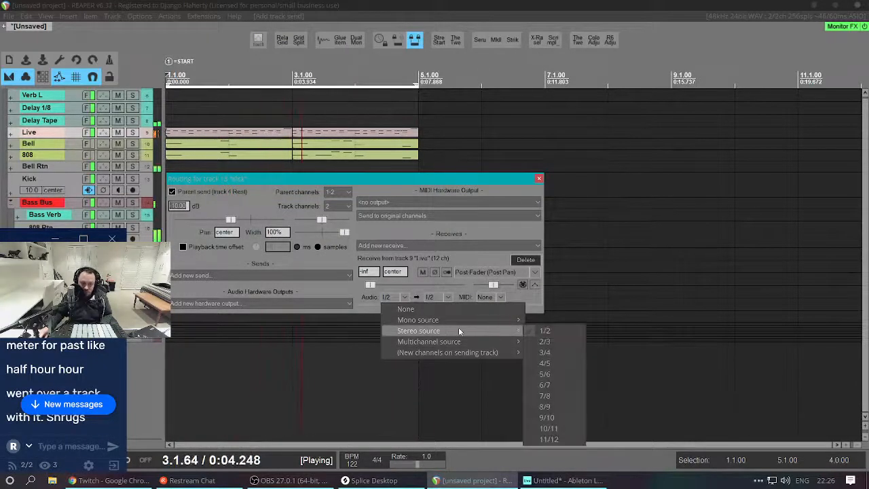
left_click(562, 396)
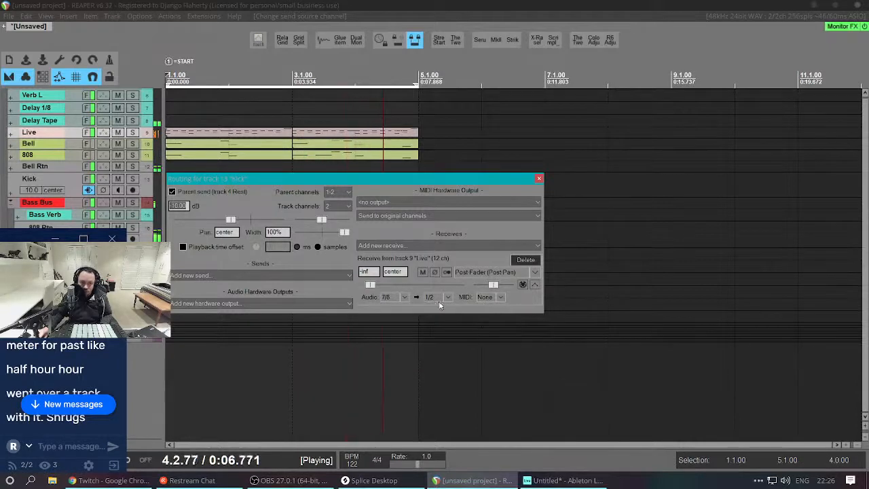
double_click(370, 285)
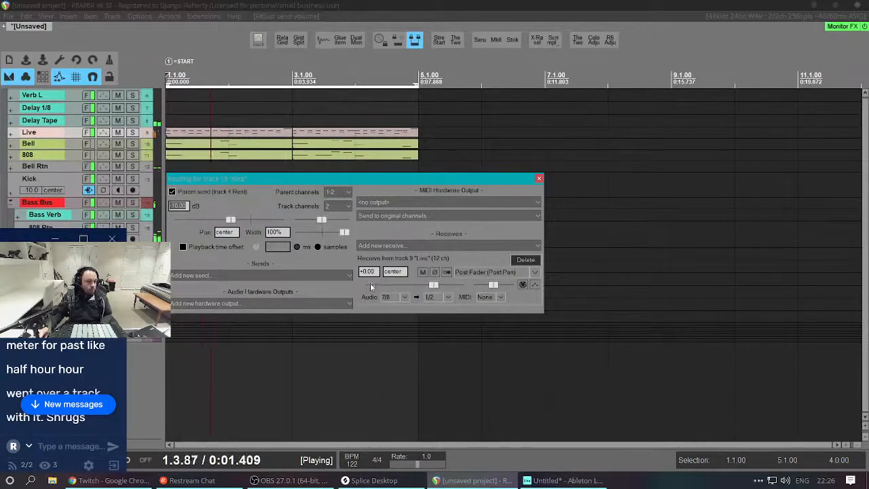
left_click(537, 178)
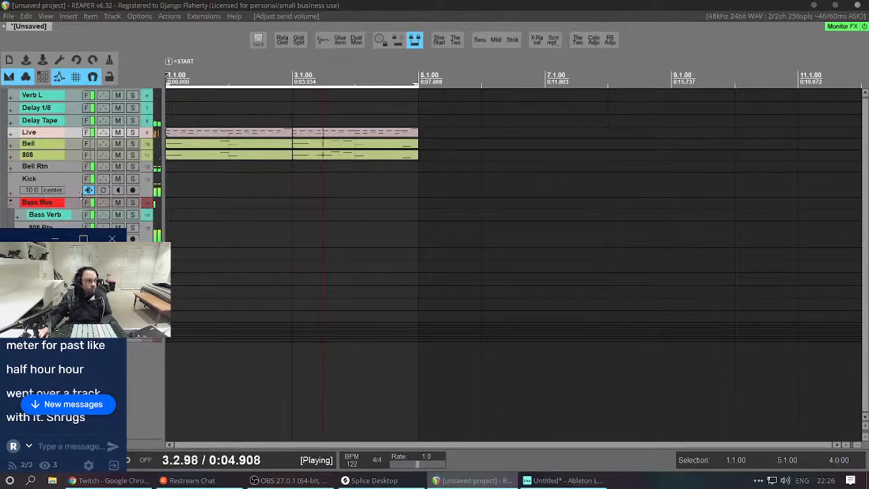
Set the Kick track's volume to -2.46 dB and briefly solo the track to check its sound.
double_click(37, 190)
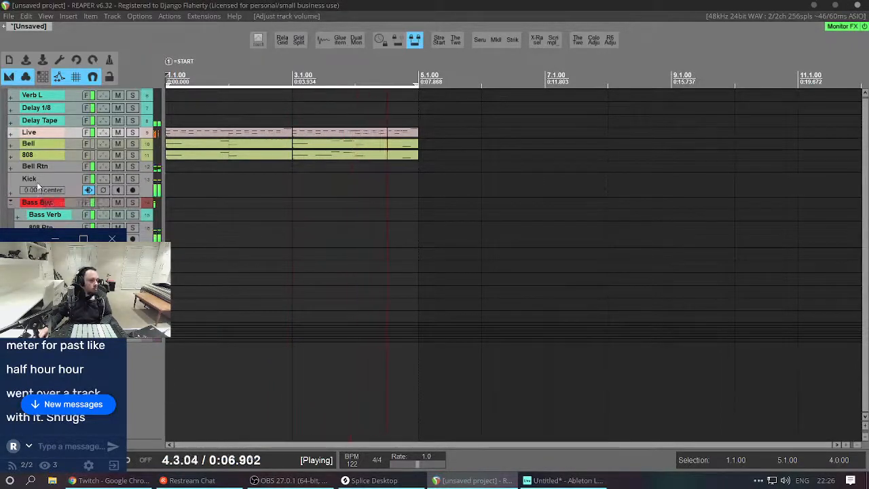
left_click_drag(38, 186, 32, 194)
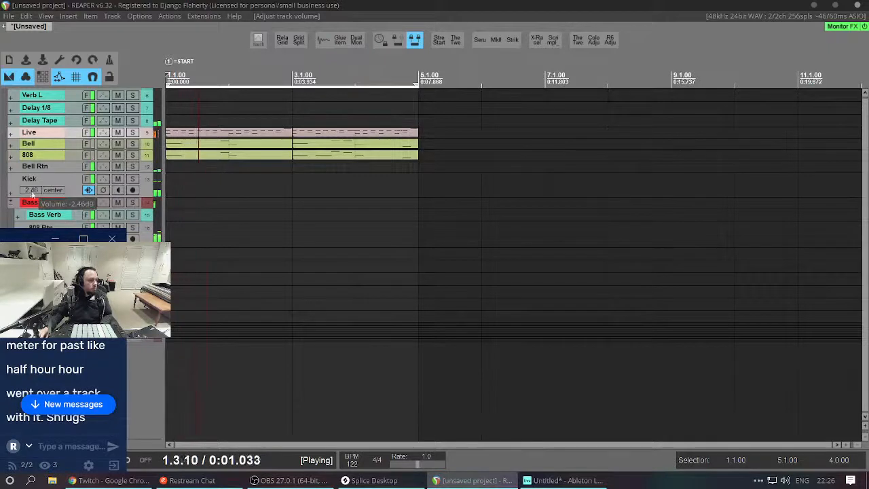
left_click(132, 183)
left_click(132, 182)
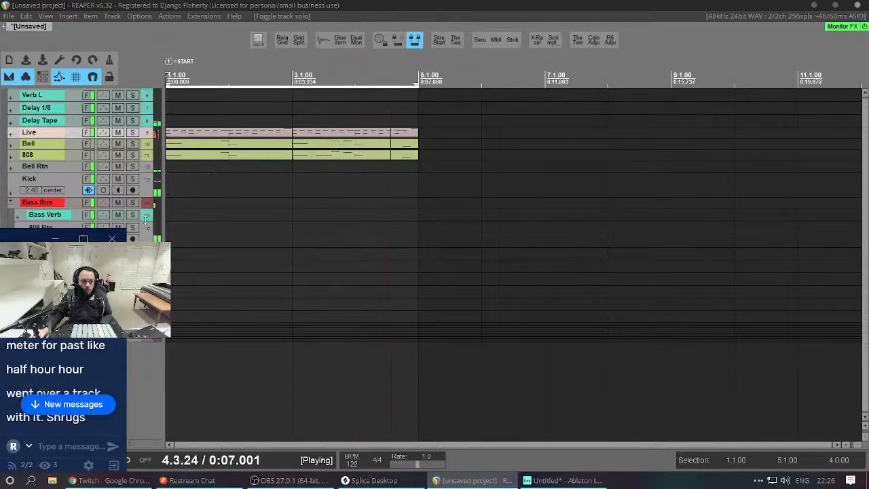
Stop playback, start a new project without saving the current one, and accept its project settings.
left_click(267, 227)
key("space")
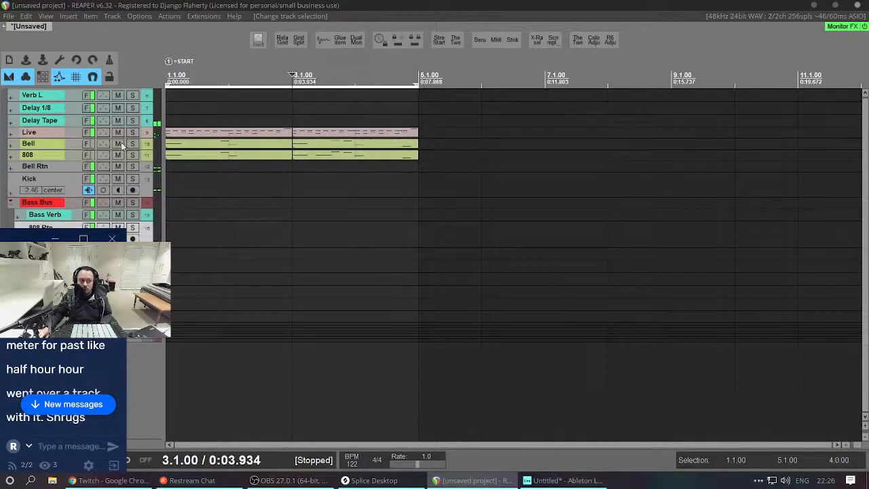
left_click(8, 17)
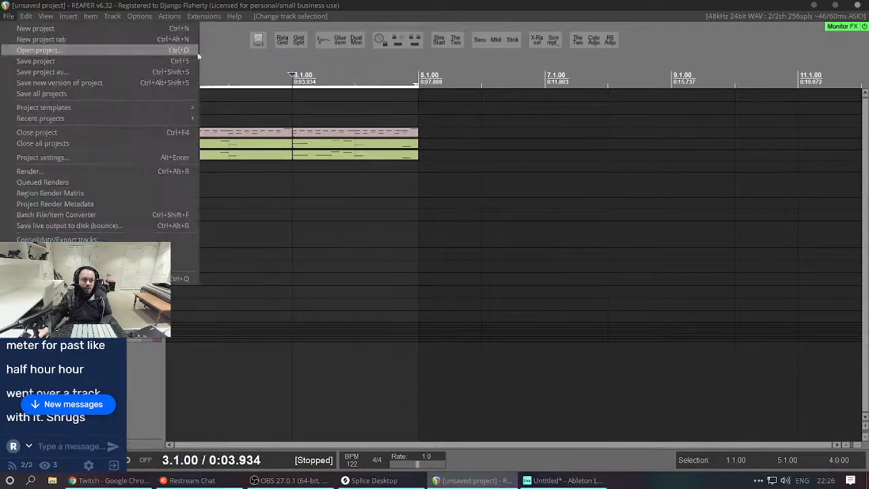
left_click(121, 27)
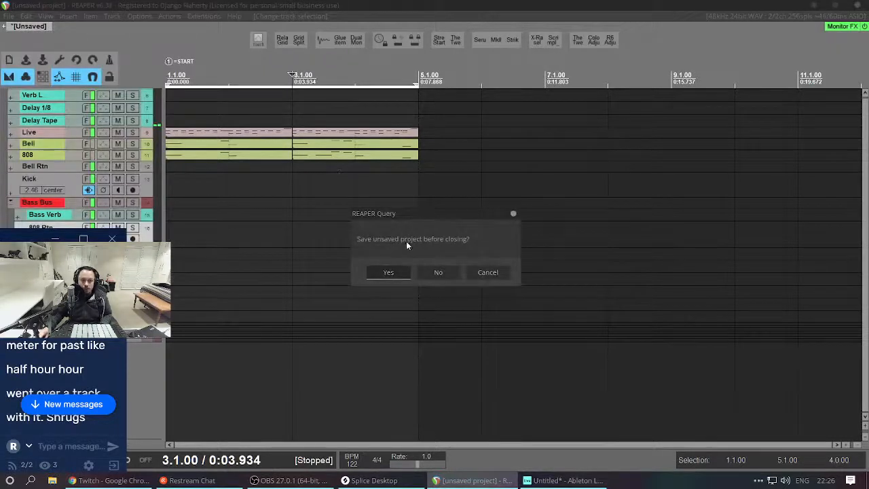
left_click(437, 272)
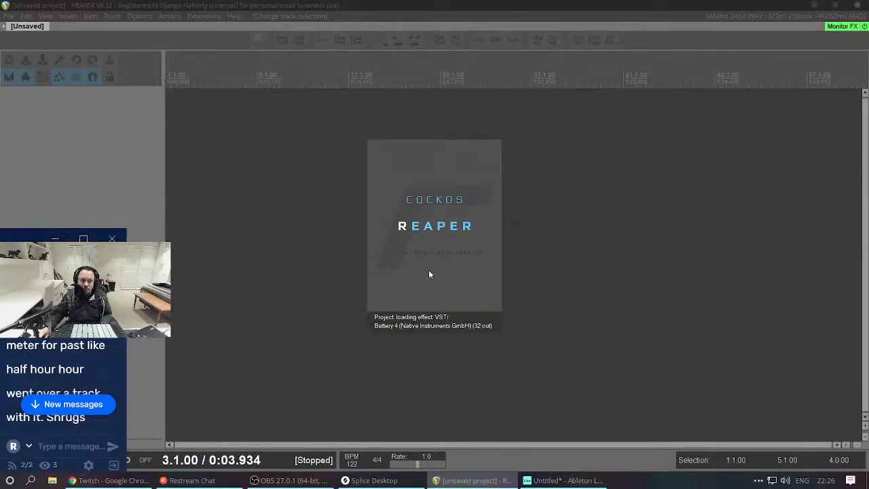
key("alt+Tab")
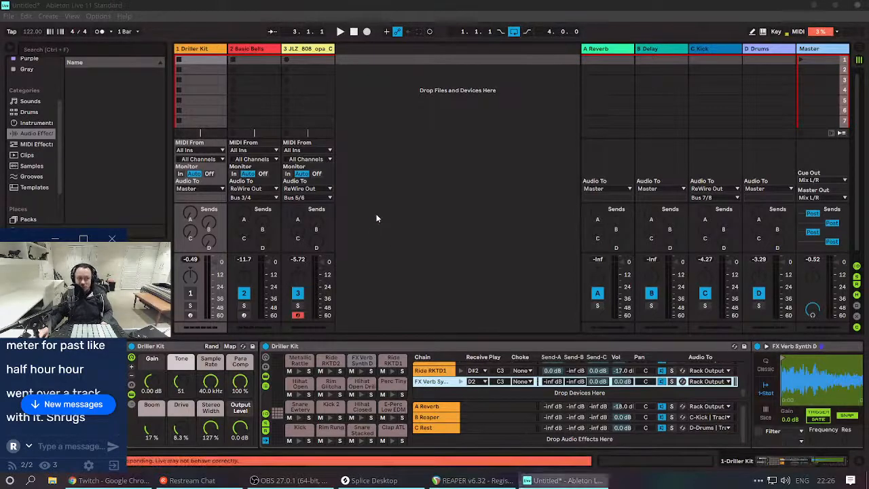
left_click(454, 262)
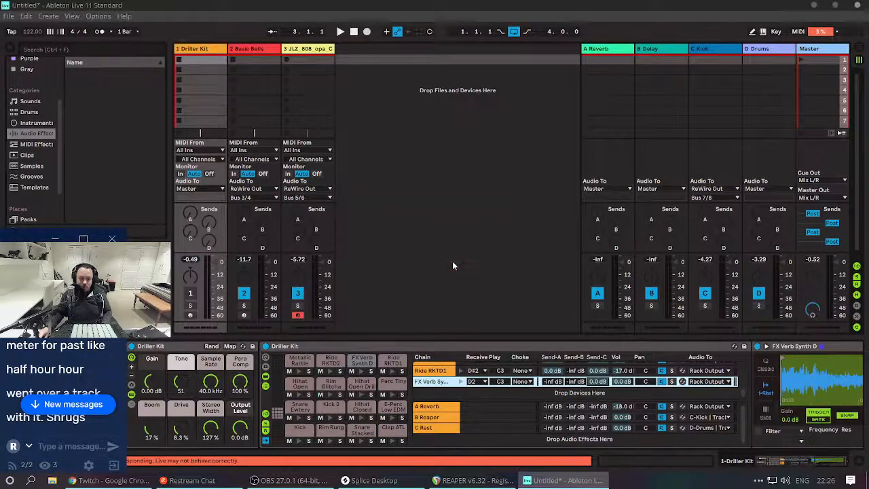
key("alt+Tab")
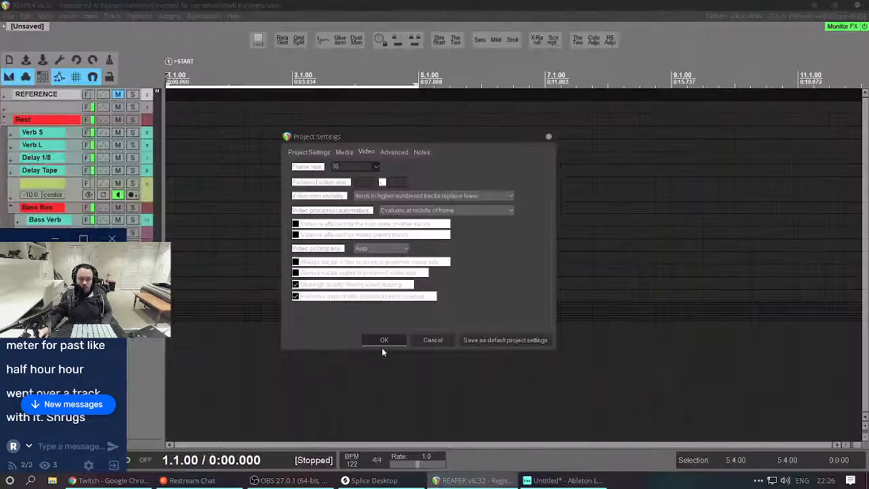
left_click(383, 341)
Add the FL Studio VSTi (Image-Line) plugin to the unnamed yellow track 9.
left_click(150, 191)
key("f")
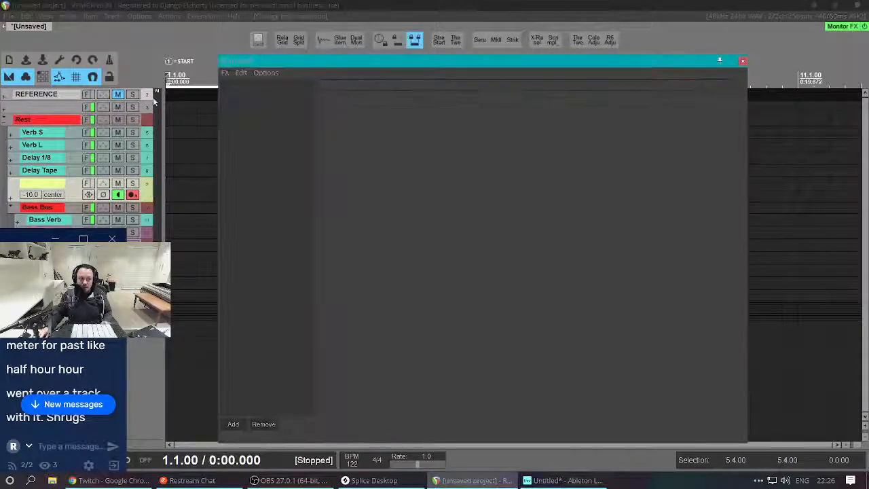
left_click(378, 114)
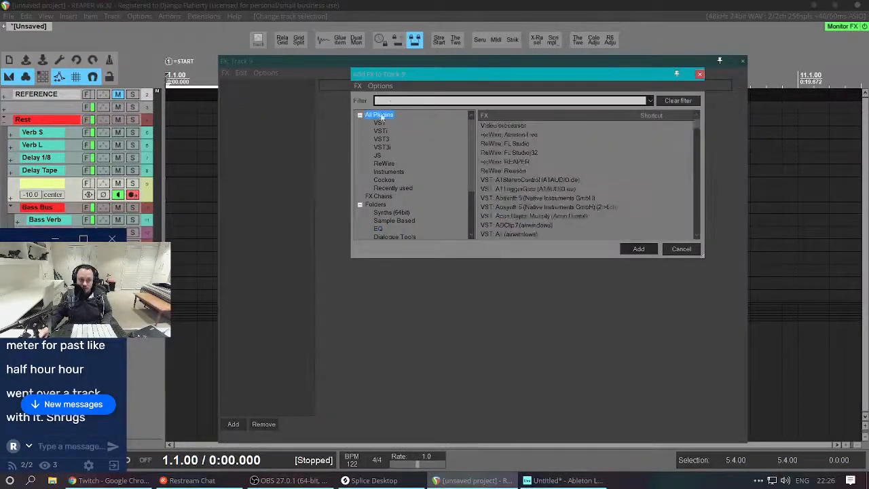
type("fl")
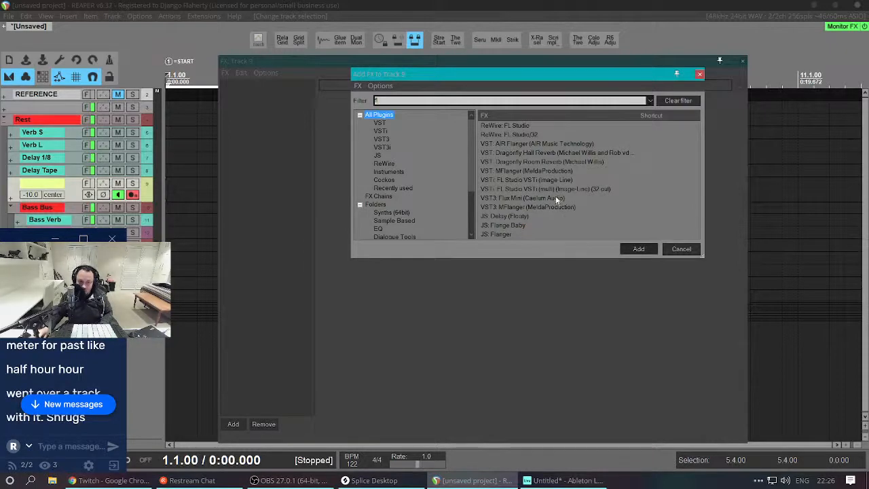
left_click(509, 180)
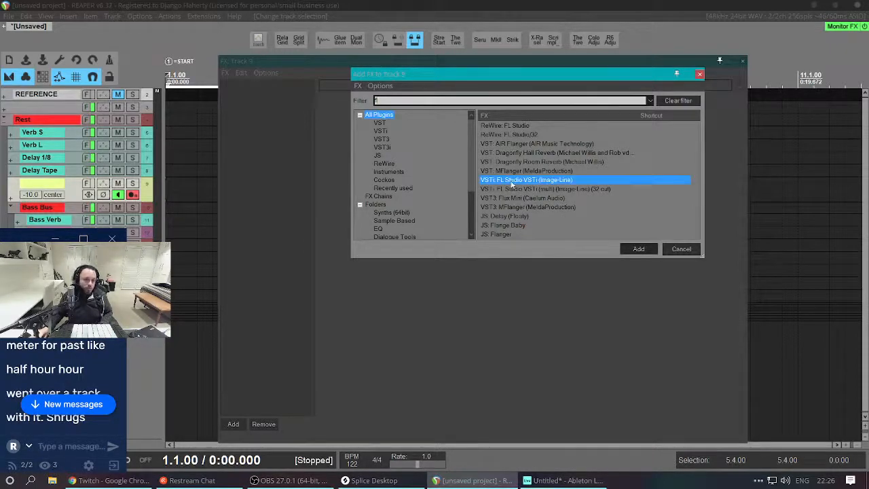
left_click(194, 309)
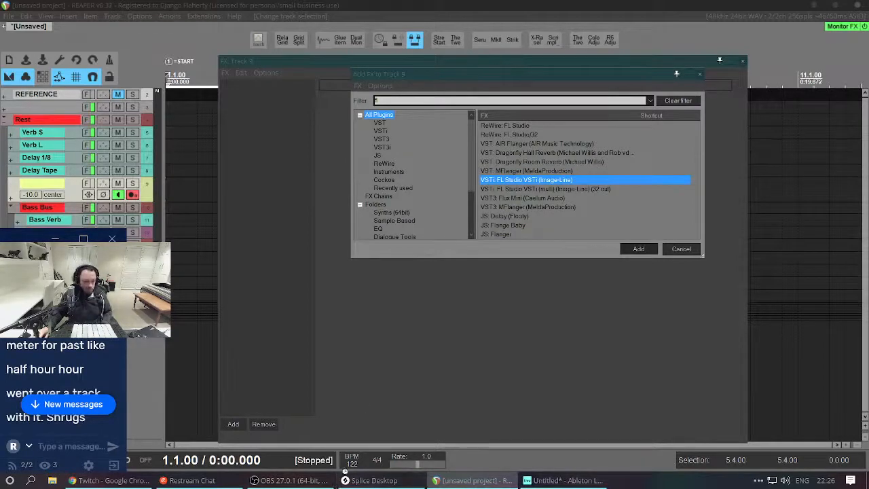
Find Winamp on the computer and launch it as administrator.
key("super")
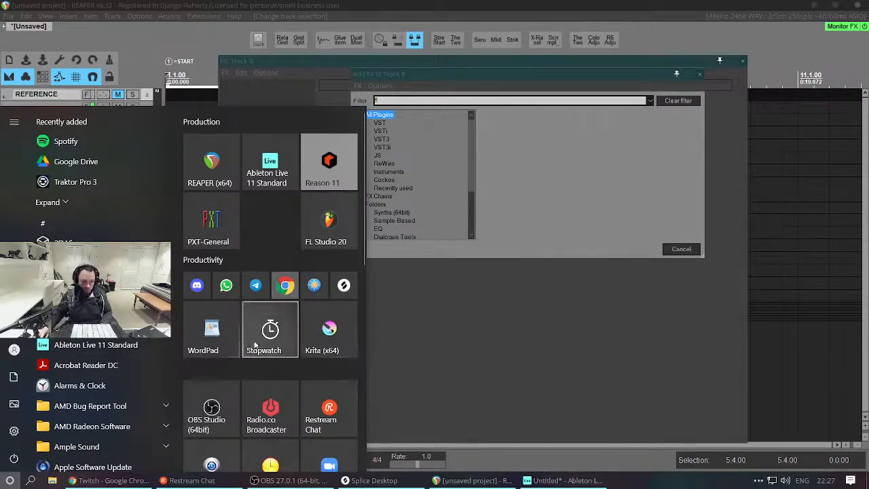
type("winamp")
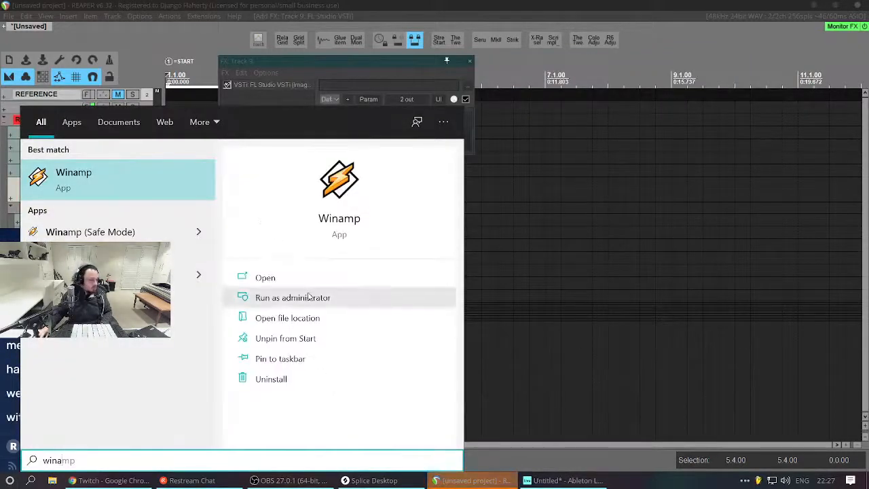
left_click(323, 297)
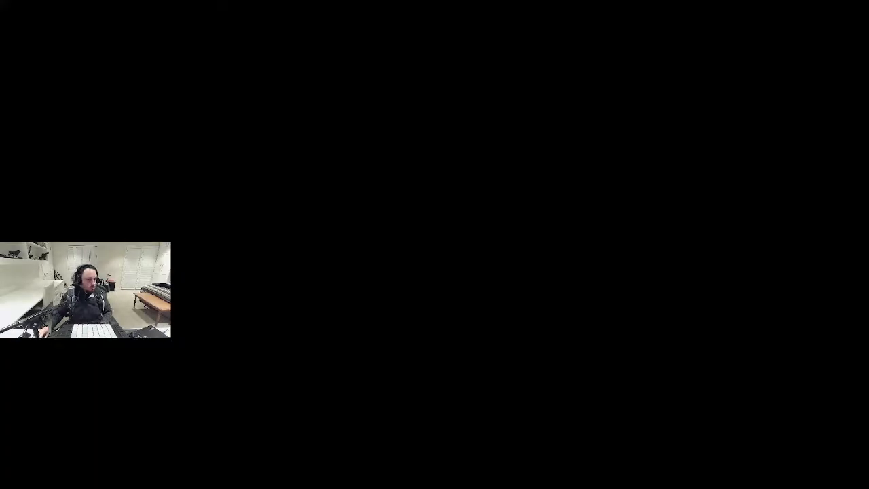
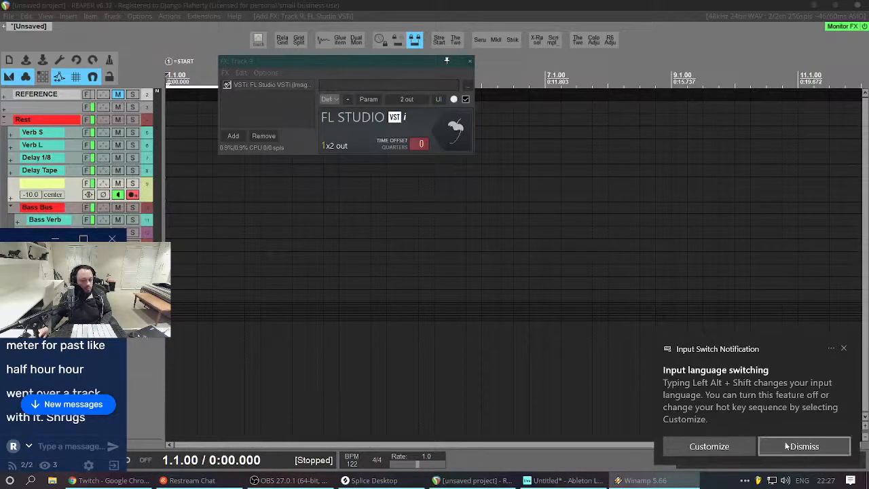
left_click(710, 446)
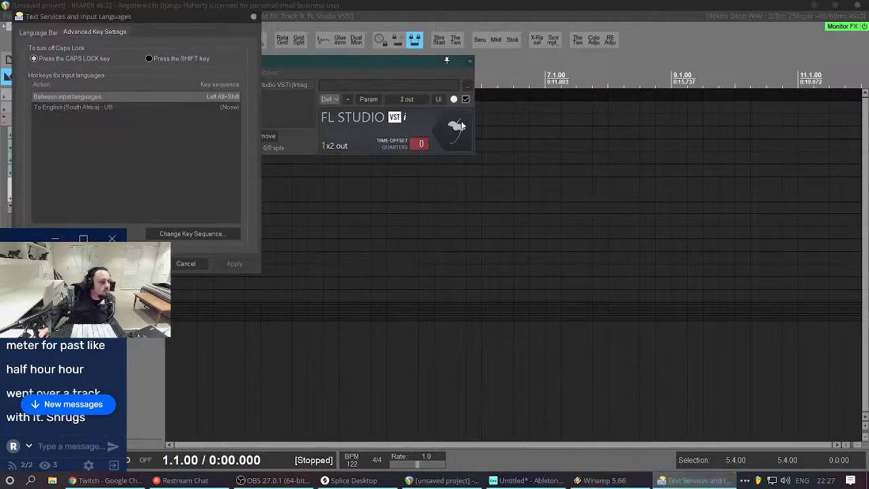
left_click_drag(159, 19, 580, 178)
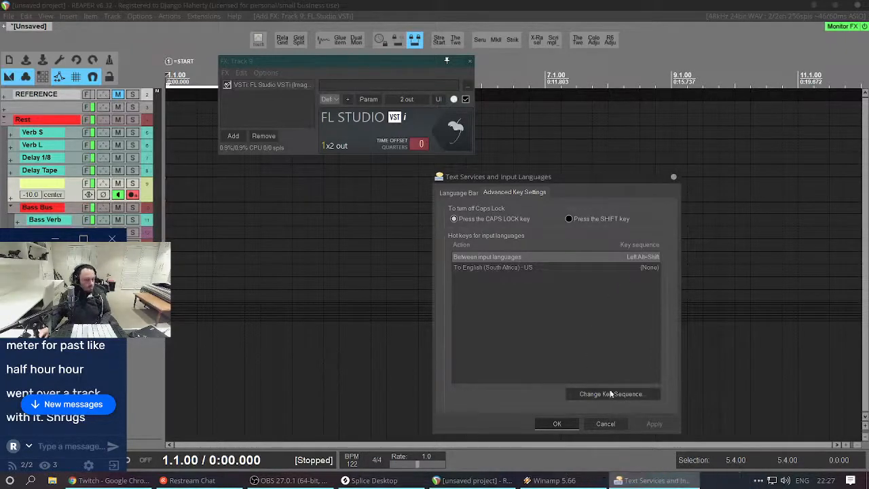
left_click(604, 422)
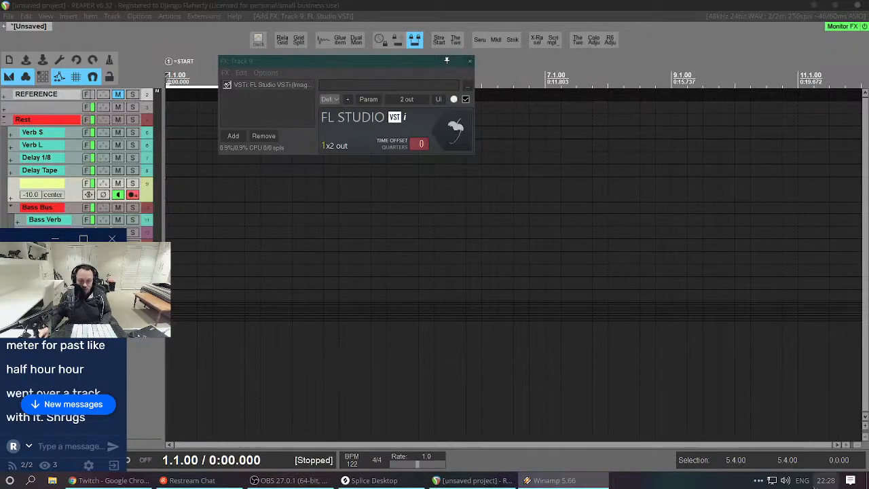
Catch up with the newest chat messages, open FL Studio from its plugin and decline the newer version's download.
left_click(89, 408)
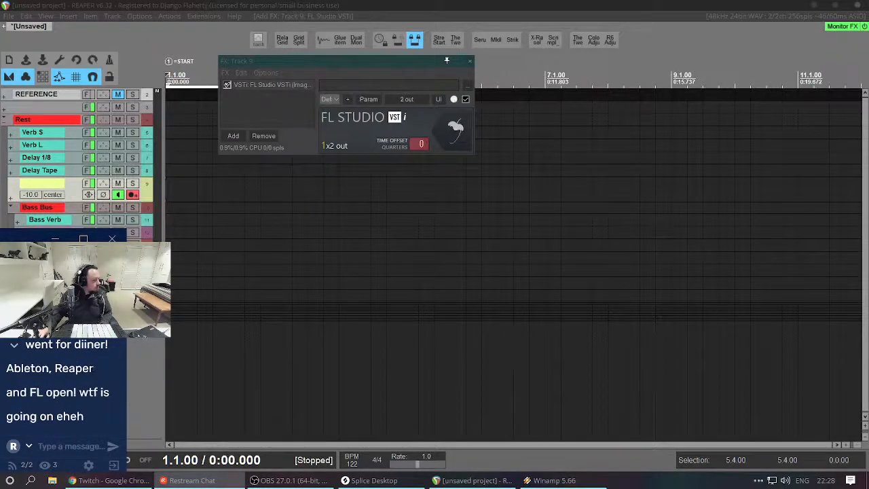
left_click(464, 136)
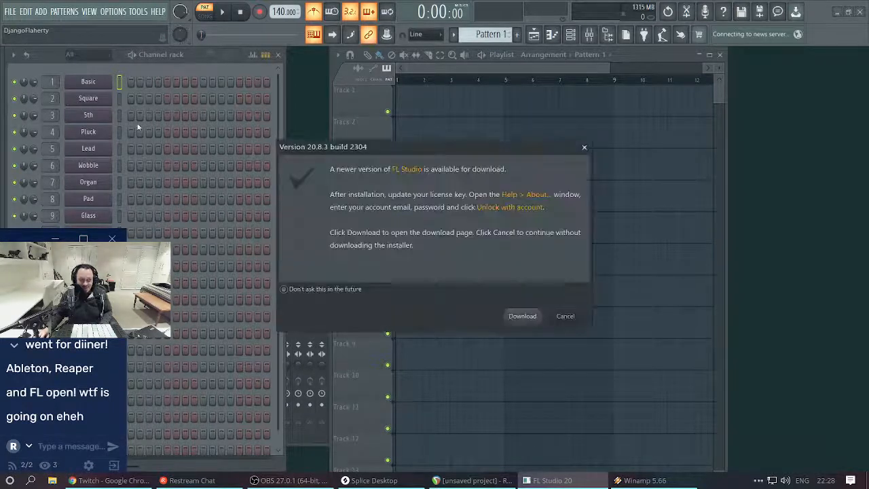
left_click(566, 317)
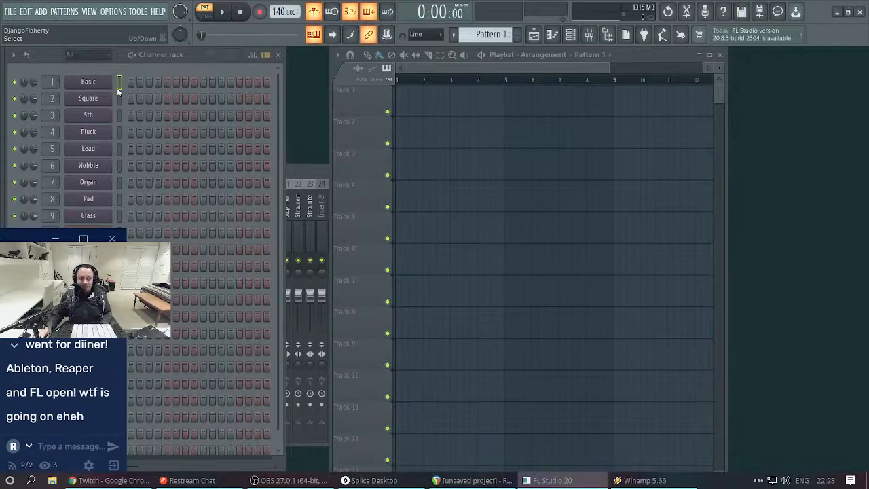
Switch to REAPER, examine the FL Studio plugin's output pin routing, and close and reopen track 9's FX chain.
key("alt+Tab")
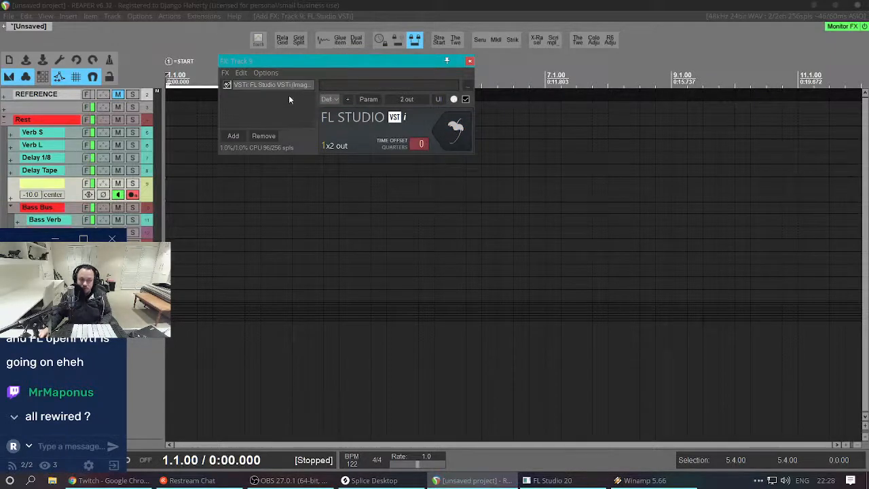
left_click(407, 99)
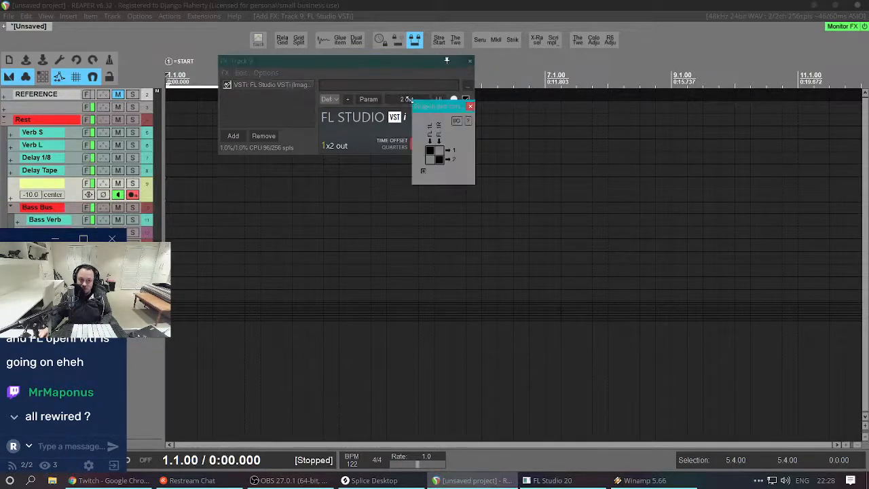
left_click(469, 62)
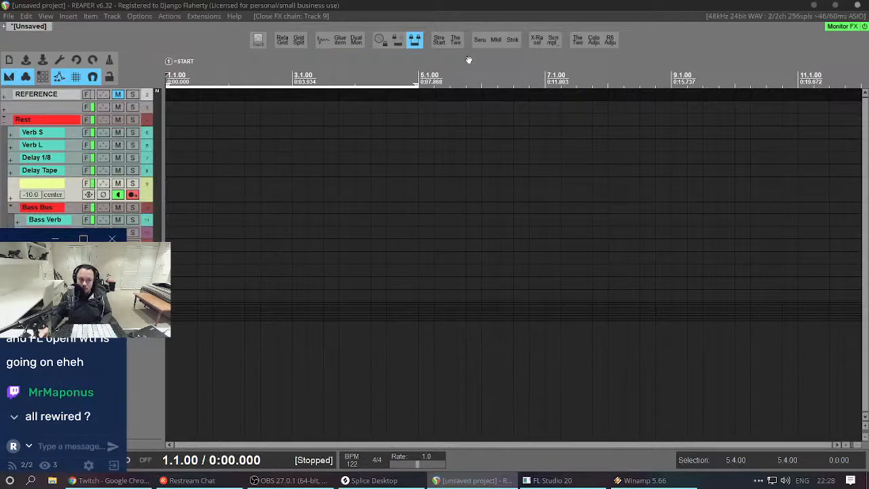
left_click(87, 182)
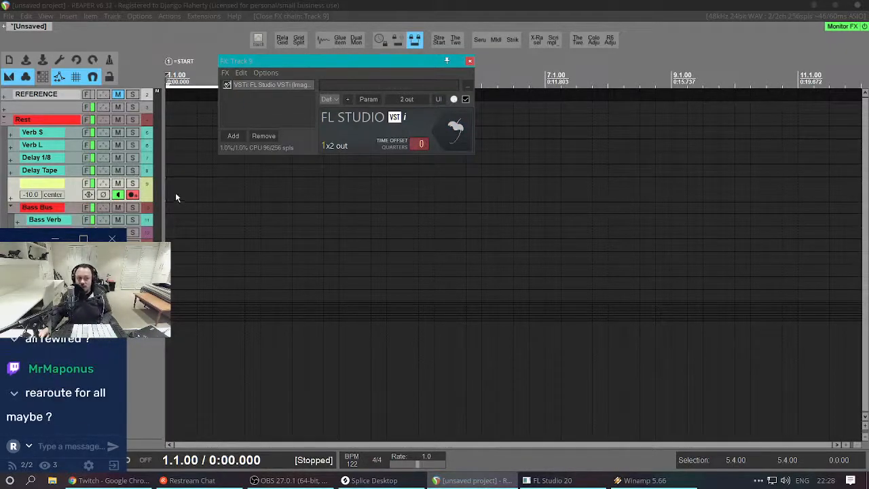
Insert a one-bar MIDI item at the start of track 9 and open it in the MIDI editor.
left_click_drag(173, 193, 229, 194)
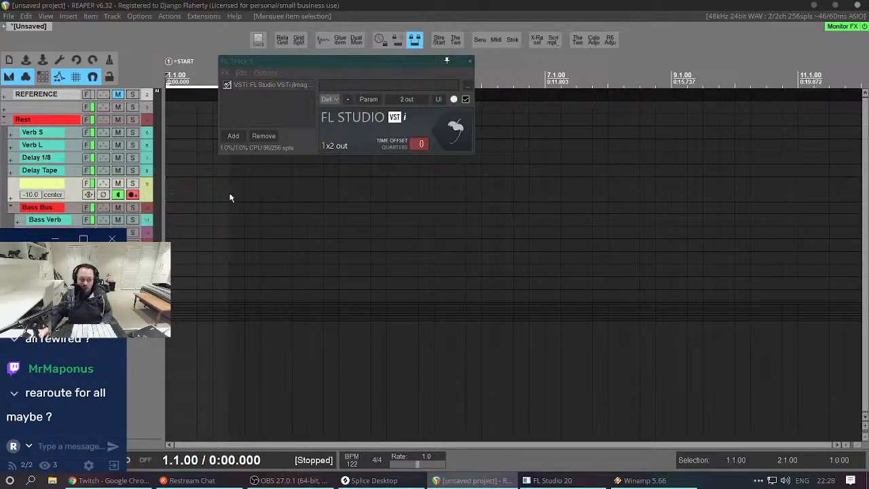
left_click(205, 193)
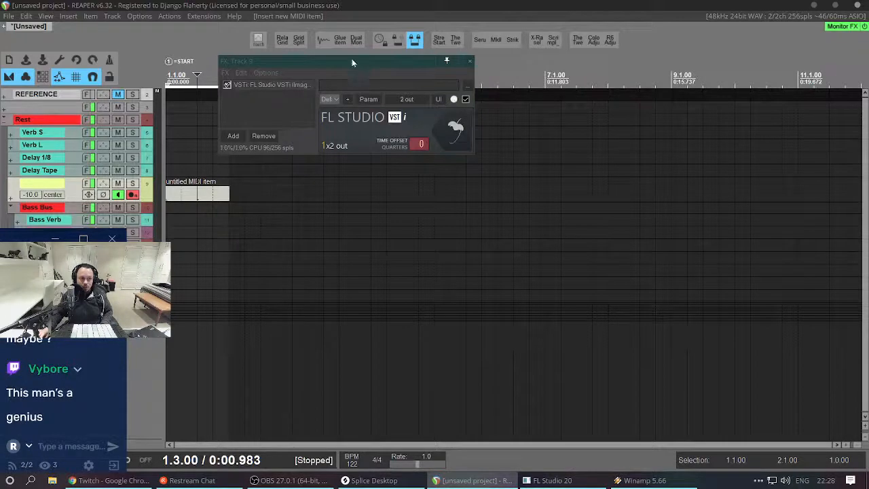
left_click_drag(348, 60, 431, 90)
double_click(208, 196)
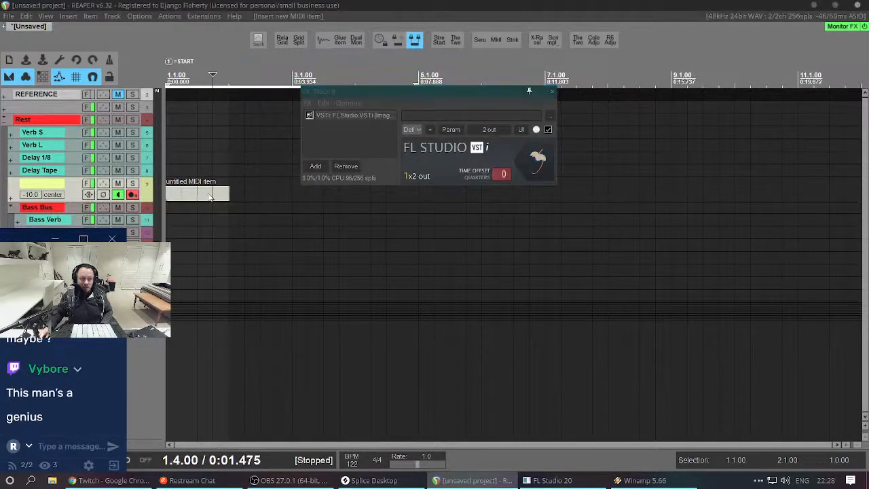
Audition piano-roll keys in REAPER and check in FL Studio how the Basic and Square channels respond.
left_click(248, 328)
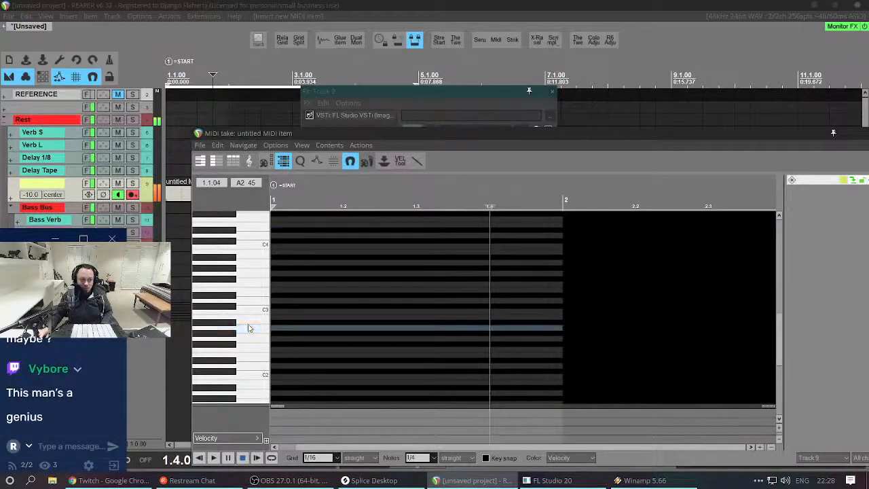
key("alt+Tab")
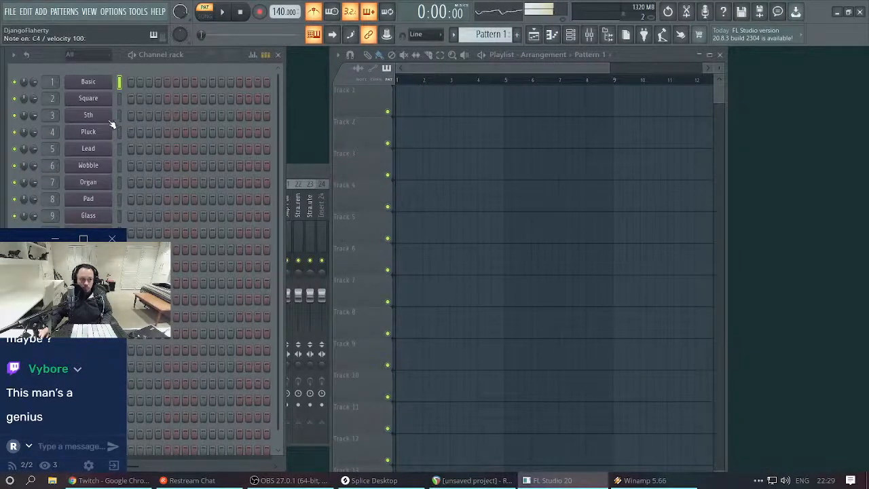
left_click(120, 101)
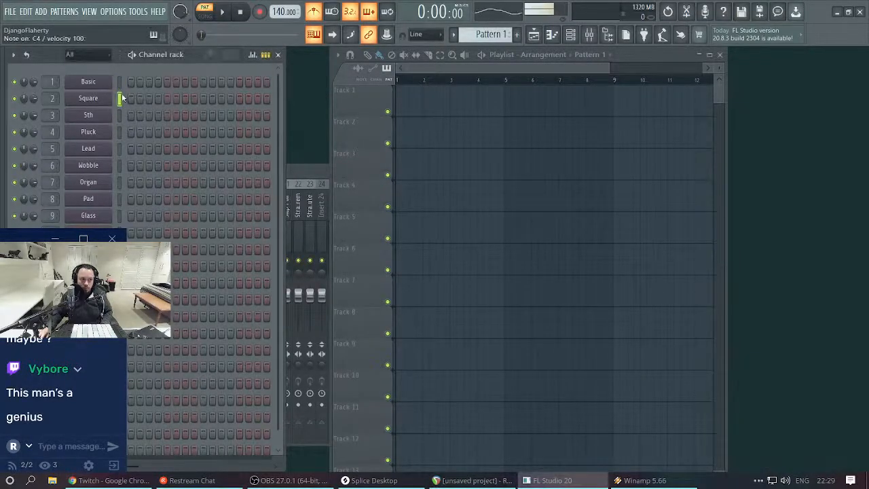
key("alt+Tab")
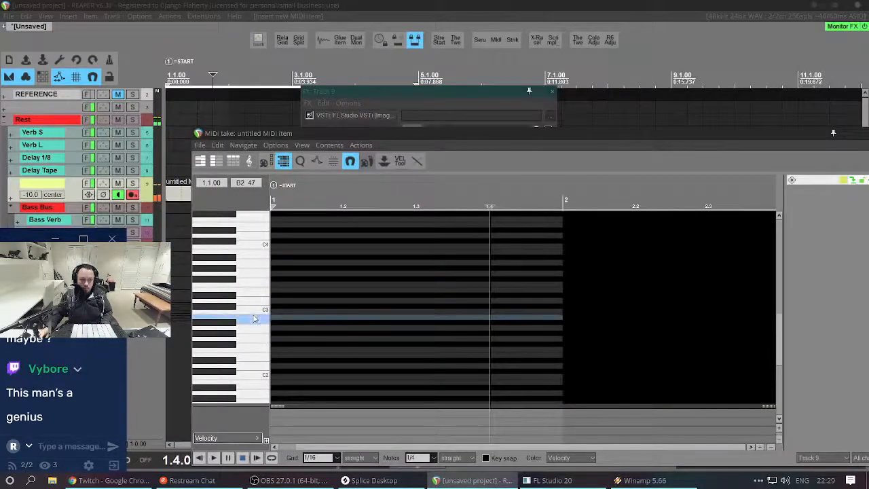
key("alt+Tab")
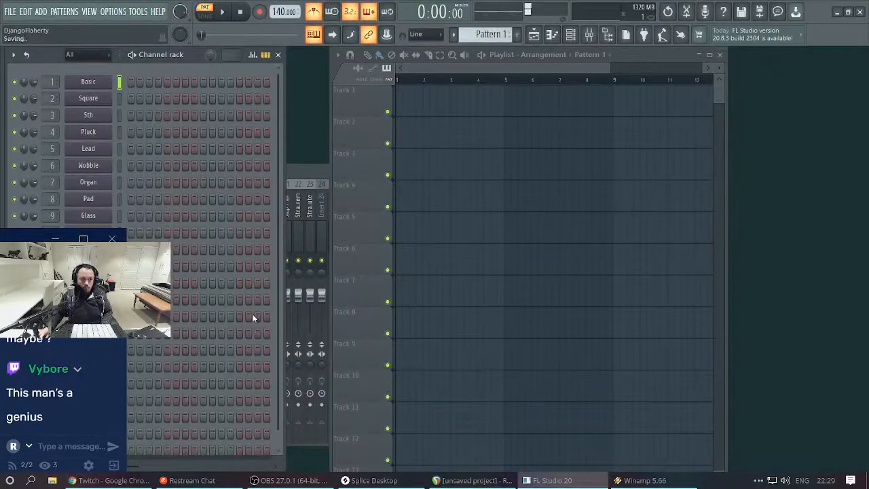
key("alt+Tab")
key("alt+Tab")
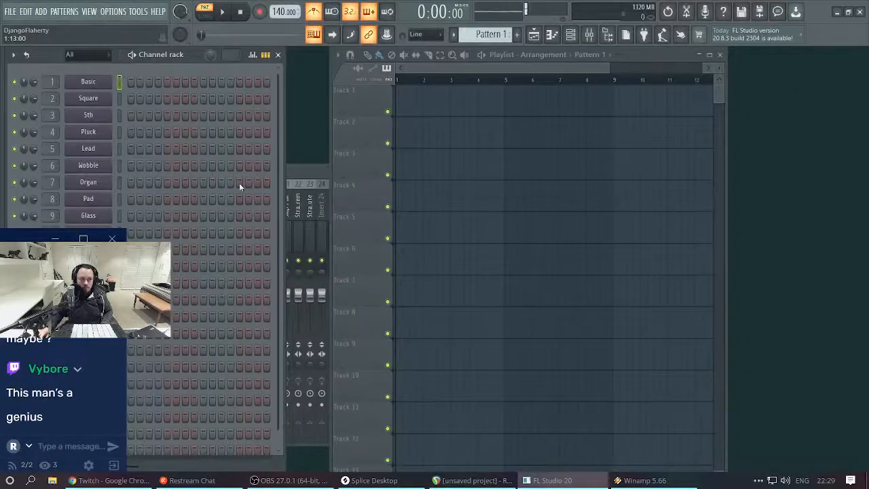
key("alt+Tab")
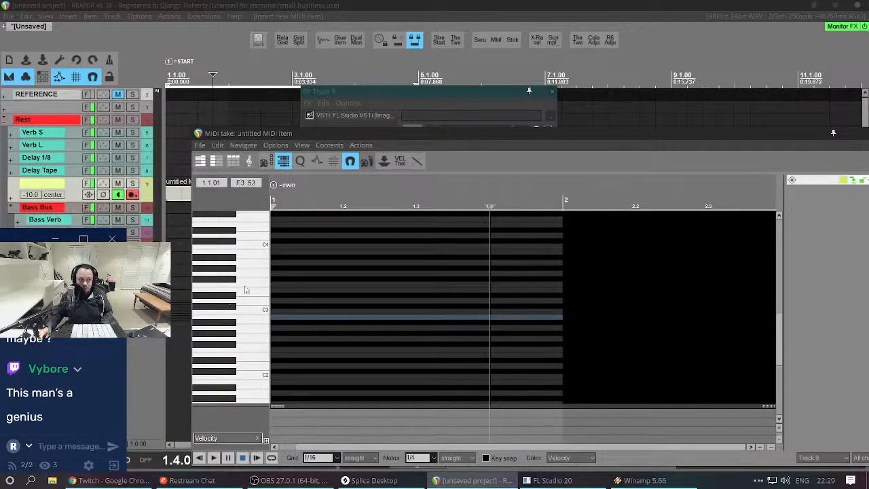
Draw a C3 note 9/16 long from the start of the MIDI item and play it.
left_click(276, 315)
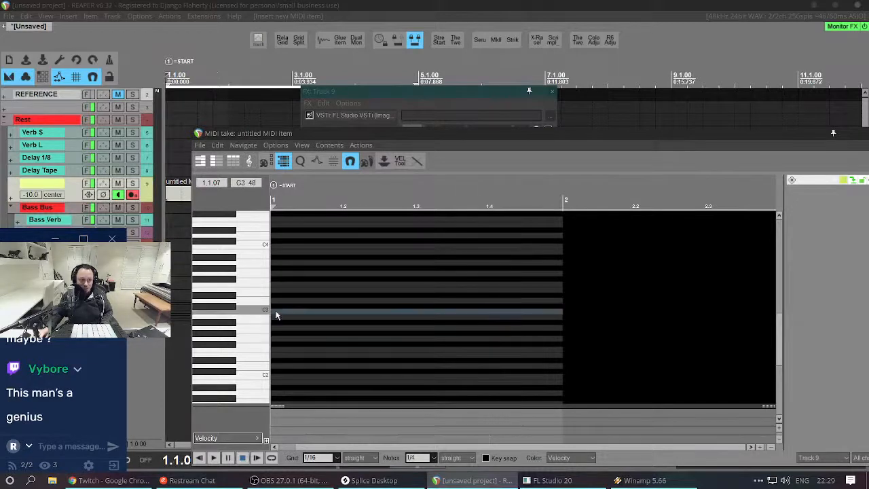
mouse_move(277, 315)
left_mouse_down()
mouse_move(443, 312)
mouse_move(434, 311)
left_mouse_up()
key("space")
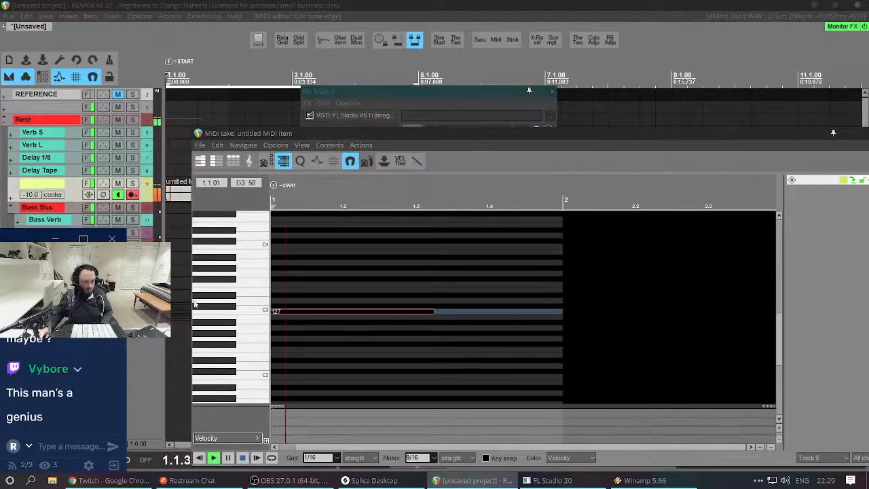
Try the C3 note about three sixteenths later in the bar, move it back to the start and replay it.
left_click_drag(314, 313, 368, 314)
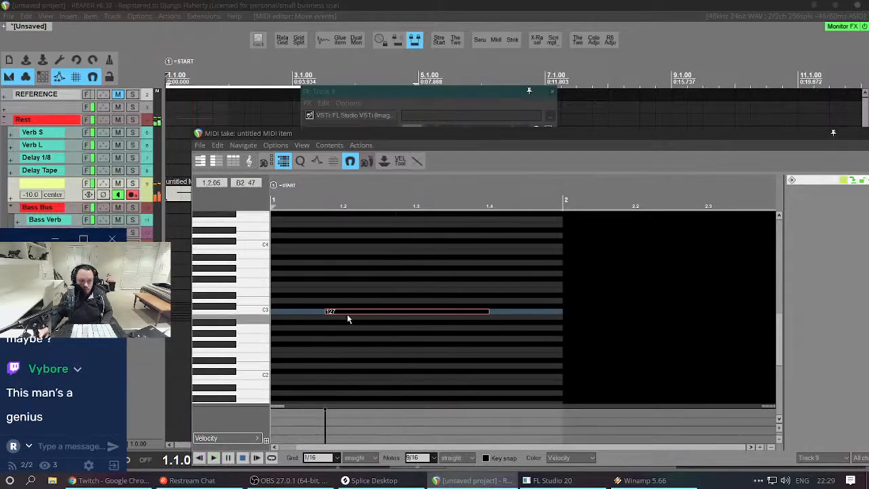
key("space")
left_click(295, 308)
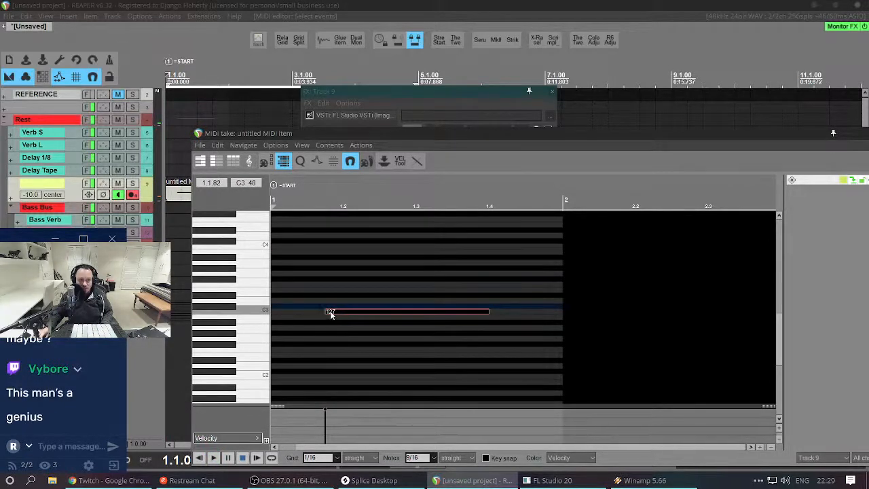
left_click_drag(331, 314, 277, 314)
key("space")
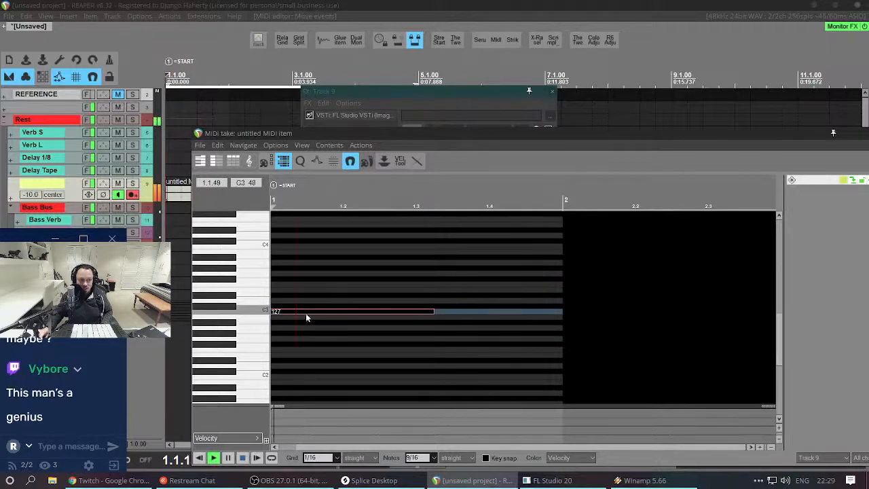
key("space")
Close the MIDI editor, move the MIDI item one beat later to 1.2.00, and test playback.
key("Escape")
left_click_drag(198, 196, 221, 201)
left_click(185, 199)
key("space")
key("space")
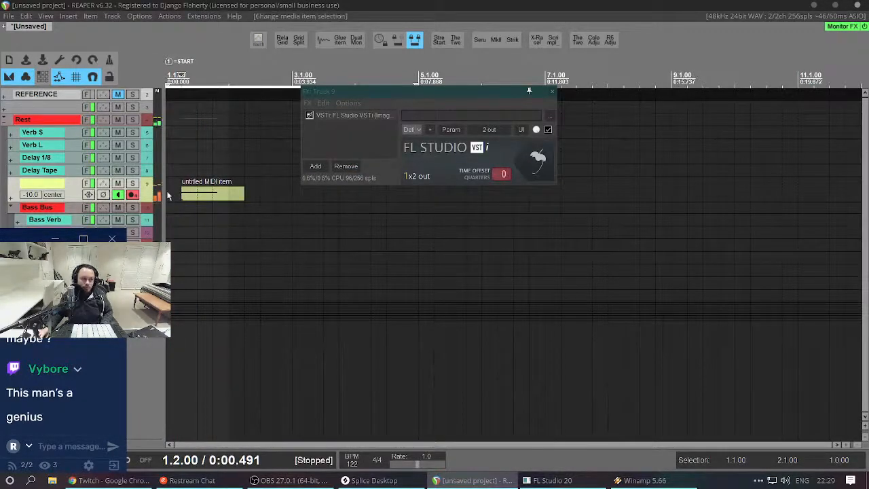
Play the MIDI item repeatedly from the project start and from the item's own start to compare how its note sounds.
key("Home")
key("space")
key("space")
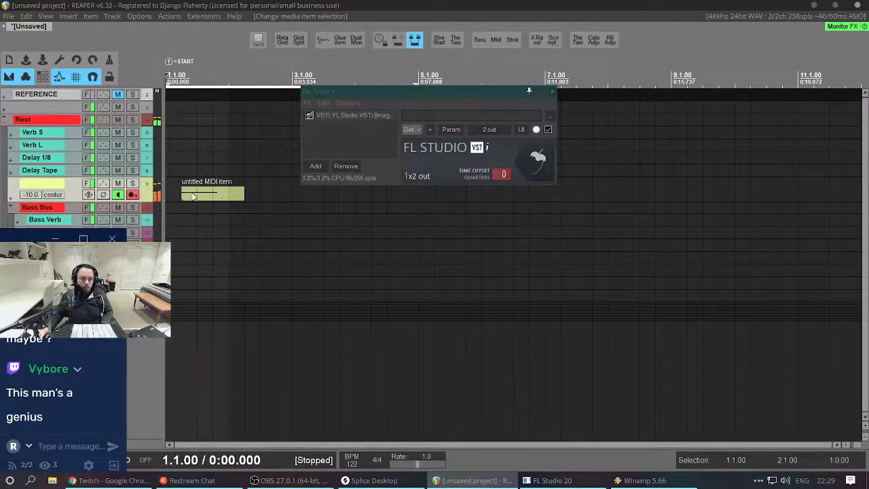
left_click(193, 198)
left_click(182, 200)
key("space")
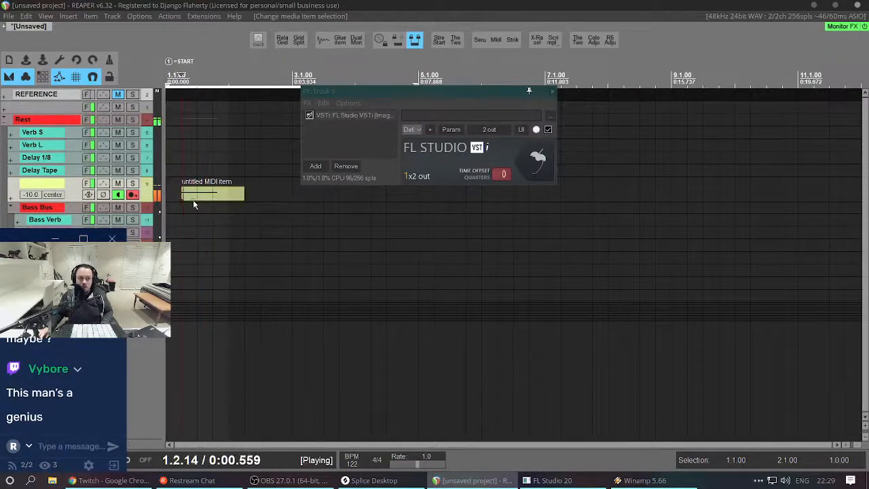
key("space")
key("space")
key("space")
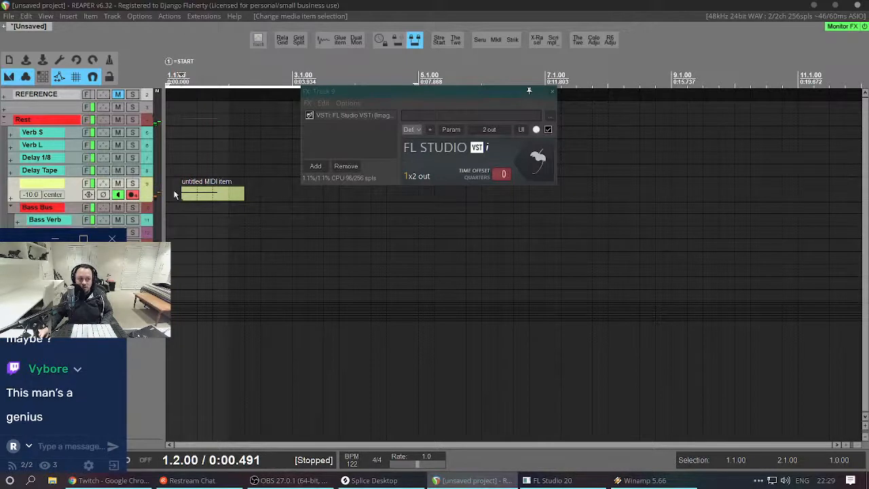
key("Home")
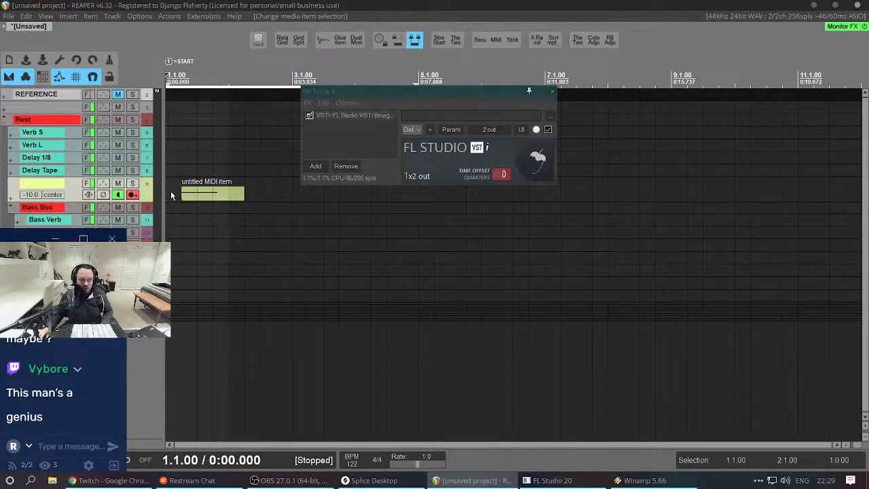
key("space")
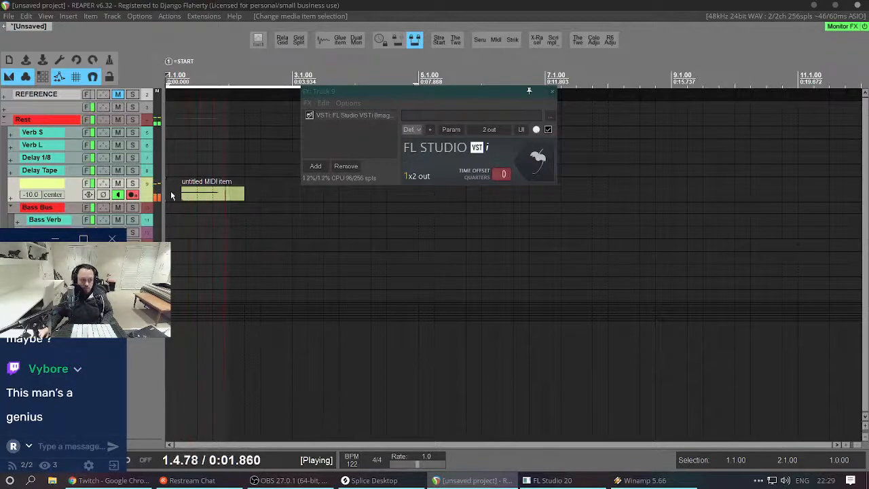
key("space")
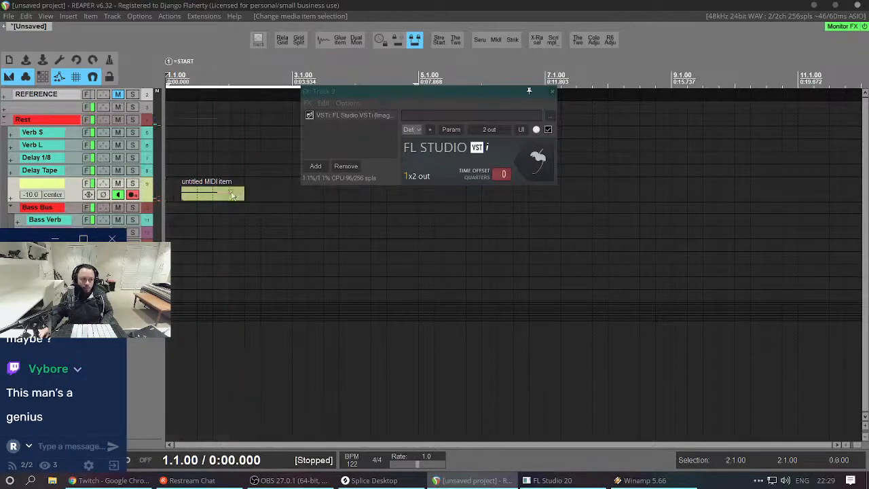
left_click(190, 196)
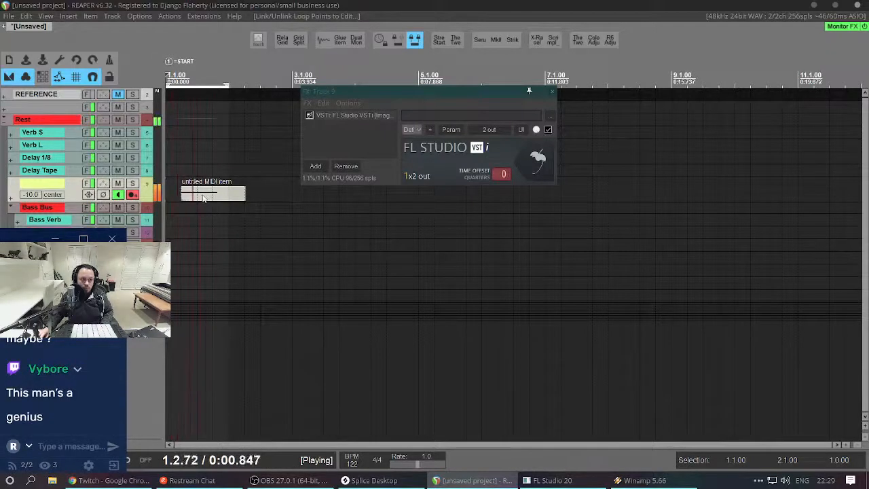
Set the C3 note's MIDI channel to 2 in its event properties and close the MIDI editor.
double_click(203, 195)
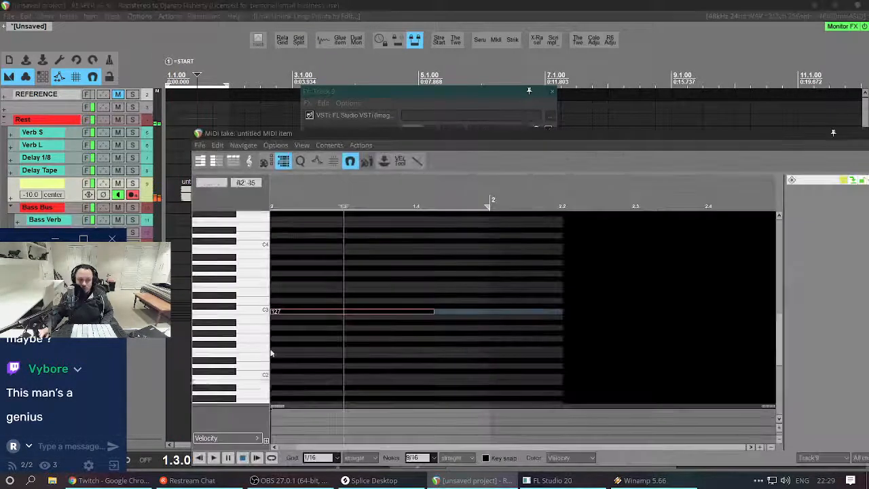
double_click(340, 313)
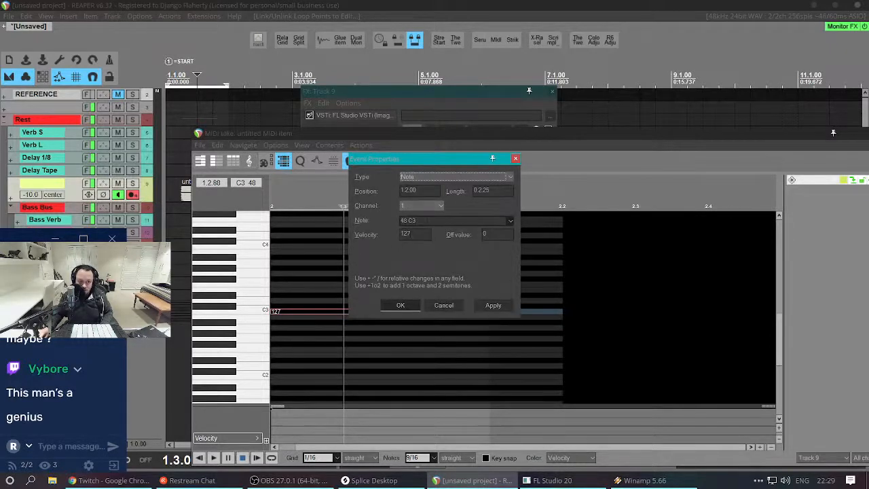
left_click(417, 206)
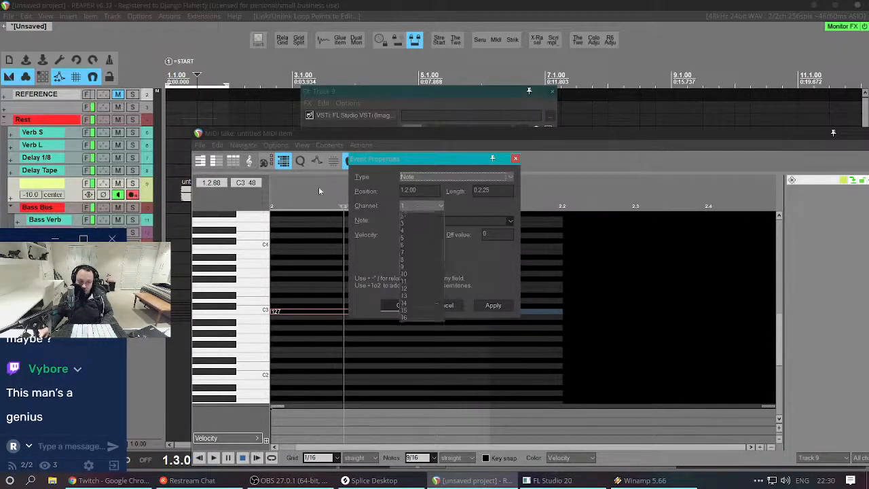
left_click(413, 222)
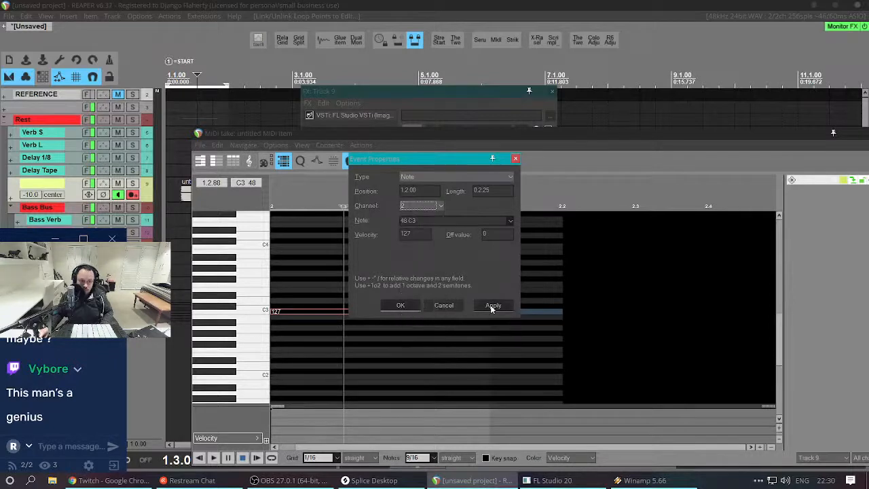
left_click(400, 305)
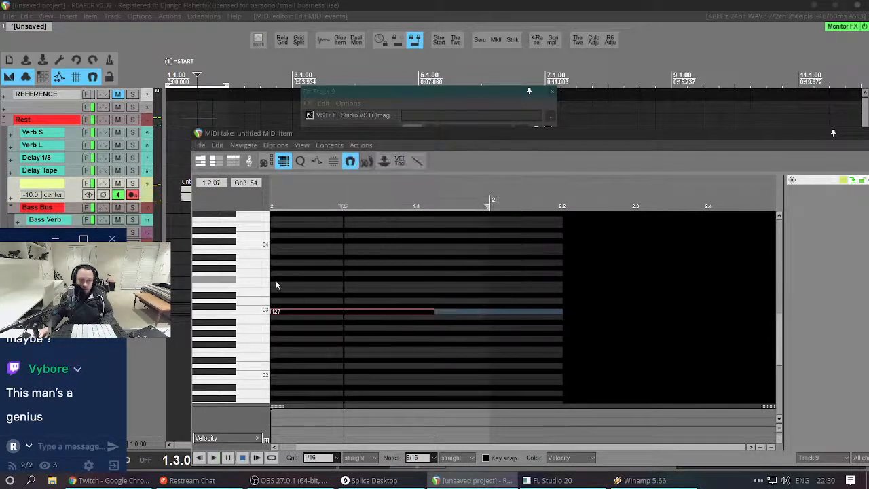
left_click(290, 283)
key("Escape")
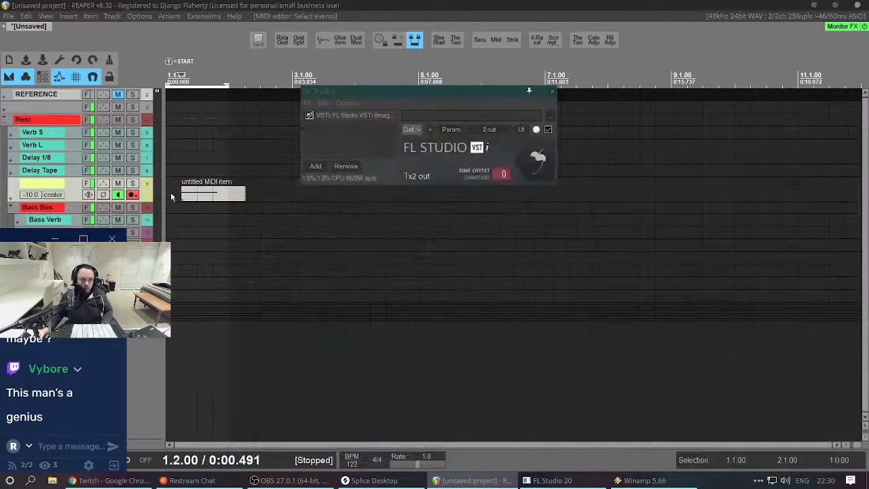
Start playback just before the MIDI item and switch to FL Studio to watch its channels respond.
left_click(170, 196)
key("space")
key("alt+Tab")
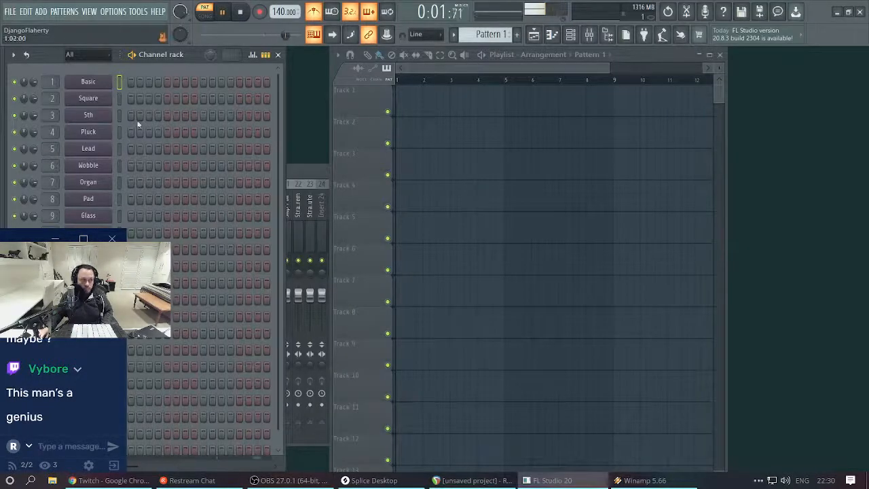
right_click(87, 82)
mouse_move(154, 173)
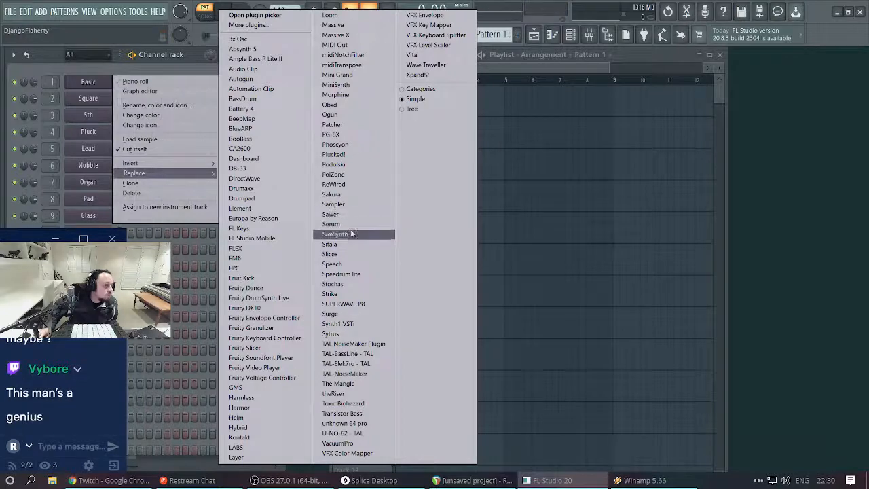
left_click(333, 204)
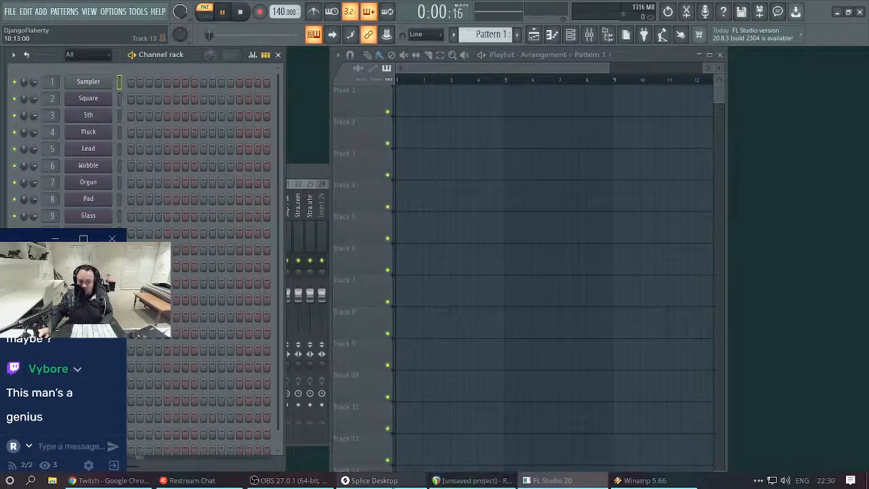
Switch to Splice and search the sample library for "hat".
left_click(373, 480)
left_click(518, 235)
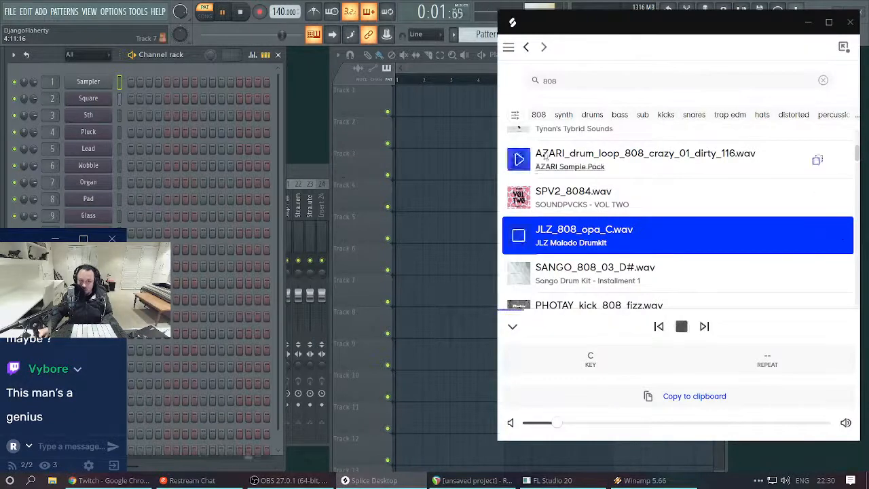
left_click(569, 82)
type("hat")
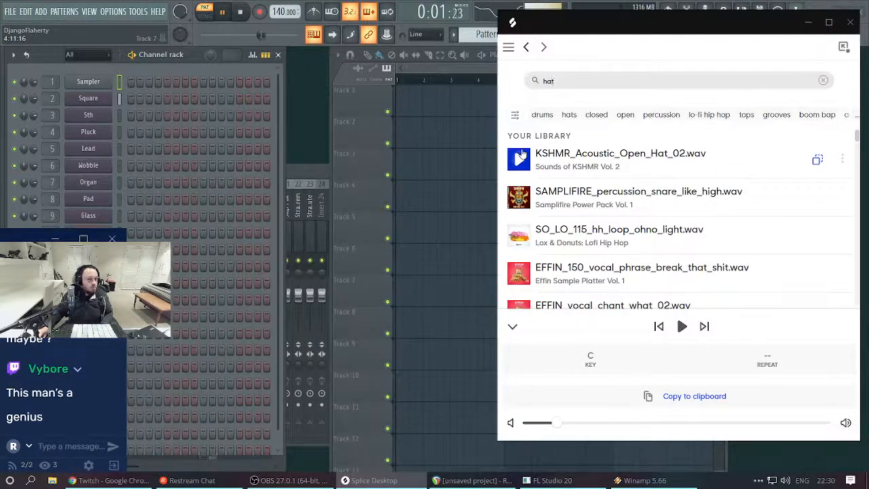
left_click(518, 235)
scroll(519, 237, "down", 5)
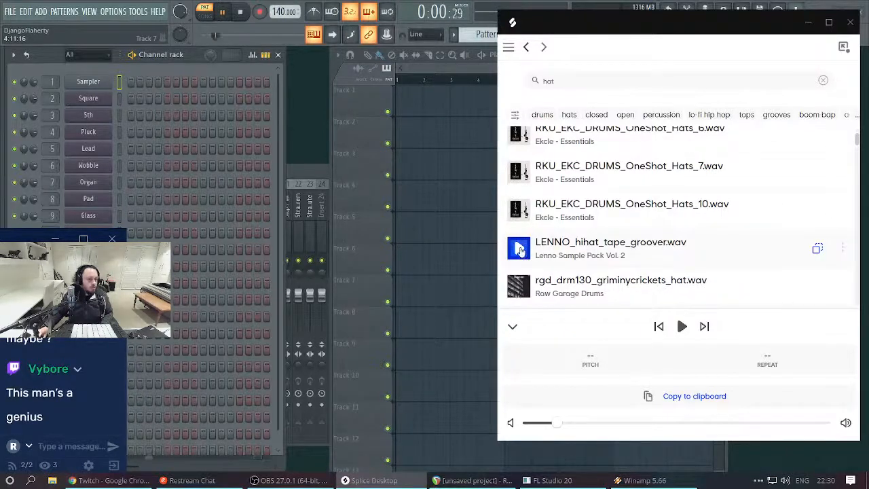
left_click_drag(520, 249, 95, 89)
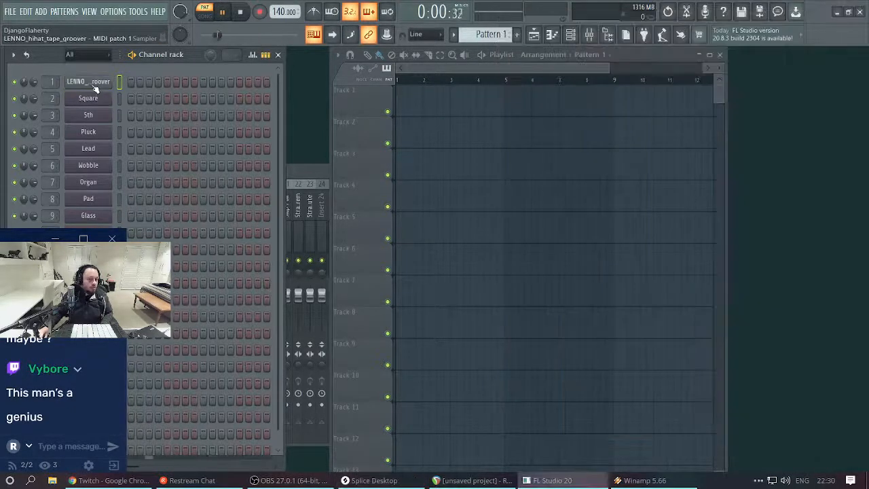
left_click(94, 84)
Switch to REAPER and open track 9's MIDI item in the MIDI editor.
key("alt+Tab")
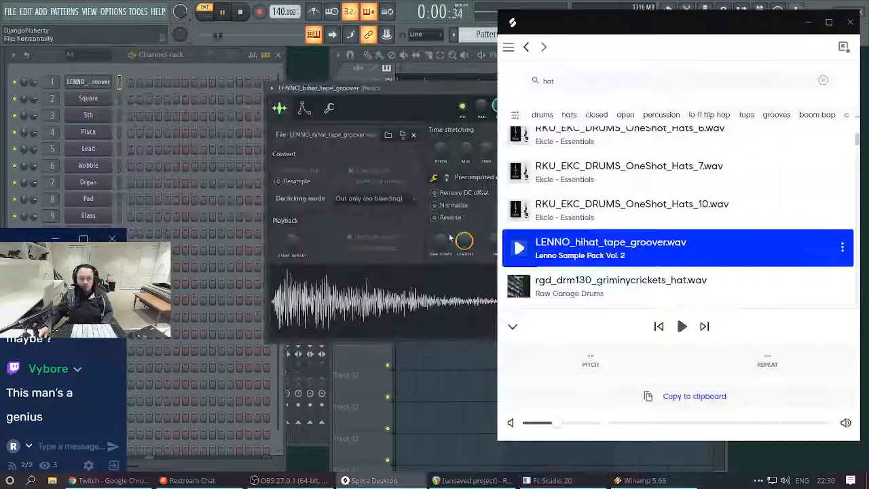
key("alt+Tab")
key("alt+Tab")
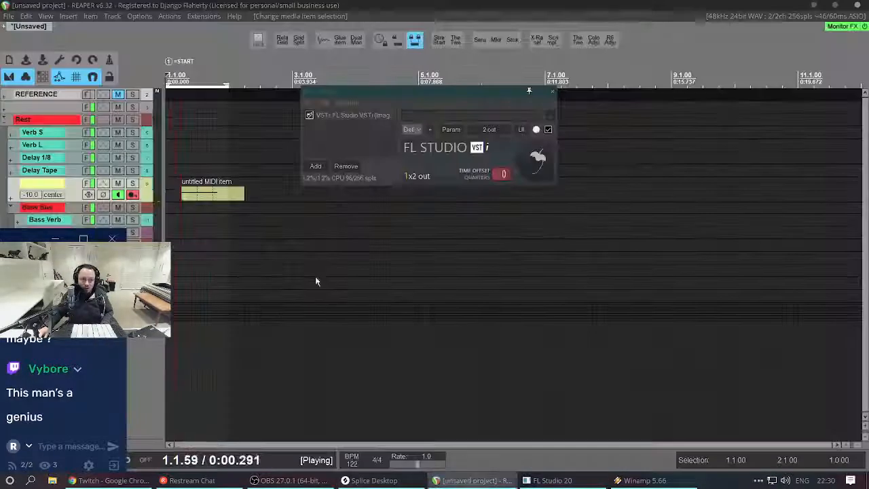
double_click(207, 197)
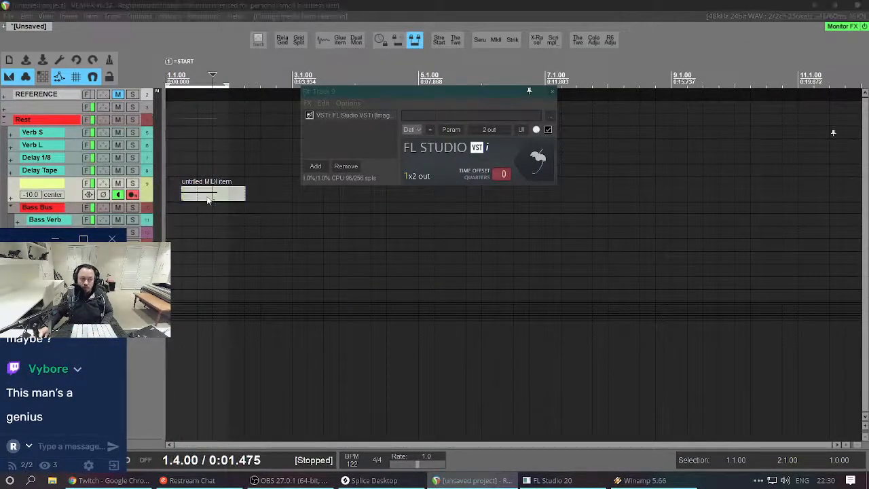
Check the hi-hat sample's channel settings in FL Studio, then return to REAPER's MIDI editor.
key("alt+Tab")
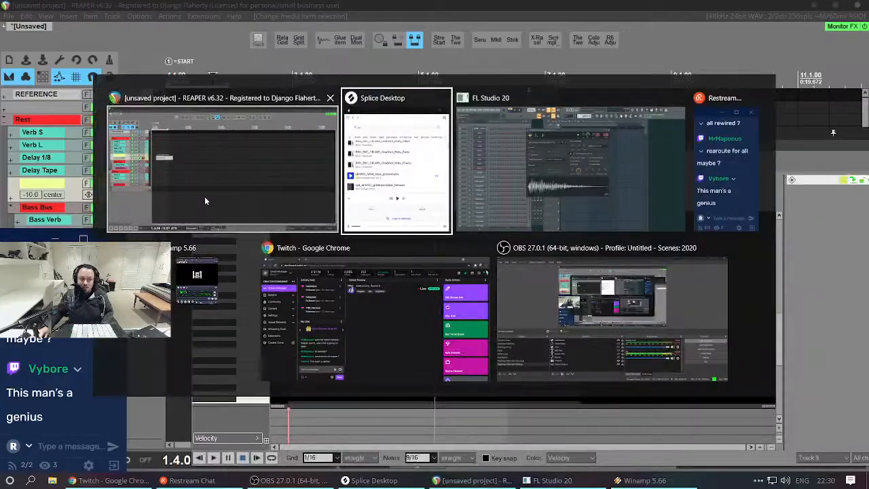
left_click(576, 178)
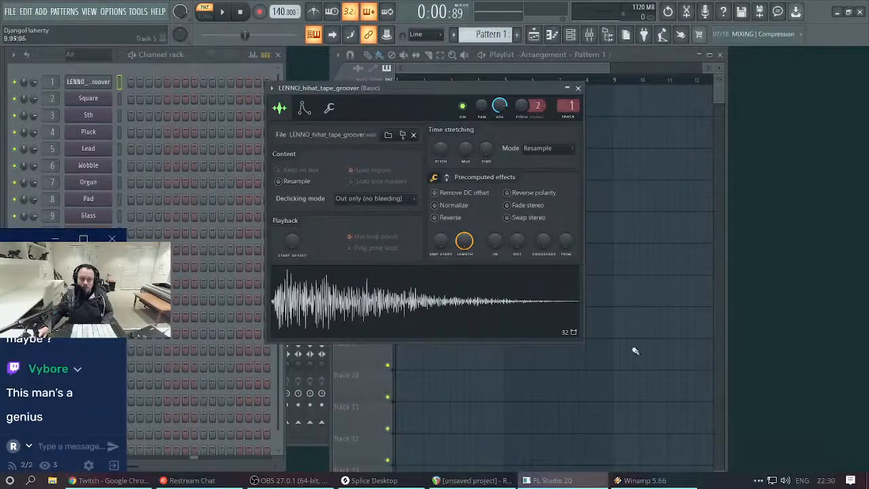
mouse_move(454, 484)
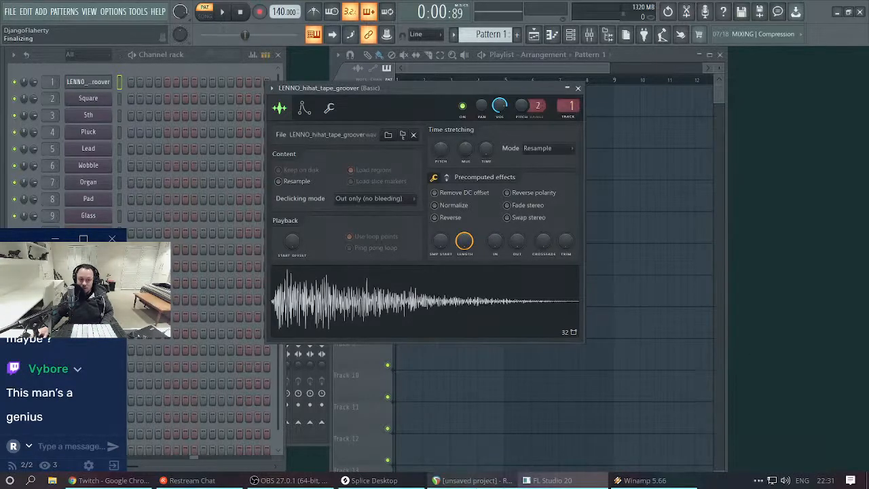
mouse_move(491, 482)
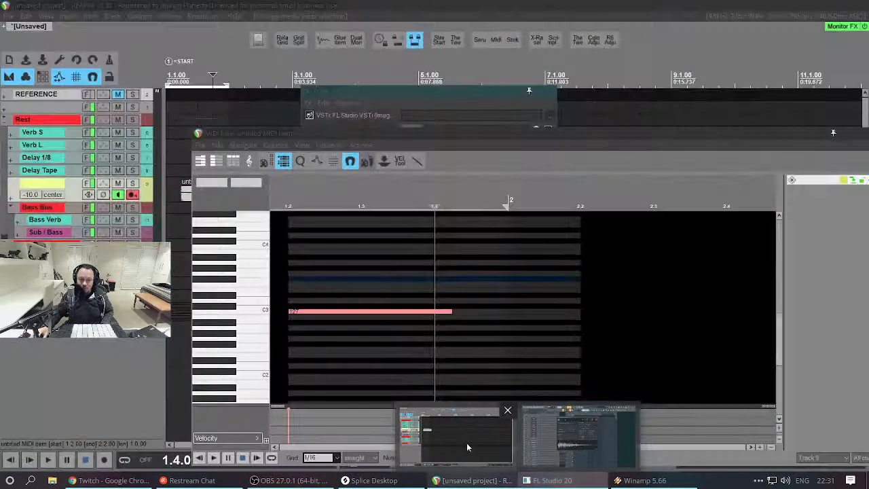
left_click(467, 442)
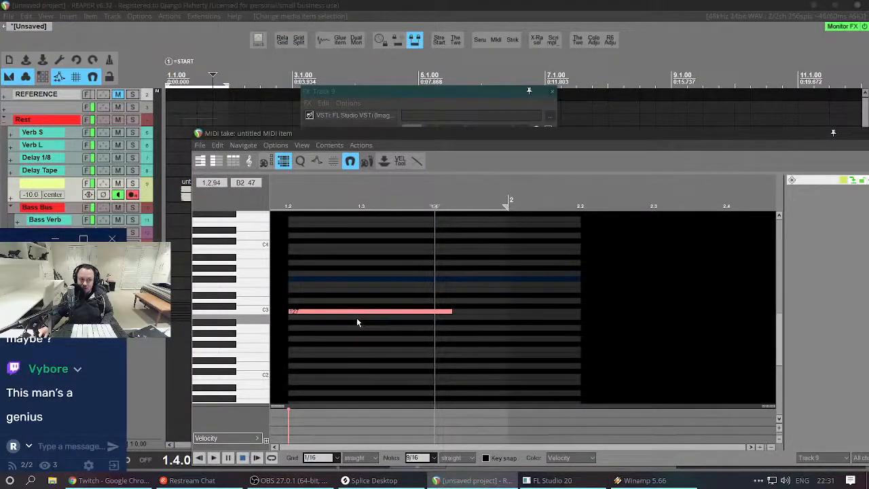
Set the C3 note's MIDI channel to 1 in its event properties.
double_click(353, 312)
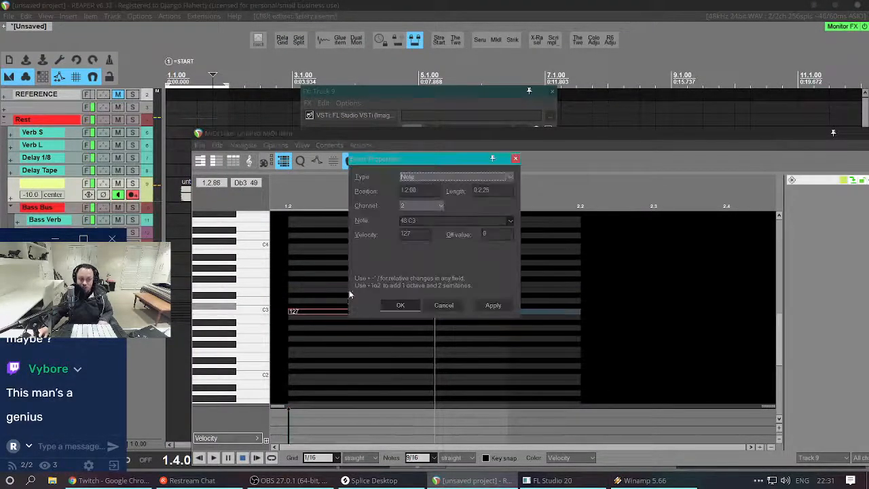
left_click(428, 206)
left_click(416, 213)
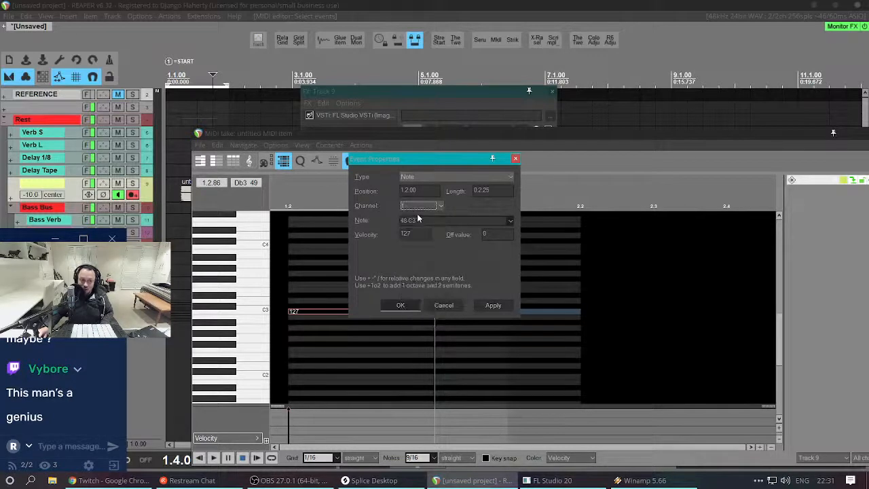
left_click(446, 305)
Play the note from the item's start and transpose it up one octave to C4.
left_click(294, 291)
key("space")
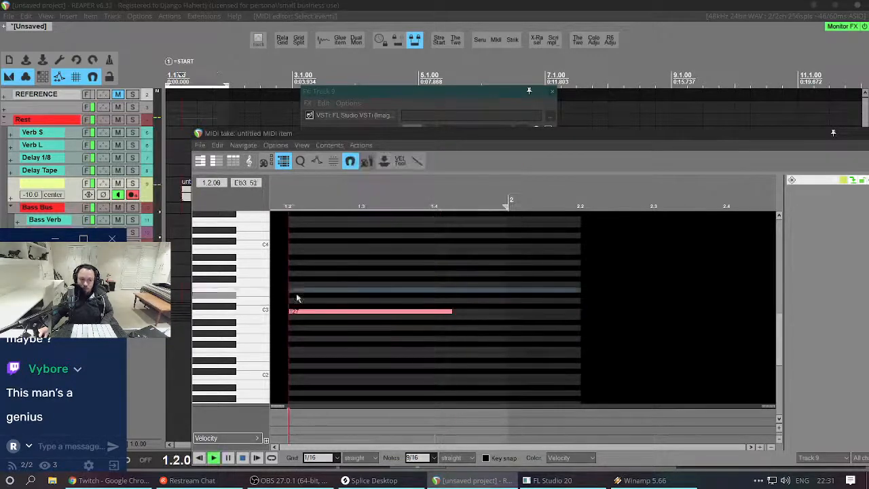
left_click_drag(323, 273, 336, 352)
key("ctrl+Up")
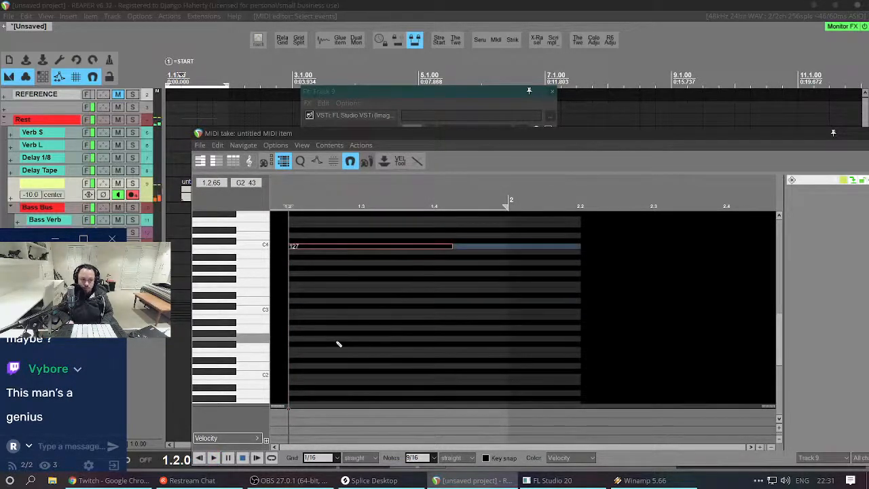
key("ctrl+Up")
key("ctrl+Down")
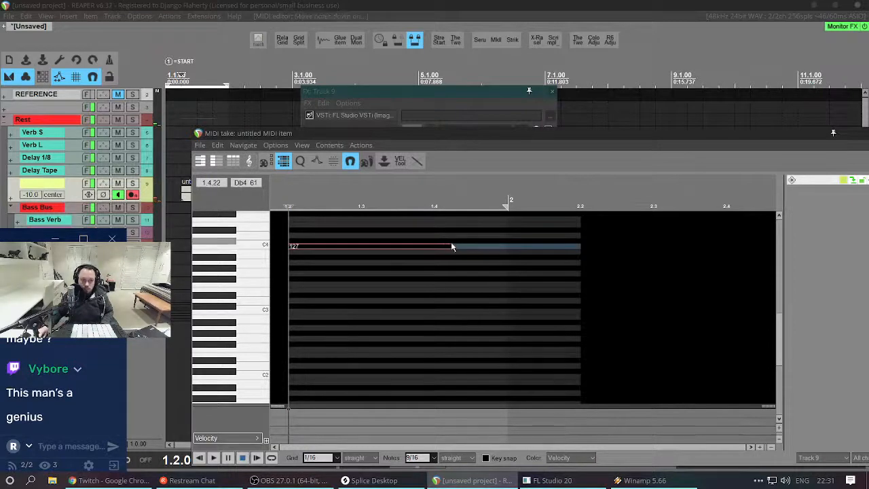
Shorten the C4 note to an eighth note and set the grid's swing strength to 0.
left_click_drag(449, 245, 325, 246)
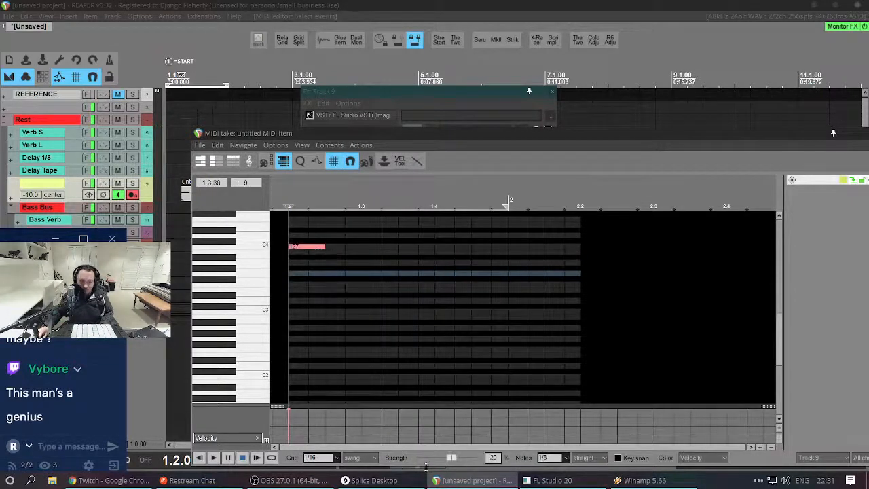
double_click(453, 459)
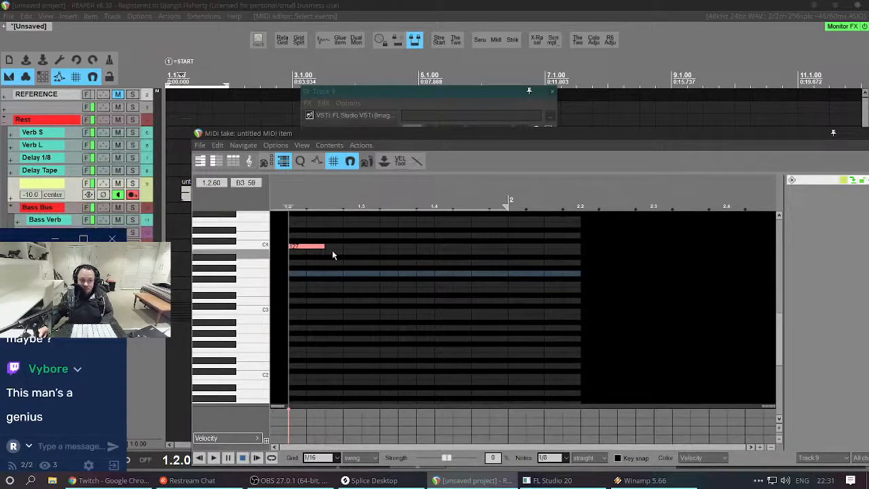
Fill the whole MIDI item with consecutive 1/16 copies of the C4 note and close the MIDI editor.
mouse_move(325, 246)
left_mouse_down()
mouse_move(309, 248)
mouse_move(397, 265)
left_mouse_up()
key("ctrl+v")
key("ctrl+v")
key("ctrl+v")
key("ctrl+v")
key("ctrl+v")
key("ctrl+v")
key("ctrl+v")
key("ctrl+v")
key("ctrl+v")
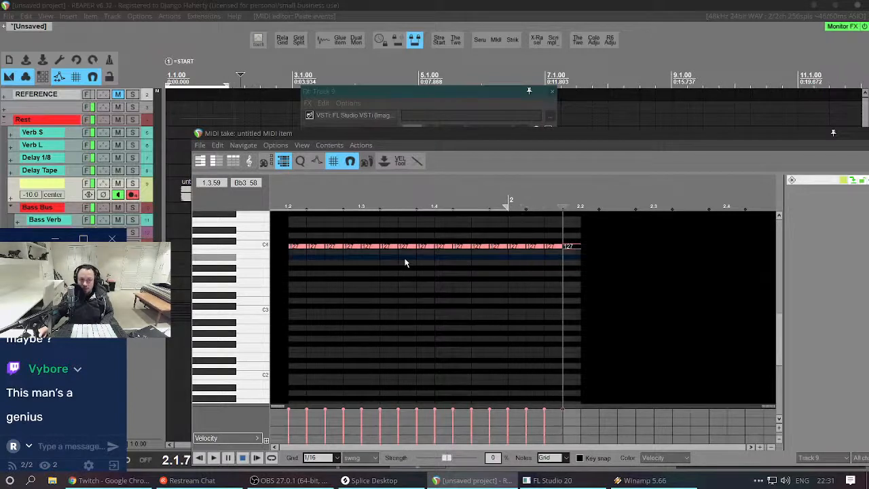
key("Escape")
Play the MIDI item from the project start and close track 9's FX window.
key("w")
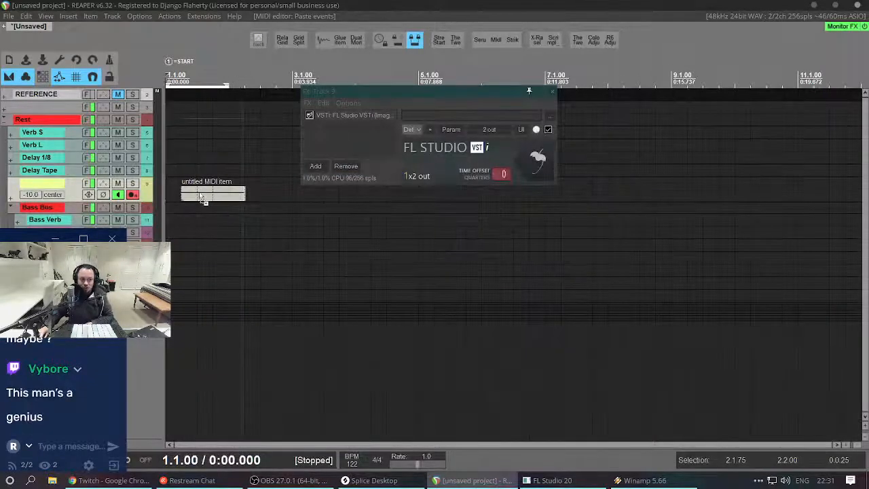
scroll(202, 199, "up", 4)
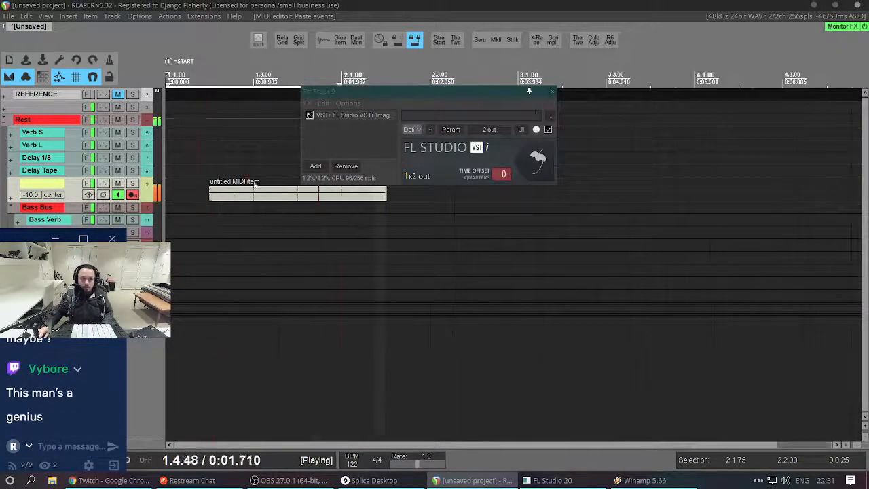
left_click(550, 90)
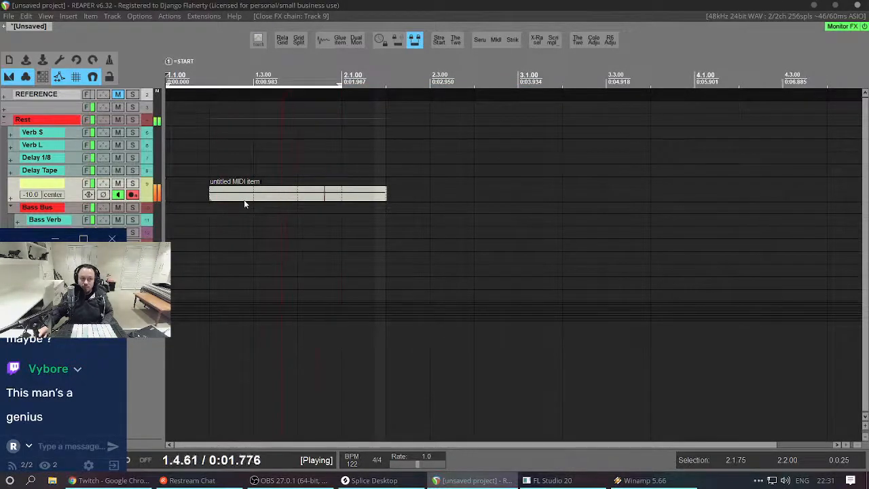
scroll(244, 200, "down", 4)
scroll(236, 213, "right", 3)
scroll(231, 220, "left", 3)
scroll(229, 220, "right", 3)
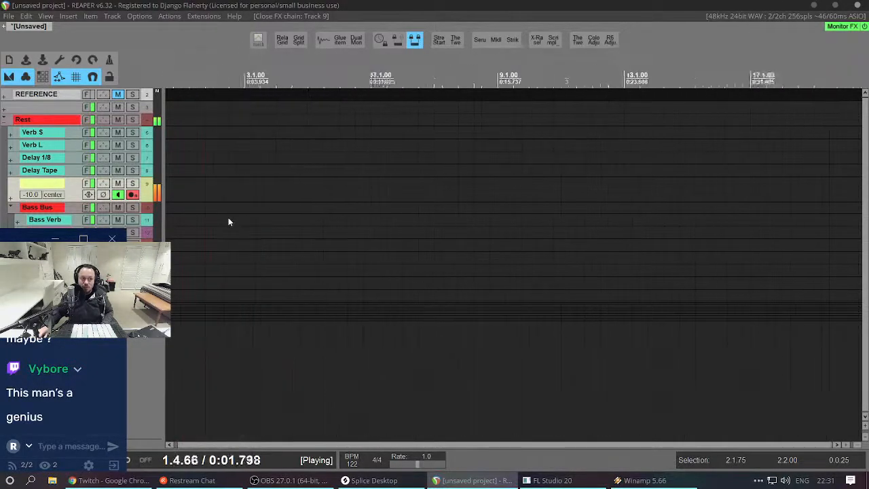
scroll(228, 221, "left", 3)
scroll(234, 217, "up", 4)
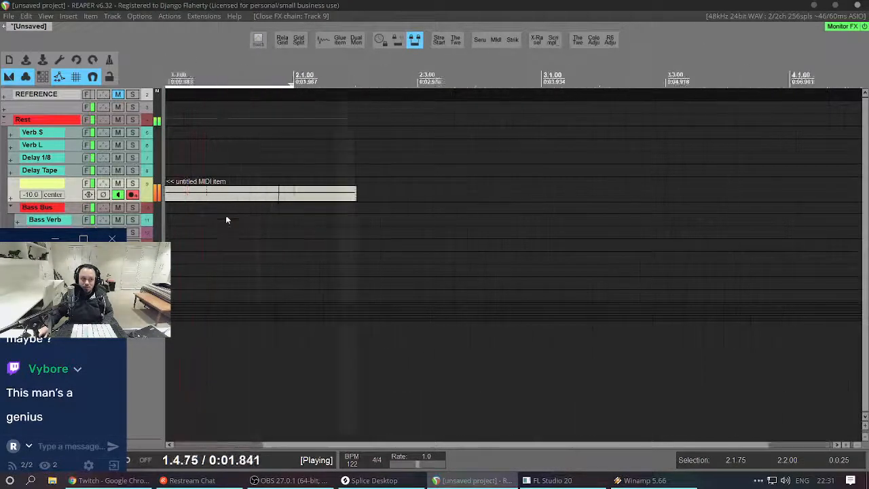
scroll(268, 188, "down", 1)
scroll(268, 188, "right", 3)
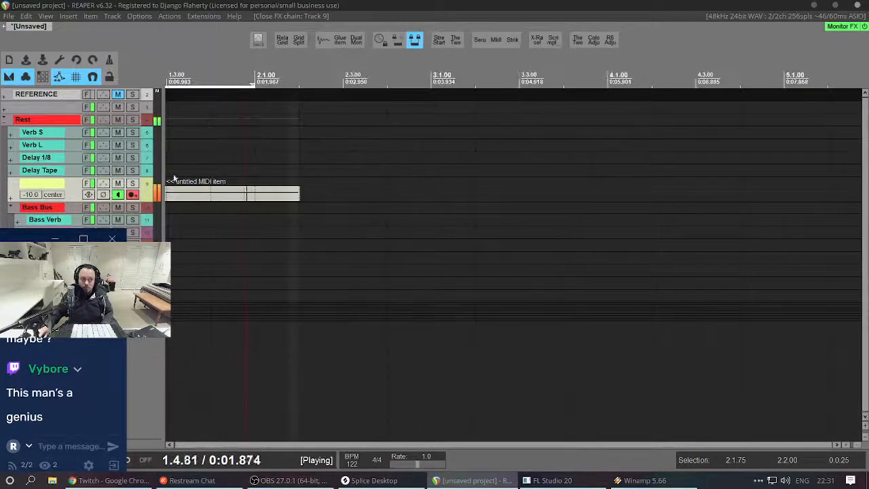
In FL Studio, close the hi-hat channel's settings and retarget the Wobble channel to mixer track 3 and Organ to 5.
key("alt+Tab")
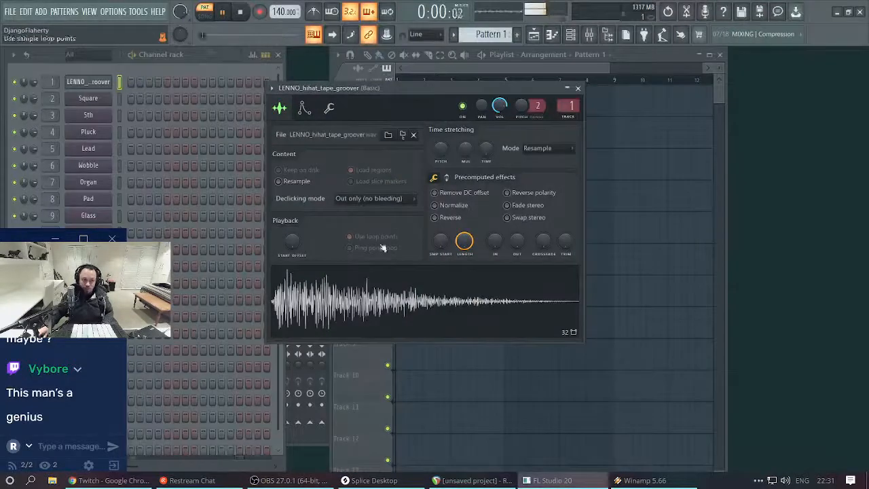
left_click(577, 88)
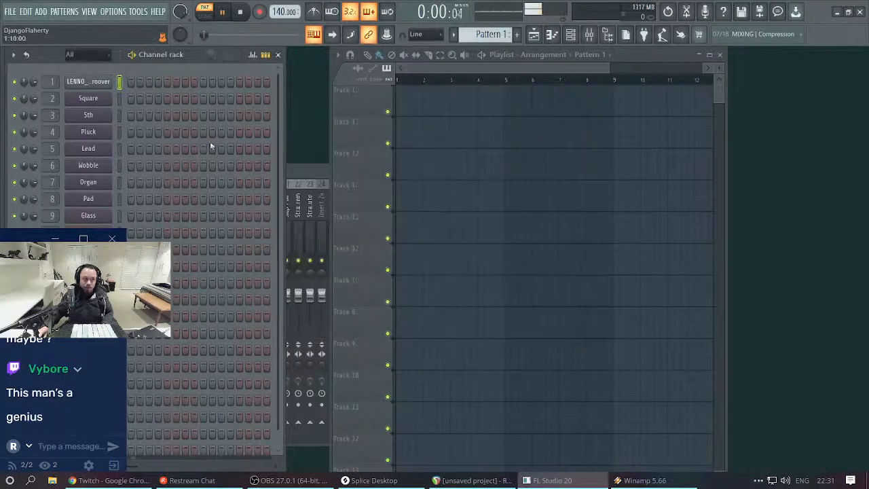
scroll(129, 161, "down", 1)
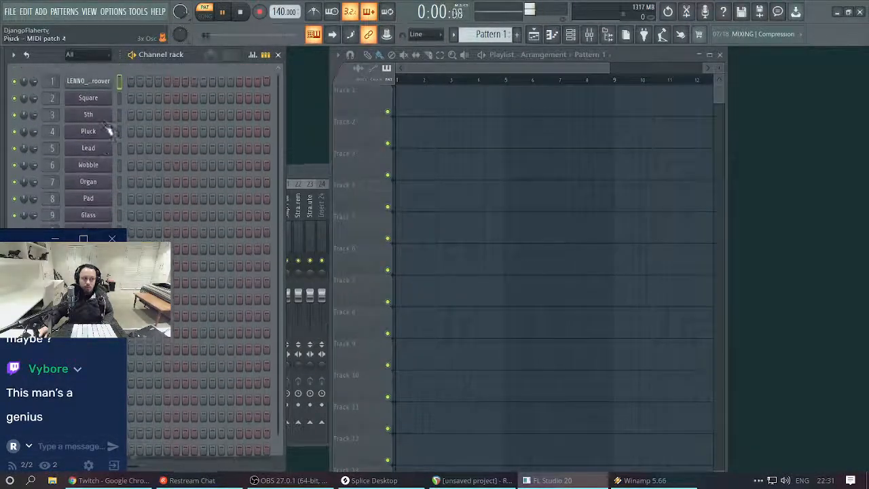
scroll(105, 126, "up", 2)
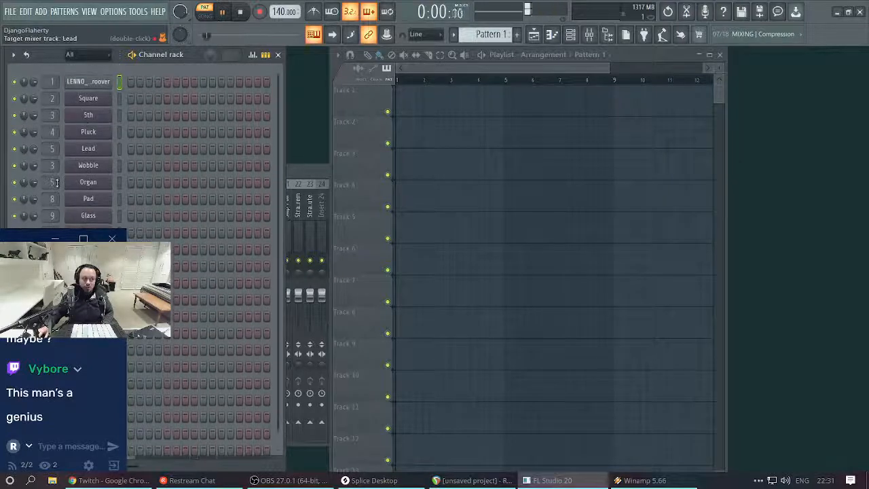
scroll(41, 203, "down", 1)
Show the channel rack's Patches group, select the Brass mixer track, look across the mixer's inserts and return to REAPER.
key("Page_Down")
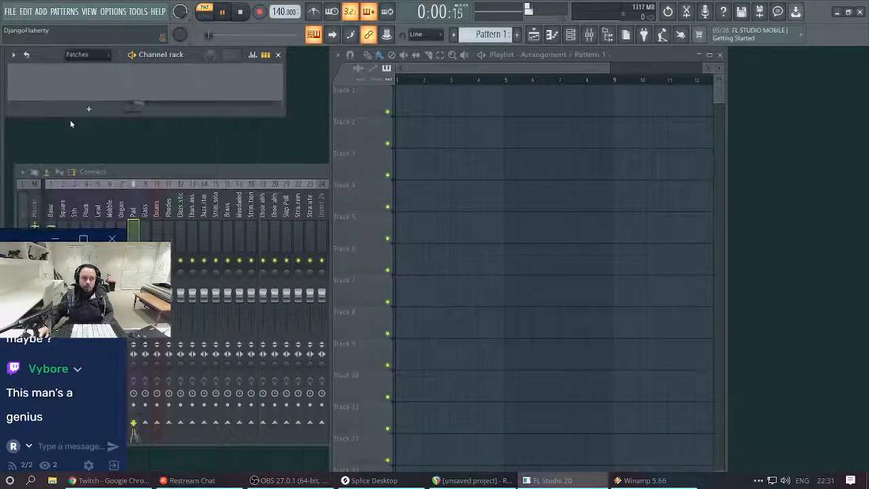
left_click(231, 183)
scroll(224, 218, "down", 10)
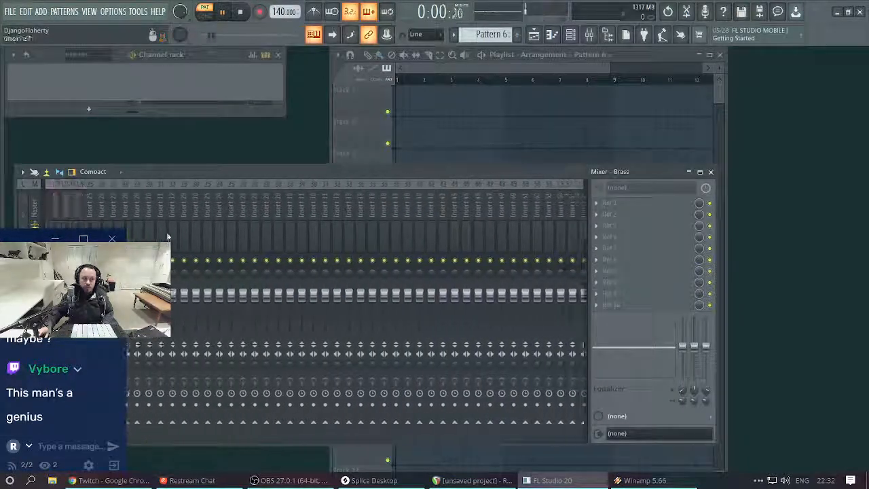
scroll(153, 224, "up", 10)
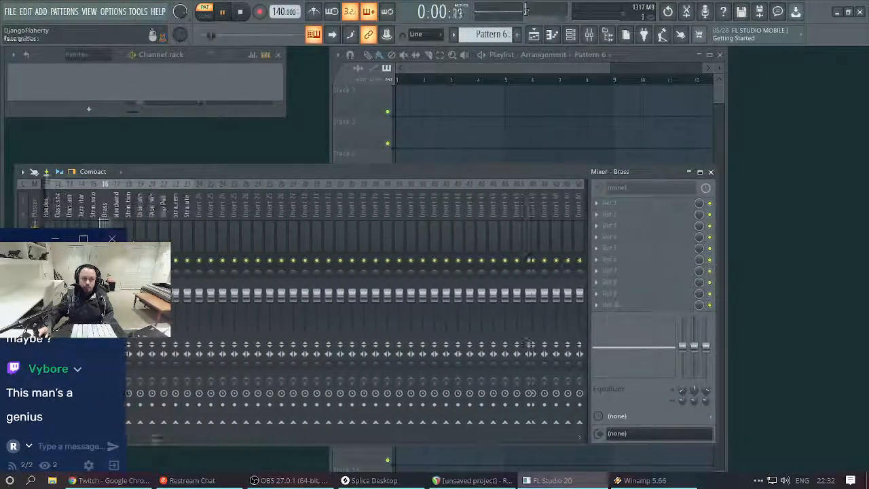
key("space")
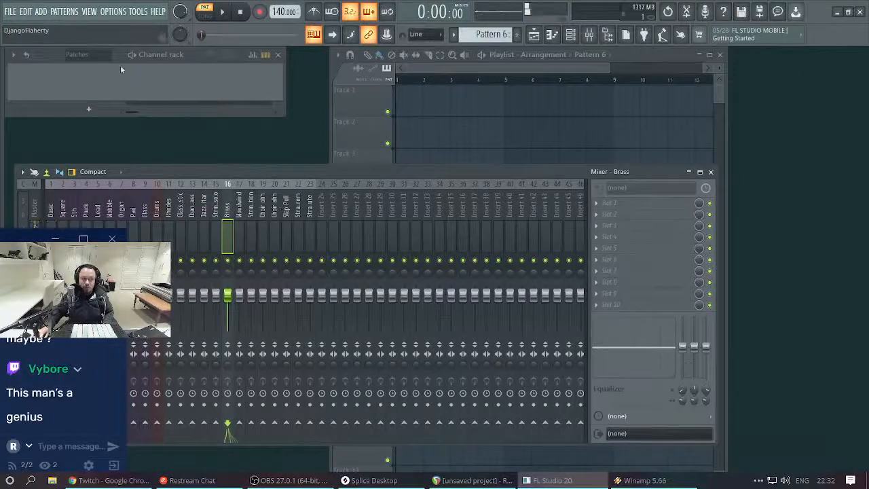
key("alt+Tab")
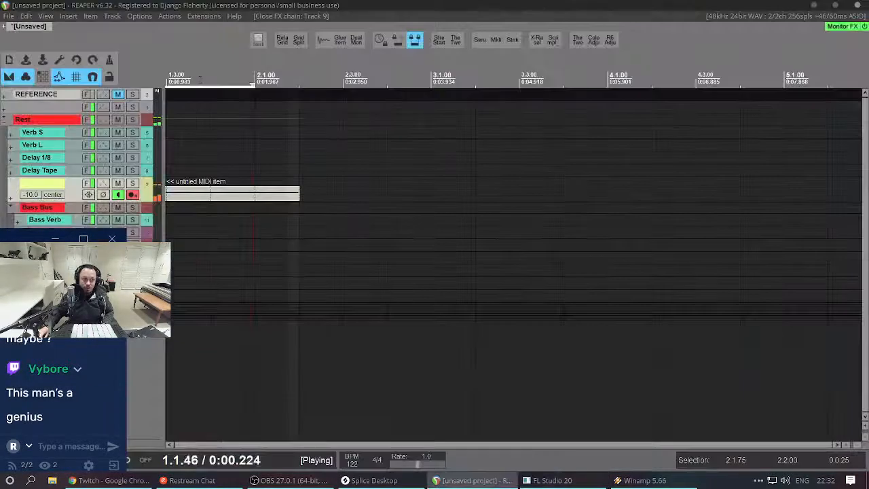
Stop playback and move track 9's MIDI item to the project start at 1.1.00.
key("alt+Tab")
key("alt+Tab")
key("space")
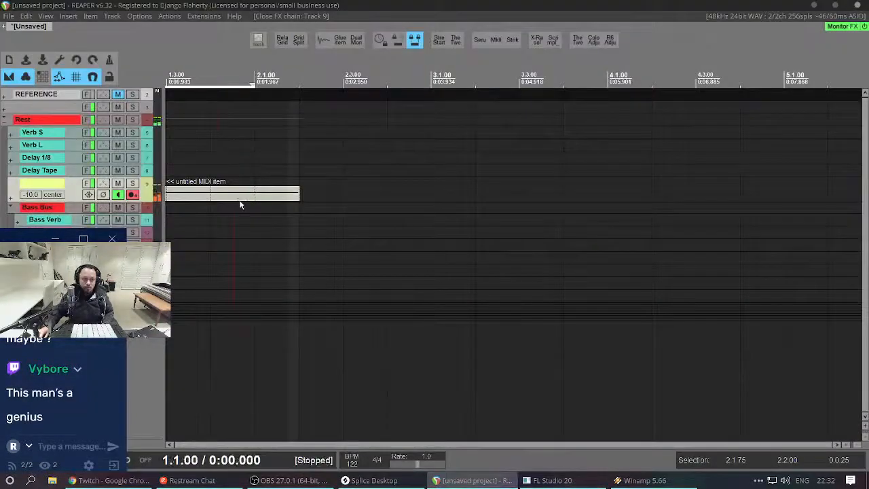
left_click_drag(209, 195, 165, 197)
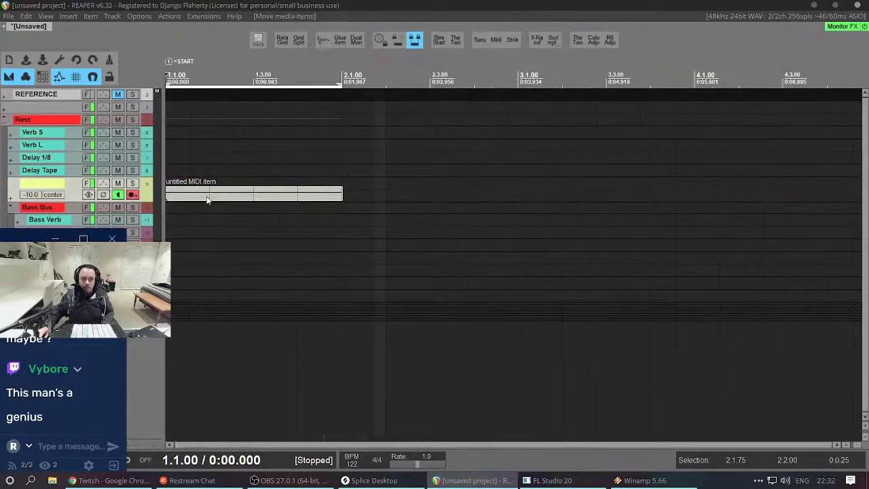
Apply track 9's FX to the MIDI item as a new take and enlarge the track.
right_click(207, 199)
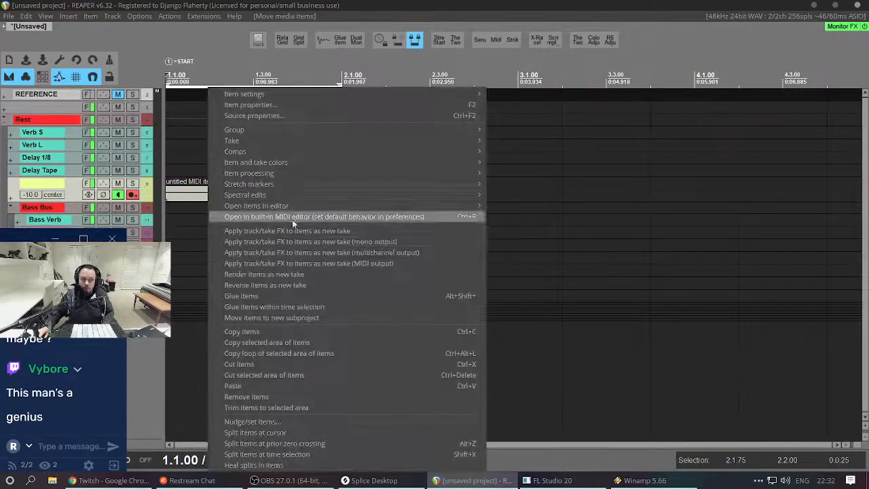
left_click(332, 232)
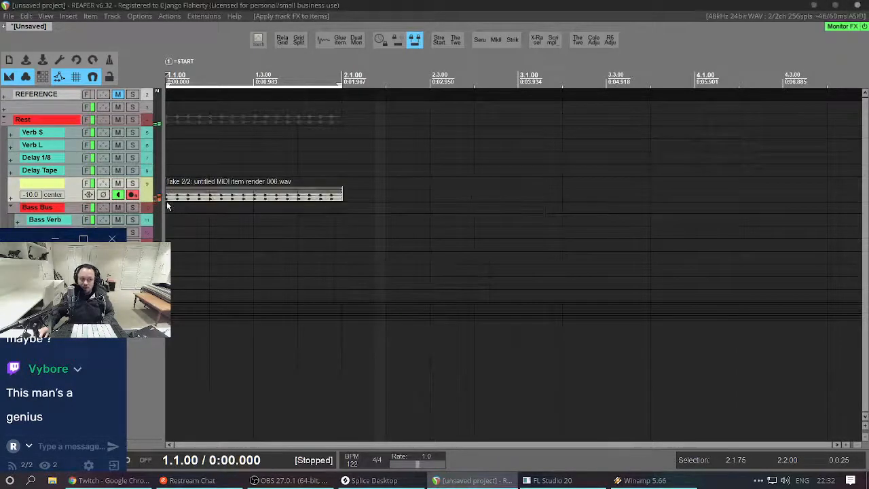
left_click_drag(157, 209, 157, 248)
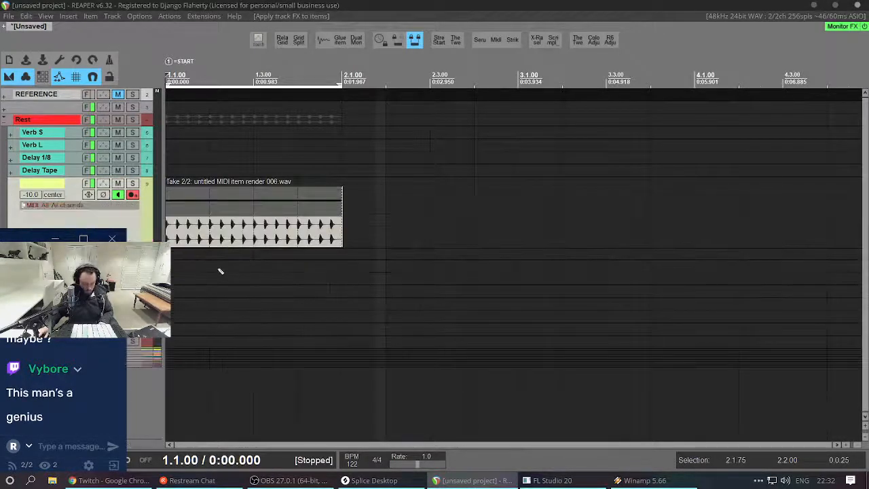
Examine how the rendered take's hi-hat hits line up with the grid across the whole item.
scroll(307, 256, "up", 5)
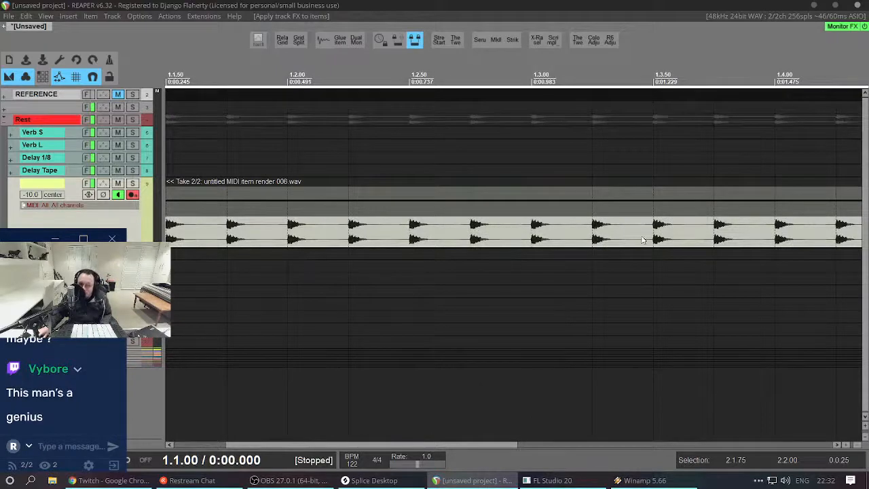
scroll(631, 239, "up", 8)
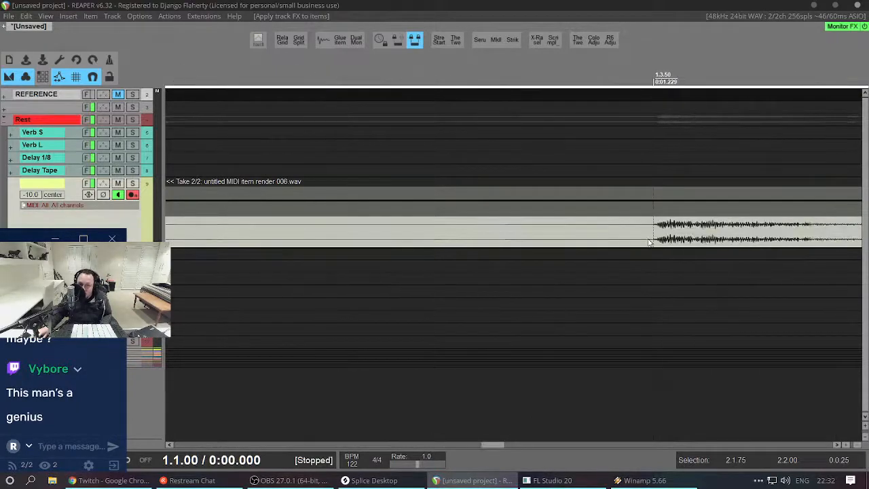
scroll(650, 242, "down", 8)
scroll(631, 245, "right", 3)
scroll(718, 240, "up", 5)
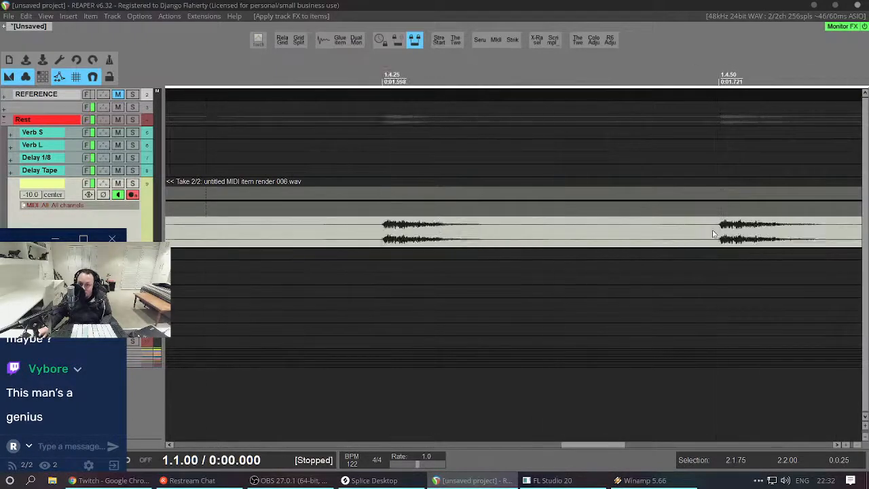
scroll(717, 235, "up", 6)
scroll(718, 237, "down", 8)
scroll(641, 245, "left", 5)
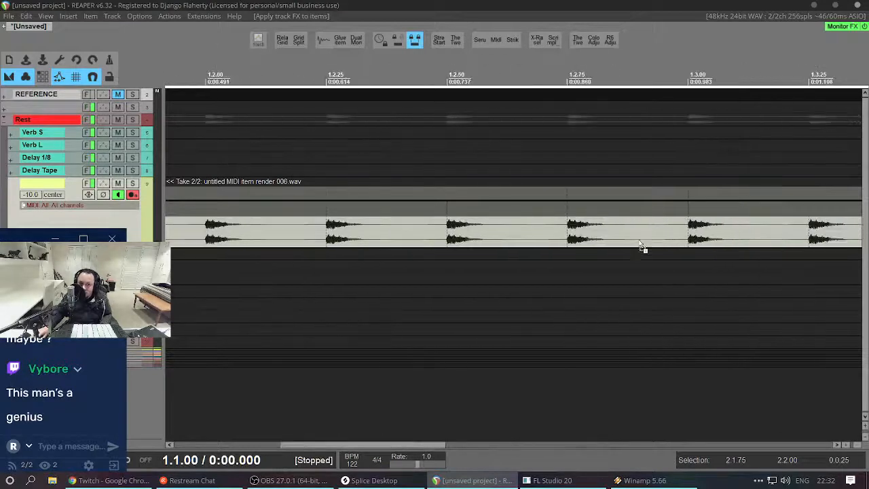
scroll(503, 232, "up", 3)
scroll(339, 235, "down", 6)
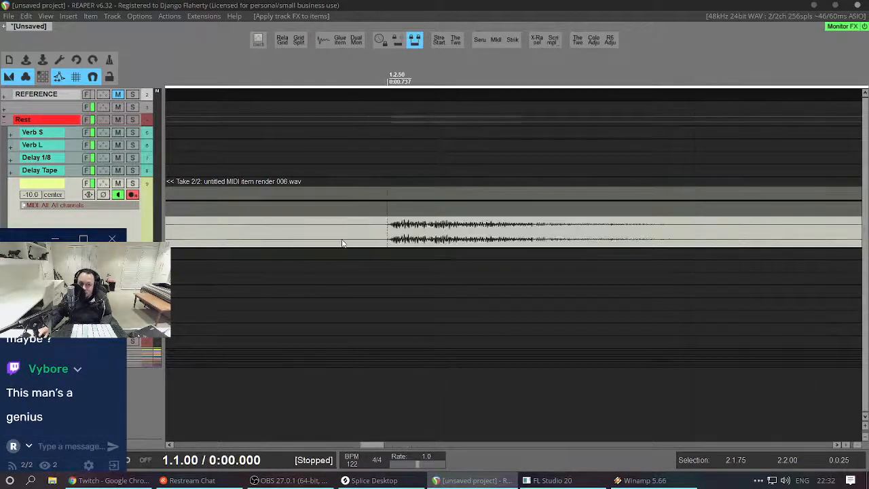
scroll(332, 244, "left", 4)
scroll(306, 236, "up", 2)
scroll(305, 235, "up", 2)
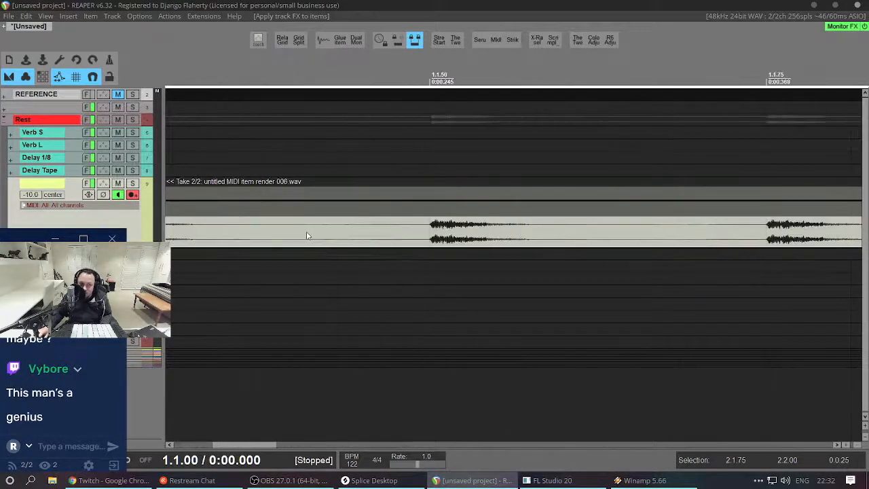
scroll(307, 235, "down", 6)
Undo the rendered take and look through the MIDI item's take and color options.
key("ctrl+z")
right_click(287, 237)
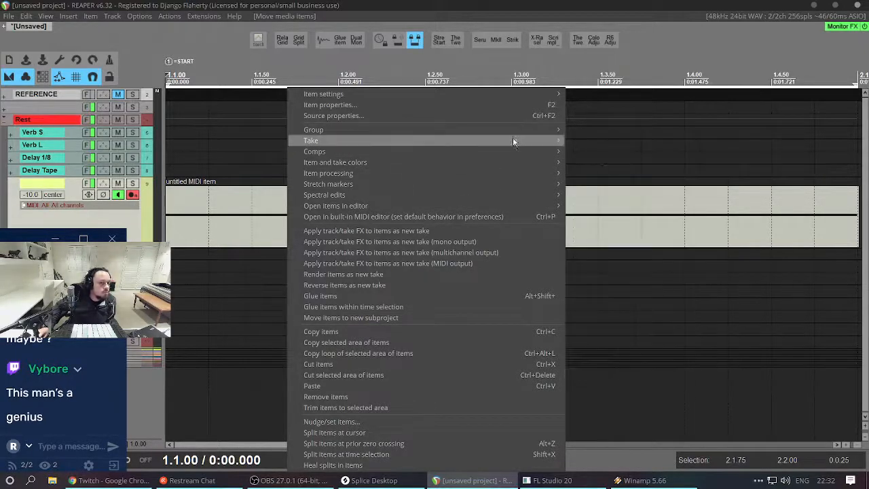
mouse_move(518, 141)
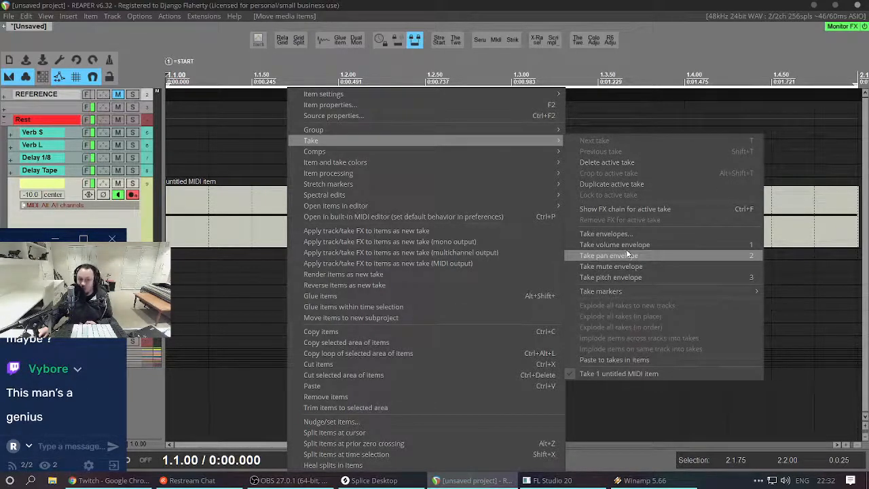
mouse_move(463, 156)
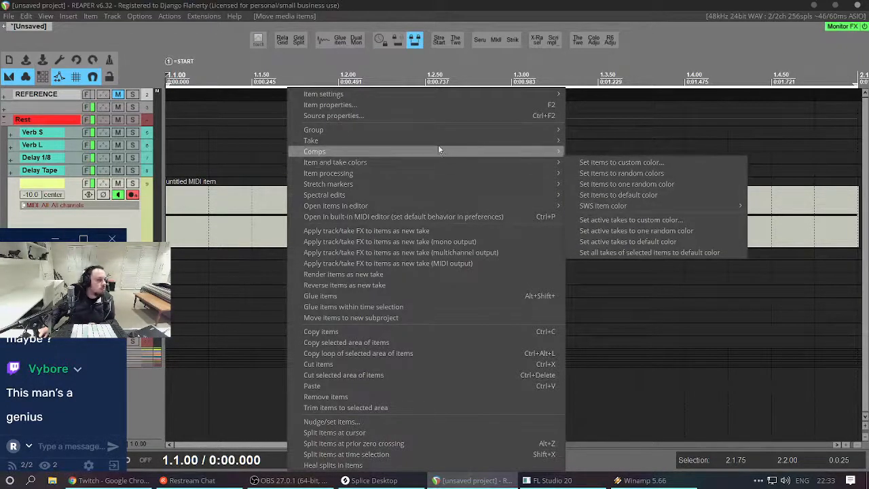
Freeze track 9 to stereo.
right_click(141, 225)
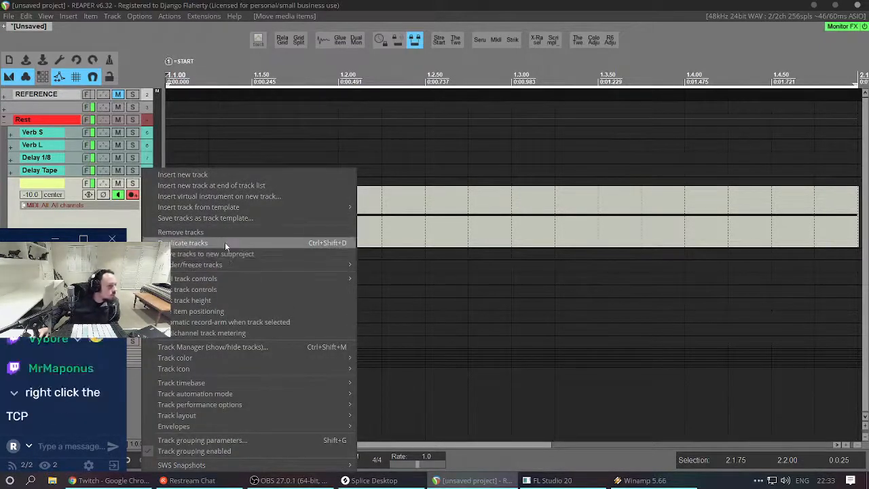
mouse_move(227, 263)
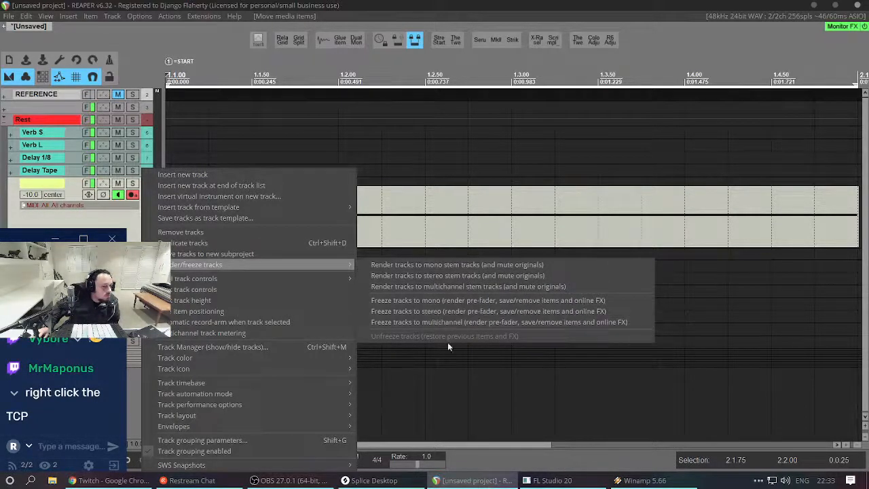
left_click(491, 312)
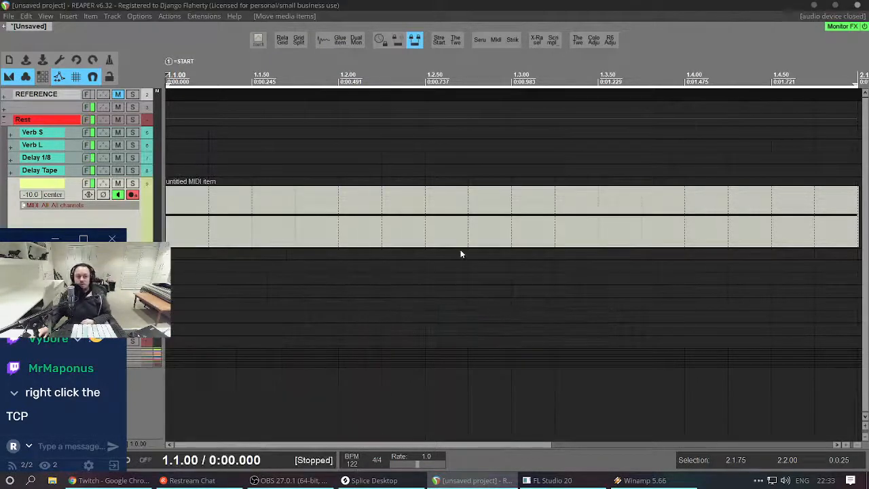
Examine the timing and levels of the hits in the frozen item's waveform on track 9.
scroll(459, 234, "down", 3)
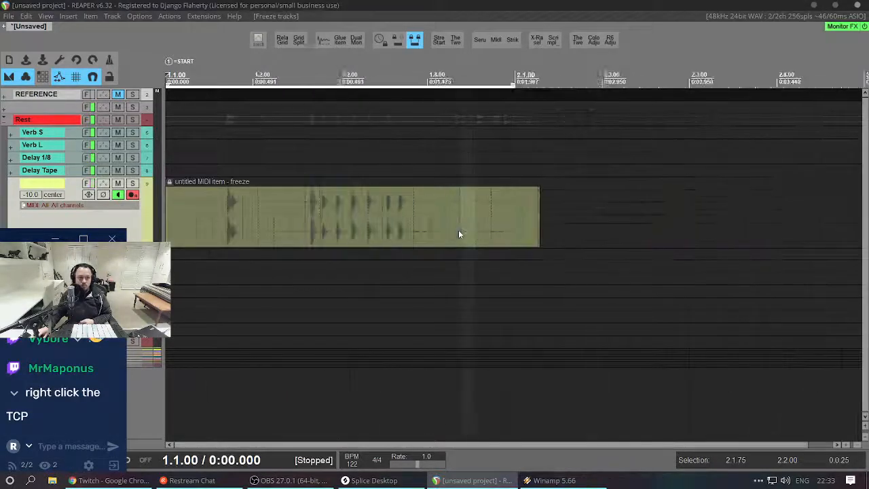
scroll(277, 228, "up", 3)
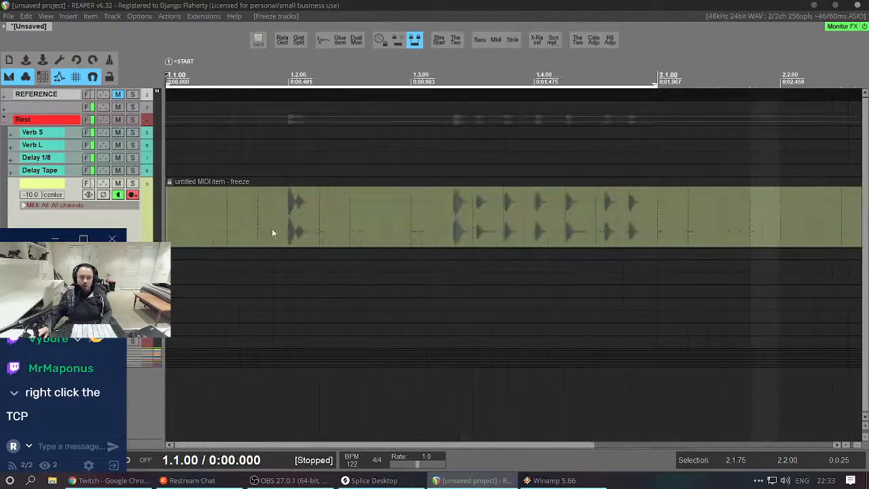
scroll(231, 233, "down", 1)
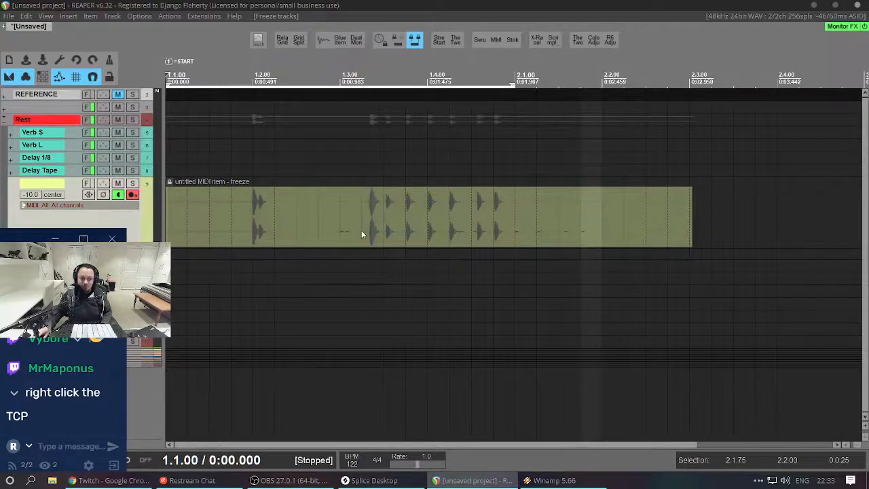
scroll(372, 225, "up", 3)
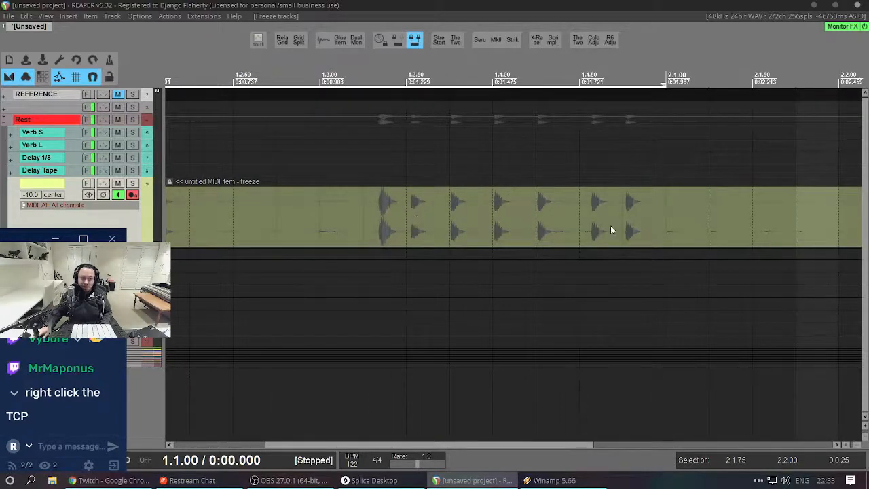
scroll(604, 225, "down", 2)
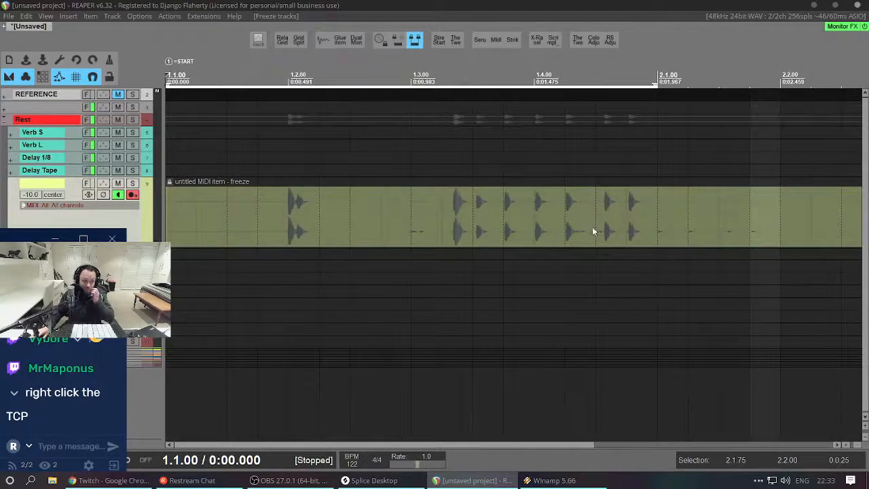
scroll(536, 242, "up", 1)
scroll(473, 225, "down", 2)
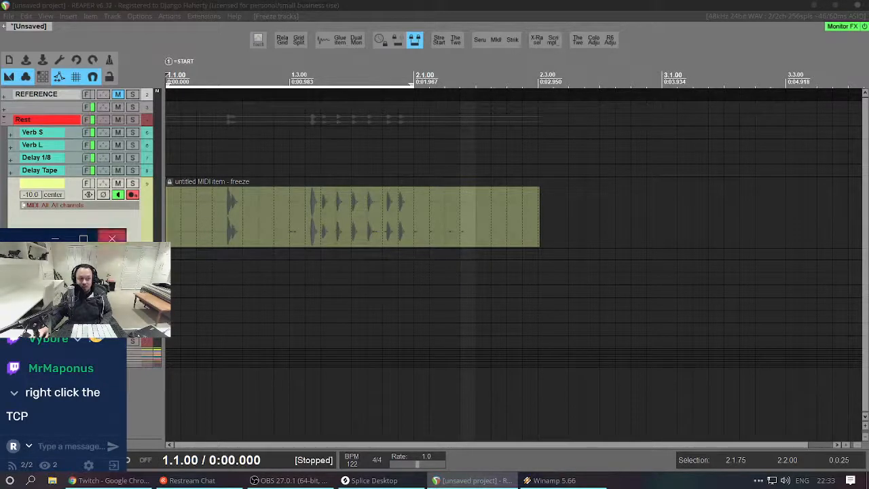
Undo the stereo freeze of track 9.
key("ctrl+z")
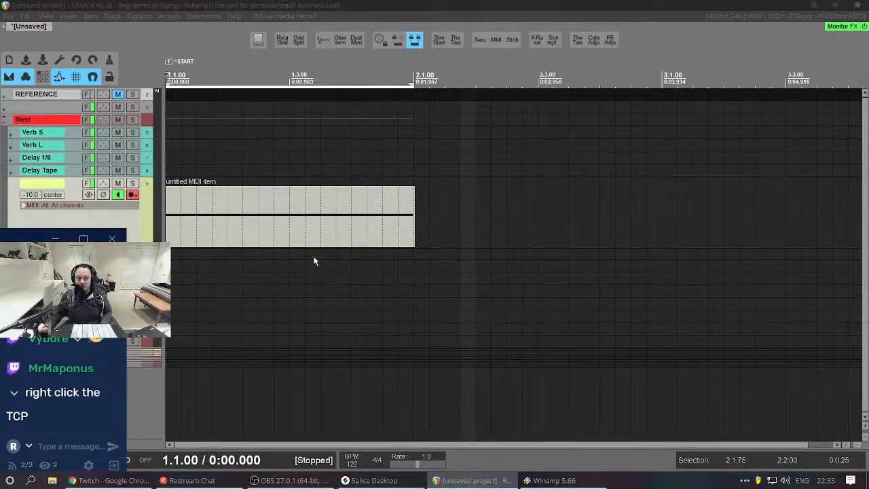
mouse_move(269, 213)
left_mouse_down()
mouse_move(252, 219)
mouse_move(274, 219)
left_mouse_up()
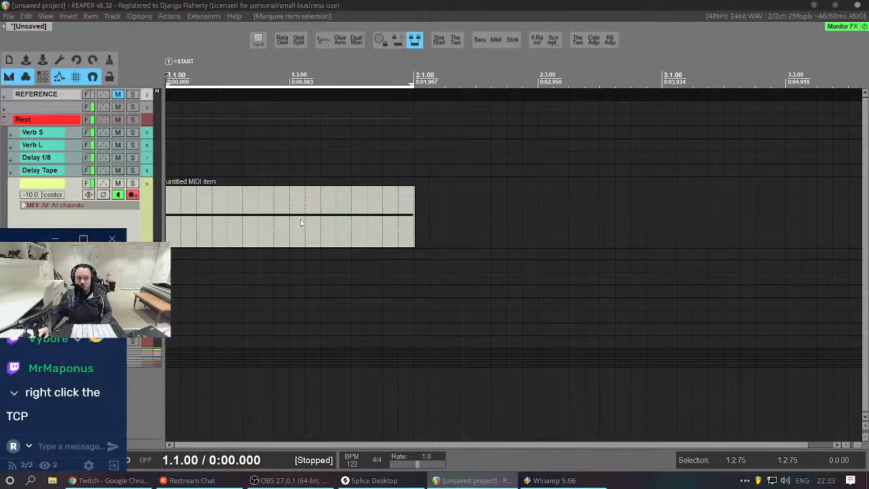
Select the MIDI item on track 9, play it from 1.1.75 and stop playback.
left_click(176, 171)
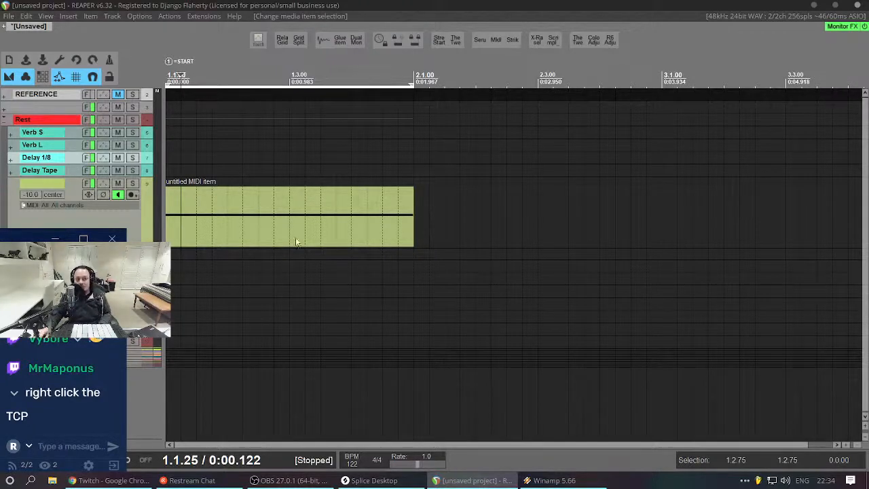
left_click(212, 223)
key("space")
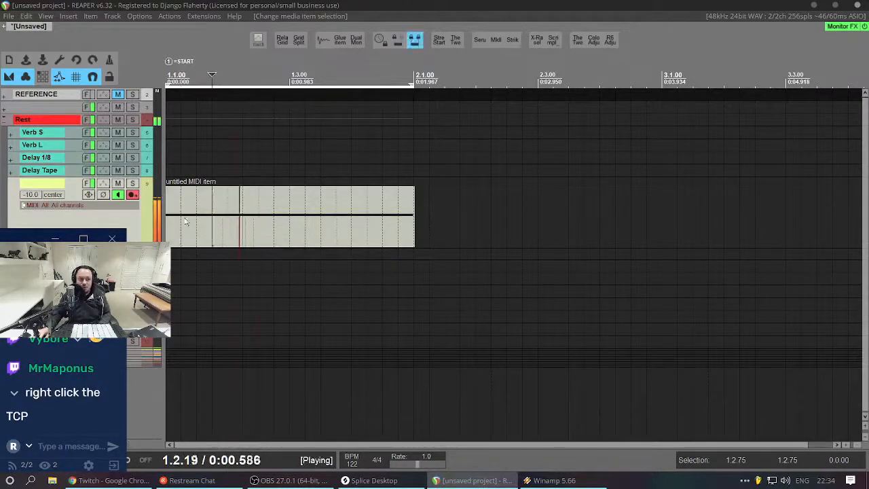
key("space")
Turn on the metronome and play the MIDI item from the project start.
key("c")
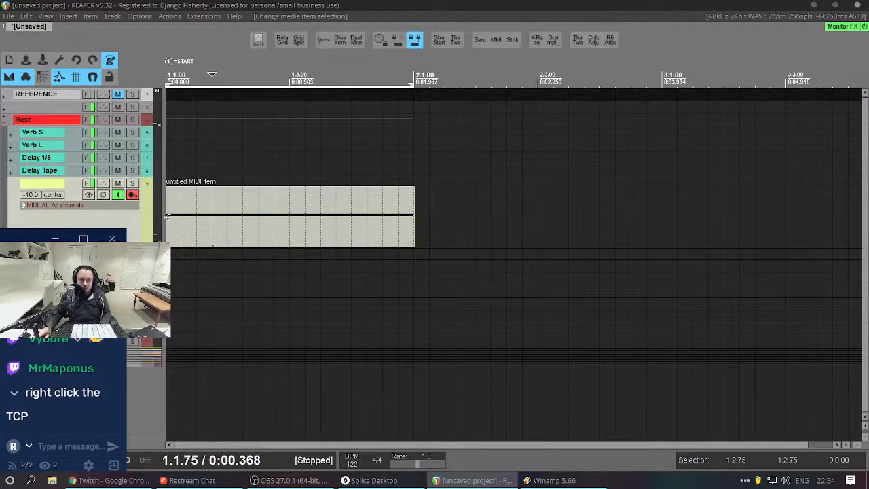
scroll(179, 224, "up", 6)
scroll(181, 225, "down", 1)
left_click(182, 226)
key("space")
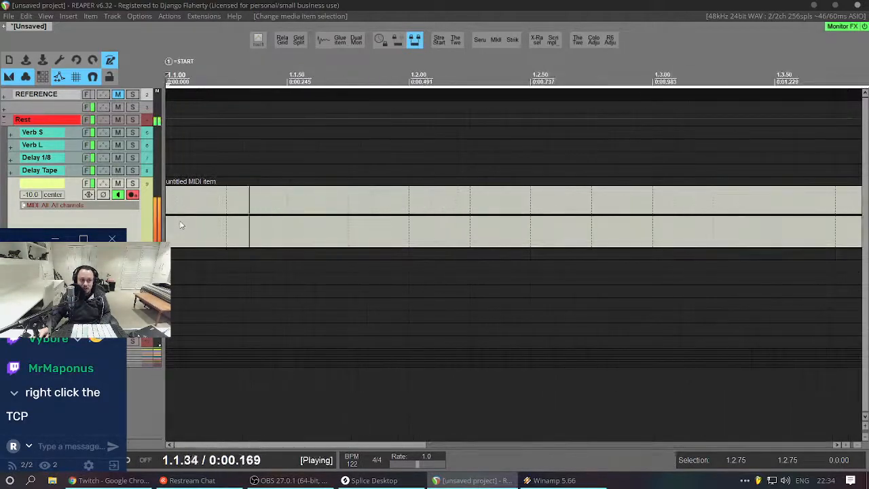
scroll(285, 221, "down", 4)
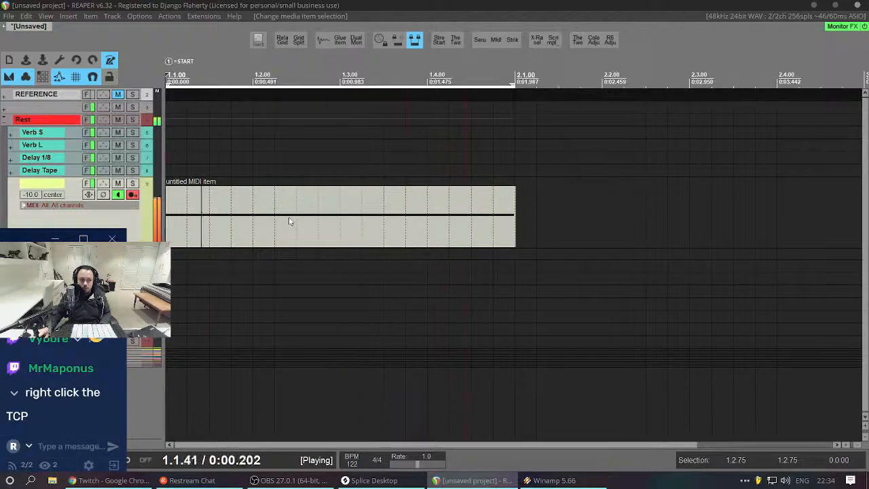
scroll(290, 221, "up", 3)
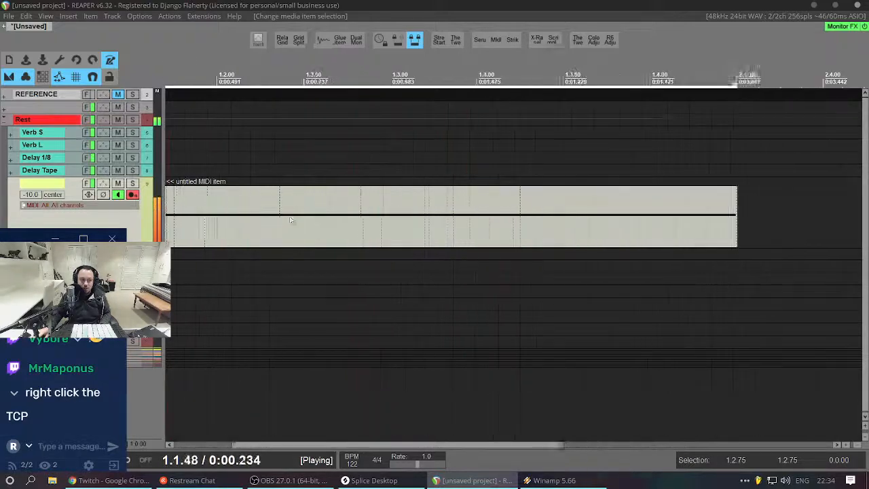
scroll(272, 221, "right", 6)
scroll(252, 219, "left", 5)
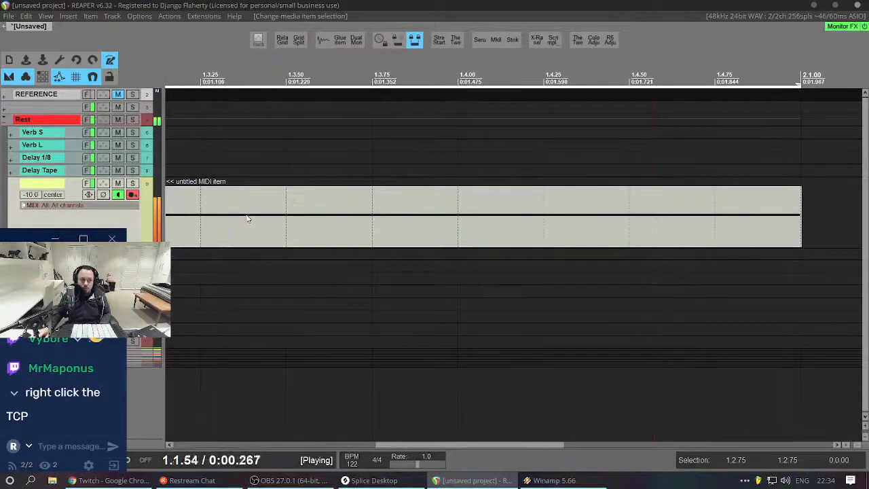
scroll(245, 218, "left", 3)
scroll(241, 219, "down", 8)
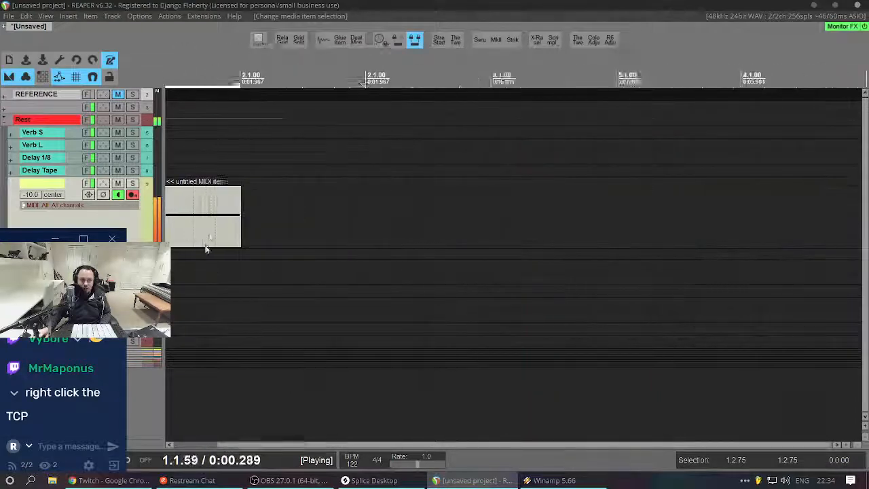
scroll(203, 231, "up", 3)
scroll(202, 223, "right", 4)
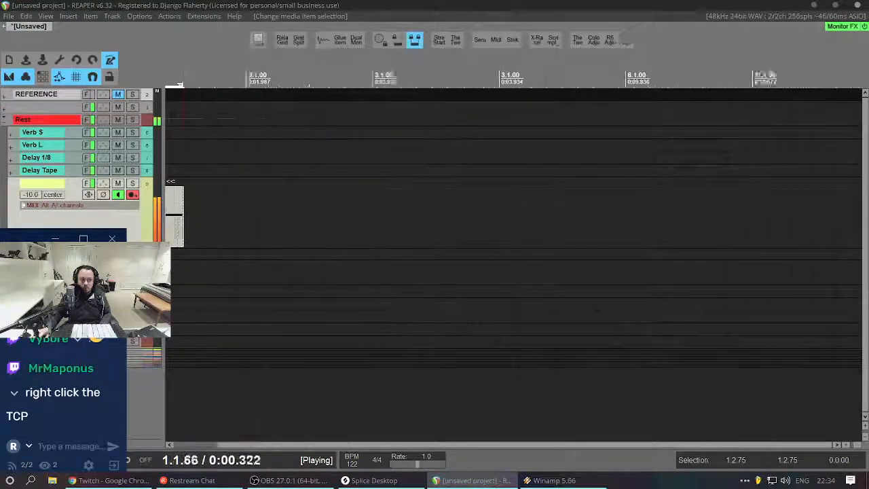
scroll(179, 223, "down", 3)
scroll(176, 224, "right", 5)
scroll(175, 219, "up", 8)
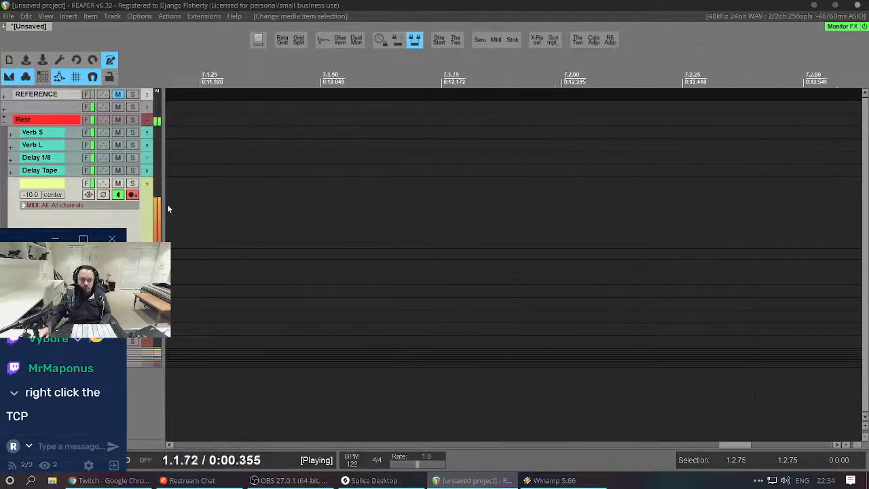
Stop playback and show the MIDI item at the project start on track 9.
scroll(180, 217, "down", 4)
scroll(181, 211, "left", 4)
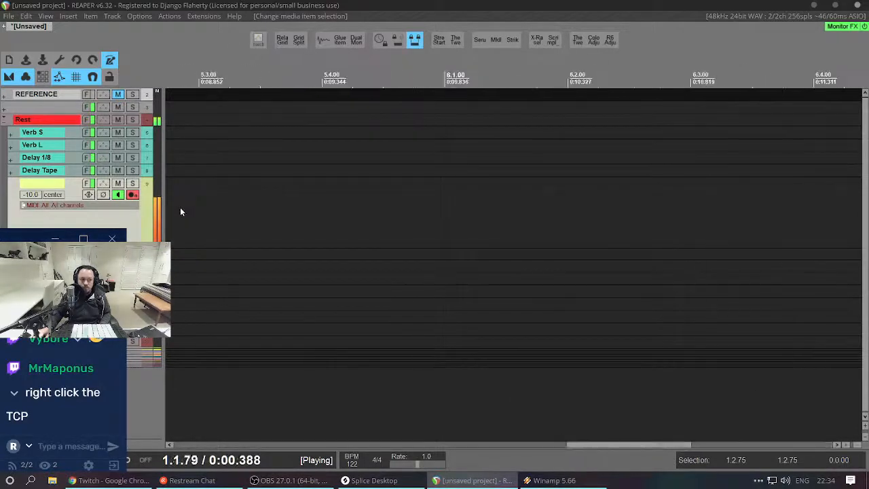
key("space")
scroll(187, 221, "left", 3)
scroll(182, 214, "left", 3)
scroll(204, 210, "down", 3)
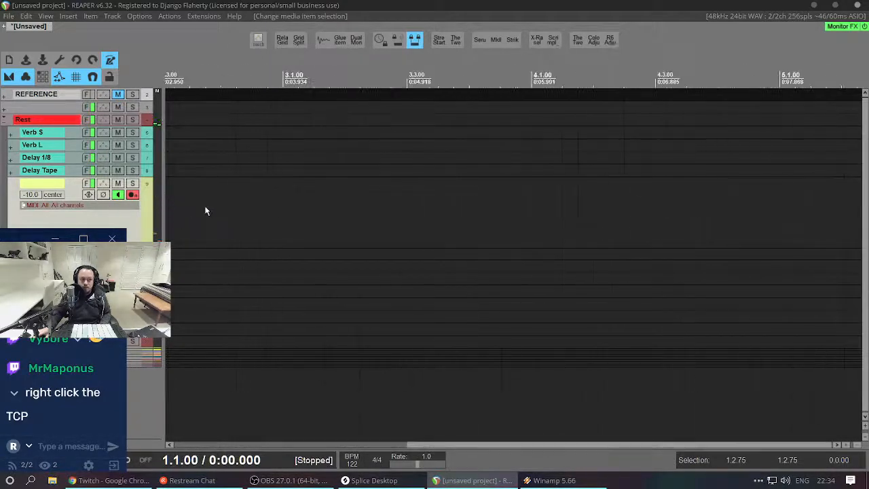
scroll(194, 217, "left", 5)
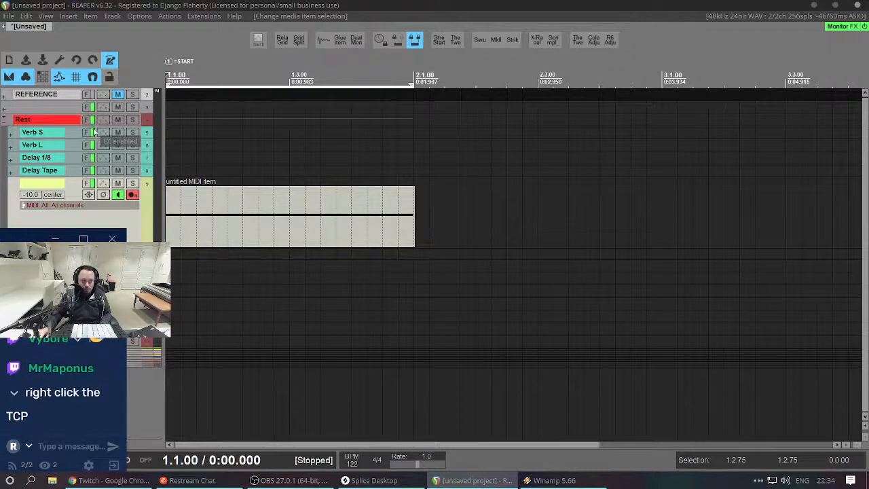
Enlarge the Rest track and arm it for recording.
left_click_drag(101, 126, 126, 187)
left_click(137, 134)
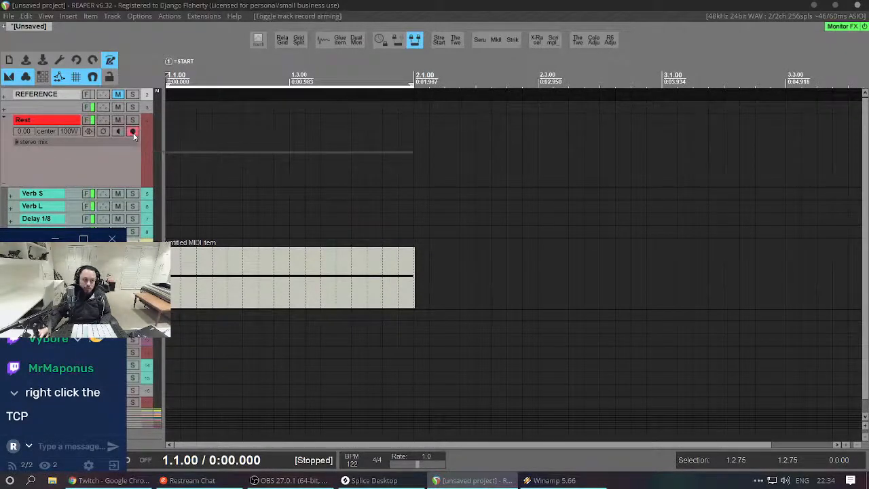
key("ctrl+r")
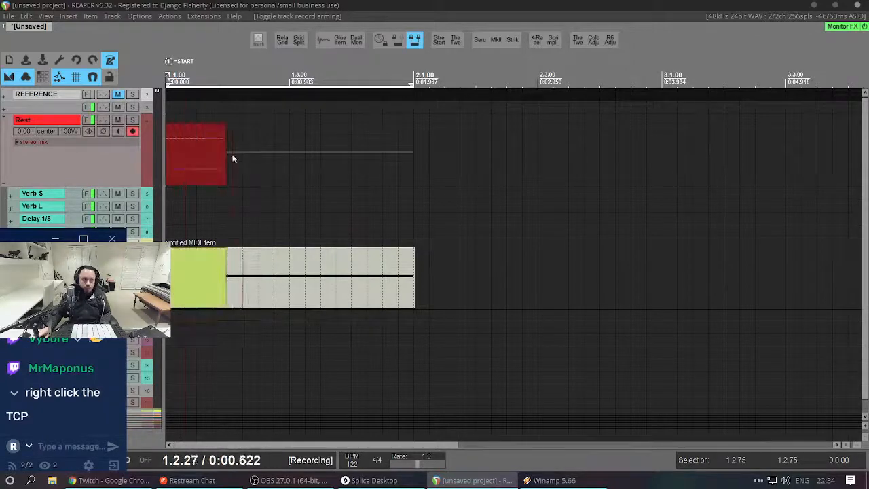
key("space")
key("ctrl+z")
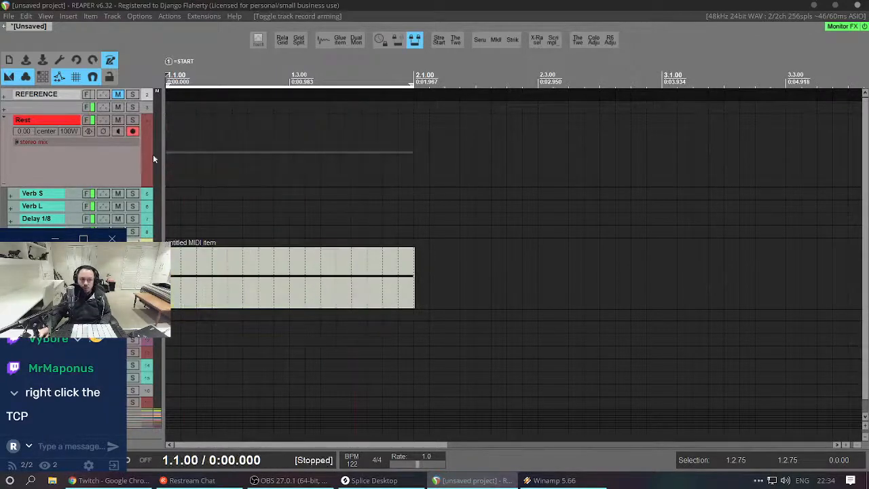
Select the Rest track and record its stereo mix from the project start to just before bar 2.
left_click(141, 153)
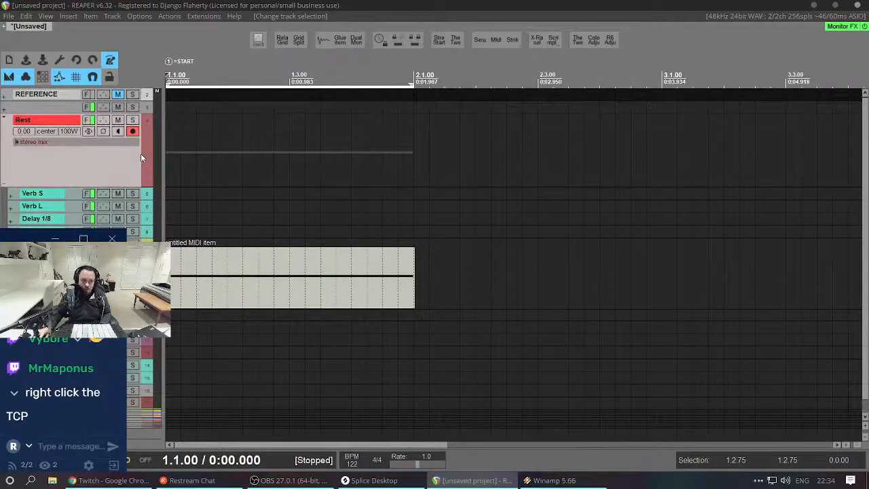
key("ctrl+r")
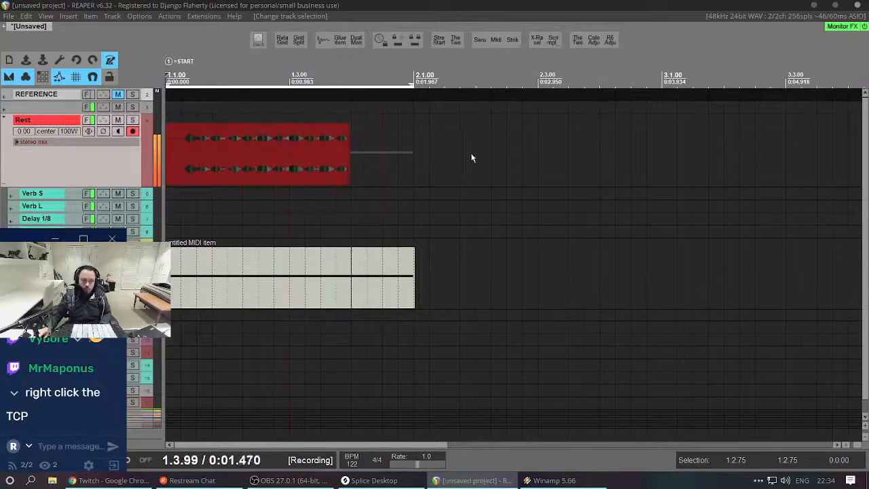
key("space")
Compare the hits in the recorded waveform on the Rest track with the grid lines.
scroll(390, 155, "up", 5)
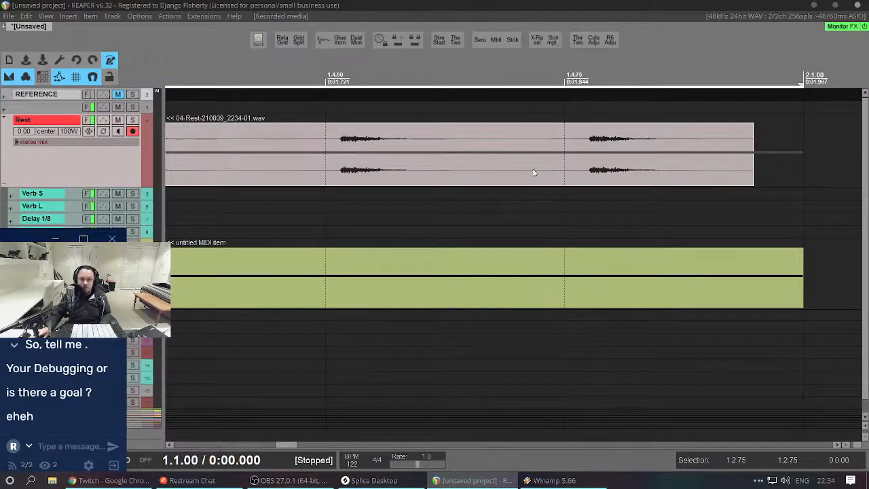
scroll(516, 167, "left", 3)
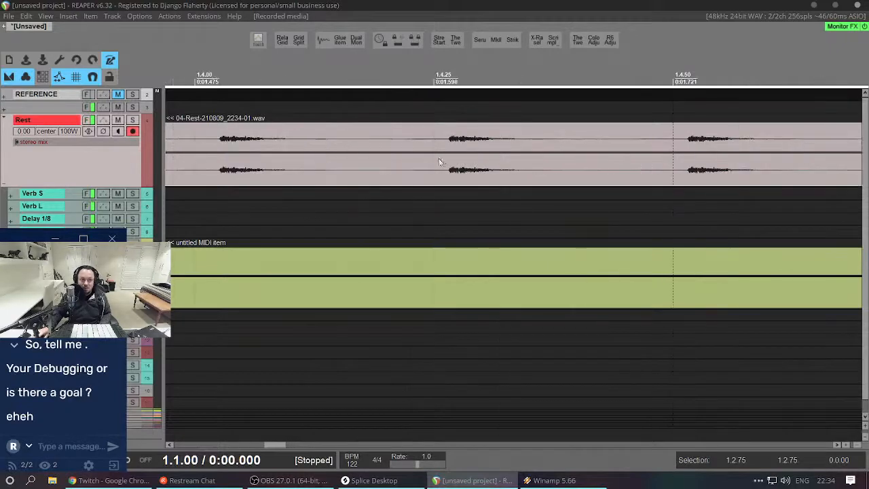
scroll(428, 158, "down", 4)
scroll(383, 159, "left", 2)
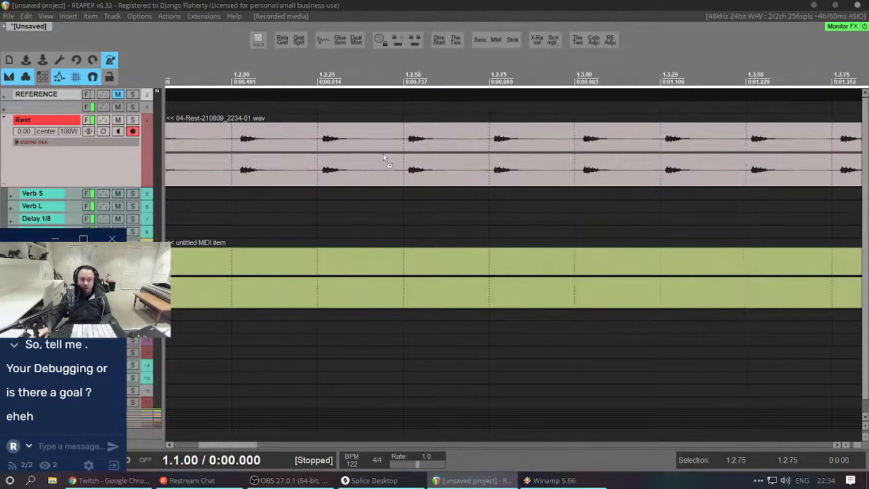
scroll(349, 152, "down", 5)
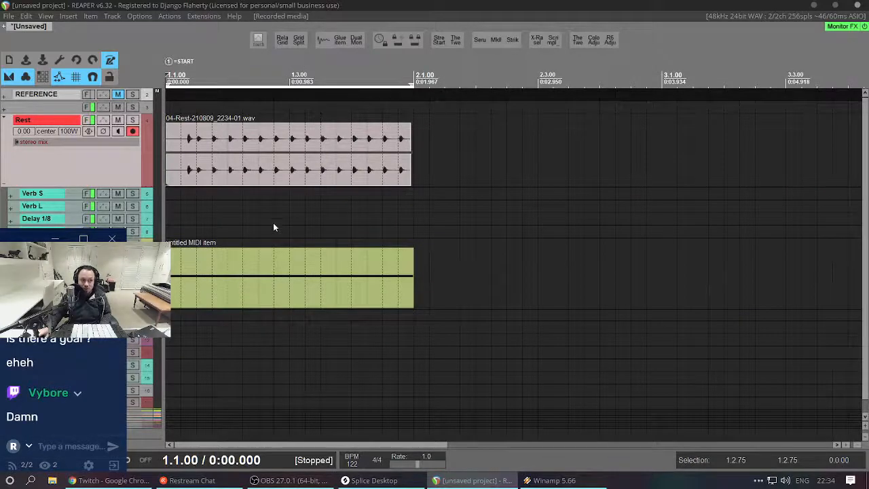
scroll(209, 188, "up", 3)
scroll(208, 145, "down", 4)
Select the recorded item and the MIDI item together and examine the timing of the first hits.
left_click_drag(388, 155, 193, 283)
scroll(196, 278, "up", 6)
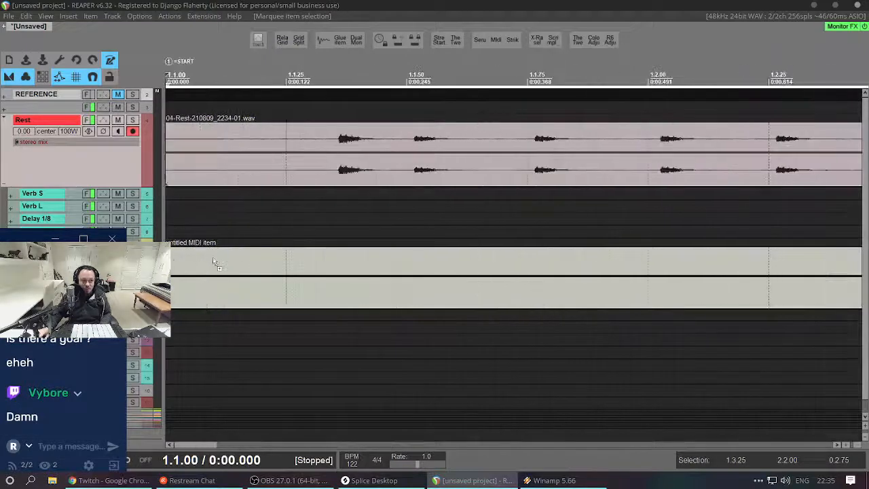
scroll(316, 272, "down", 6)
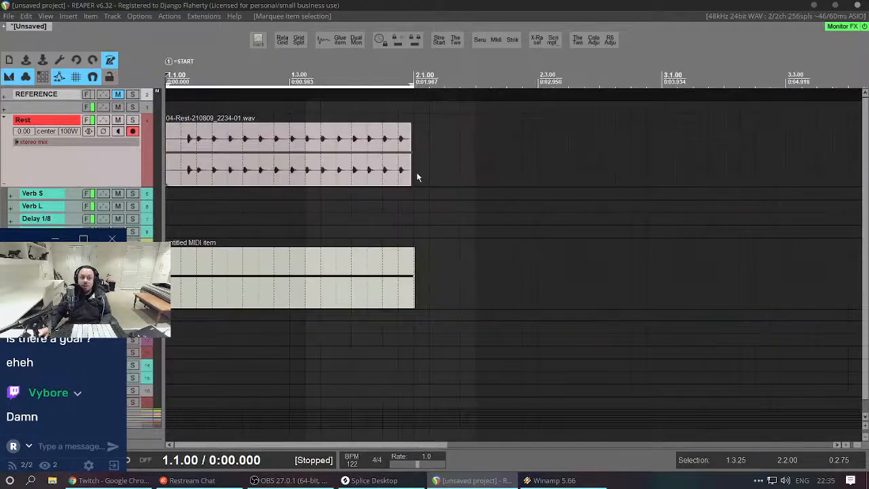
scroll(194, 176, "up", 4)
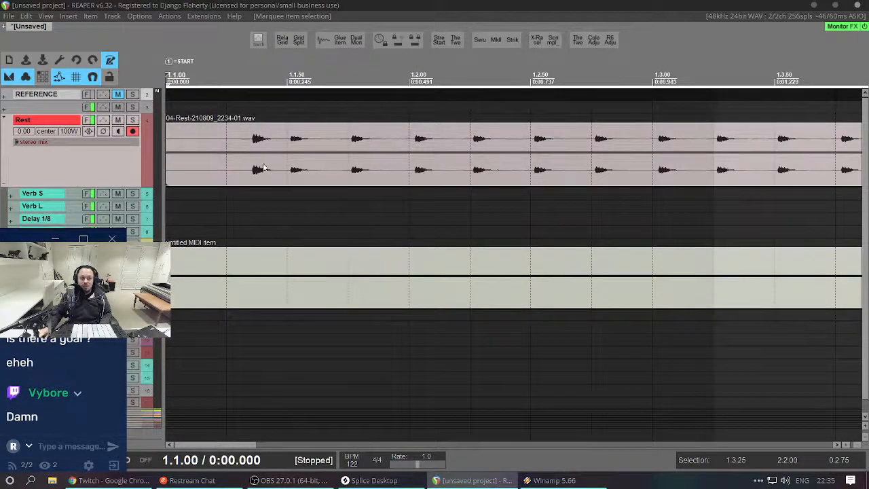
scroll(254, 161, "down", 4)
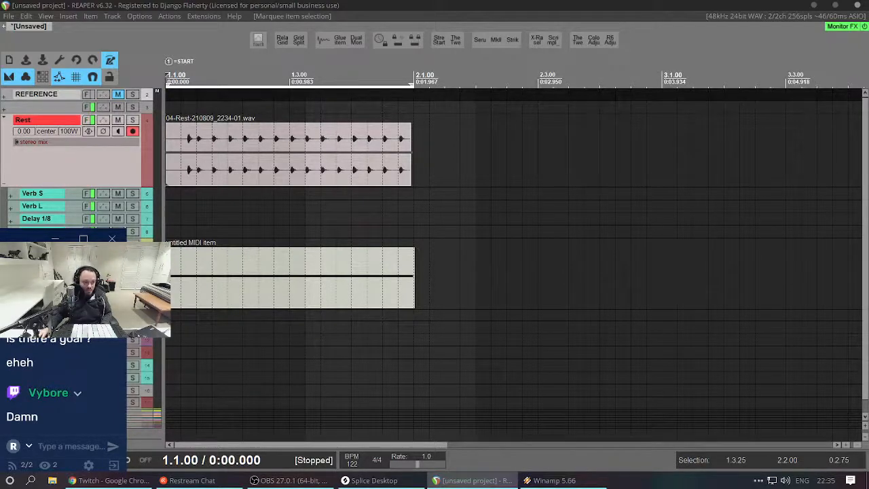
Read the newest messages in the Restream Chat window and return to track 9 in REAPER.
left_click(68, 306)
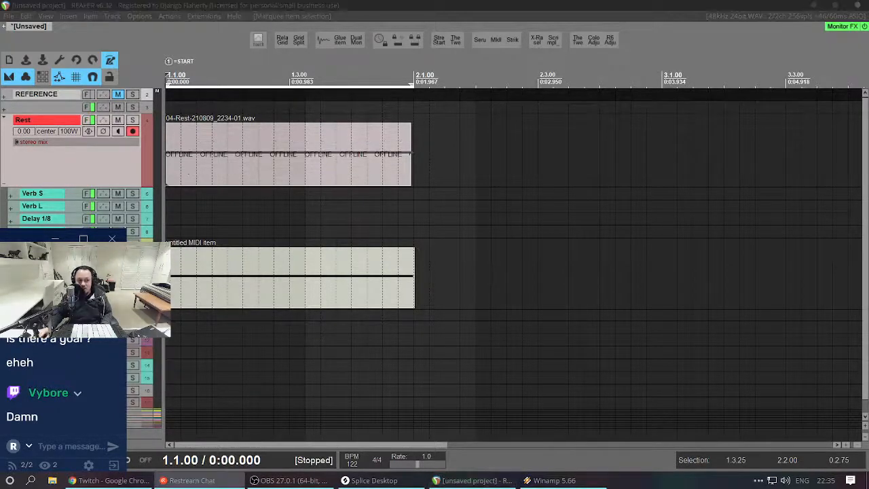
scroll(68, 305, "up", 2)
scroll(94, 384, "down", 3)
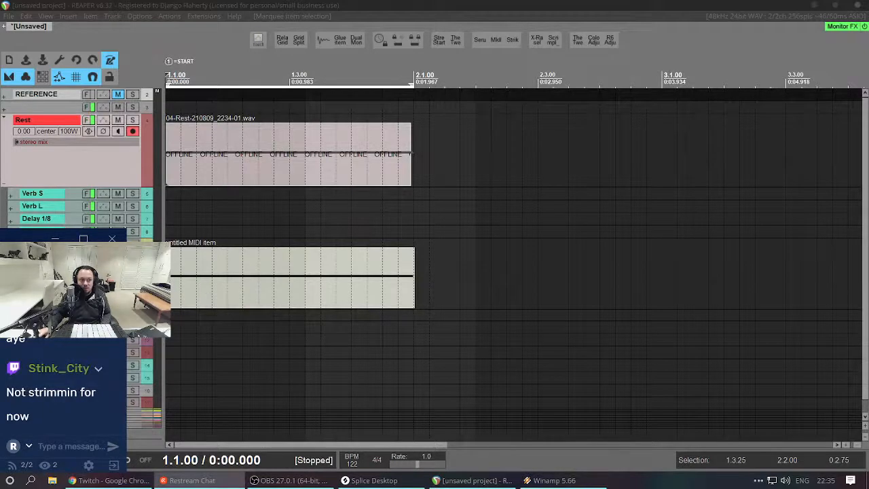
left_click(141, 288)
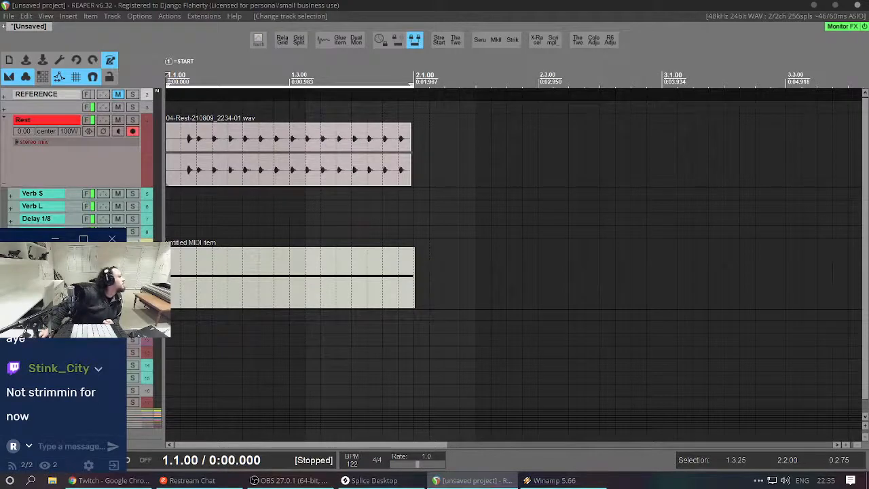
Switch to Winamp, close its visualizer, and select the MIDI item on track 9 in REAPER with the cursor at 1.2.25.
key("alt+Tab")
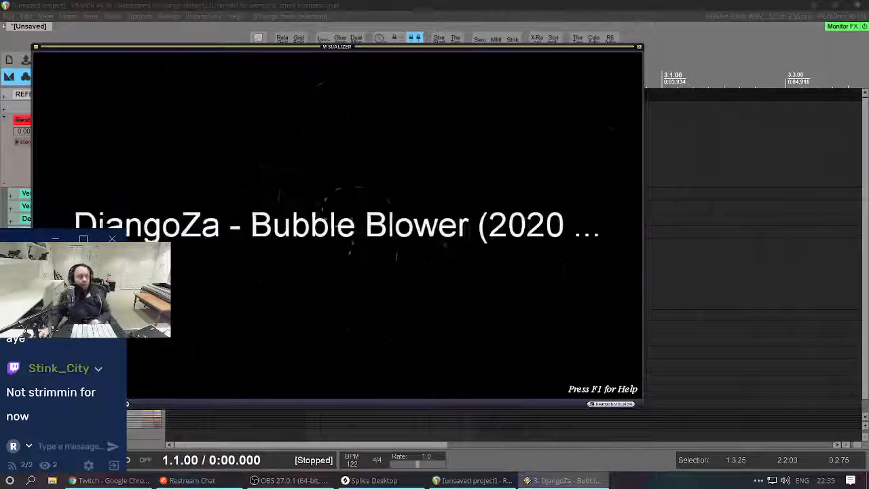
key("alt+Tab")
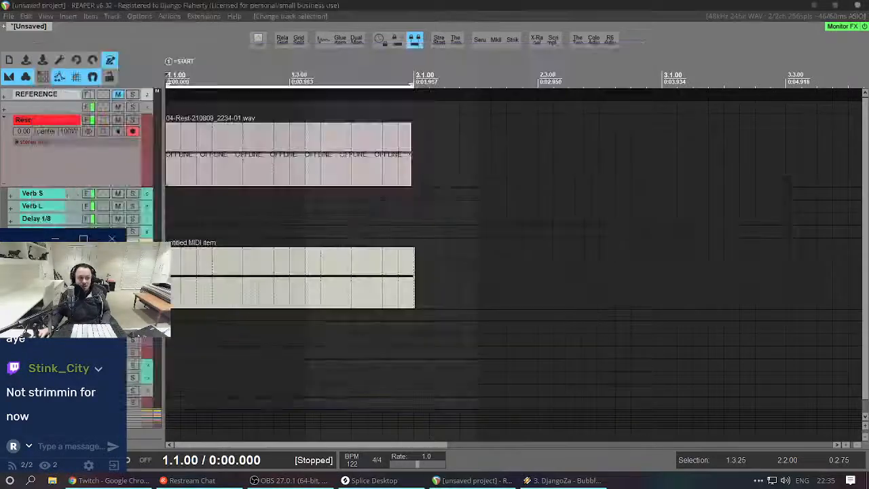
key("alt+Tab")
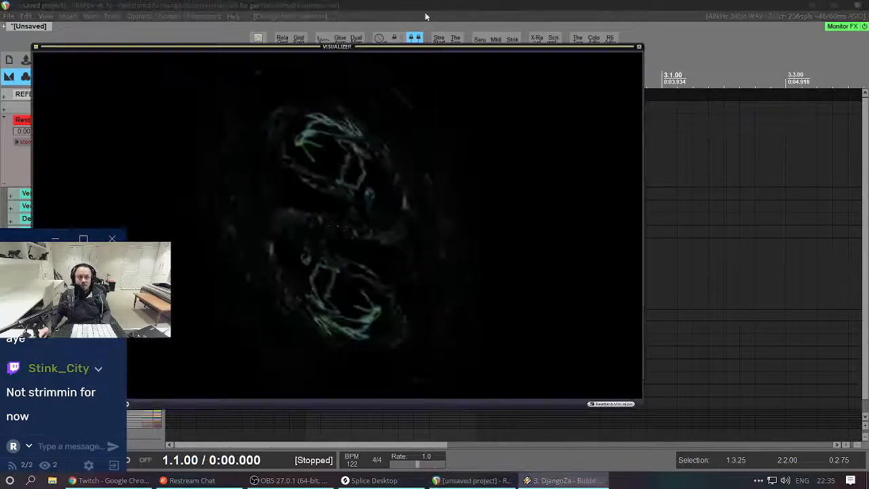
left_click(638, 46)
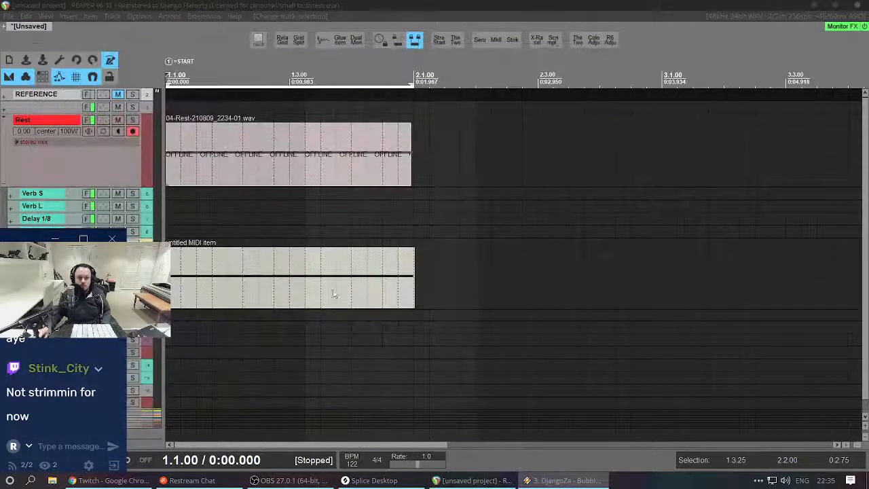
left_click(237, 245)
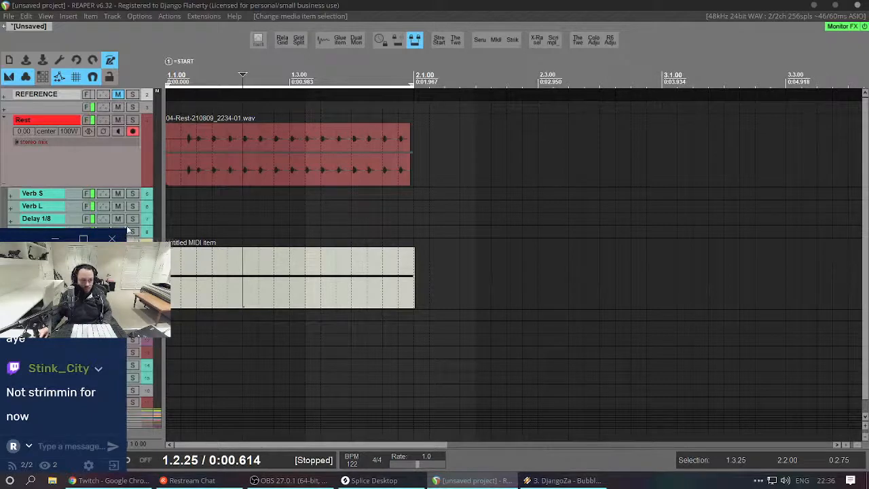
Move the Restream Chat window over the arrange area and read back through the viewers' messages.
left_click_drag(127, 231, 488, 139)
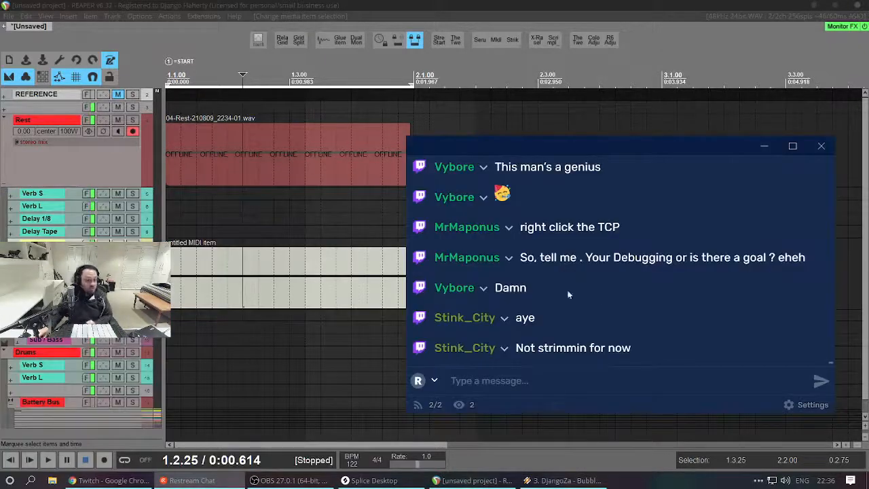
scroll(616, 326, "up", 3)
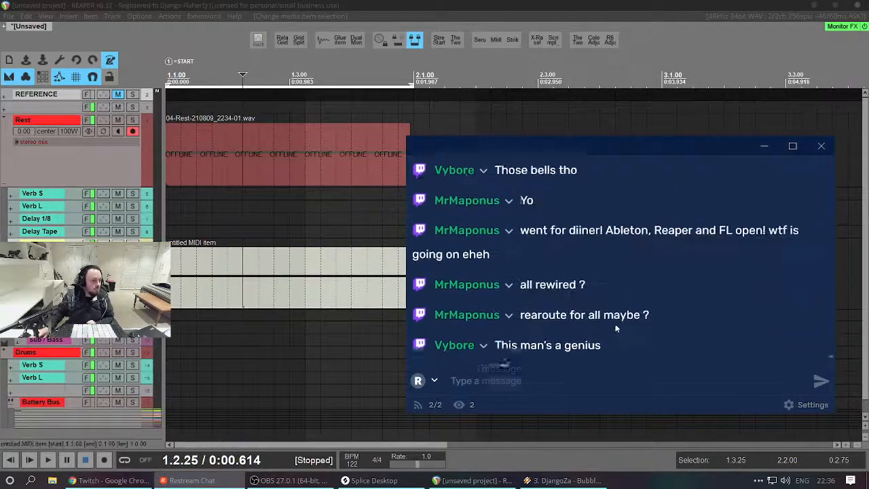
scroll(612, 316, "up", 1)
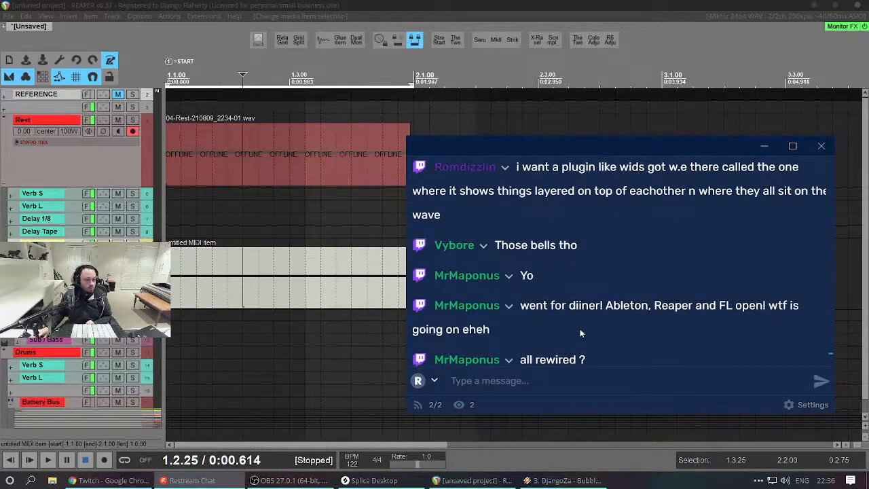
scroll(579, 328, "up", 2)
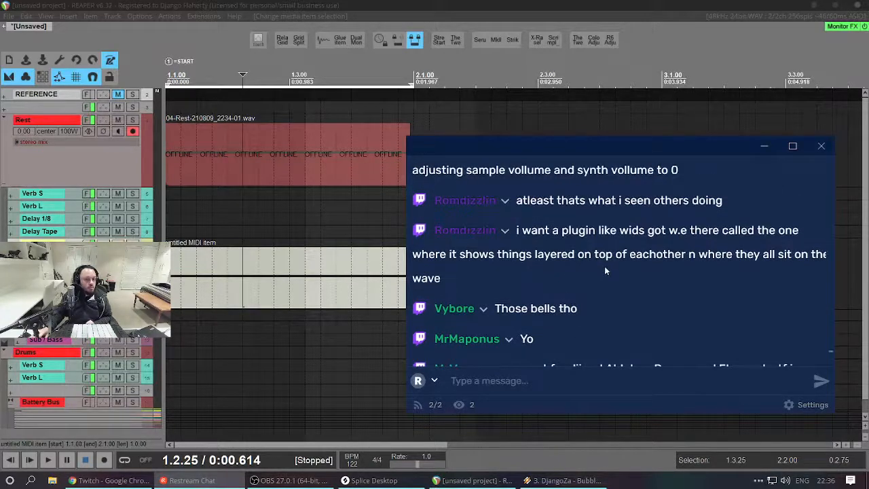
scroll(693, 247, "up", 5)
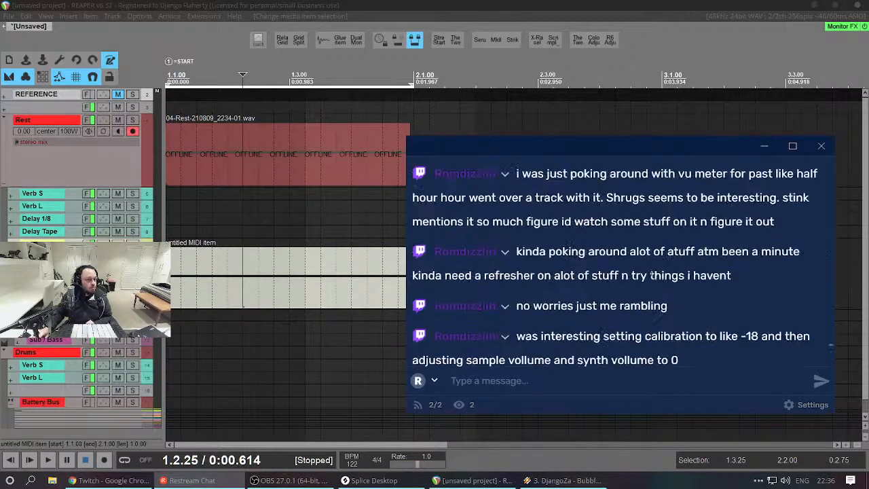
scroll(602, 246, "down", 2)
scroll(581, 251, "down", 2)
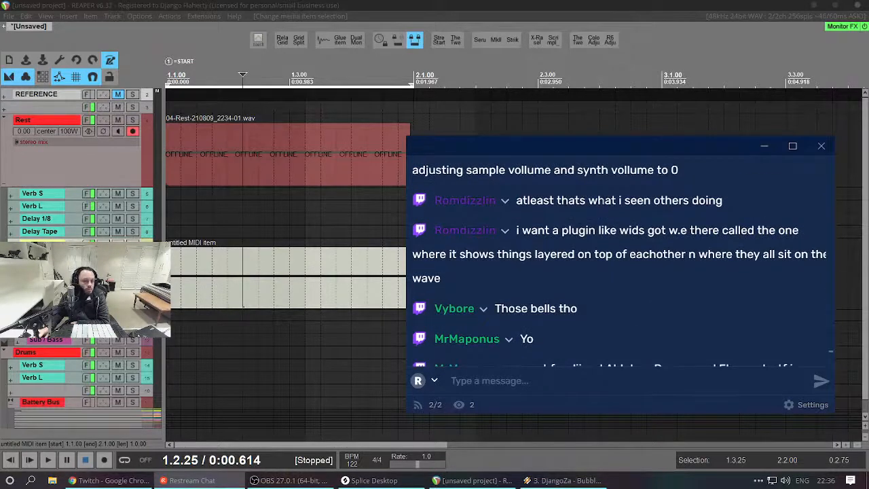
scroll(601, 201, "down", 3)
scroll(611, 200, "up", 3)
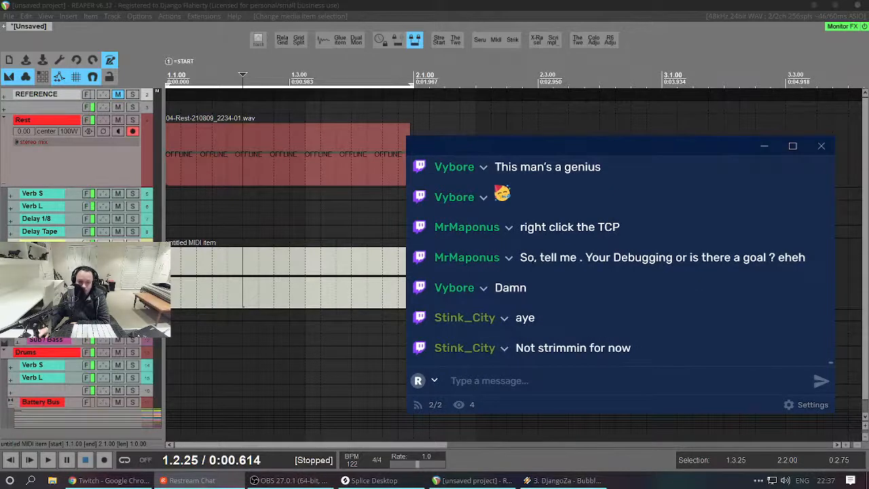
Reposition the Restream Chat window nearer the middle of the arrange area and make it narrower.
left_click_drag(514, 146, 514, 171)
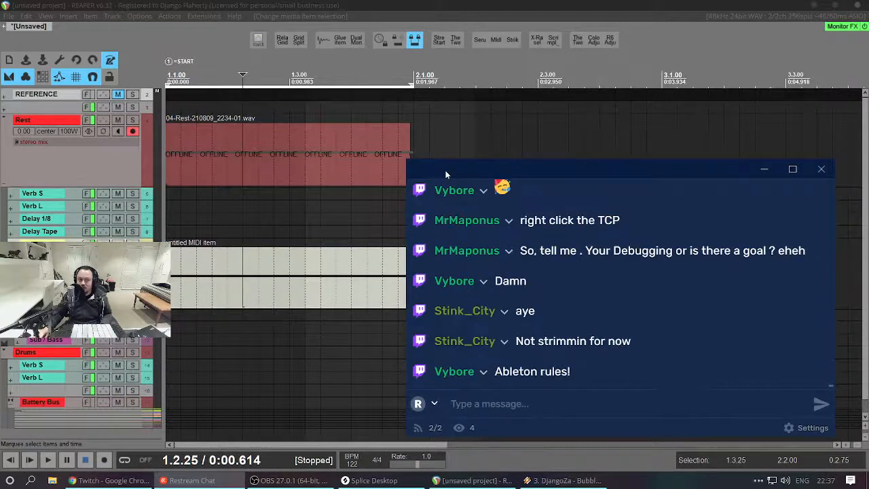
left_click_drag(444, 172, 405, 151)
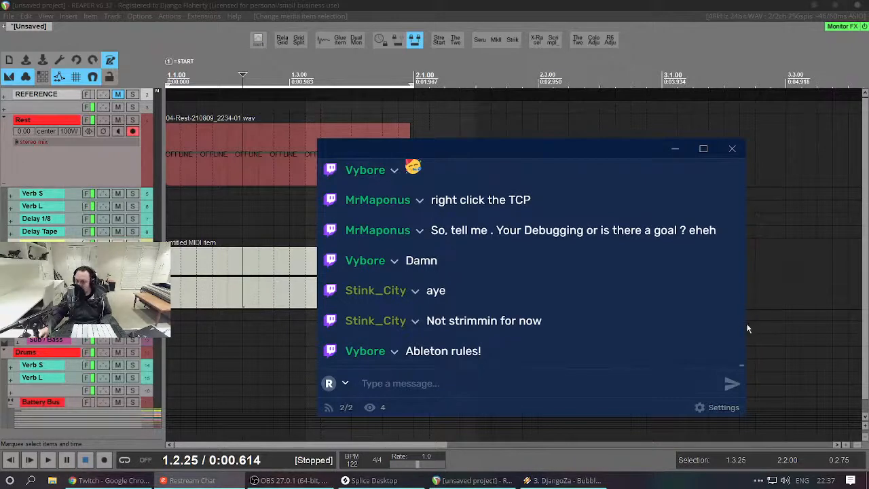
left_click_drag(745, 324, 614, 332)
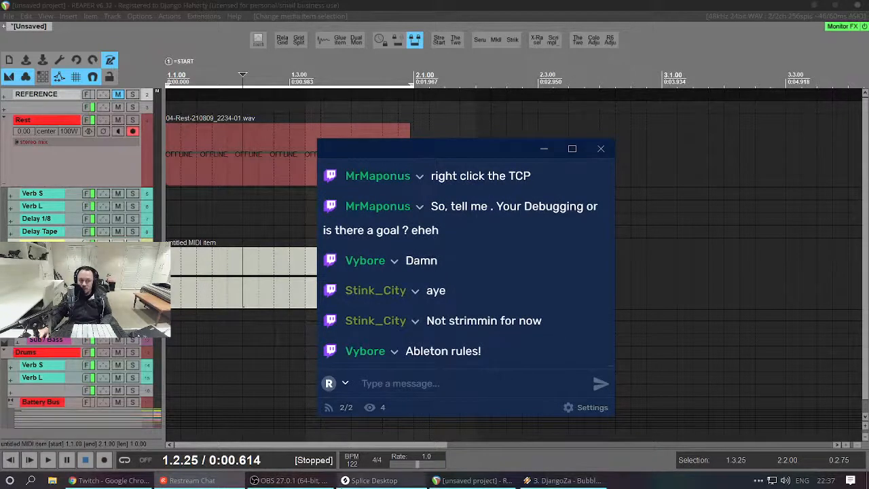
mouse_move(281, 479)
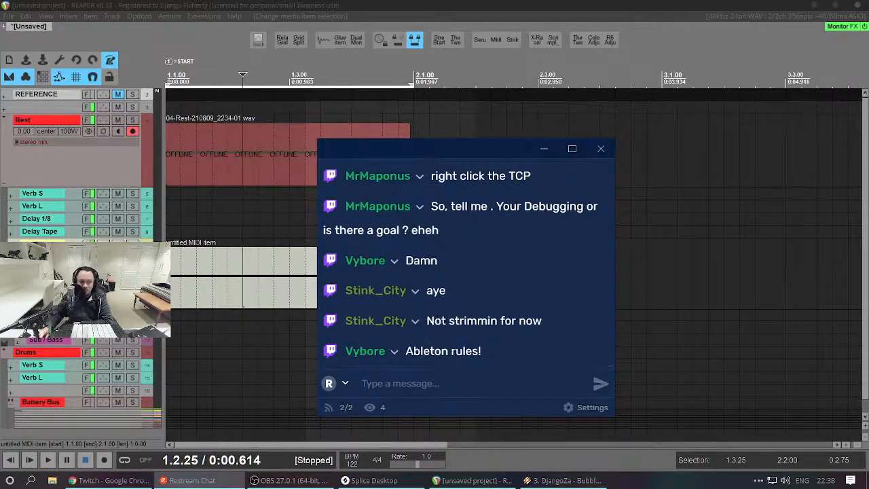
Disarm recording on the Rest track.
left_click(133, 131)
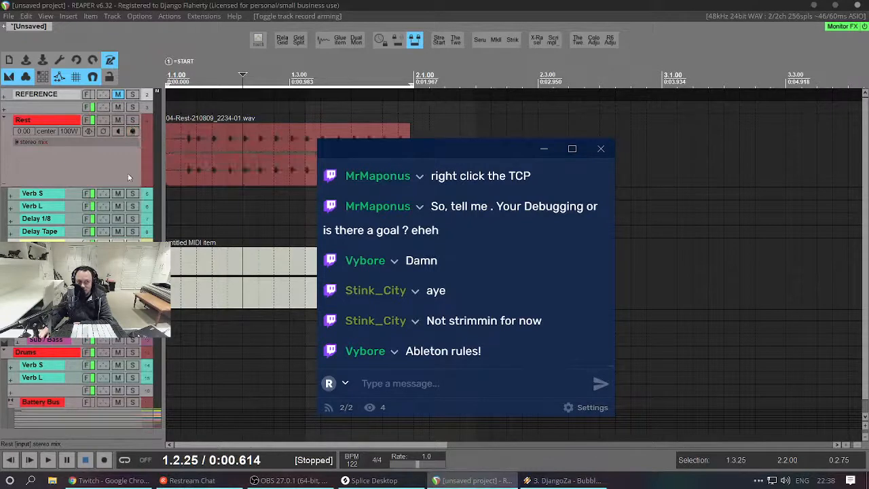
scroll(129, 169, "down", 1)
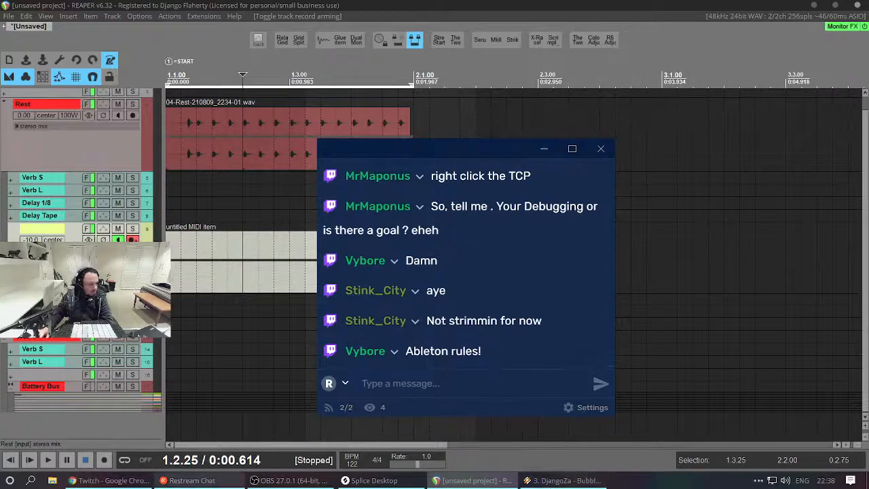
Switch to the Twitch Stream Manager in Chrome, open Raid Channel, and move the Restream Chat window off the dialog.
mouse_move(137, 482)
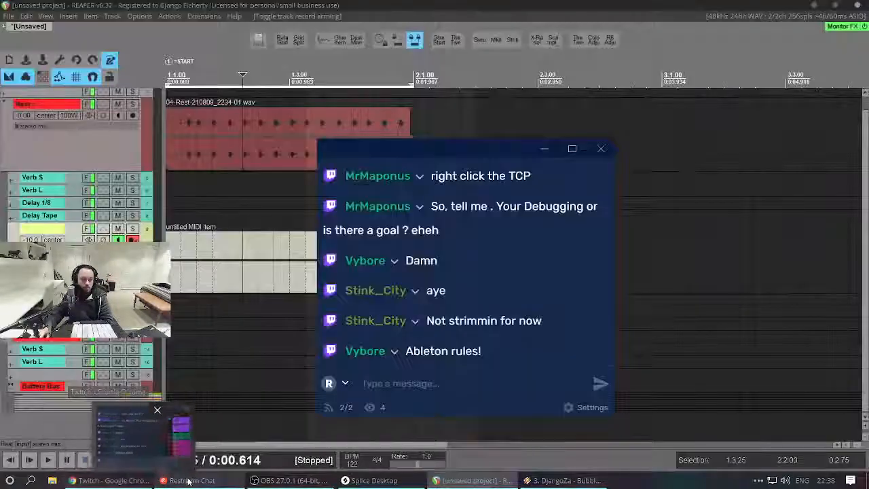
mouse_move(182, 479)
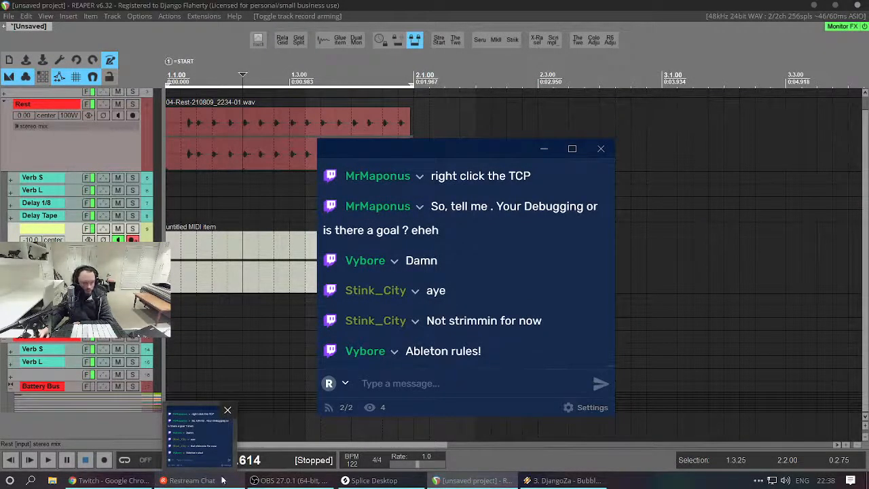
left_click(112, 479)
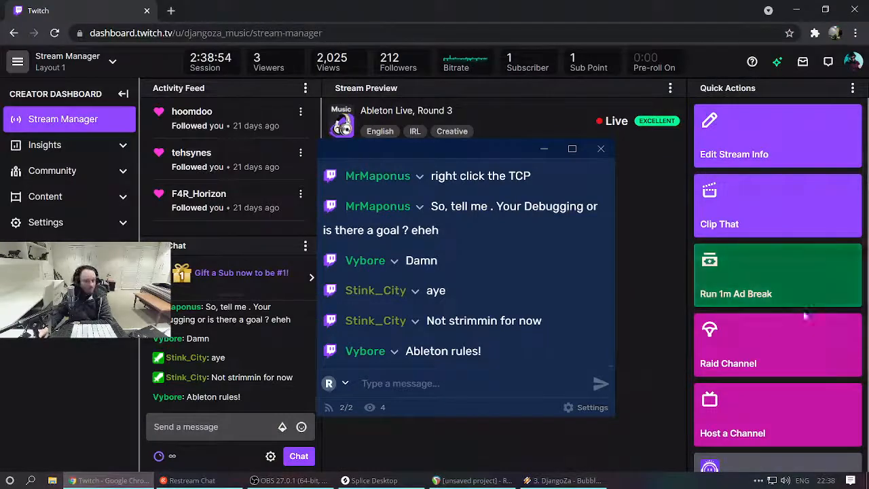
left_click(776, 365)
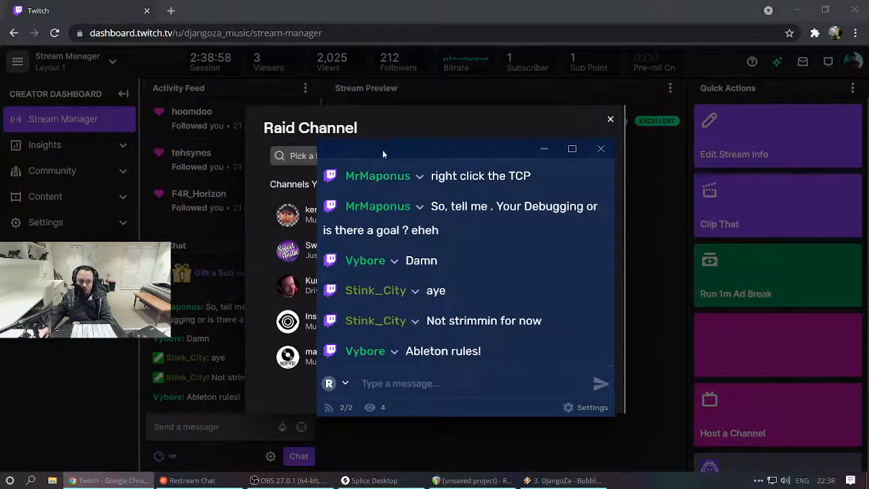
left_click_drag(380, 153, 577, 200)
Open twitch.tv in a new browser tab and pause the featured stream on the home page.
left_click(171, 12)
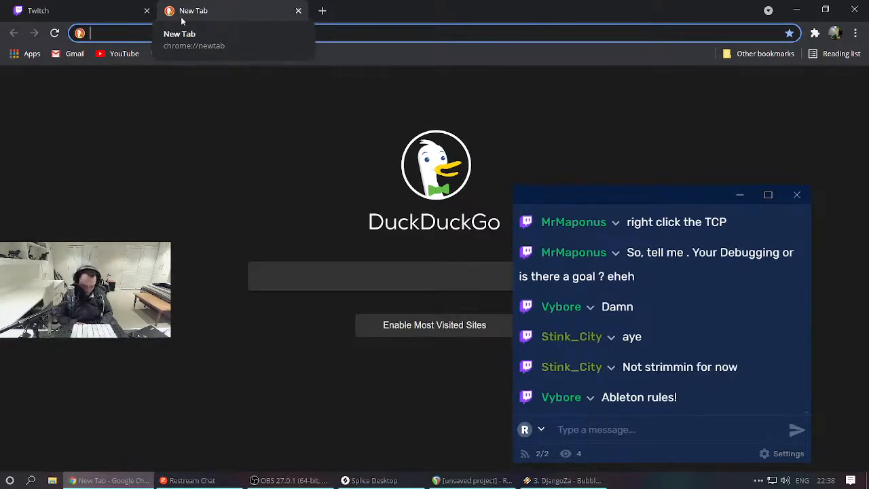
type("twitch")
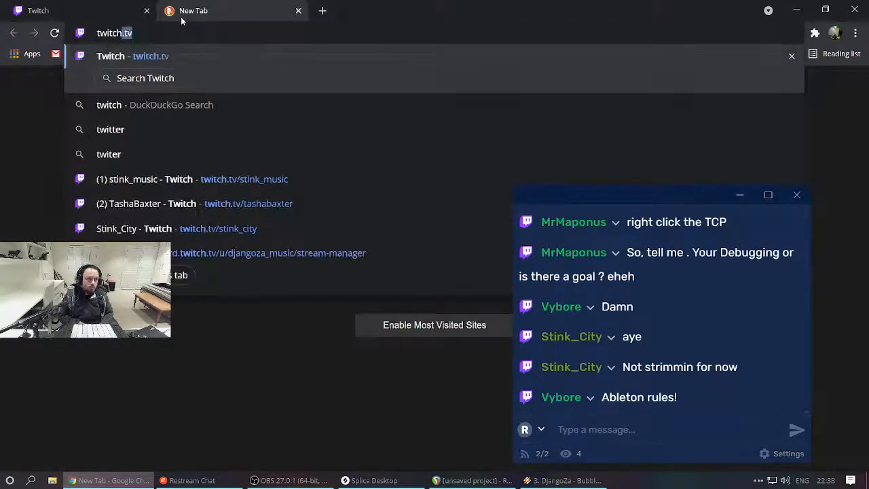
key("Return")
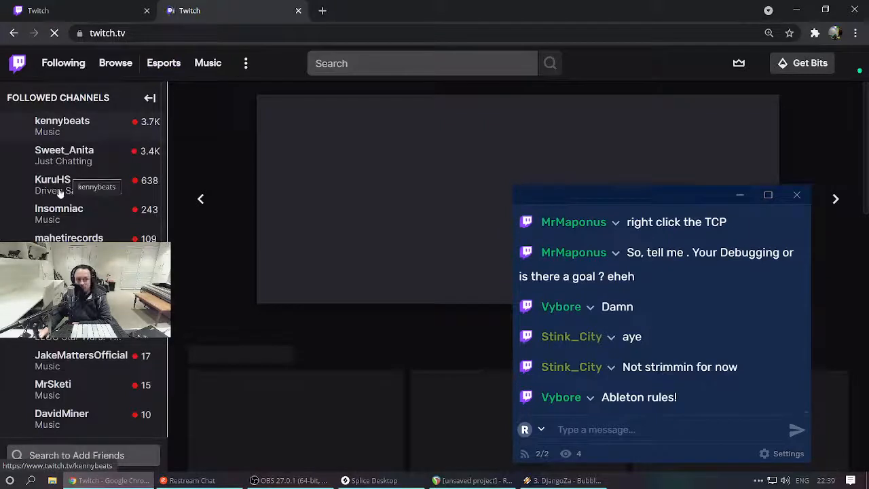
scroll(65, 210, "down", 3)
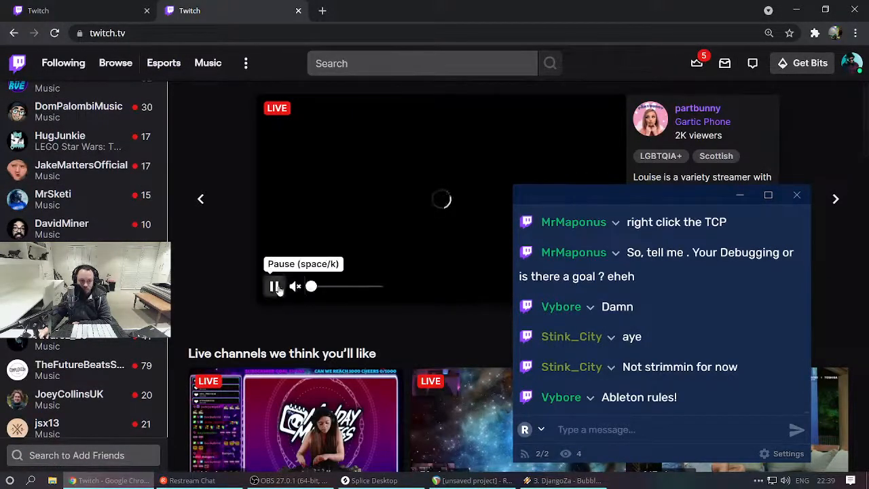
left_click(275, 287)
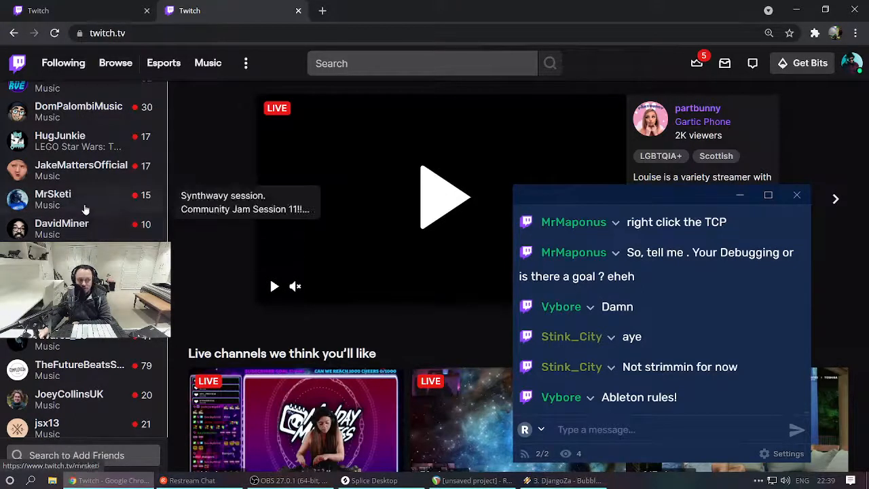
Open MrSketi's channel from the followed channels, adjust the player volume, and pause the stream.
left_click(79, 216)
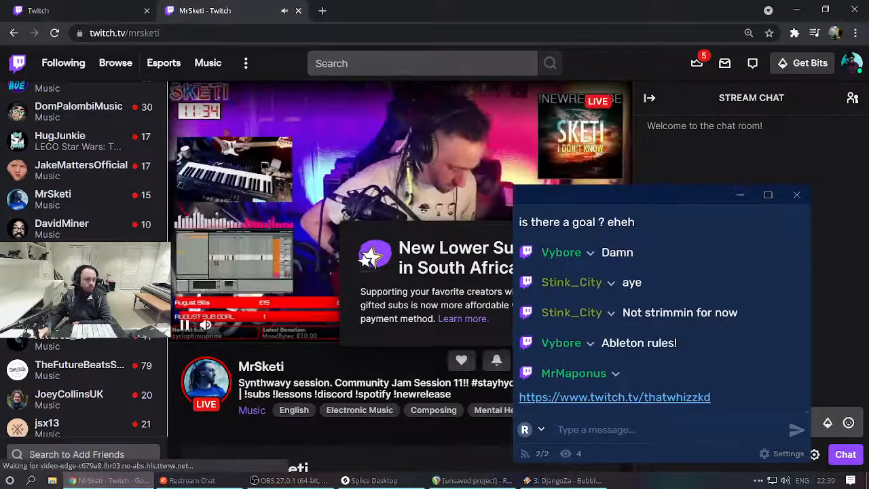
left_click_drag(224, 327, 241, 330)
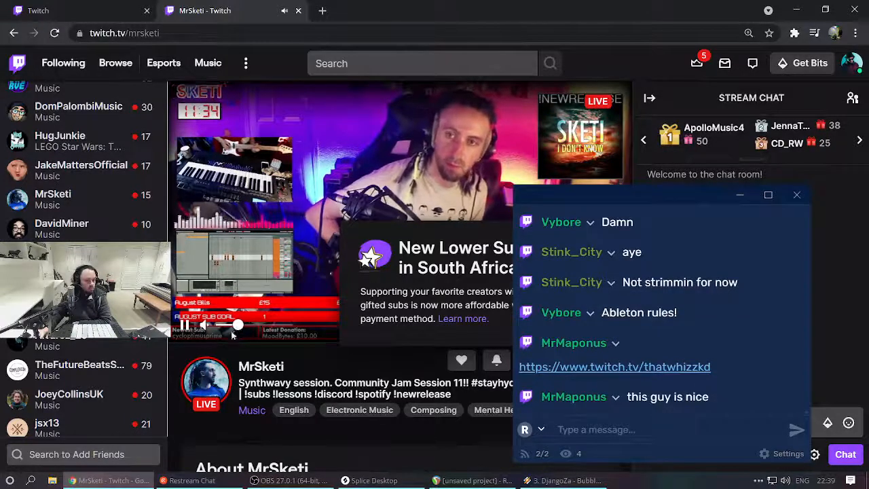
left_click(186, 329)
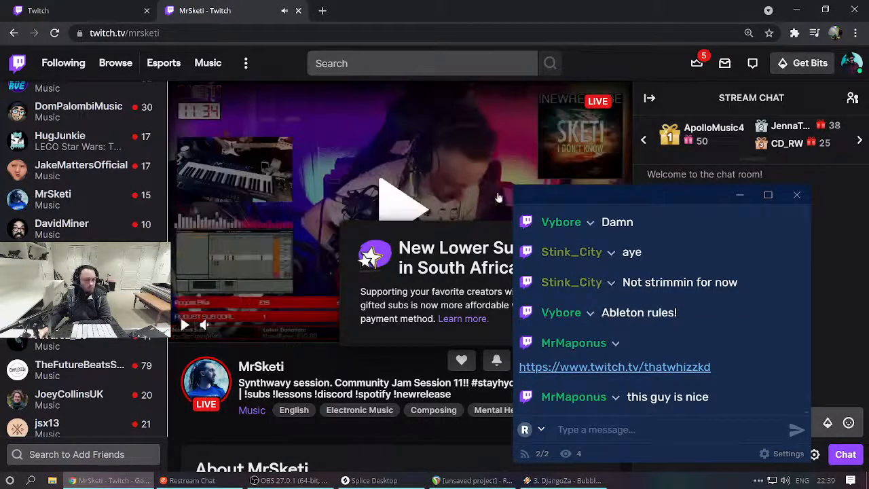
Clear the Restream Chat window and the sub prices notice off MrSketi's player, and briefly play the stream before pausing it.
left_click_drag(615, 193, 782, 215)
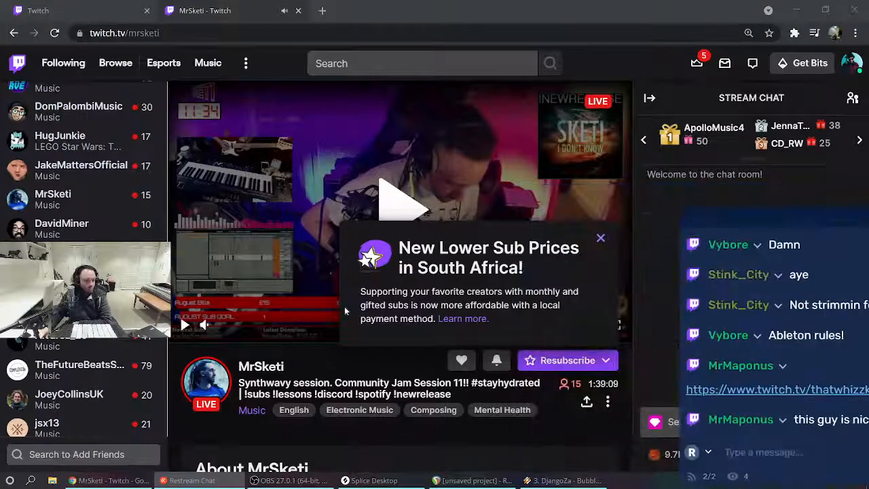
left_click(600, 238)
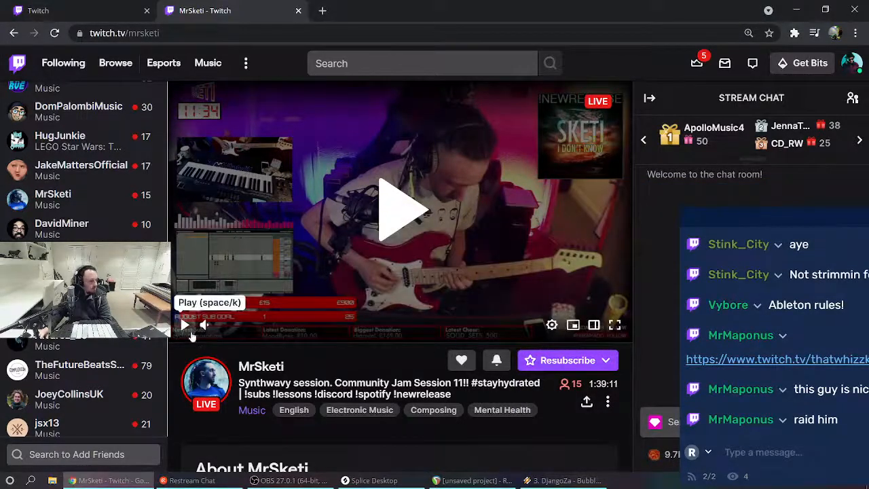
left_click(185, 325)
scroll(392, 334, "down", 1)
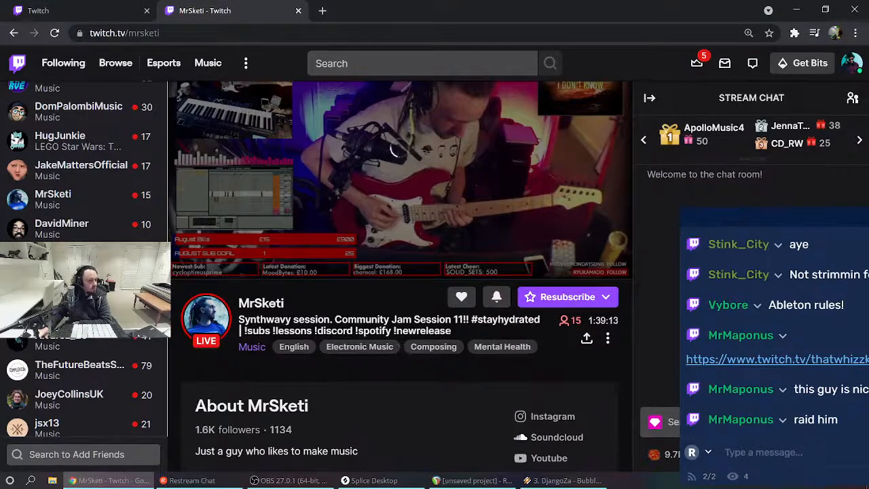
scroll(414, 319, "up", 1)
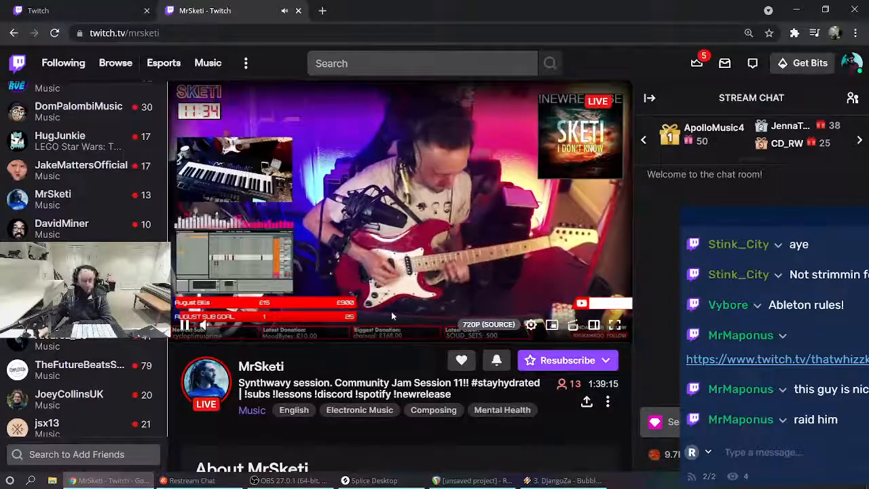
left_click(184, 324)
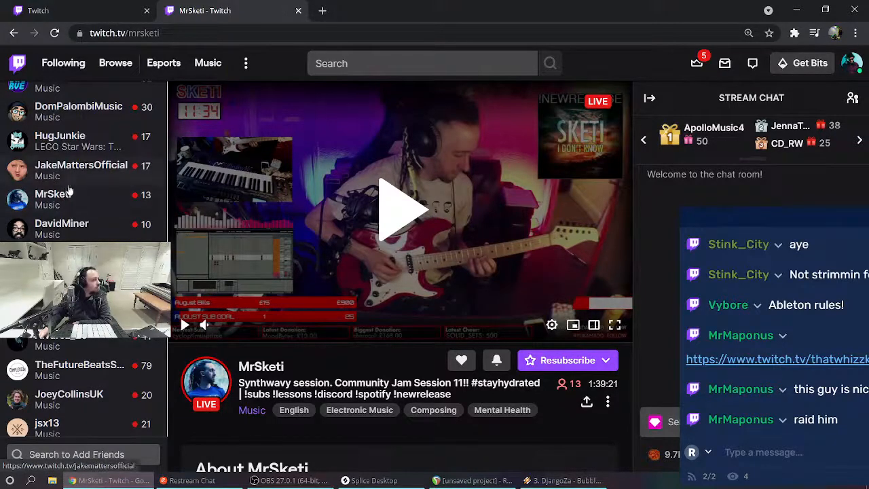
Look through the live followed channels for a suitable one to raid.
scroll(71, 172, "up", 1)
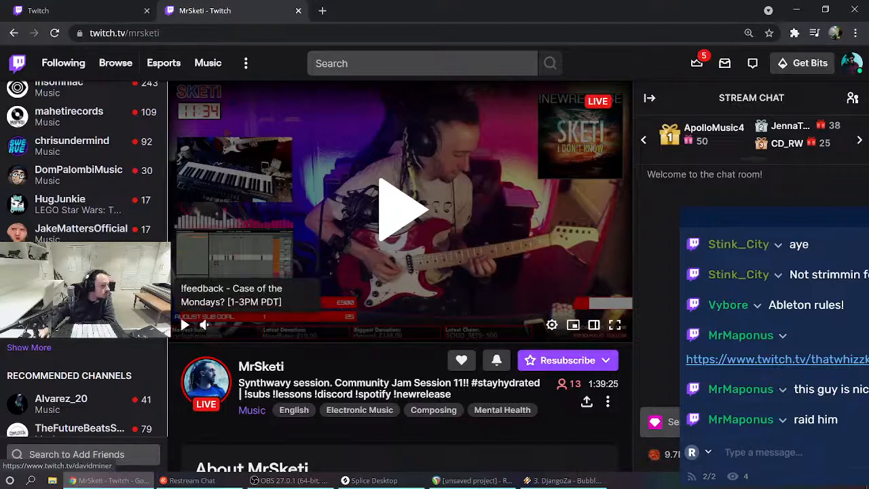
scroll(71, 285, "up", 1)
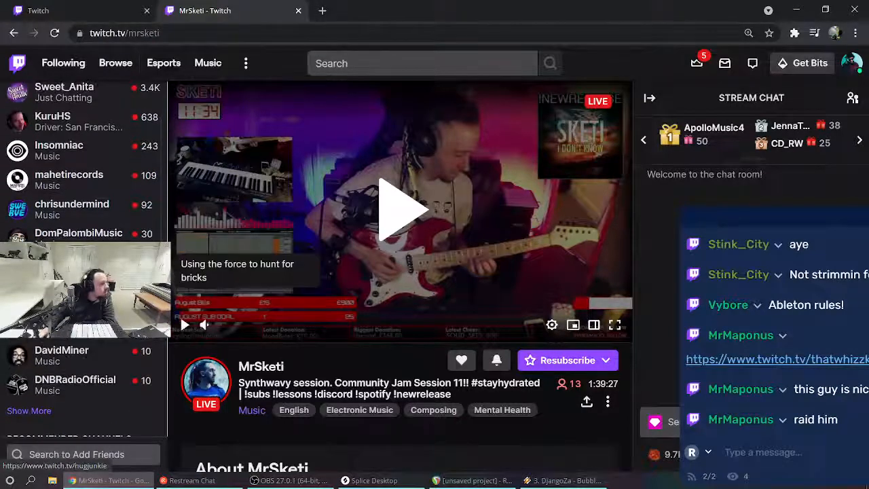
scroll(71, 285, "up", 1)
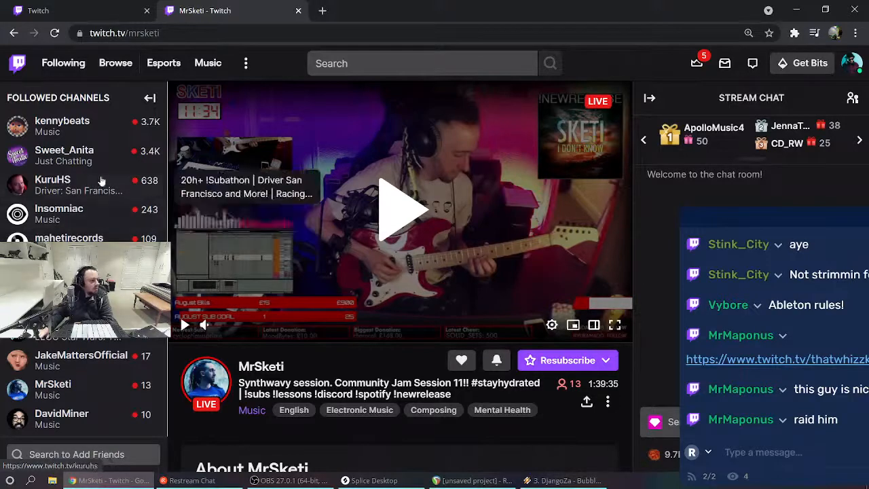
scroll(95, 224, "down", 1)
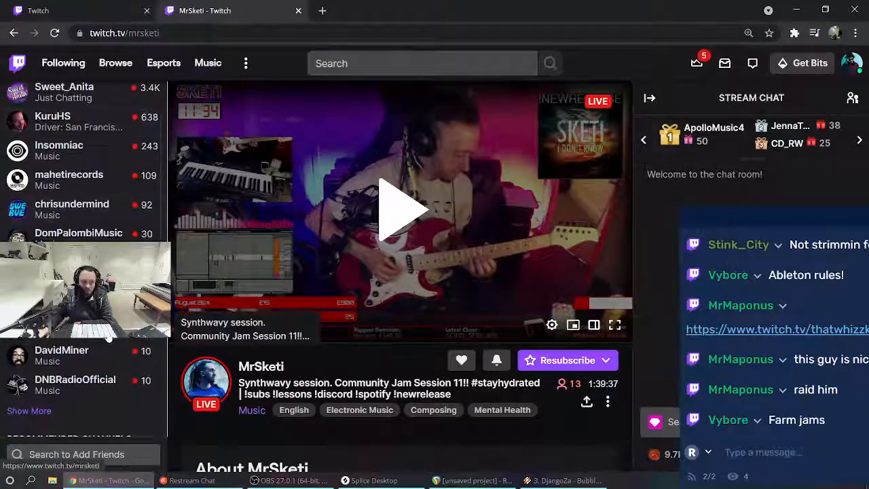
scroll(112, 292, "down", 1)
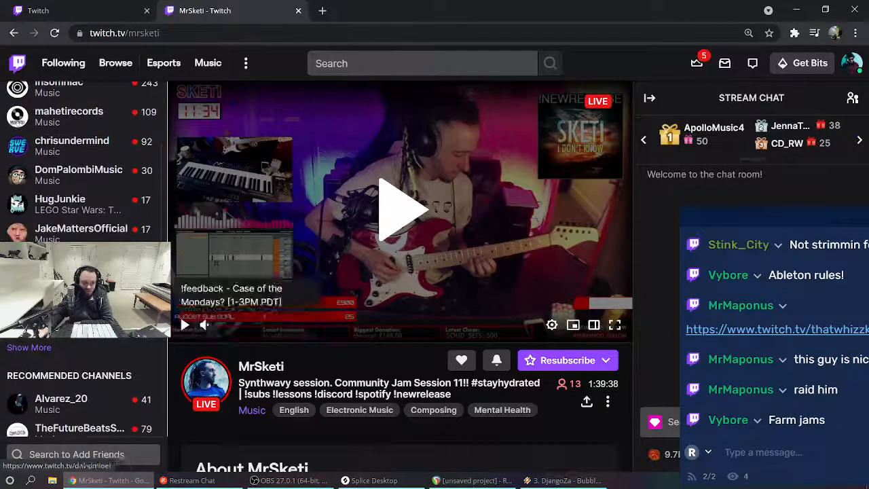
Check JakeMattersOfficial's channel, return to MrSketi's channel, and pause its stream.
left_click(112, 235)
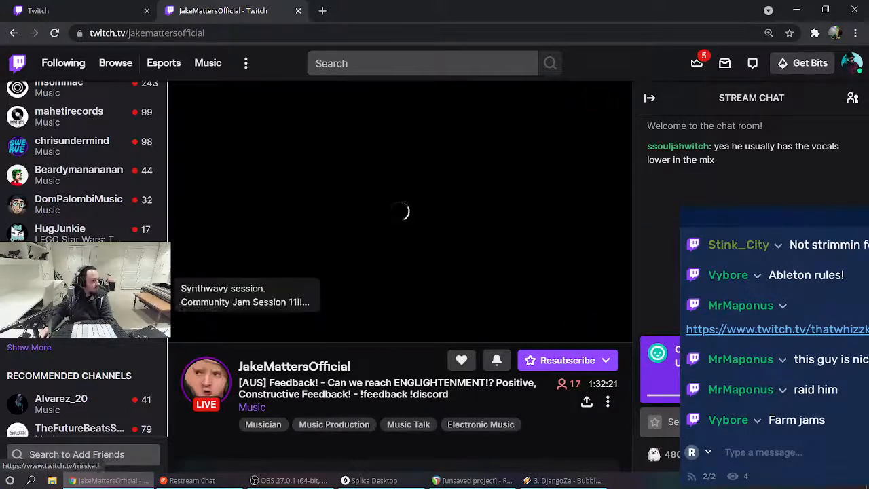
left_click(89, 293)
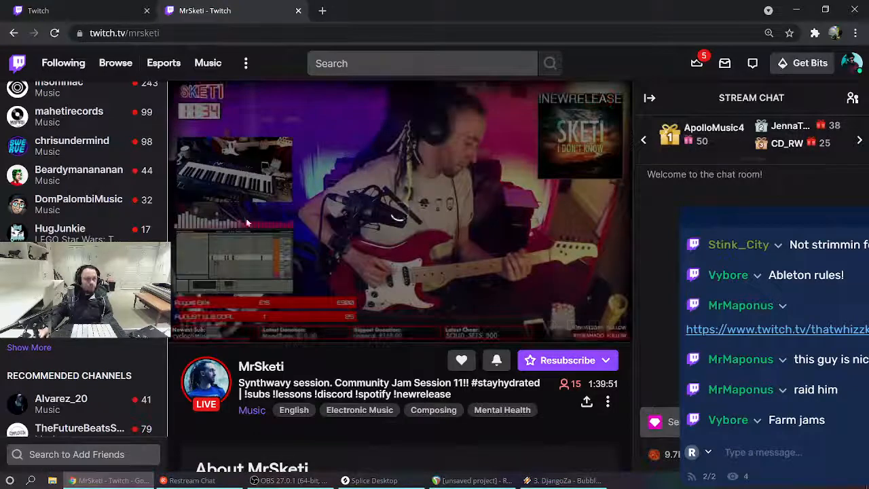
left_click(184, 325)
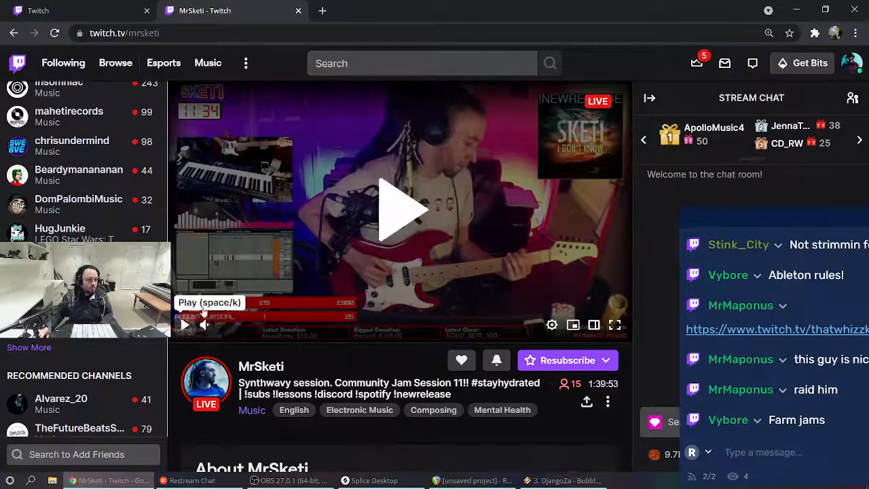
Return to the Raid Channel dialog in Stream Manager, find MrSketi with the search "mrsket", and start the raid.
left_click(70, 8)
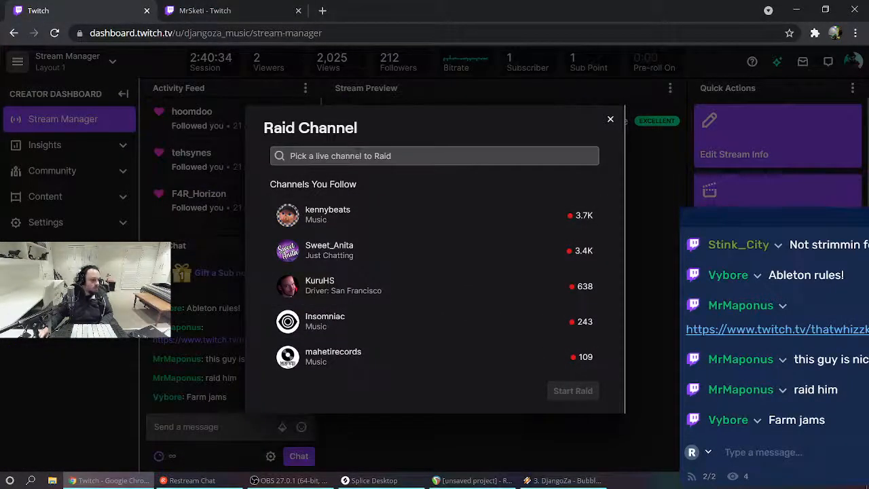
key("ctrl+a")
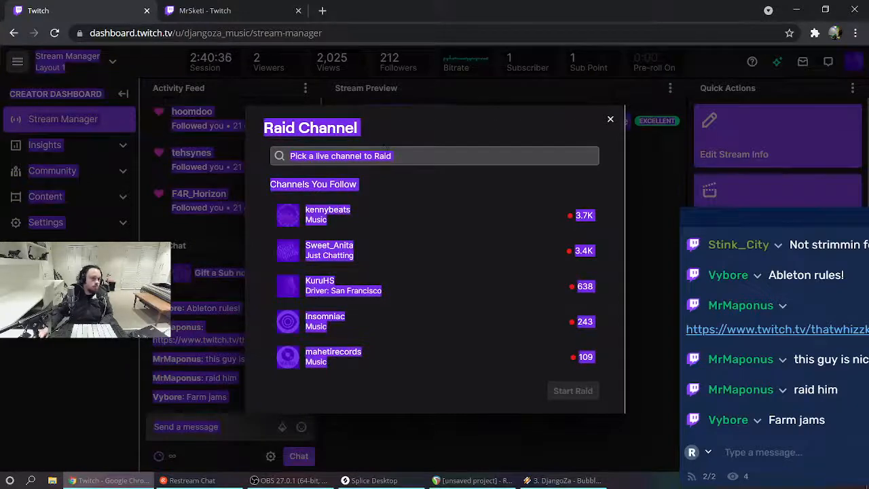
left_click(386, 151)
type("mrs")
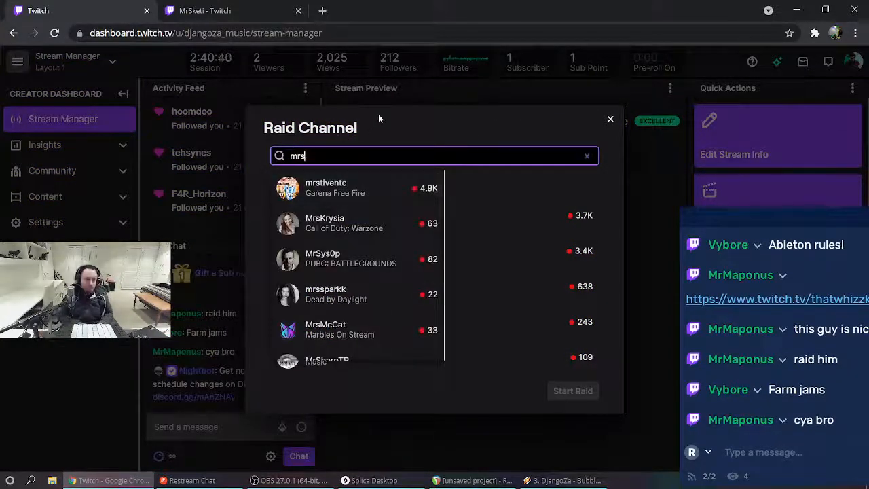
type("ket")
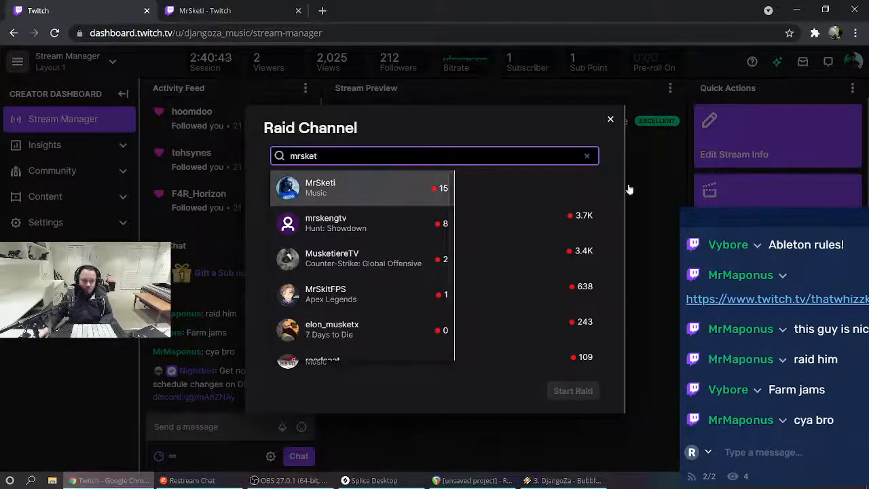
key("Return")
left_click(583, 401)
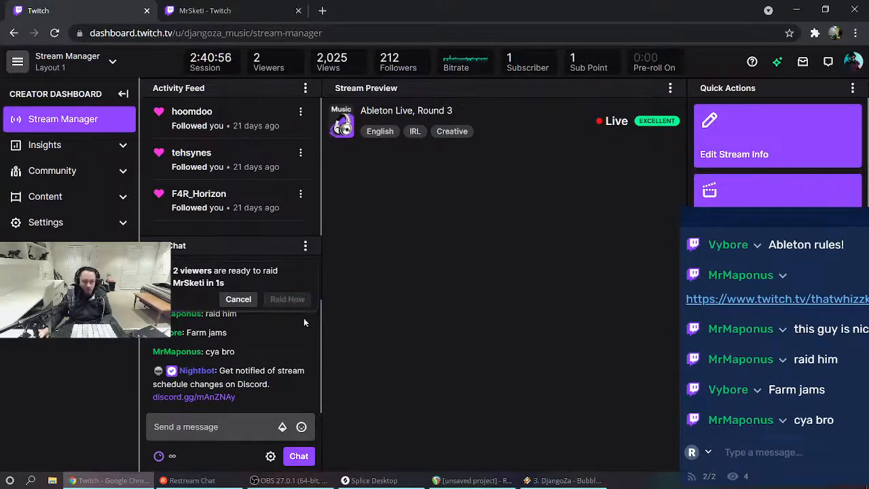
Send the viewers to MrSketi's channel immediately and switch to the tab showing that channel.
left_click(781, 434)
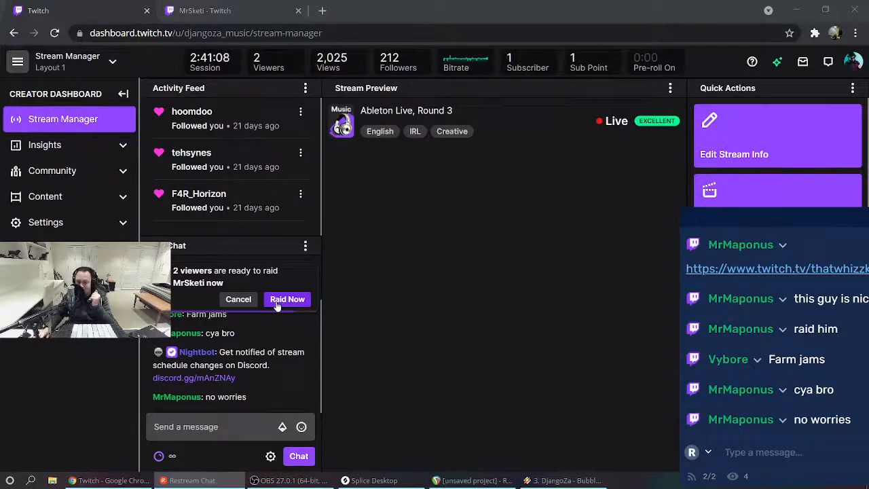
left_click(276, 306)
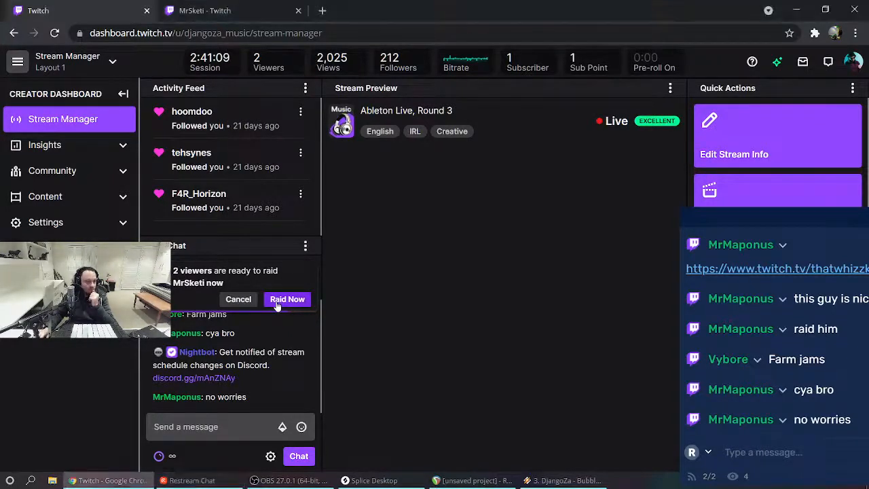
left_click(276, 301)
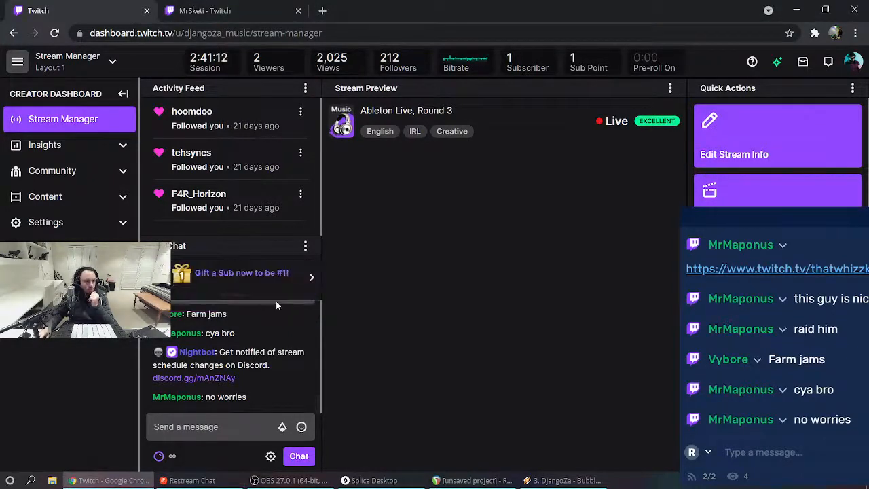
left_click(235, 10)
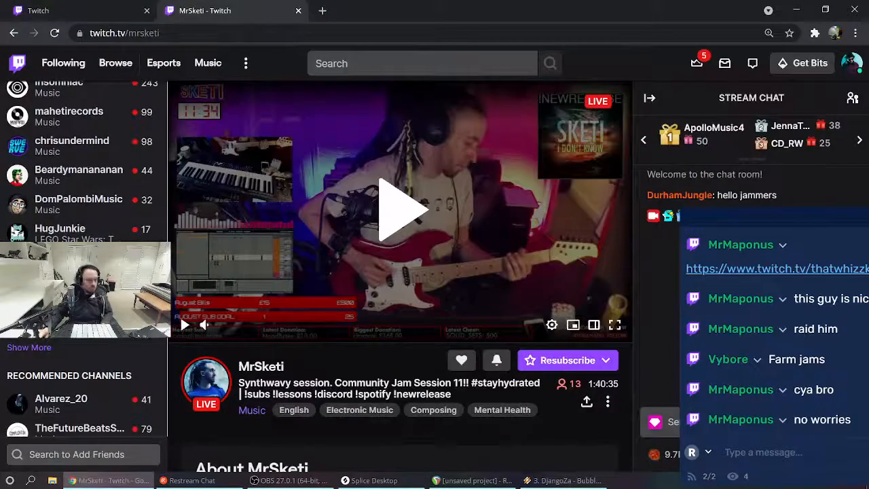